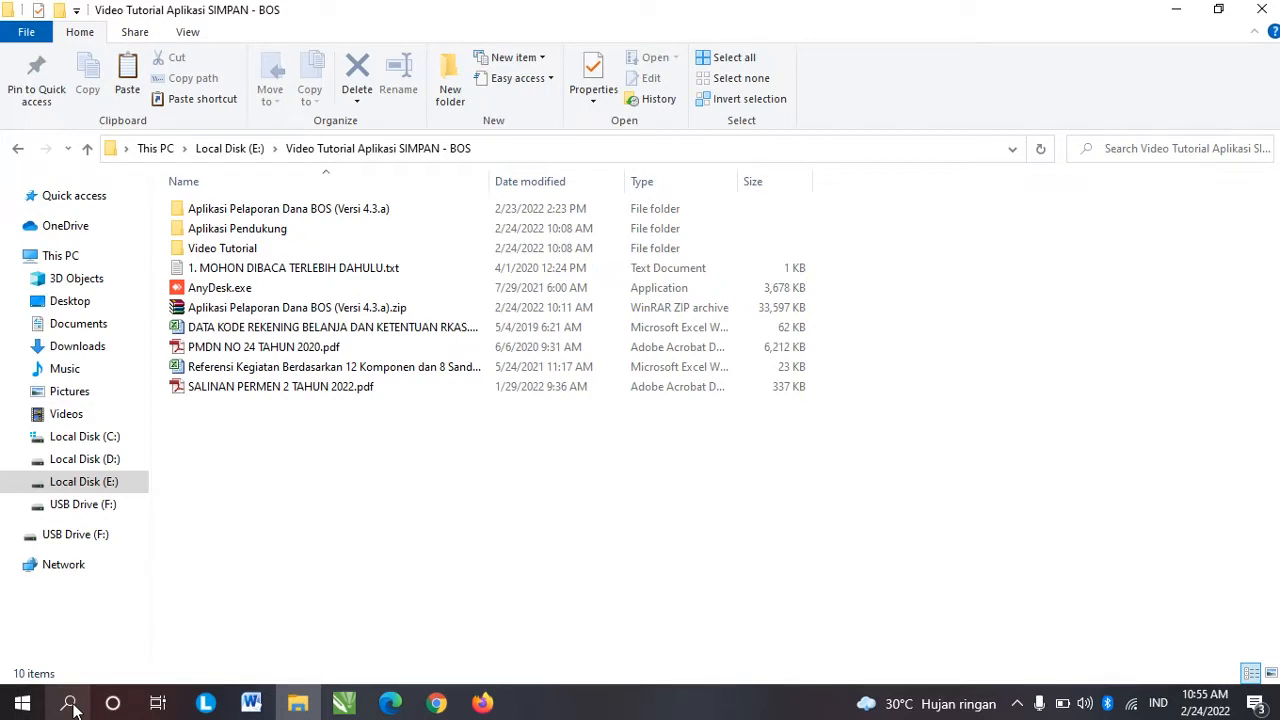
# Step: Search for 'control', open Control Panel and go to its date, time and number format settings
pyautogui.click(70, 703)
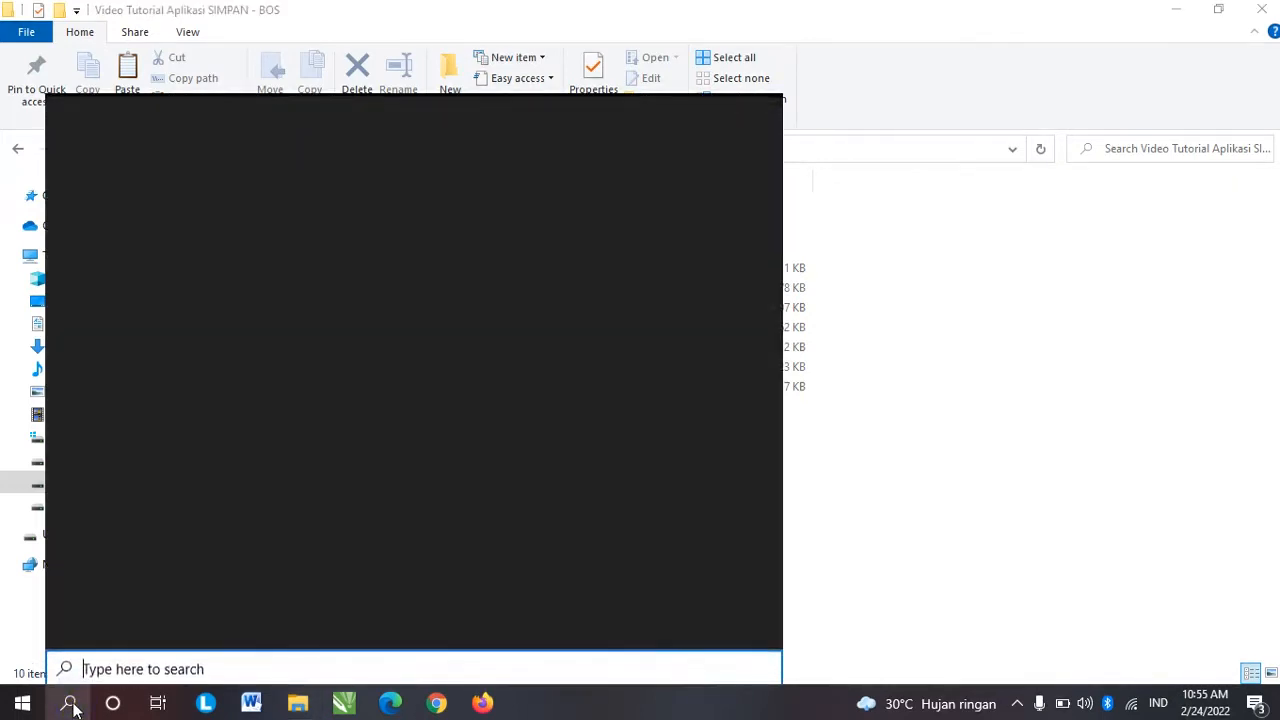
pyautogui.write('co')
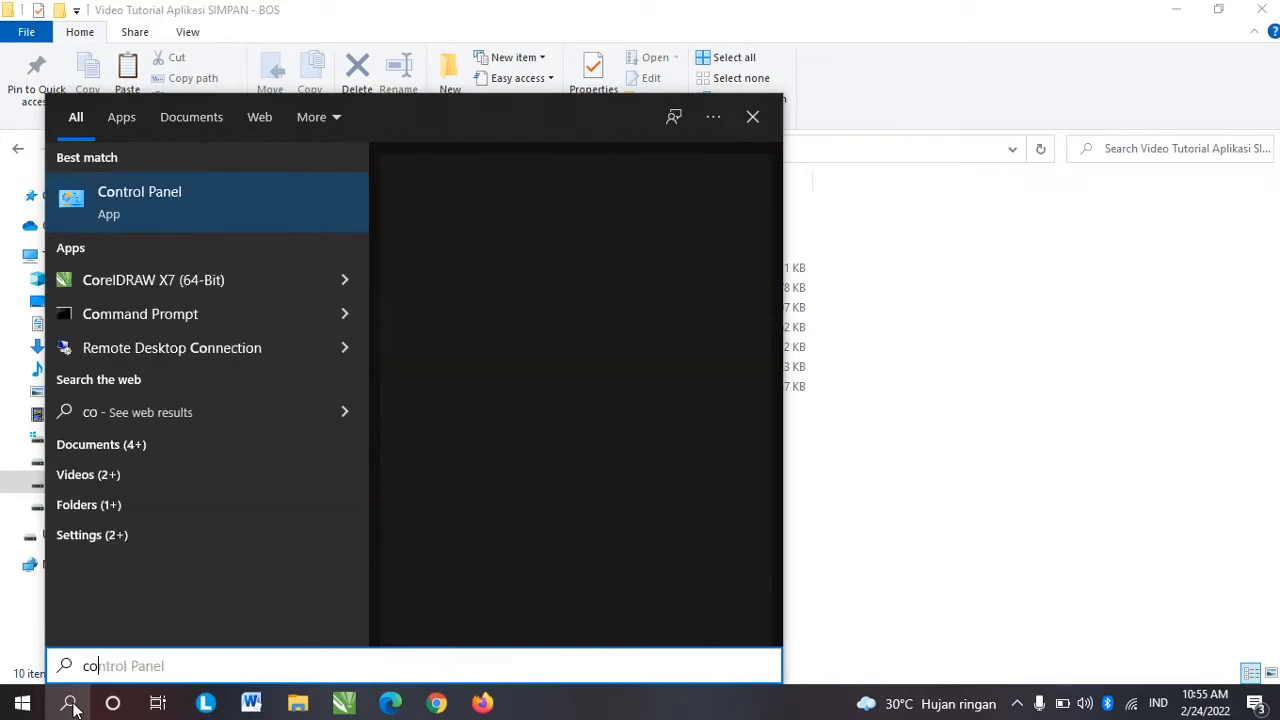
pyautogui.write('ntrol')
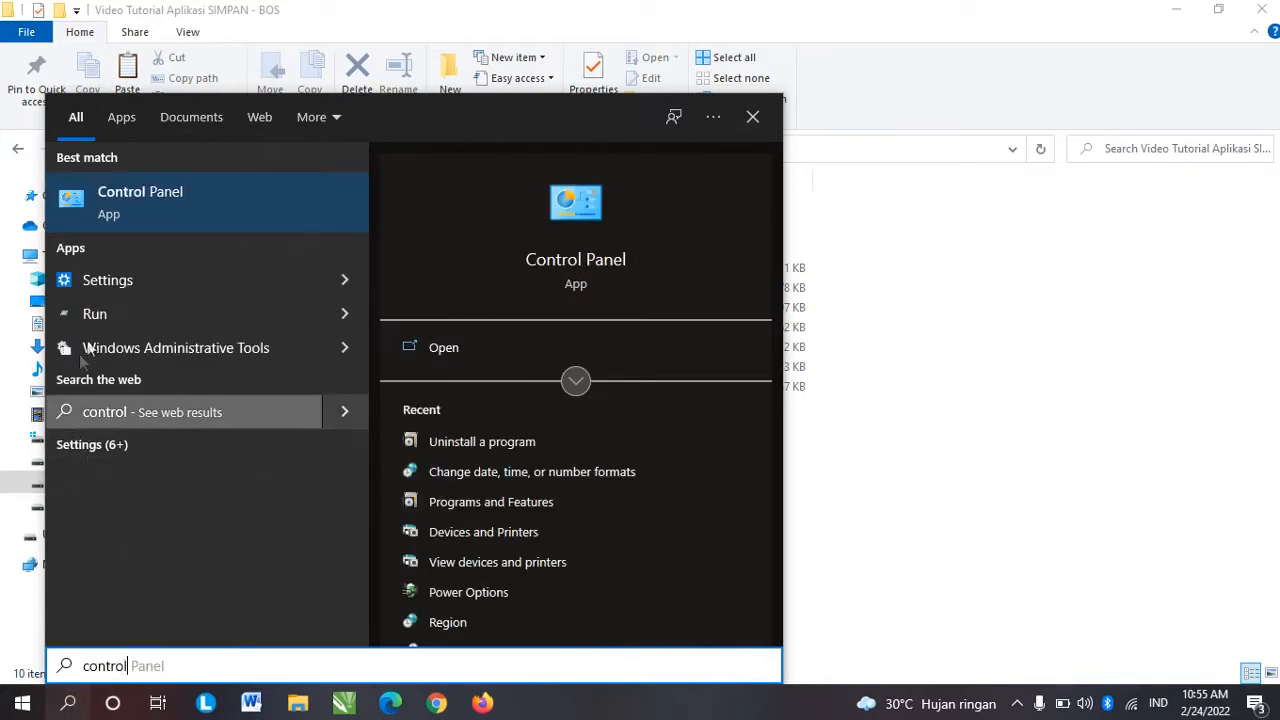
pyautogui.click(160, 205)
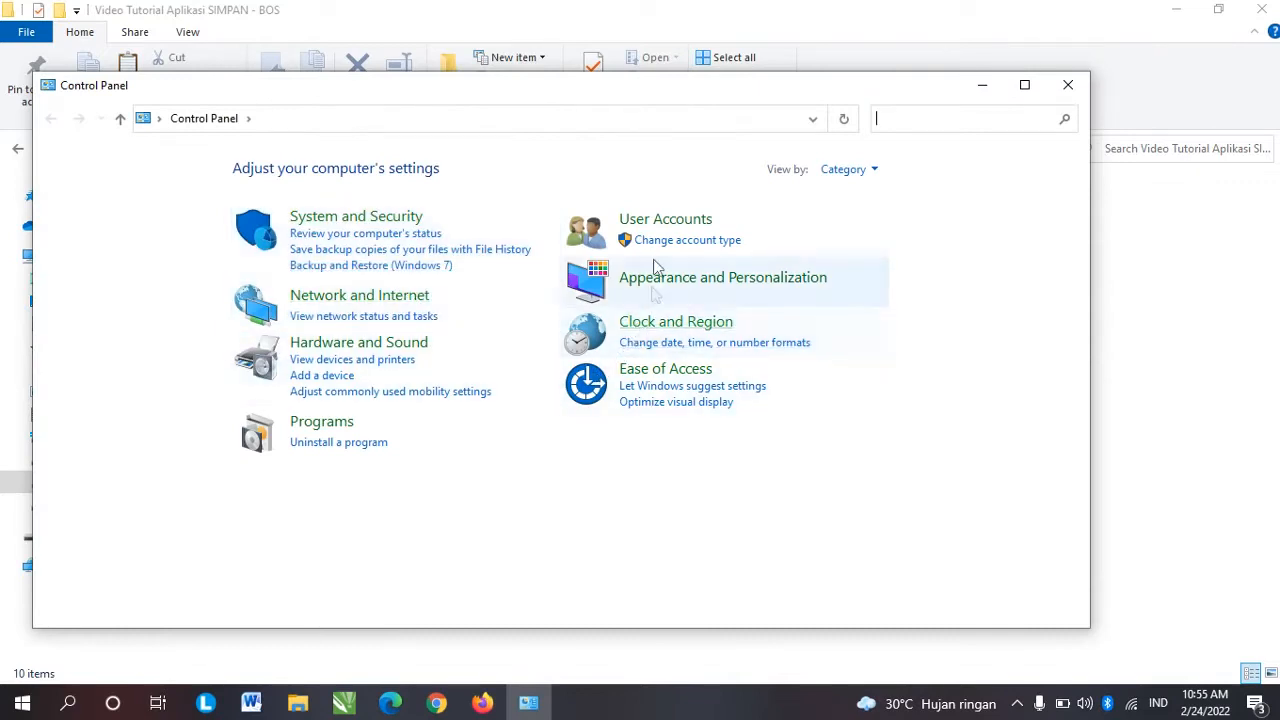
pyautogui.click(665, 344)
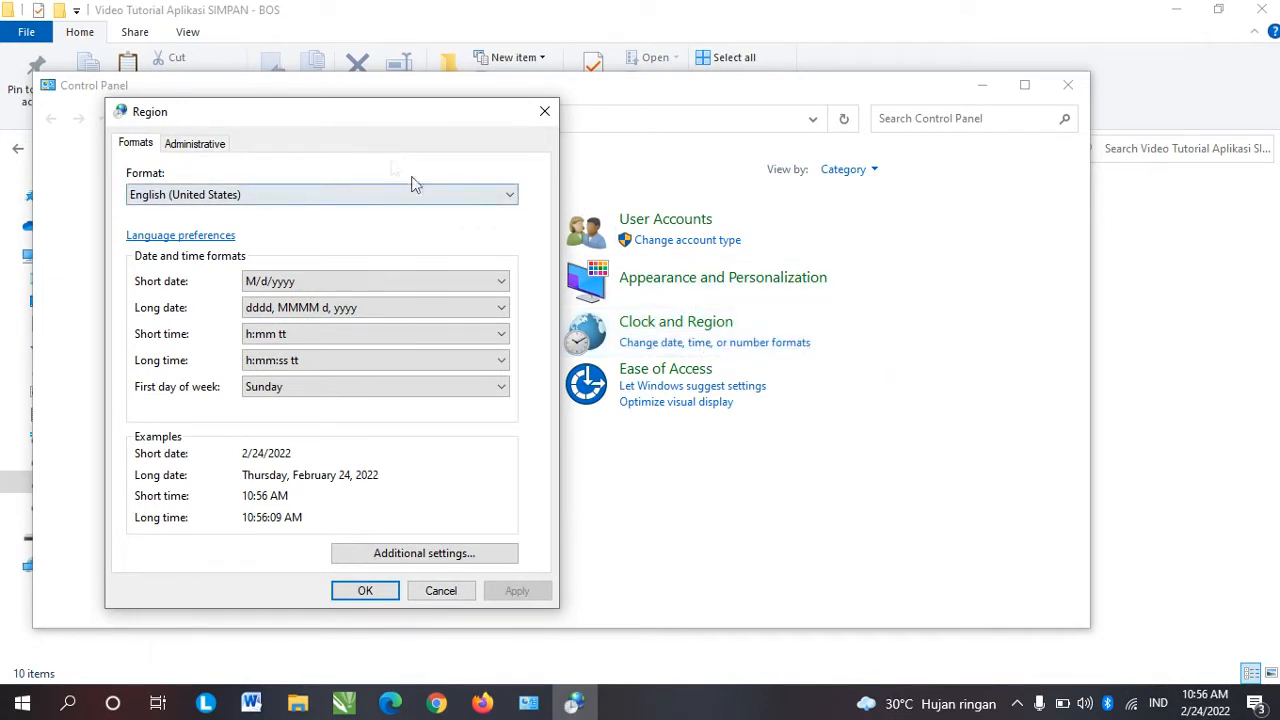
# Step: Choose Indonesian (Indonesia) as the regional format and apply it
pyautogui.click(249, 195)
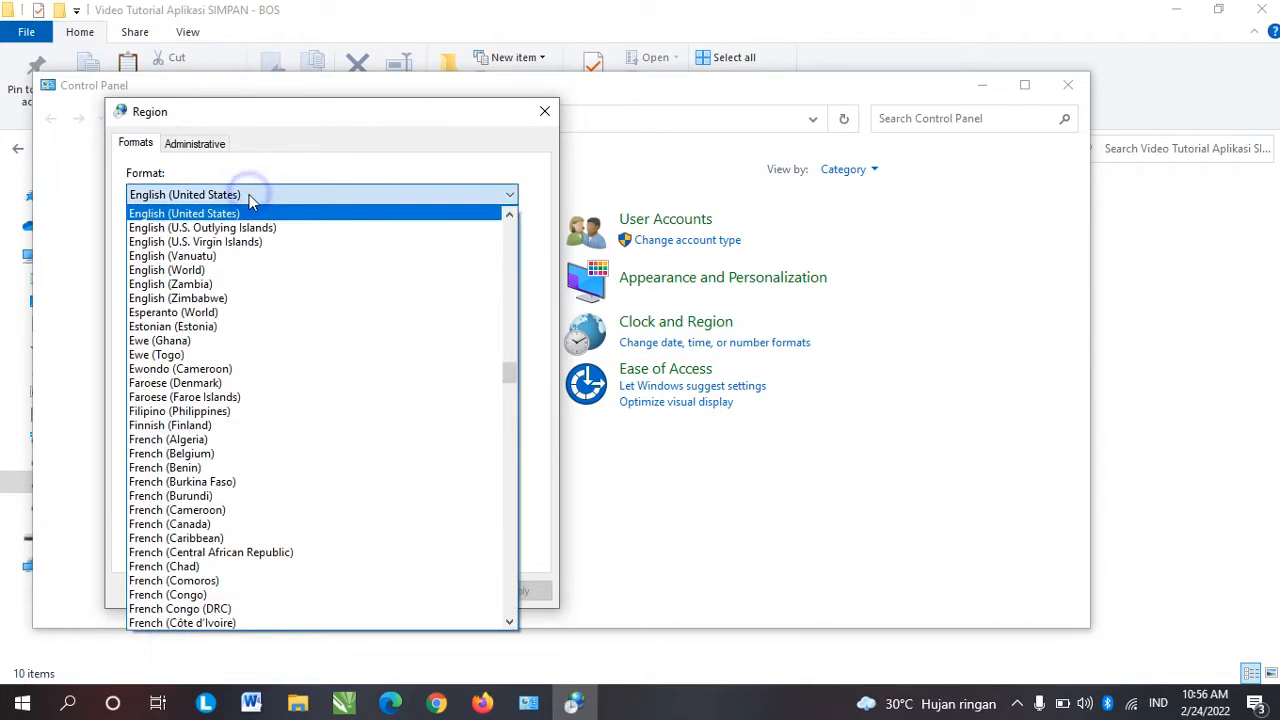
pyautogui.click(249, 195)
pyautogui.click(250, 196)
pyautogui.press('i')
pyautogui.press('Down')
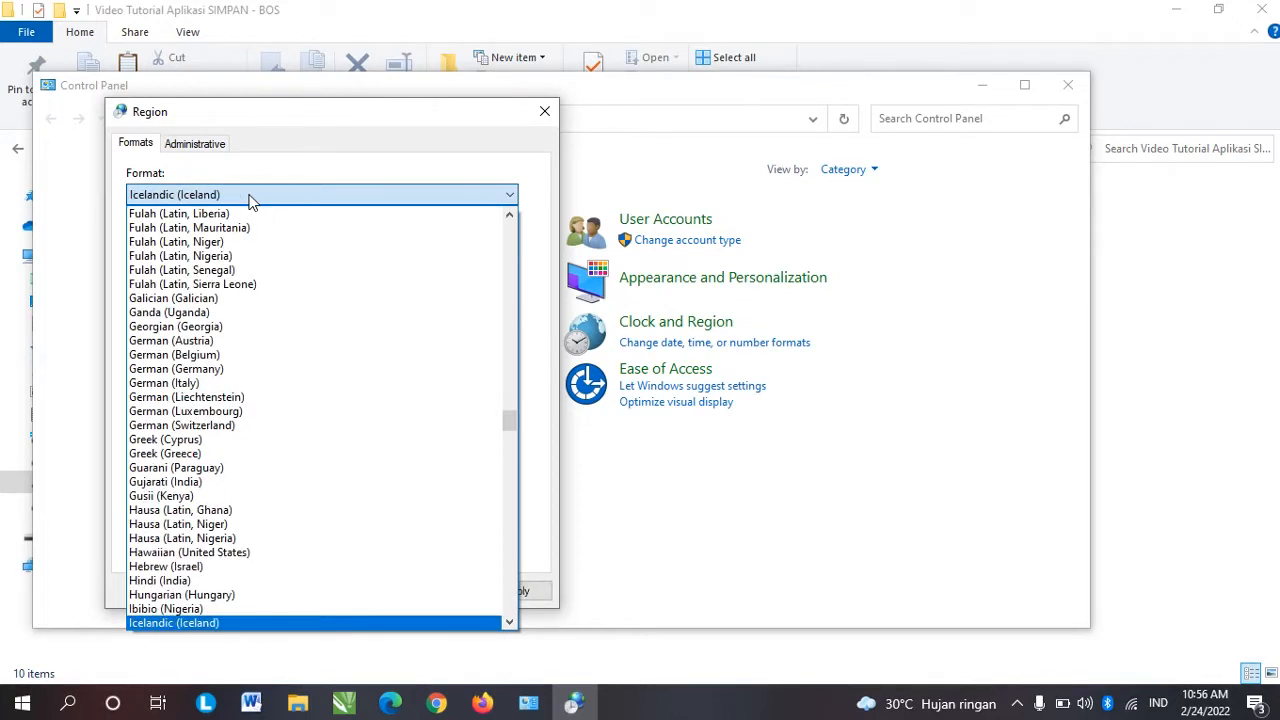
pyautogui.press('Down')
pyautogui.scroll(-2, 250, 200)
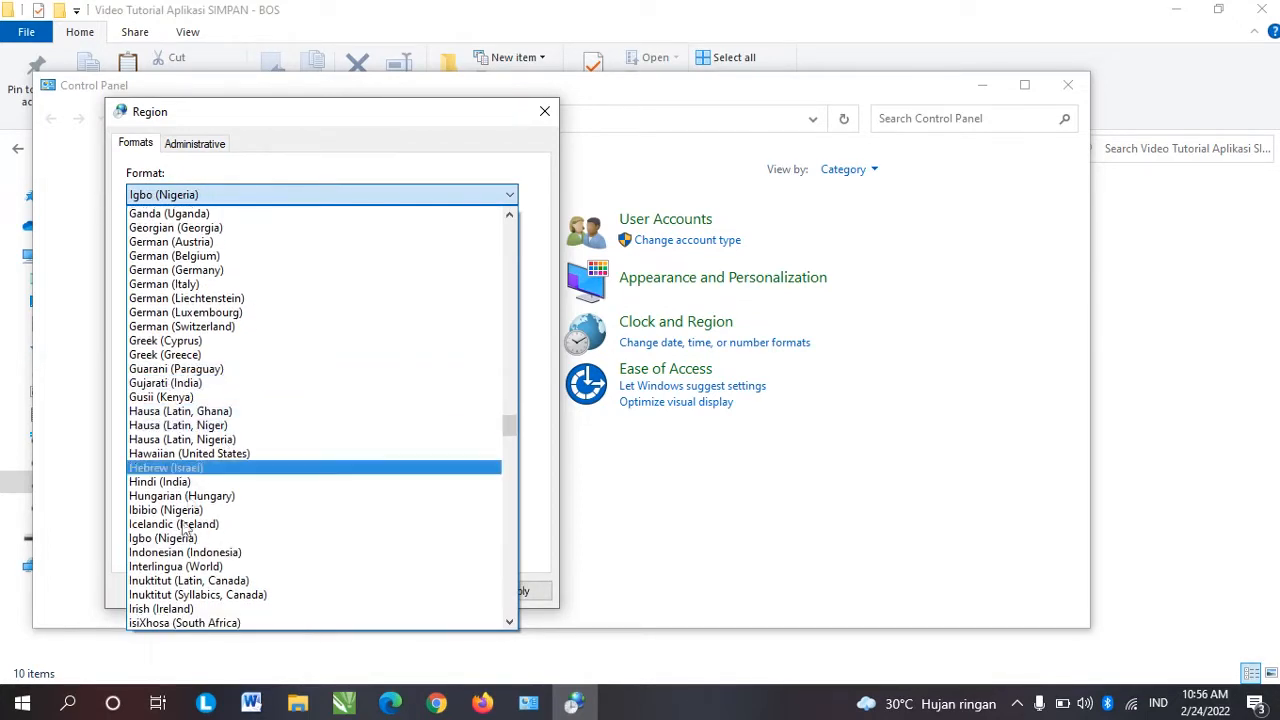
pyautogui.click(218, 557)
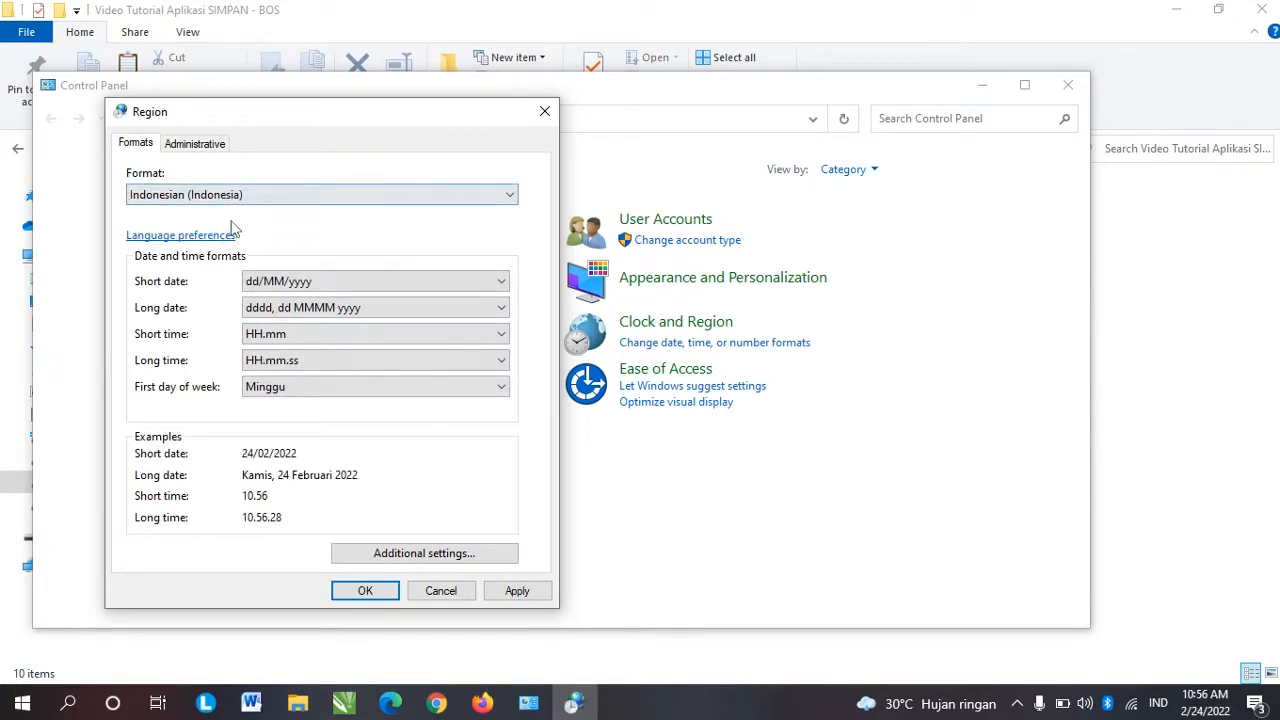
pyautogui.click(517, 591)
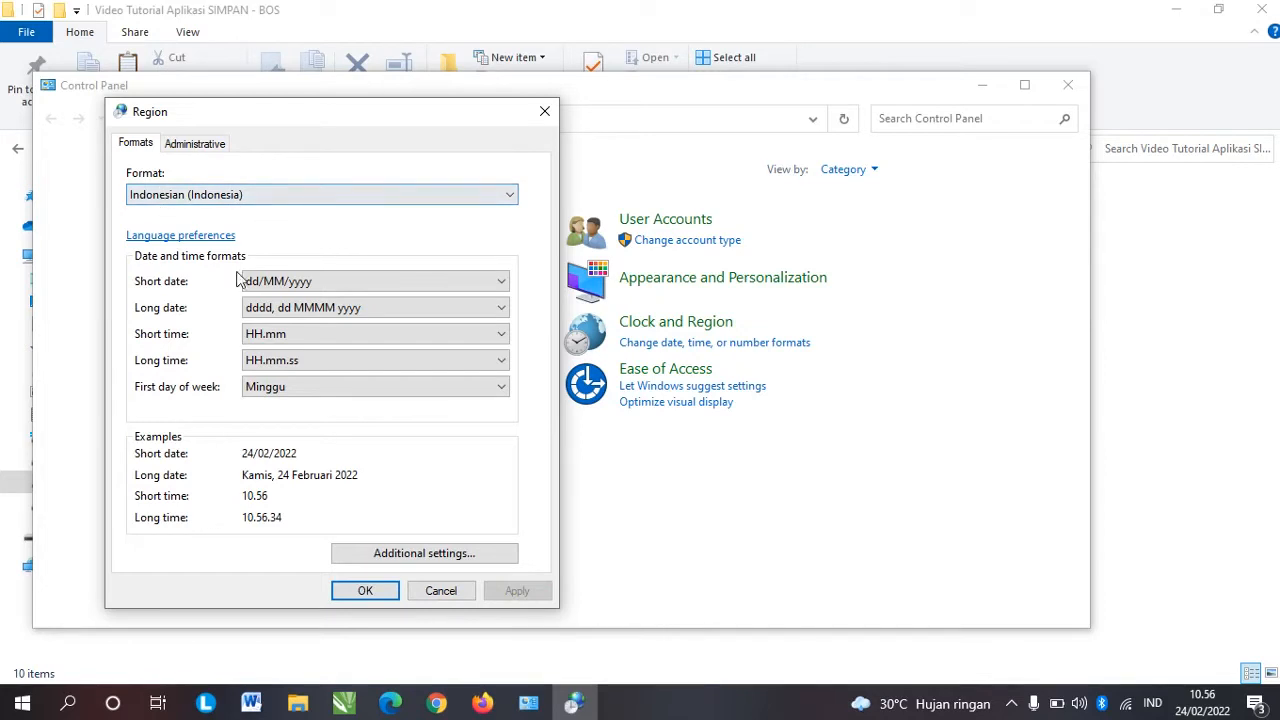
# Step: Set the long date format to d MMMM yyyy, apply, and confirm the region settings
pyautogui.click(284, 310)
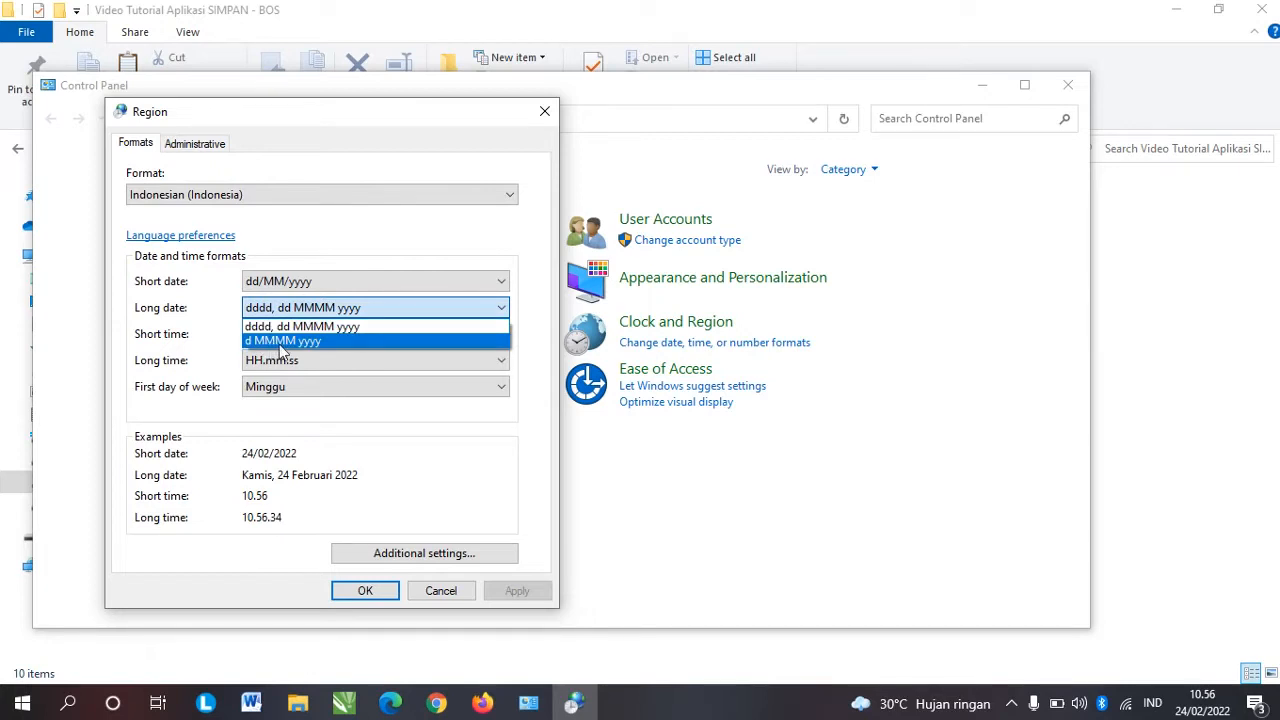
pyautogui.click(341, 344)
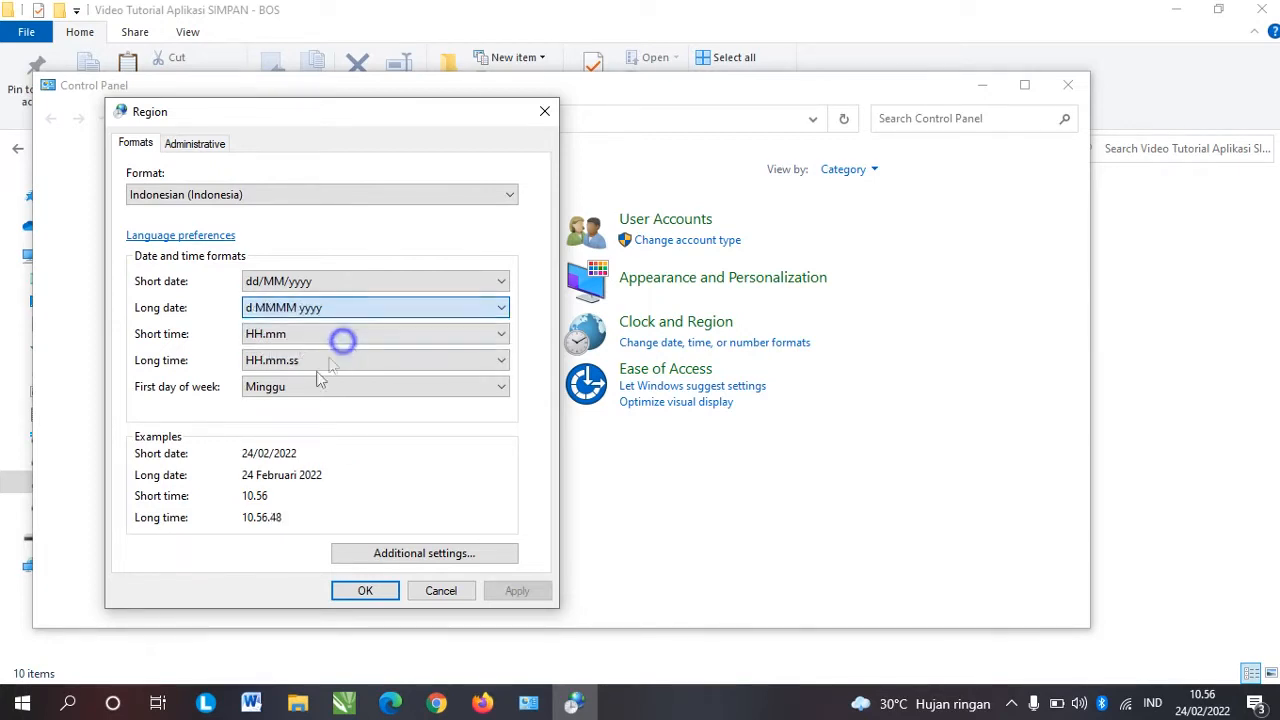
pyautogui.click(518, 591)
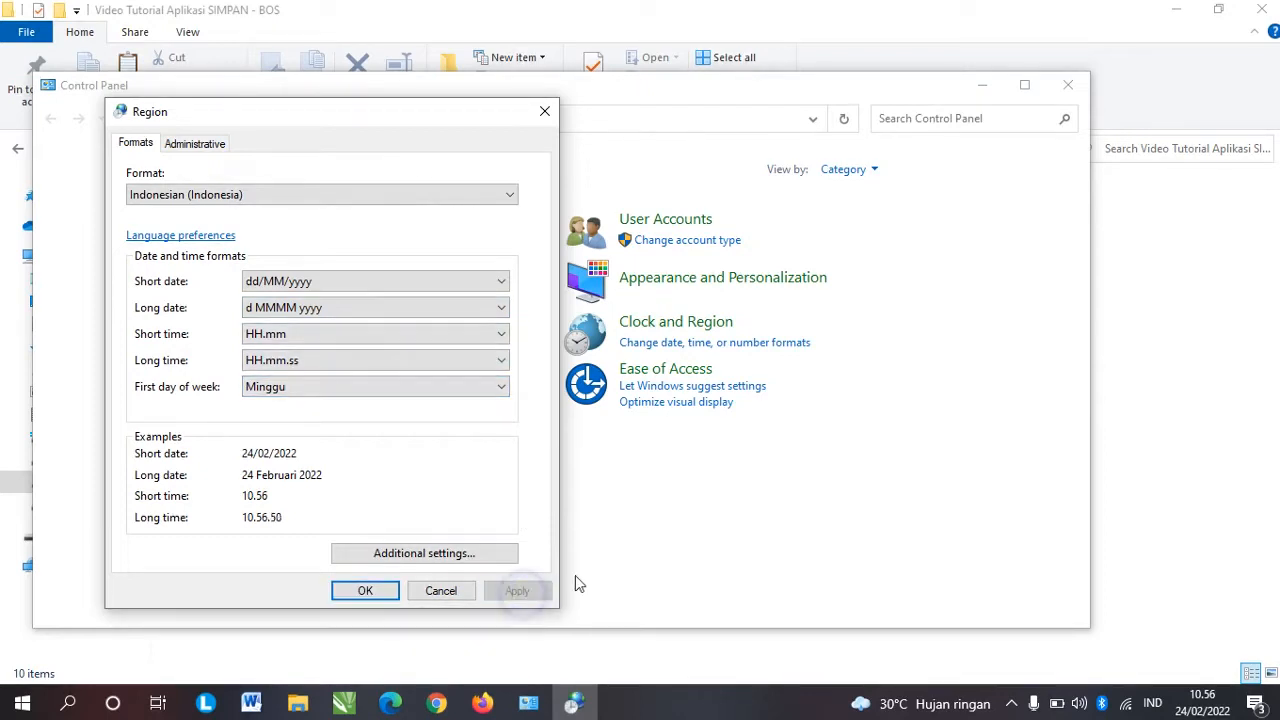
pyautogui.click(365, 590)
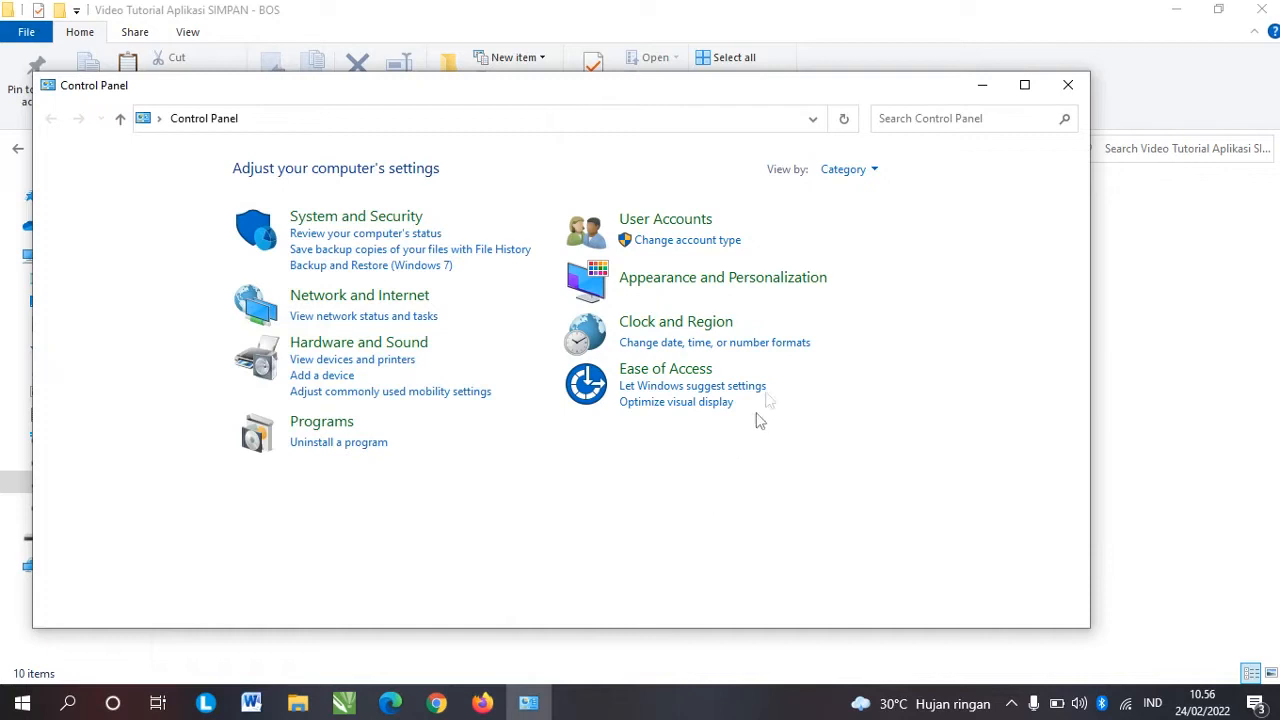
# Step: Close Control Panel and open the Aplikasi Pendukung folder
pyautogui.click(1067, 84)
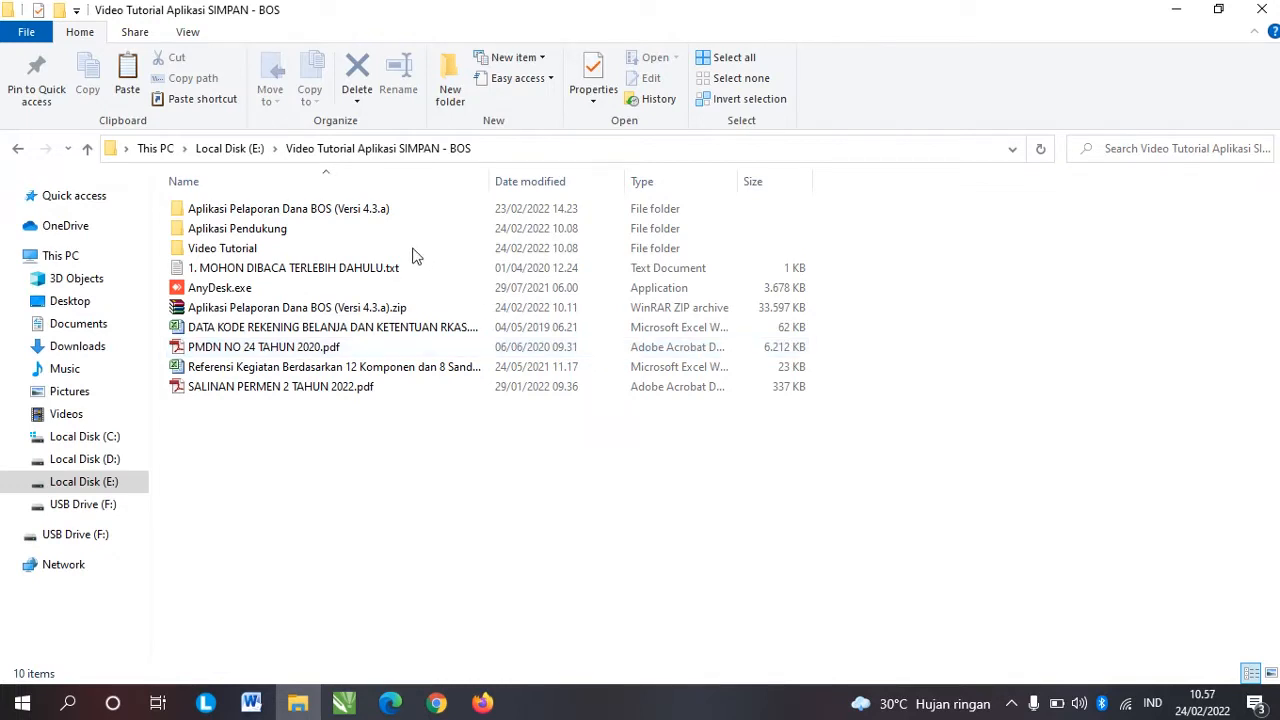
pyautogui.click(250, 232)
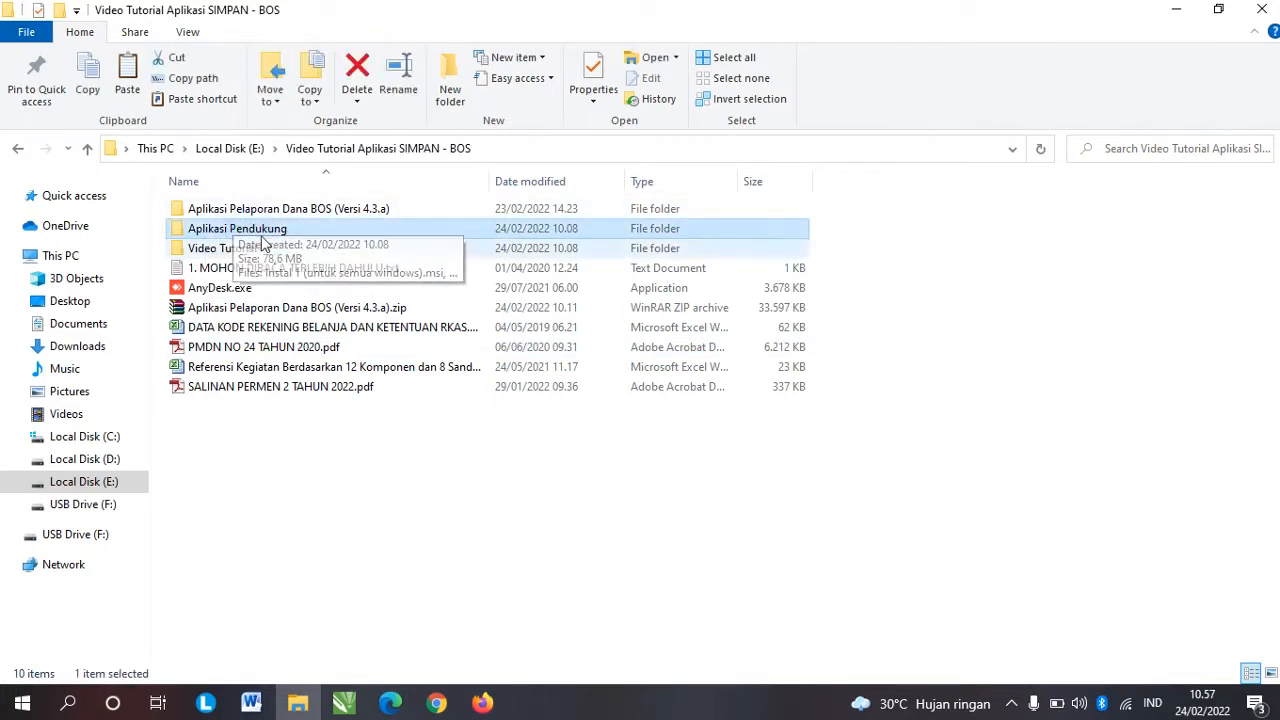
pyautogui.click(250, 230)
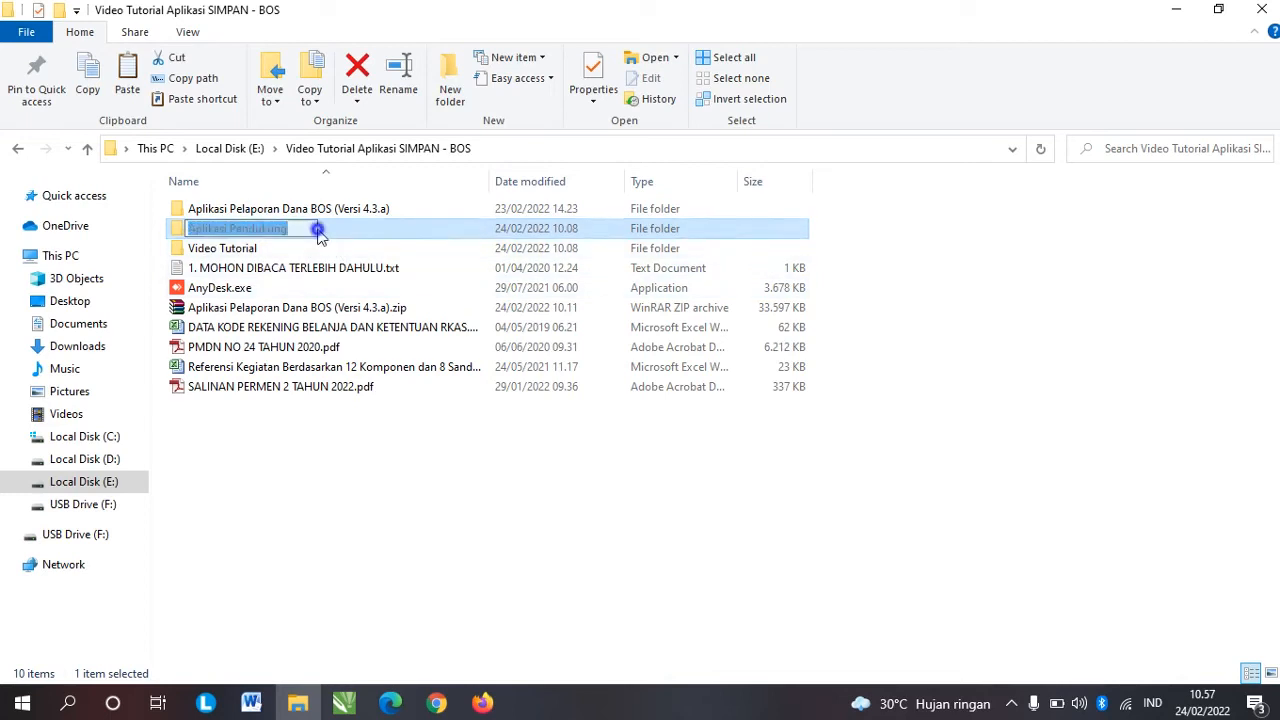
pyautogui.doubleClick(380, 226)
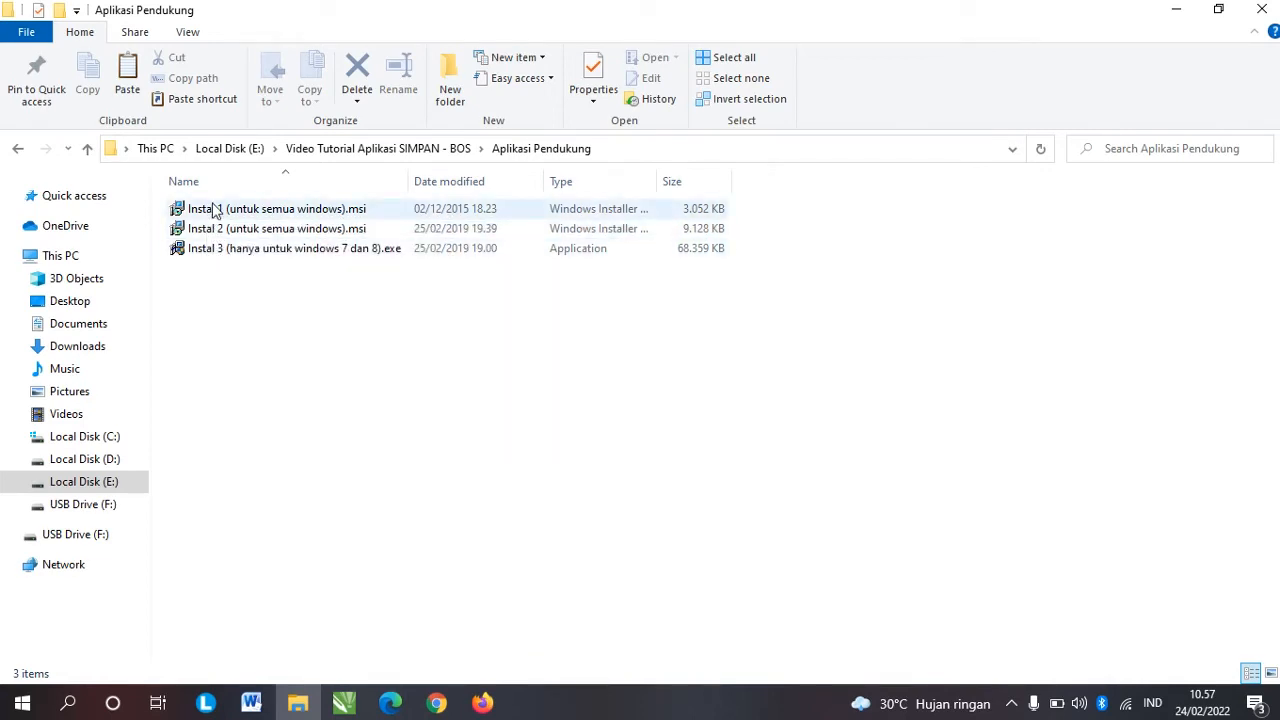
# Step: Look through the Instal 1, 2 and 3 installer files, ending with Instal 1 selected
pyautogui.click(210, 228)
pyautogui.click(207, 209)
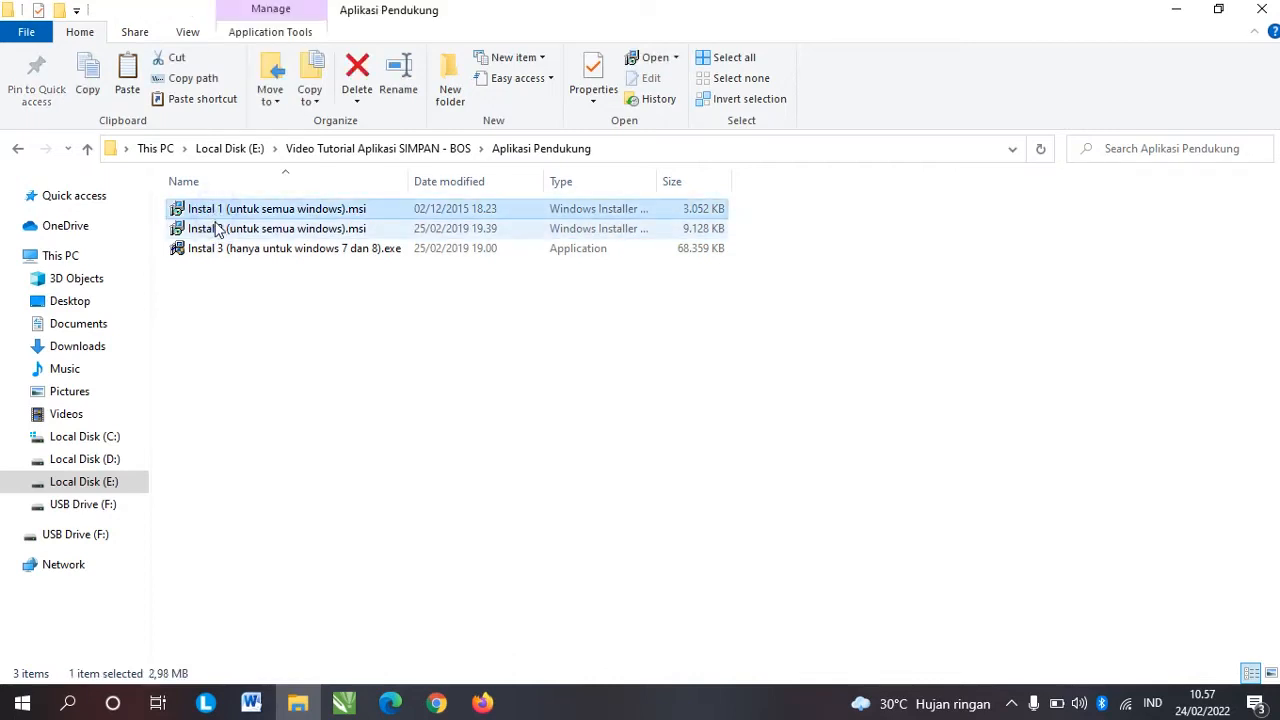
pyautogui.click(215, 229)
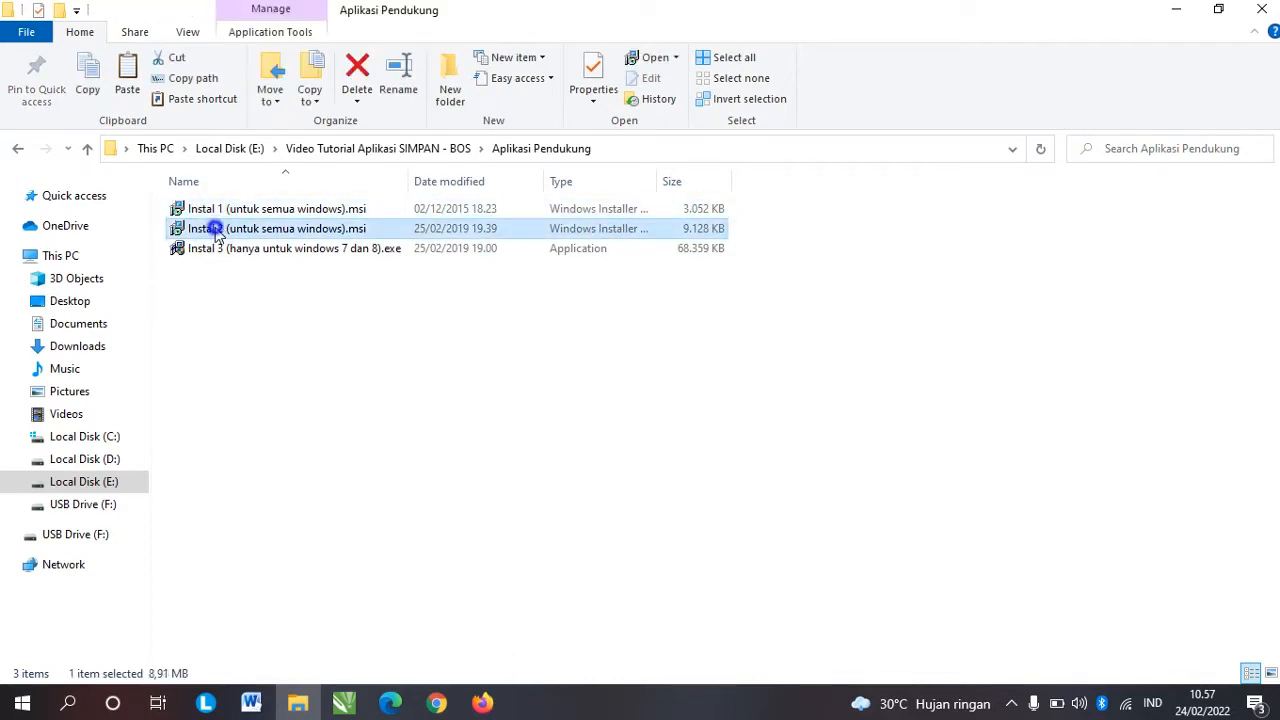
pyautogui.click(214, 209)
pyautogui.click(215, 230)
pyautogui.click(214, 209)
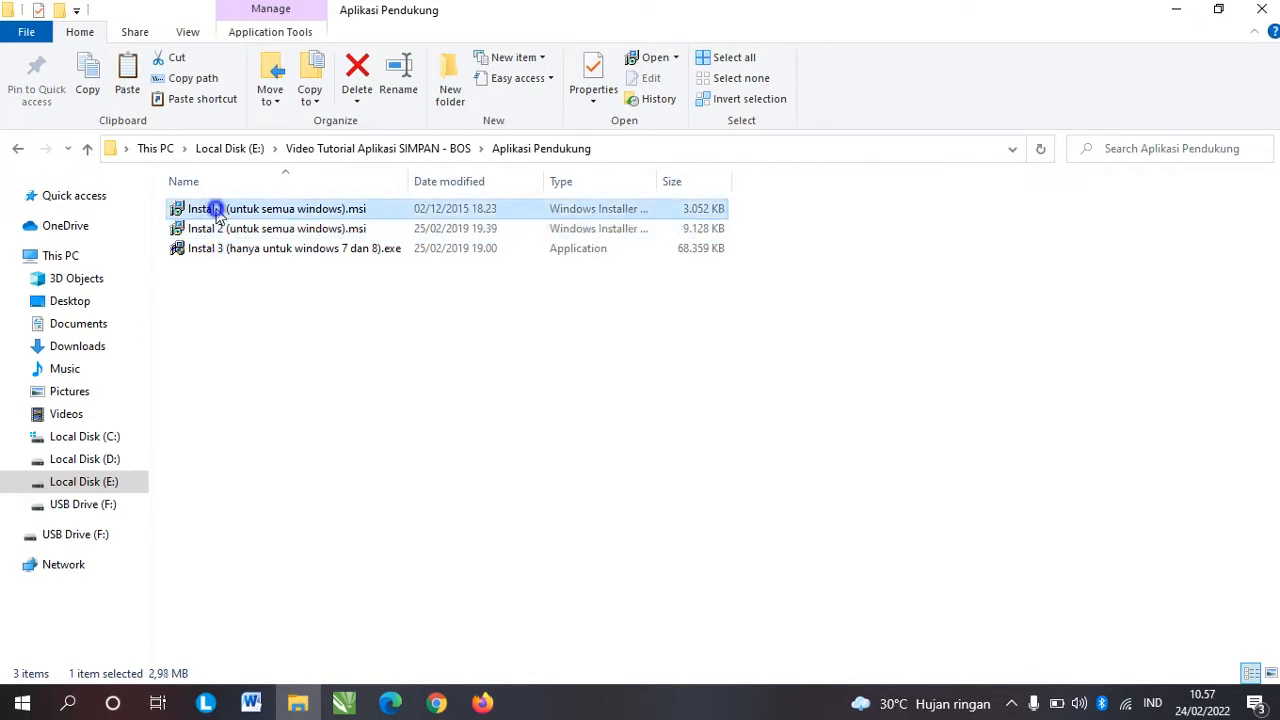
pyautogui.click(215, 228)
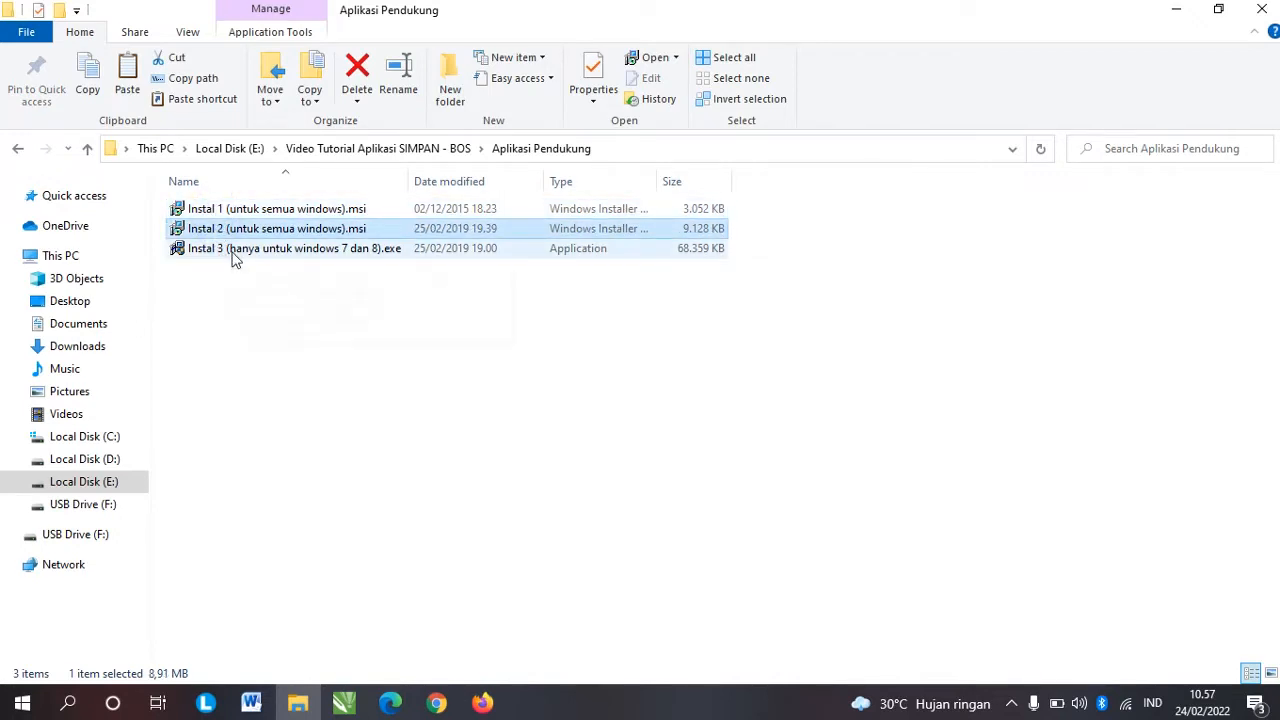
pyautogui.moveTo(233, 258)
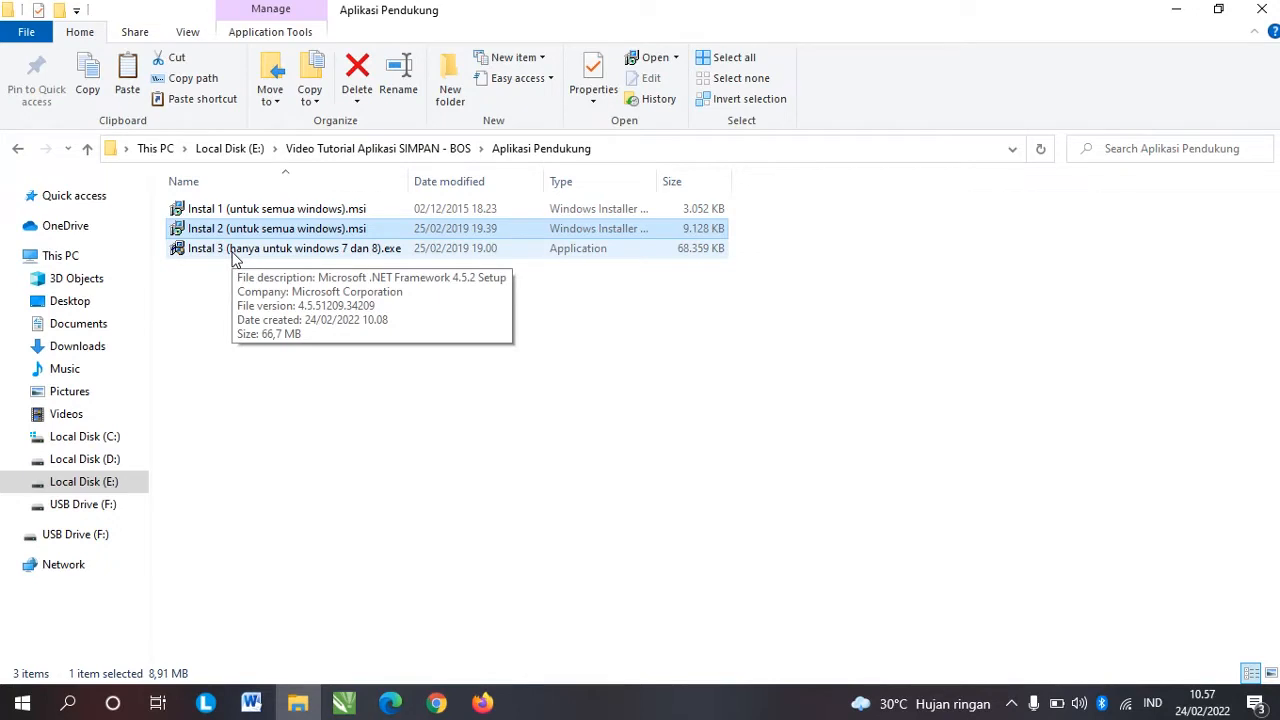
pyautogui.click(378, 256)
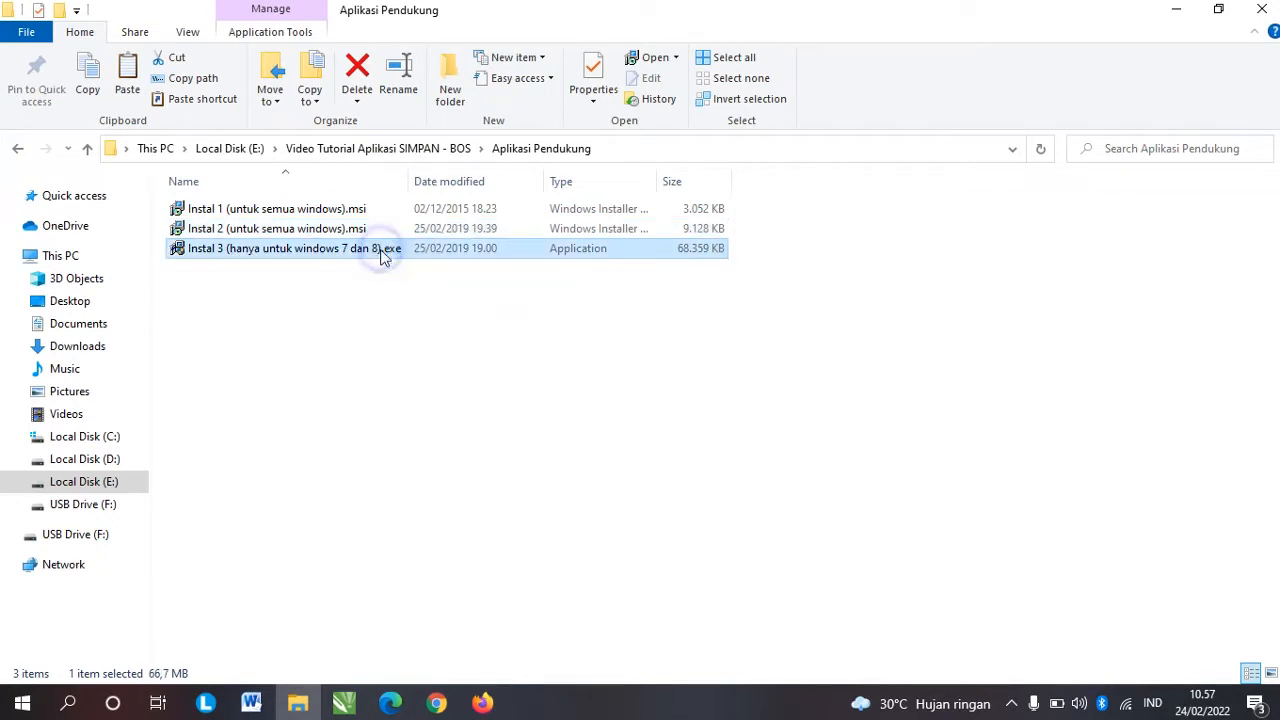
pyautogui.moveTo(380, 256)
pyautogui.click(226, 212)
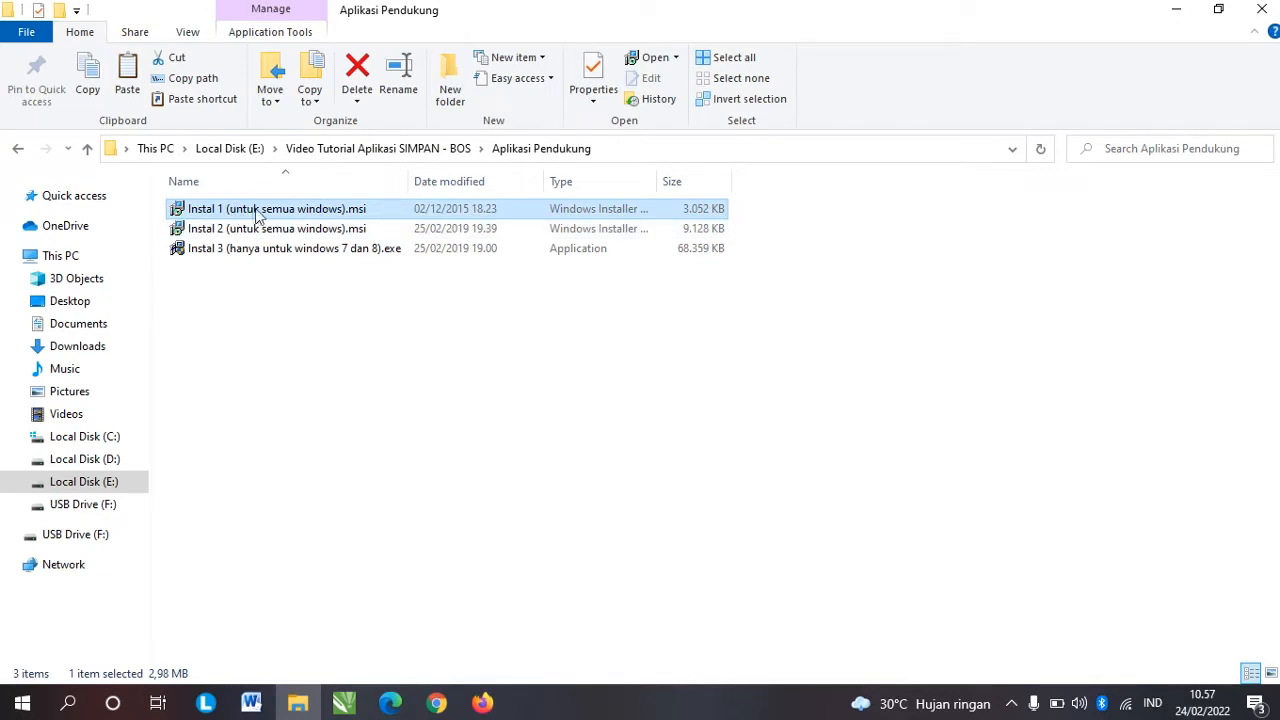
# Step: Run the Instal 1 setup, accepting the license, to install CLR Types for SQL Server 2014
pyautogui.click(266, 211)
pyautogui.click(266, 211)
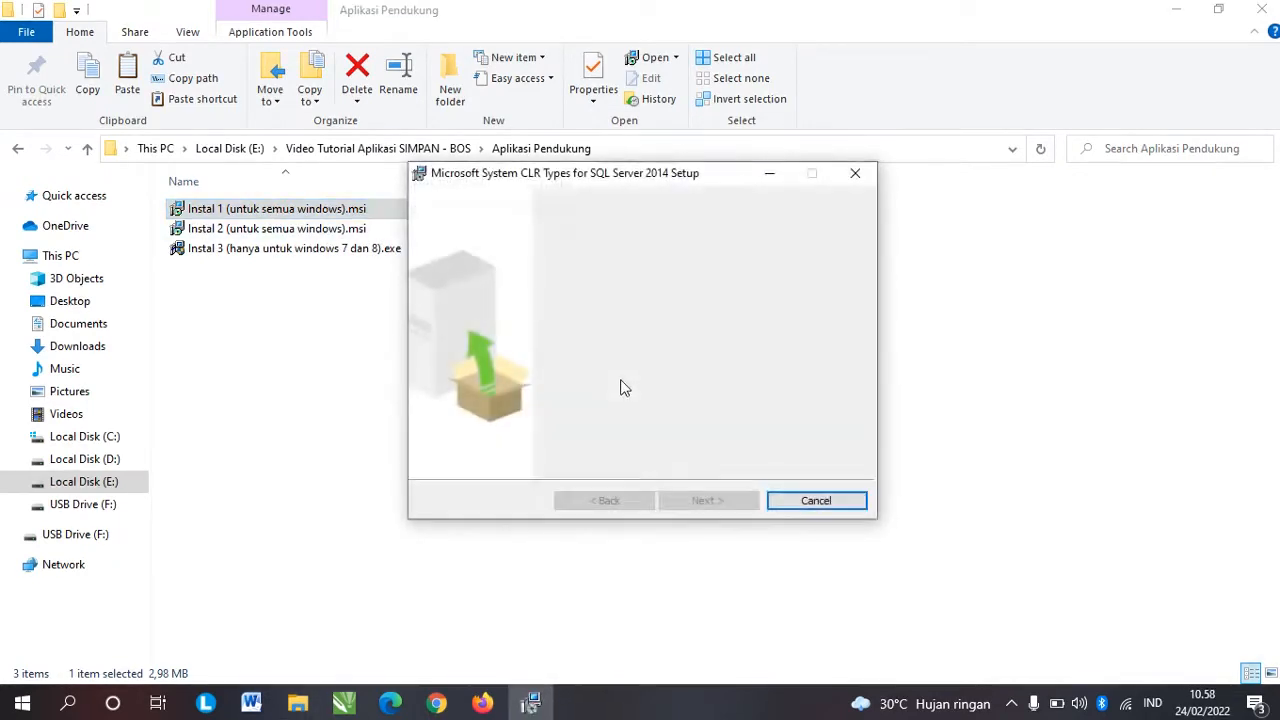
pyautogui.click(712, 502)
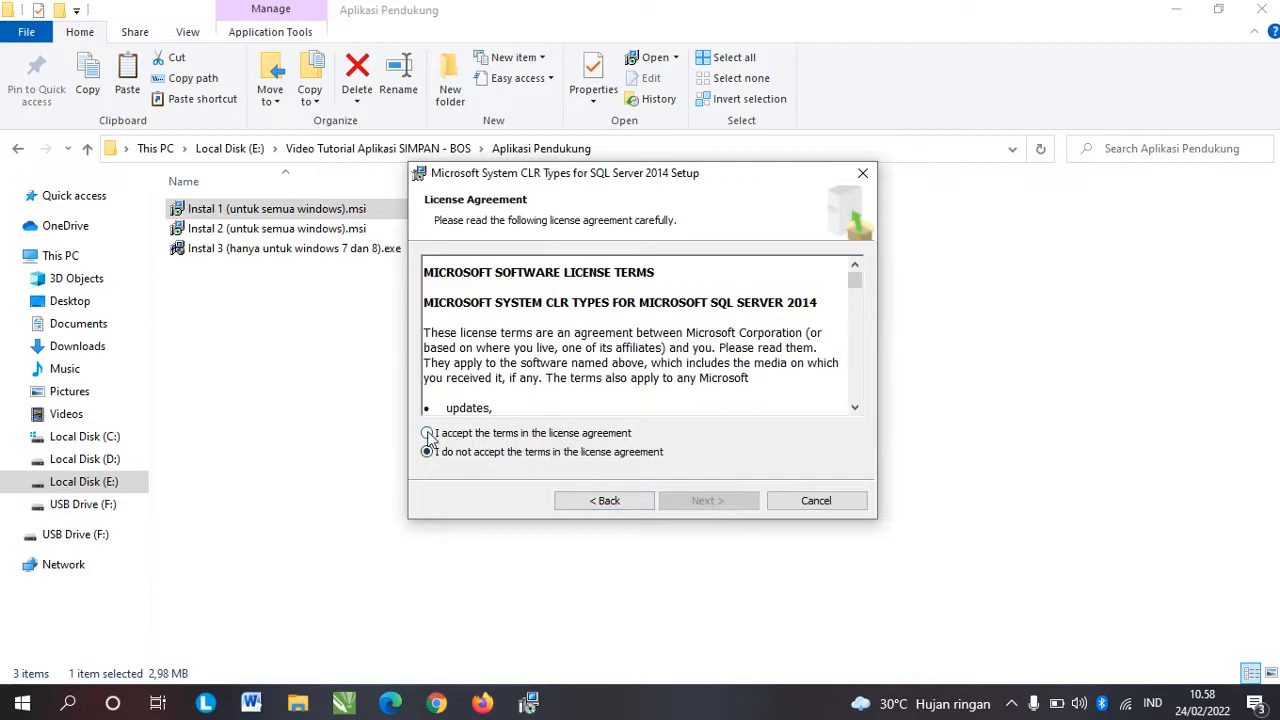
pyautogui.click(428, 434)
pyautogui.click(707, 502)
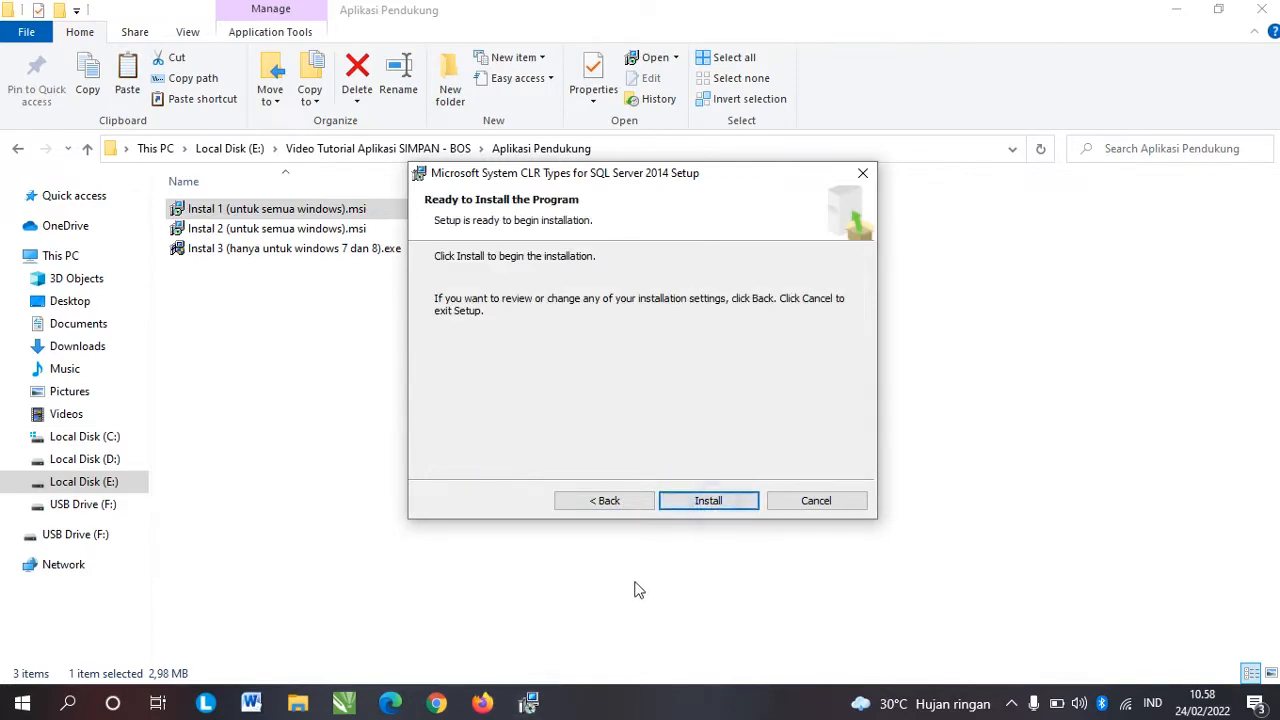
pyautogui.click(734, 500)
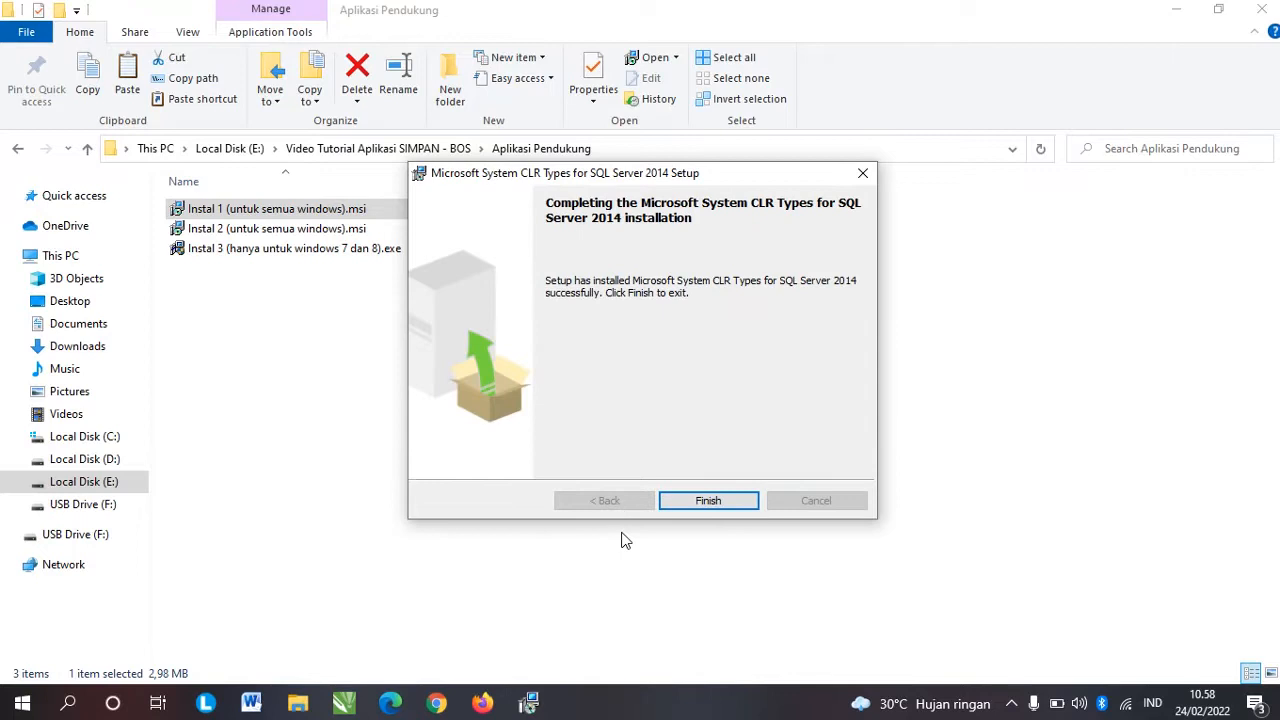
pyautogui.click(710, 501)
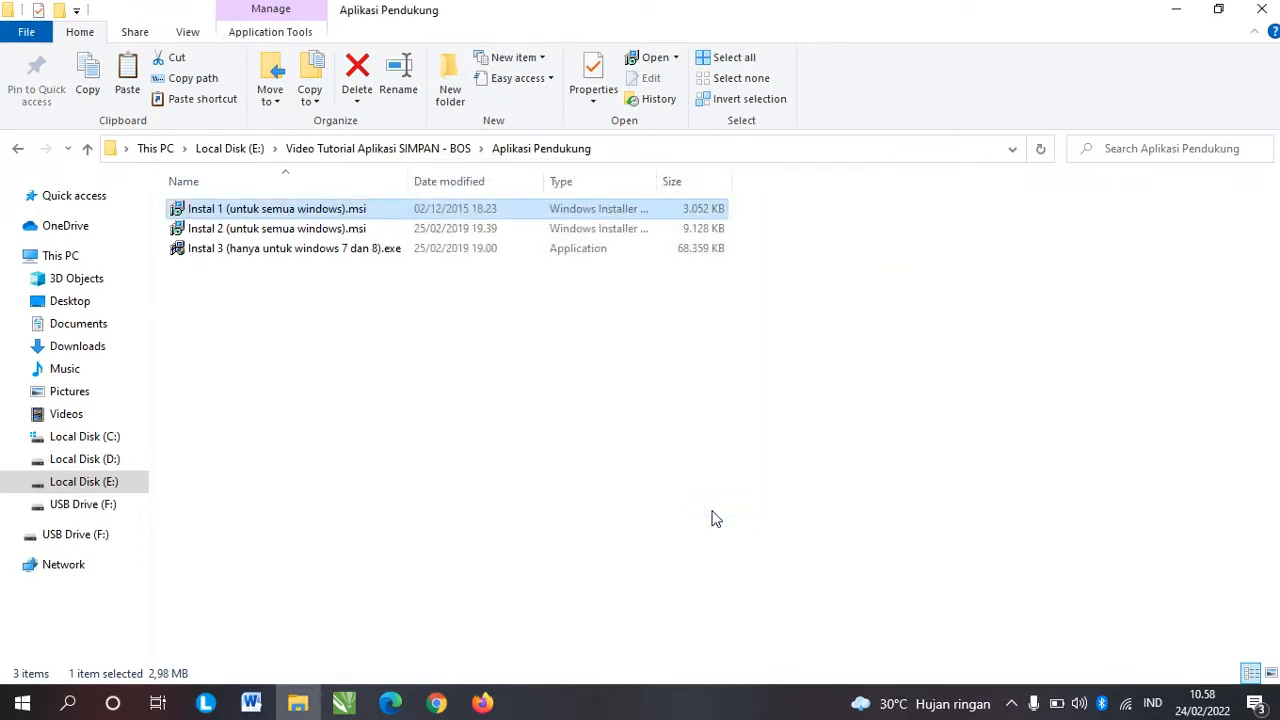
# Step: Run the Instal 2 setup, accepting the license, to install Report Viewer 2015 Runtime
pyautogui.doubleClick(257, 229)
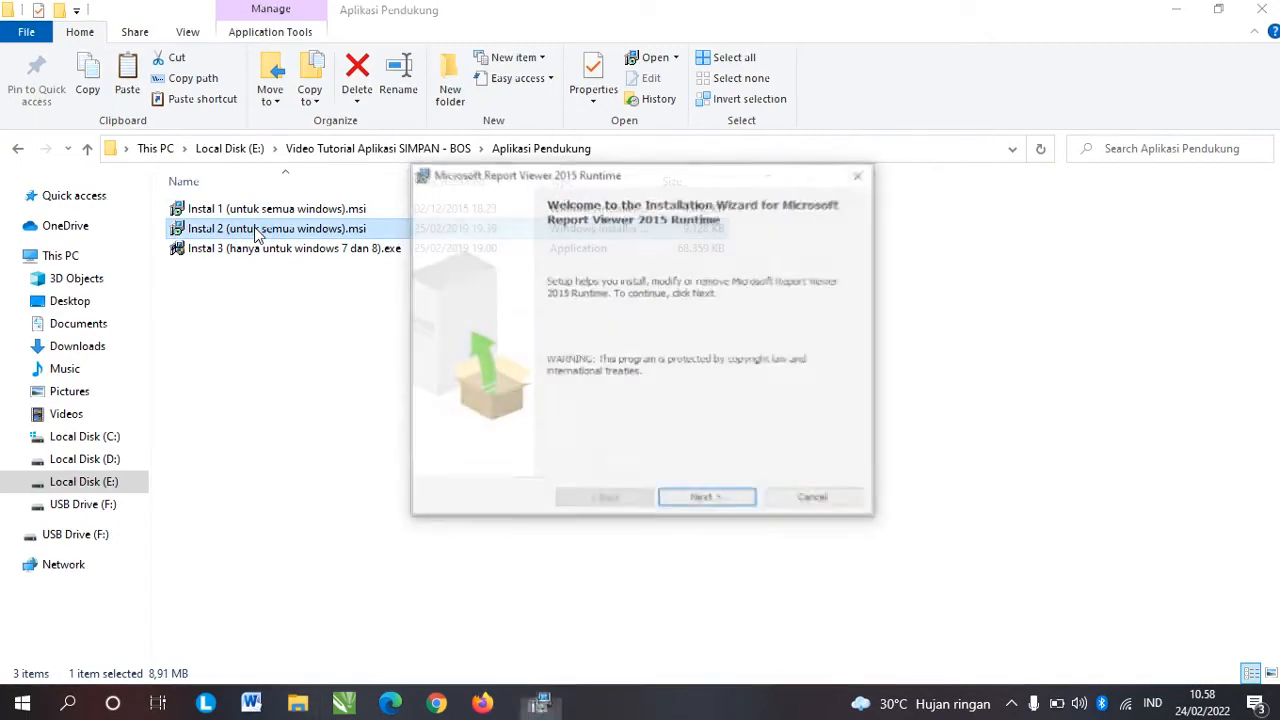
pyautogui.click(716, 500)
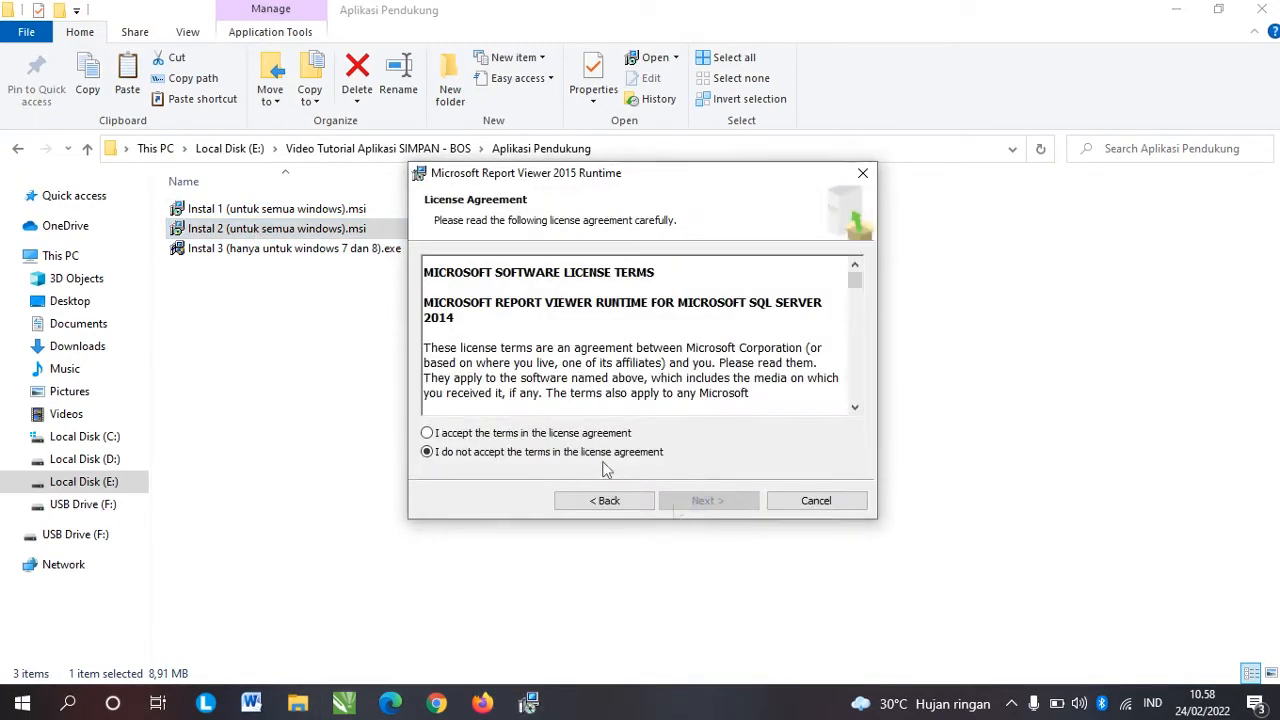
pyautogui.click(531, 434)
pyautogui.click(718, 503)
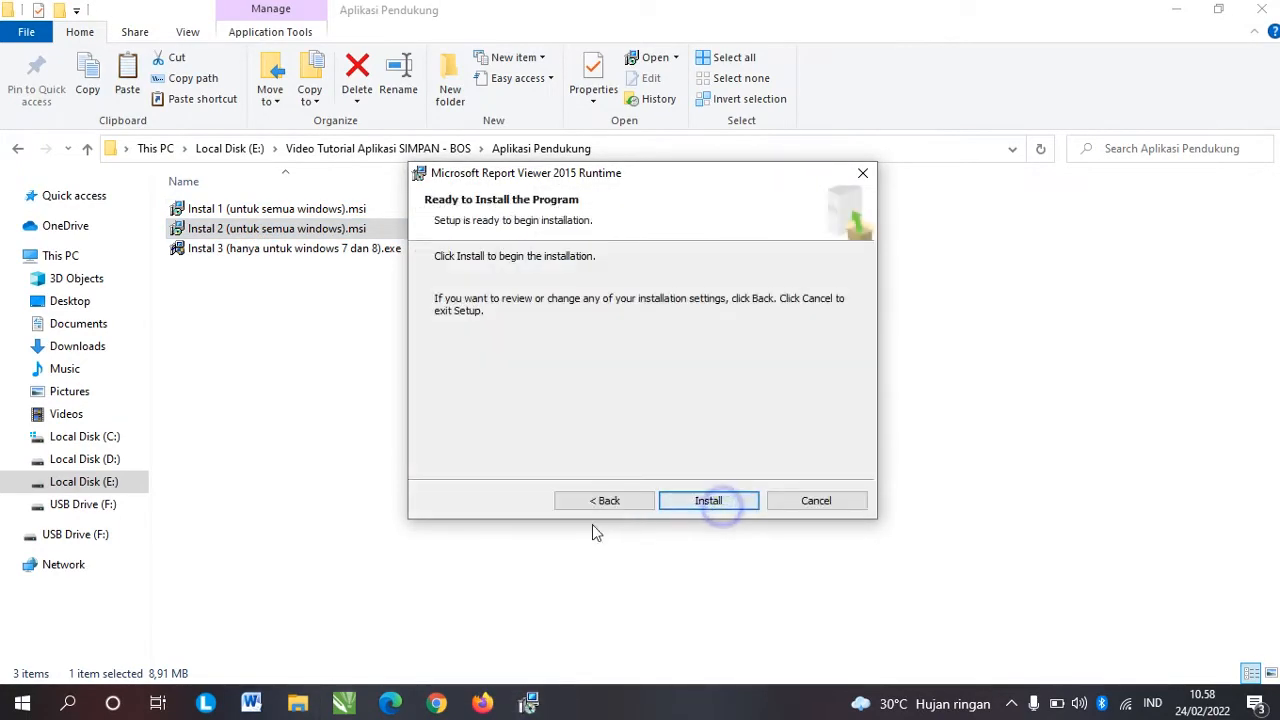
pyautogui.click(706, 501)
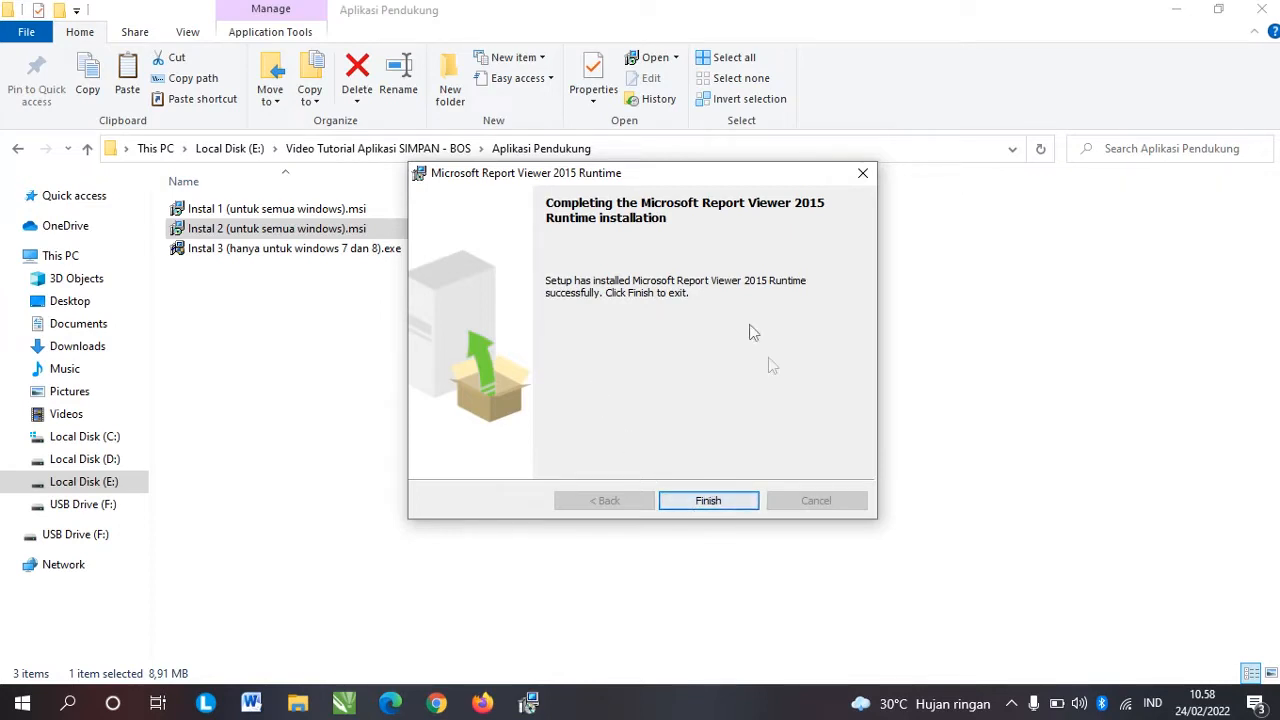
pyautogui.click(734, 502)
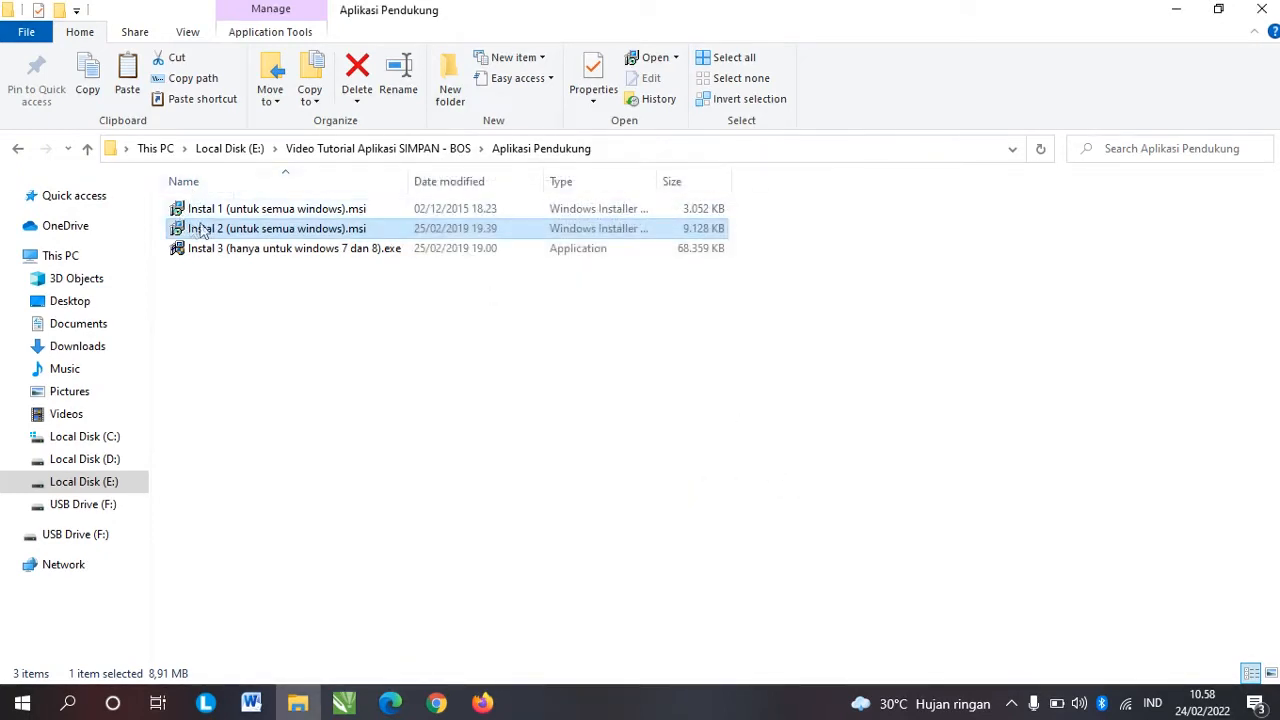
# Step: Select the installer files in turn, ending on Instal 3 for Windows 7 and 8
pyautogui.click(240, 209)
pyautogui.click(240, 230)
pyautogui.click(245, 248)
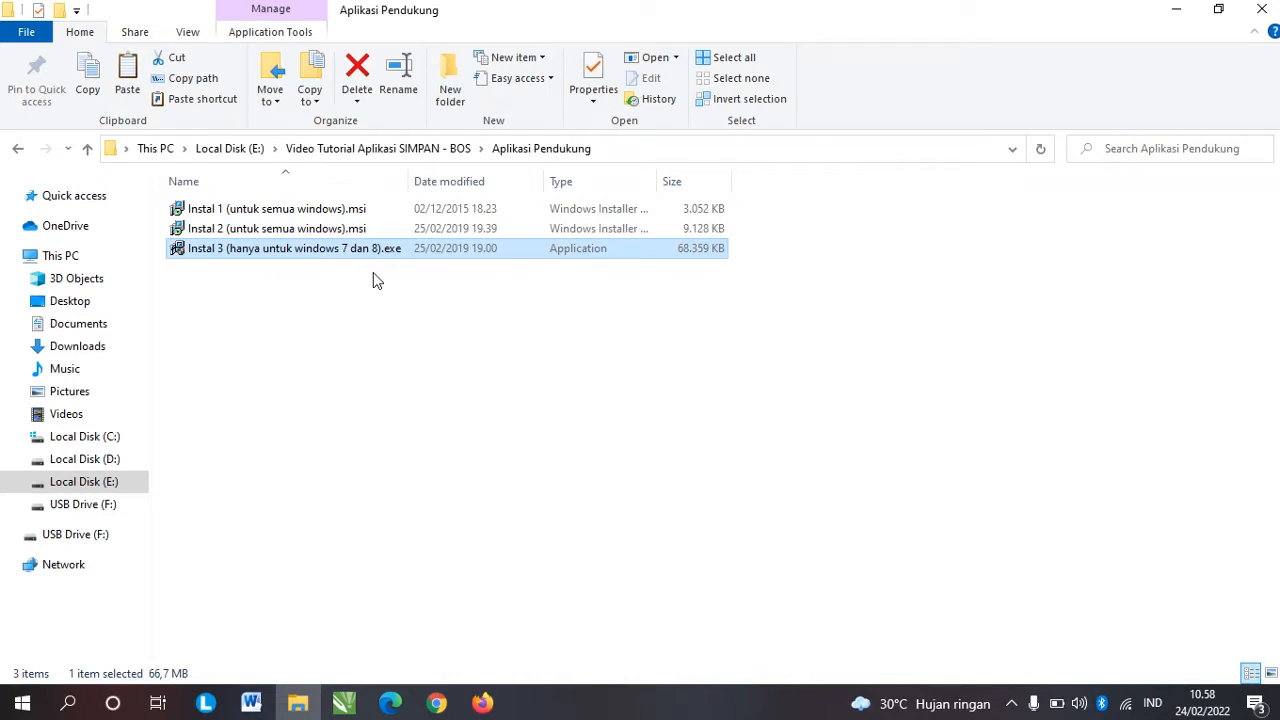
# Step: Go back from Aplikasi Pendukung to the parent tutorial folder
pyautogui.click(15, 150)
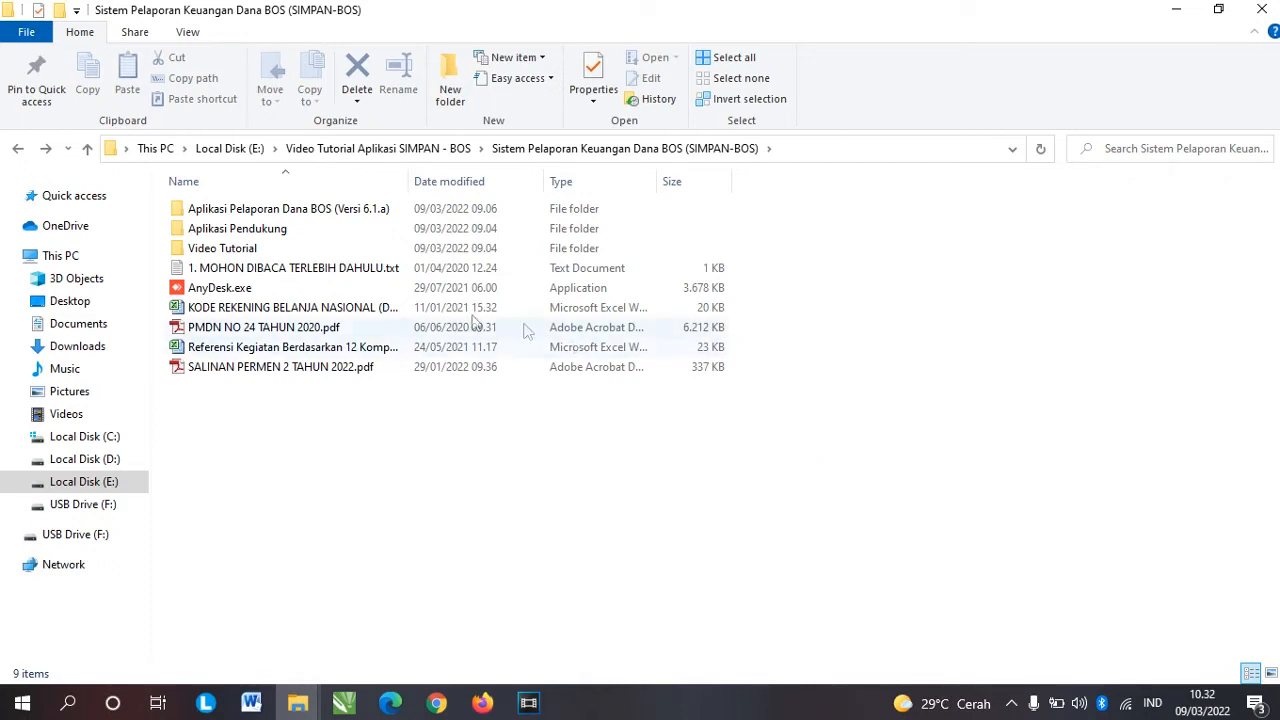
pyautogui.click(320, 212)
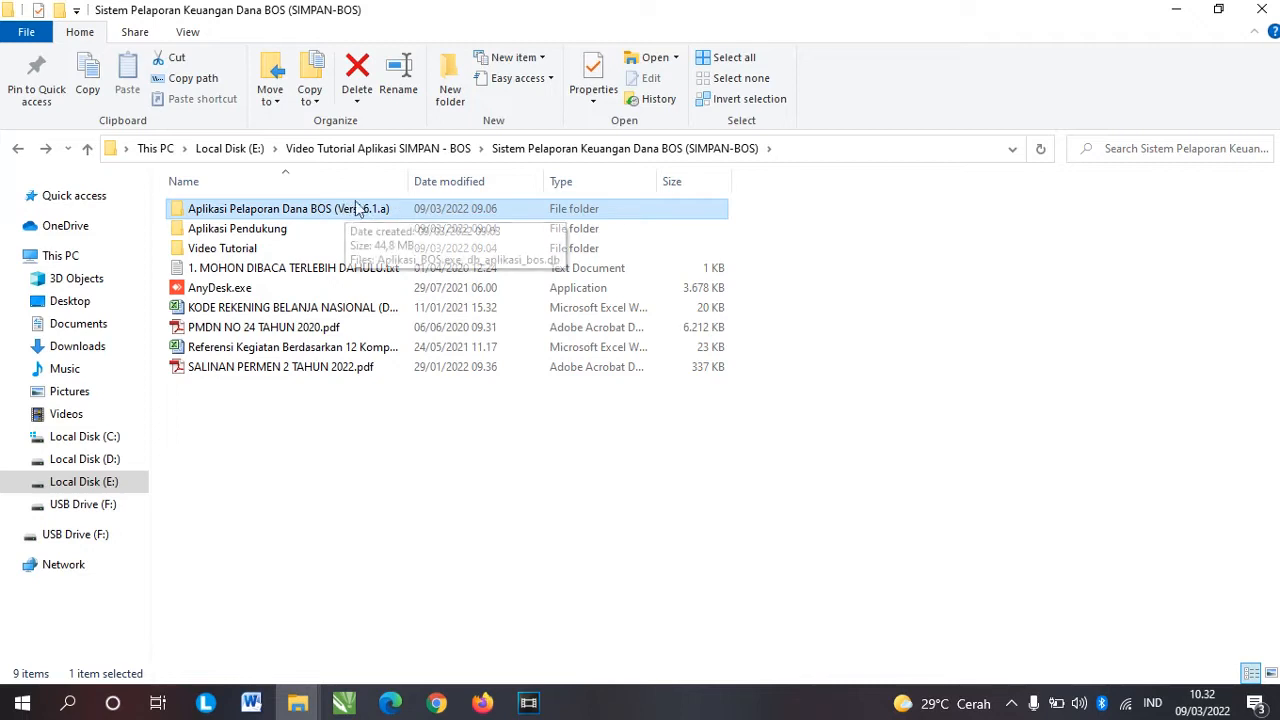
pyautogui.click(243, 236)
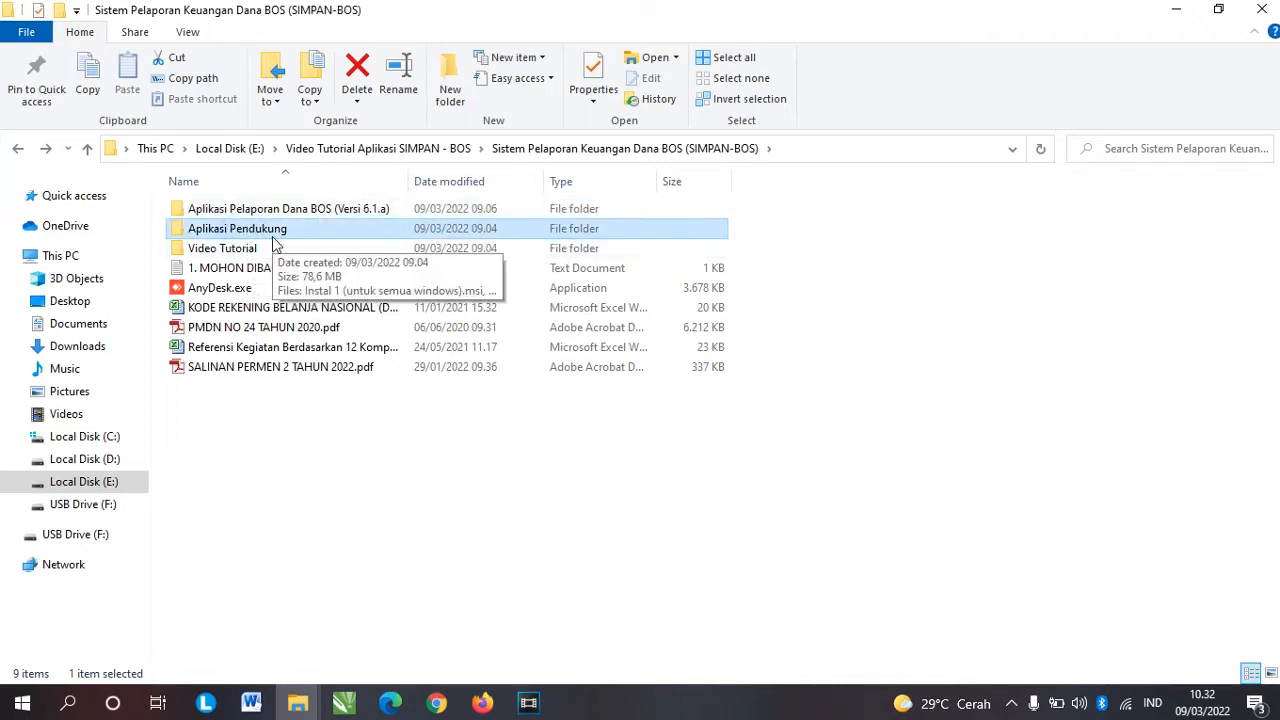
pyautogui.click(248, 249)
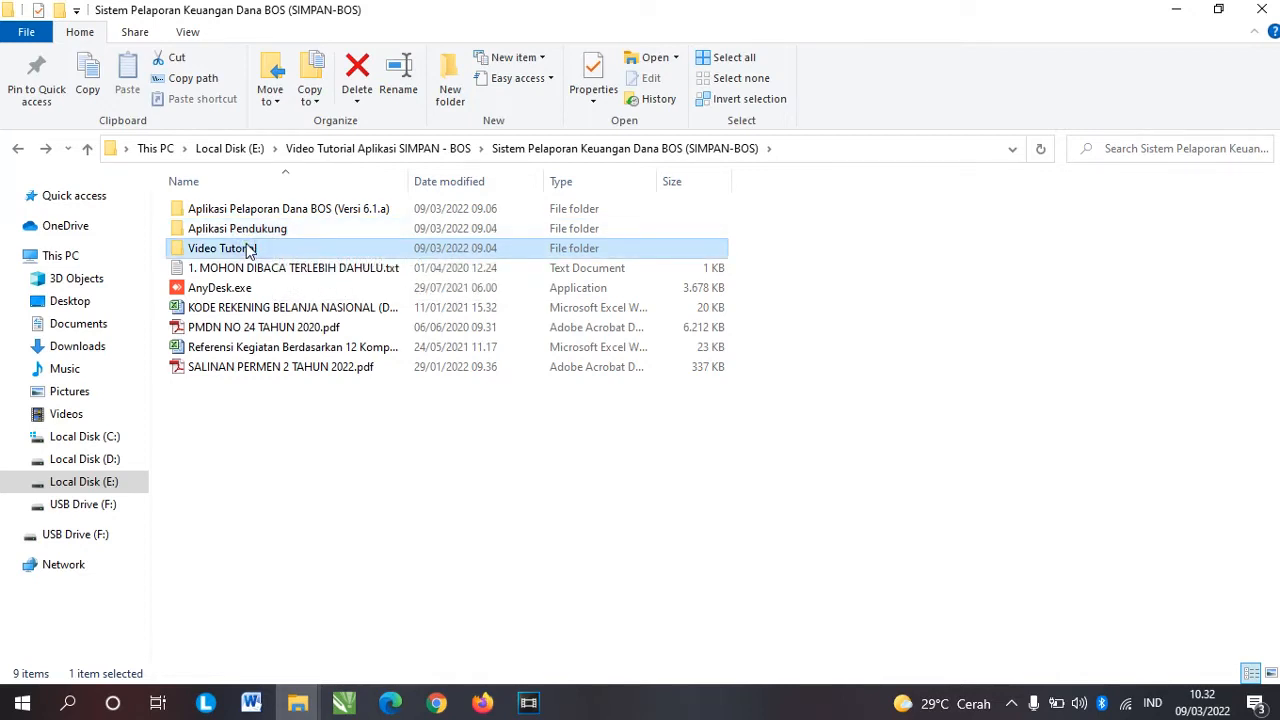
pyautogui.click(256, 270)
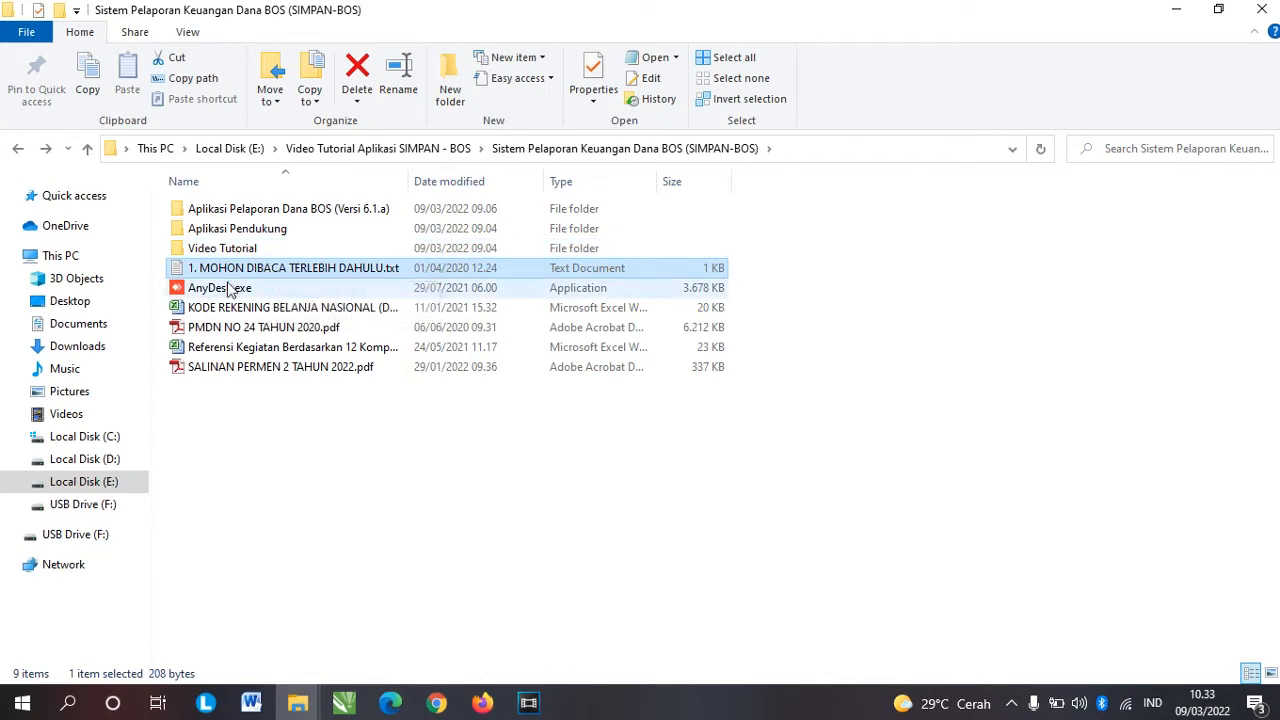
pyautogui.click(258, 290)
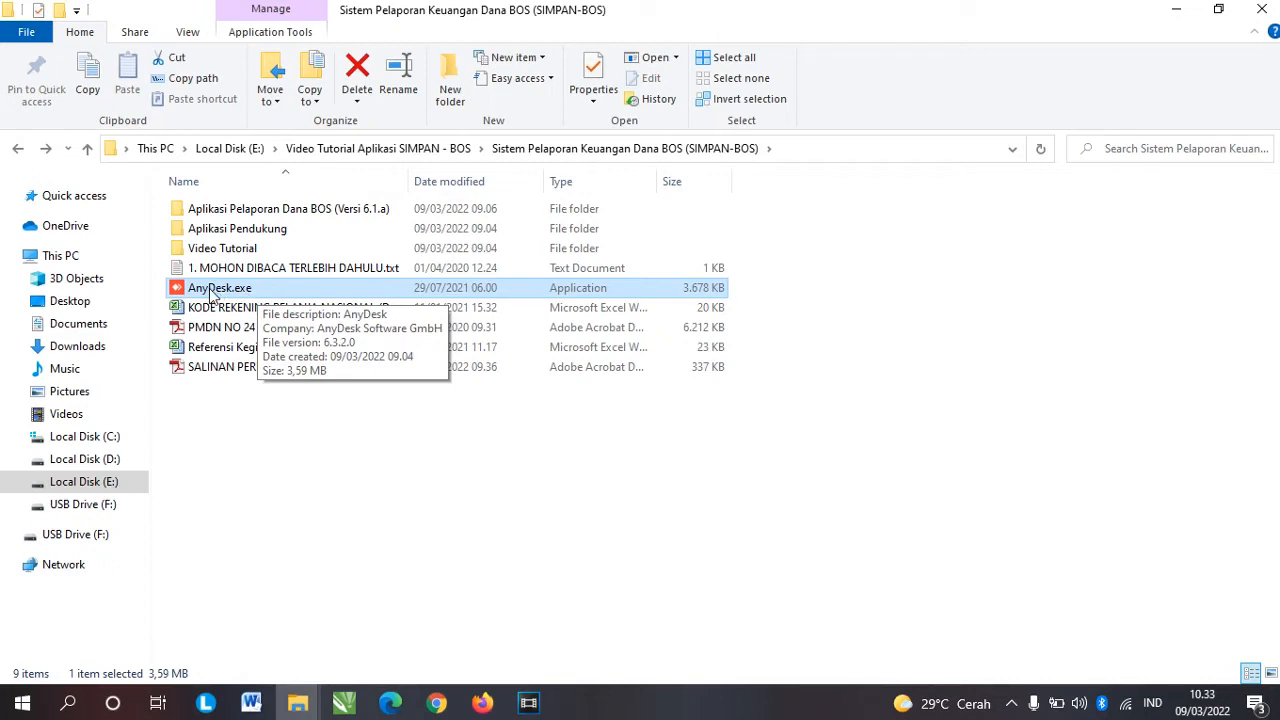
pyautogui.click(222, 307)
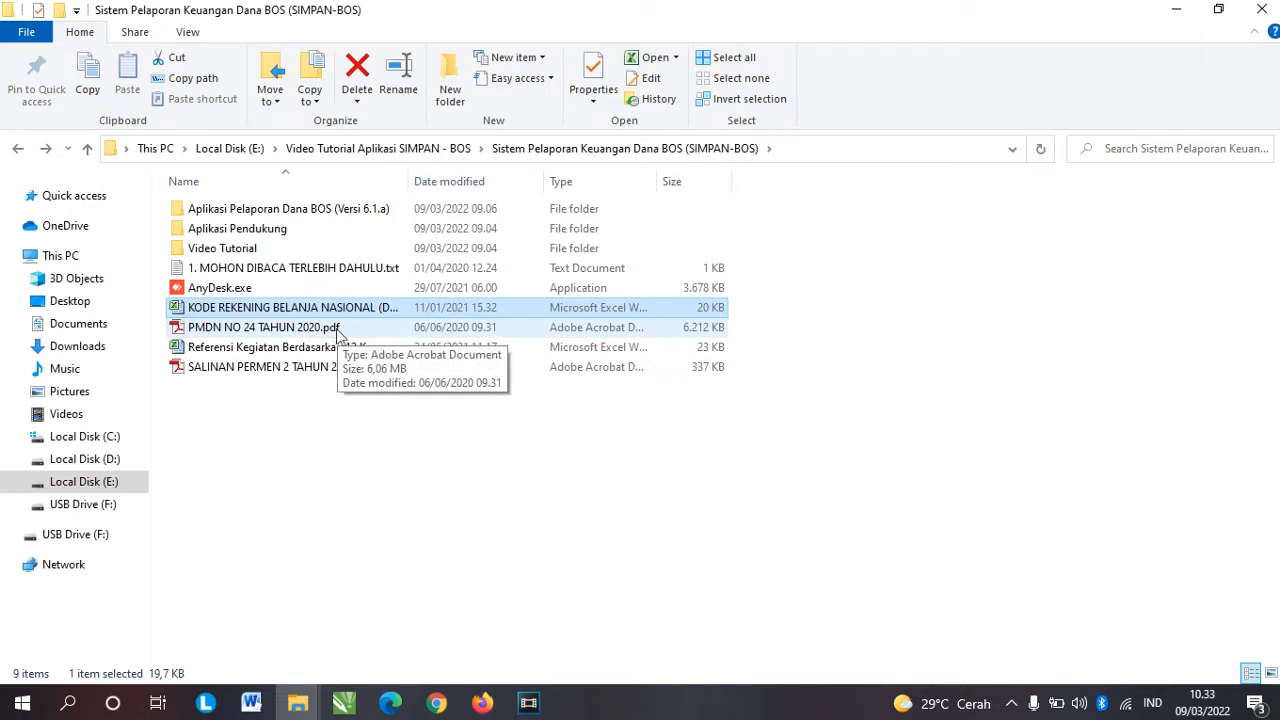
pyautogui.click(235, 329)
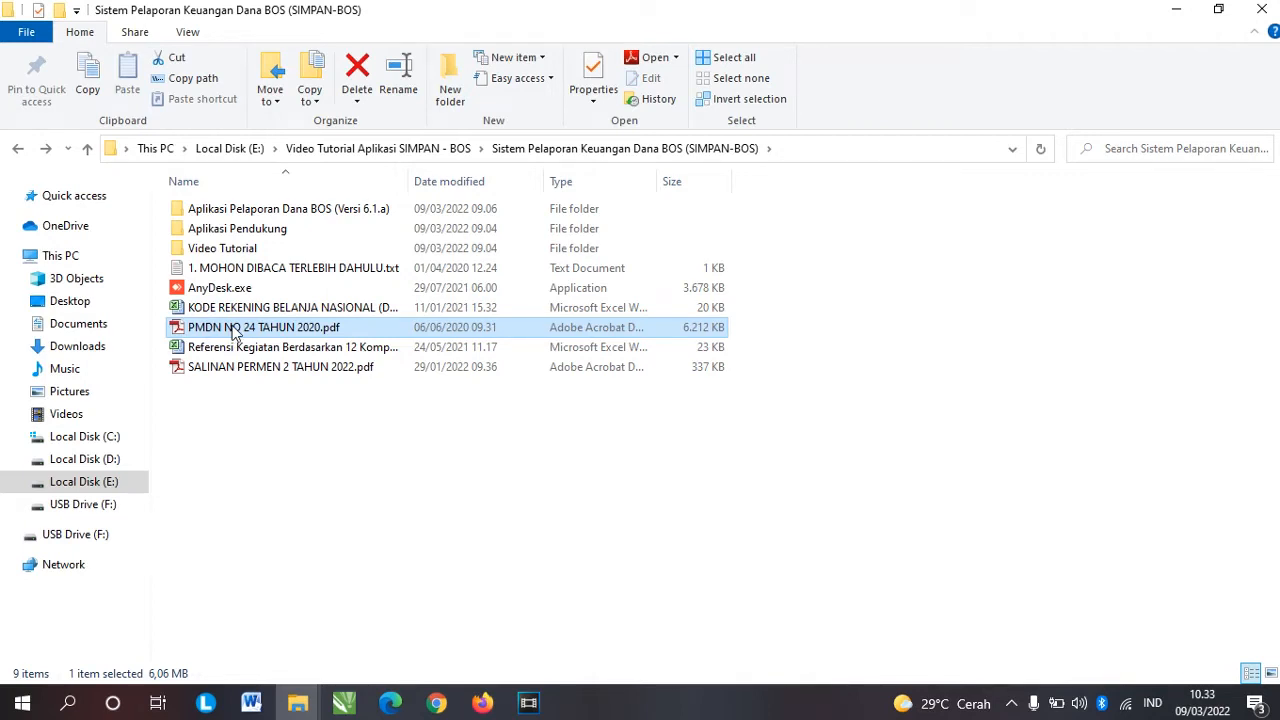
pyautogui.click(242, 347)
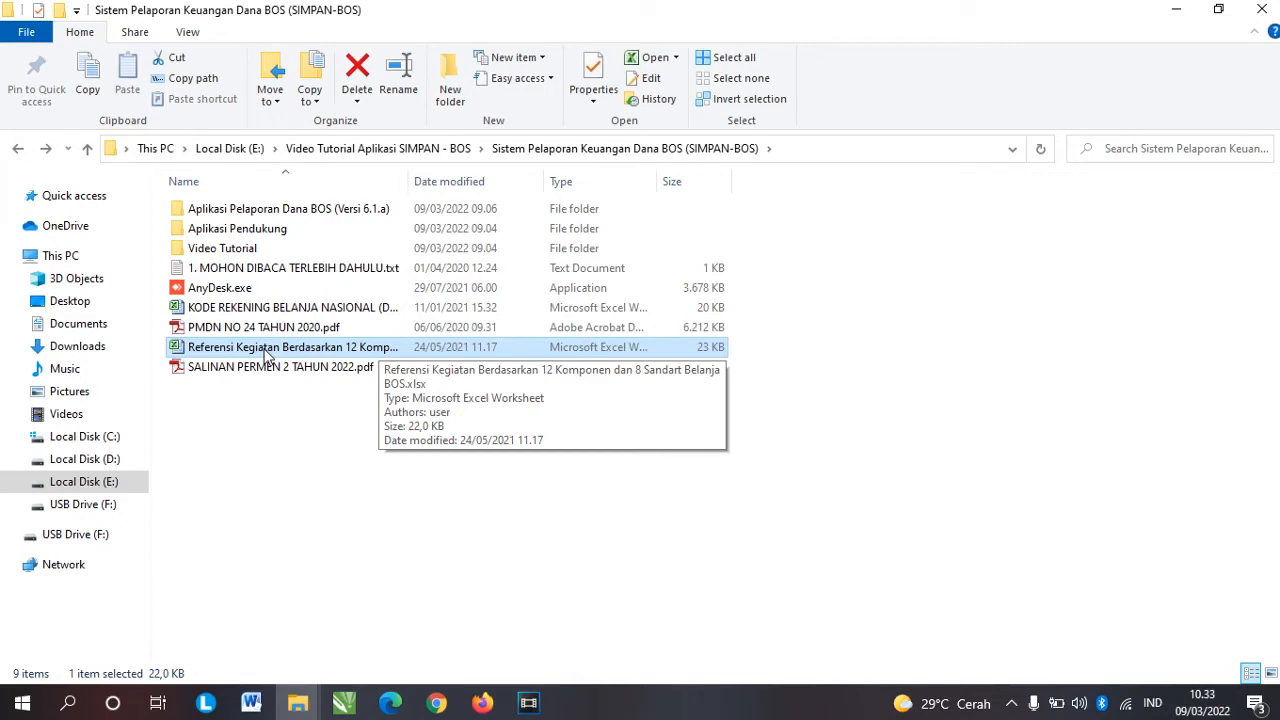
pyautogui.click(230, 368)
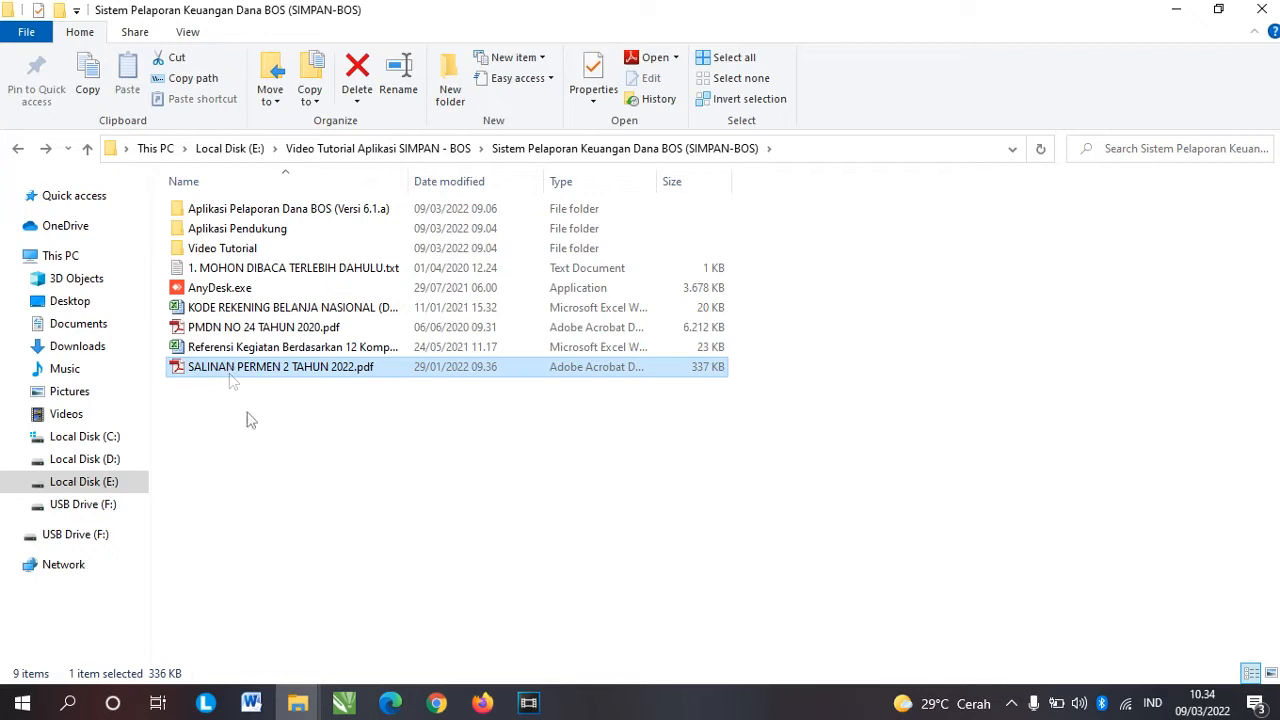
pyautogui.click(738, 418)
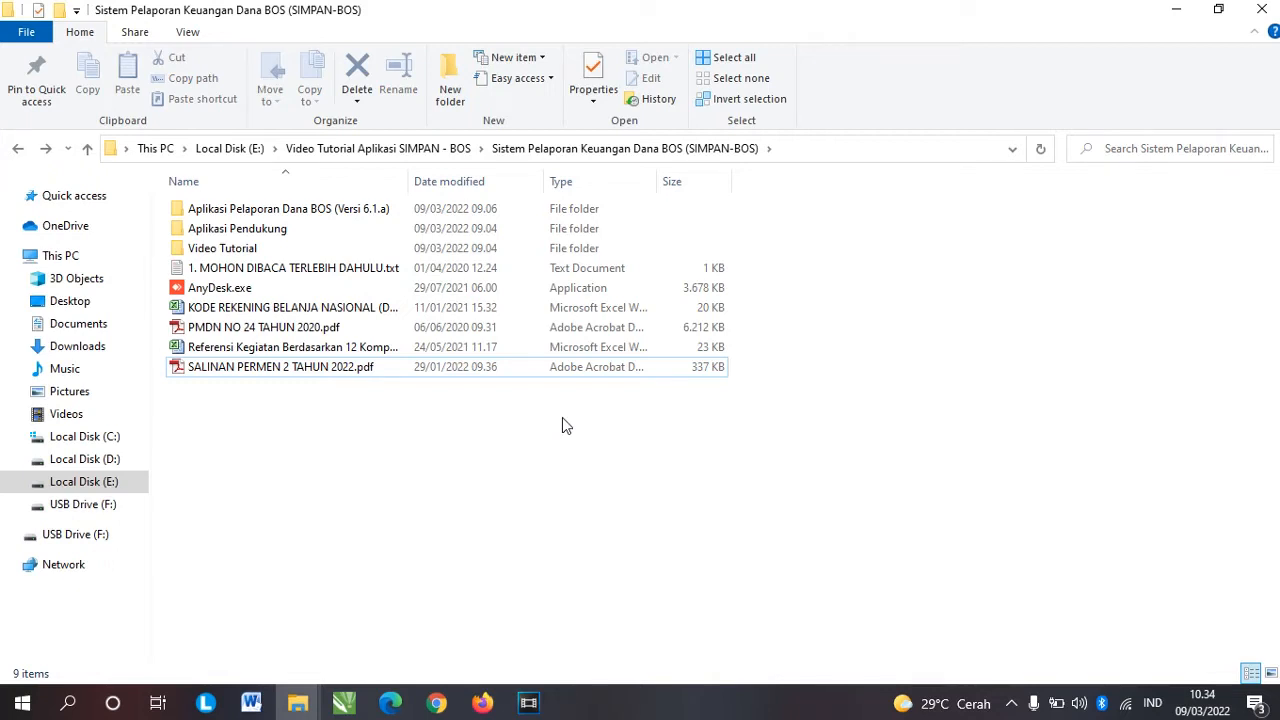
# Step: Open the Aplikasi Pelaporan Dana BOS (Versi 6.1.a) folder and launch Aplikasi_BOS.exe
pyautogui.doubleClick(300, 210)
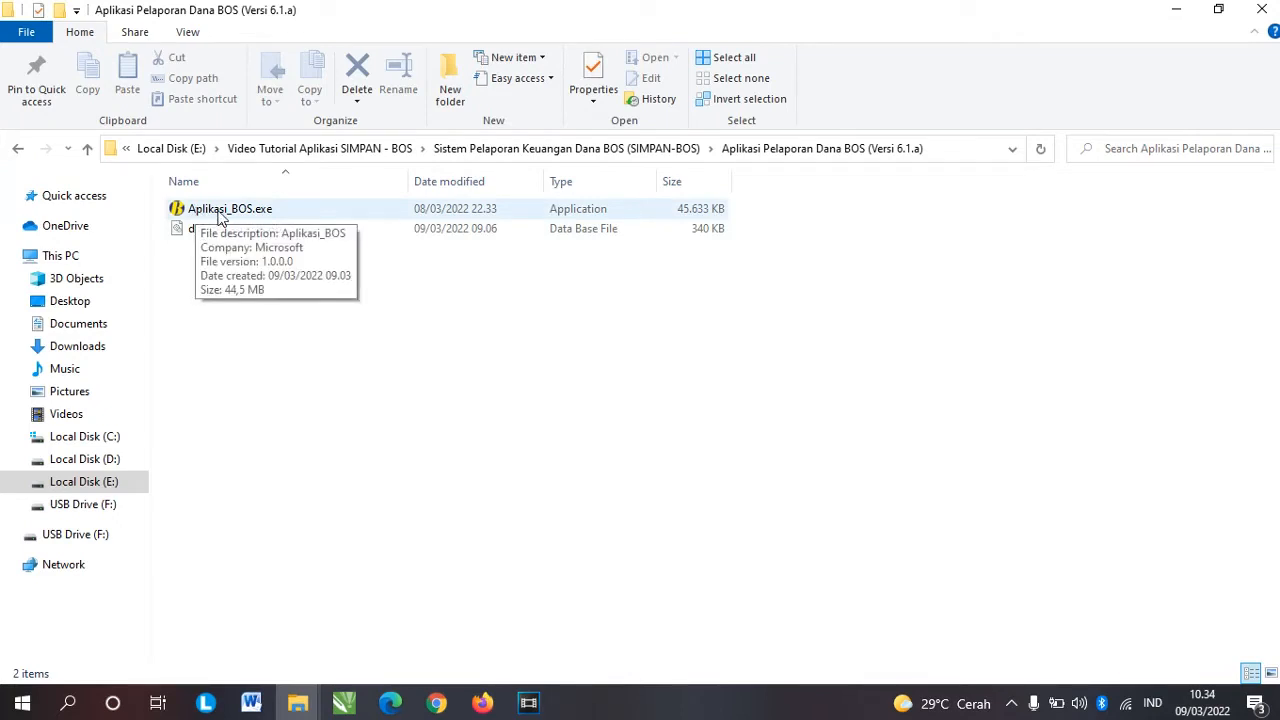
pyautogui.click(268, 212)
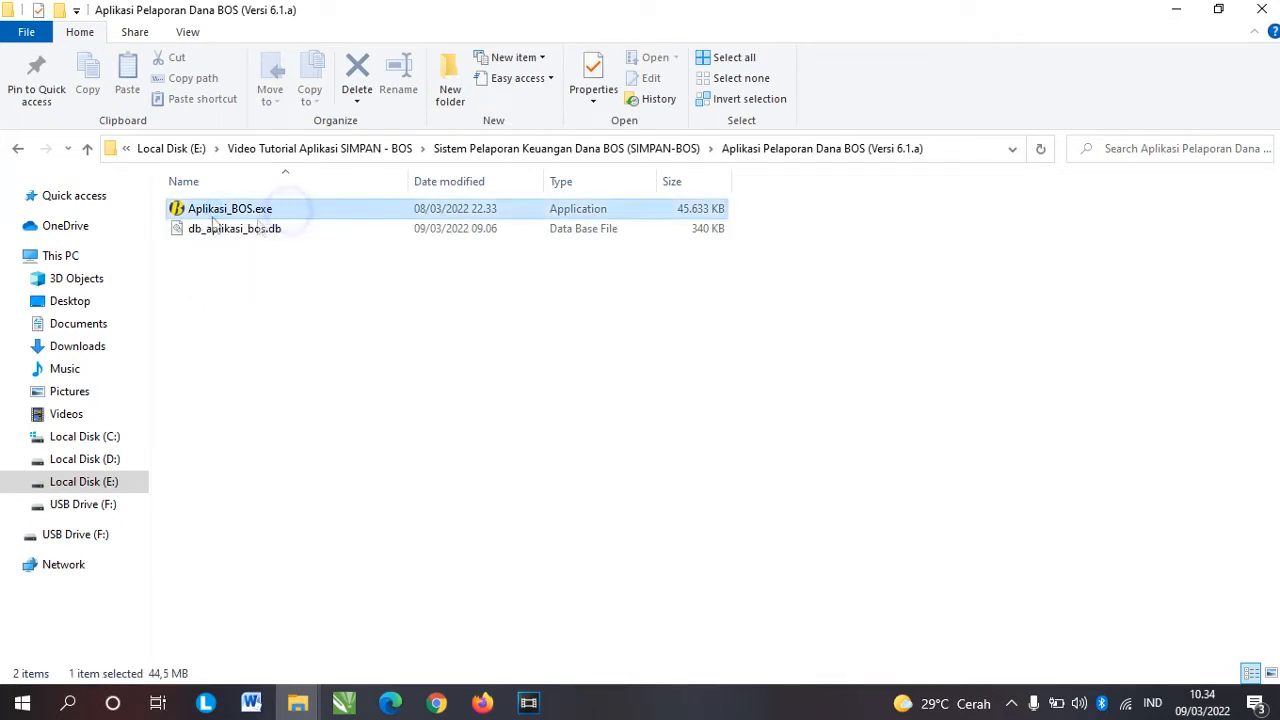
pyautogui.click(207, 234)
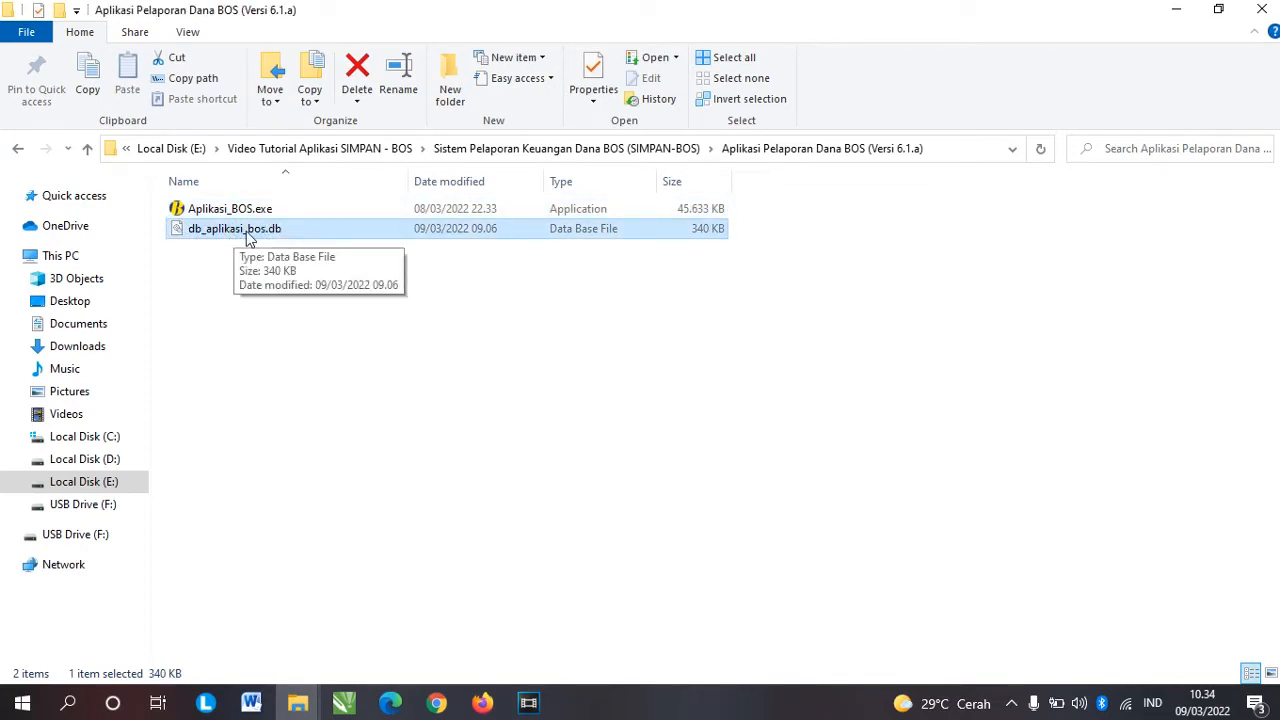
pyautogui.click(212, 209)
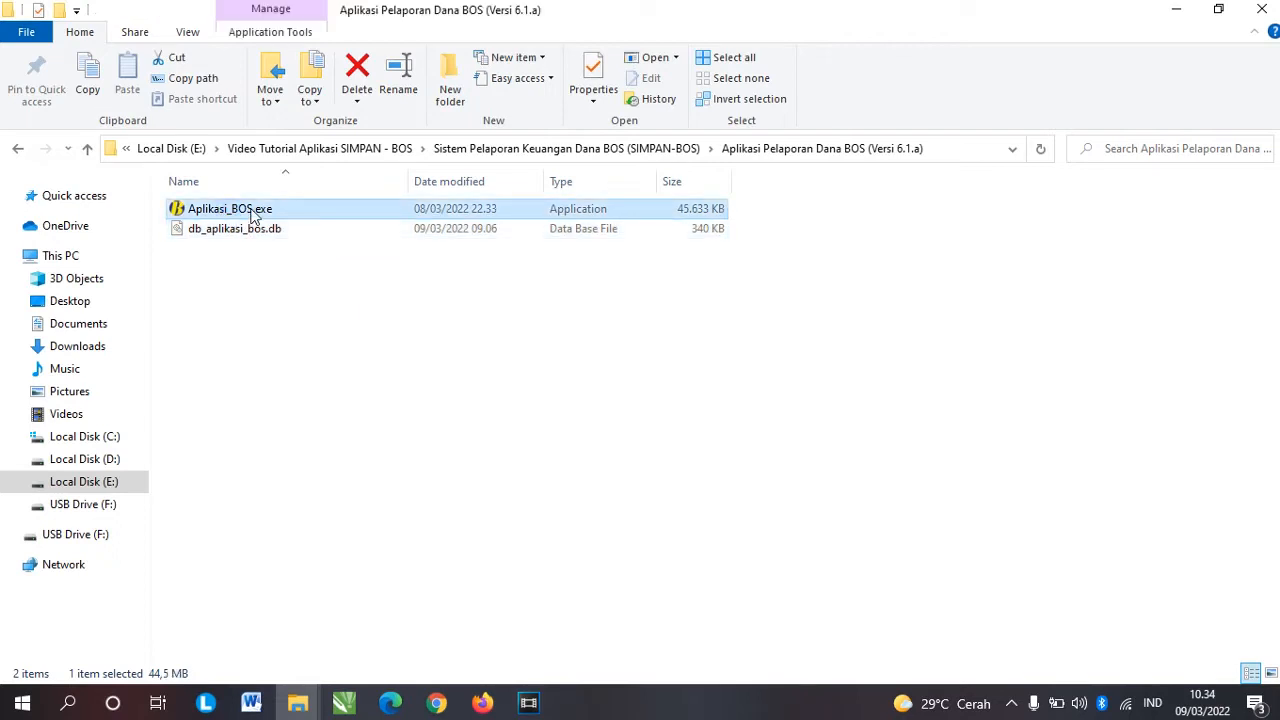
pyautogui.doubleClick(252, 211)
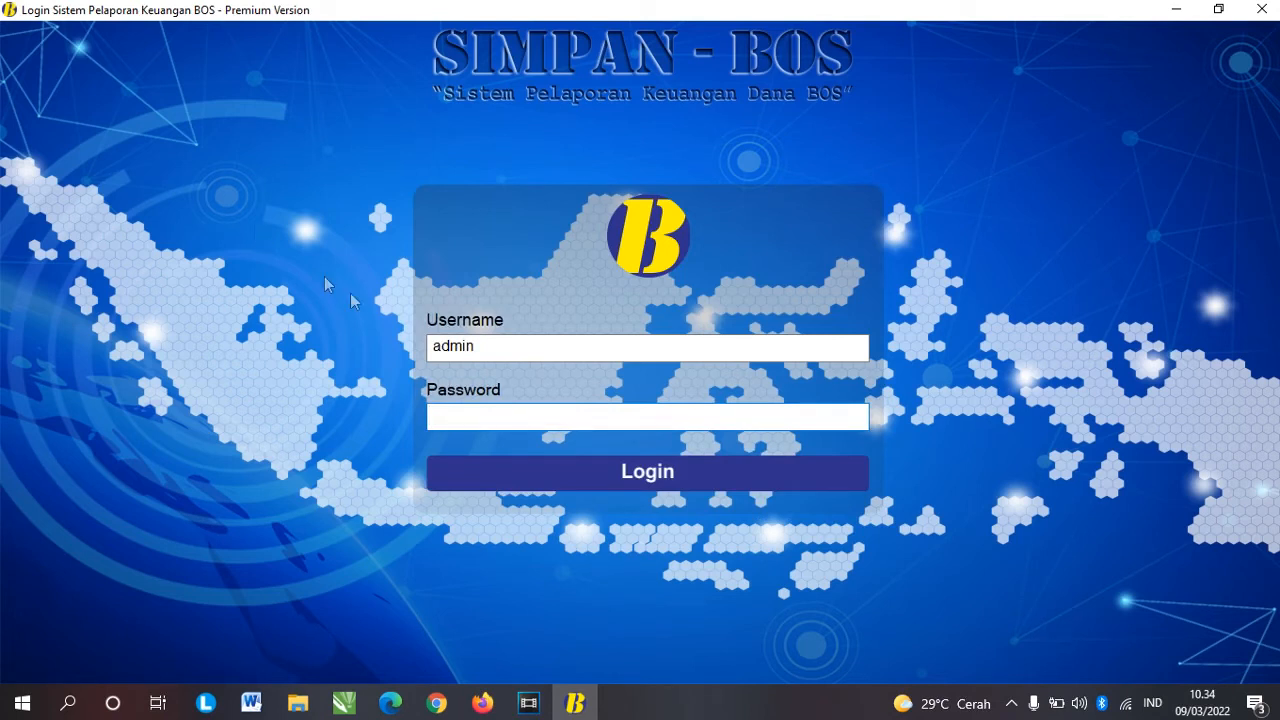
# Step: Keep the prefilled username, enter the account password and log in to SIMPAN-BOS
pyautogui.click(483, 343)
pyautogui.doubleClick(520, 343)
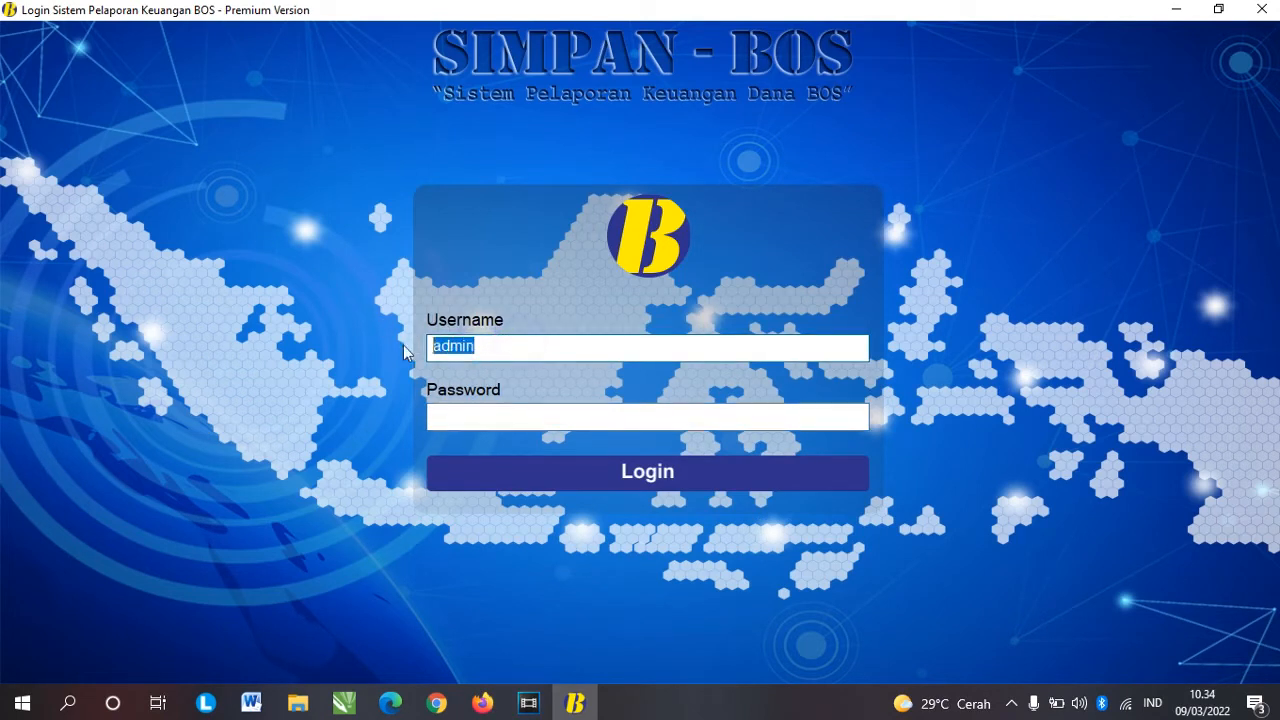
pyautogui.click(509, 408)
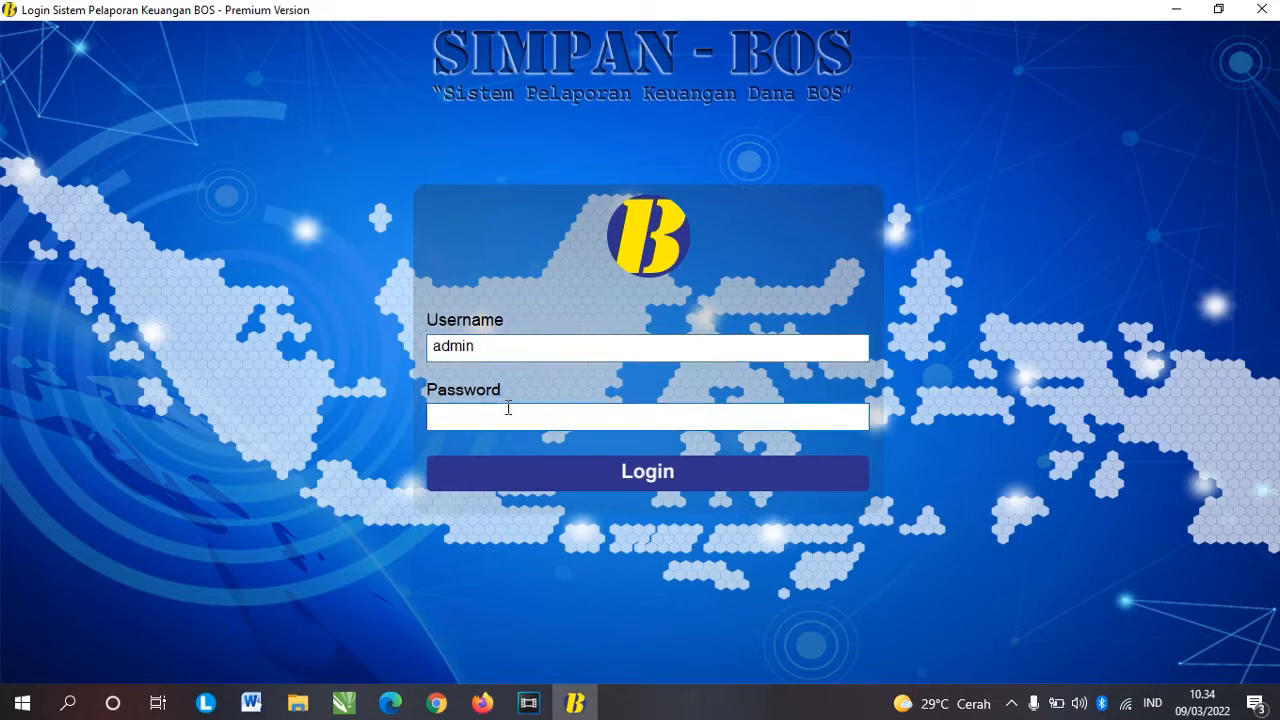
pyautogui.write('admin')
pyautogui.click(656, 472)
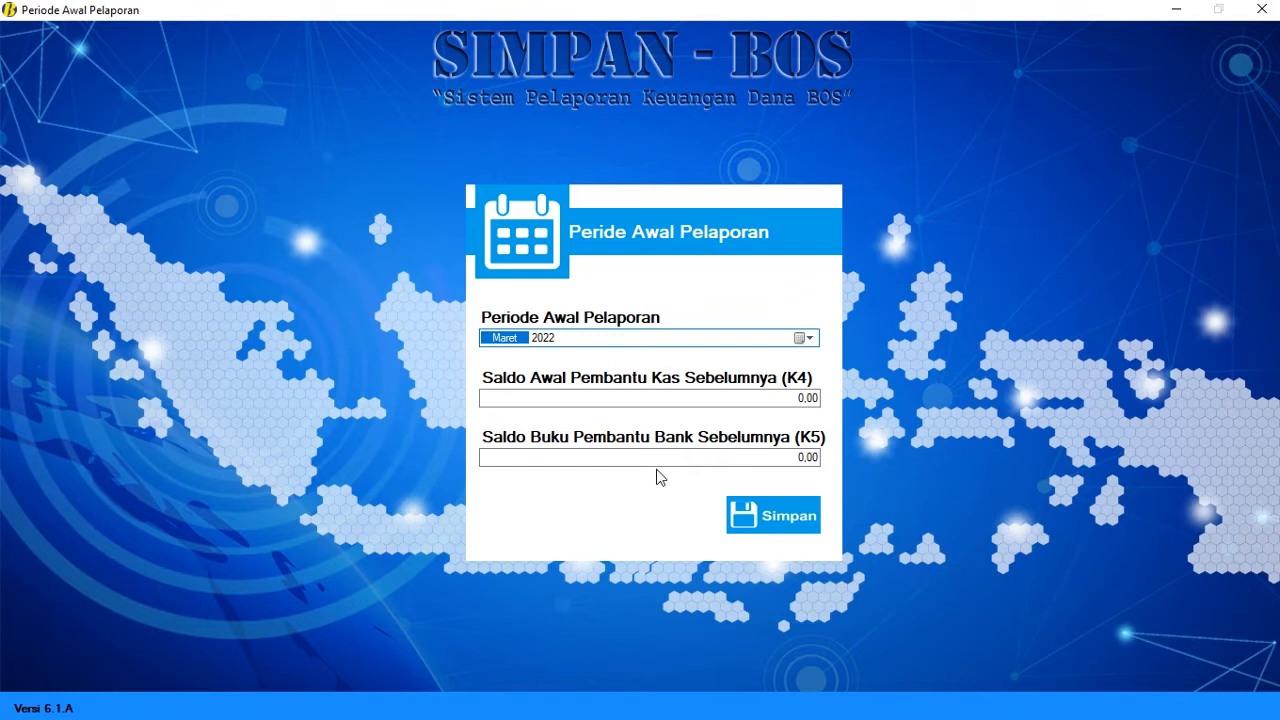
# Step: Set the starting reporting month to Januari and check the K4 and K5 balance fields
pyautogui.press('Down')
pyautogui.press('Down')
pyautogui.click(805, 398)
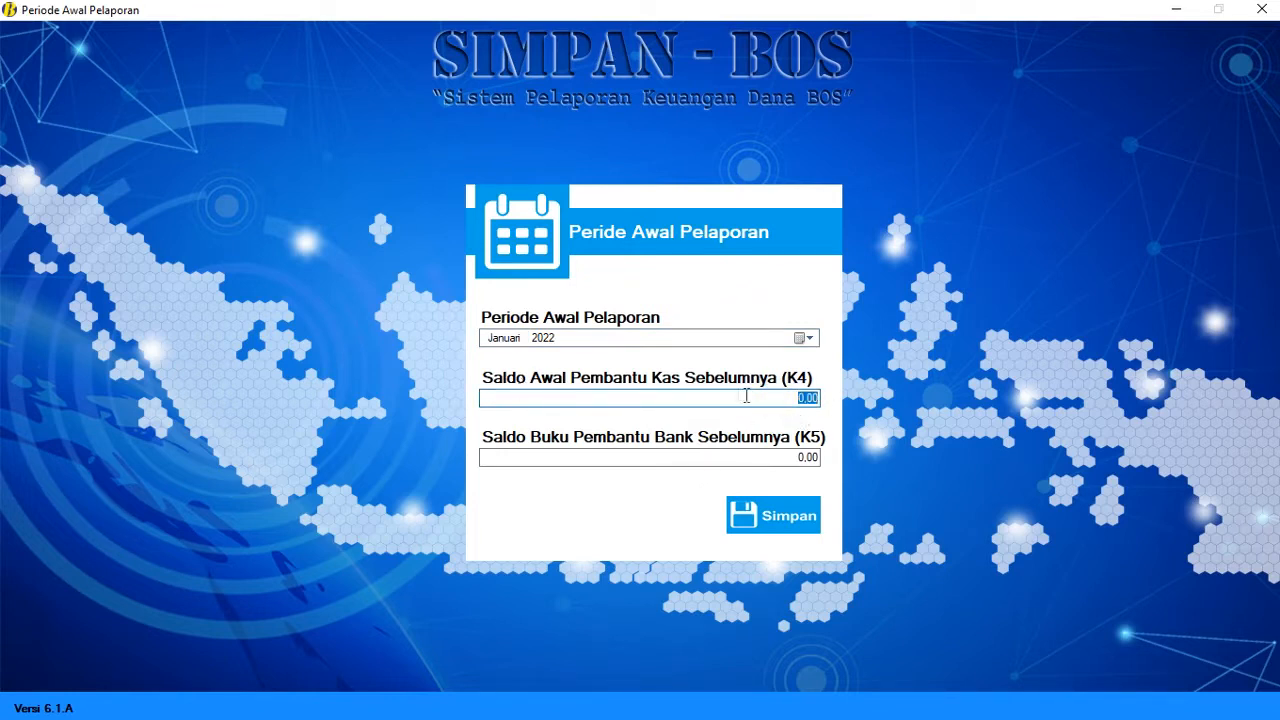
pyautogui.click(788, 398)
pyautogui.doubleClick(718, 398)
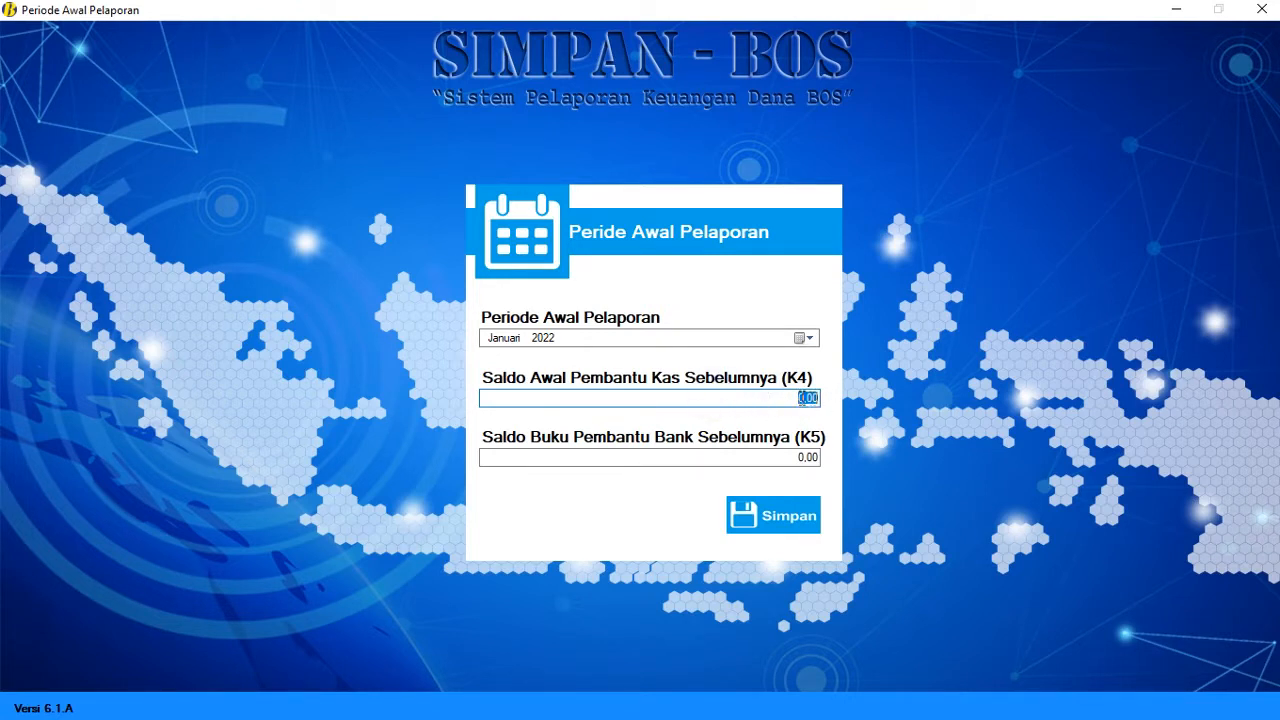
pyautogui.click(790, 457)
pyautogui.doubleClick(757, 457)
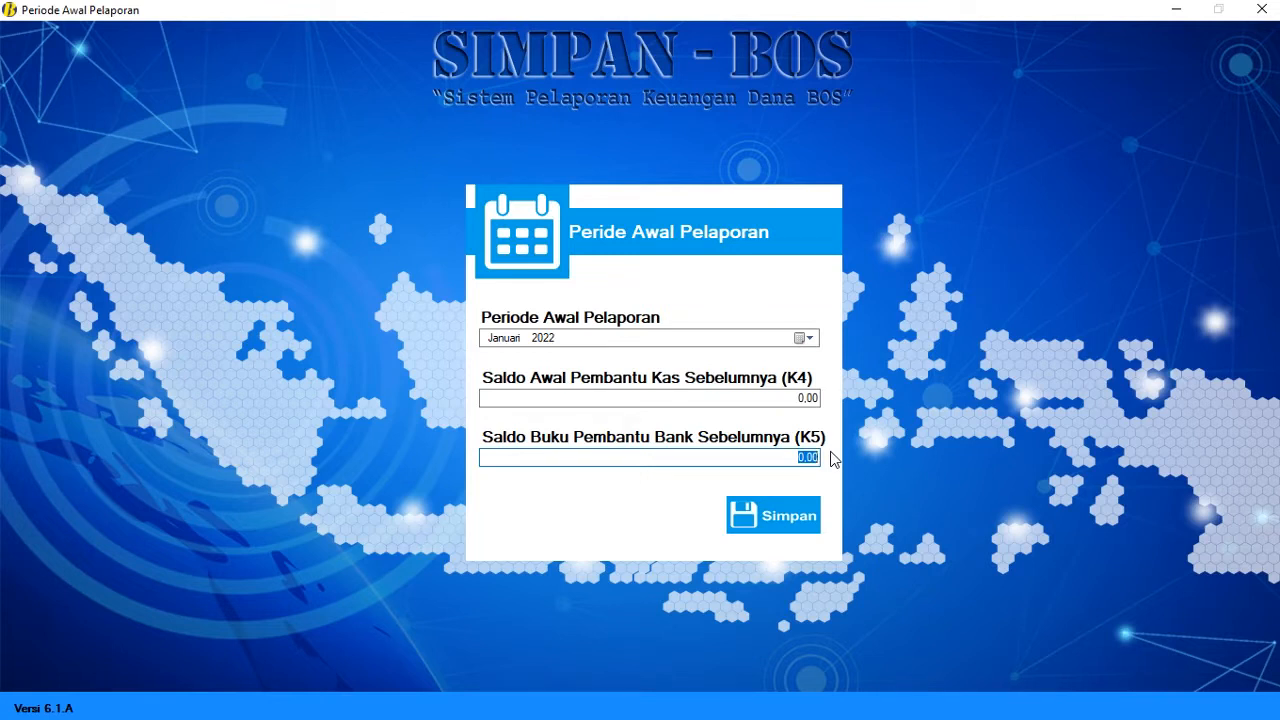
pyautogui.click(791, 398)
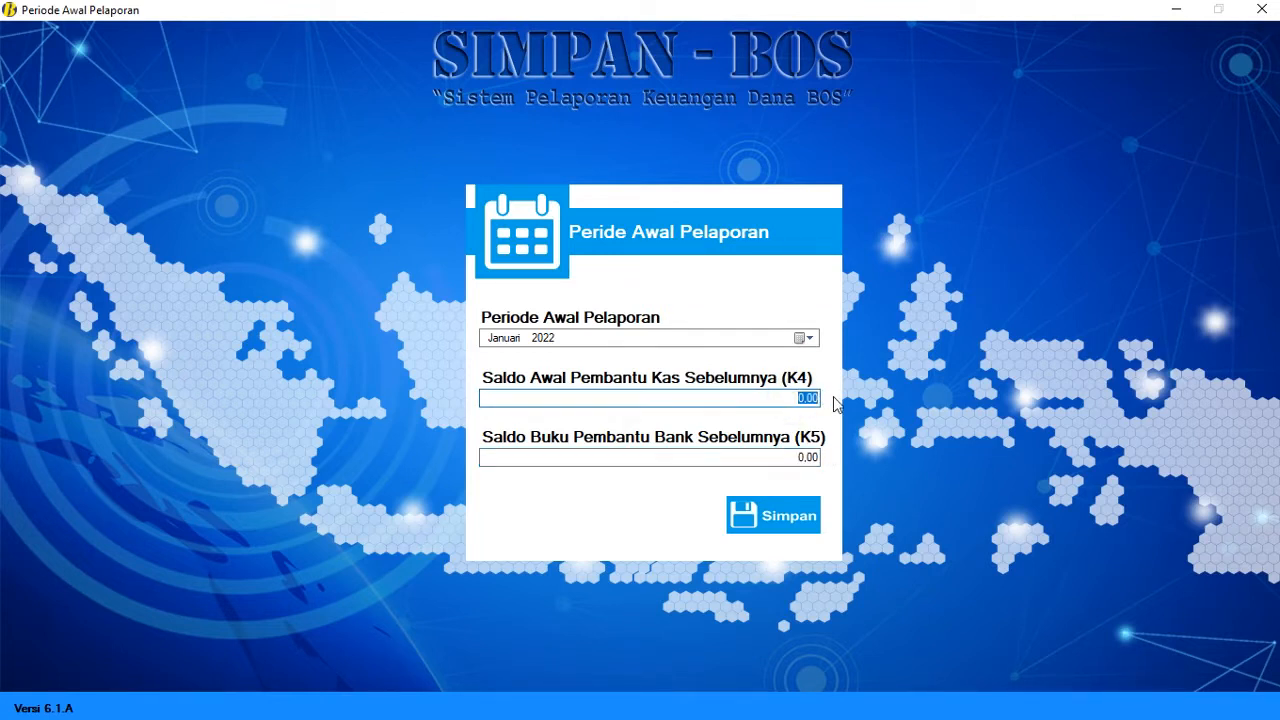
pyautogui.click(774, 398)
# Step: Enter 500000 as the K5 bank balance, save, and acknowledge the confirmation
pyautogui.click(806, 457)
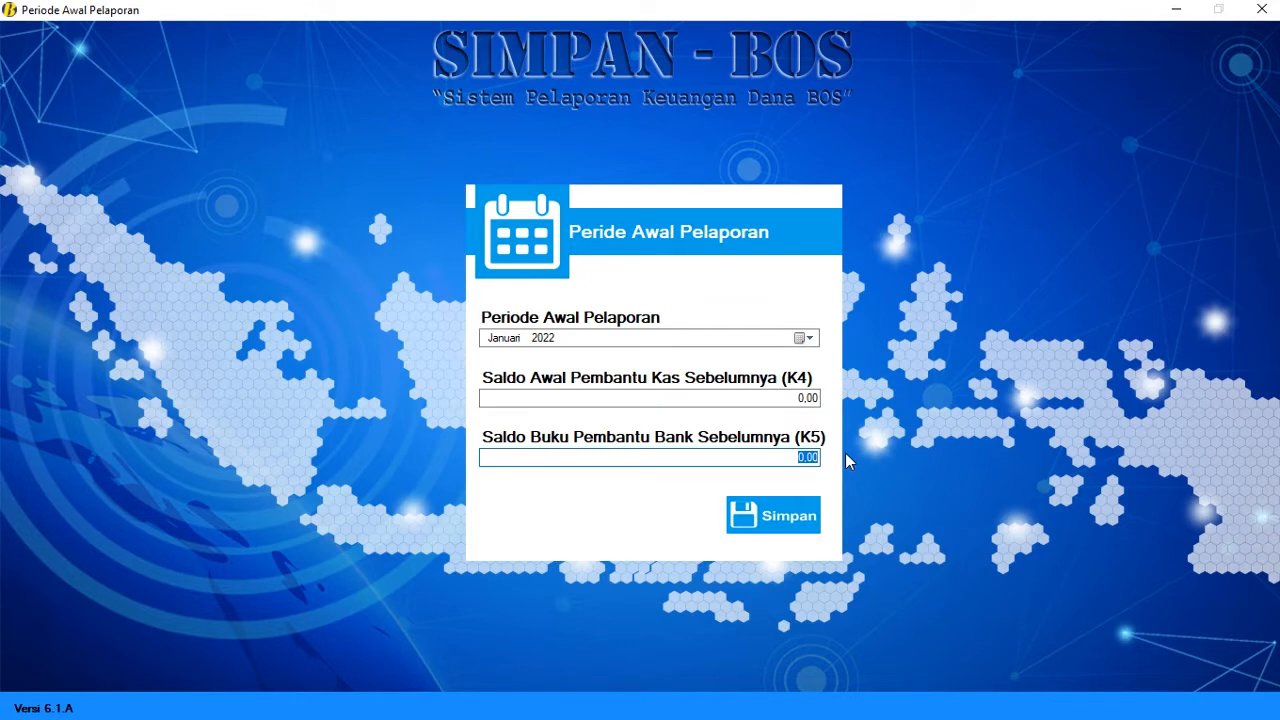
pyautogui.click(784, 459)
pyautogui.click(773, 460)
pyautogui.click(773, 460)
pyautogui.write('500000')
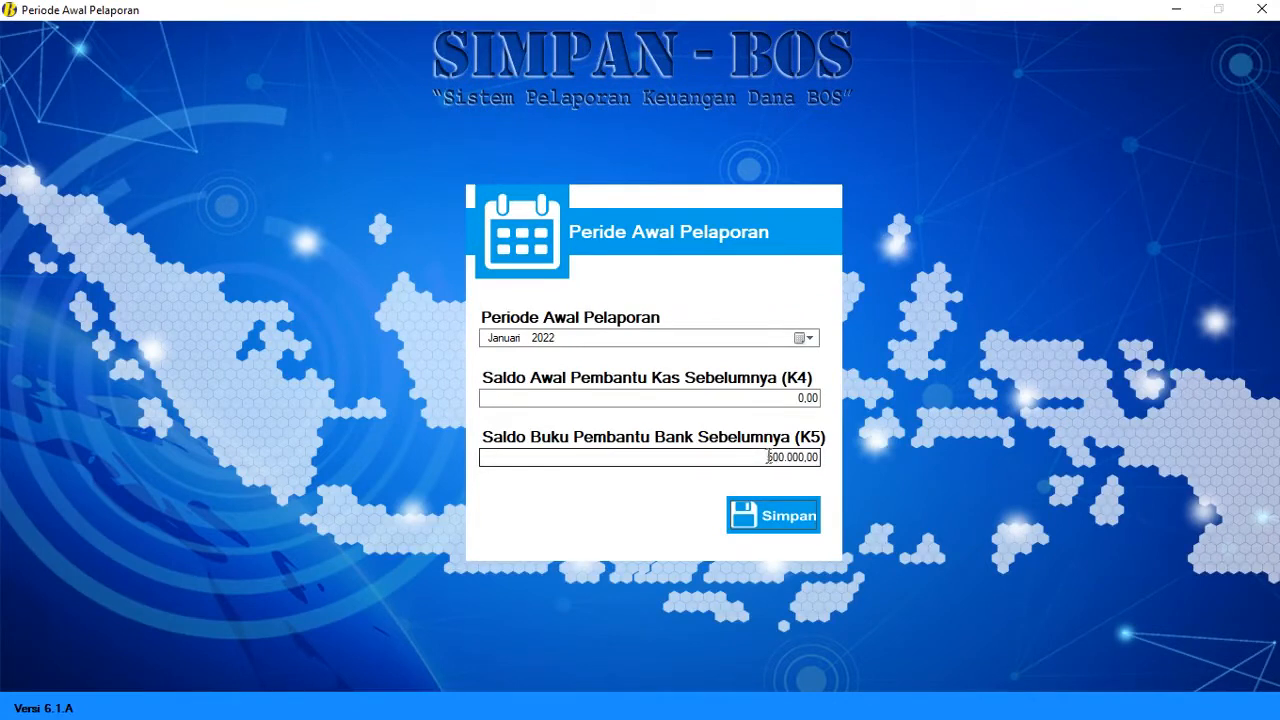
pyautogui.click(805, 530)
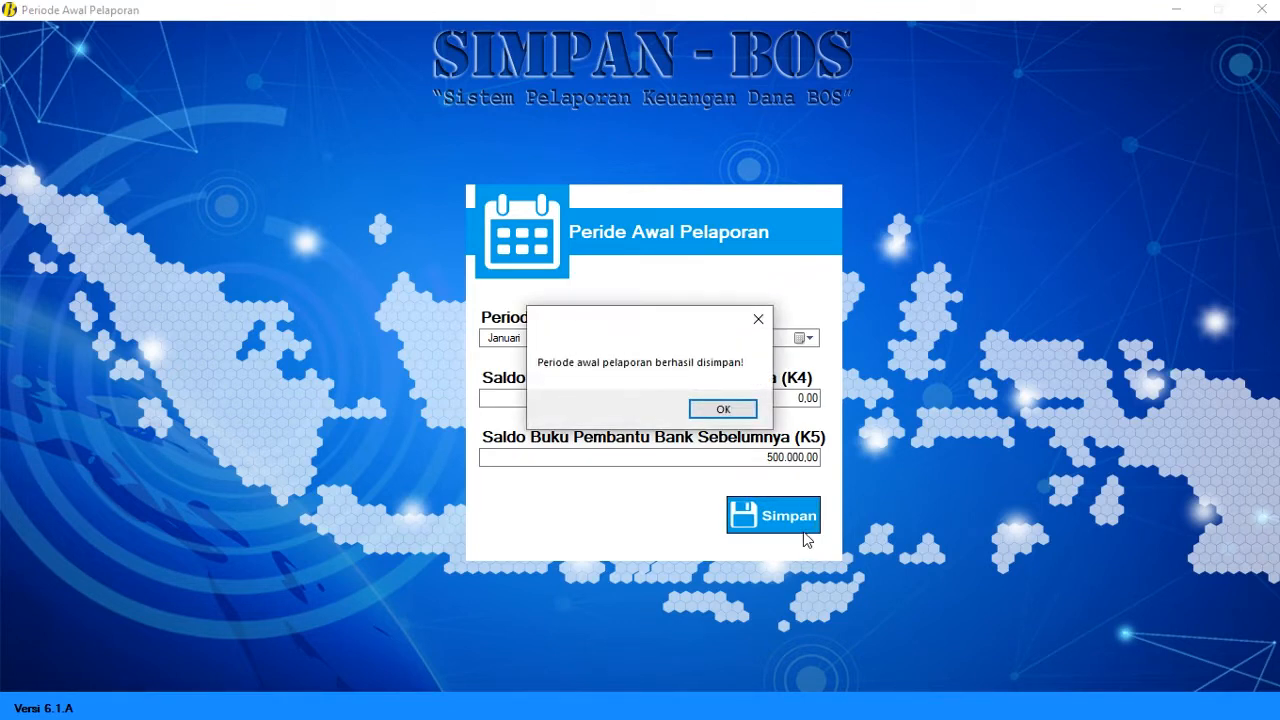
pyautogui.click(724, 411)
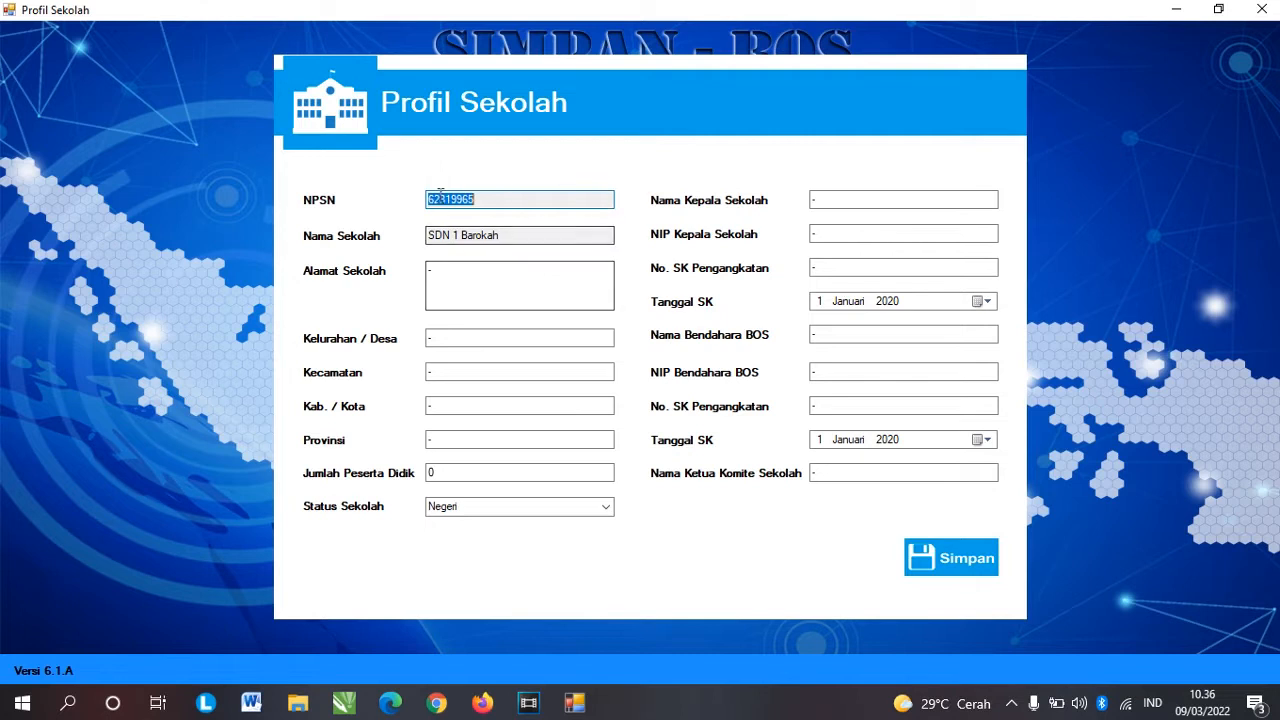
# Step: Enter the school's street address, village, district, city and province, and 100 students
pyautogui.click(523, 237)
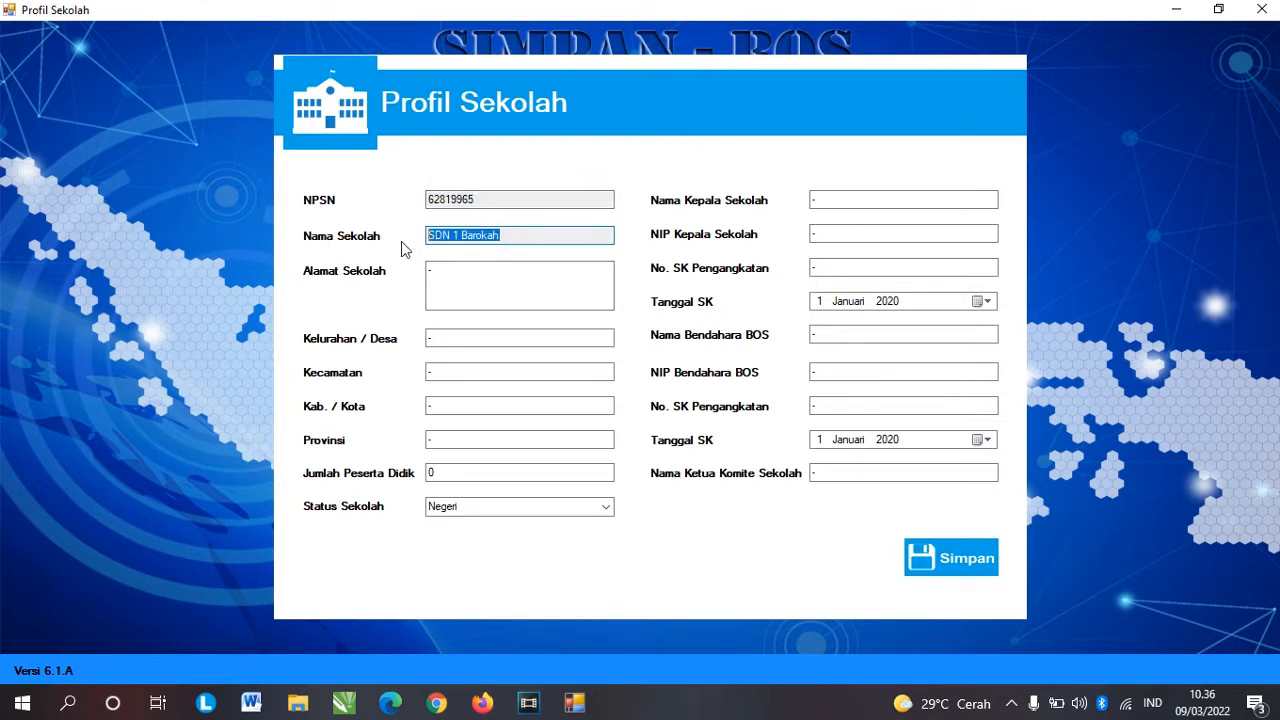
pyautogui.click(508, 233)
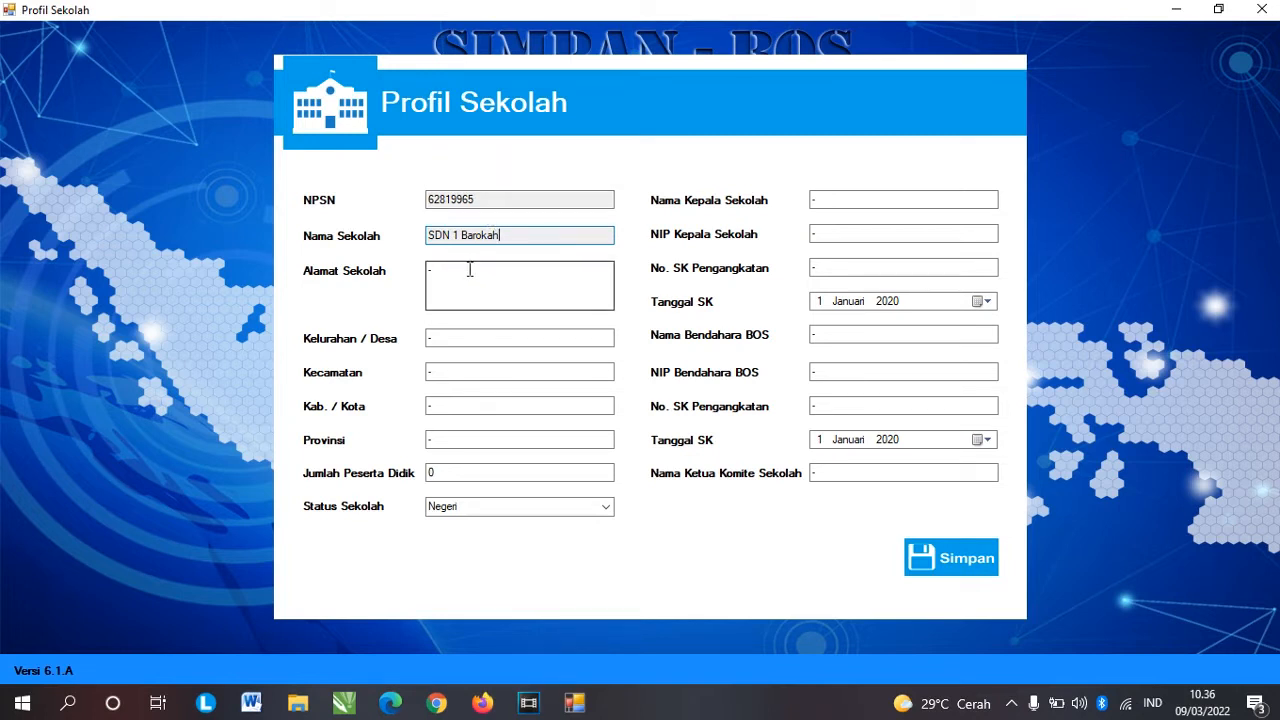
pyautogui.click(436, 296)
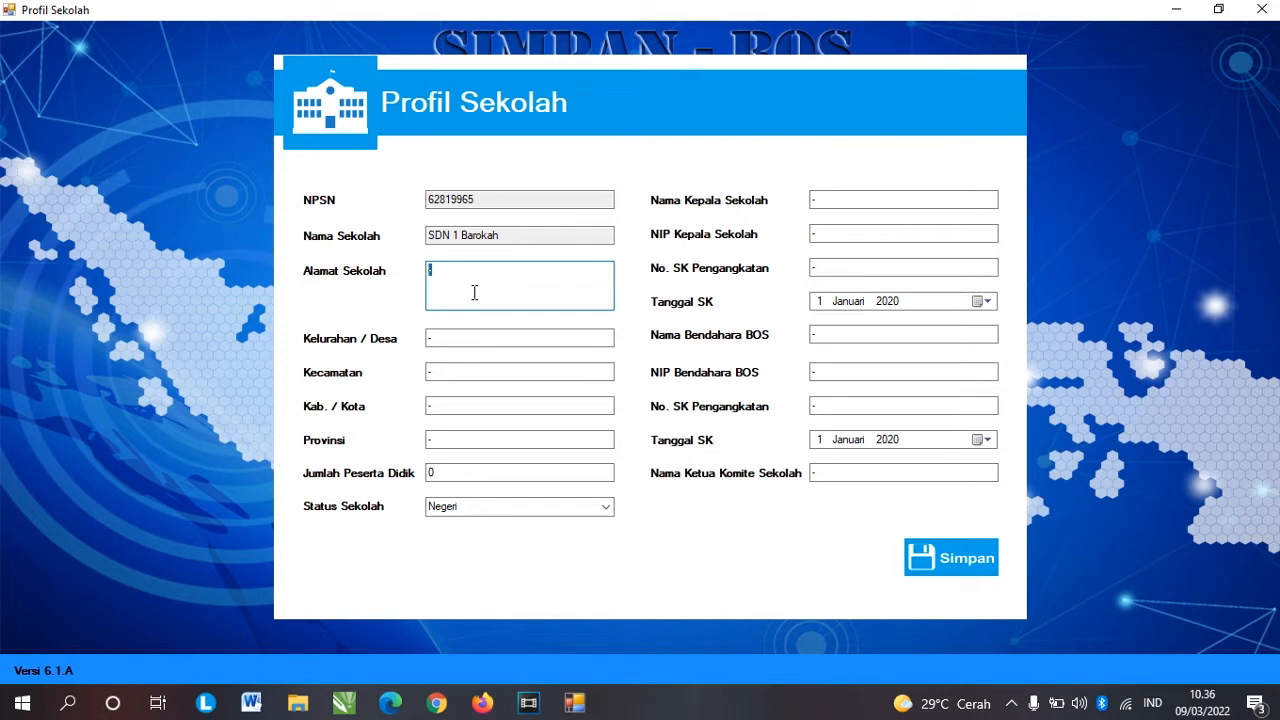
pyautogui.write('Jalan Bamg')
pyautogui.press('BackSpace')
pyautogui.press('BackSpace')
pyautogui.write('reng Raya')
pyautogui.press('Tab')
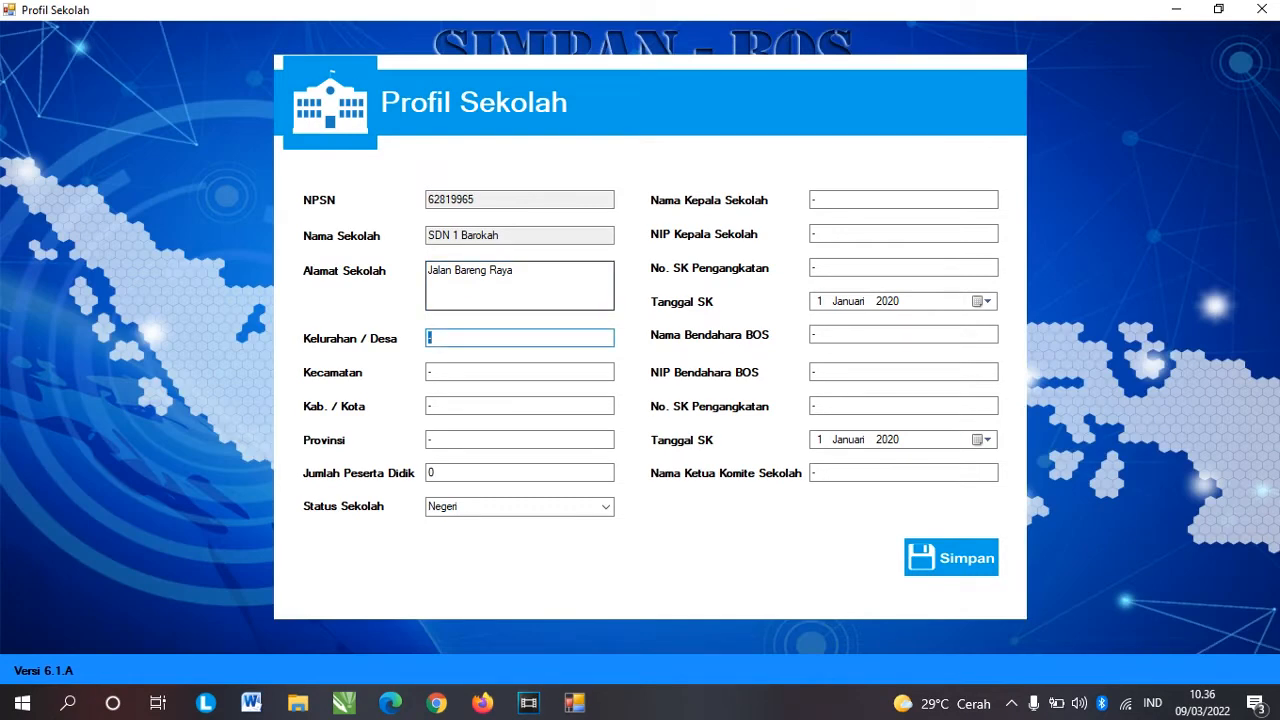
pyautogui.write('Bareng')
pyautogui.press('Tab')
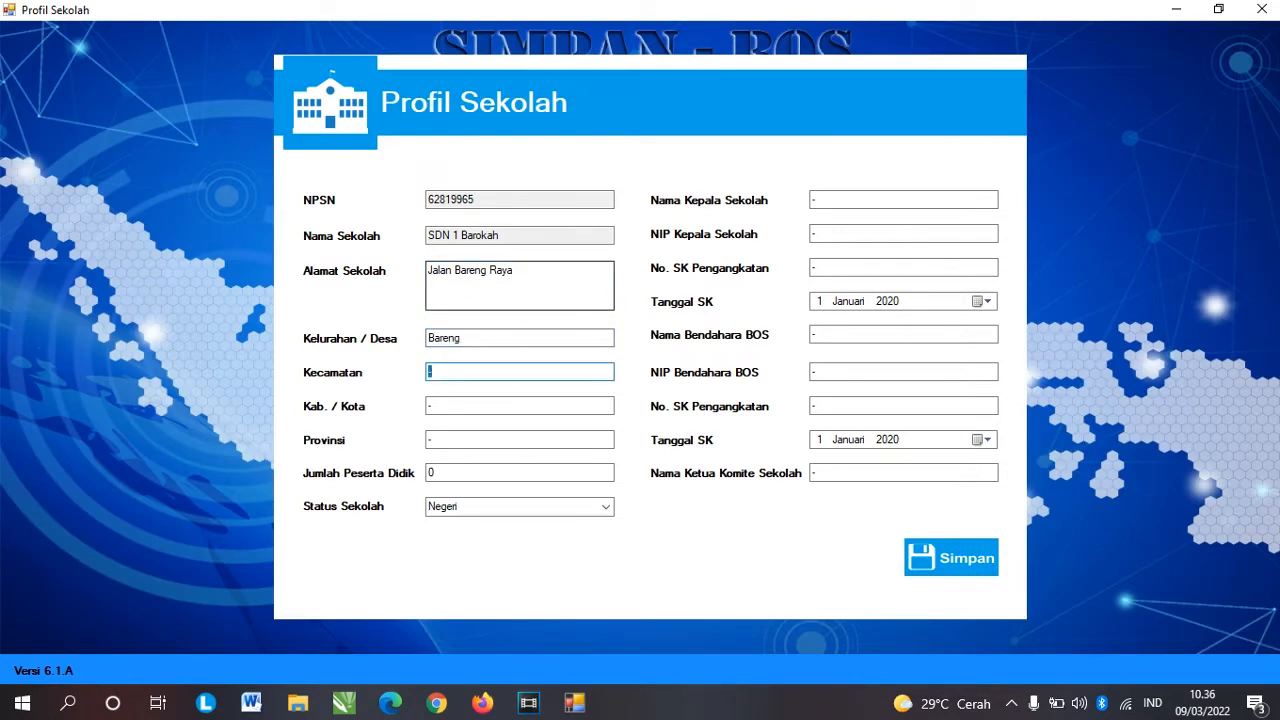
pyautogui.write('Klojen')
pyautogui.press('Tab')
pyautogui.write('Mi')
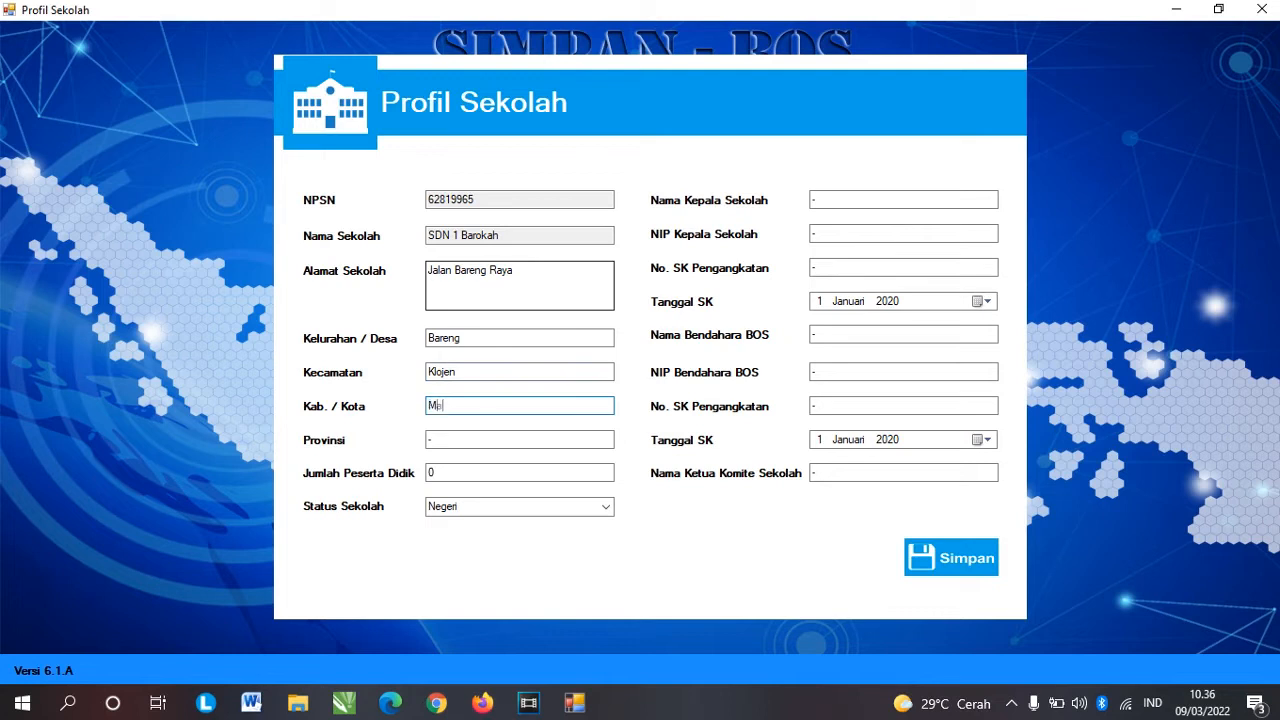
pyautogui.write('lang')
pyautogui.press('Tab')
pyautogui.write('J')
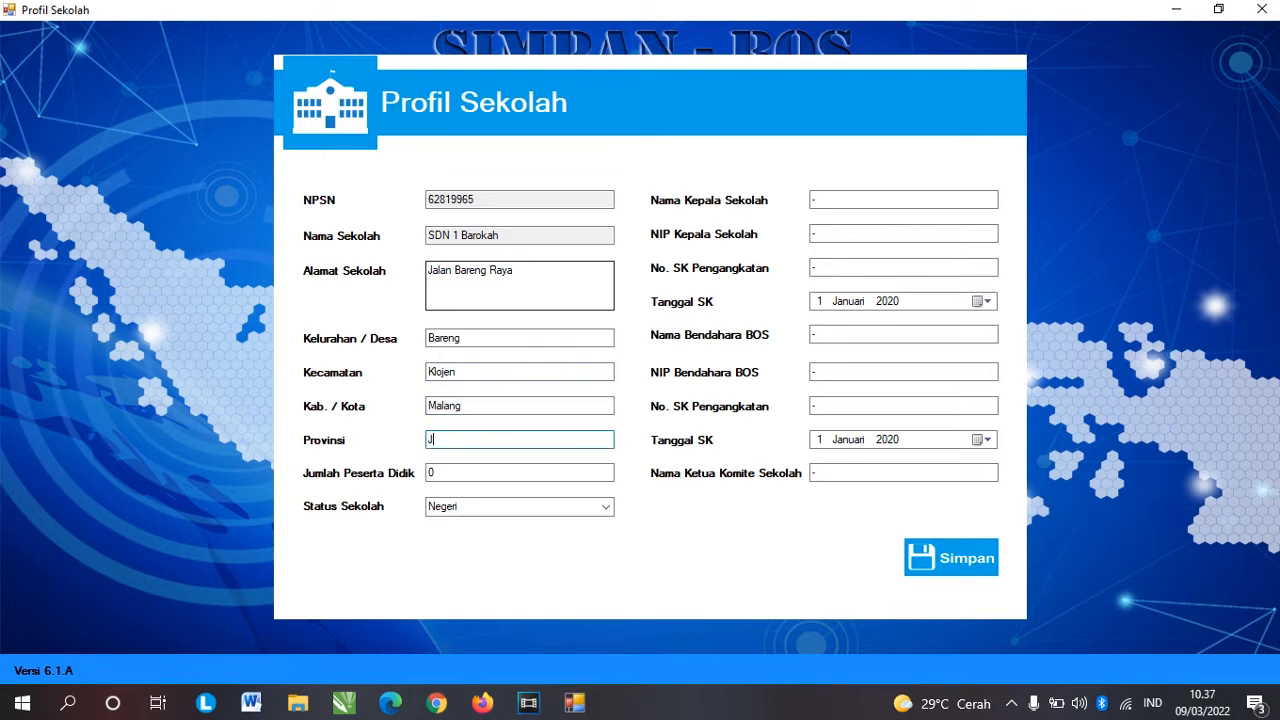
pyautogui.write('awa Timur')
pyautogui.press('Tab')
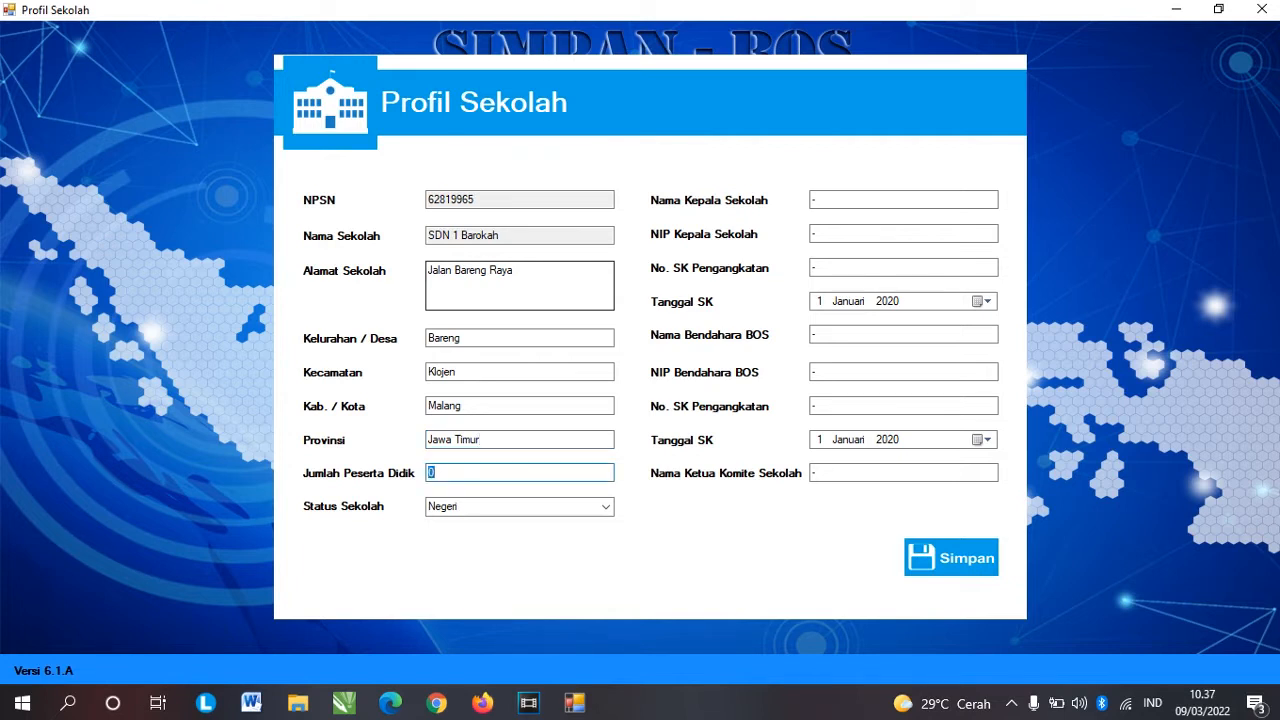
pyautogui.write('100')
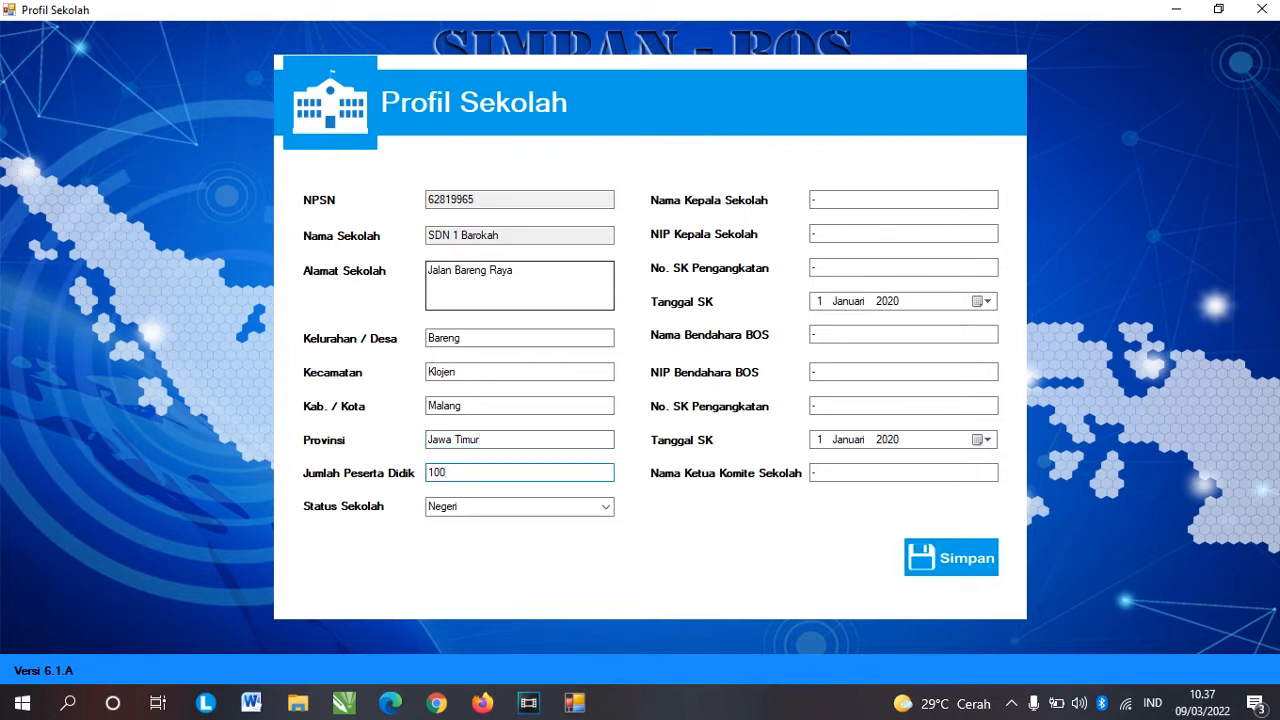
# Step: Enter the principal's name, NIP and decree number, with the decree date on day 25
pyautogui.click(840, 200)
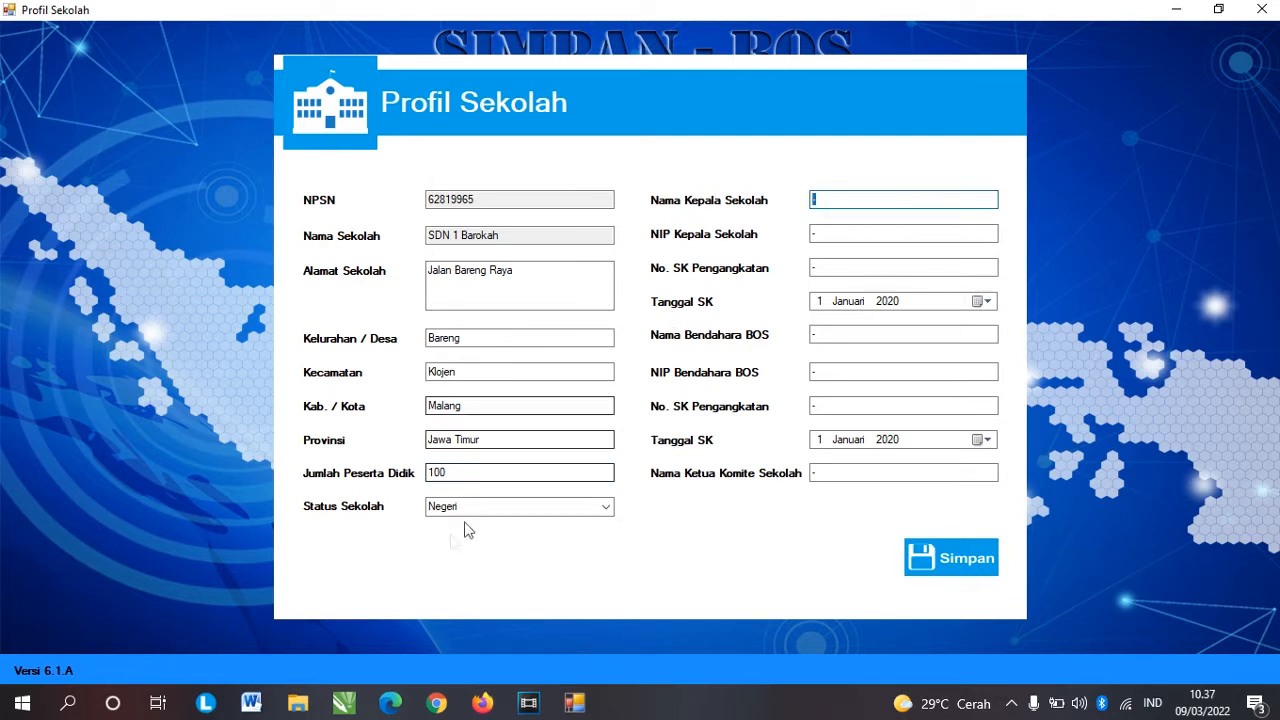
pyautogui.click(523, 504)
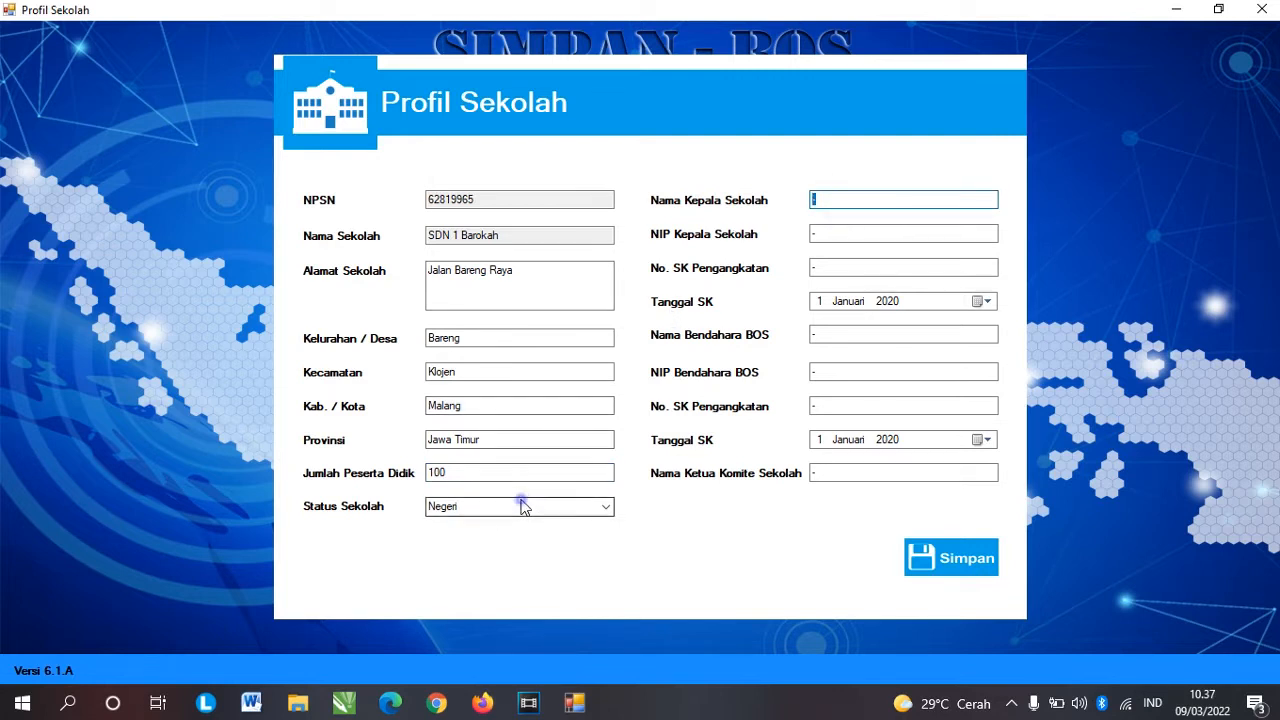
pyautogui.click(855, 200)
pyautogui.write('SUhadi')
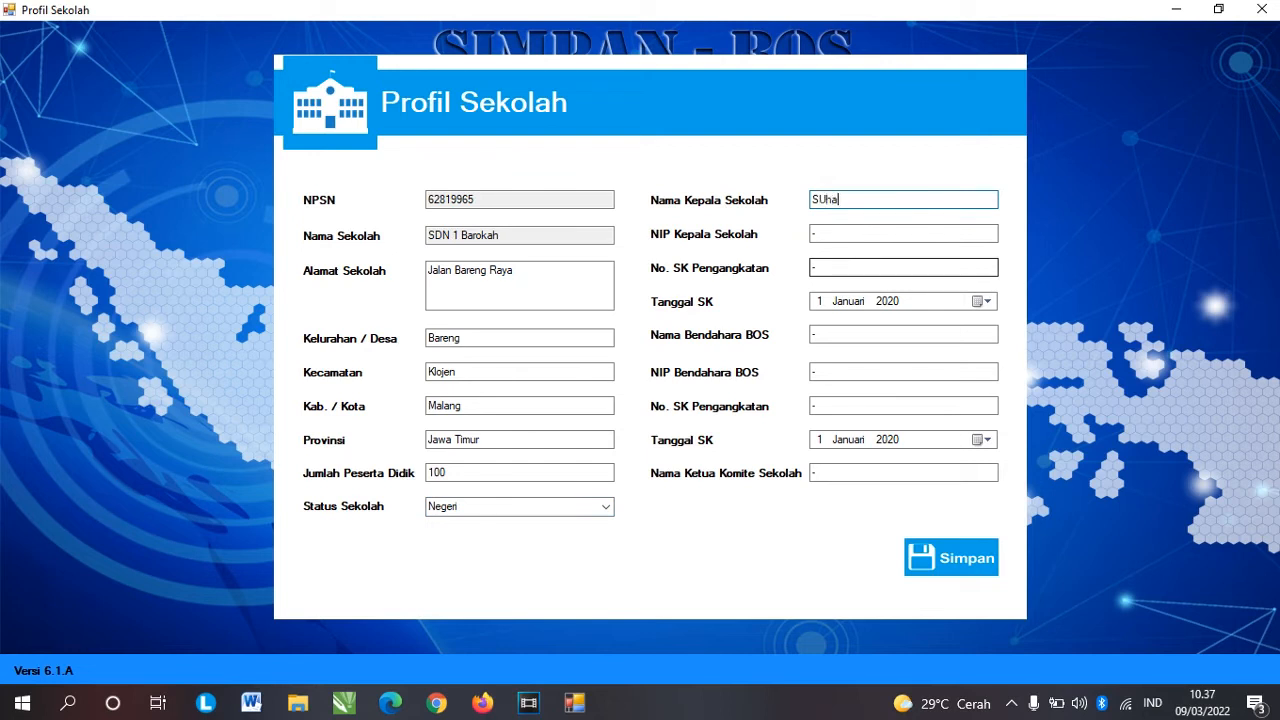
pyautogui.press('BackSpace')
pyautogui.press('BackSpace')
pyautogui.press('BackSpace')
pyautogui.press('BackSpace')
pyautogui.press('BackSpace')
pyautogui.write('uhada')
pyautogui.press('Tab')
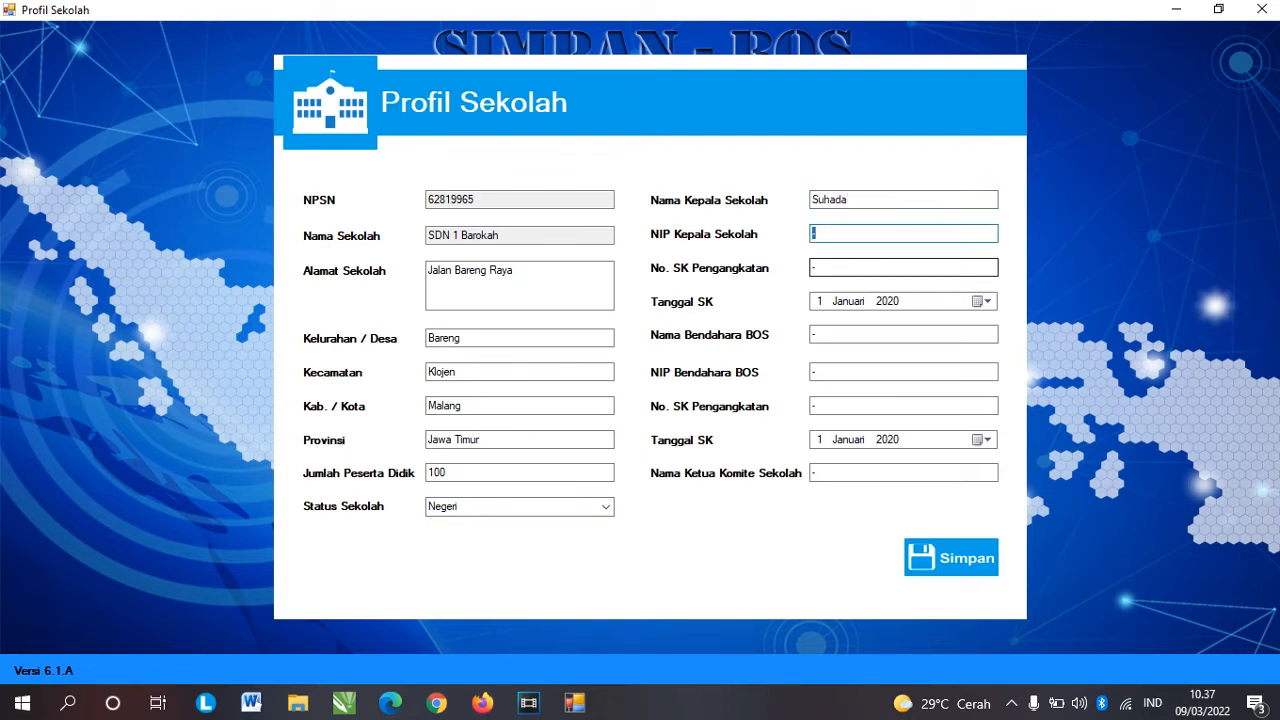
pyautogui.write('1111111111111')
pyautogui.press('Tab')
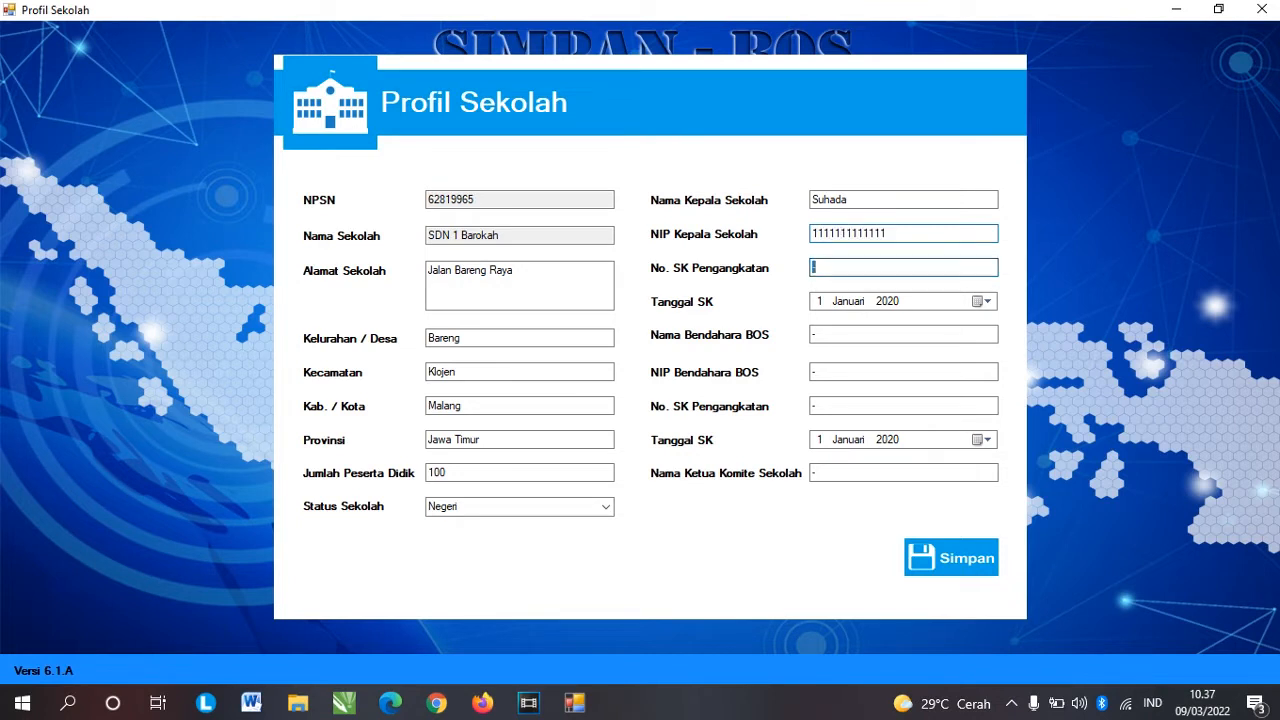
pyautogui.write('SK 1111111111')
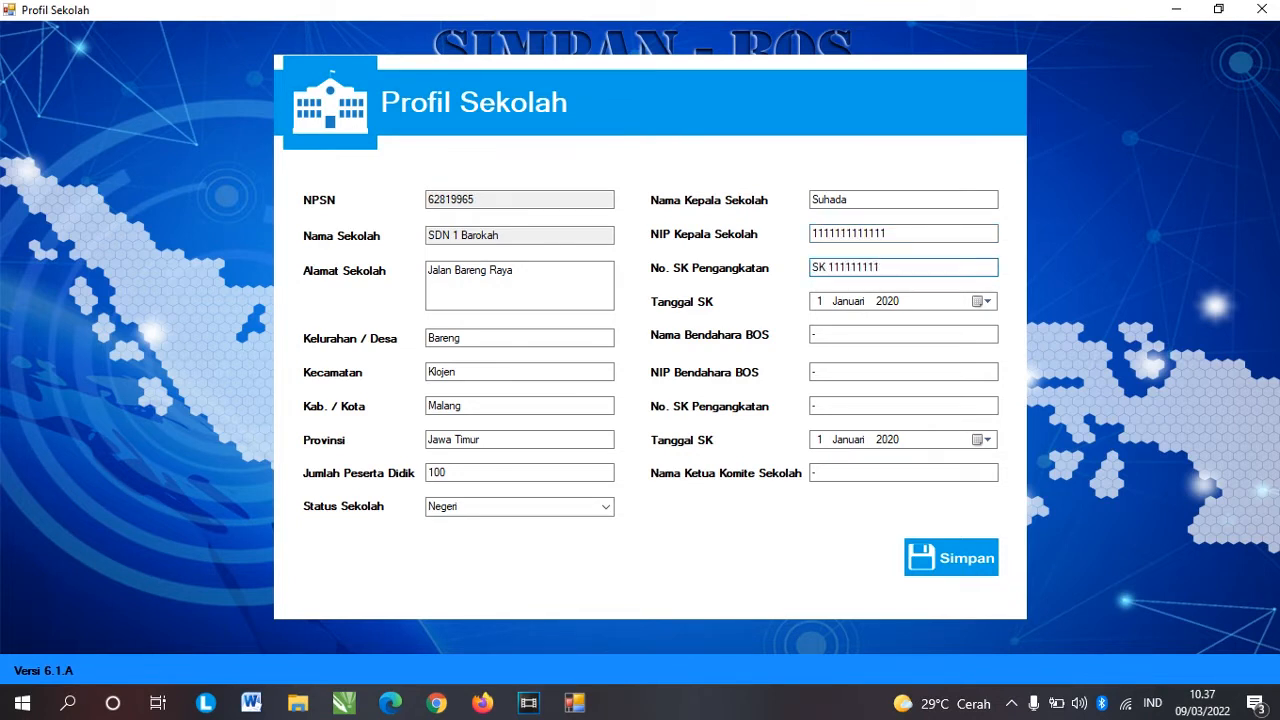
pyautogui.click(826, 305)
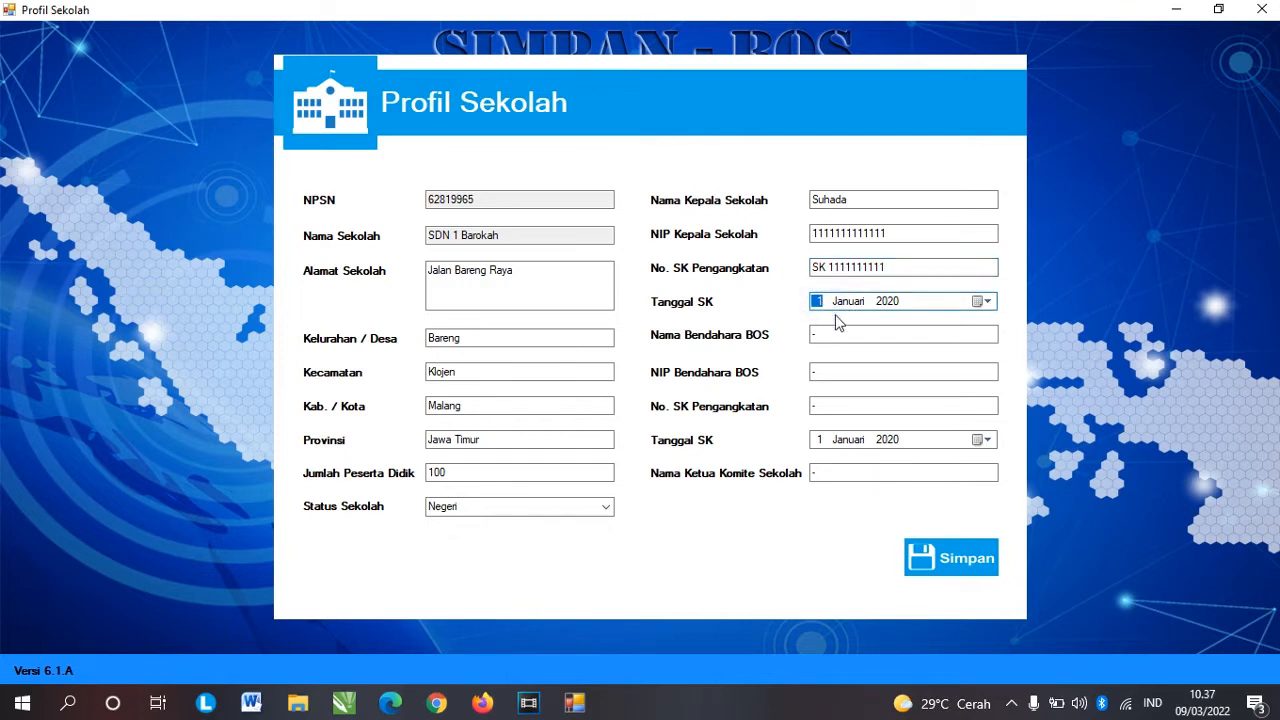
pyautogui.write('24')
pyautogui.press('Up')
# Step: Enter the treasurer's name, NIP, decree number and decree day 19, plus the committee chair's name, then save
pyautogui.click(837, 334)
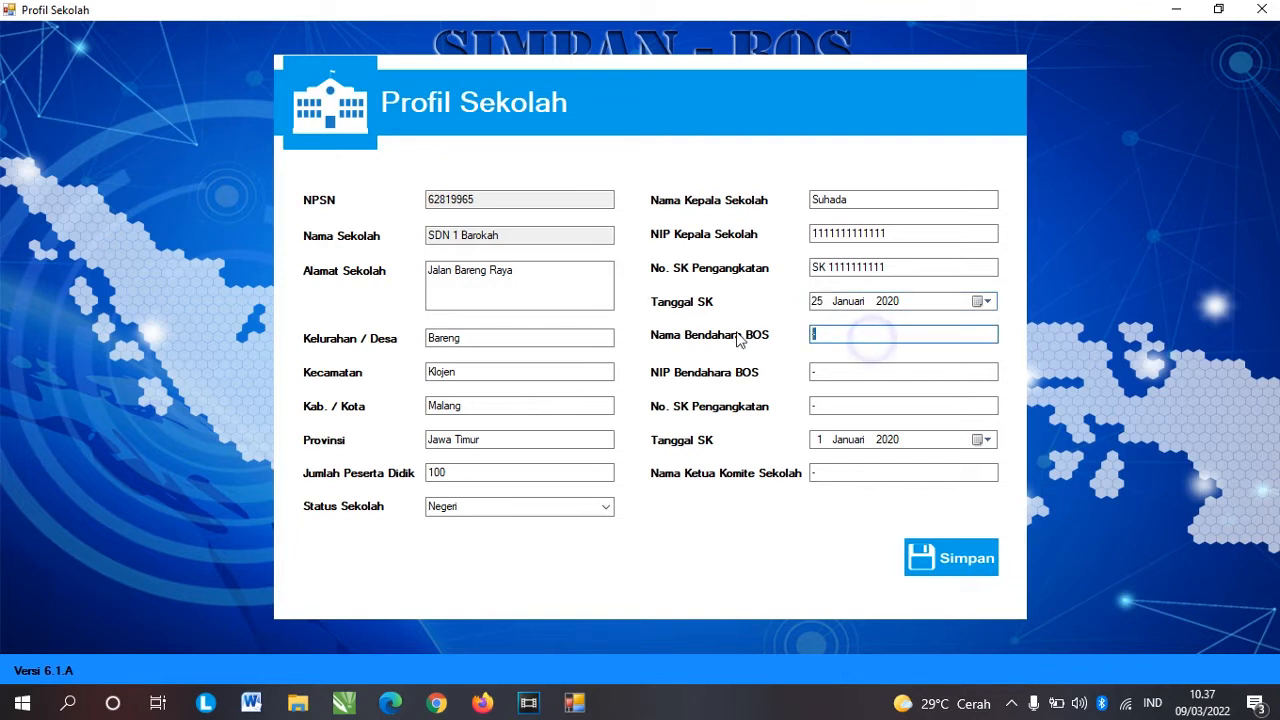
pyautogui.write('Ismiati')
pyautogui.hotkey('shift', 'Tab')
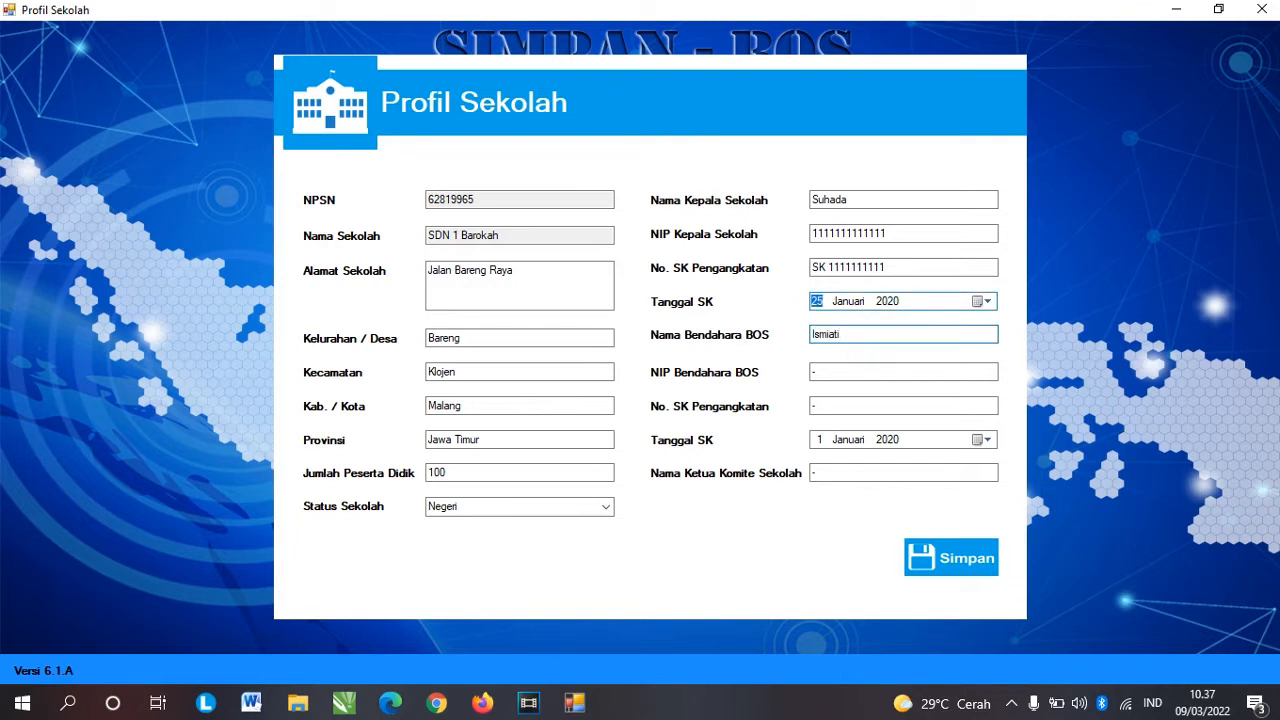
pyautogui.moveTo(828, 370); pyautogui.dragTo(780, 357)
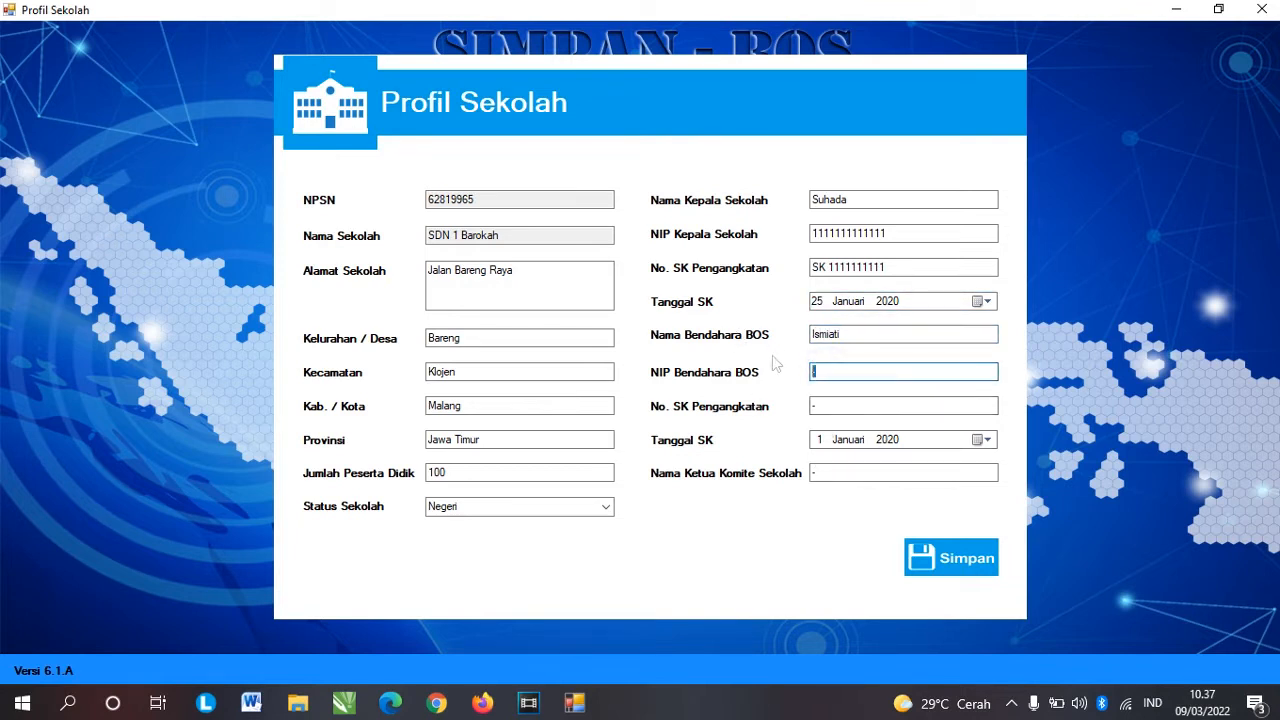
pyautogui.write('222222222222')
pyautogui.press('Tab')
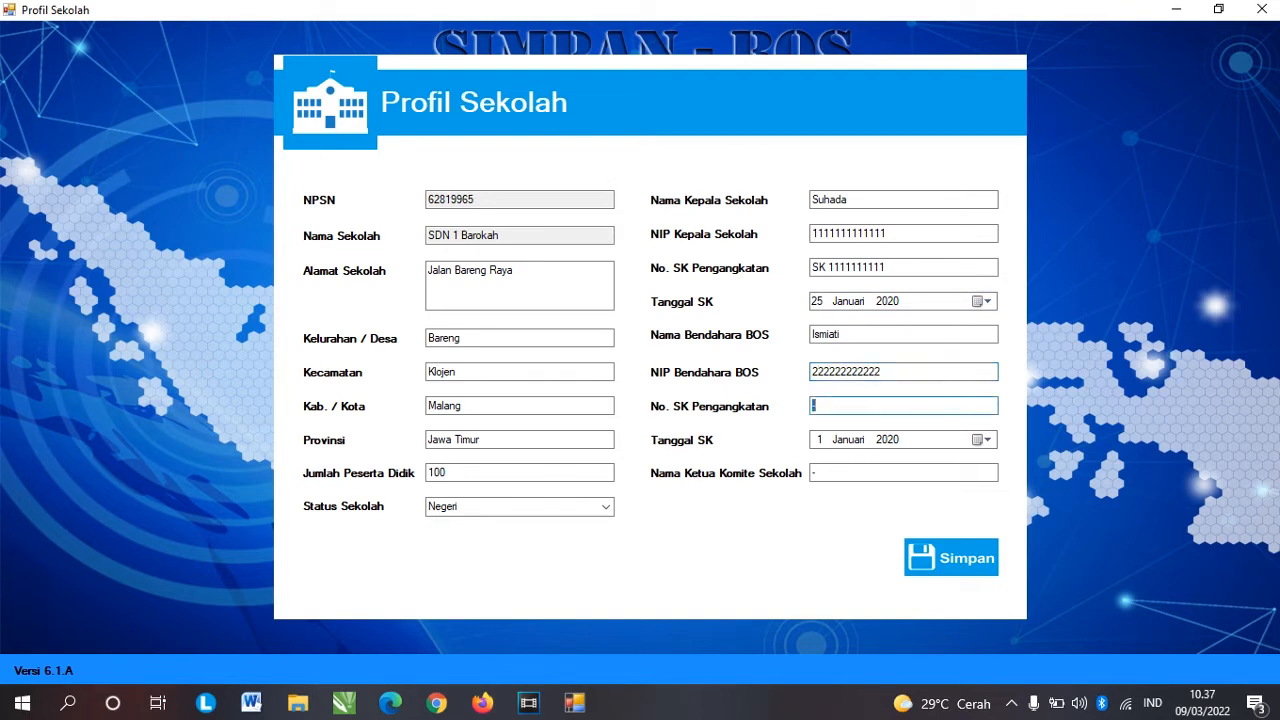
pyautogui.write('SK 222222222')
pyautogui.click(818, 442)
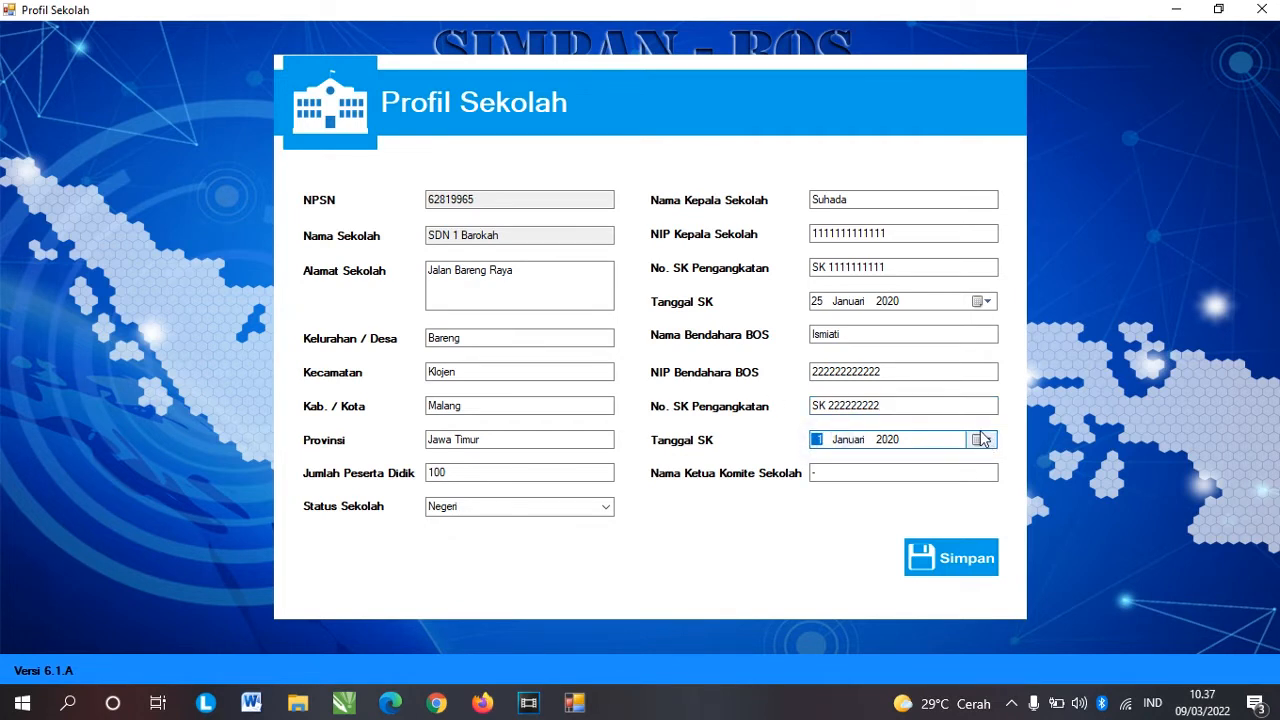
pyautogui.write('19')
pyautogui.click(848, 474)
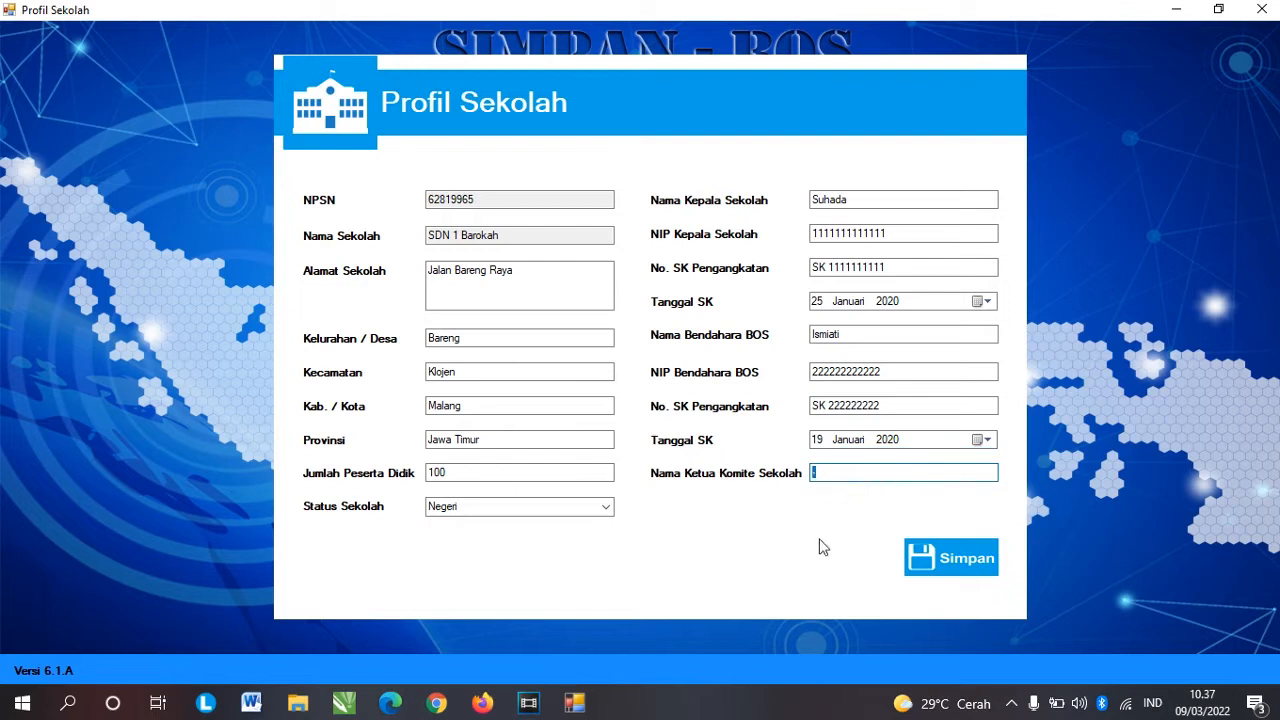
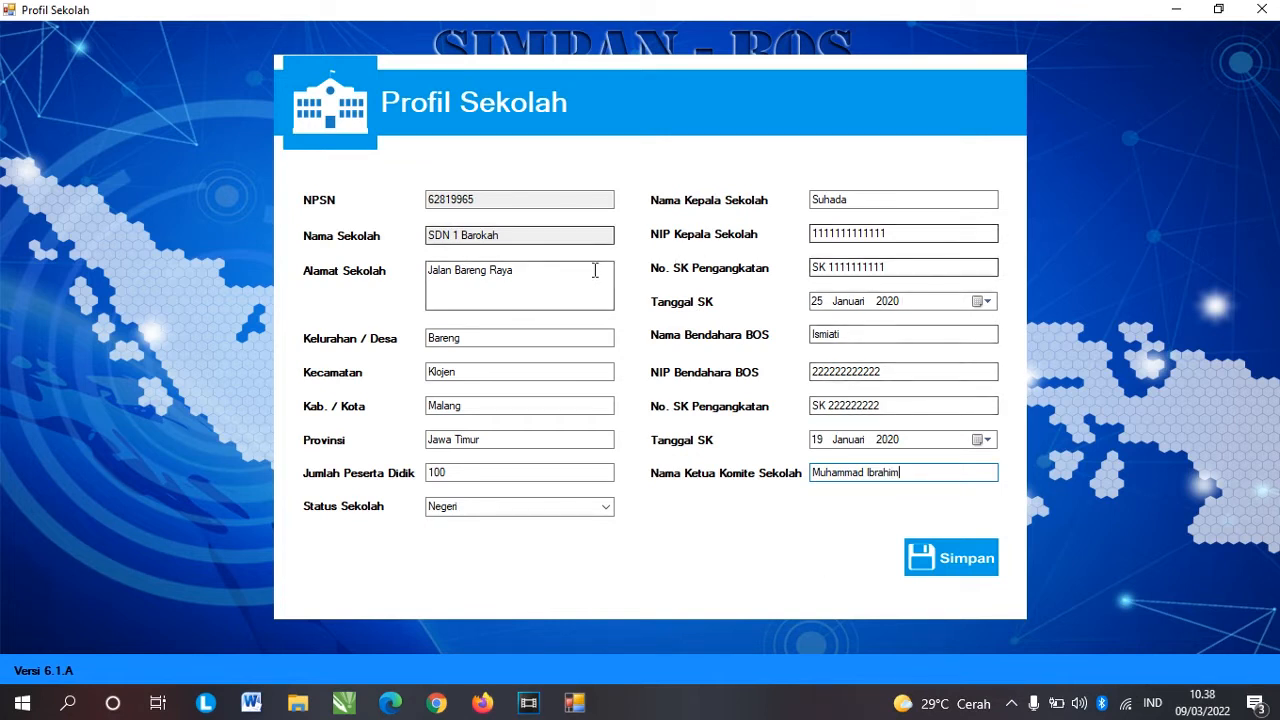
pyautogui.click(950, 557)
# Step: Acknowledge 'Profil Sekolah Berhasil Disimpan' so the school profile closes to the main menu
pyautogui.click(706, 406)
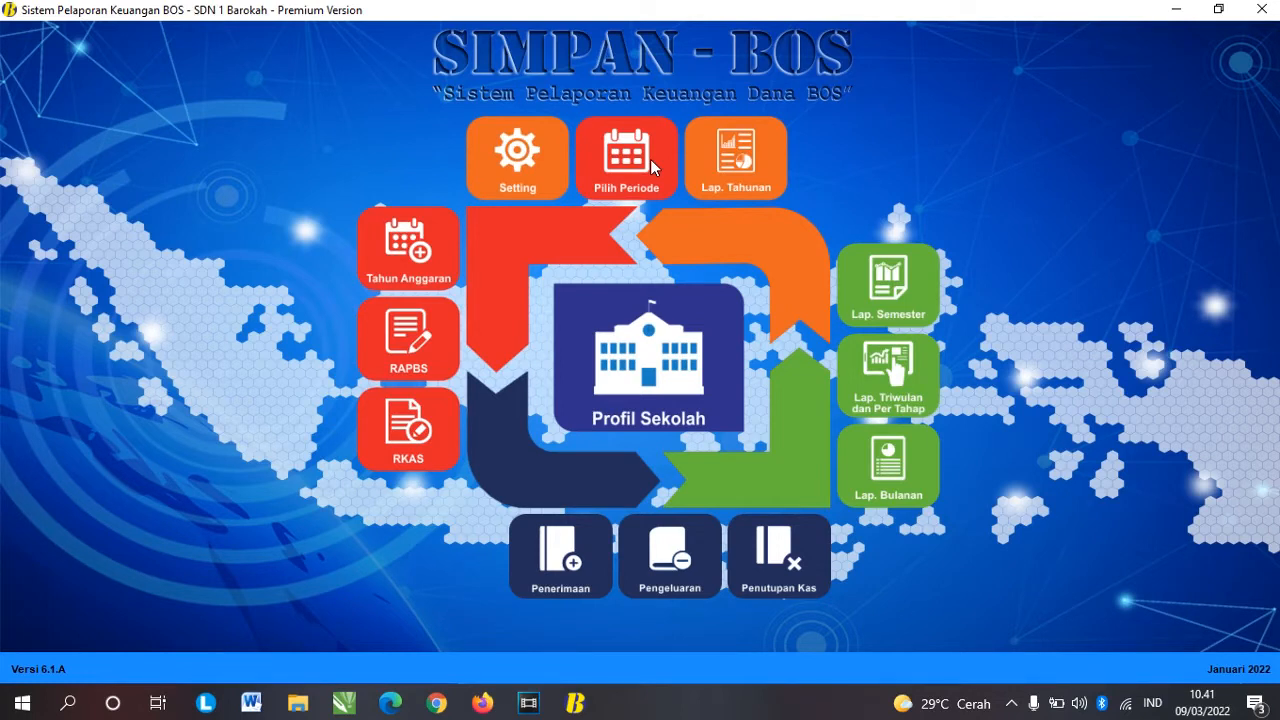
# Step: In the starting-period settings, change the K4 opening cash balance to 200.000,00 and save it
pyautogui.click(503, 163)
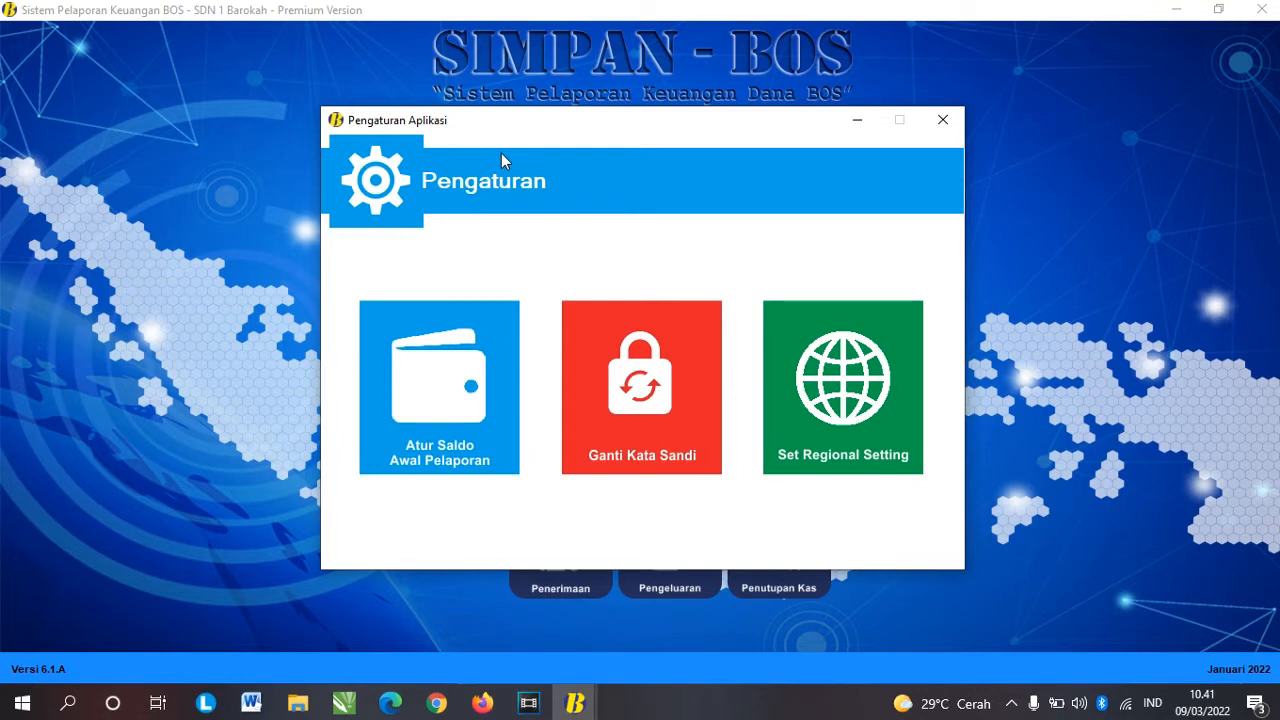
pyautogui.click(445, 400)
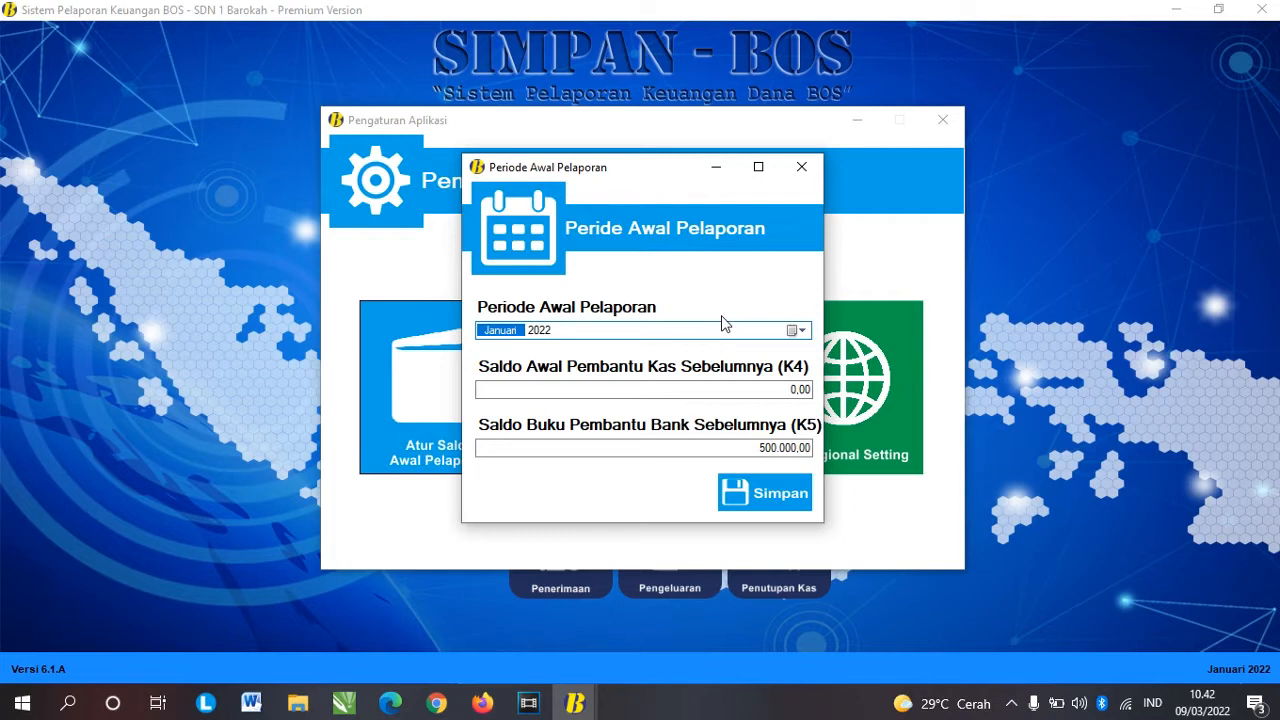
pyautogui.click(792, 389)
pyautogui.moveTo(766, 389); pyautogui.dragTo(820, 390)
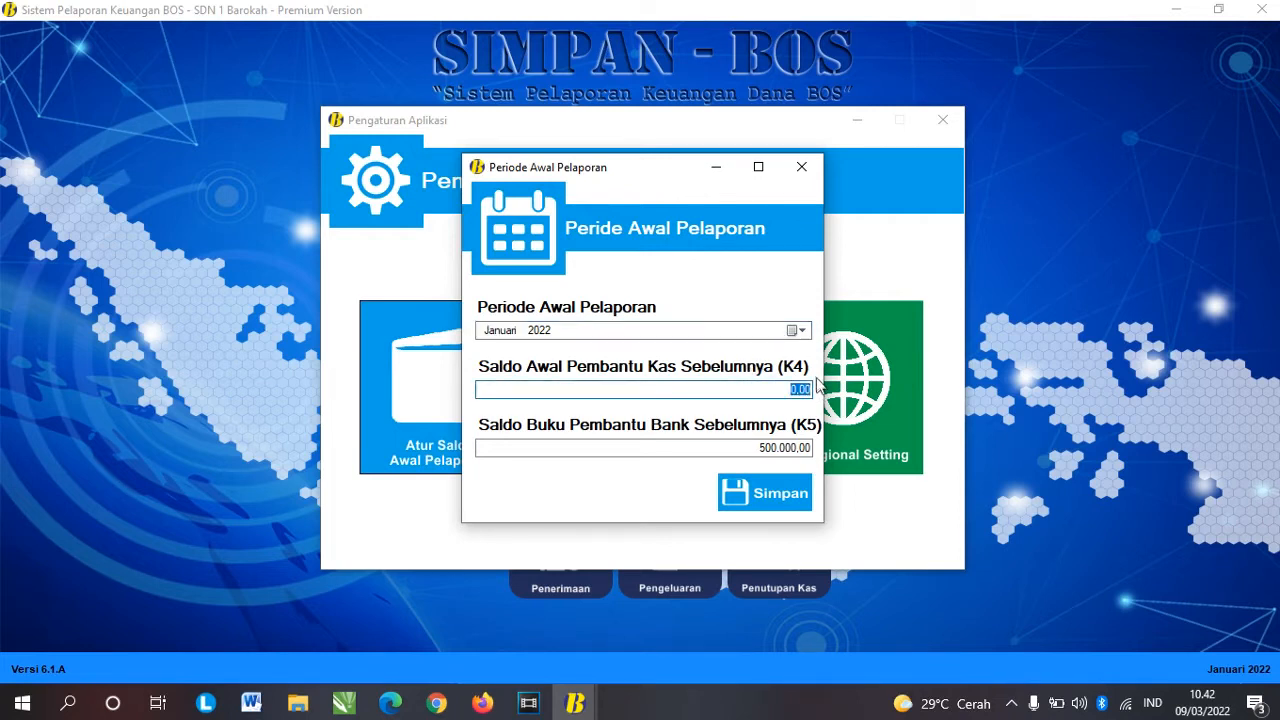
pyautogui.write('200000')
pyautogui.press('Tab')
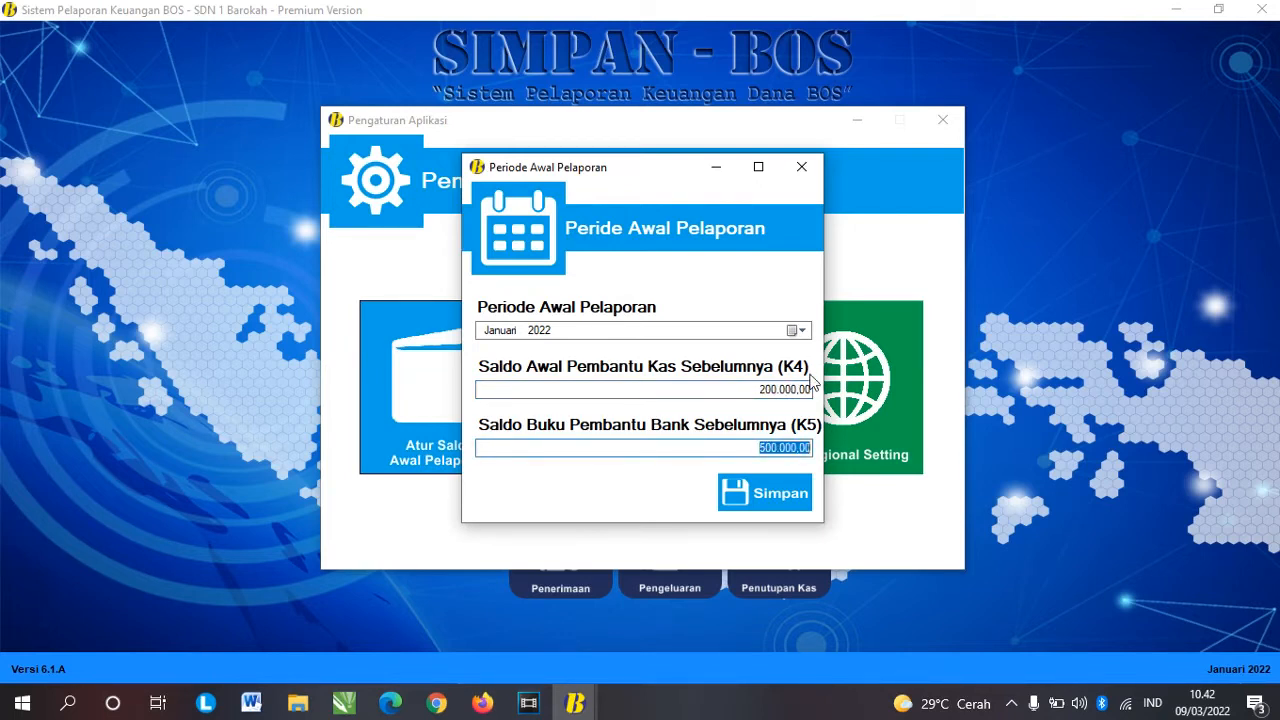
pyautogui.click(777, 503)
pyautogui.click(738, 411)
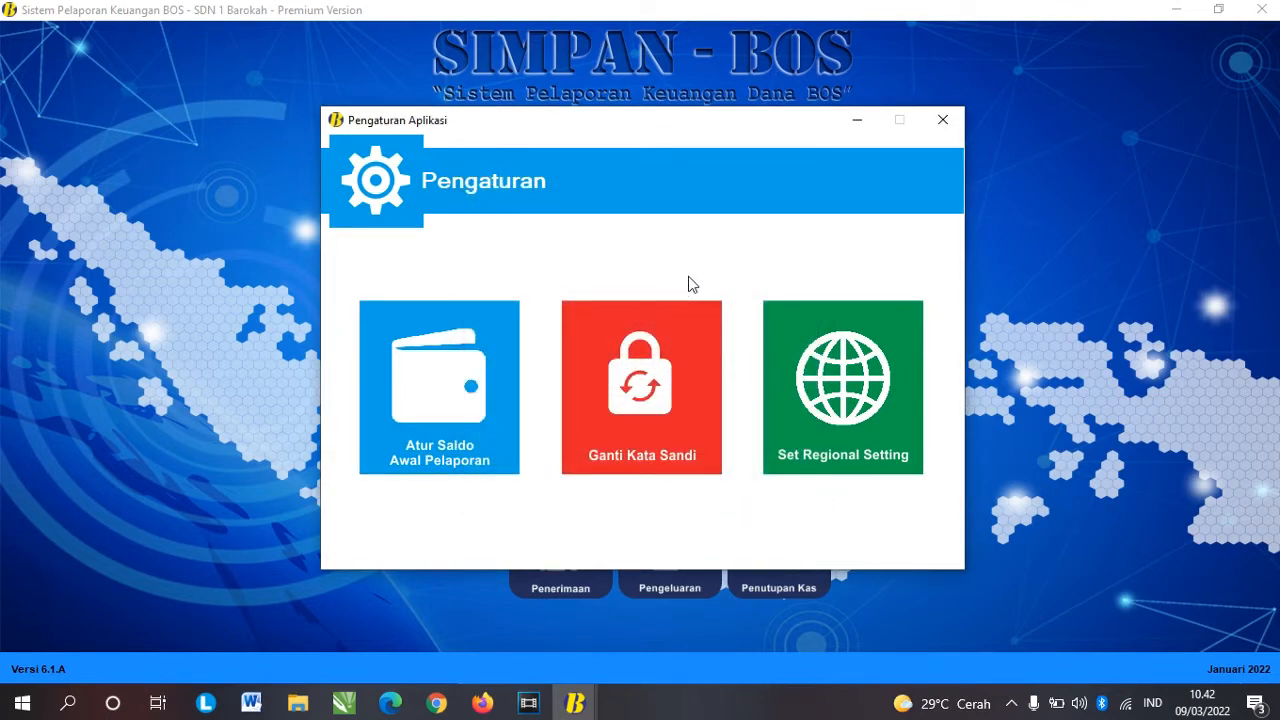
# Step: Cancel the Ganti Password dialog unchanged and close the Pengaturan Aplikasi window
pyautogui.click(638, 397)
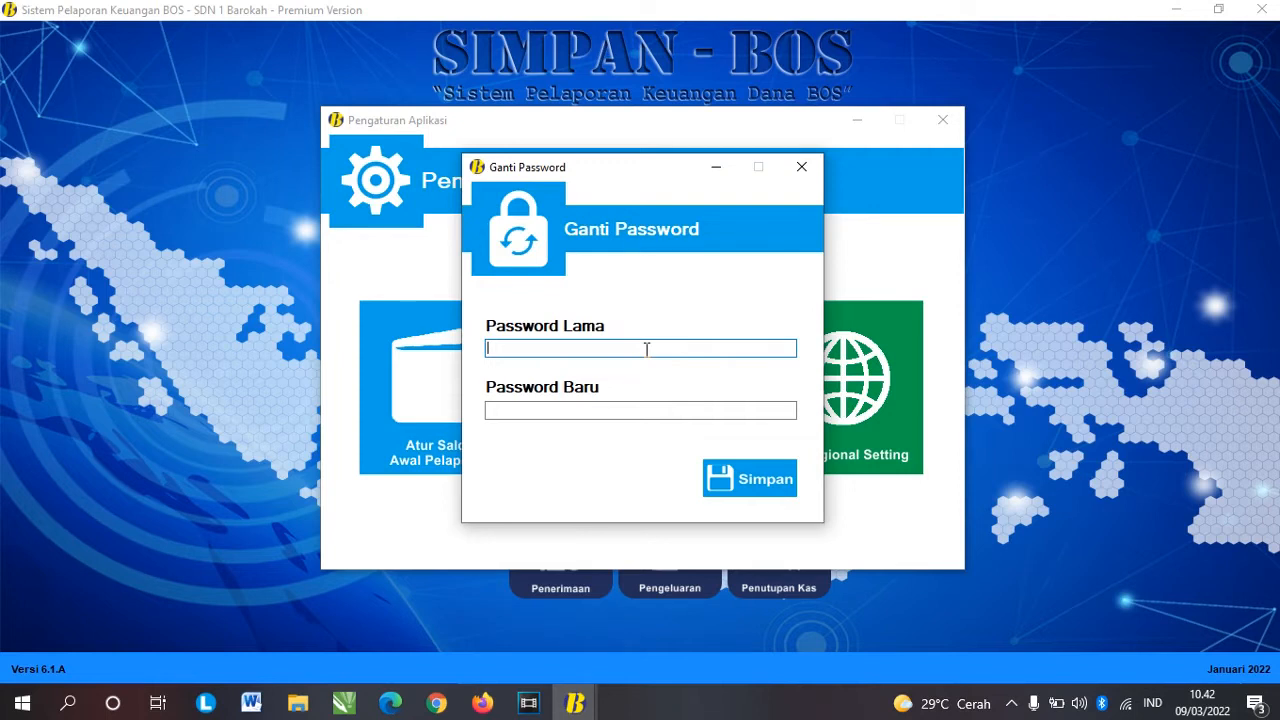
pyautogui.click(801, 166)
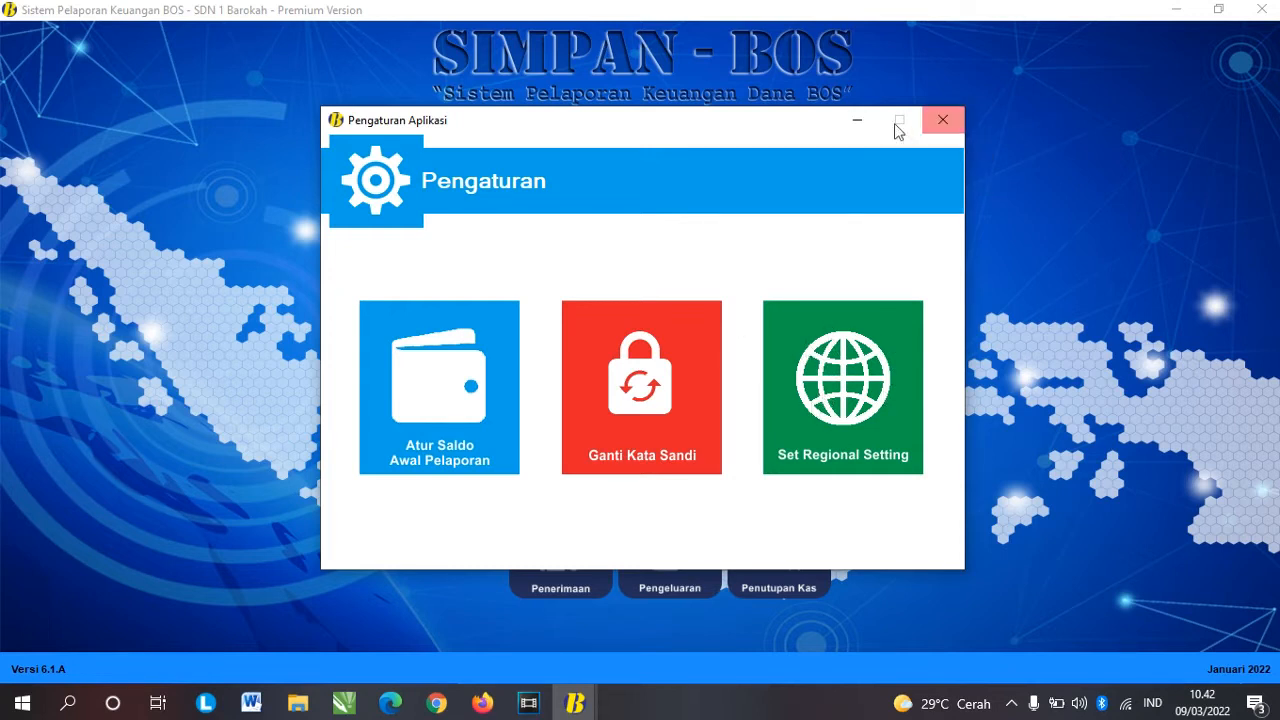
pyautogui.click(940, 120)
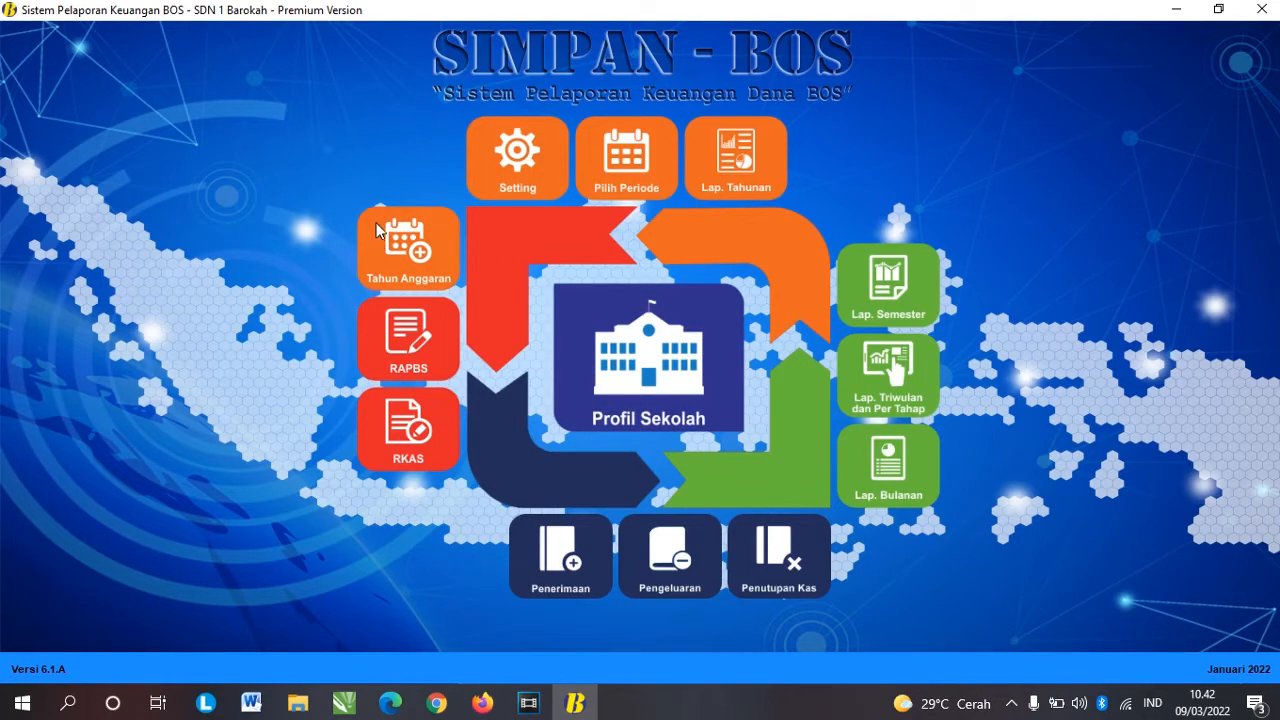
pyautogui.click(406, 246)
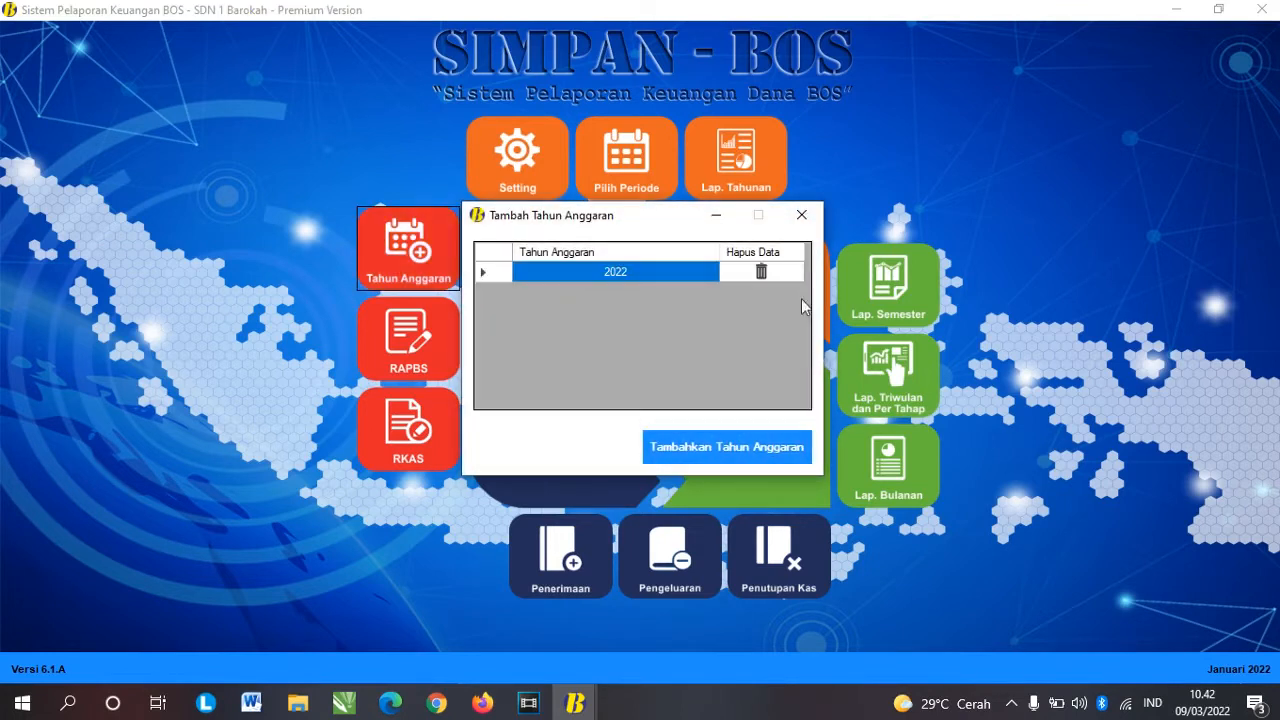
pyautogui.click(801, 215)
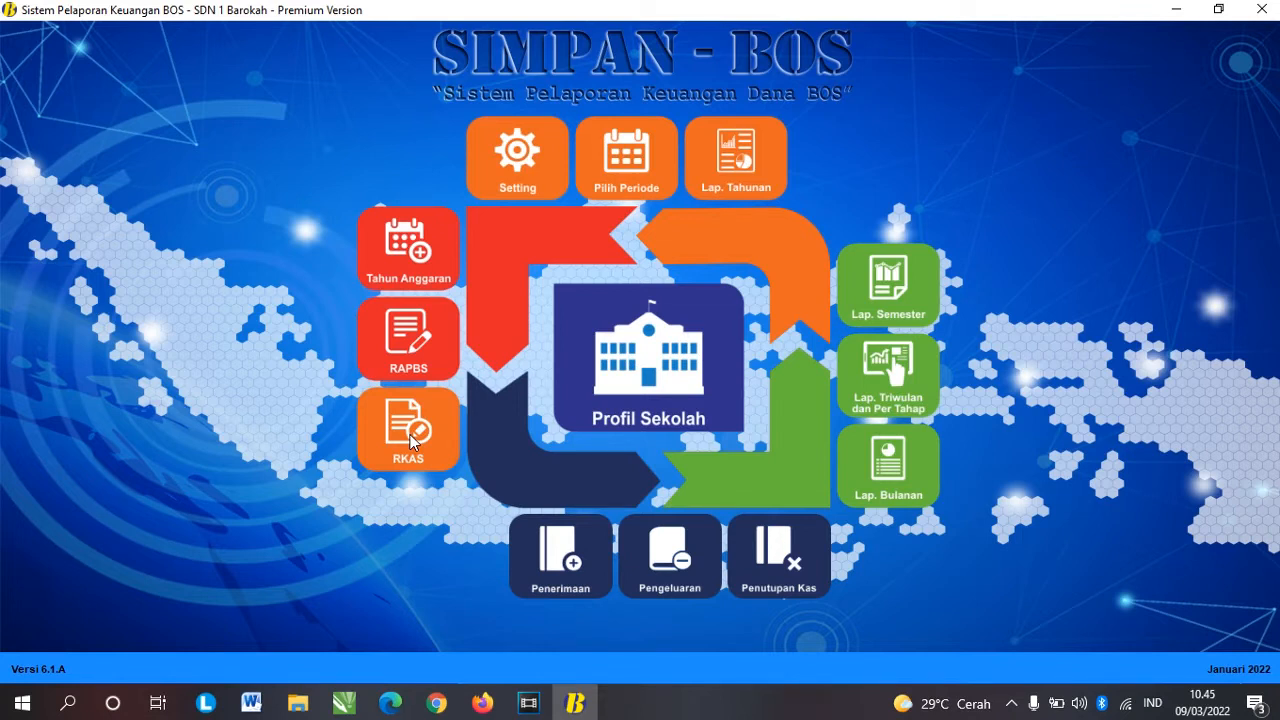
# Step: Reveal the RAPBS and RAPBS Perubahan options from the RAPBS tile
pyautogui.click(416, 343)
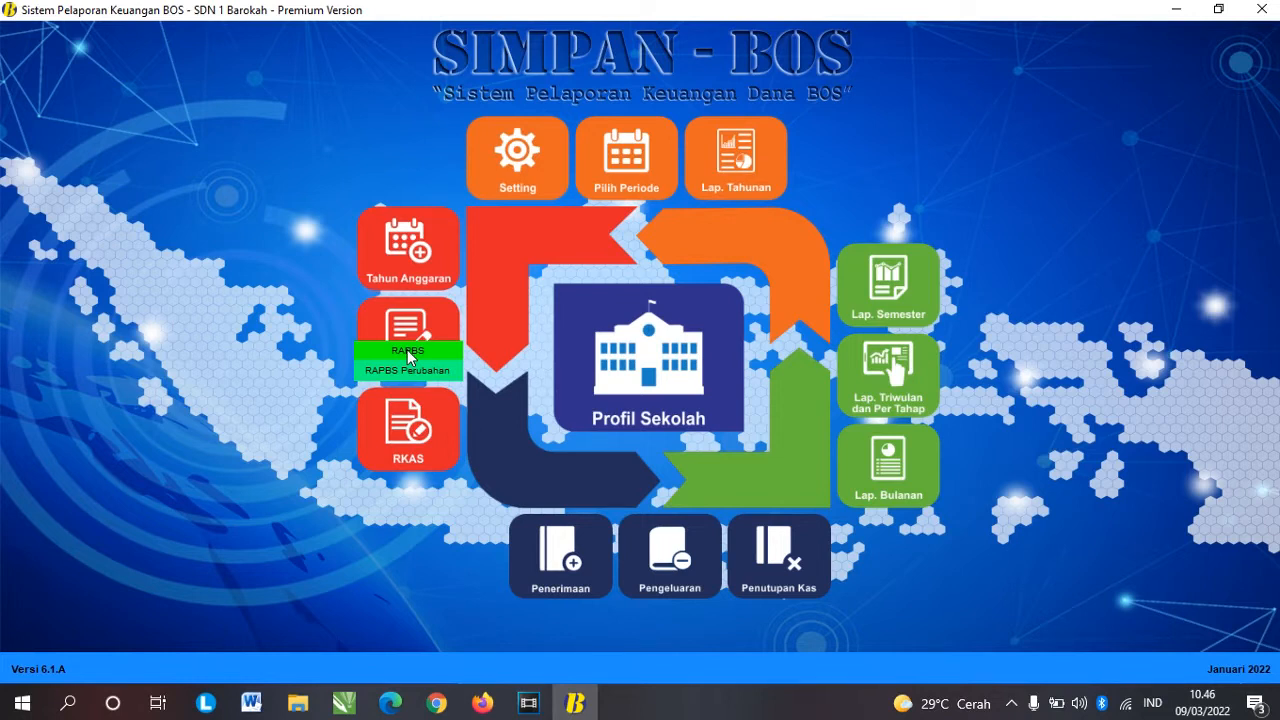
# Step: Open the main RAPBS plan, replace the 3.1 BOS Pusat amount with 100.000.000, and save
pyautogui.click(427, 351)
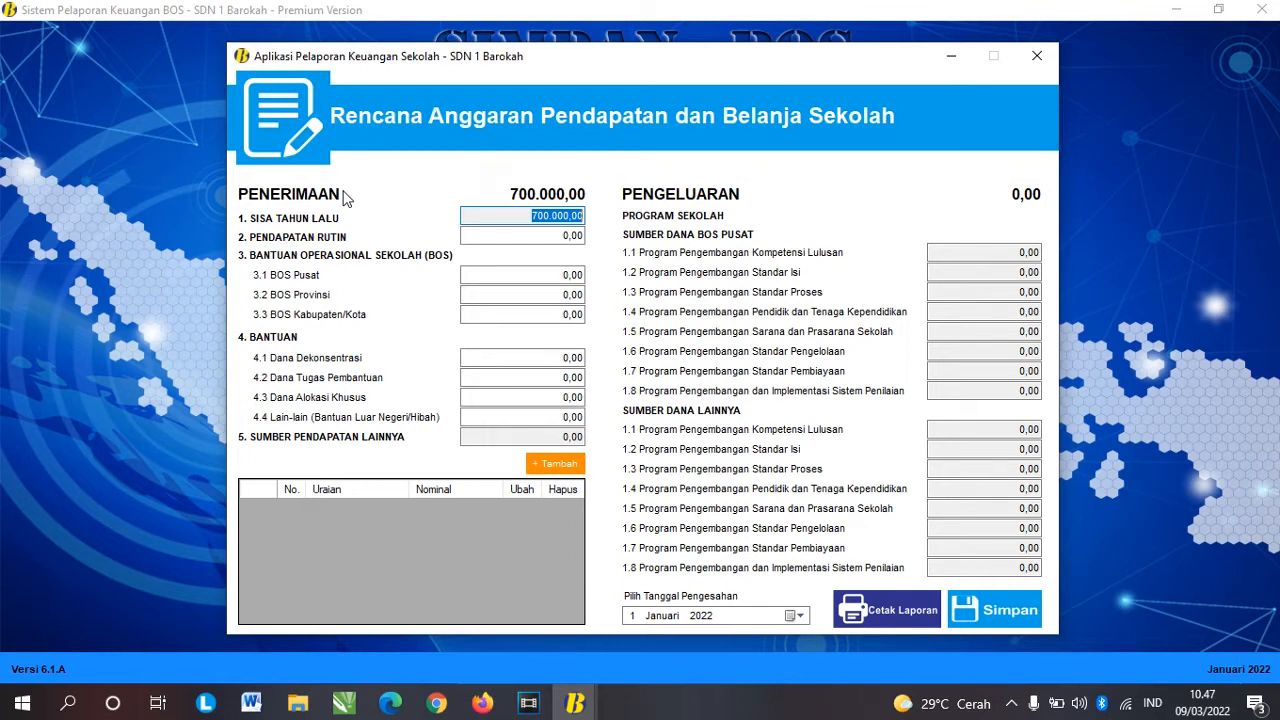
pyautogui.click(548, 275)
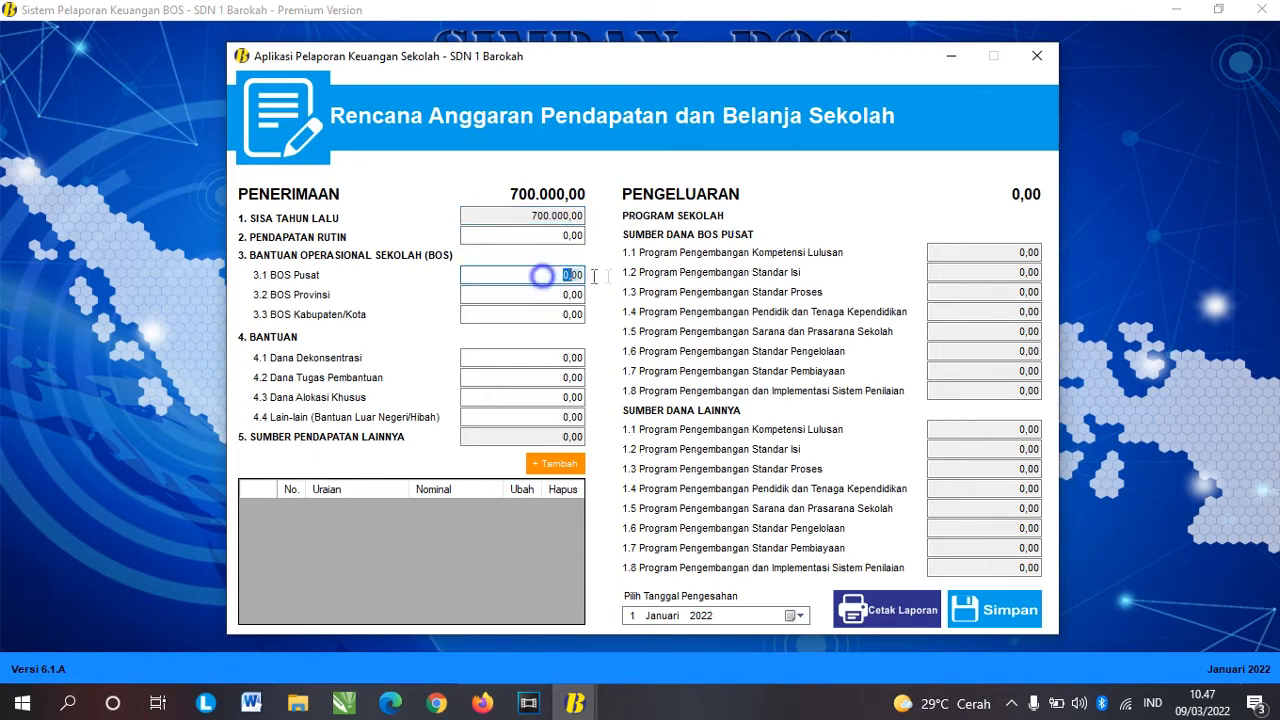
pyautogui.moveTo(543, 276); pyautogui.dragTo(613, 277)
pyautogui.click(548, 277)
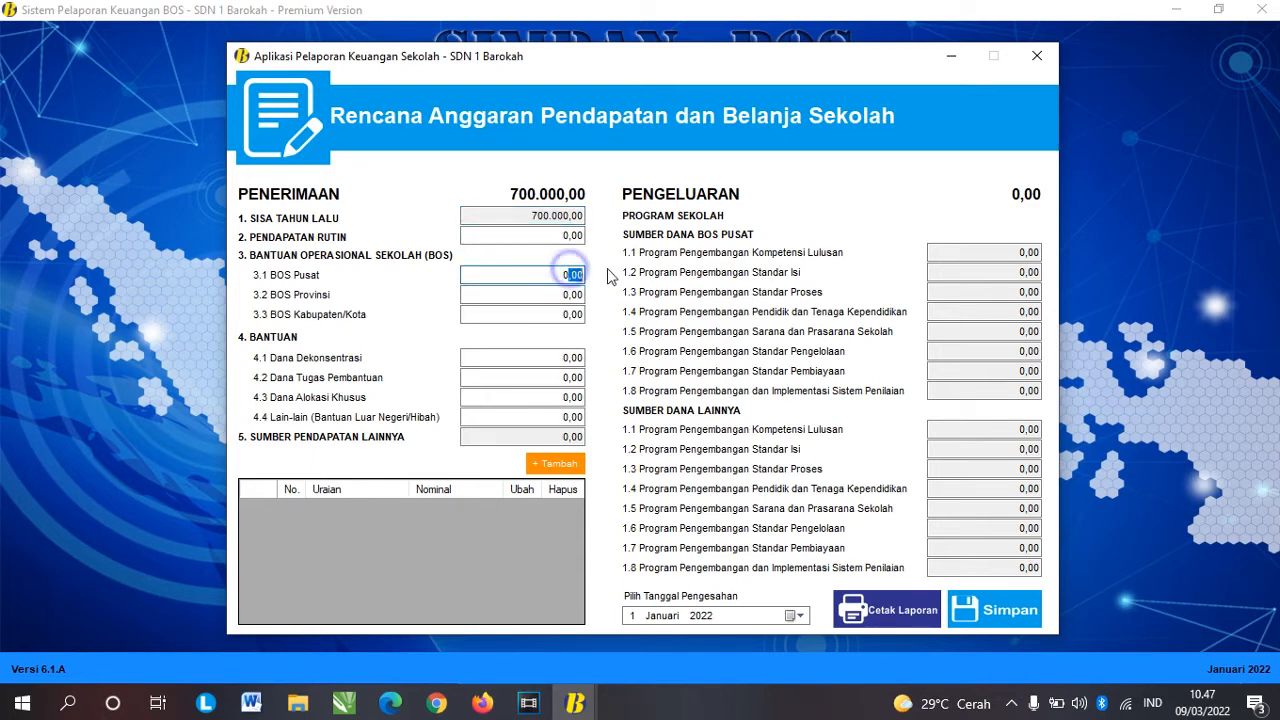
pyautogui.click(668, 189)
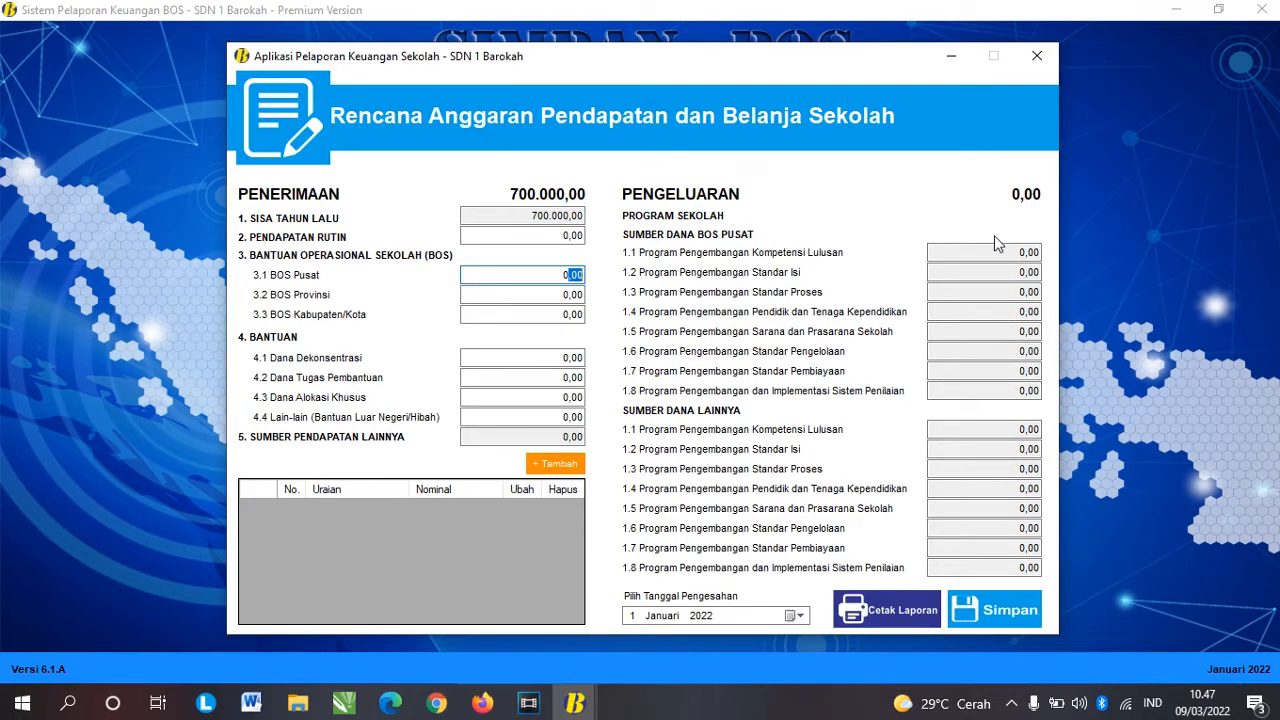
pyautogui.click(532, 252)
pyautogui.click(528, 275)
pyautogui.doubleClick(528, 275)
pyautogui.write('100000000')
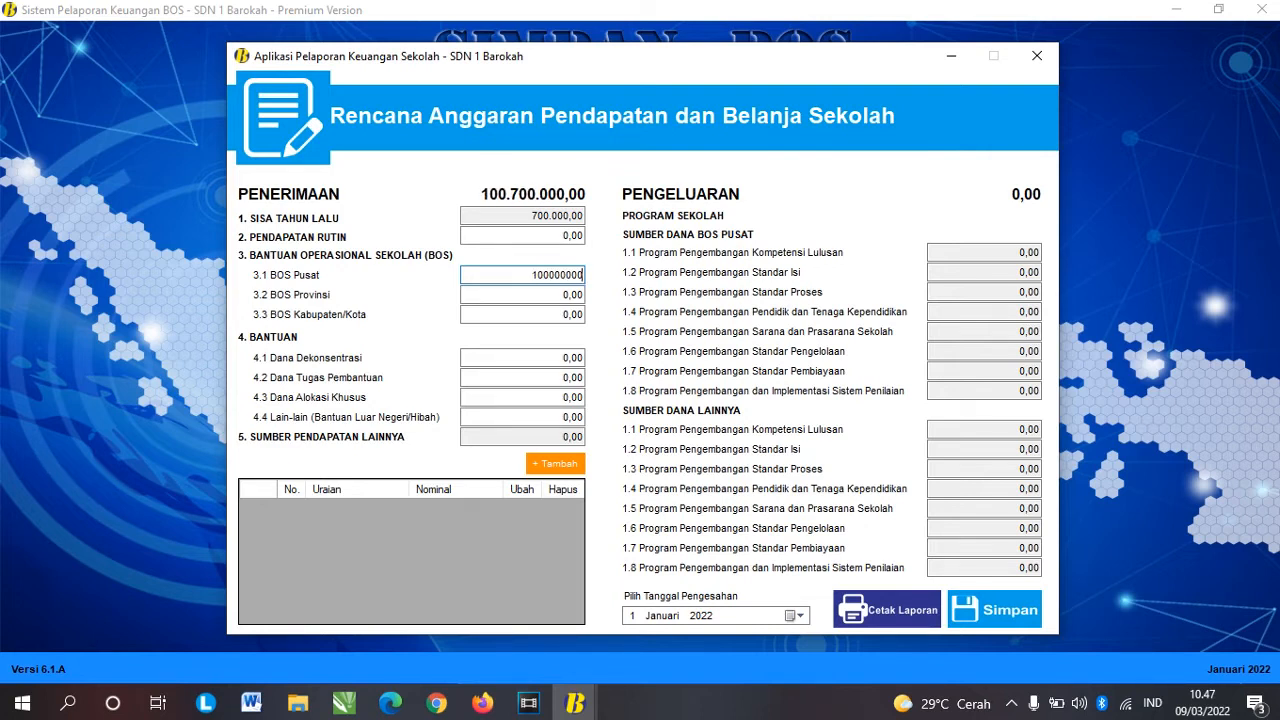
pyautogui.press('Tab')
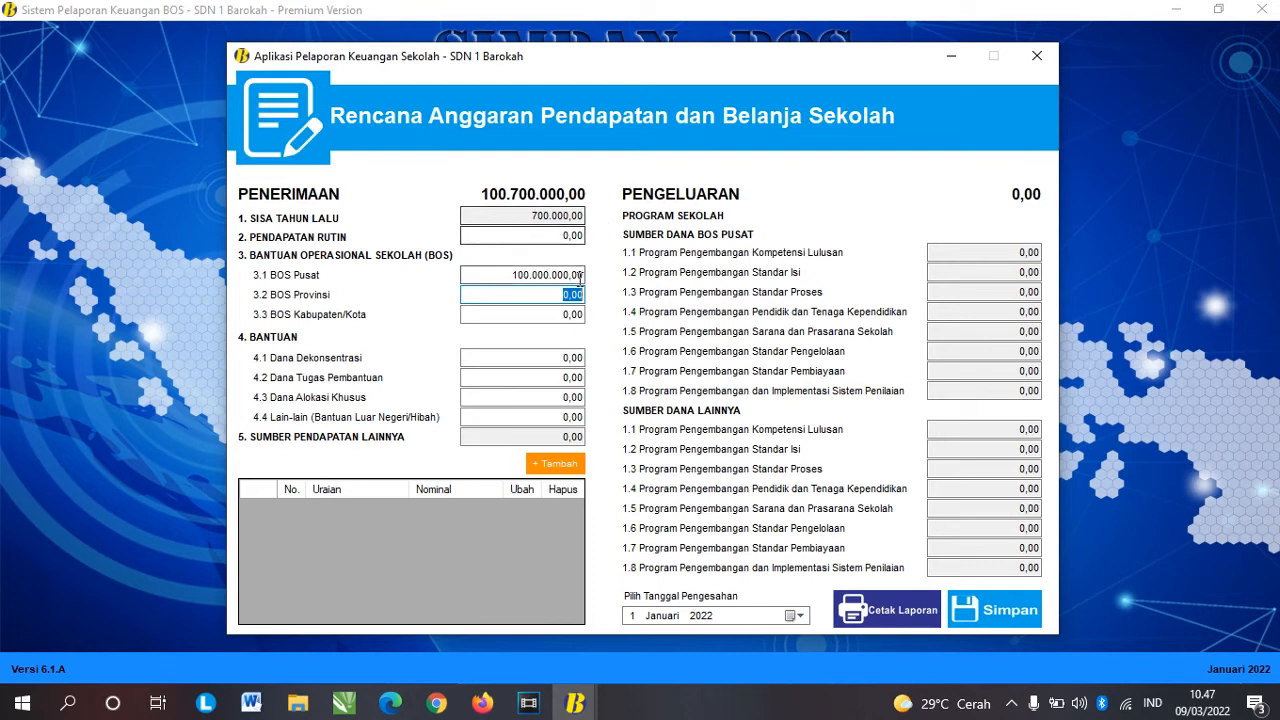
pyautogui.click(545, 275)
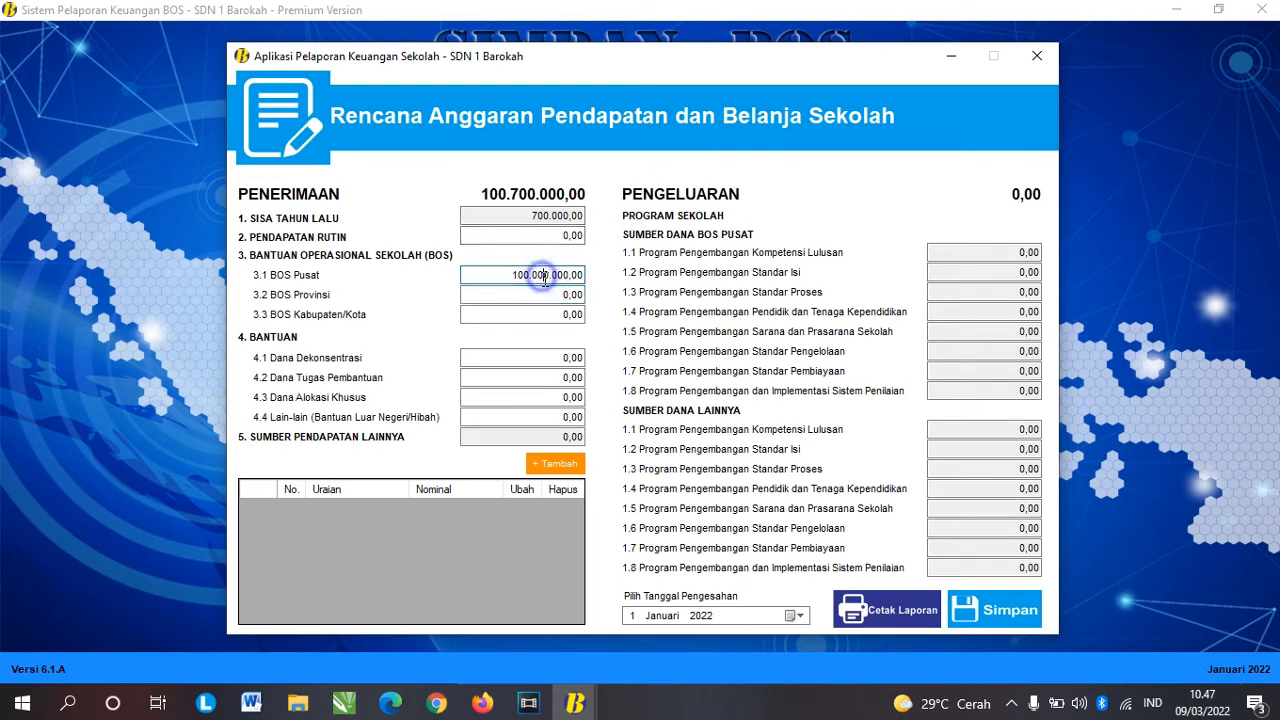
pyautogui.click(995, 612)
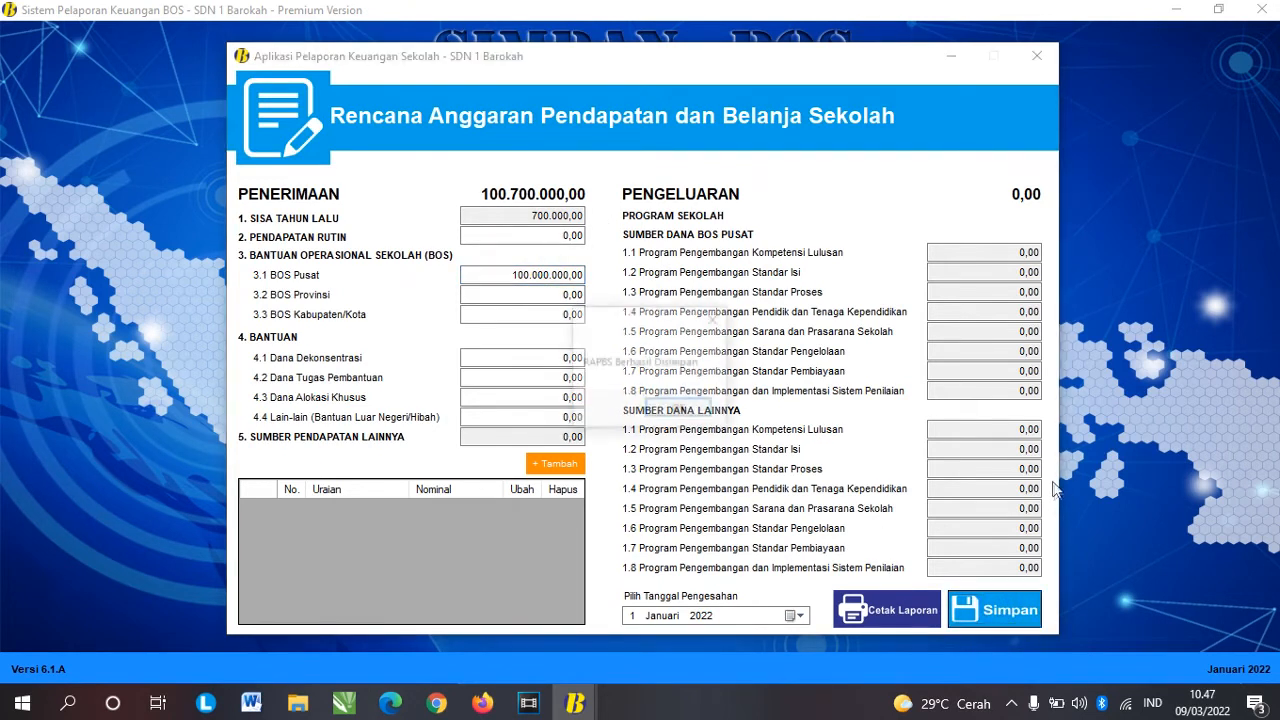
pyautogui.click(680, 410)
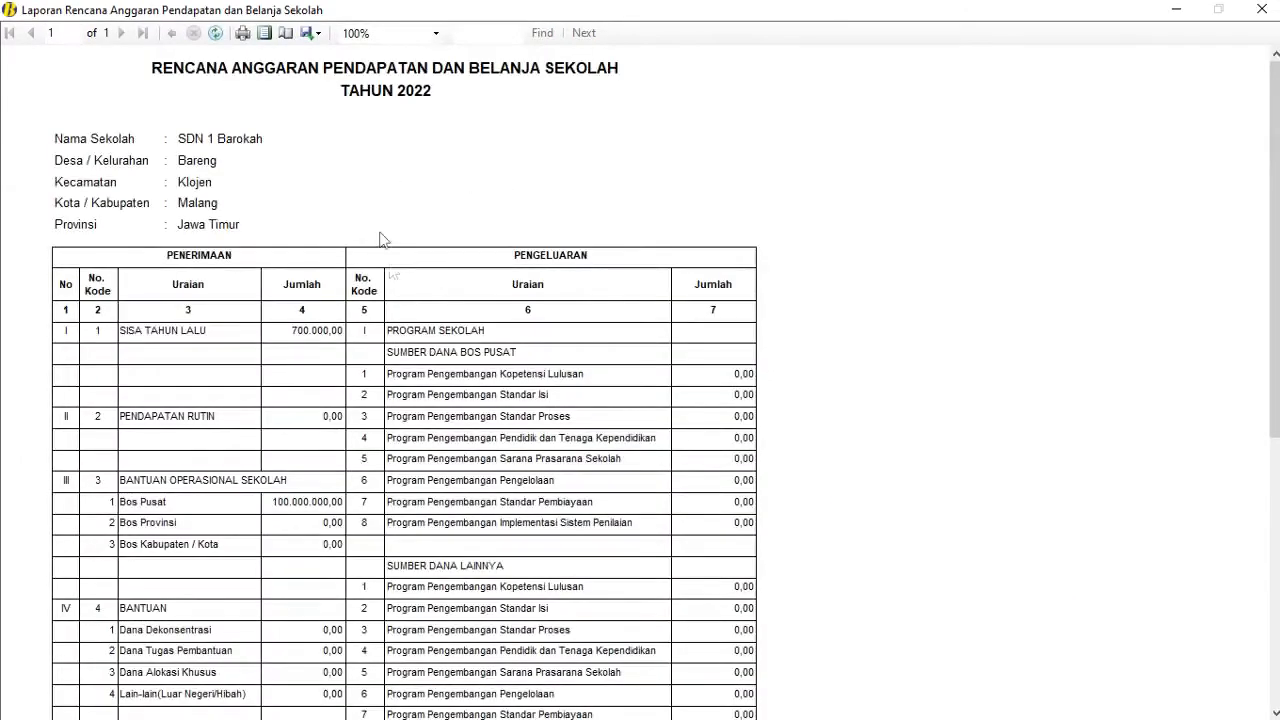
pyautogui.scroll(-1, 688, 460)
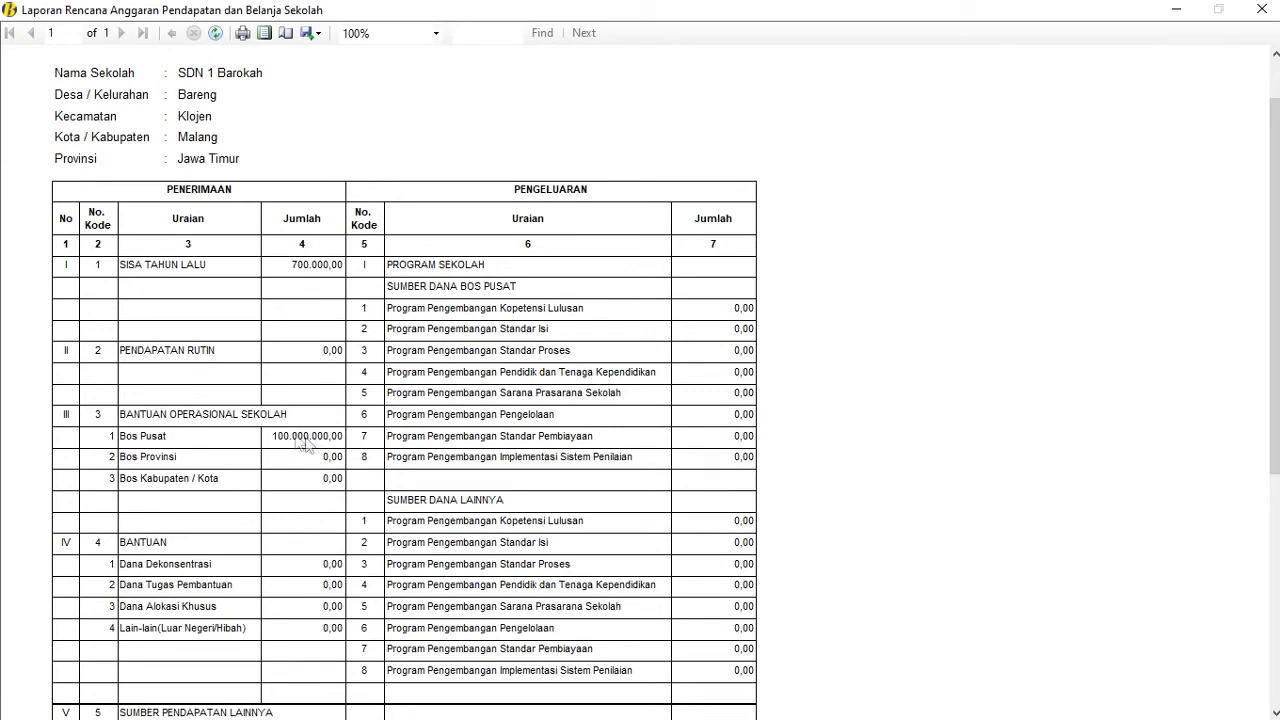
pyautogui.scroll(1, 286, 423)
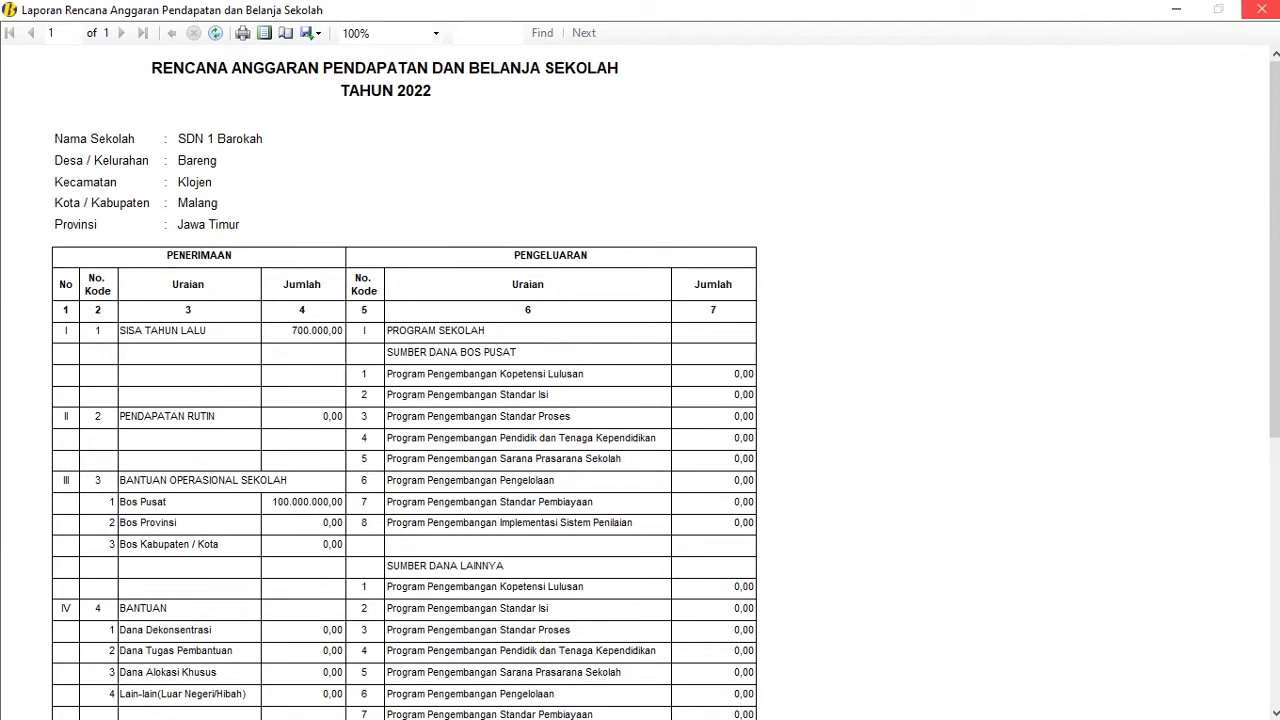
pyautogui.click(1260, 9)
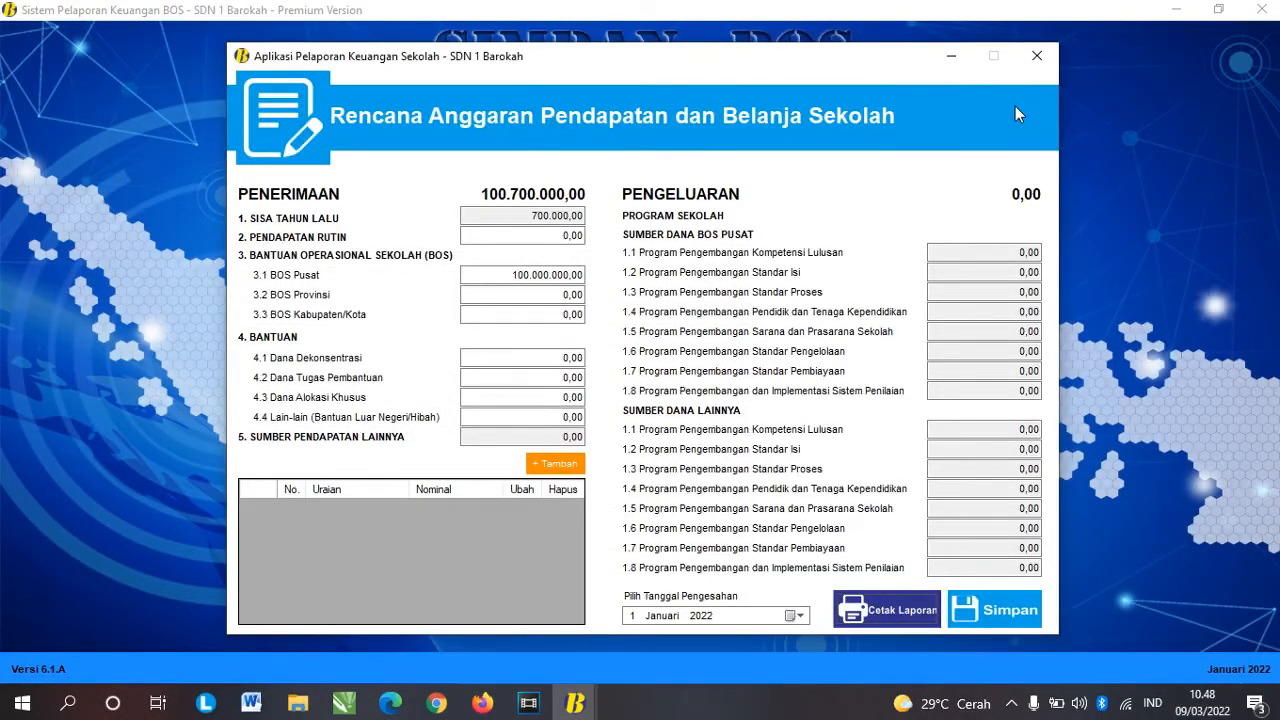
# Step: Close the RAPBS window and open RKAS Dana Bos from the RKAS tile's dropdown
pyautogui.click(1037, 56)
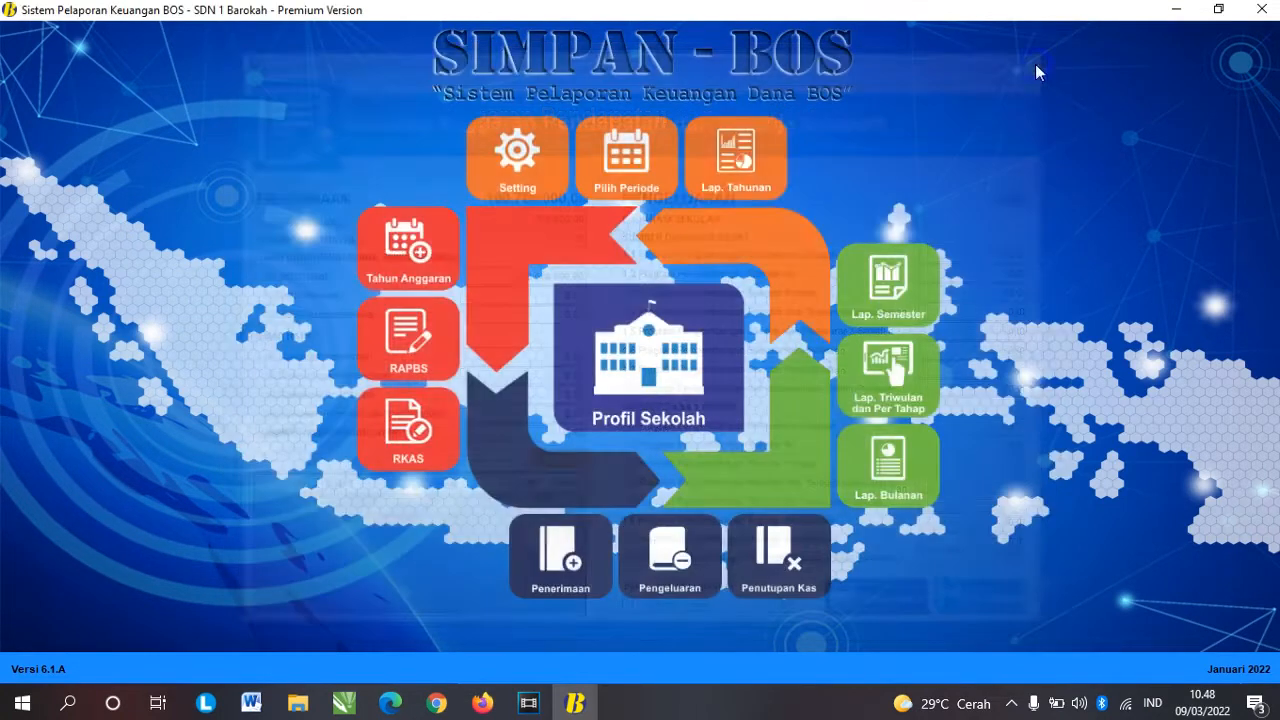
pyautogui.click(418, 333)
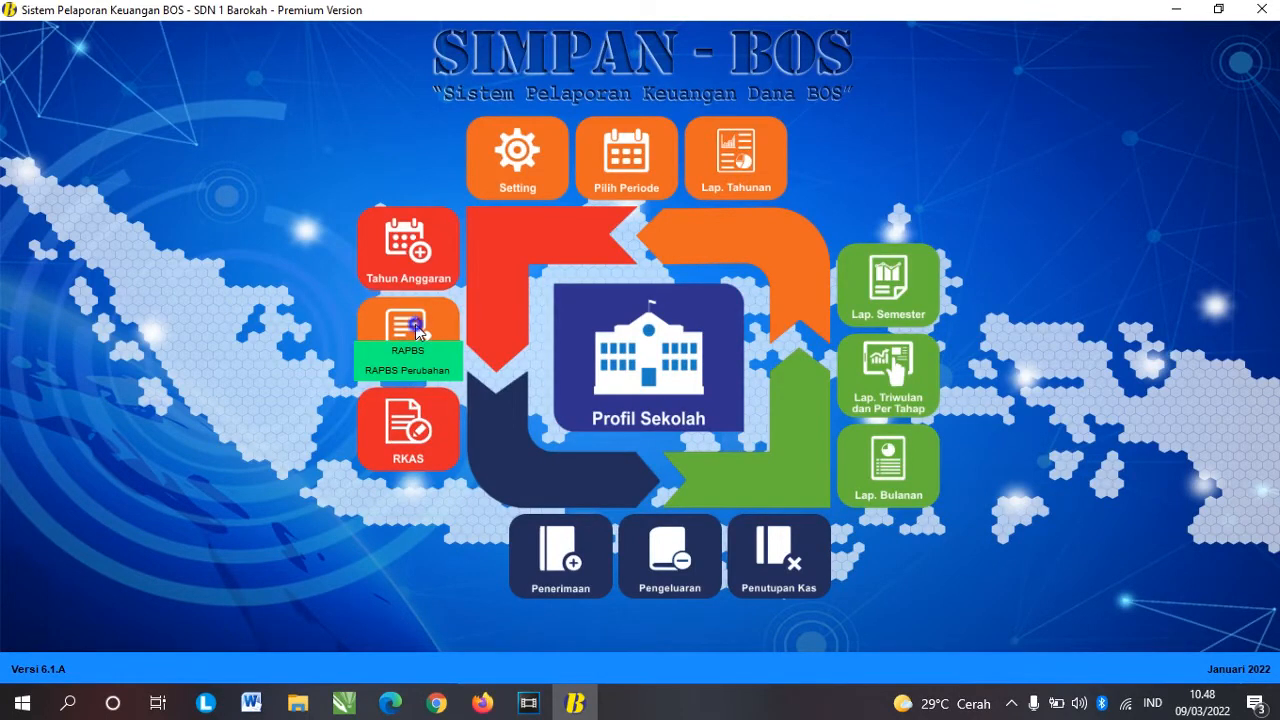
pyautogui.click(411, 427)
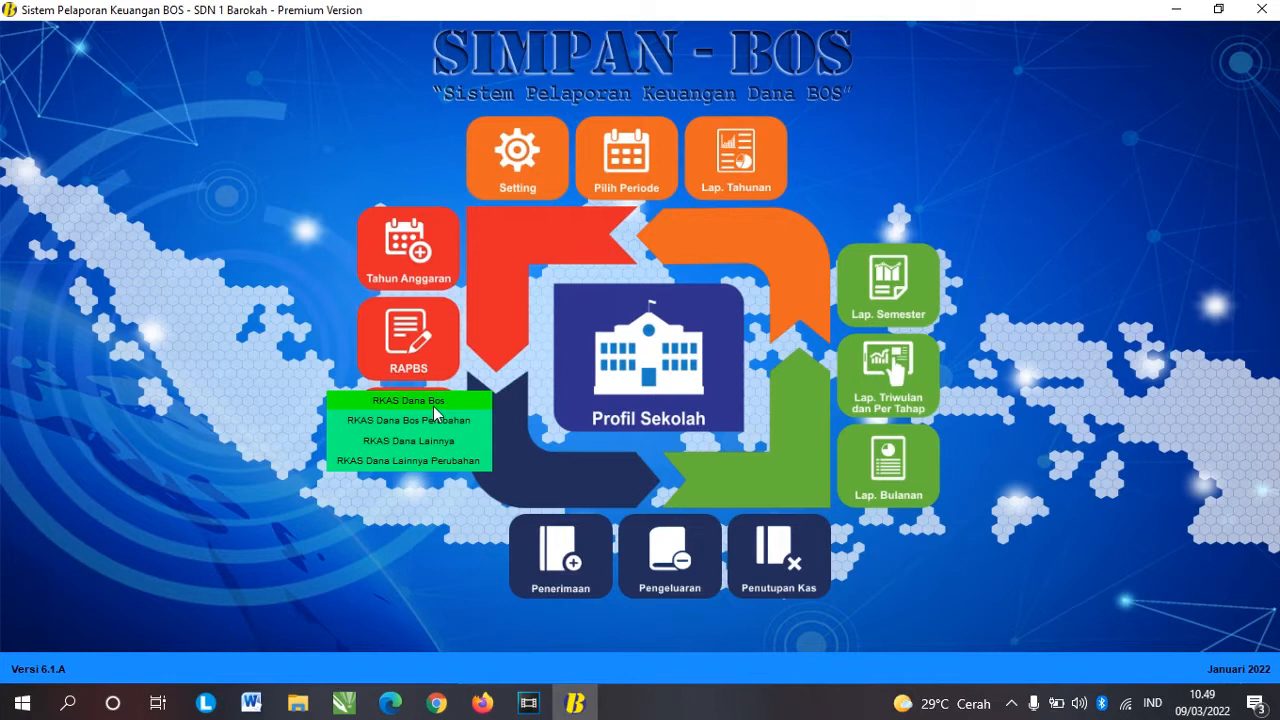
pyautogui.click(422, 401)
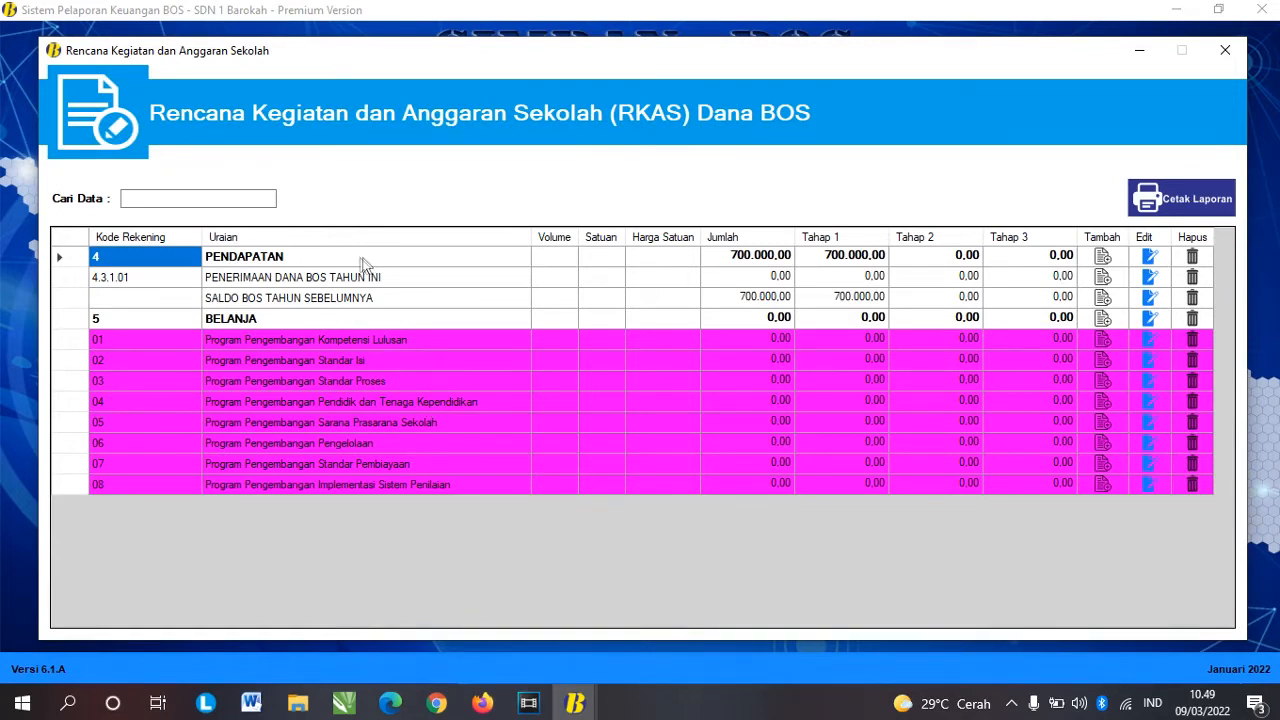
# Step: Compare the PENDAPATAN income and BELANJA spending sections of the RKAS table
pyautogui.click(330, 260)
pyautogui.click(289, 314)
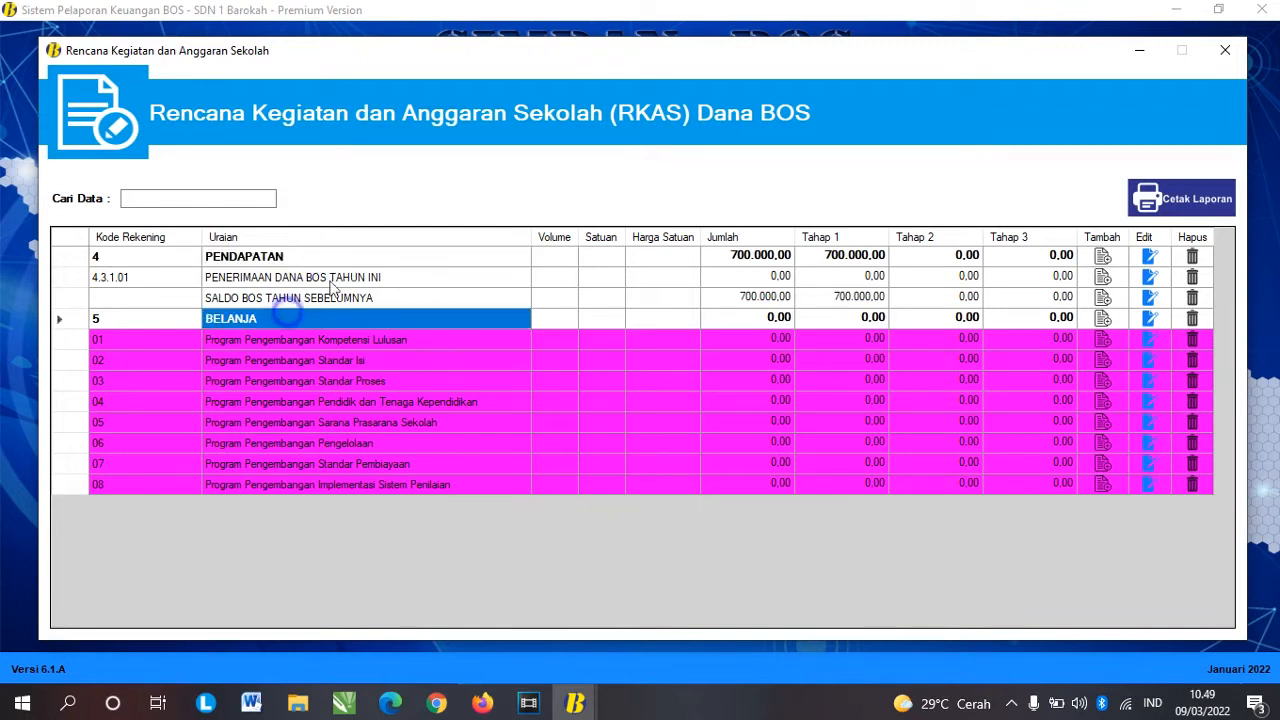
pyautogui.click(290, 258)
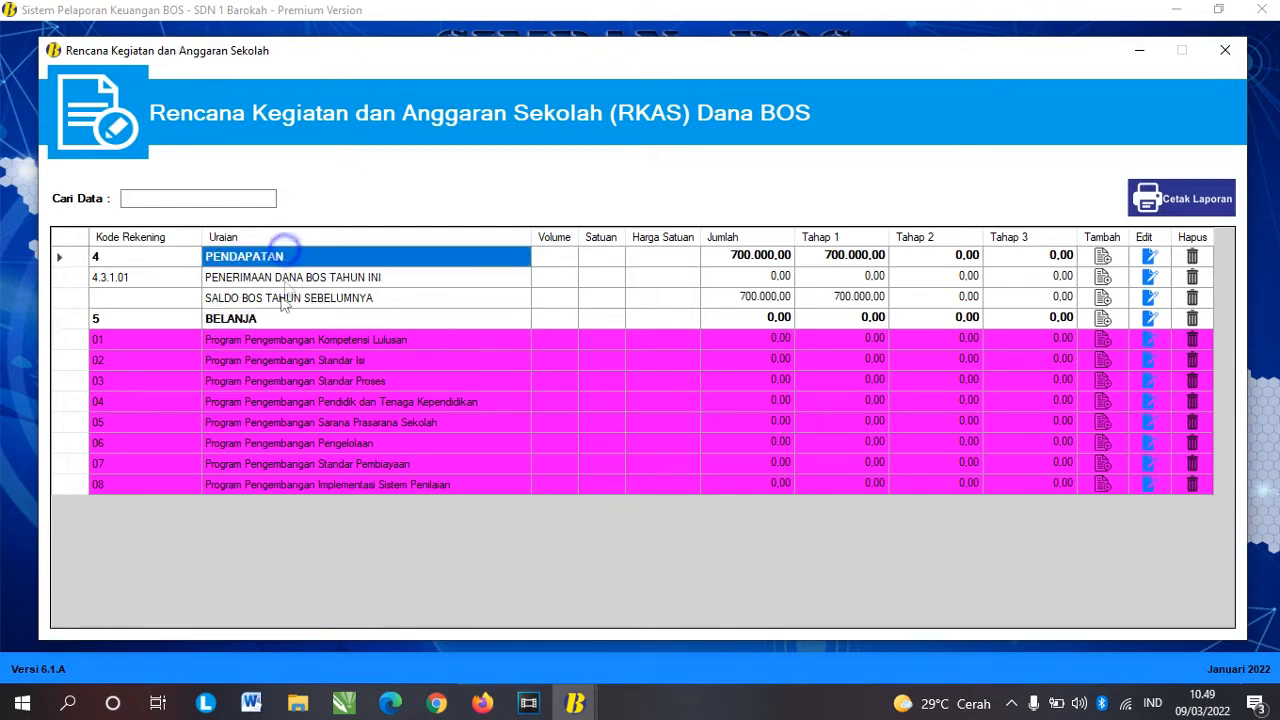
pyautogui.click(276, 316)
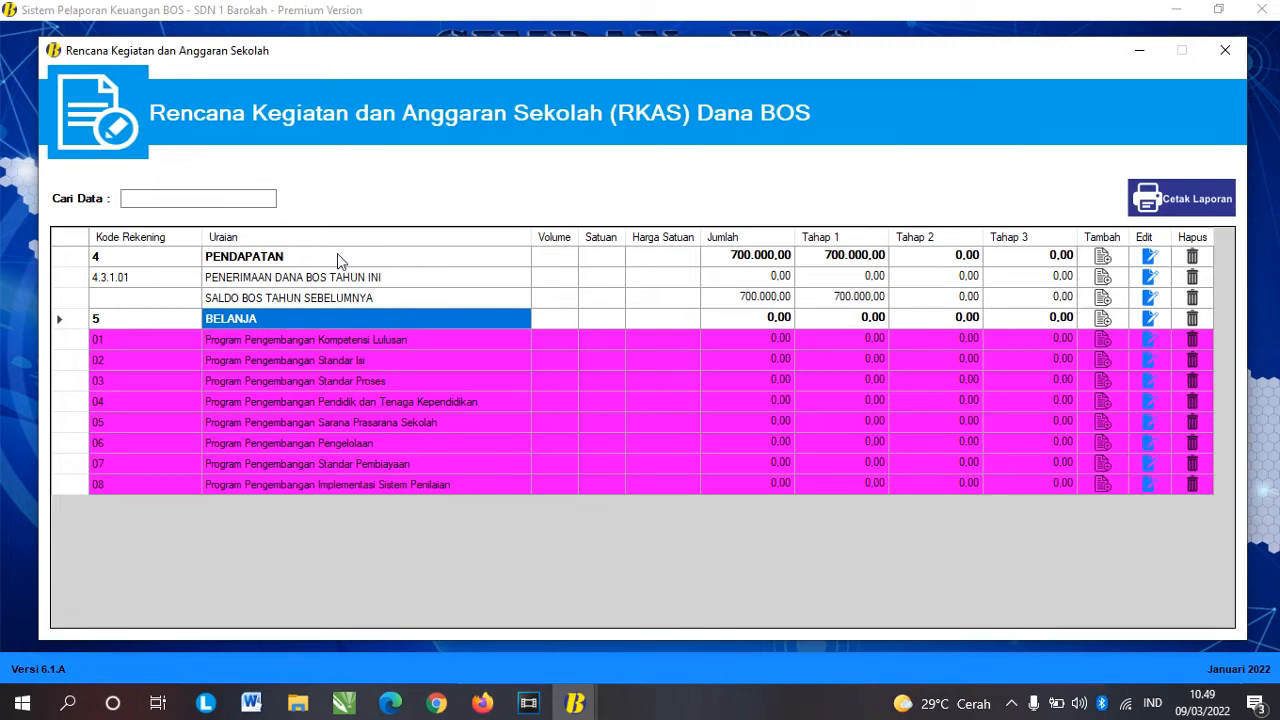
pyautogui.click(297, 258)
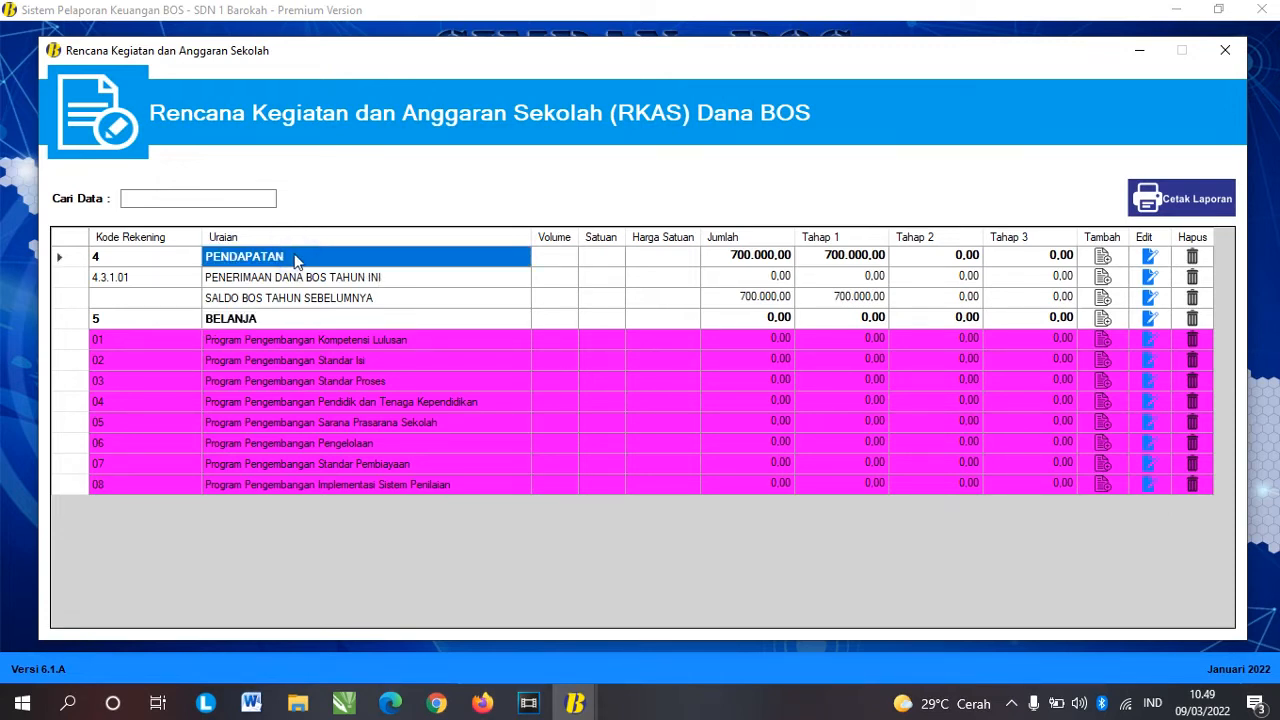
pyautogui.click(287, 320)
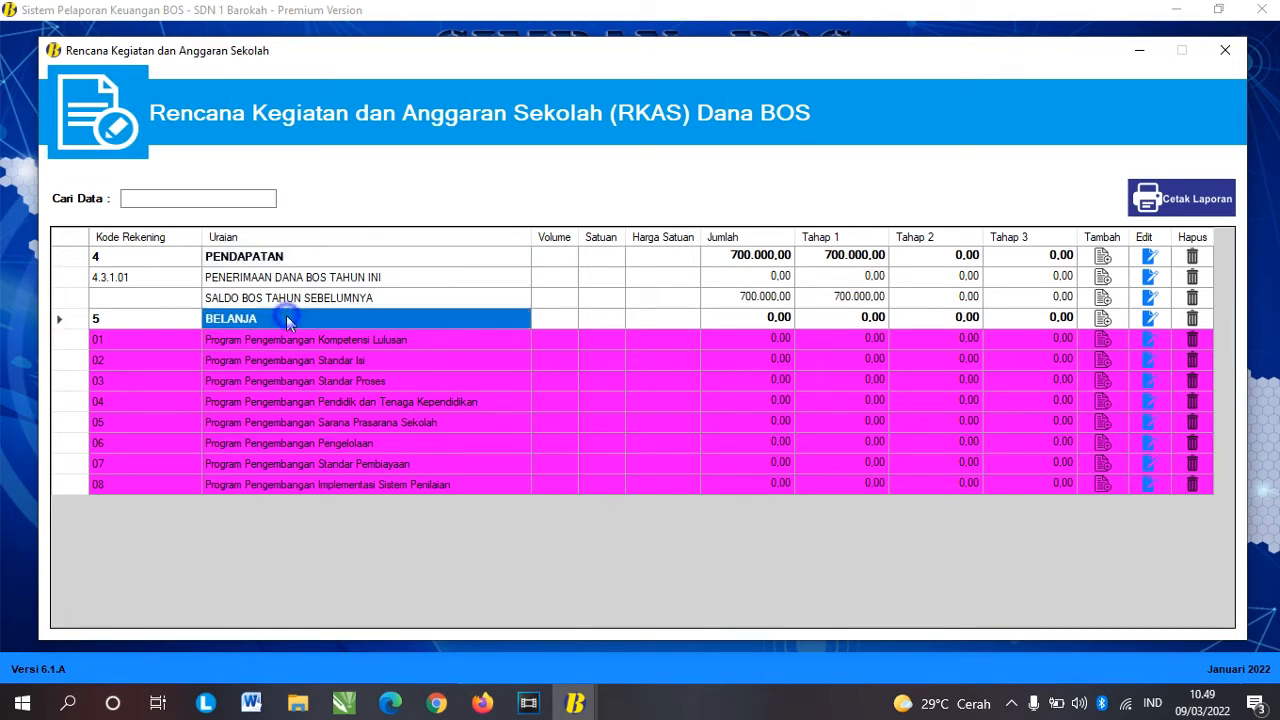
pyautogui.click(334, 258)
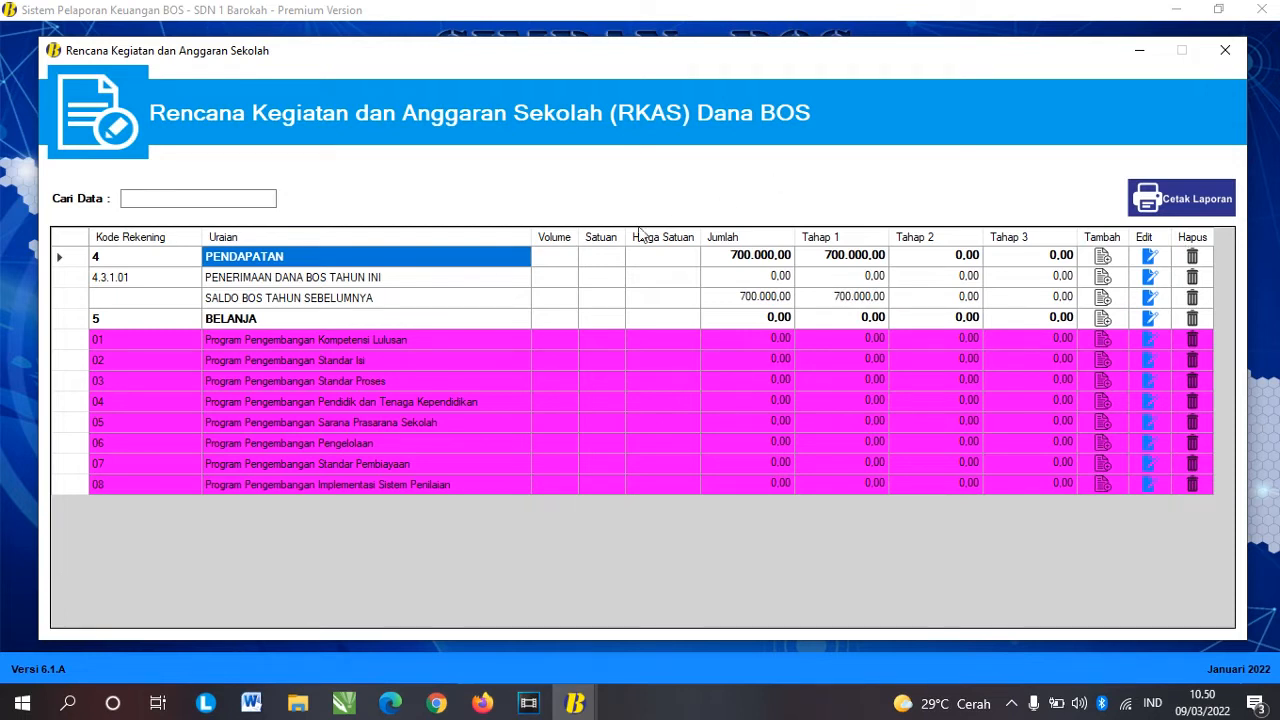
# Step: Review last year's 700.000,00 balance and this year's empty receipt Jumlah and Tahap 1–3 cells
pyautogui.click(414, 278)
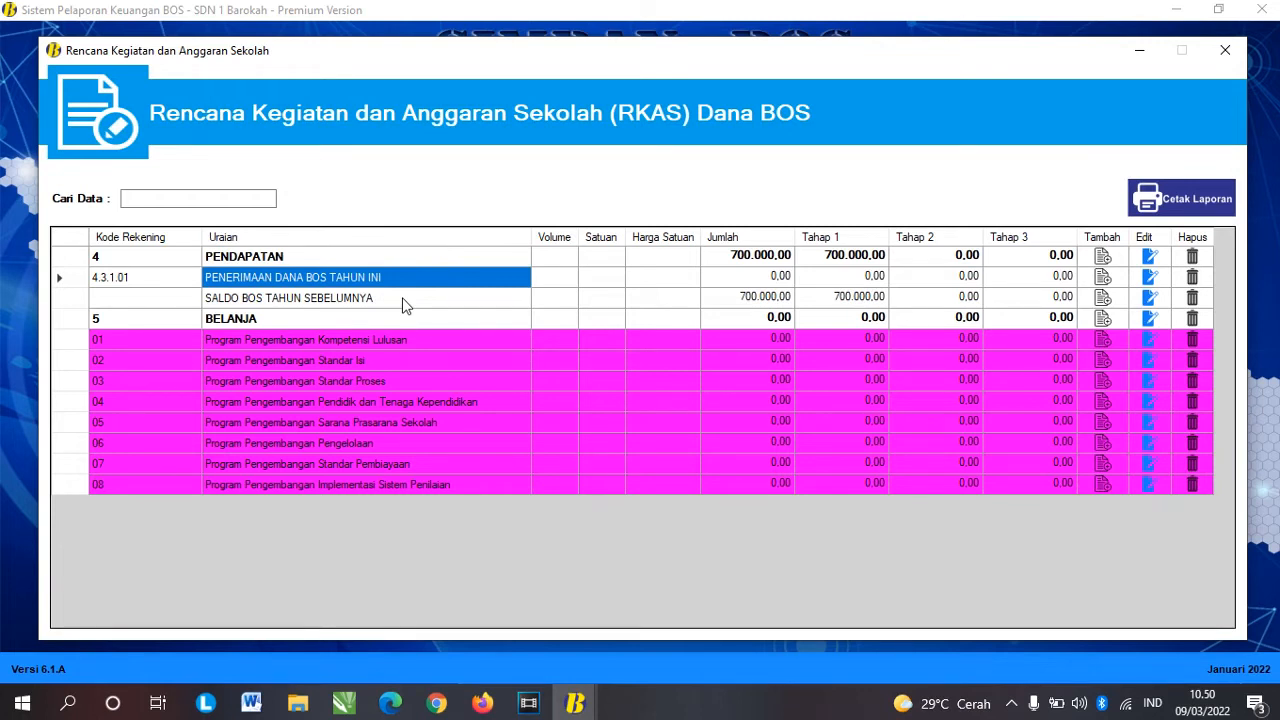
pyautogui.click(405, 299)
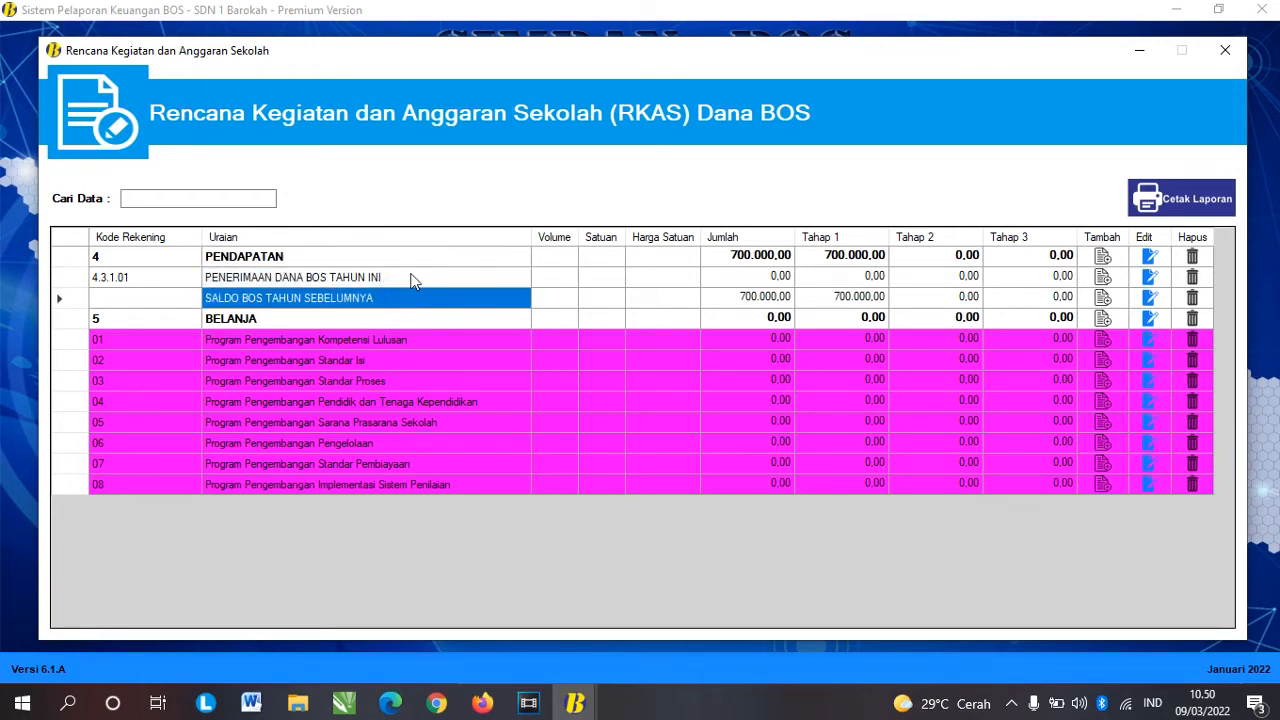
pyautogui.click(411, 278)
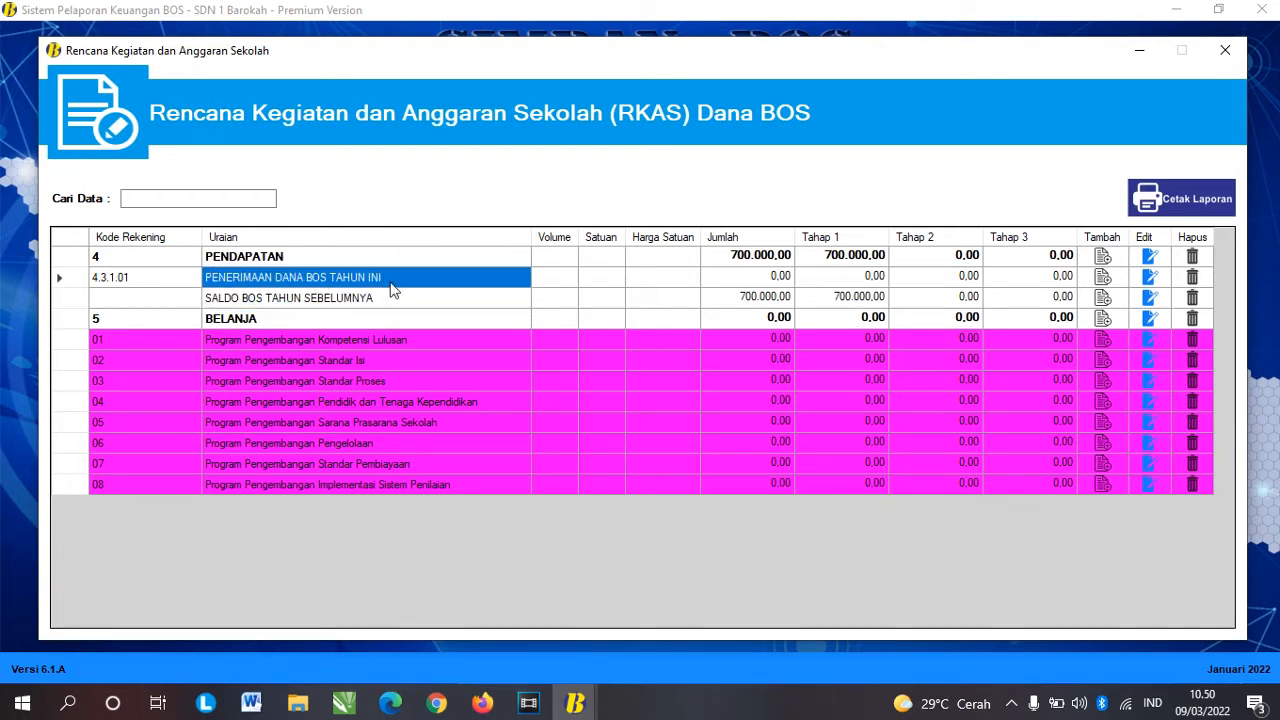
pyautogui.click(381, 298)
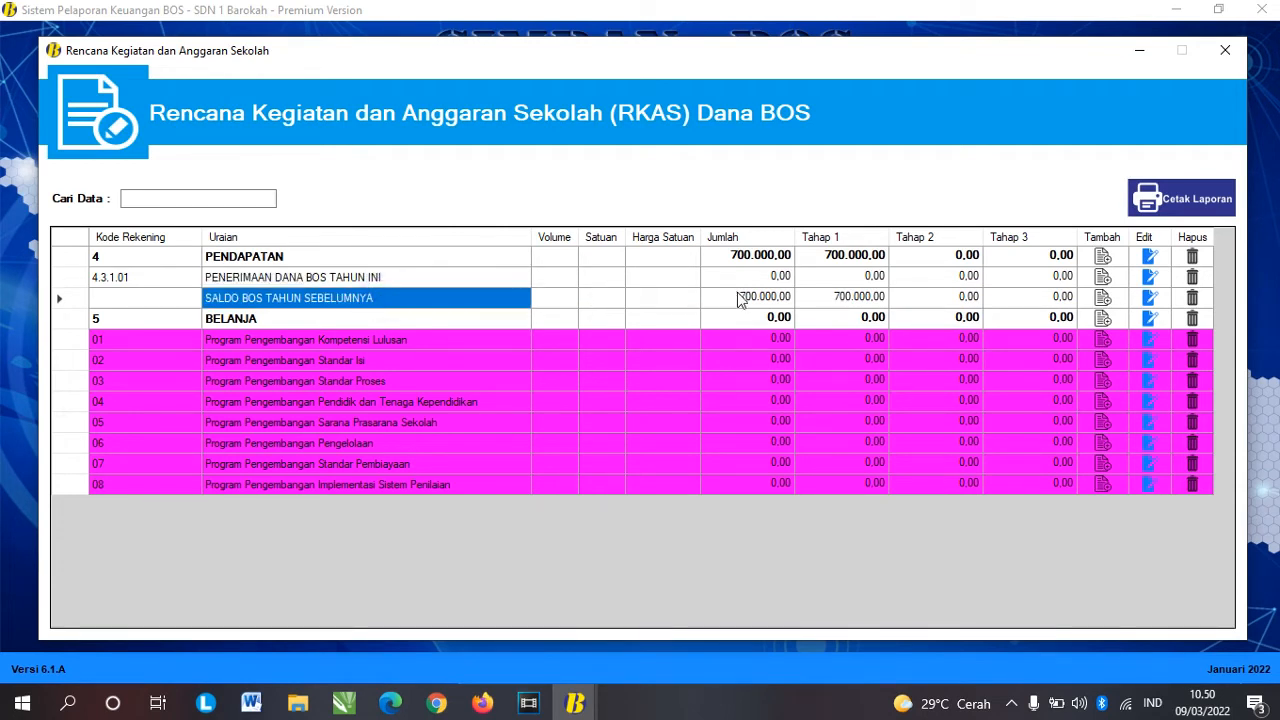
pyautogui.click(740, 300)
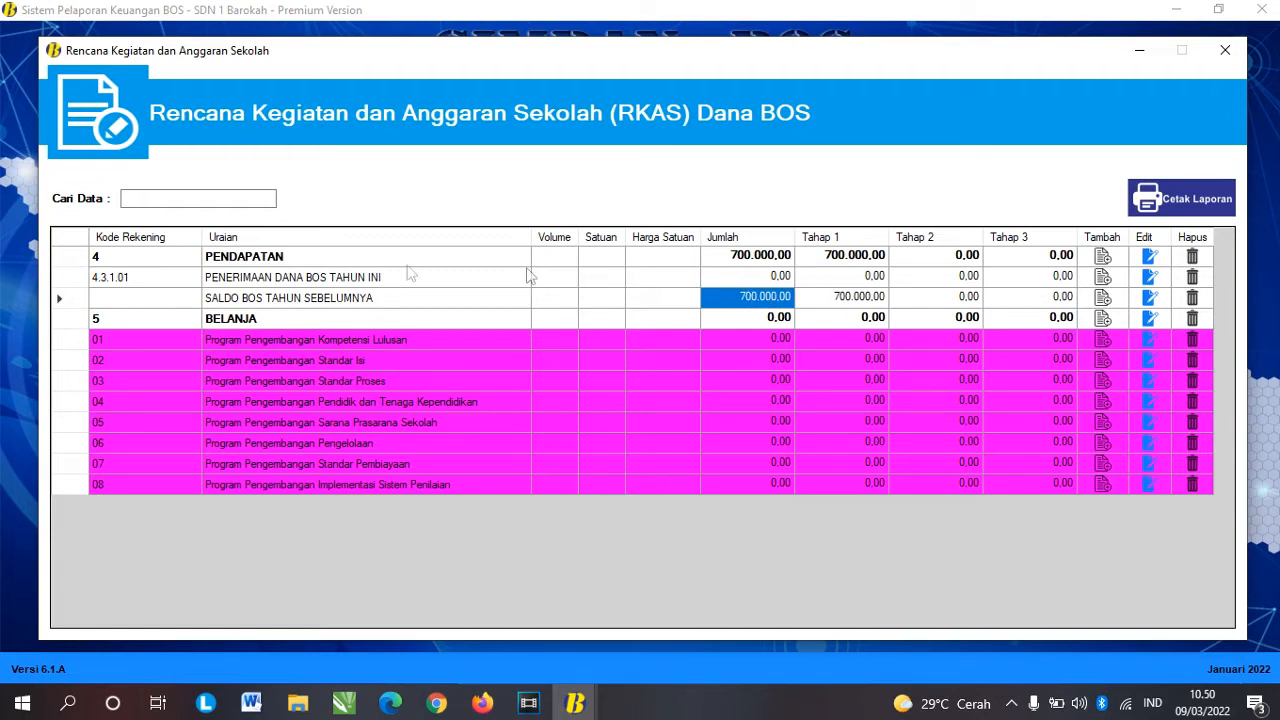
pyautogui.click(333, 281)
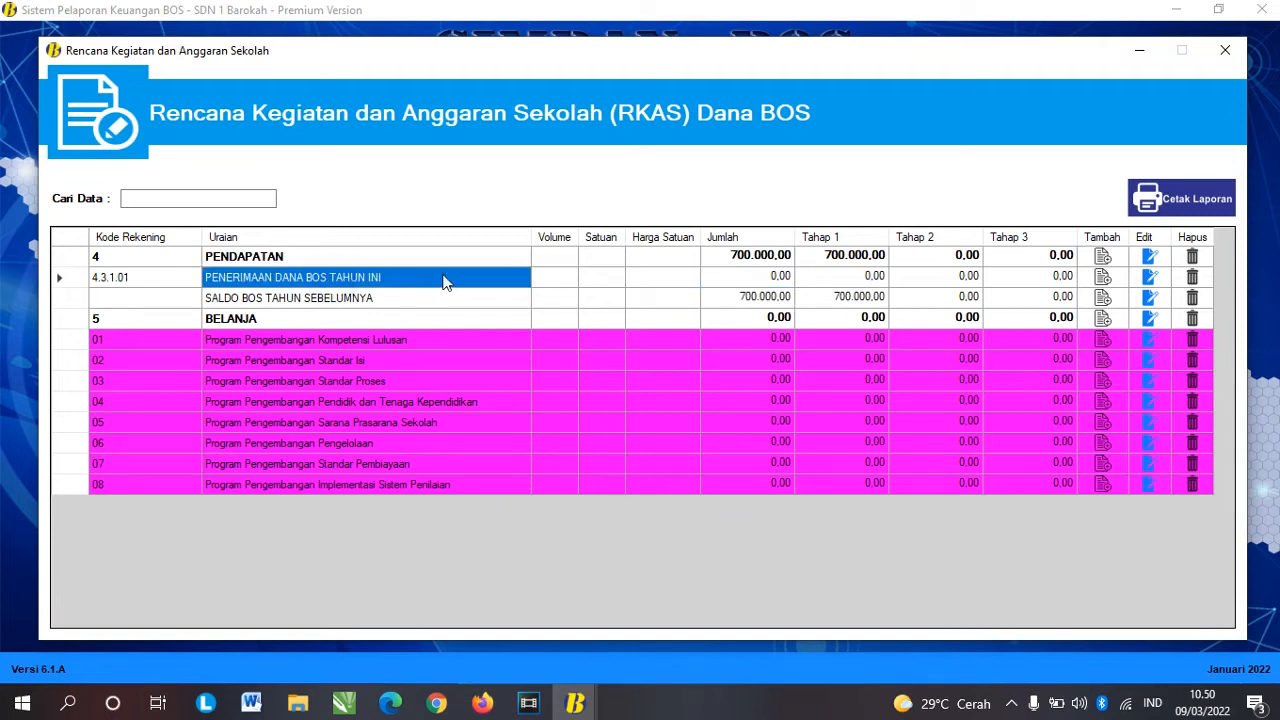
pyautogui.click(780, 280)
pyautogui.click(860, 278)
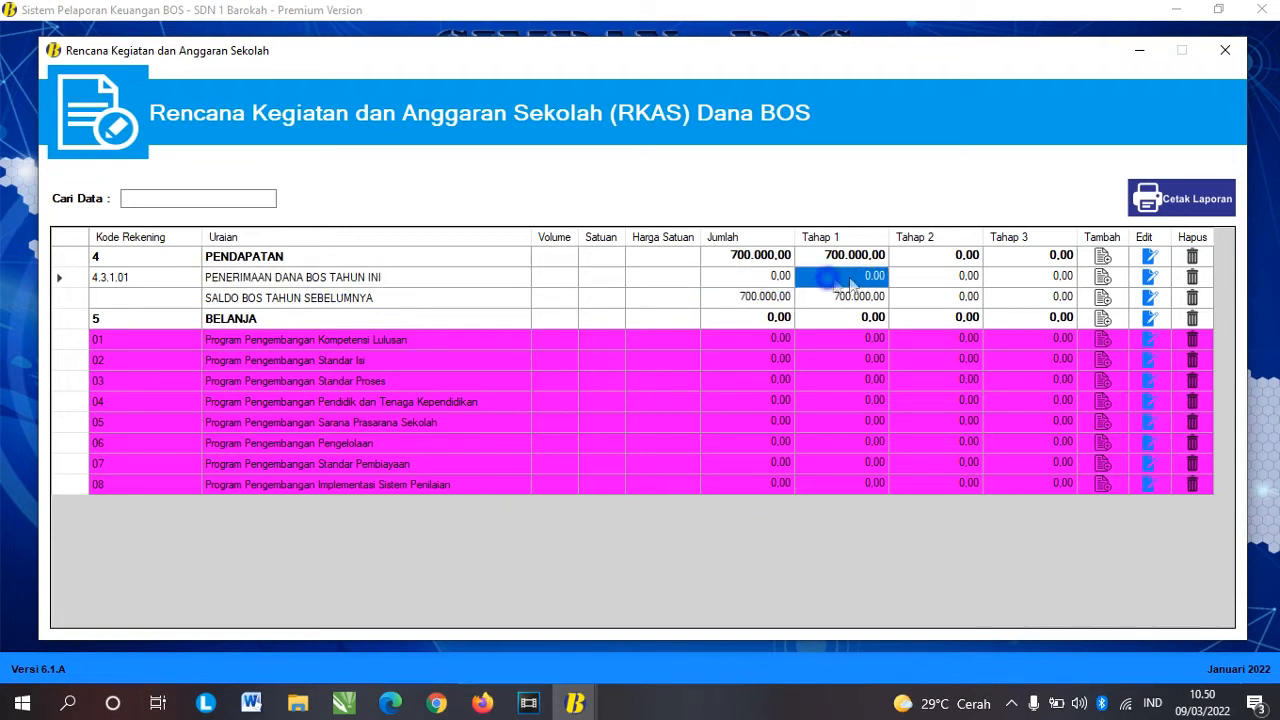
pyautogui.click(937, 278)
pyautogui.click(993, 279)
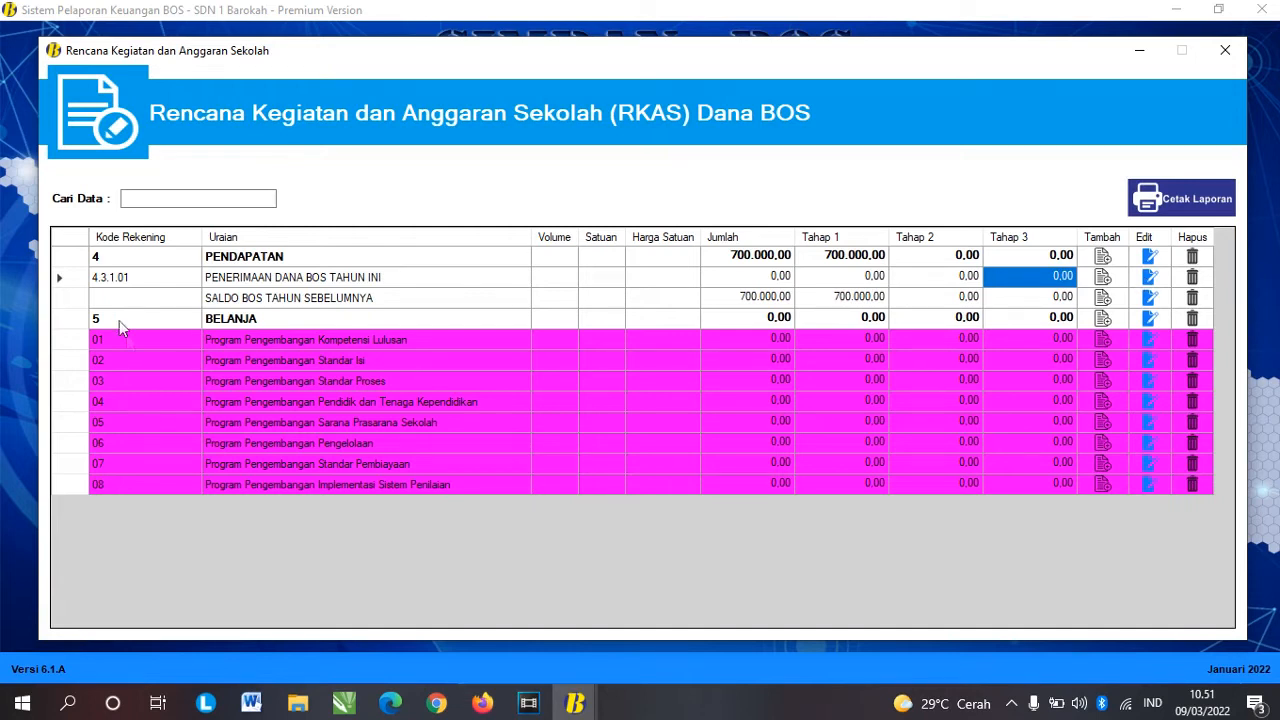
# Step: Select row 4.3.1.01 and open it in the RKAS Pendapatan edit dialog
pyautogui.click(185, 279)
pyautogui.click(78, 276)
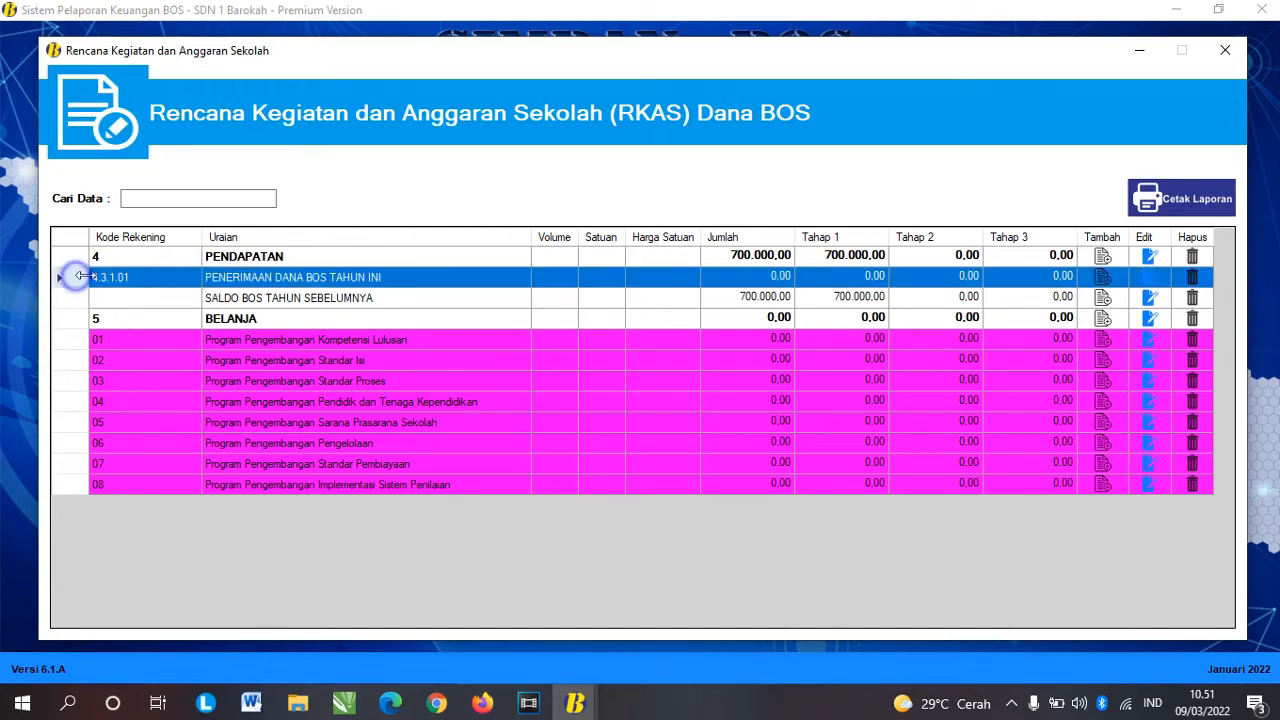
pyautogui.click(1150, 277)
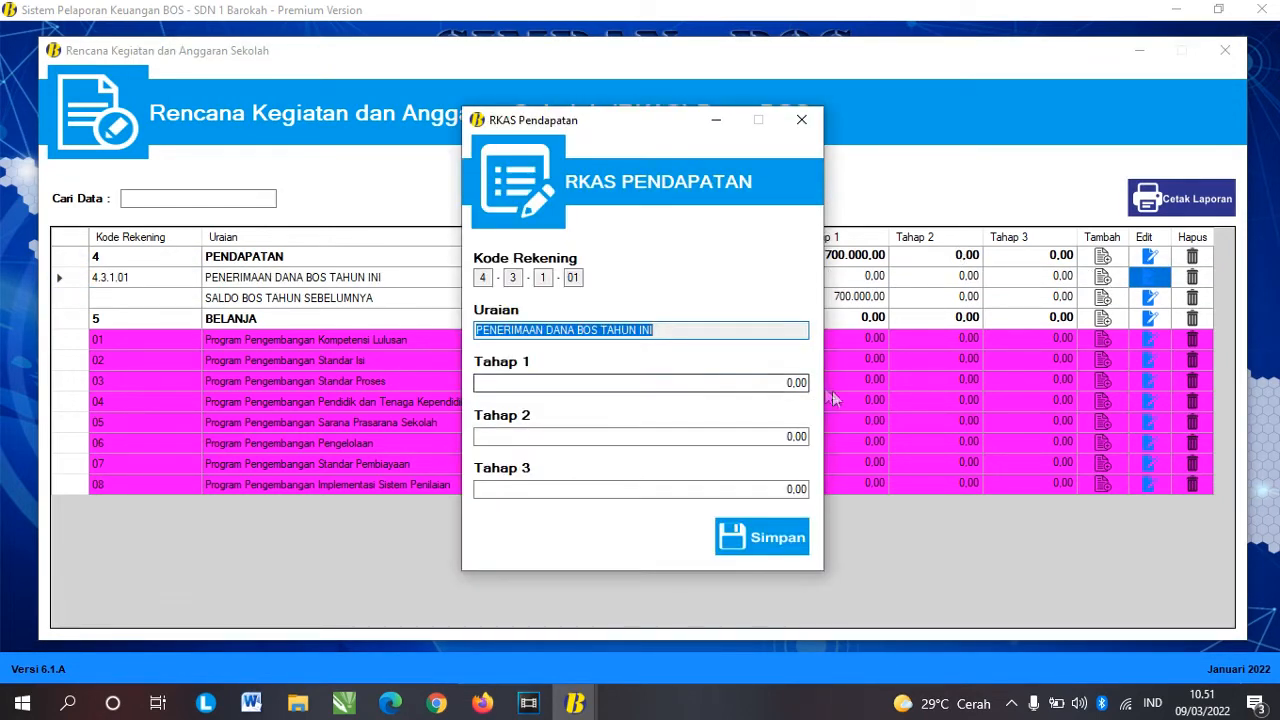
# Step: Enter 30.000.000, 40.000.000 and 30.000.000 as Tahap 1, 2 and 3, then save
pyautogui.click(786, 382)
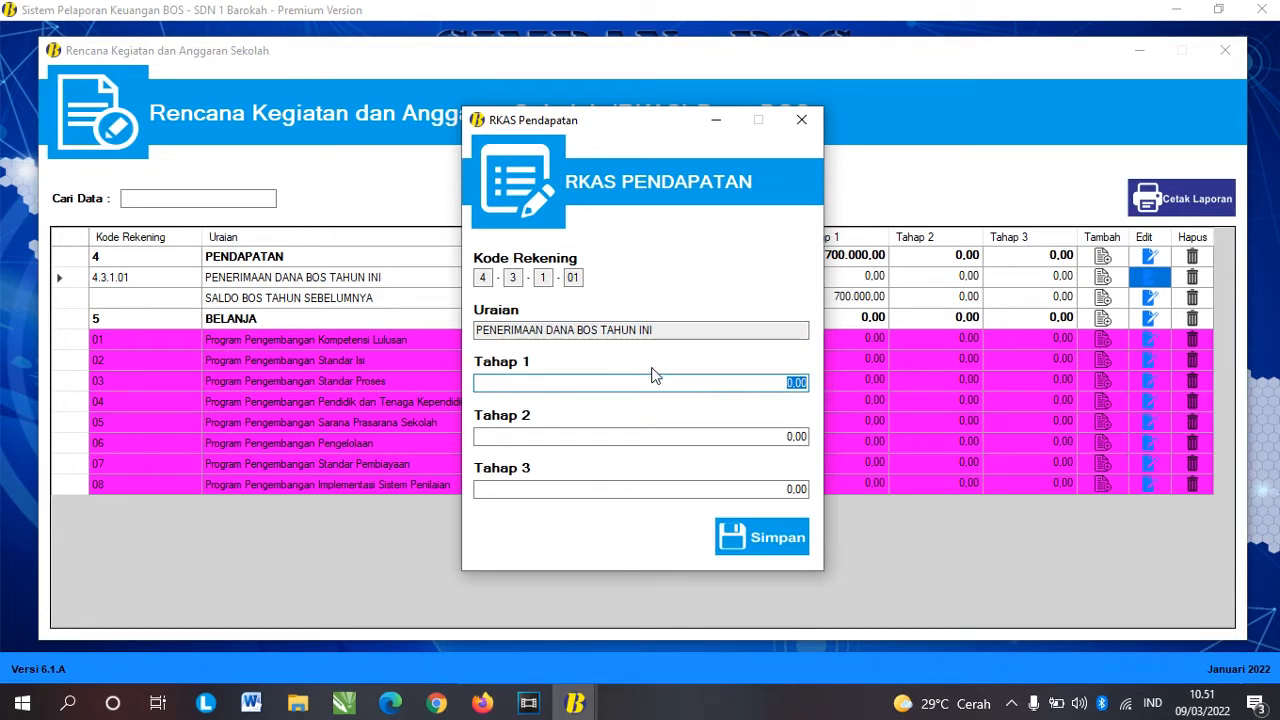
pyautogui.click(790, 437)
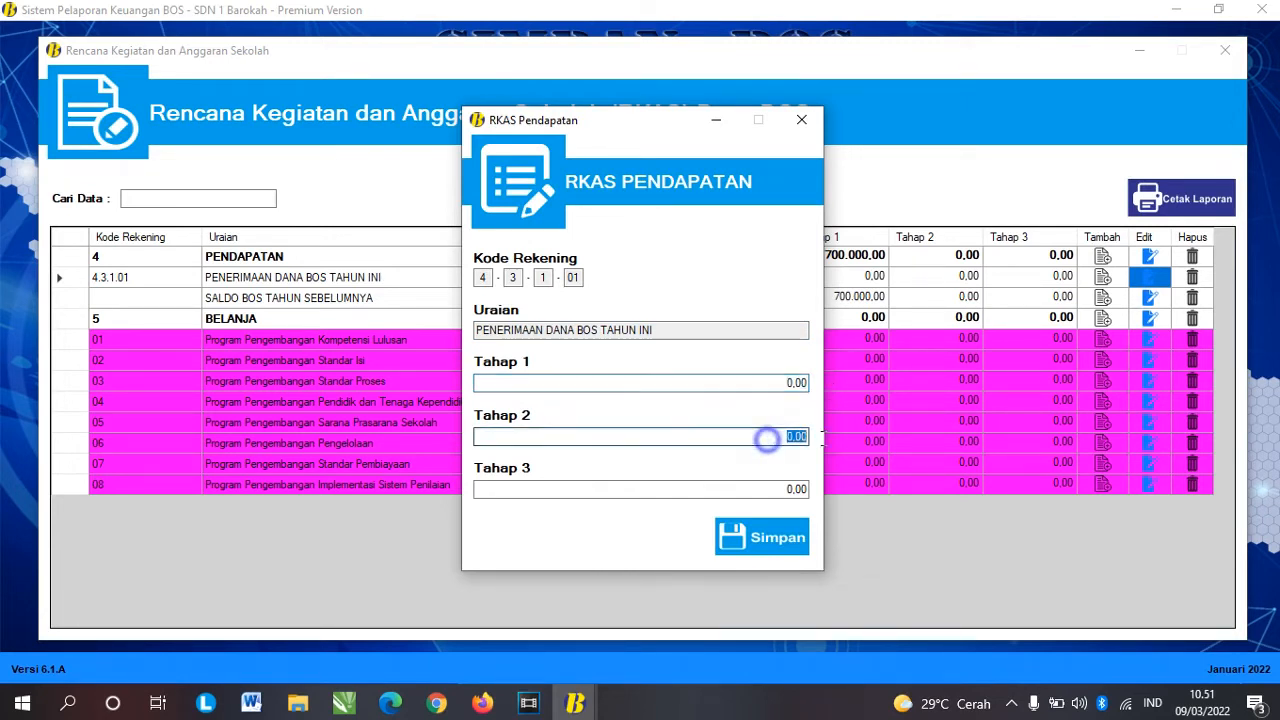
pyautogui.click(797, 489)
pyautogui.click(765, 380)
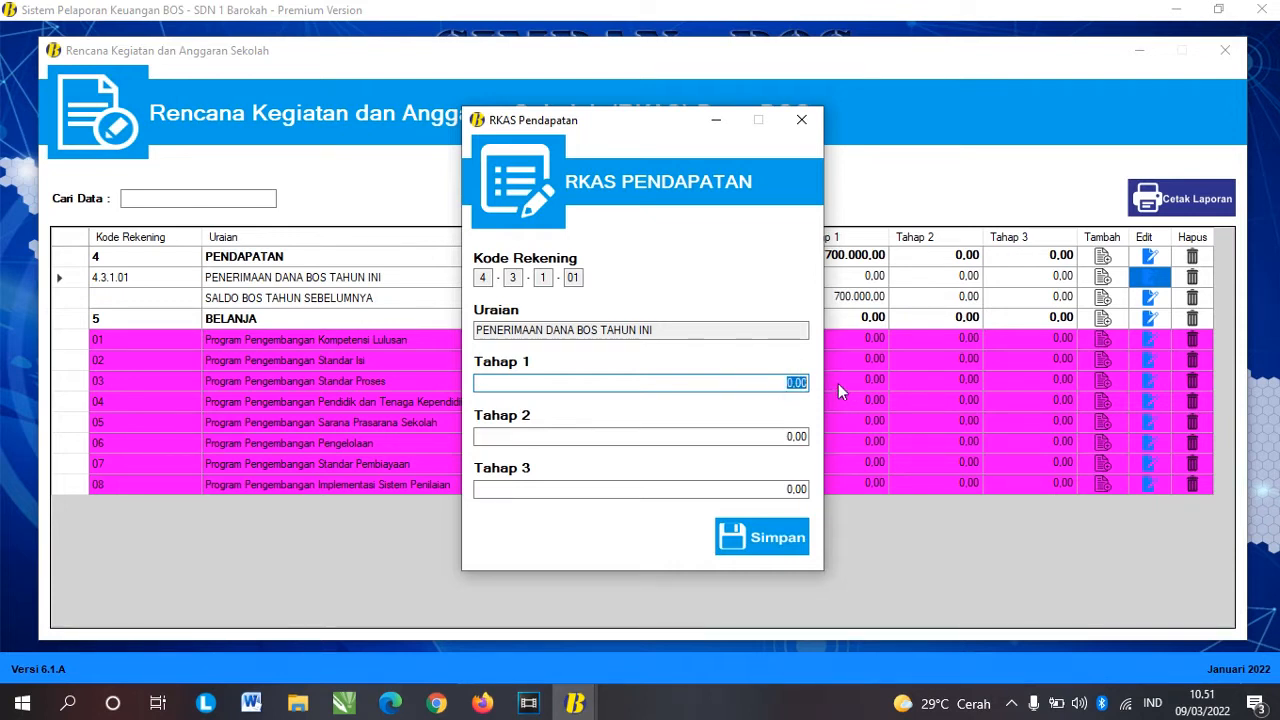
pyautogui.write('30.')
pyautogui.write('000.000')
pyautogui.press('Tab')
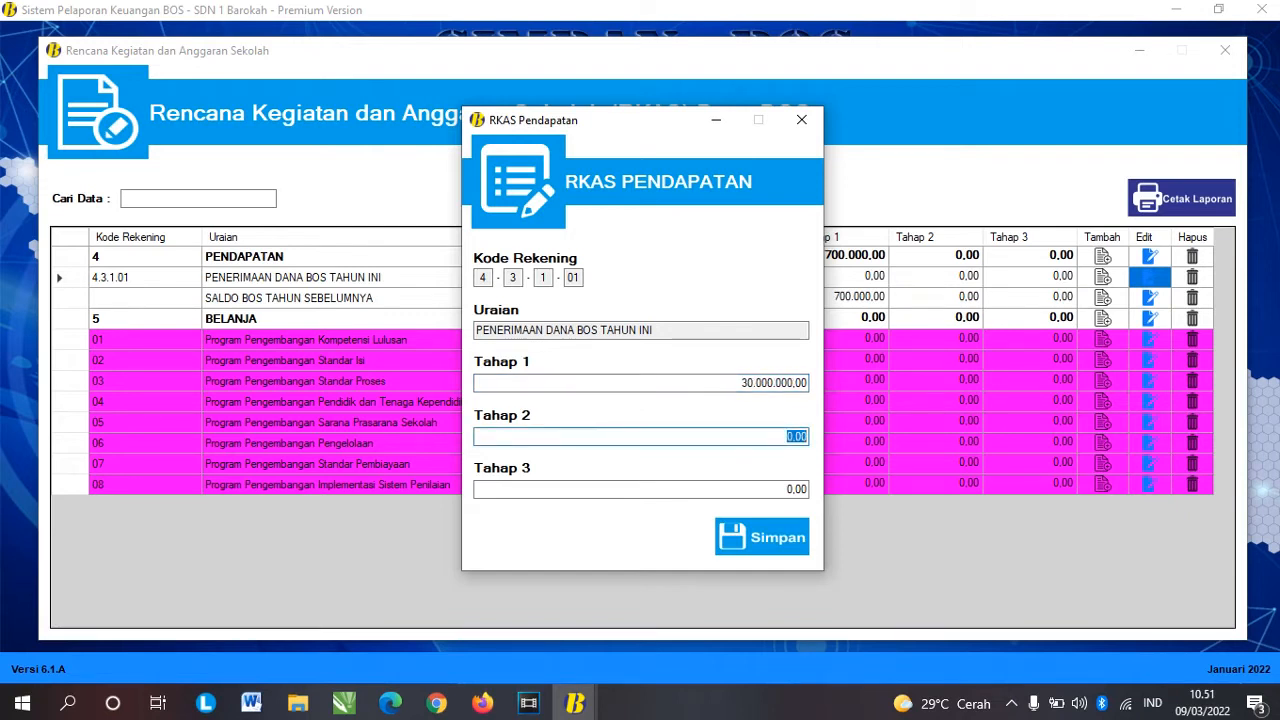
pyautogui.write('40.')
pyautogui.write('000.000')
pyautogui.press('Tab')
pyautogui.write('30.')
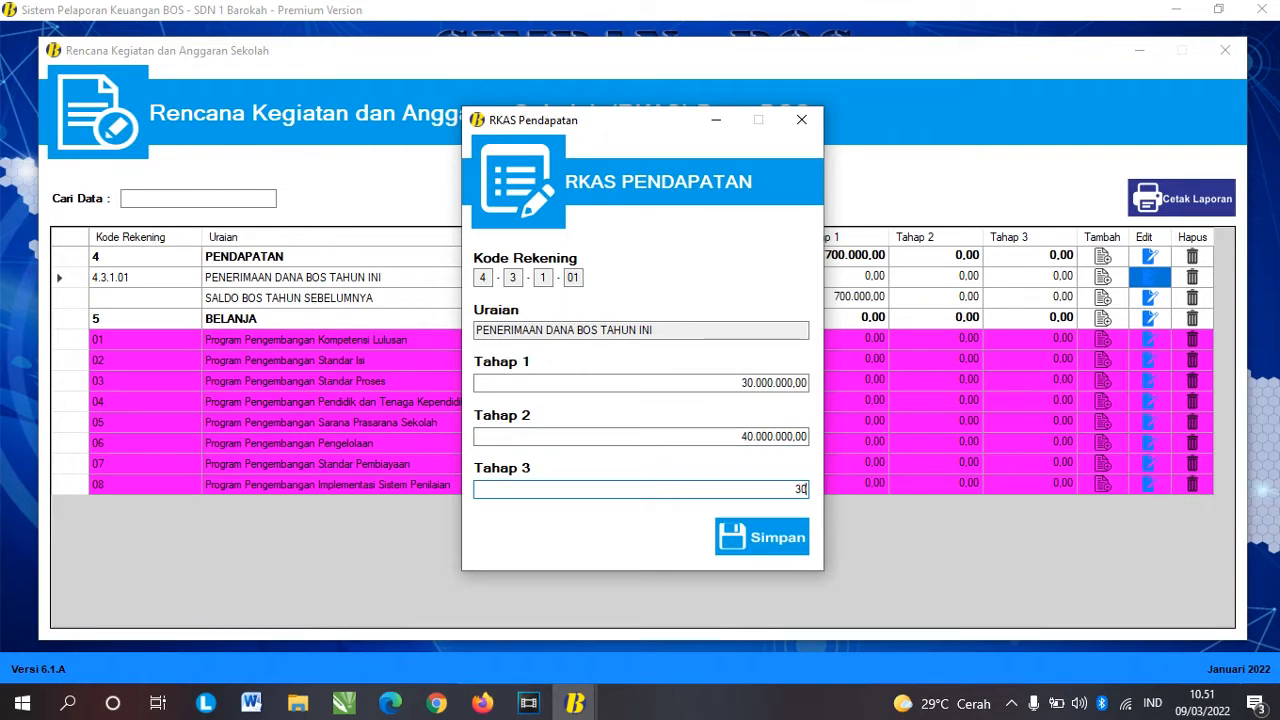
pyautogui.write('000.000')
pyautogui.press('Tab')
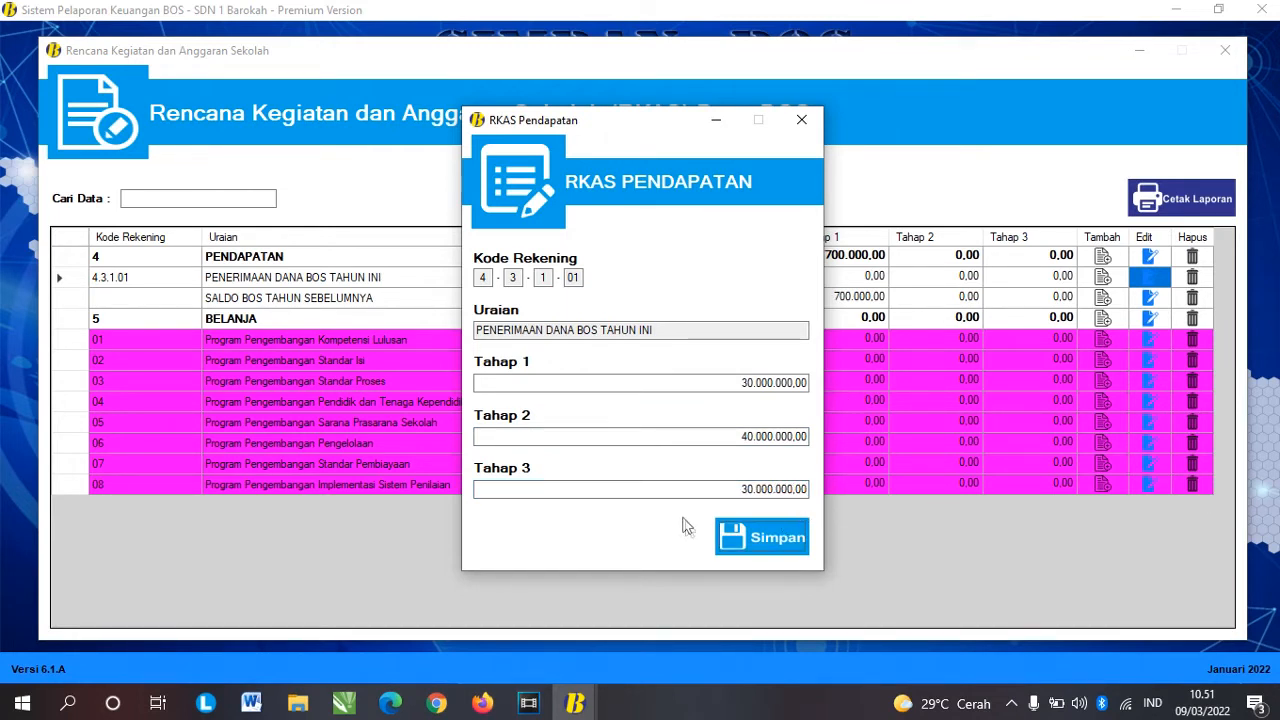
pyautogui.click(752, 537)
# Step: Dismiss 'Data Berhasil Diubah.' and verify the 30/40/30 million split and 100.700.000,00 income total
pyautogui.click(672, 410)
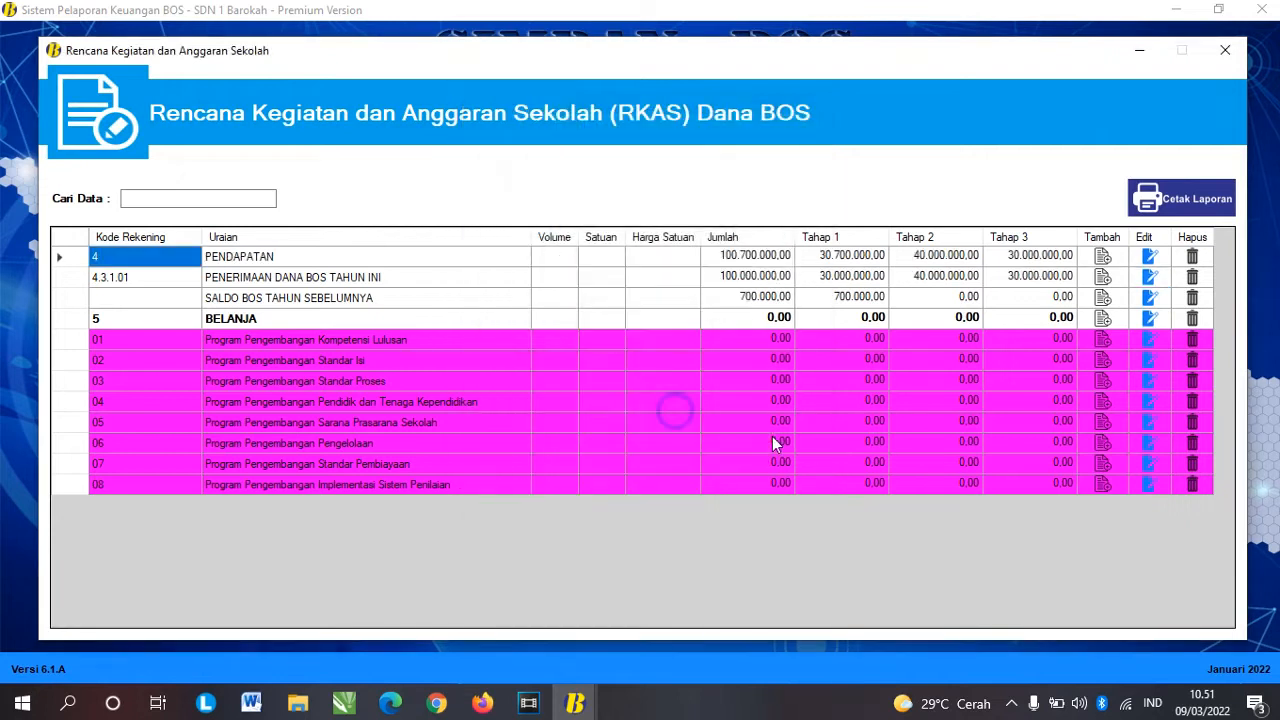
pyautogui.click(790, 281)
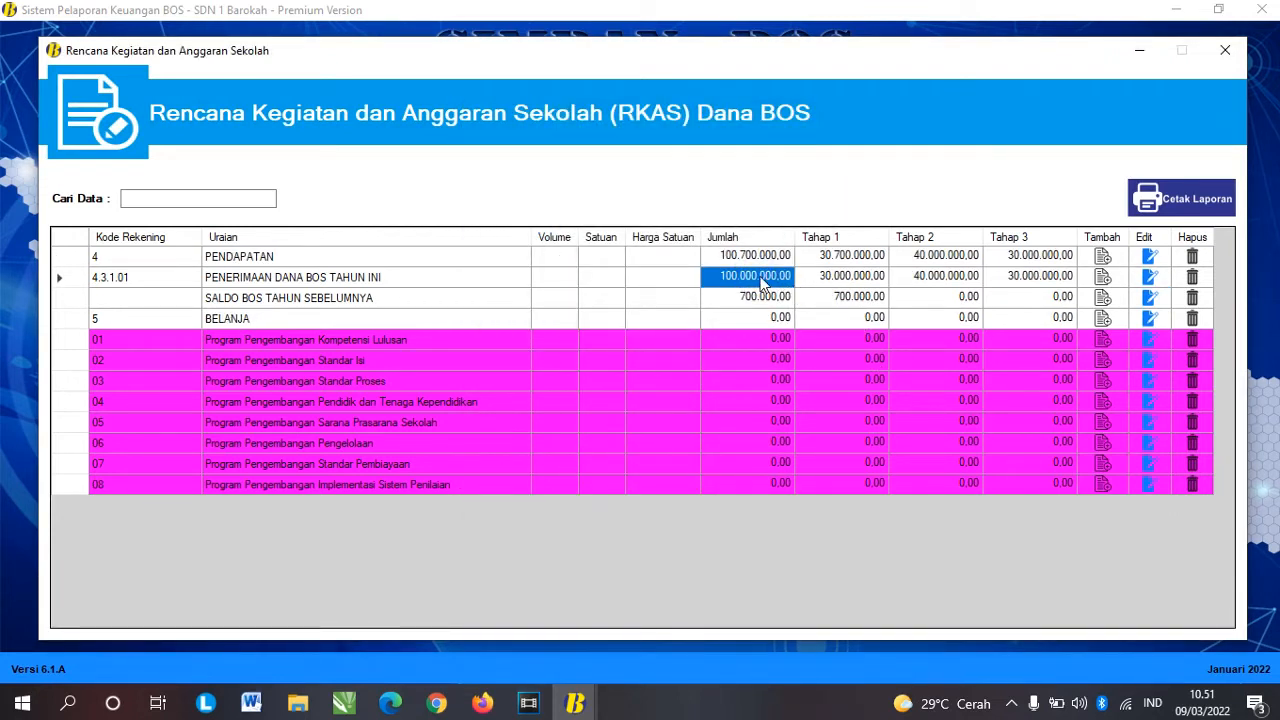
pyautogui.click(840, 280)
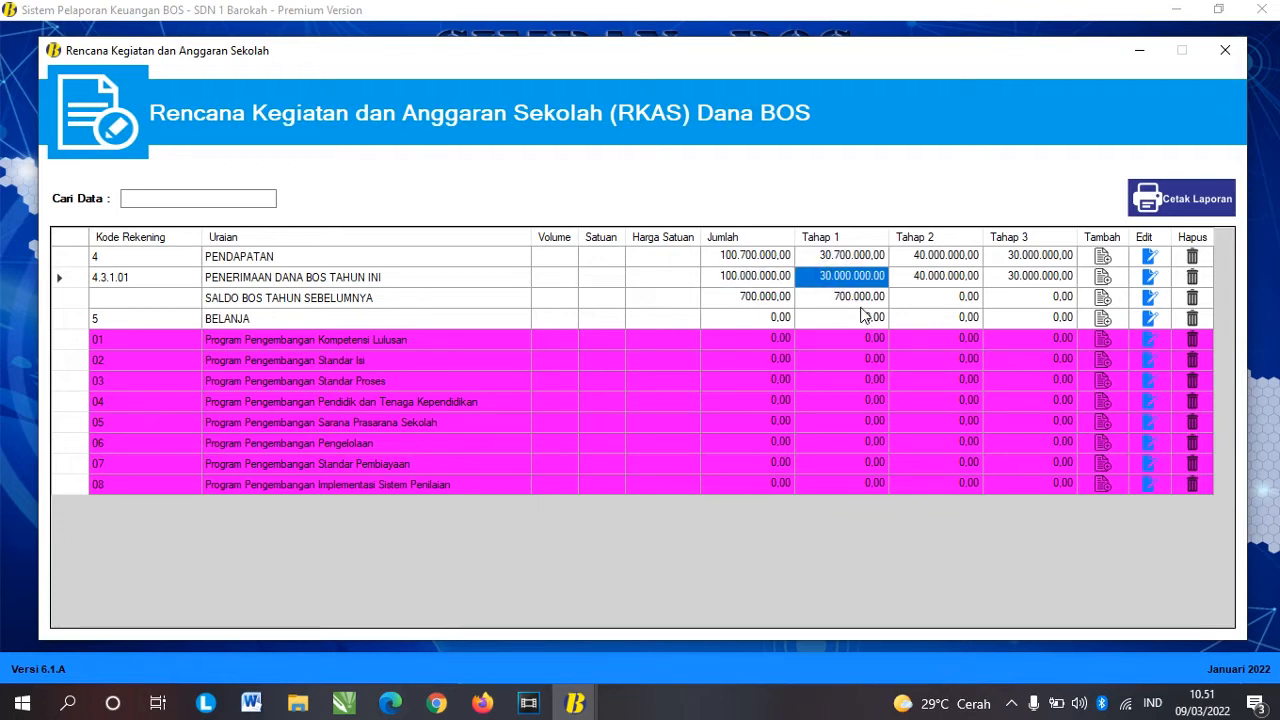
pyautogui.click(928, 281)
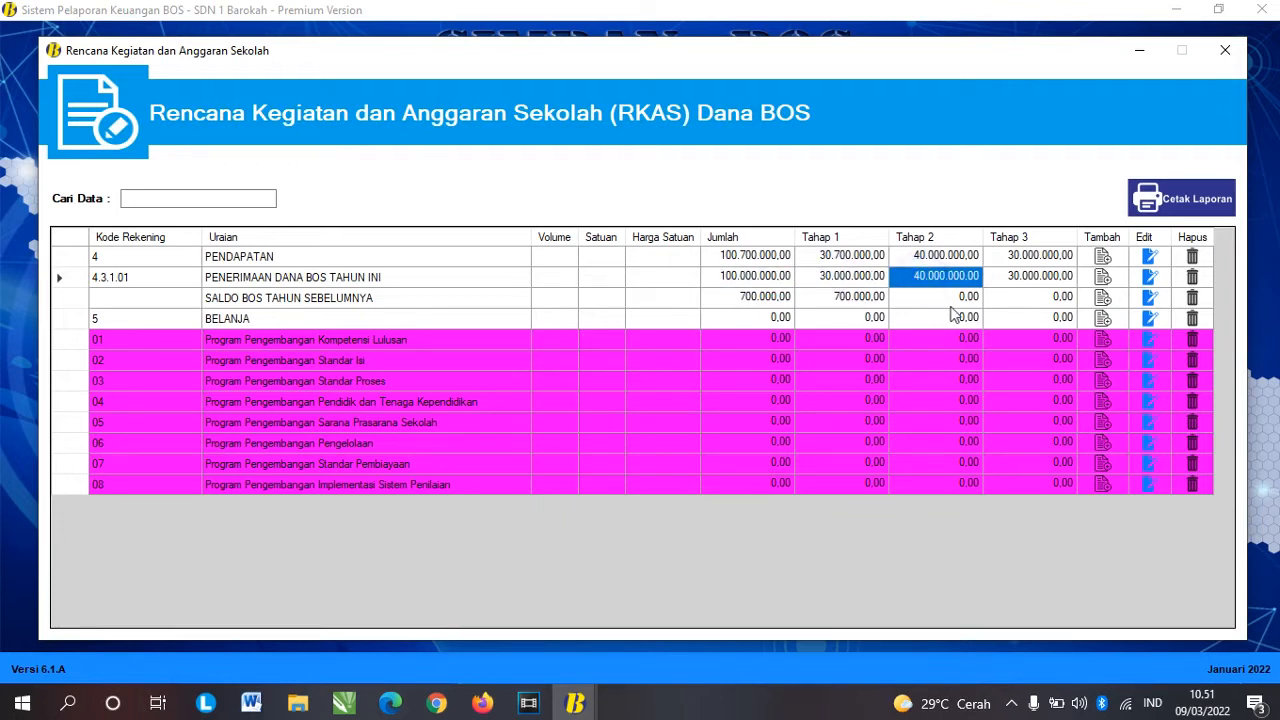
pyautogui.click(1008, 282)
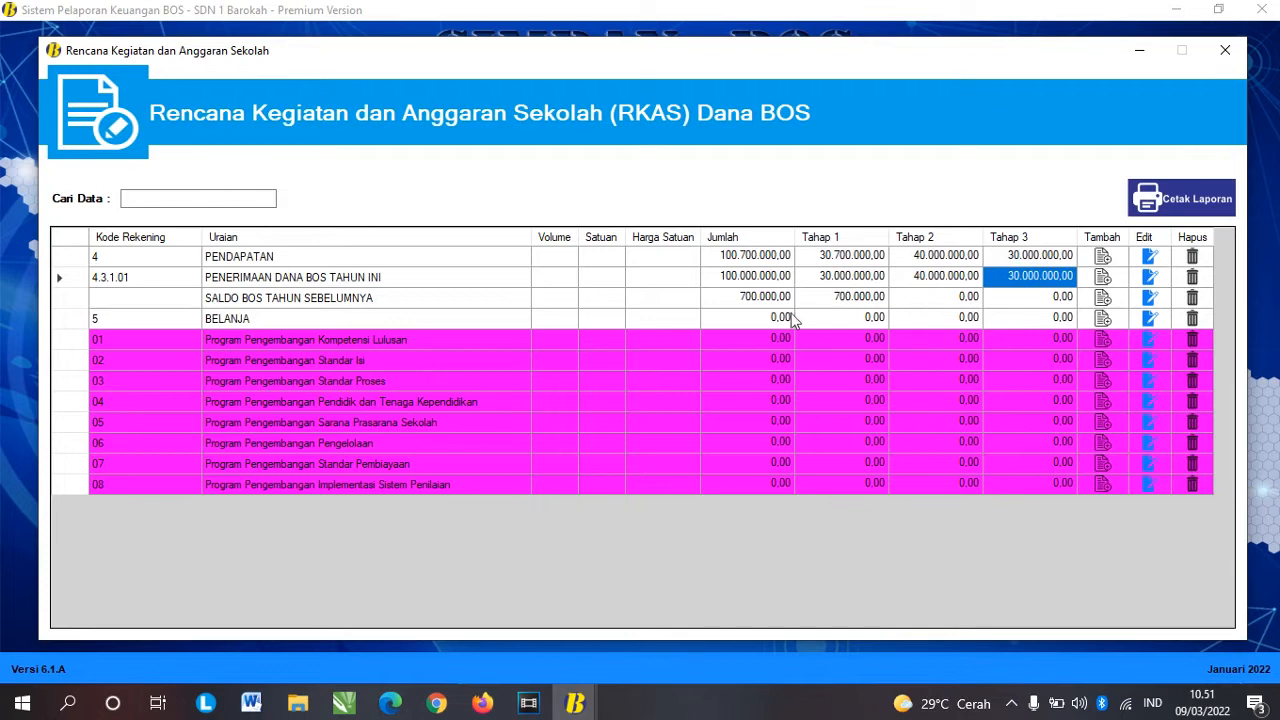
pyautogui.click(750, 254)
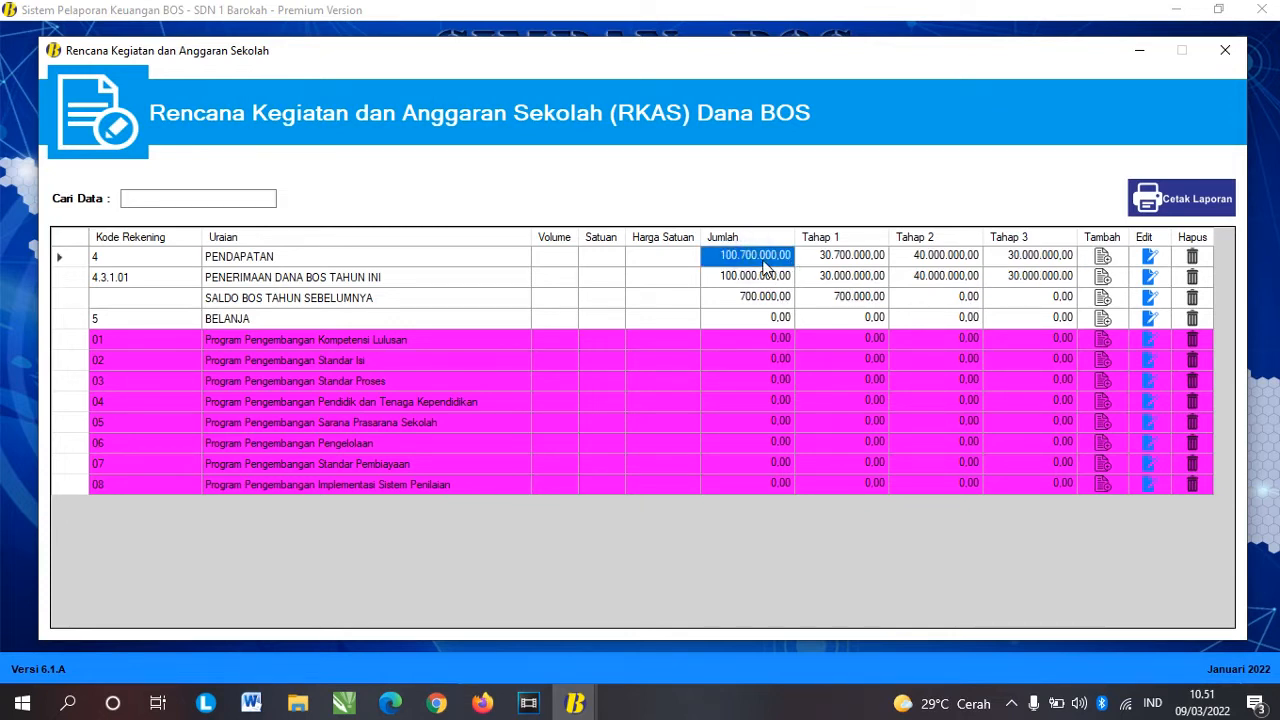
# Step: Review the 700.000,00 prior balance and the eight Belanja programs 01–08 still at 0,00
pyautogui.click(763, 298)
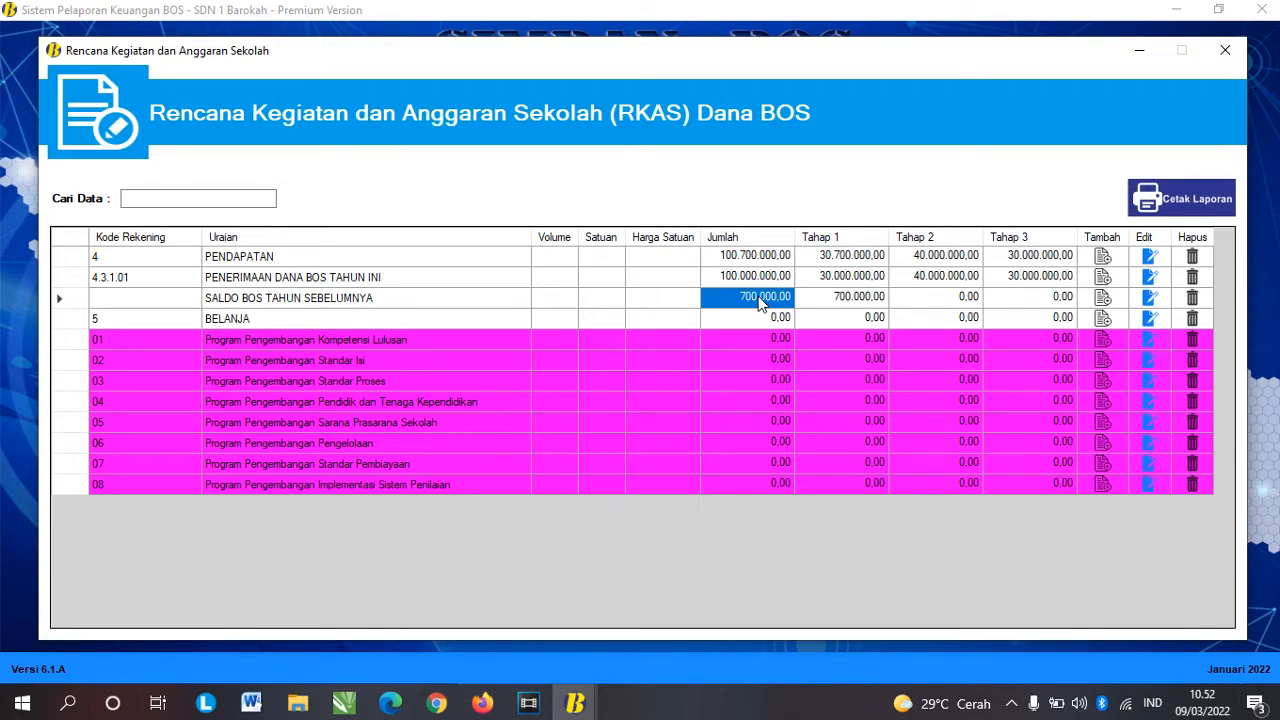
pyautogui.click(282, 260)
pyautogui.click(268, 316)
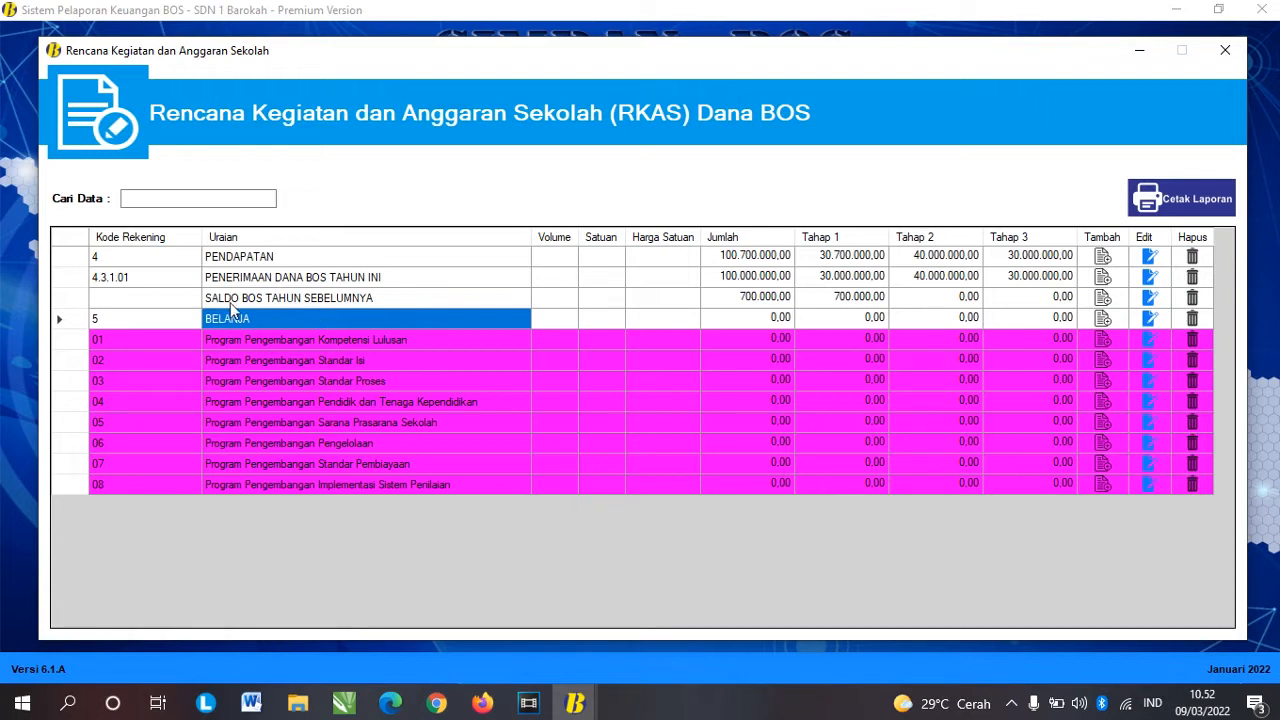
pyautogui.moveTo(72, 340); pyautogui.dragTo(71, 484)
pyautogui.click(310, 360)
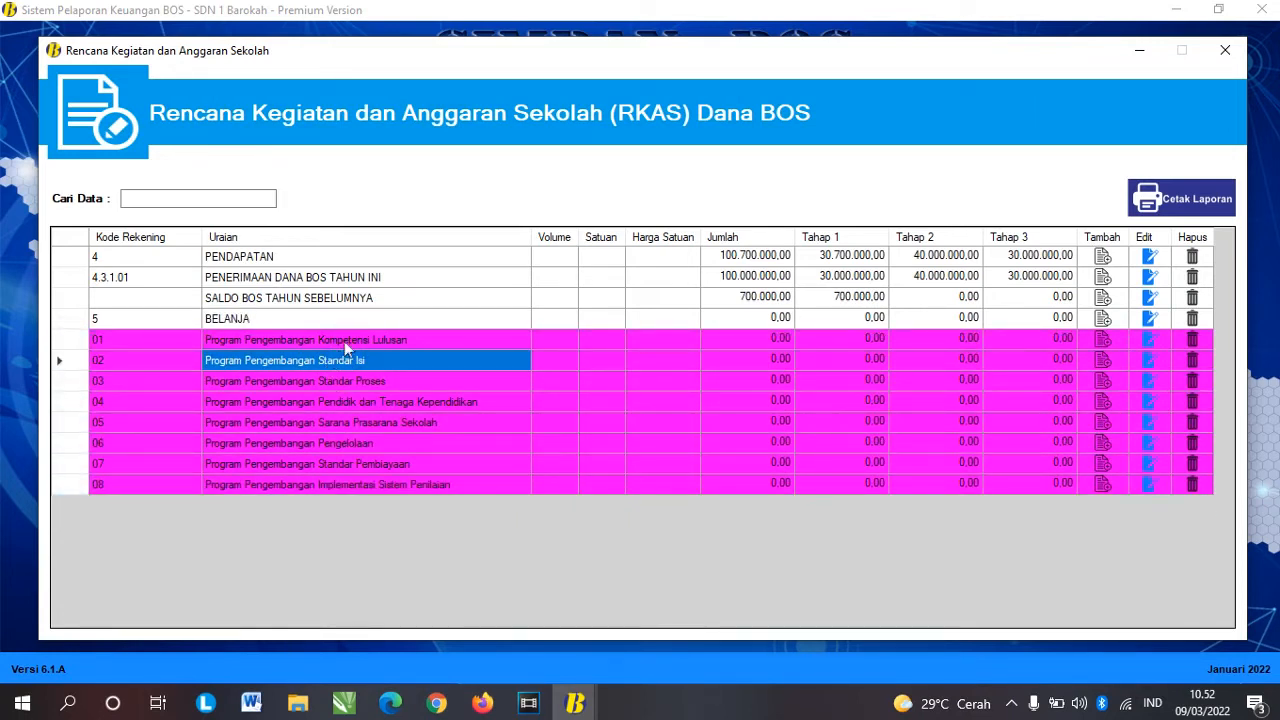
pyautogui.click(345, 340)
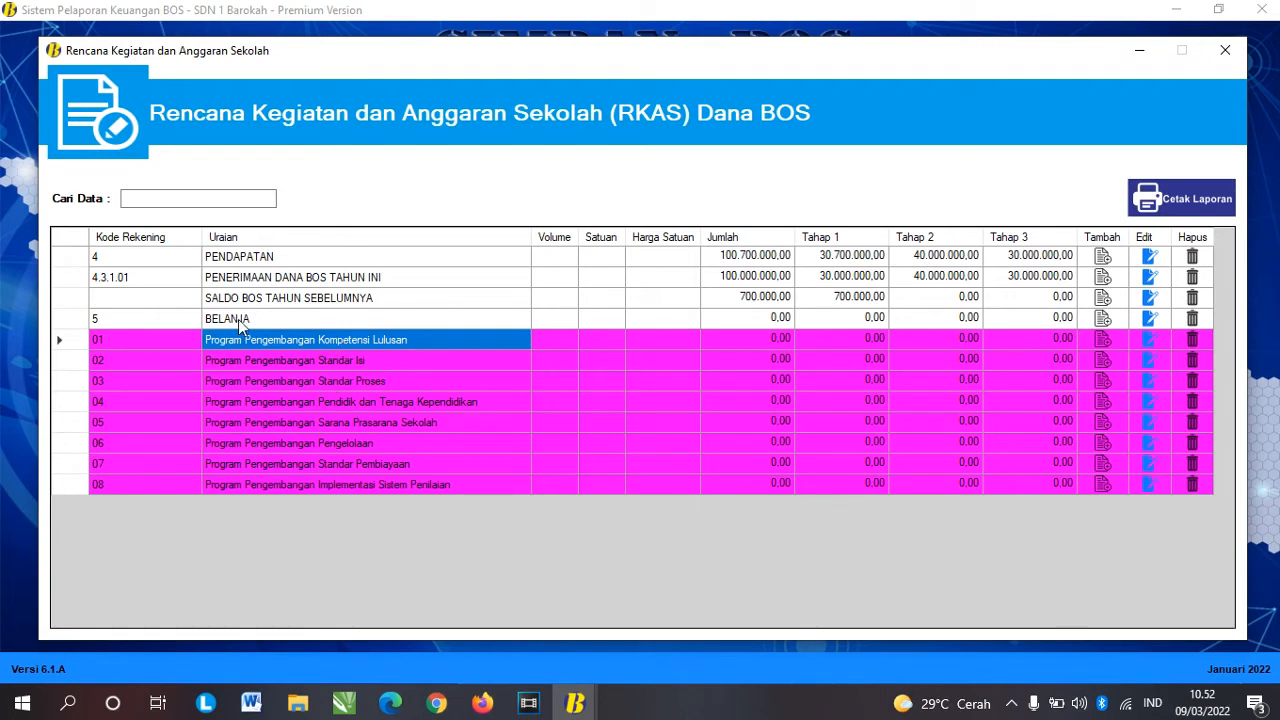
pyautogui.click(278, 325)
pyautogui.click(282, 345)
pyautogui.click(445, 485)
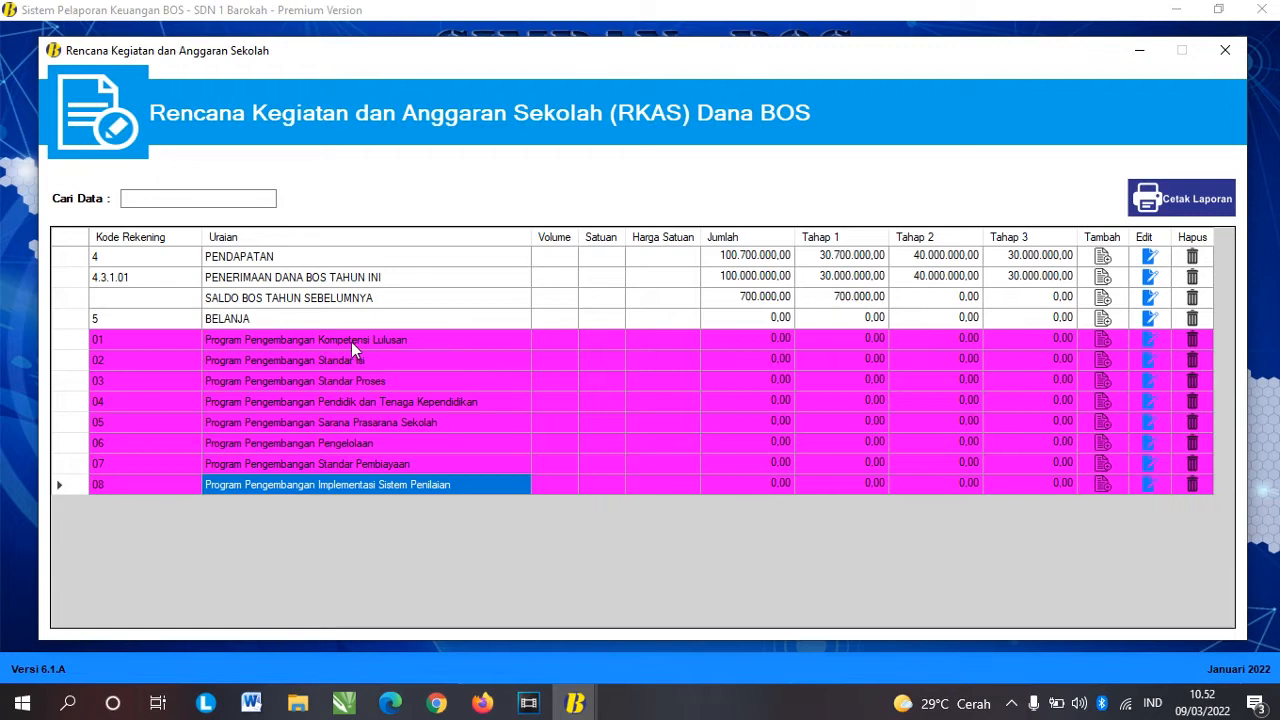
pyautogui.keyDown('ctrl'); pyautogui.click(410, 342); pyautogui.keyUp('ctrl')
pyautogui.click(412, 343)
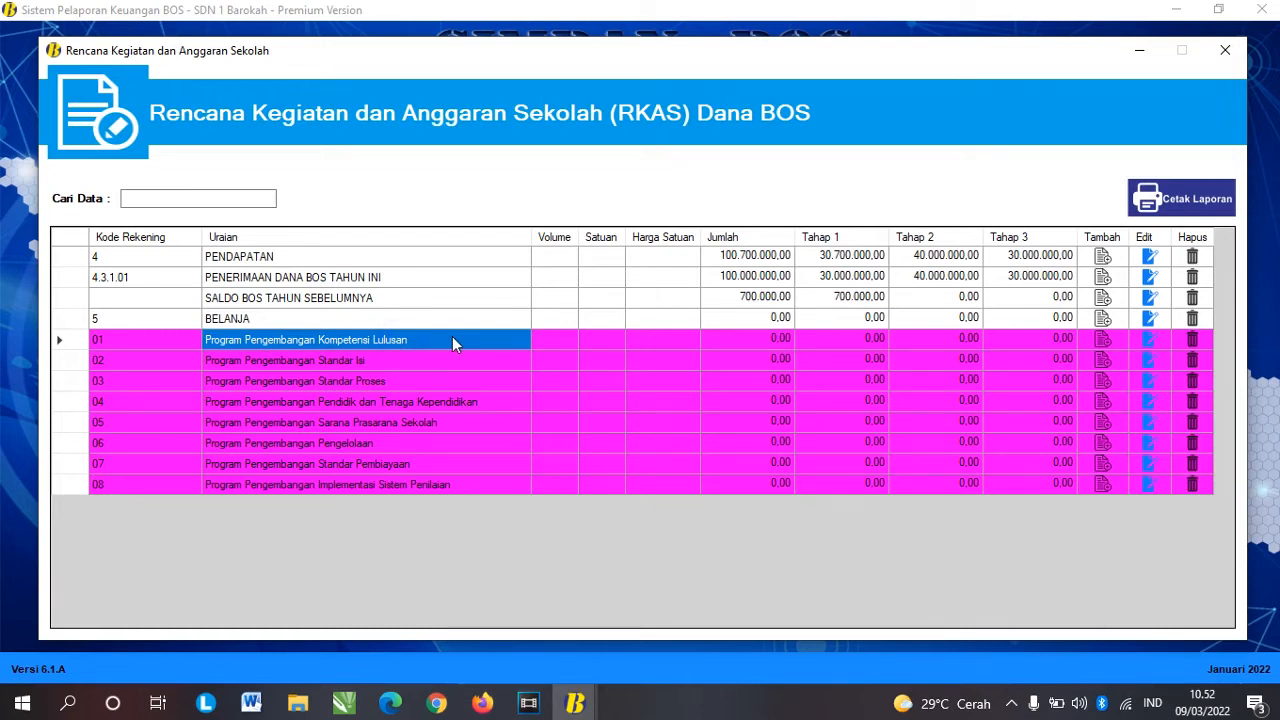
pyautogui.click(69, 340)
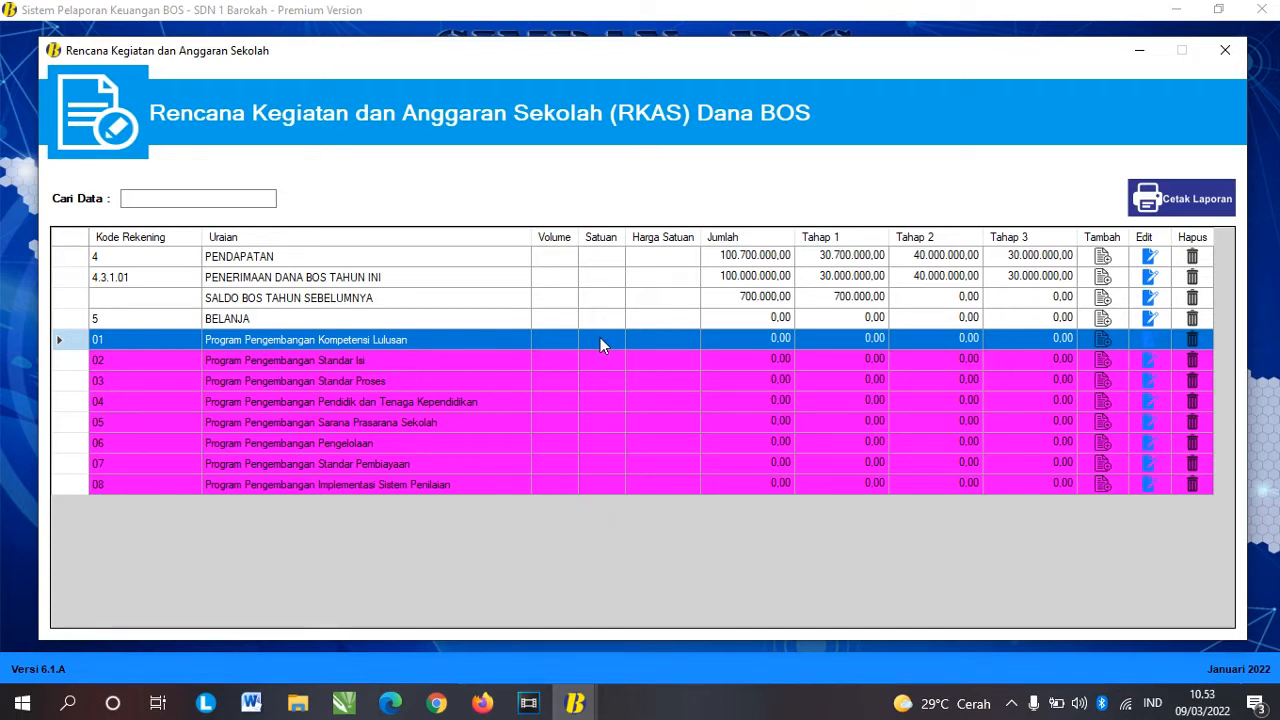
pyautogui.click(517, 365)
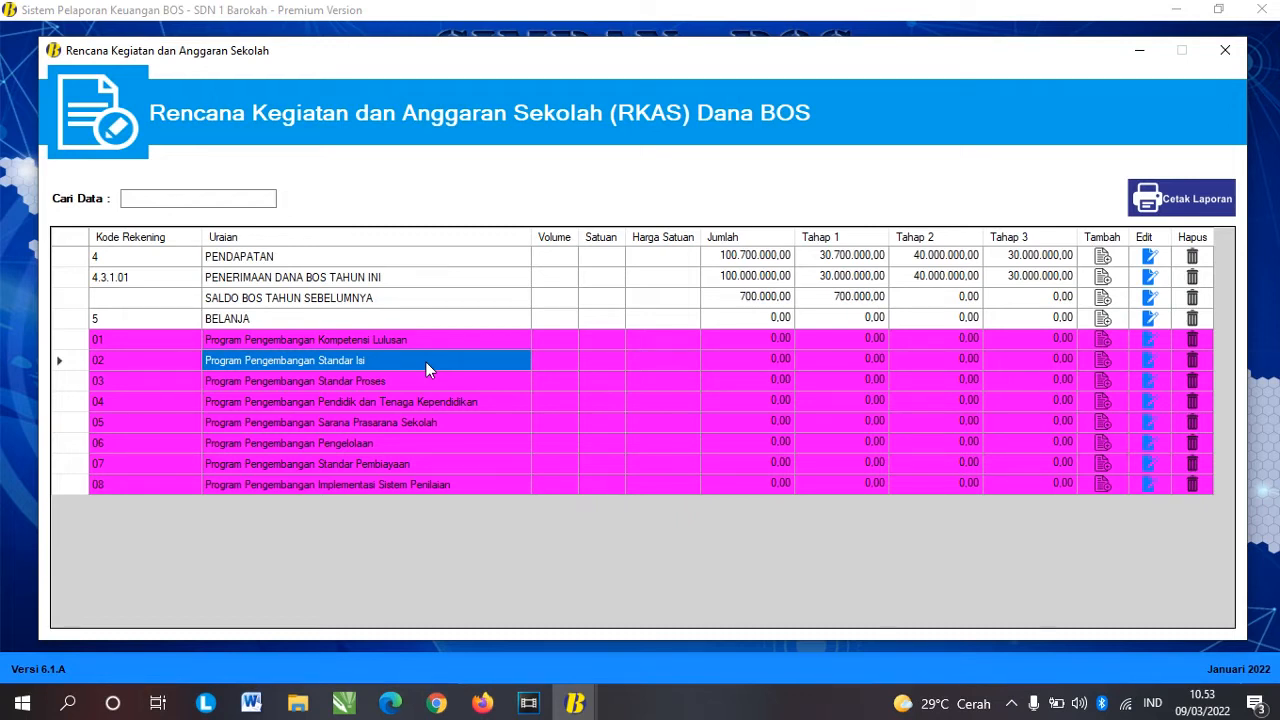
pyautogui.click(375, 380)
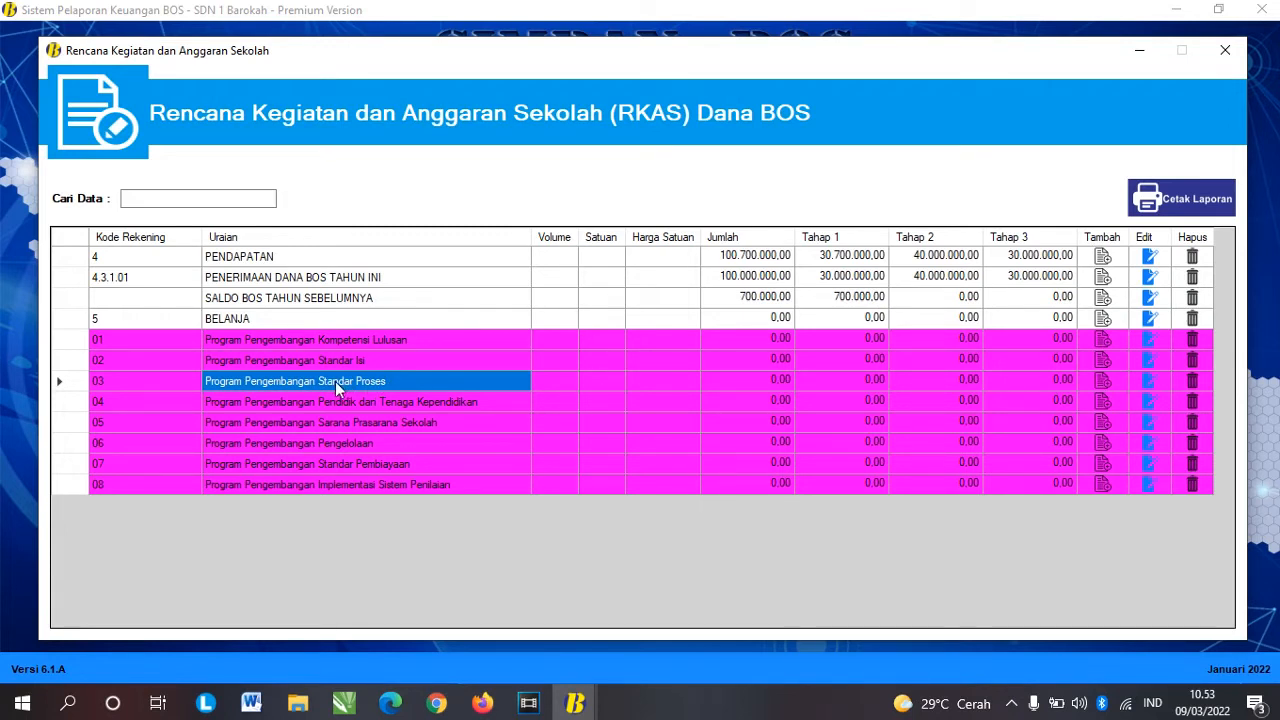
pyautogui.click(373, 362)
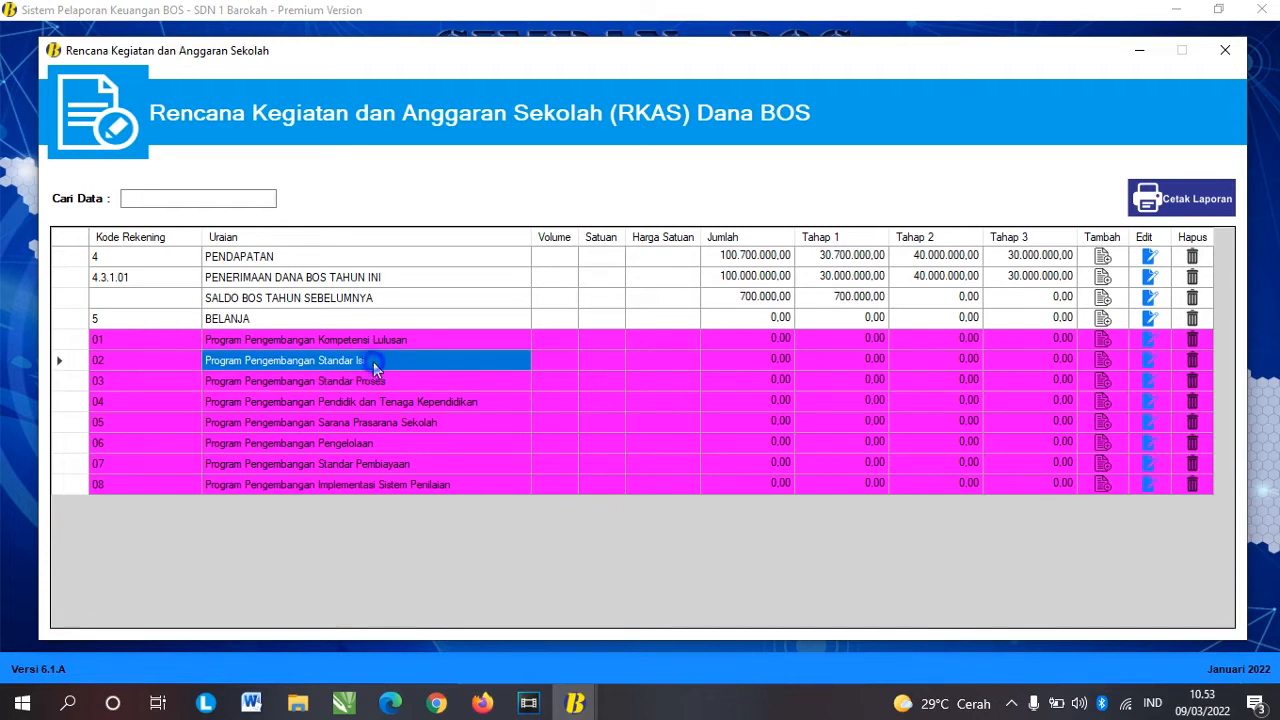
pyautogui.click(378, 380)
pyautogui.click(374, 364)
pyautogui.click(380, 384)
pyautogui.click(374, 364)
pyautogui.click(372, 380)
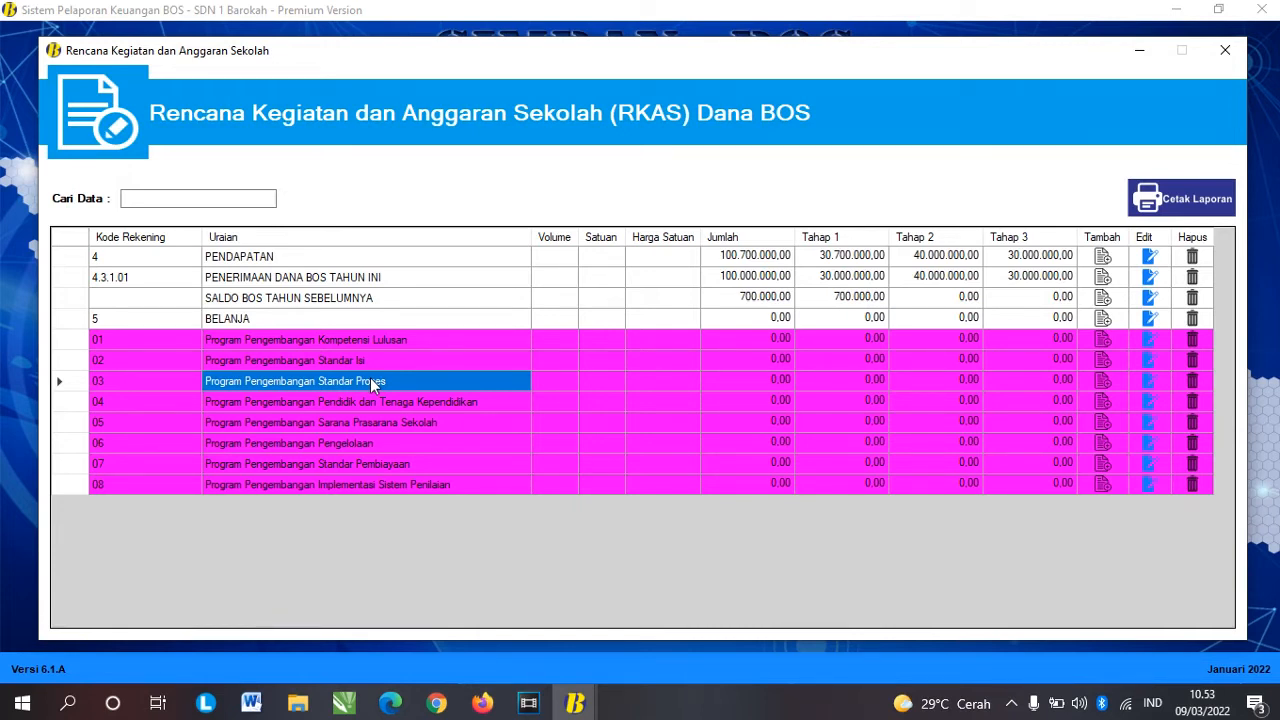
pyautogui.click(298, 703)
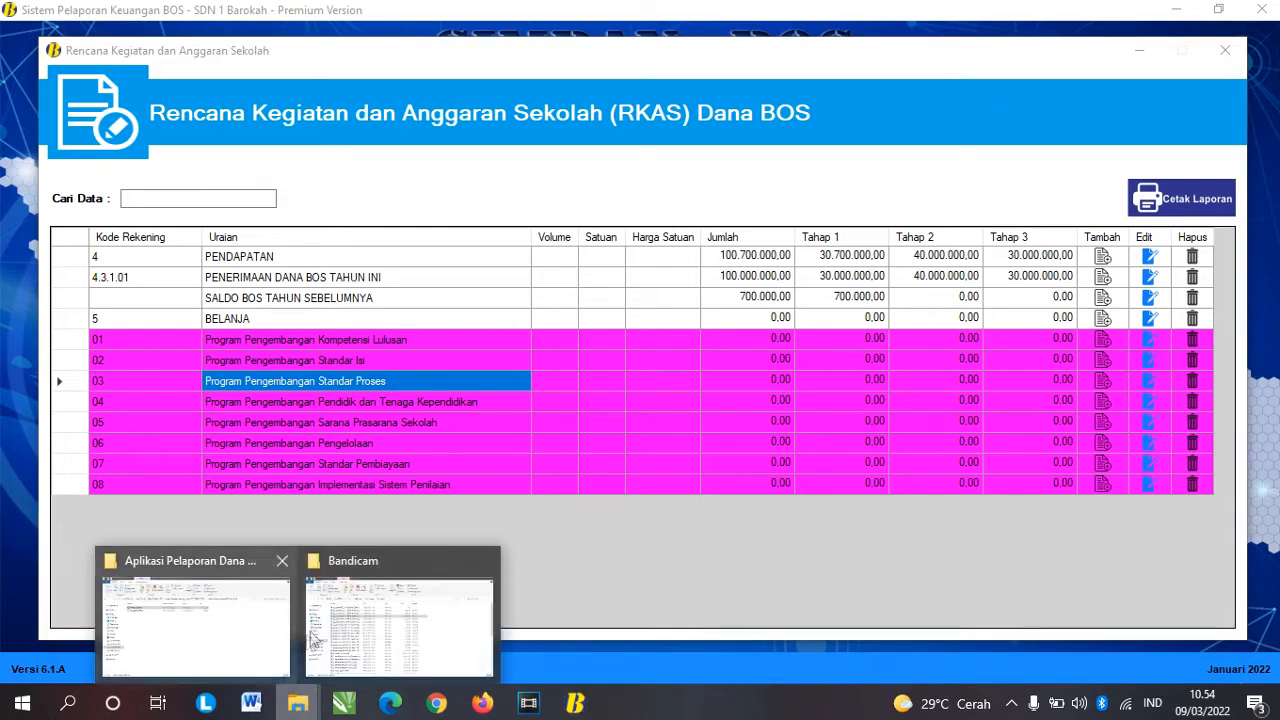
pyautogui.click(198, 610)
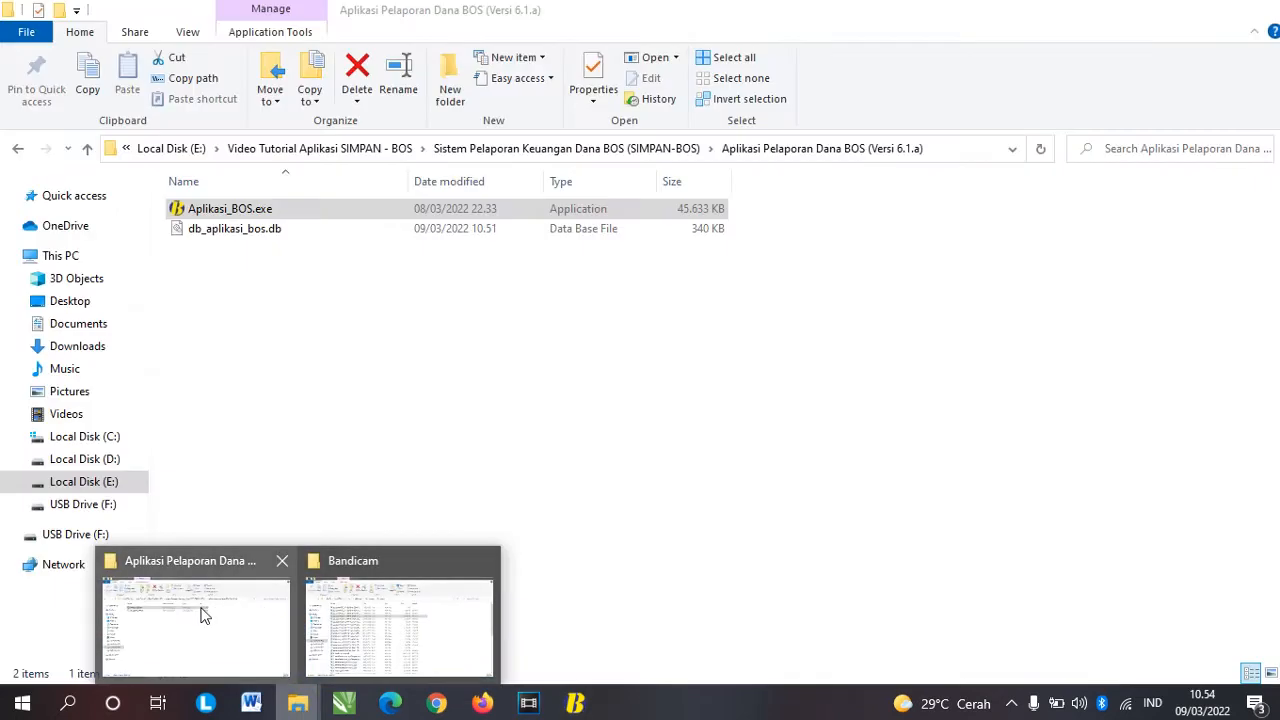
pyautogui.click(18, 150)
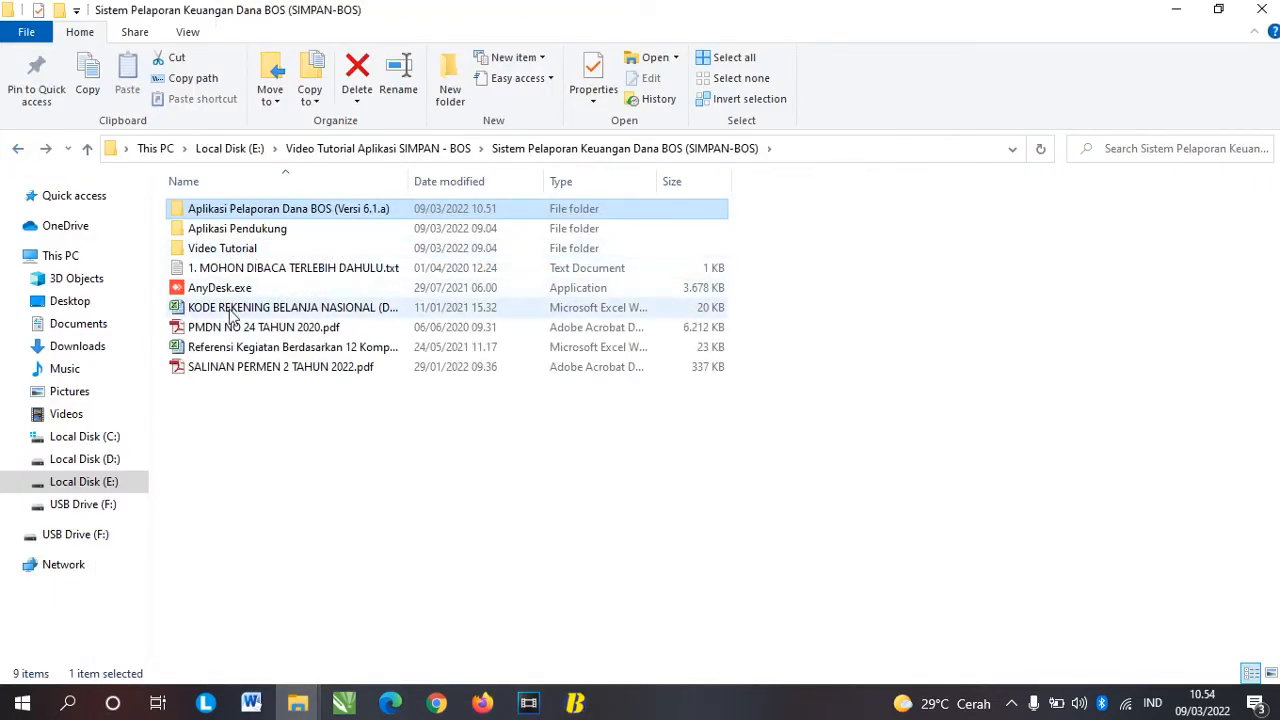
pyautogui.click(245, 347)
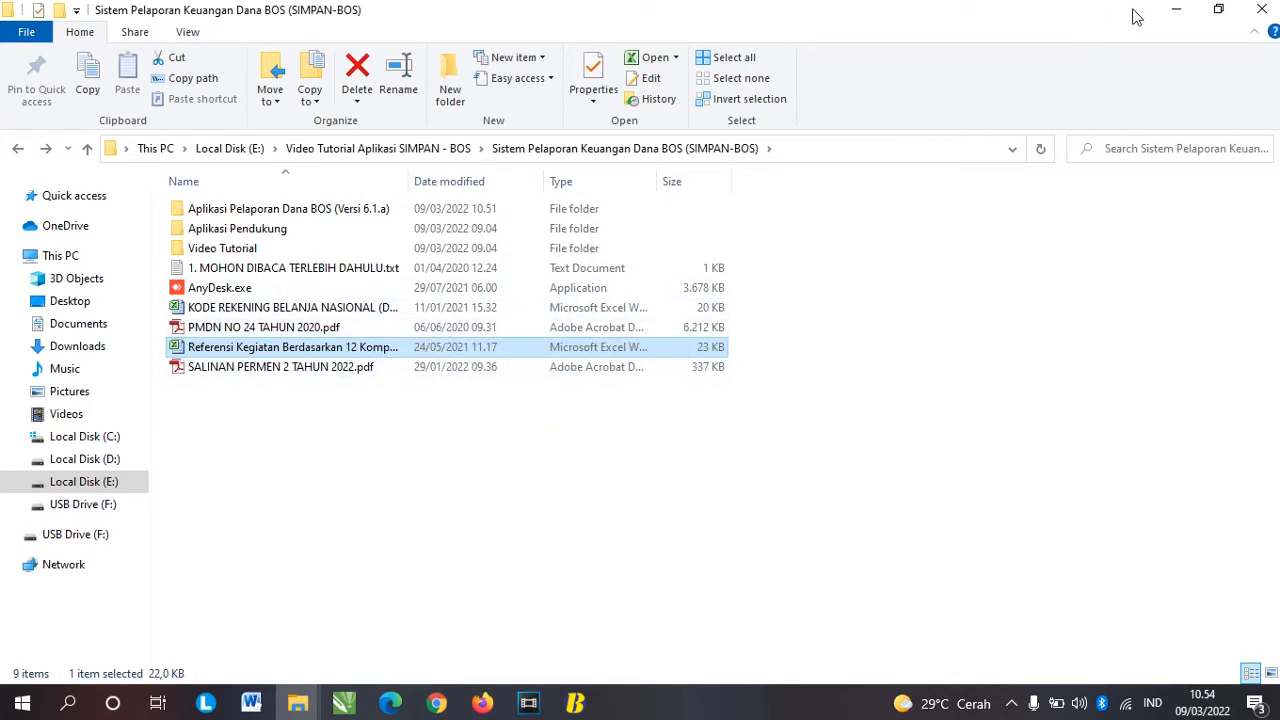
pyautogui.click(1172, 9)
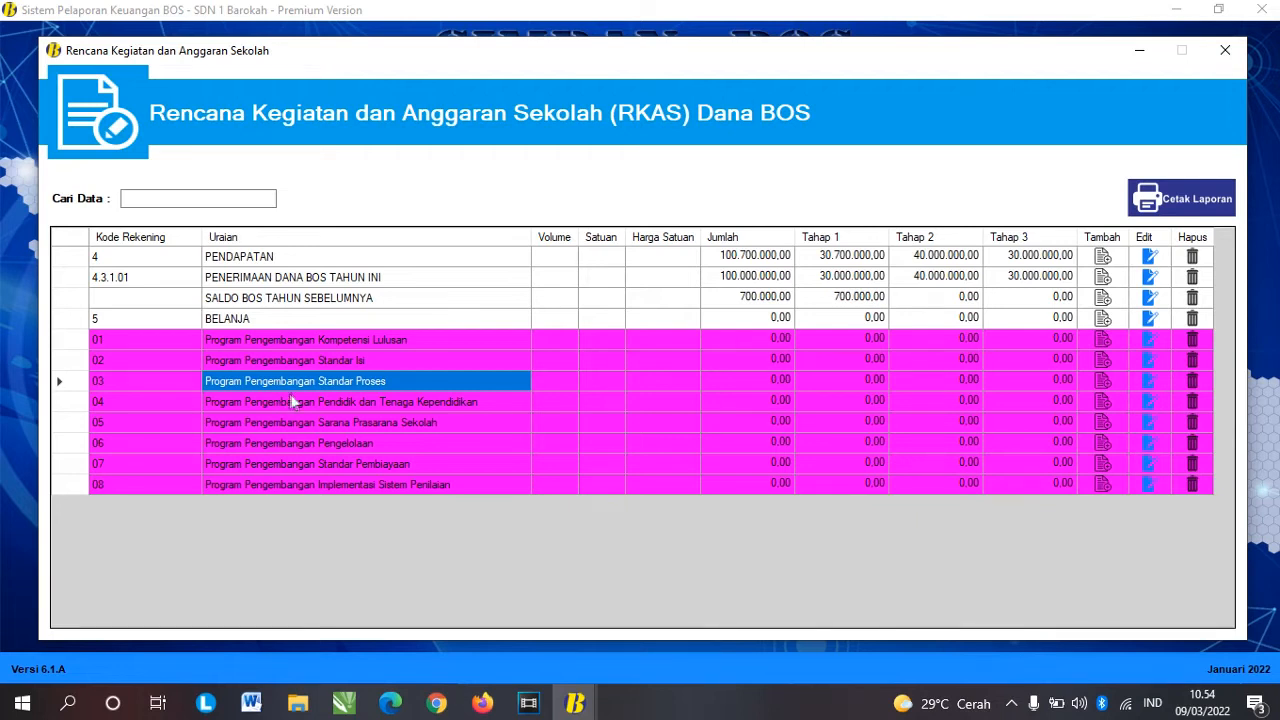
# Step: Create activity 03.03.01 'Kegiatan Pramuka' under program 03's Pelaksanaan Kegiatan Pembelajaran dan Ekstrakurikuler component
pyautogui.click(66, 381)
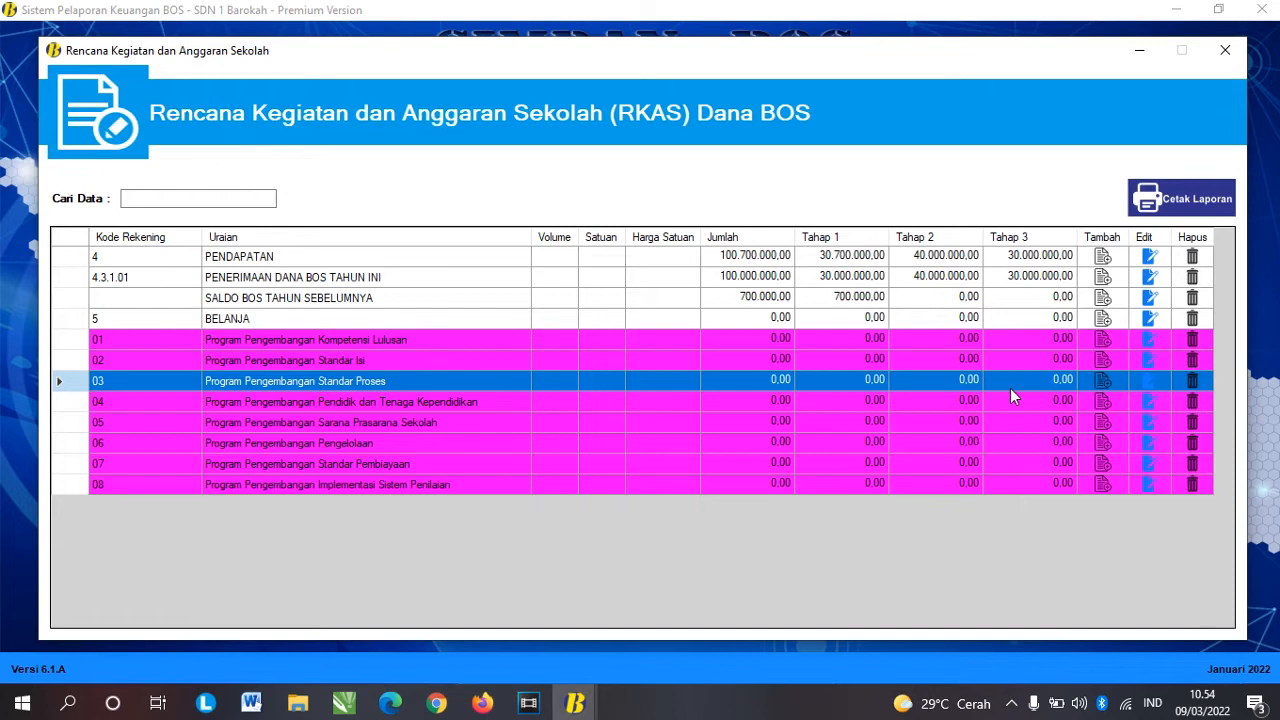
pyautogui.click(1103, 383)
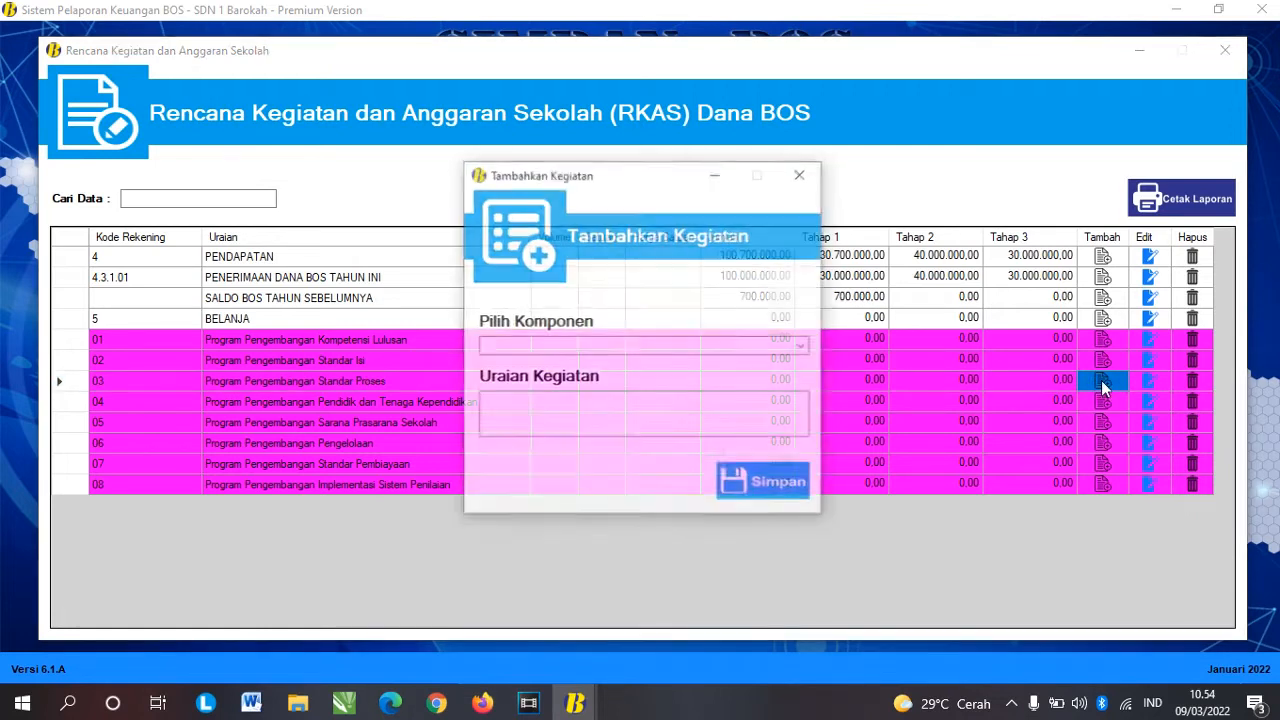
pyautogui.click(803, 347)
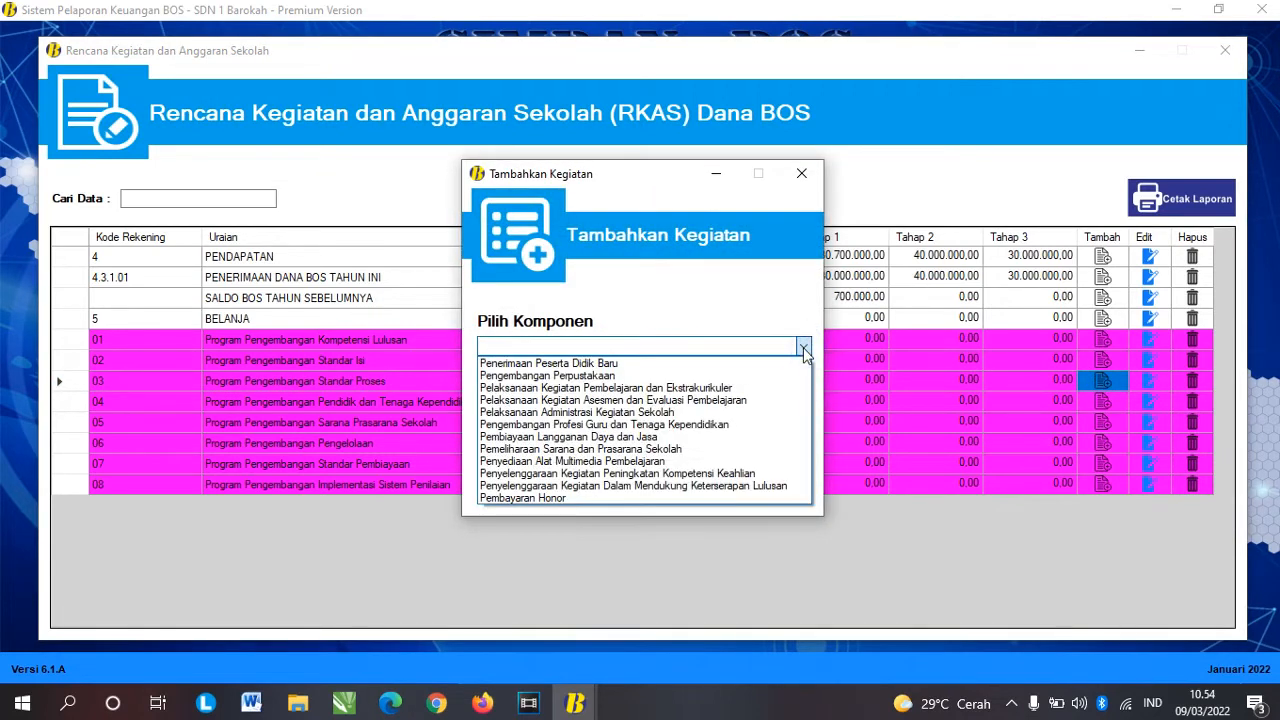
pyautogui.click(703, 388)
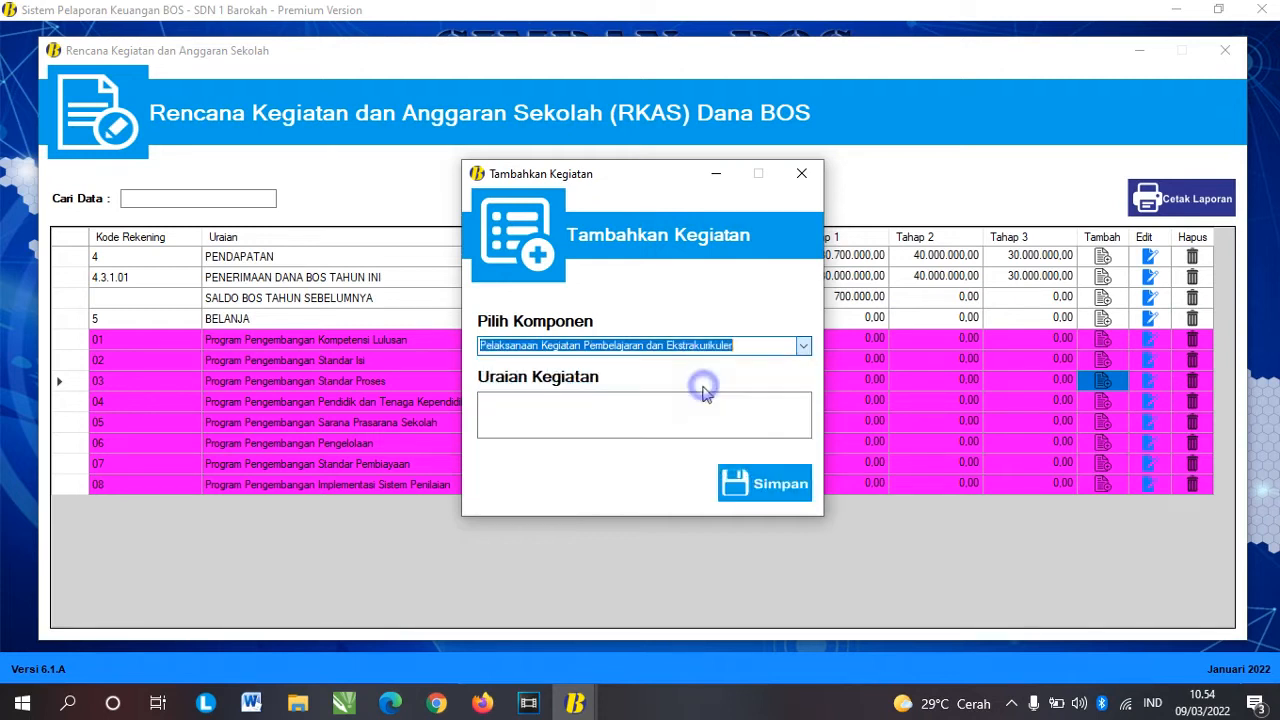
pyautogui.click(618, 410)
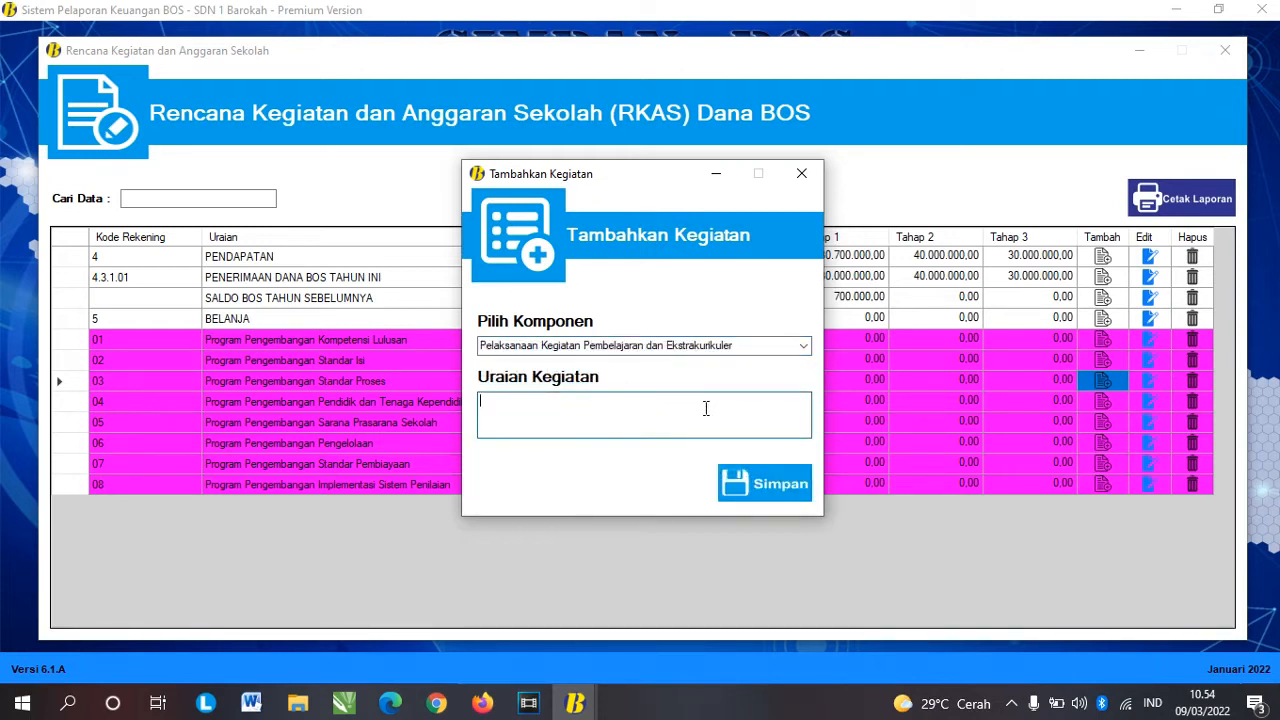
pyautogui.write('Kegiatan Pramuk')
pyautogui.press('Tab')
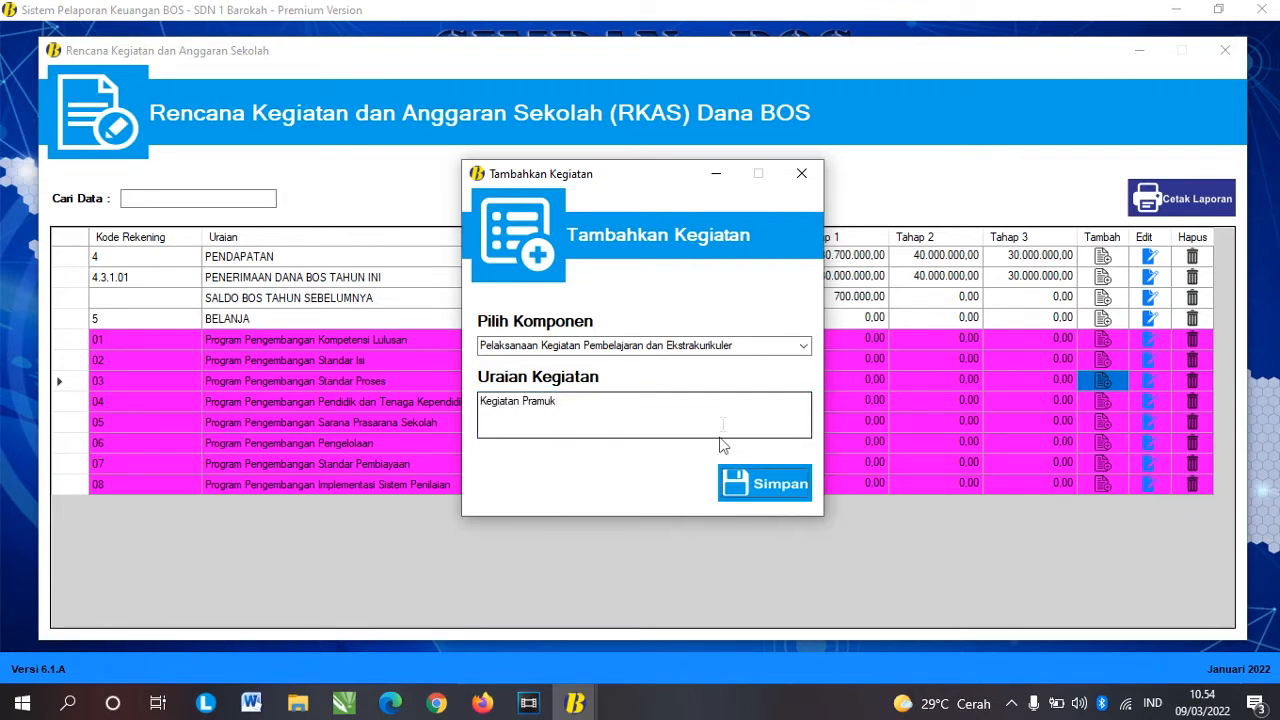
pyautogui.click(645, 401)
pyautogui.write('a')
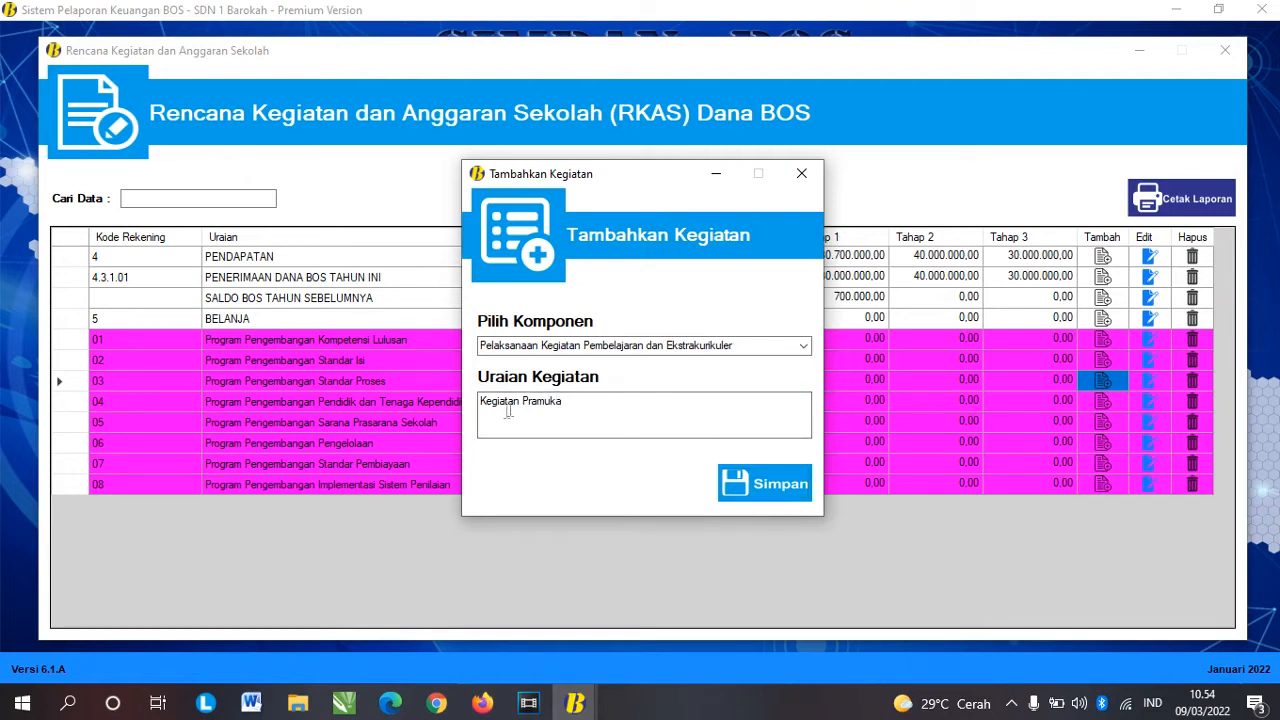
pyautogui.click(753, 482)
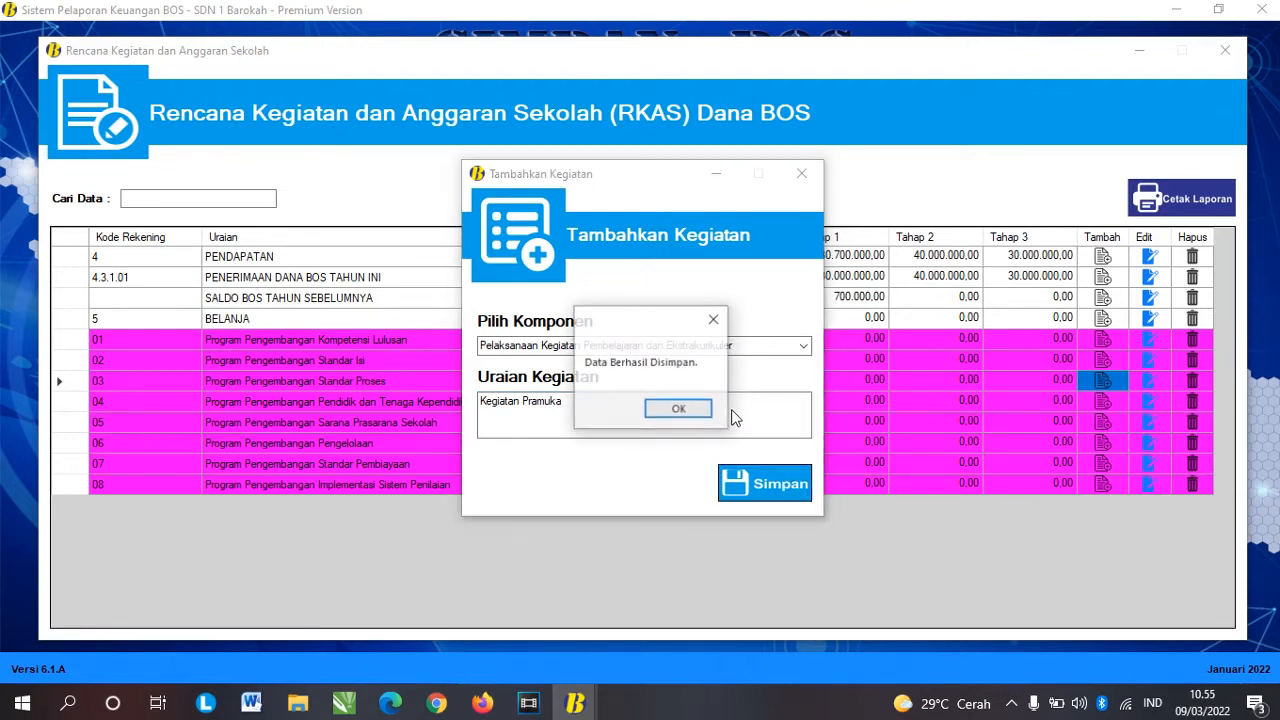
pyautogui.click(688, 406)
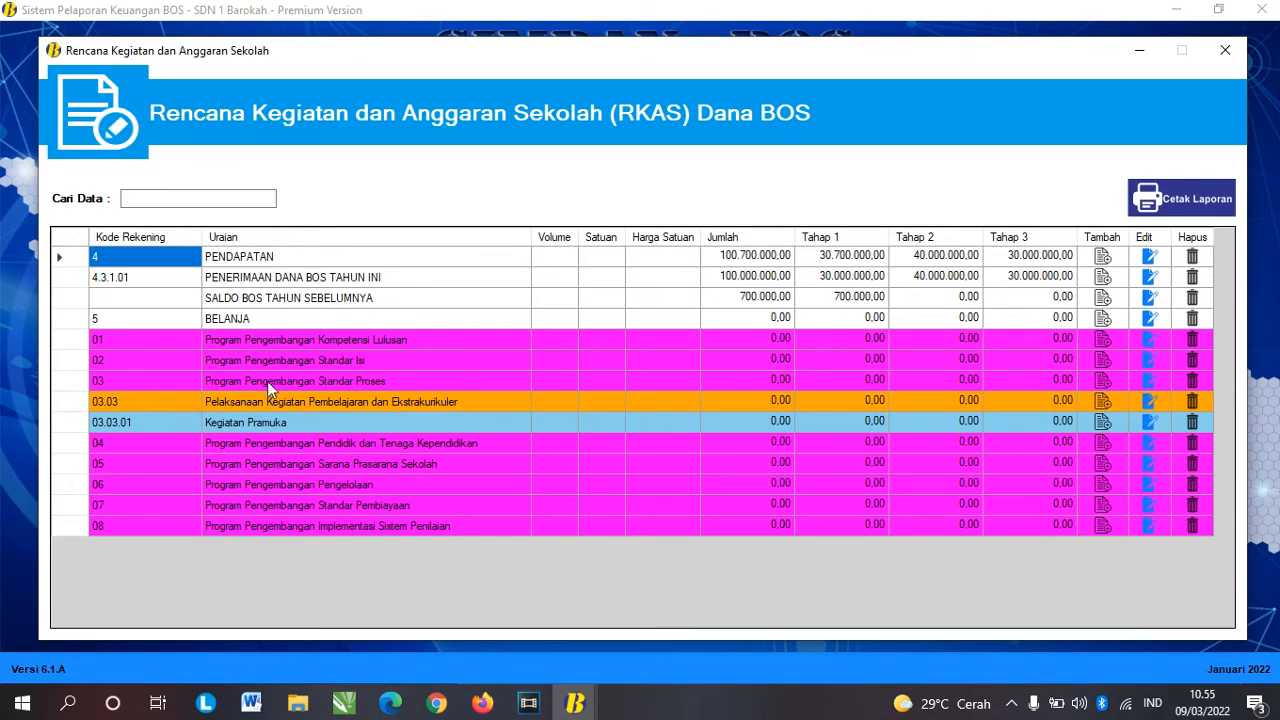
pyautogui.click(390, 382)
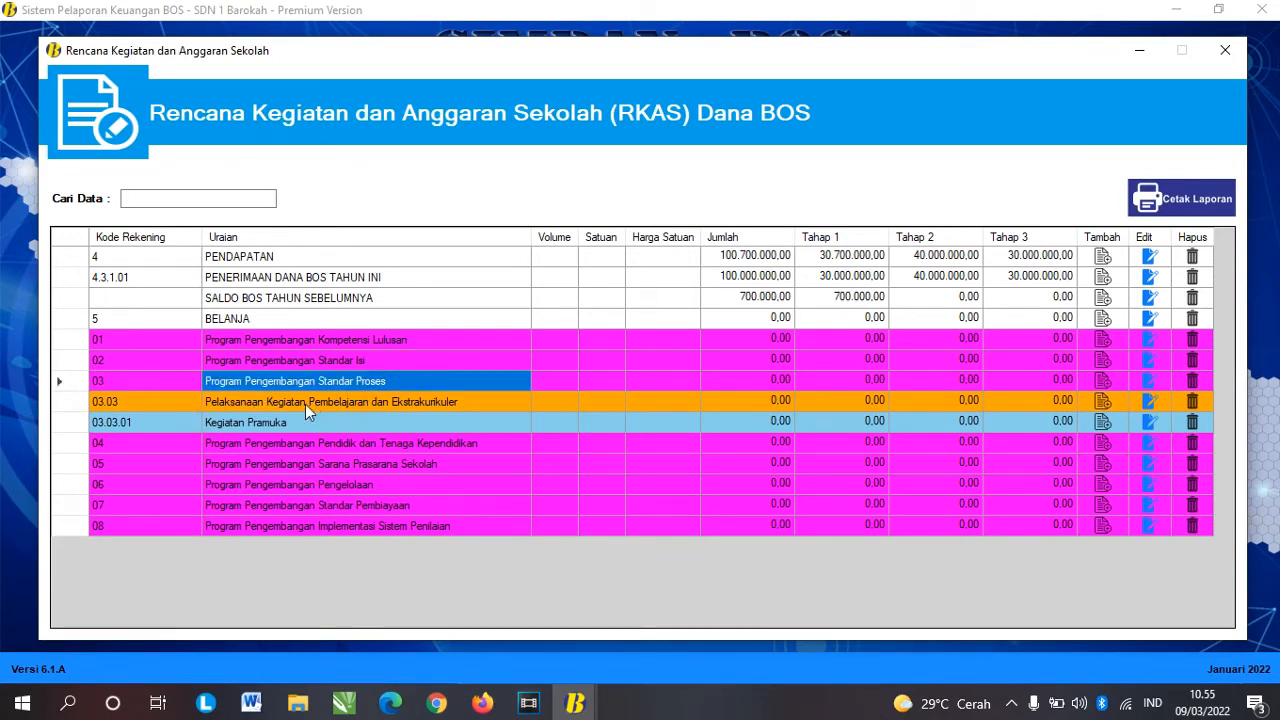
pyautogui.click(309, 402)
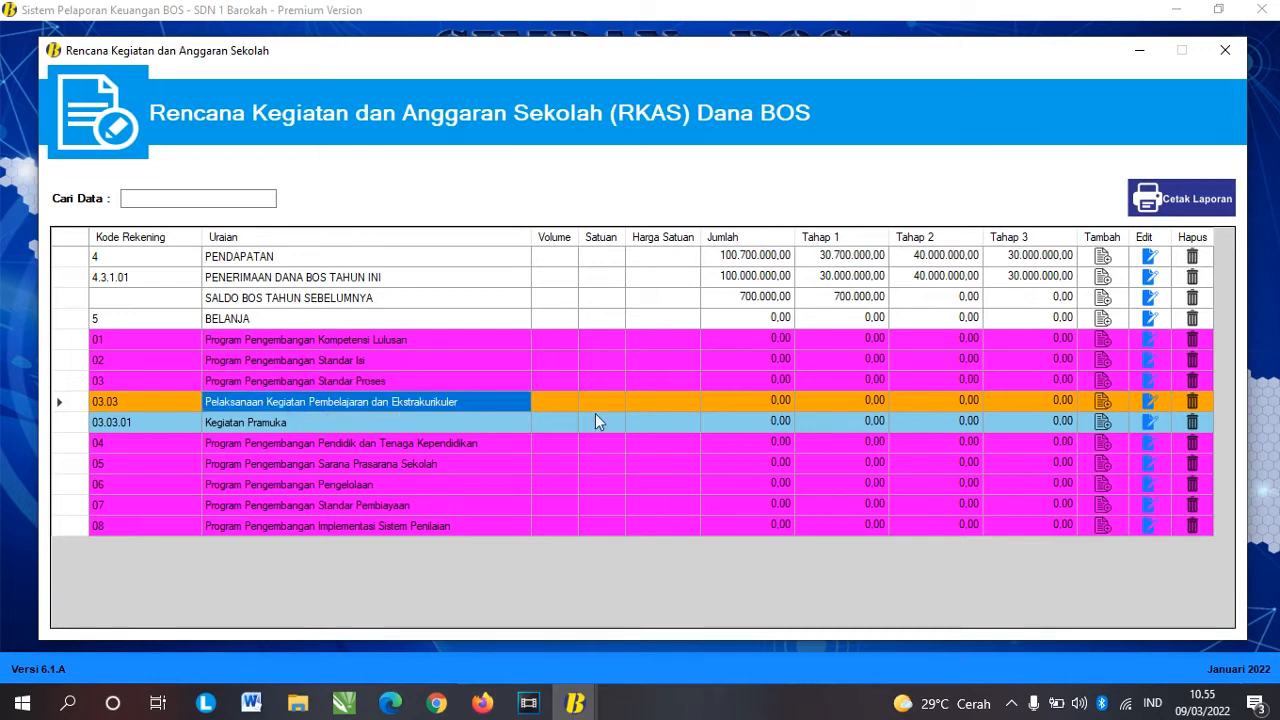
pyautogui.click(533, 406)
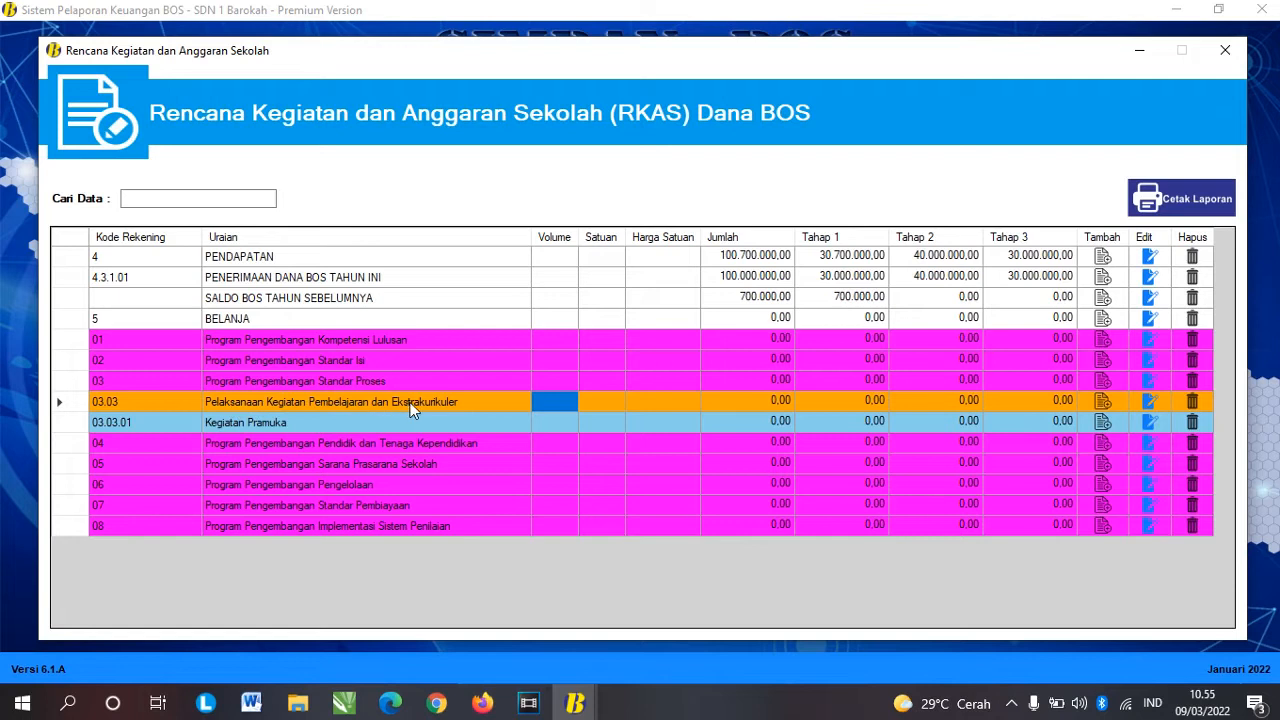
pyautogui.click(326, 424)
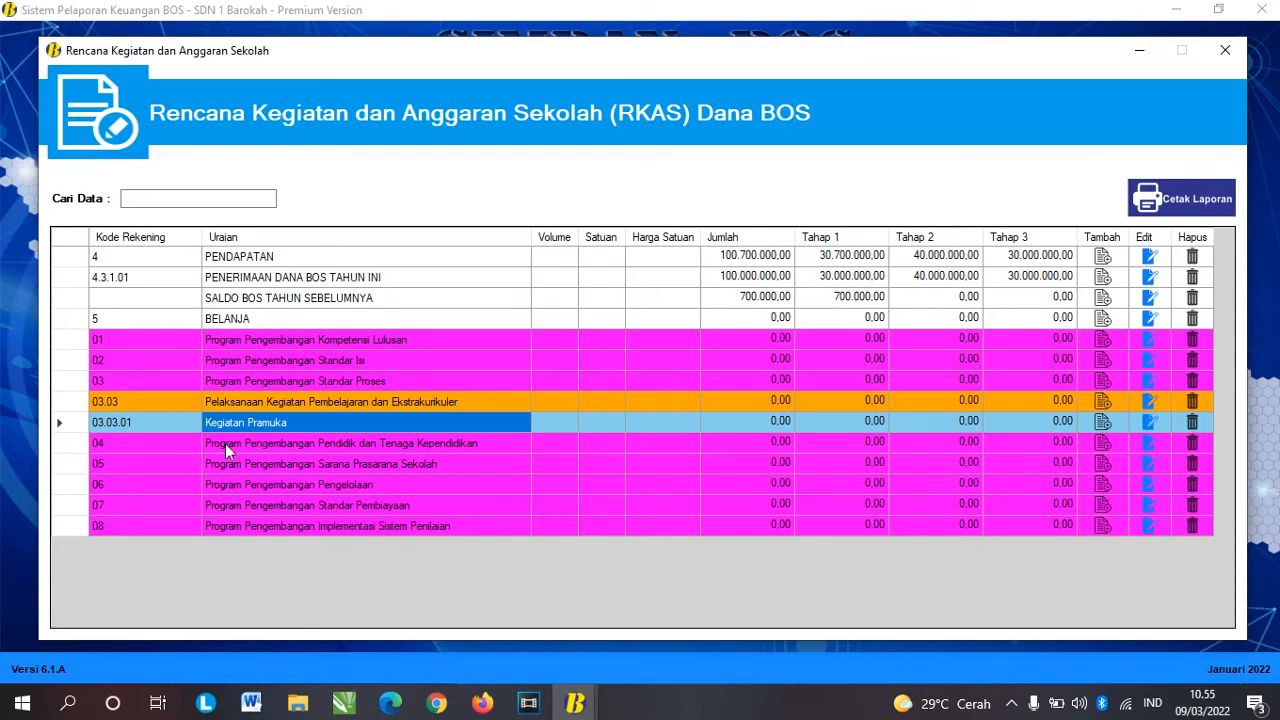
pyautogui.click(540, 423)
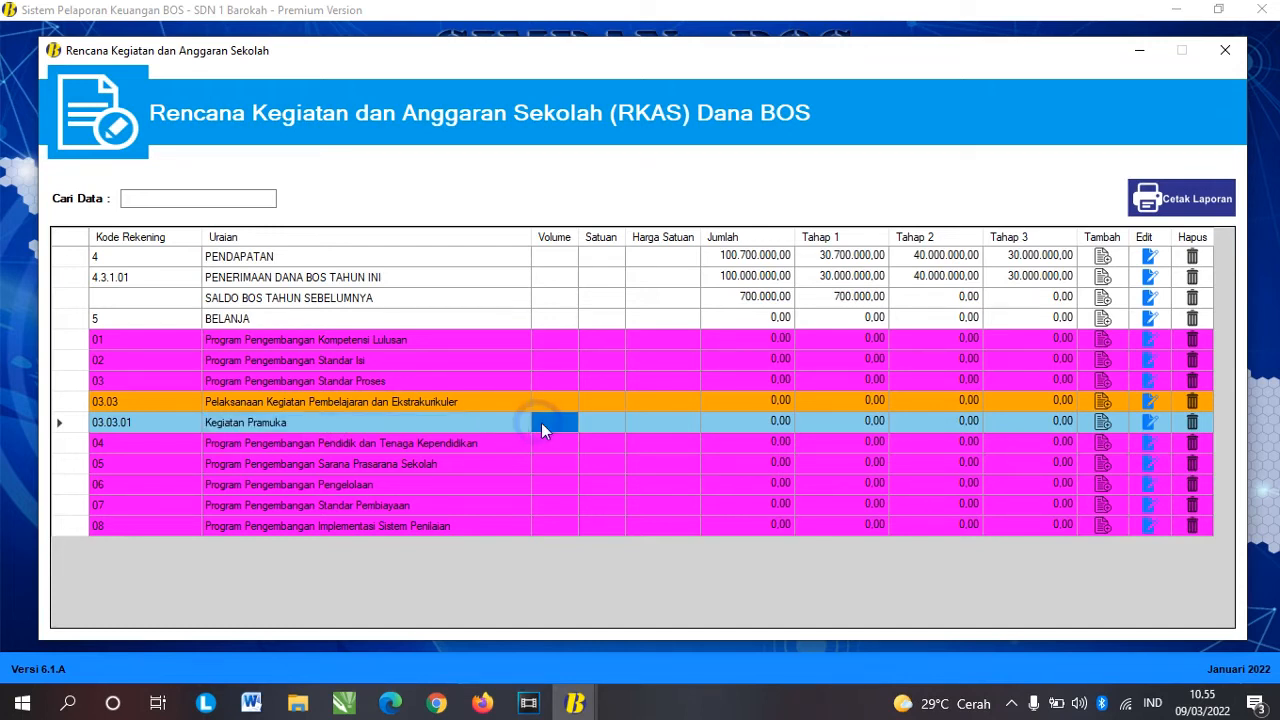
pyautogui.click(545, 404)
pyautogui.click(551, 381)
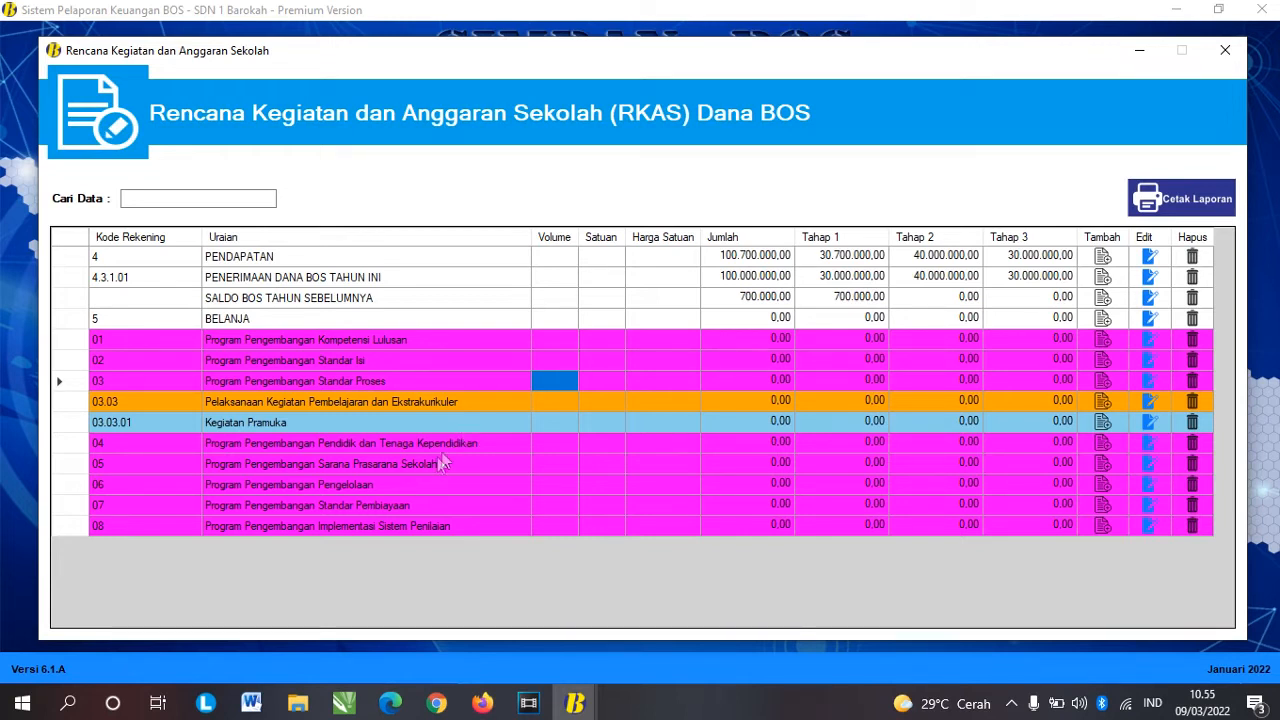
pyautogui.click(269, 460)
pyautogui.click(82, 463)
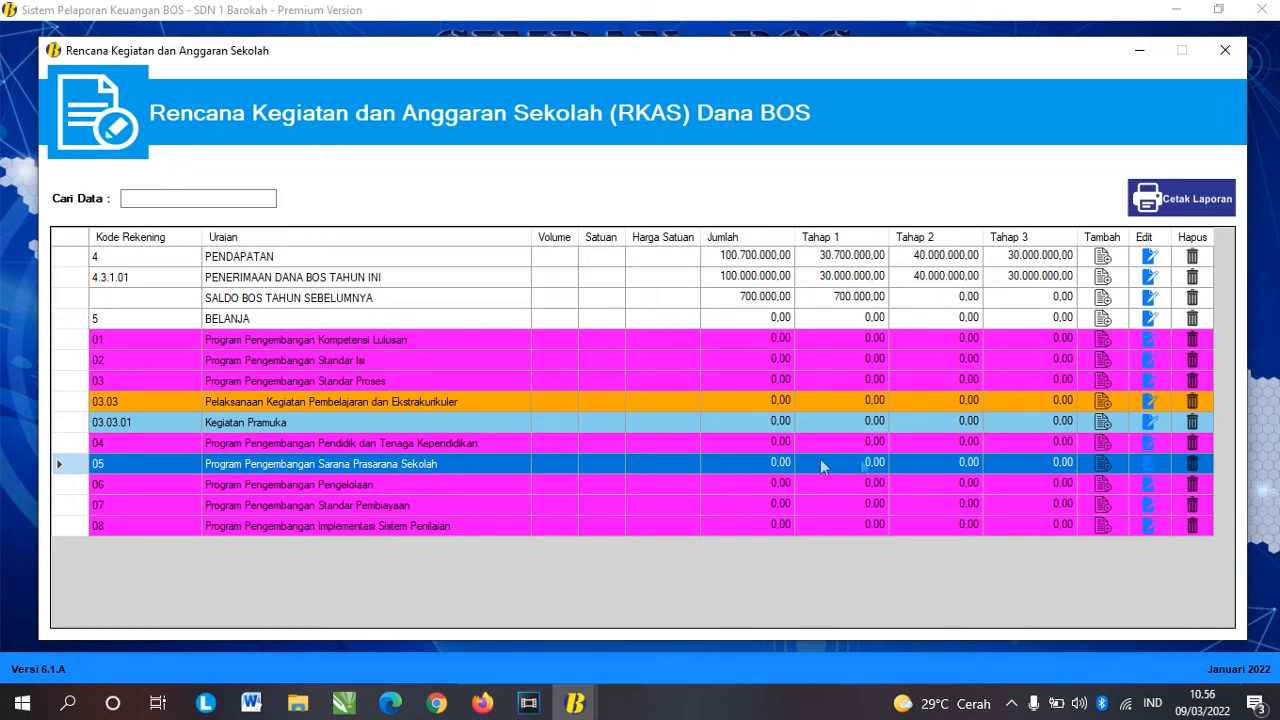
# Step: Create activity 05.08.01 'Belanja pengadaan laptop' under component 05.08 Pemeliharaan Sarana dan Prasarana Sekolah and save it
pyautogui.click(1101, 463)
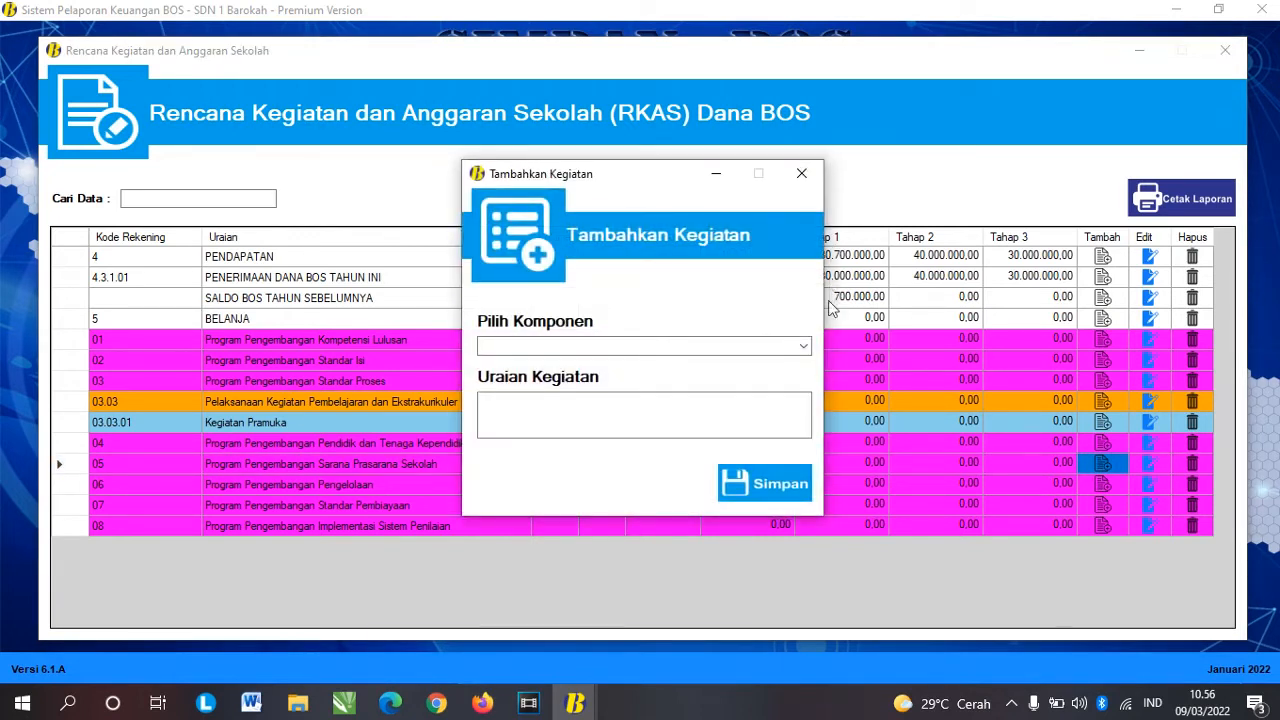
pyautogui.click(803, 345)
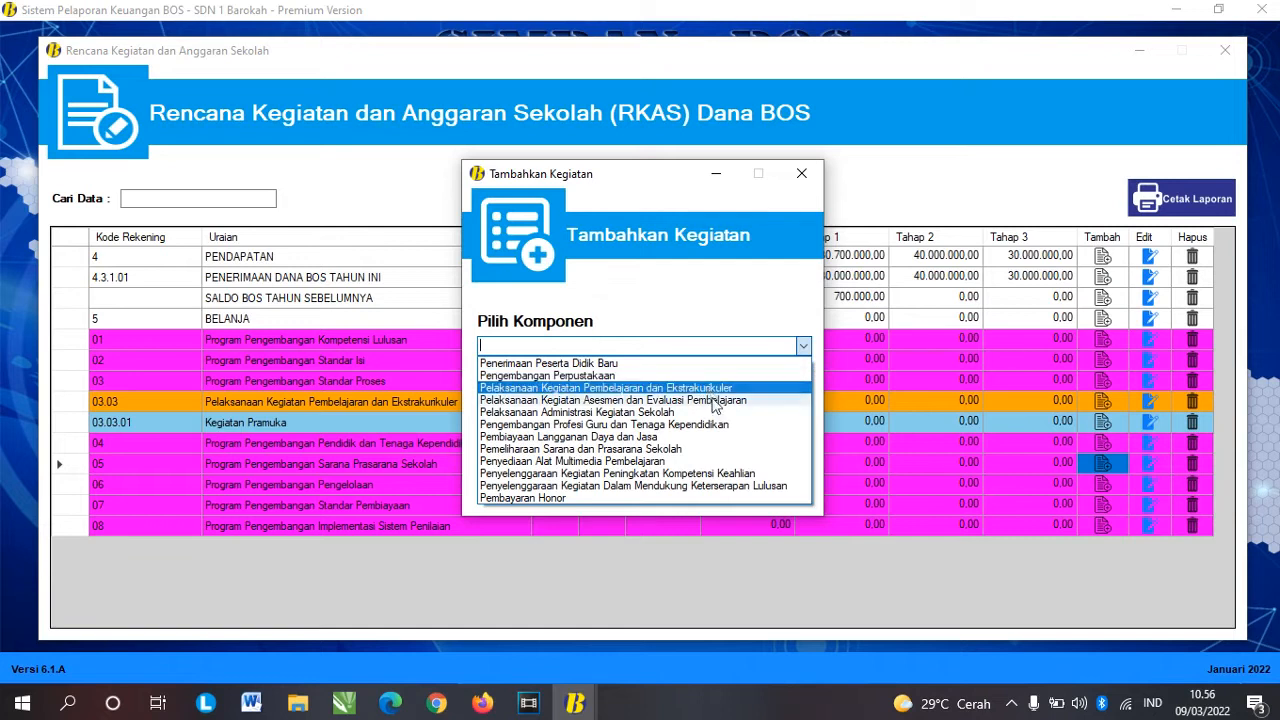
pyautogui.click(684, 449)
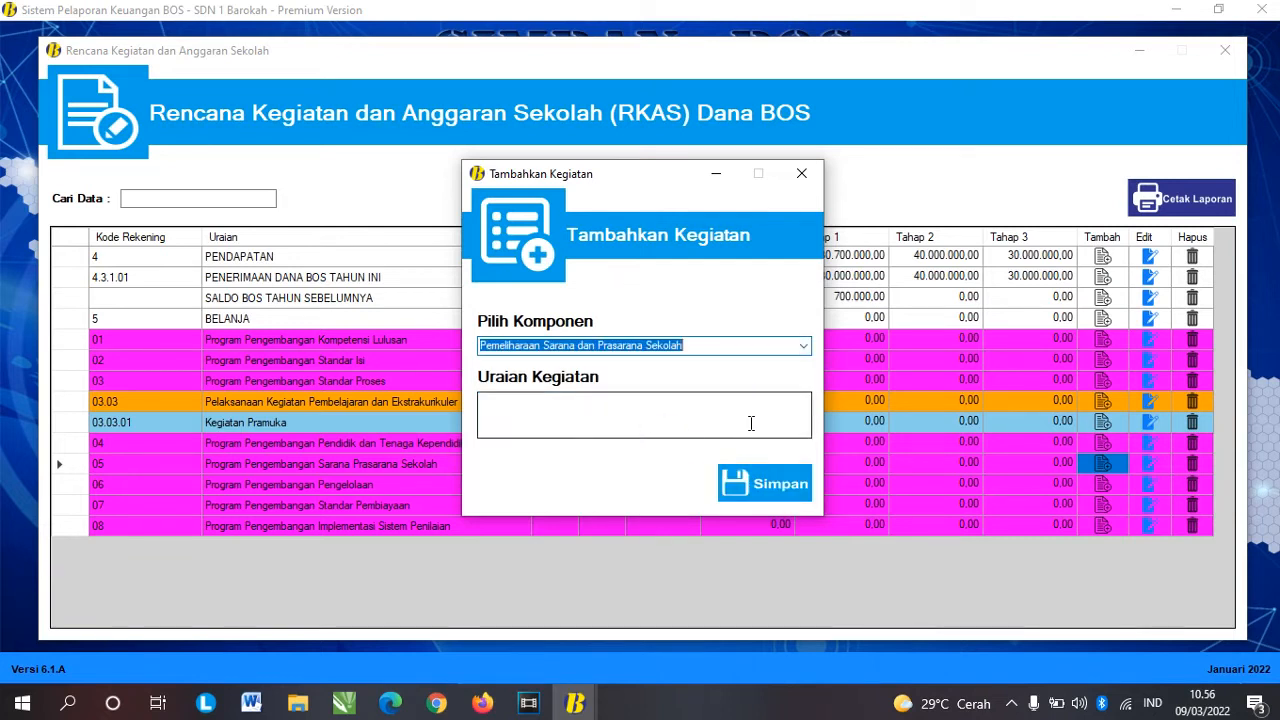
pyautogui.click(681, 410)
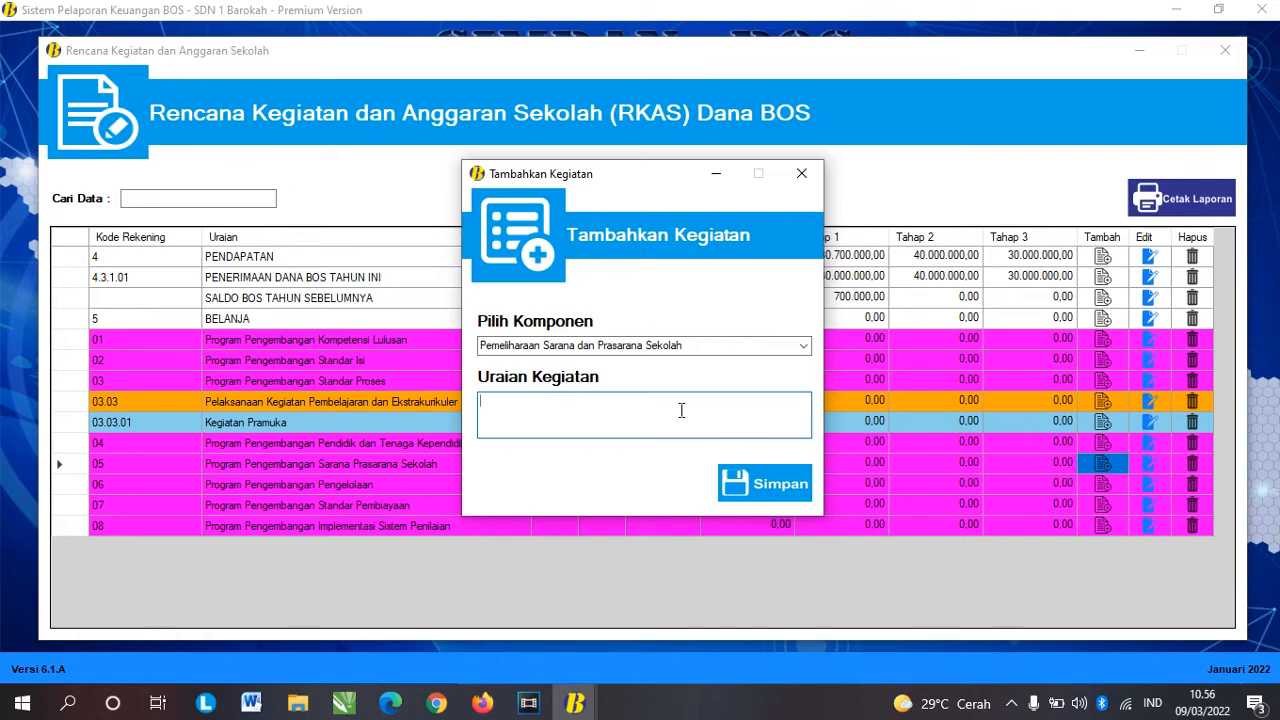
pyautogui.write('Belanja pengadaan laptop')
pyautogui.press('Tab')
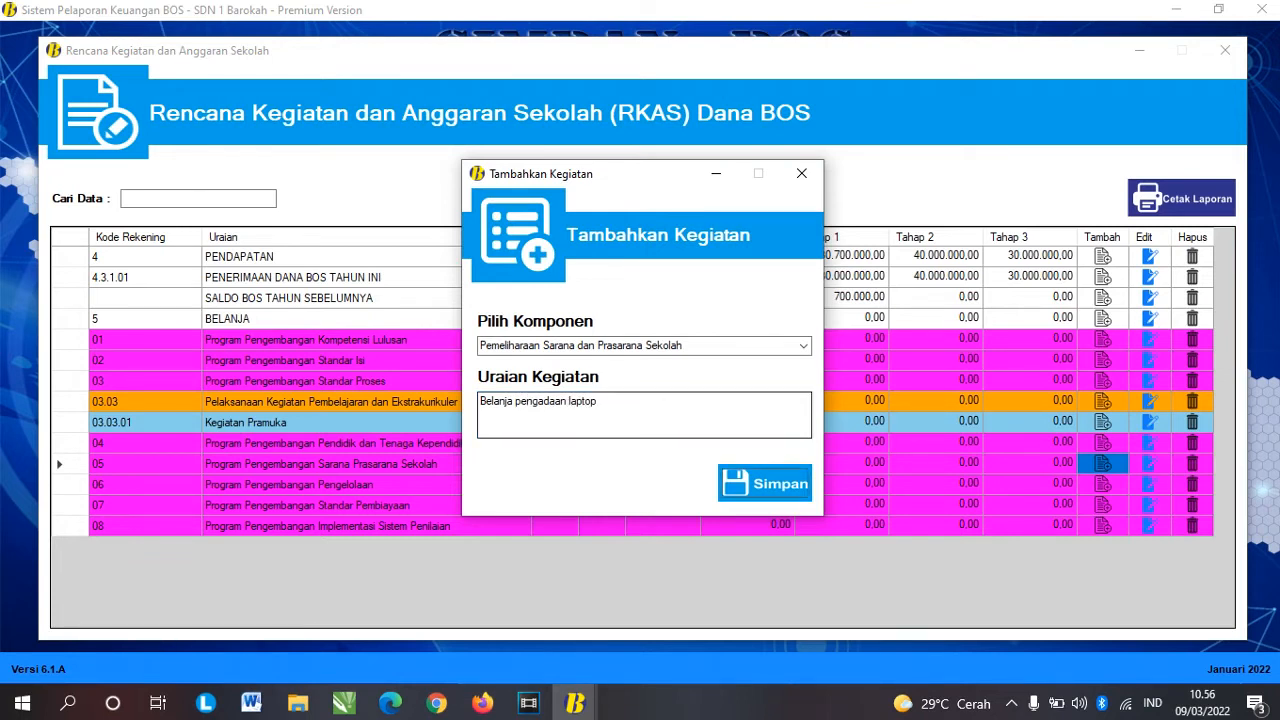
pyautogui.press('Return')
pyautogui.click(680, 410)
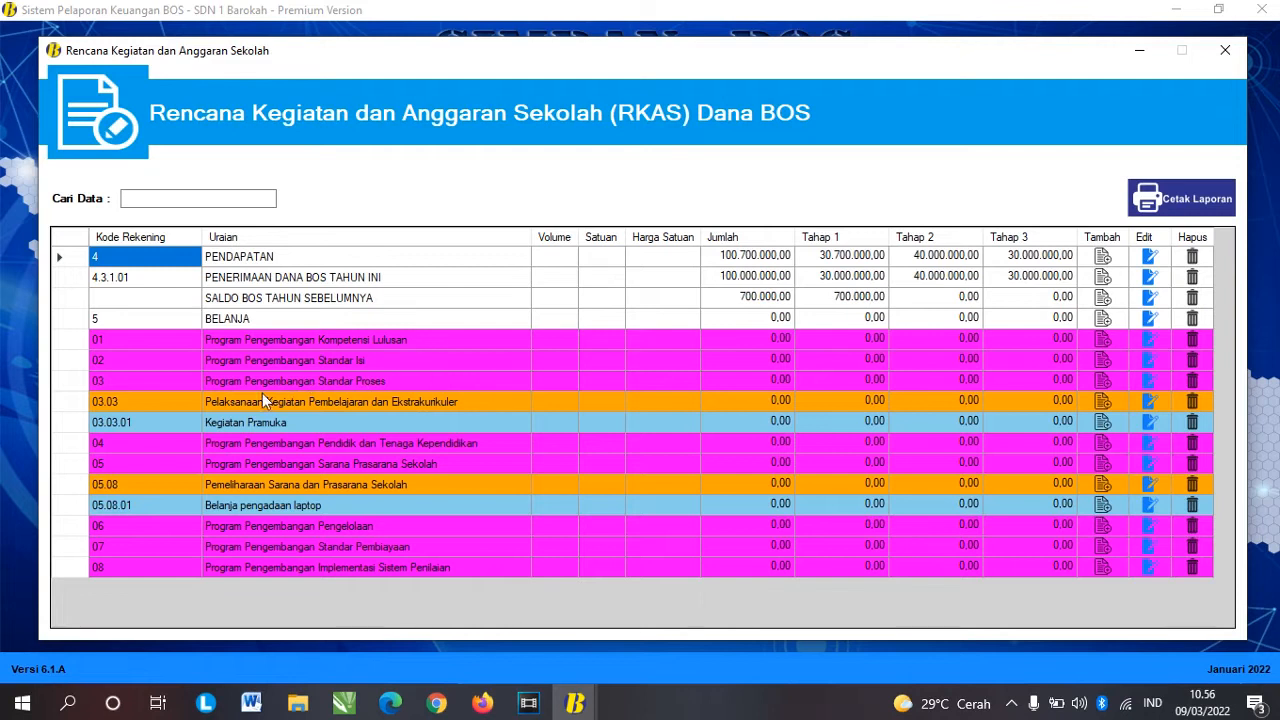
# Step: Try adding 'kegiatan PMI' through program 03's component picker, then dismiss the duplicate-component warning and cancel
pyautogui.click(67, 384)
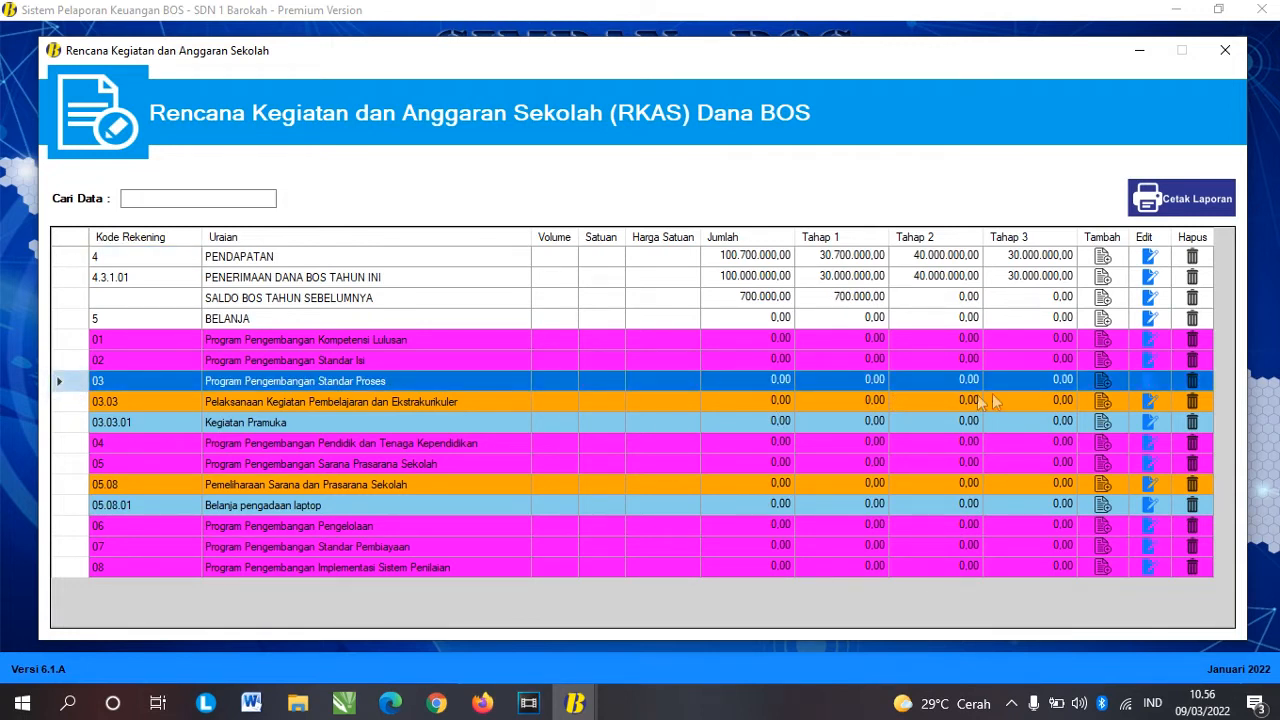
pyautogui.click(1102, 380)
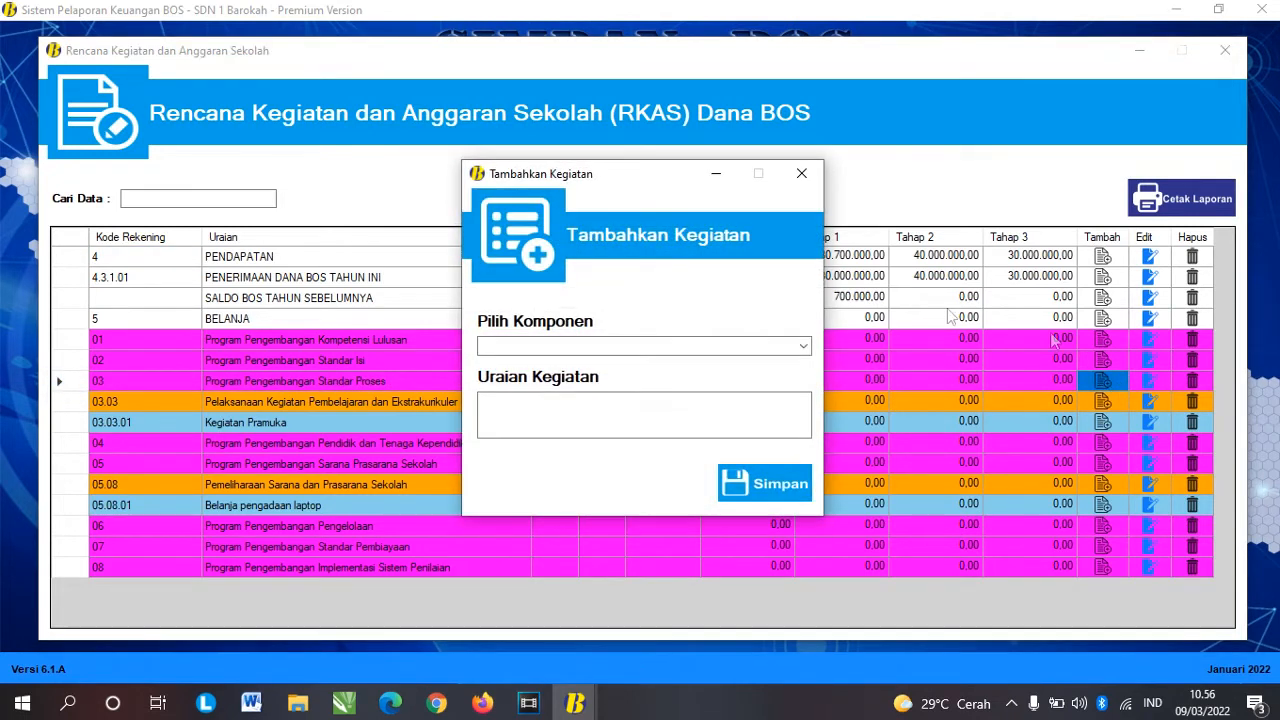
pyautogui.click(803, 346)
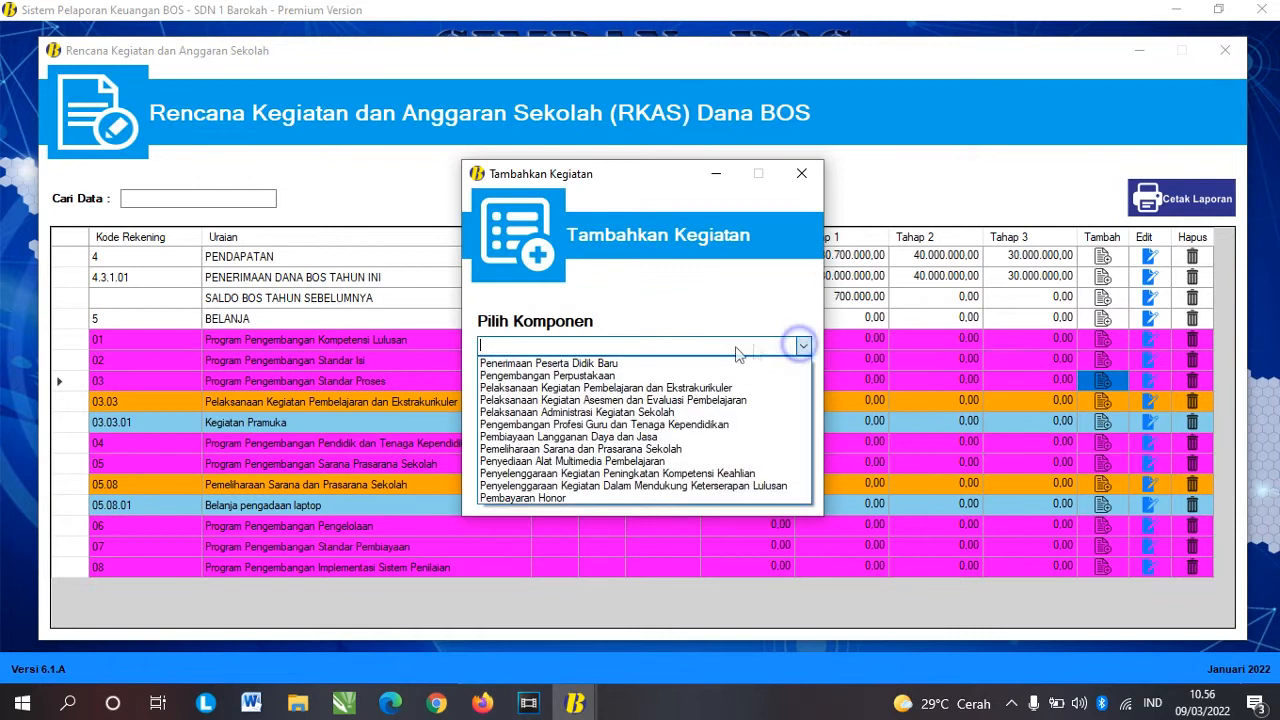
pyautogui.click(655, 388)
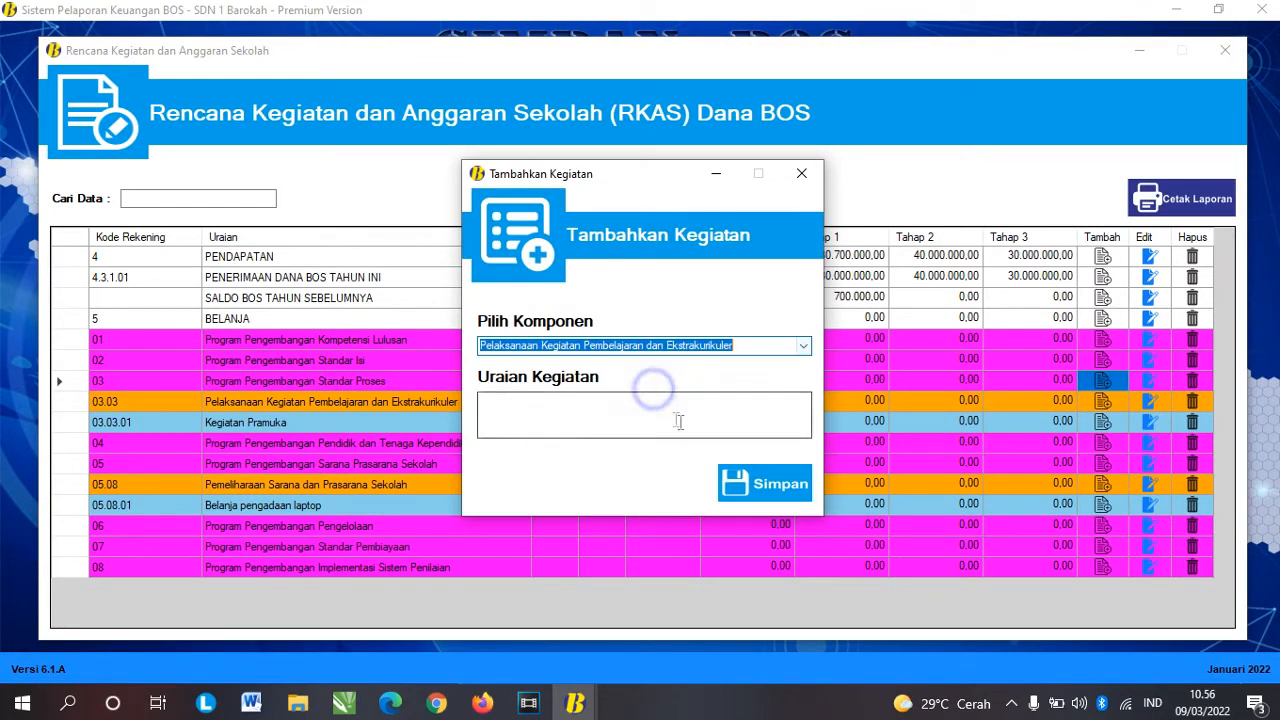
pyautogui.write('kegiatan PMI')
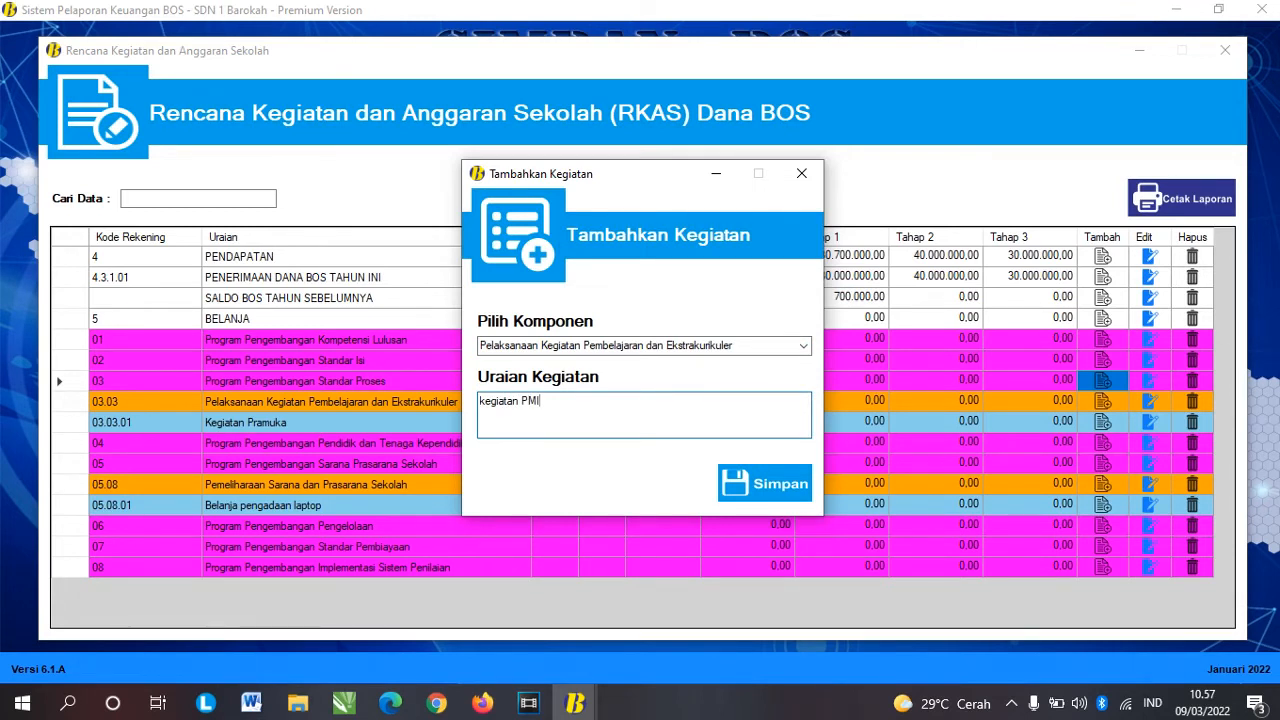
pyautogui.click(763, 486)
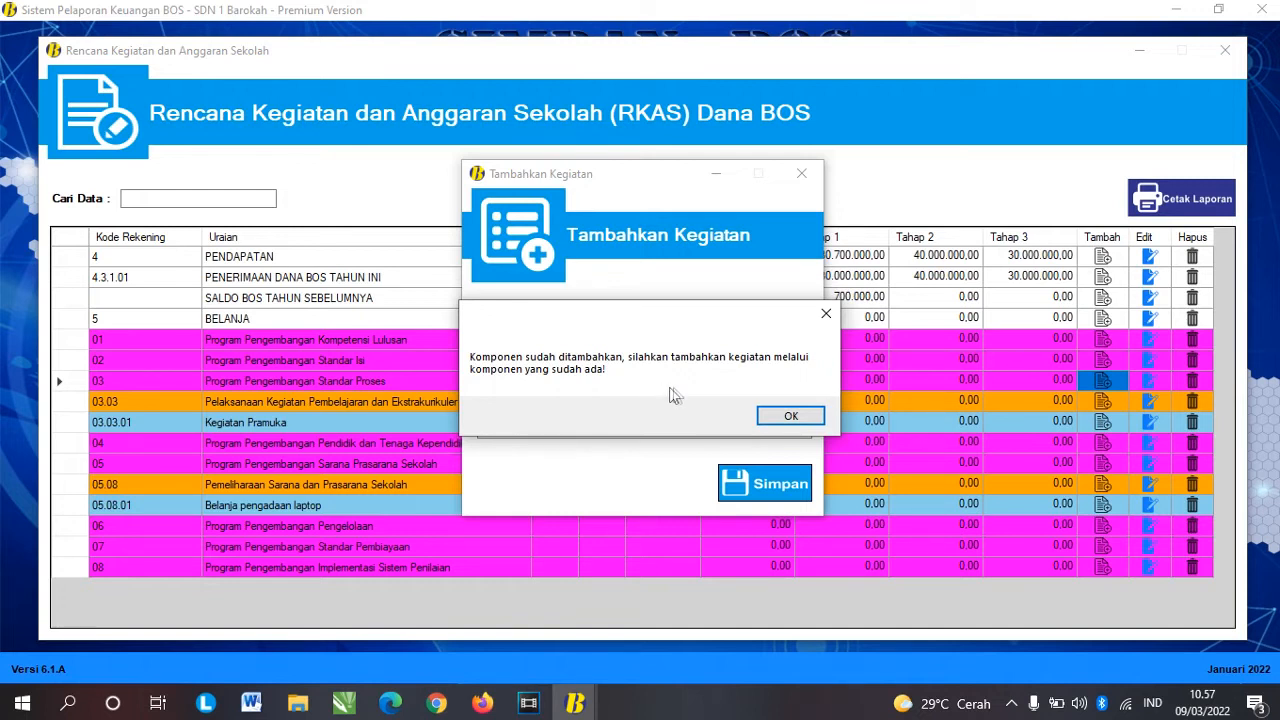
pyautogui.click(826, 313)
pyautogui.click(811, 179)
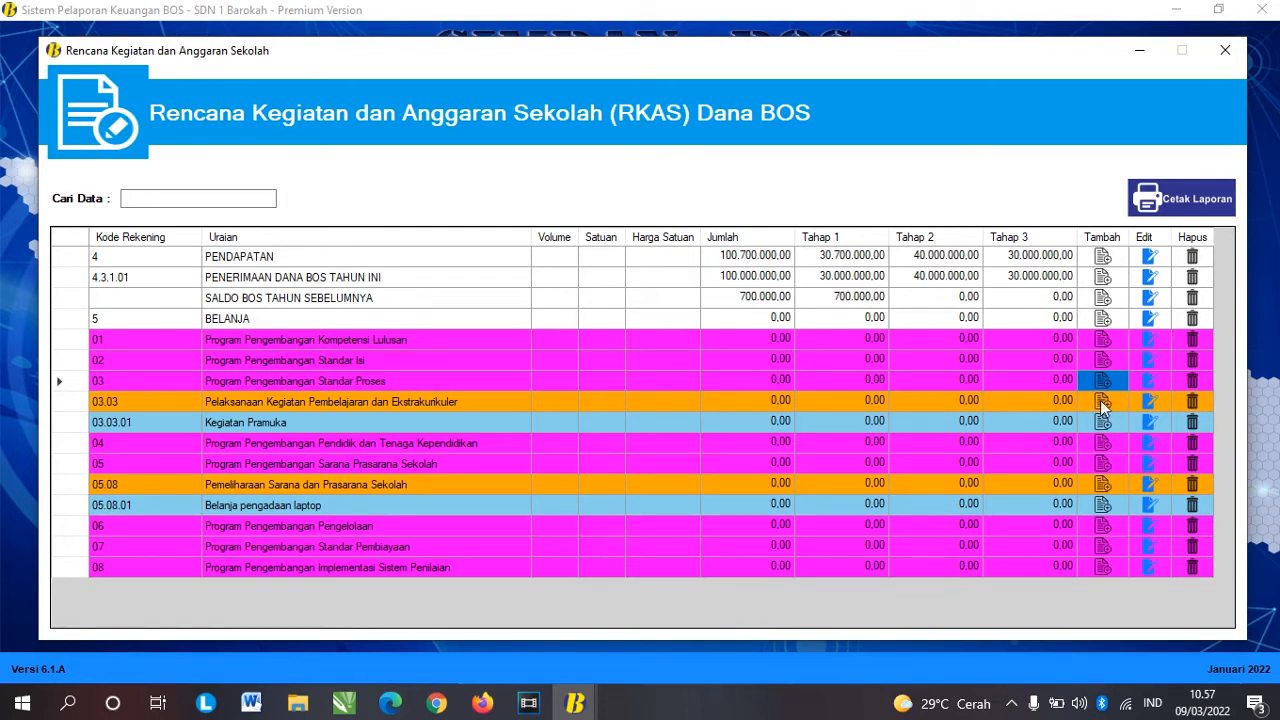
# Step: Add 'Kegiatan PMI' directly under component 03.03 as row 03.03.02 and check the program rows
pyautogui.click(1098, 403)
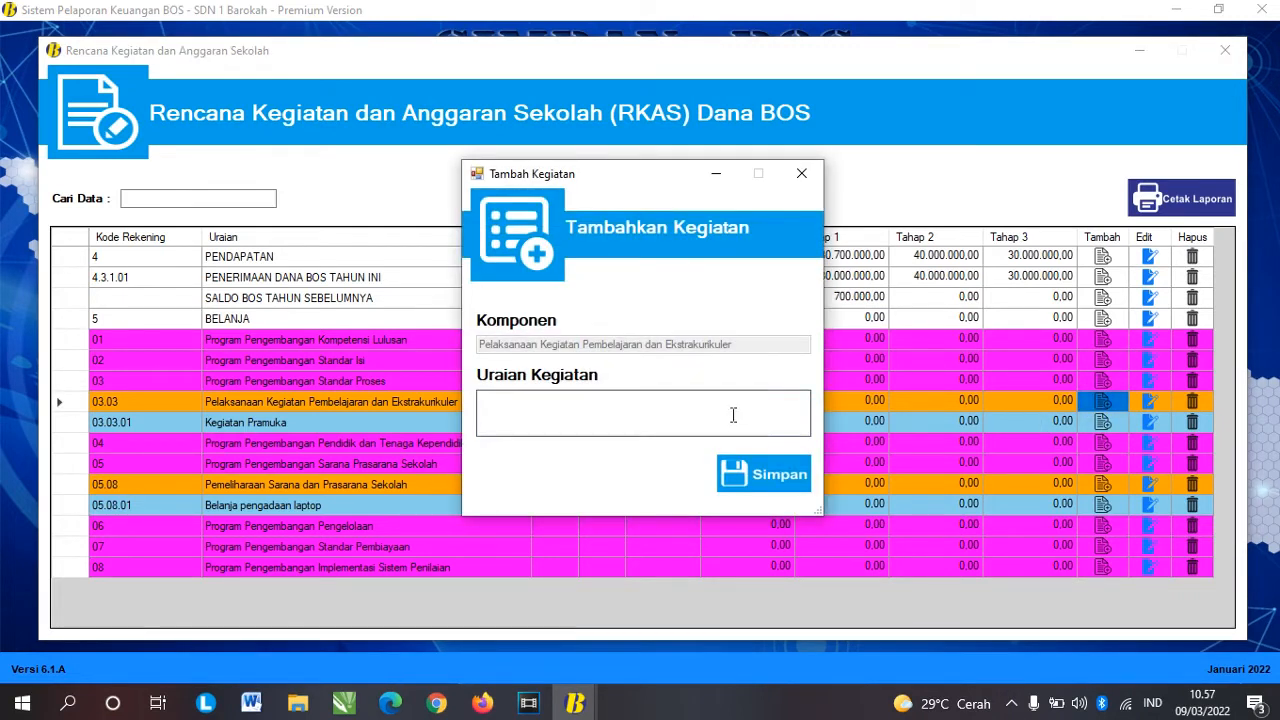
pyautogui.write('Kegiatan PMI')
pyautogui.click(770, 478)
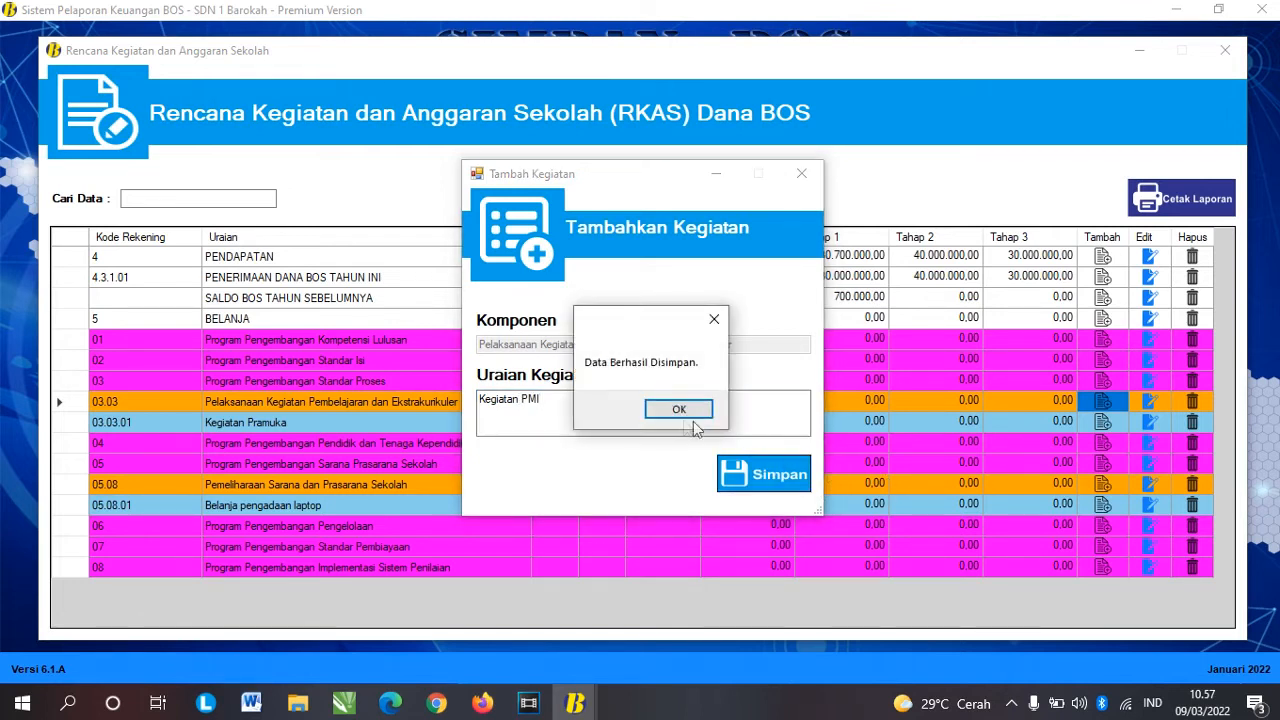
pyautogui.click(677, 407)
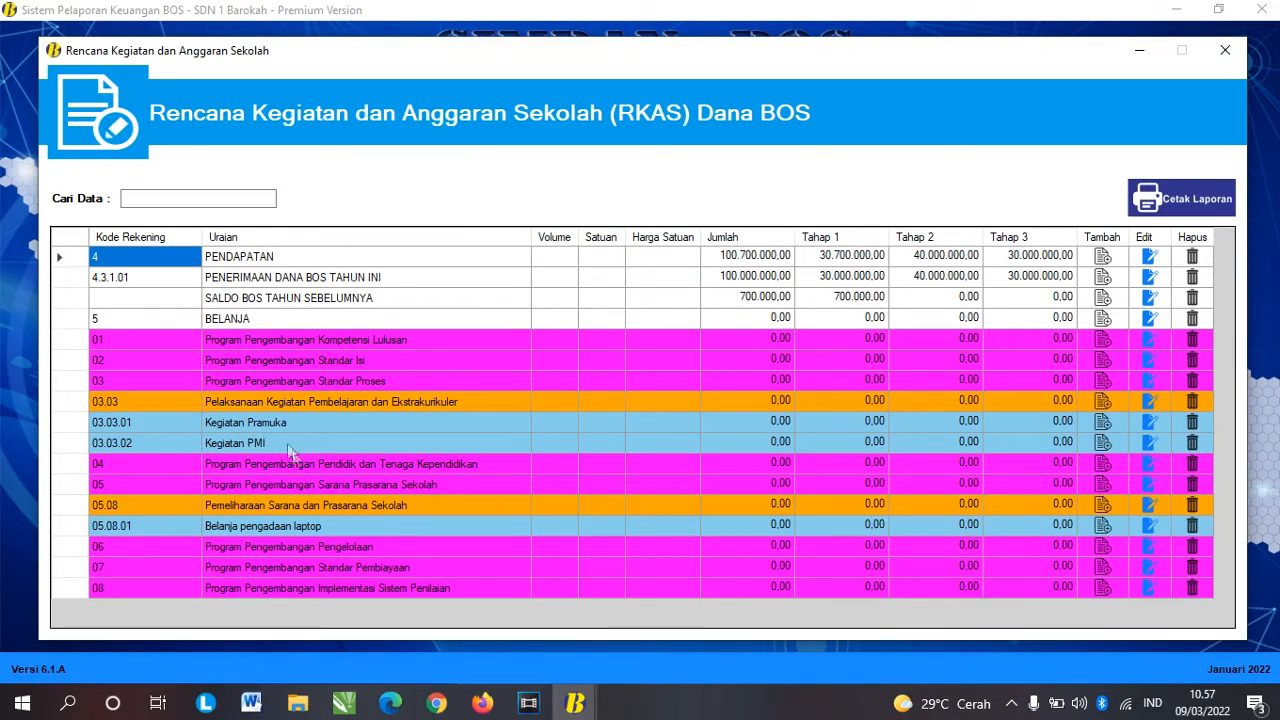
pyautogui.click(388, 410)
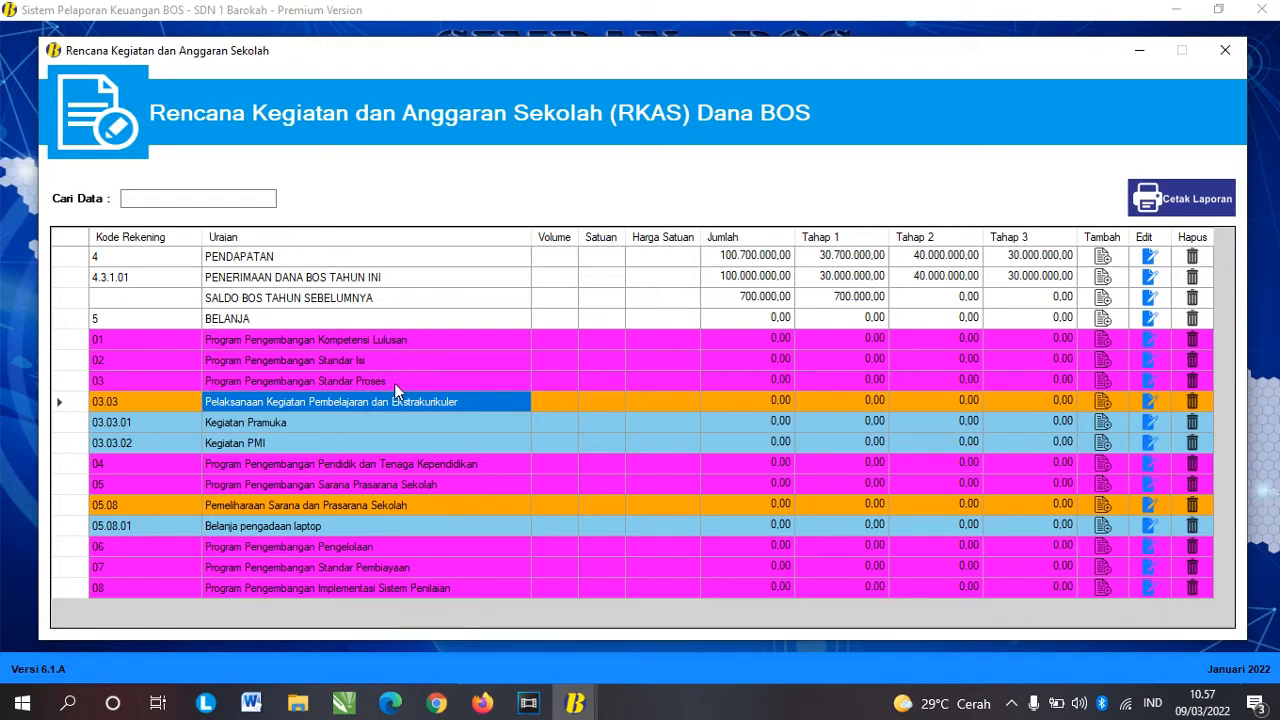
pyautogui.click(395, 379)
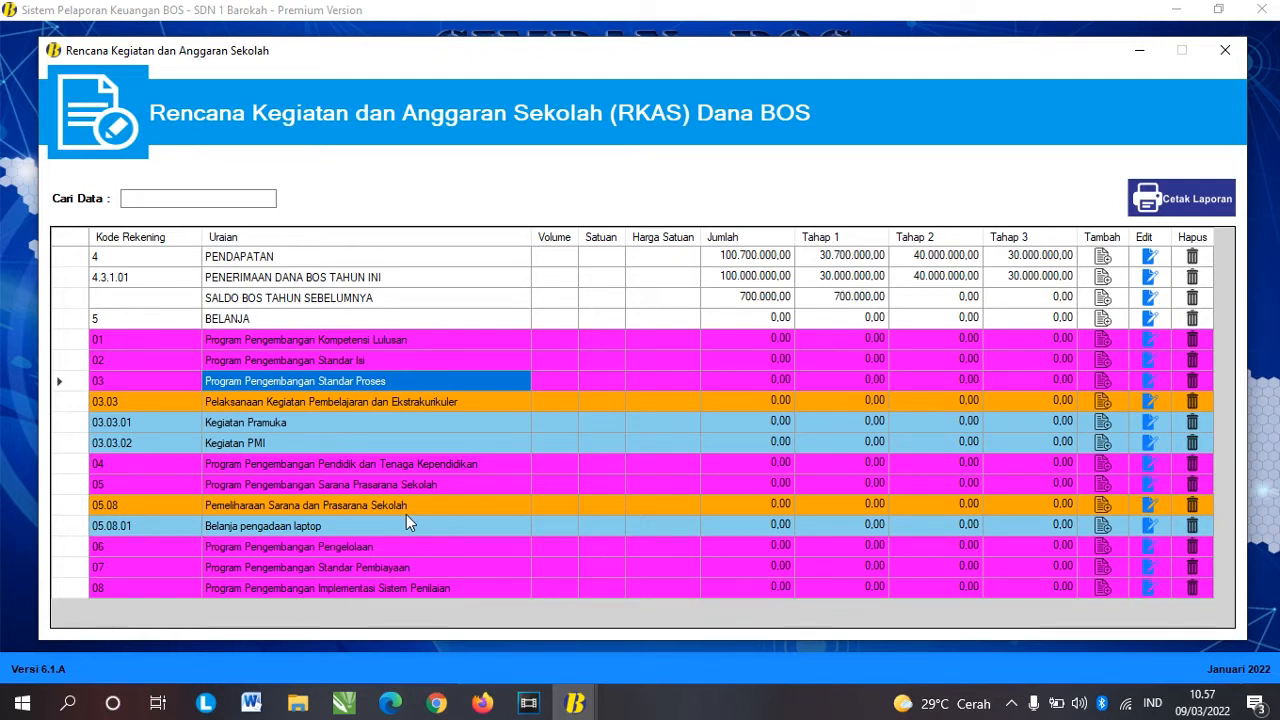
pyautogui.click(415, 339)
pyautogui.click(430, 592)
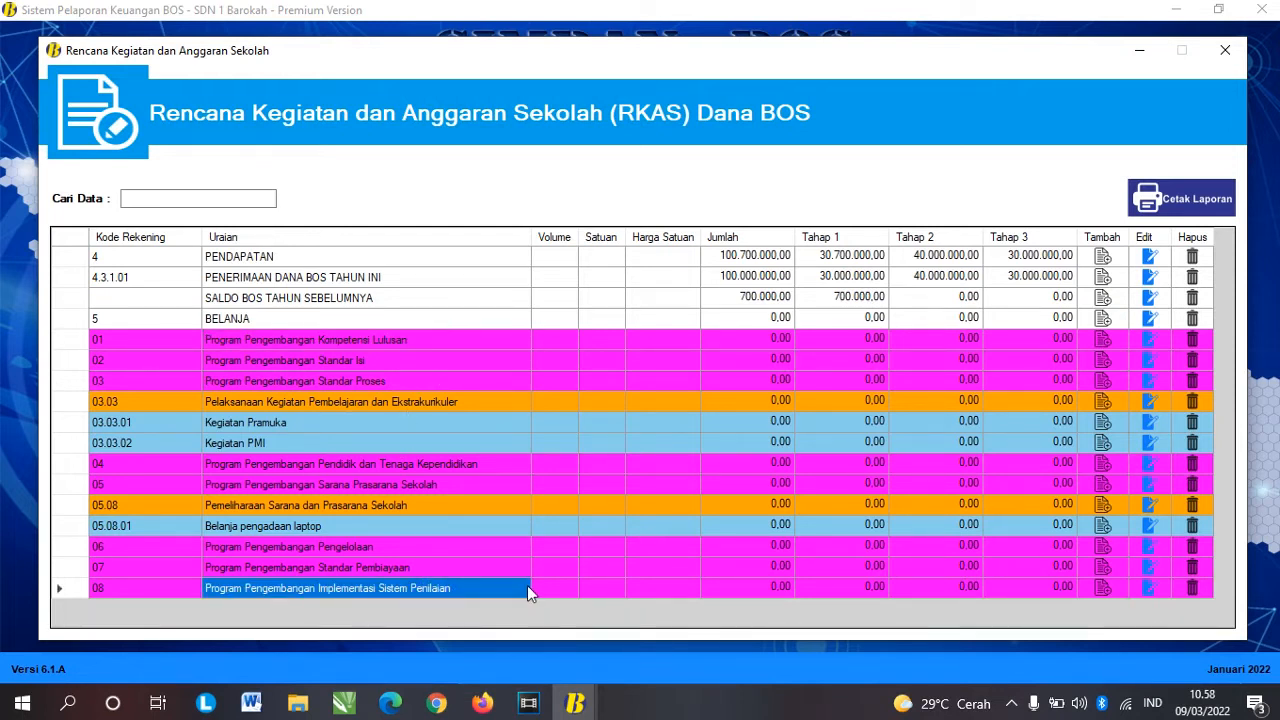
# Step: Add component Pelaksanaan Kegiatan Asesmen dan Evaluasi Pembelajaran to program 08 with activity 'Kegiatan Ulangan Harian'
pyautogui.click(79, 590)
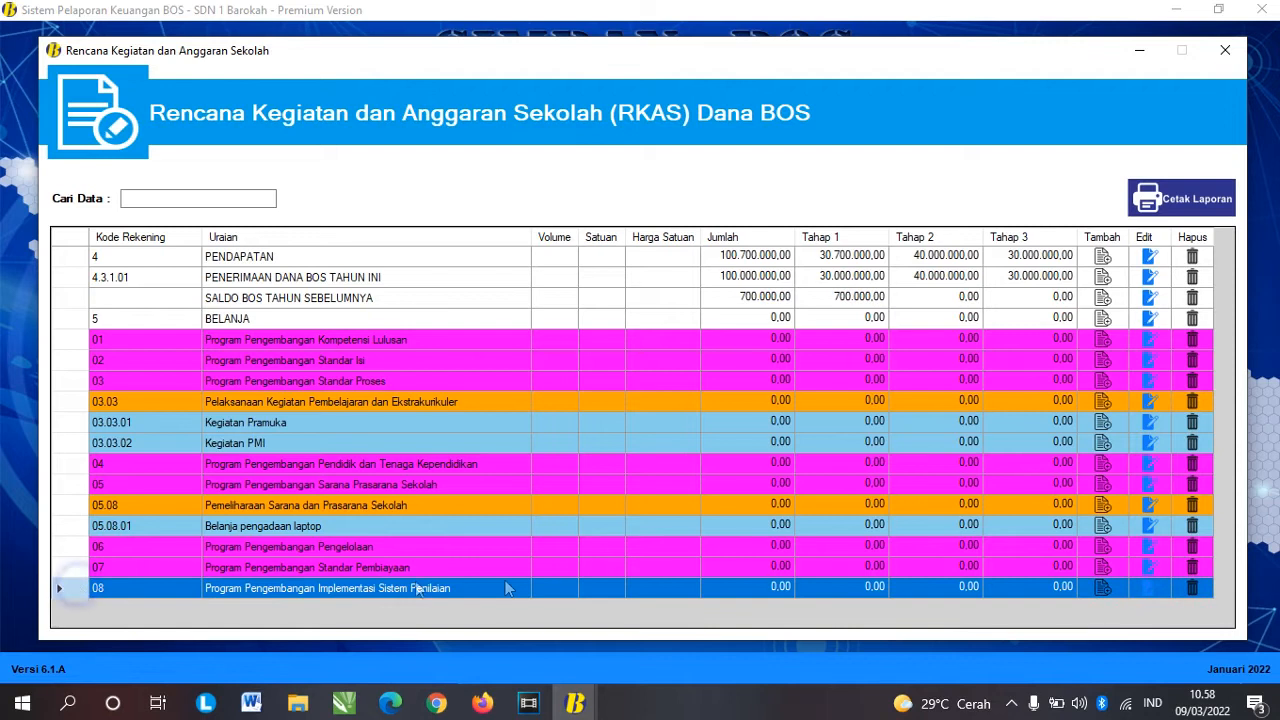
pyautogui.click(1096, 594)
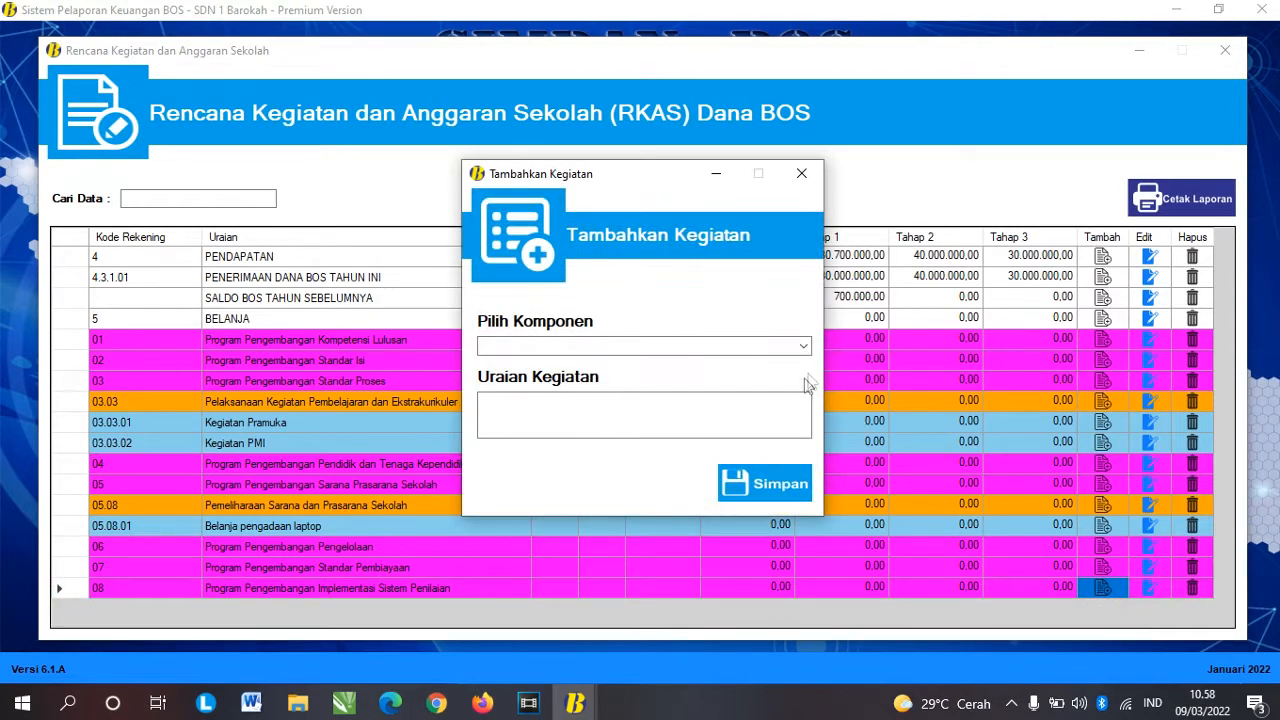
pyautogui.click(804, 347)
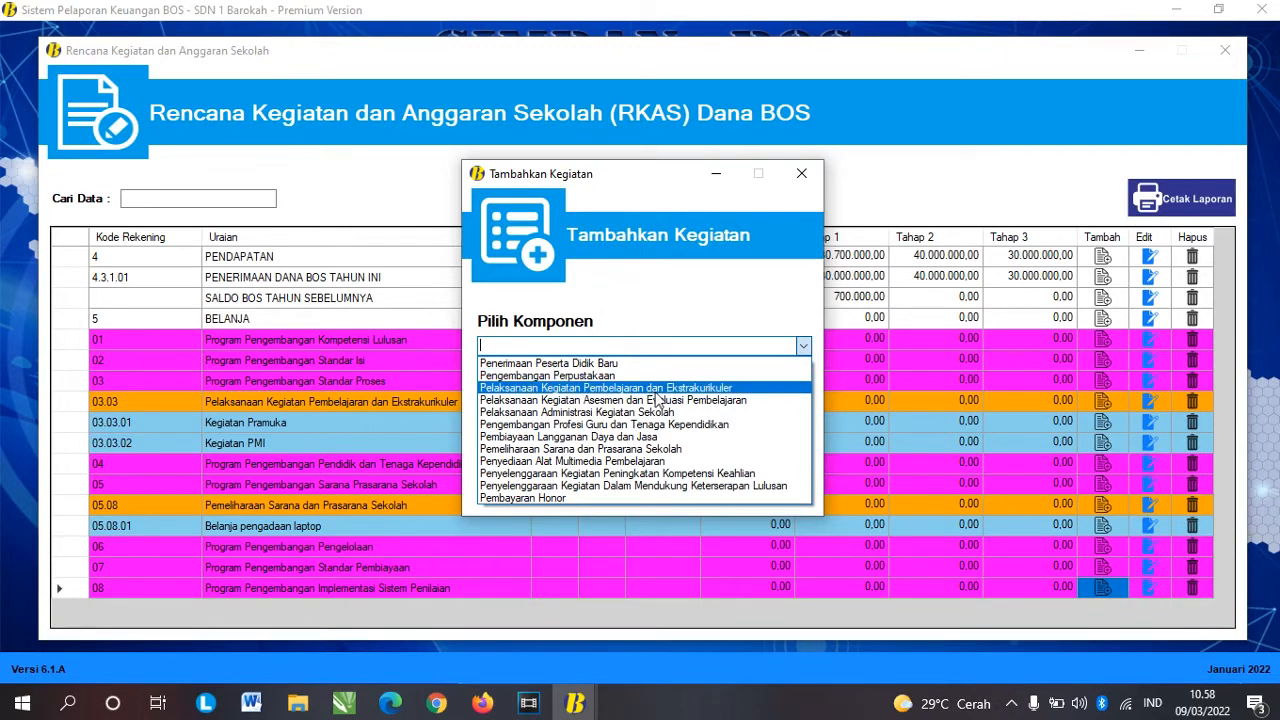
pyautogui.click(609, 402)
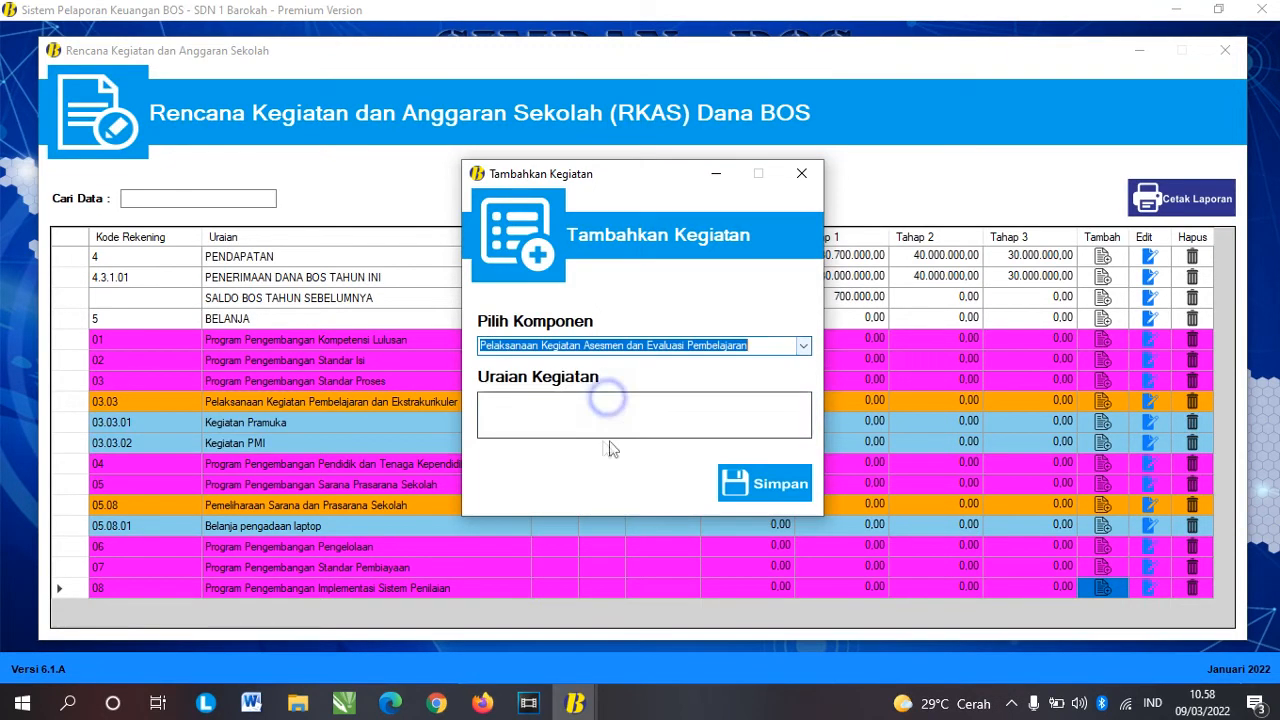
pyautogui.click(594, 427)
pyautogui.write('Kegiatan ')
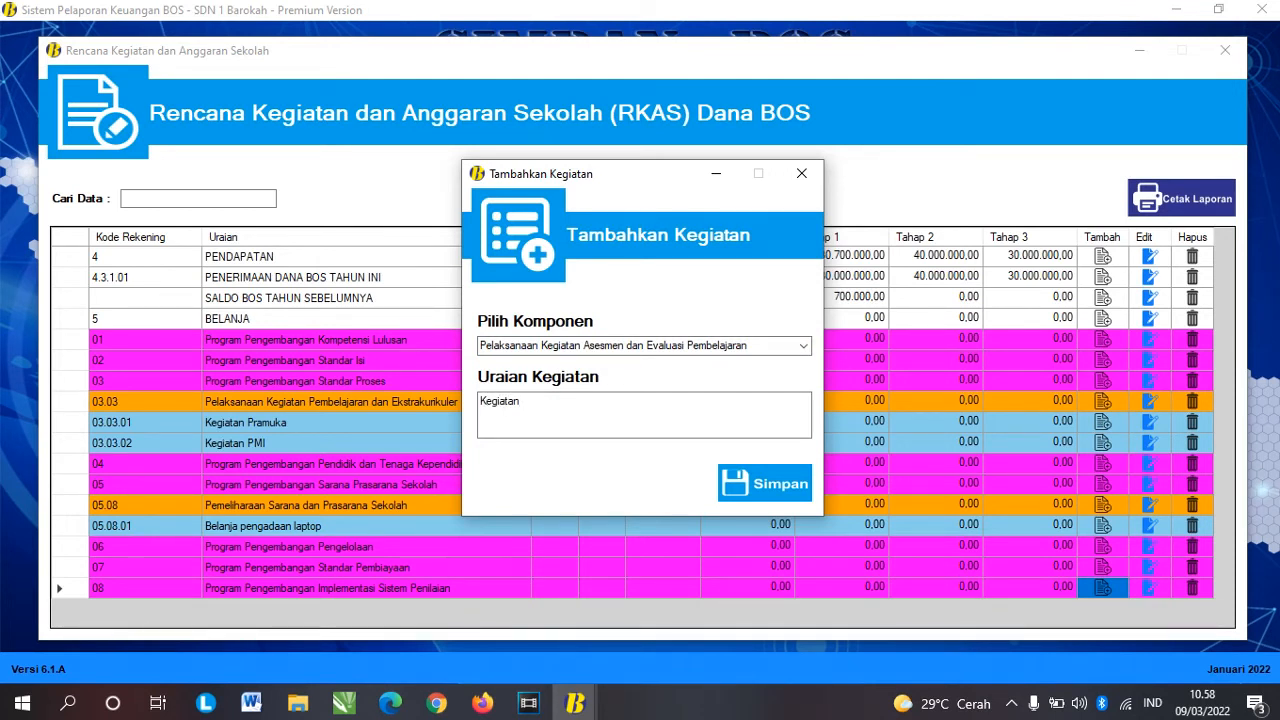
pyautogui.write('Ulangan Harian')
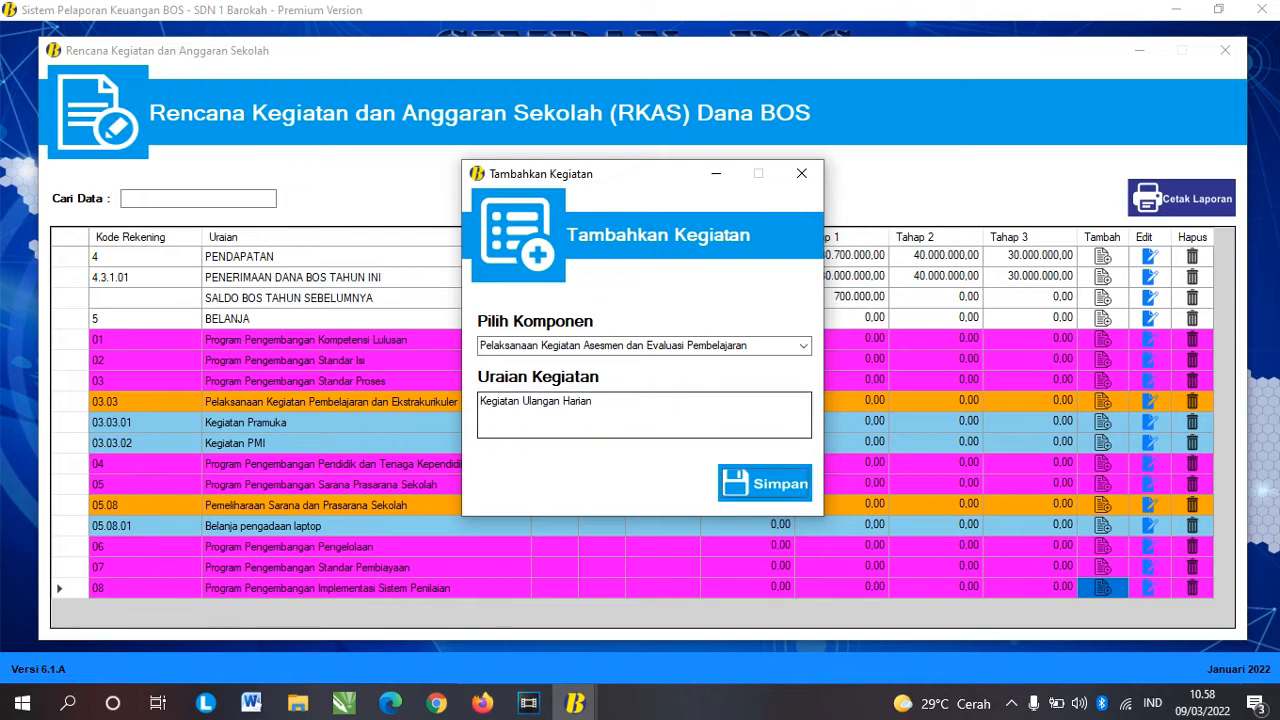
pyautogui.press('Return')
pyautogui.press('Return')
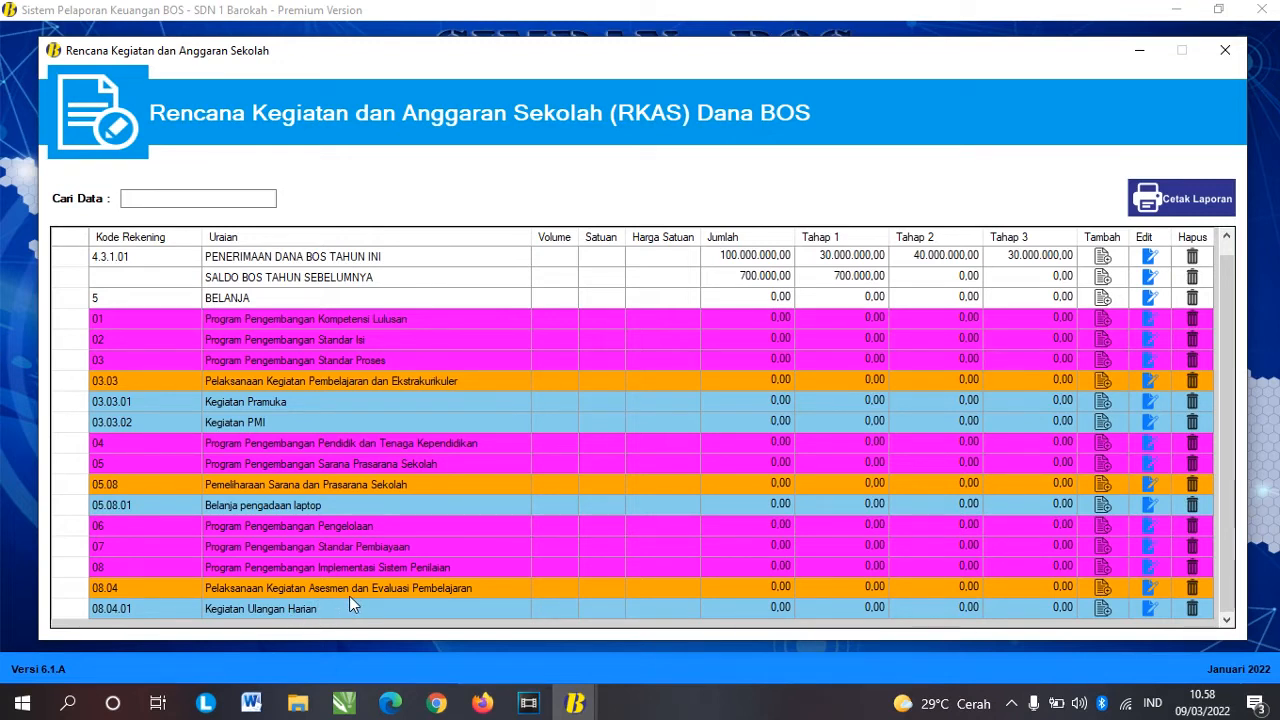
pyautogui.click(458, 570)
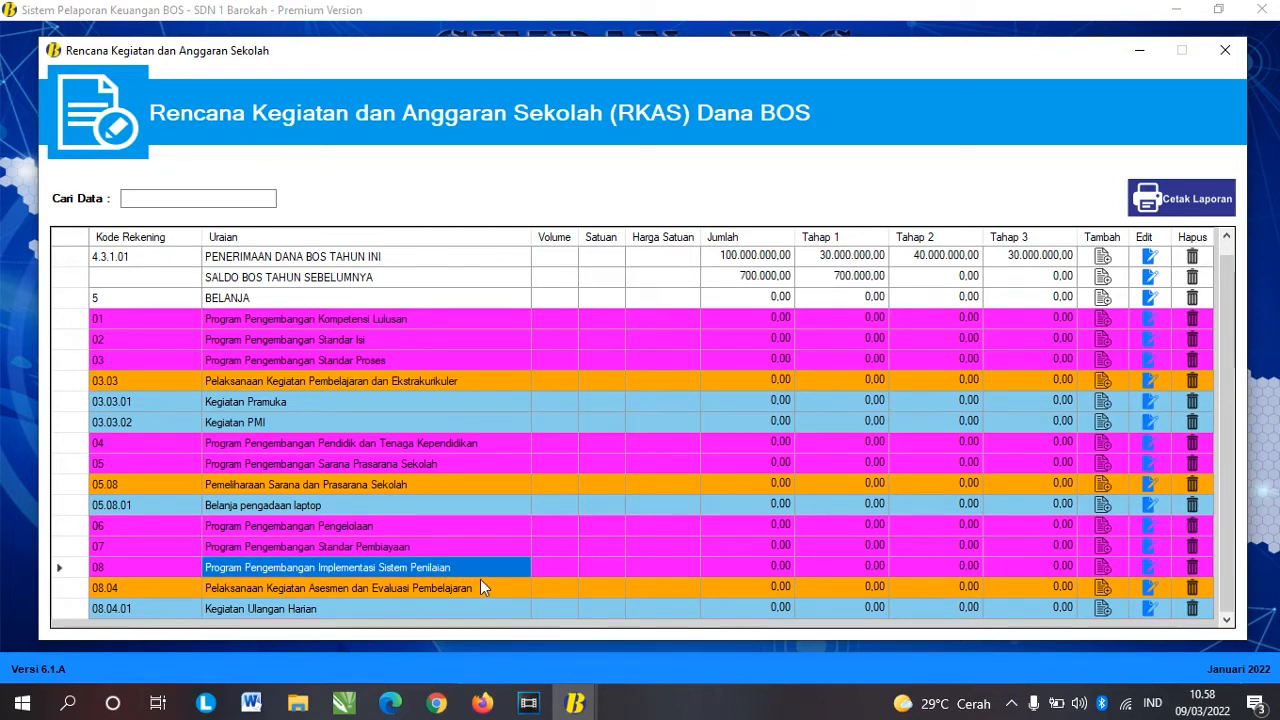
pyautogui.click(428, 550)
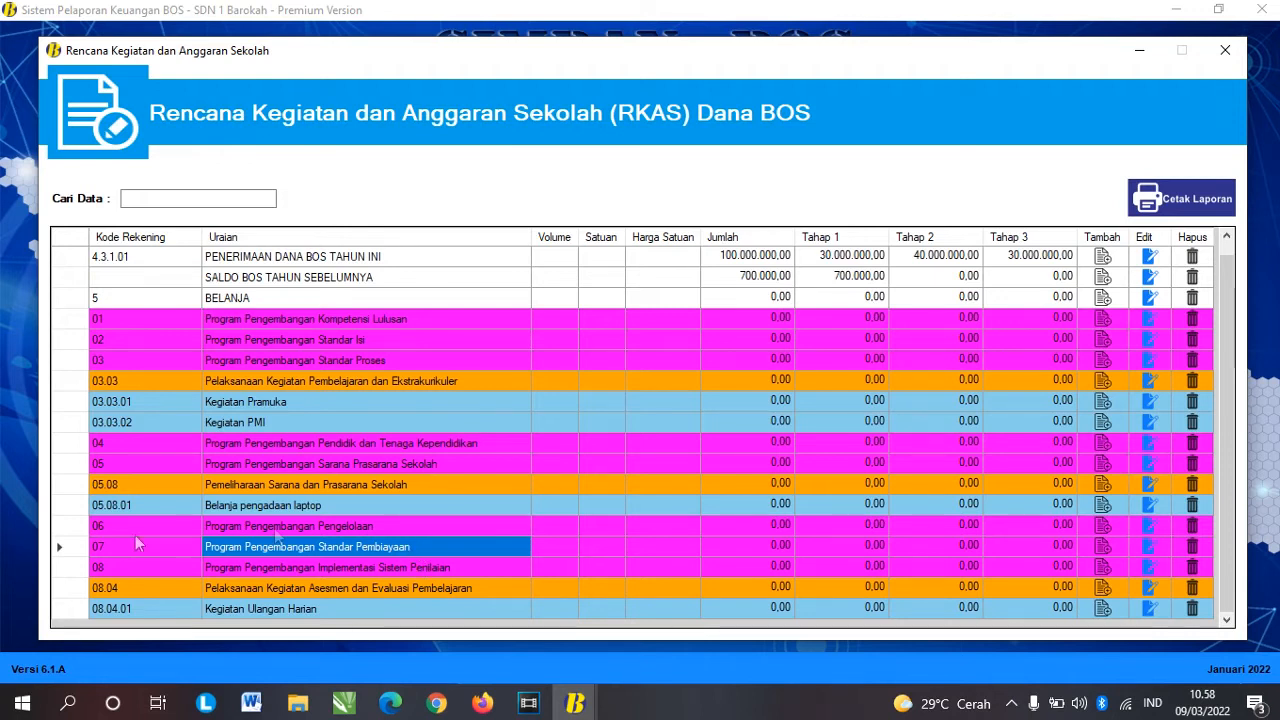
# Step: Add component 07.12 Pembayaran Honor under program 07 with activity 'Pembayaran Hhonorarium GTT/PTT'
pyautogui.click(1083, 549)
pyautogui.click(1083, 560)
pyautogui.click(803, 345)
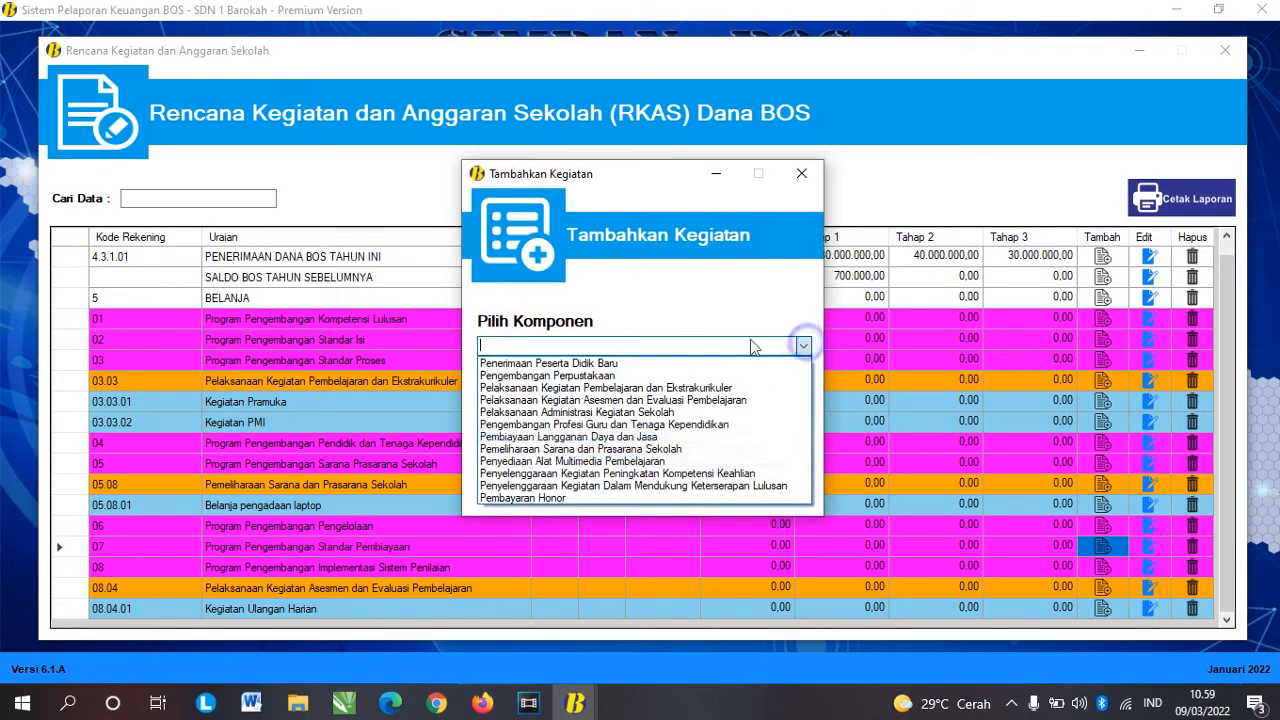
pyautogui.click(598, 497)
pyautogui.click(615, 409)
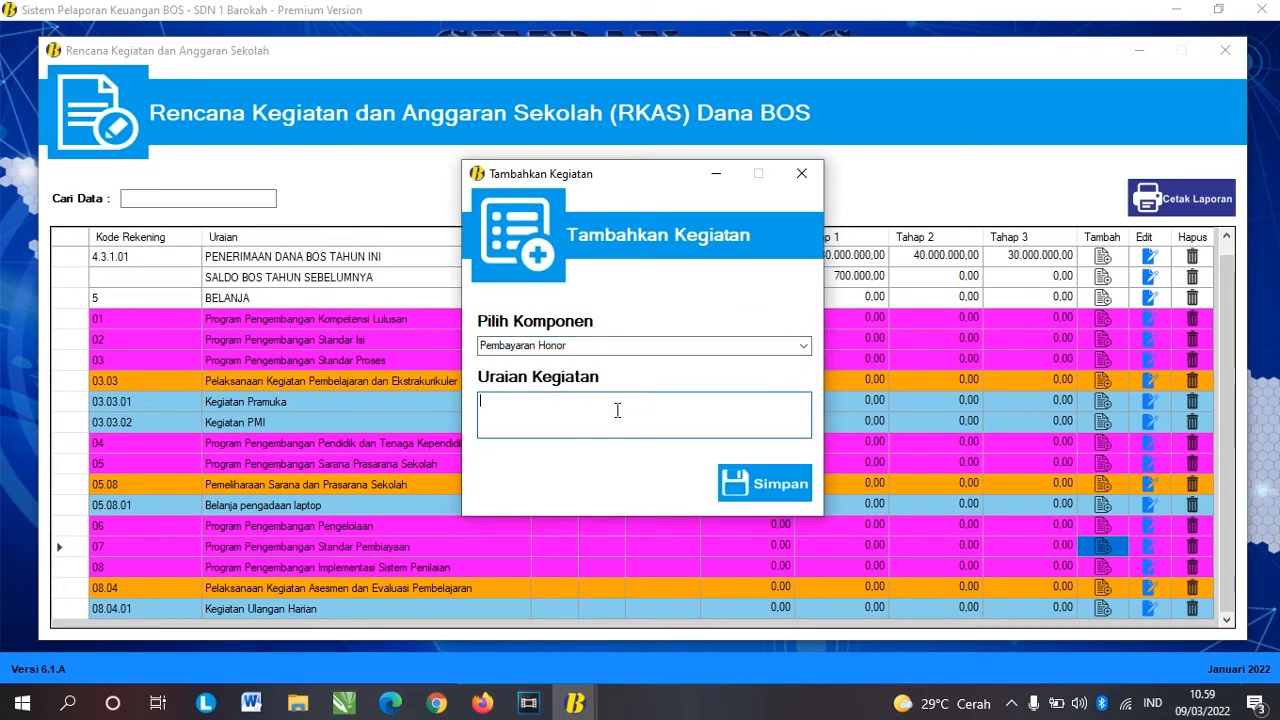
pyautogui.write('Pembayaran HOnor')
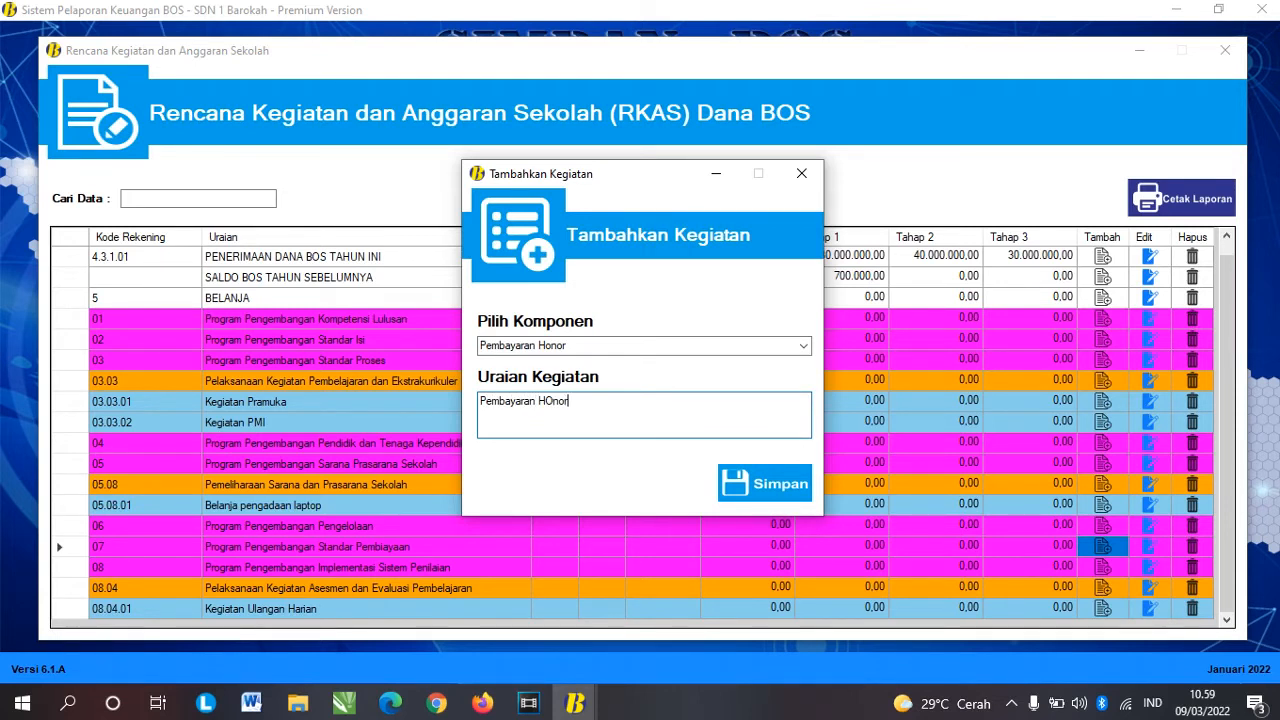
pyautogui.press('BackSpace')
pyautogui.press('BackSpace')
pyautogui.press('BackSpace')
pyautogui.press('BackSpace')
pyautogui.write('honorarium GTT/PTT')
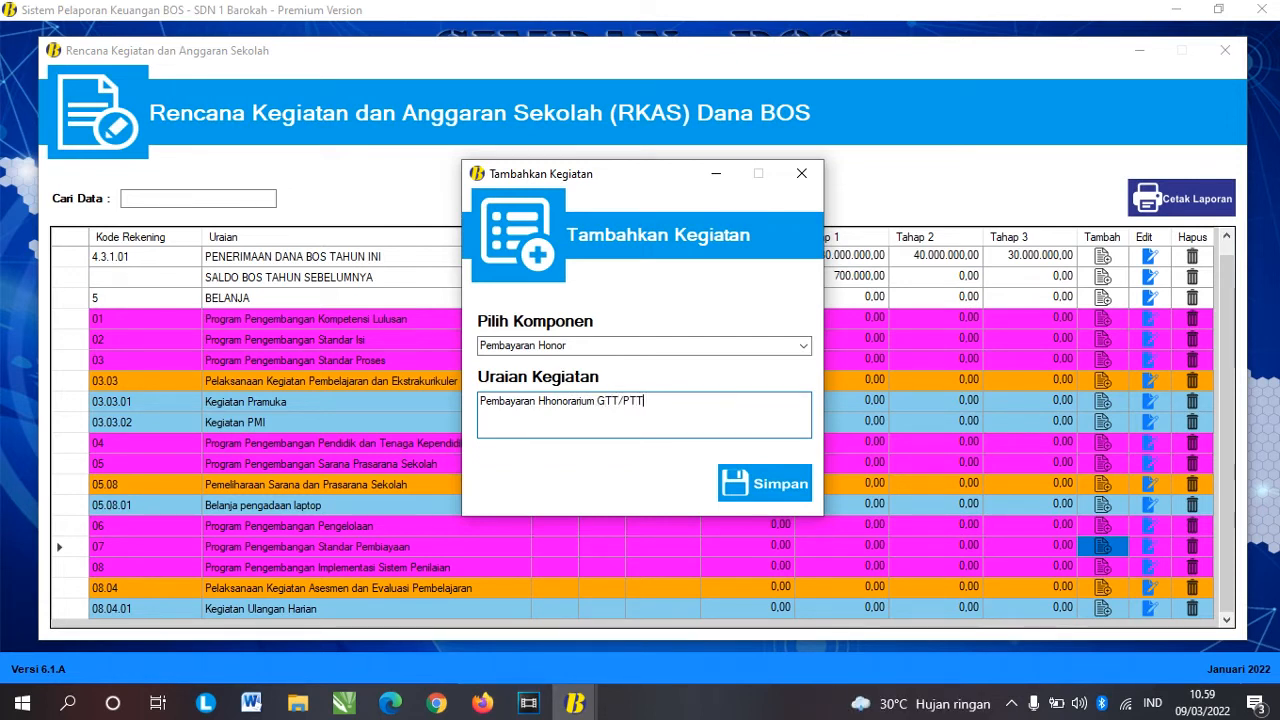
pyautogui.click(764, 483)
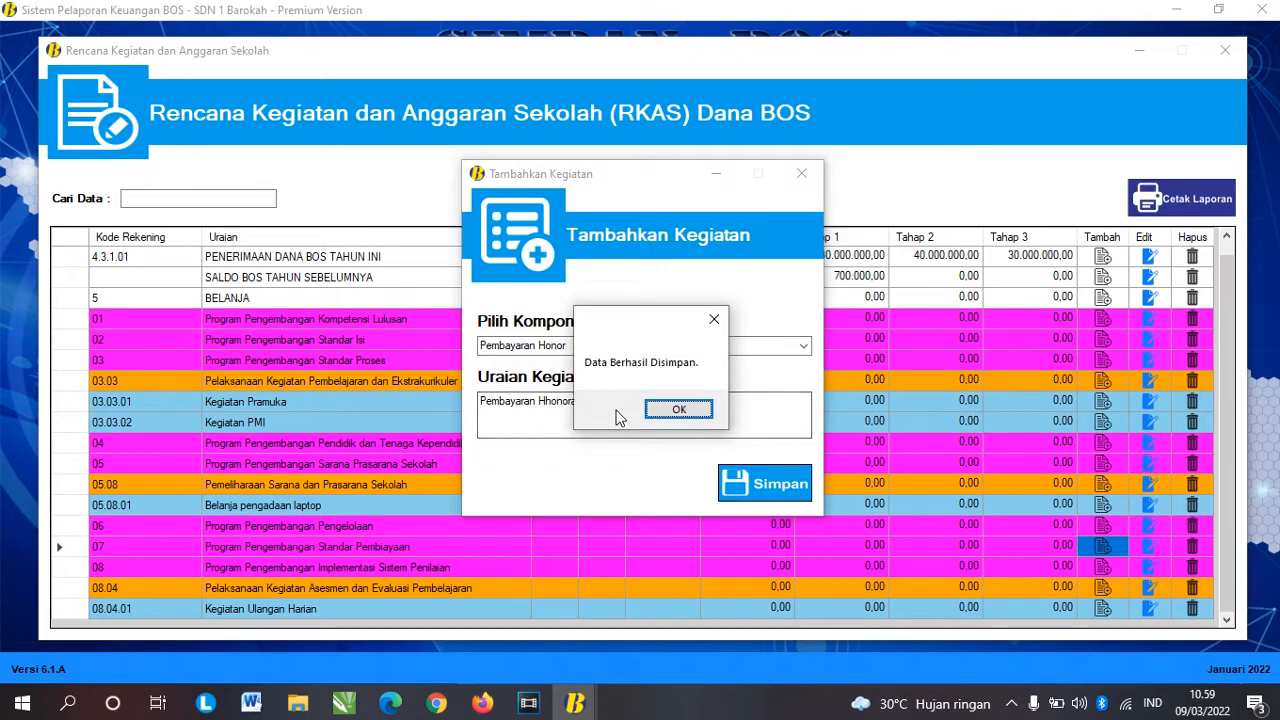
pyautogui.click(672, 407)
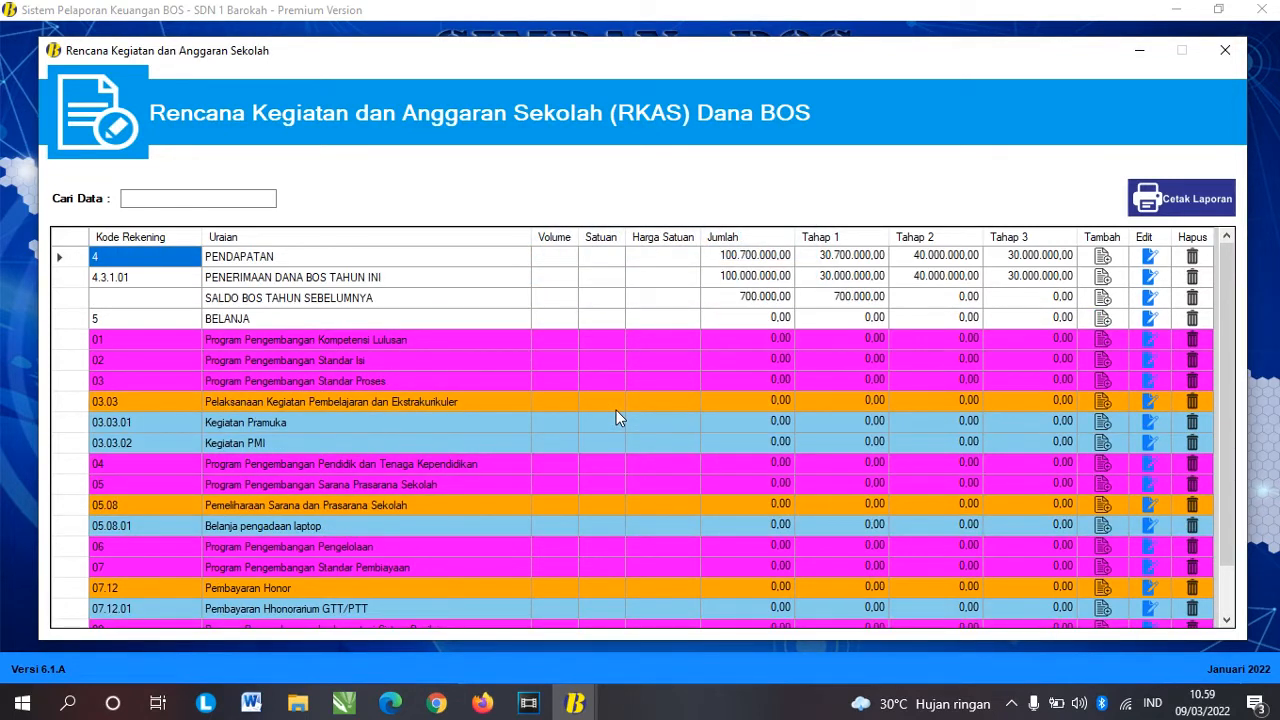
pyautogui.scroll(-1, 612, 476)
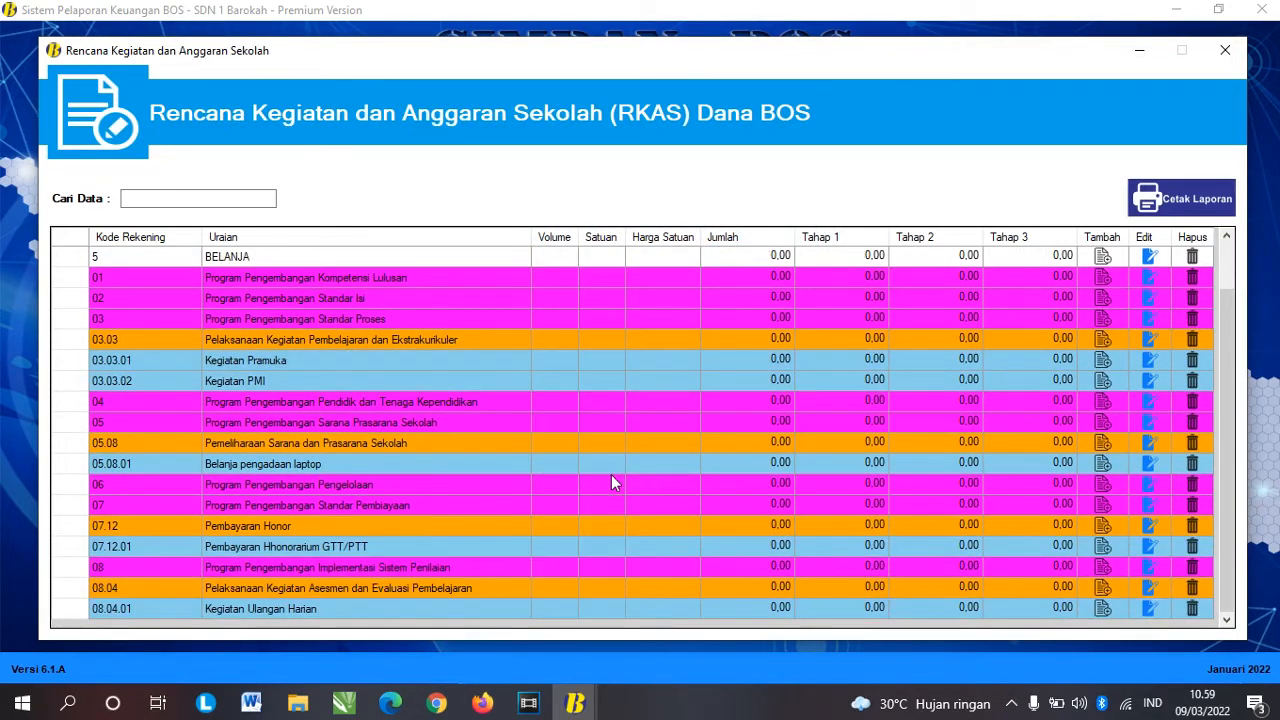
pyautogui.scroll(1, 612, 483)
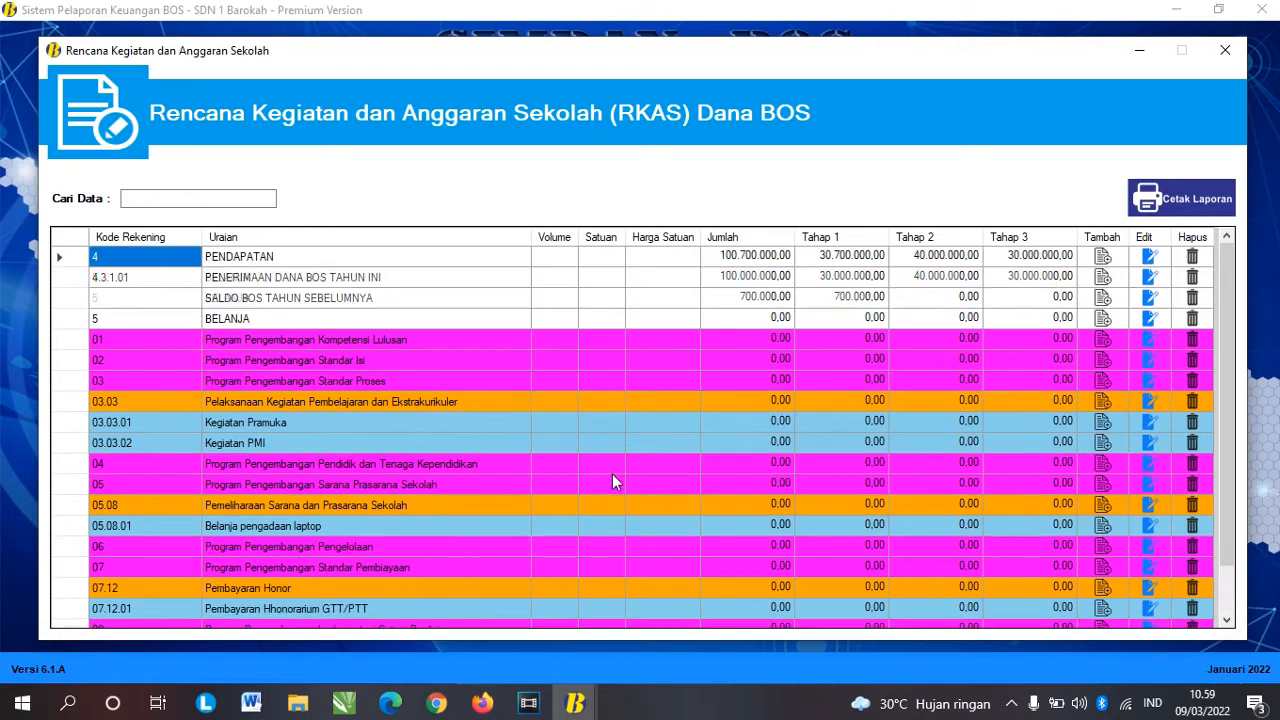
# Step: Rename the activity Kegiatan PMI to 'Kegiatan PMI Sekolah'
pyautogui.click(1149, 442)
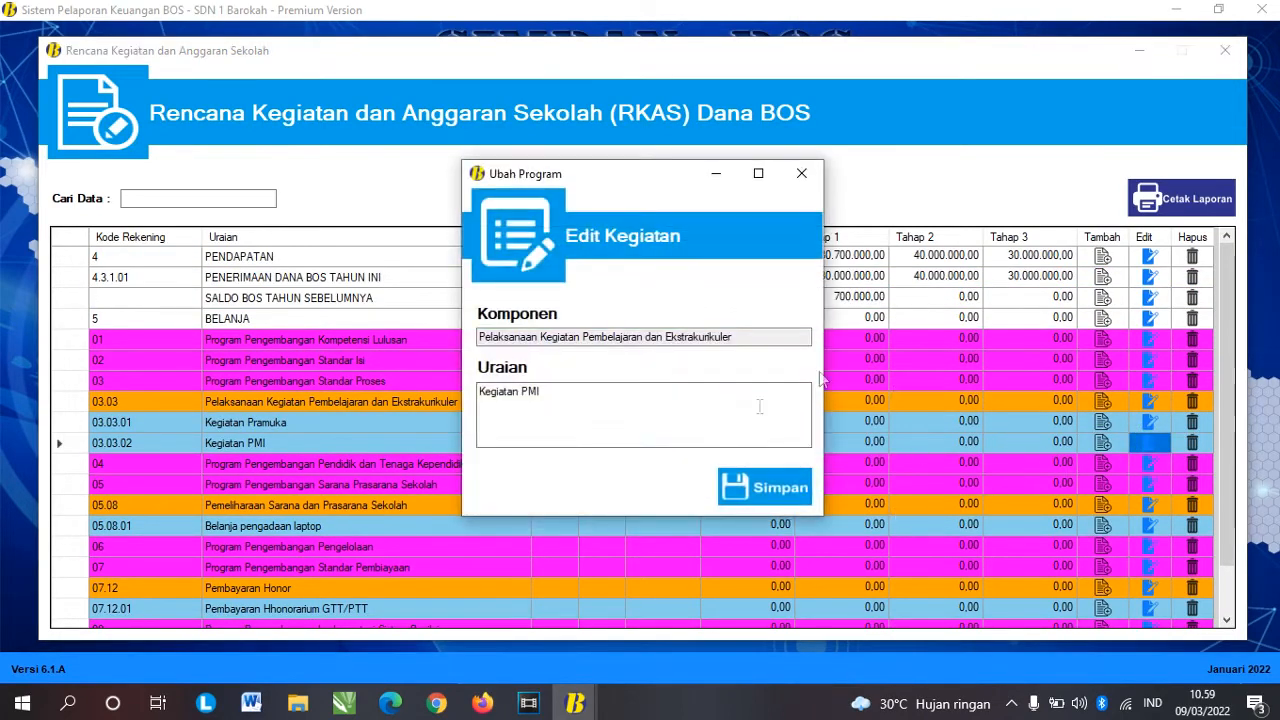
pyautogui.click(585, 399)
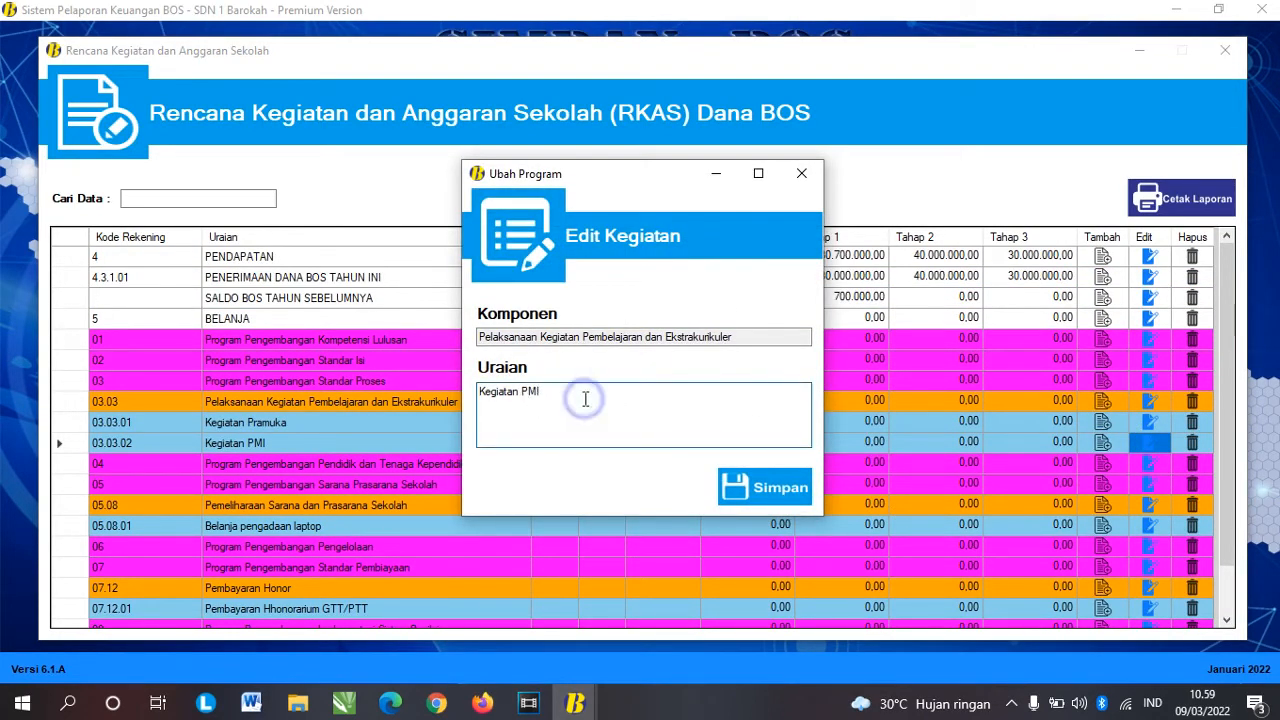
pyautogui.write('Sekolah')
pyautogui.press('Tab')
pyautogui.press('Return')
pyautogui.press('Return')
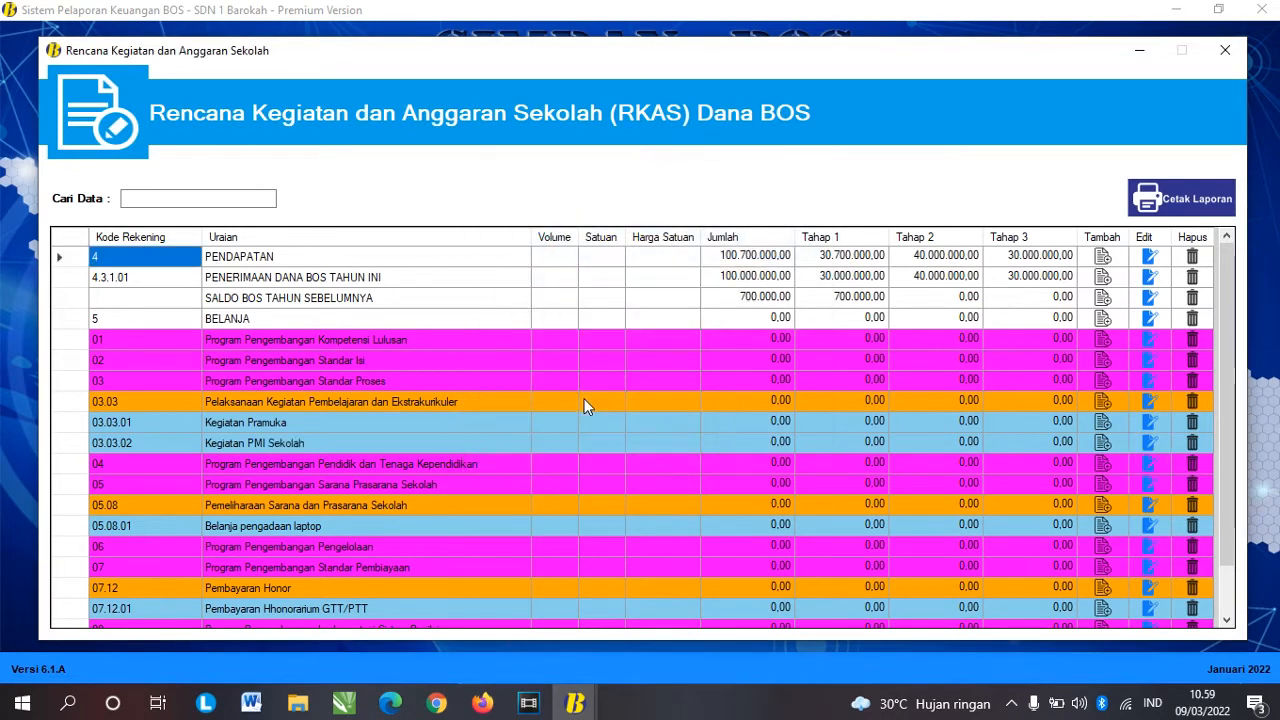
# Step: Delete the Kegiatan PMI Sekolah activity
pyautogui.click(289, 446)
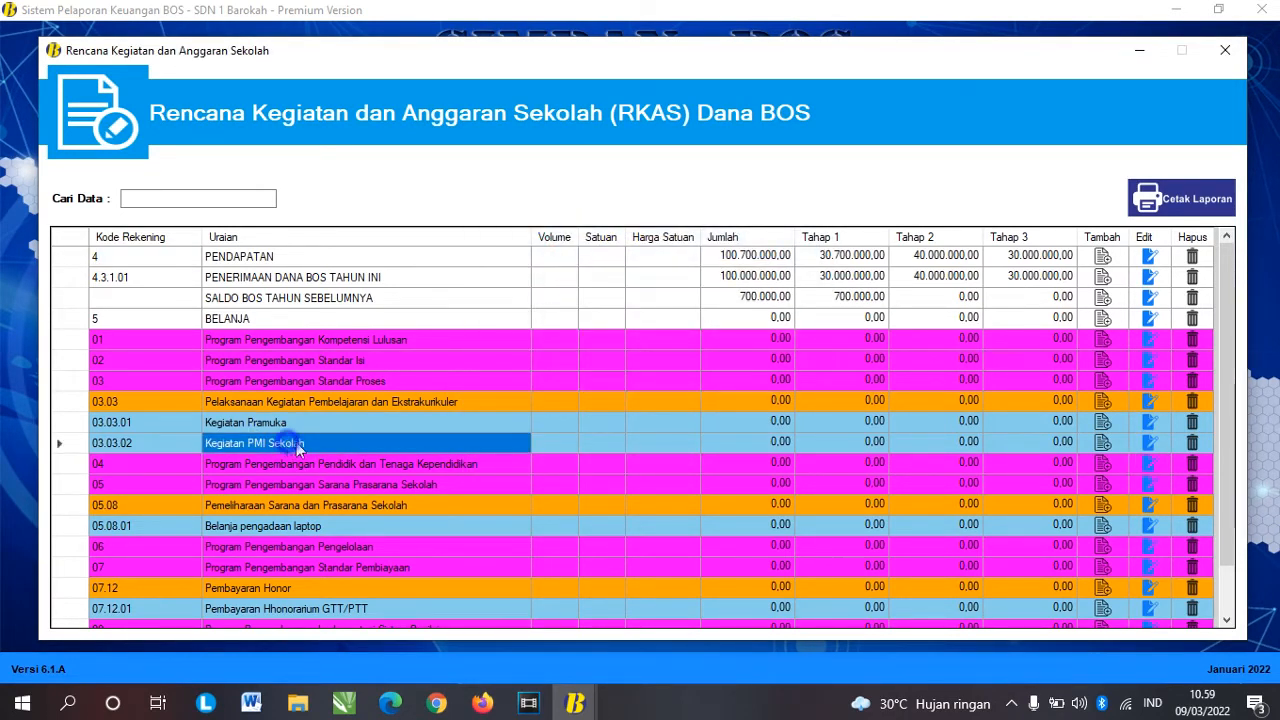
pyautogui.click(1191, 445)
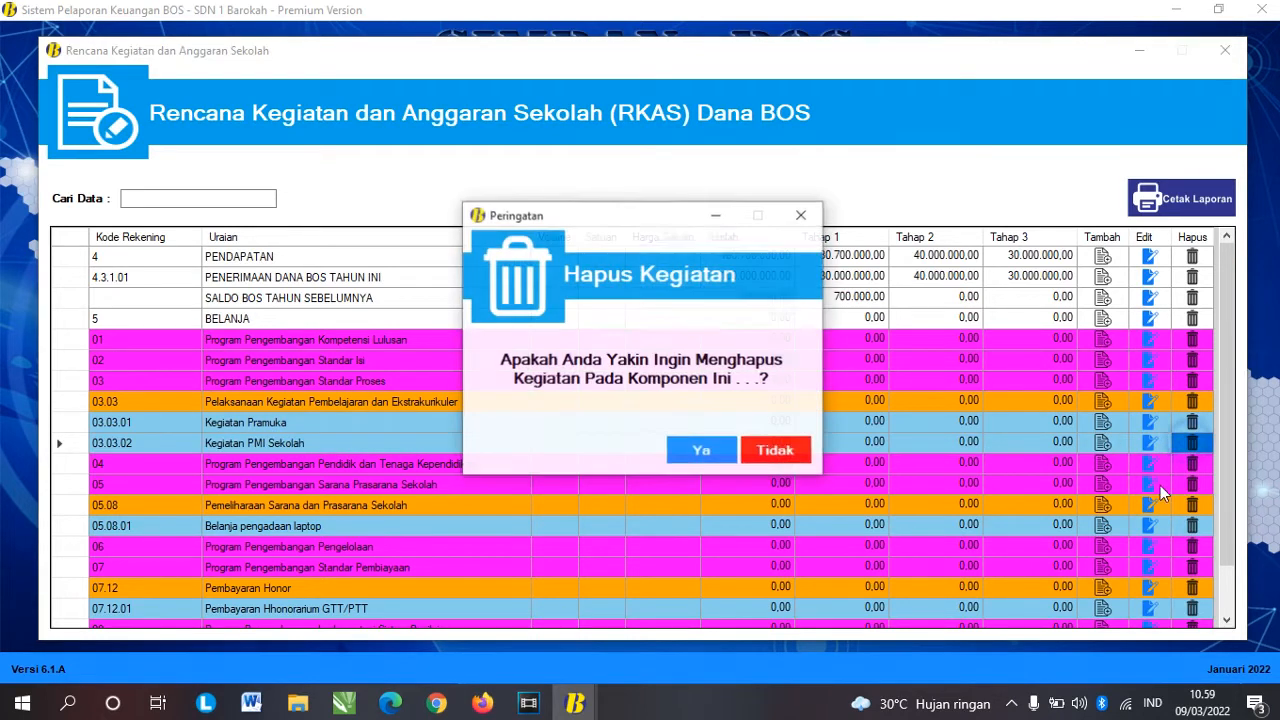
pyautogui.click(699, 451)
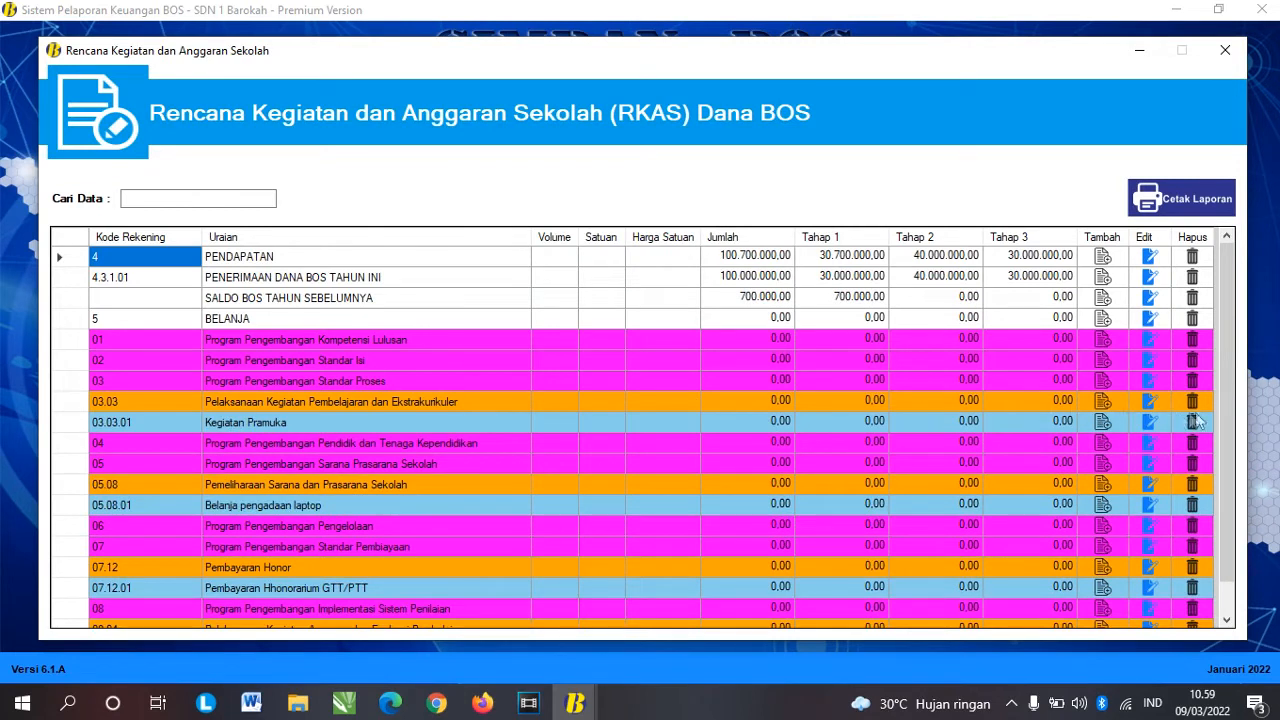
# Step: Start deleting component 03.03 but cancel, keeping Kegiatan Pramuka under it
pyautogui.click(405, 401)
pyautogui.scroll(-1, 487, 456)
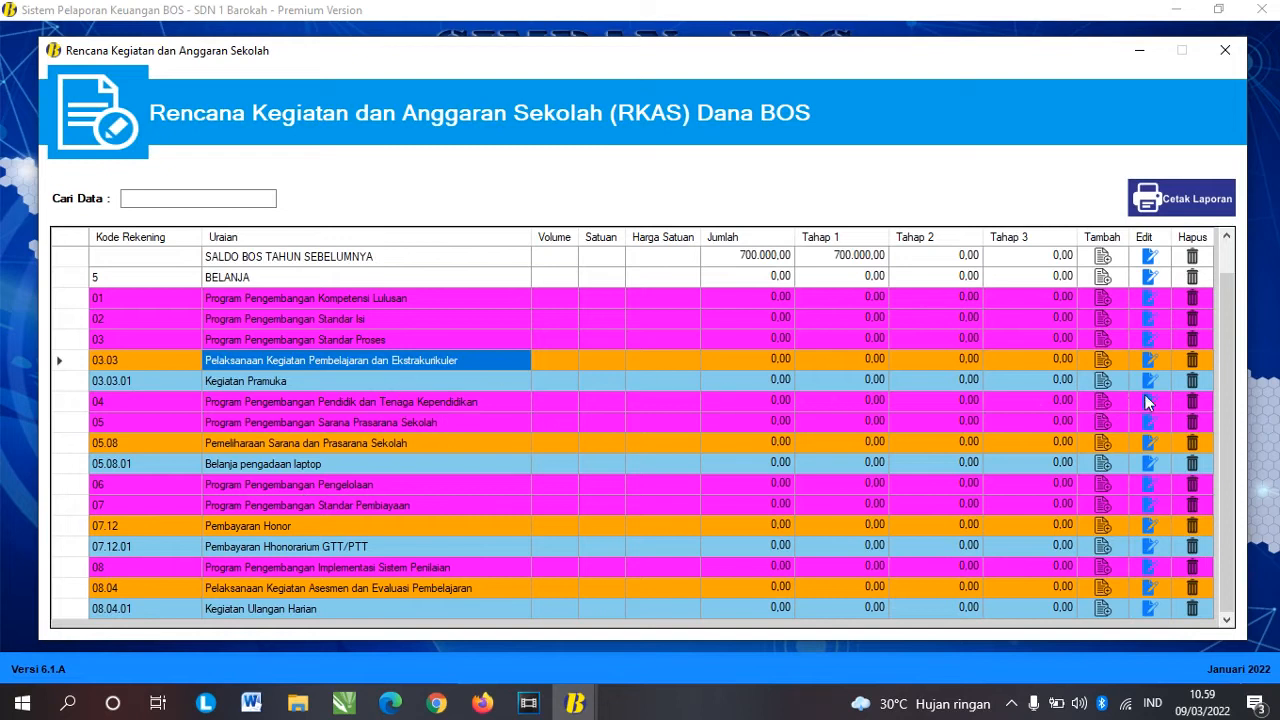
pyautogui.scroll(1, 648, 422)
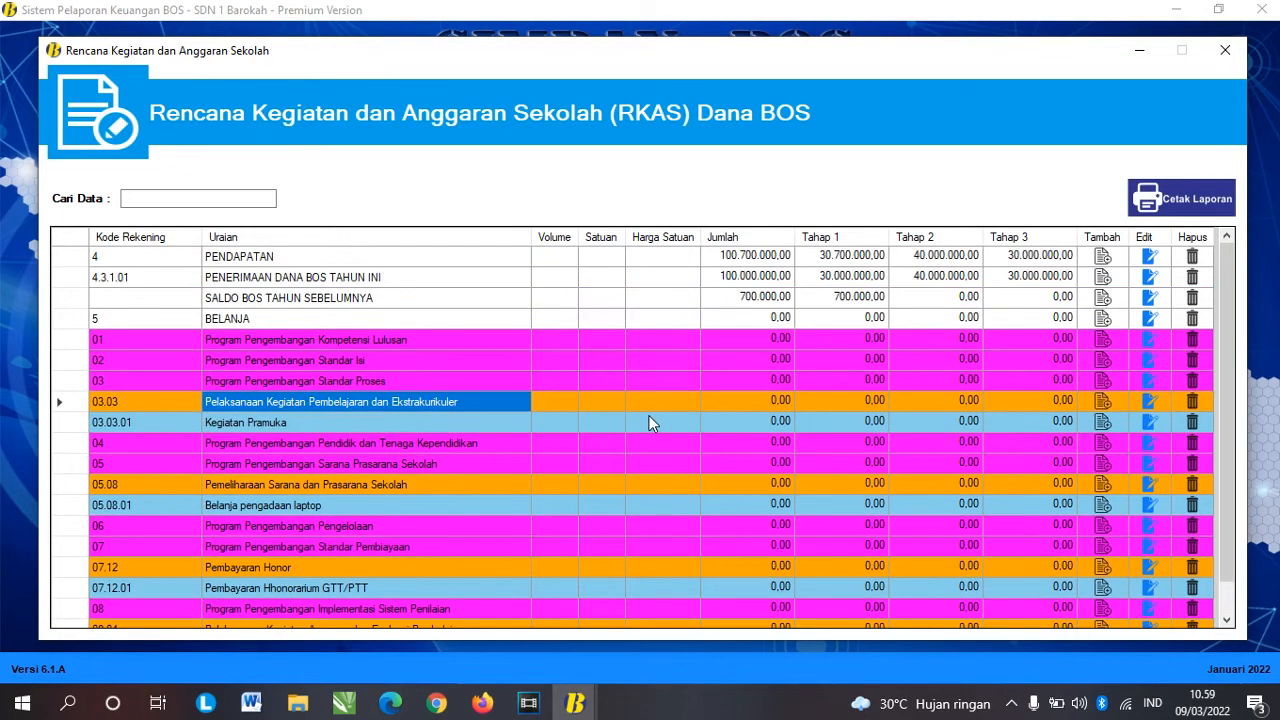
pyautogui.click(1192, 402)
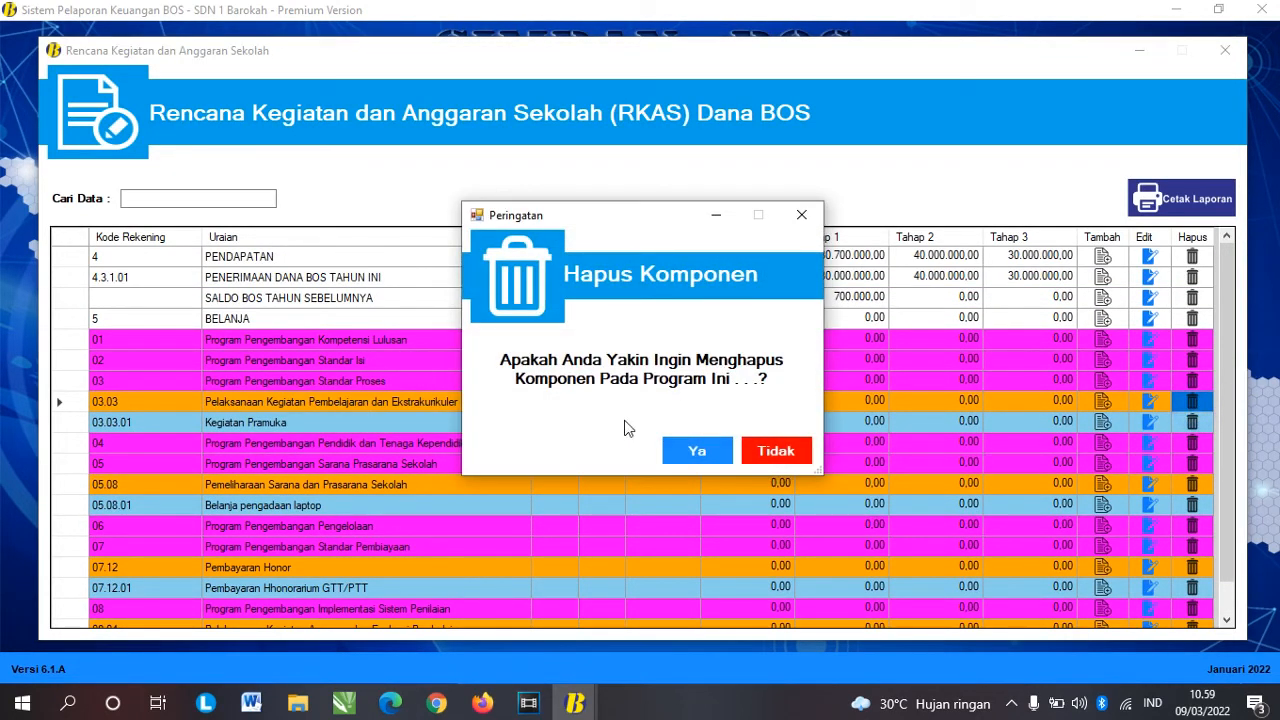
pyautogui.click(772, 450)
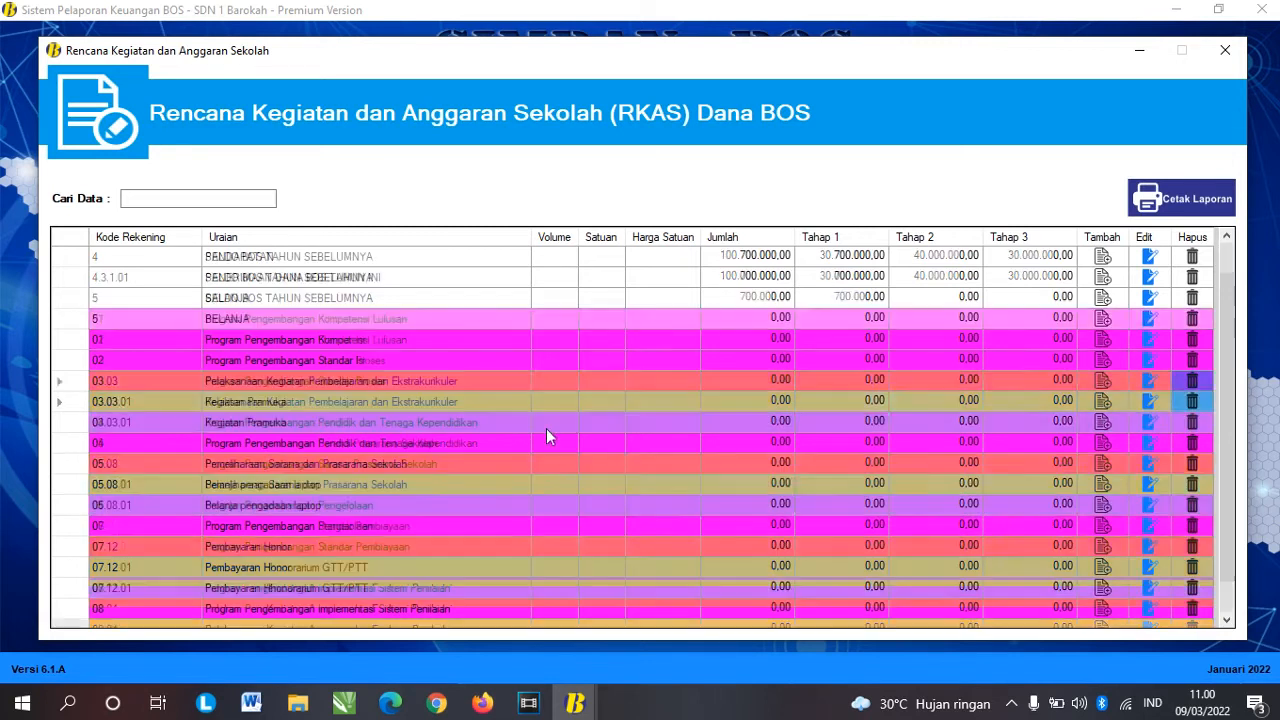
pyautogui.scroll(-1, 546, 426)
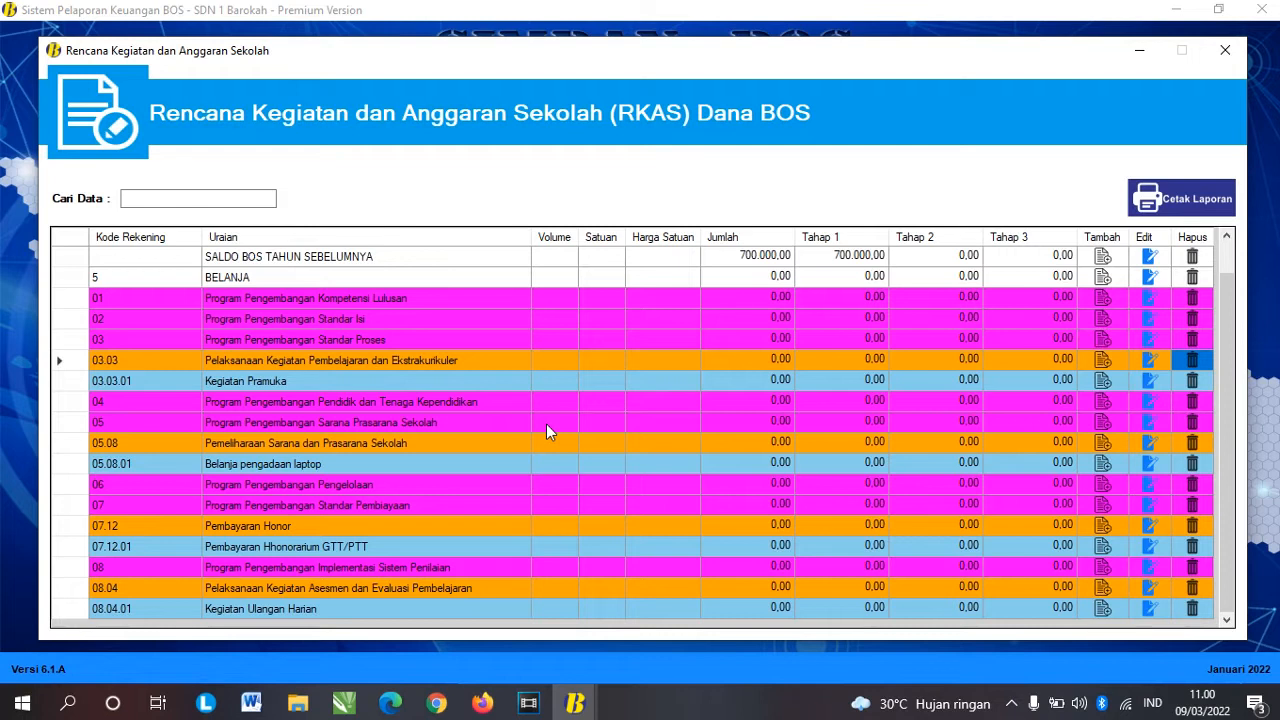
pyautogui.scroll(1, 546, 424)
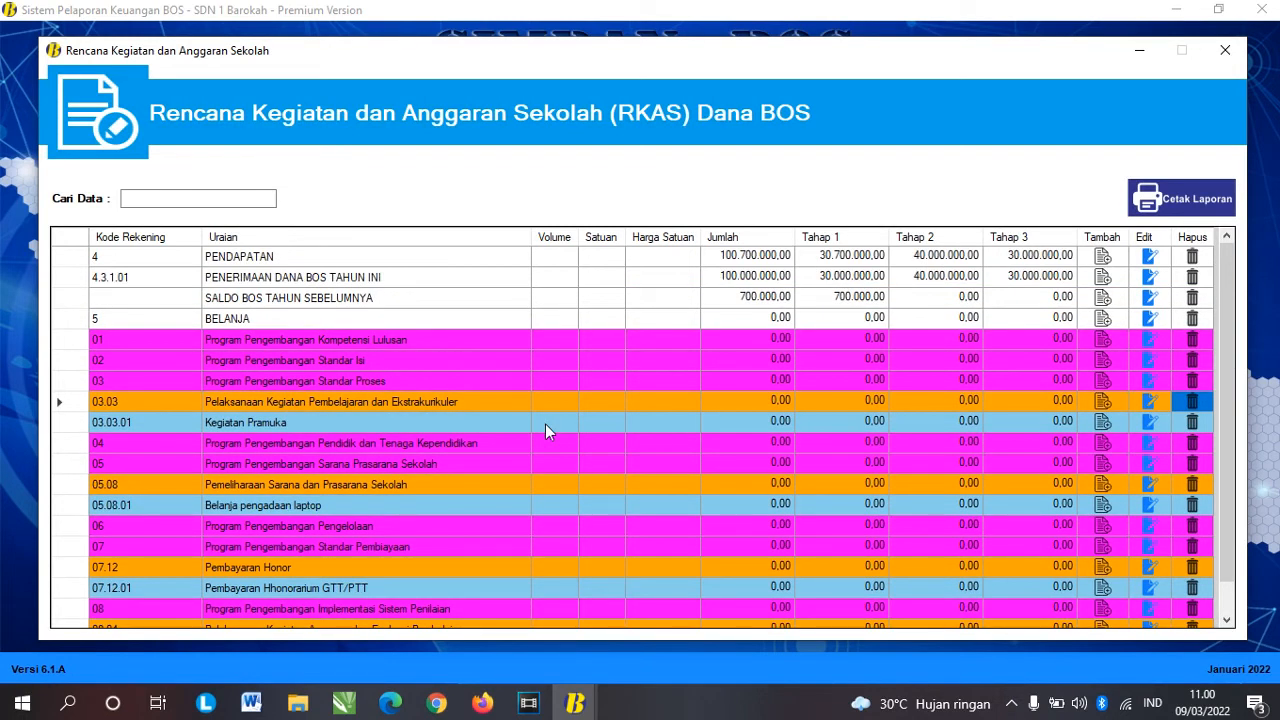
pyautogui.click(102, 423)
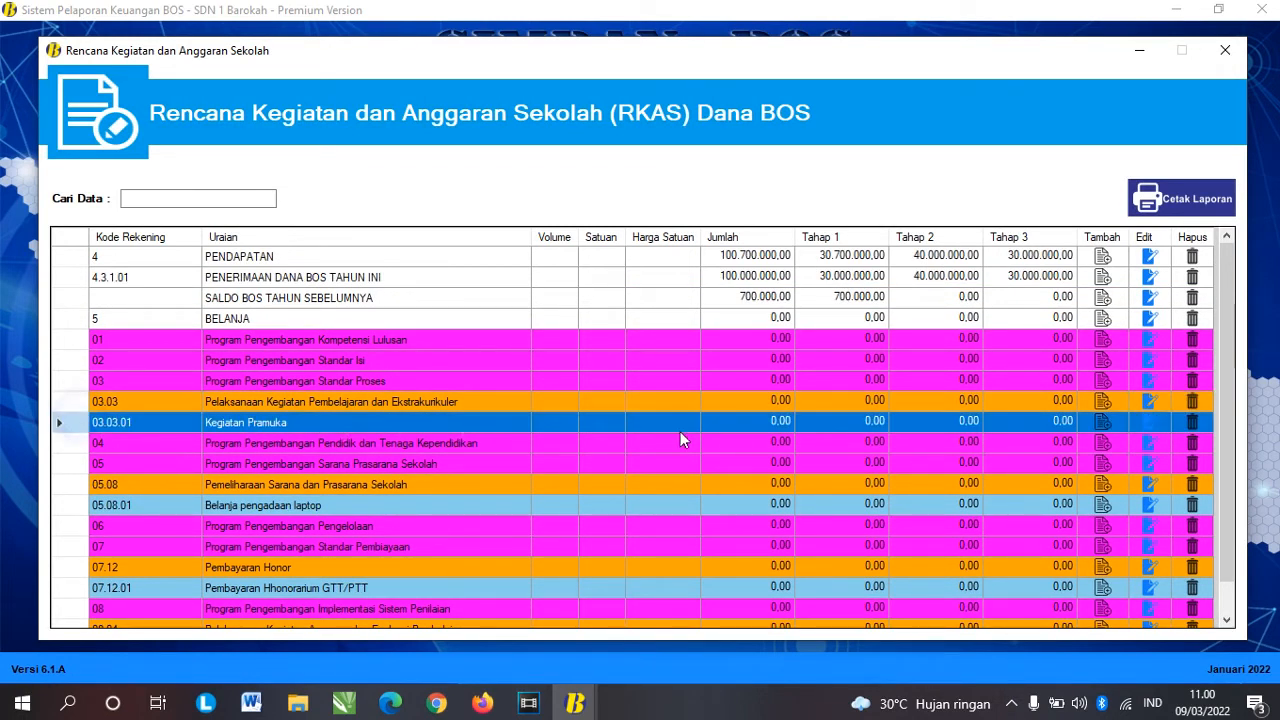
pyautogui.click(536, 426)
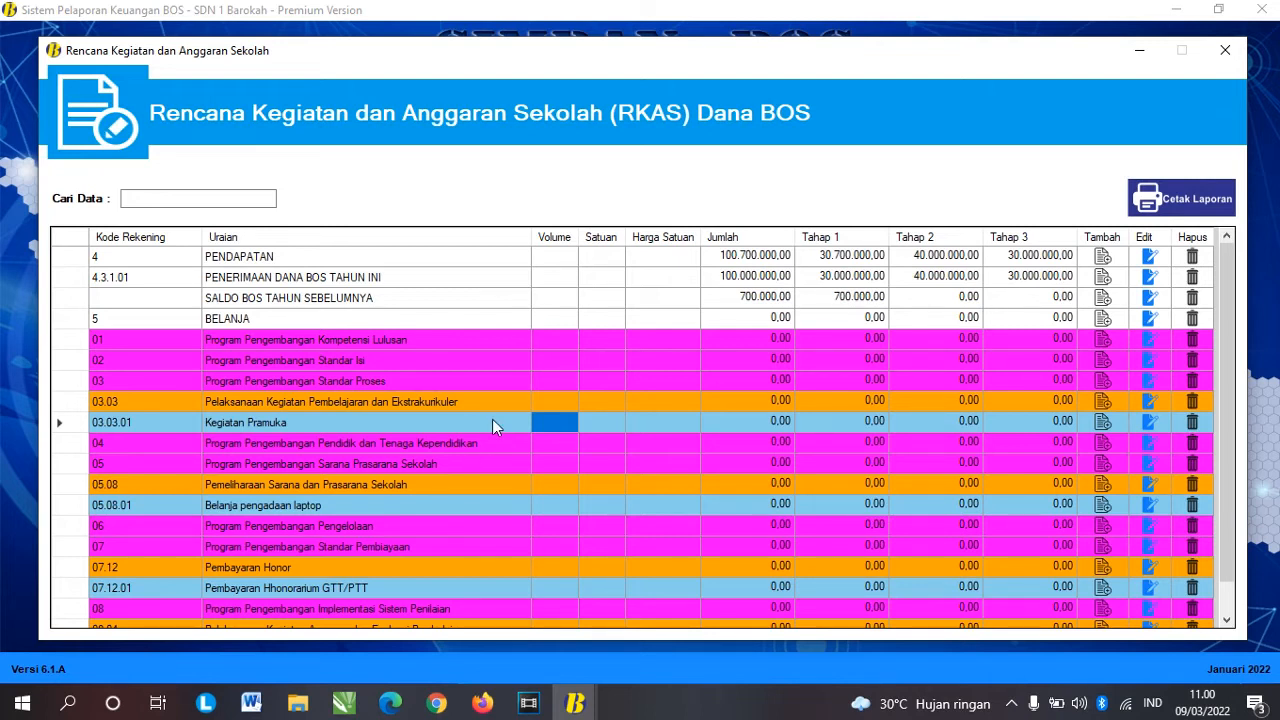
pyautogui.click(548, 421)
pyautogui.click(75, 425)
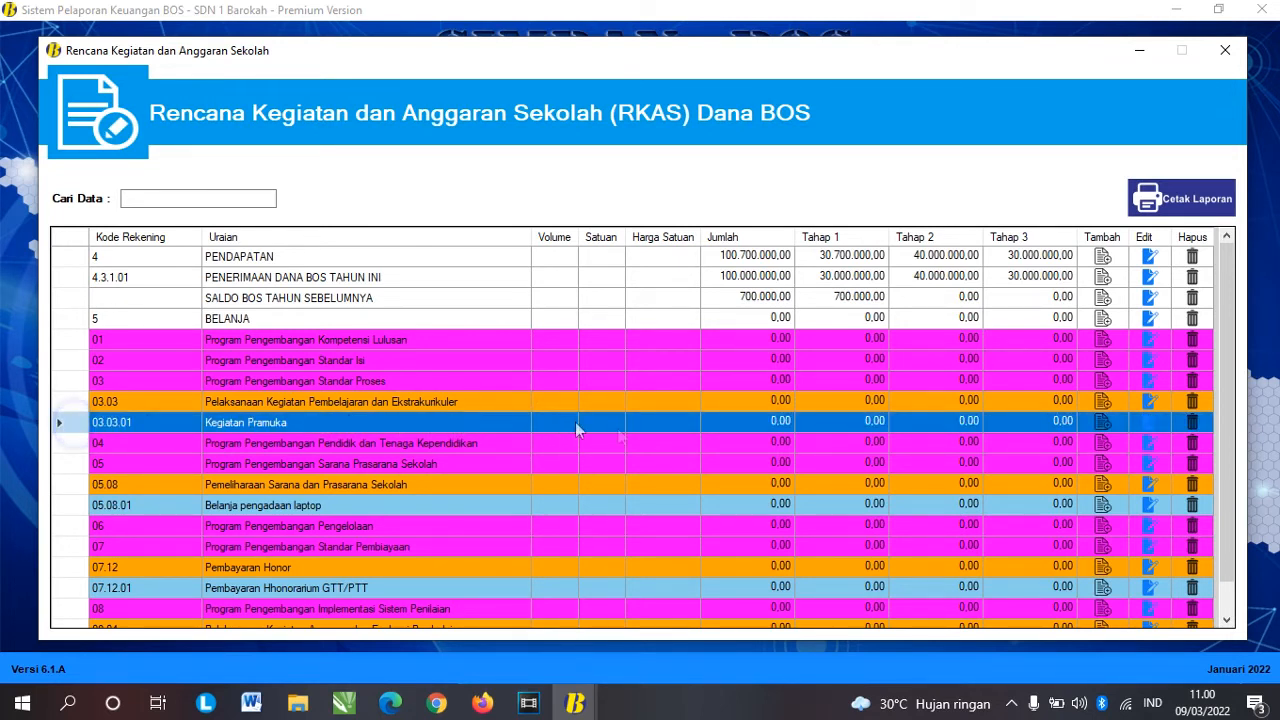
# Step: Add a Kegiatan Pramuka spending object: 5.1.02, 5.1.02.02, detail 5.1.02.02.01.0029 Belanja Jasa Tenaga Ahli
pyautogui.click(1104, 423)
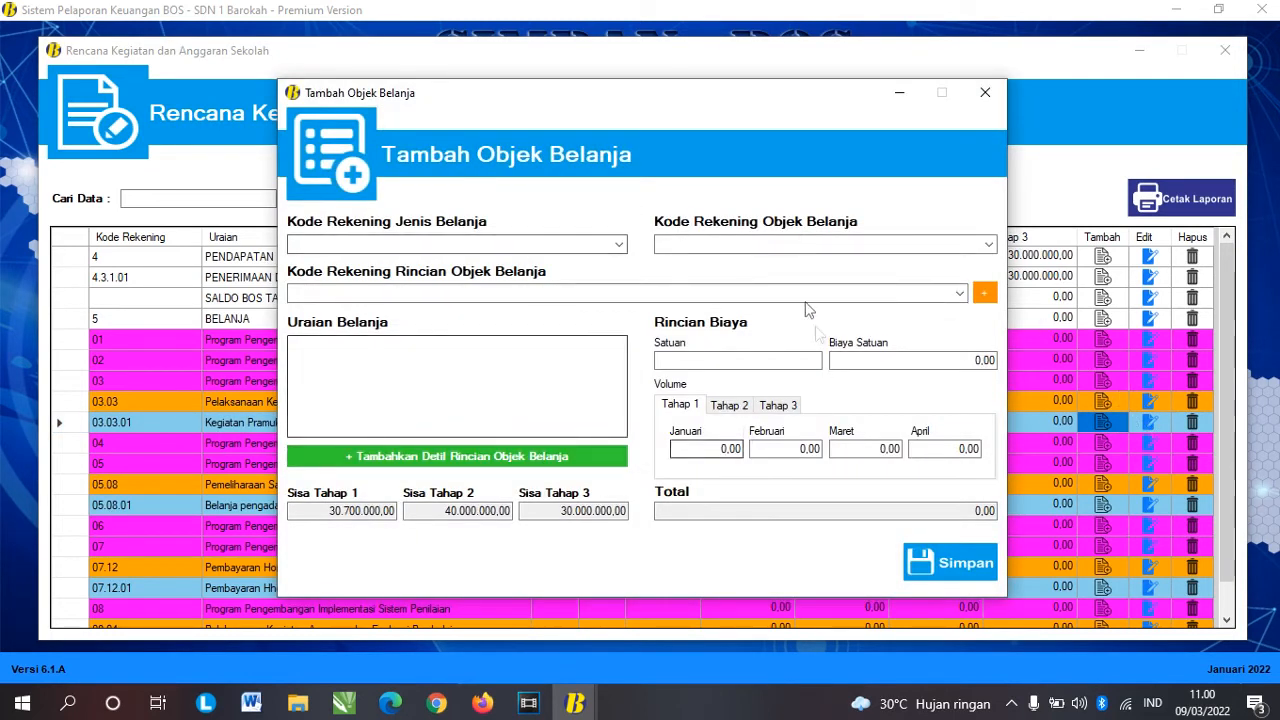
pyautogui.click(620, 245)
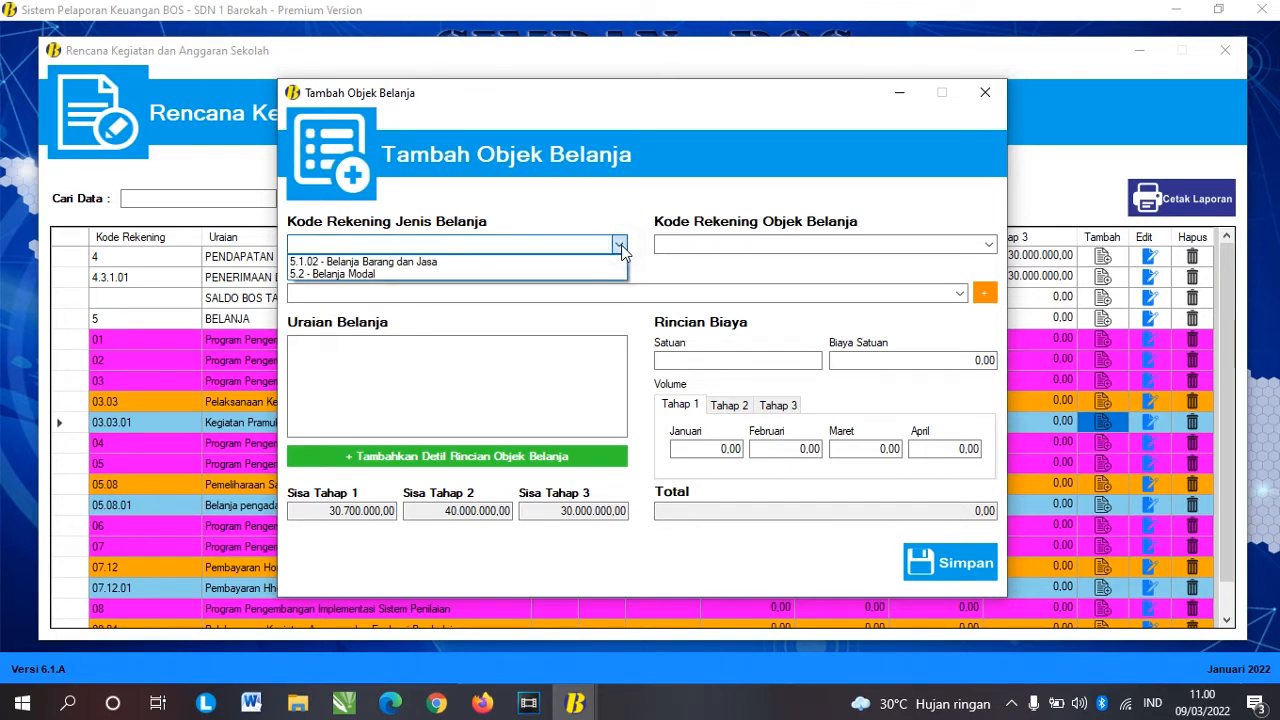
pyautogui.click(467, 264)
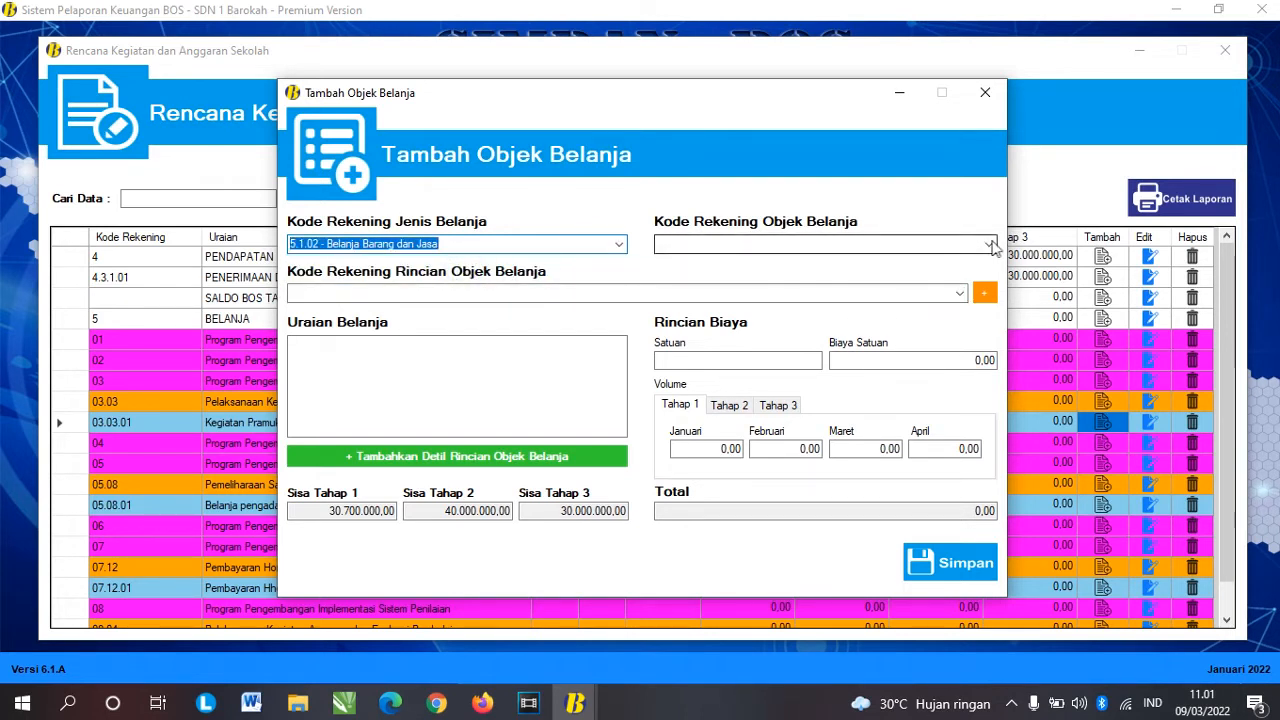
pyautogui.click(990, 245)
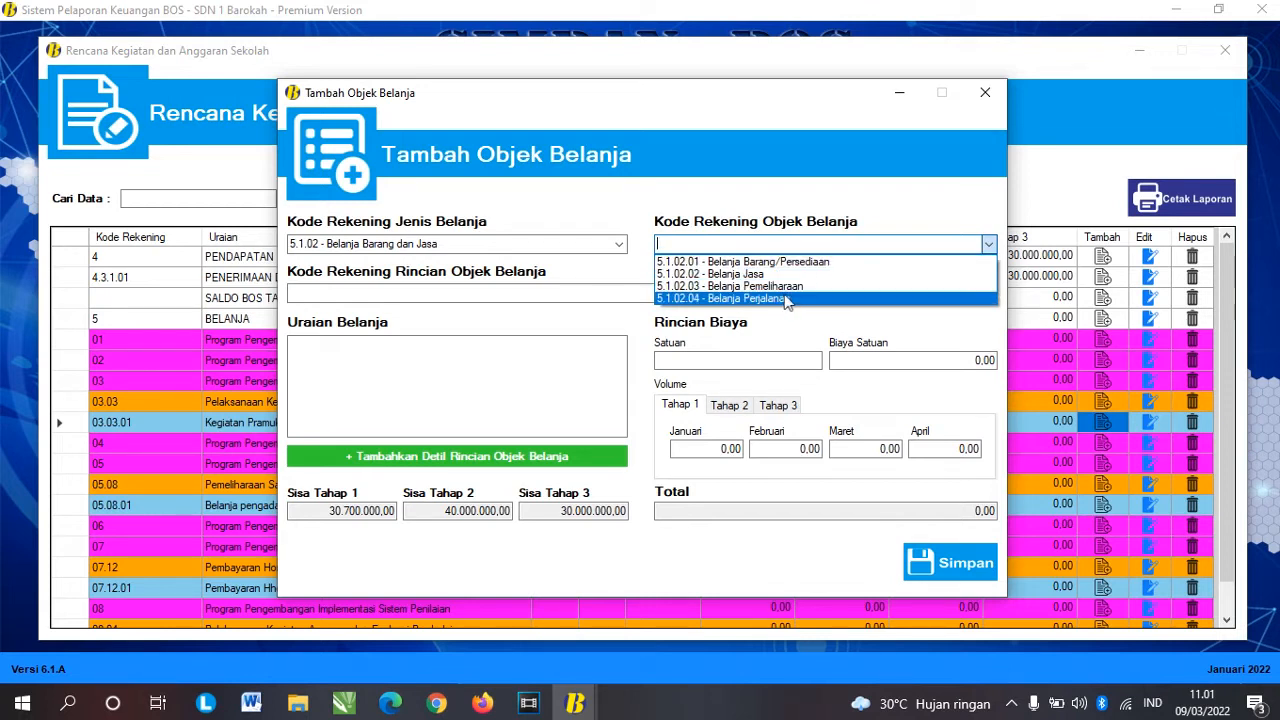
pyautogui.click(773, 274)
pyautogui.click(959, 293)
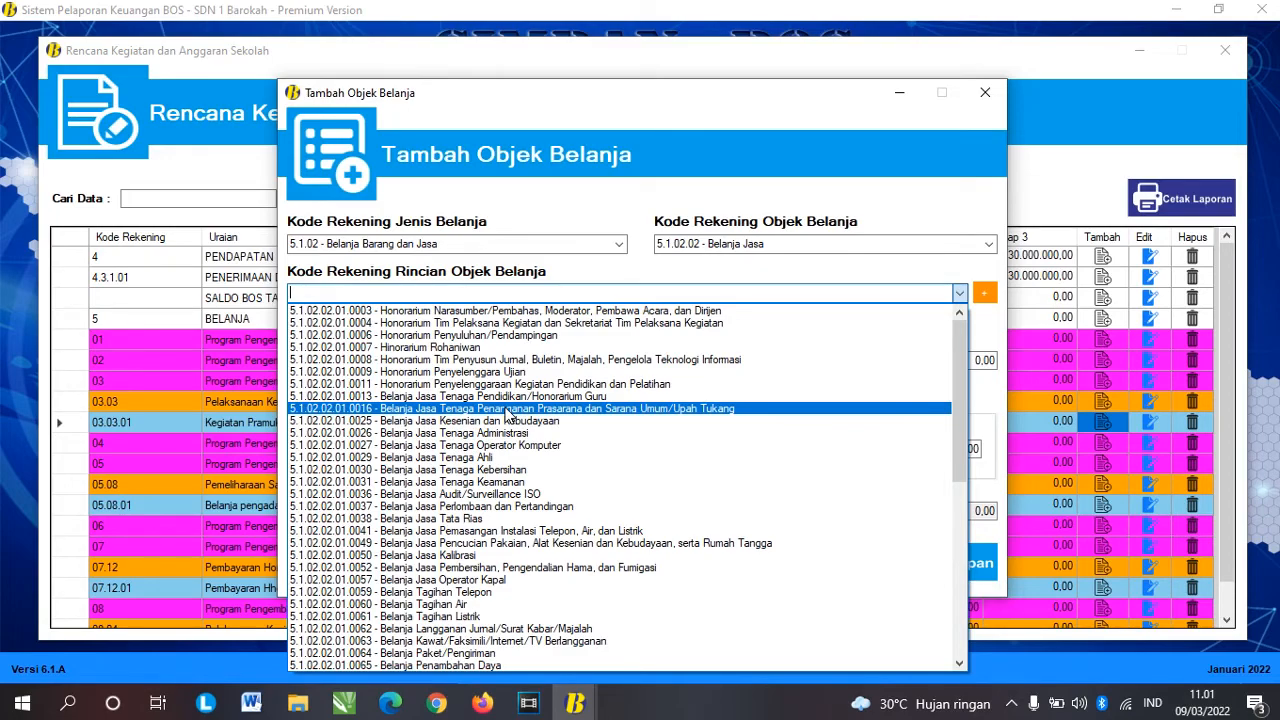
pyautogui.scroll(-9, 507, 414)
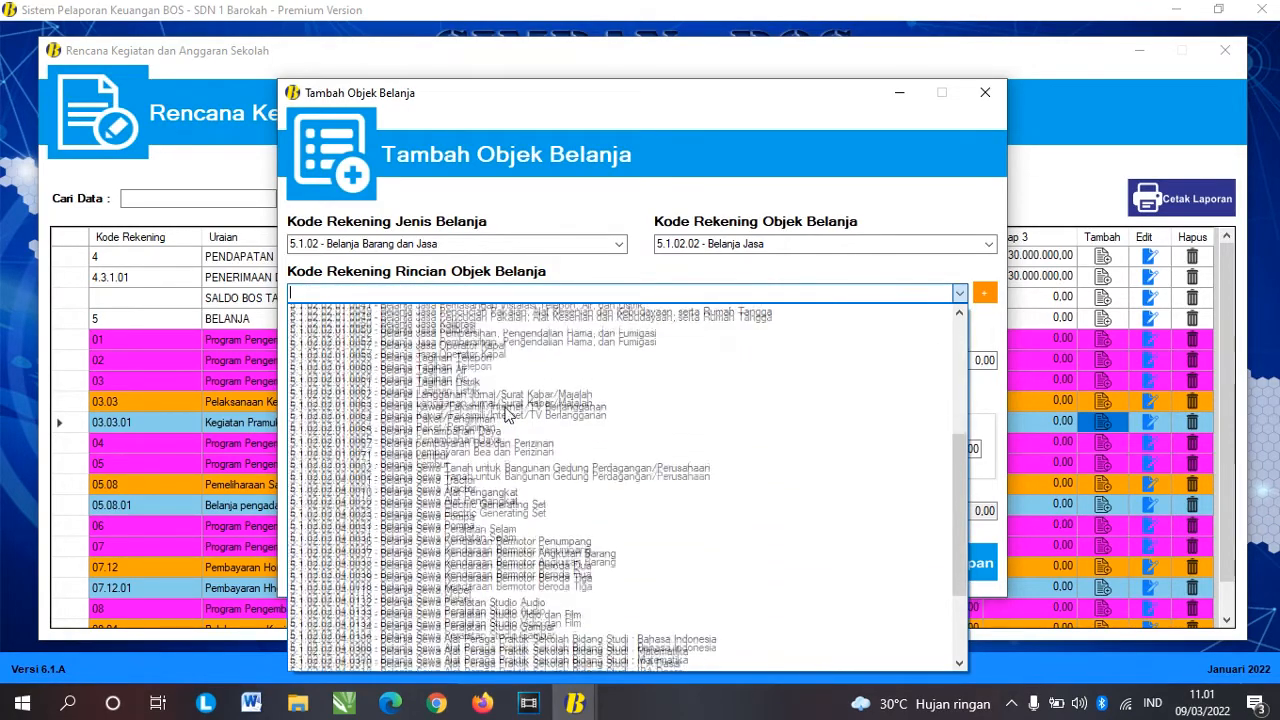
pyautogui.scroll(-2, 507, 414)
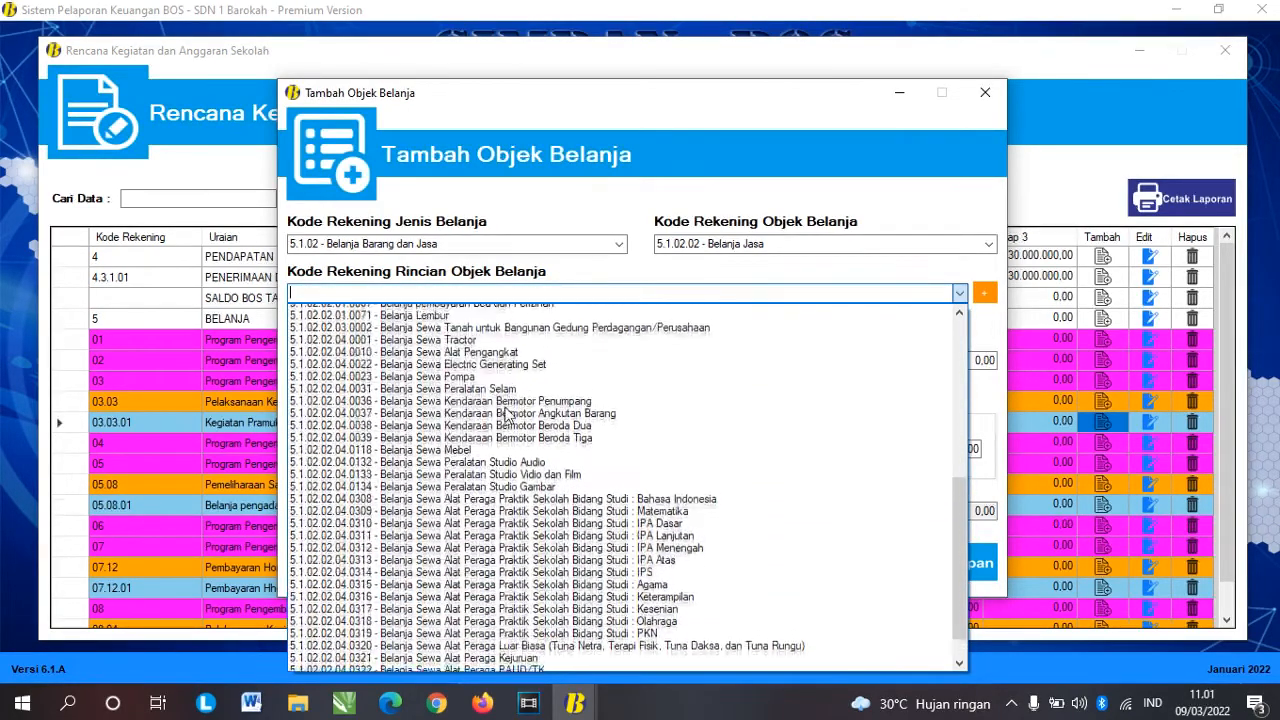
pyautogui.scroll(10, 507, 414)
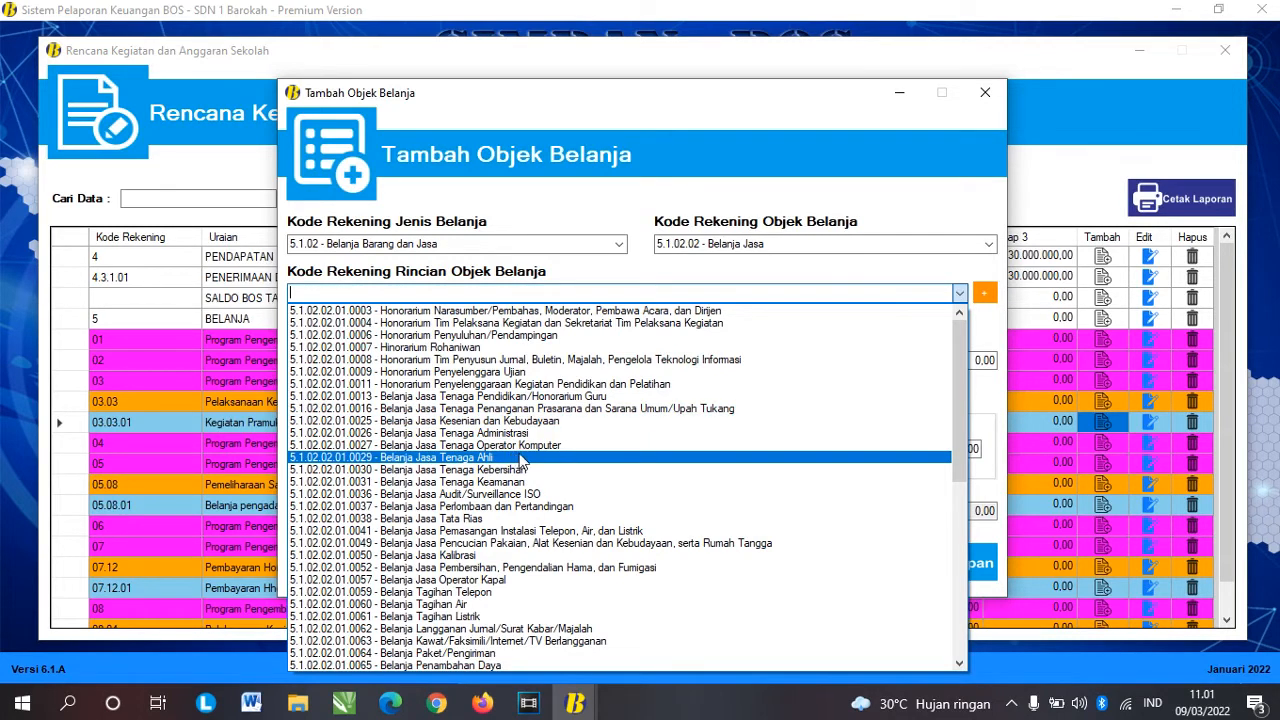
pyautogui.click(520, 458)
# Step: Extend the description to 'Belanja Jasa Tenaga Ahli / Pembina Pramuka' and set the unit to bulan
pyautogui.click(478, 349)
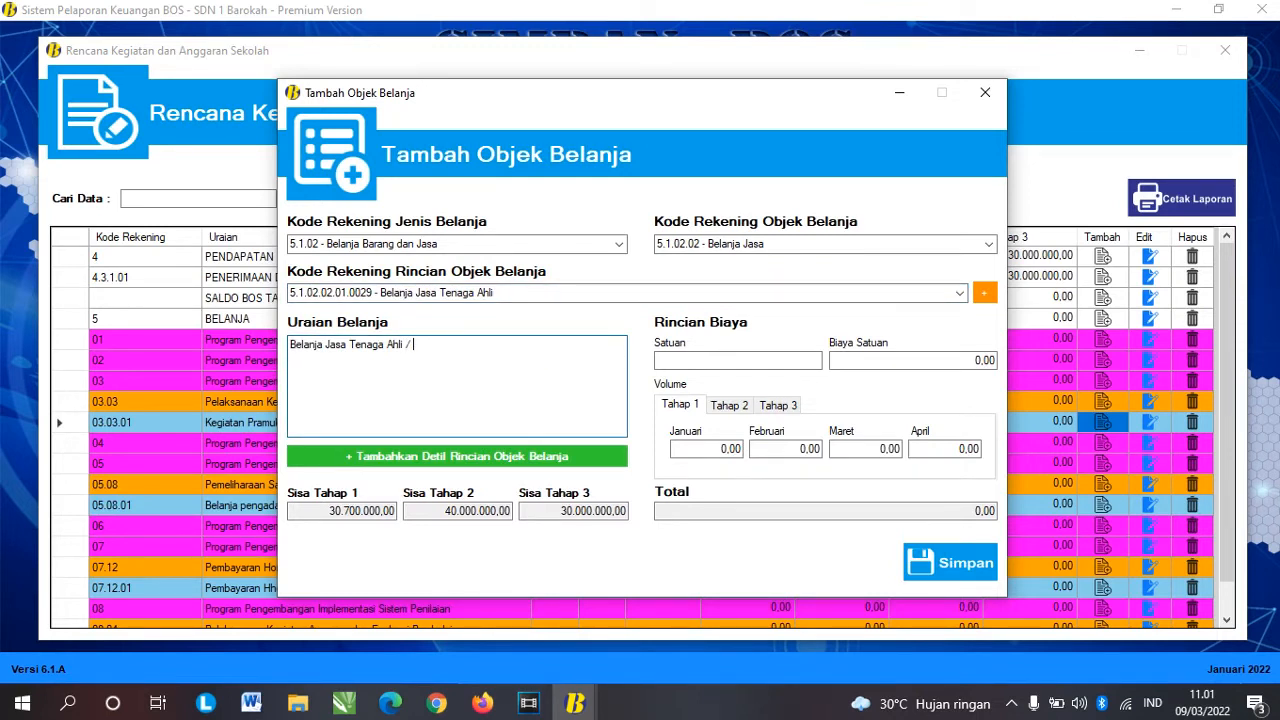
pyautogui.write('/ Pembina Pramuka')
pyautogui.moveTo(531, 349); pyautogui.dragTo(287, 346)
pyautogui.click(458, 365)
pyautogui.moveTo(519, 346)
pyautogui.mouseDown()
pyautogui.moveTo(325, 348)
pyautogui.moveTo(500, 354)
pyautogui.mouseUp()
pyautogui.click(733, 360)
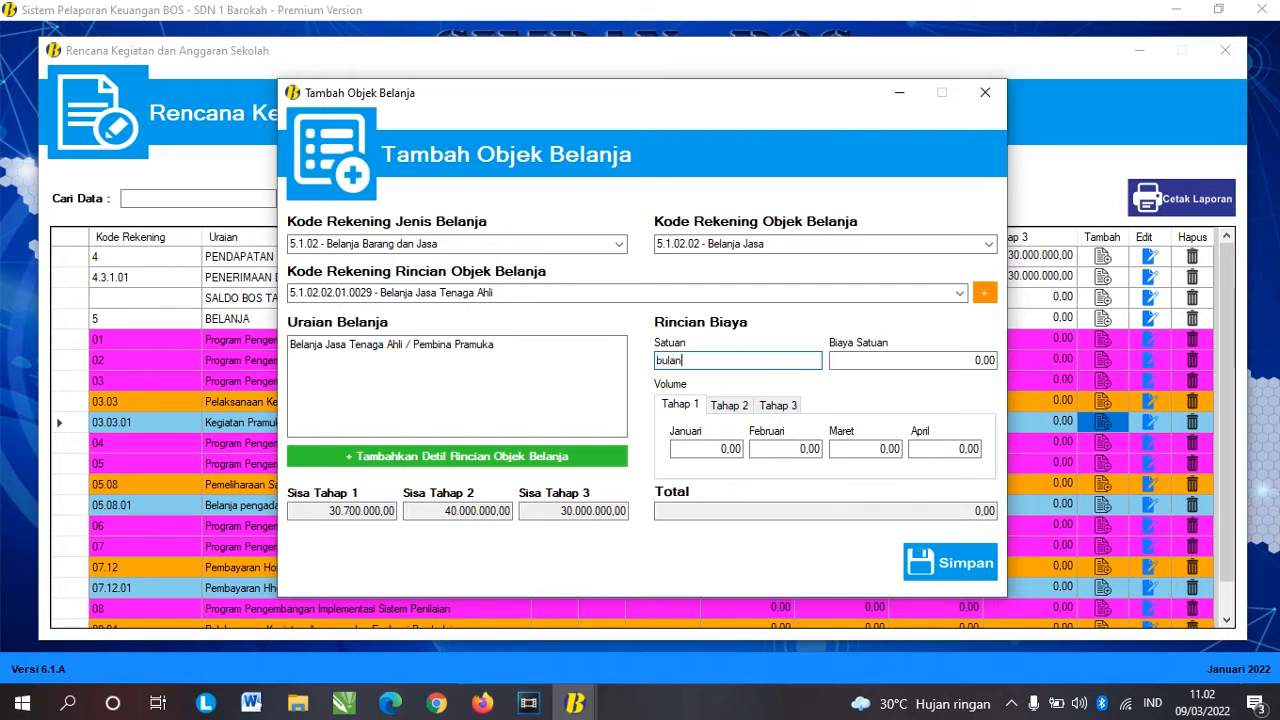
pyautogui.moveTo(949, 363); pyautogui.dragTo(1000, 366)
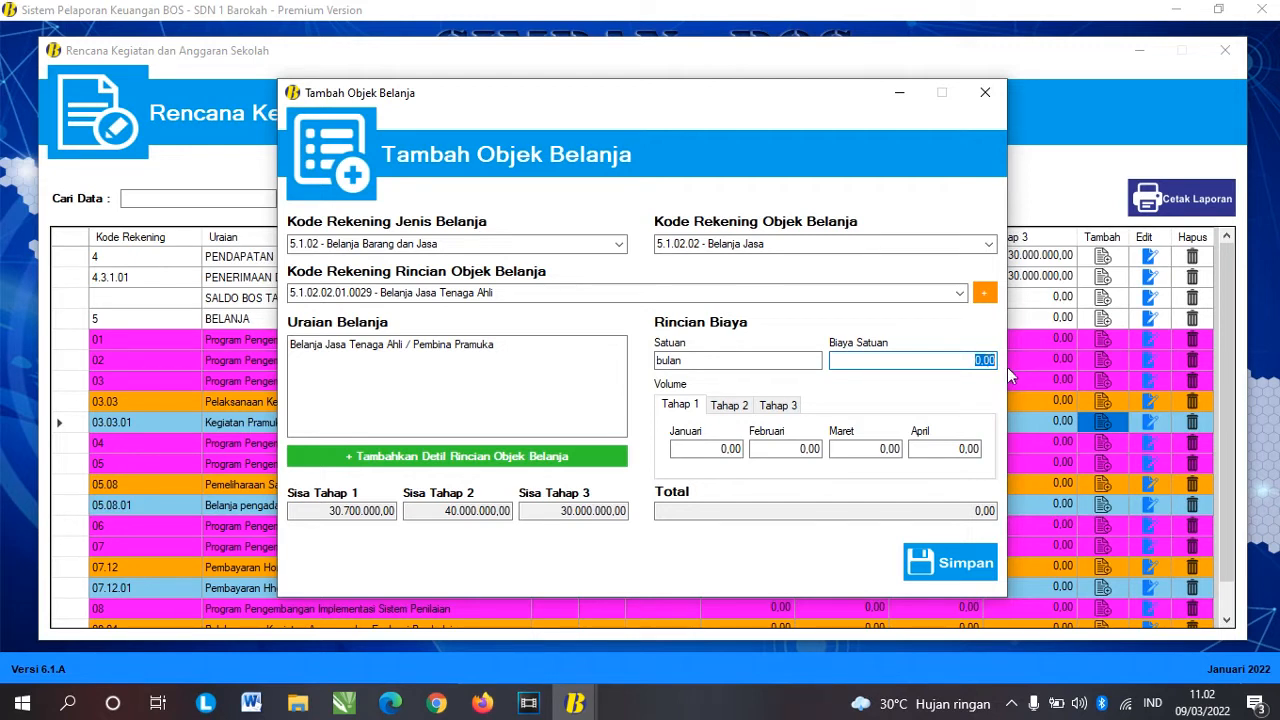
# Step: Enter a unit cost of 400.000,00 for the Pembina Pramuka item
pyautogui.write('400000')
pyautogui.press('Tab')
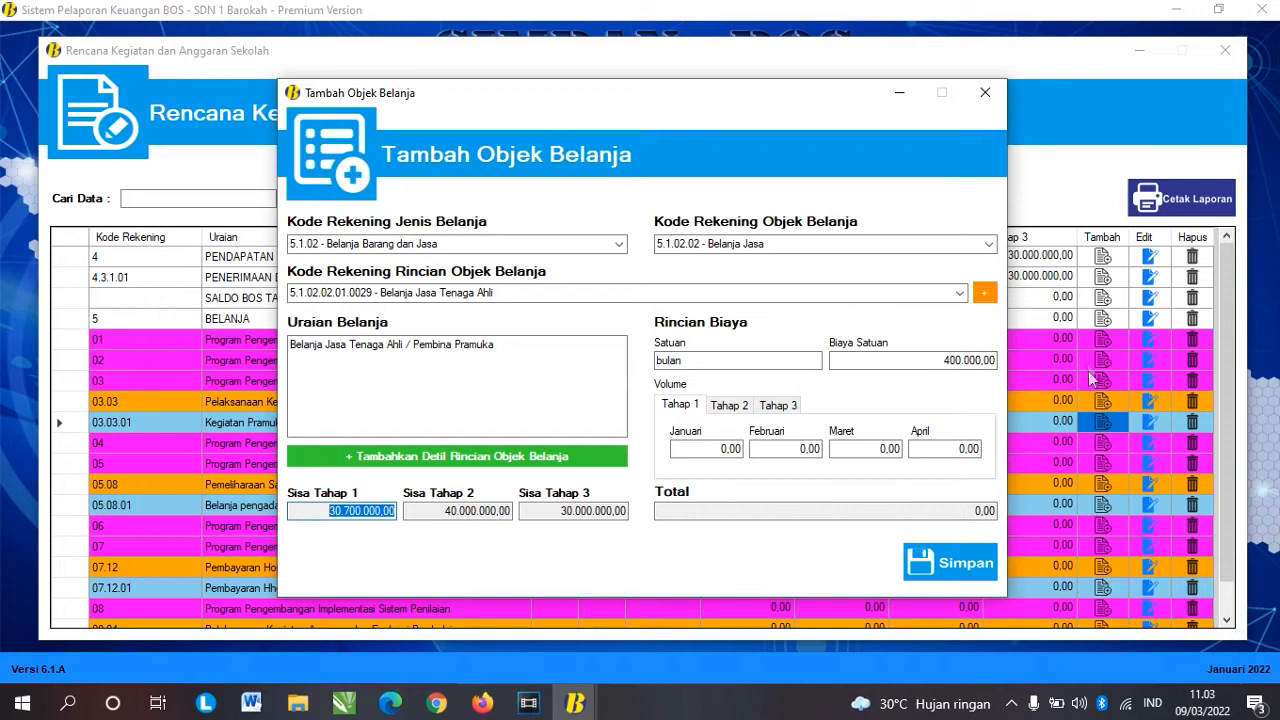
pyautogui.click(940, 362)
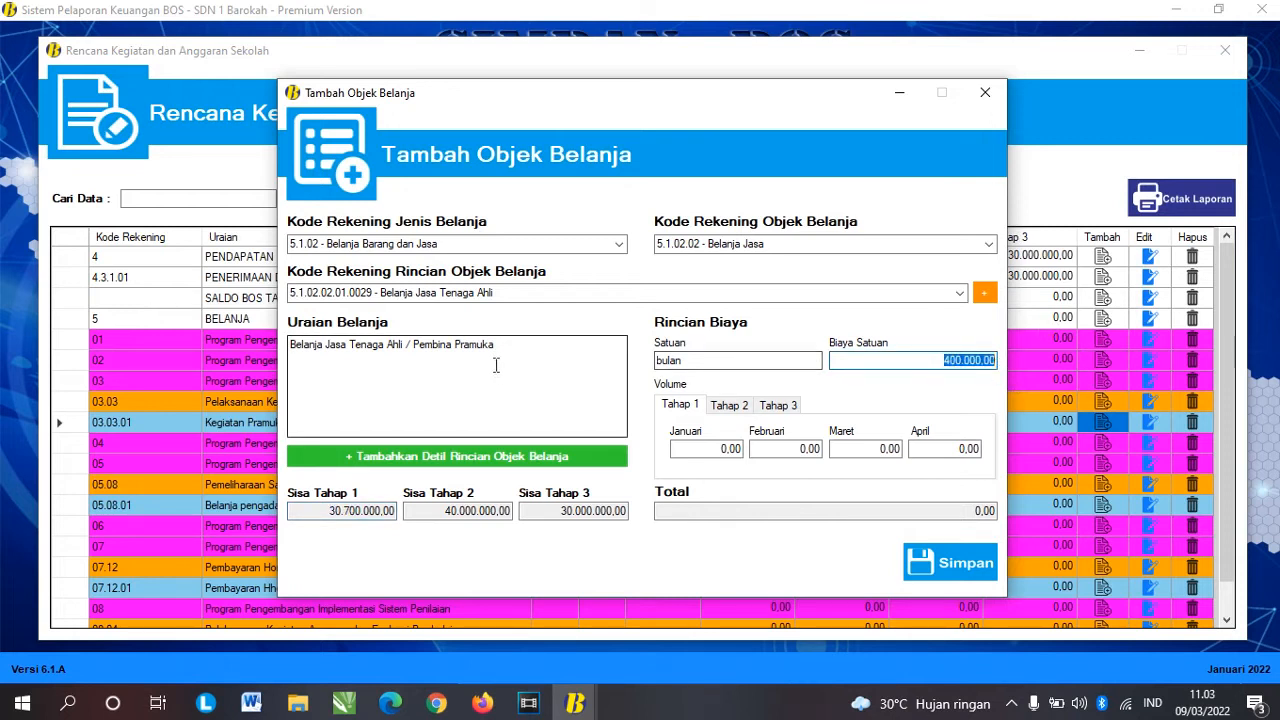
pyautogui.click(538, 354)
pyautogui.moveTo(542, 358); pyautogui.dragTo(434, 348)
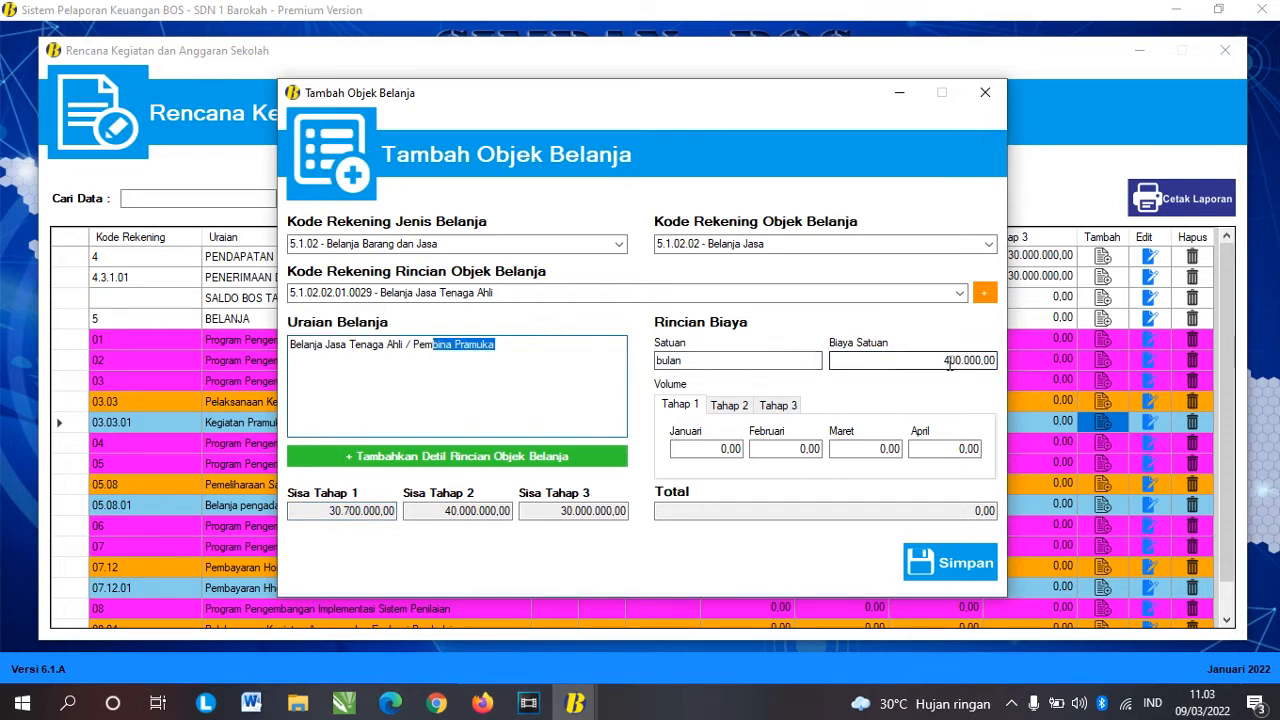
pyautogui.click(949, 361)
pyautogui.click(942, 361)
pyautogui.click(943, 361)
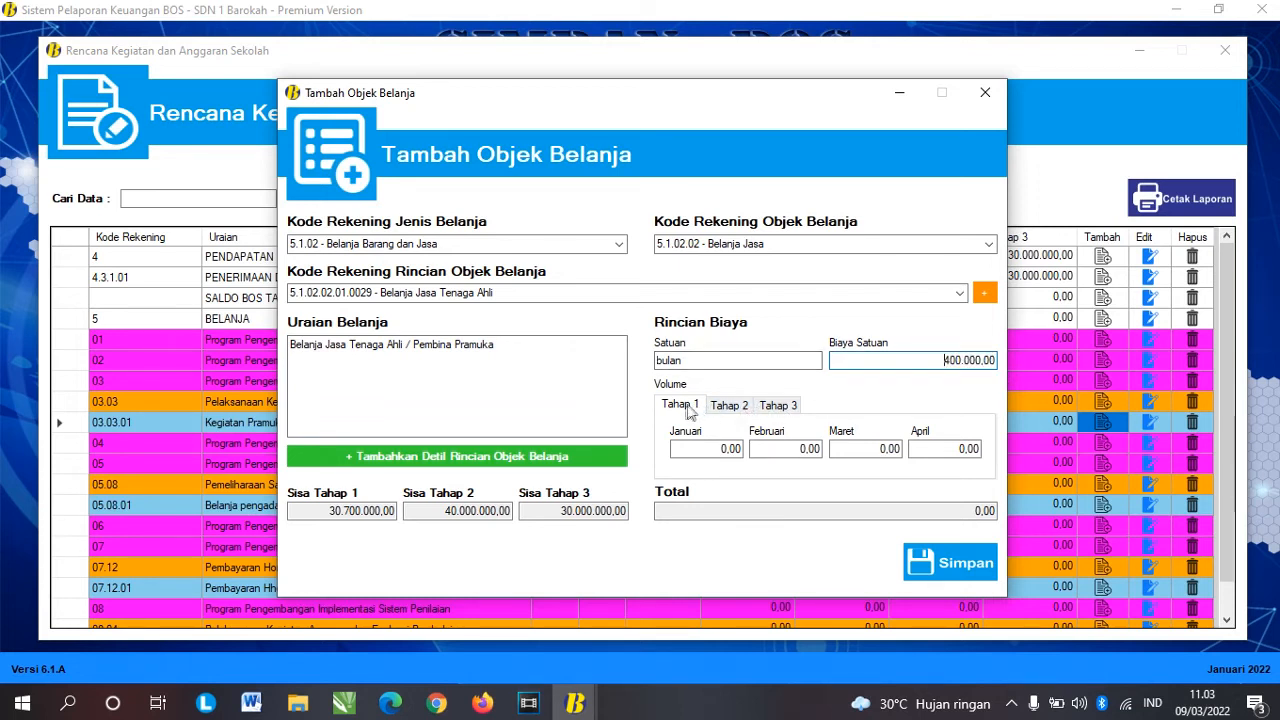
# Step: Enter volume 1 for each Tahap 1 month, Januari through April
pyautogui.click(725, 405)
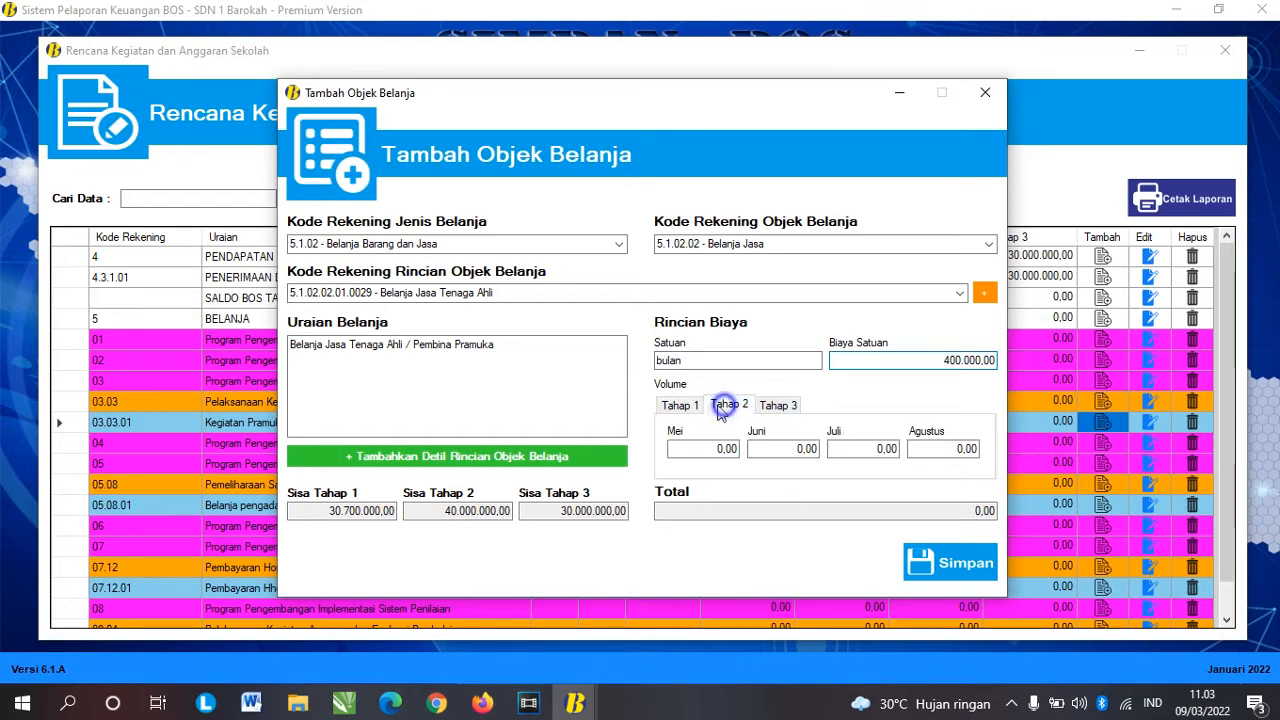
pyautogui.click(685, 405)
pyautogui.click(728, 405)
pyautogui.click(794, 408)
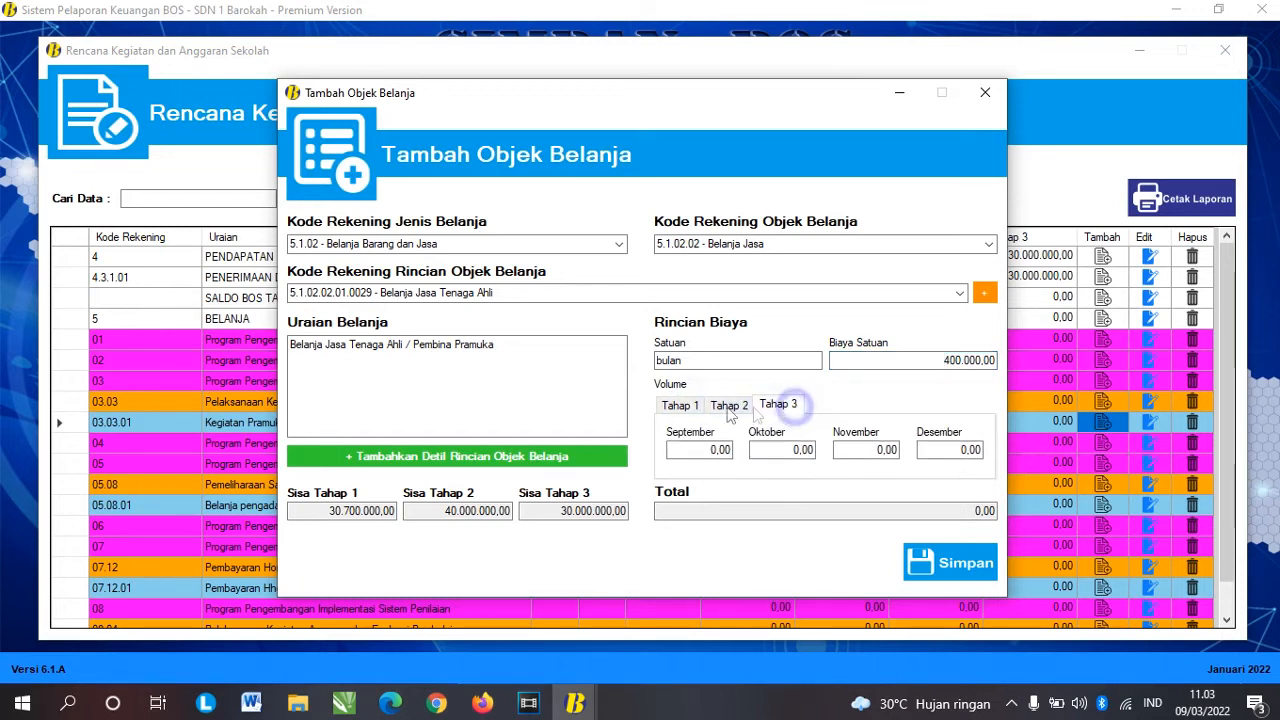
pyautogui.click(680, 405)
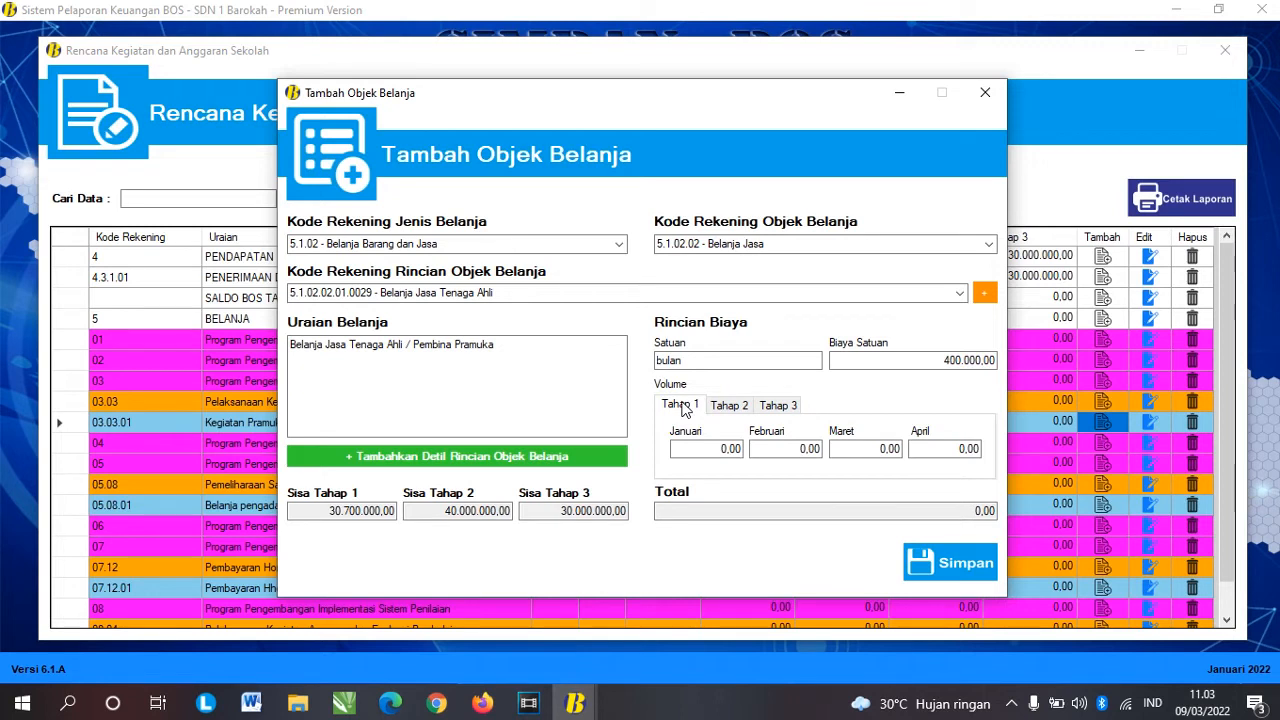
pyautogui.click(719, 446)
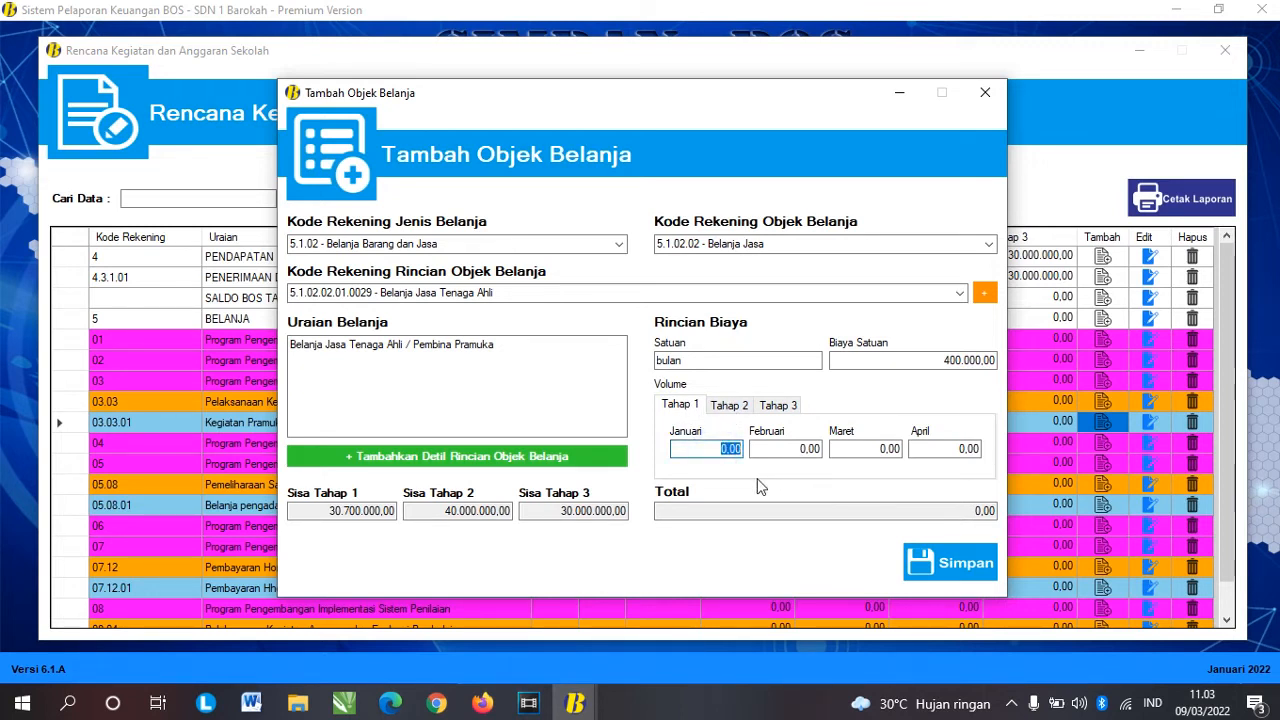
pyautogui.write('1')
pyautogui.press('Tab')
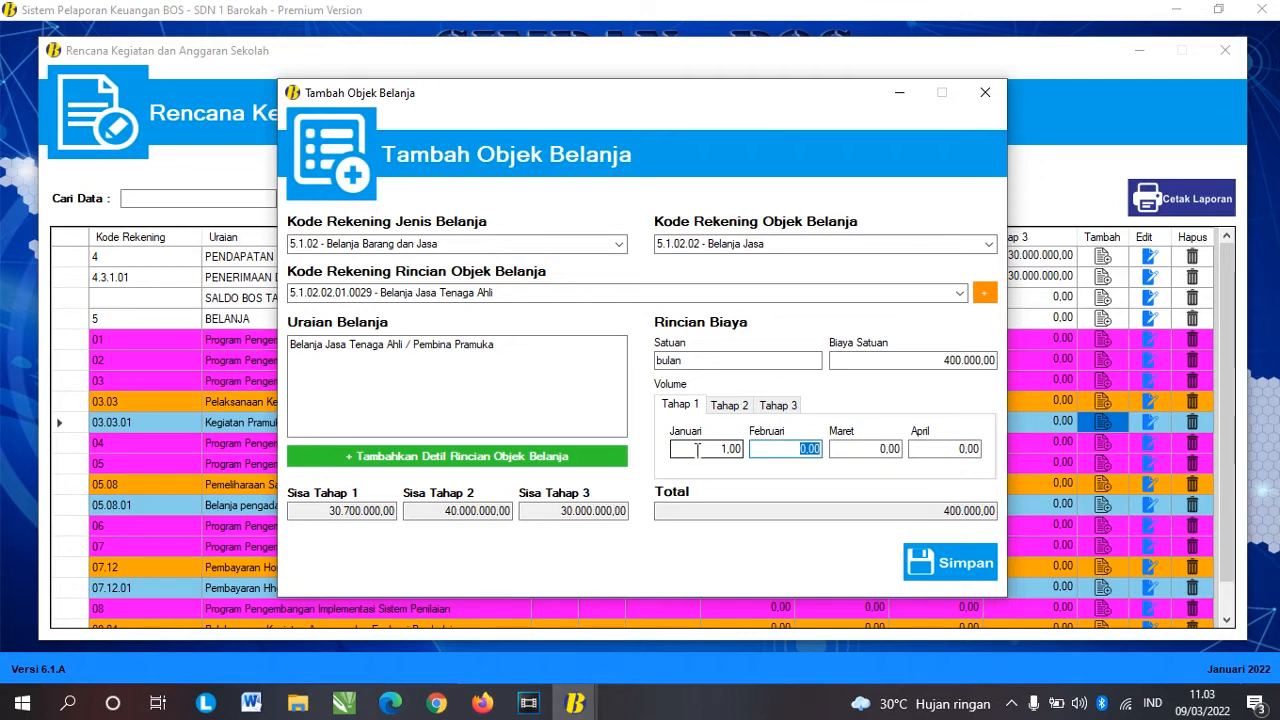
pyautogui.write('1')
pyautogui.press('Tab')
pyautogui.write('1')
pyautogui.press('Tab')
pyautogui.write('1')
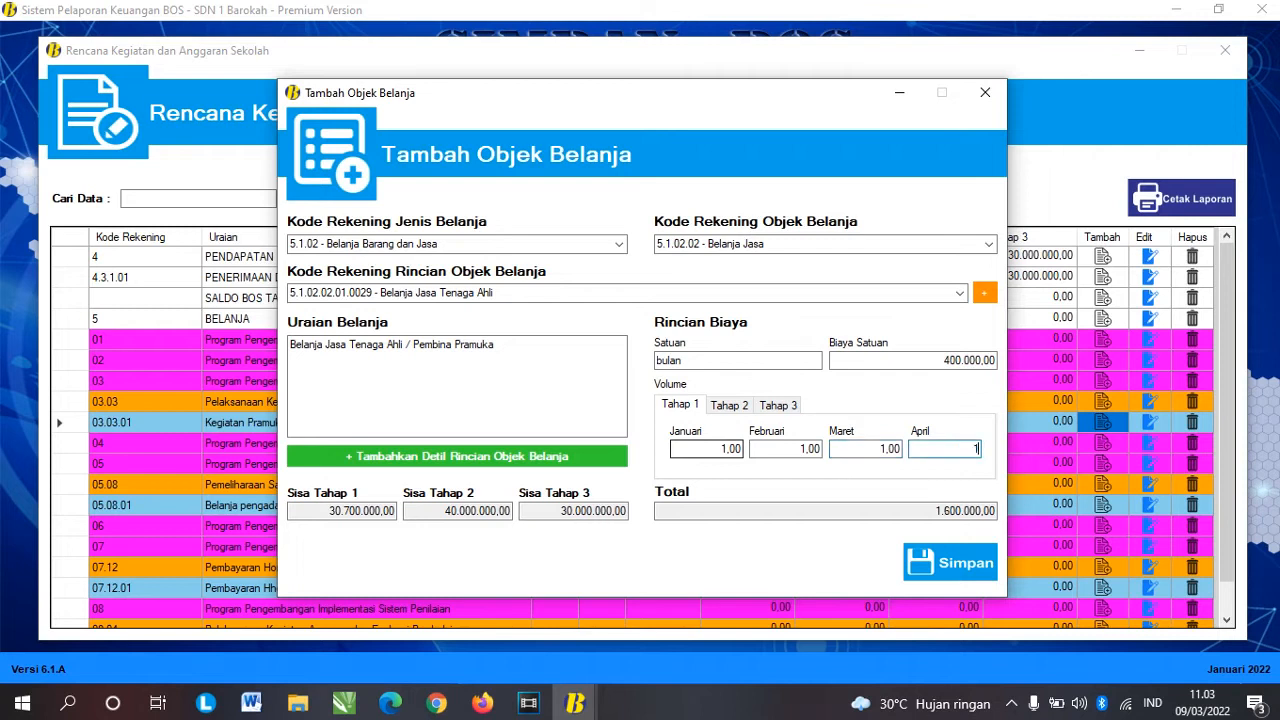
pyautogui.press('Tab')
# Step: Enter volume 1 for each Tahap 2 month, Mei through Agustus
pyautogui.click(715, 448)
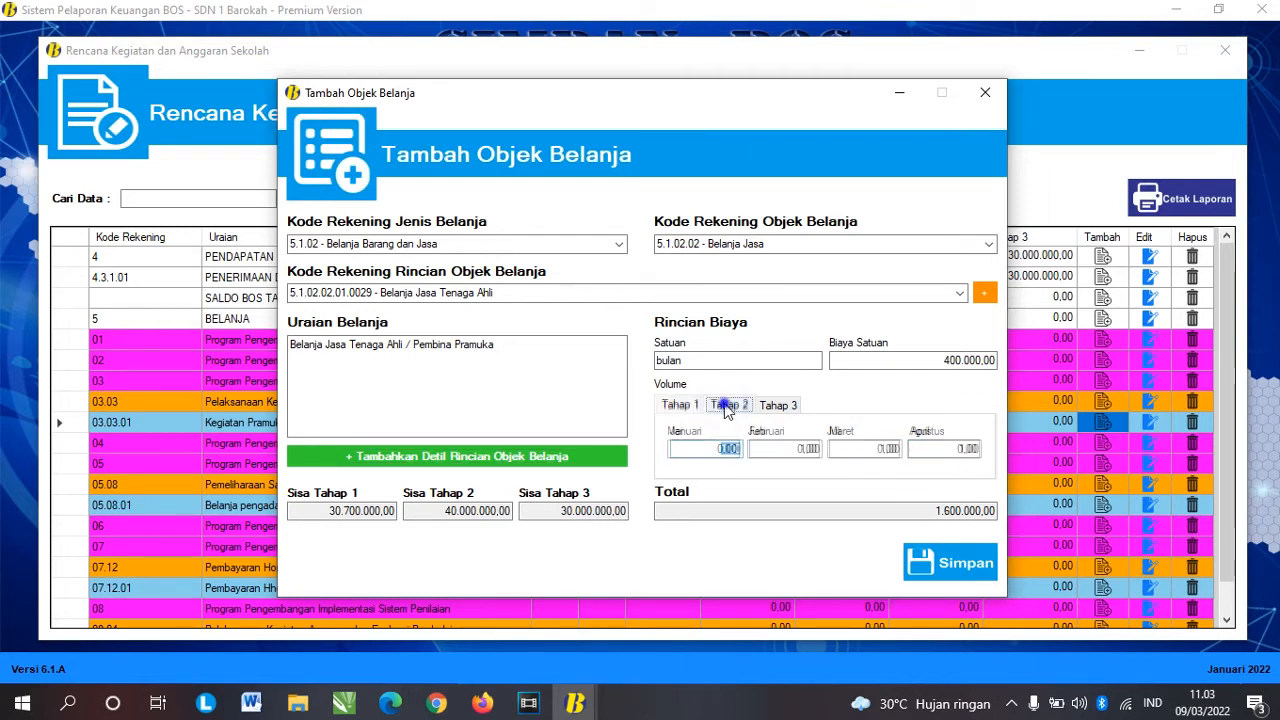
pyautogui.click(729, 405)
pyautogui.click(710, 448)
pyautogui.write('1')
pyautogui.press('Tab')
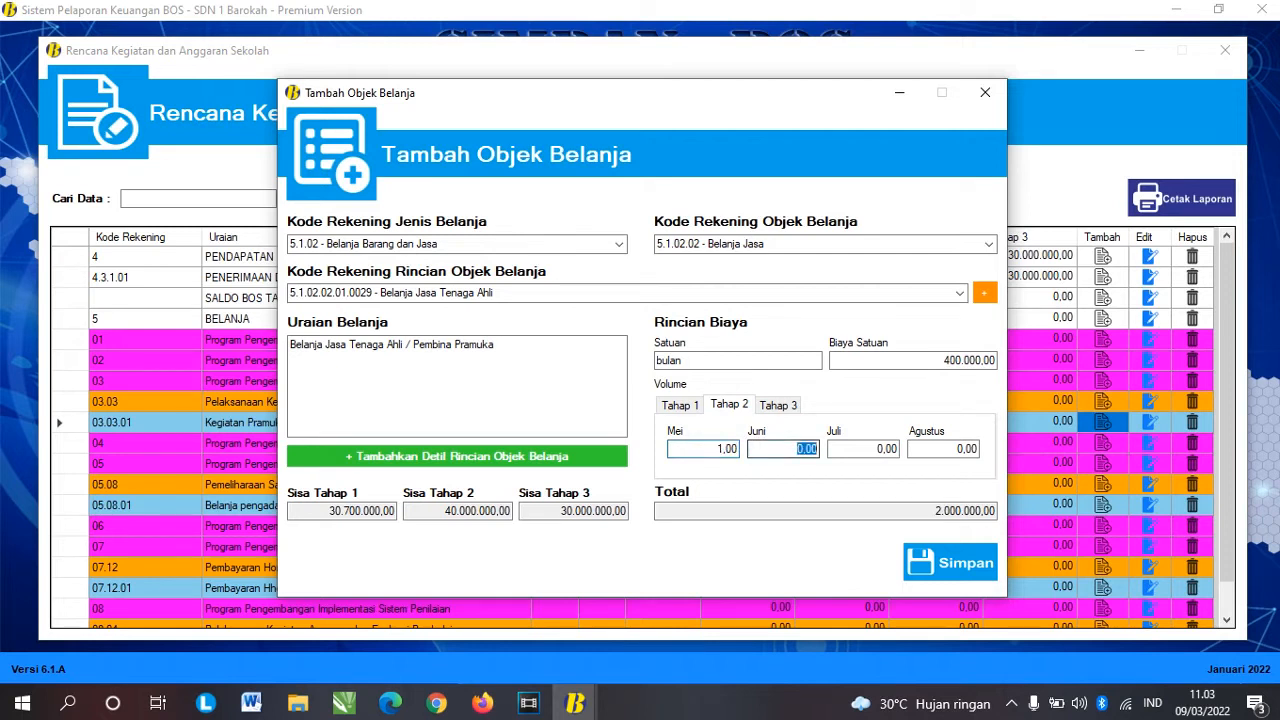
pyautogui.write('1')
pyautogui.press('Tab')
pyautogui.write('1')
pyautogui.press('Tab')
pyautogui.write('1')
pyautogui.press('Tab')
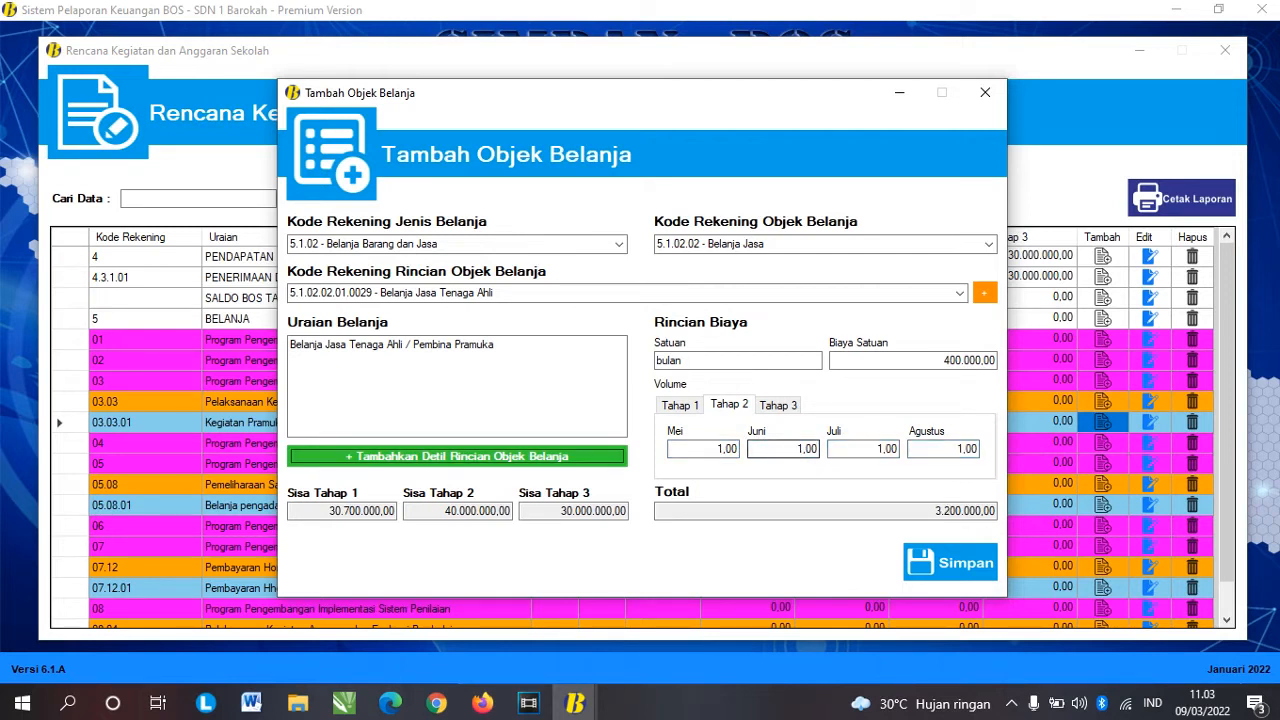
# Step: Enter volume 1 for September through Desember and verify the 4.800.000,00 total
pyautogui.click(778, 405)
pyautogui.click(714, 449)
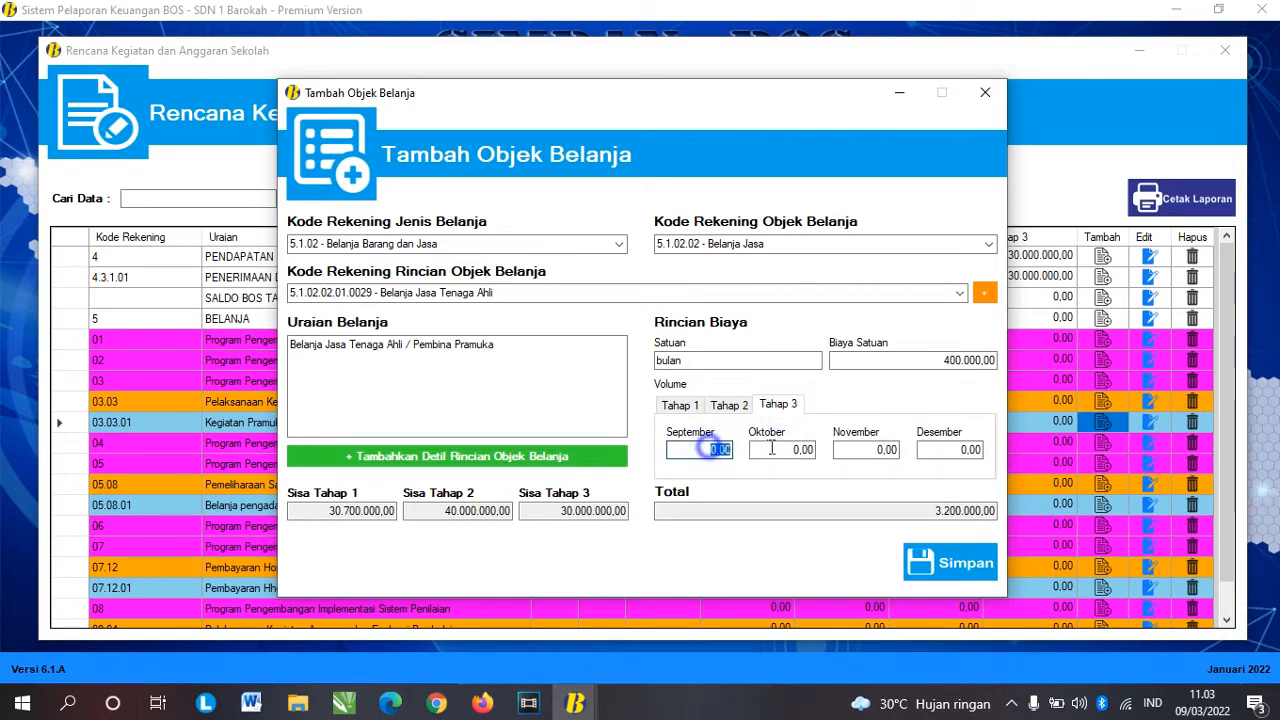
pyautogui.write('1')
pyautogui.press('Tab')
pyautogui.write('1')
pyautogui.press('Tab')
pyautogui.write('1')
pyautogui.press('Tab')
pyautogui.write('1')
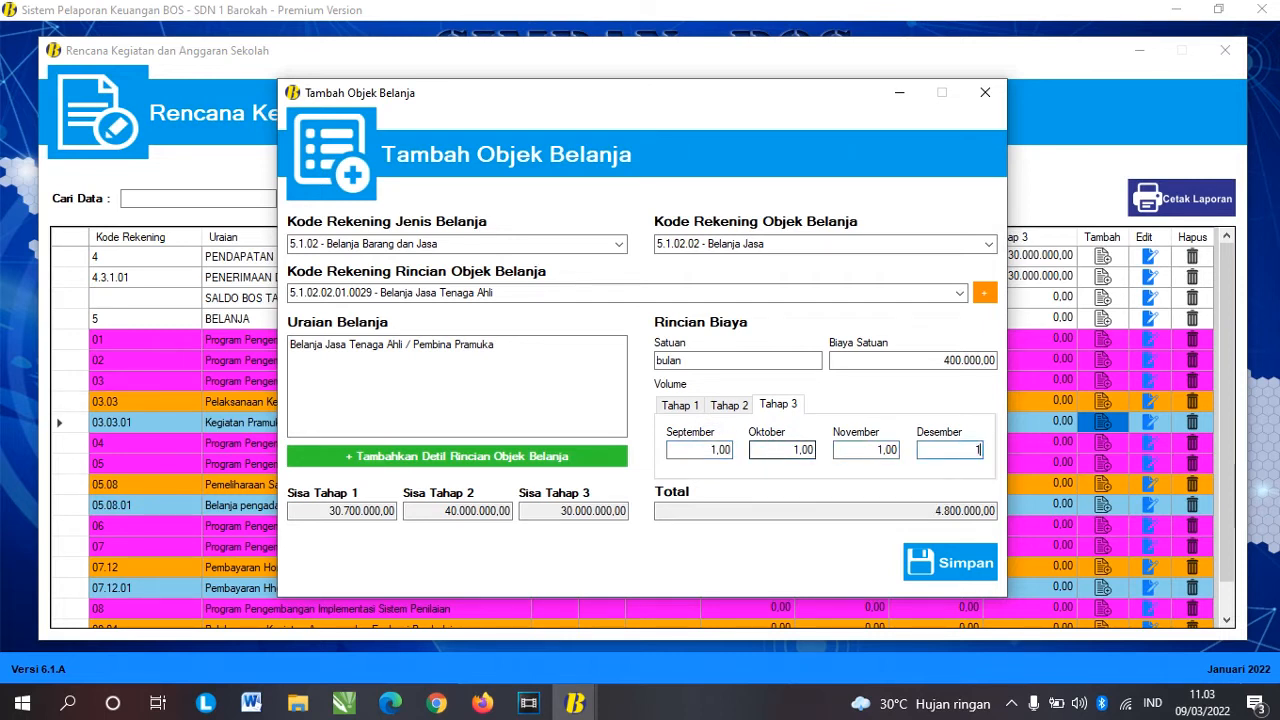
pyautogui.press('Tab')
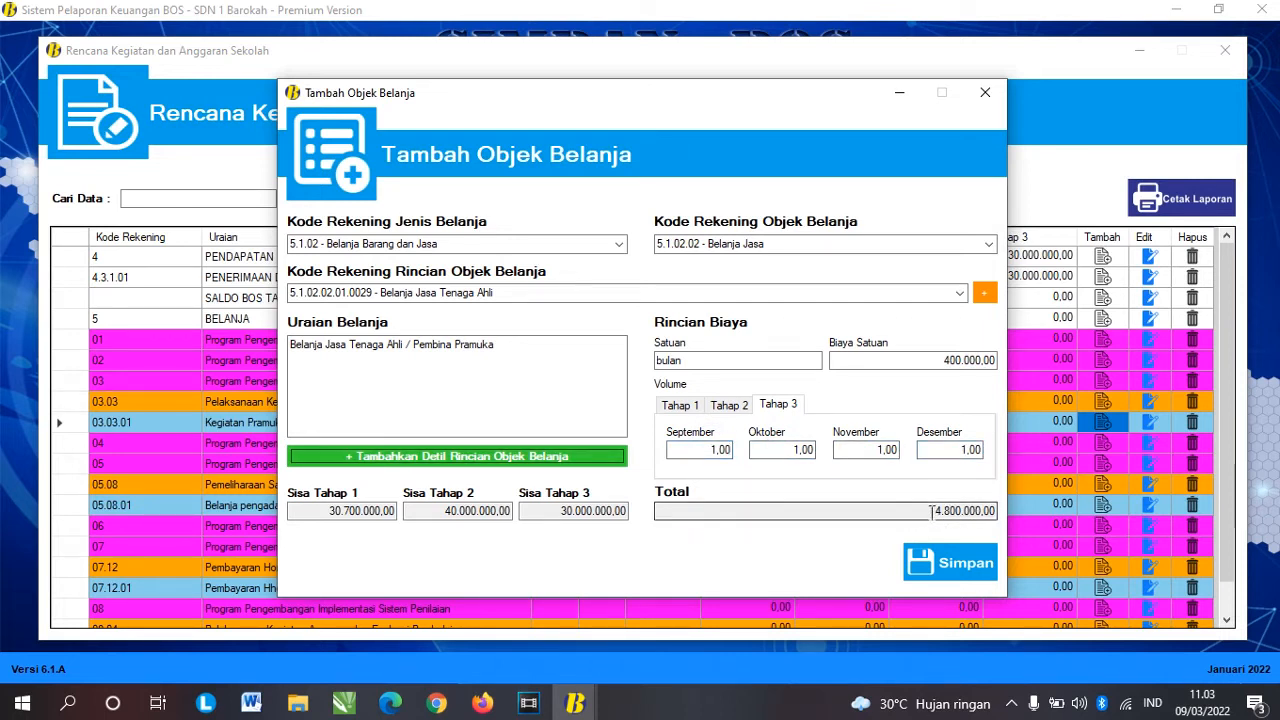
pyautogui.moveTo(930, 511); pyautogui.dragTo(1006, 515)
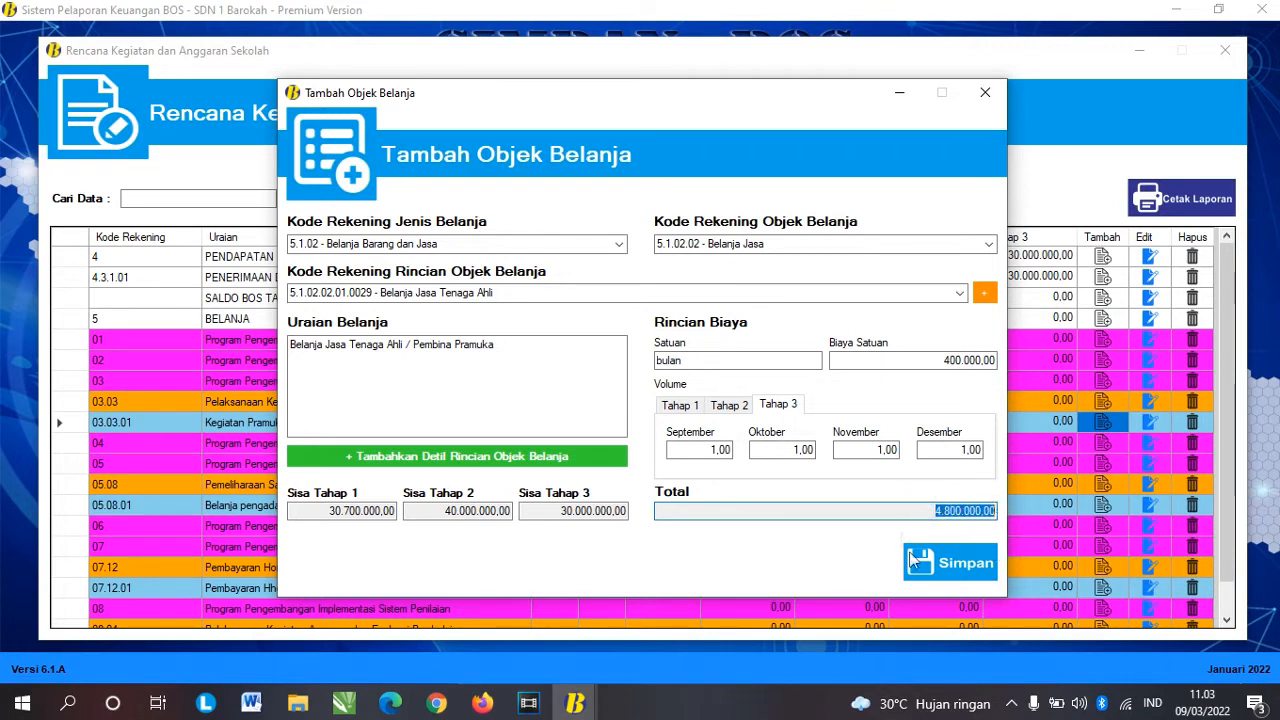
# Step: Save the Pembina Pramuka item and check its 400.000,00 unit price in the grid
pyautogui.click(948, 564)
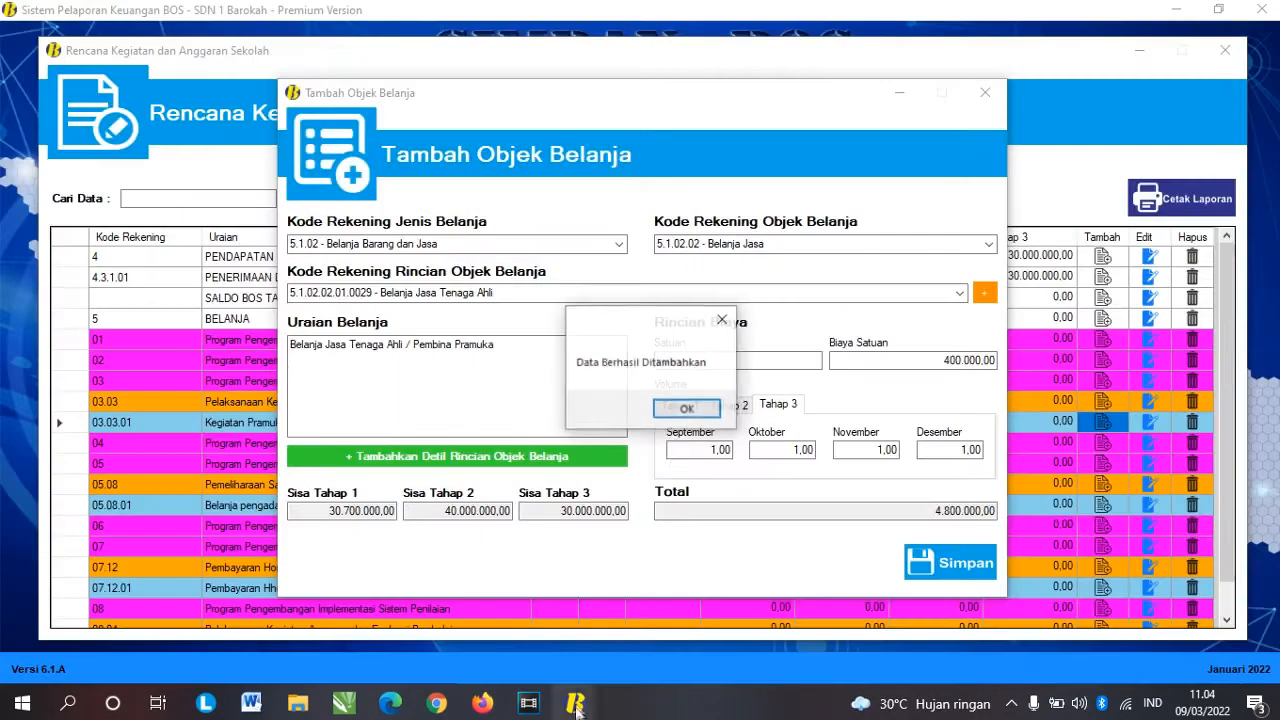
pyautogui.click(688, 409)
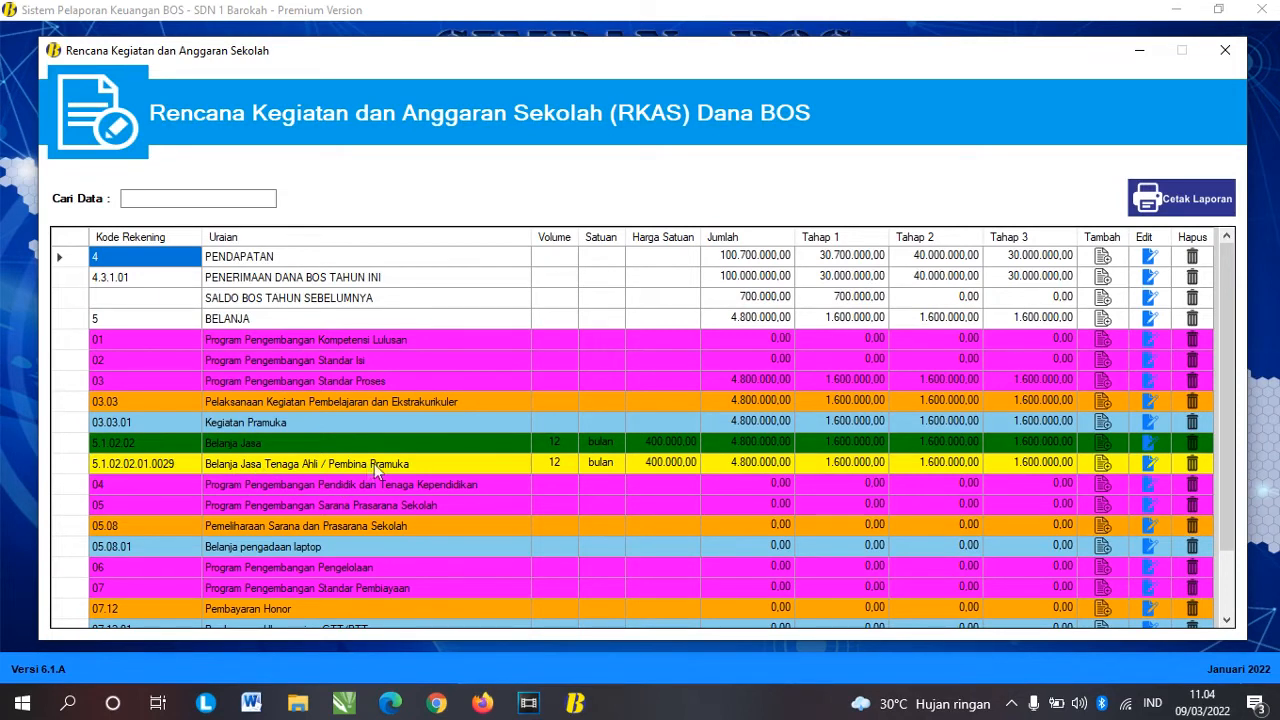
pyautogui.click(297, 424)
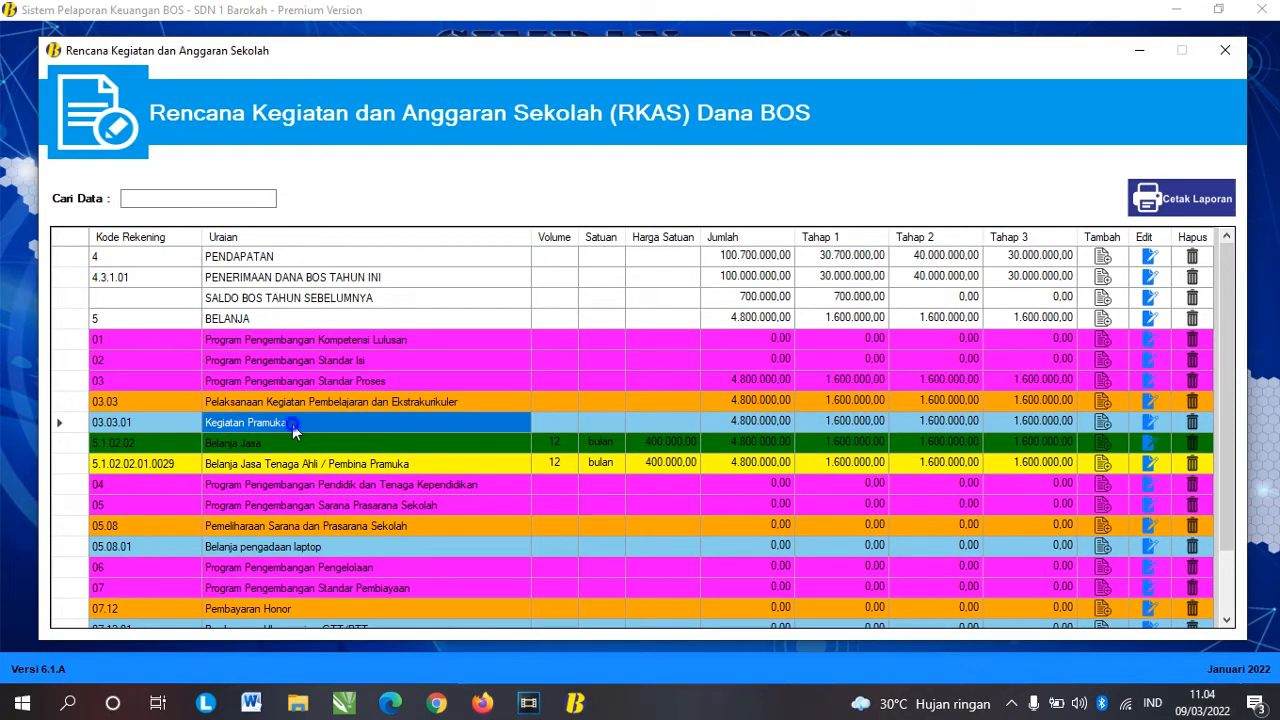
pyautogui.click(580, 441)
pyautogui.click(660, 442)
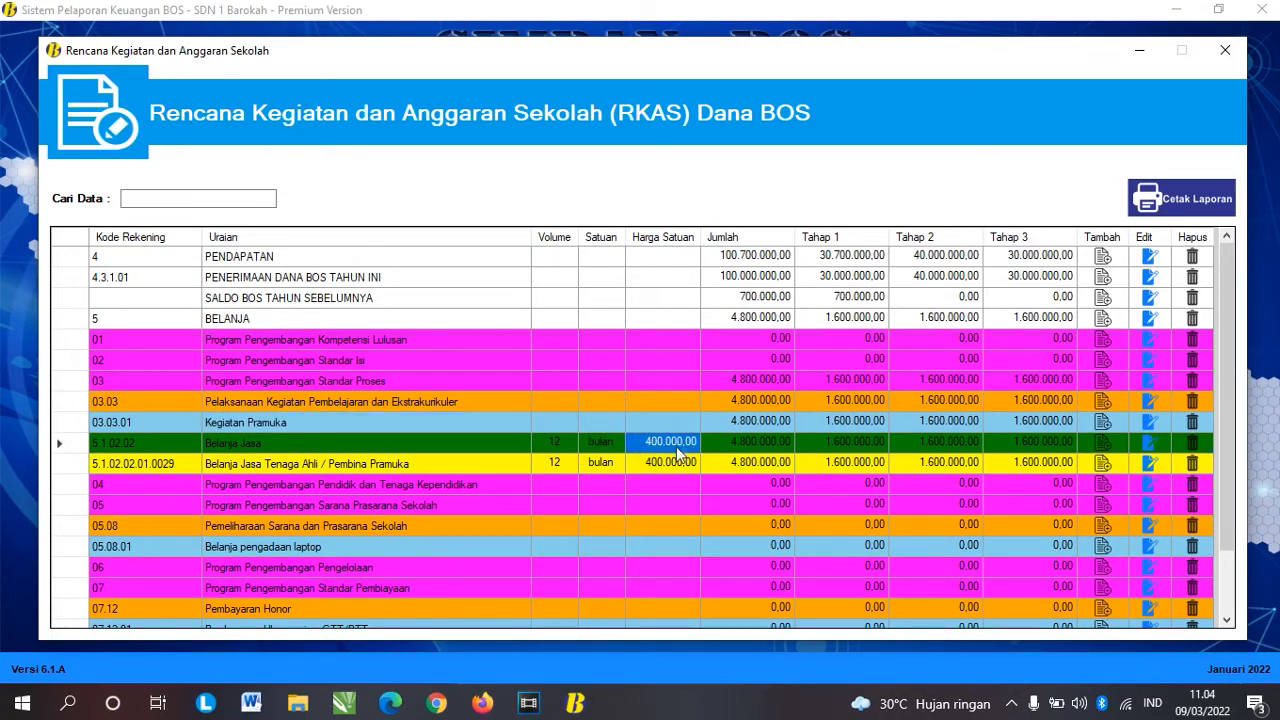
pyautogui.click(668, 462)
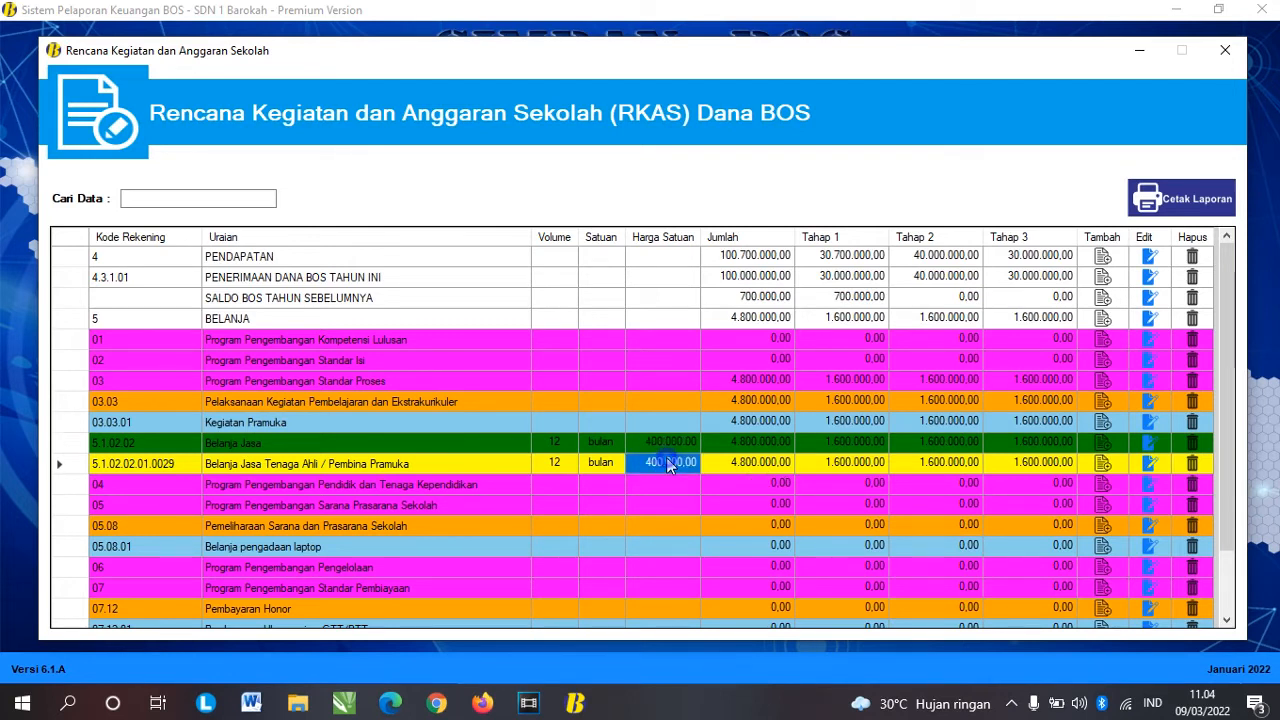
pyautogui.click(672, 445)
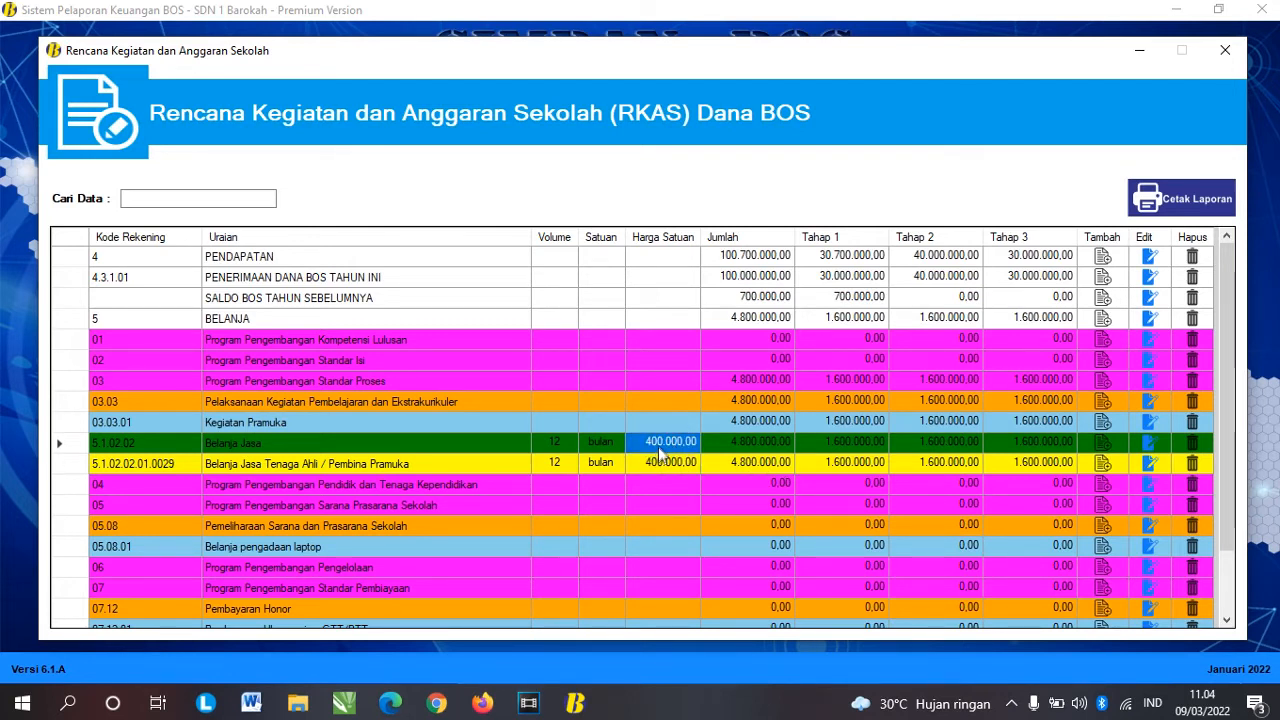
pyautogui.scroll(-2, 659, 452)
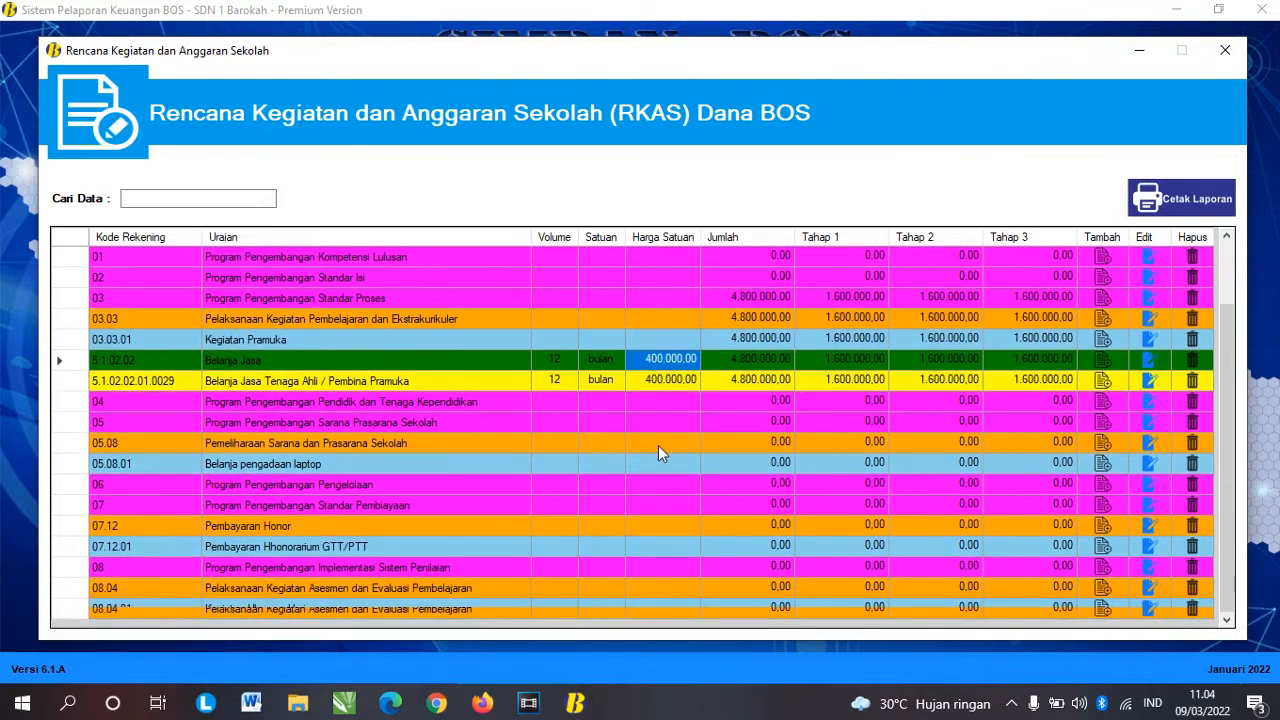
pyautogui.scroll(1, 658, 445)
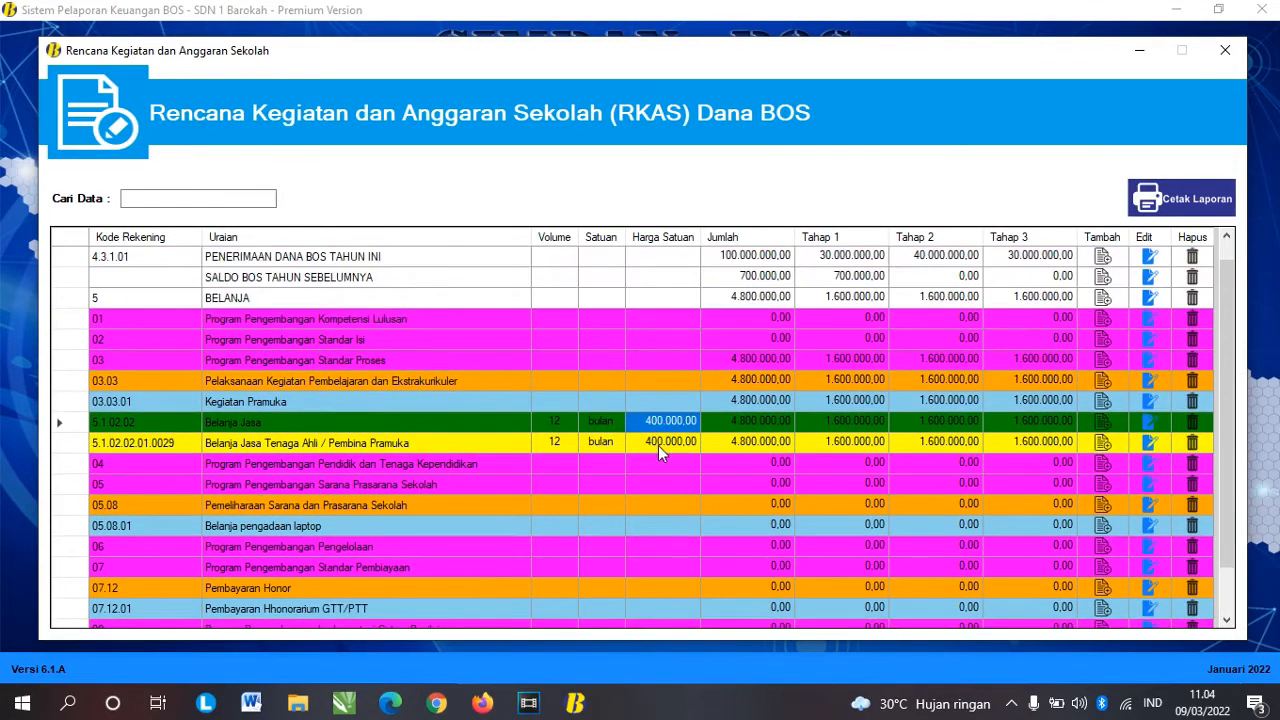
# Step: Begin a new spending object for the Belanja pengadaan laptop activity
pyautogui.click(382, 401)
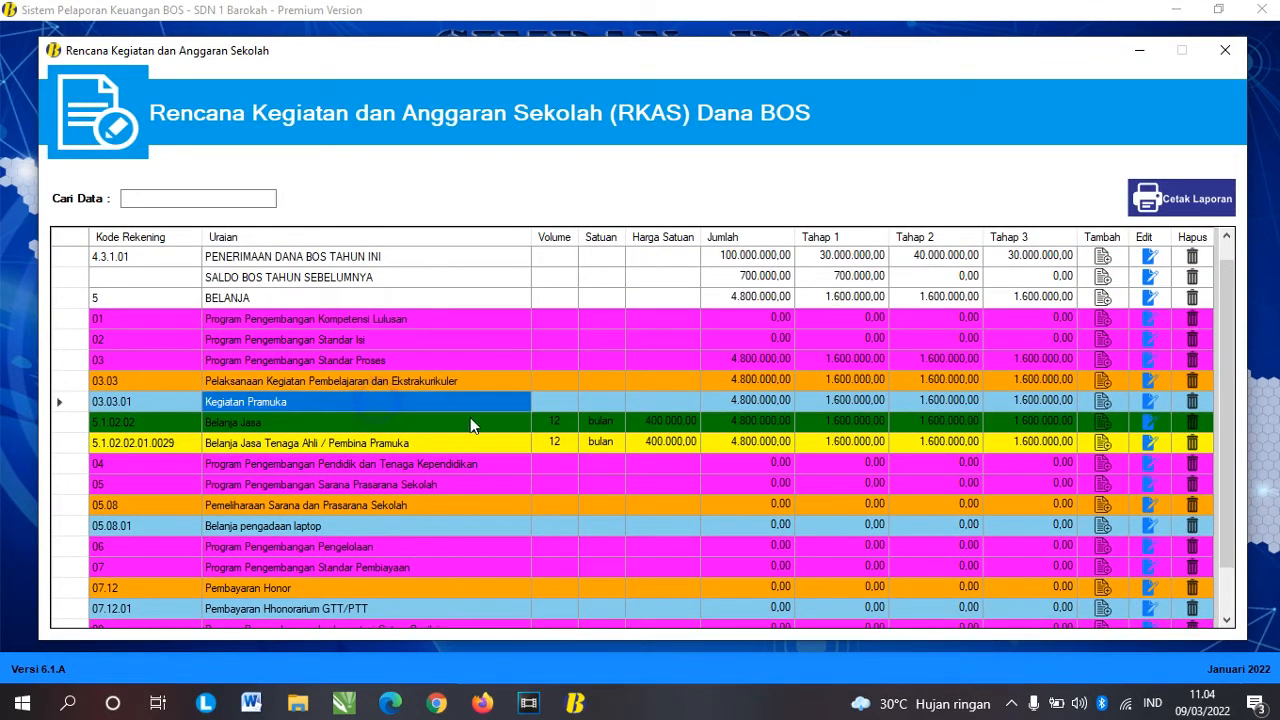
pyautogui.click(386, 530)
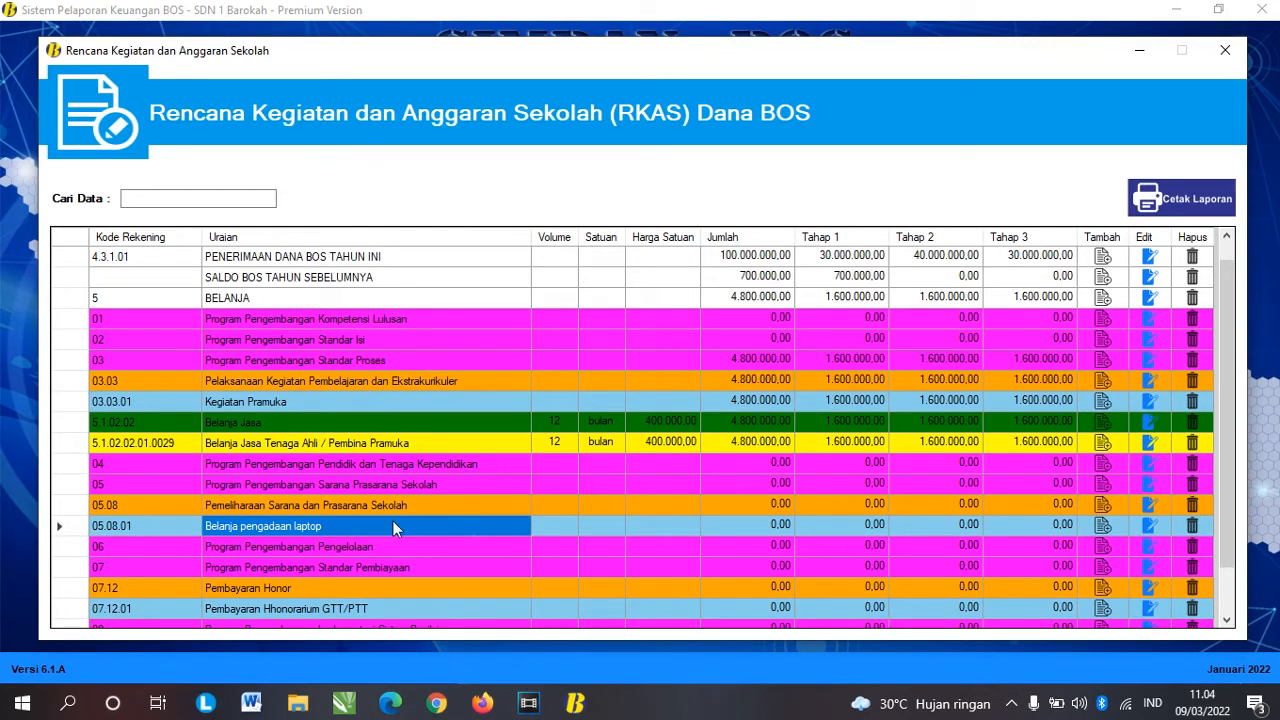
pyautogui.click(62, 526)
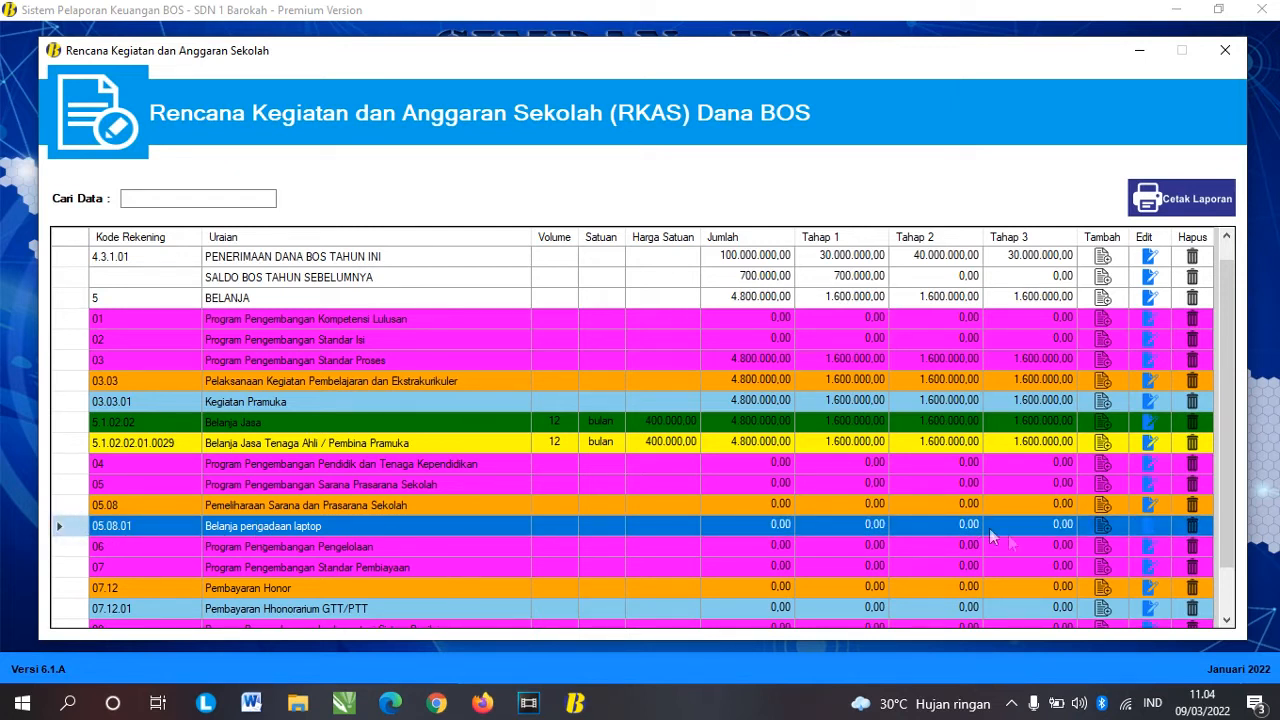
pyautogui.click(1106, 530)
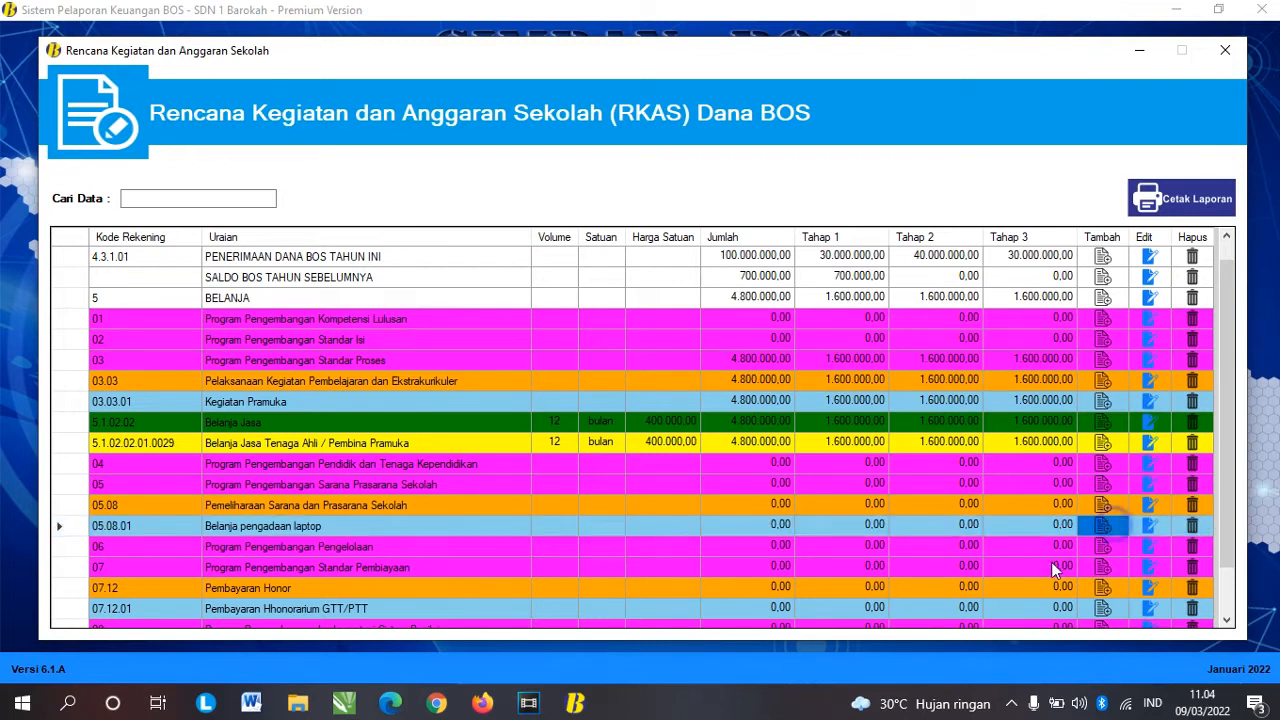
# Step: Classify the item as Belanja Modal Peralatan dan Mesin, code 5.2.02.10.01.0002 Personal Computer
pyautogui.click(619, 244)
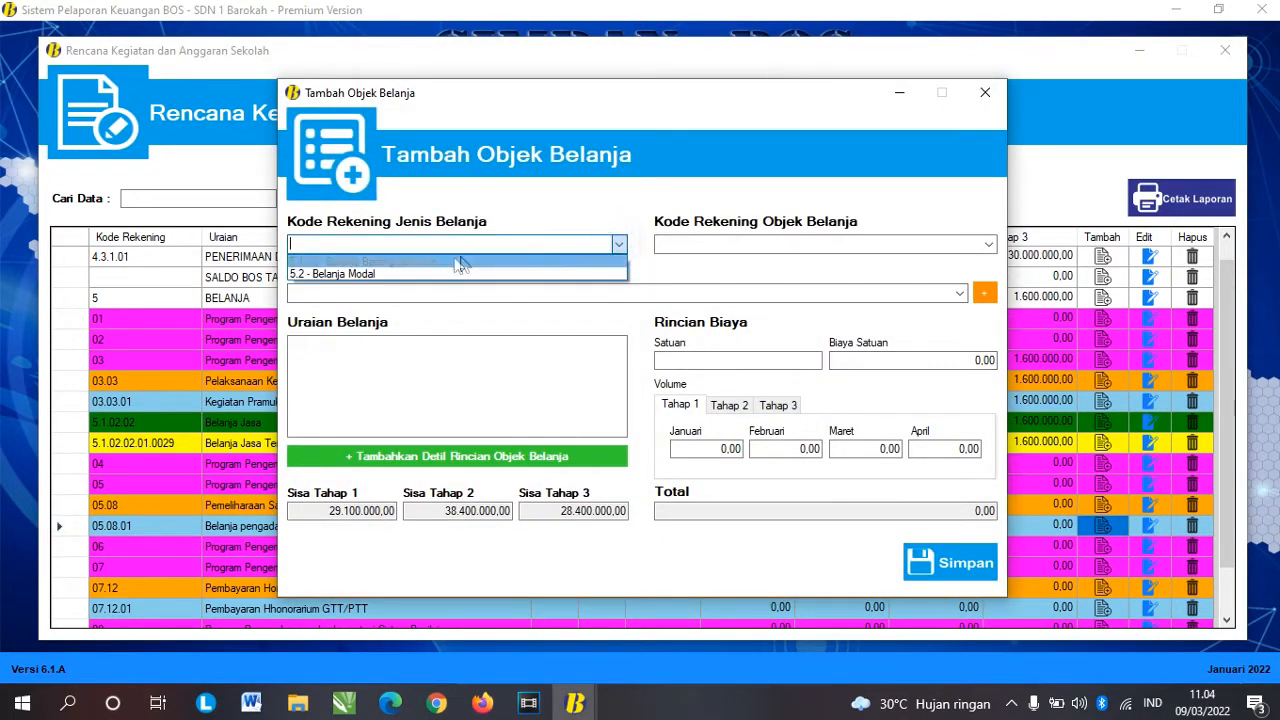
pyautogui.click(384, 271)
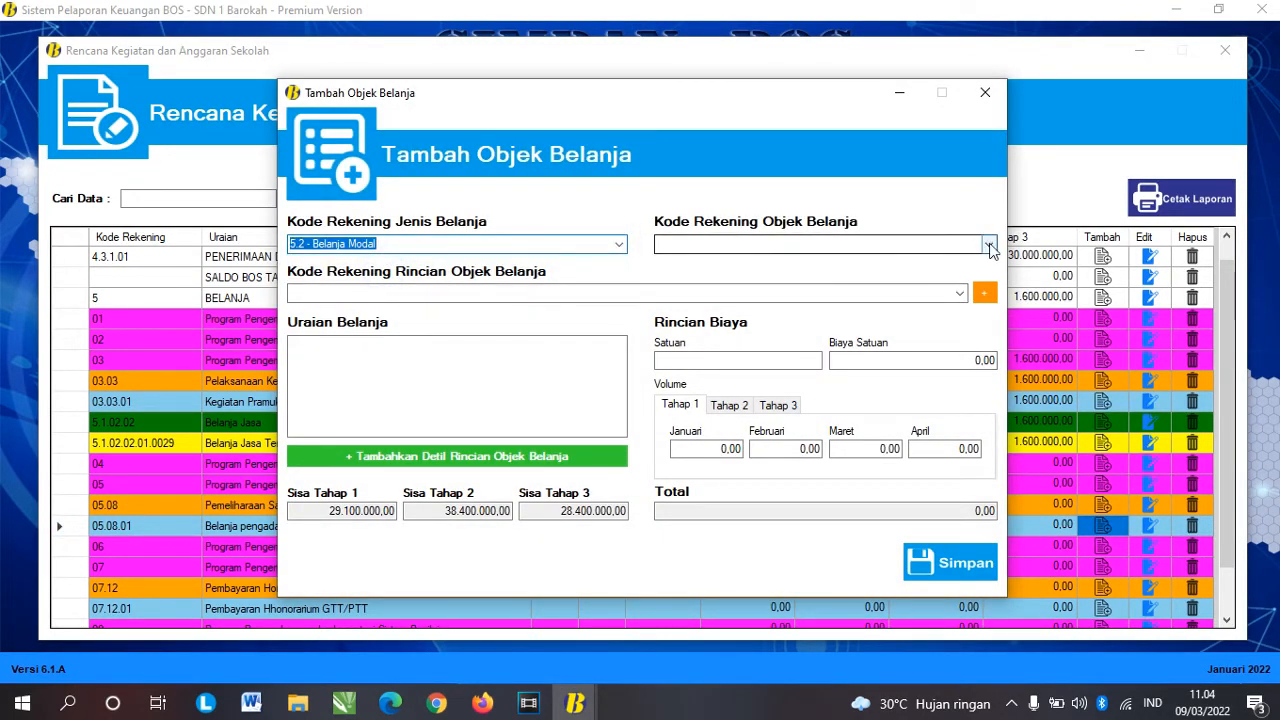
pyautogui.click(992, 244)
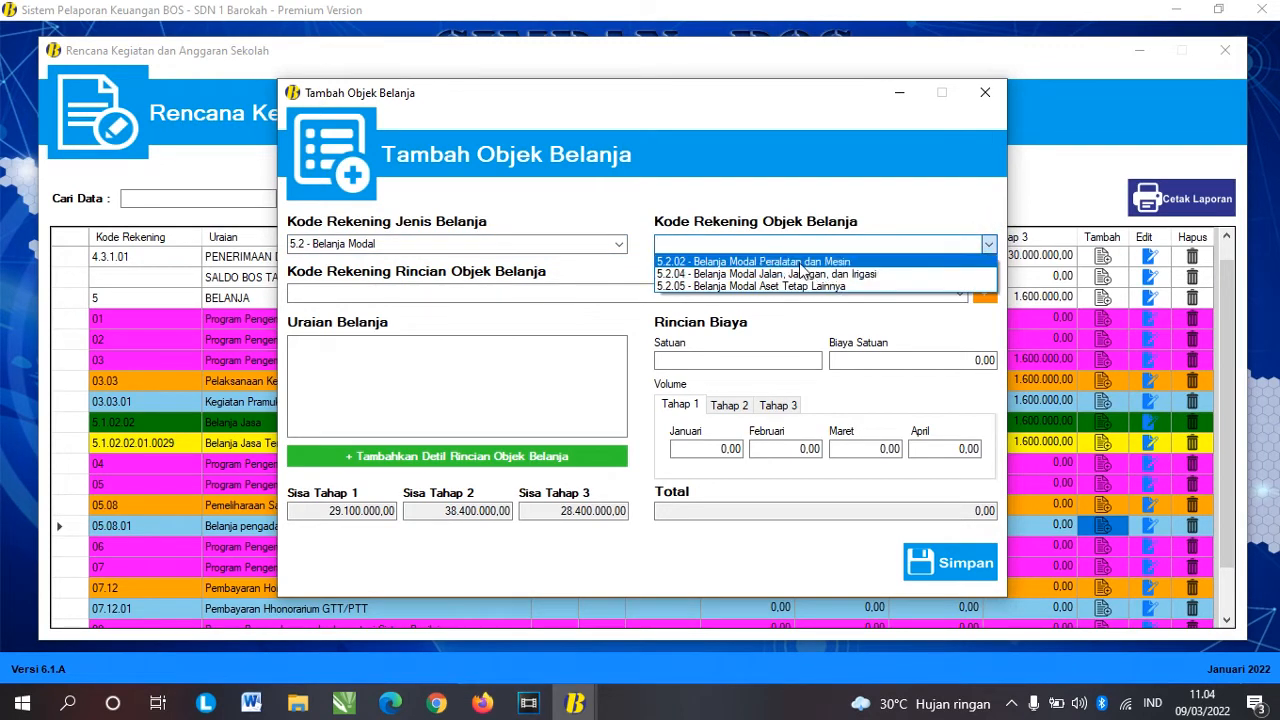
pyautogui.click(808, 261)
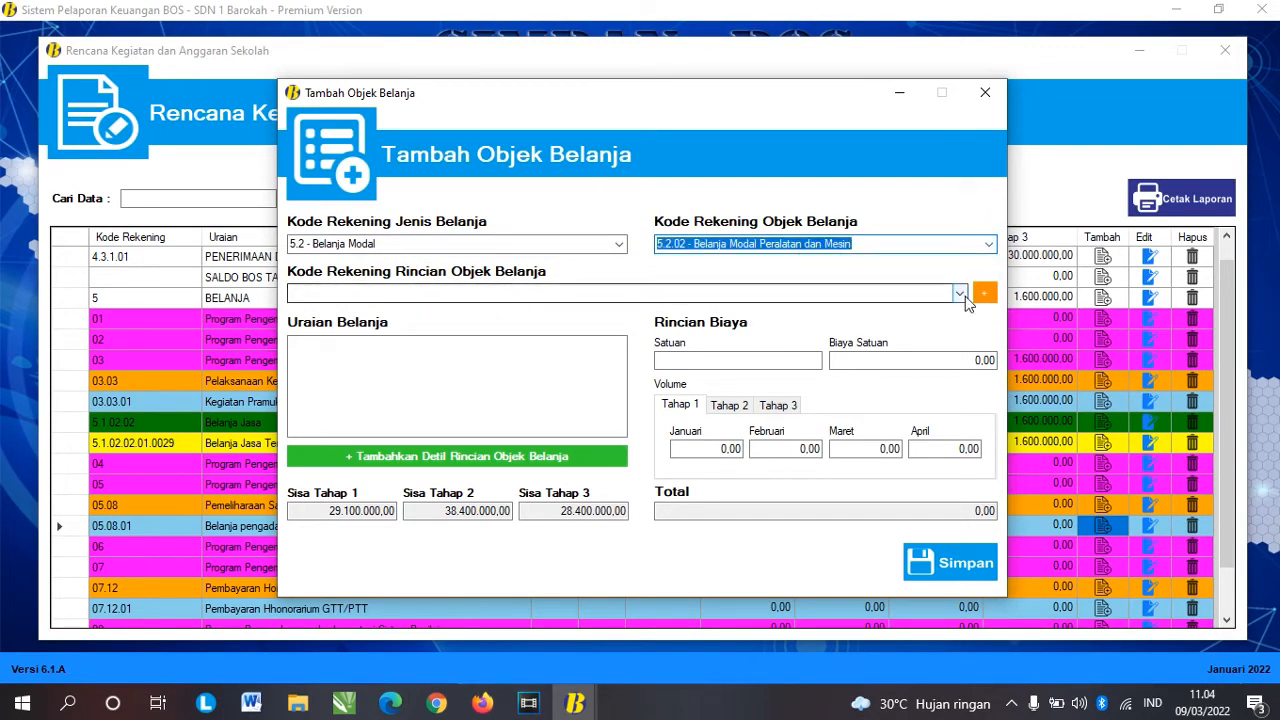
pyautogui.click(962, 294)
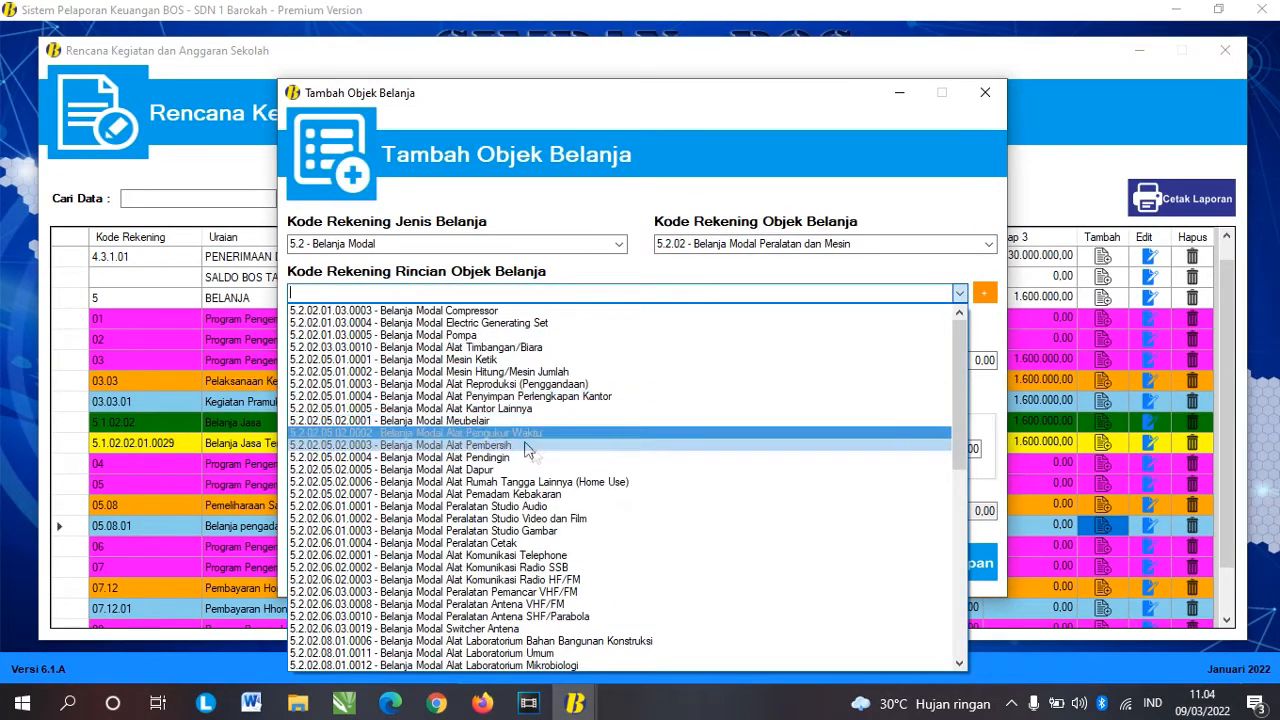
pyautogui.scroll(-2, 615, 455)
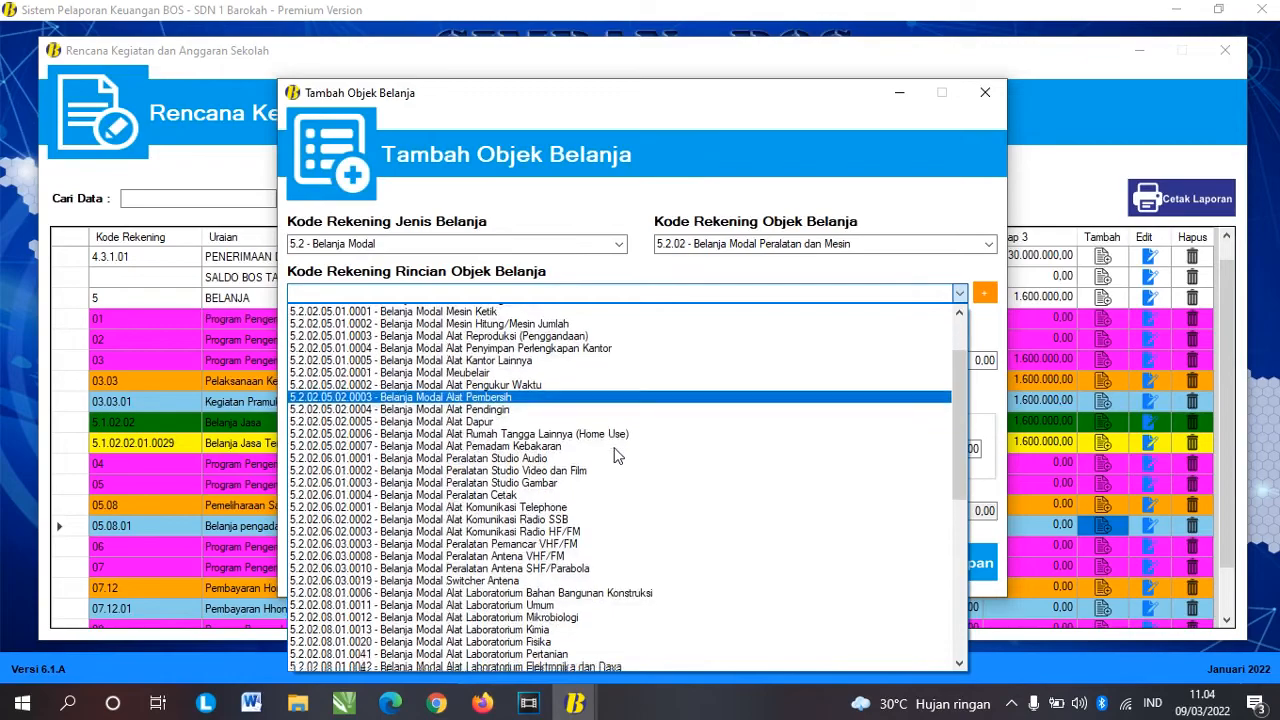
pyautogui.scroll(-6, 615, 455)
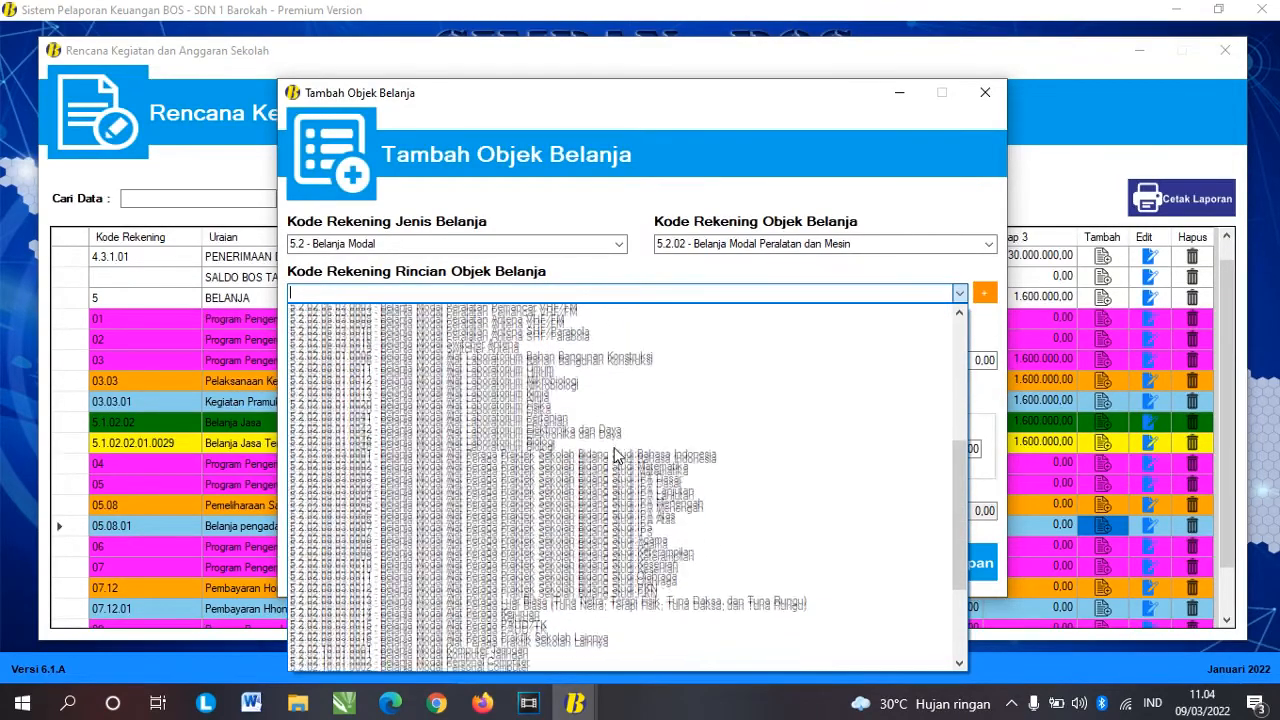
pyautogui.scroll(-3, 615, 455)
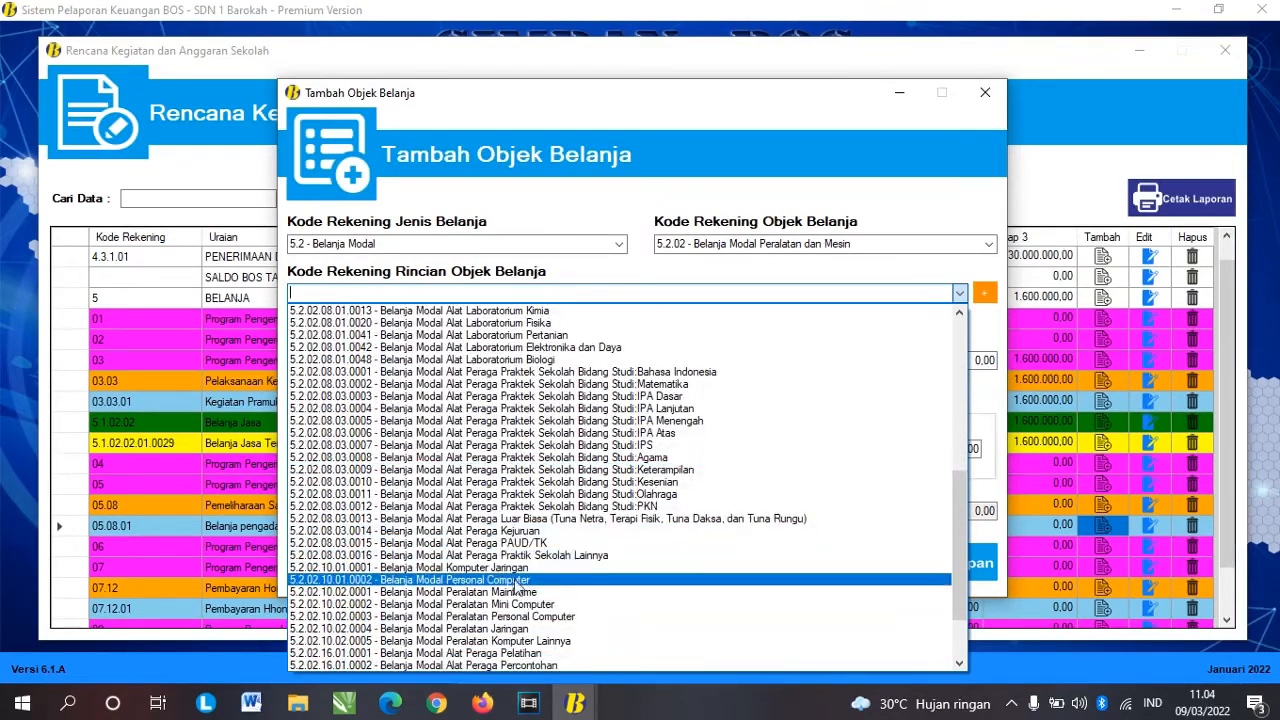
pyautogui.click(516, 582)
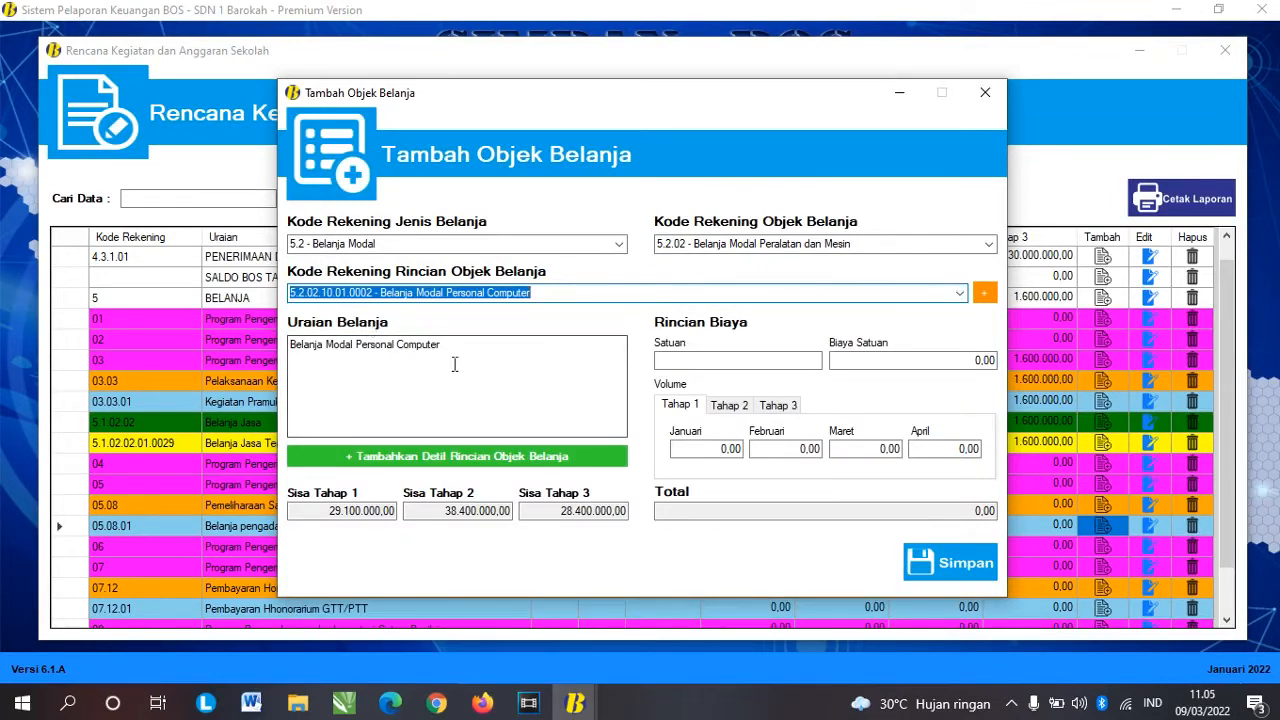
# Step: Change the description to Laptop, with unit Unit and unit cost 10.000.000
pyautogui.moveTo(354, 344); pyautogui.dragTo(555, 340)
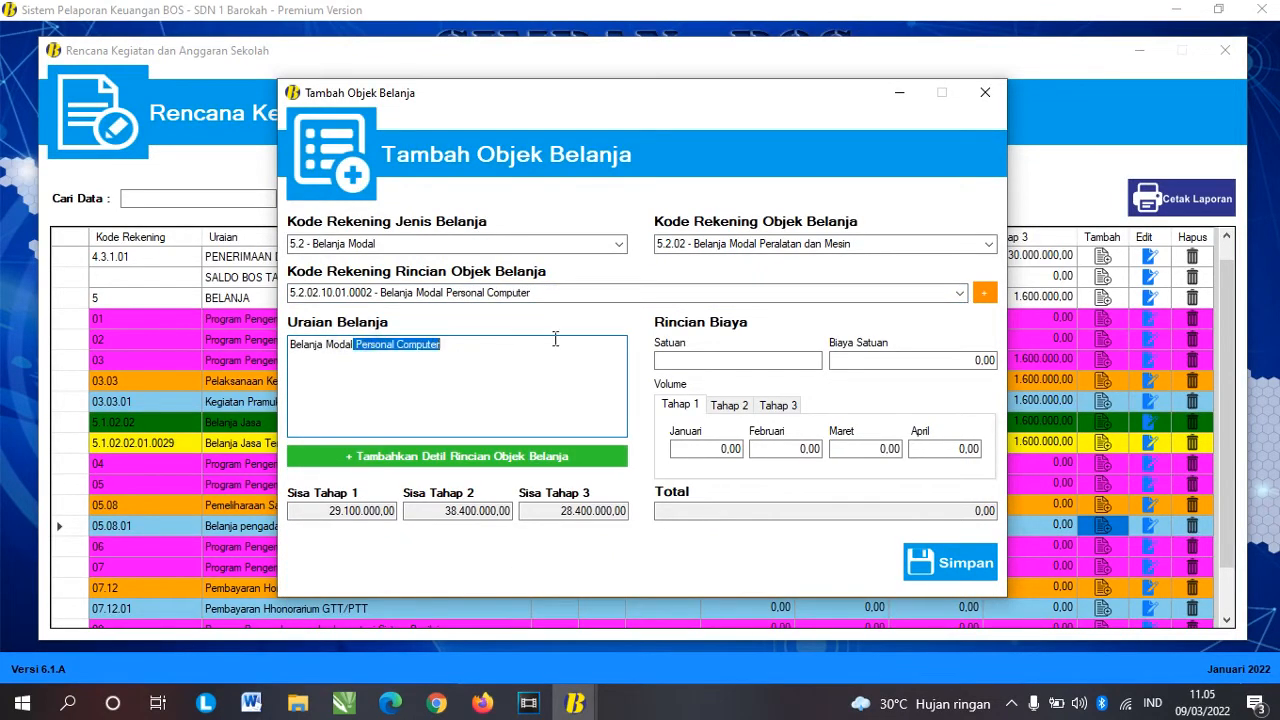
pyautogui.press('BackSpace')
pyautogui.write('Lapt')
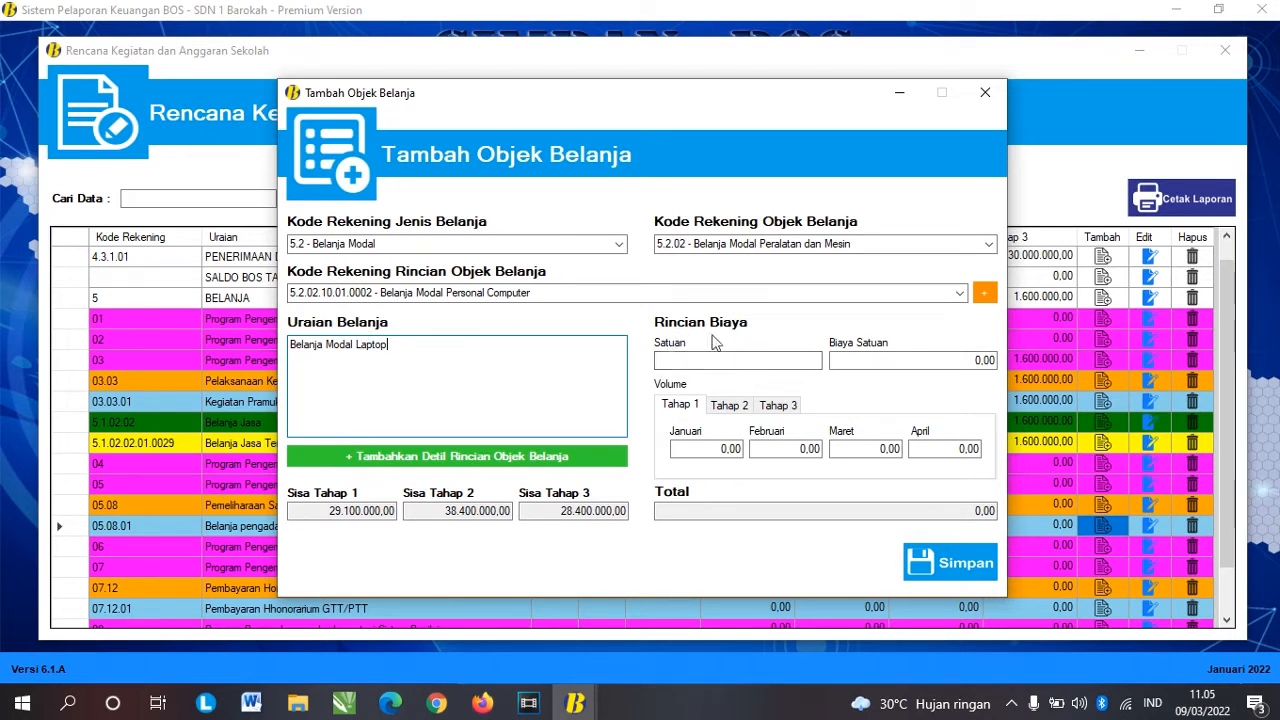
pyautogui.click(751, 360)
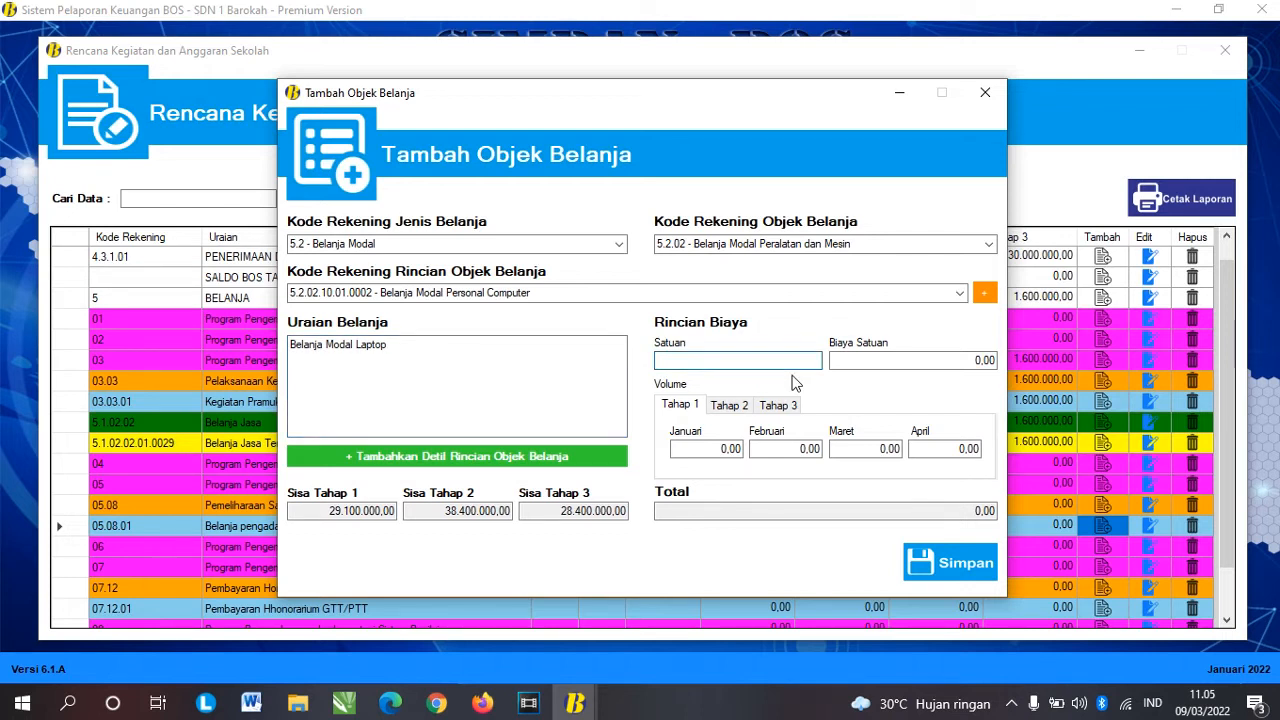
pyautogui.write('Unit')
pyautogui.press('Tab')
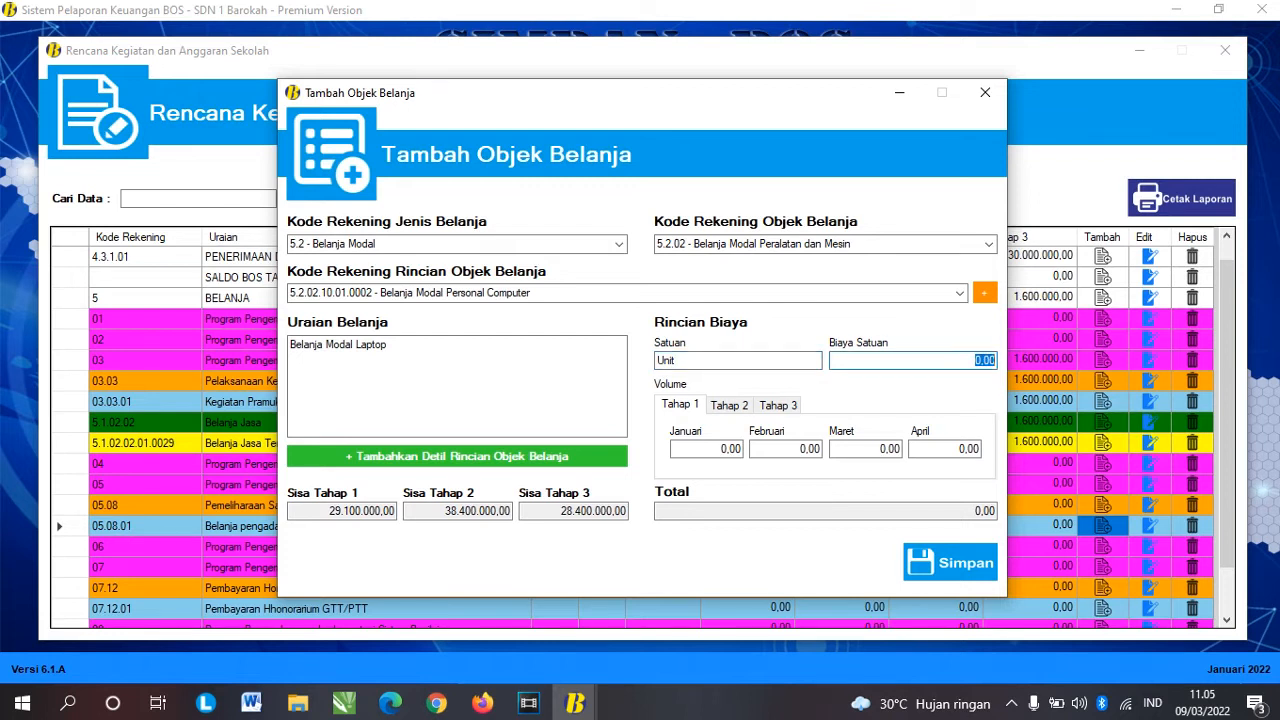
pyautogui.write('10.000.000')
pyautogui.press('Tab')
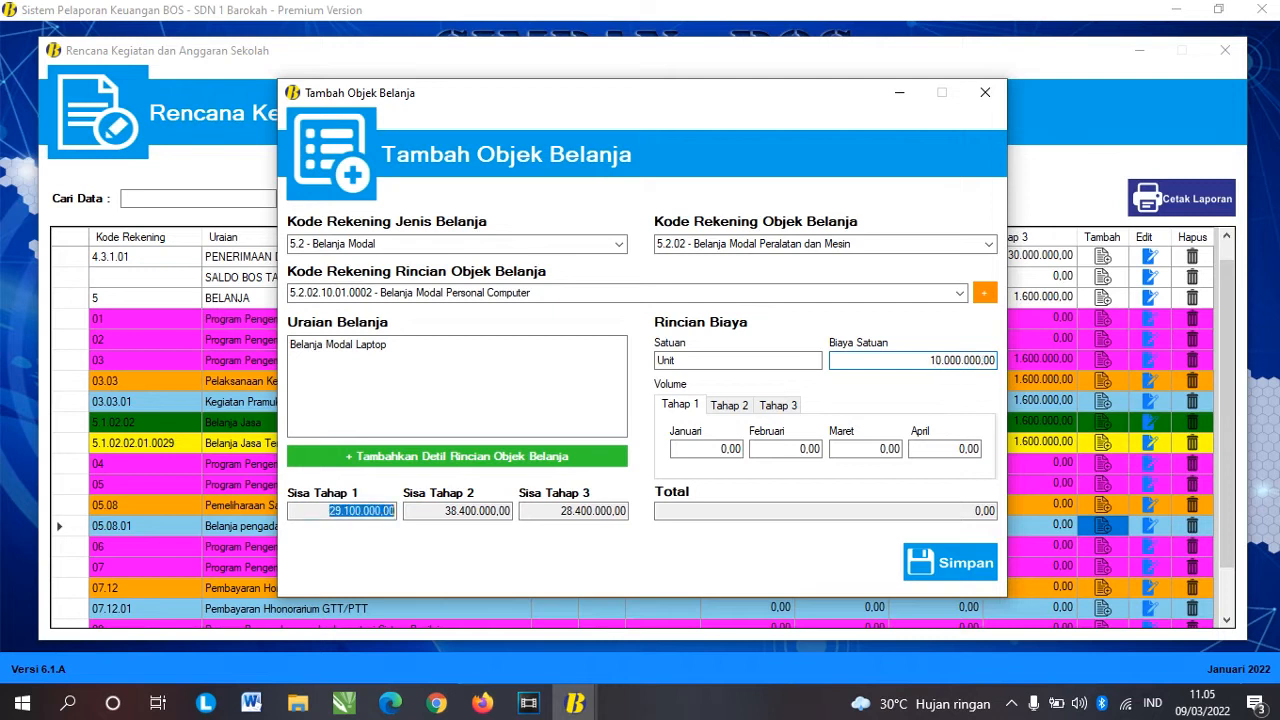
# Step: Enter a June volume of 1 and save the laptop spending object
pyautogui.click(680, 405)
pyautogui.click(729, 405)
pyautogui.click(778, 405)
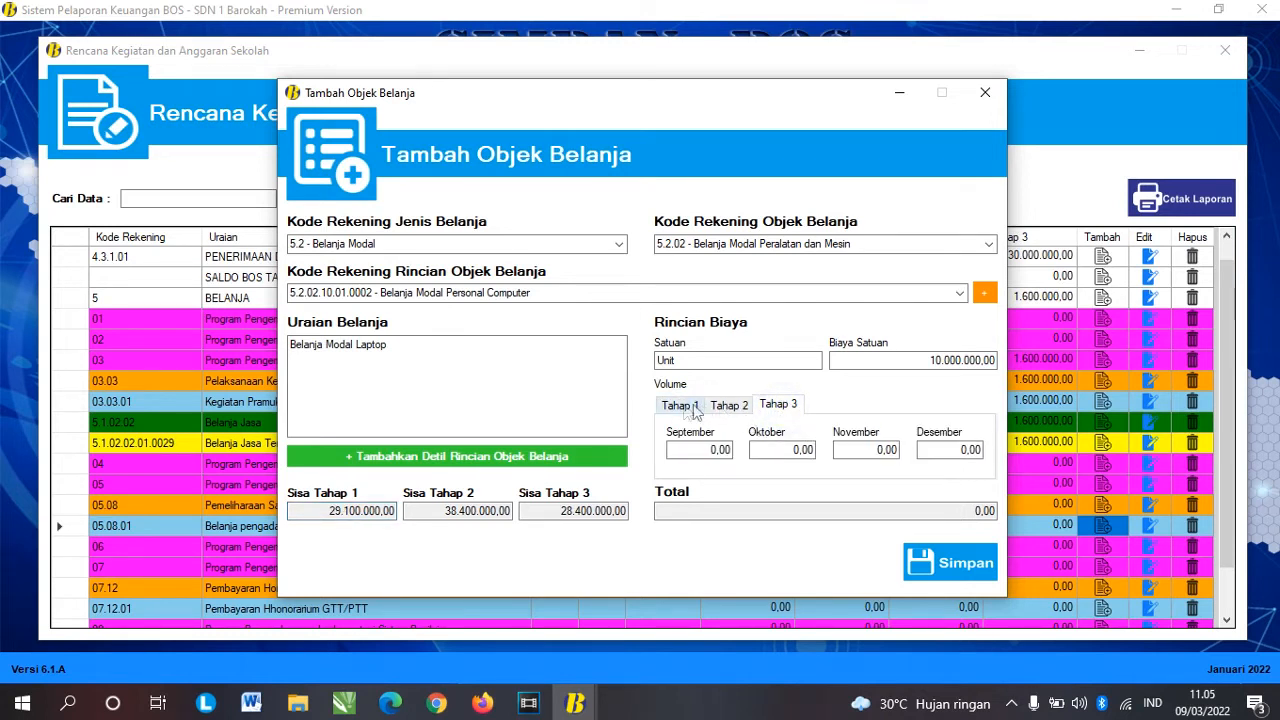
pyautogui.click(729, 405)
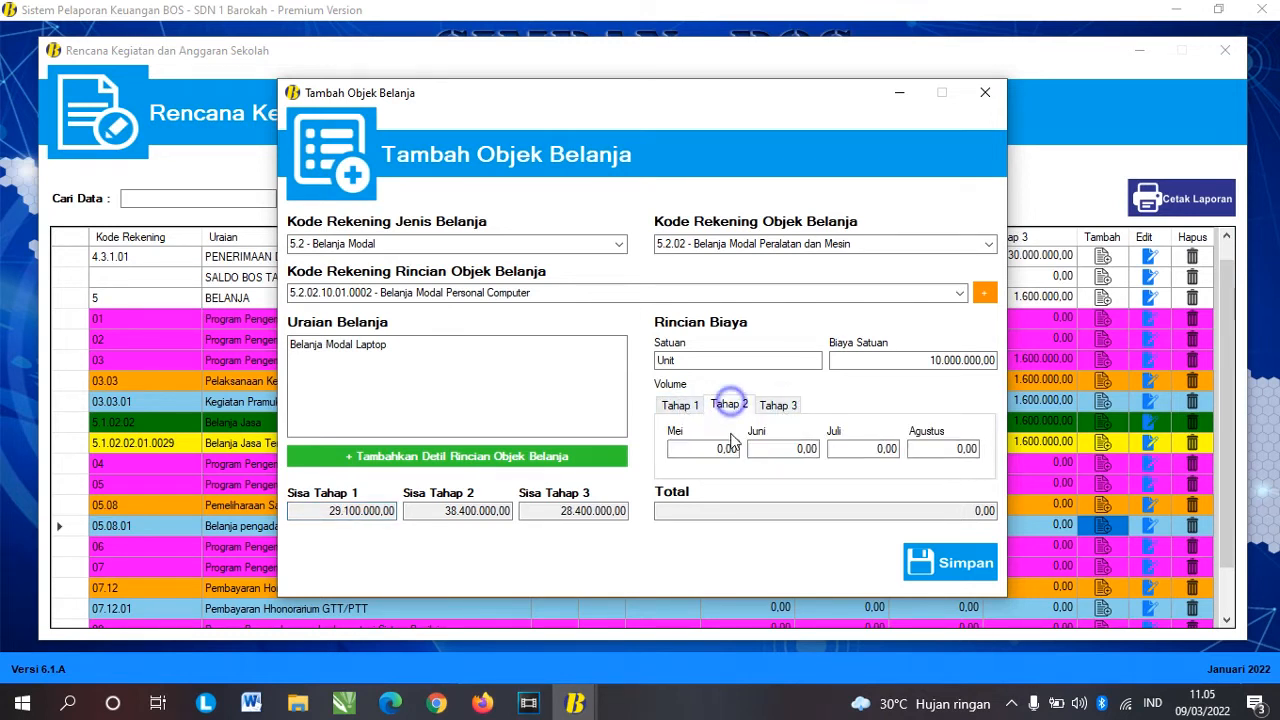
pyautogui.click(788, 452)
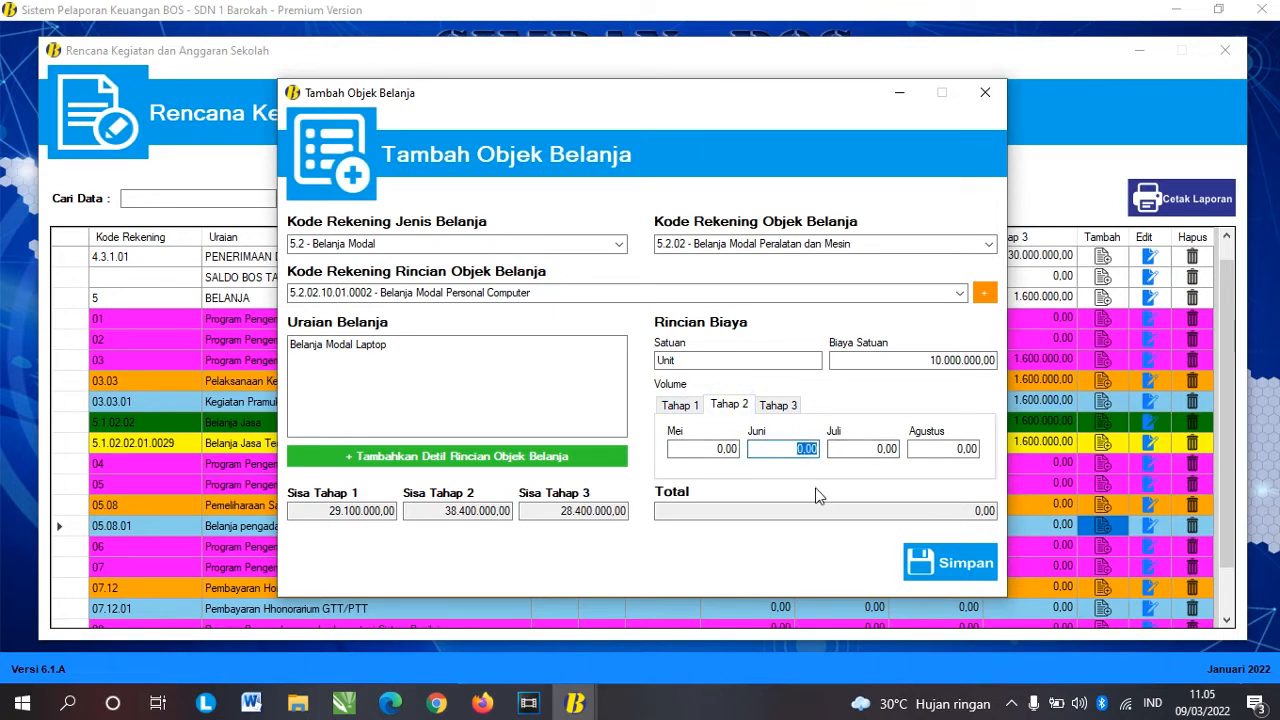
pyautogui.write('1')
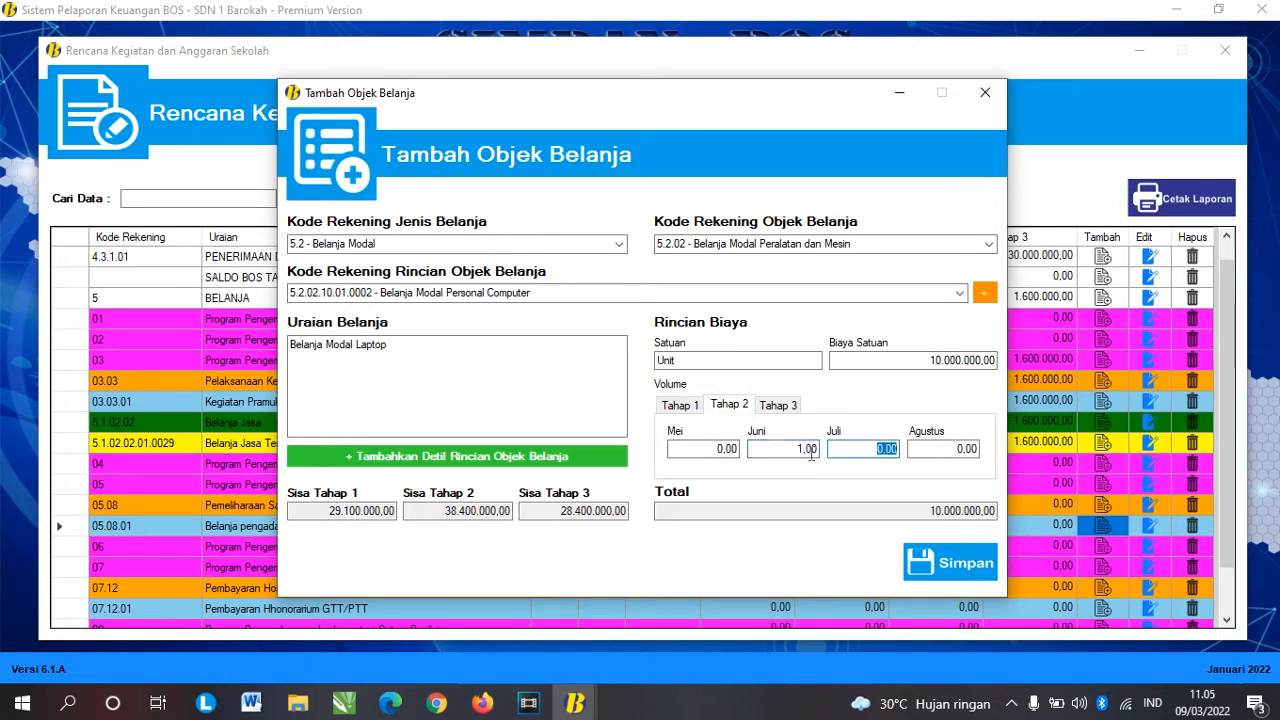
pyautogui.click(715, 359)
pyautogui.click(937, 360)
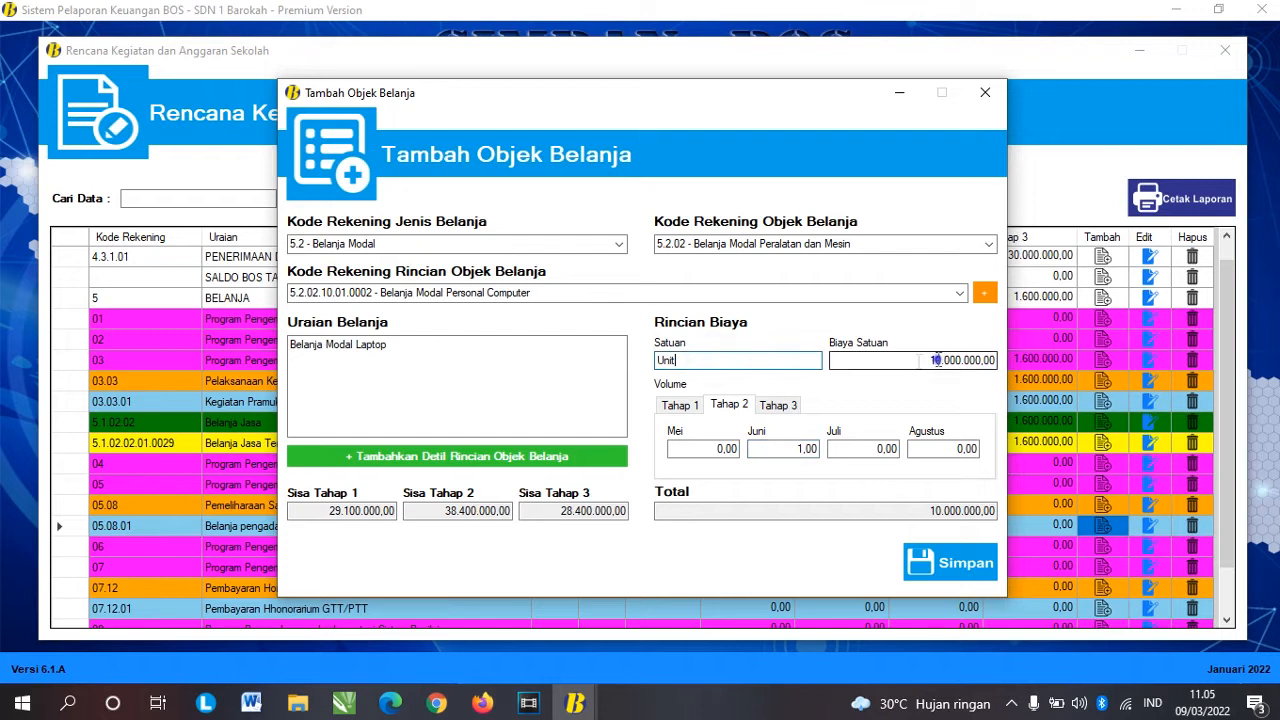
pyautogui.click(962, 562)
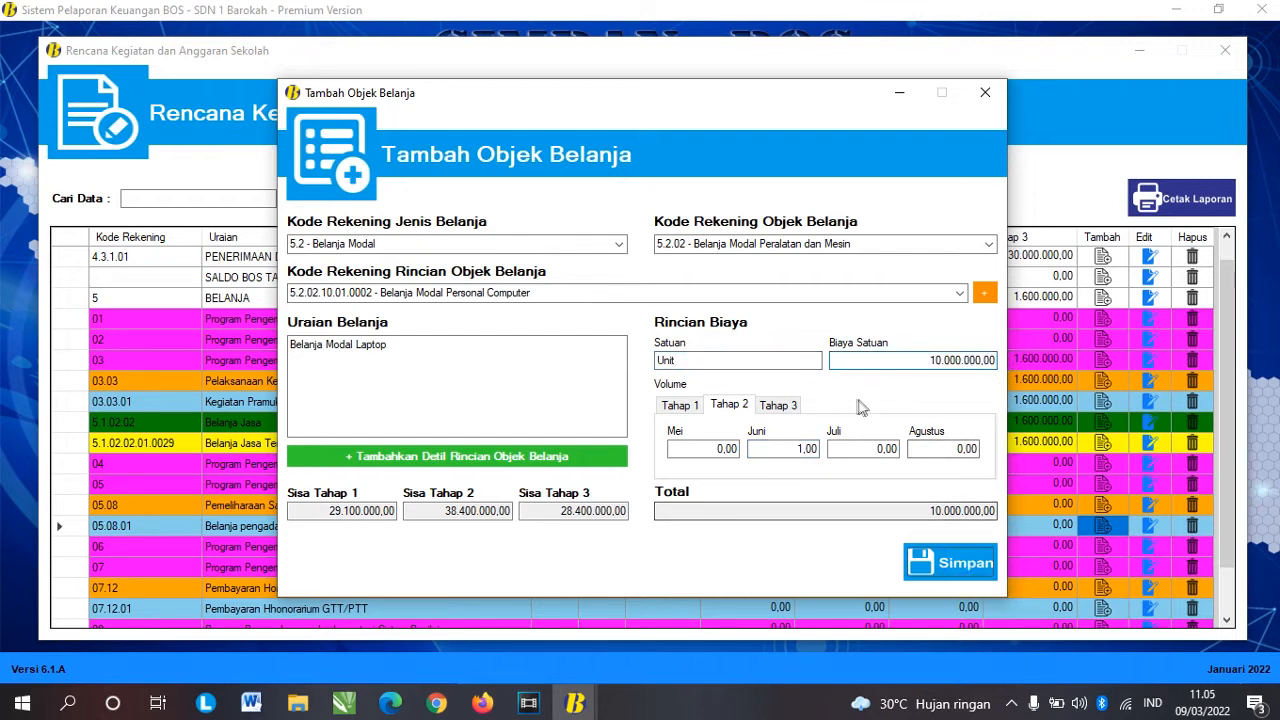
pyautogui.click(689, 410)
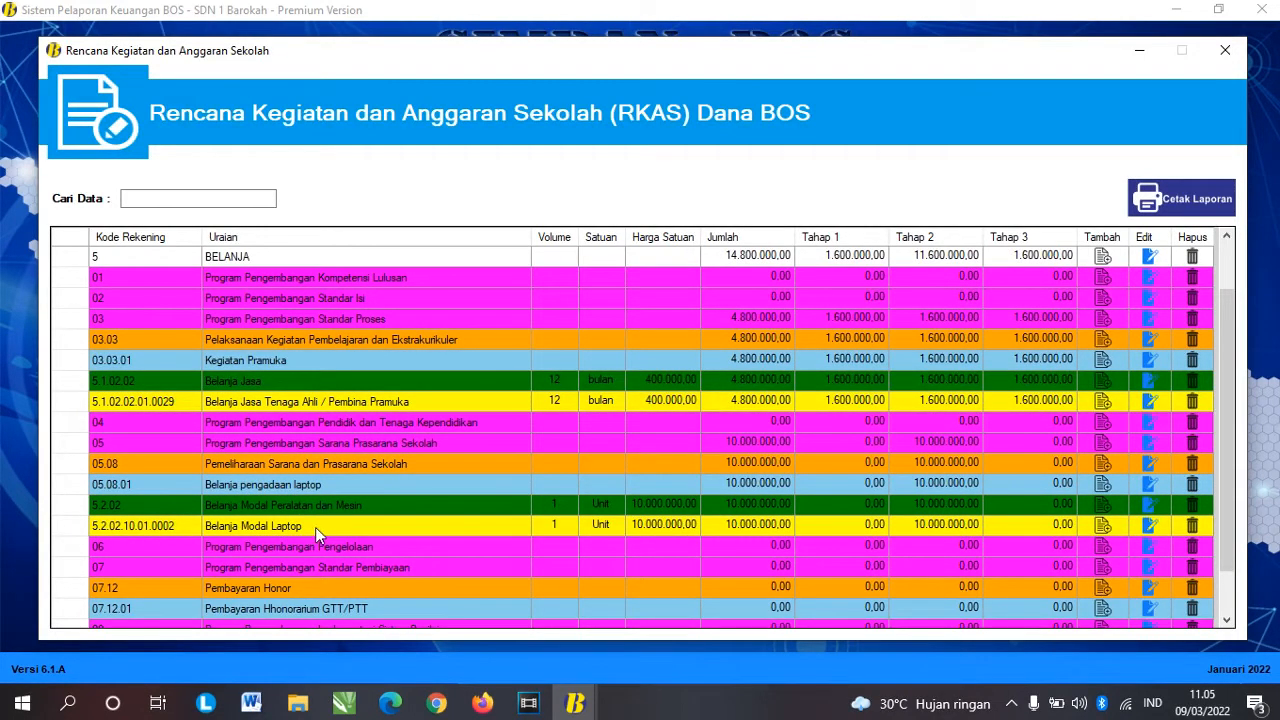
# Step: Review the new Laptop row, then start adding a spending object to activity 07.12.01 Pembayaran Hhonorarium GTT/PTT
pyautogui.click(315, 527)
pyautogui.click(400, 505)
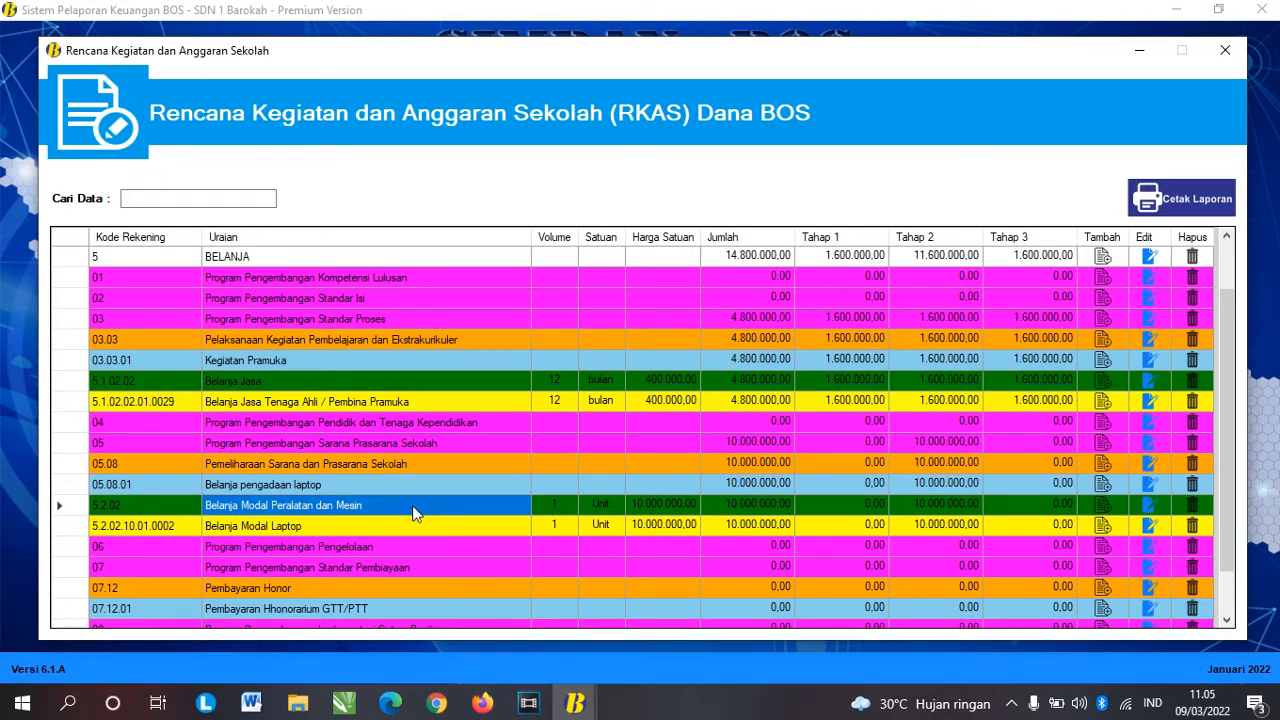
pyautogui.click(386, 528)
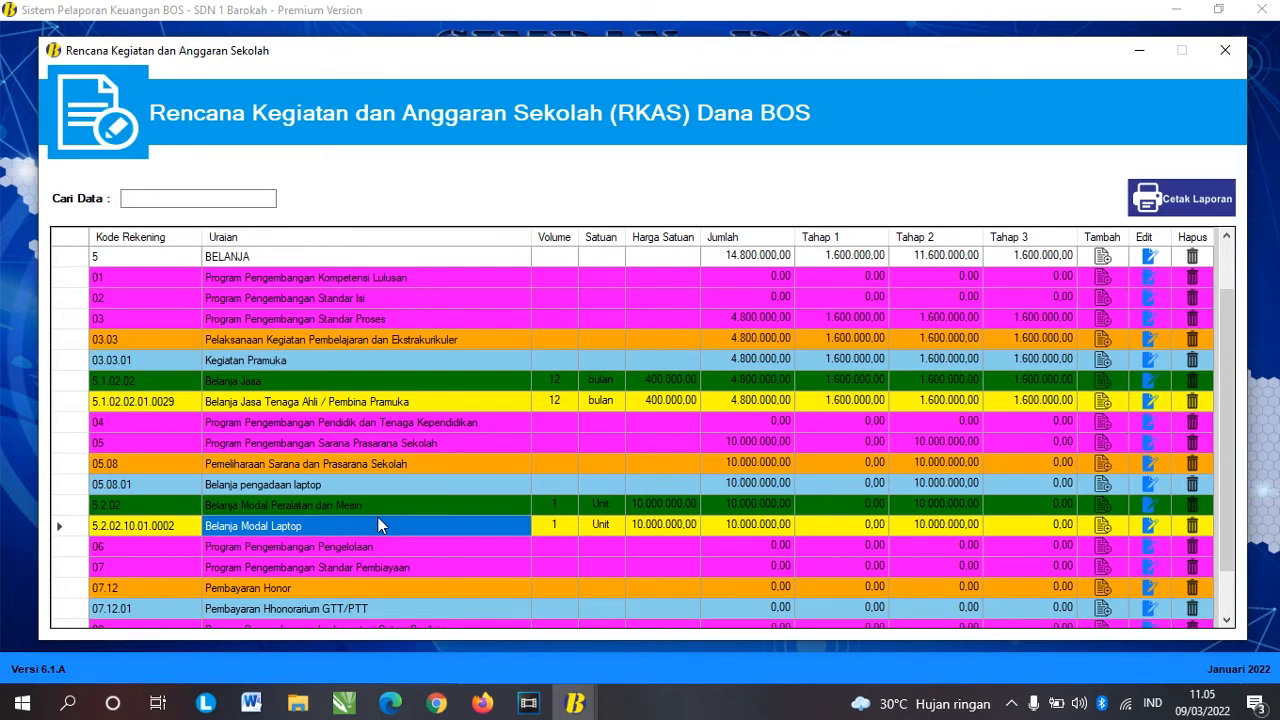
pyautogui.scroll(-1, 367, 514)
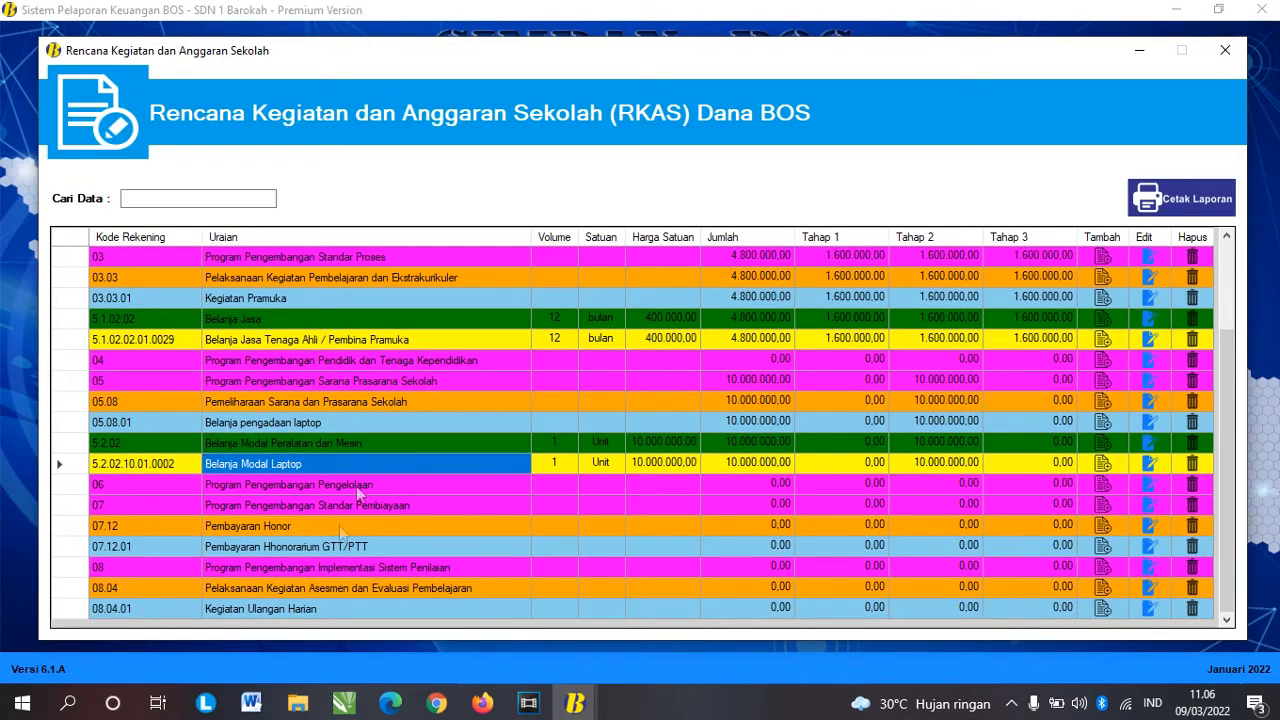
pyautogui.click(412, 542)
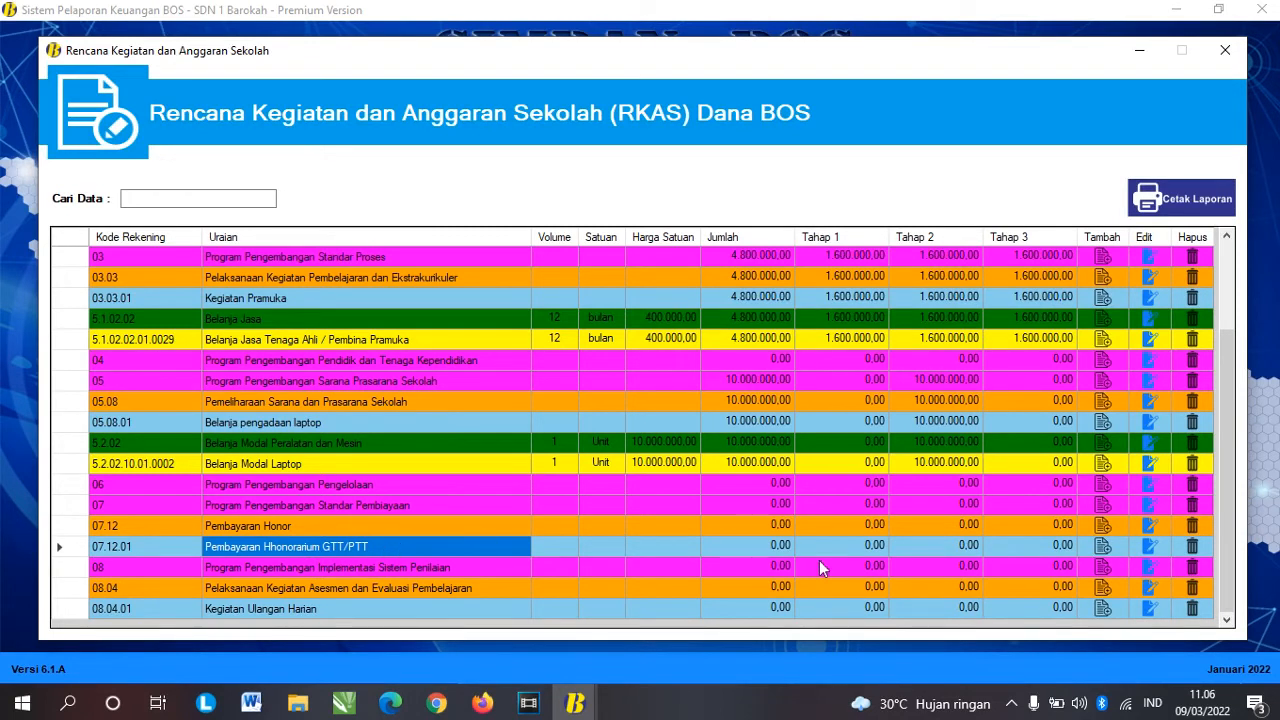
pyautogui.click(75, 550)
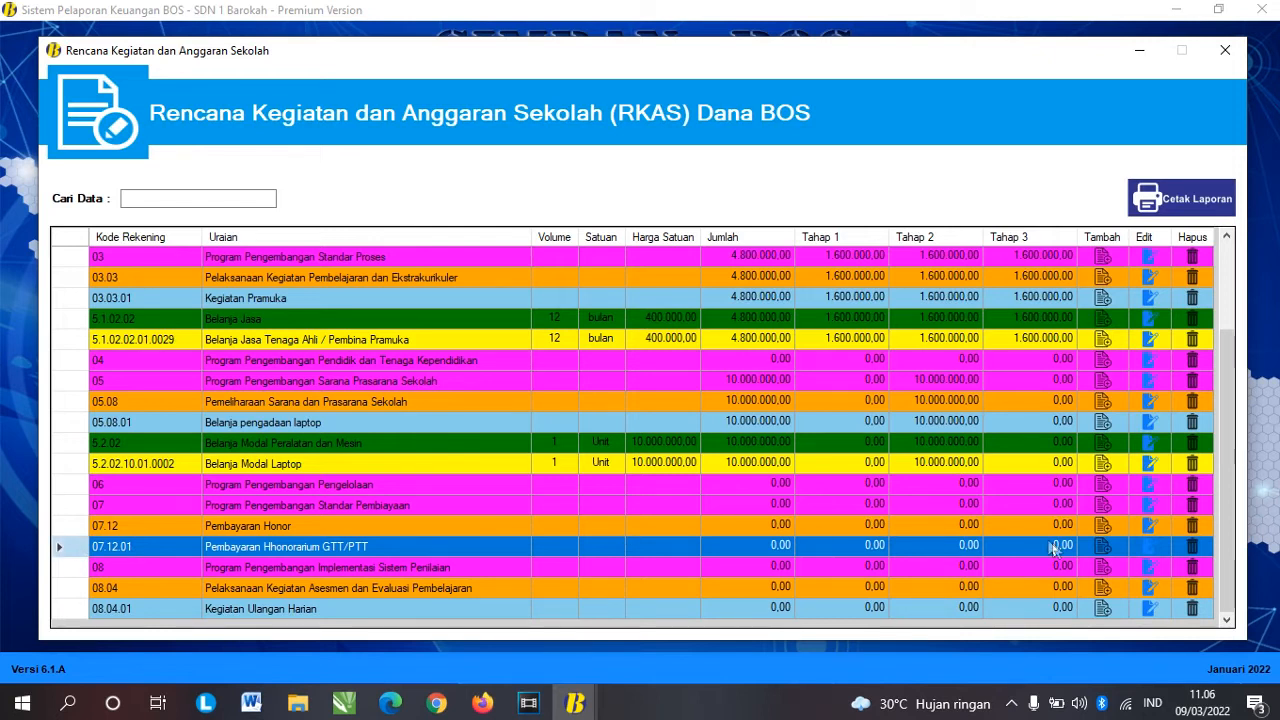
pyautogui.click(1102, 546)
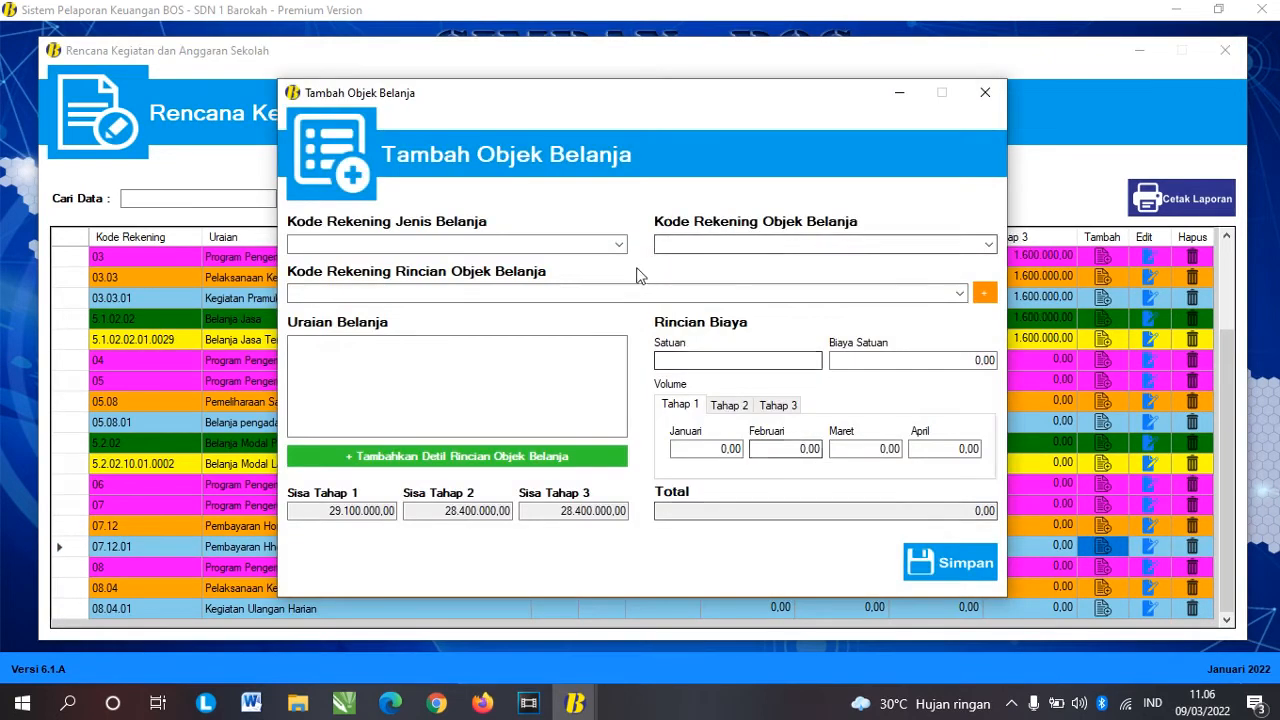
# Step: Pick Jenis 5.1.02, Objek 5.1.02.02 Belanja Jasa and Rincian 5.1.02.02.01.0013 Honorarium Guru
pyautogui.click(617, 245)
pyautogui.click(472, 262)
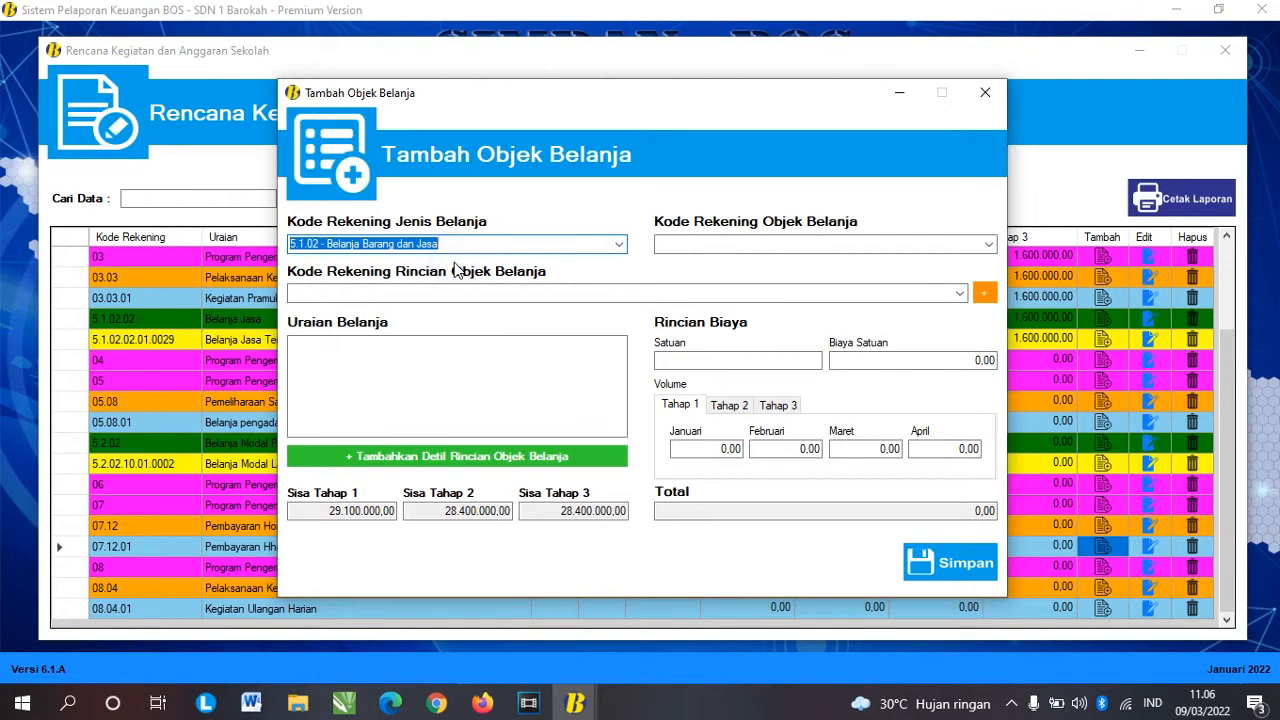
pyautogui.click(988, 245)
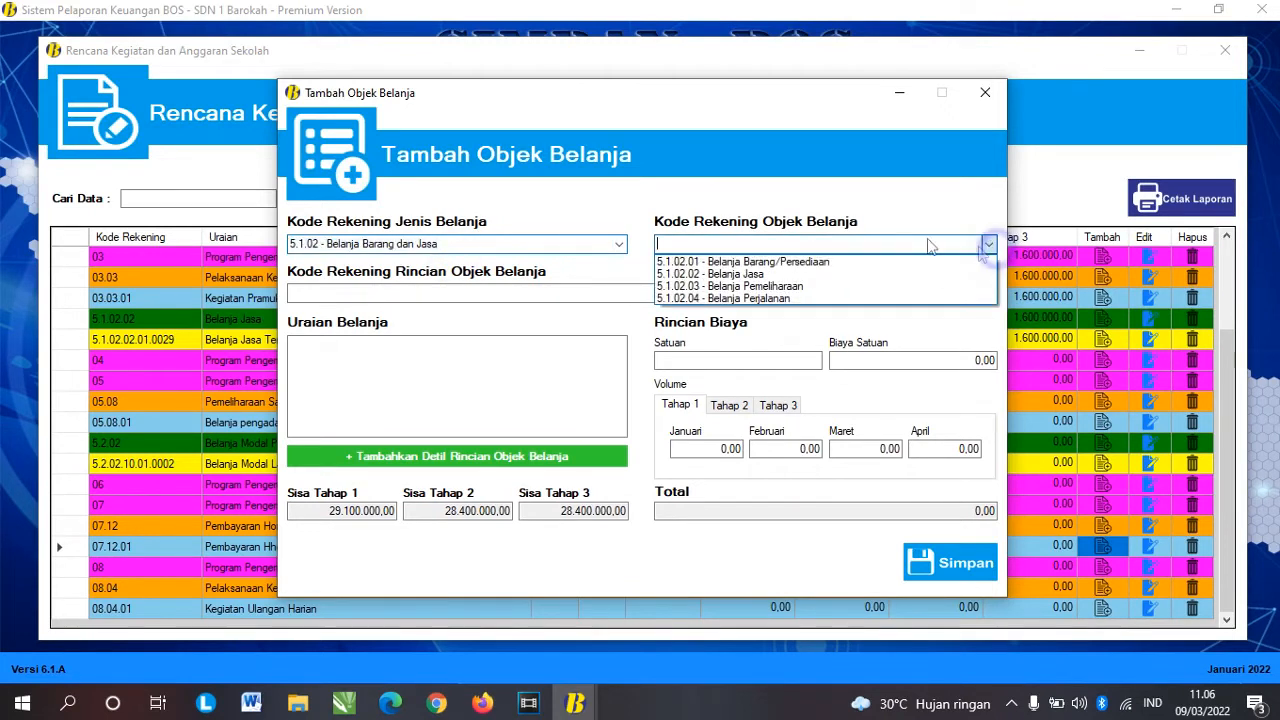
pyautogui.click(768, 274)
pyautogui.click(958, 294)
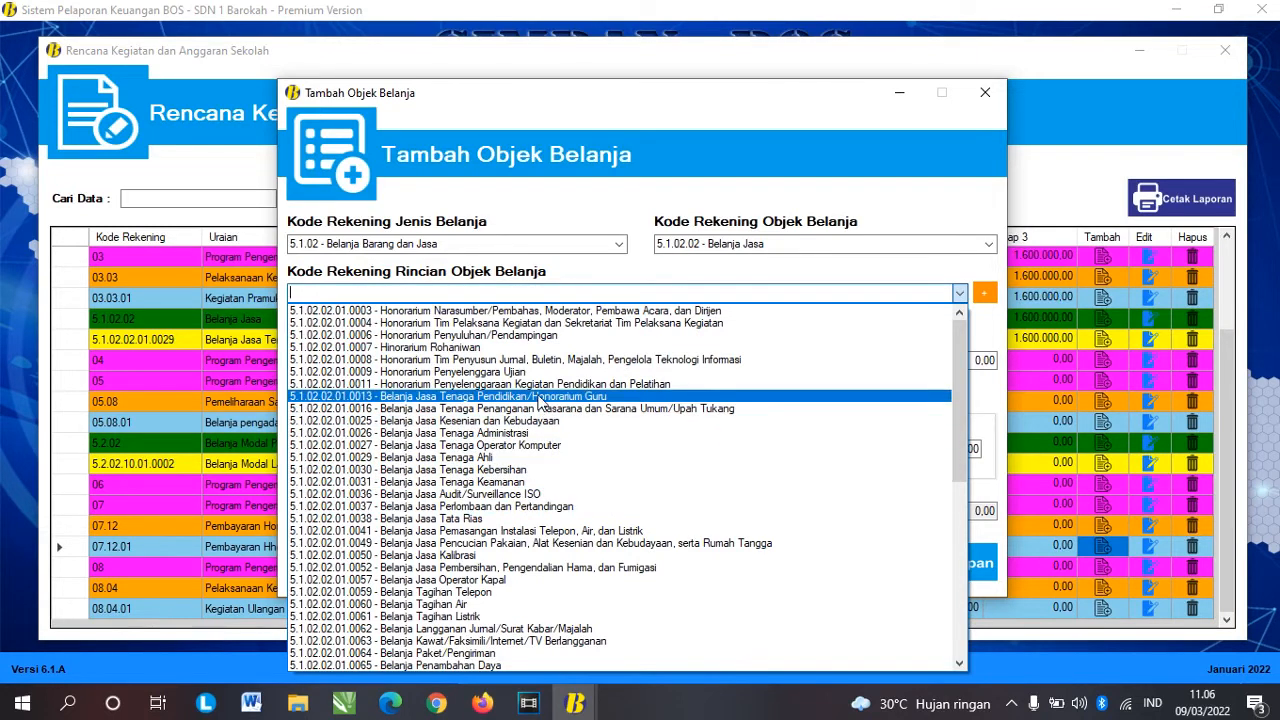
pyautogui.click(538, 397)
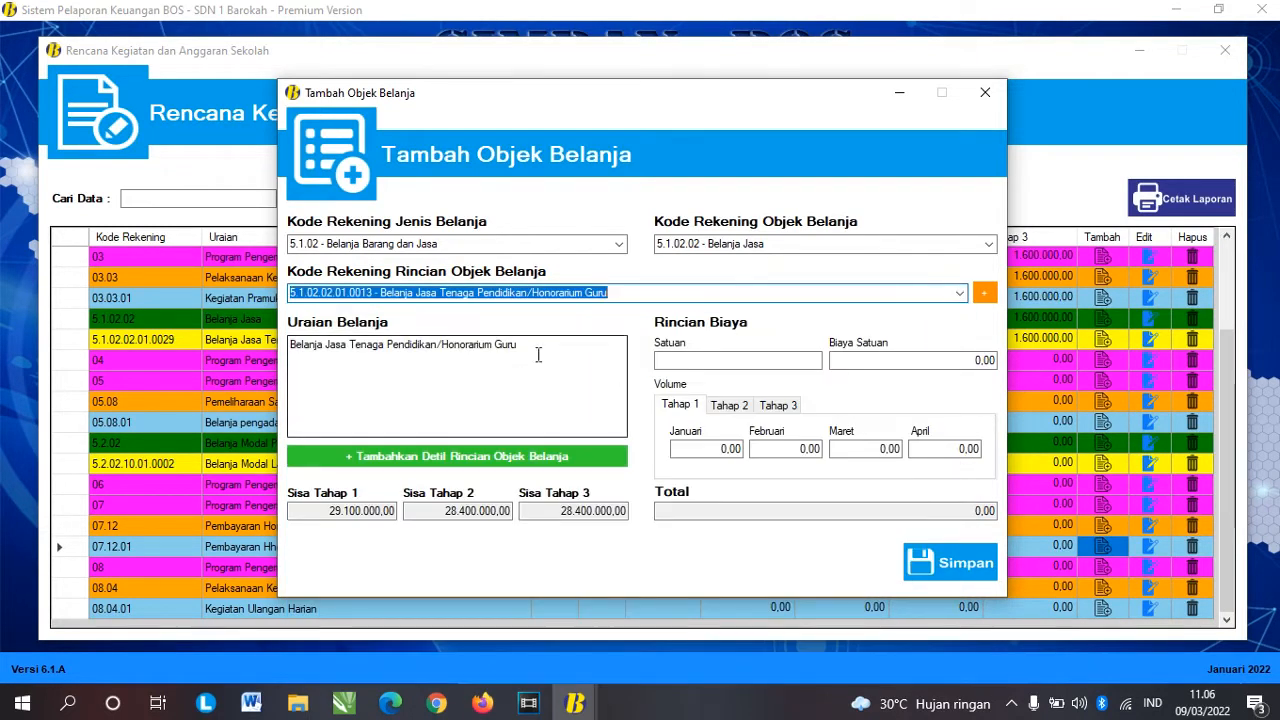
pyautogui.click(538, 350)
pyautogui.moveTo(540, 345)
pyautogui.mouseDown()
pyautogui.moveTo(410, 347)
pyautogui.moveTo(526, 351)
pyautogui.mouseUp()
pyautogui.click(457, 373)
pyautogui.click(468, 378)
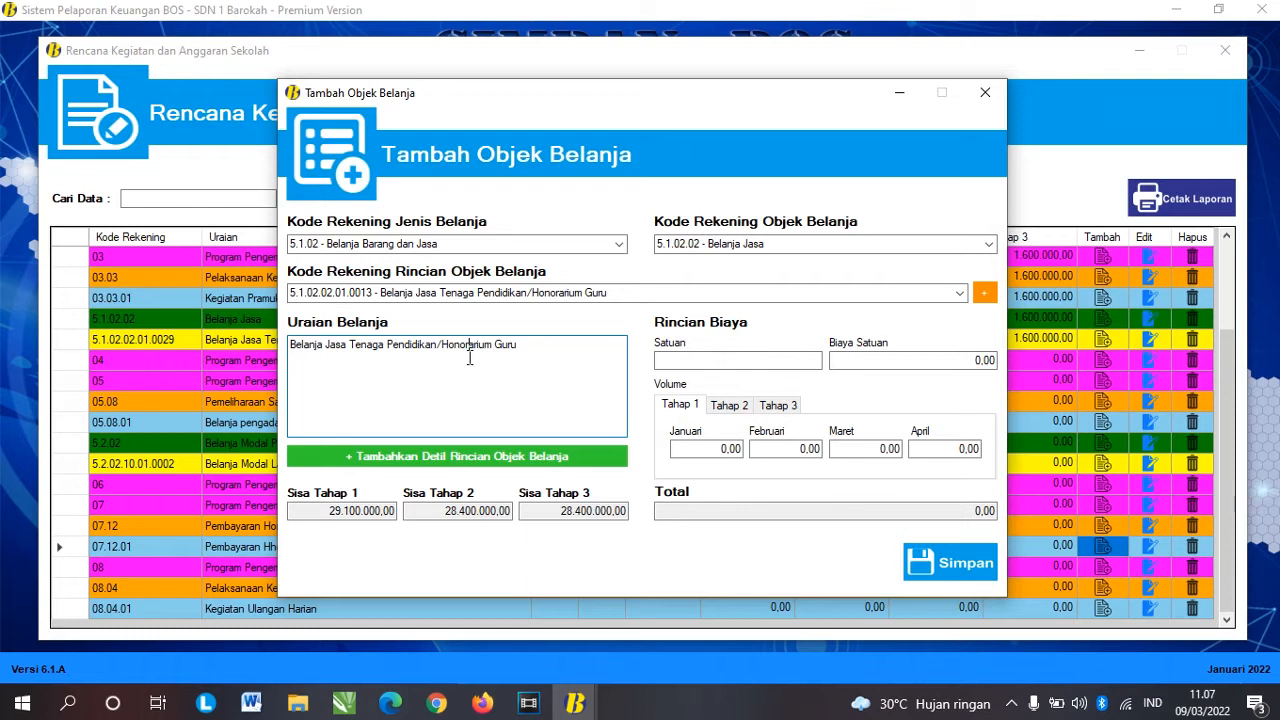
# Step: Enter 'bulan' as the Satuan of the Honorarium Guru item
pyautogui.click(778, 361)
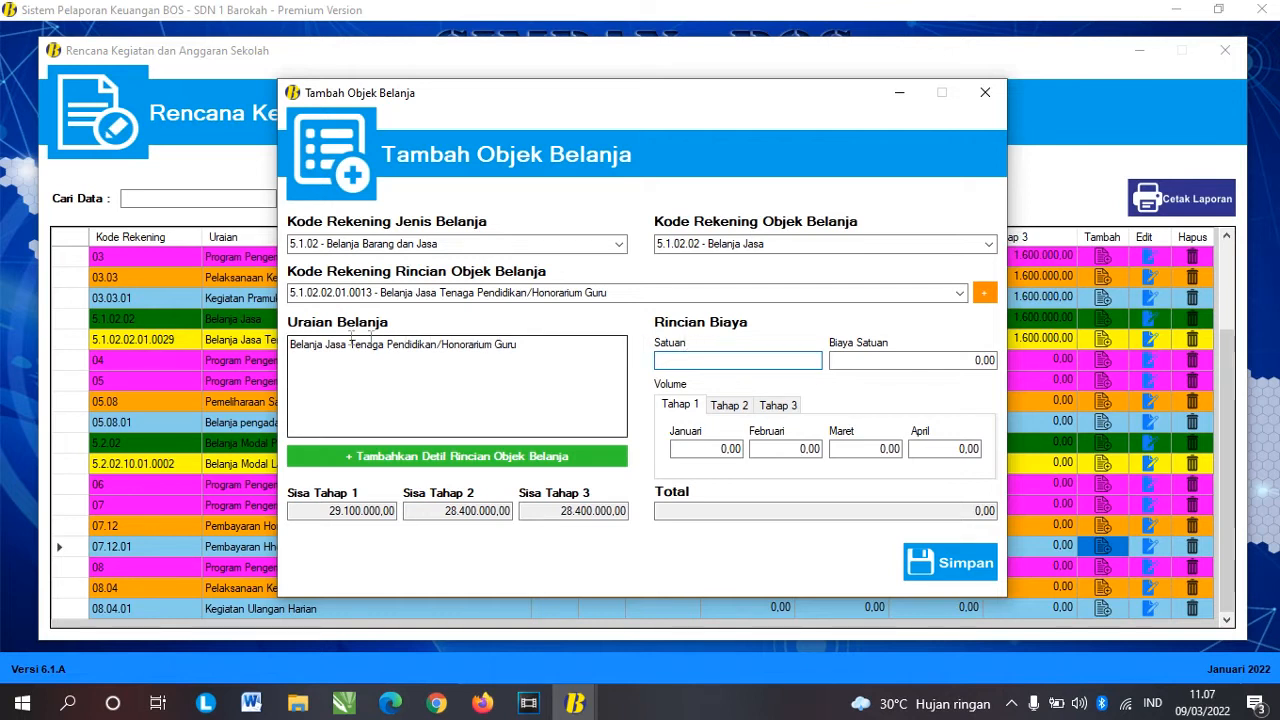
pyautogui.click(526, 347)
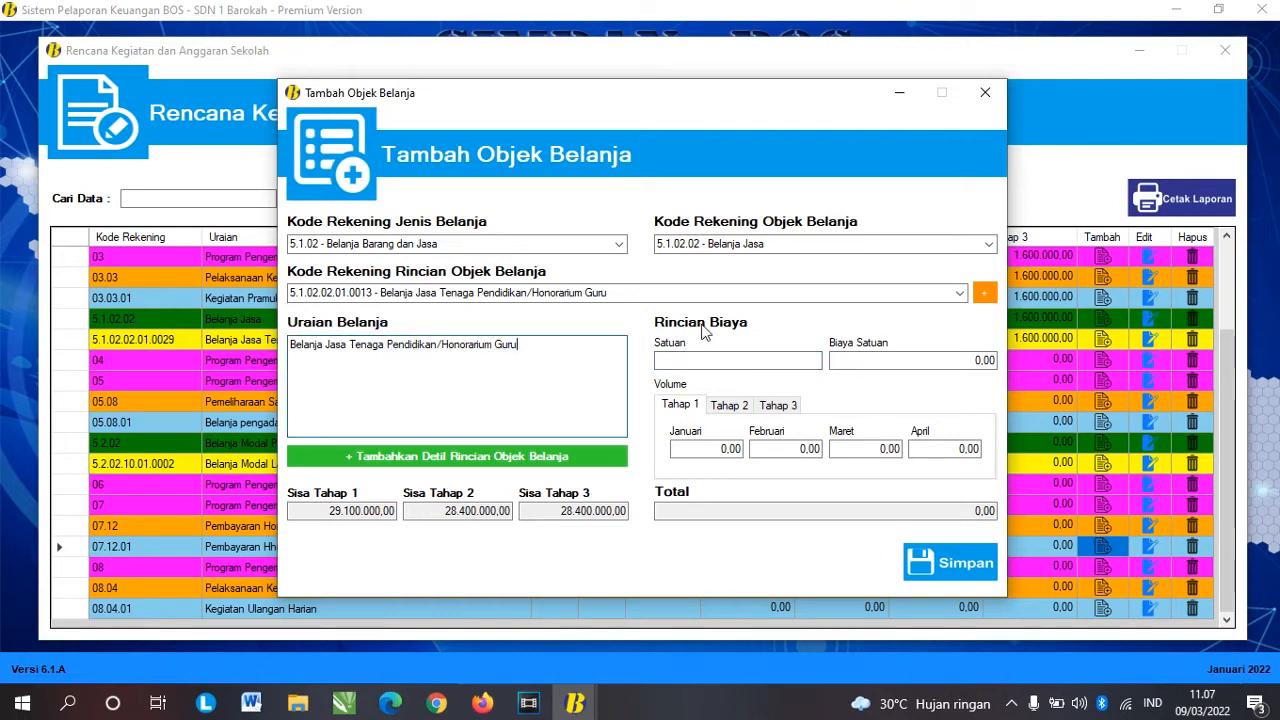
pyautogui.click(746, 366)
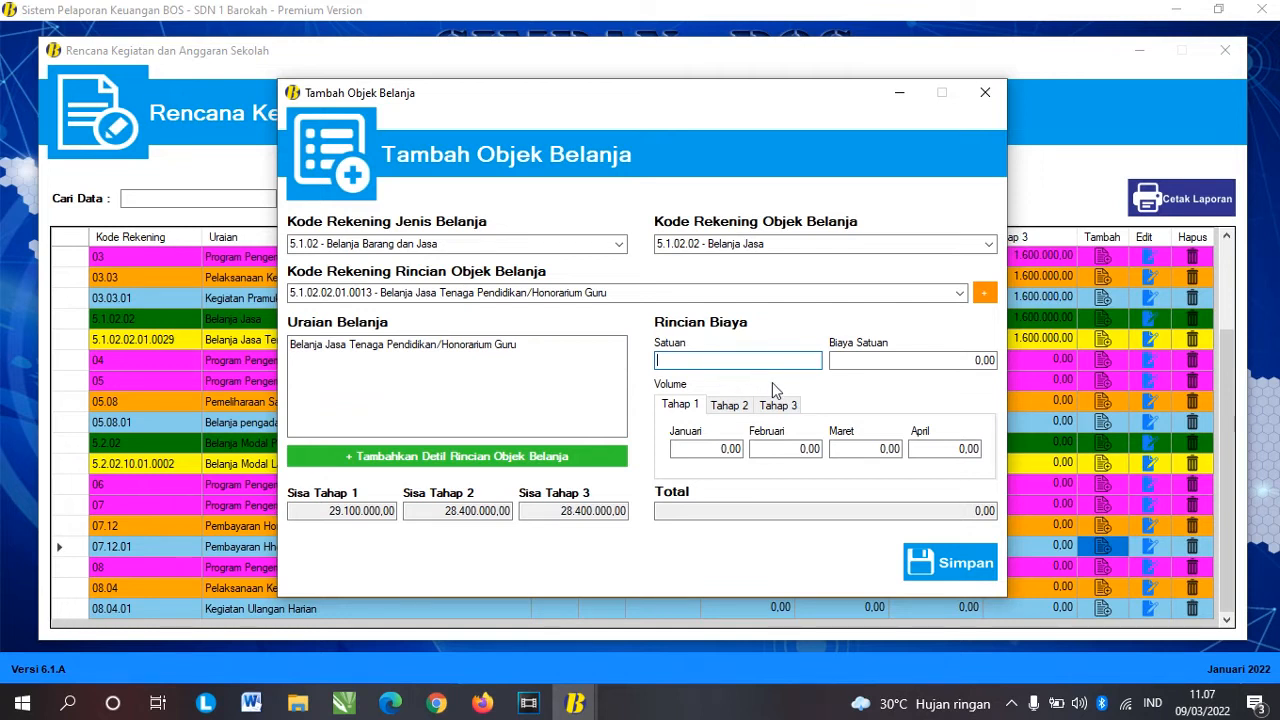
pyautogui.write('bulan')
pyautogui.click(946, 366)
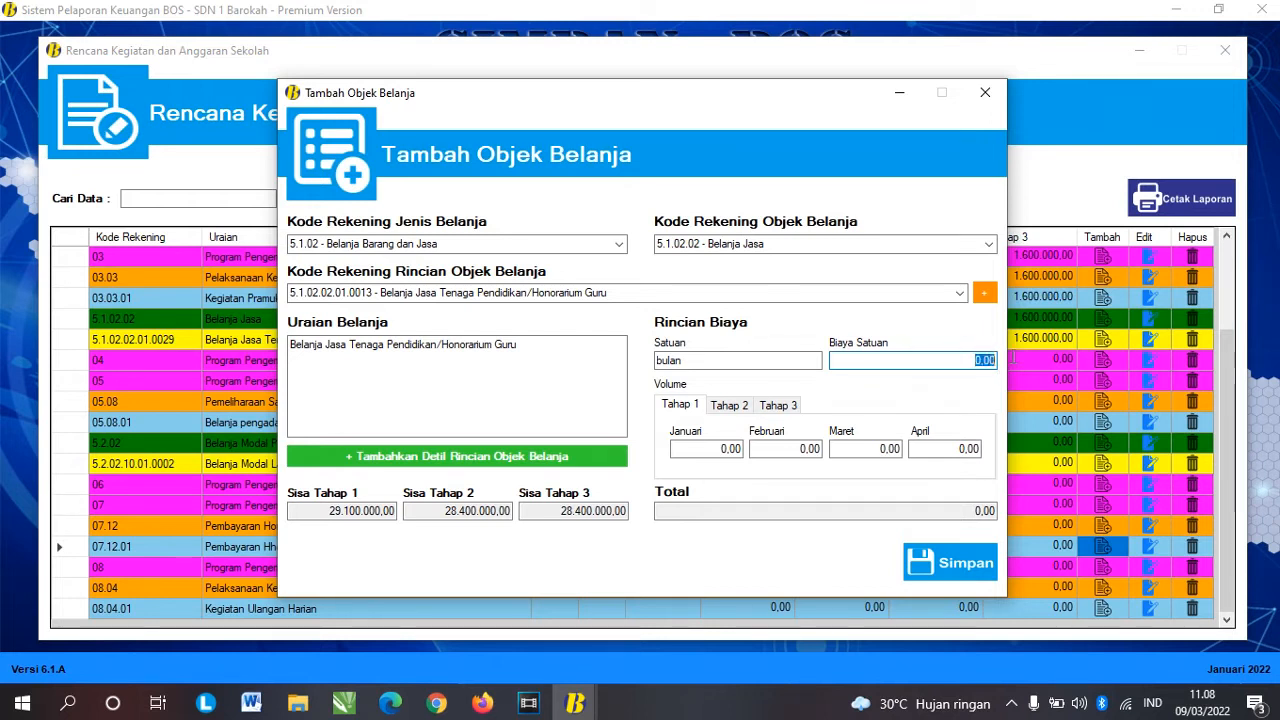
# Step: Enter a Biaya Satuan of 1.000.000,00, removing an extra zero from the first entry
pyautogui.click(935, 361)
pyautogui.write('10000000')
pyautogui.press('Tab')
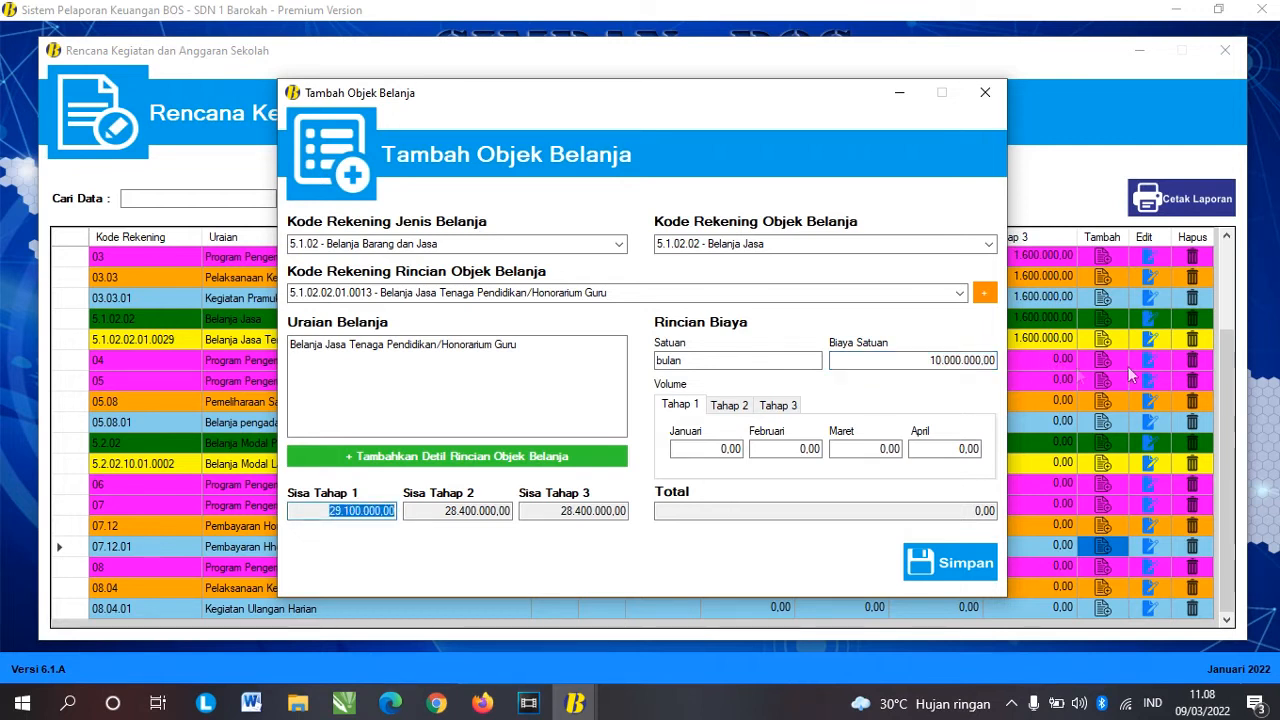
pyautogui.click(958, 362)
pyautogui.press('BackSpace')
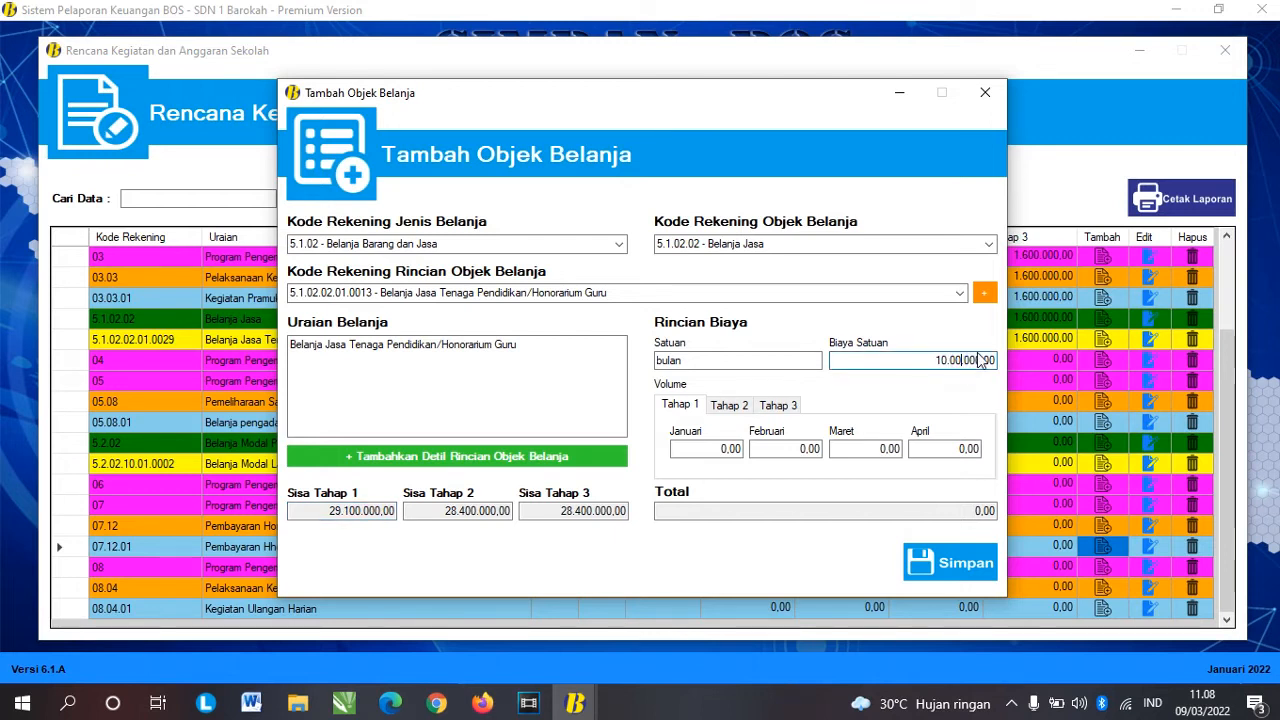
pyautogui.press('Tab')
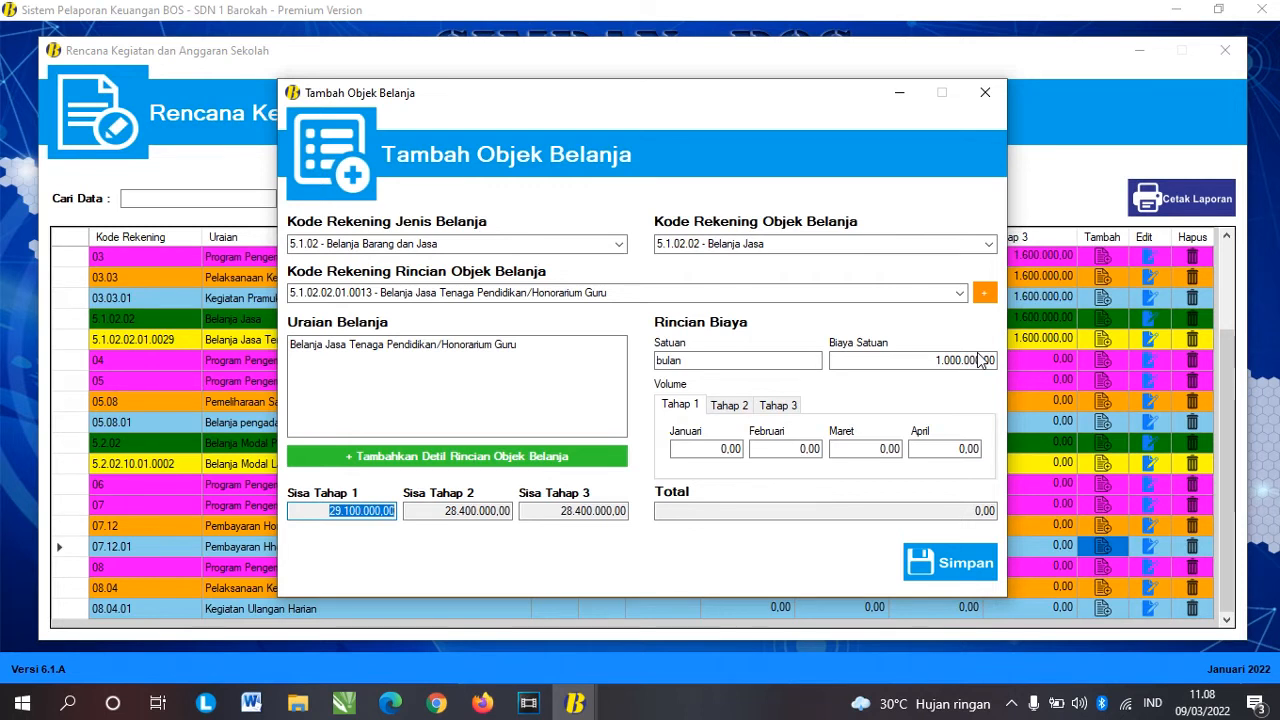
pyautogui.click(929, 361)
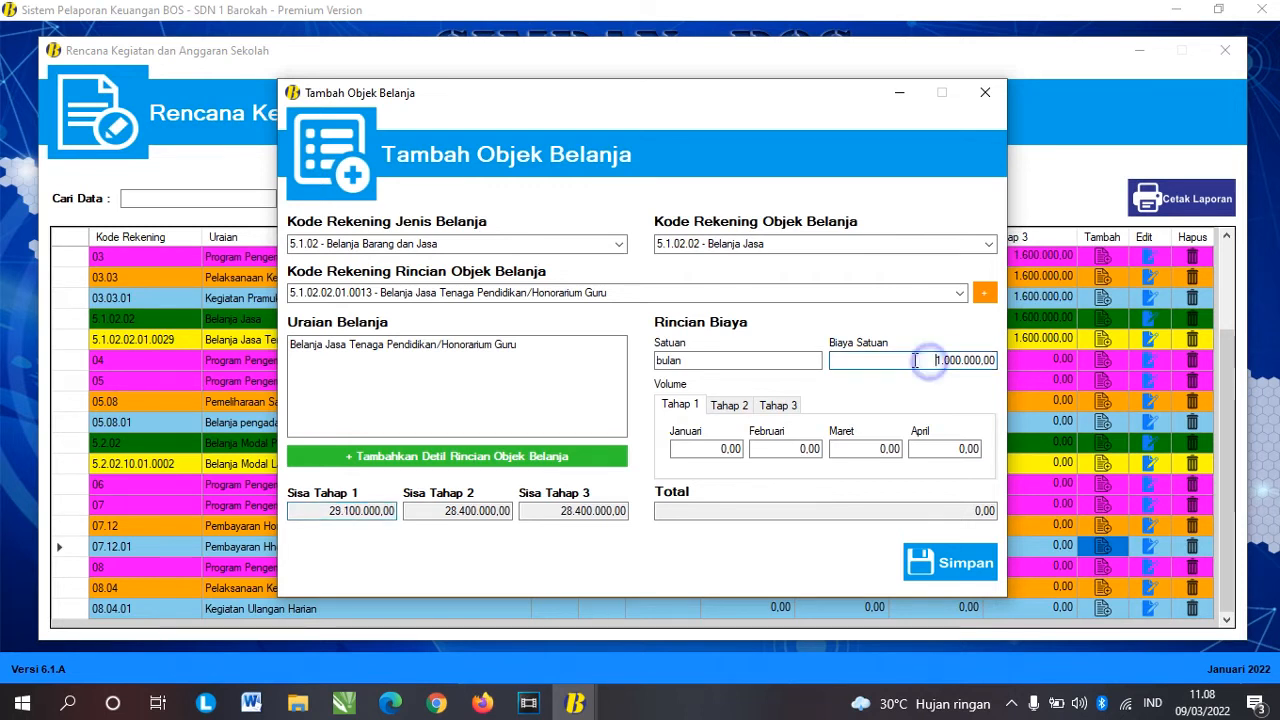
pyautogui.moveTo(913, 360); pyautogui.dragTo(998, 366)
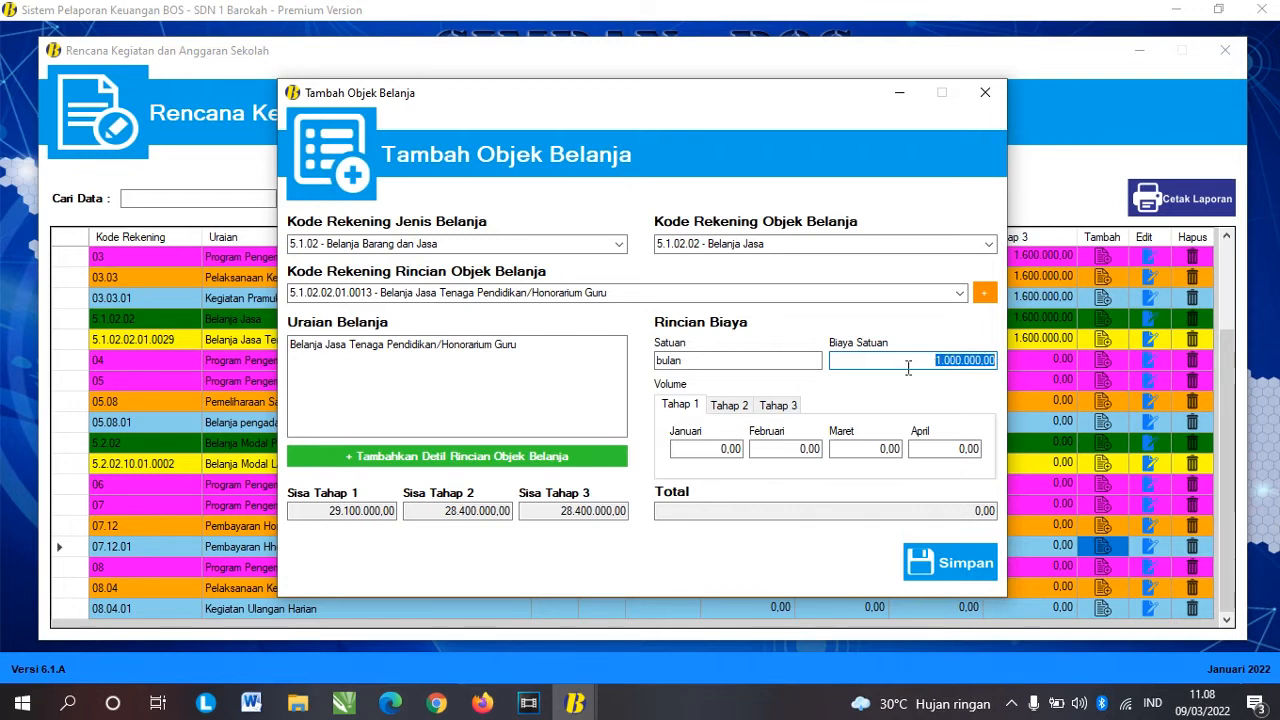
# Step: Enter volume 1 for each Tahap 1 month, starting from Januari
pyautogui.click(683, 406)
pyautogui.press('Right')
pyautogui.press('Right')
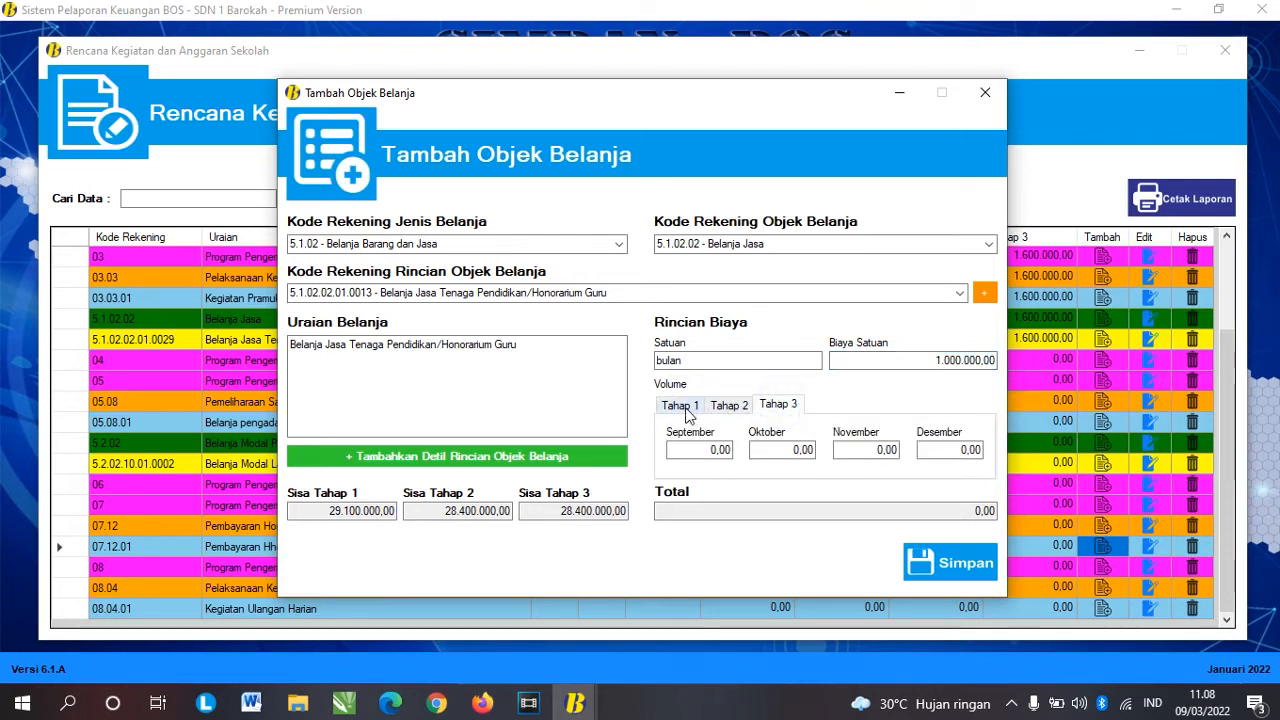
pyautogui.click(687, 408)
pyautogui.click(955, 360)
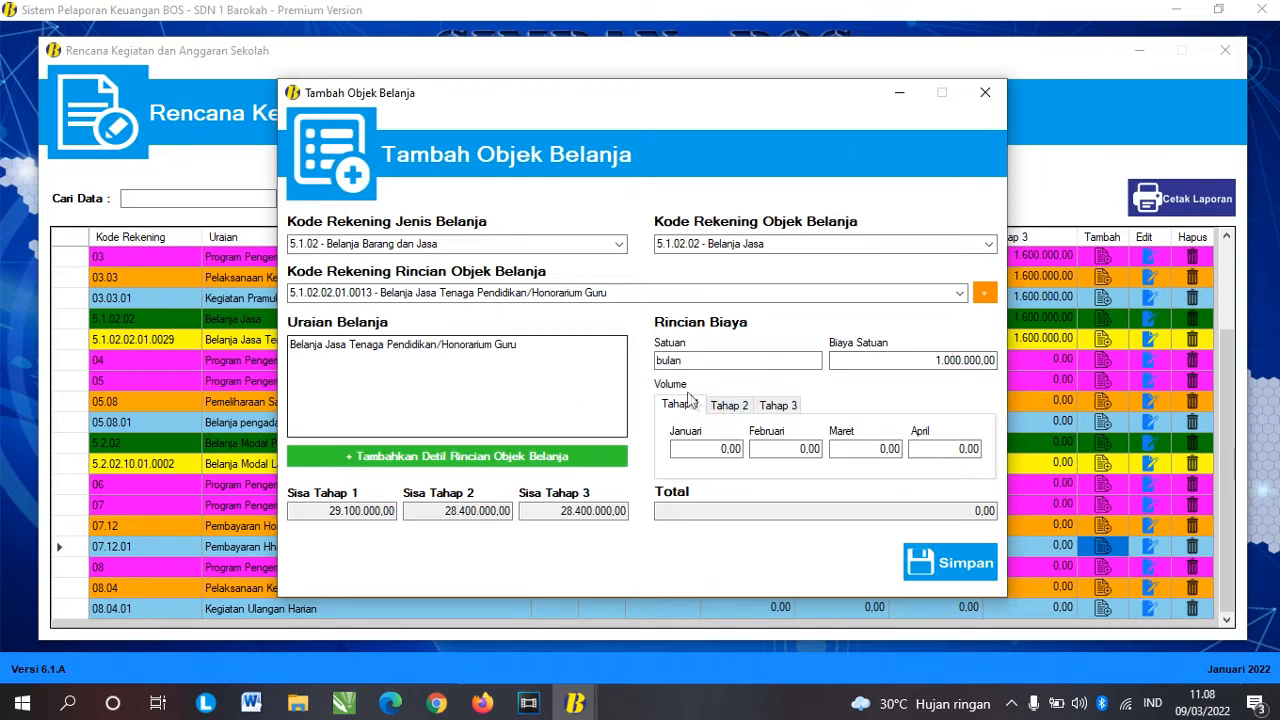
pyautogui.click(687, 407)
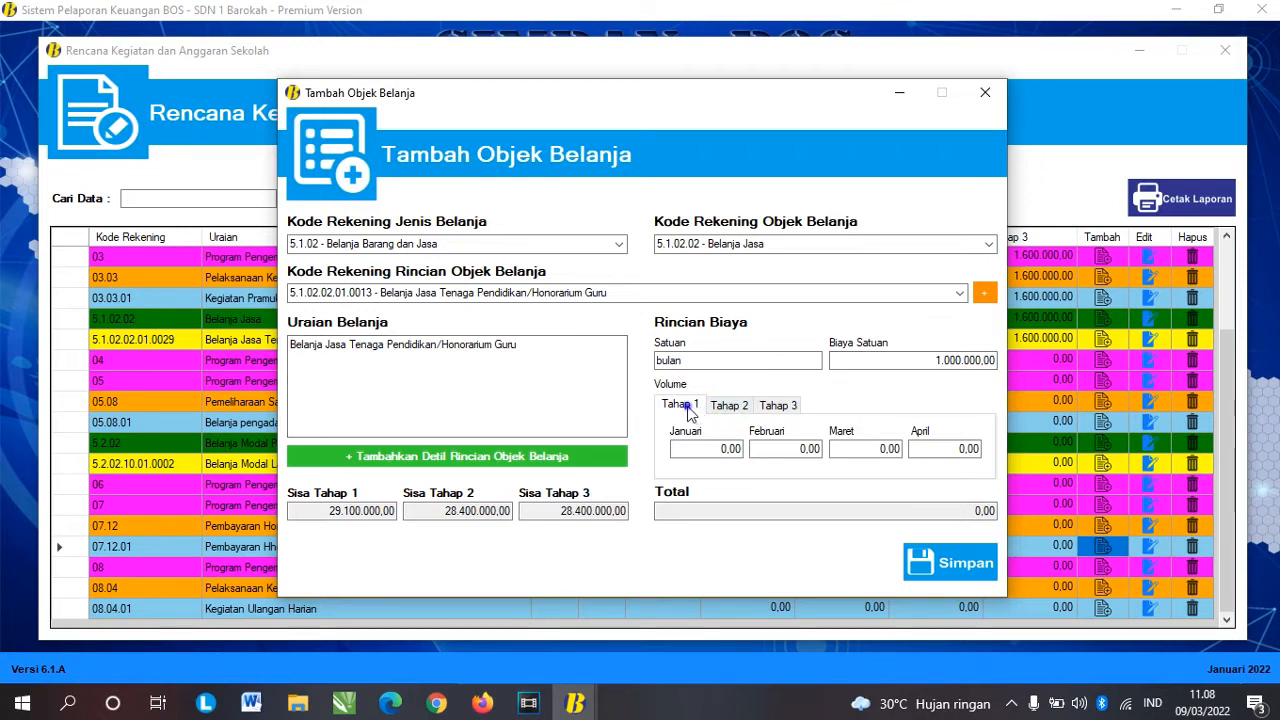
pyautogui.click(729, 406)
pyautogui.click(778, 405)
pyautogui.click(680, 405)
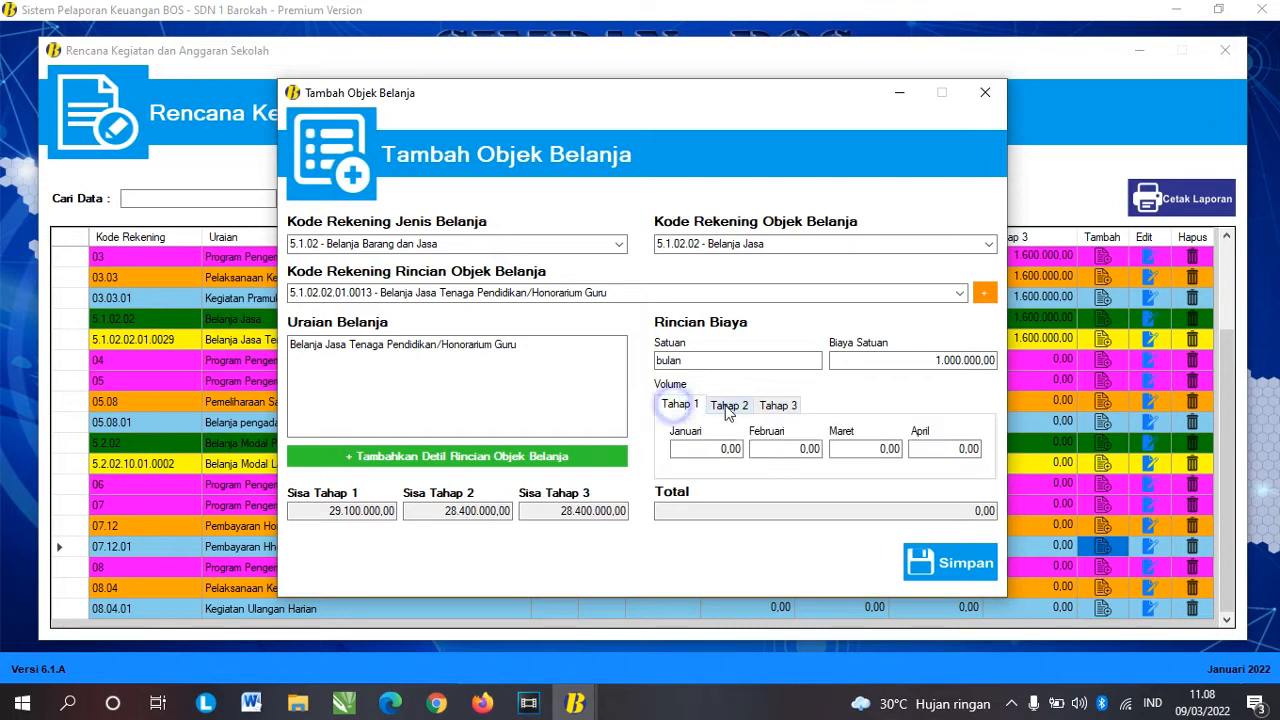
pyautogui.click(729, 406)
pyautogui.click(790, 405)
pyautogui.click(678, 404)
pyautogui.click(722, 448)
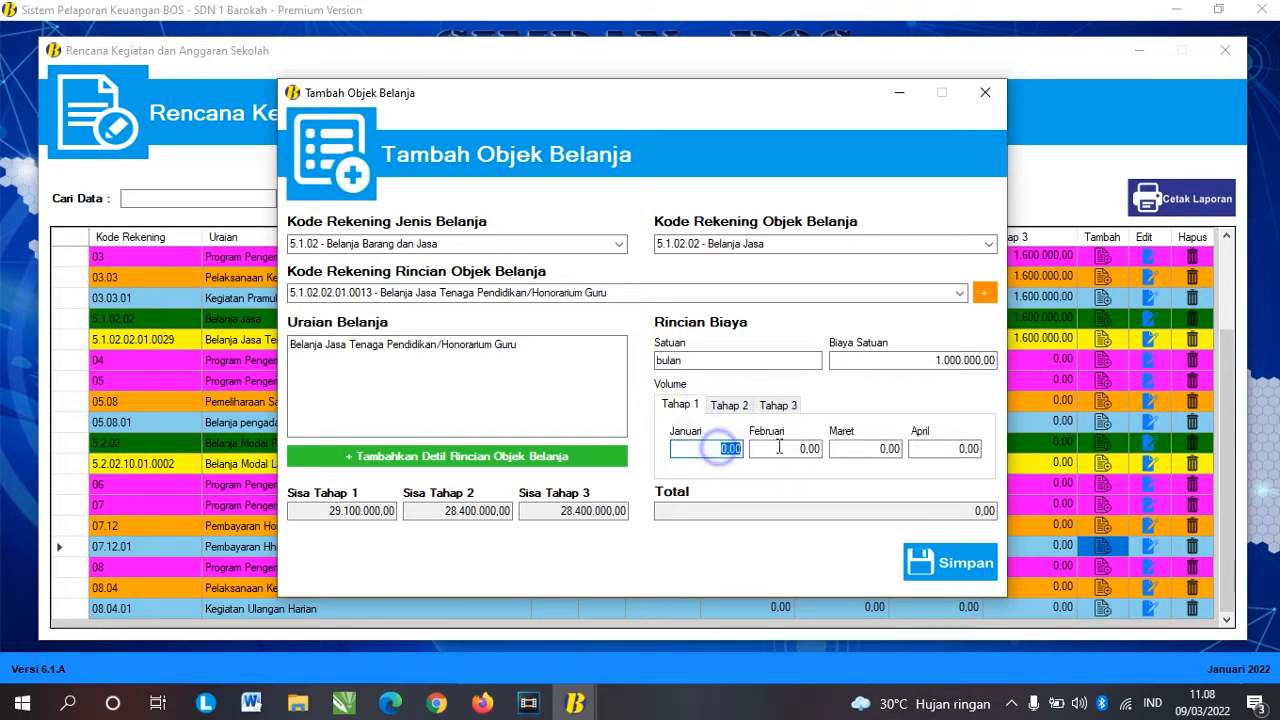
pyautogui.write('1')
pyautogui.press('Tab')
pyautogui.write('1')
pyautogui.press('Tab')
pyautogui.write('1')
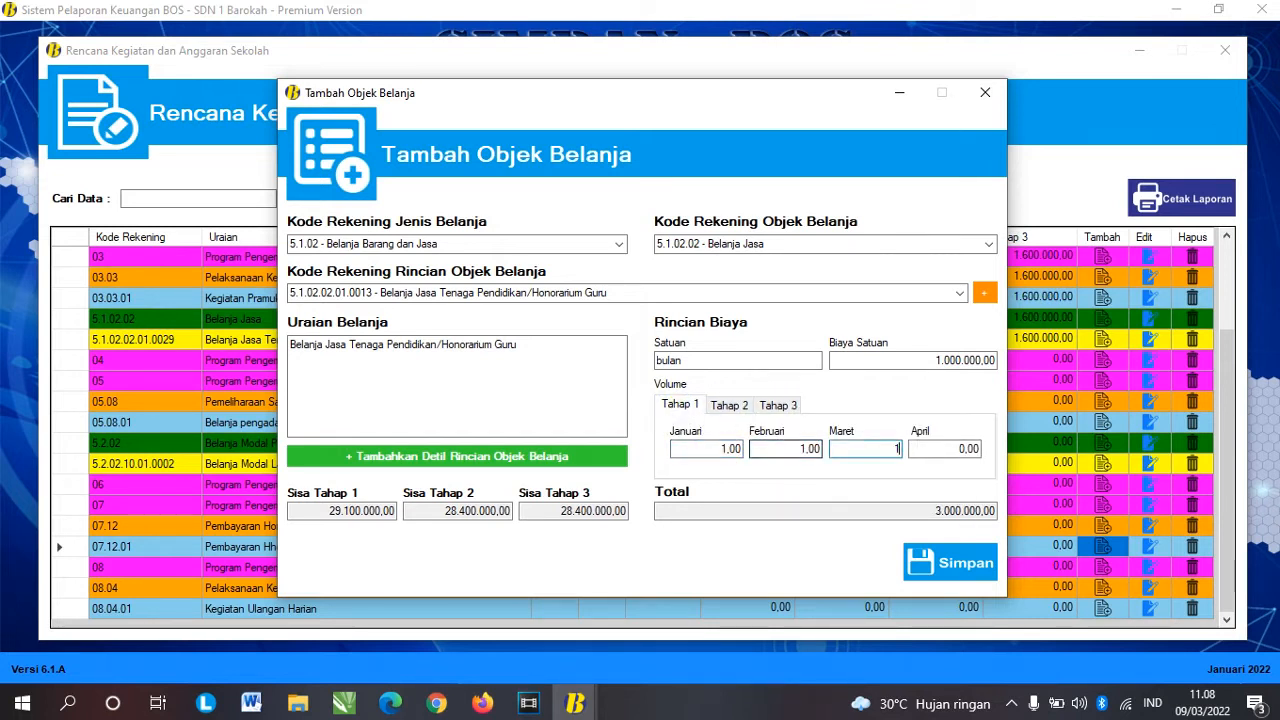
pyautogui.press('Tab')
# Step: Enter volume 1 for each month from Mei through Desember
pyautogui.click(729, 405)
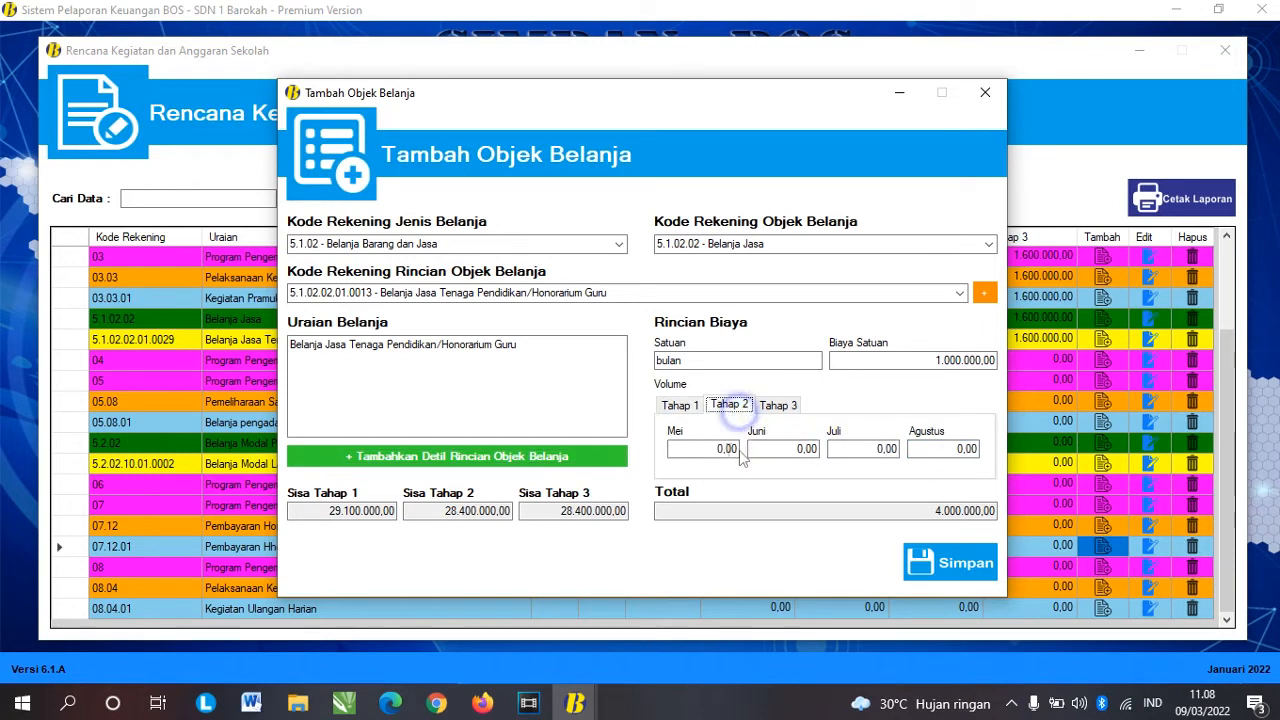
pyautogui.click(714, 448)
pyautogui.write('1')
pyautogui.press('Tab')
pyautogui.write('1')
pyautogui.press('Tab')
pyautogui.write('1')
pyautogui.press('Tab')
pyautogui.write('1')
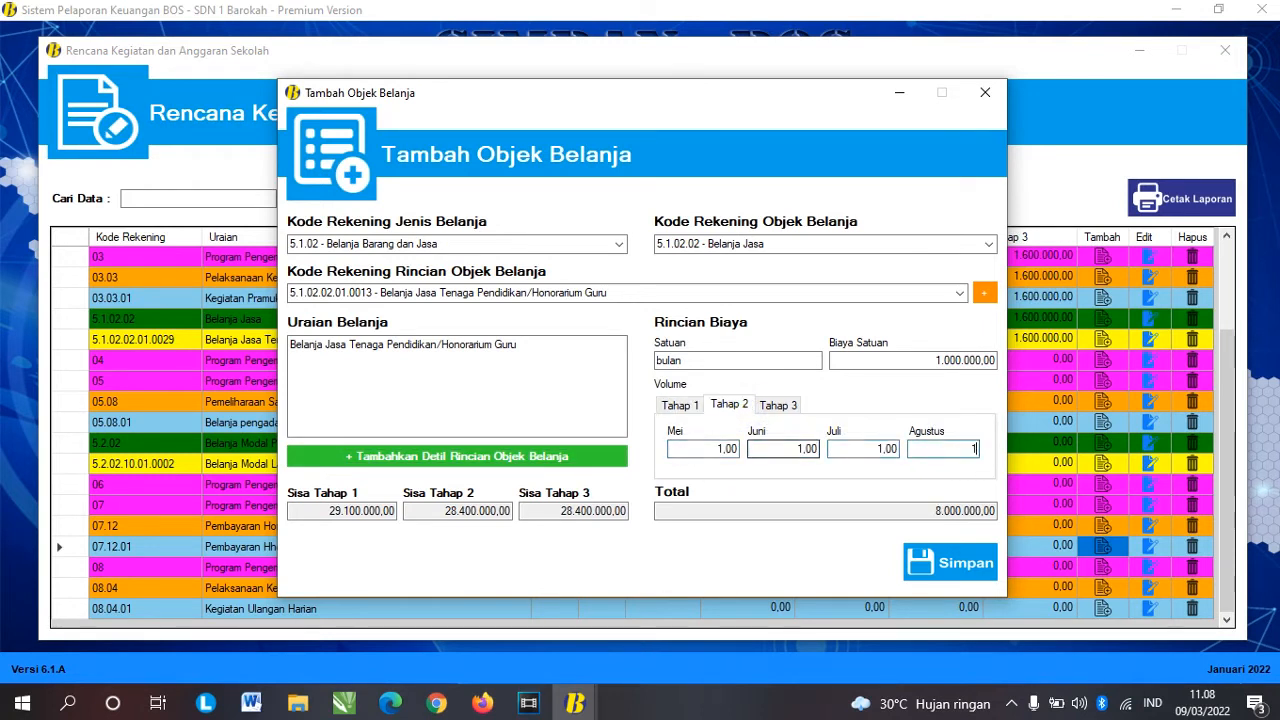
pyautogui.click(778, 405)
pyautogui.click(705, 449)
pyautogui.write('1')
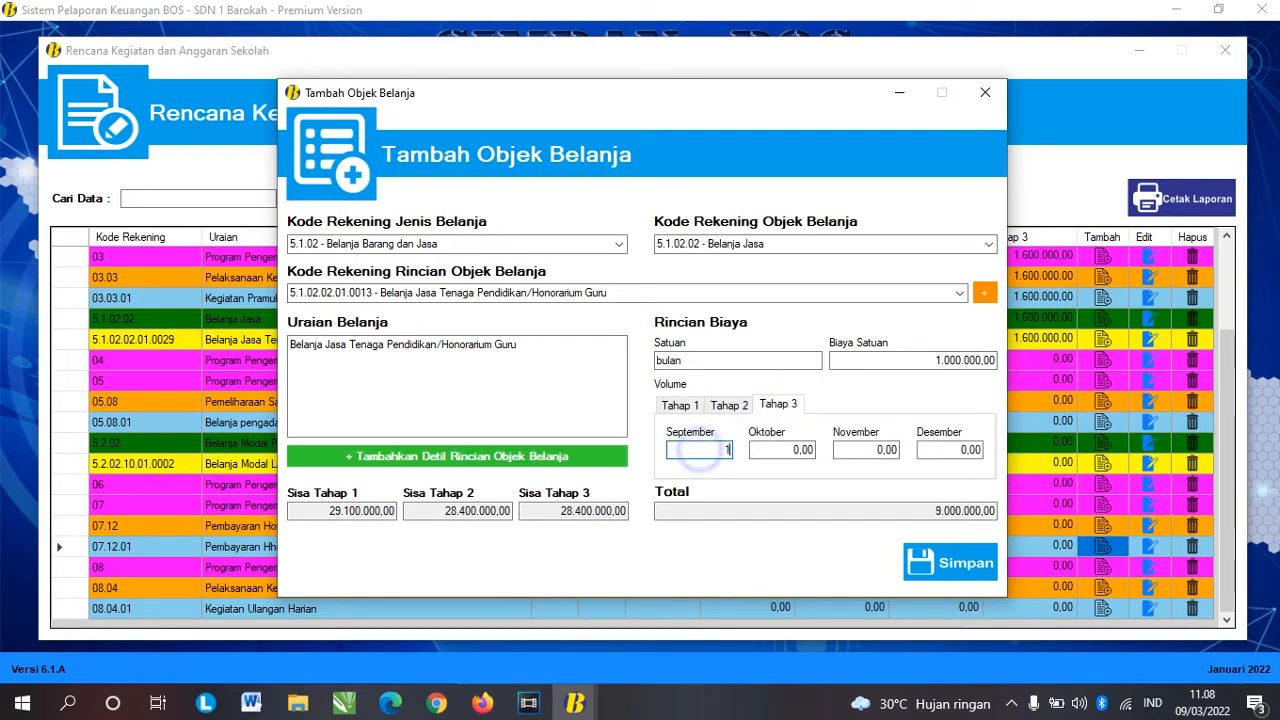
pyautogui.press('Tab')
pyautogui.write('1')
pyautogui.press('Tab')
pyautogui.write('1')
pyautogui.press('Tab')
pyautogui.write('1')
pyautogui.press('Tab')
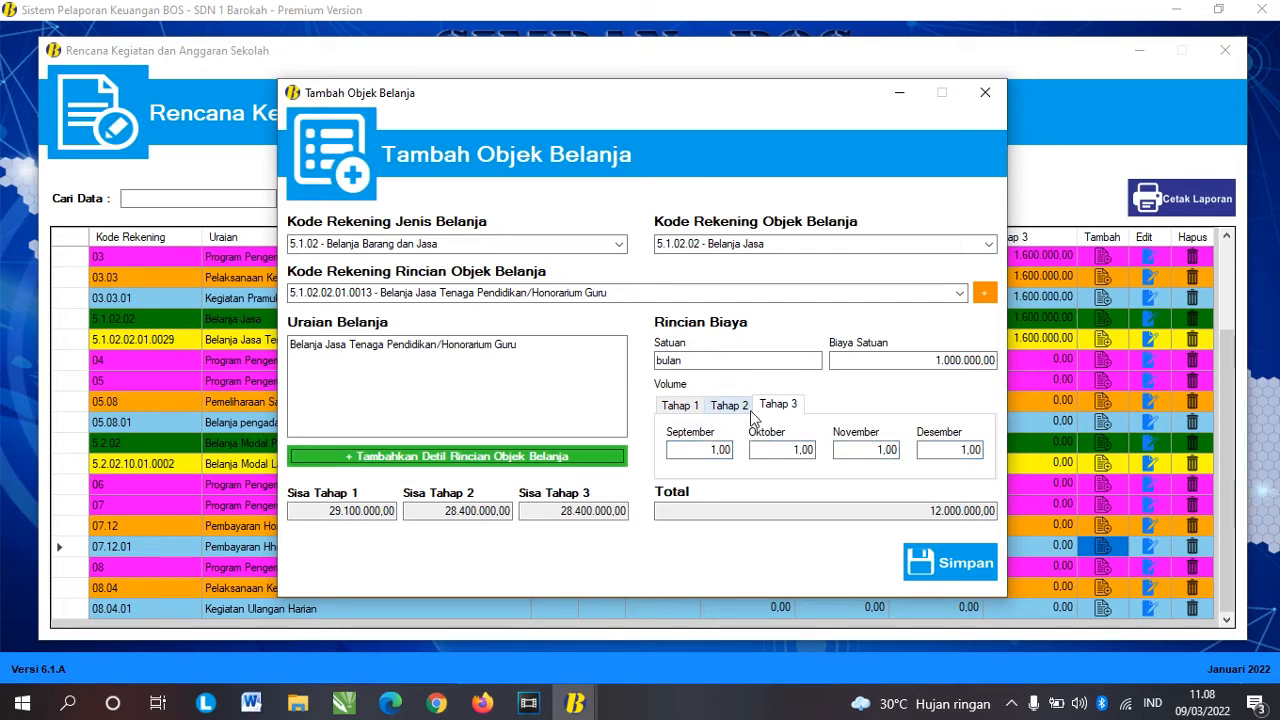
# Step: Review all three stages' monthly volumes, confirming the 12.000.000,00 total
pyautogui.click(680, 405)
pyautogui.click(729, 405)
pyautogui.click(780, 404)
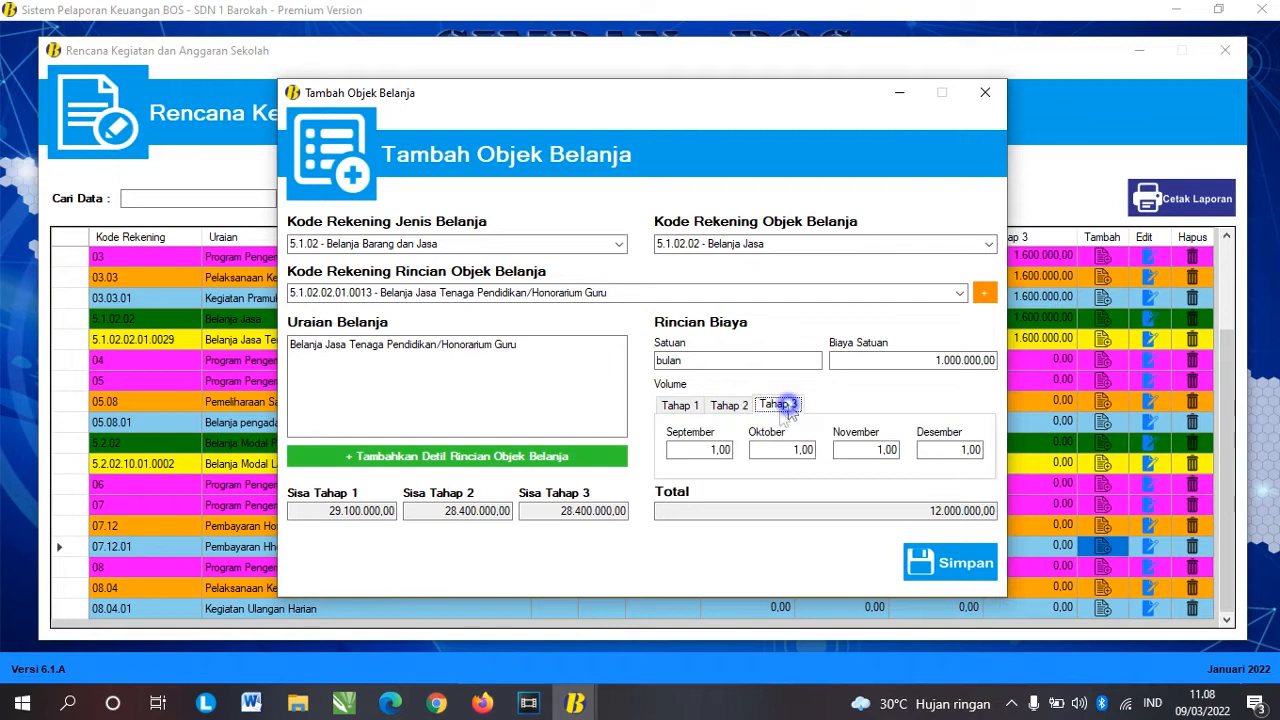
pyautogui.click(681, 406)
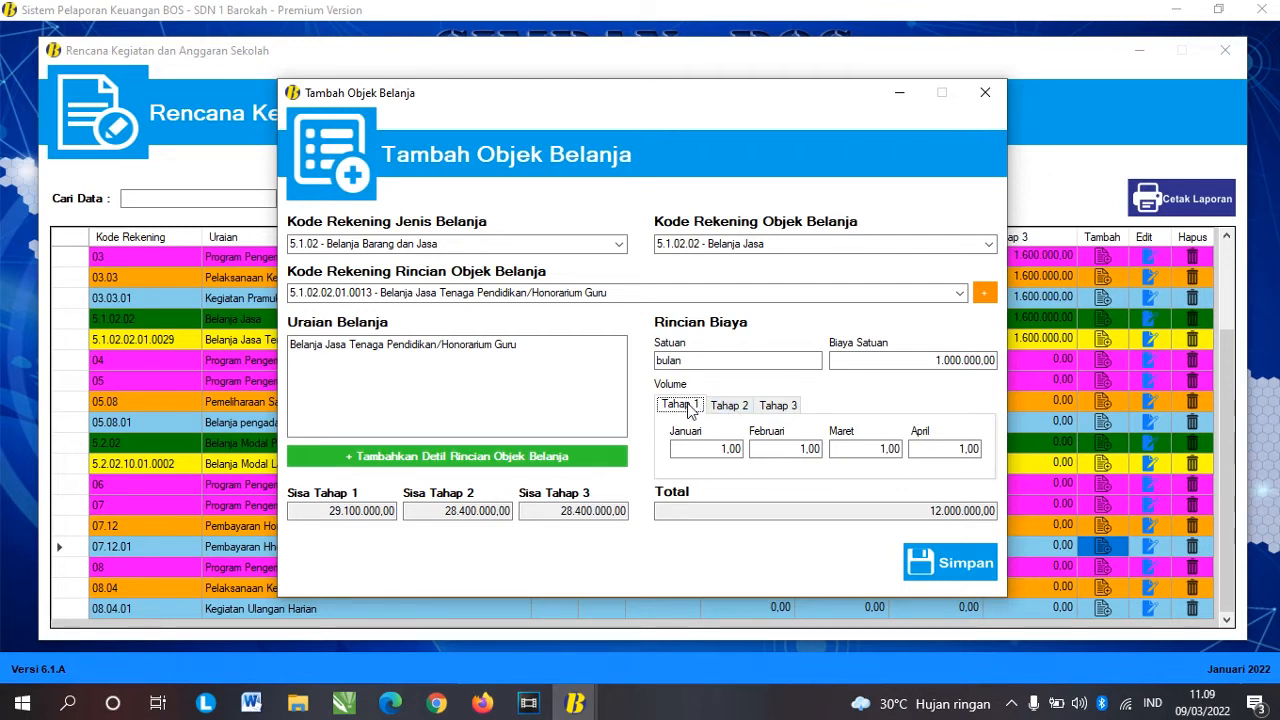
pyautogui.click(727, 406)
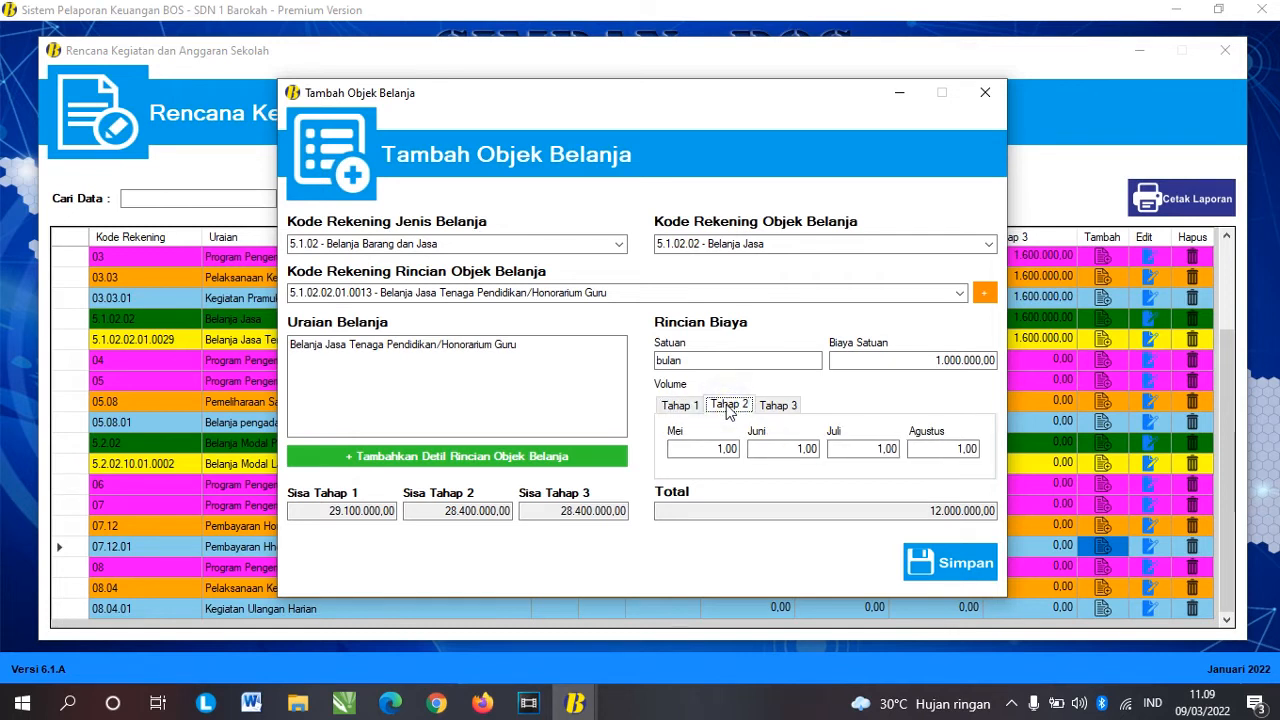
pyautogui.click(782, 408)
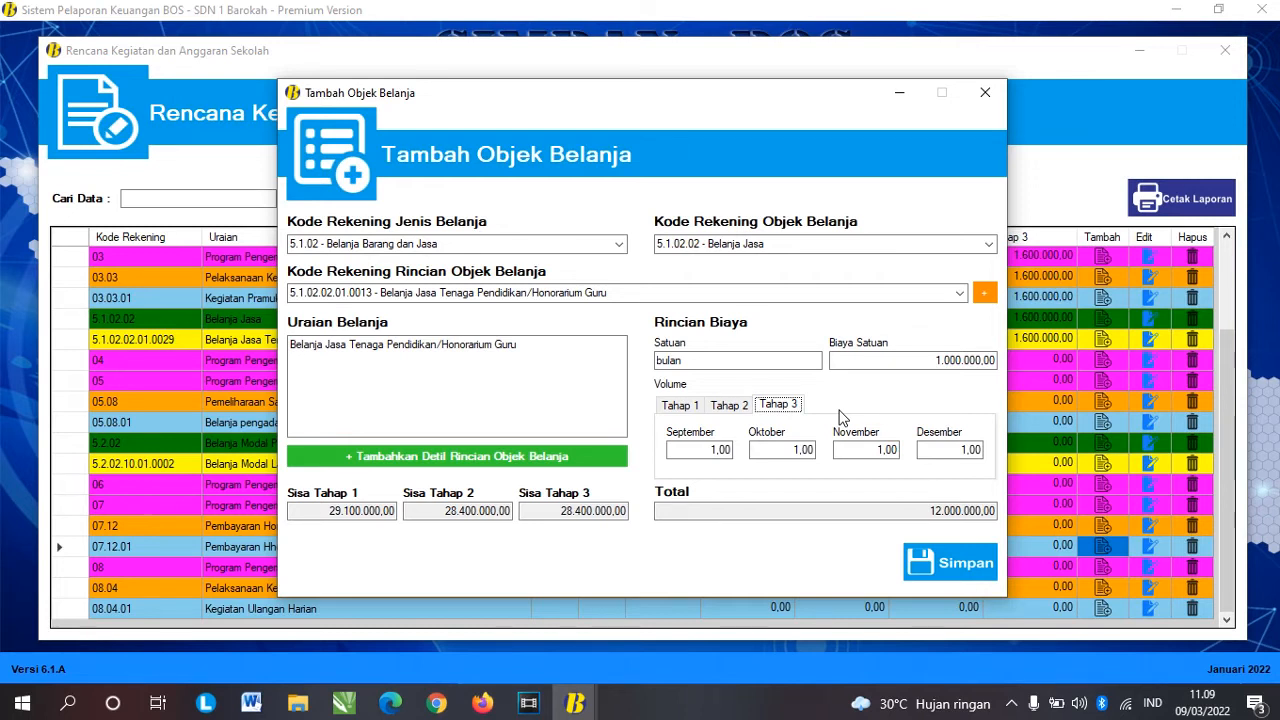
pyautogui.click(682, 408)
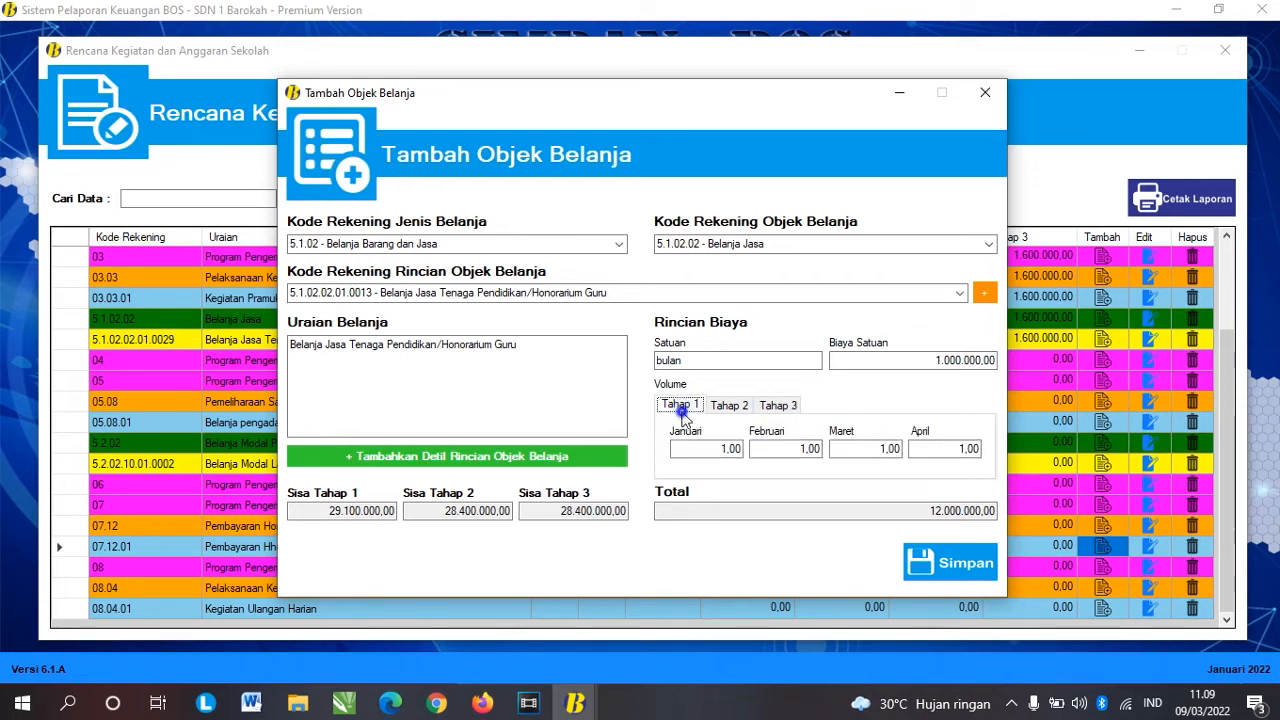
pyautogui.click(722, 407)
pyautogui.click(770, 406)
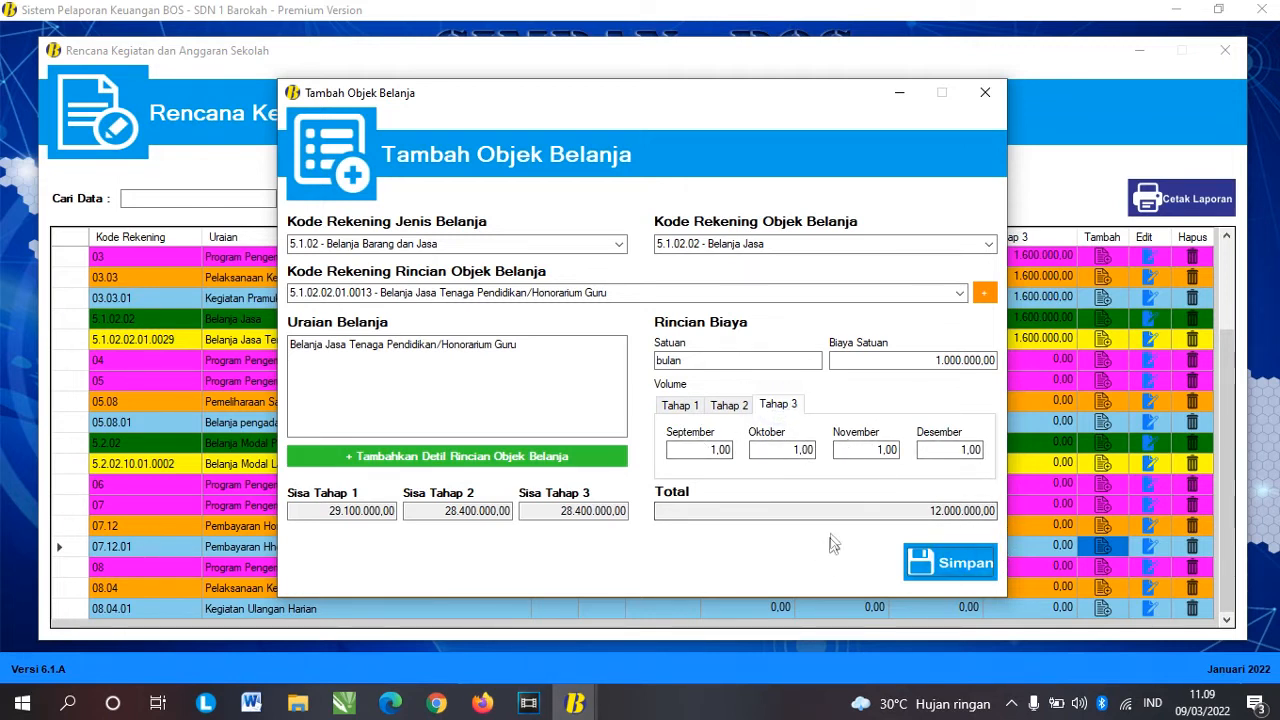
# Step: Save the honorarium item and find its 12 bulan × 1.000.000,00 row in the grid
pyautogui.click(701, 415)
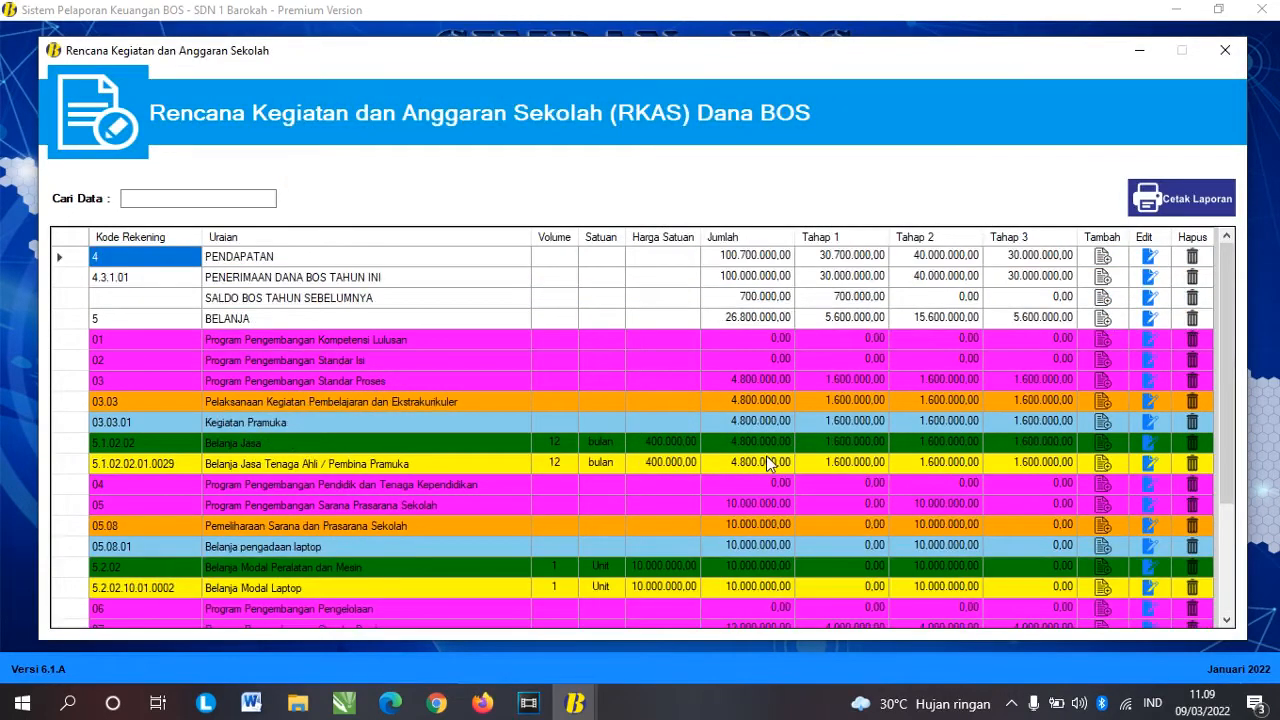
pyautogui.scroll(-3, 766, 455)
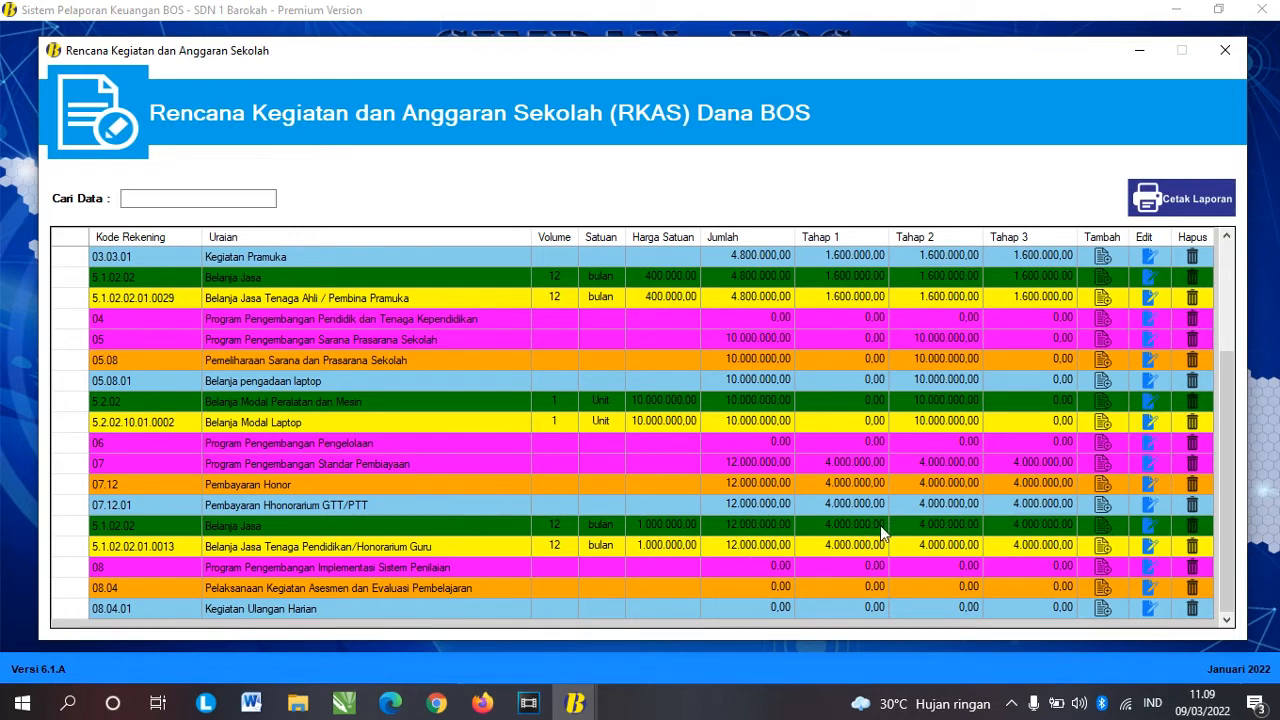
pyautogui.click(850, 520)
pyautogui.press('Right')
pyautogui.press('Right')
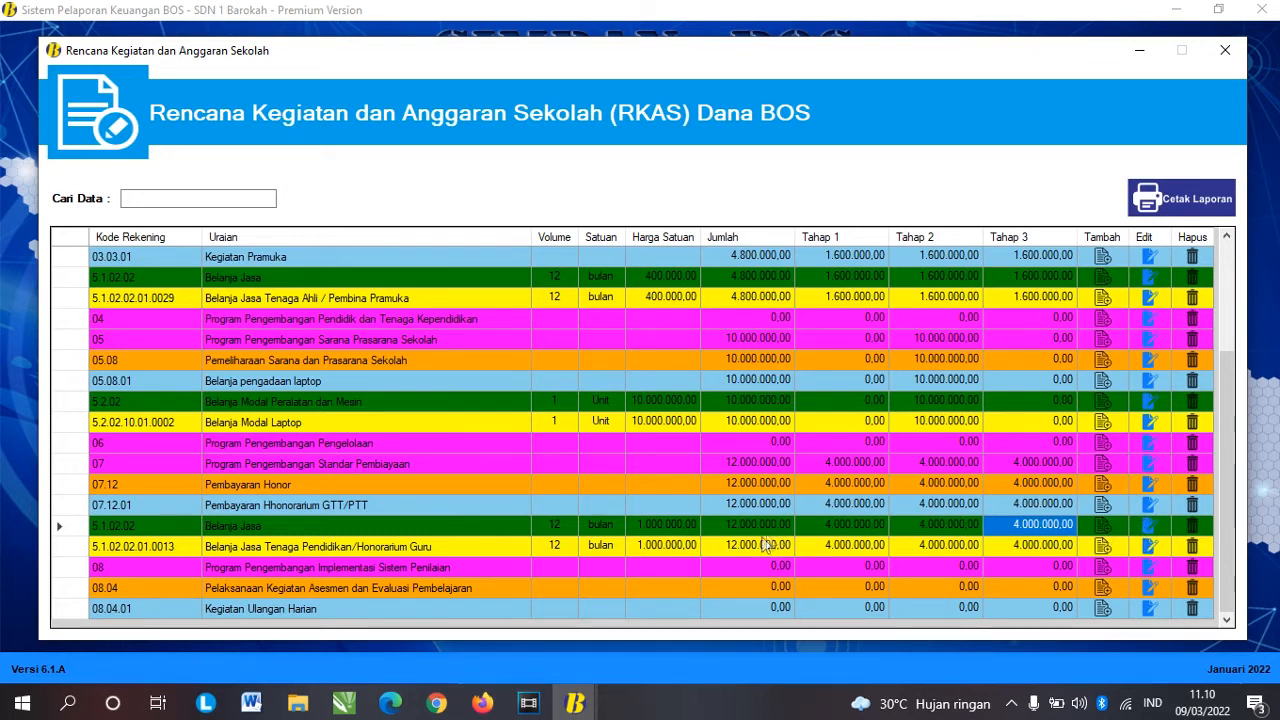
# Step: Delete the Honorarium Guru Belanja Jasa row under 07.12.01, confirming with Ya
pyautogui.click(1192, 526)
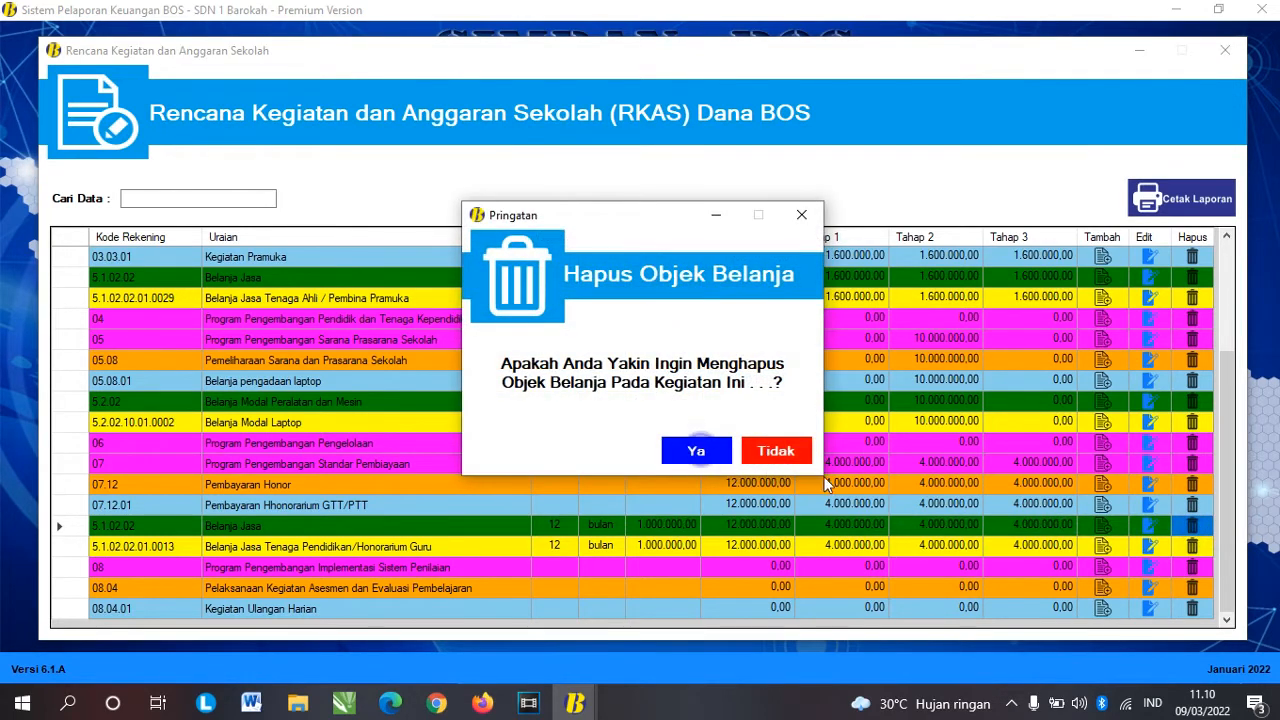
pyautogui.click(700, 452)
pyautogui.scroll(-2, 824, 478)
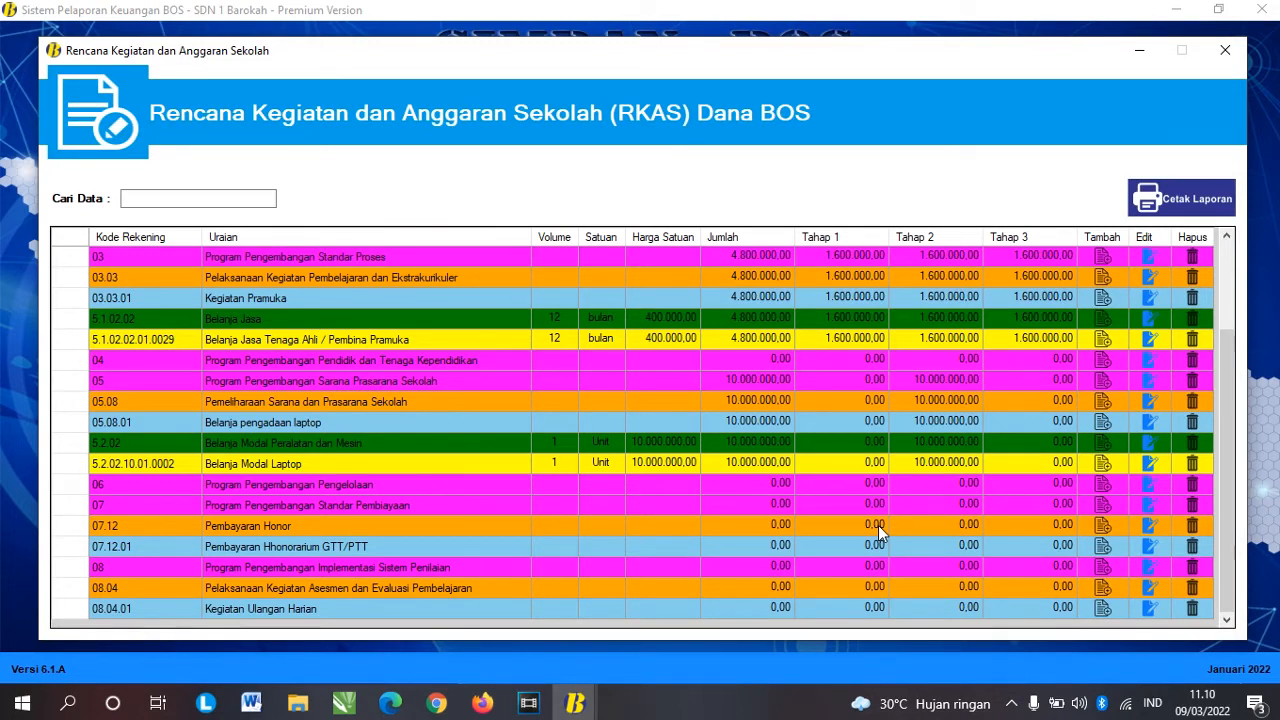
# Step: Under 07.12.01, choose 5.1.02, 5.1.02.02 and 5.1.02.02.01.0013 Honorarium Guru, then open the detail-item form
pyautogui.click(1104, 549)
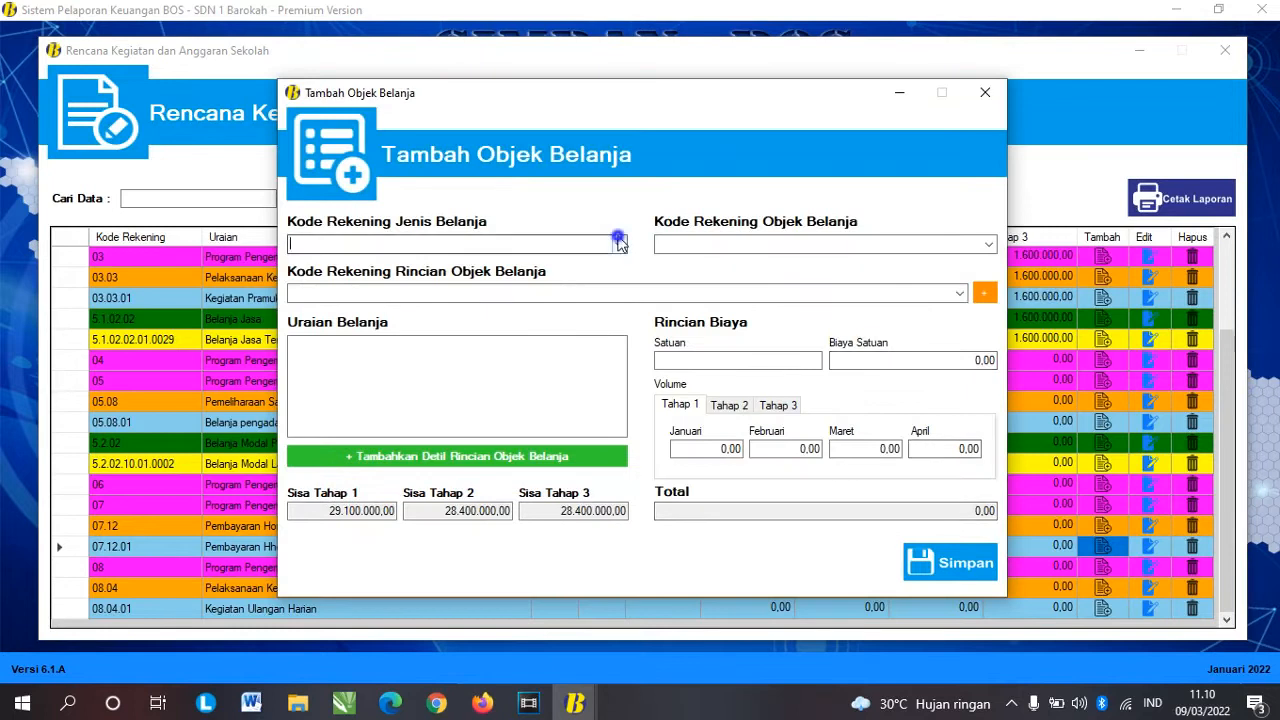
pyautogui.click(617, 244)
pyautogui.click(509, 262)
pyautogui.click(978, 243)
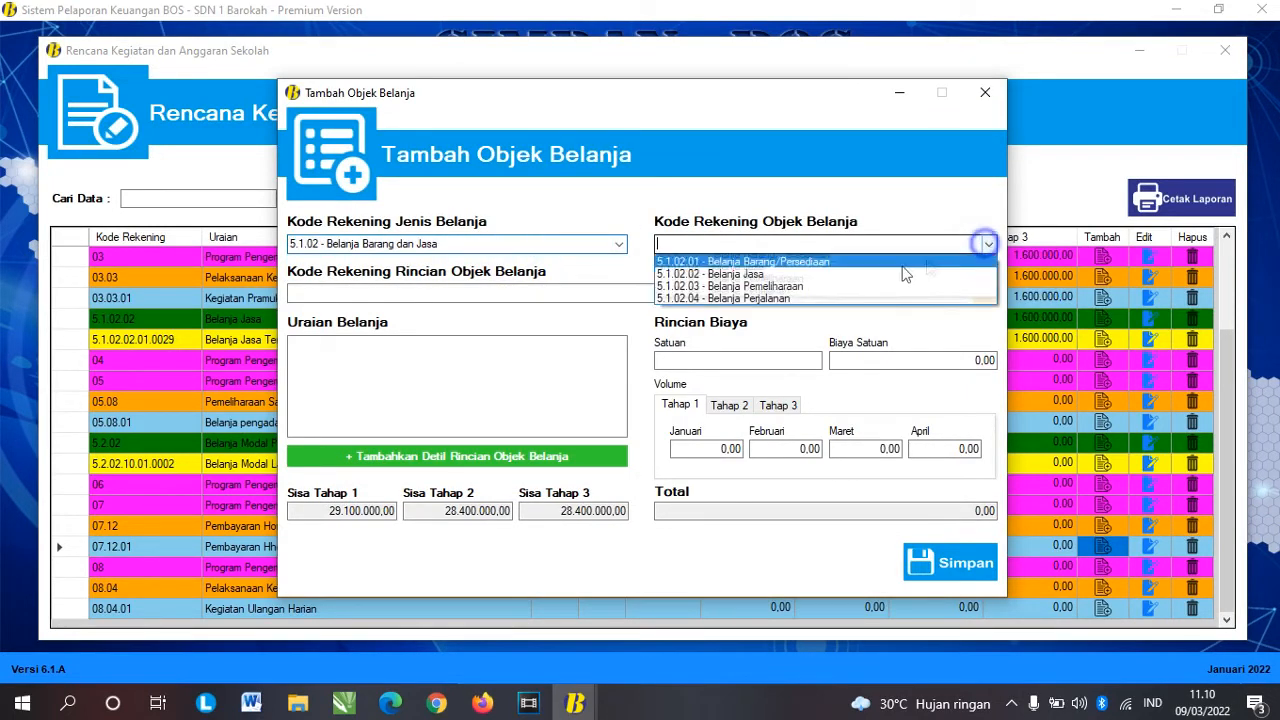
pyautogui.click(842, 274)
pyautogui.click(960, 293)
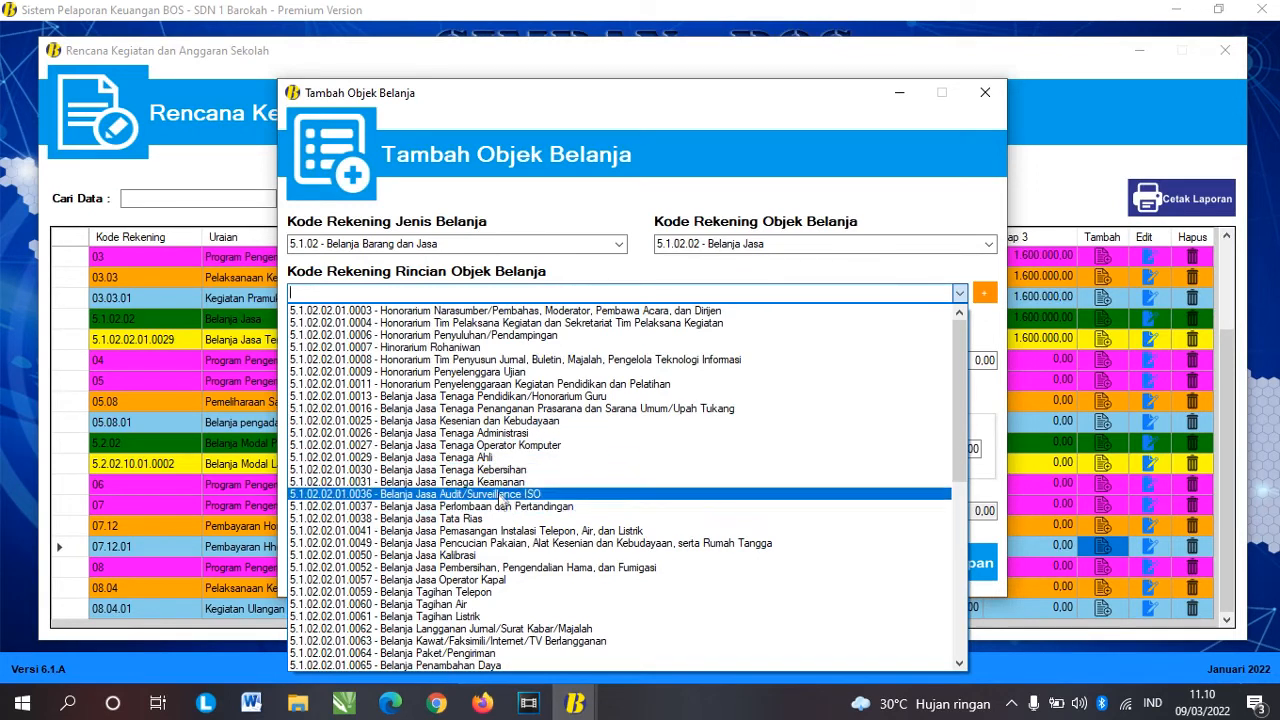
pyautogui.click(515, 396)
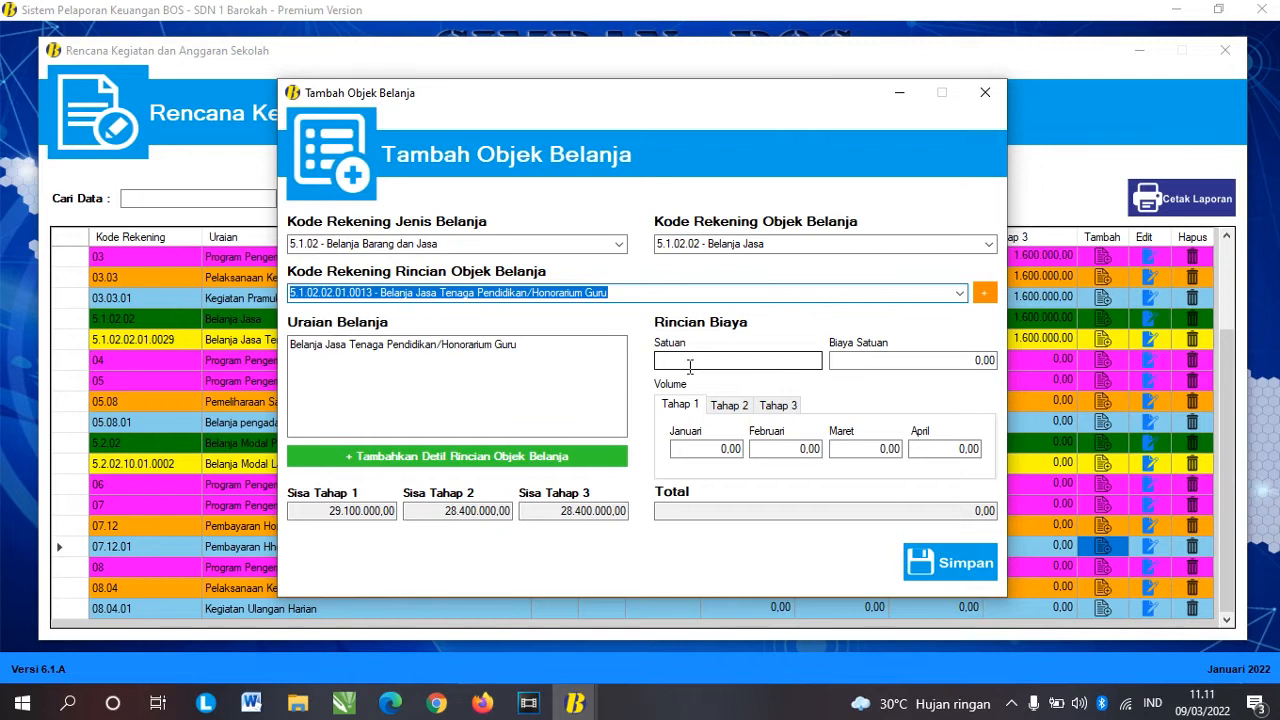
pyautogui.click(749, 360)
pyautogui.click(886, 362)
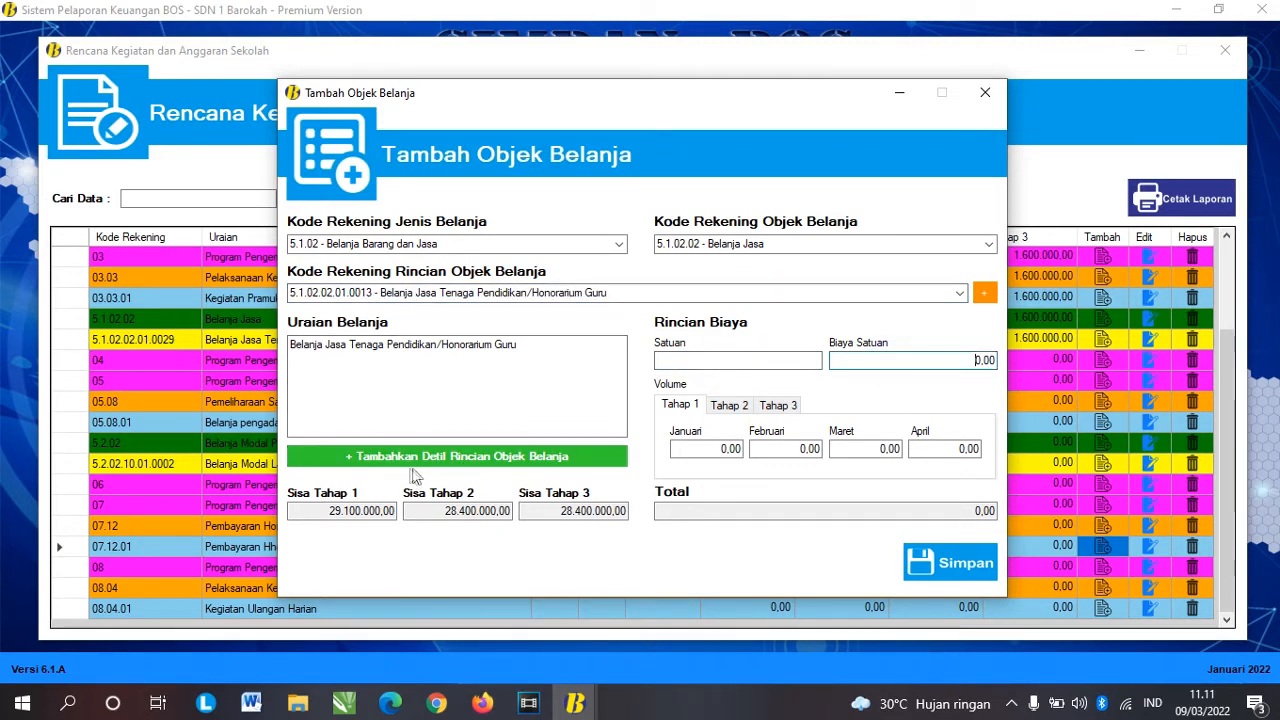
pyautogui.click(521, 462)
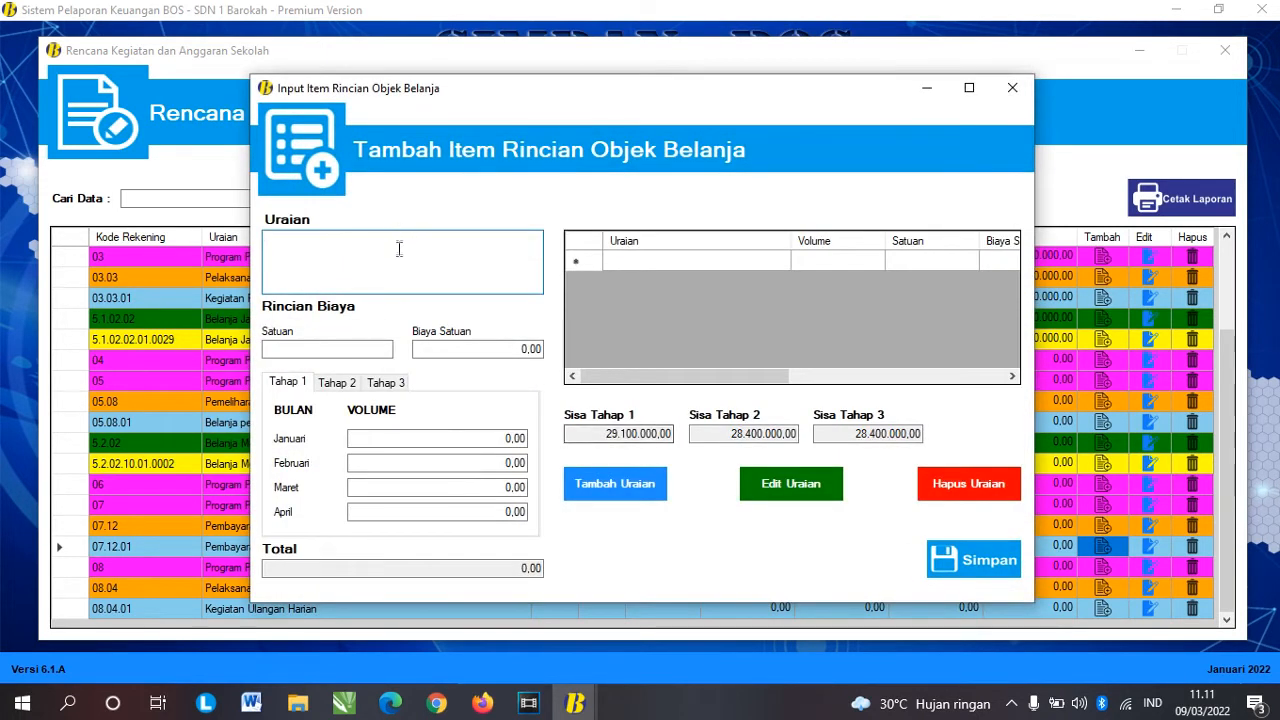
# Step: Enter the first teacher's name, unit Bulan and a unit cost of 500.000,00
pyautogui.click(398, 249)
pyautogui.write('Bapa')
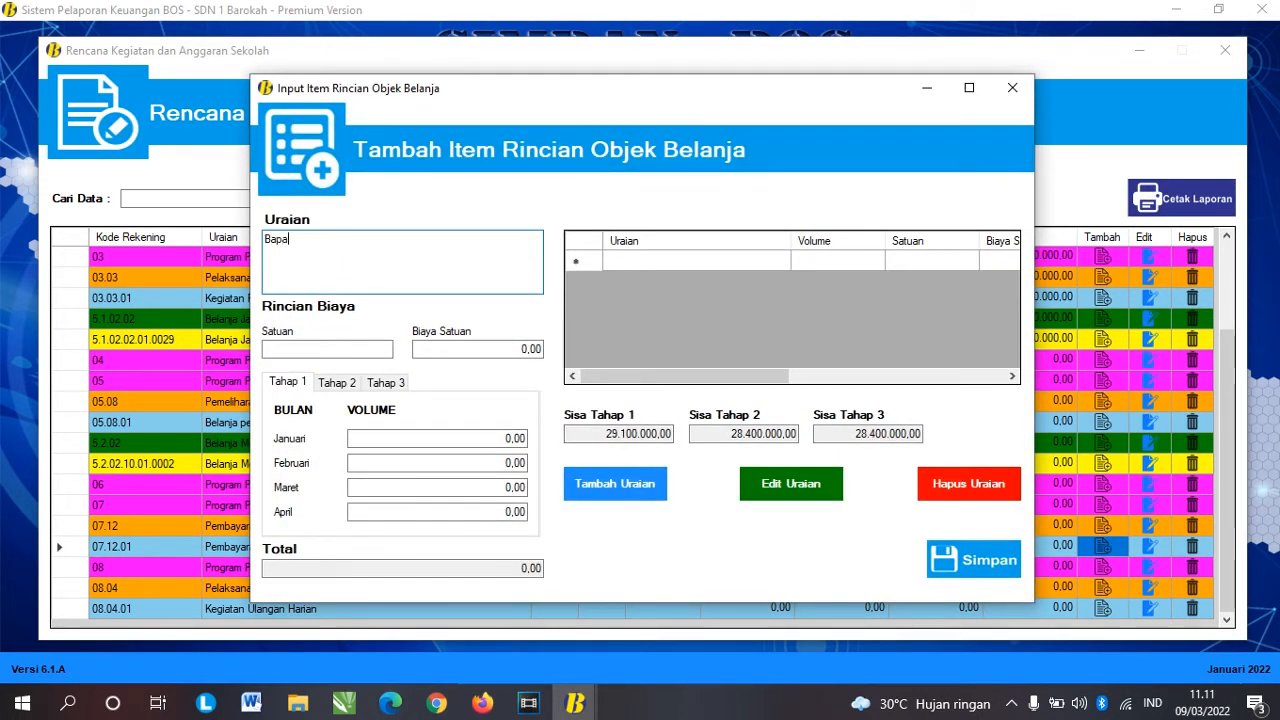
pyautogui.write('k Iwan')
pyautogui.click(328, 349)
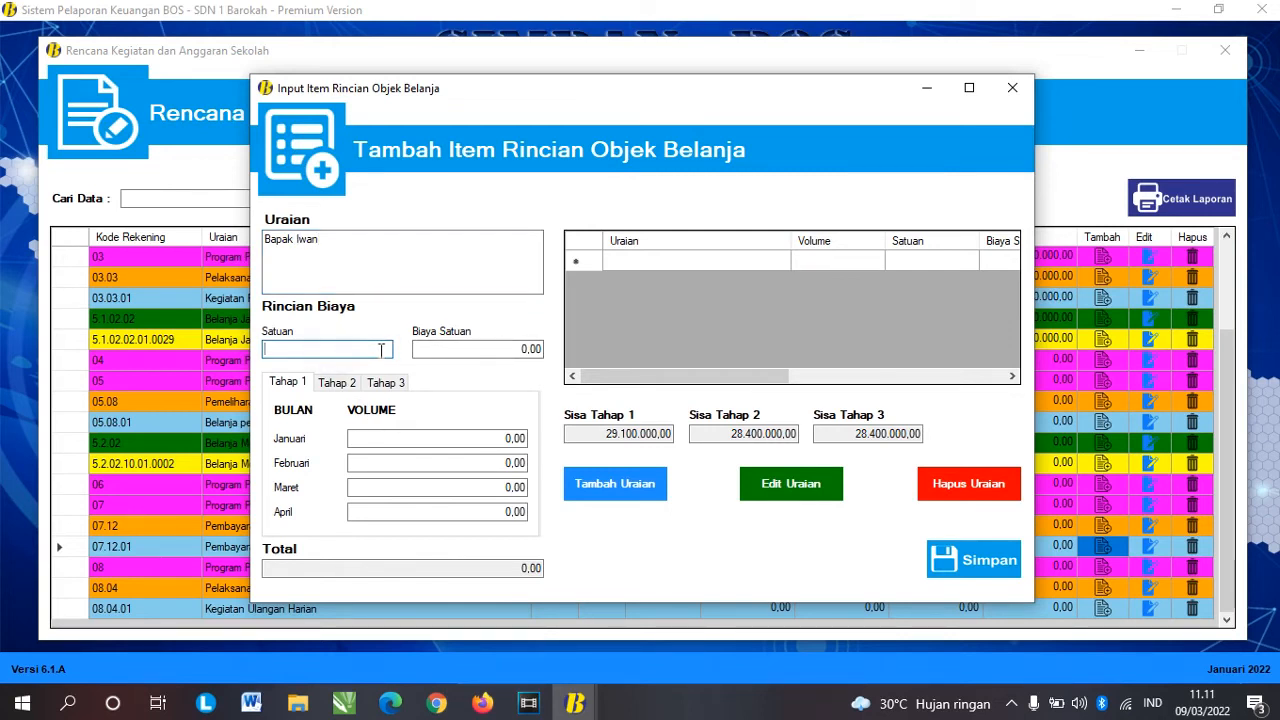
pyautogui.press('Tab')
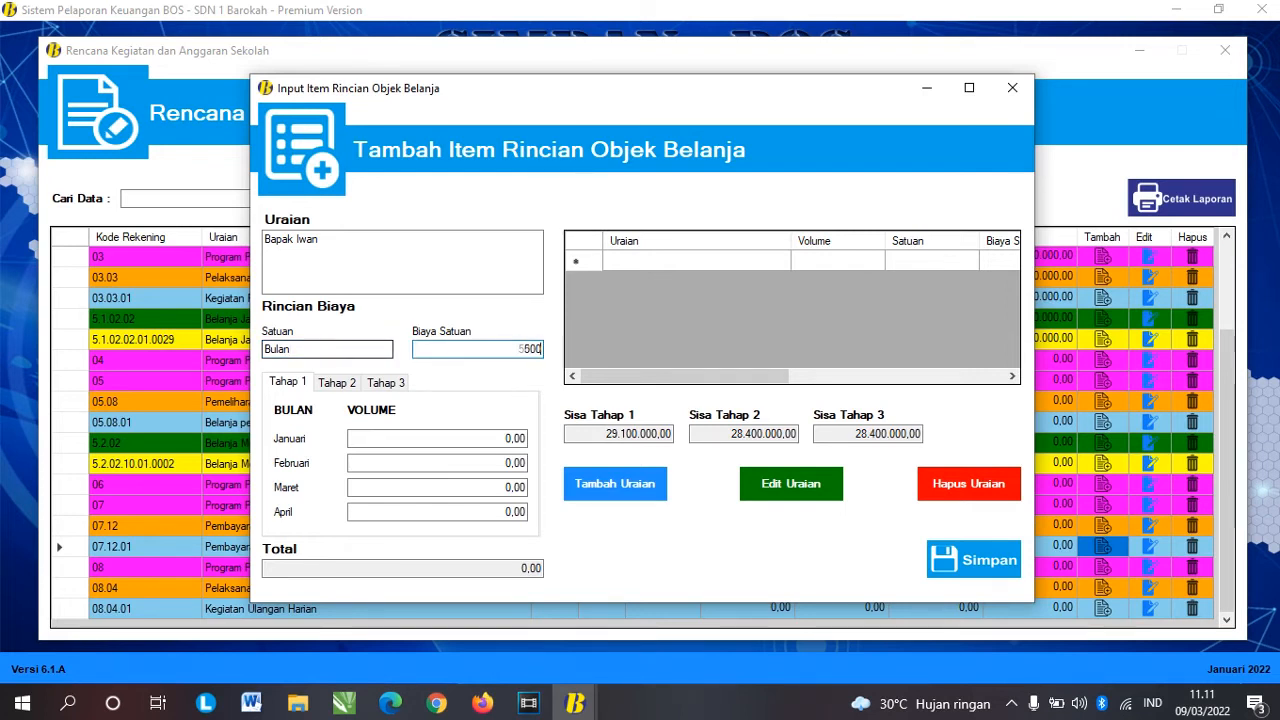
pyautogui.press('Tab')
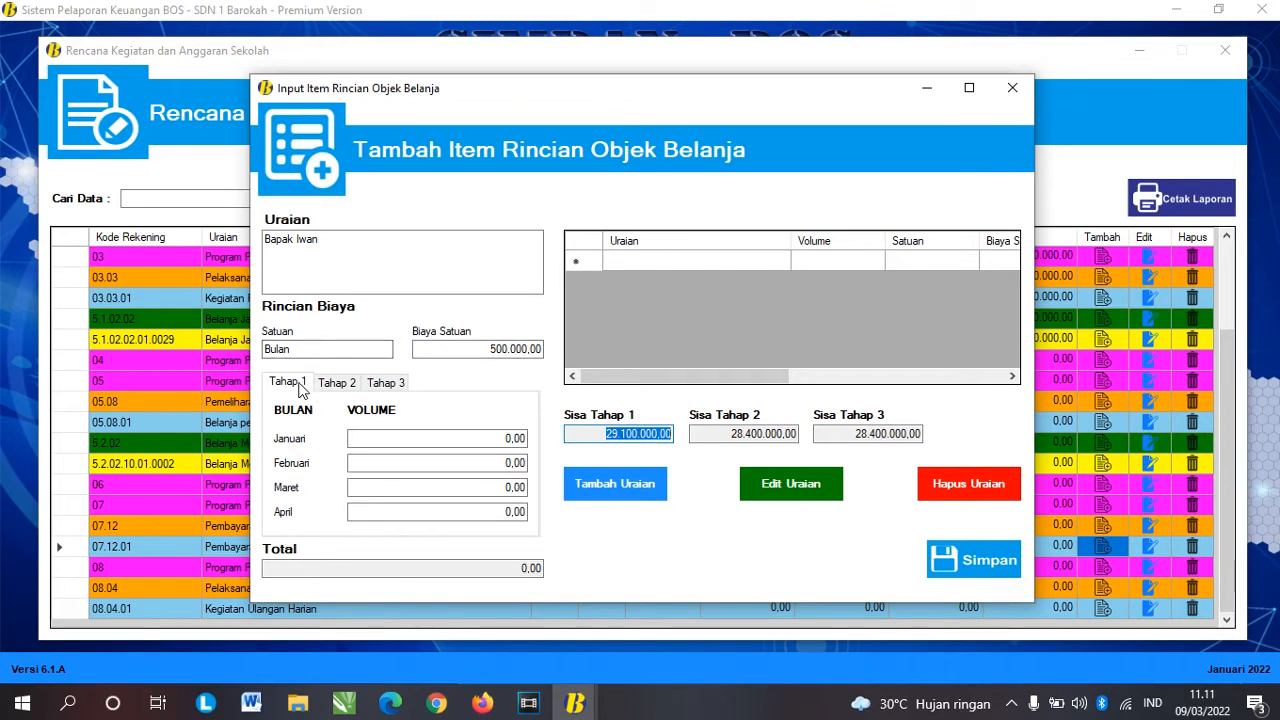
# Step: Set volume 1 for every month from January to December and add the row, totalling 6.000.000,00
pyautogui.click(508, 438)
pyautogui.write('1')
pyautogui.press('Tab')
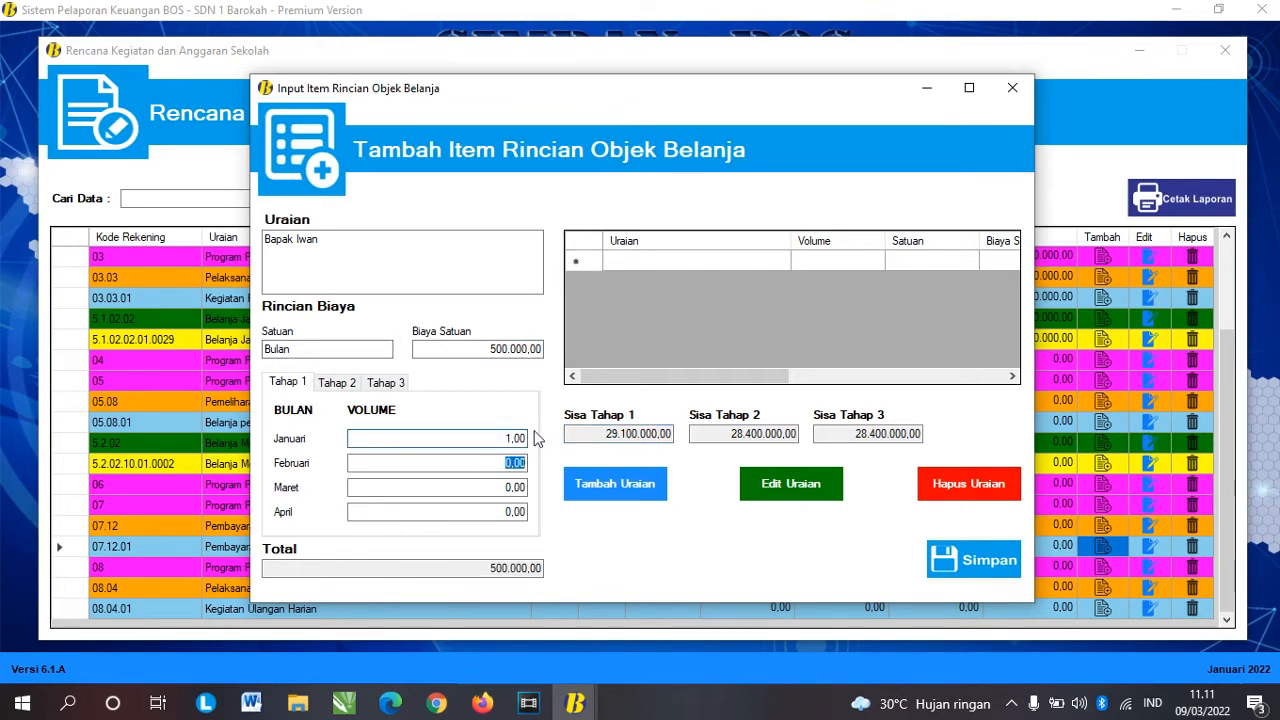
pyautogui.write('1')
pyautogui.press('Tab')
pyautogui.write('1')
pyautogui.press('Tab')
pyautogui.write('1')
pyautogui.press('Tab')
pyautogui.click(330, 385)
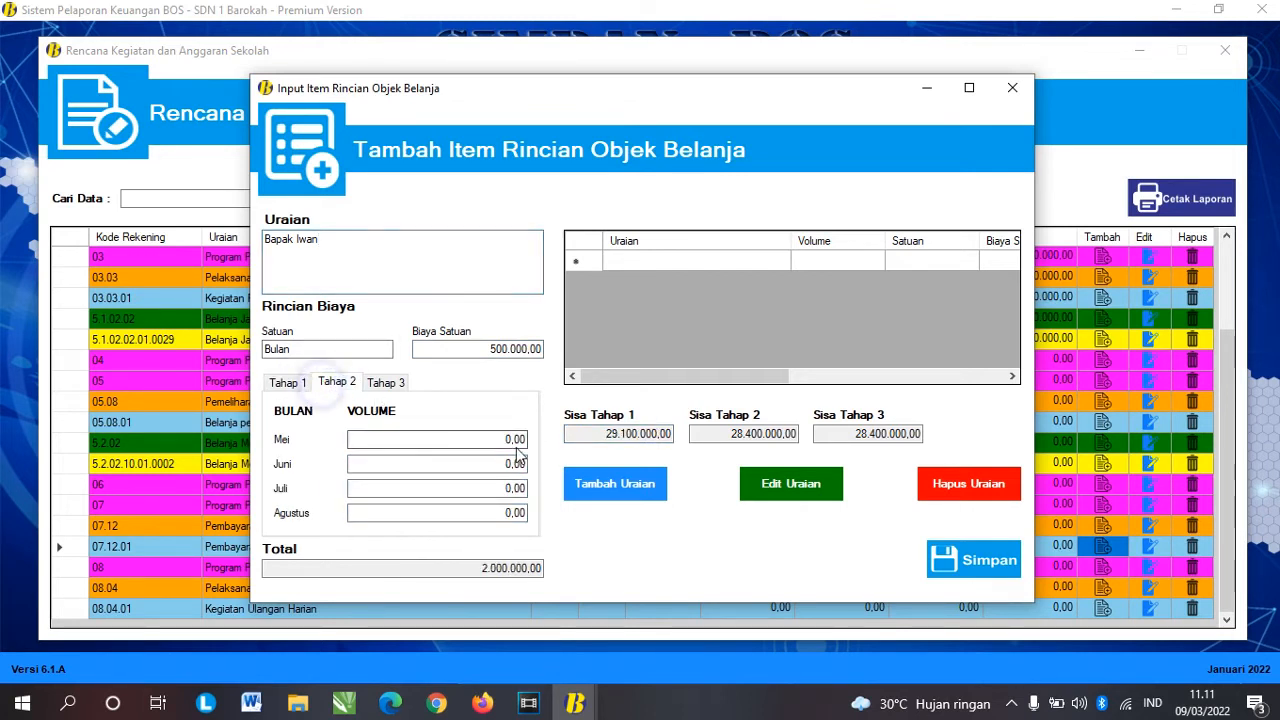
pyautogui.click(488, 438)
pyautogui.write('1')
pyautogui.press('Tab')
pyautogui.write('1')
pyautogui.press('Tab')
pyautogui.write('1')
pyautogui.press('Tab')
pyautogui.write('1')
pyautogui.press('Tab')
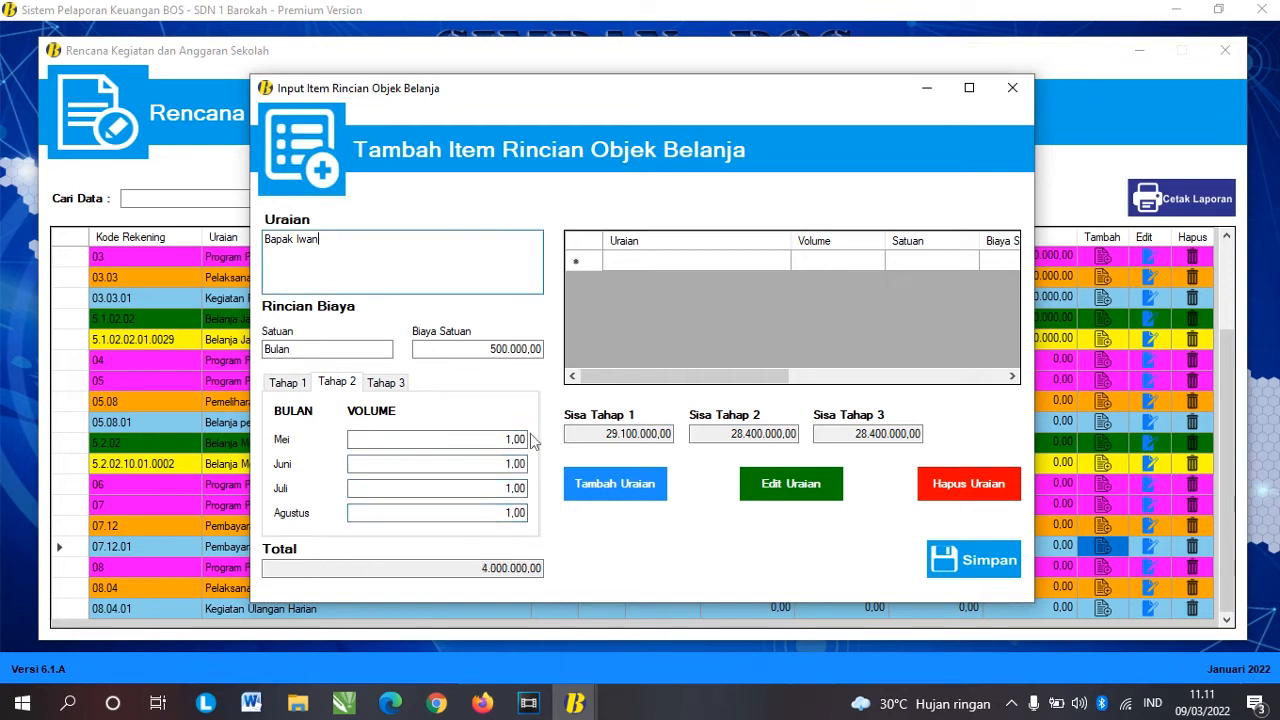
pyautogui.click(386, 382)
pyautogui.click(508, 439)
pyautogui.write('1')
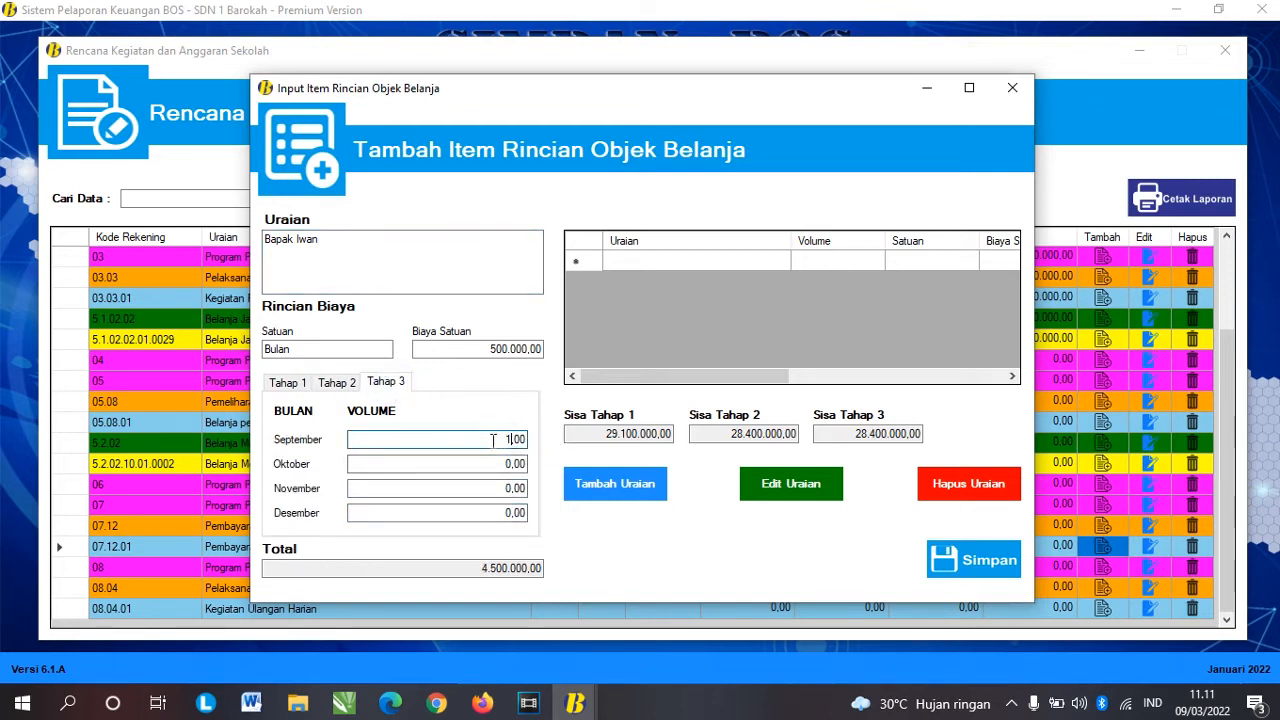
pyautogui.write('1')
pyautogui.press('Tab')
pyautogui.write('1')
pyautogui.press('Tab')
pyautogui.write('1')
pyautogui.press('Tab')
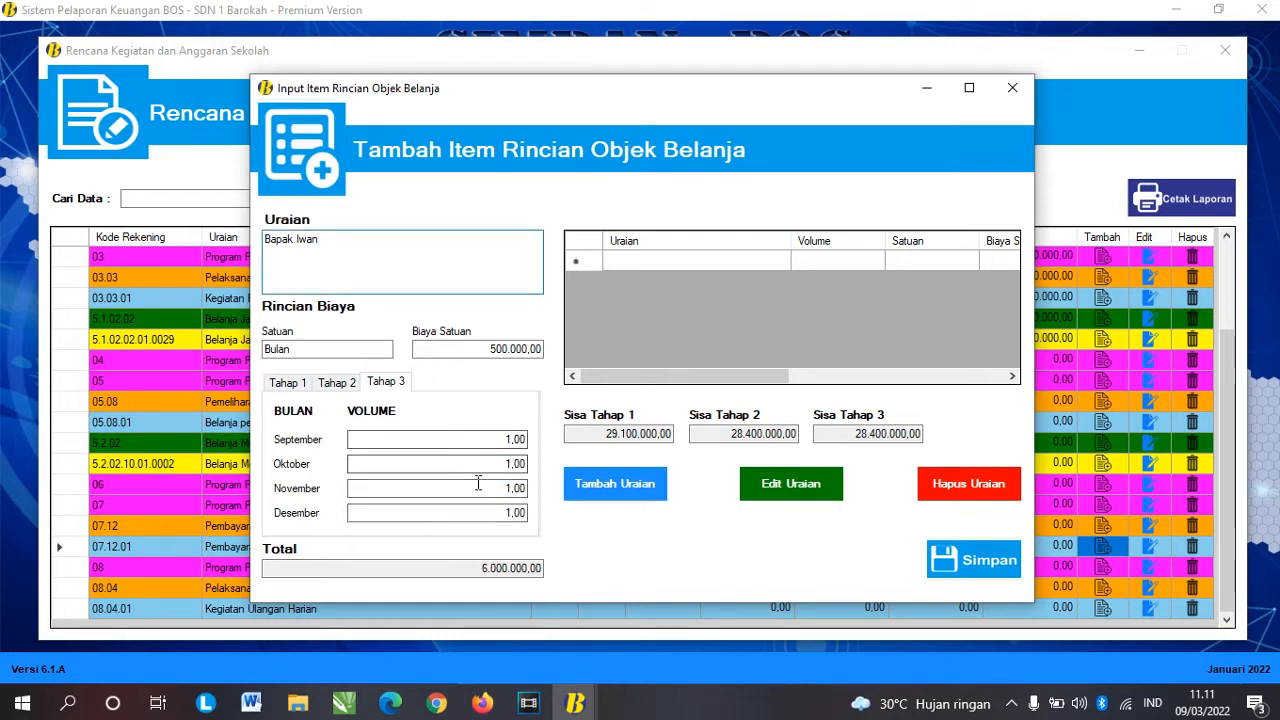
pyautogui.click(617, 503)
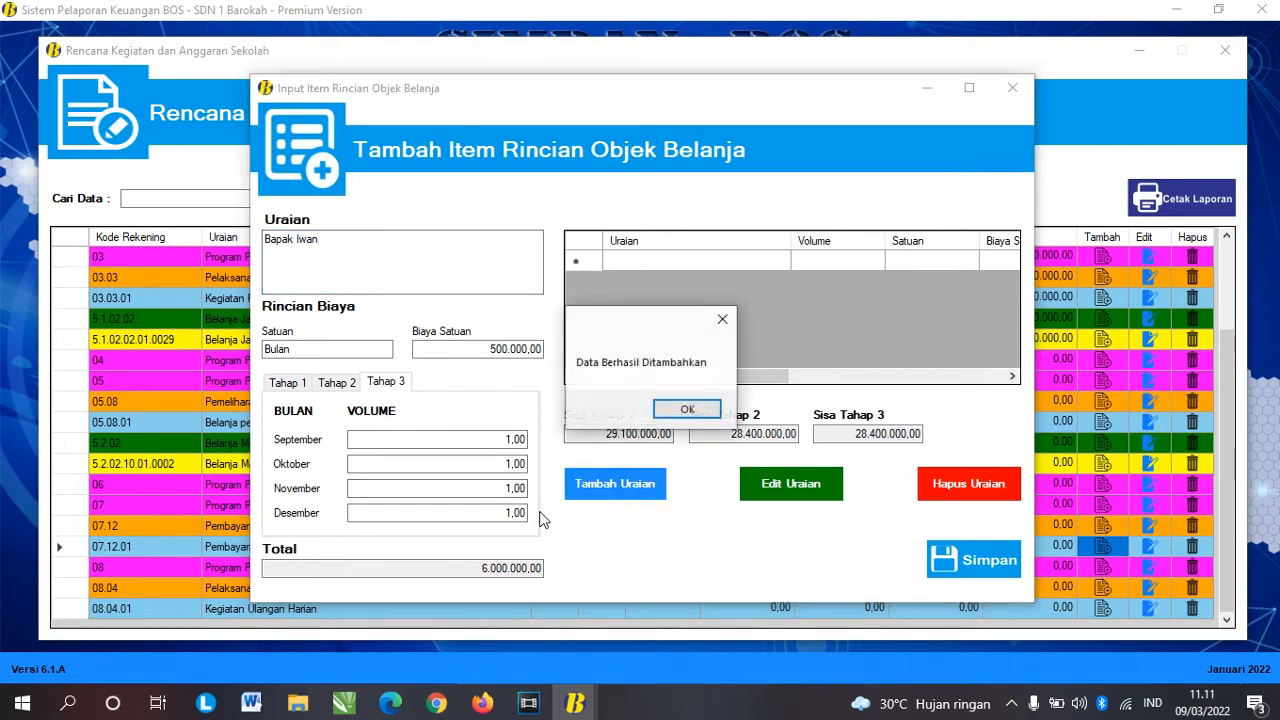
pyautogui.click(688, 414)
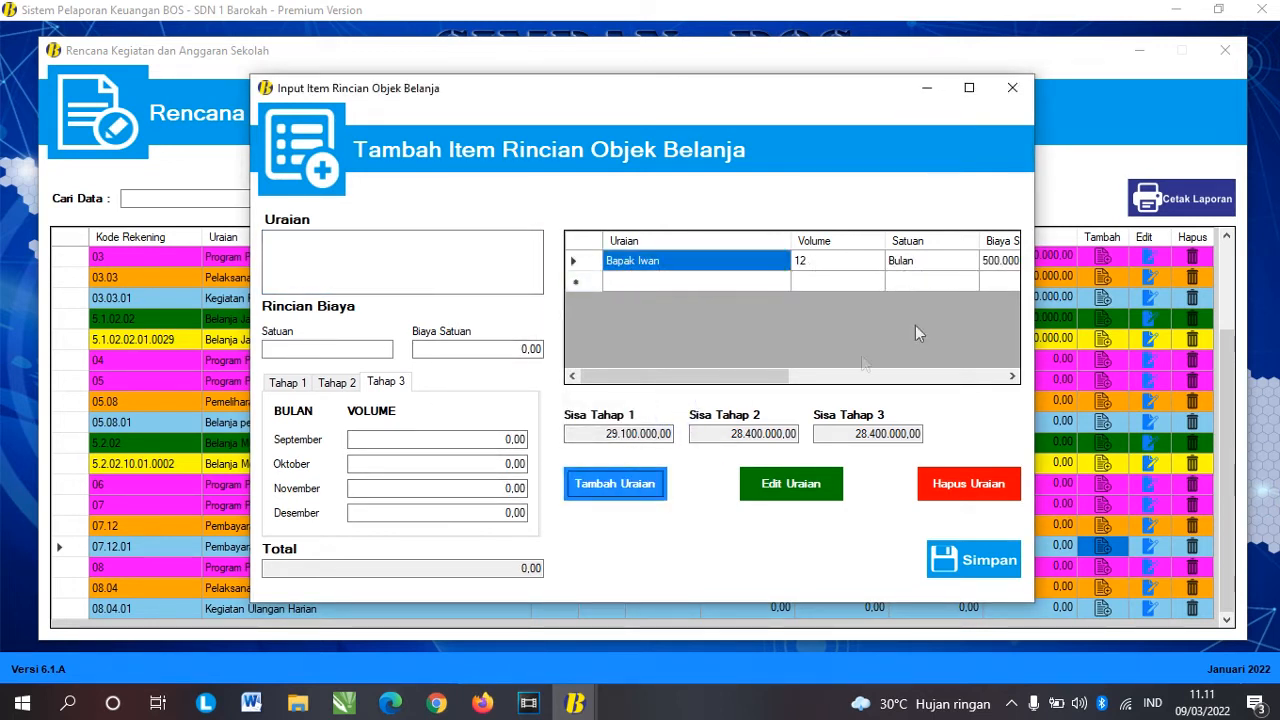
# Step: Enter the second teacher's name, unit bulan and a unit cost of 300.000,00
pyautogui.moveTo(751, 377); pyautogui.dragTo(823, 377)
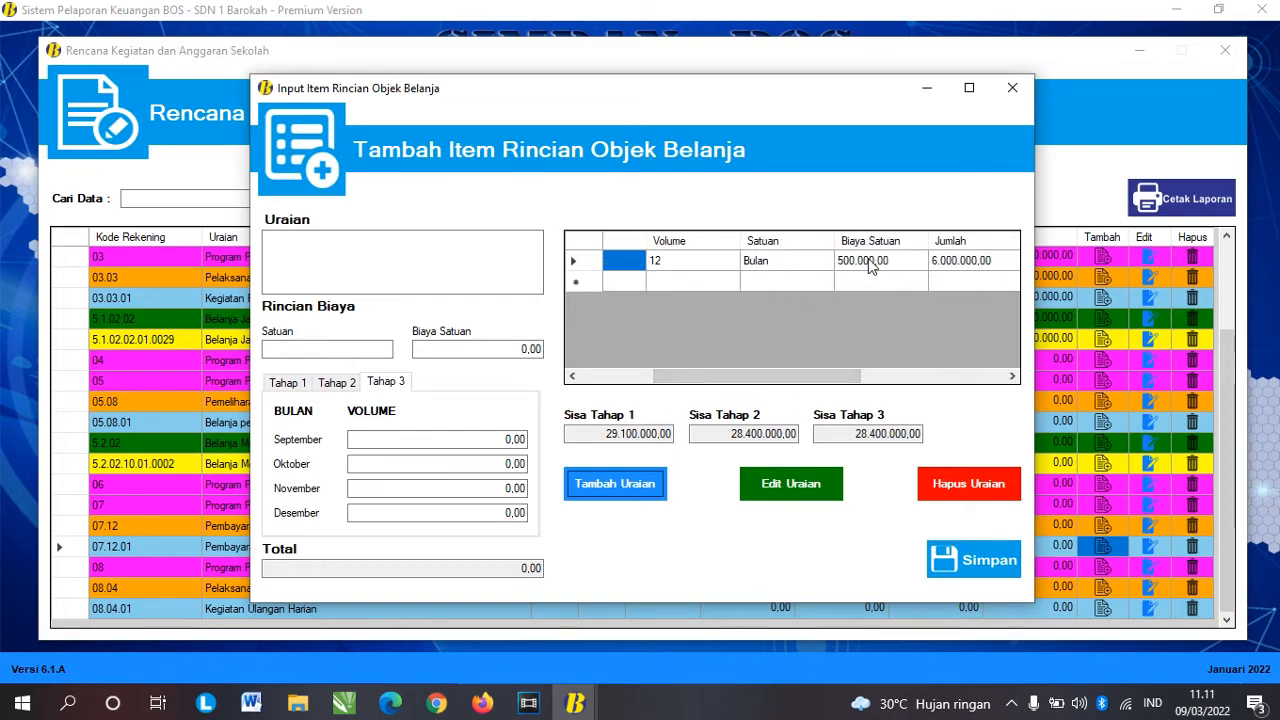
pyautogui.click(342, 259)
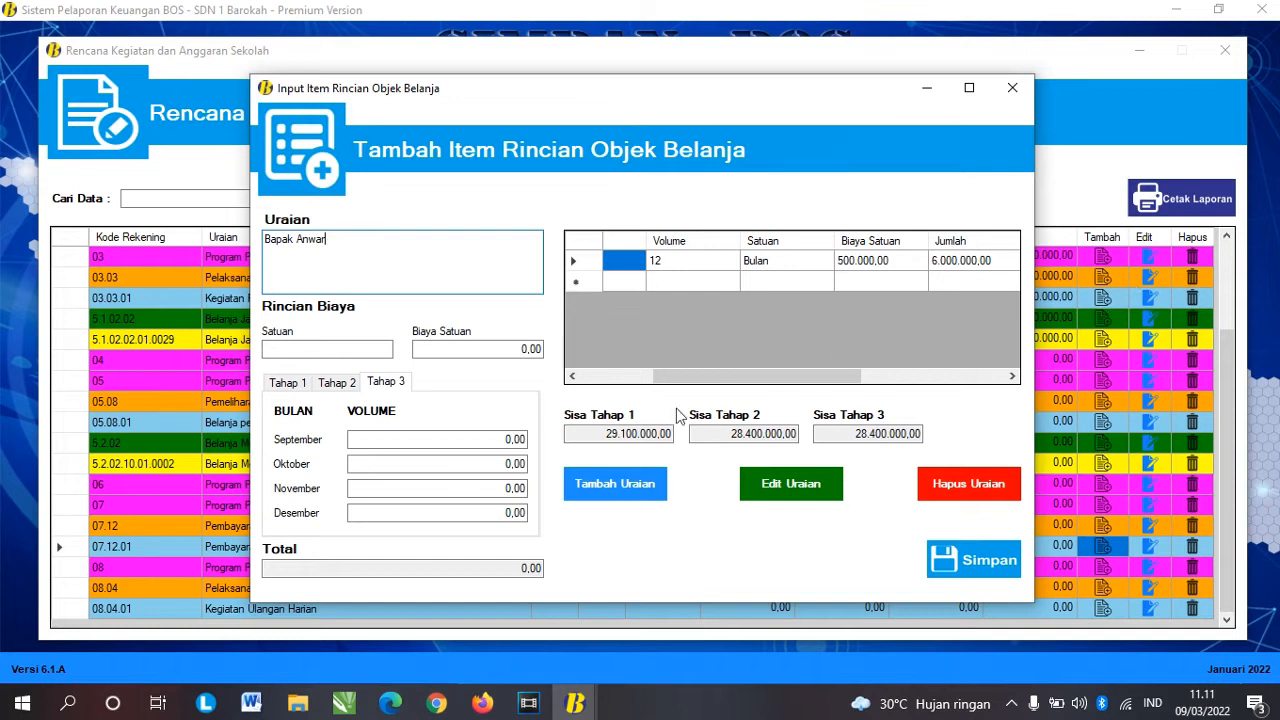
pyautogui.click(343, 349)
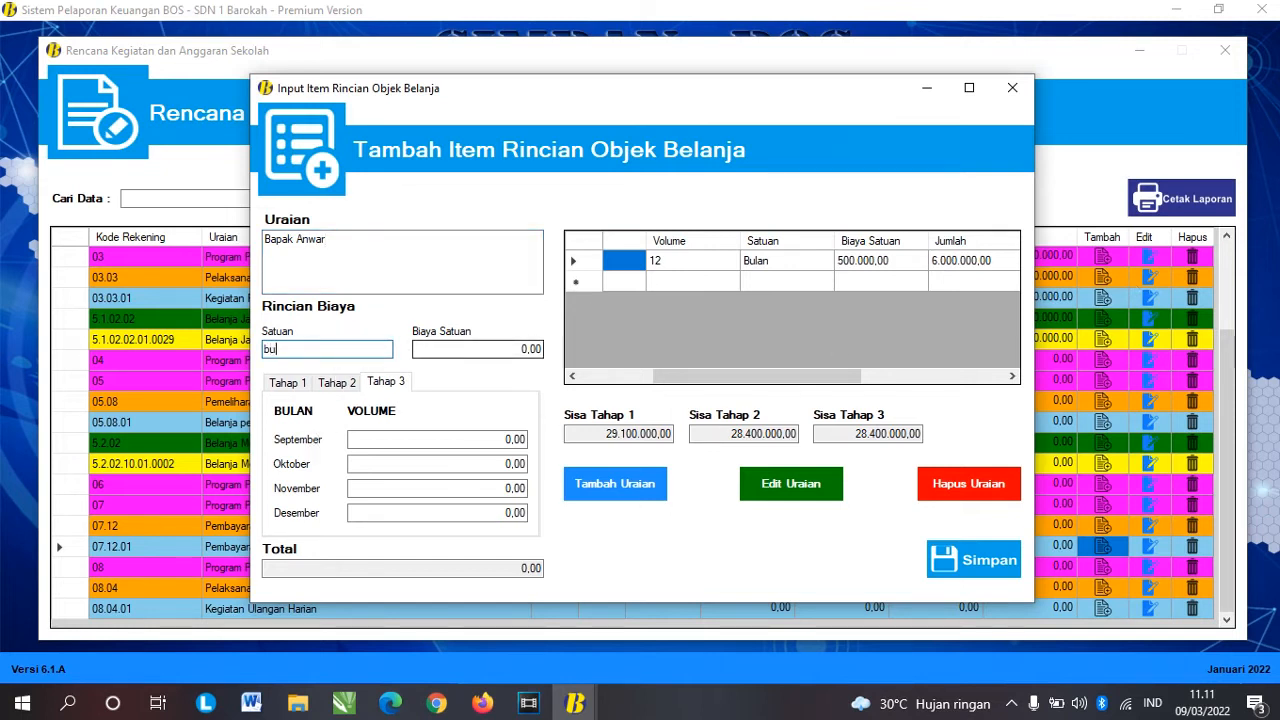
pyautogui.click(514, 349)
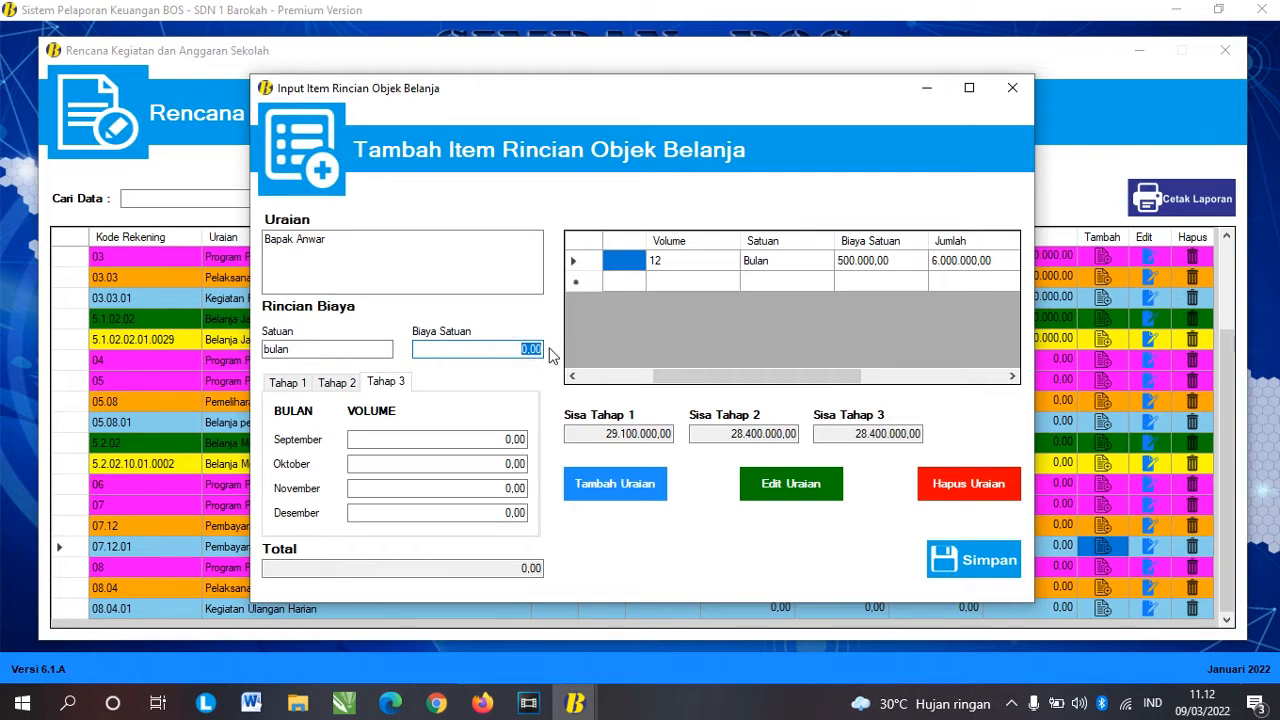
pyautogui.write('300.000')
pyautogui.press('Tab')
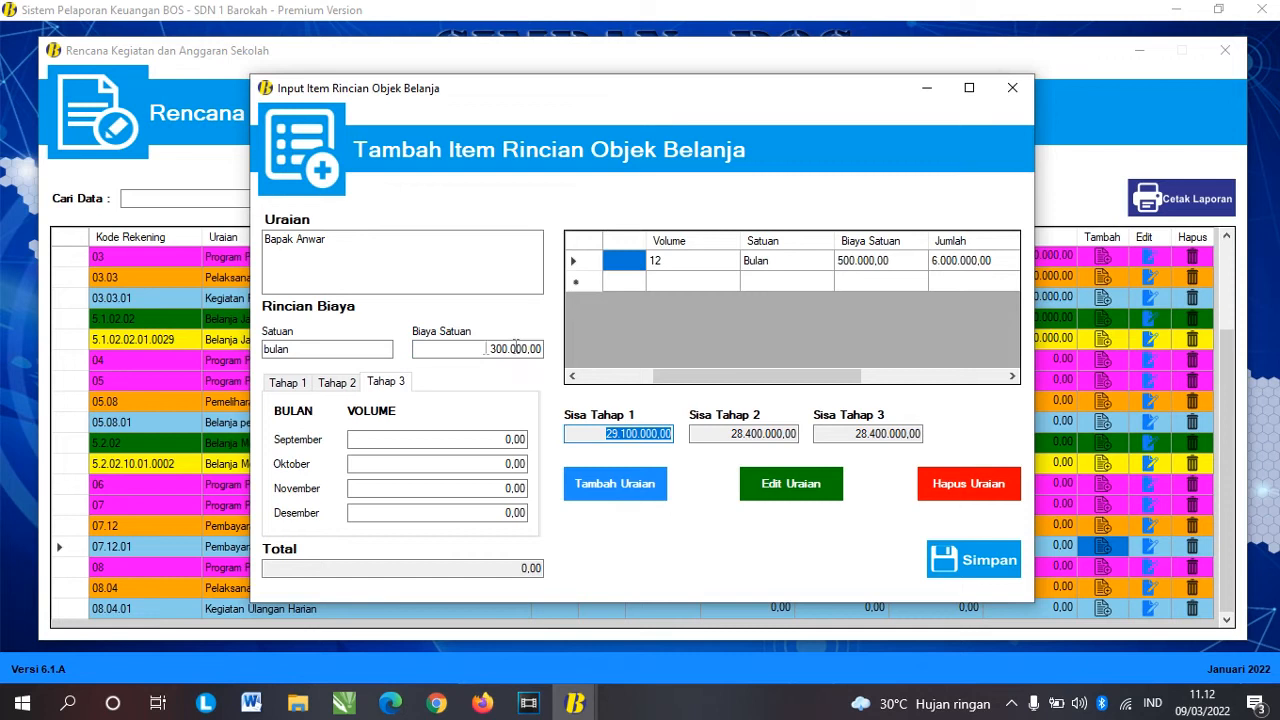
# Step: Set volume 1 for all twelve months and add the row, totalling 3.600.000,00
pyautogui.click(286, 382)
pyautogui.click(486, 437)
pyautogui.write('1')
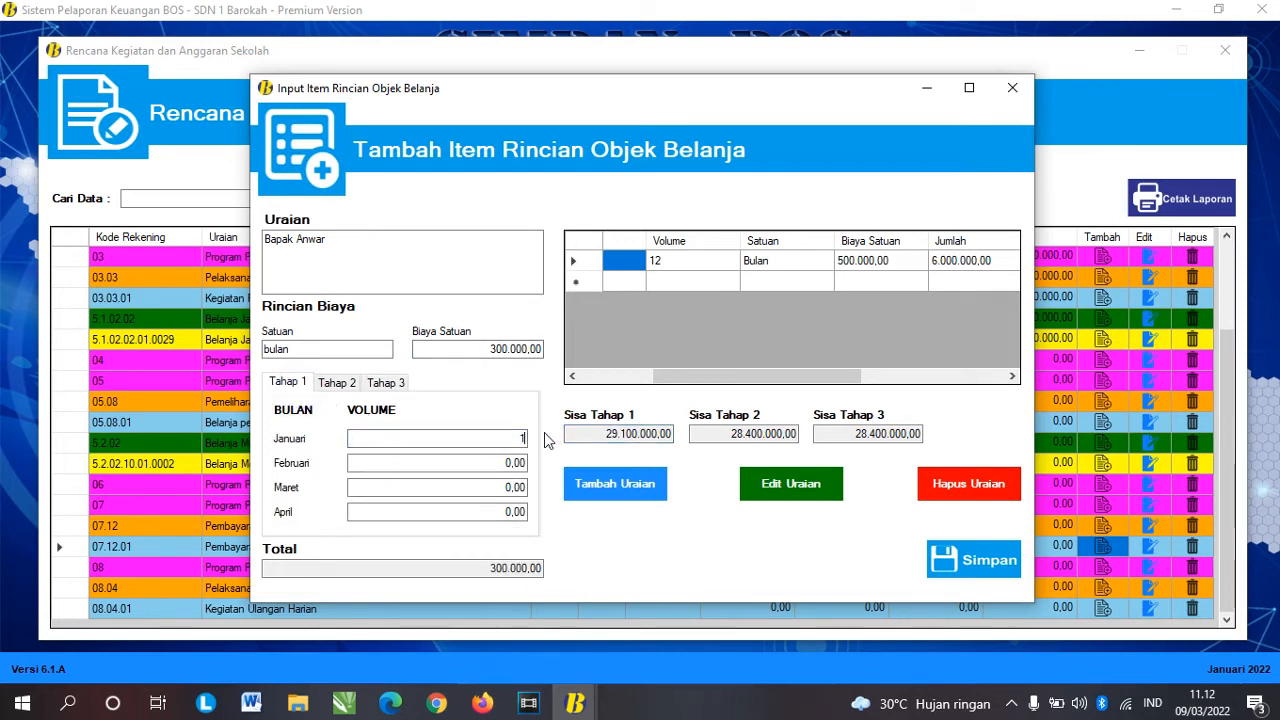
pyautogui.press('Tab')
pyautogui.write('1')
pyautogui.press('Tab')
pyautogui.write('1')
pyautogui.press('Tab')
pyautogui.write('1')
pyautogui.press('Tab')
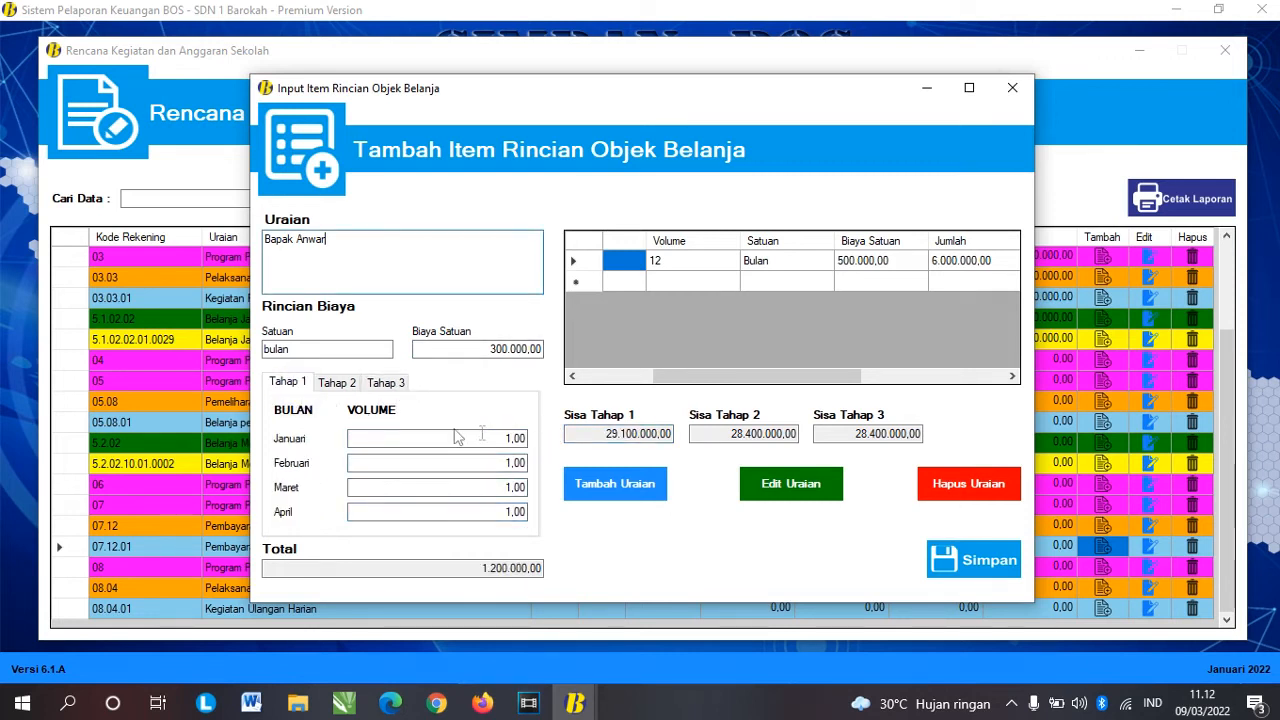
pyautogui.click(335, 382)
pyautogui.click(500, 439)
pyautogui.write('1')
pyautogui.press('Tab')
pyautogui.write('1')
pyautogui.press('Tab')
pyautogui.write('1')
pyautogui.press('Tab')
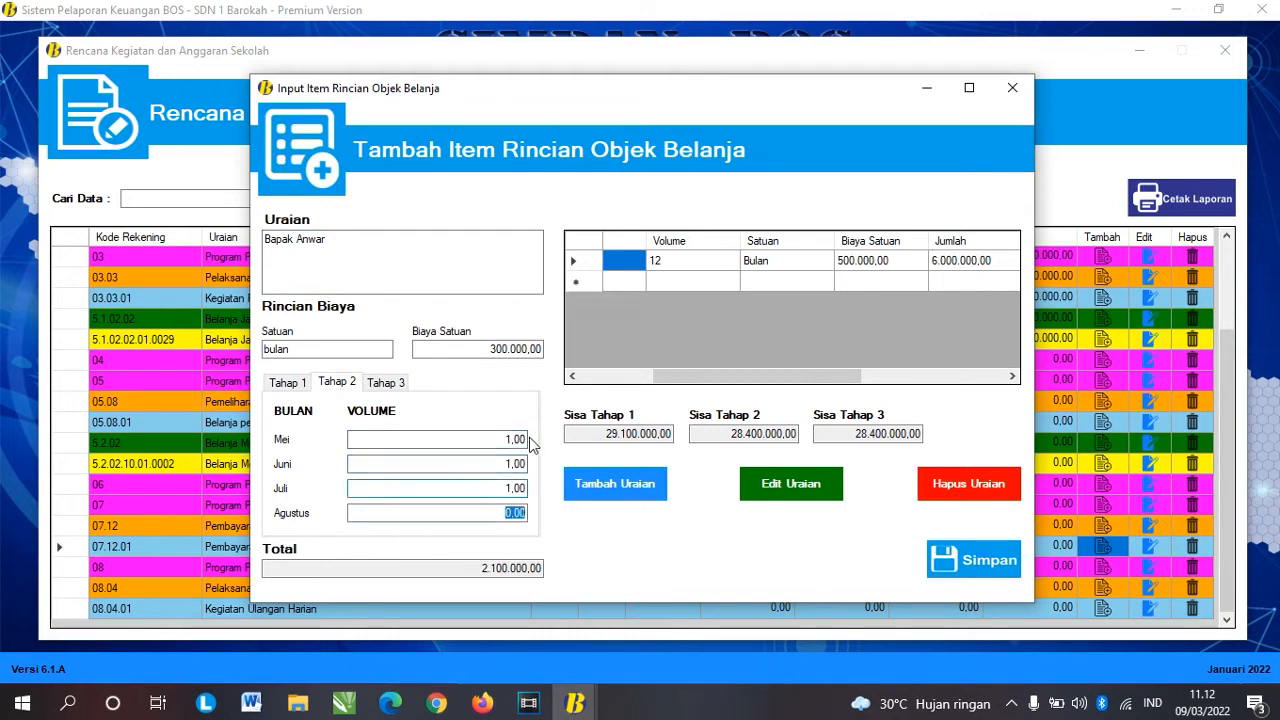
pyautogui.write('1')
pyautogui.press('Tab')
pyautogui.click(391, 384)
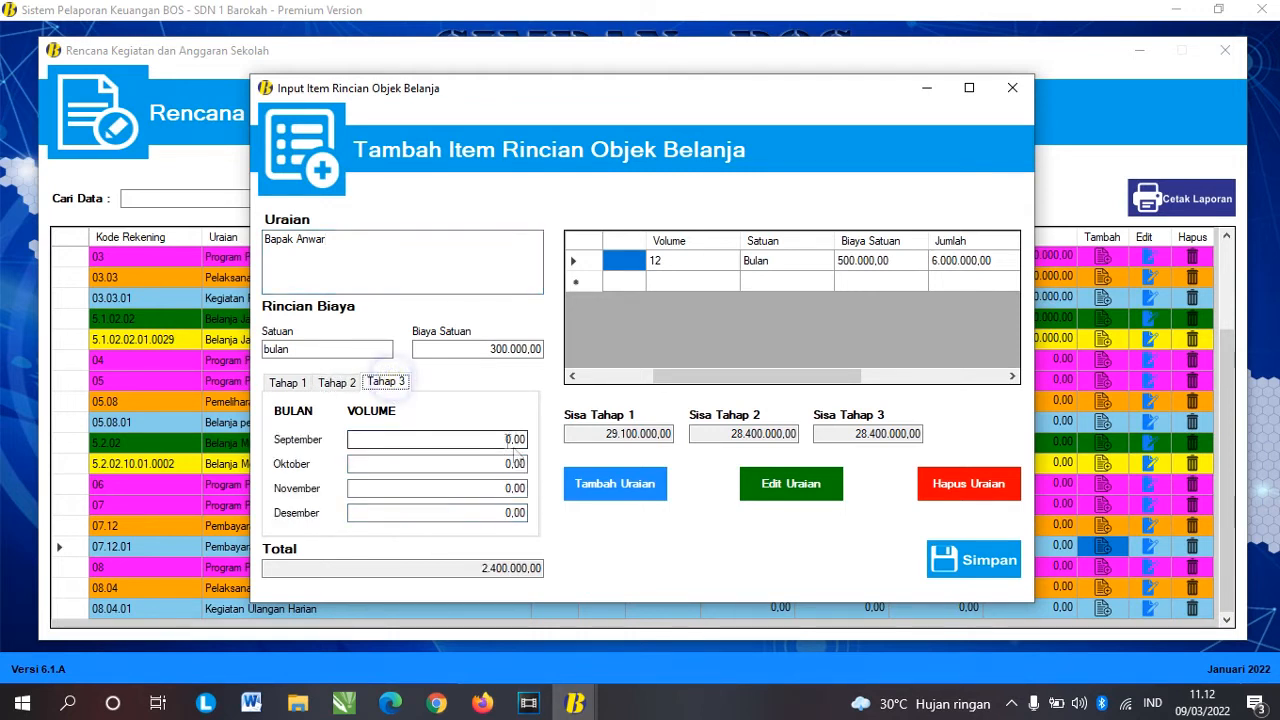
pyautogui.click(505, 439)
pyautogui.write('1')
pyautogui.press('Tab')
pyautogui.write('1')
pyautogui.press('Tab')
pyautogui.write('1')
pyautogui.press('Tab')
pyautogui.write('1')
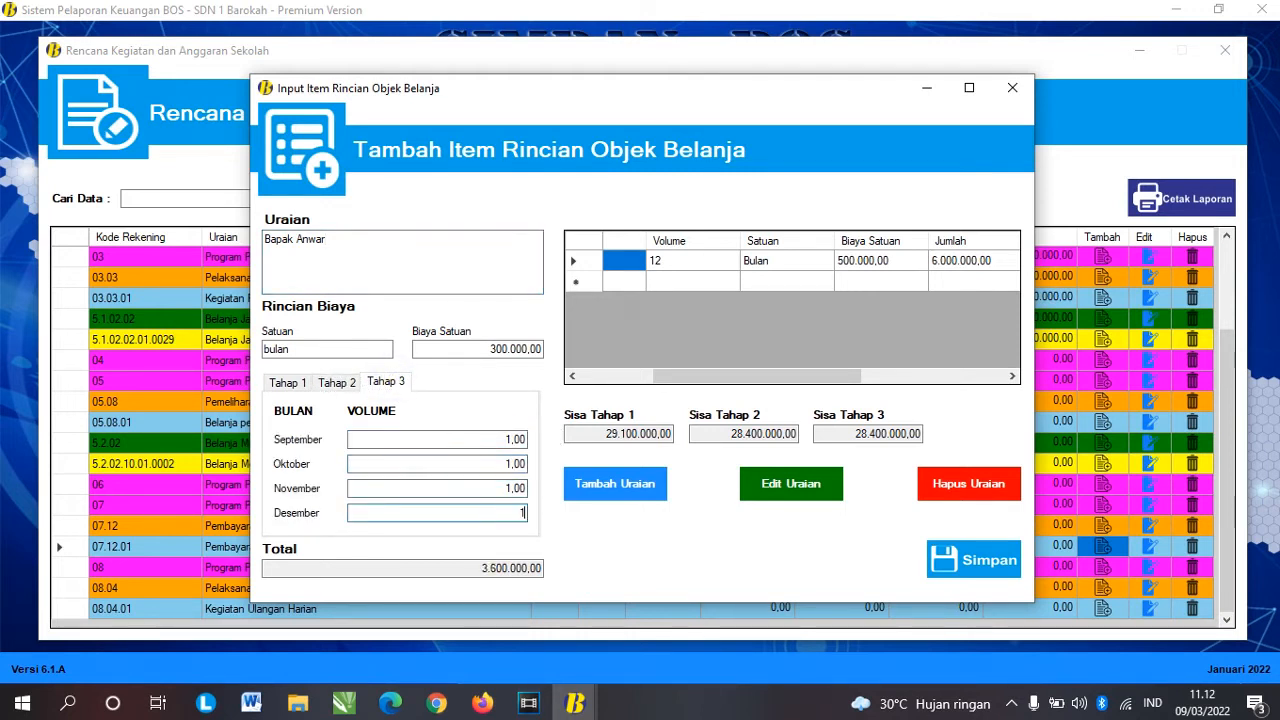
pyautogui.press('Tab')
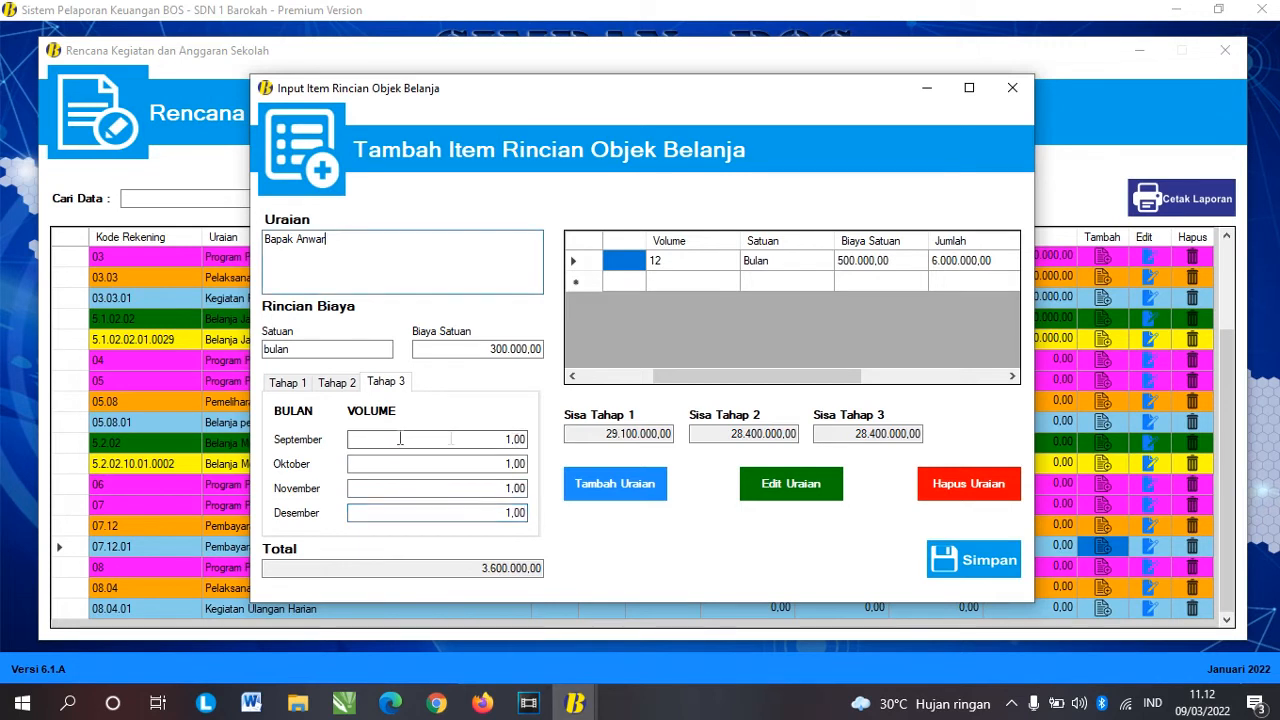
pyautogui.click(606, 500)
pyautogui.click(694, 409)
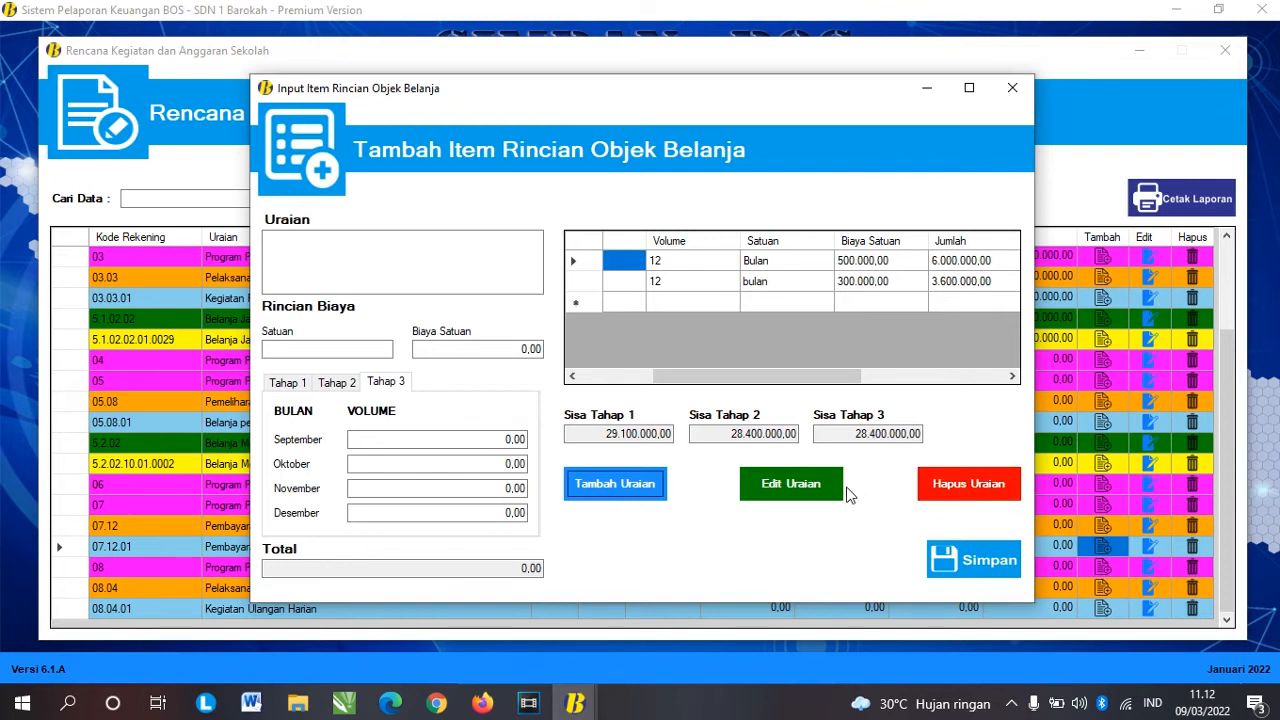
# Step: Change the second teacher's unit from 'bulan' to 'Bulan' and save the edited row
pyautogui.click(722, 281)
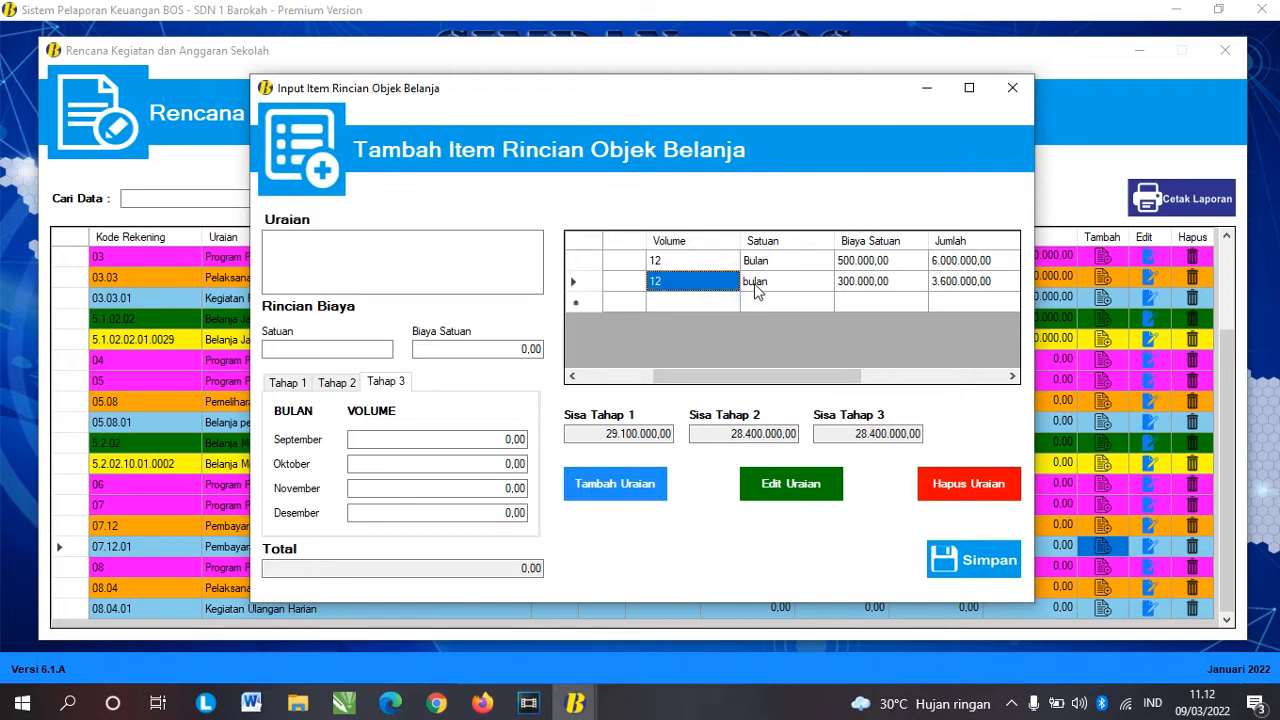
pyautogui.click(757, 285)
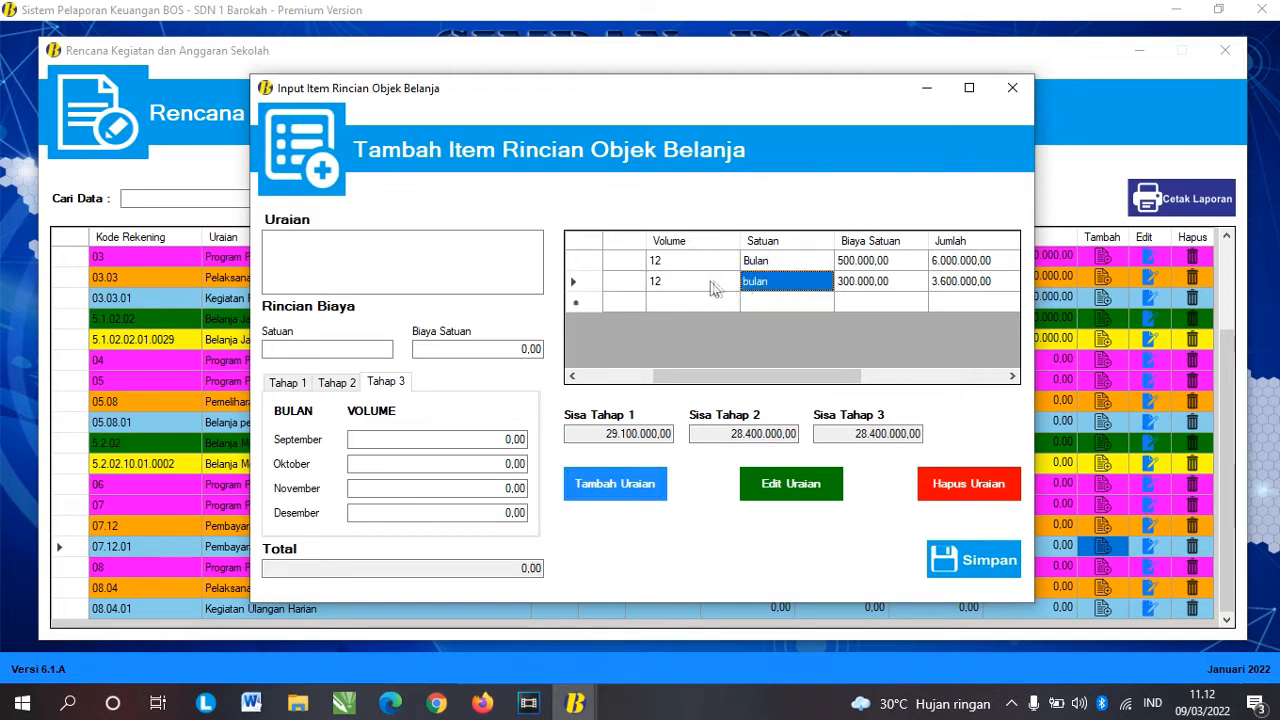
pyautogui.moveTo(685, 377); pyautogui.dragTo(575, 376)
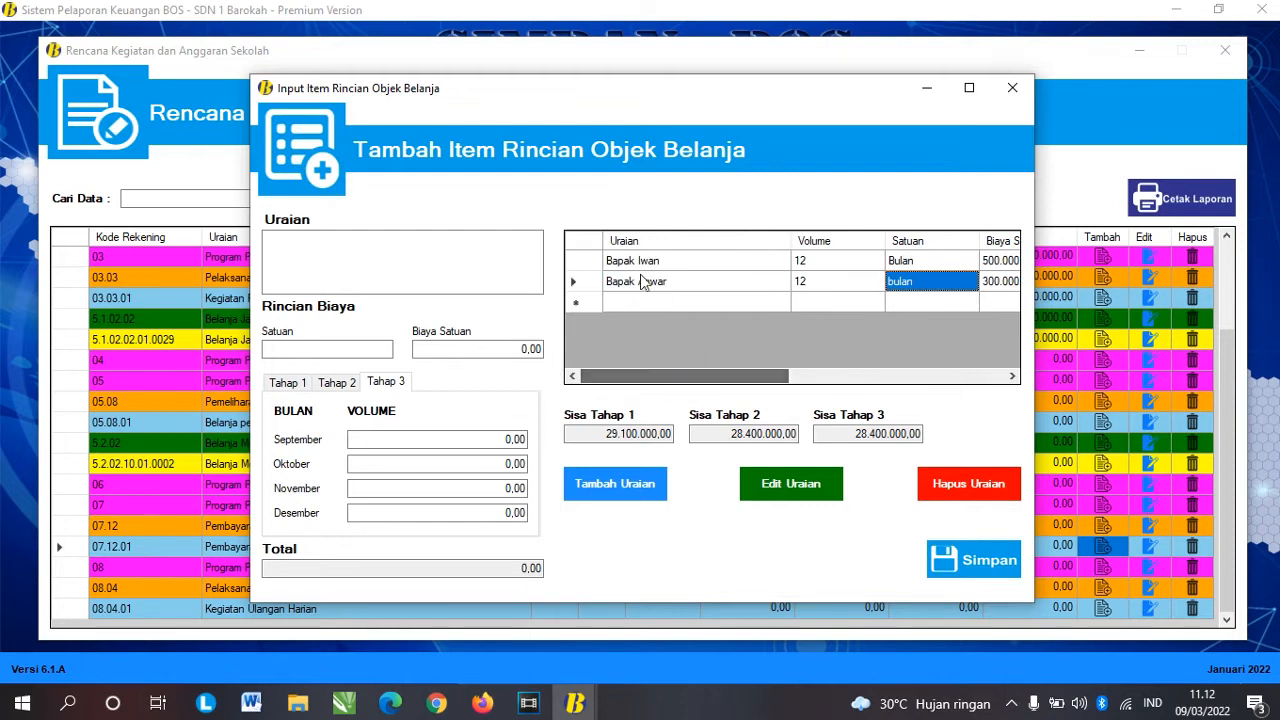
pyautogui.click(716, 286)
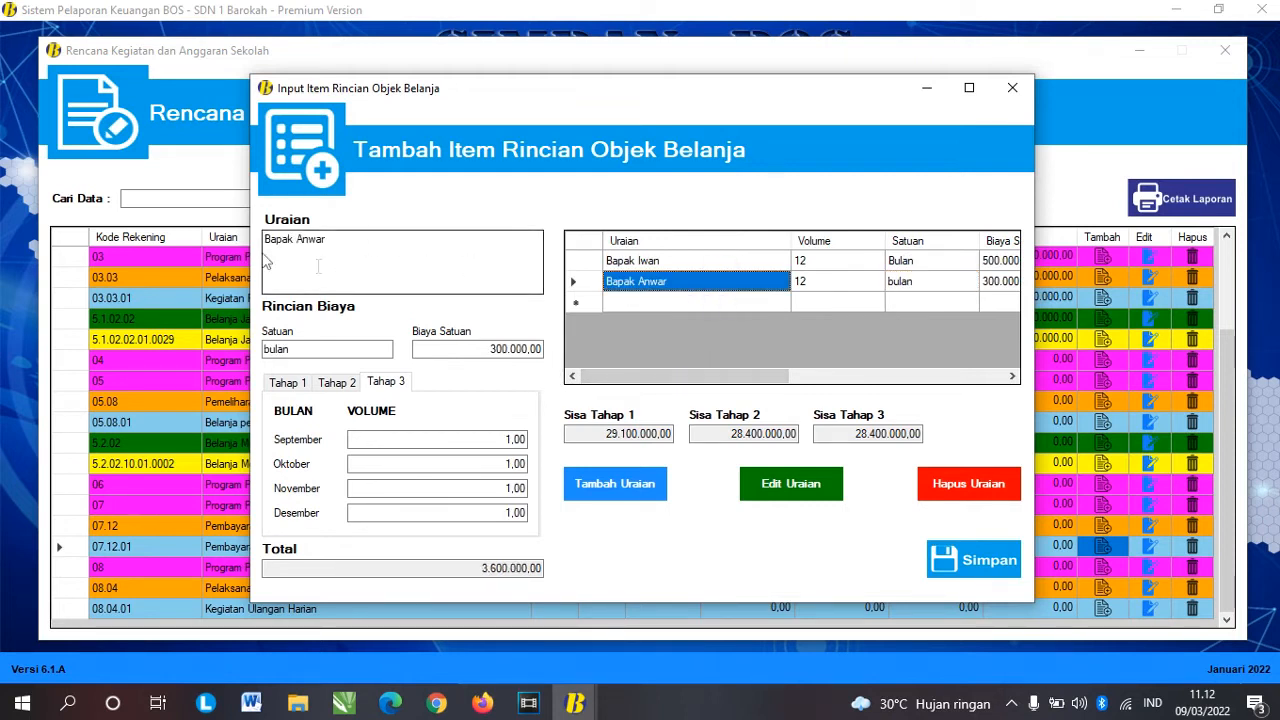
pyautogui.click(268, 349)
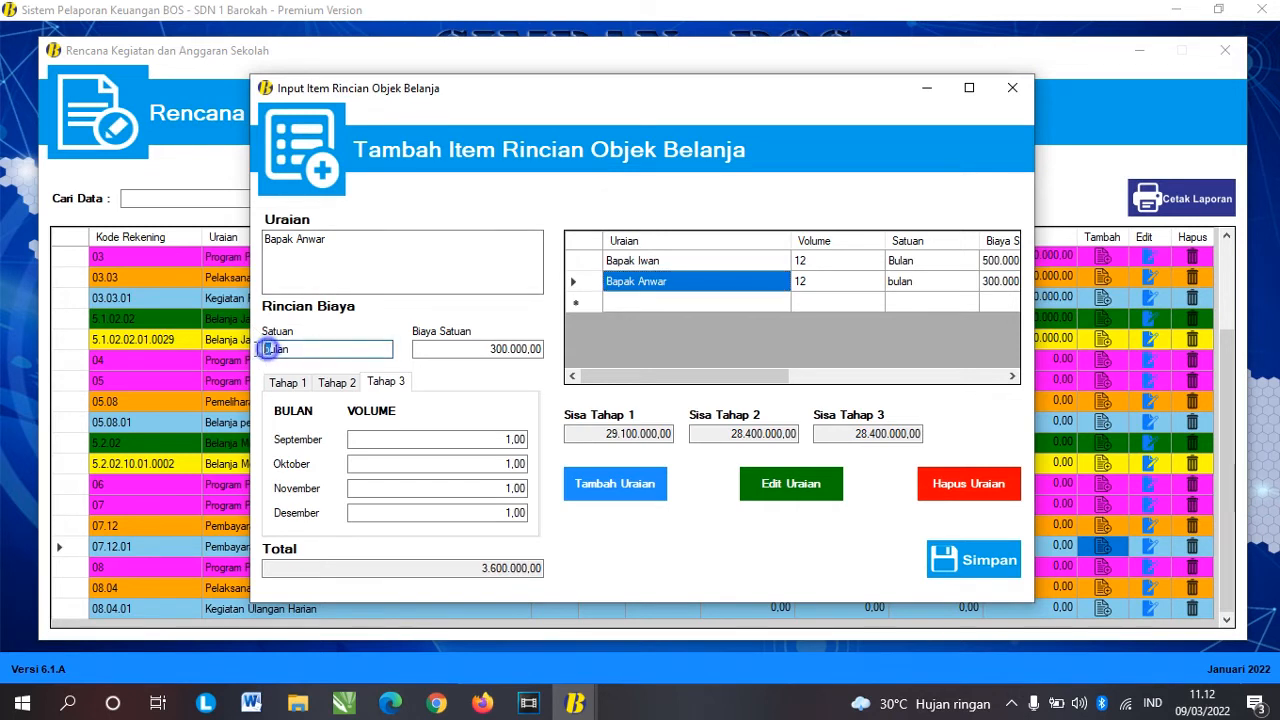
pyautogui.click(471, 348)
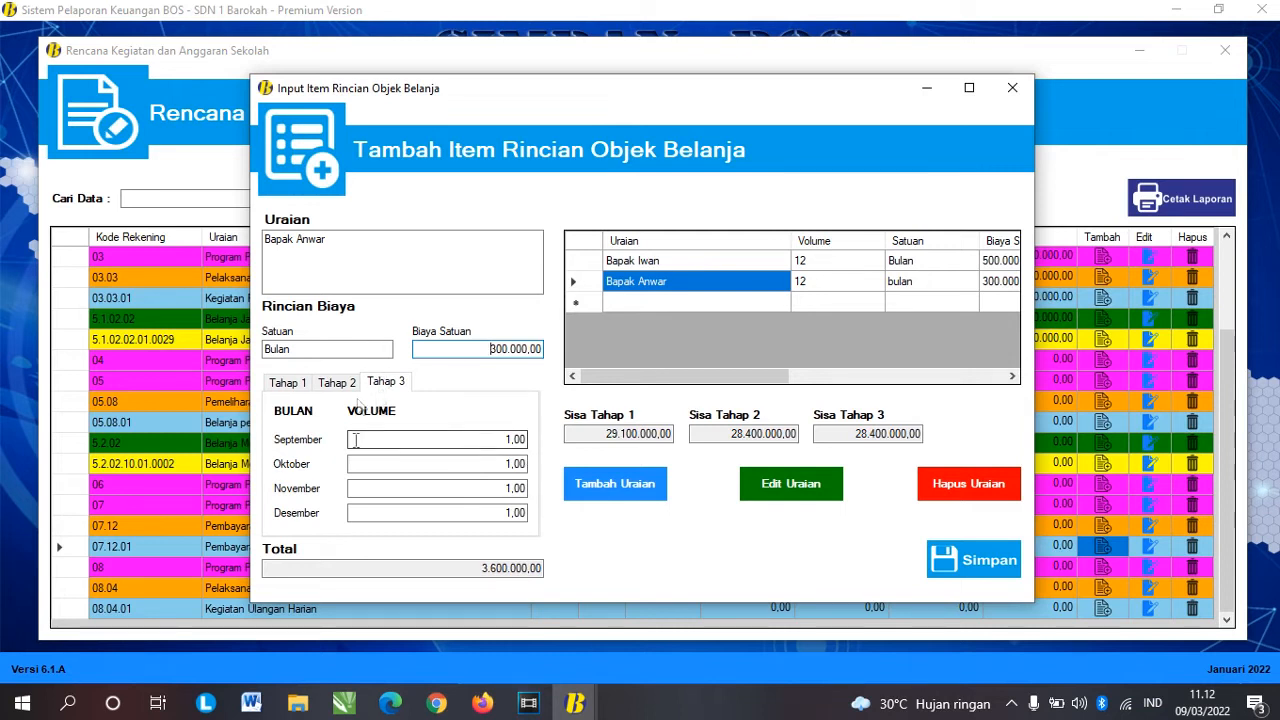
pyautogui.click(805, 490)
pyautogui.click(680, 409)
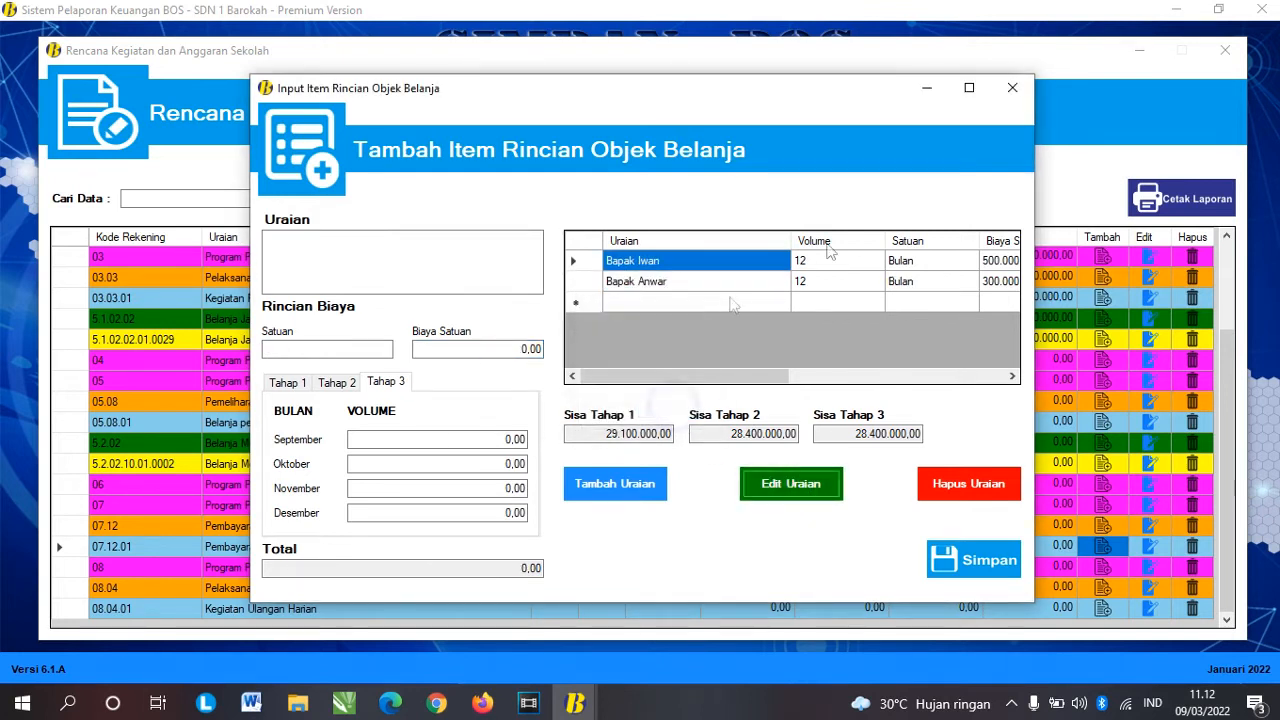
pyautogui.click(908, 281)
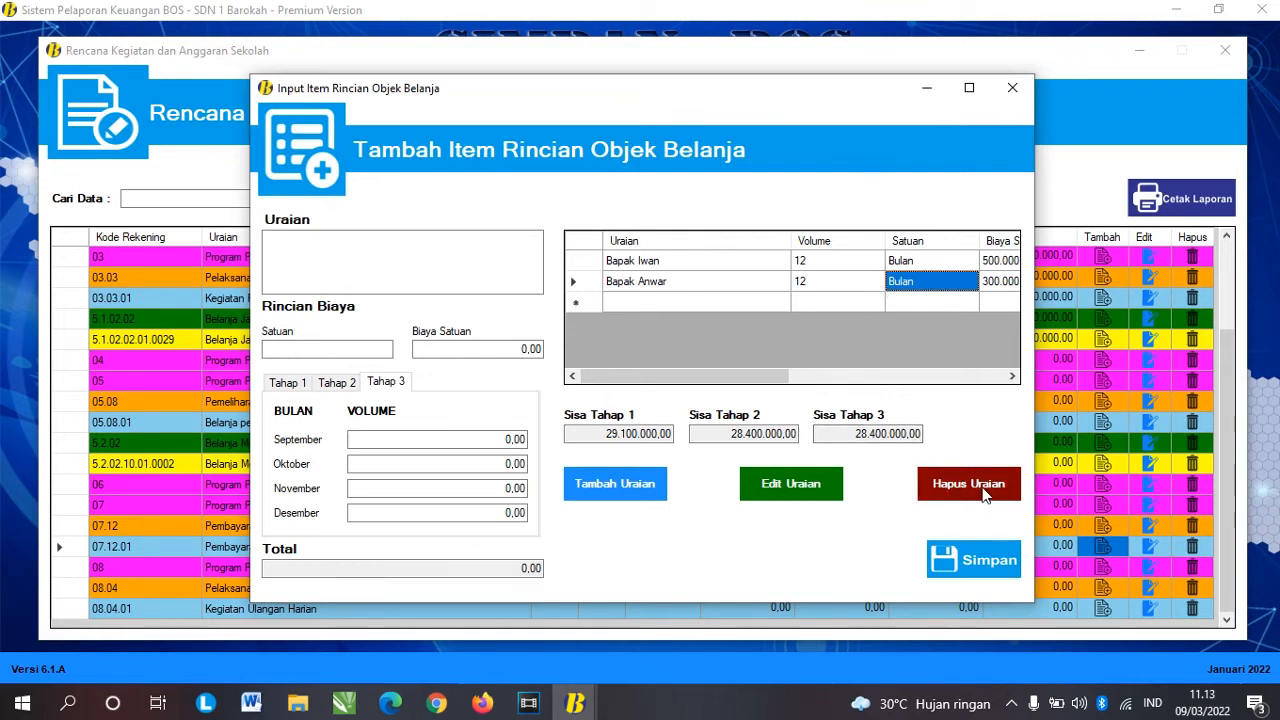
# Step: Enter the third teacher's name, unit Bulan and a unit cost of 200.000,00
pyautogui.click(424, 254)
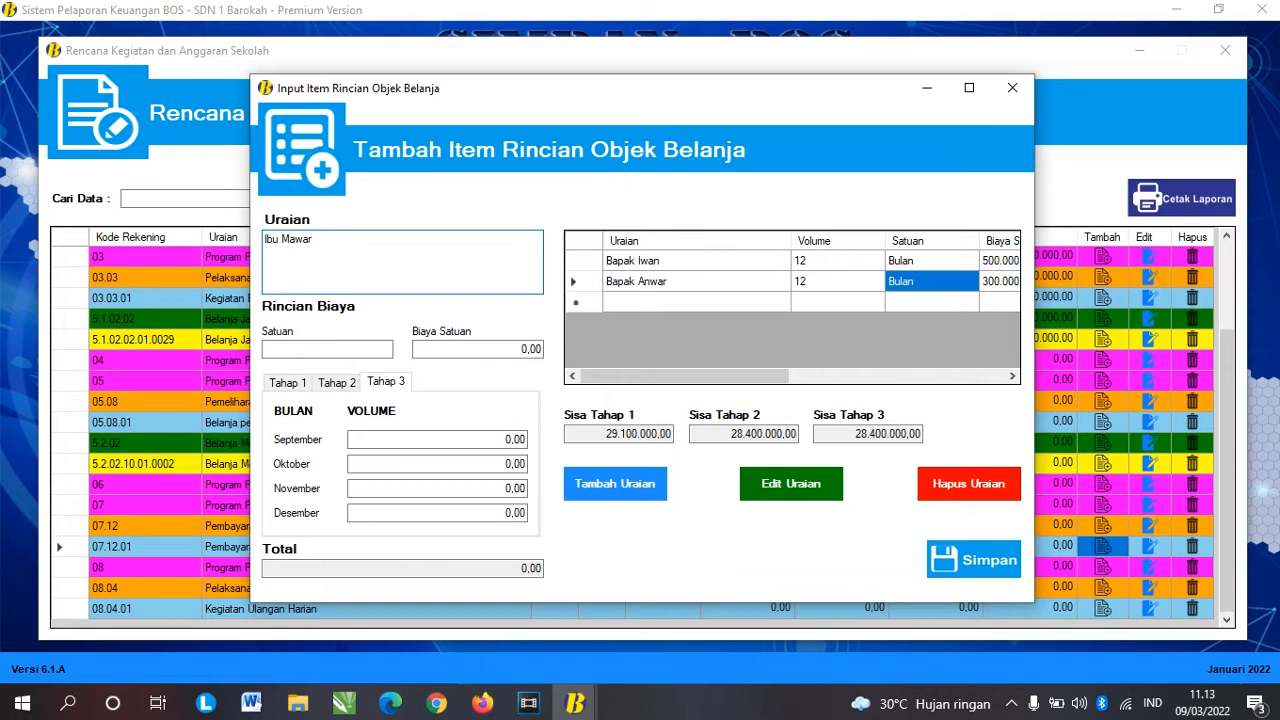
pyautogui.click(352, 344)
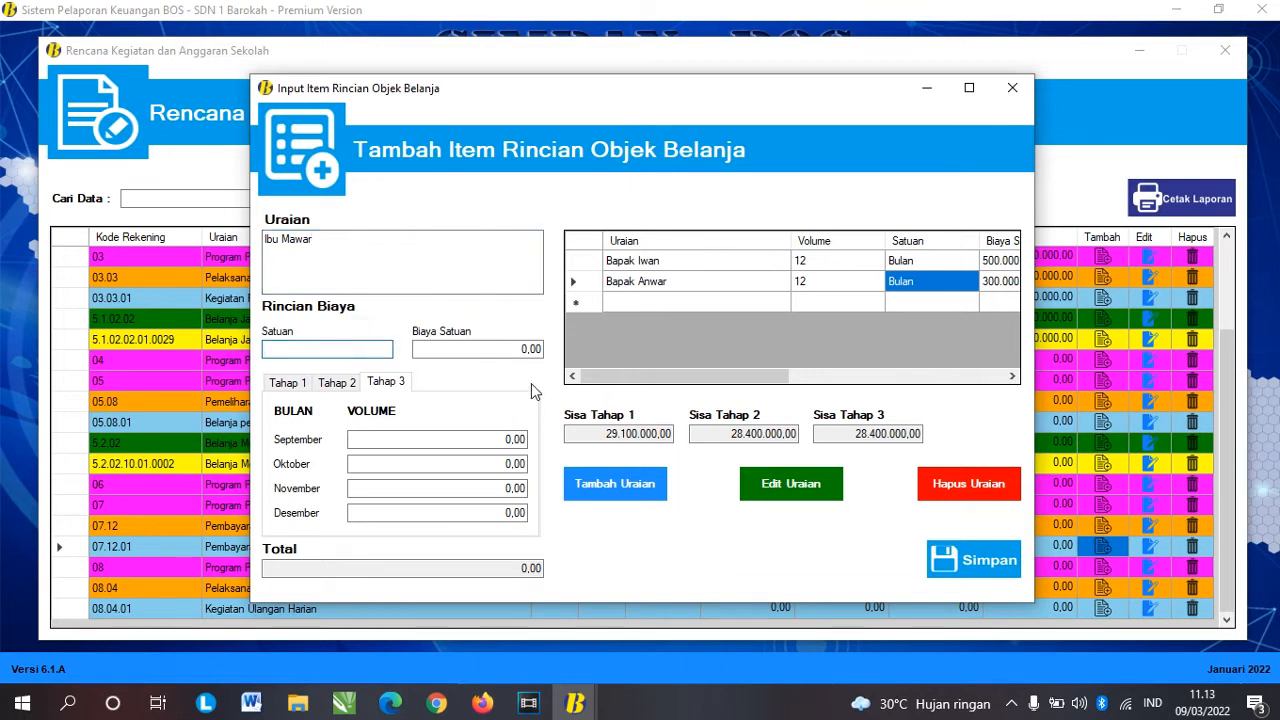
pyautogui.press('Tab')
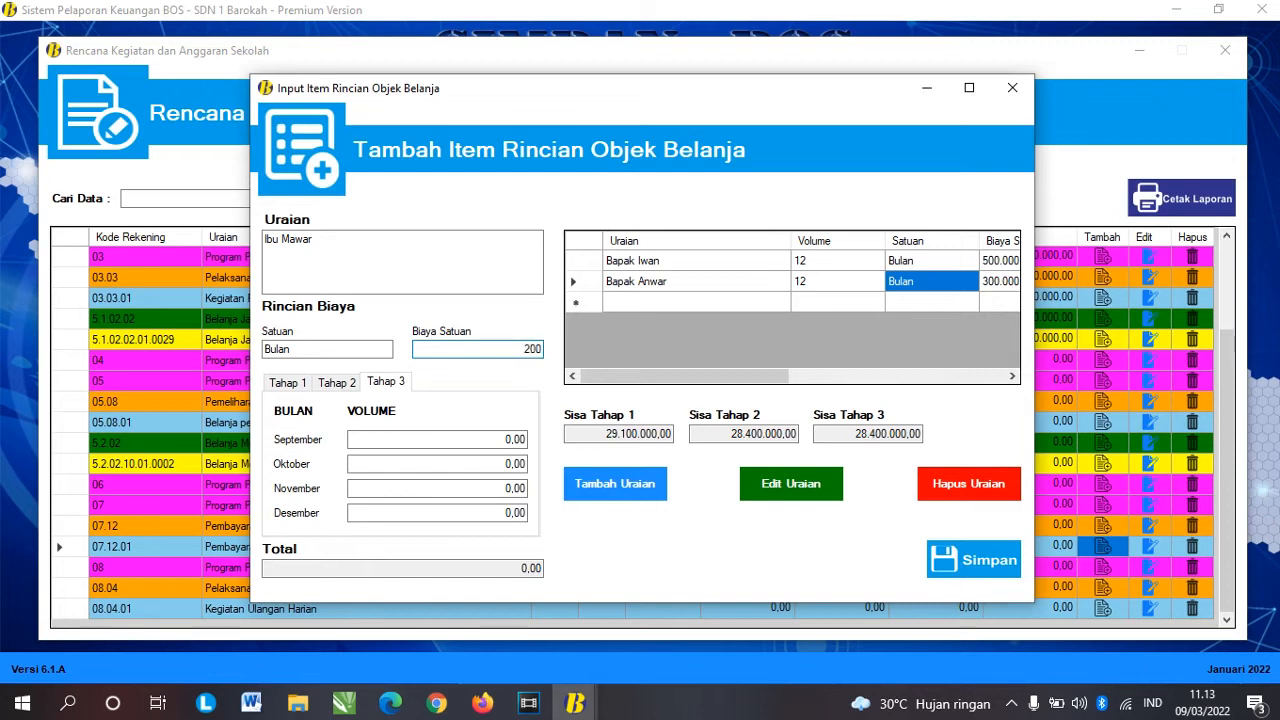
pyautogui.press('Tab')
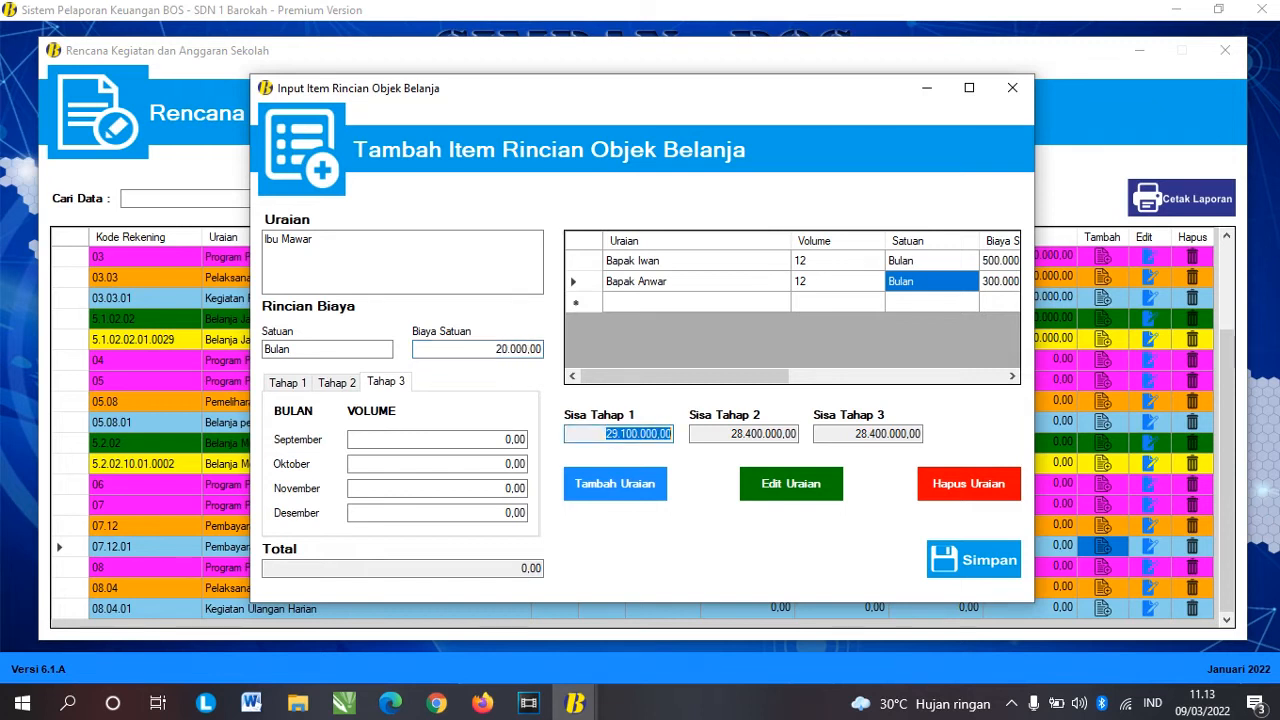
pyautogui.click(531, 349)
pyautogui.write('2')
pyautogui.press('Tab')
# Step: Set volume 1 for all twelve months, add the row, and finish the detail list
pyautogui.click(289, 383)
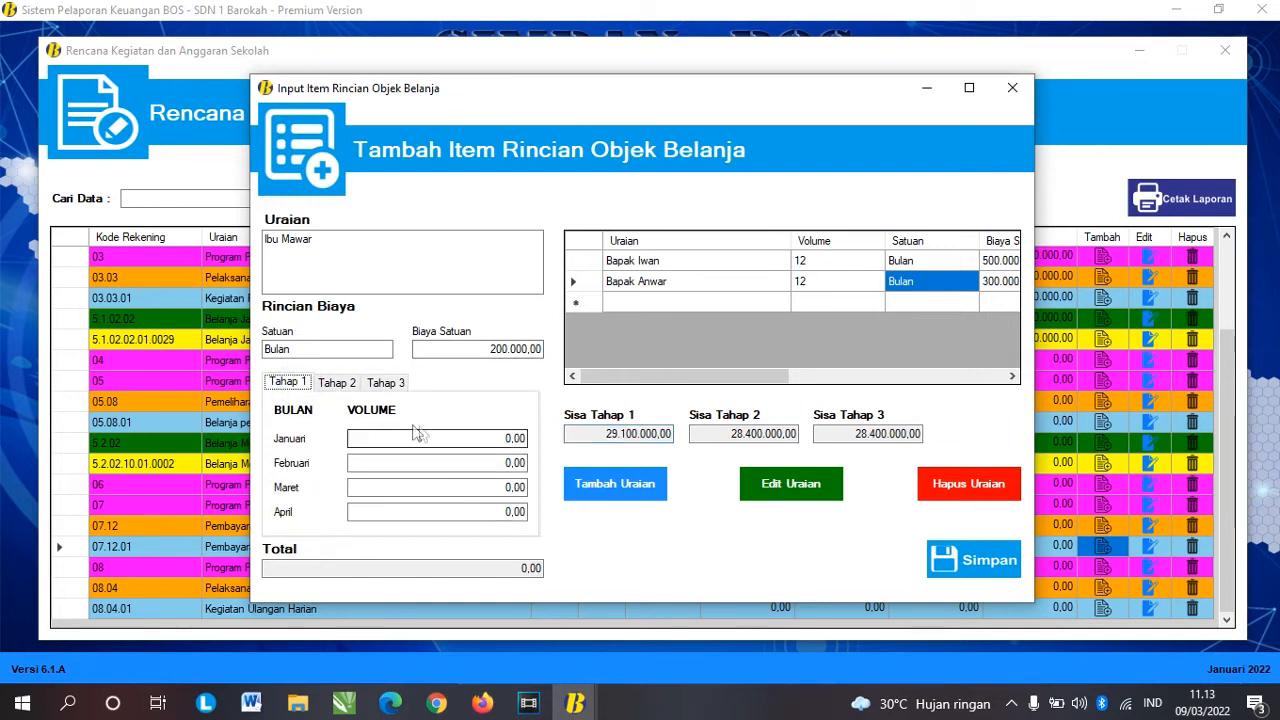
pyautogui.click(508, 438)
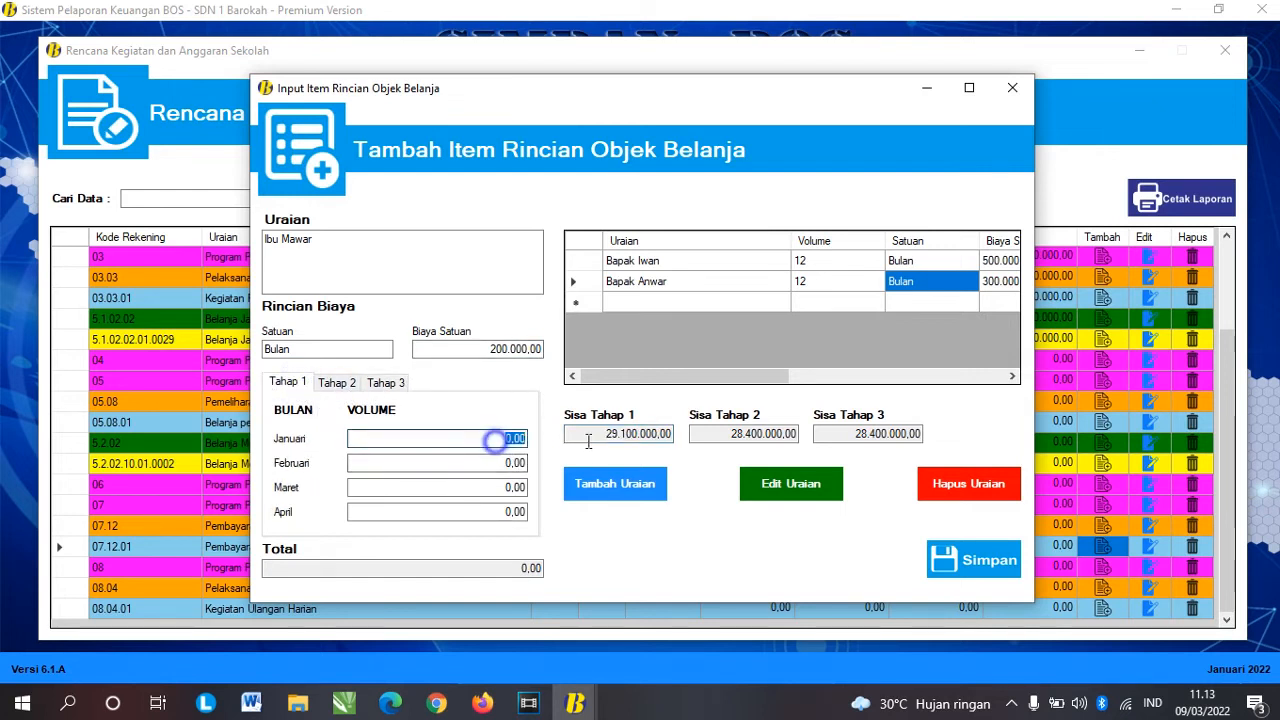
pyautogui.write('1')
pyautogui.press('Tab')
pyautogui.write('1')
pyautogui.press('Tab')
pyautogui.write('1')
pyautogui.press('Tab')
pyautogui.write('1')
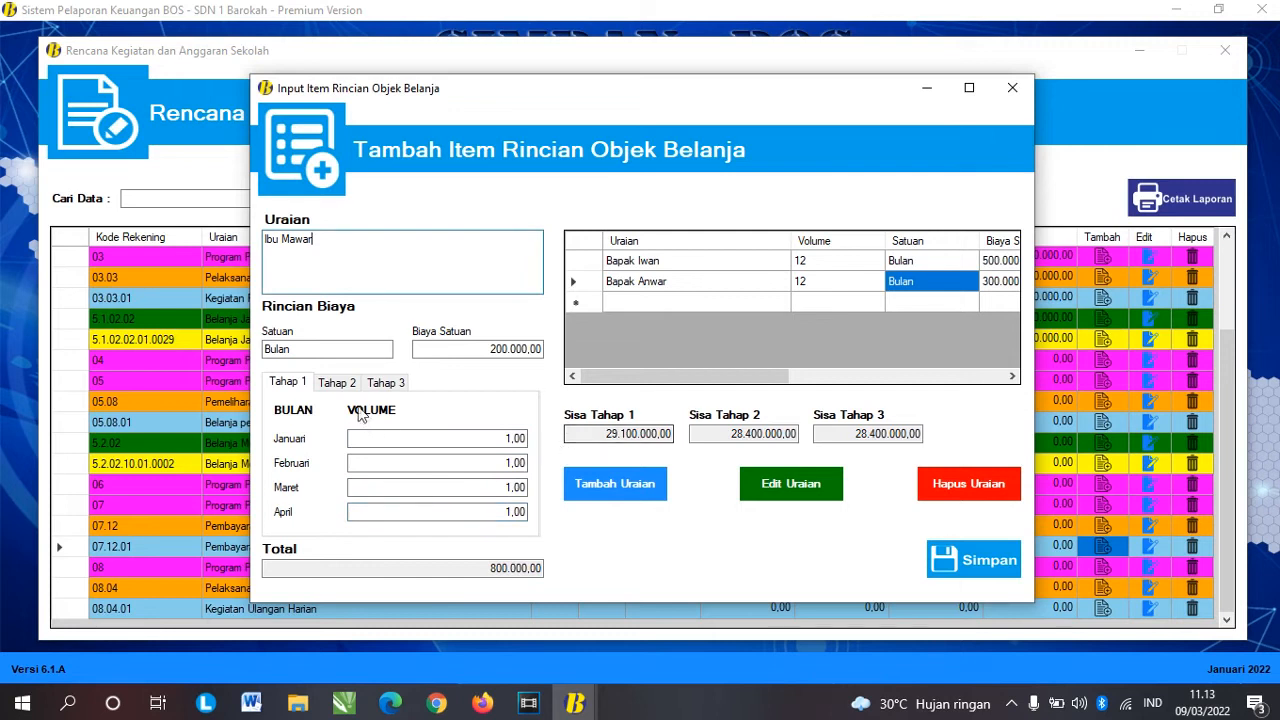
pyautogui.click(337, 382)
pyautogui.click(490, 440)
pyautogui.write('1')
pyautogui.press('Tab')
pyautogui.write('1')
pyautogui.press('Tab')
pyautogui.write('1')
pyautogui.press('Tab')
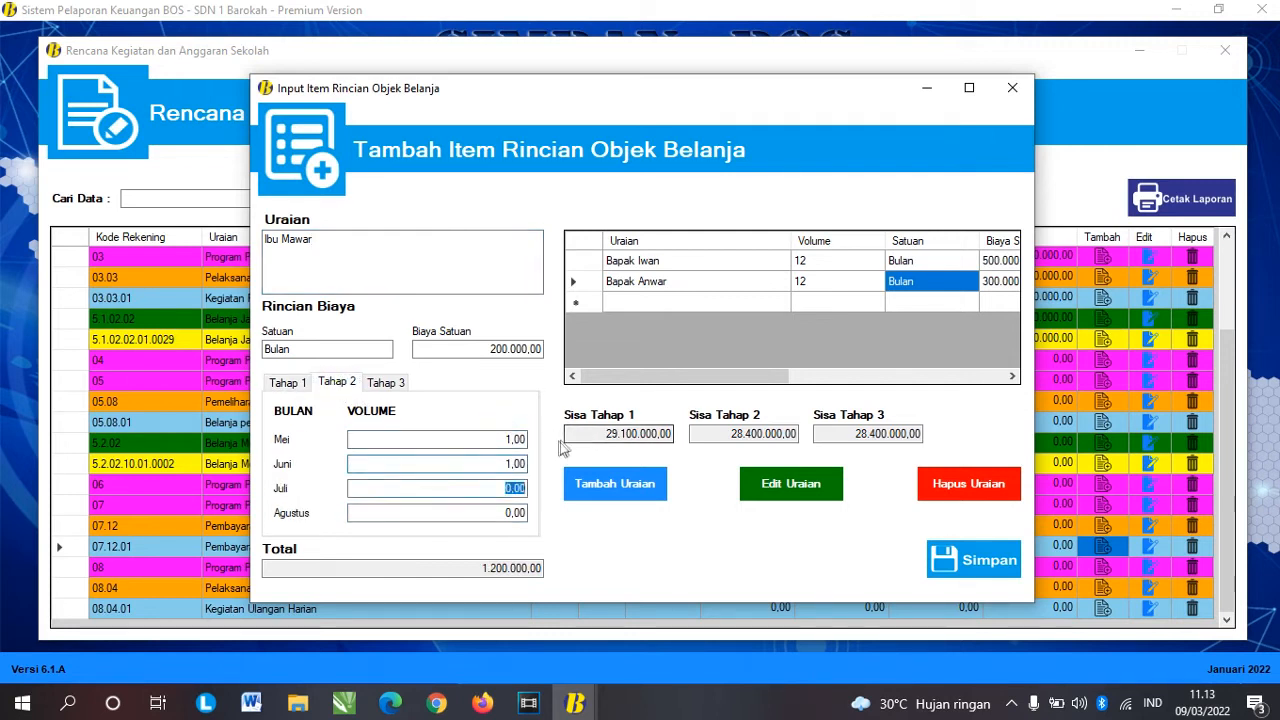
pyautogui.write('1')
pyautogui.click(386, 383)
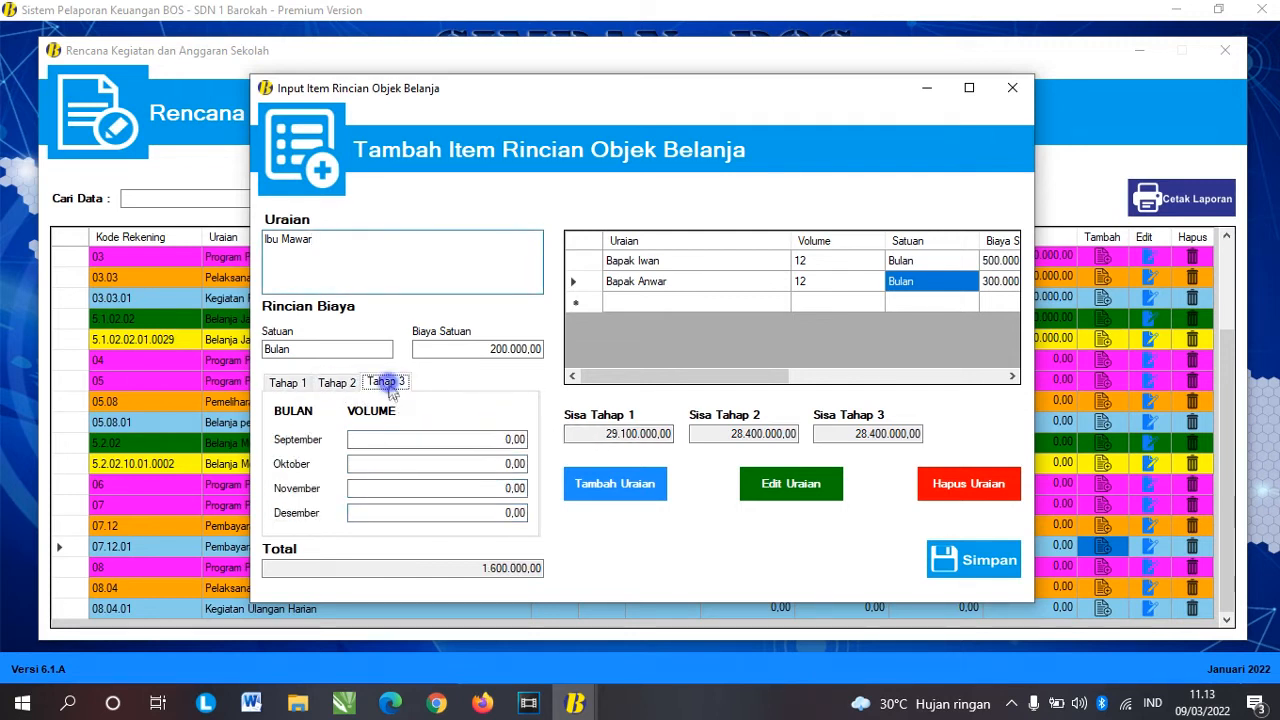
pyautogui.click(514, 439)
pyautogui.write('1')
pyautogui.press('Tab')
pyautogui.write('1')
pyautogui.press('Tab')
pyautogui.write('1')
pyautogui.press('Tab')
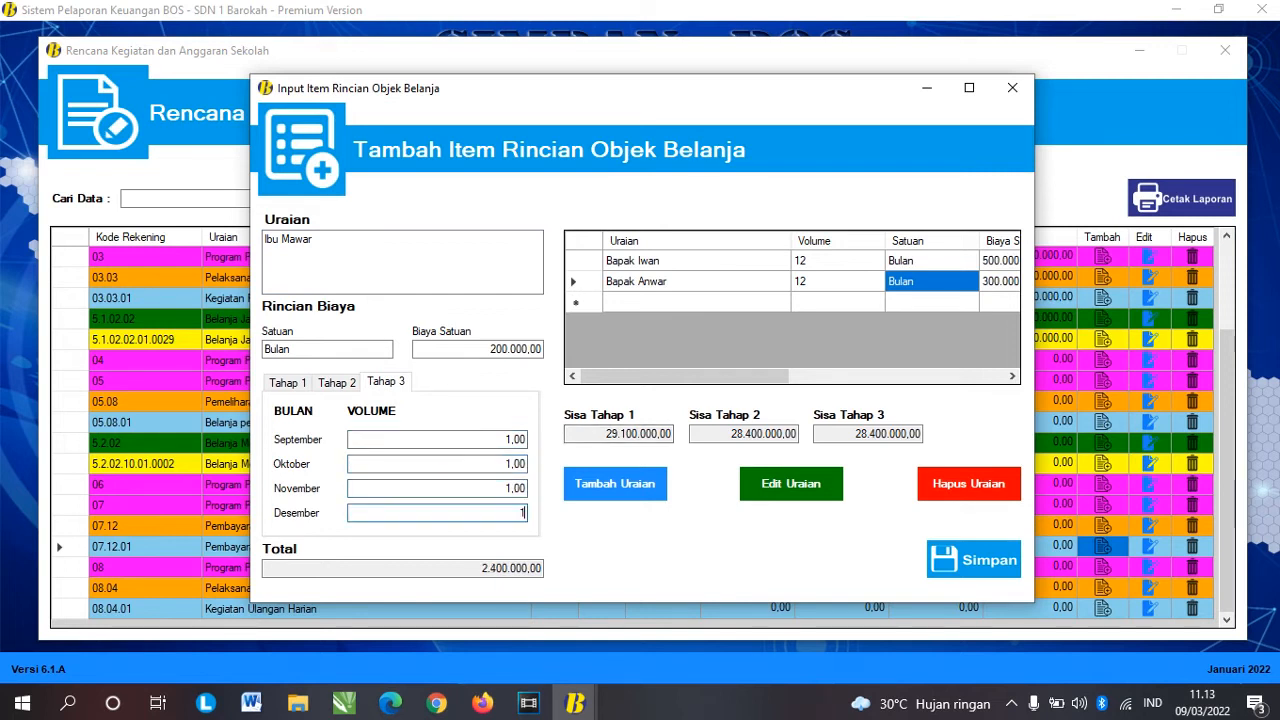
pyautogui.click(628, 494)
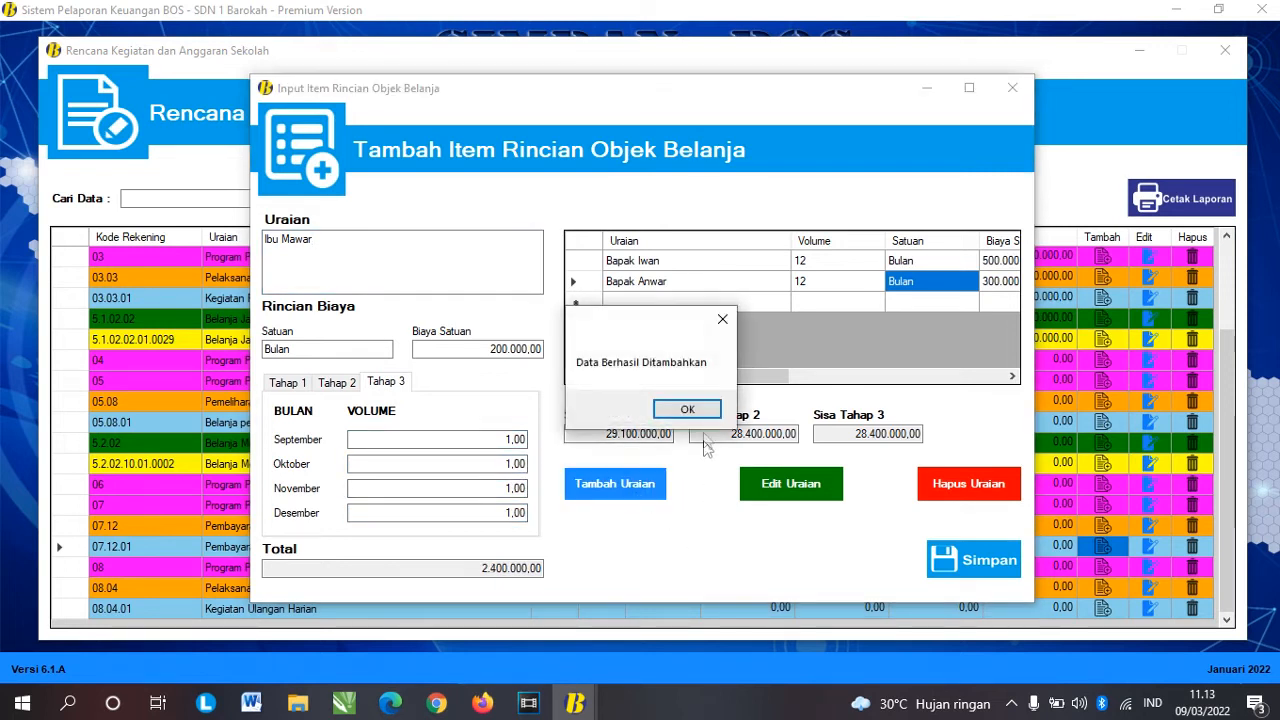
pyautogui.click(698, 409)
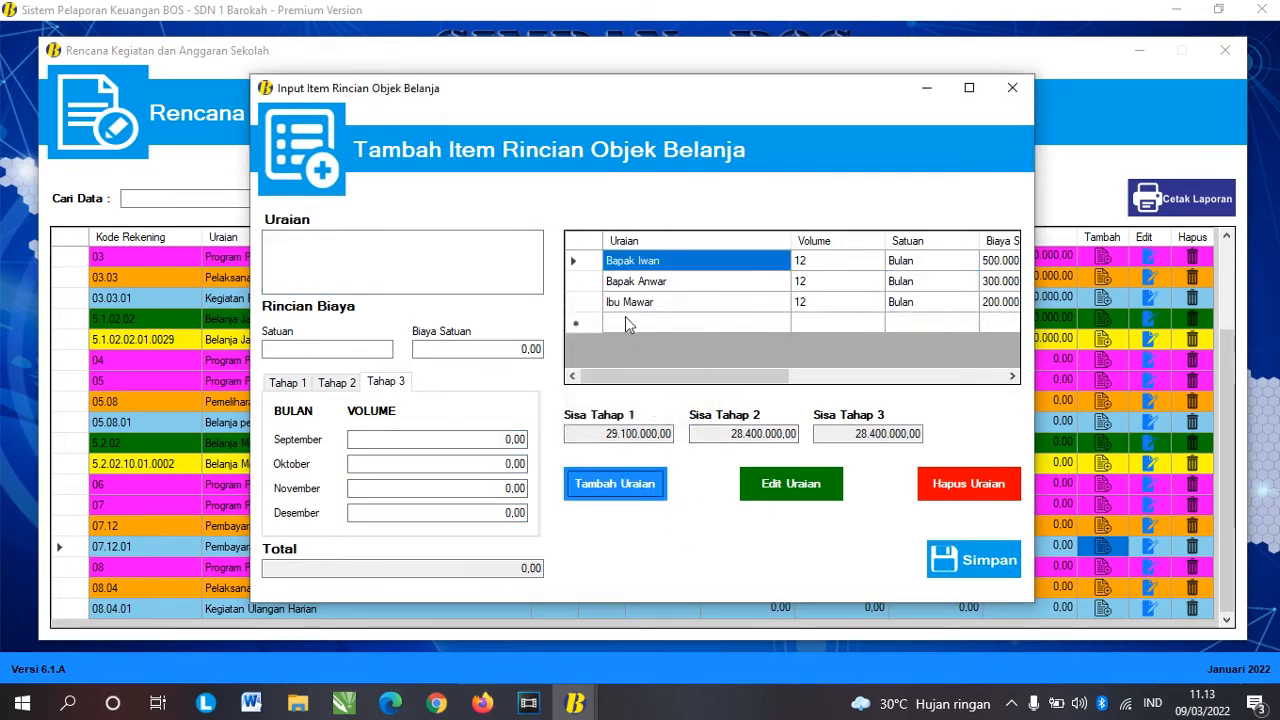
pyautogui.click(334, 250)
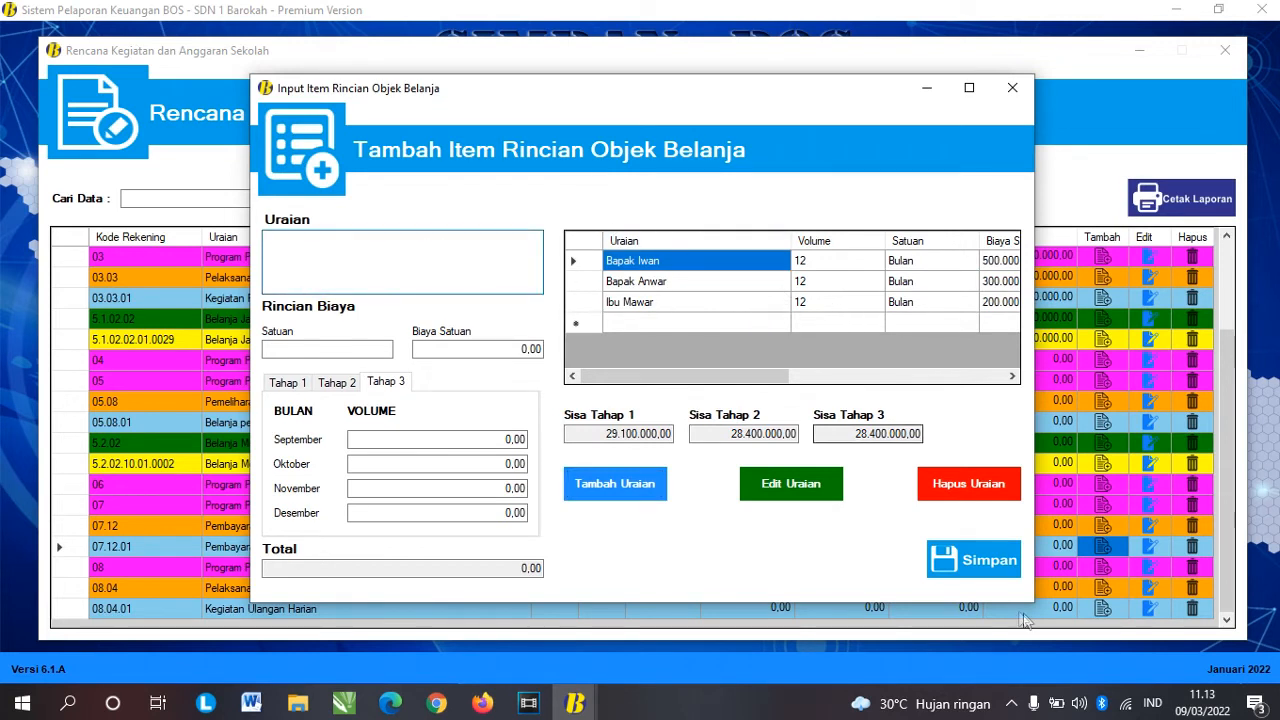
pyautogui.click(970, 560)
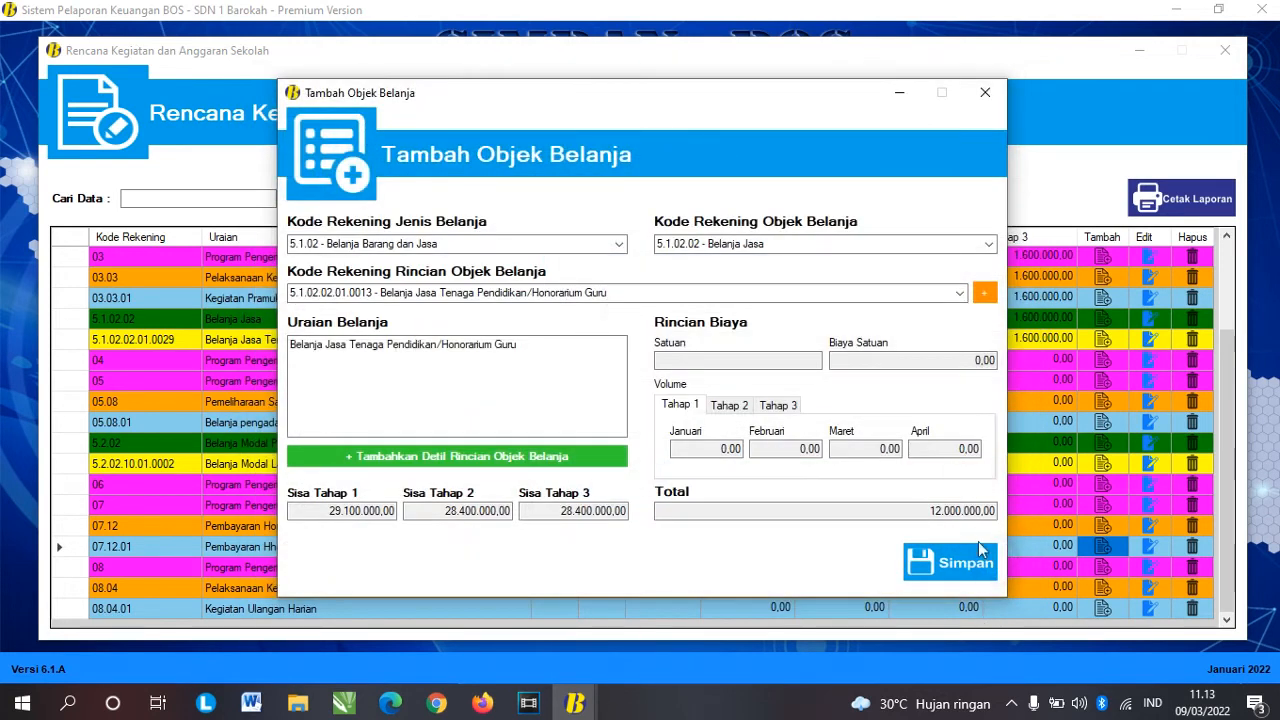
# Step: Save the Honorarium Guru object, verify its 12.000.000,00 total, and select the Kegiatan Ulangan Harian row
pyautogui.click(930, 564)
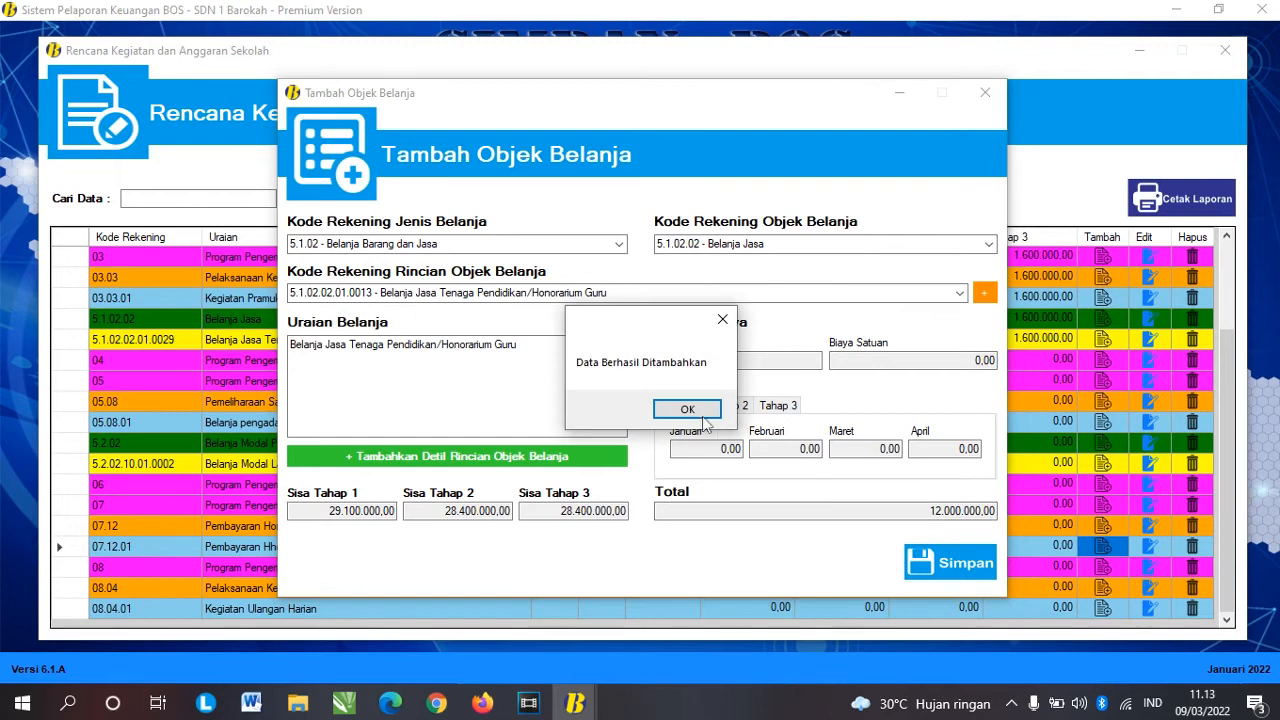
pyautogui.press('Return')
pyautogui.scroll(-4, 853, 445)
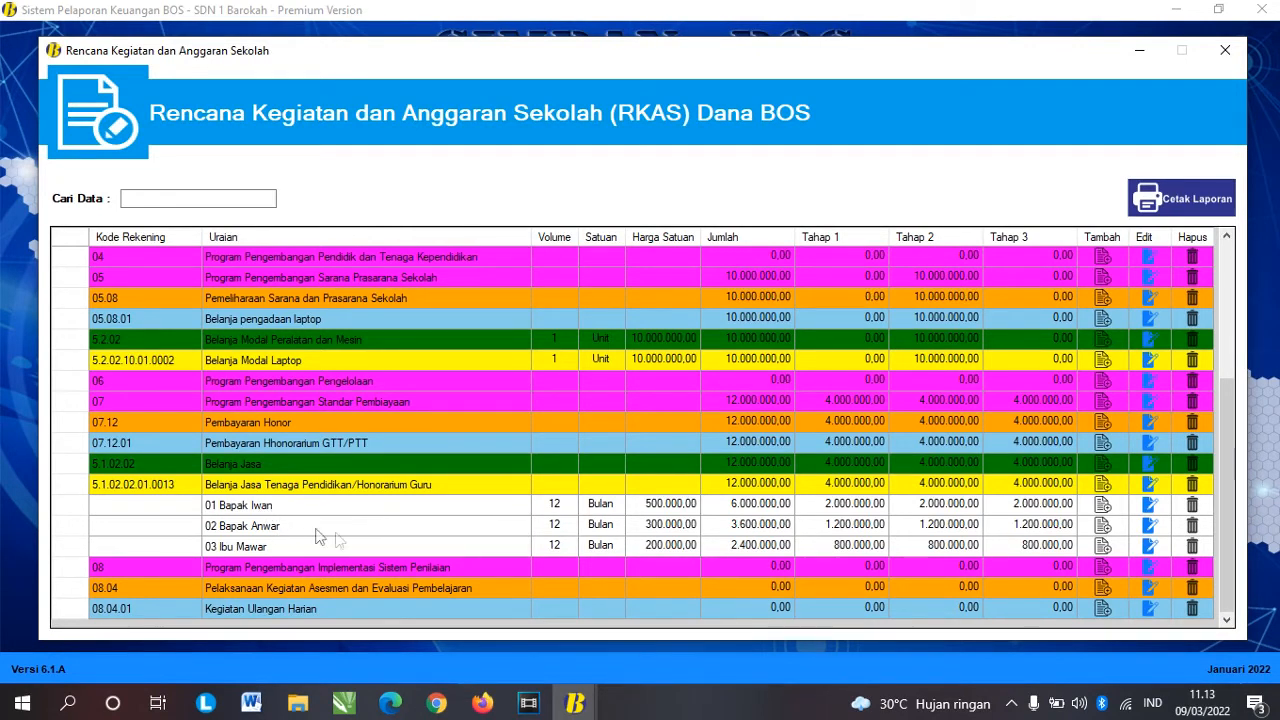
pyautogui.click(556, 524)
pyautogui.click(556, 545)
pyautogui.click(630, 538)
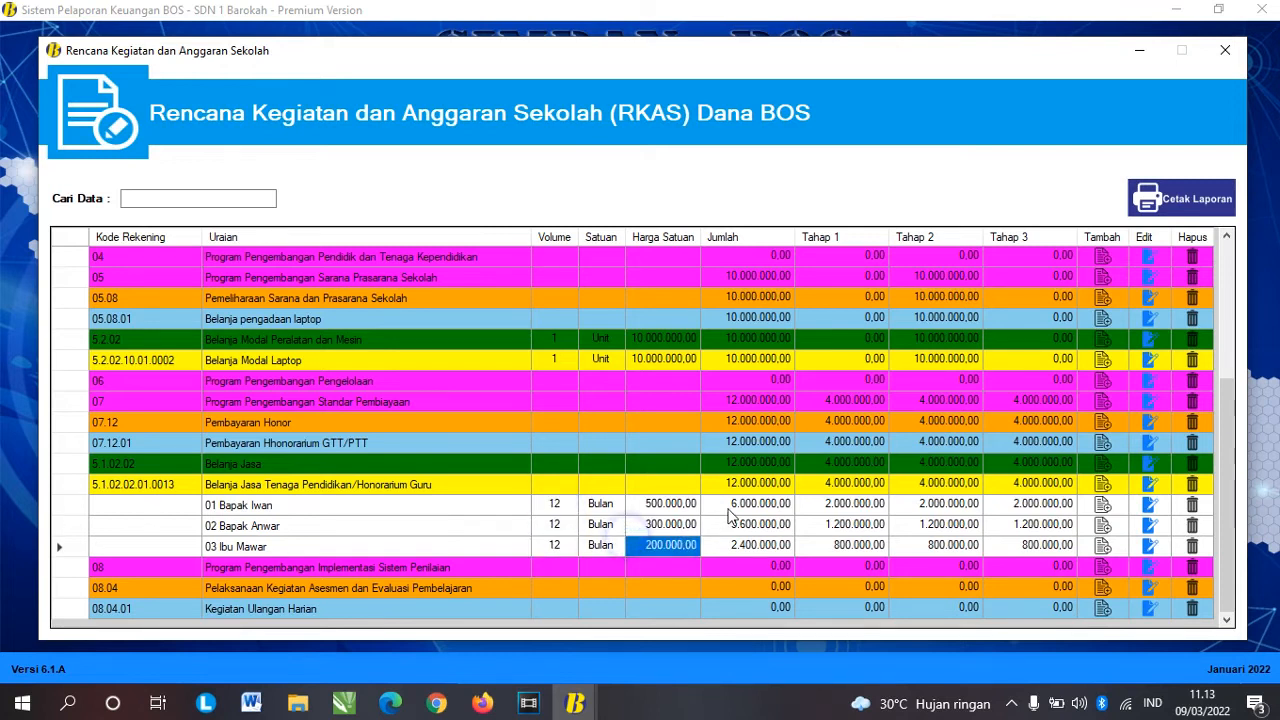
pyautogui.click(674, 521)
pyautogui.click(674, 503)
pyautogui.click(764, 481)
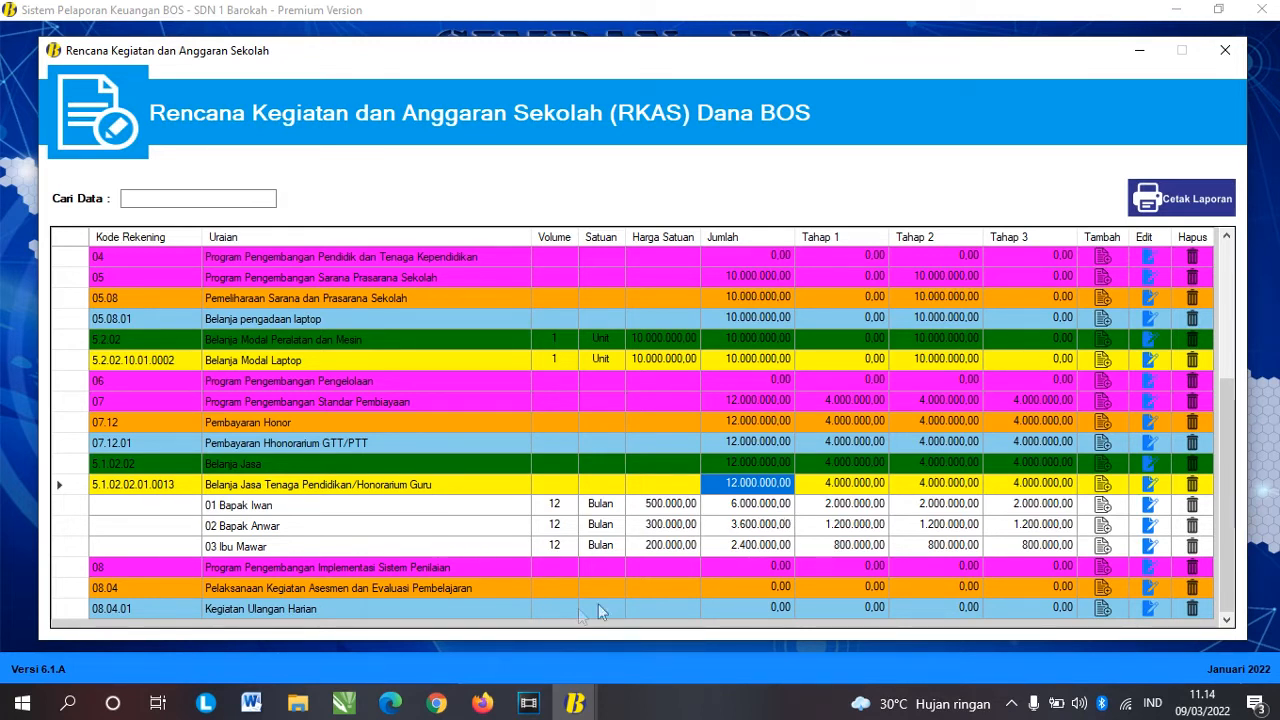
pyautogui.click(70, 609)
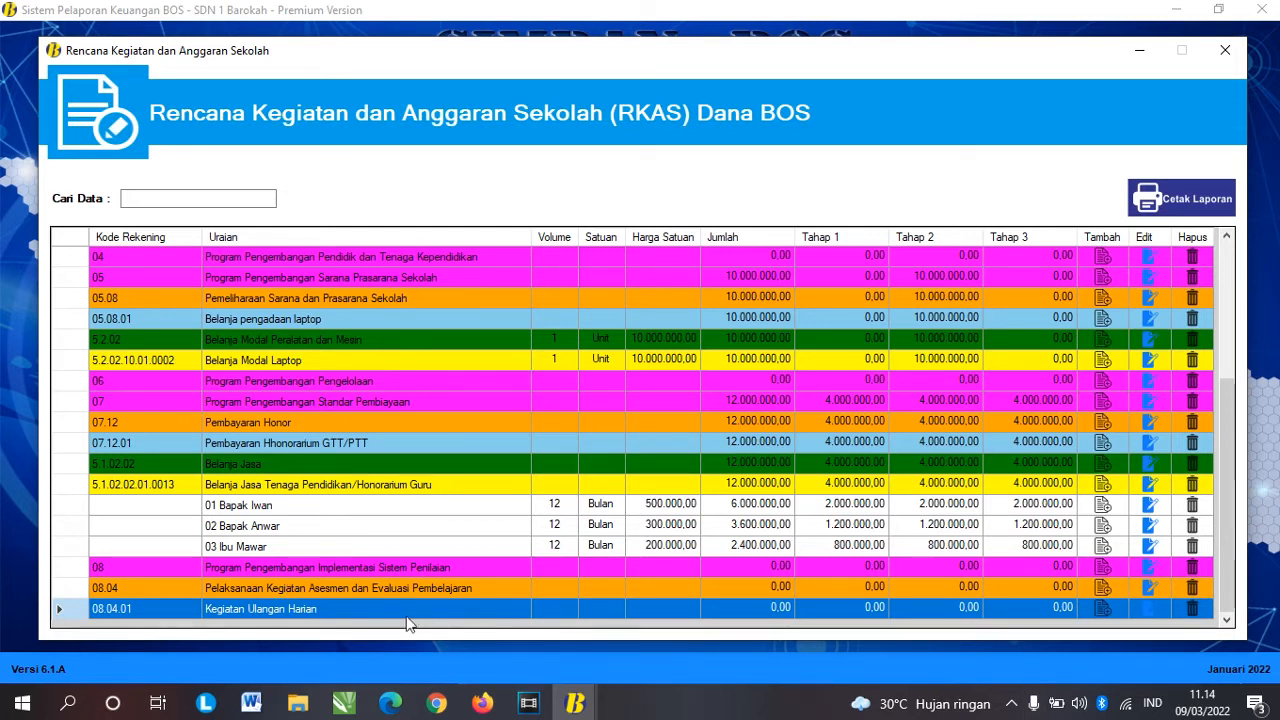
# Step: Add a Belanja Barang dan Jasa / Barang/Persediaan object with the Bahan Cetak dan Penggandaan code
pyautogui.click(1102, 608)
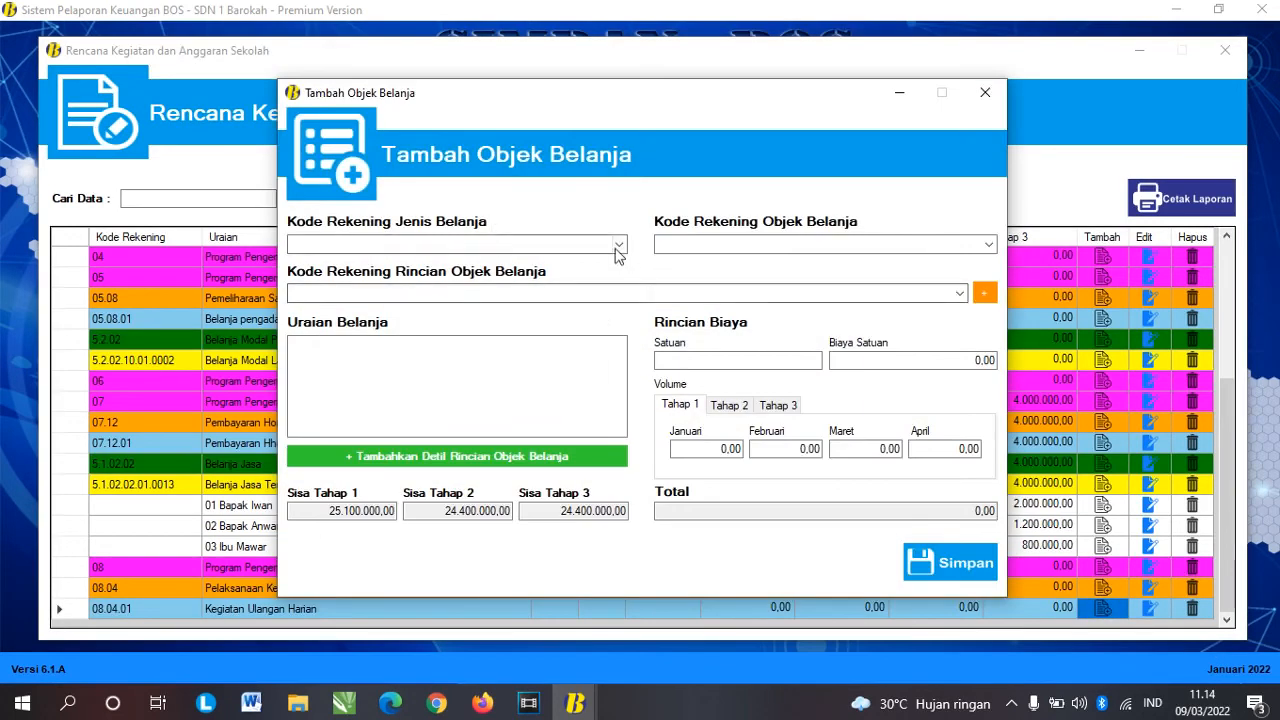
pyautogui.click(619, 244)
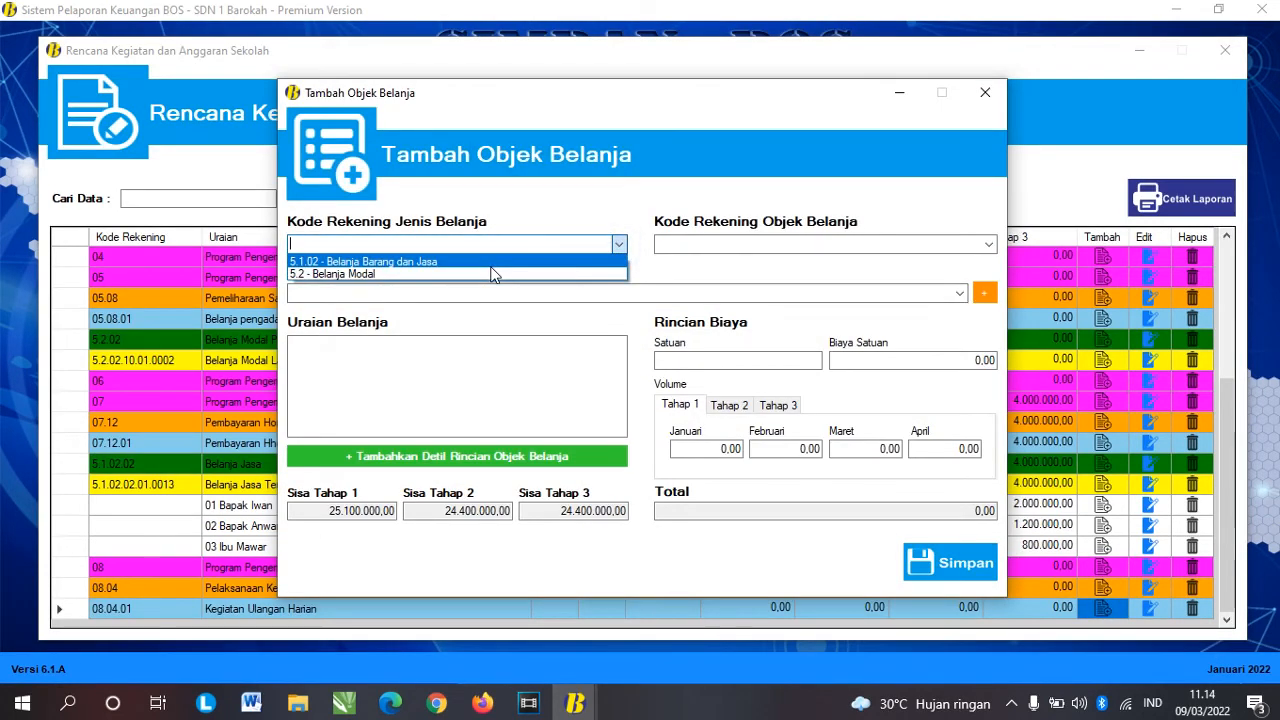
pyautogui.click(490, 262)
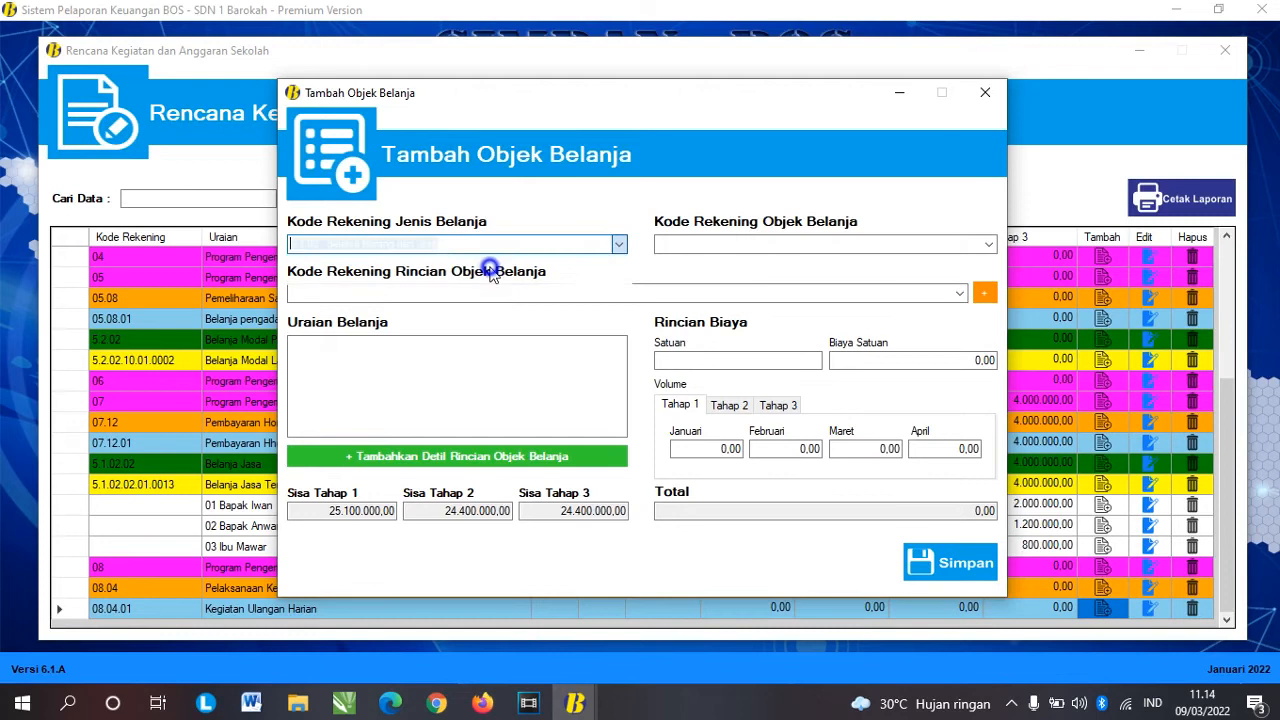
pyautogui.click(987, 244)
pyautogui.click(843, 261)
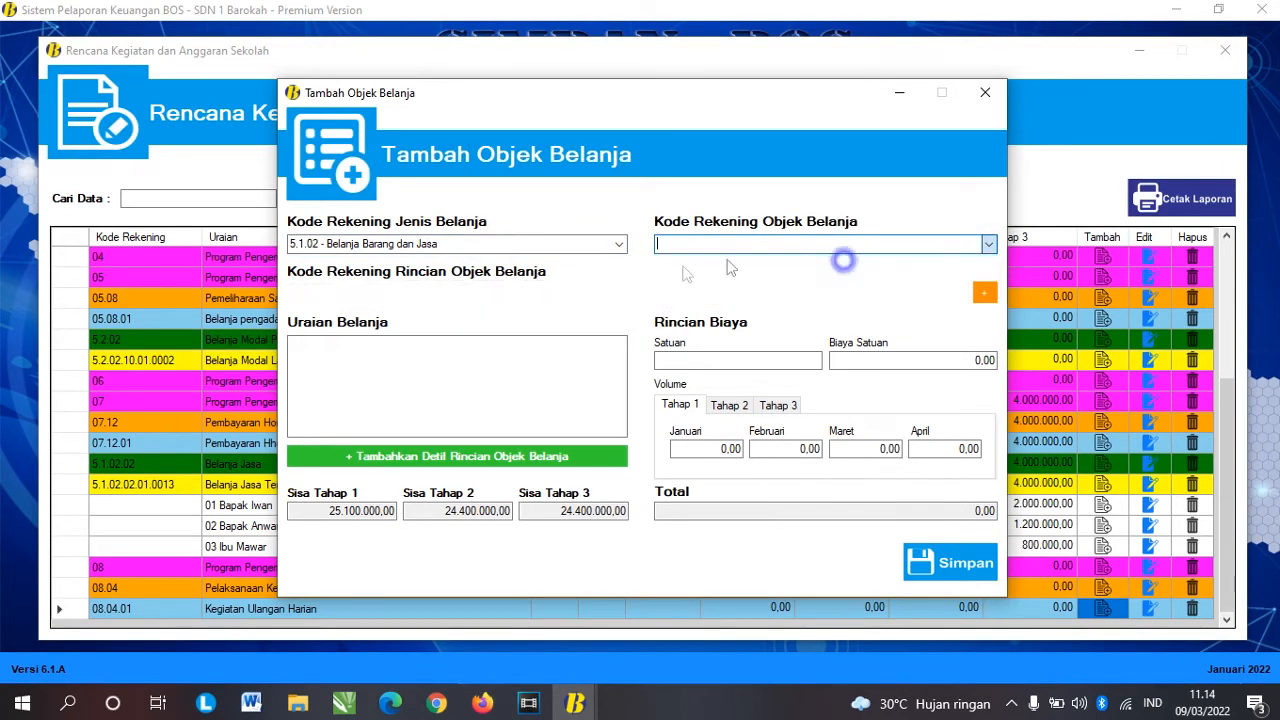
pyautogui.click(958, 294)
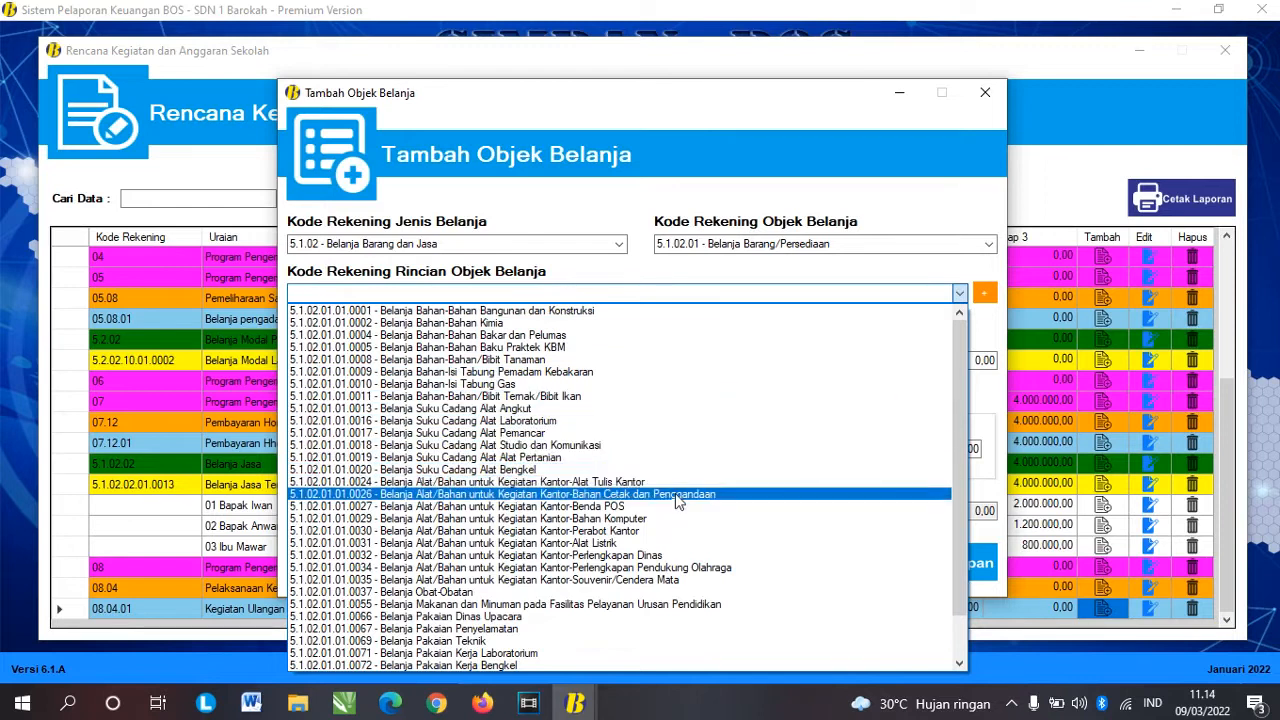
pyautogui.click(560, 494)
# Step: Edit the spending description to read 'Penggandaan / FC naskah soal'
pyautogui.click(373, 369)
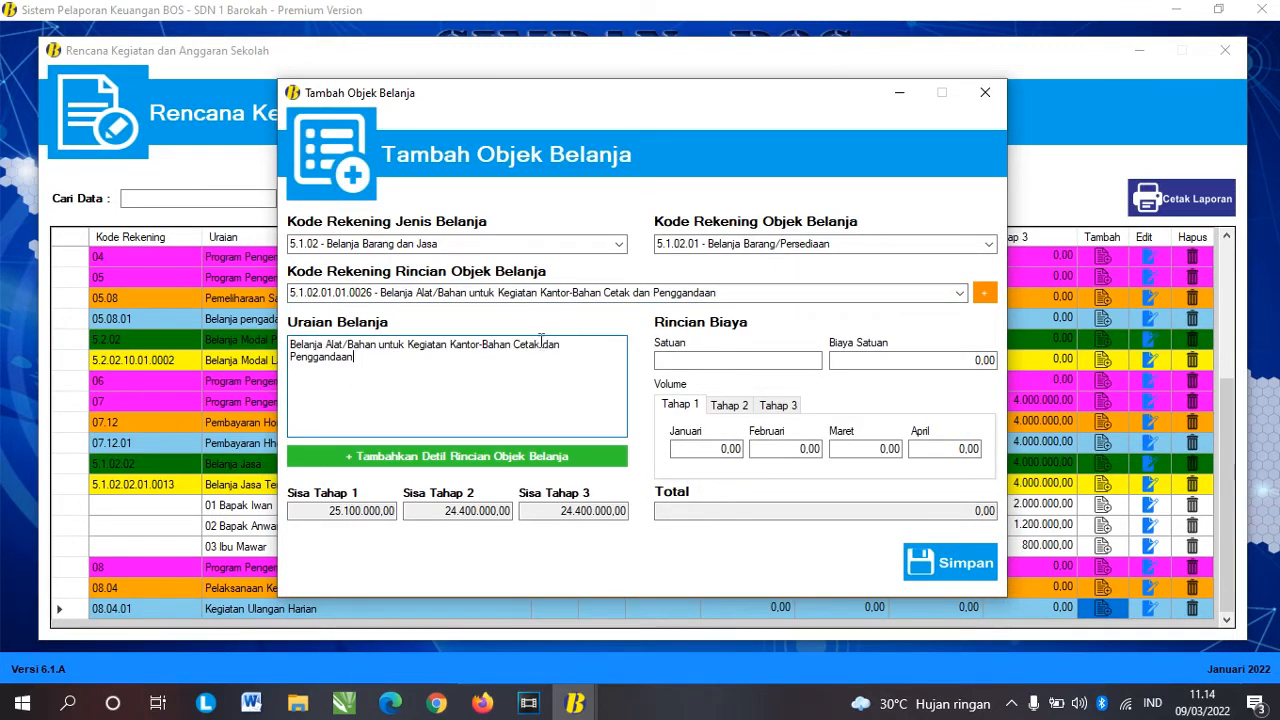
pyautogui.moveTo(293, 360); pyautogui.dragTo(285, 341)
pyautogui.press('BackSpace')
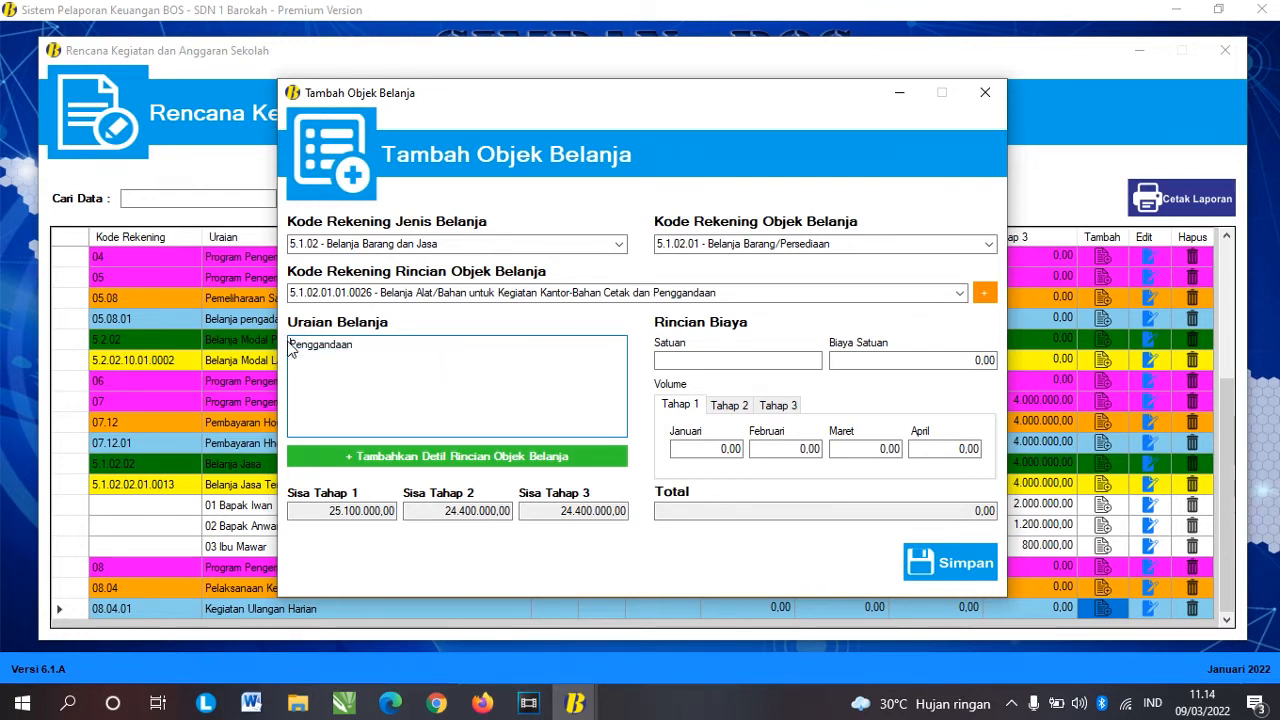
pyautogui.press('End')
pyautogui.write('/')
pyautogui.press('BackSpace')
pyautogui.press('BackSpace')
pyautogui.press('BackSpace')
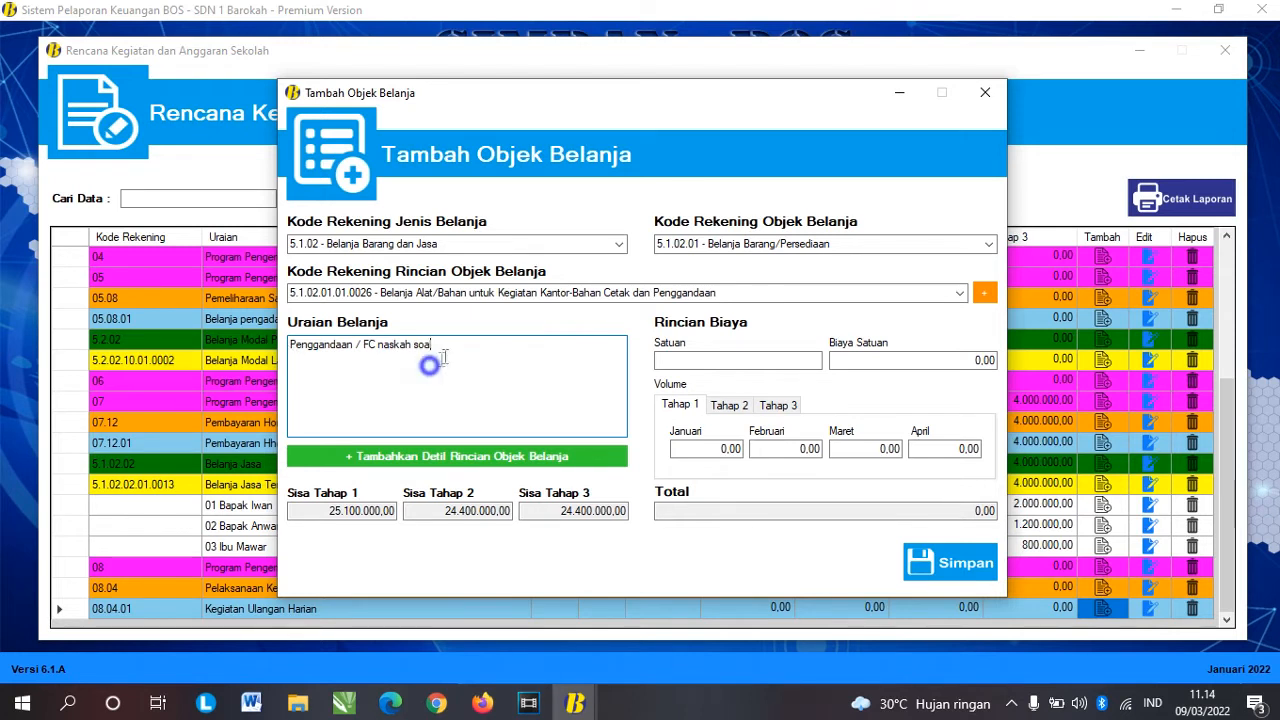
pyautogui.moveTo(458, 350); pyautogui.dragTo(308, 345)
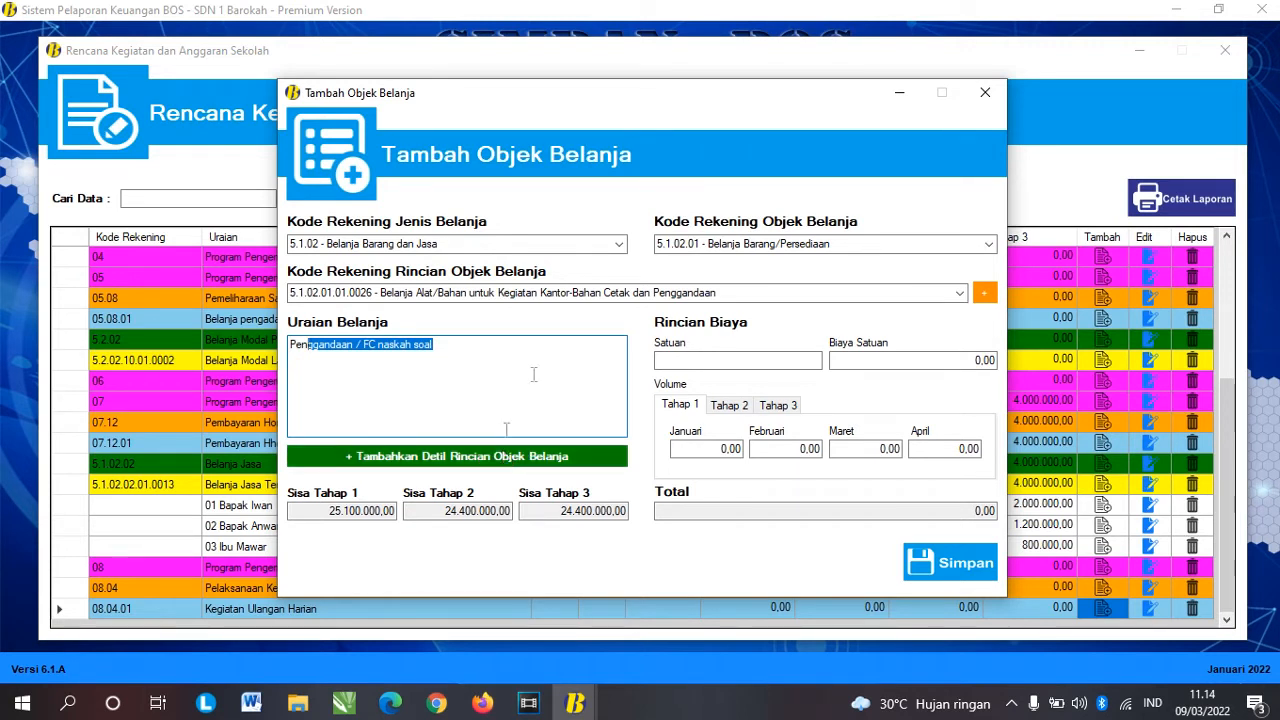
pyautogui.click(713, 362)
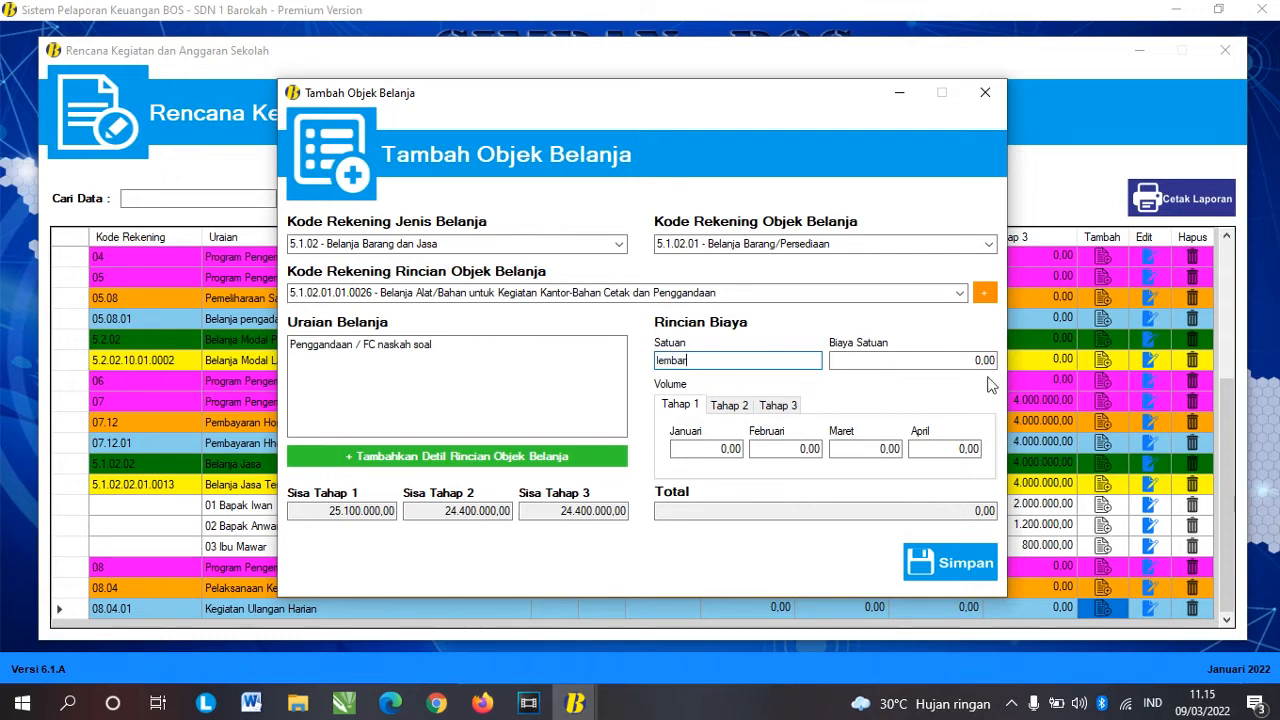
# Step: Set the photocopy unit cost (Biaya Satuan) to 500
pyautogui.click(980, 361)
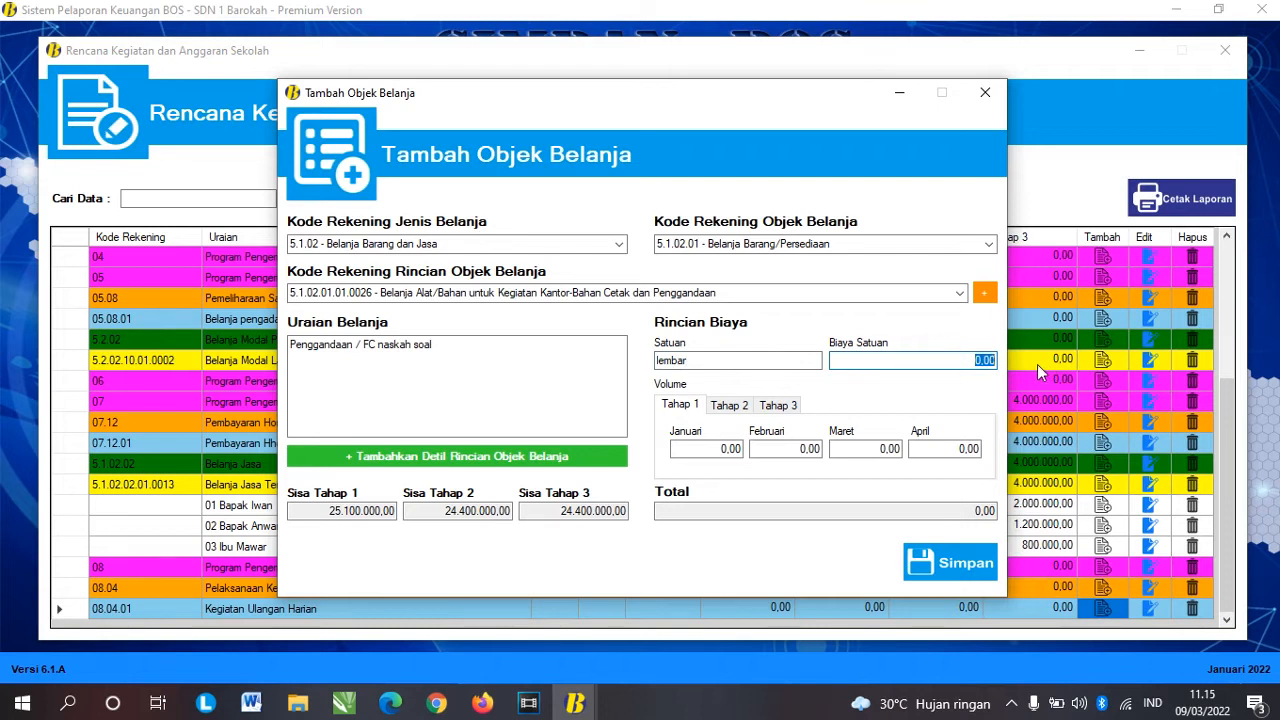
pyautogui.write('5')
pyautogui.press('Tab')
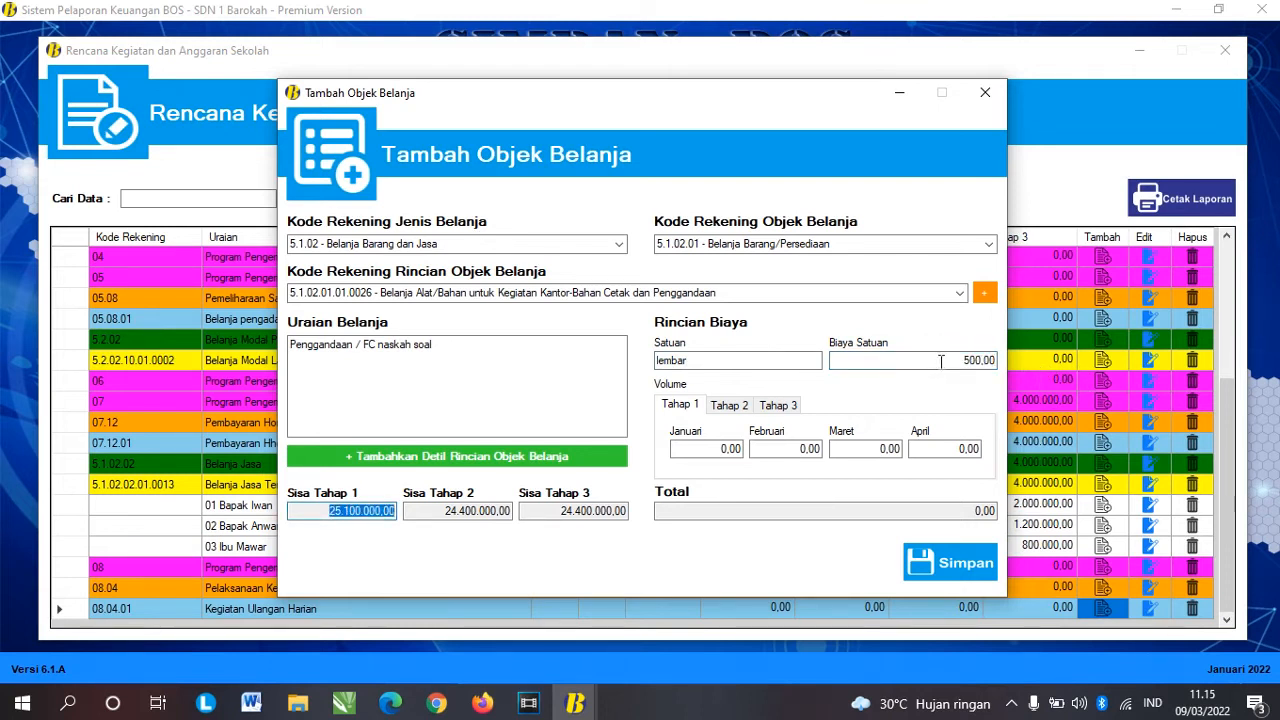
pyautogui.click(941, 362)
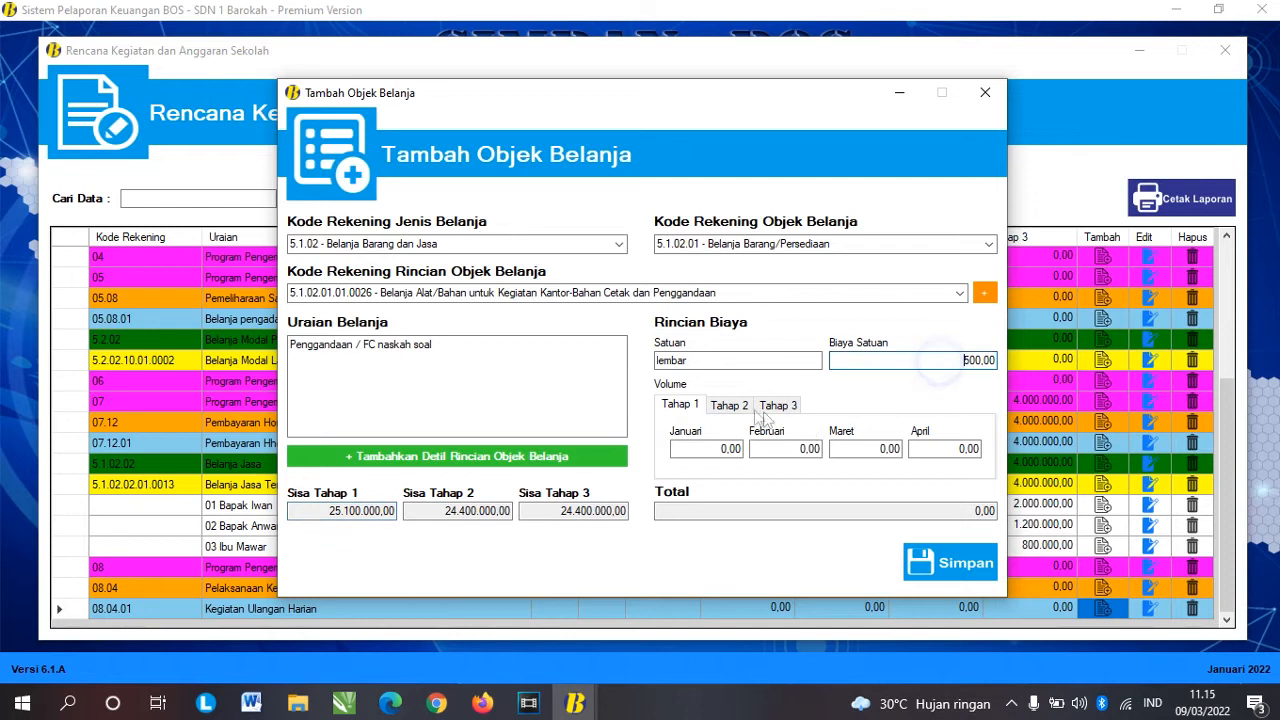
# Step: Enter a volume of 500 sheets for March, June and October
pyautogui.click(688, 408)
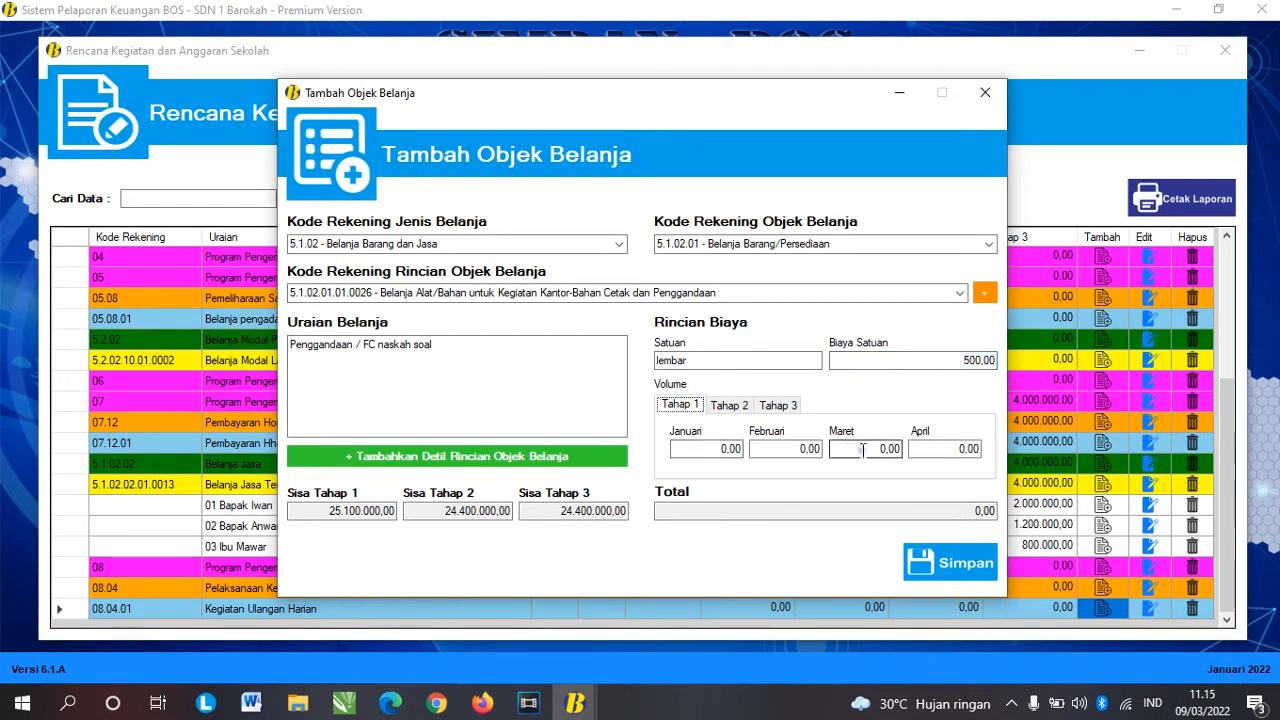
pyautogui.click(861, 449)
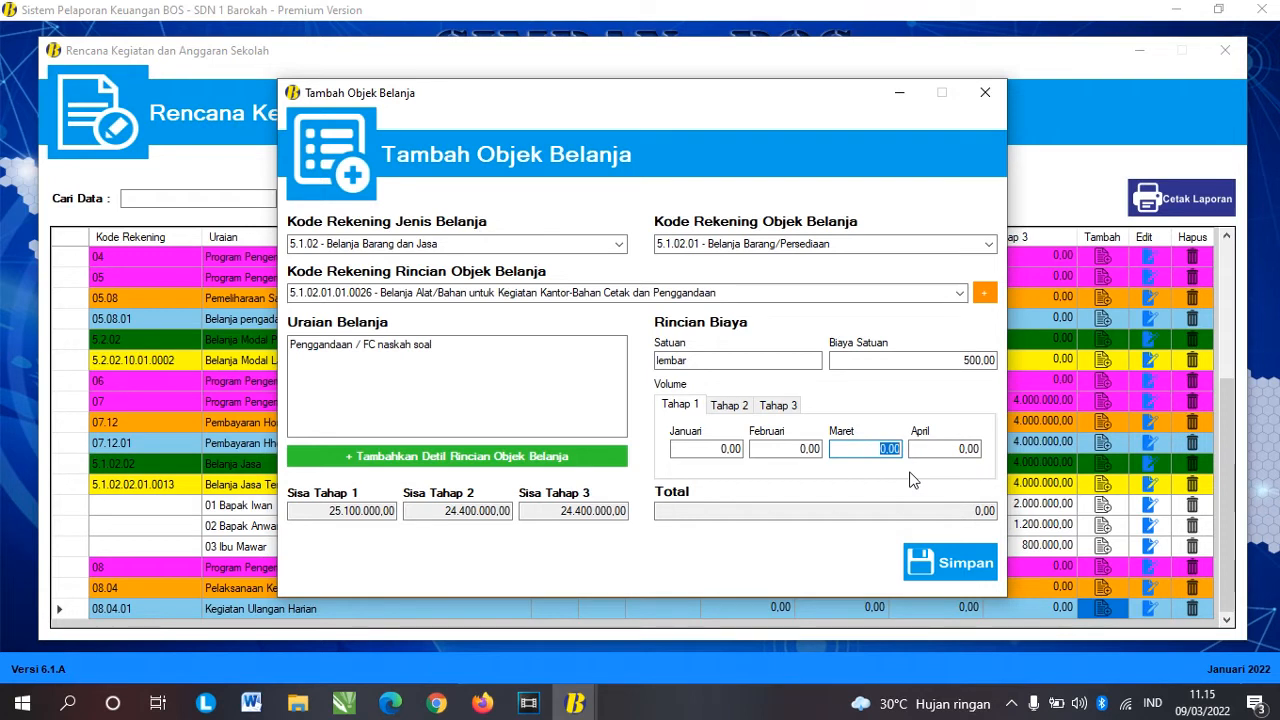
pyautogui.write('500')
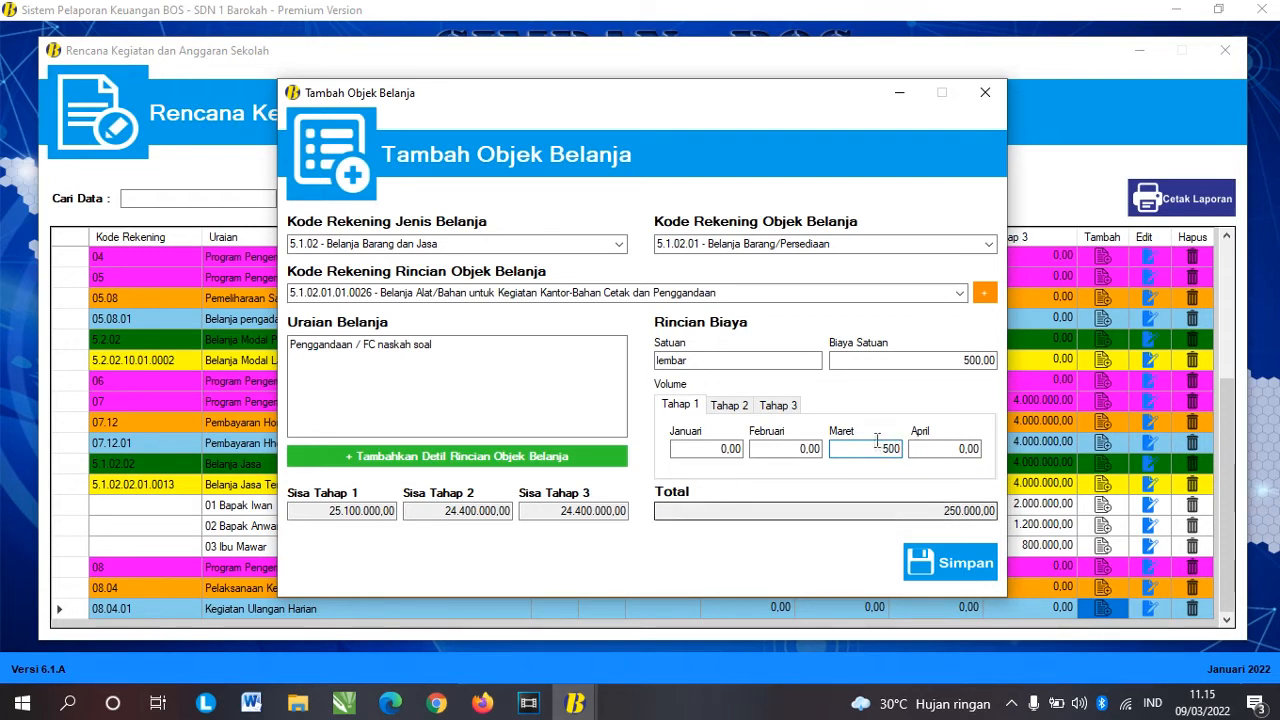
pyautogui.press('Tab')
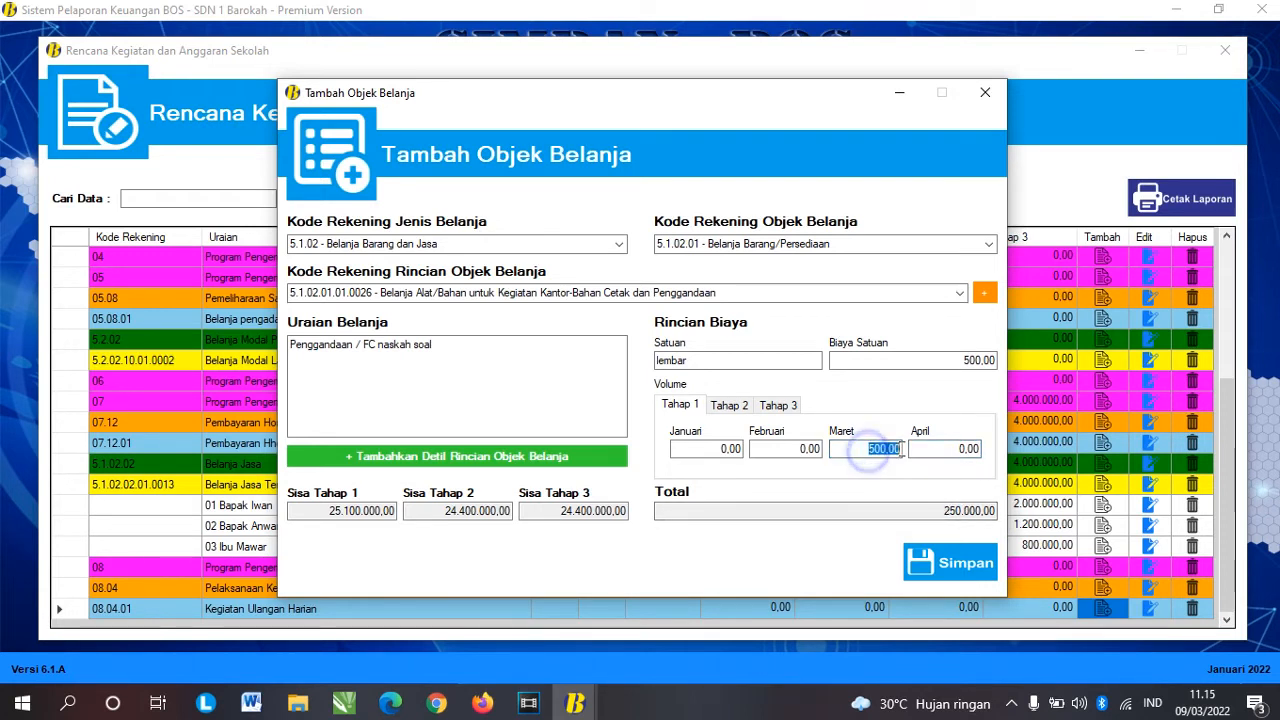
pyautogui.click(730, 406)
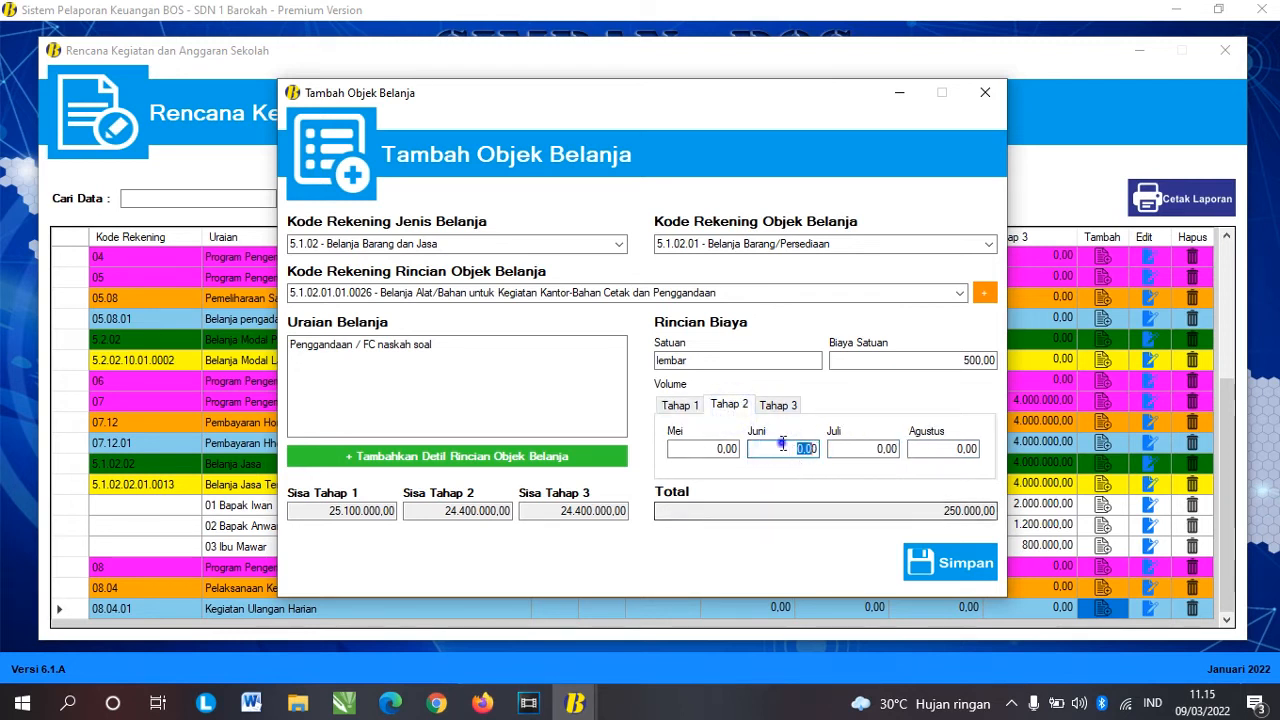
pyautogui.doubleClick(806, 449)
pyautogui.write('500')
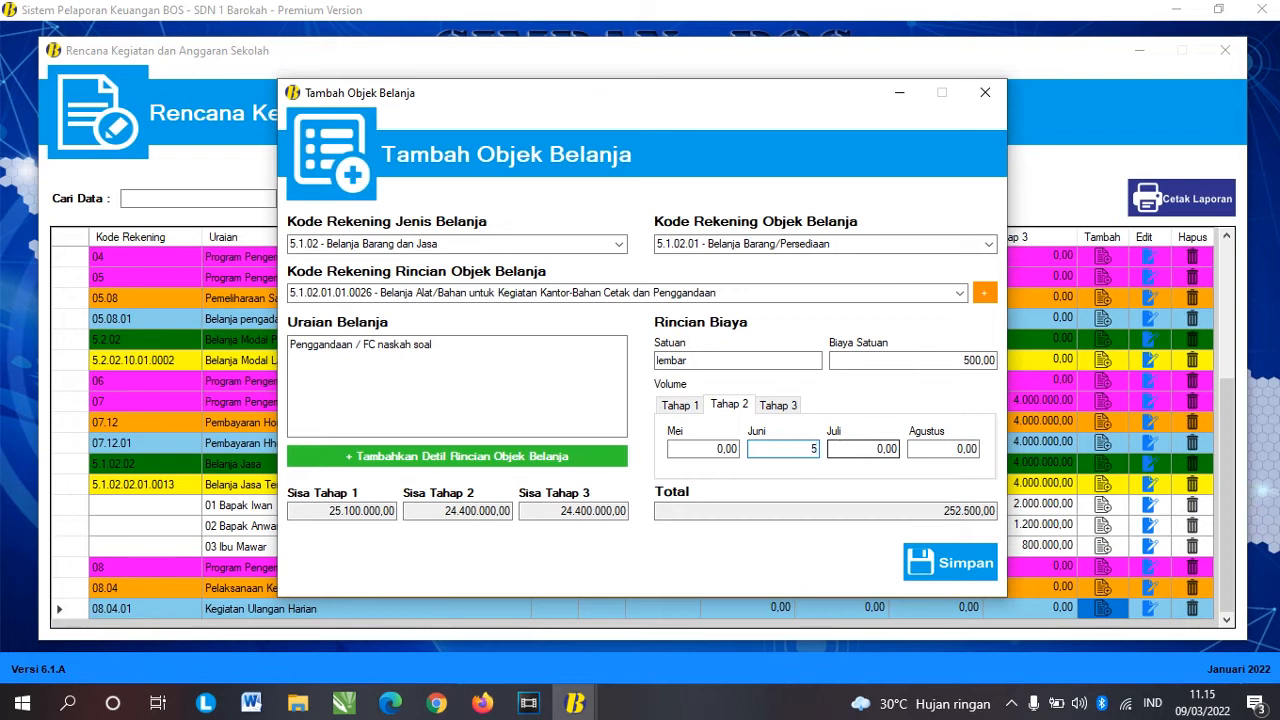
pyautogui.press('Tab')
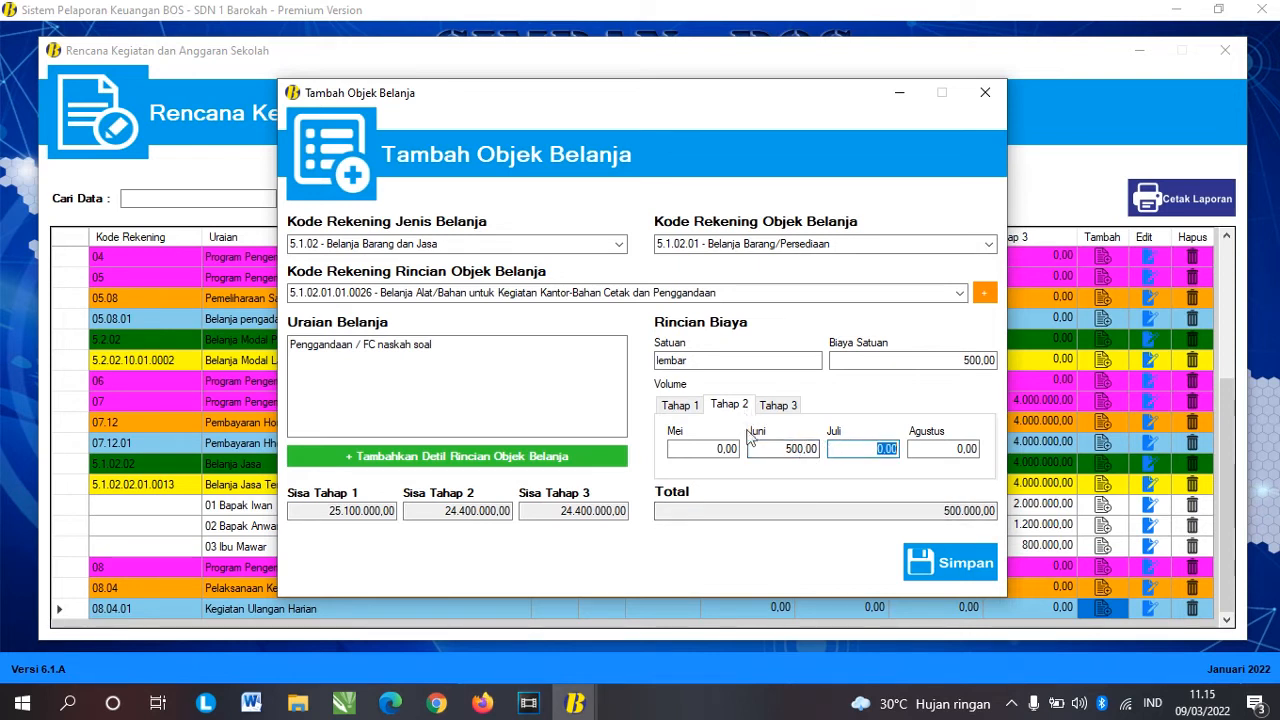
pyautogui.click(774, 404)
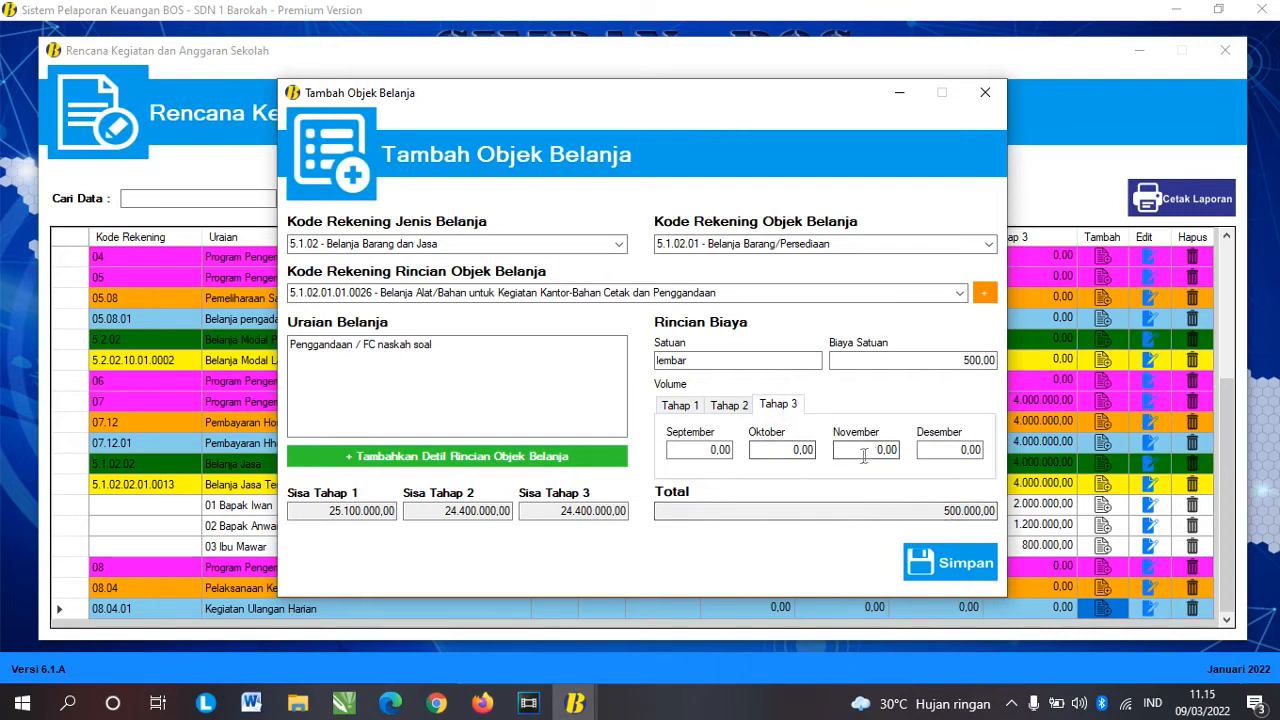
pyautogui.click(800, 450)
pyautogui.write('500')
pyautogui.press('Tab')
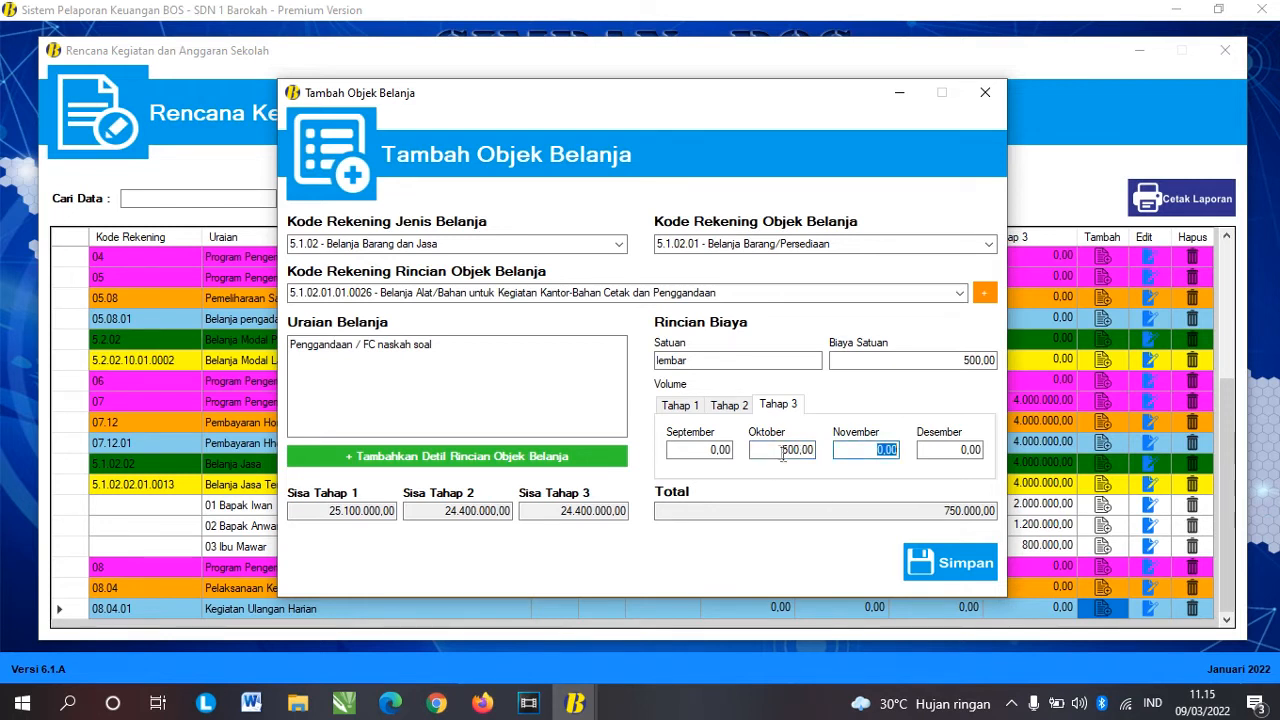
# Step: Confirm the 750.000,00 total and save the photocopy spending object
pyautogui.click(782, 450)
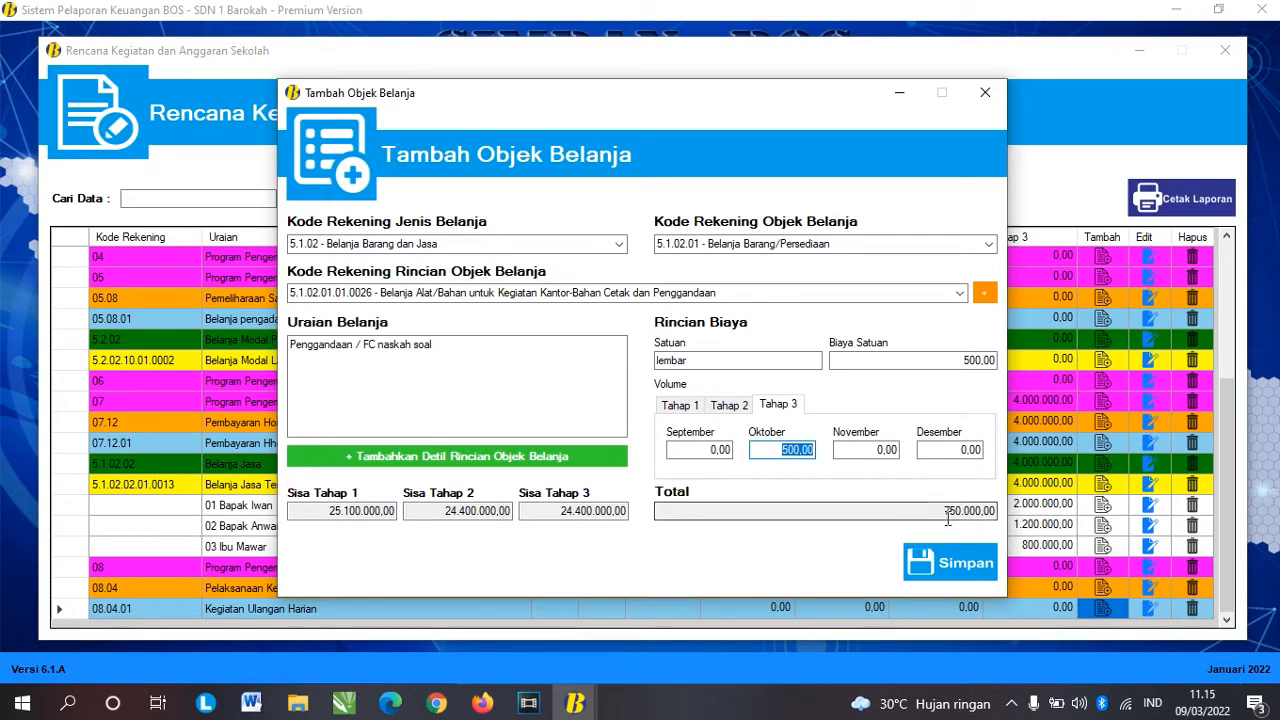
pyautogui.click(943, 512)
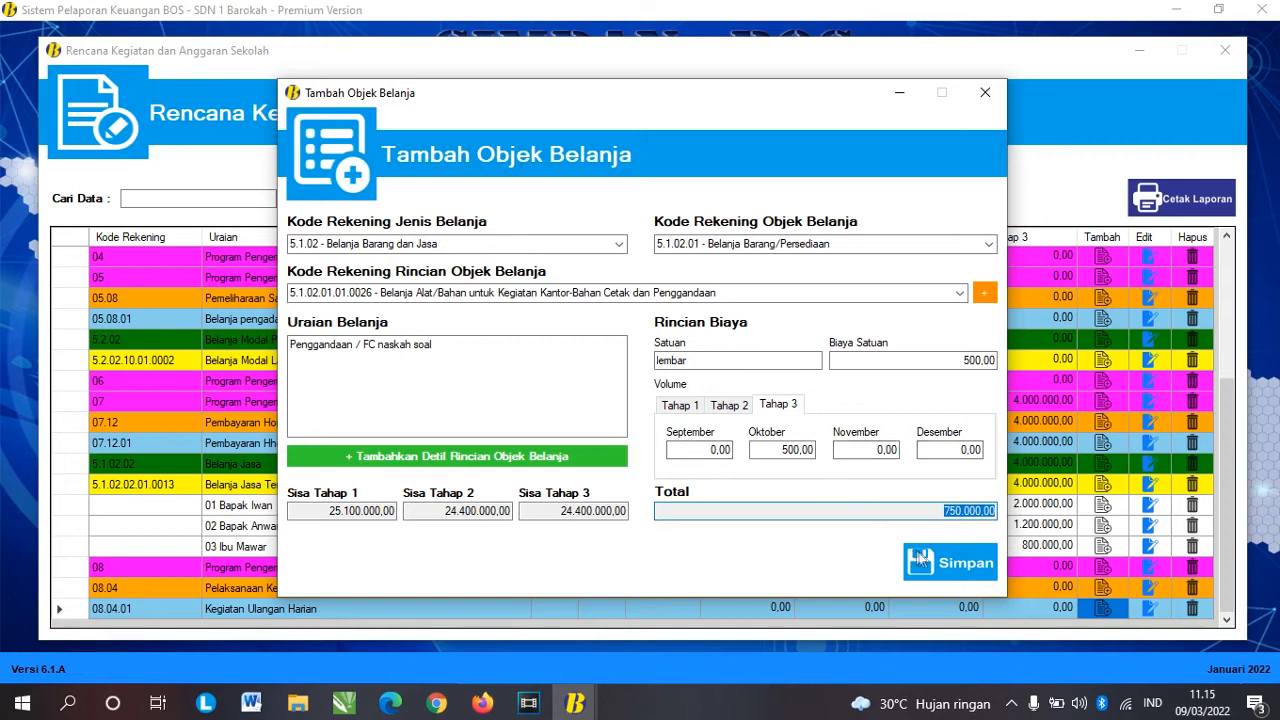
pyautogui.click(920, 560)
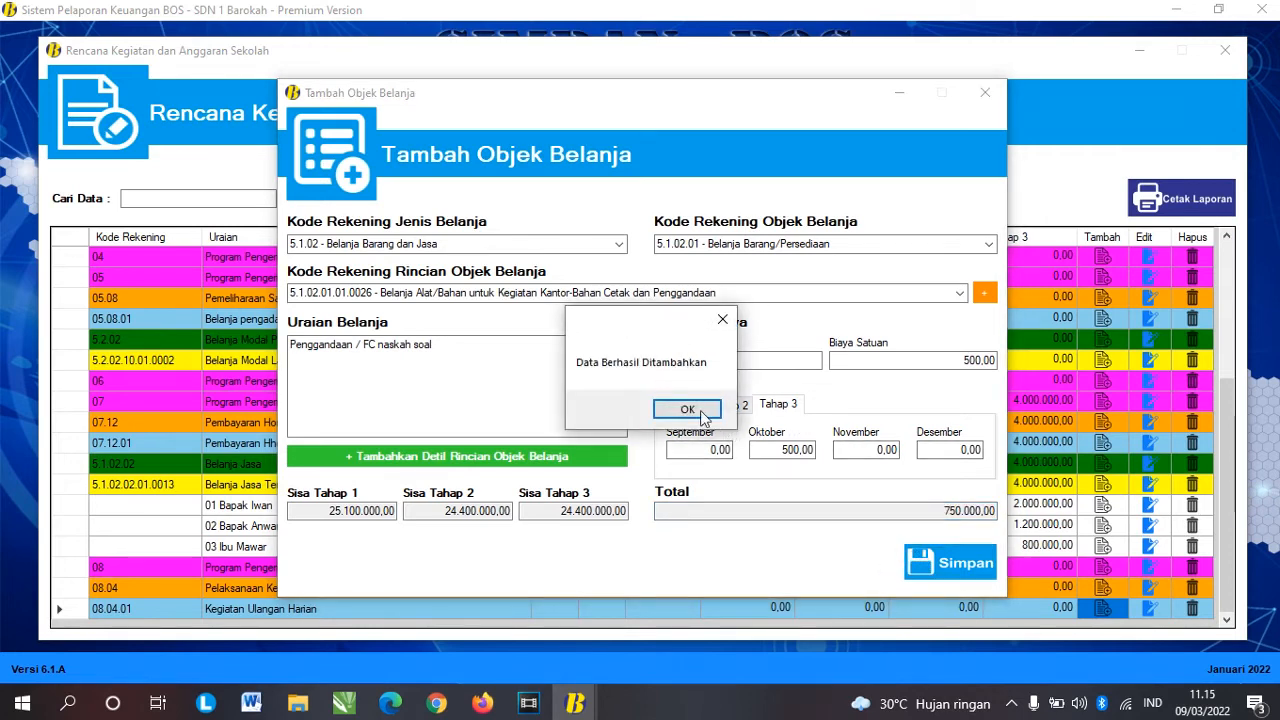
# Step: Check the new photocopy row (1500 lembar, 500,00, 750.000,00), then add an object to Kegiatan Ulangan Harian
pyautogui.click(687, 410)
pyautogui.scroll(-3, 698, 409)
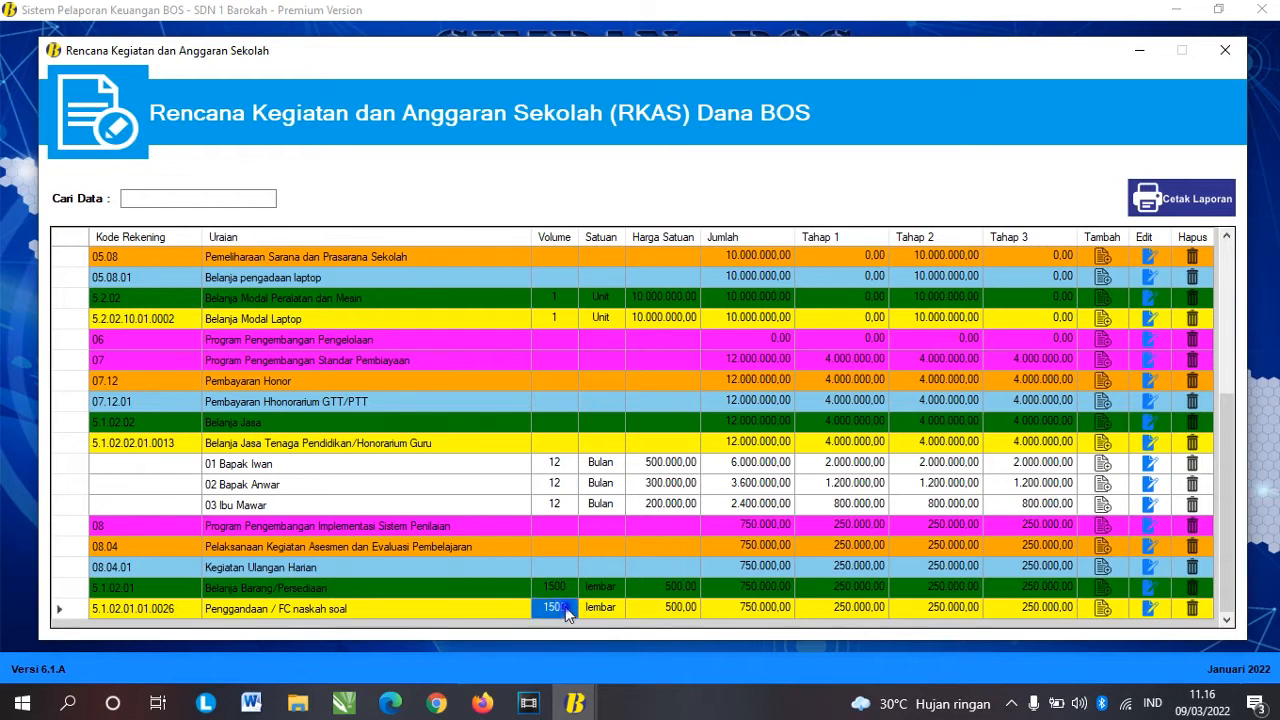
pyautogui.click(595, 607)
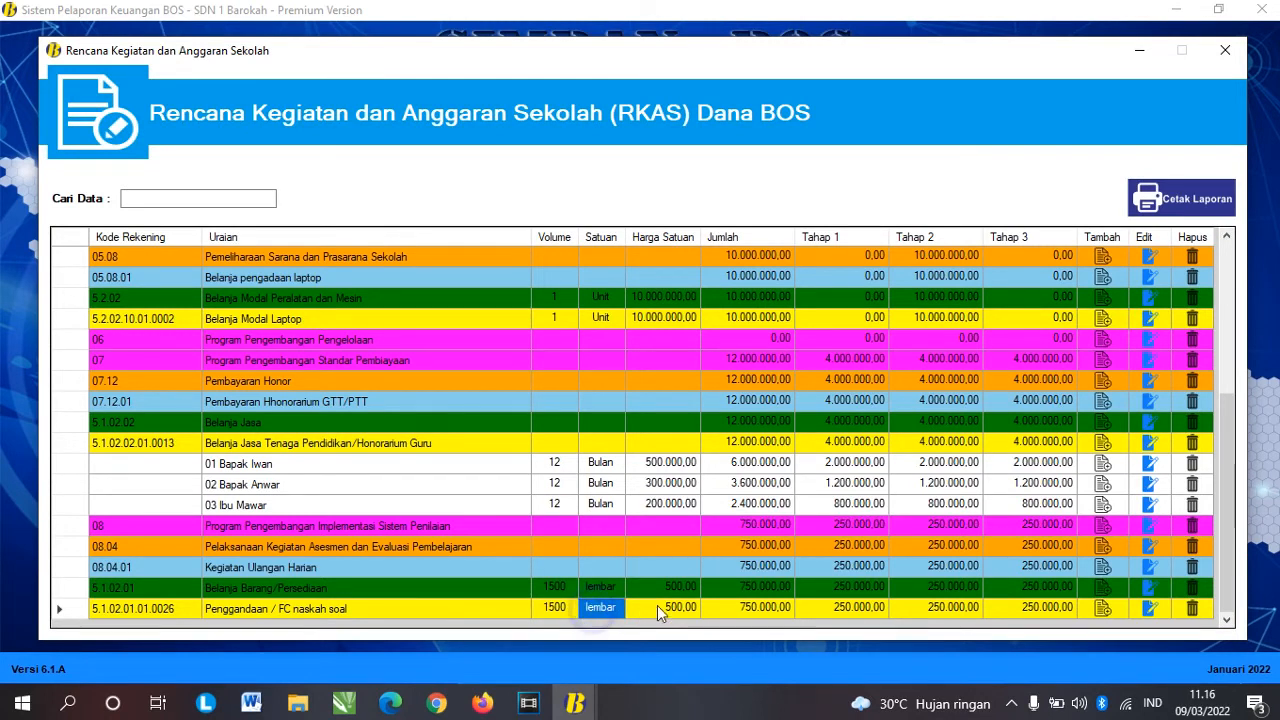
pyautogui.click(657, 605)
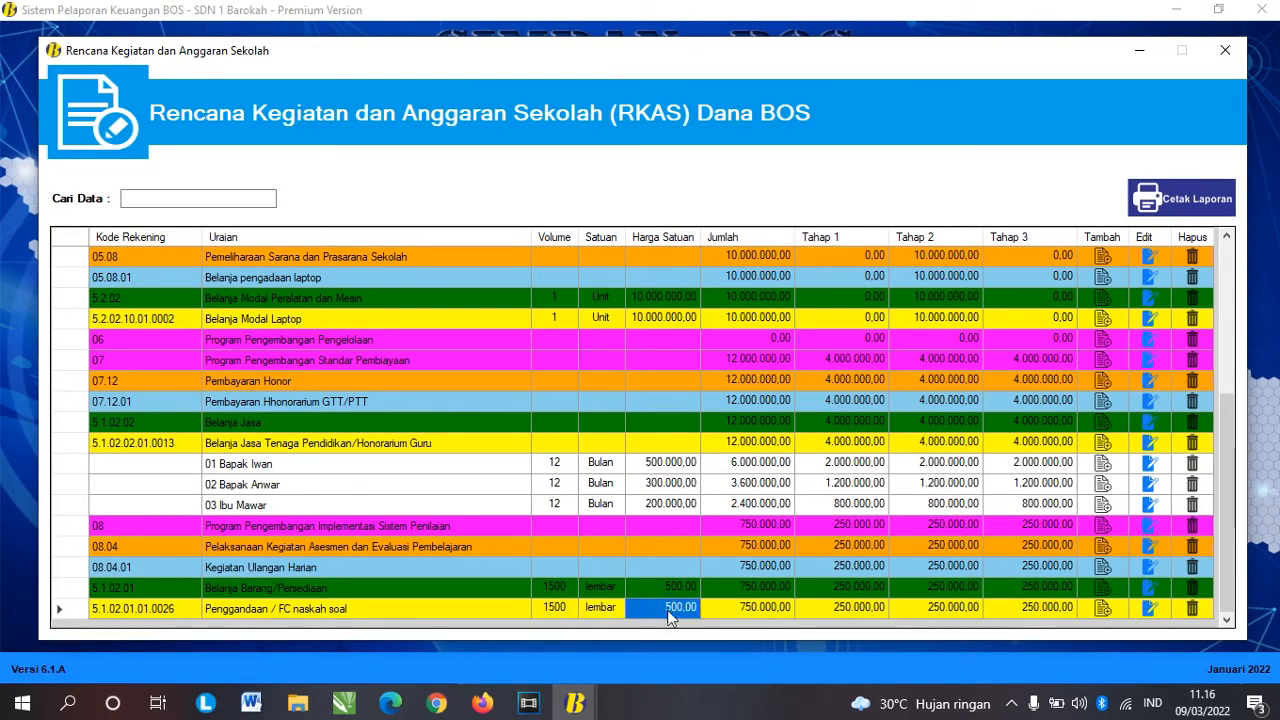
pyautogui.click(778, 612)
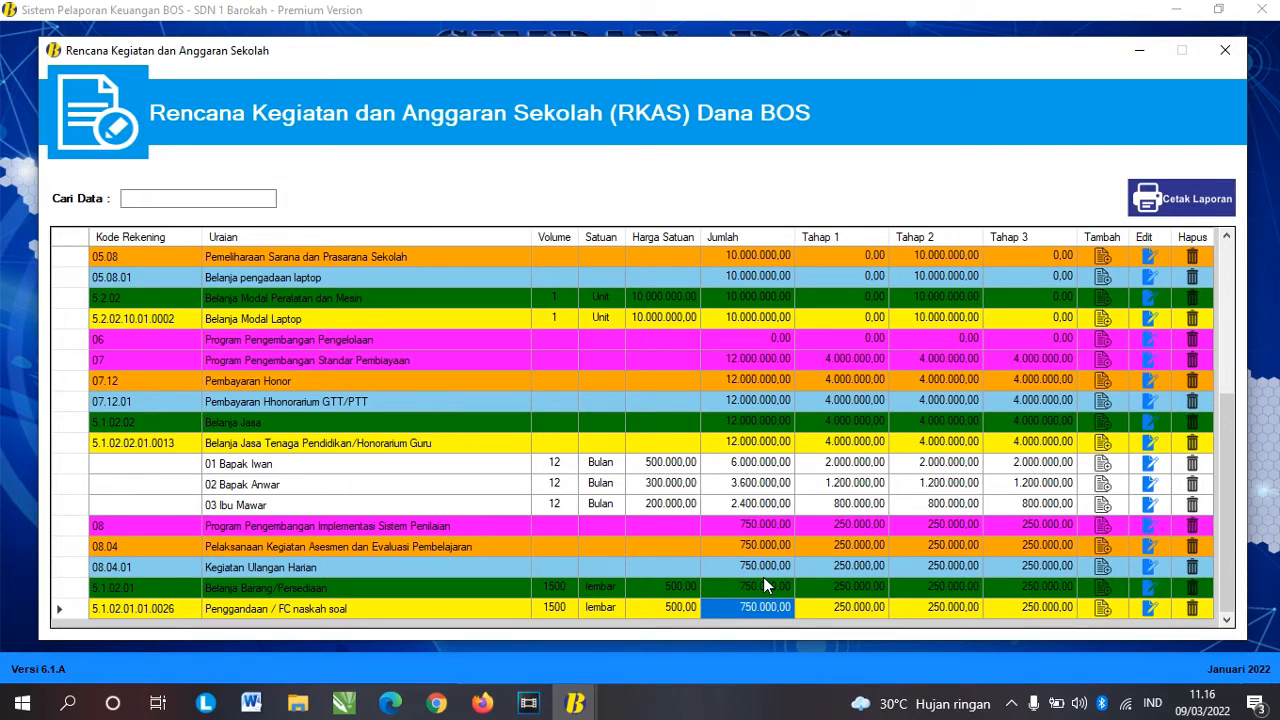
pyautogui.click(78, 569)
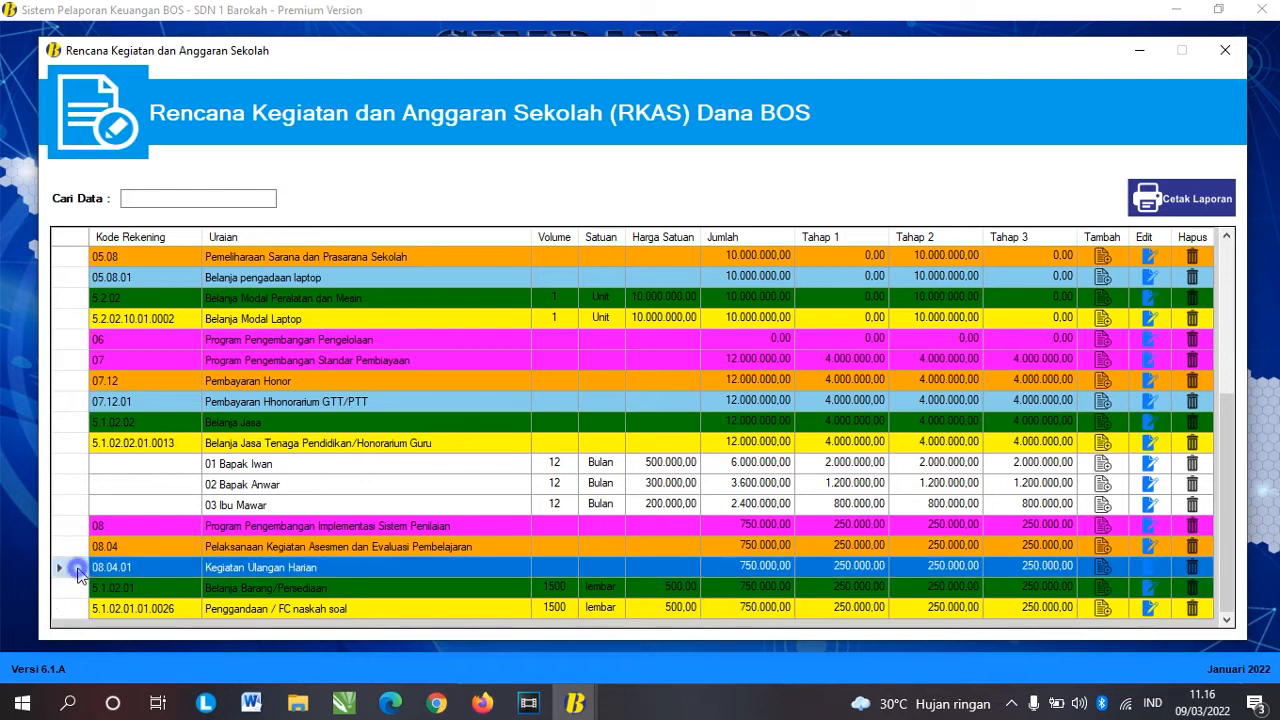
pyautogui.click(1101, 570)
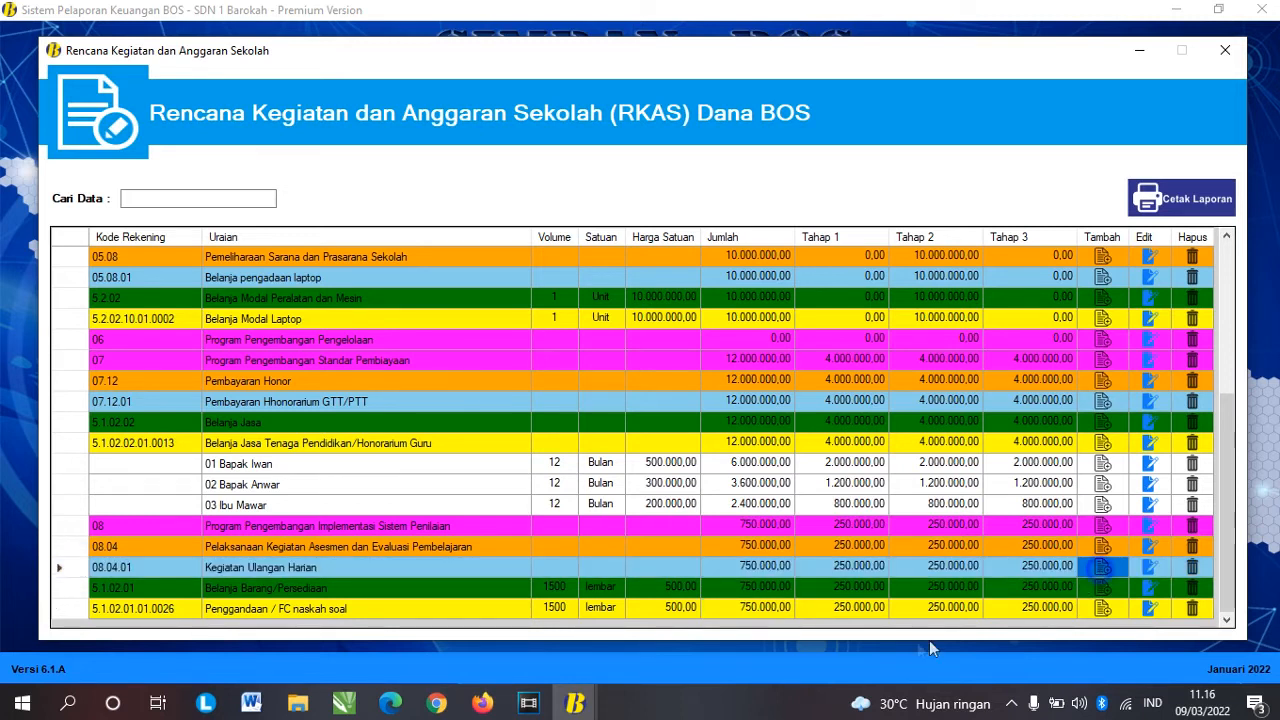
# Step: Choose type 5.1.02 Belanja Barang dan Jasa and object 5.1.02.01 Belanja Barang/Persediaan
pyautogui.click(618, 244)
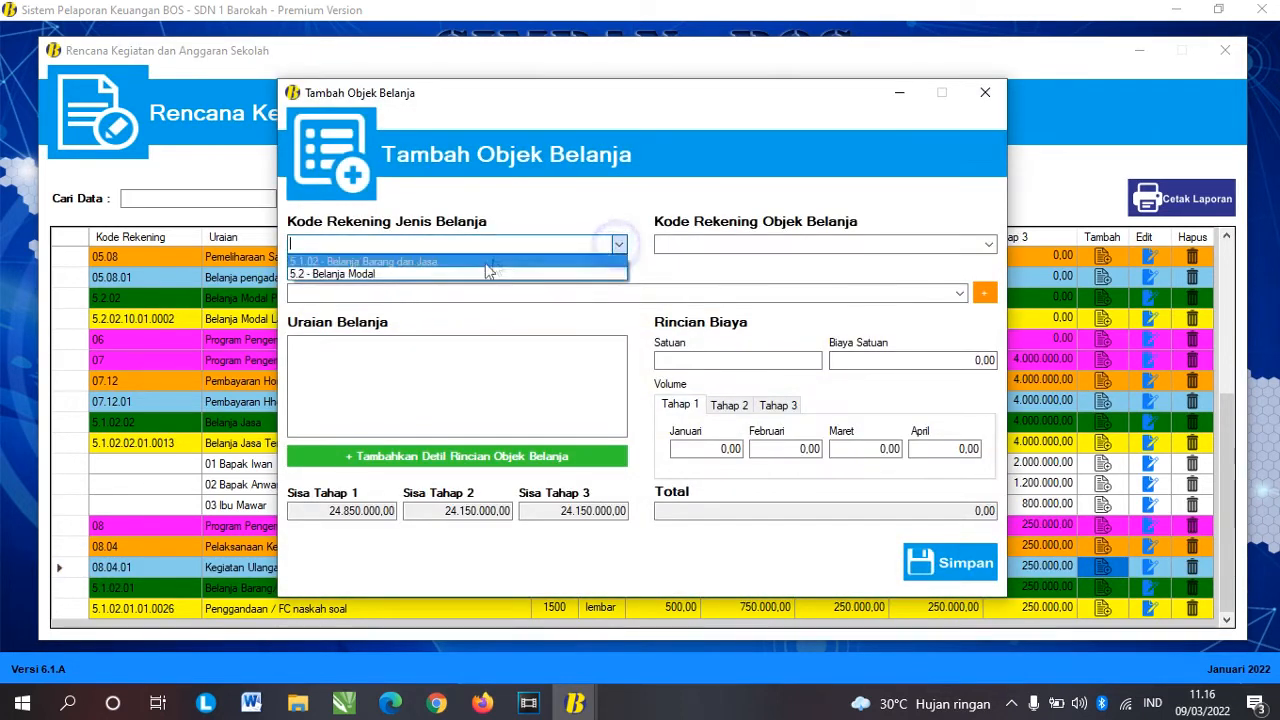
pyautogui.click(470, 261)
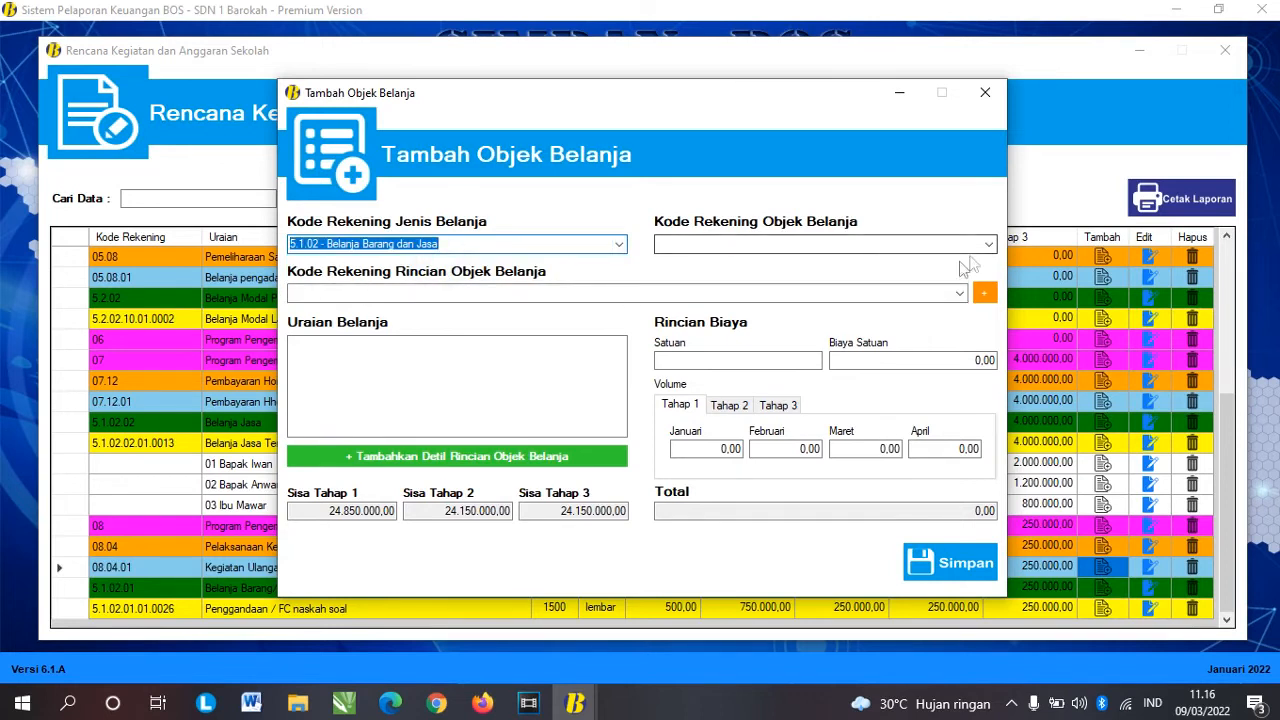
pyautogui.click(987, 244)
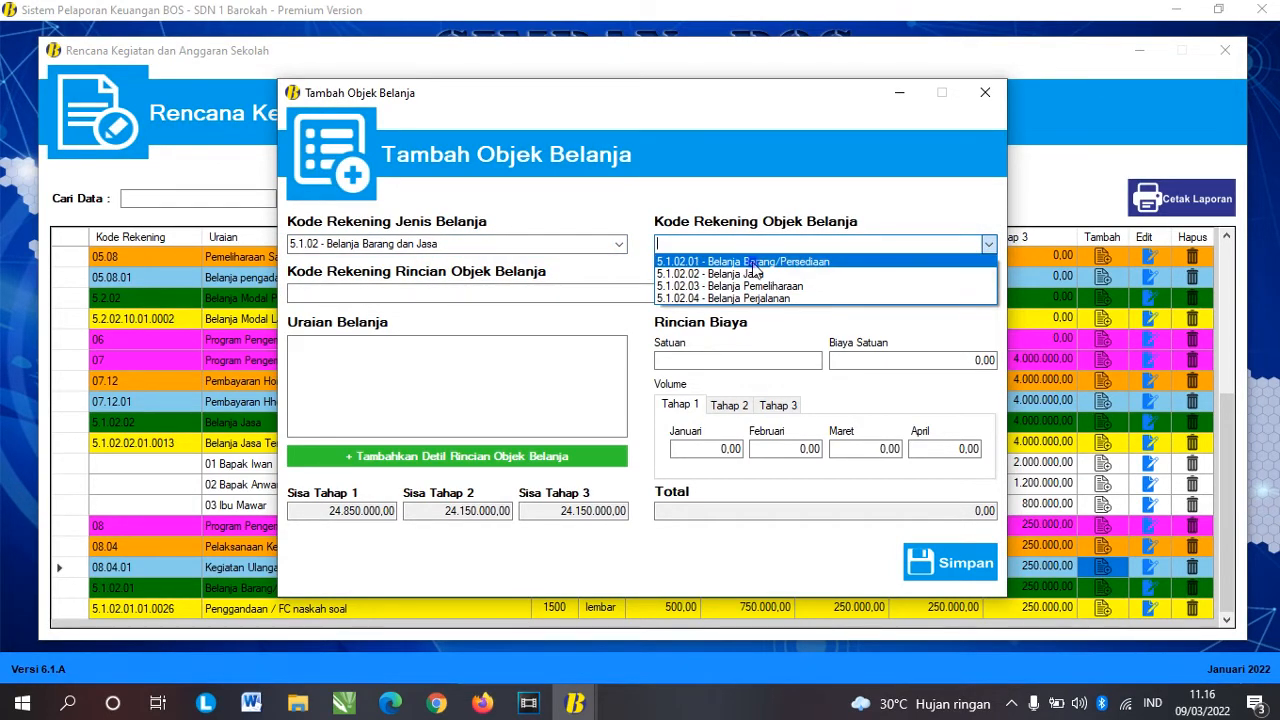
pyautogui.click(755, 262)
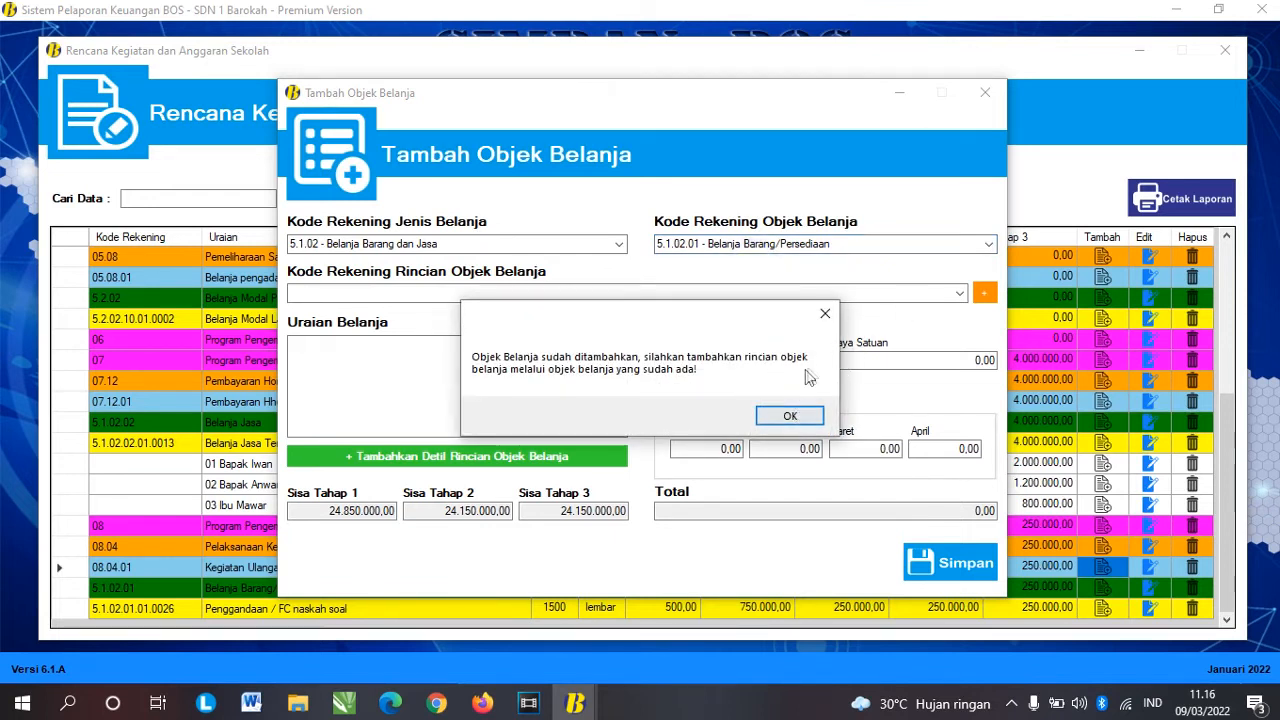
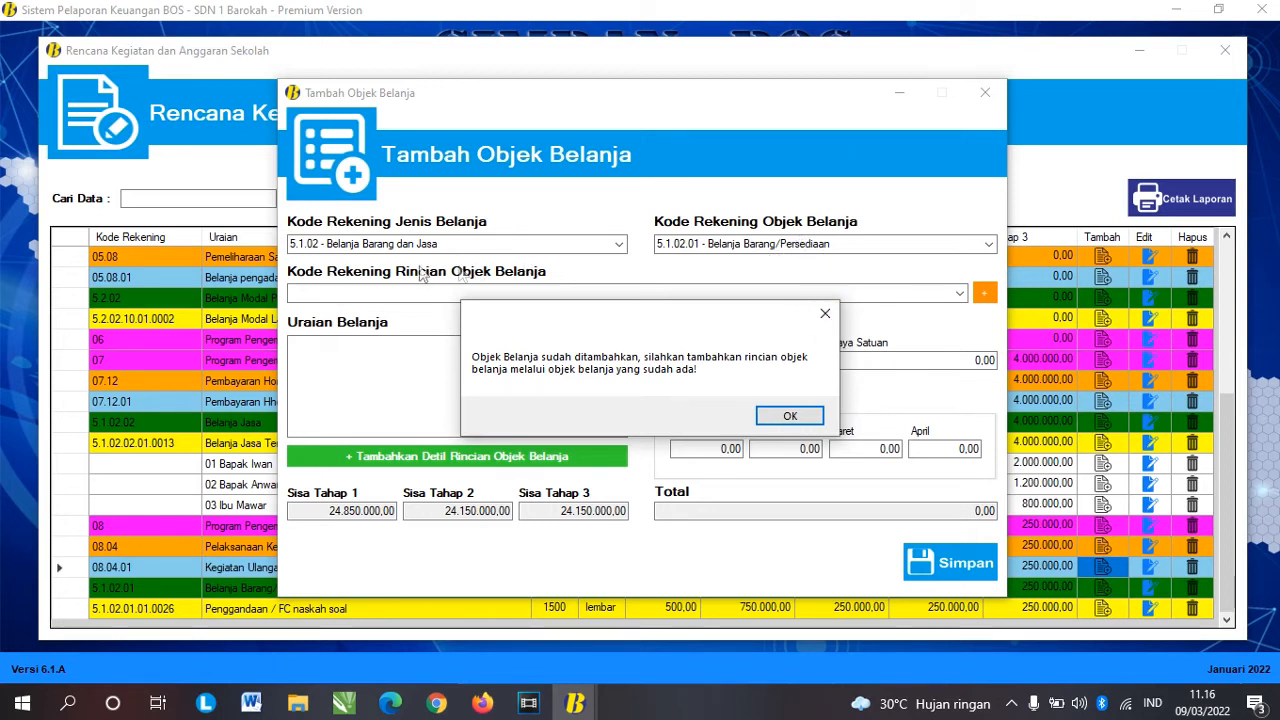
# Step: Dismiss the message, close the object form, and start a new detail under 5.1.02.01 Belanja Barang/Persediaan
pyautogui.click(824, 315)
pyautogui.click(985, 92)
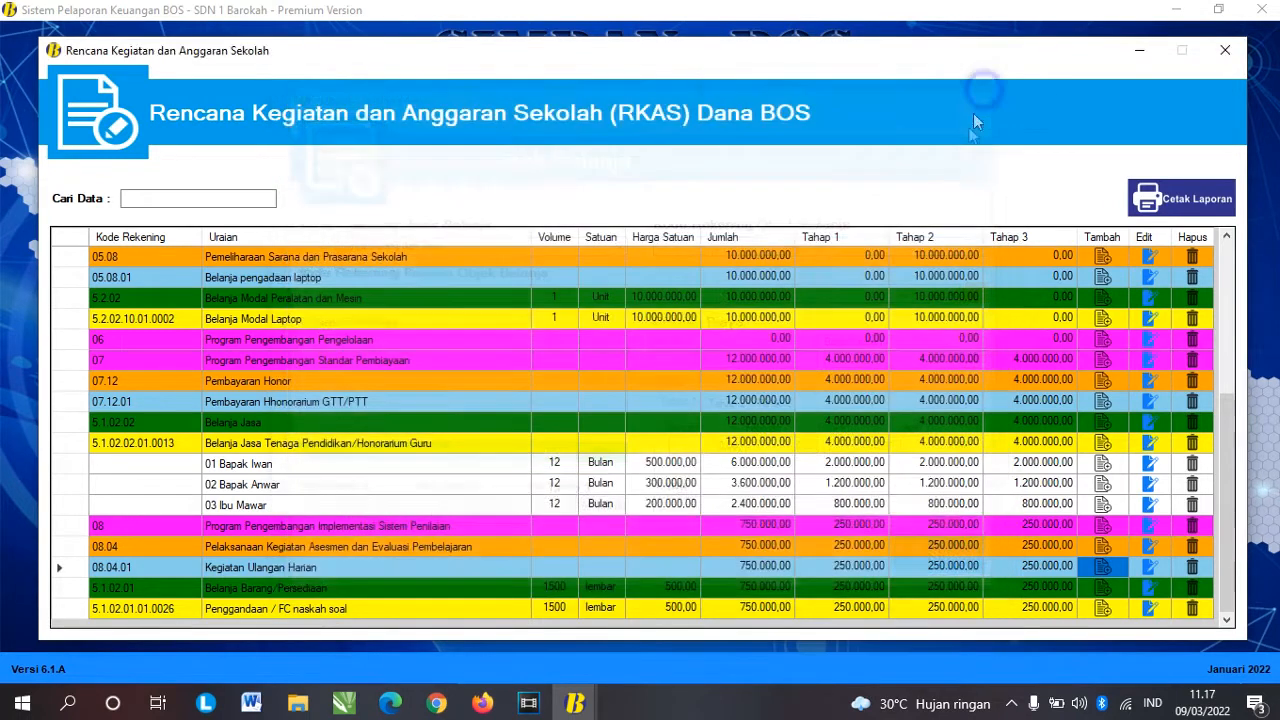
pyautogui.click(367, 587)
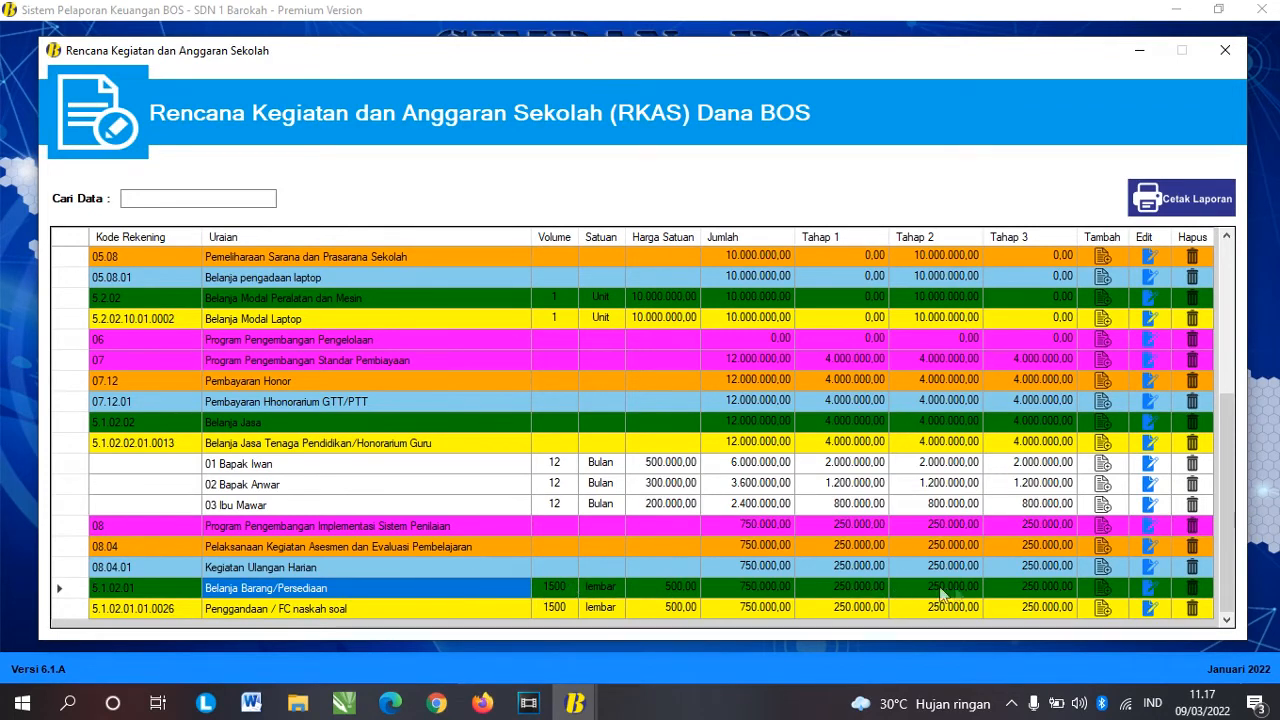
pyautogui.click(1104, 592)
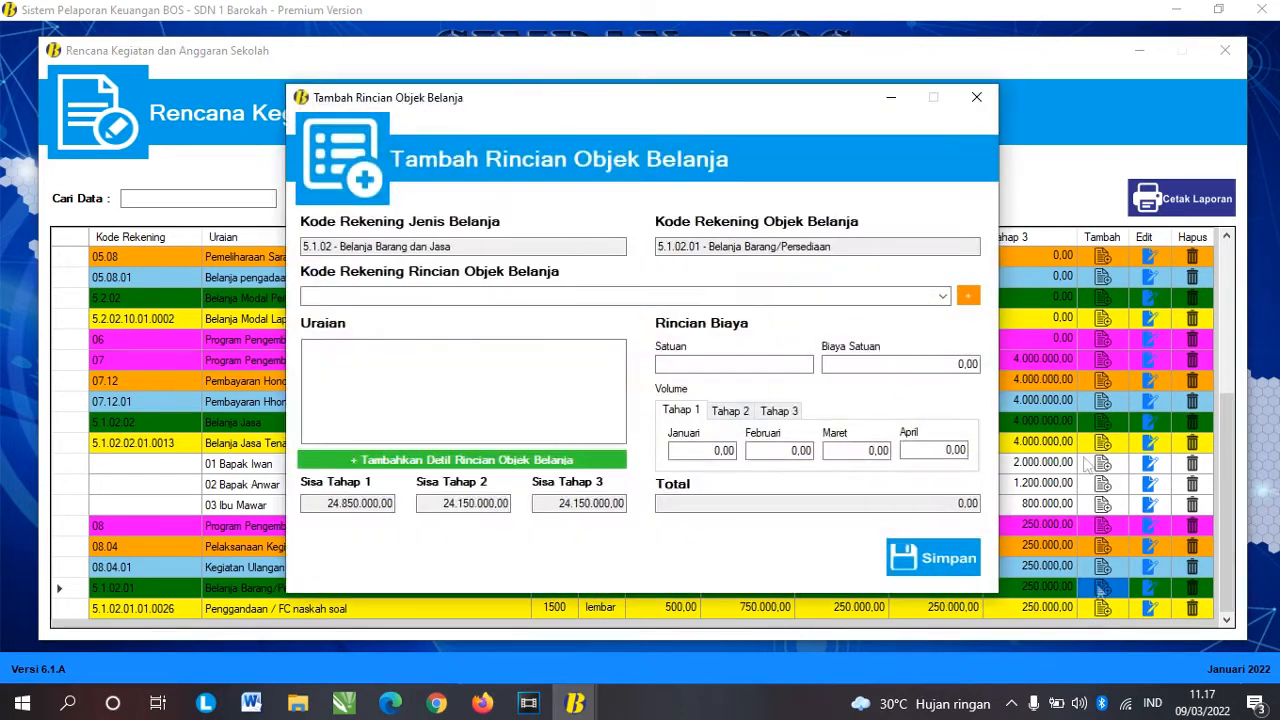
# Step: Choose account 5.1.02.01.01.0024 Alat Tulis Kantor with its description, then open the item entry form
pyautogui.click(941, 297)
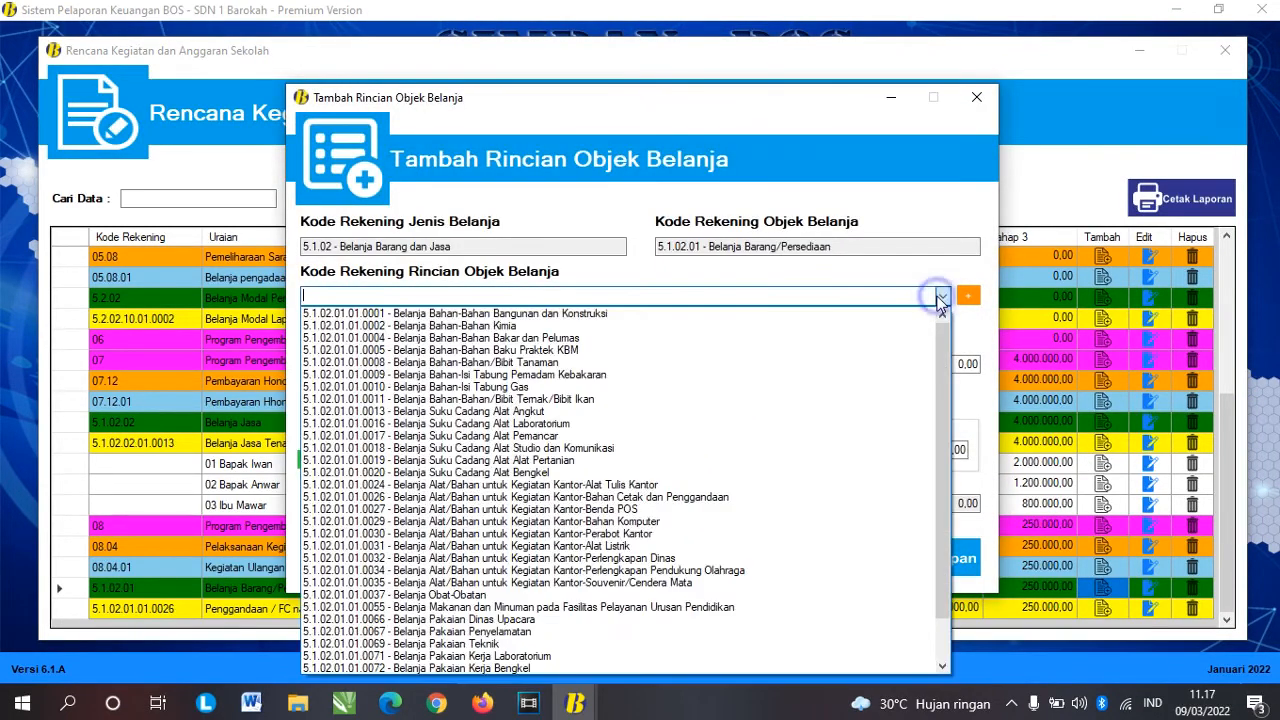
pyautogui.click(580, 484)
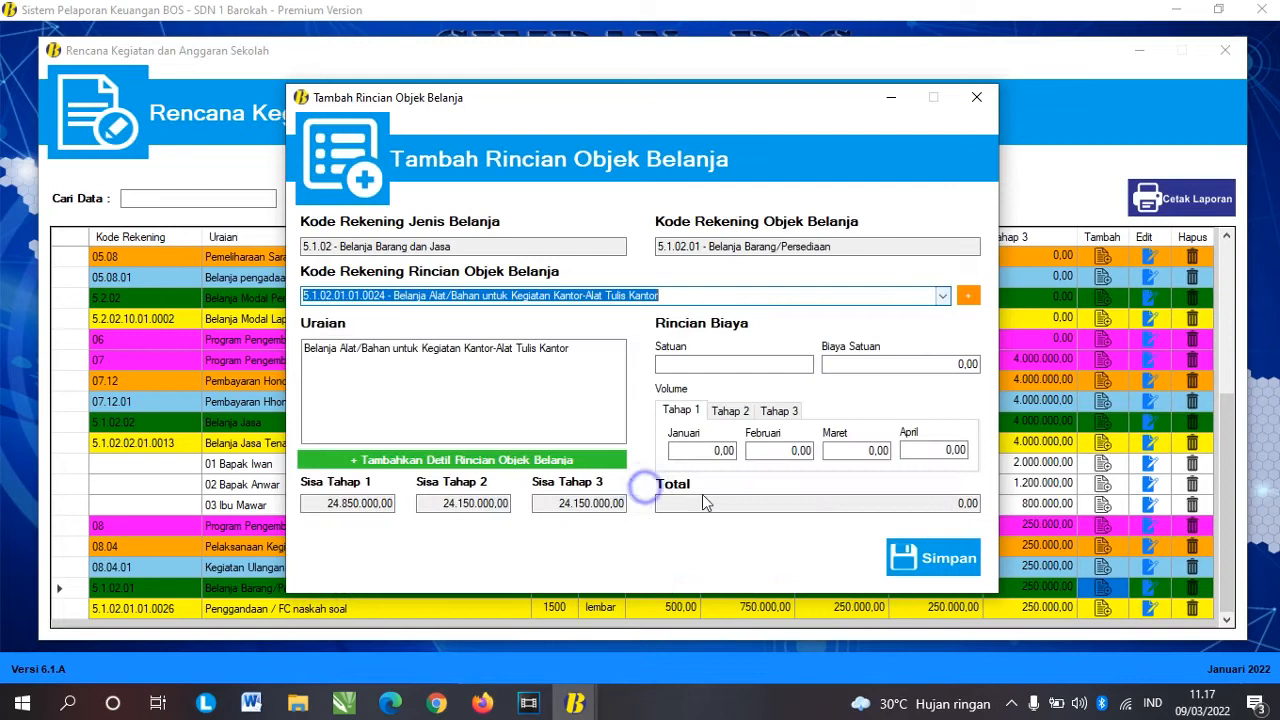
pyautogui.click(594, 350)
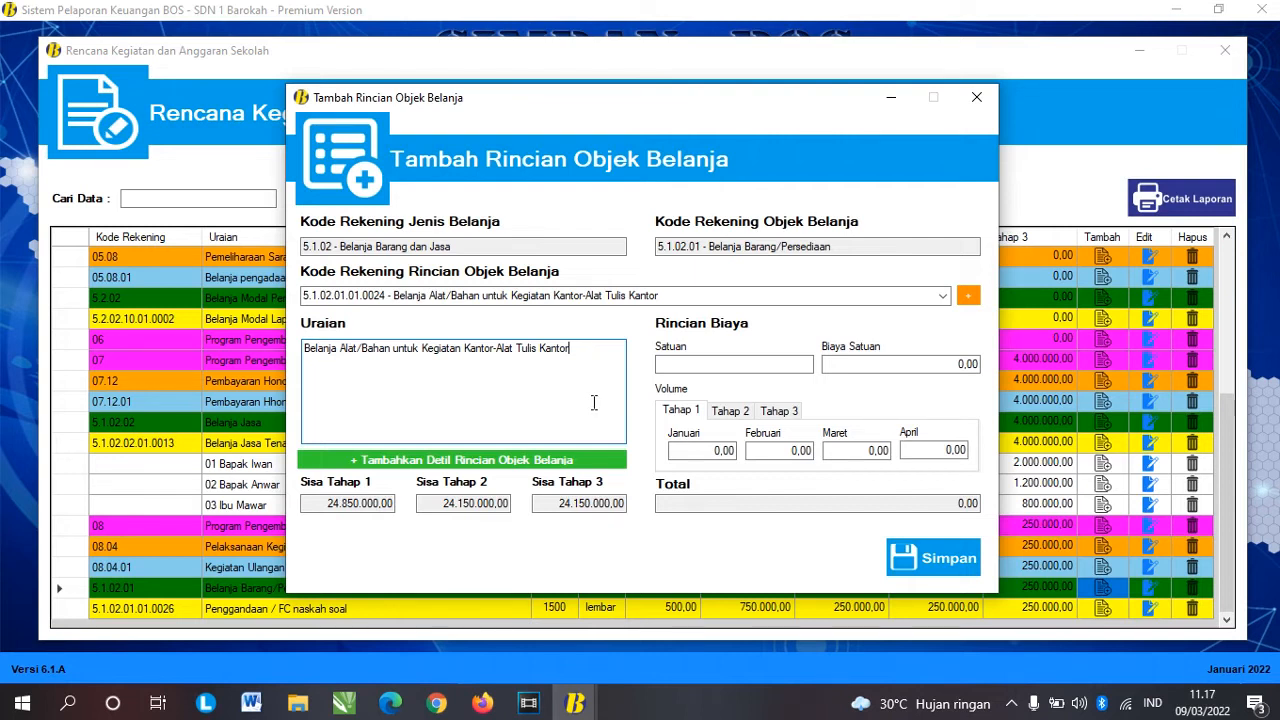
pyautogui.click(500, 460)
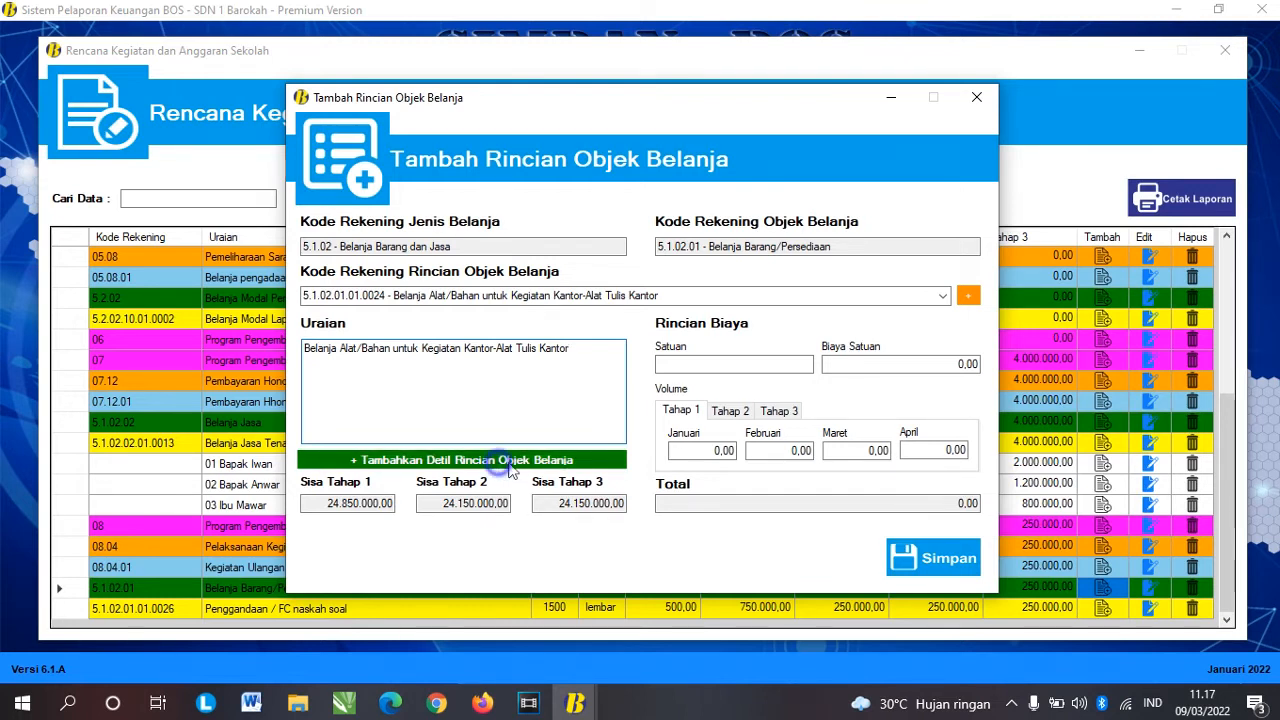
# Step: Enter the item Kertas HVS 70 gram with a Maret volume of 2
pyautogui.click(435, 265)
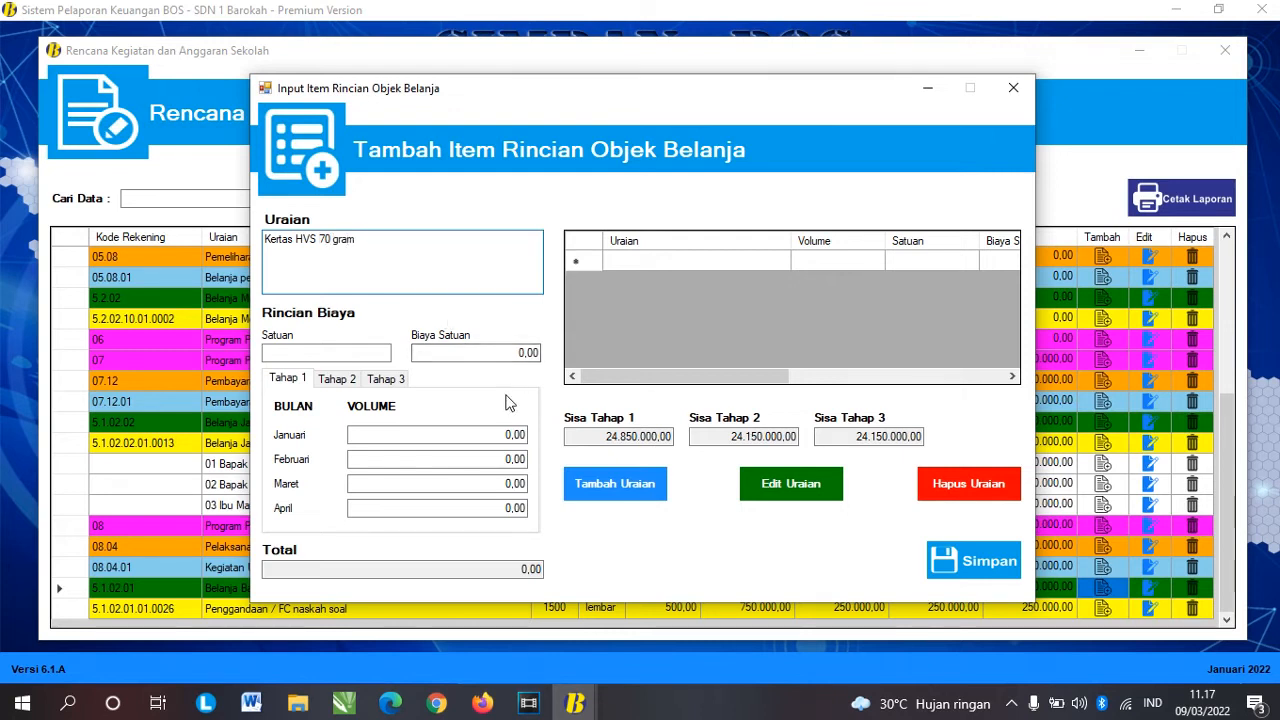
pyautogui.click(286, 384)
pyautogui.click(505, 486)
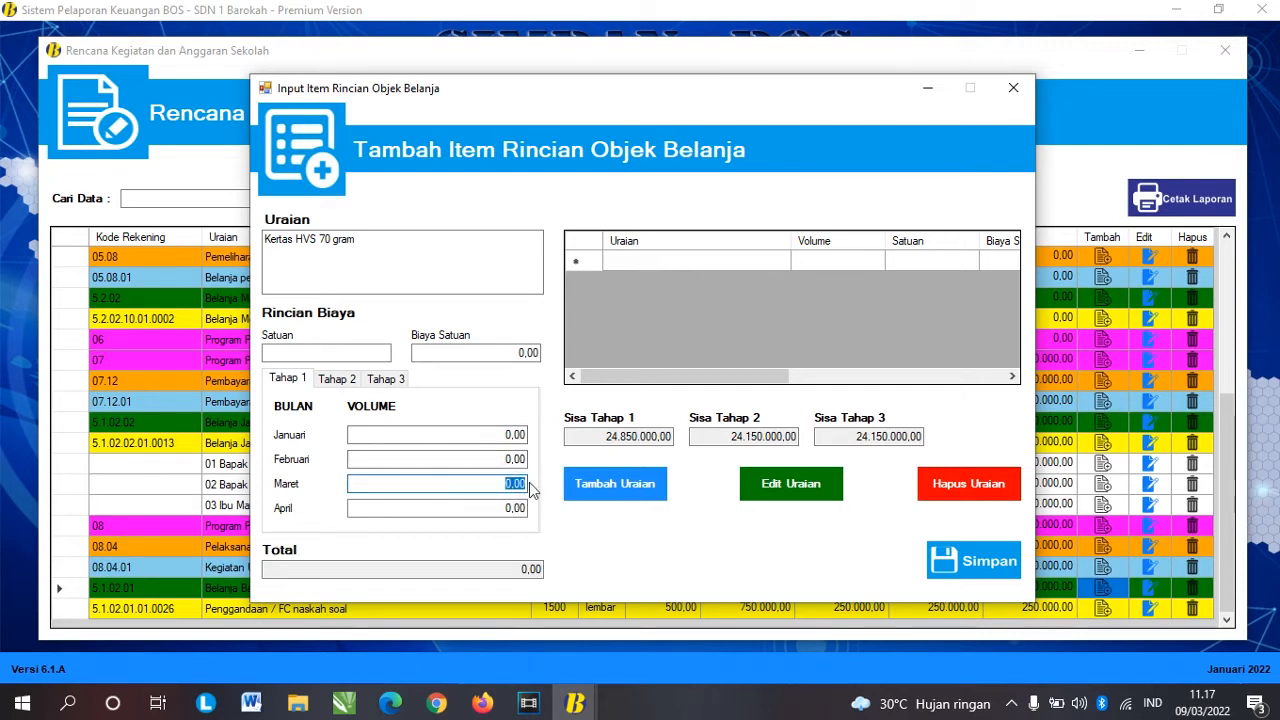
pyautogui.write('2')
pyautogui.press('Tab')
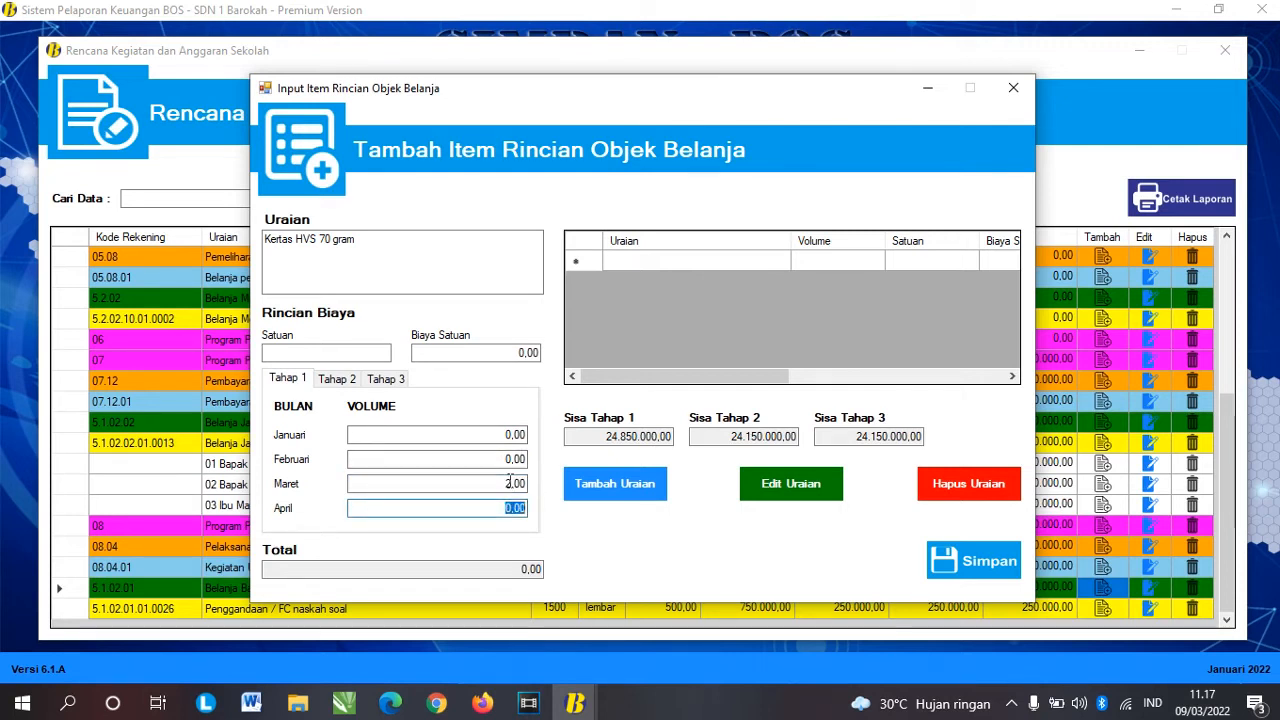
# Step: Set the paper's unit to rim and its unit price to 50.000
pyautogui.click(340, 353)
pyautogui.write('rim')
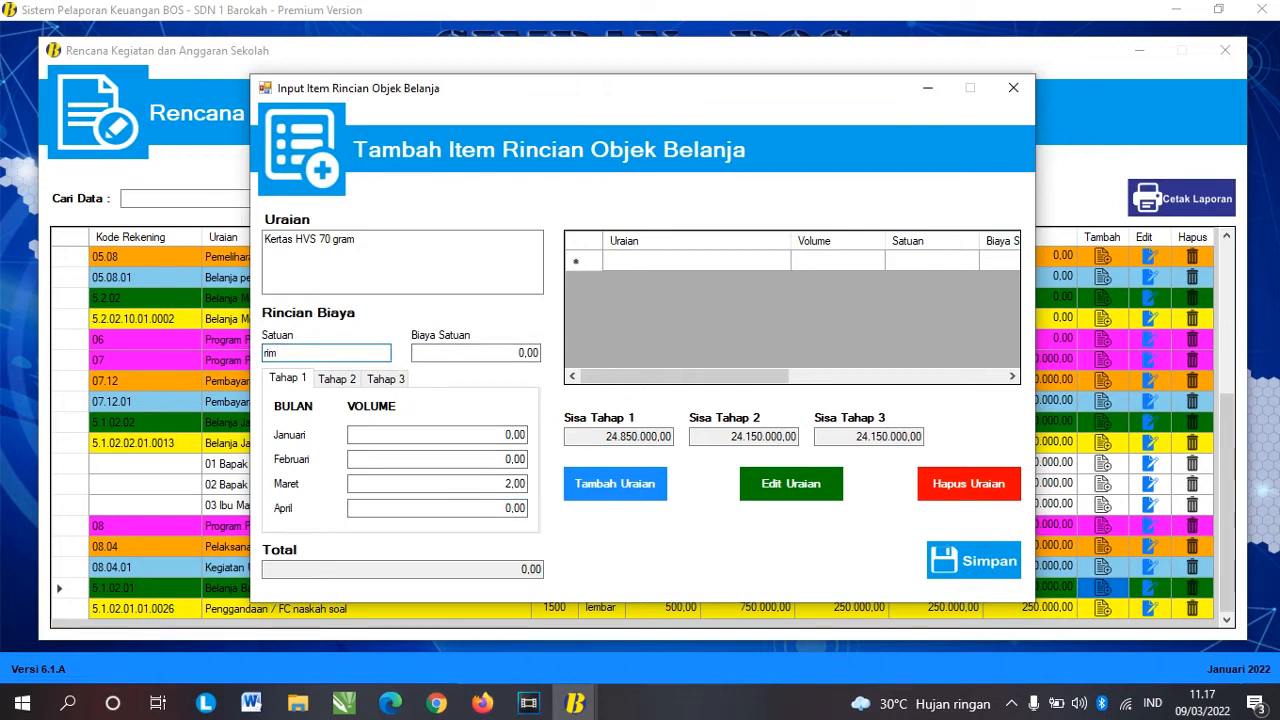
pyautogui.click(482, 355)
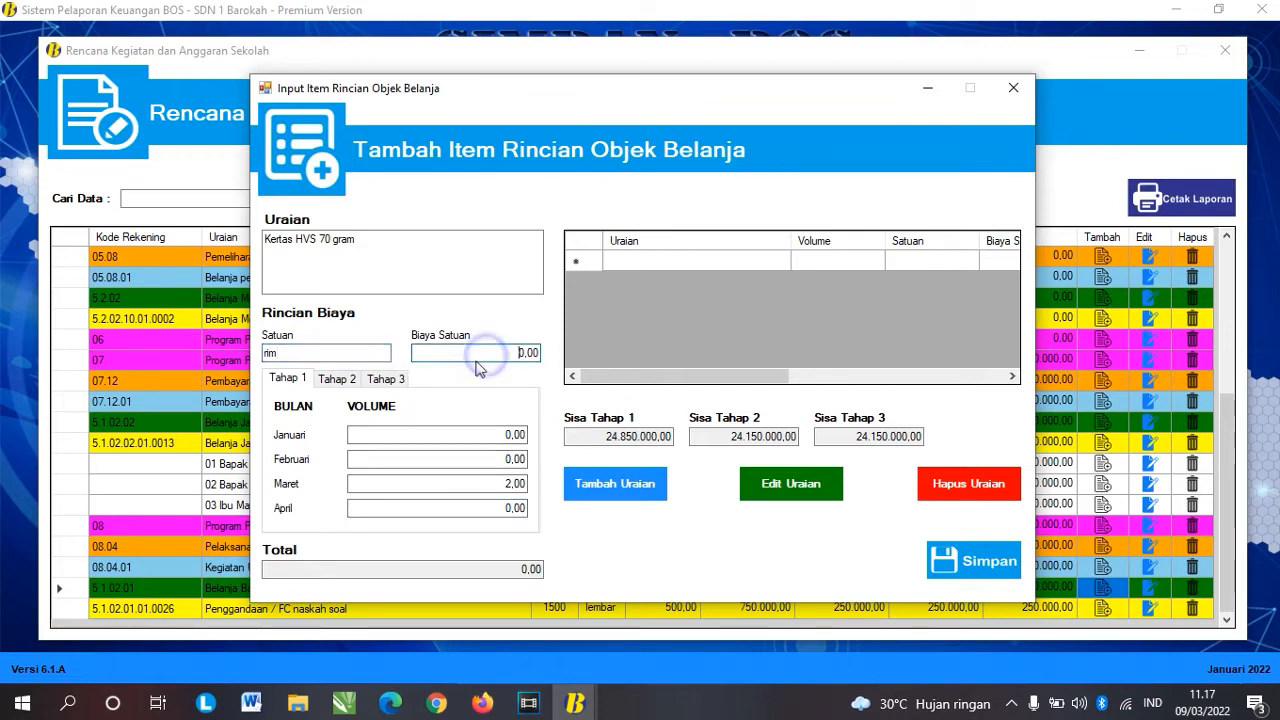
pyautogui.doubleClick(522, 353)
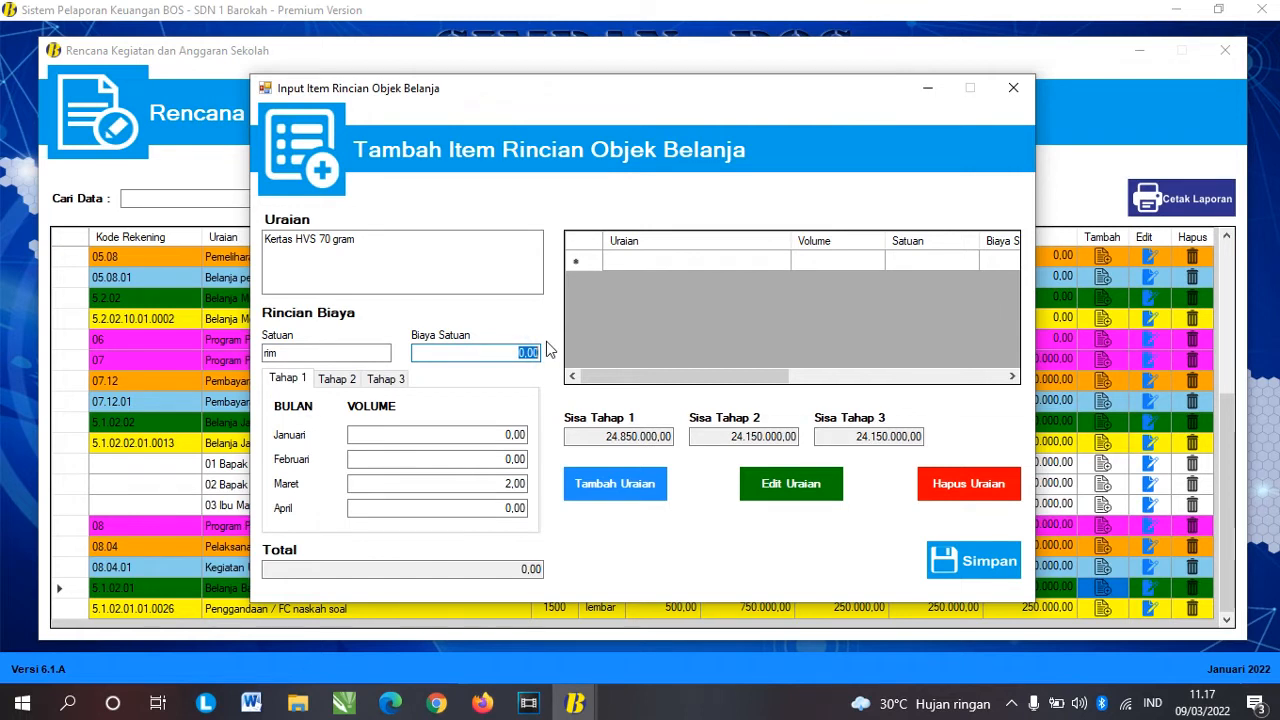
pyautogui.write('5')
pyautogui.write('0.0000')
pyautogui.press('Tab')
pyautogui.moveTo(292, 351); pyautogui.dragTo(260, 352)
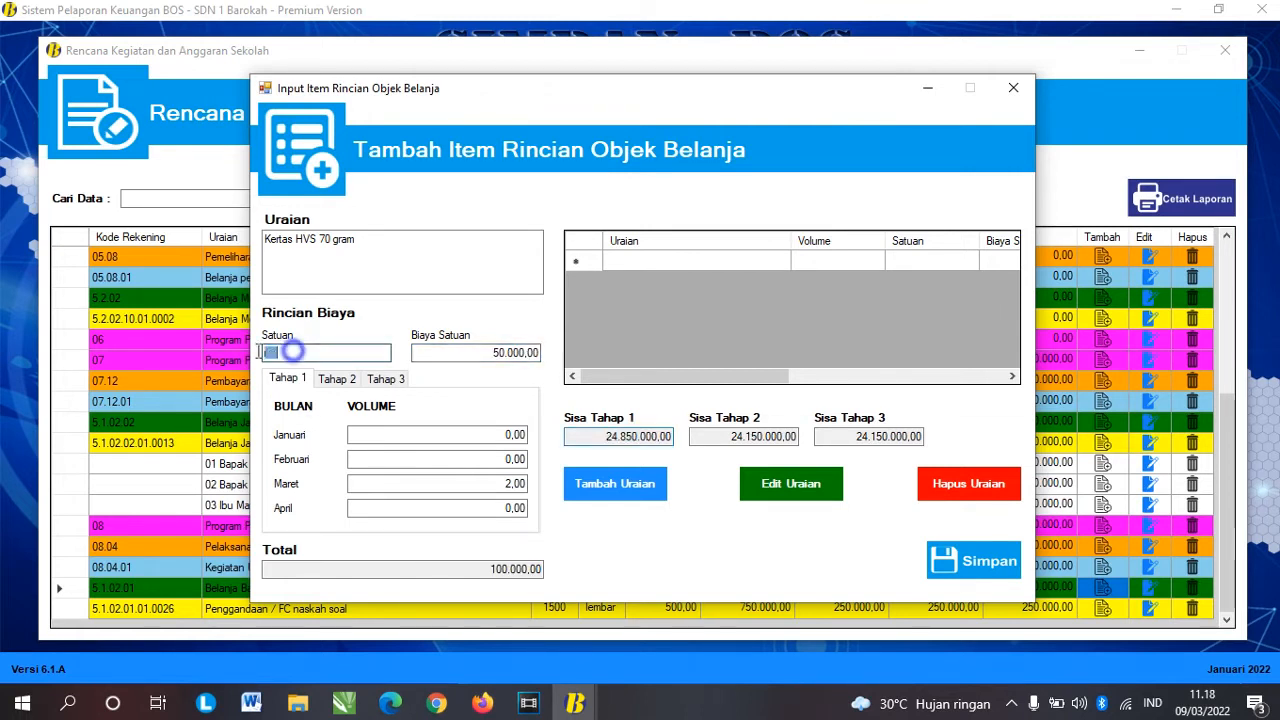
pyautogui.doubleClick(482, 352)
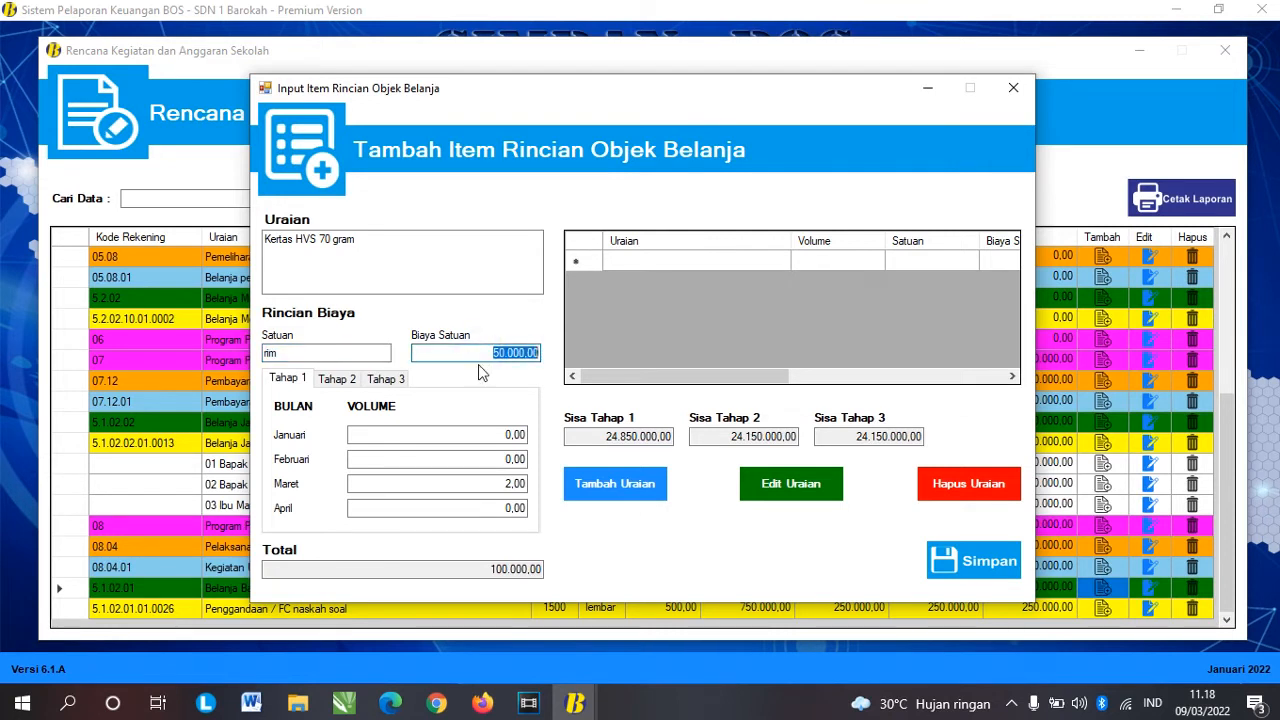
pyautogui.click(328, 352)
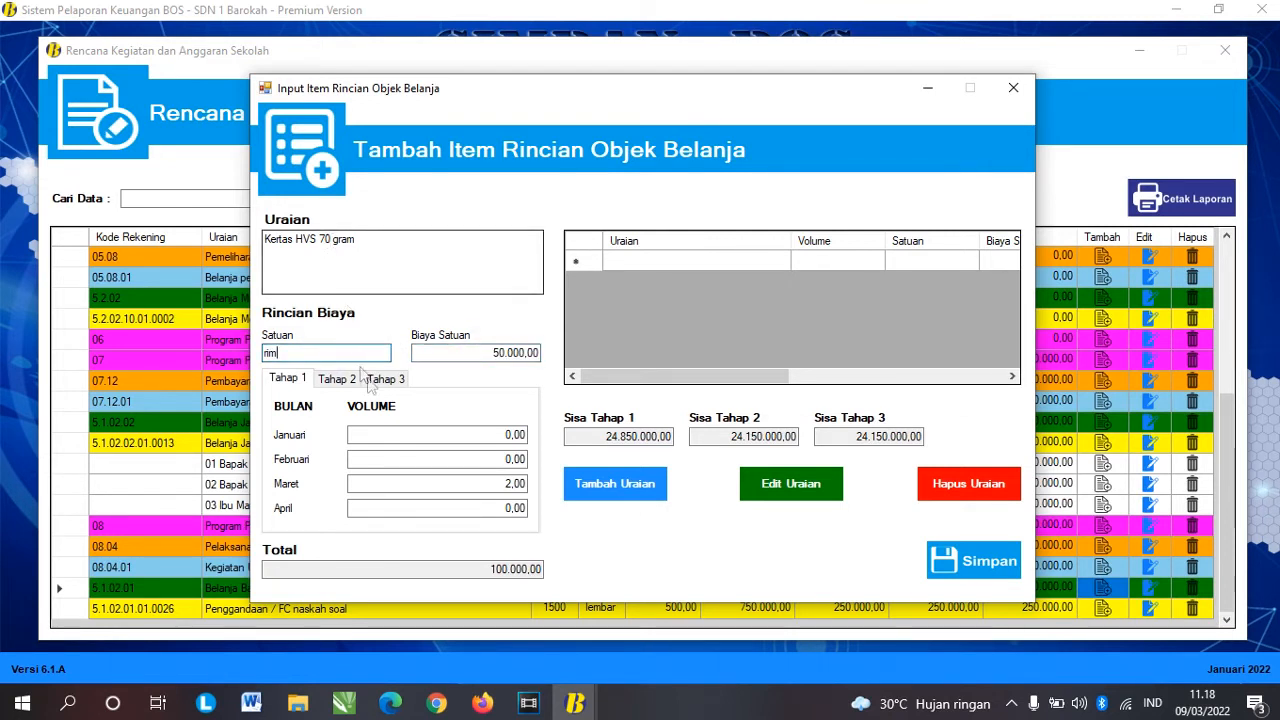
# Step: Confirm volumes of 2 in Maret and 3 in Juli, then add the paper item
pyautogui.click(337, 379)
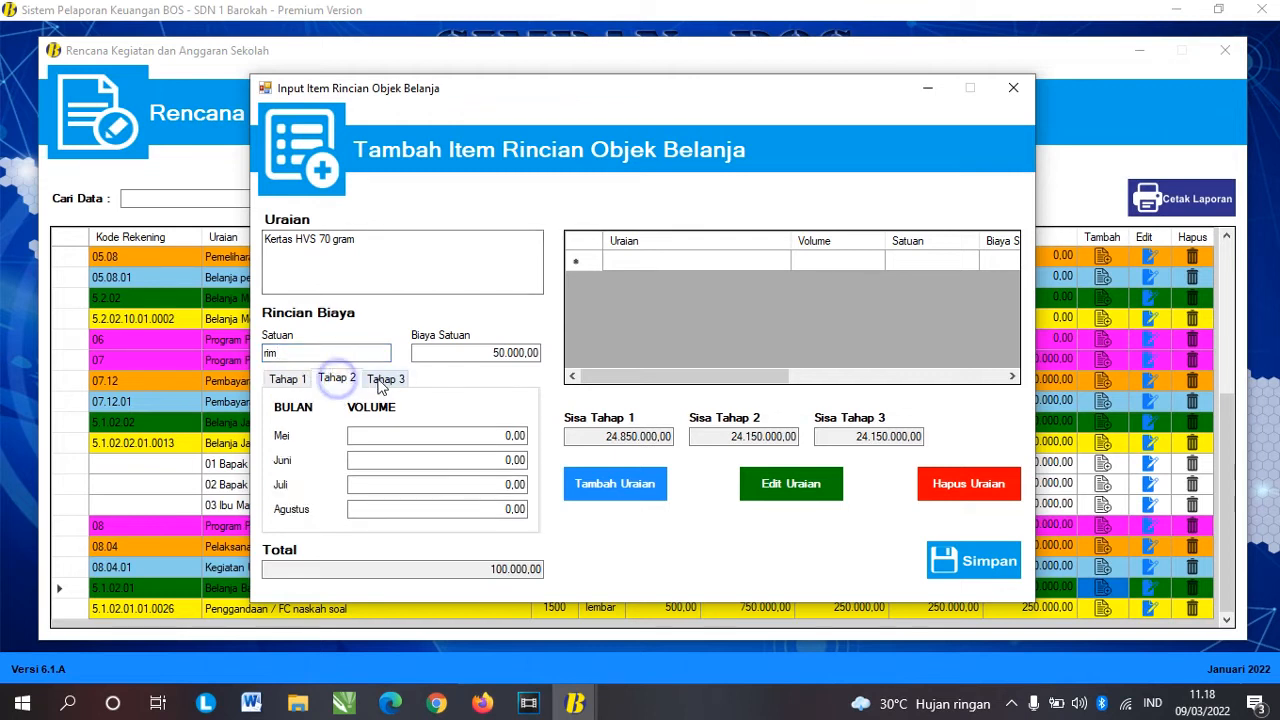
pyautogui.click(385, 378)
pyautogui.click(290, 380)
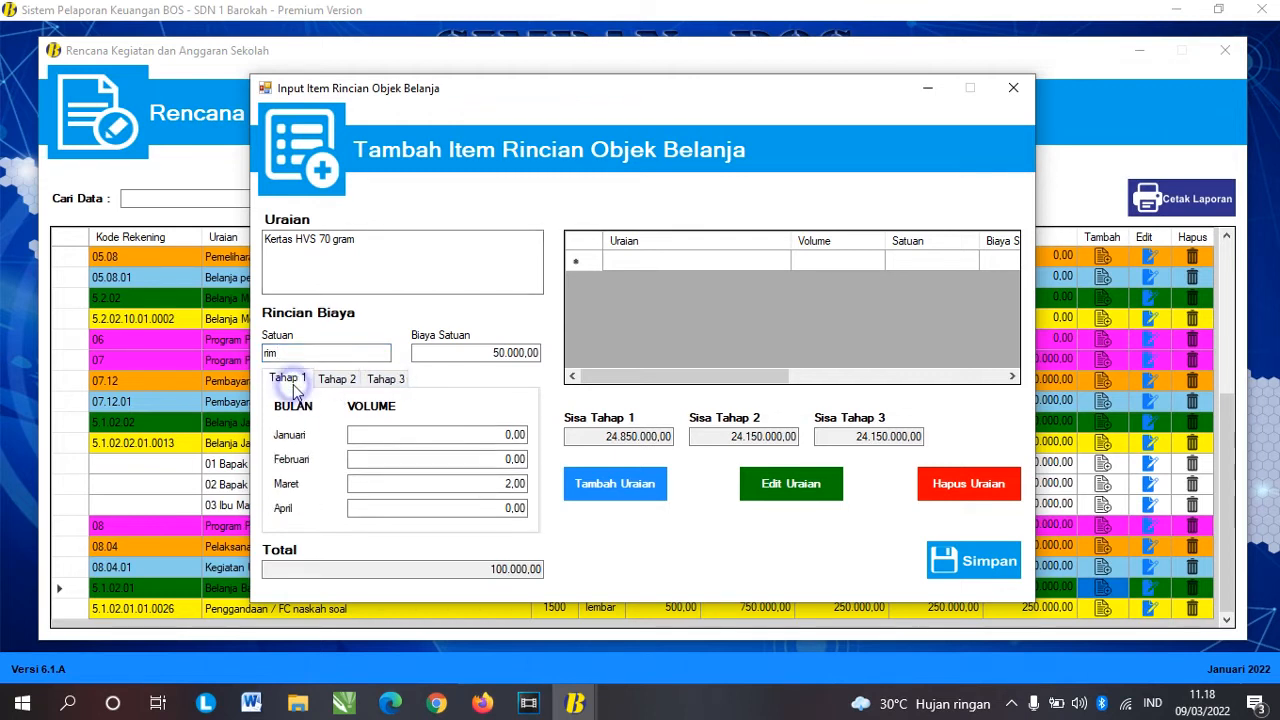
pyautogui.click(505, 483)
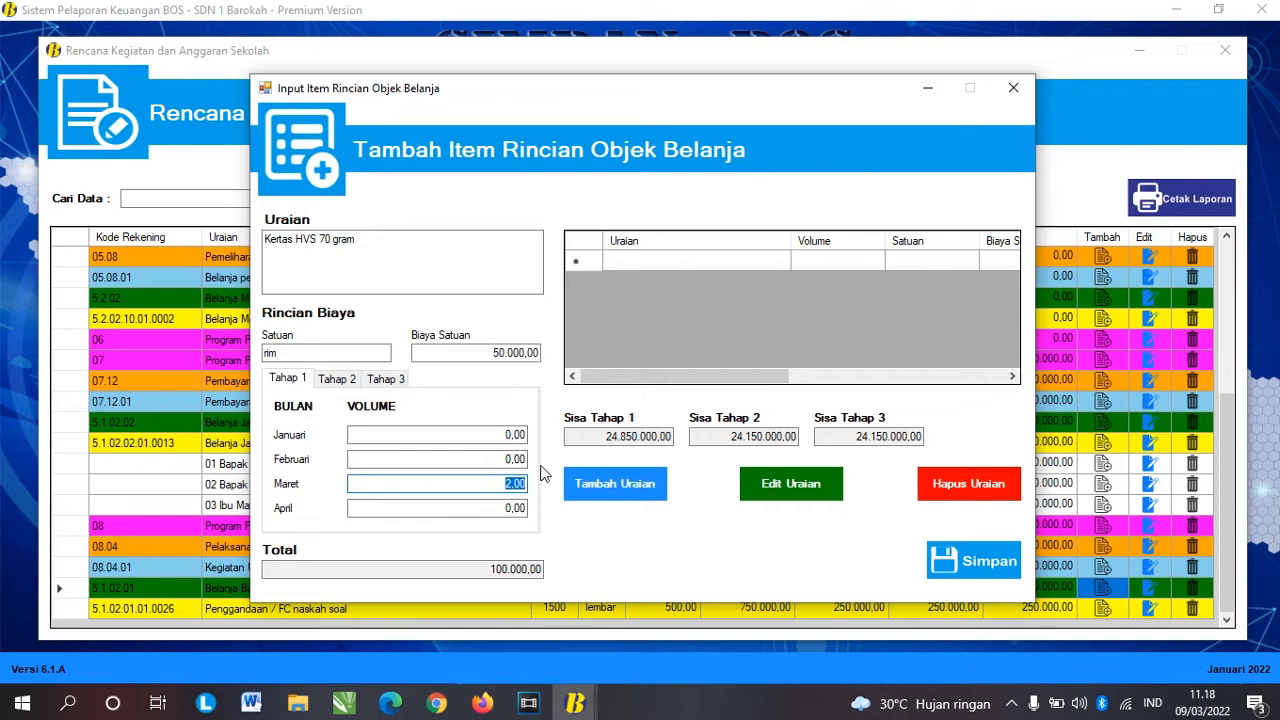
pyautogui.write('2')
pyautogui.press('Tab')
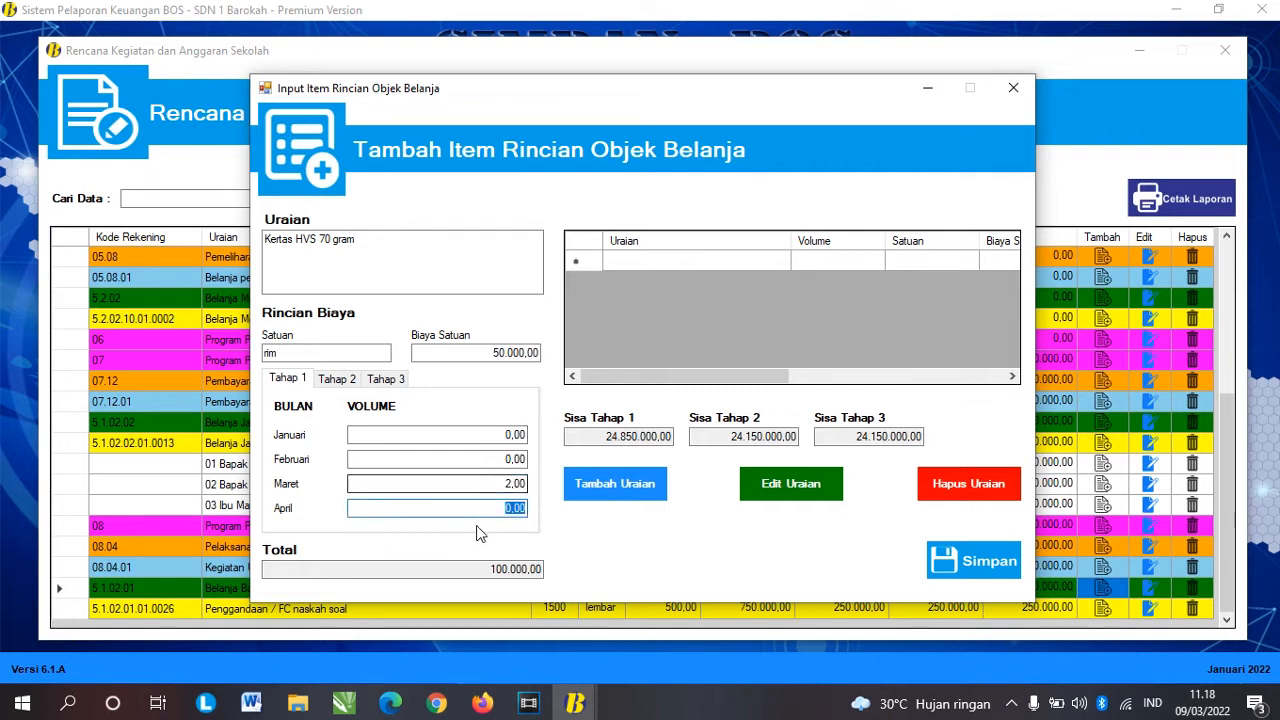
pyautogui.click(337, 379)
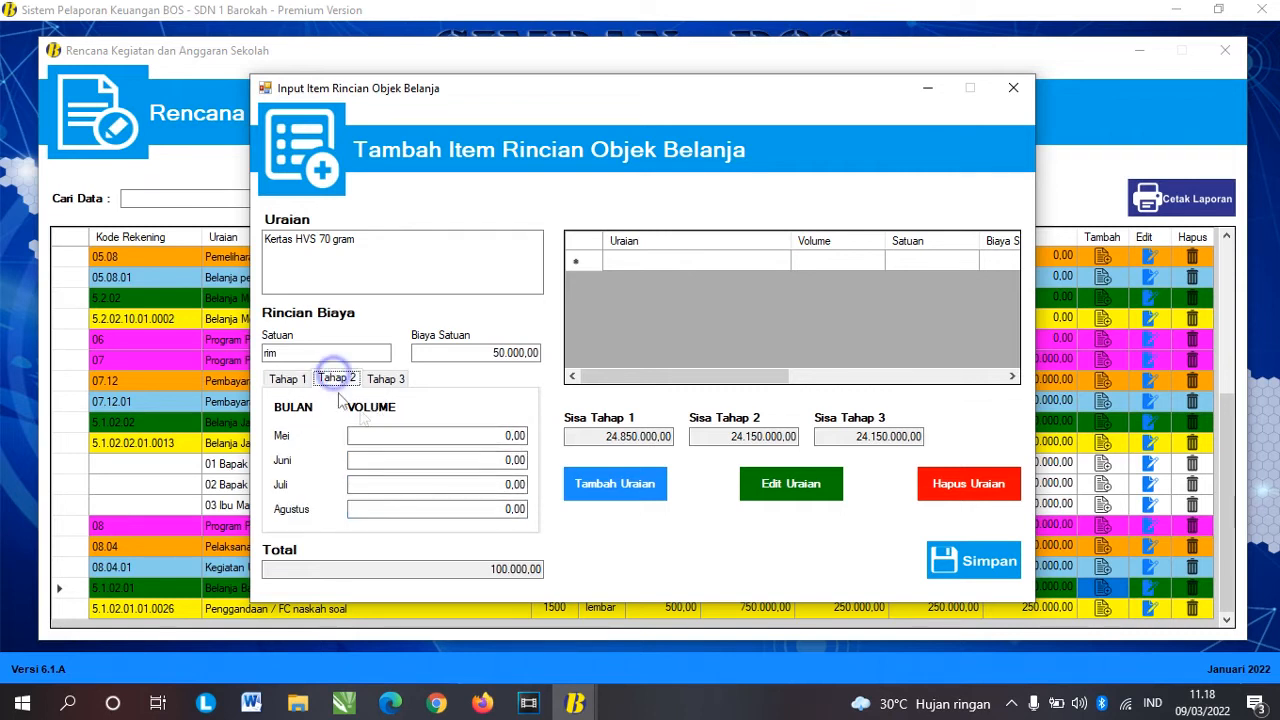
pyautogui.click(503, 484)
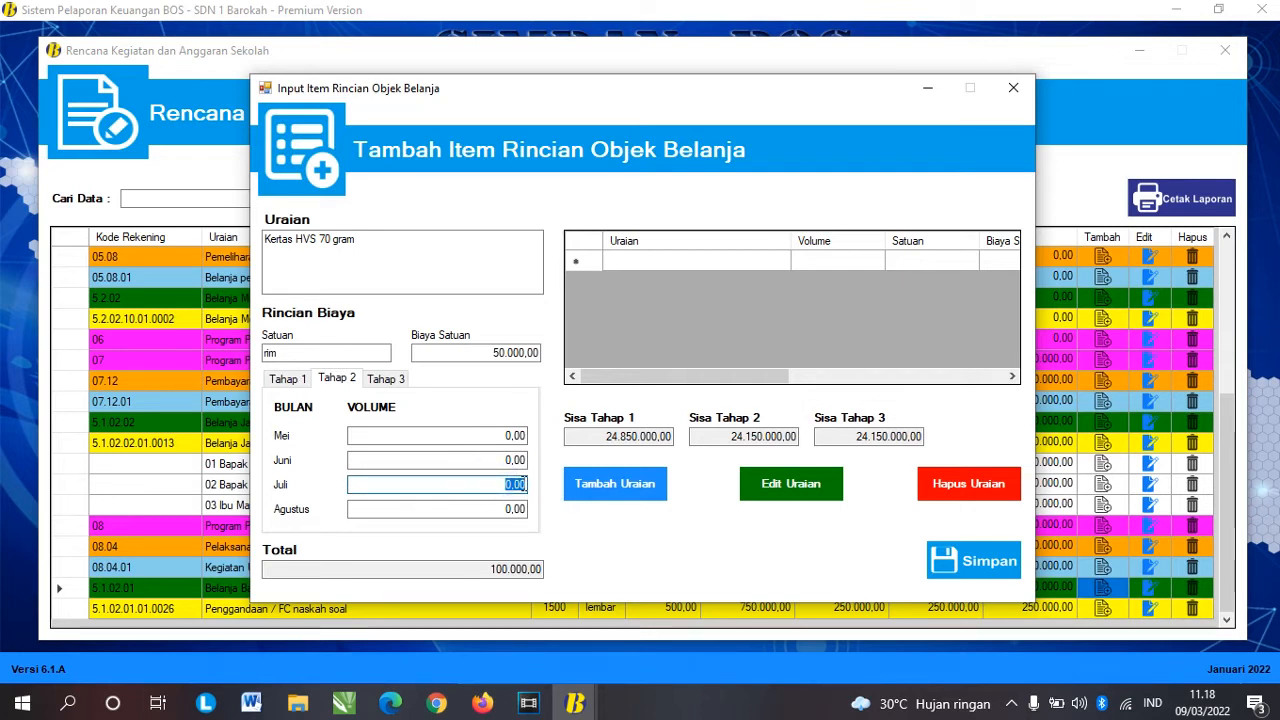
pyautogui.write('3')
pyautogui.press('Tab')
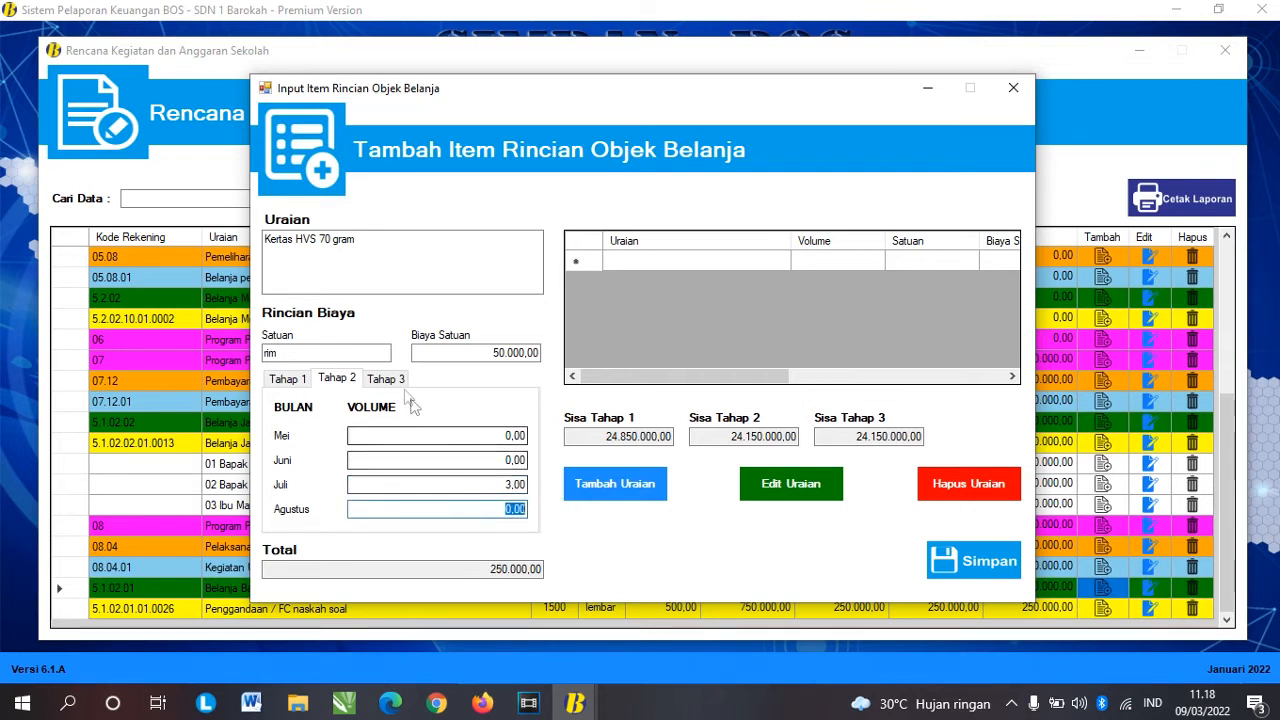
pyautogui.click(386, 378)
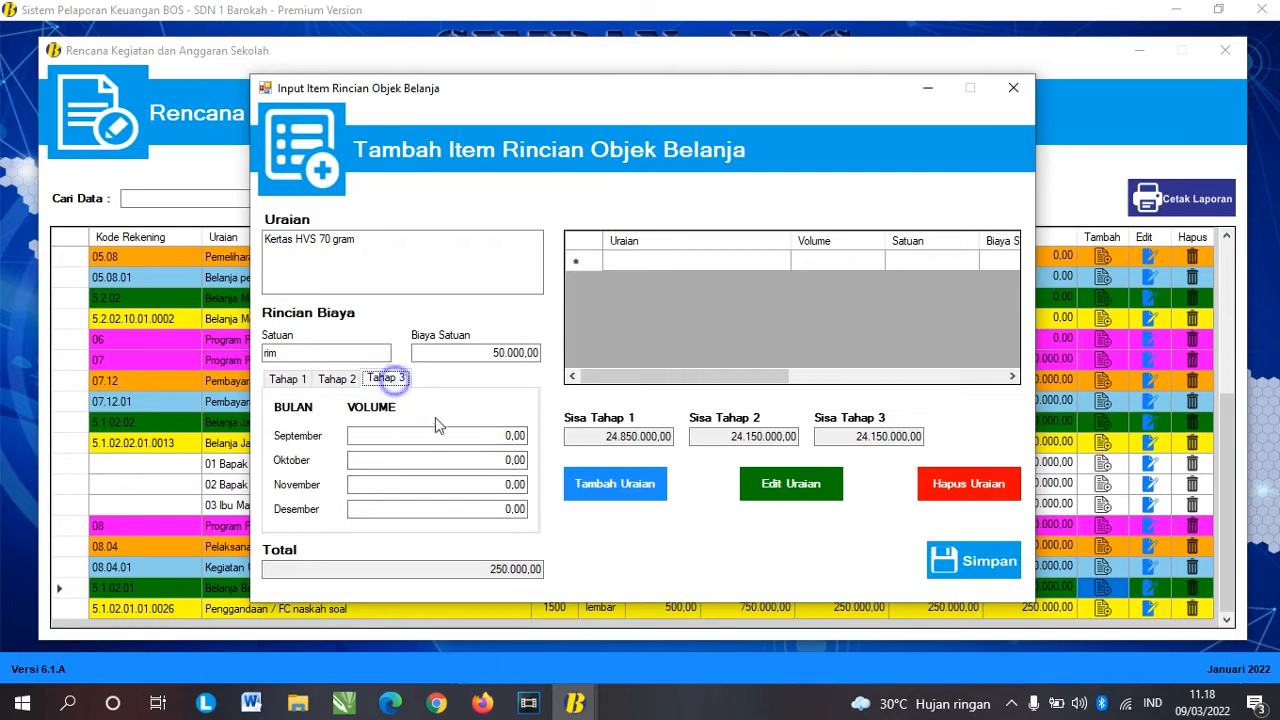
pyautogui.click(624, 489)
# Step: Acknowledge the added paper item and enter Bolpen with unit pack at 40.000
pyautogui.click(680, 410)
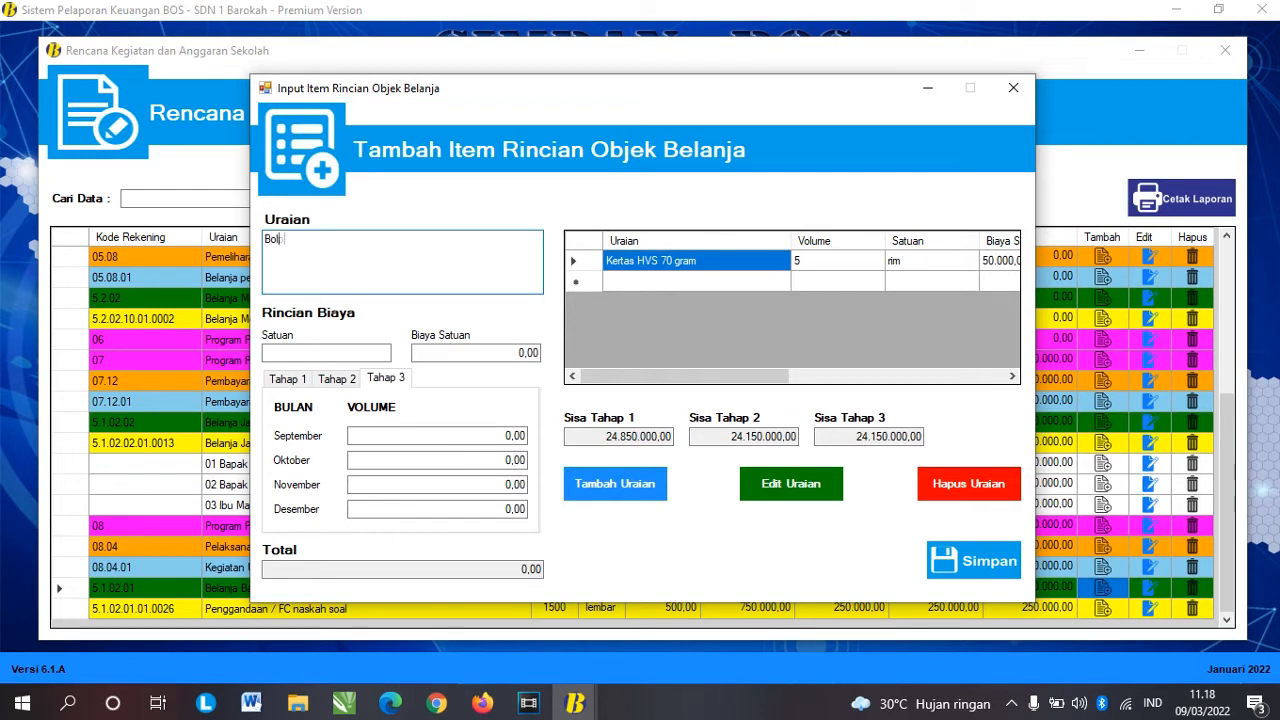
pyautogui.click(346, 352)
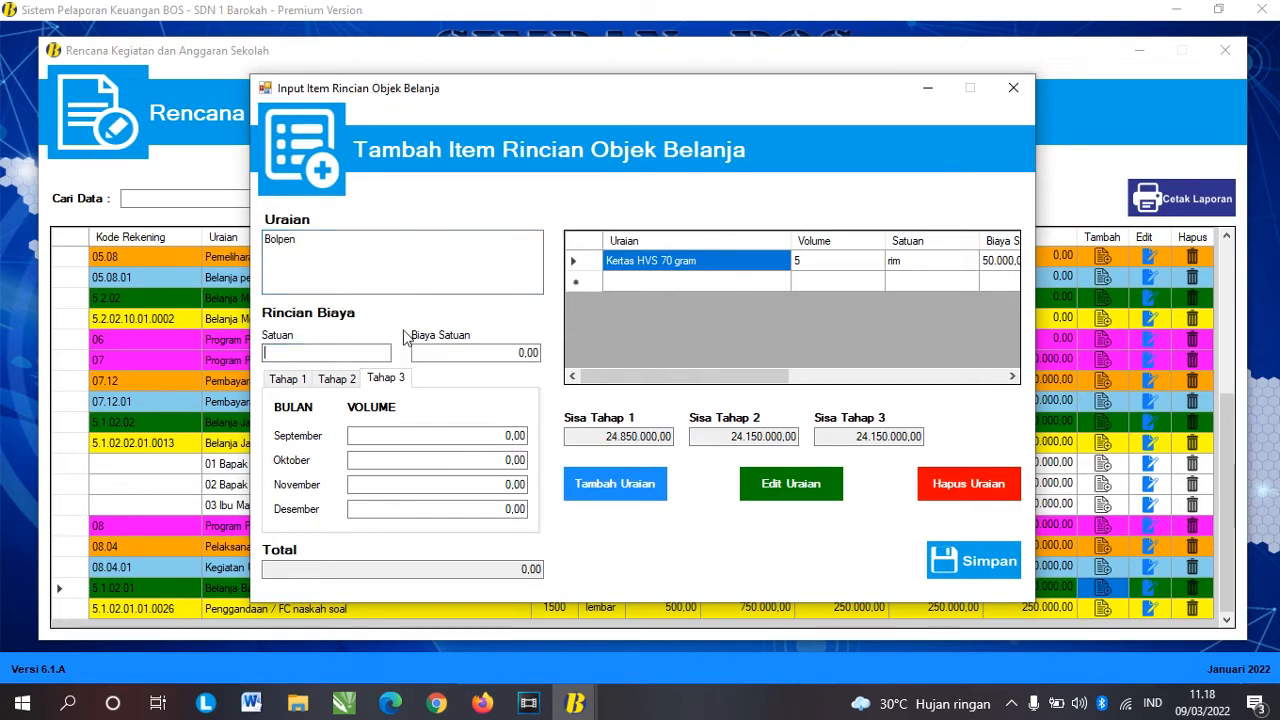
pyautogui.write('pack')
pyautogui.press('Tab')
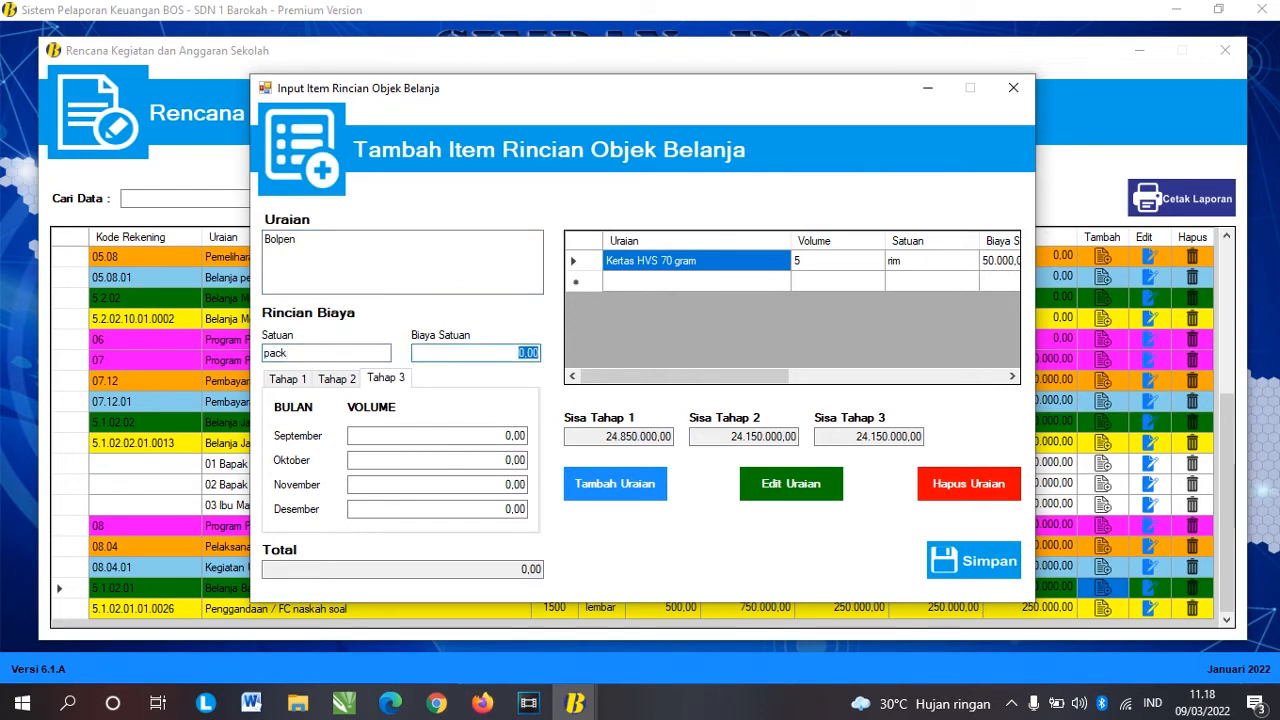
pyautogui.write('40.000')
pyautogui.press('Tab')
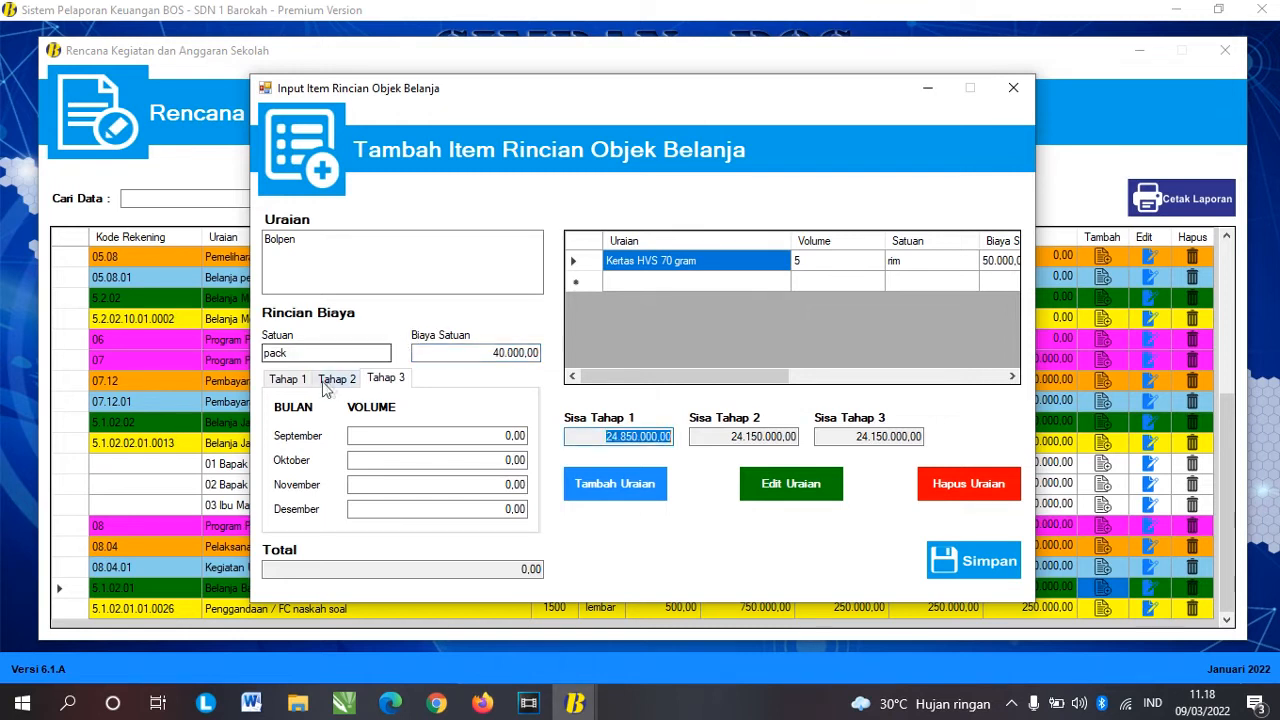
# Step: Set Bolpen volumes of 3 in Februari and 3 in Juli, and add it to the list
pyautogui.click(297, 380)
pyautogui.click(498, 460)
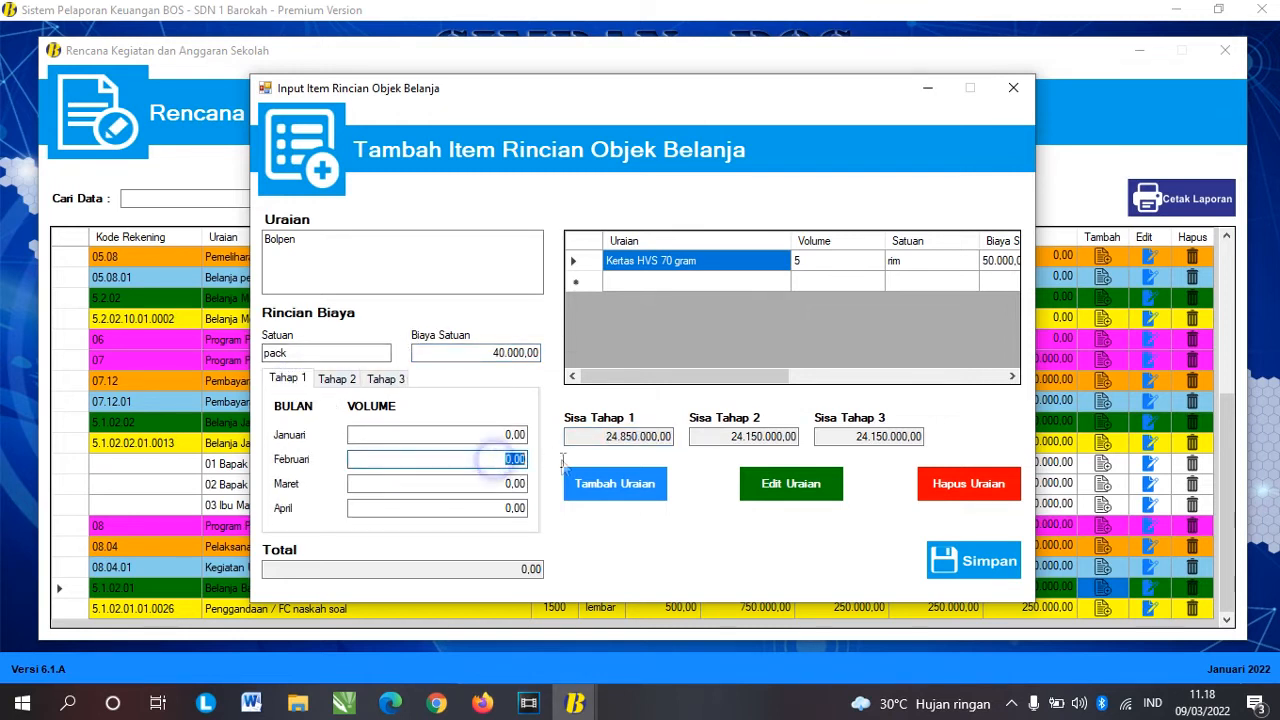
pyautogui.write('3')
pyautogui.press('Tab')
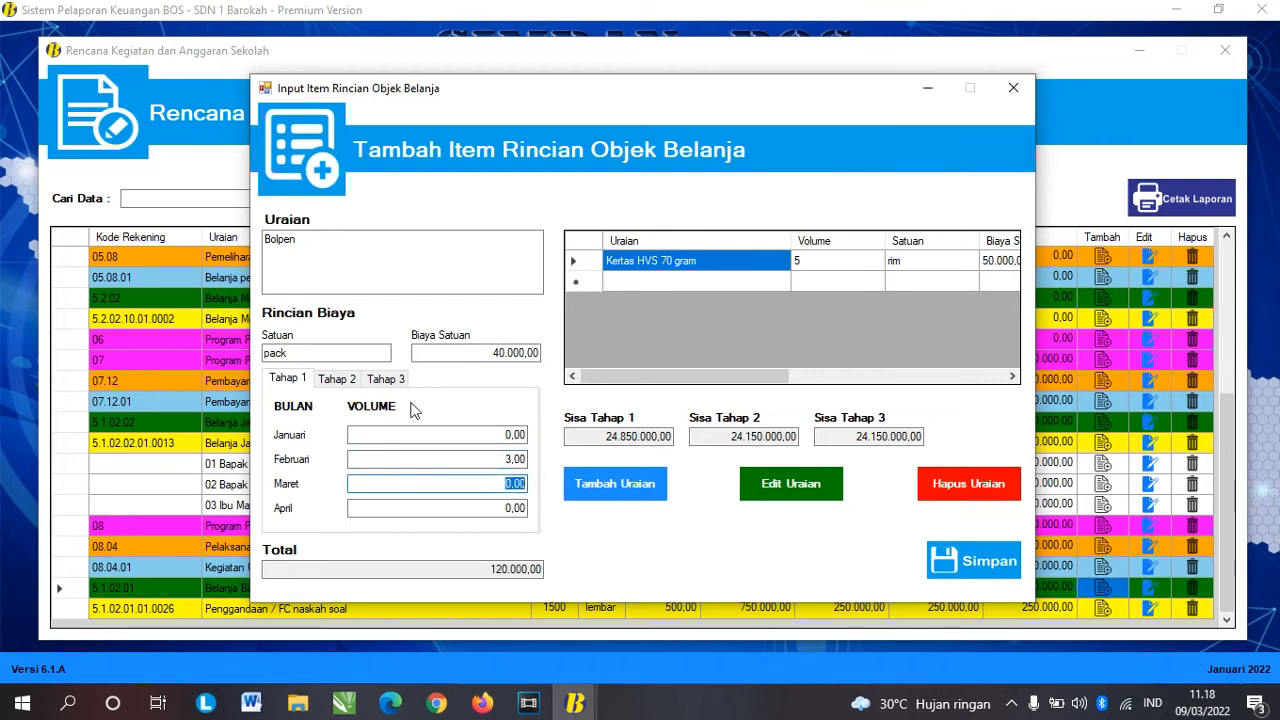
pyautogui.click(337, 385)
pyautogui.click(514, 485)
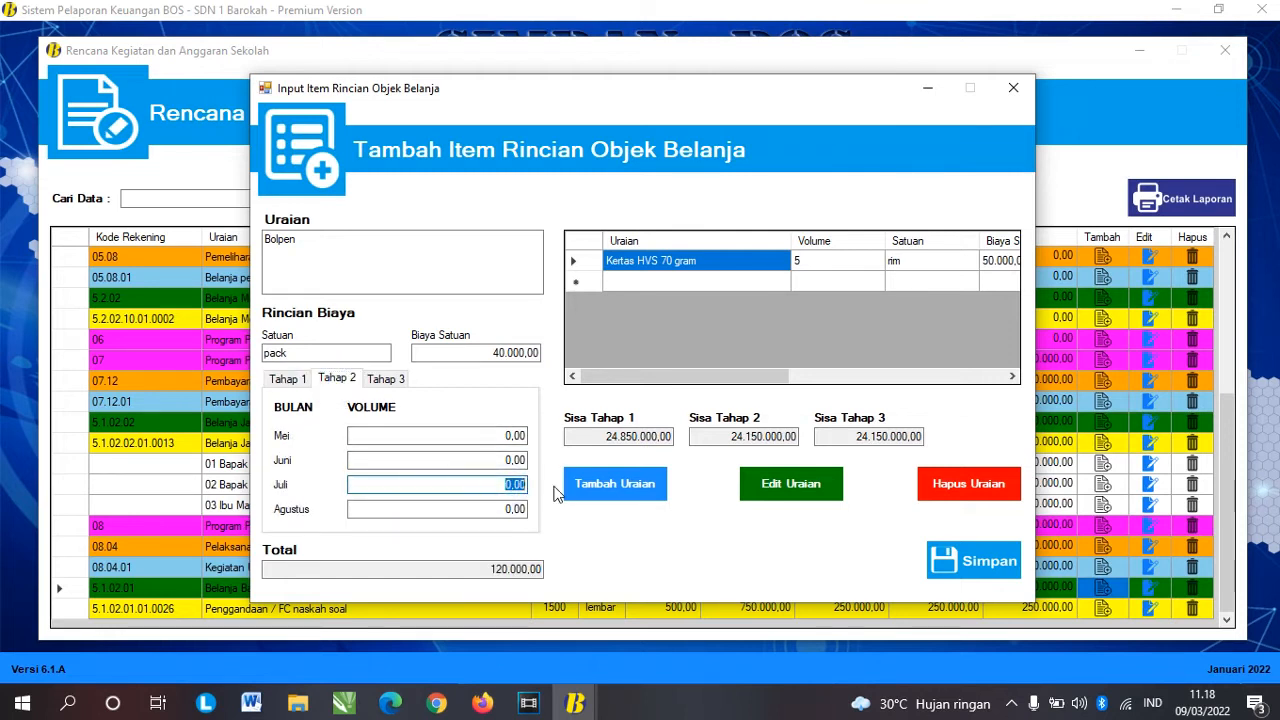
pyautogui.write('3')
pyautogui.press('Tab')
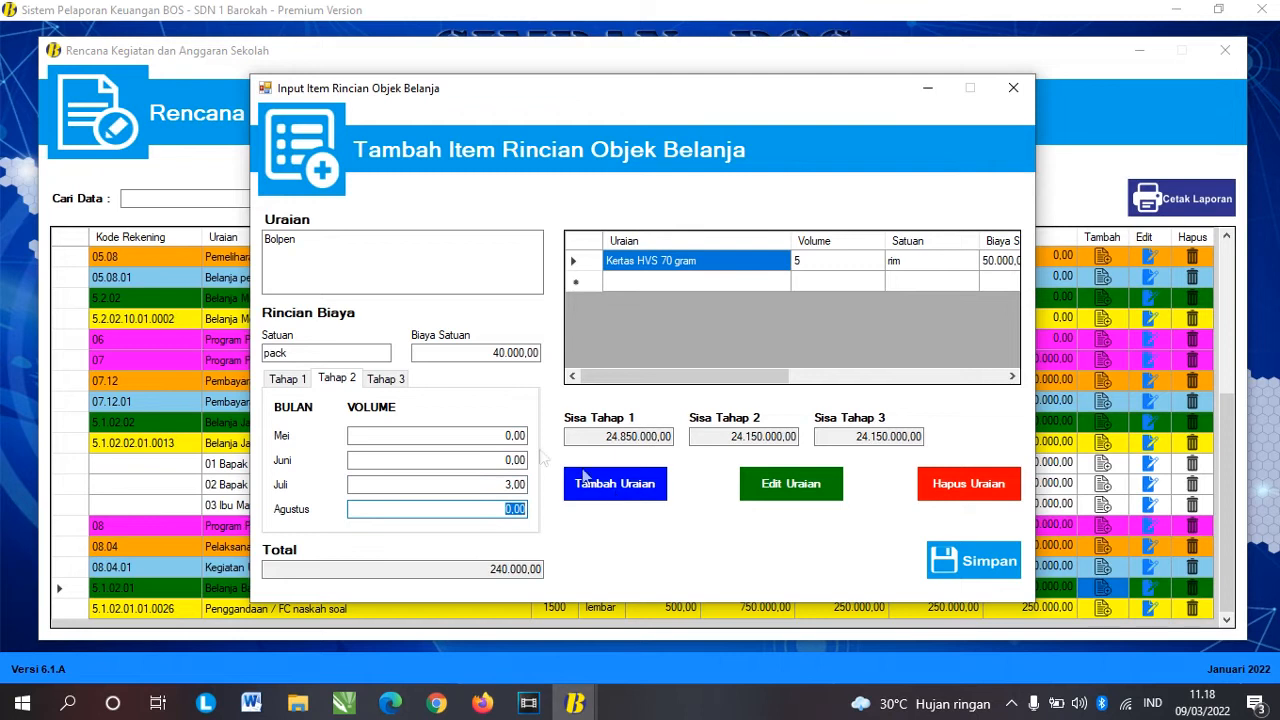
pyautogui.click(397, 384)
pyautogui.click(588, 485)
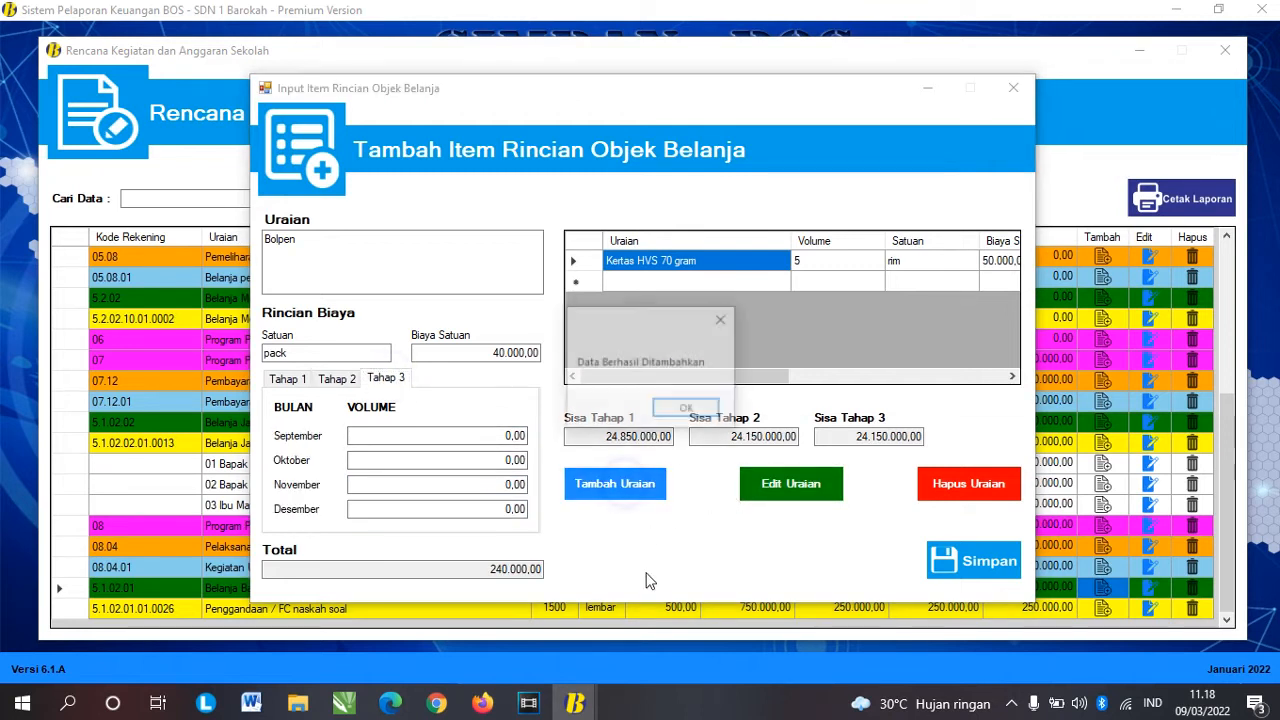
pyautogui.click(686, 411)
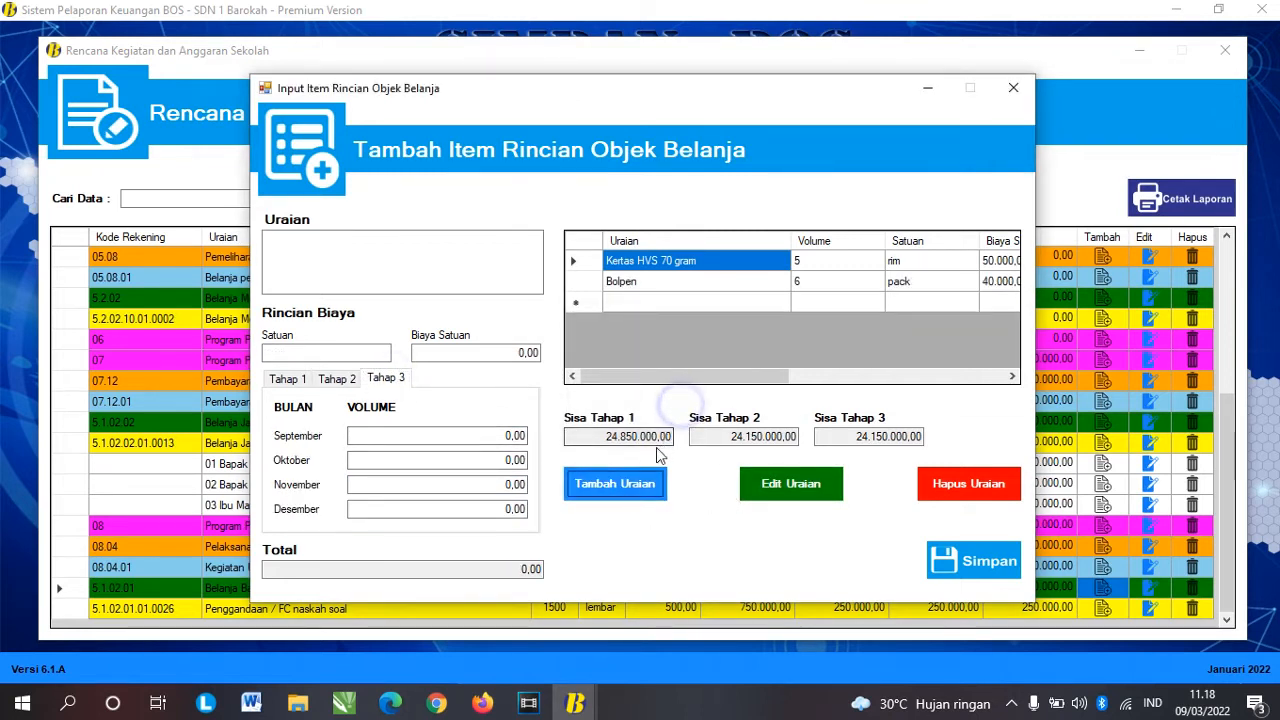
# Step: Enter the next item, Pensil 2B, with unit pack at 30.000
pyautogui.click(690, 282)
pyautogui.click(375, 264)
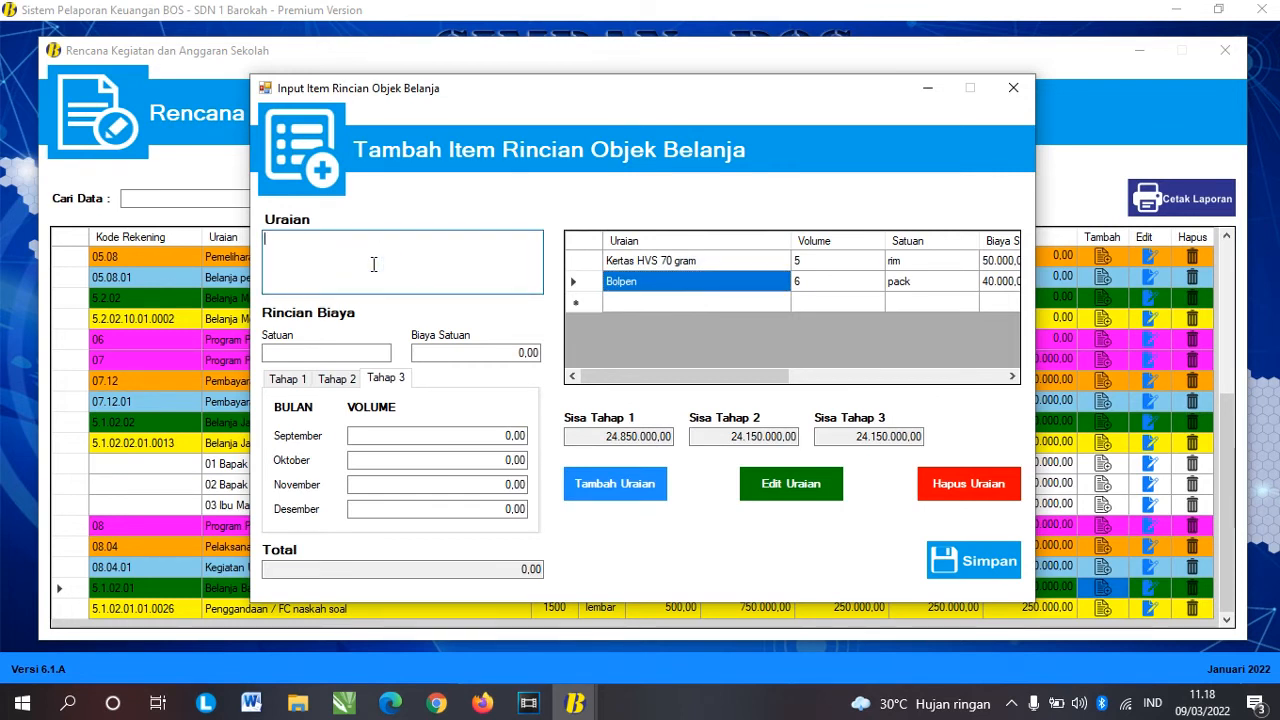
pyautogui.write('Pensil 2B')
pyautogui.click(366, 354)
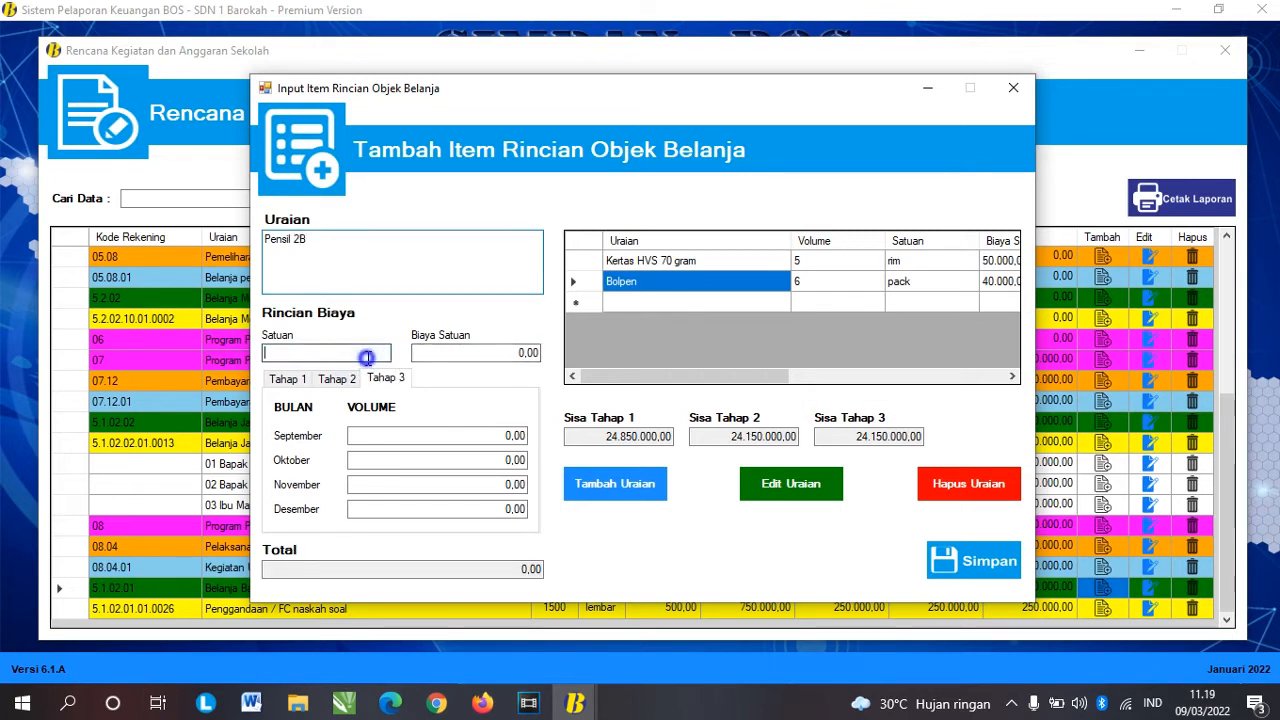
pyautogui.press('Tab')
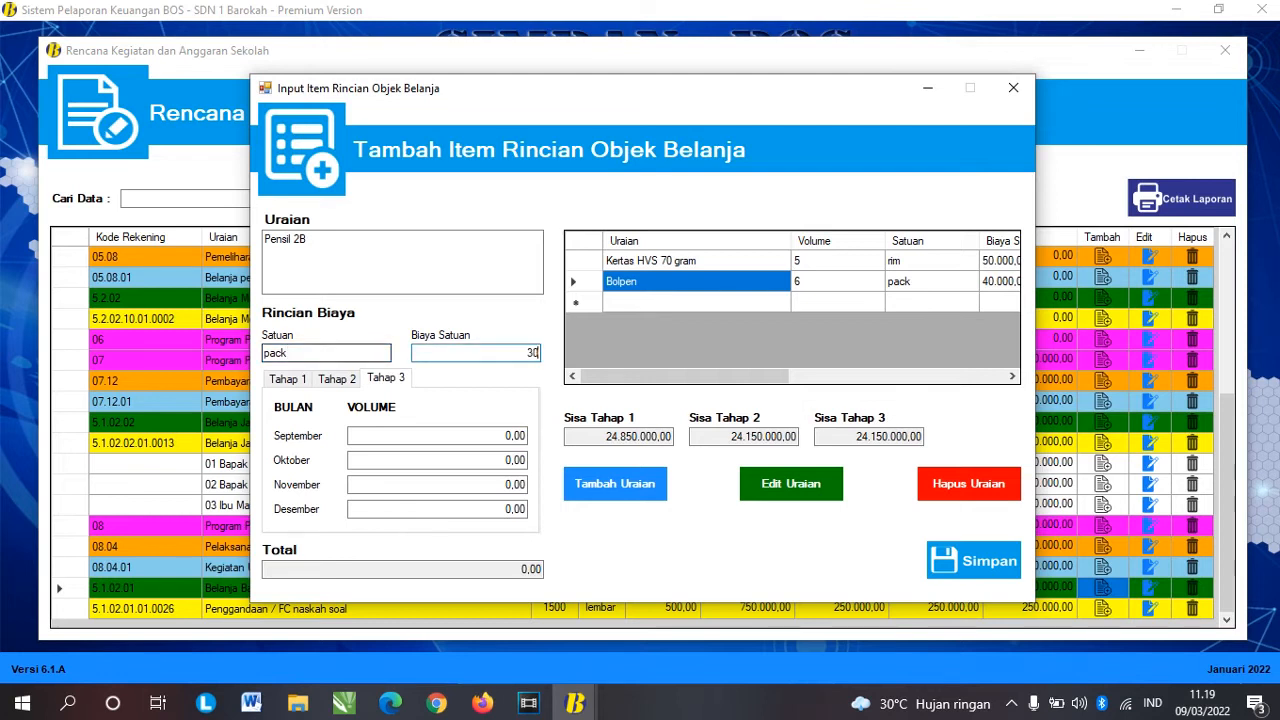
pyautogui.press('Tab')
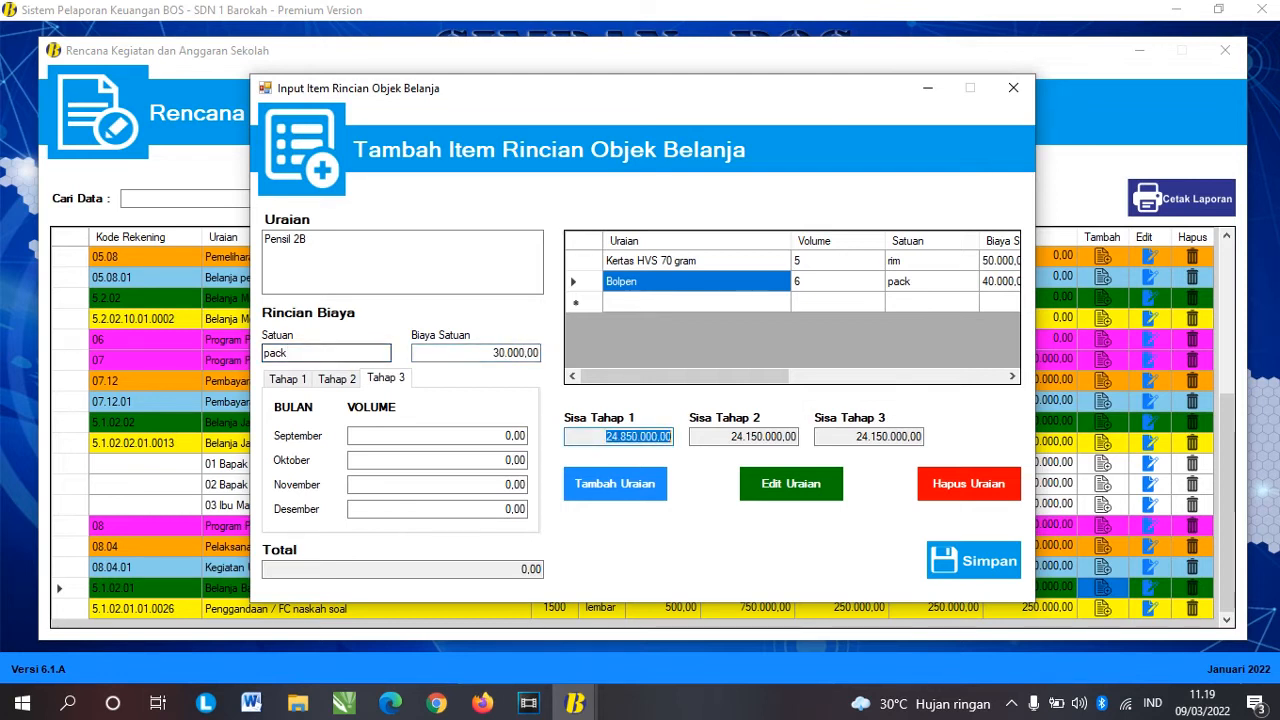
# Step: Set pencil volumes of 3 in Juli and 2 in Oktober, add the item, and save the list
pyautogui.click(333, 386)
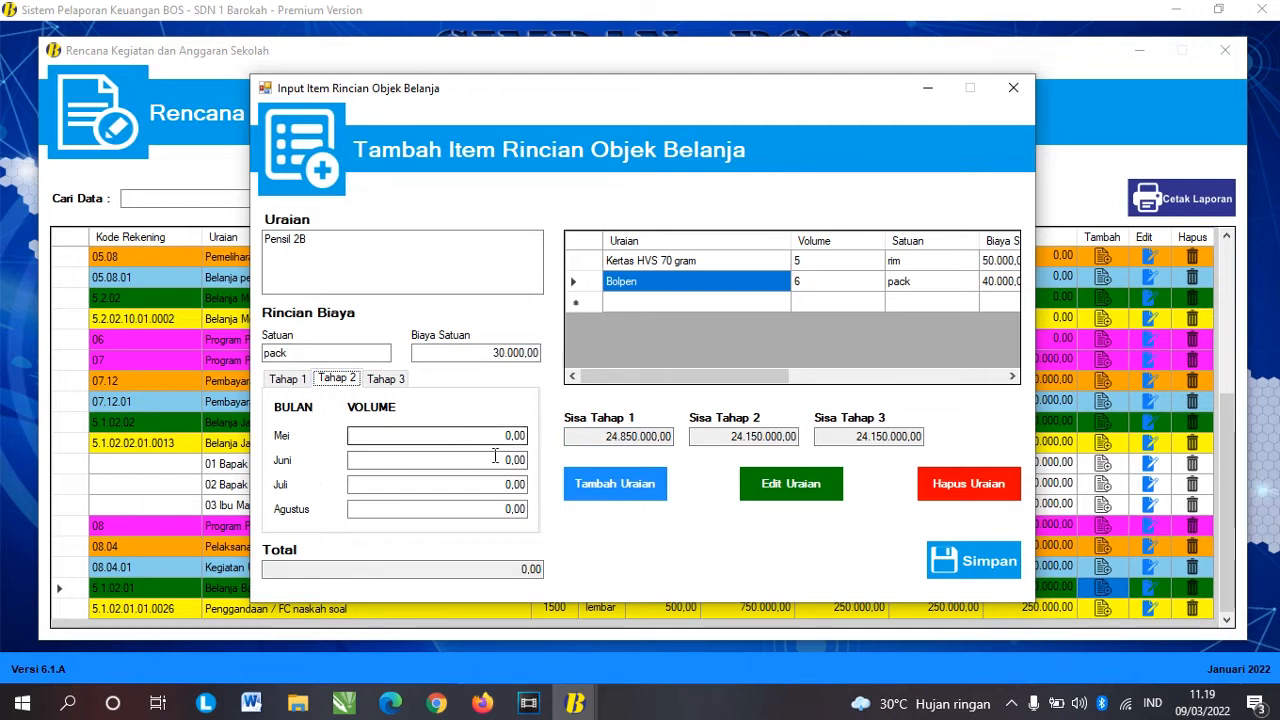
pyautogui.click(396, 382)
pyautogui.click(337, 378)
pyautogui.click(500, 485)
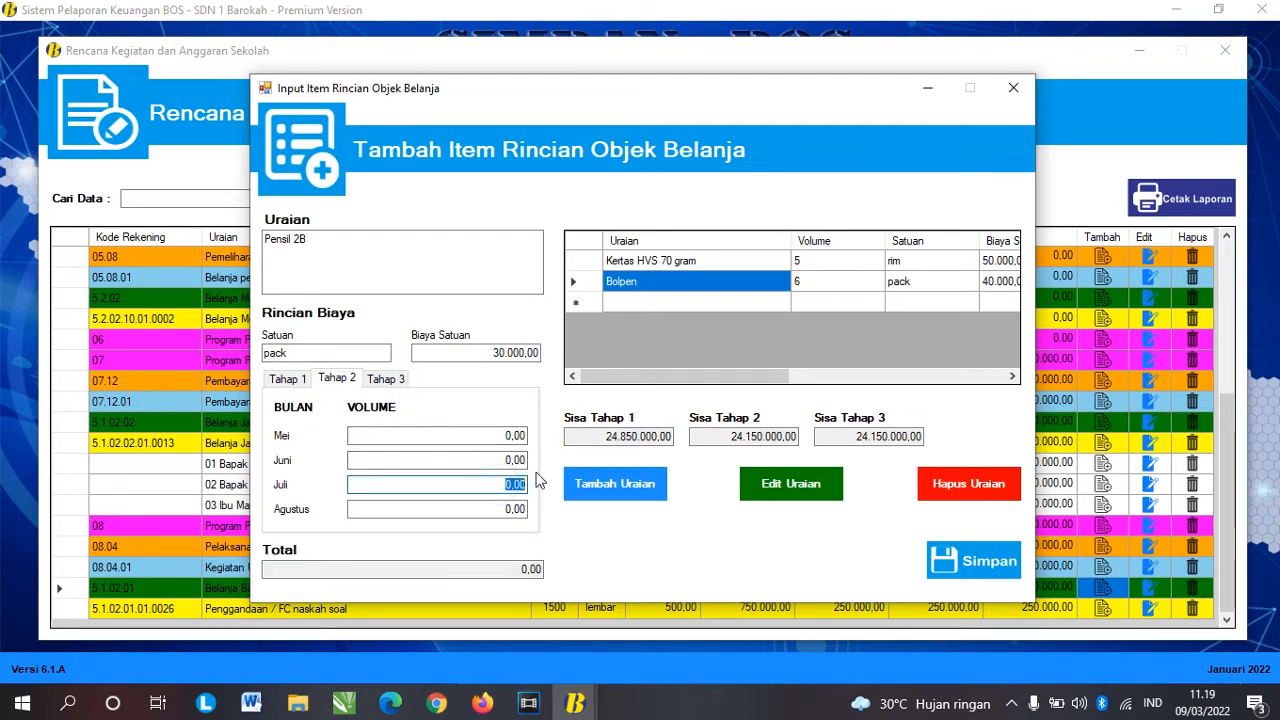
pyautogui.write('3')
pyautogui.press('Tab')
pyautogui.click(391, 380)
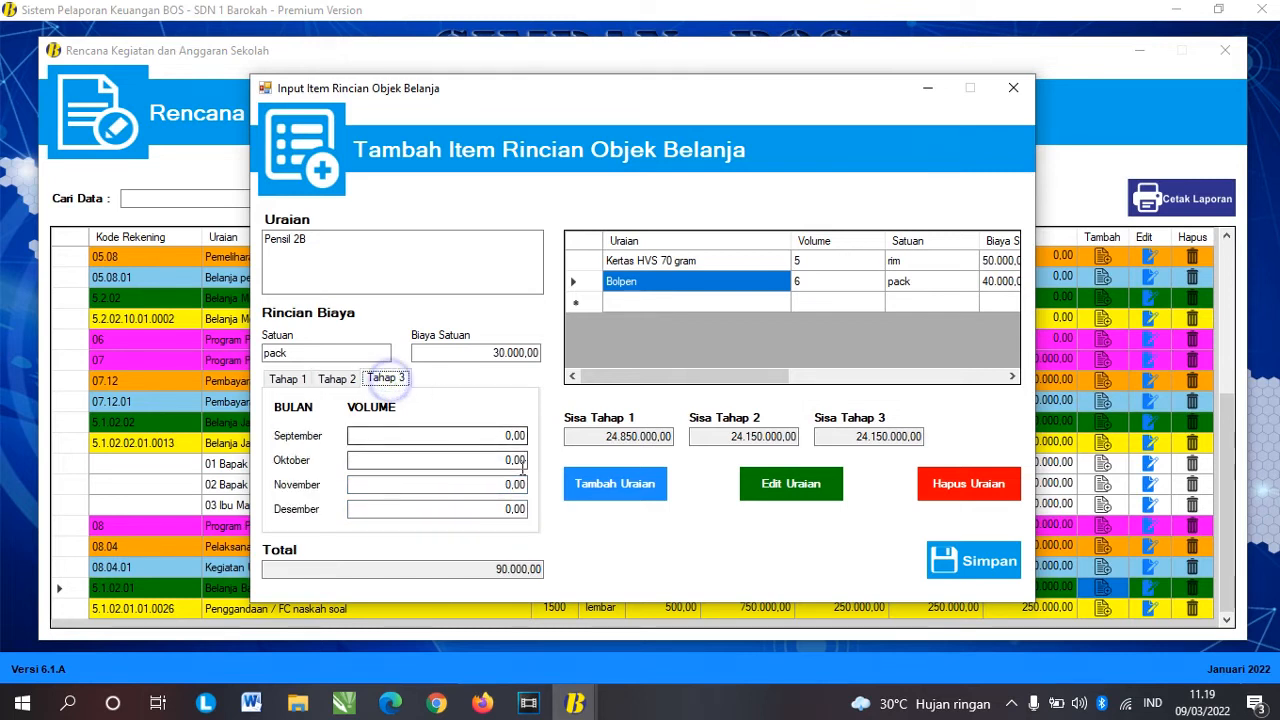
pyautogui.click(500, 460)
pyautogui.write('2')
pyautogui.press('Tab')
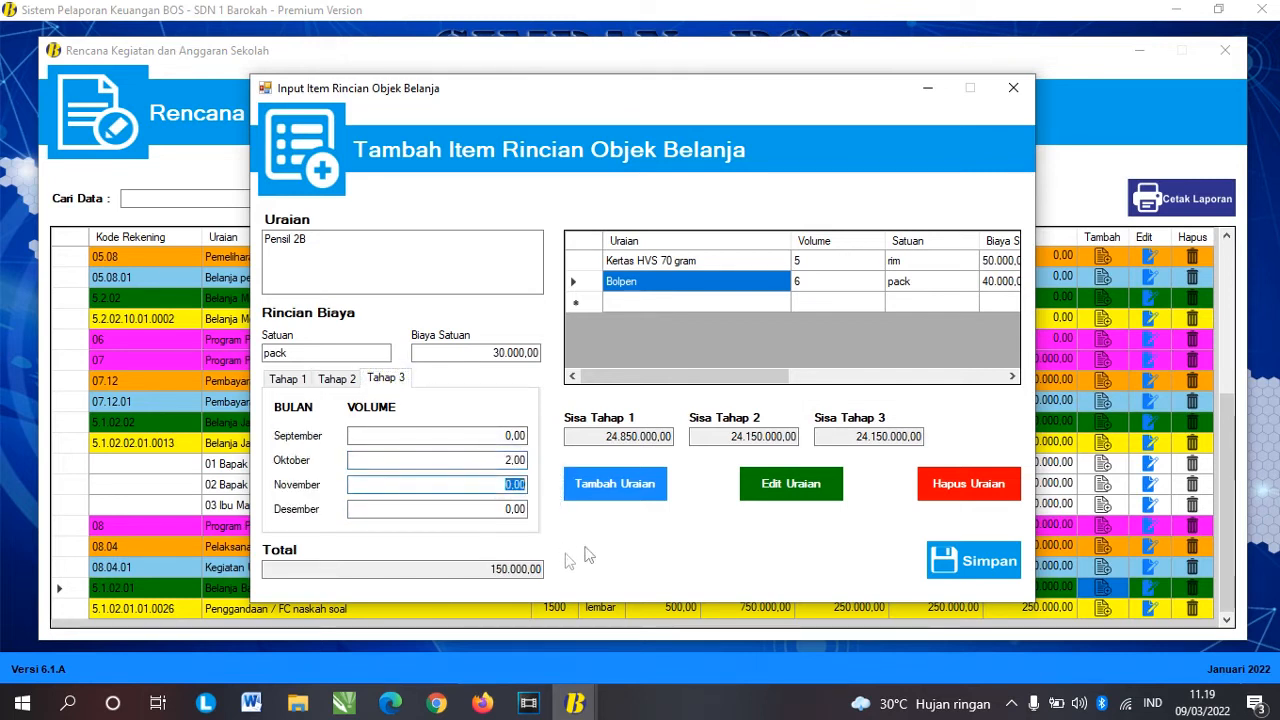
pyautogui.click(691, 409)
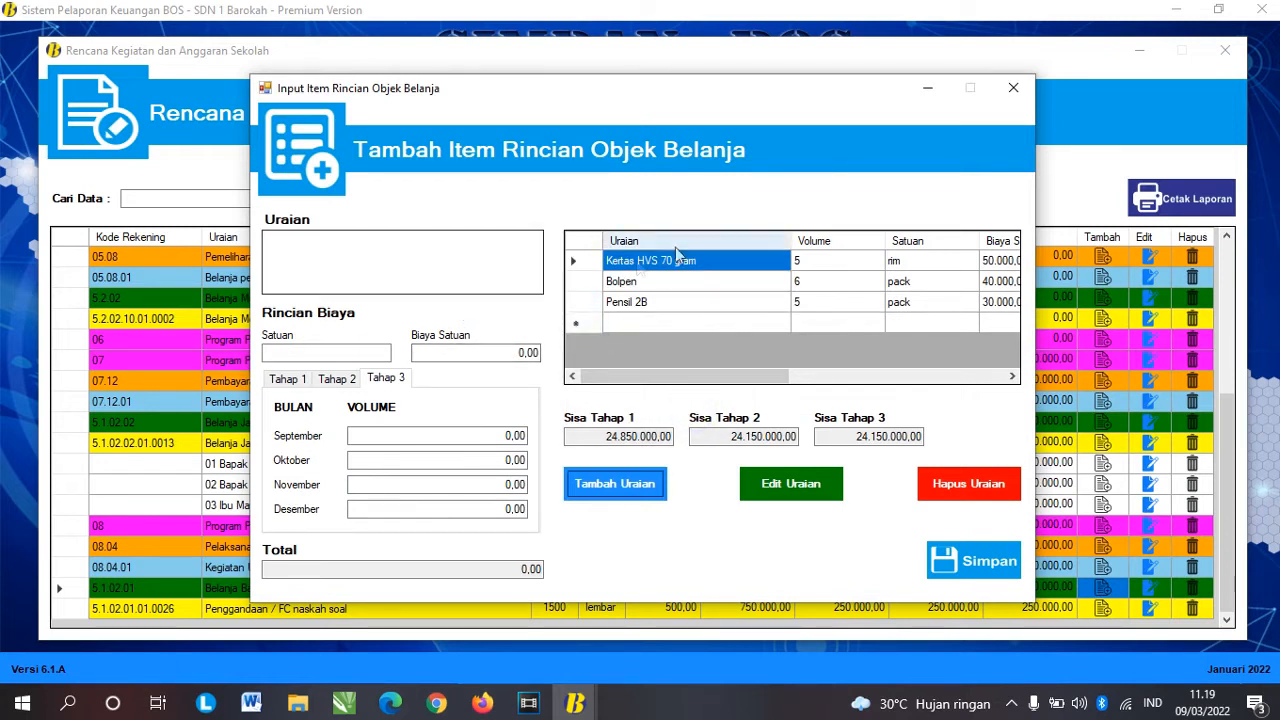
pyautogui.click(998, 580)
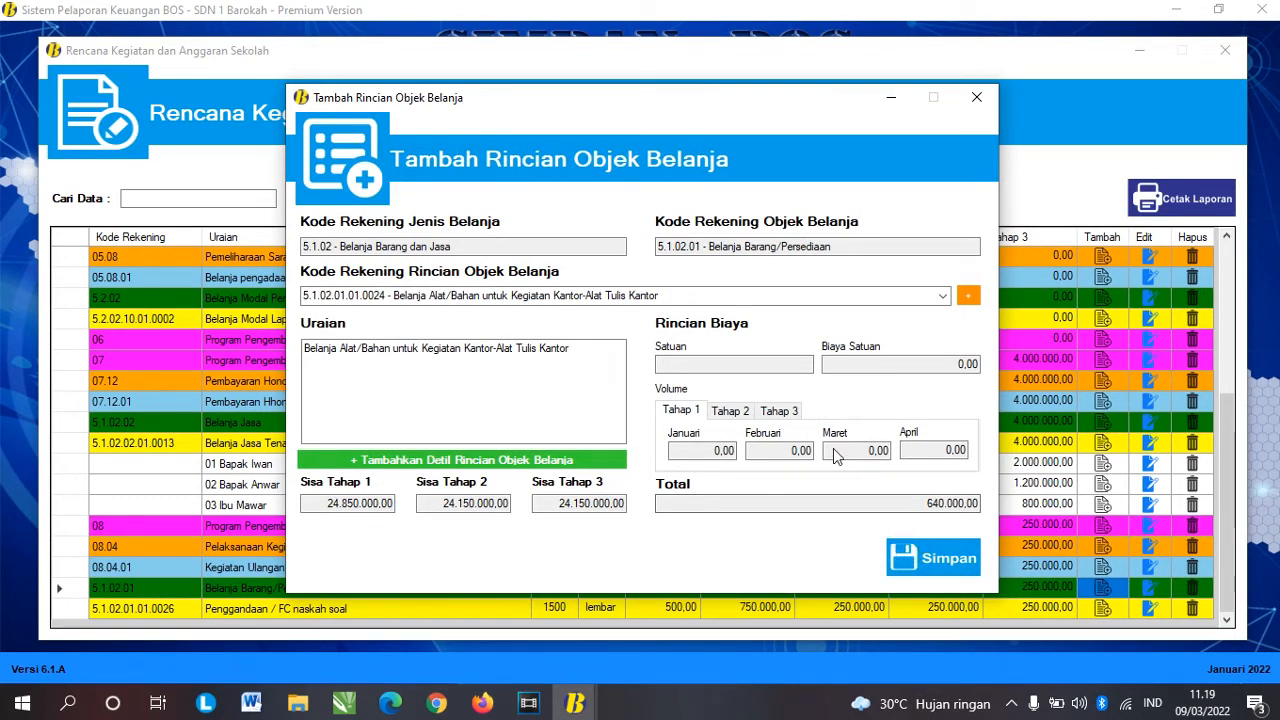
# Step: Confirm the save, review the Kertas HVS 70 gram, Bolpen and Pensil 2B rows, and select the stationery line
pyautogui.click(689, 411)
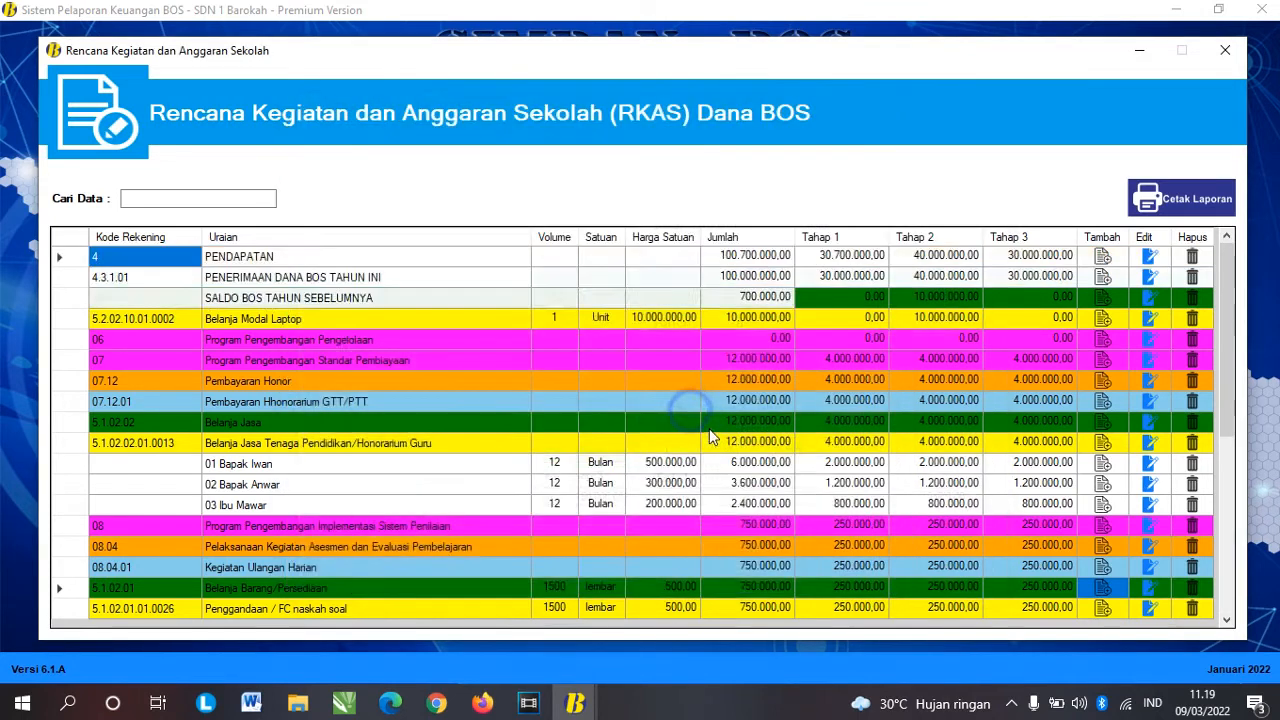
pyautogui.scroll(-6, 711, 429)
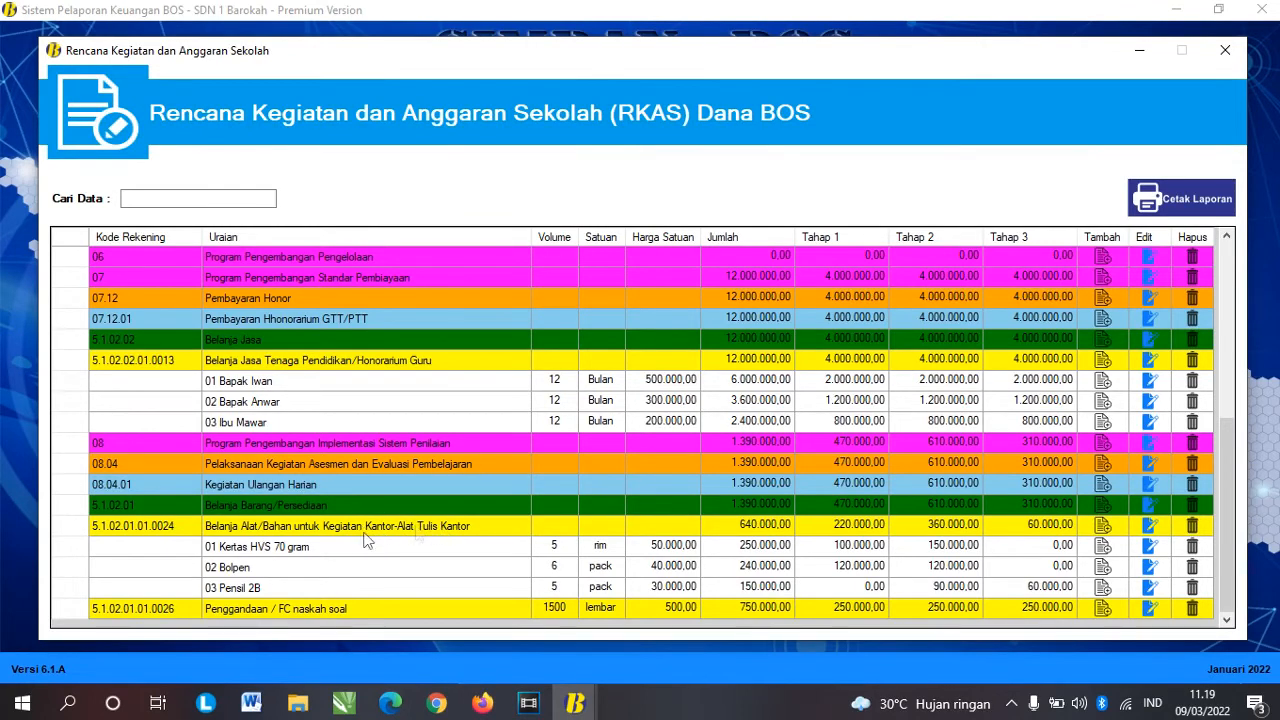
pyautogui.click(300, 548)
pyautogui.click(320, 565)
pyautogui.click(320, 586)
pyautogui.click(322, 549)
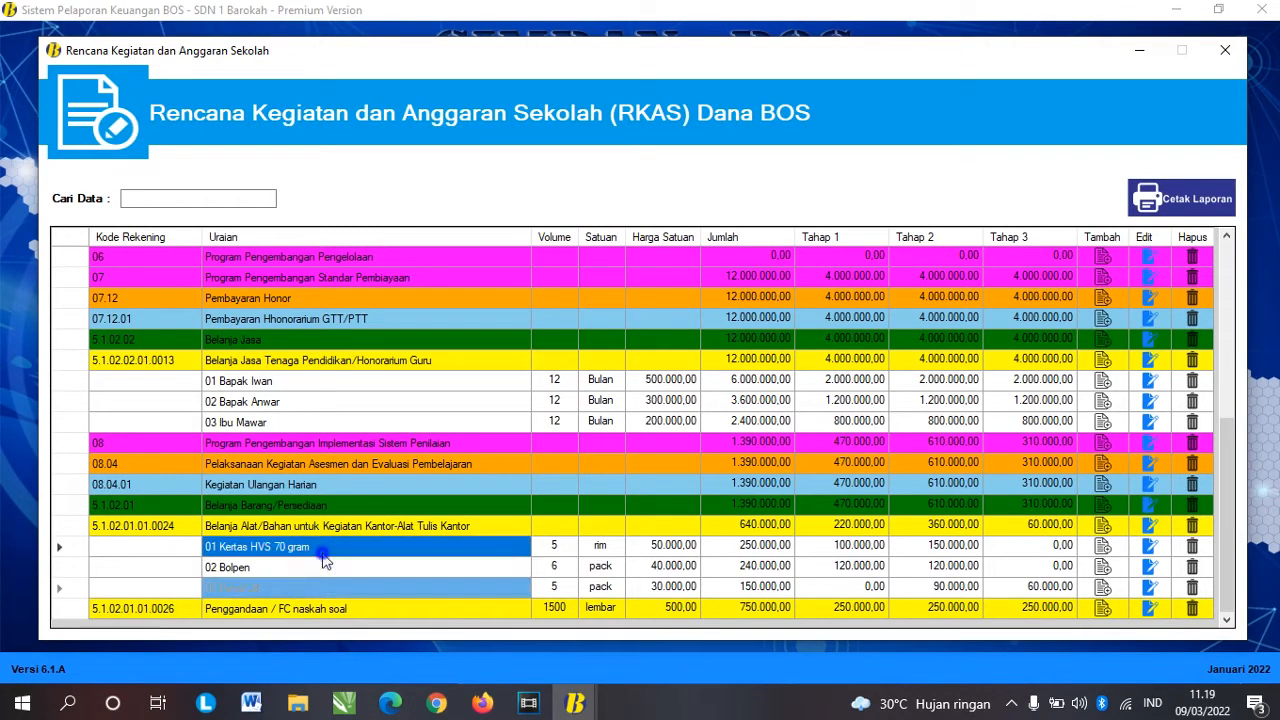
pyautogui.click(323, 566)
pyautogui.click(397, 574)
pyautogui.click(397, 587)
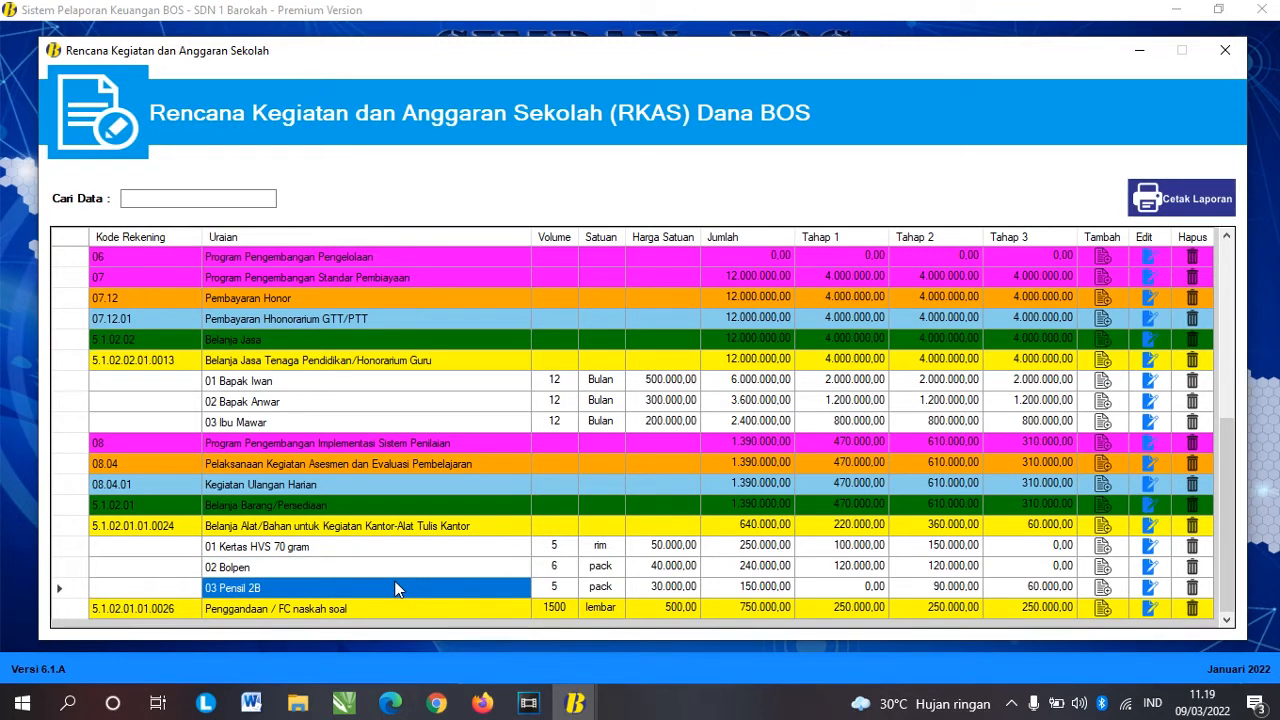
pyautogui.click(320, 546)
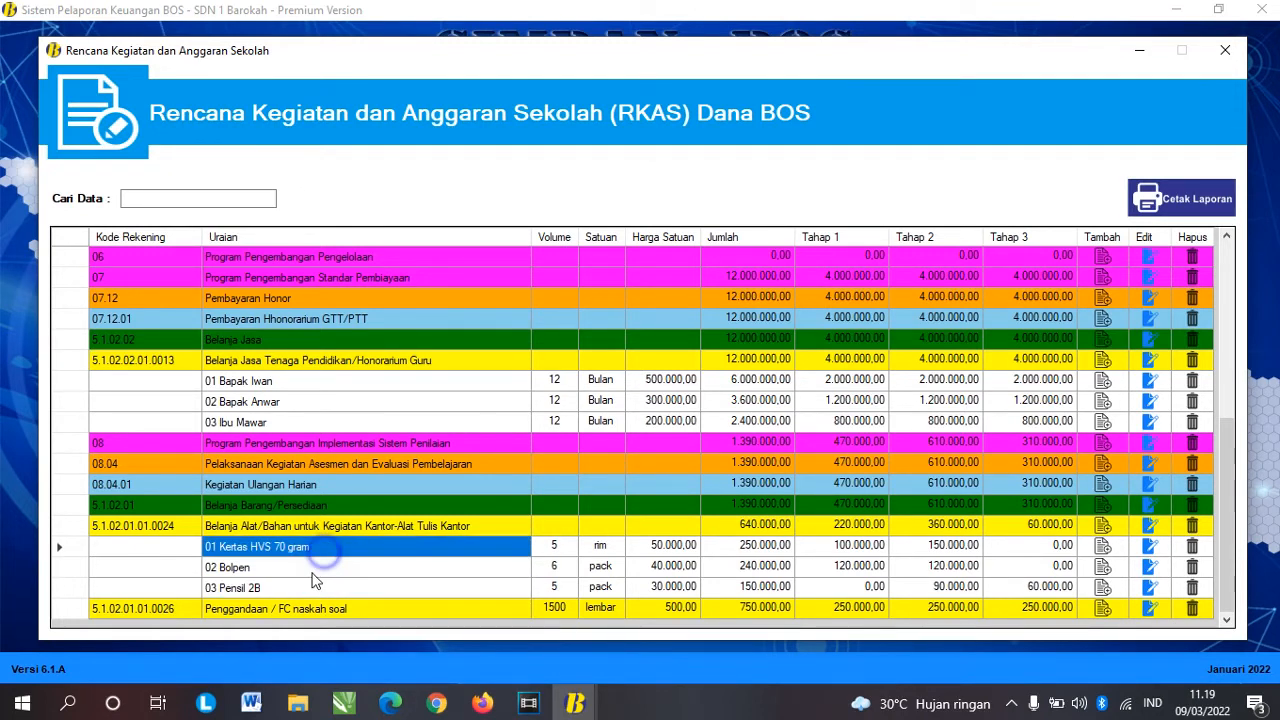
pyautogui.click(328, 566)
pyautogui.click(363, 586)
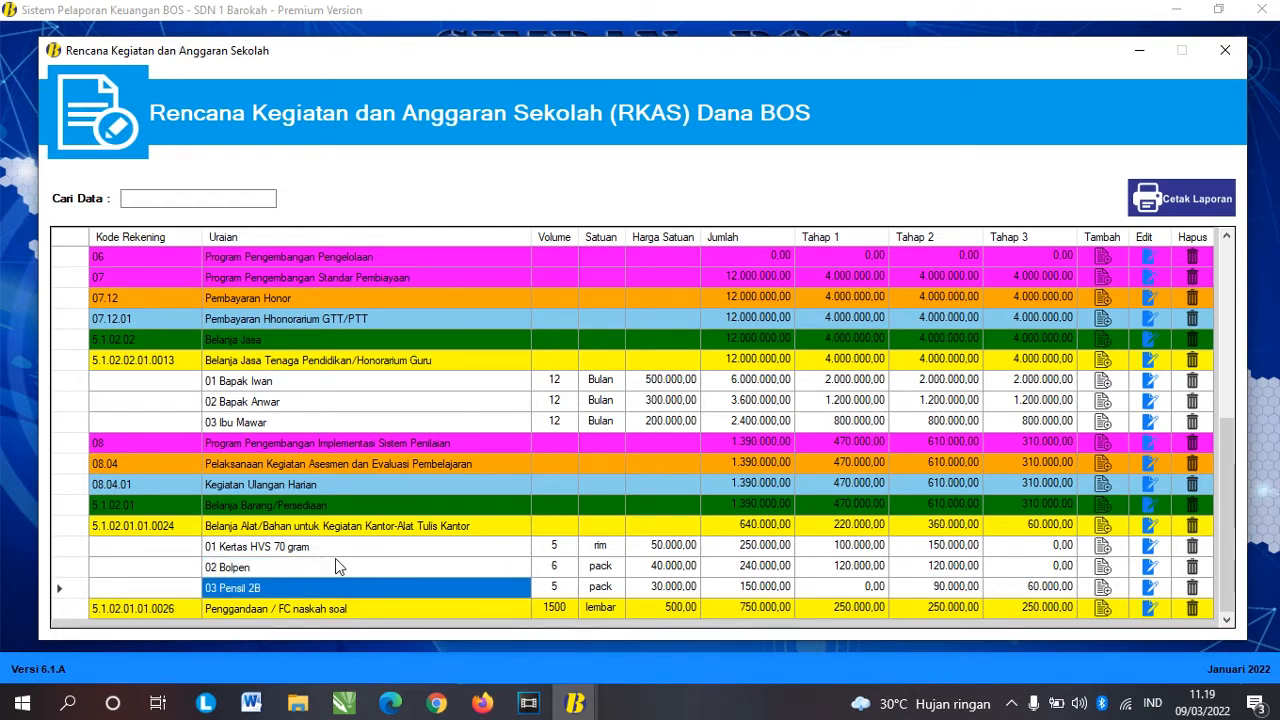
pyautogui.click(430, 546)
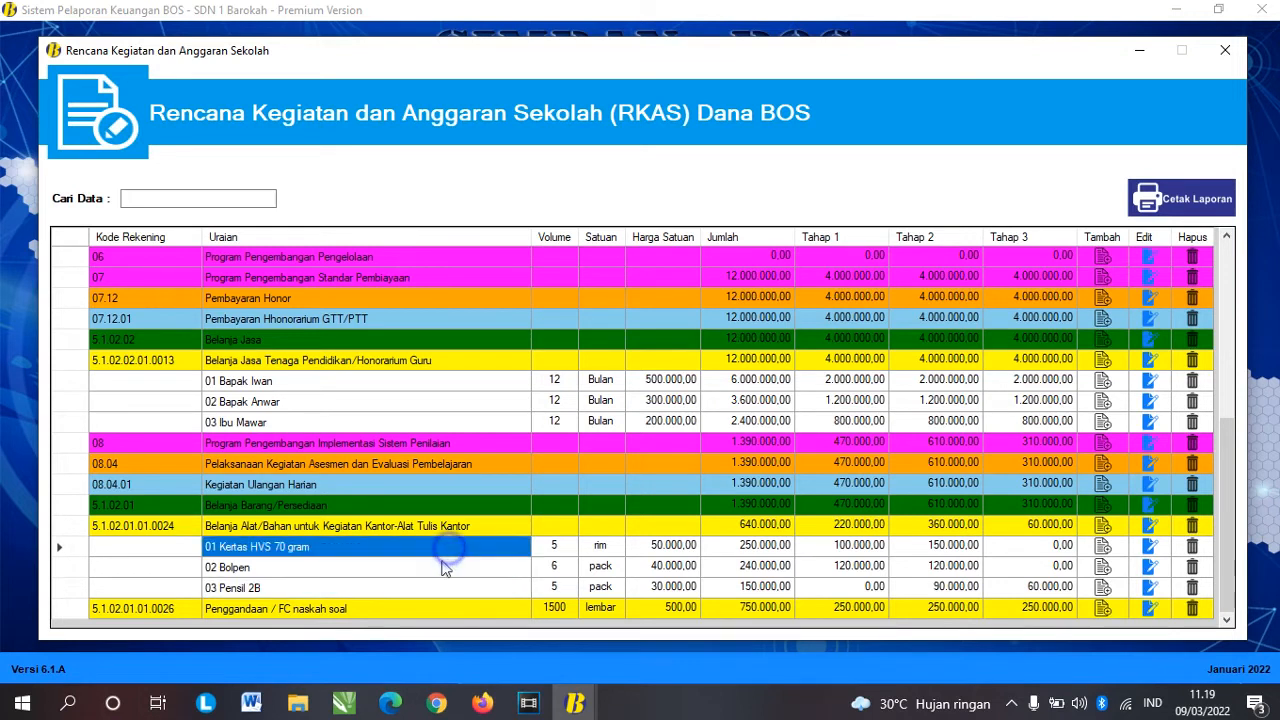
pyautogui.click(440, 566)
pyautogui.click(416, 587)
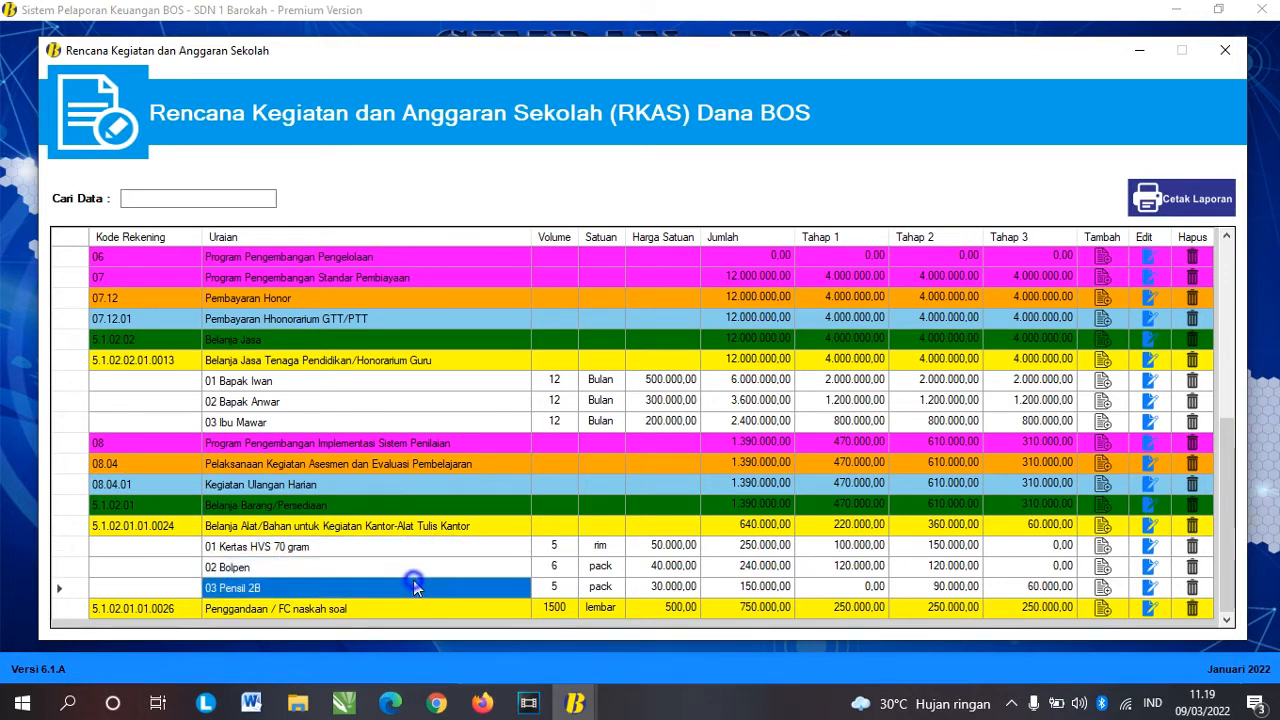
pyautogui.click(407, 568)
pyautogui.click(405, 548)
pyautogui.click(458, 527)
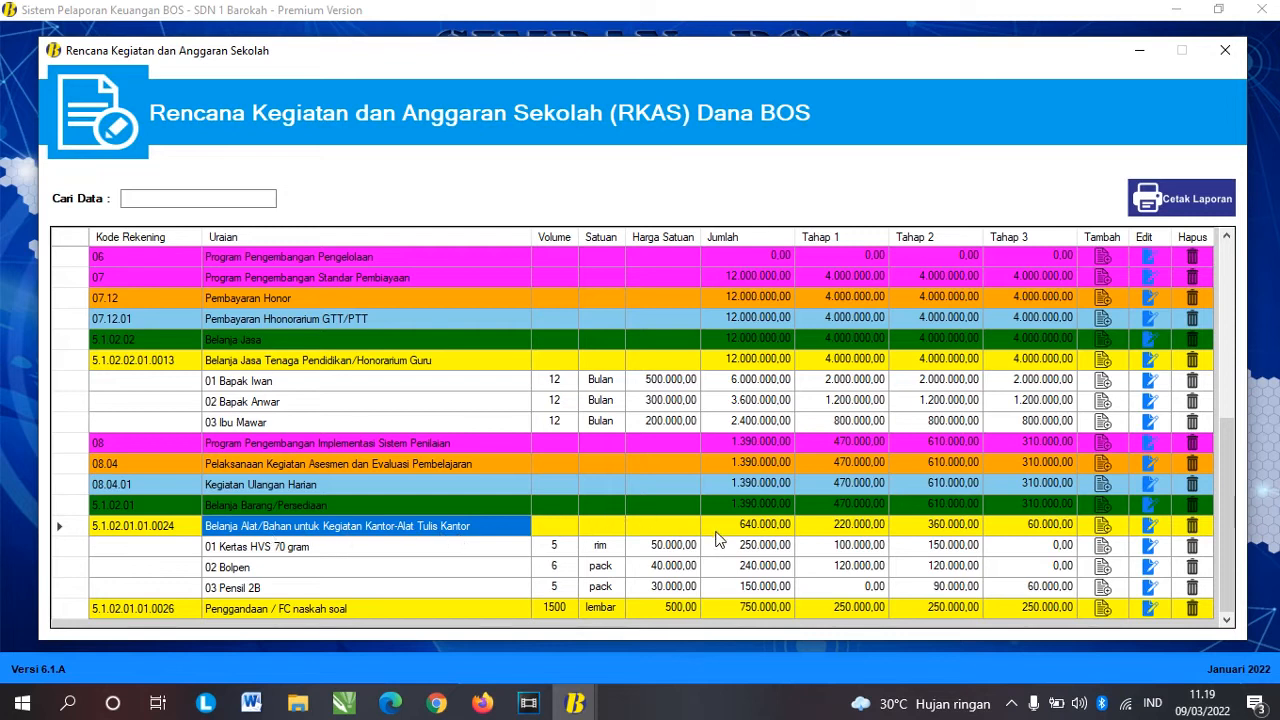
# Step: Add a new item, Spidol, to the stationery line with unit pack at 40.000
pyautogui.click(1100, 530)
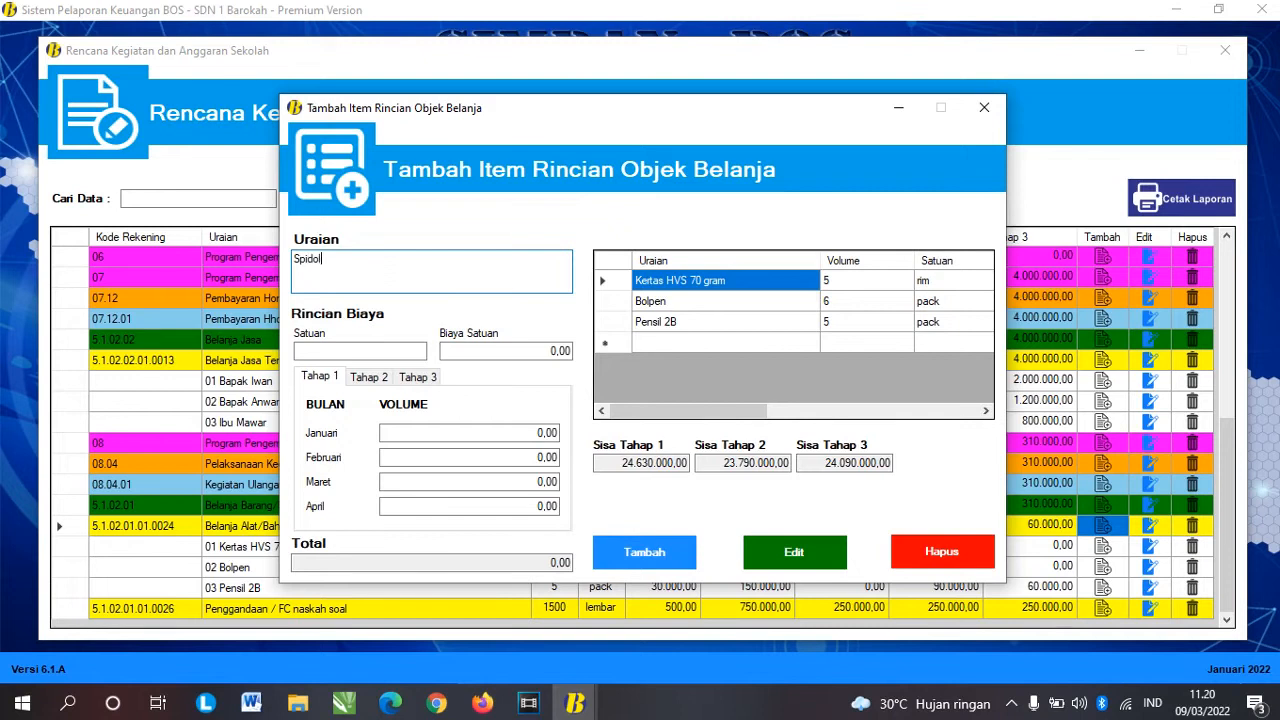
pyautogui.click(385, 352)
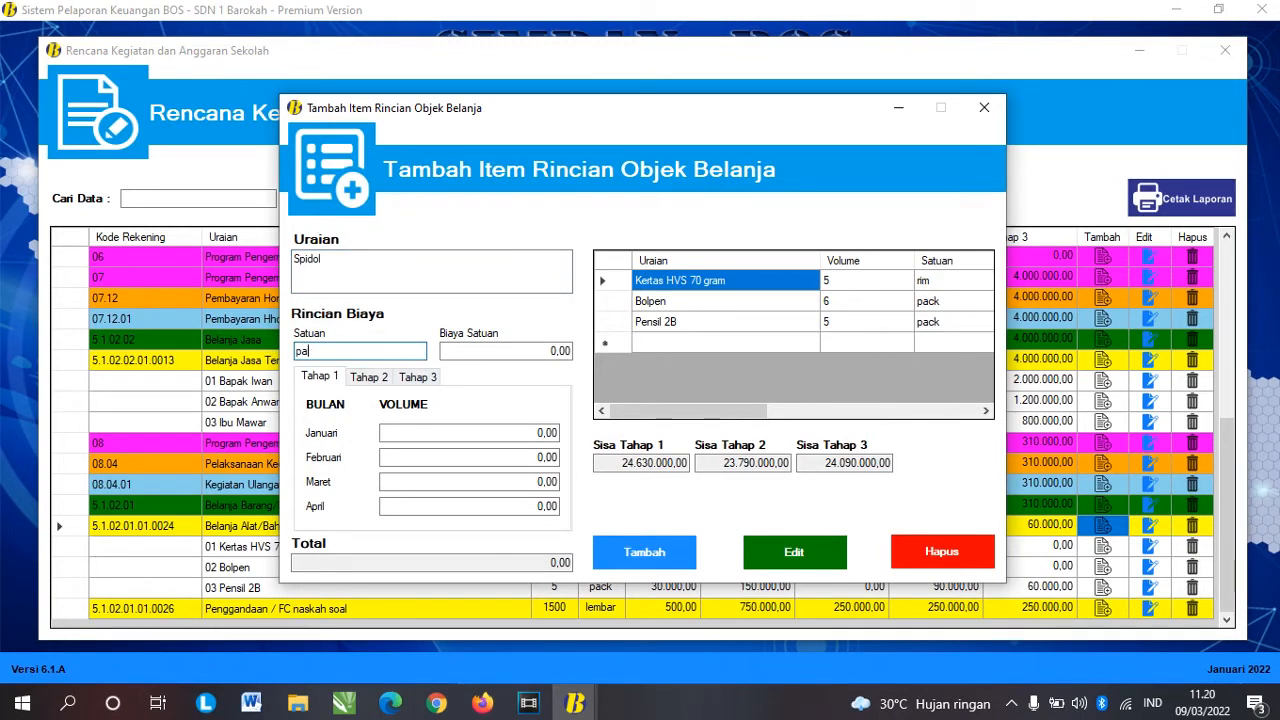
pyautogui.press('Tab')
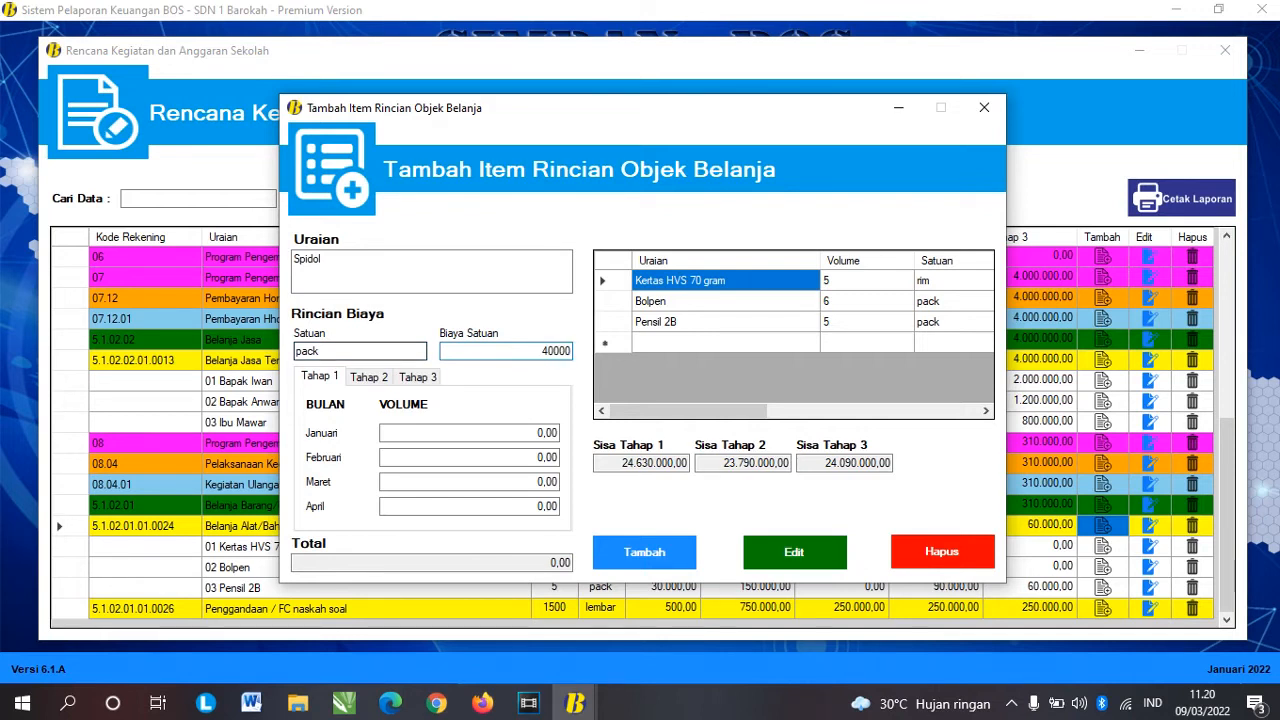
pyautogui.press('Tab')
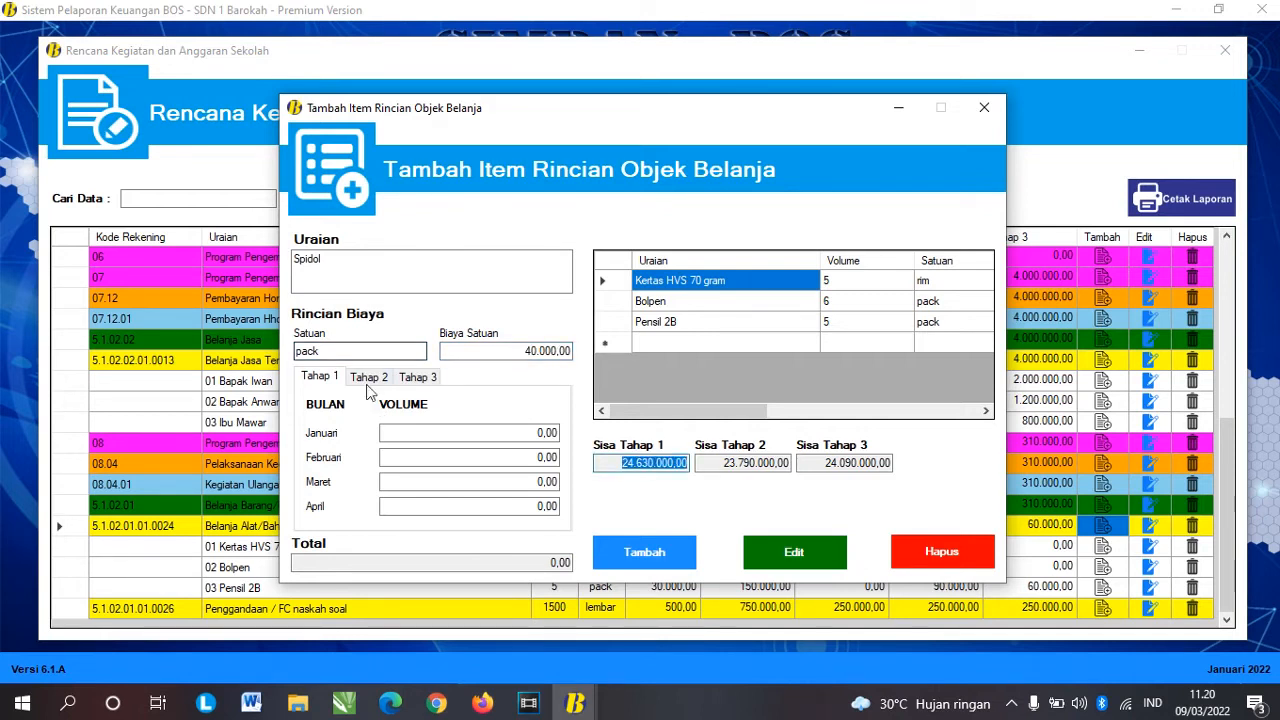
# Step: Set Spidol volumes of 2 in Februari and 2 in Juli, add it, and close the form
pyautogui.click(545, 457)
pyautogui.write('2')
pyautogui.press('Tab')
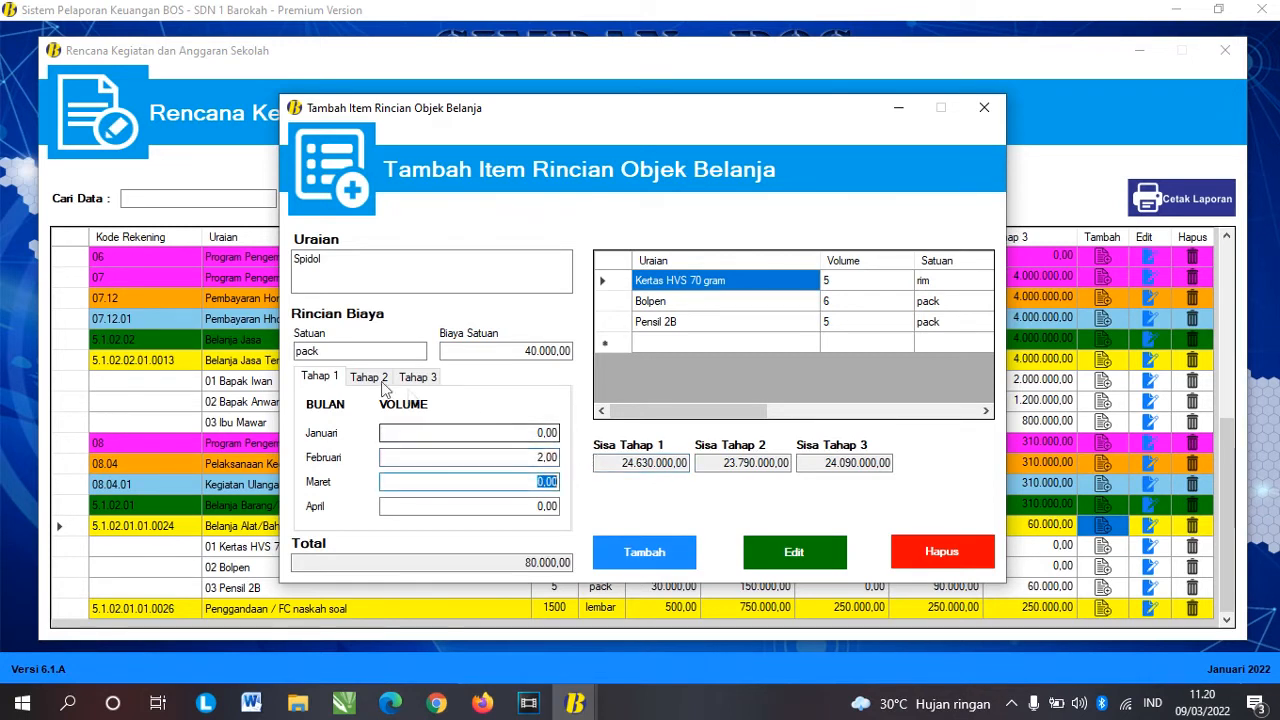
pyautogui.click(368, 377)
pyautogui.click(545, 482)
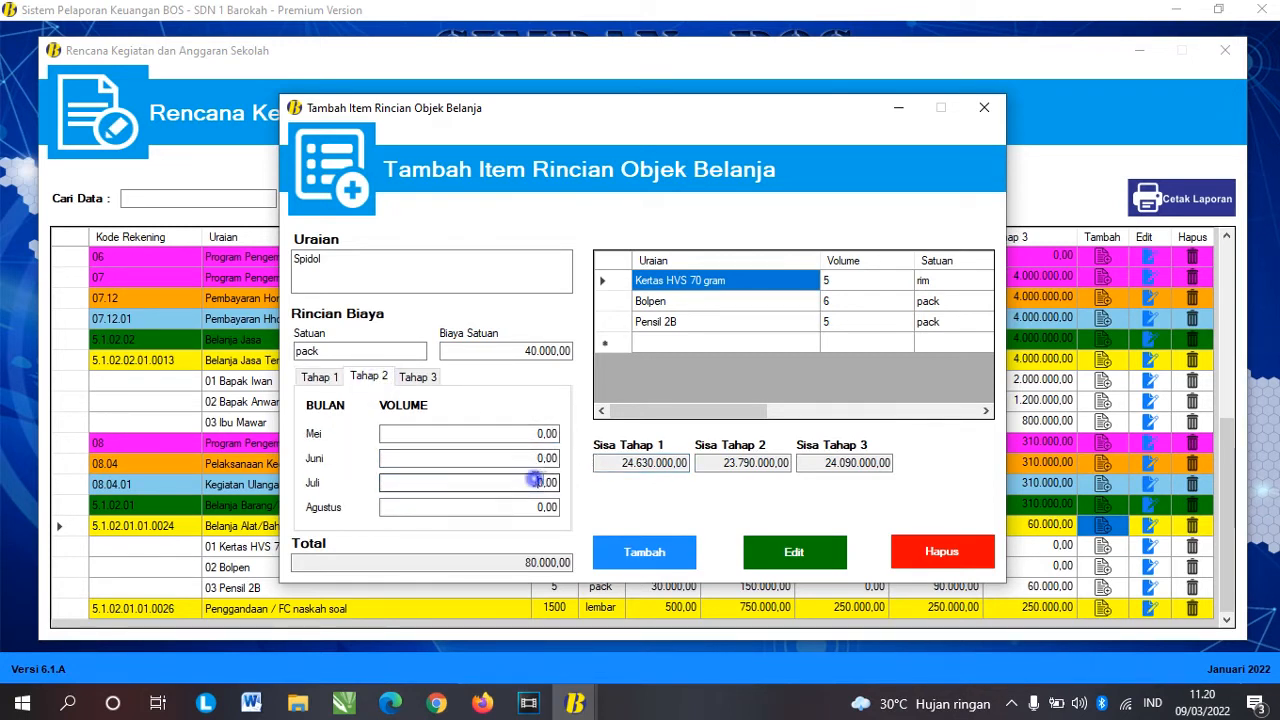
pyautogui.write('2')
pyautogui.press('Tab')
pyautogui.click(641, 563)
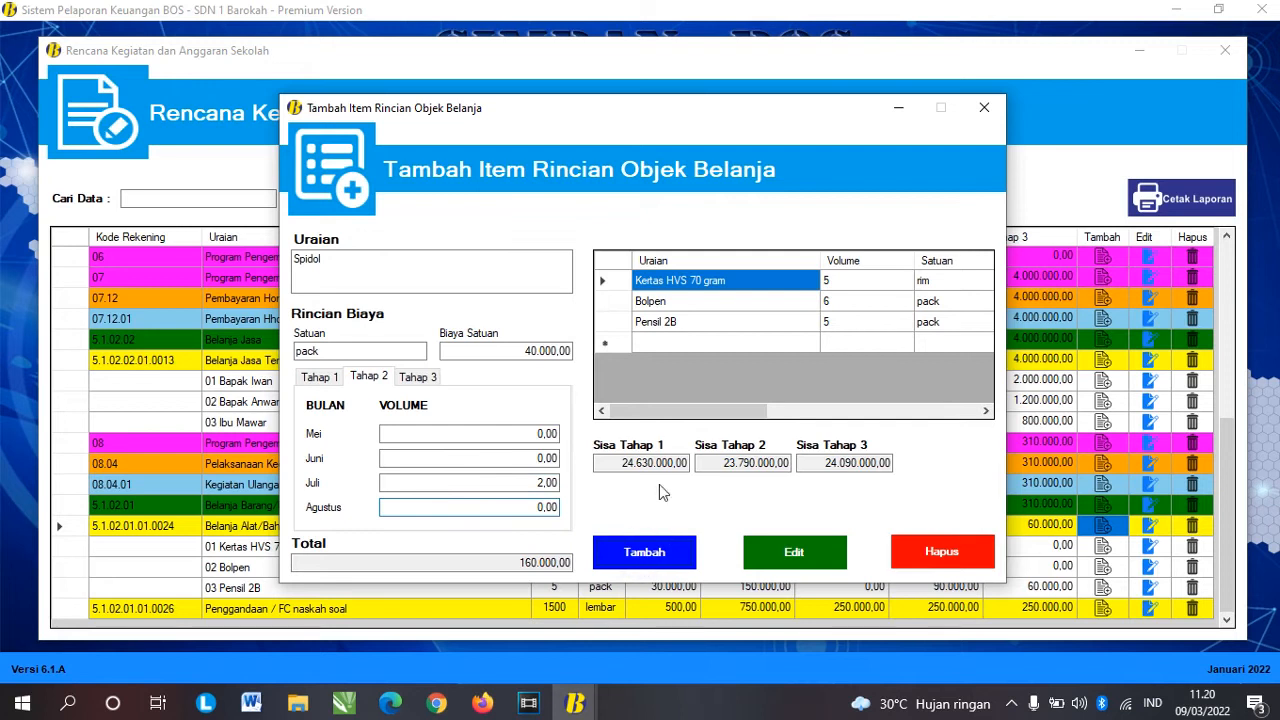
pyautogui.click(690, 409)
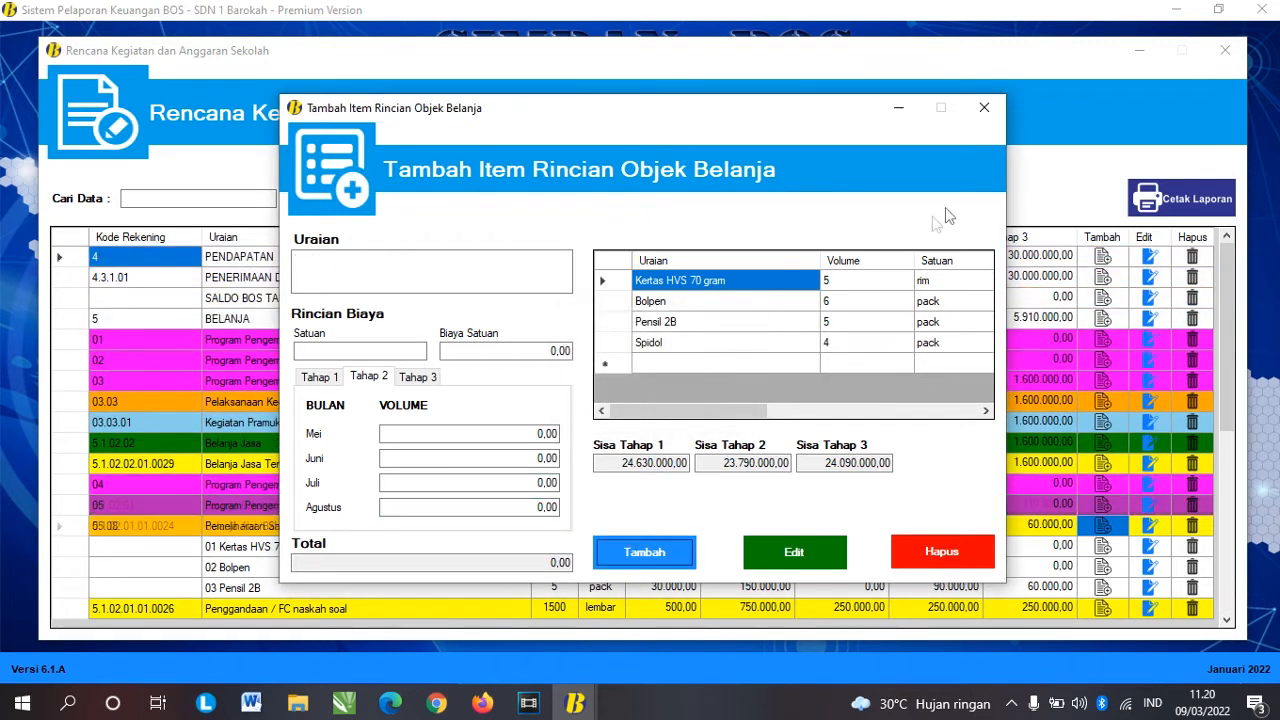
pyautogui.click(983, 108)
pyautogui.moveTo(1220, 280); pyautogui.dragTo(1240, 557)
pyautogui.click(335, 567)
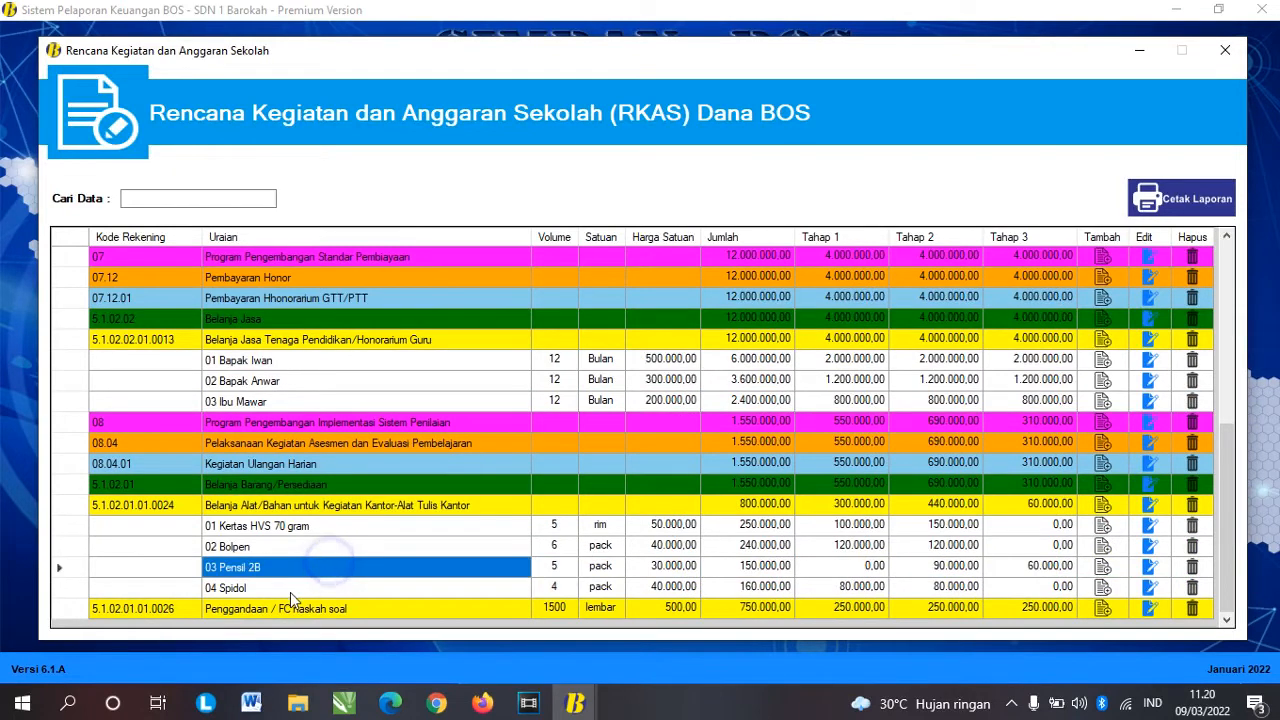
pyautogui.click(290, 590)
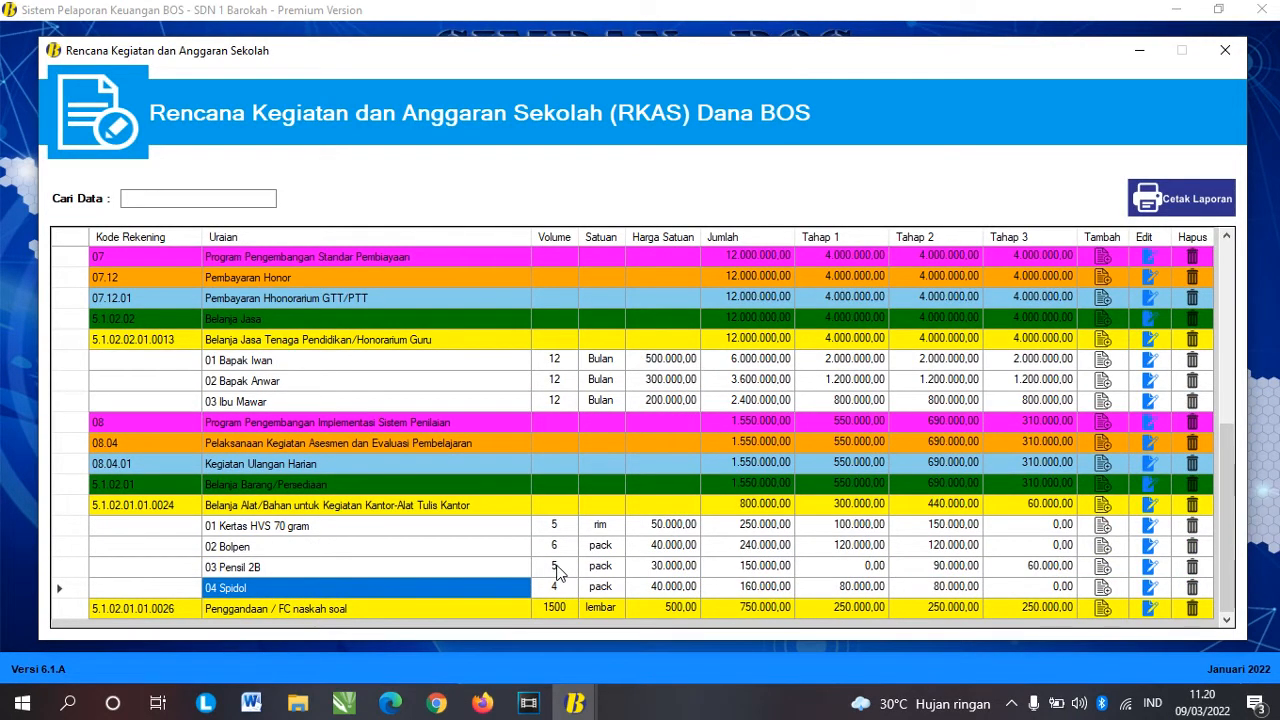
pyautogui.click(684, 588)
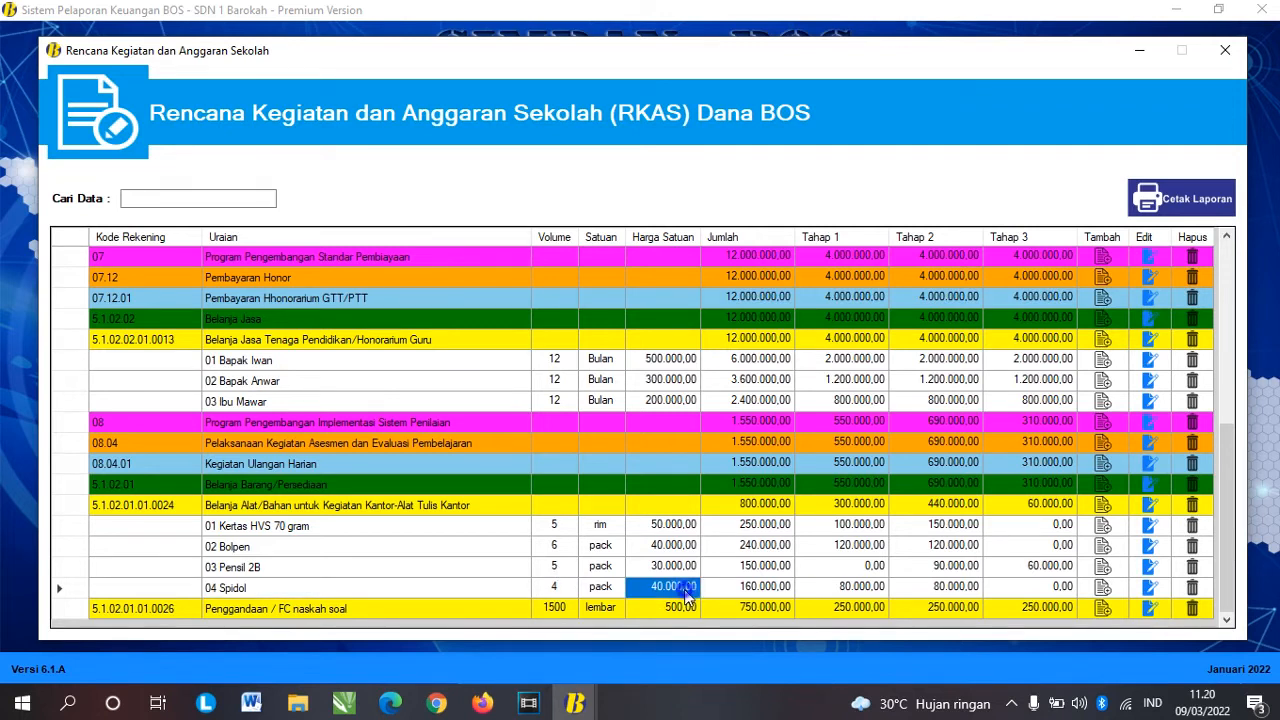
pyautogui.click(766, 590)
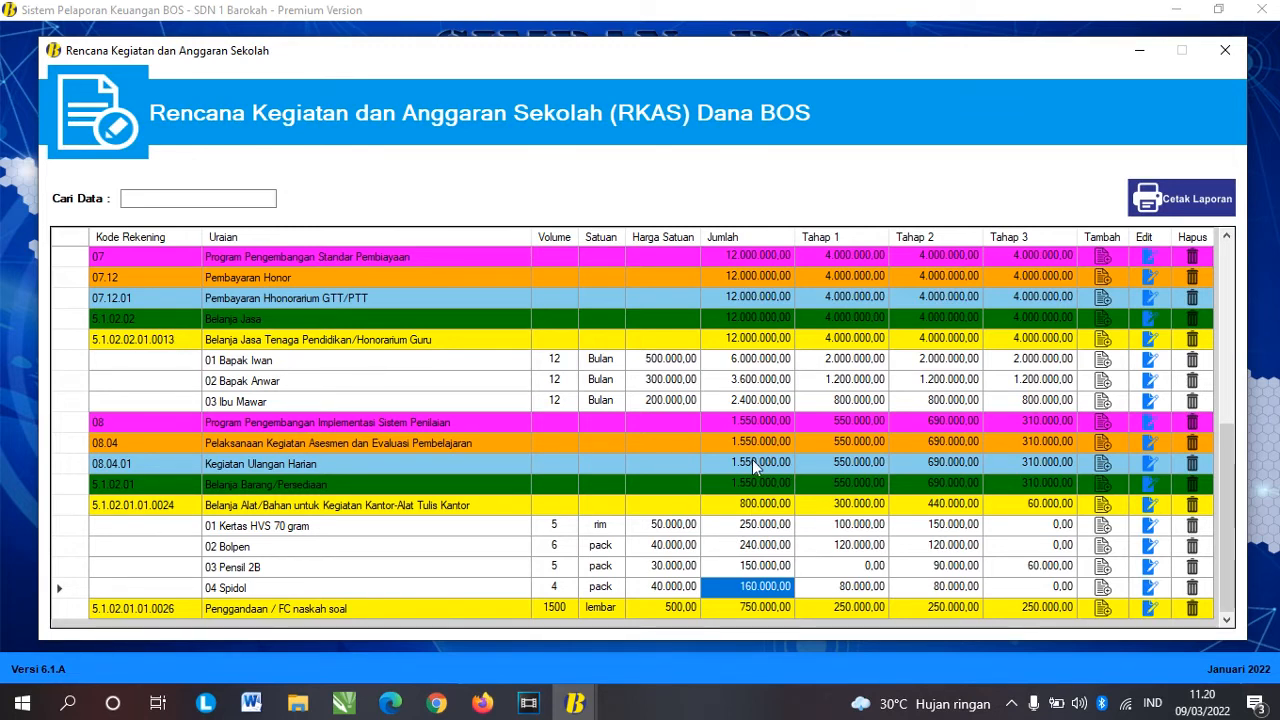
pyautogui.scroll(10, 752, 459)
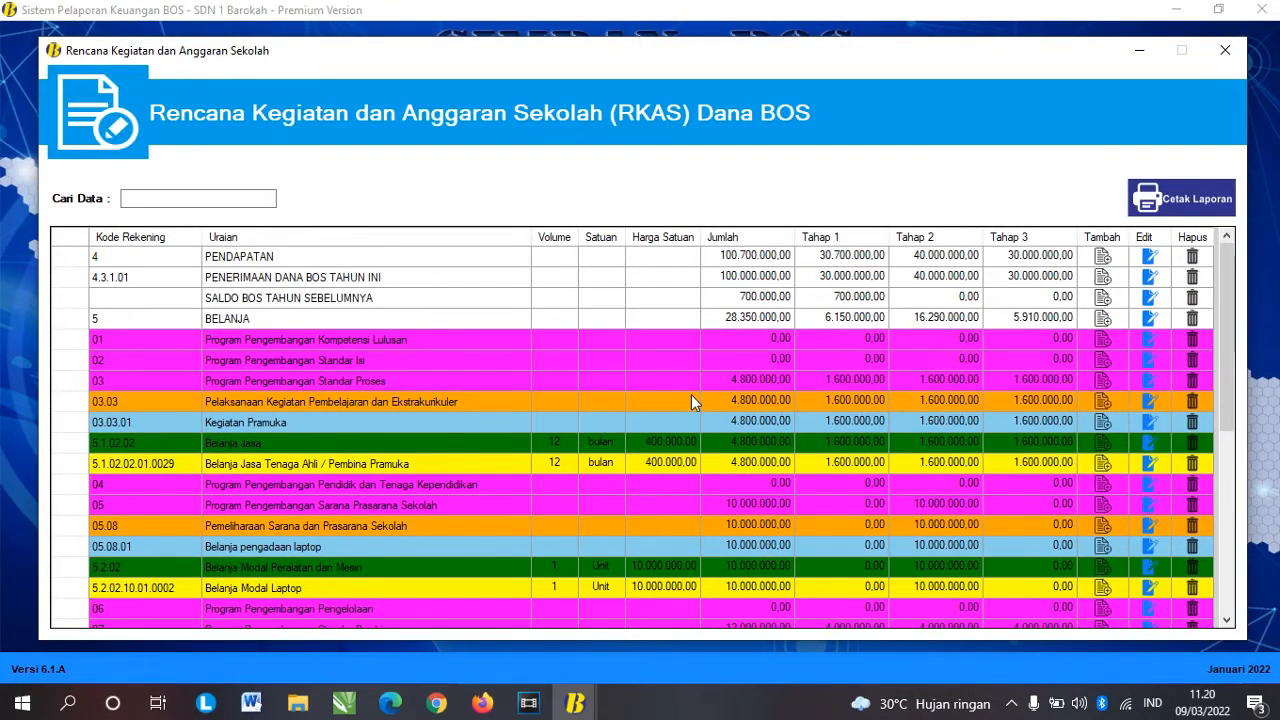
pyautogui.scroll(-3, 691, 400)
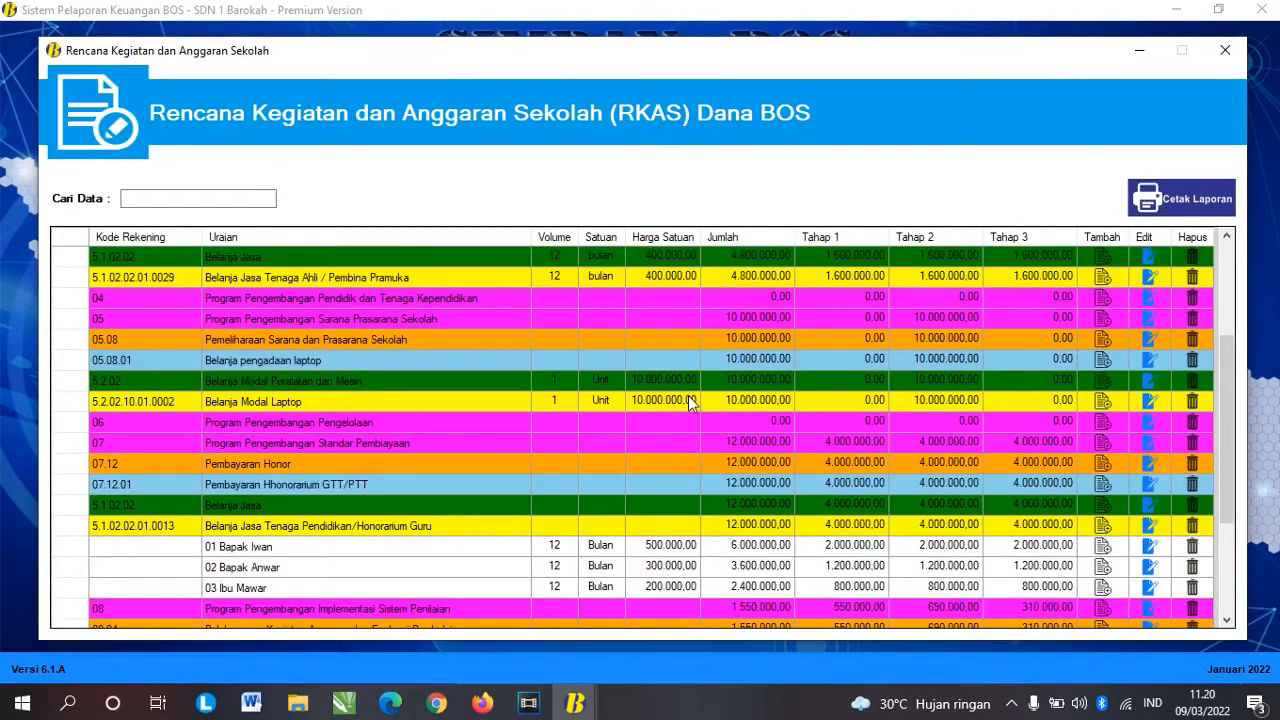
pyautogui.scroll(-2, 689, 400)
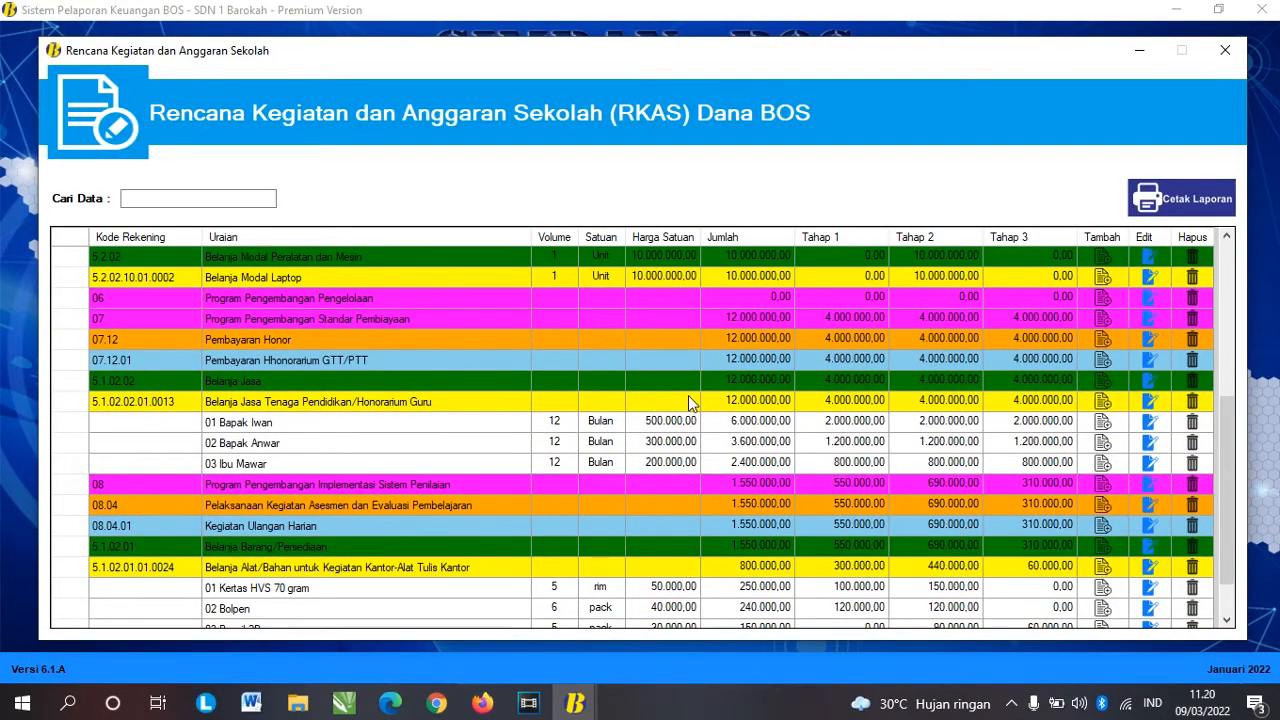
pyautogui.scroll(5, 688, 395)
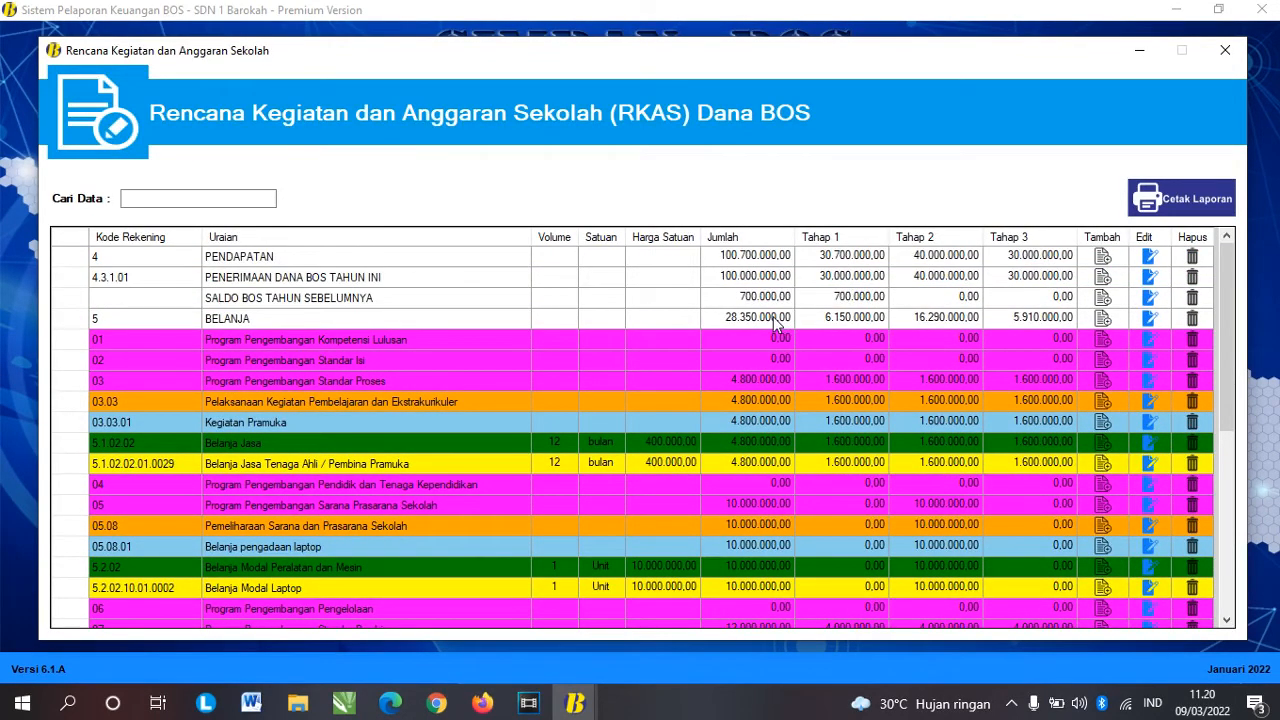
pyautogui.click(776, 320)
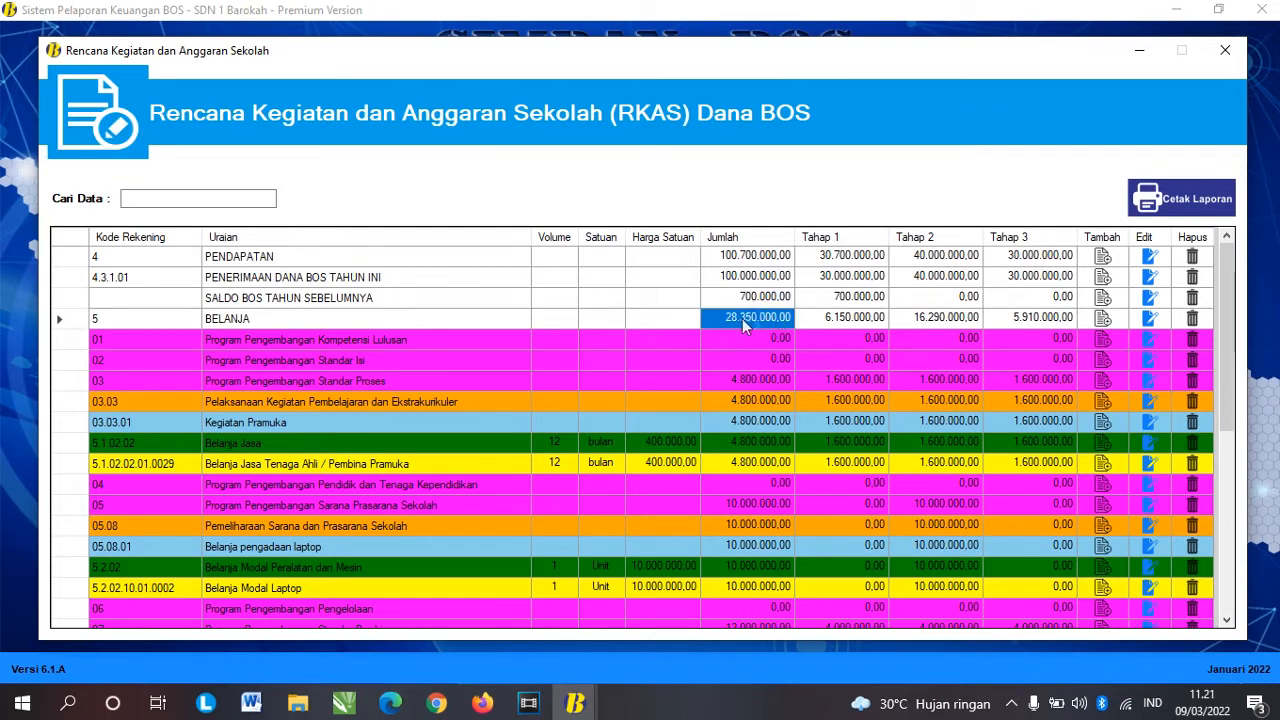
pyautogui.click(832, 320)
pyautogui.click(904, 318)
pyautogui.click(1022, 318)
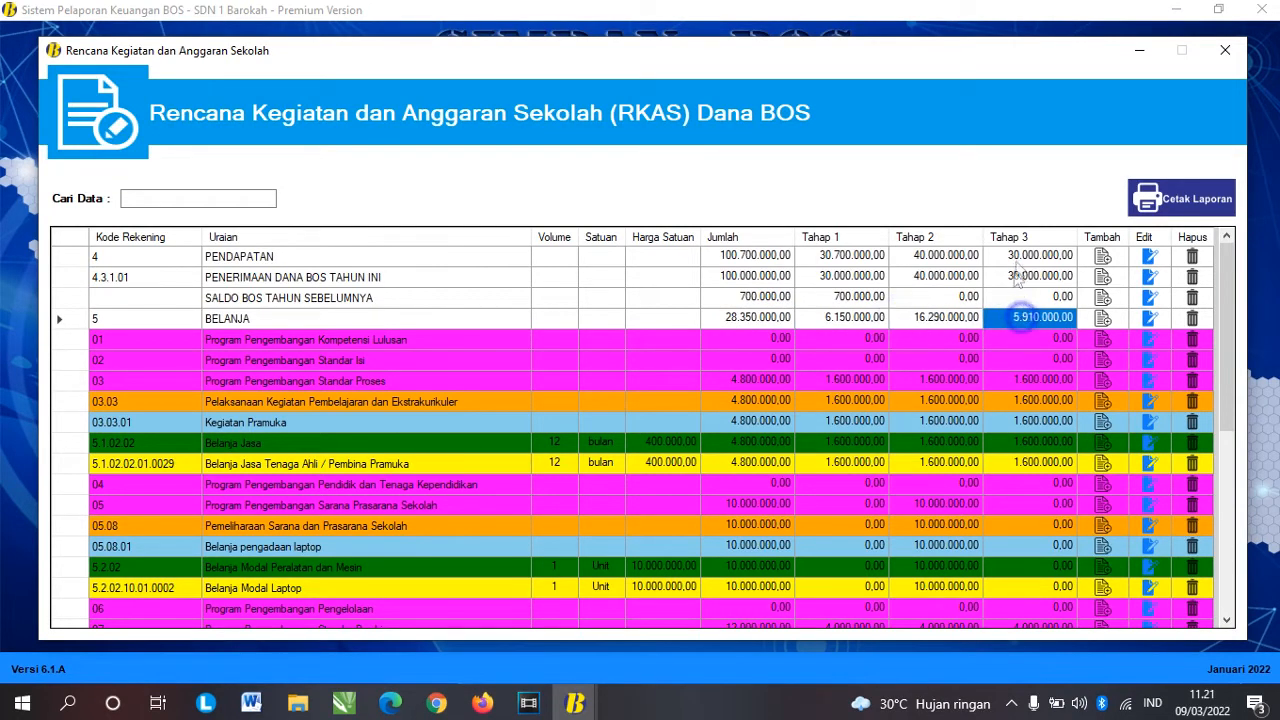
pyautogui.click(1022, 255)
pyautogui.click(932, 259)
pyautogui.click(845, 258)
pyautogui.click(745, 258)
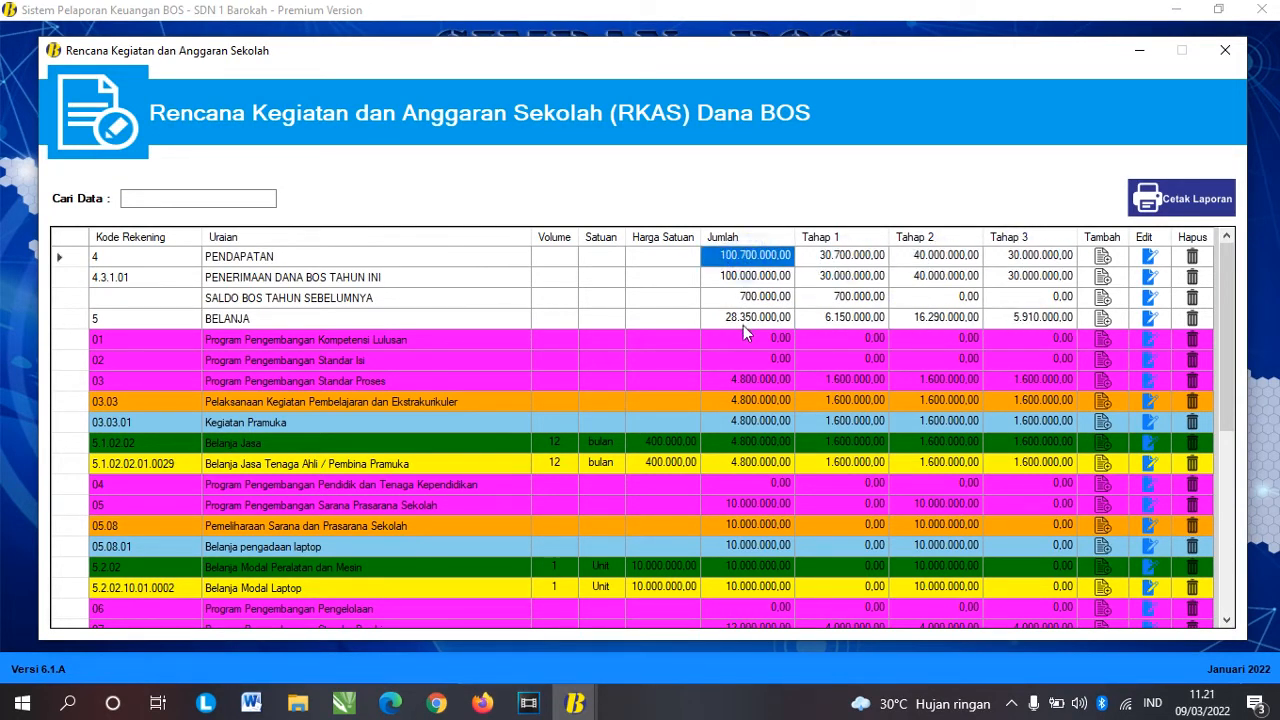
pyautogui.click(743, 318)
pyautogui.click(846, 320)
pyautogui.click(910, 318)
pyautogui.click(1030, 318)
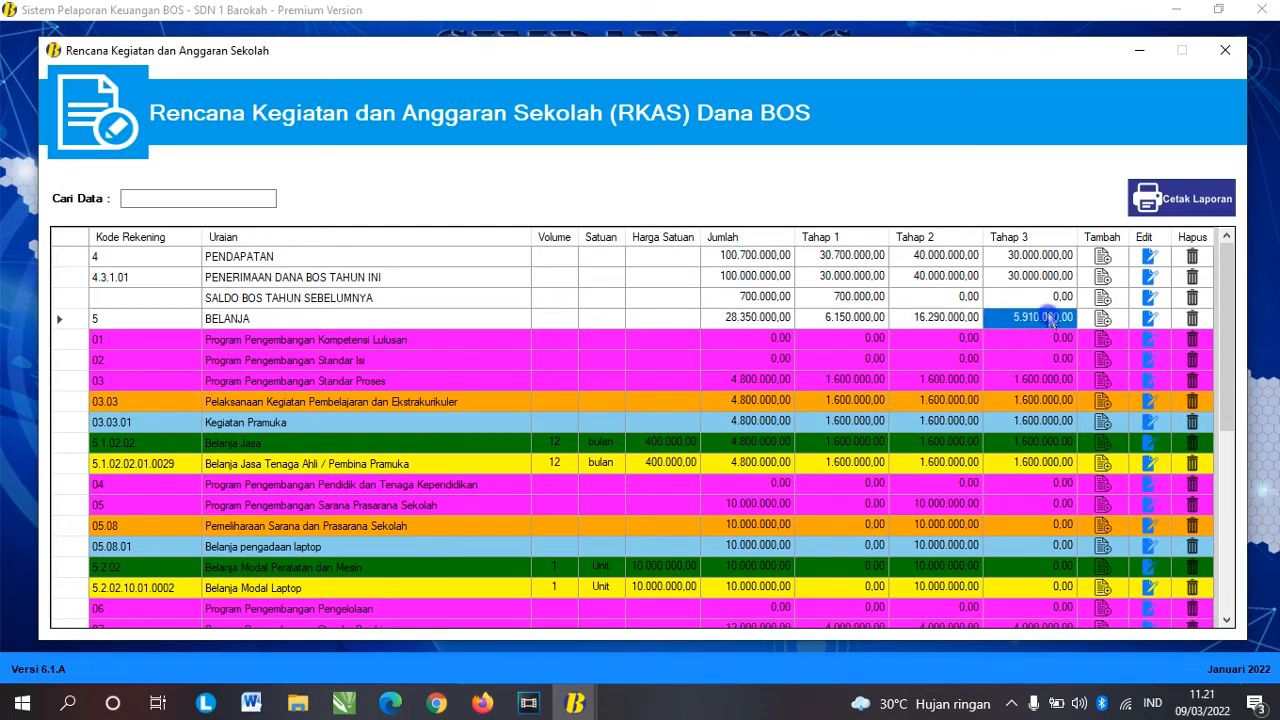
pyautogui.click(1020, 256)
pyautogui.click(905, 258)
pyautogui.click(845, 258)
pyautogui.click(765, 255)
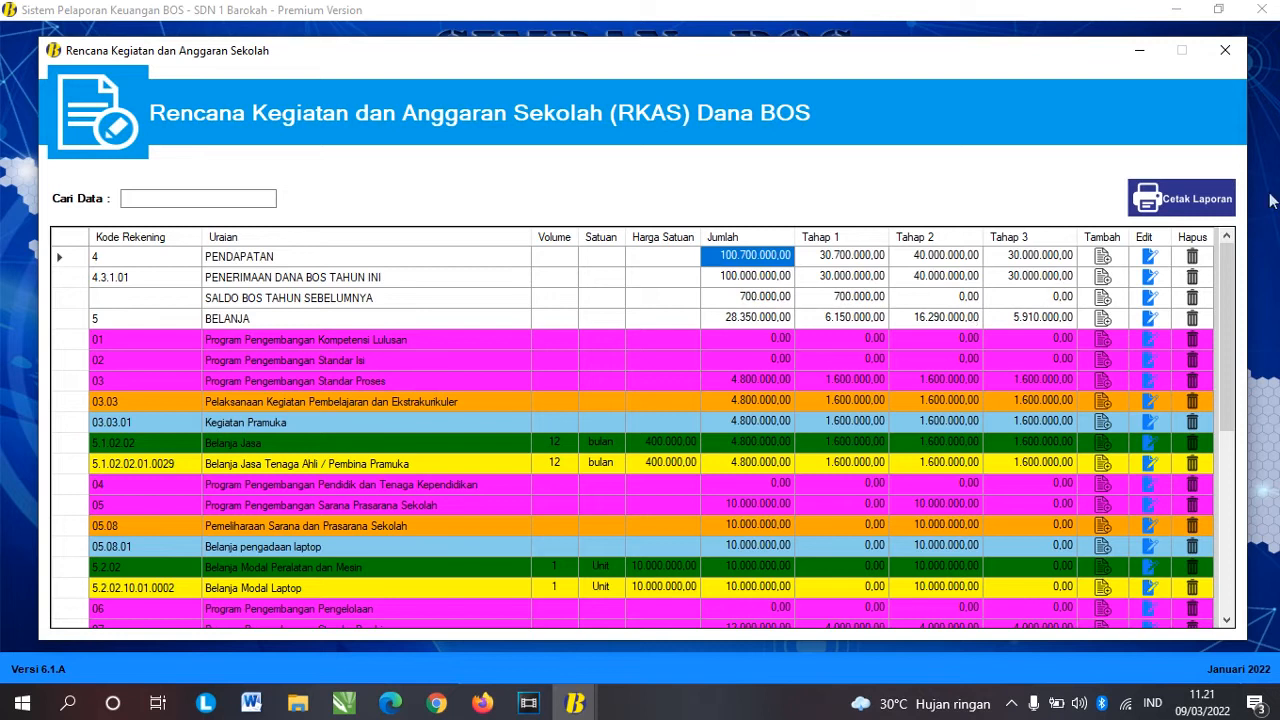
# Step: Open Cetak Laporan, set the report date to 3 Januari 2022, and expand the RKAS MENDIKBUD tile
pyautogui.click(1189, 198)
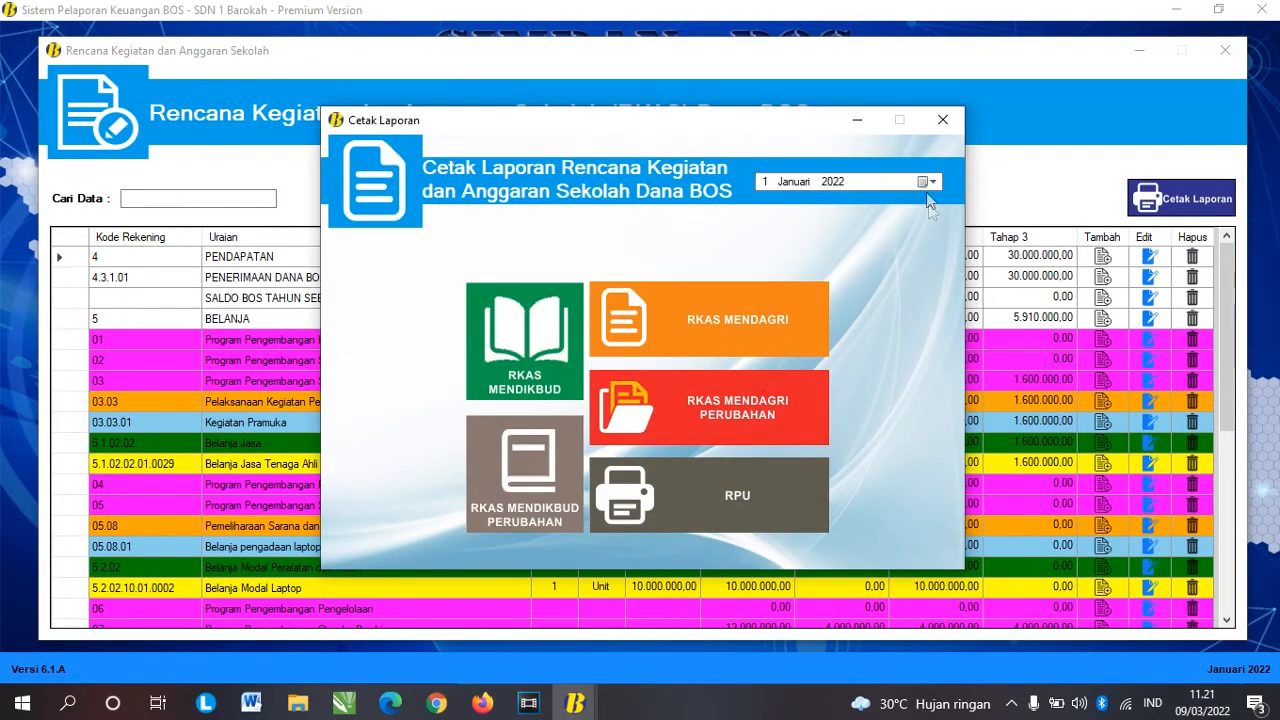
pyautogui.click(924, 181)
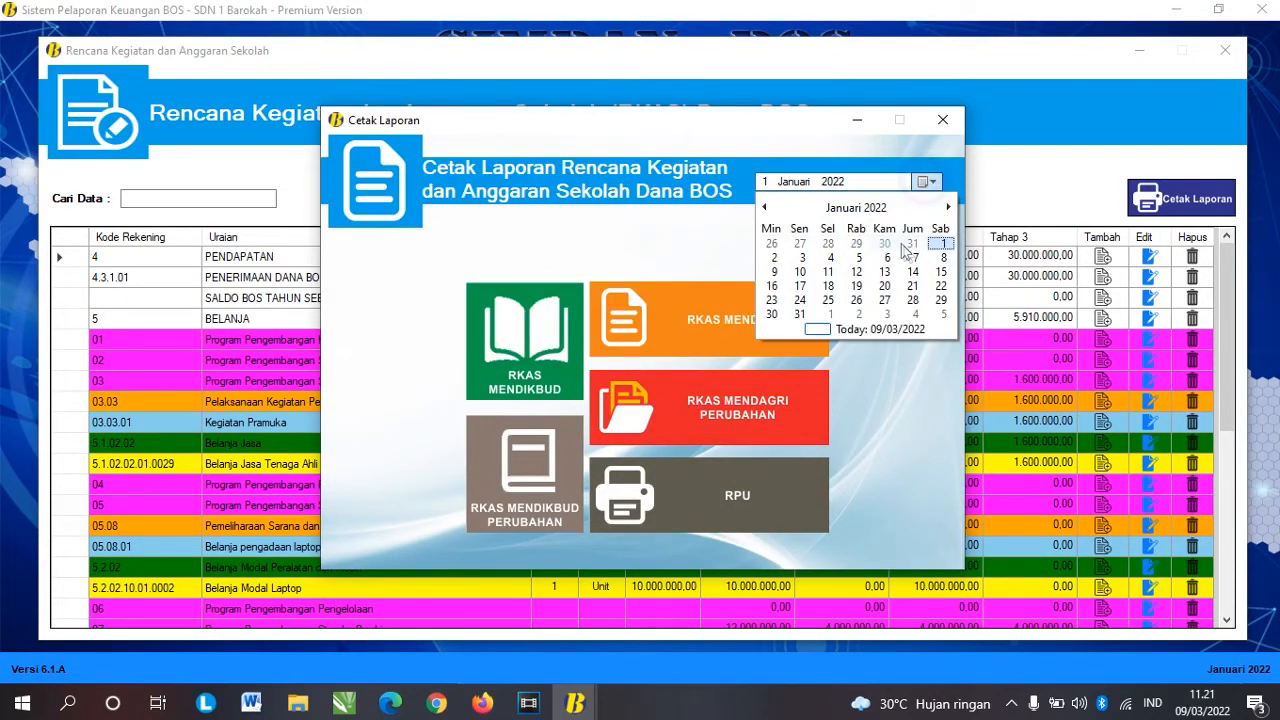
pyautogui.click(802, 258)
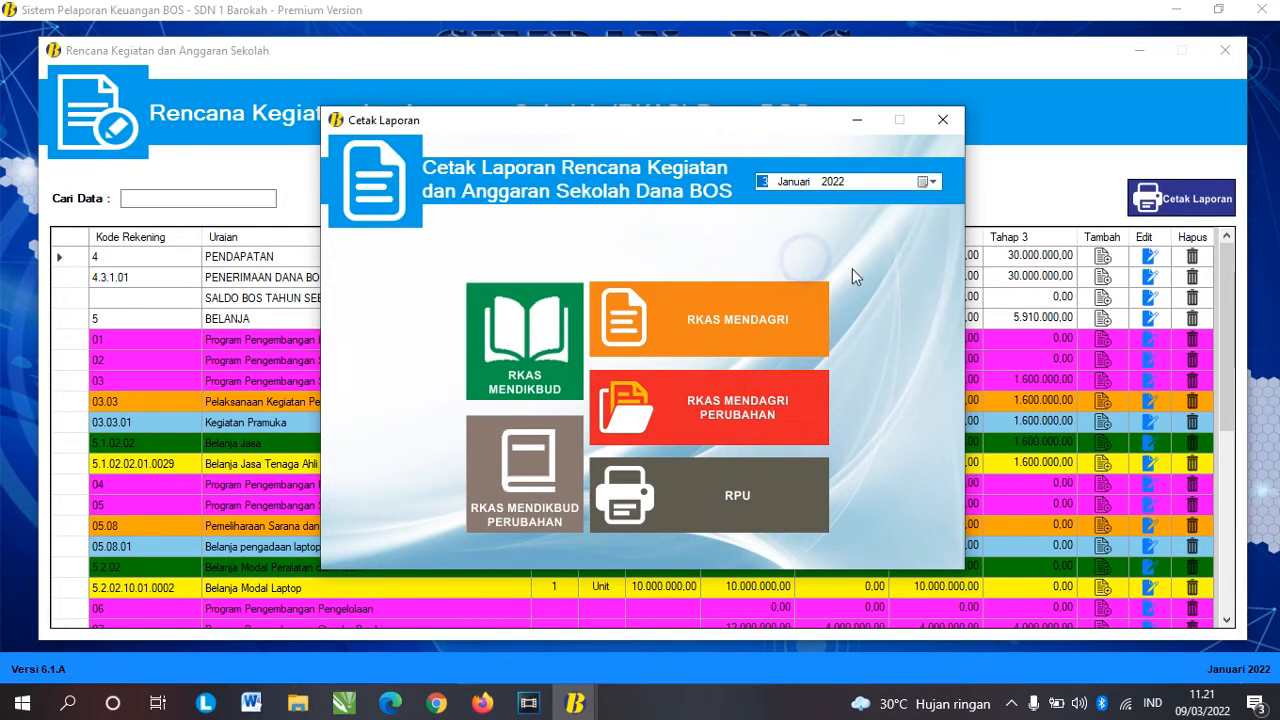
pyautogui.click(537, 336)
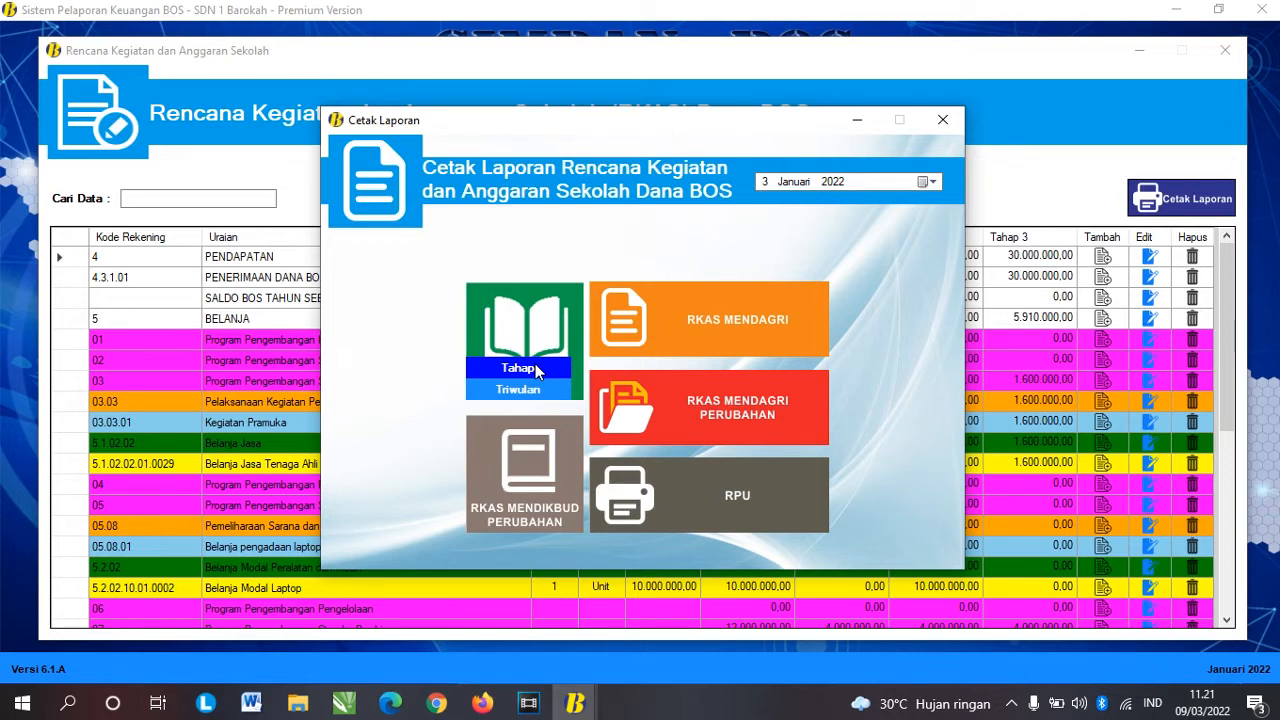
# Step: Preview the per-stage (Tahap) RKAS Mendikbud report and close it
pyautogui.click(537, 368)
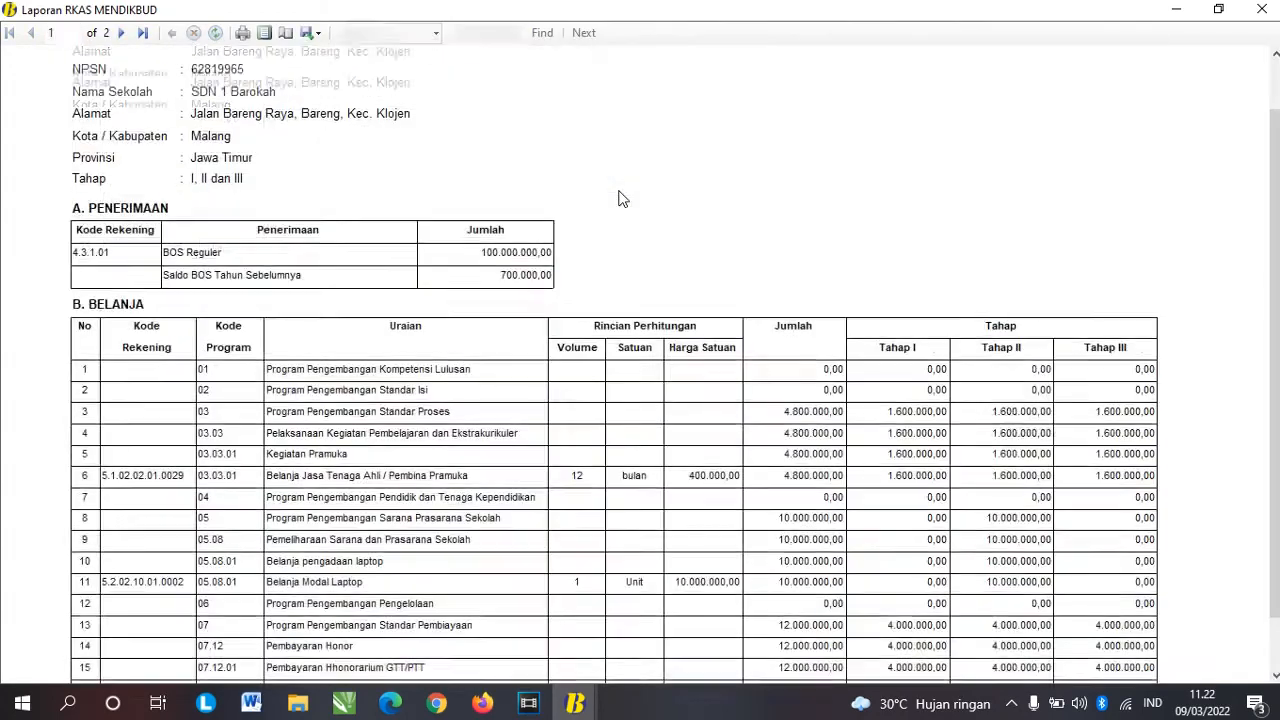
pyautogui.scroll(-2, 618, 198)
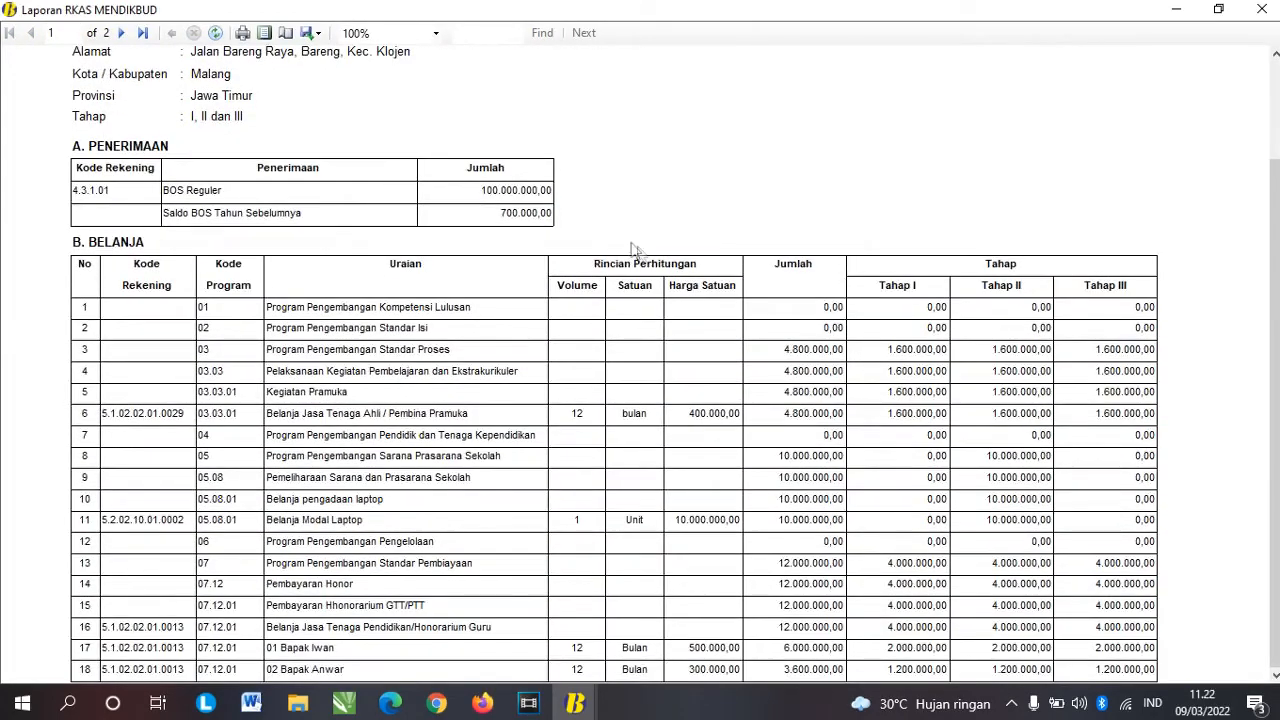
pyautogui.scroll(4, 645, 247)
pyautogui.click(1262, 9)
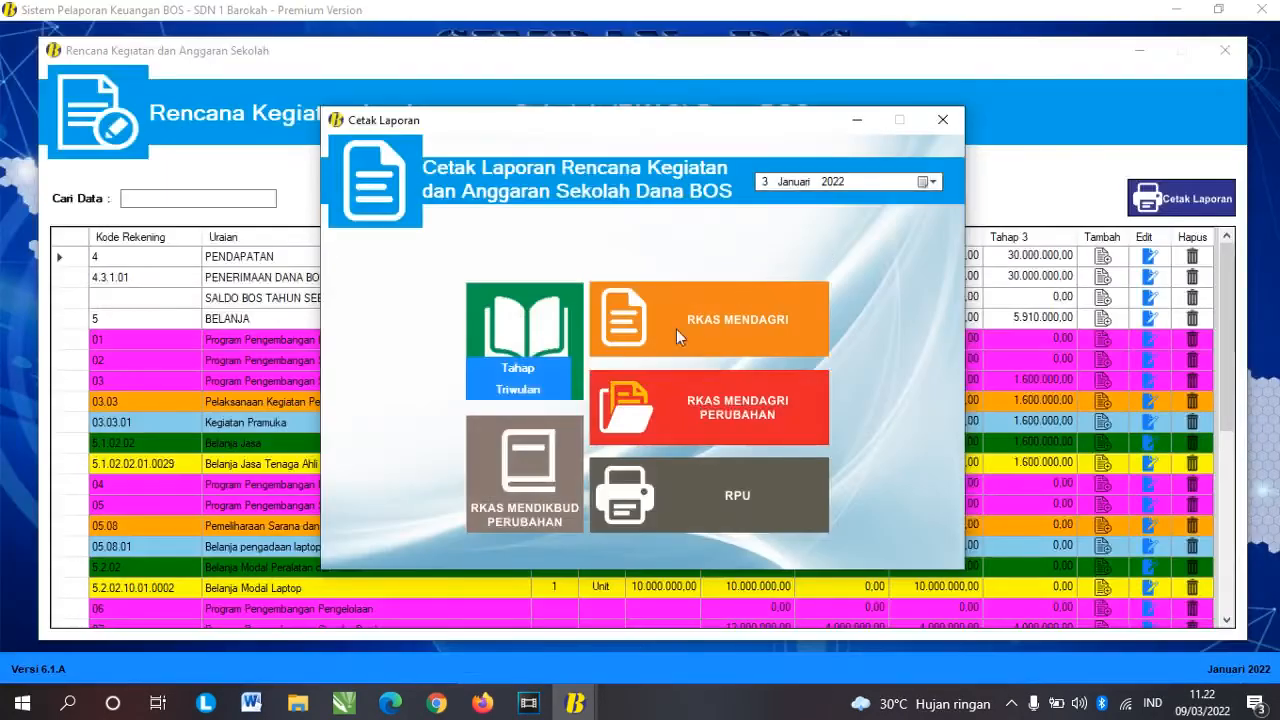
# Step: Open and scroll through the quarterly (Triwulan) RKAS Mendikbud report
pyautogui.click(520, 385)
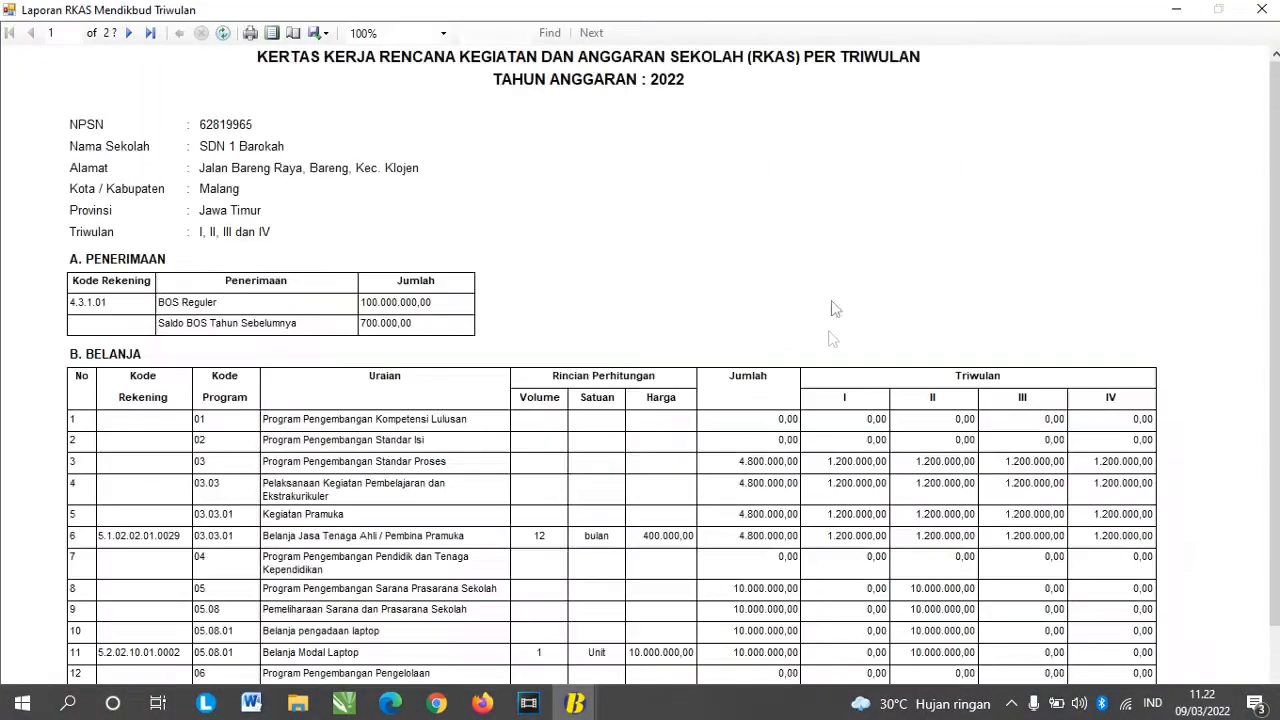
pyautogui.scroll(-10, 517, 306)
pyautogui.scroll(10, 520, 307)
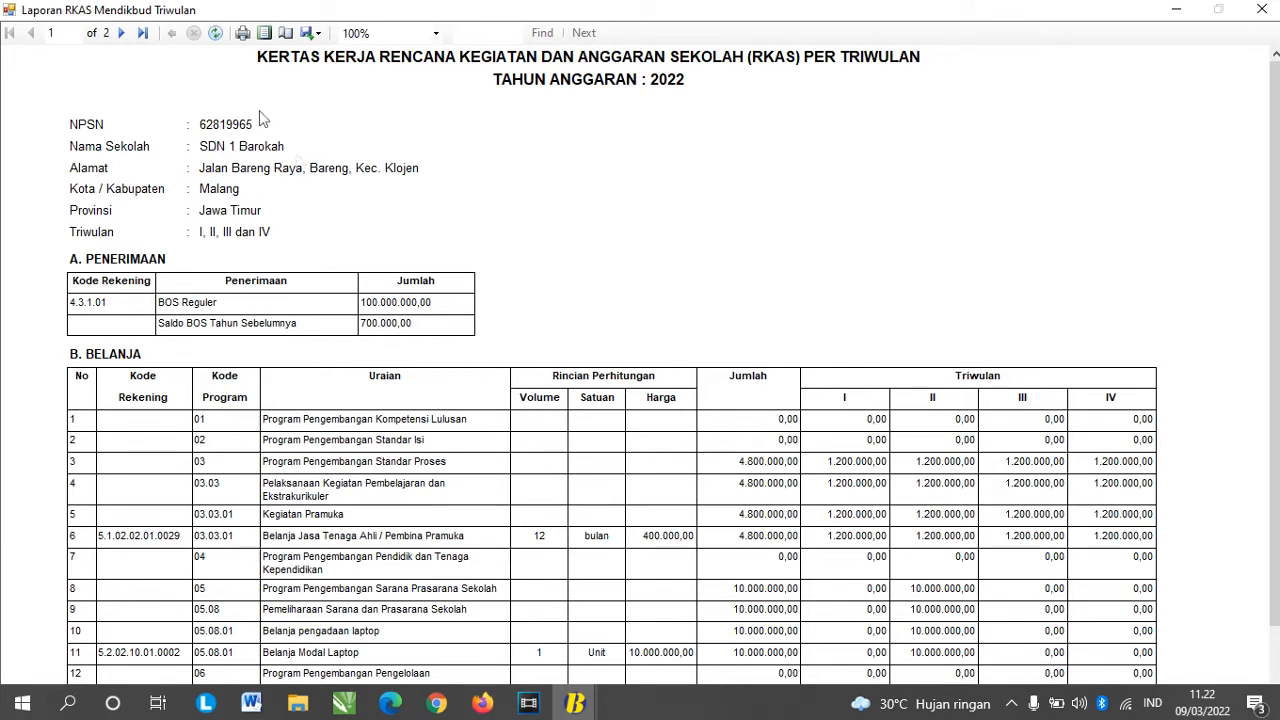
# Step: Check printers Microsoft Print to PDF and Canon iP2700 without printing, then view the export formats
pyautogui.click(243, 36)
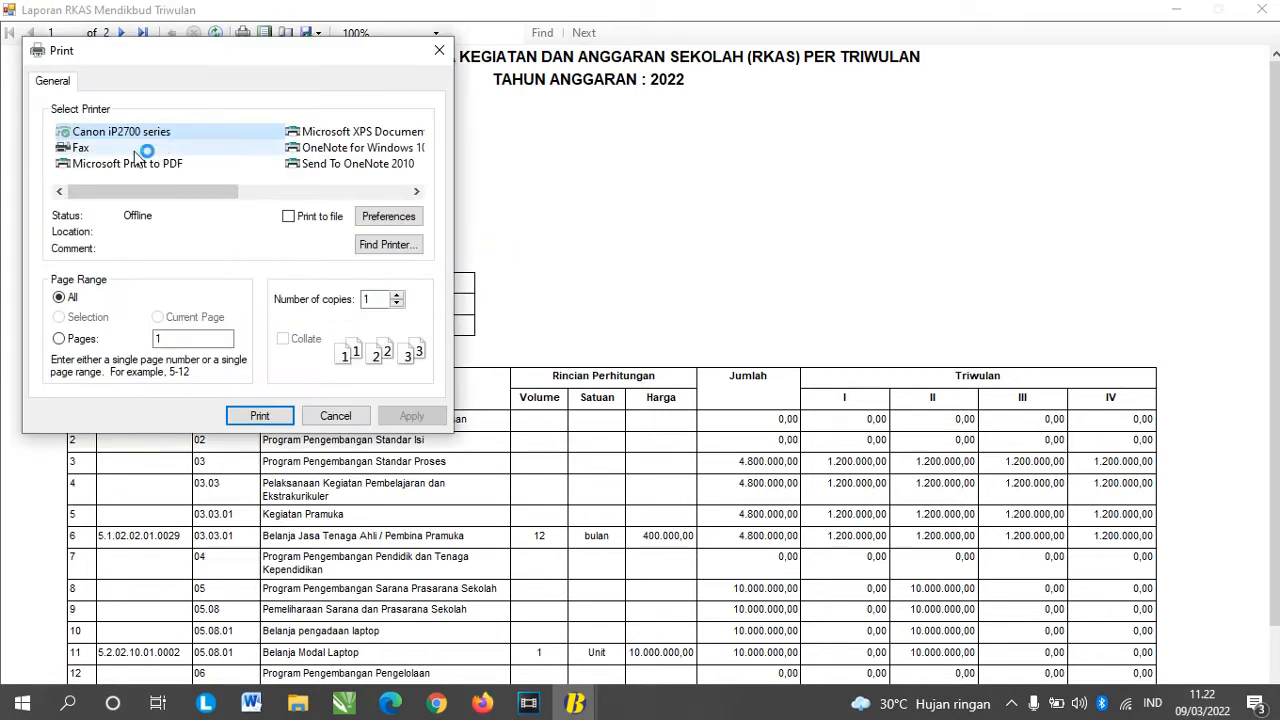
pyautogui.click(135, 163)
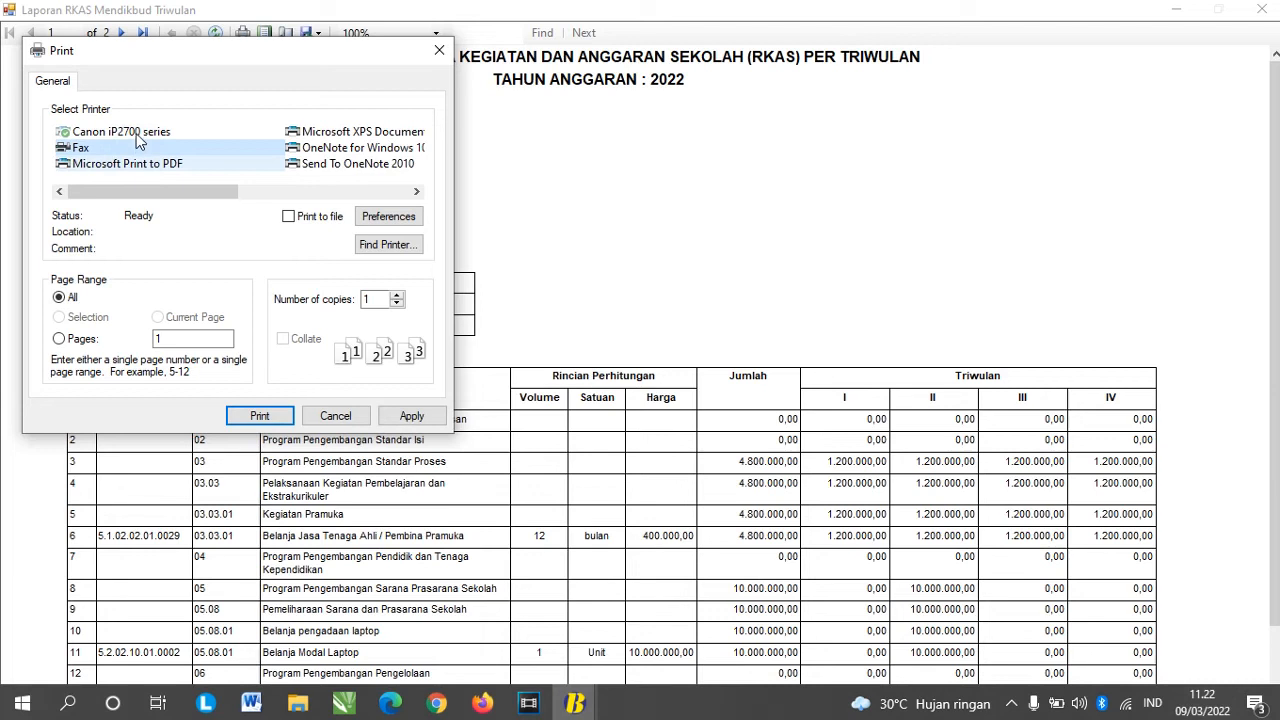
pyautogui.click(133, 131)
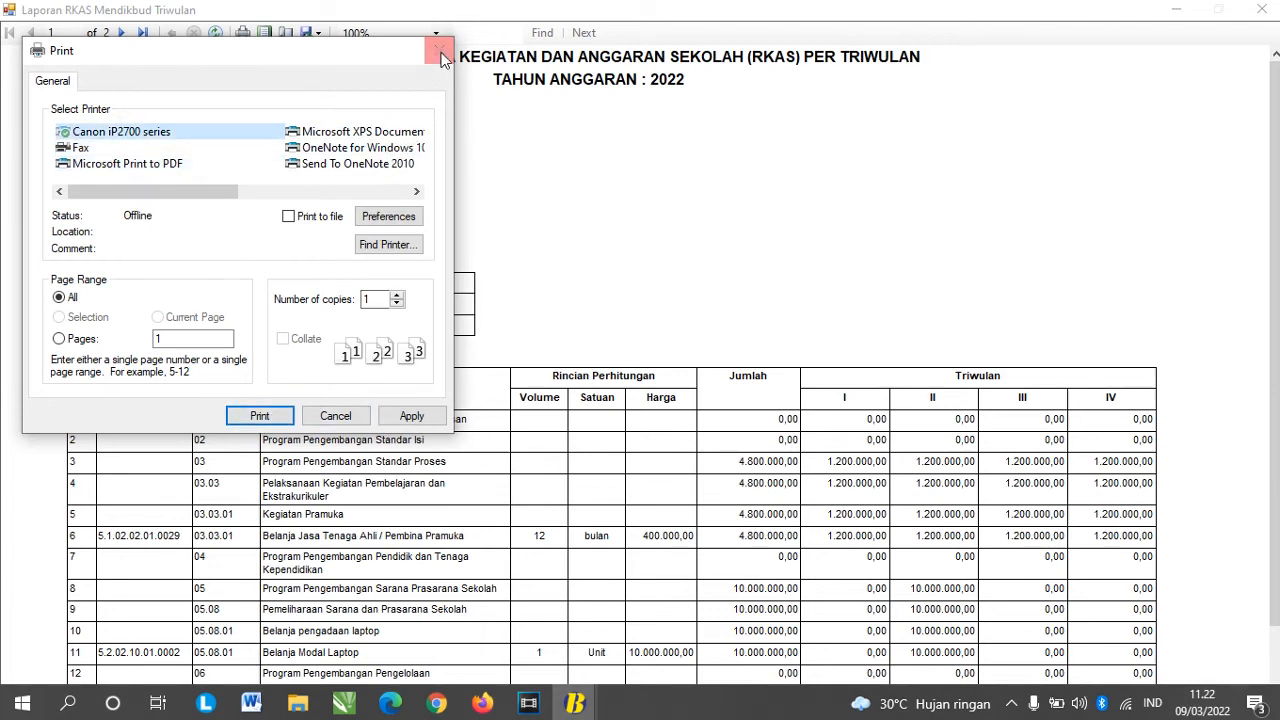
pyautogui.click(442, 58)
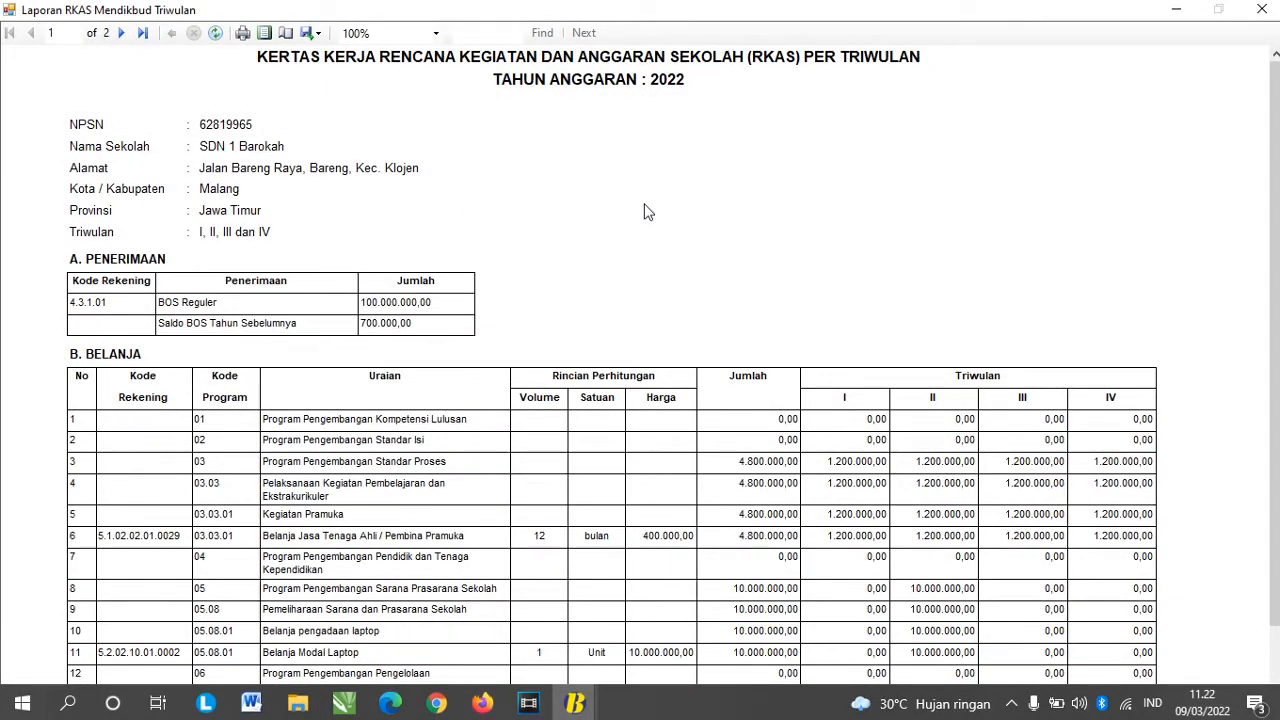
pyautogui.click(316, 38)
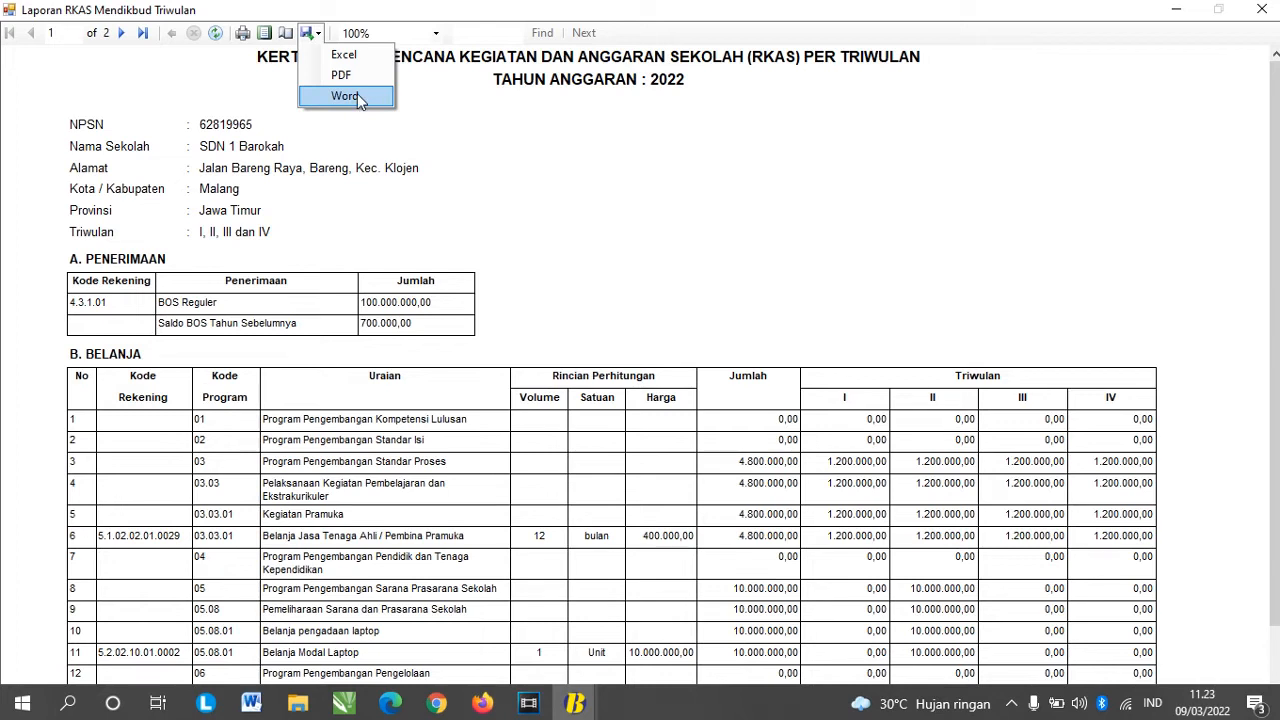
# Step: Dismiss the export format list twice without exporting and close the Laporan RKAS Mendikbud Triwulan viewer
pyautogui.click(418, 128)
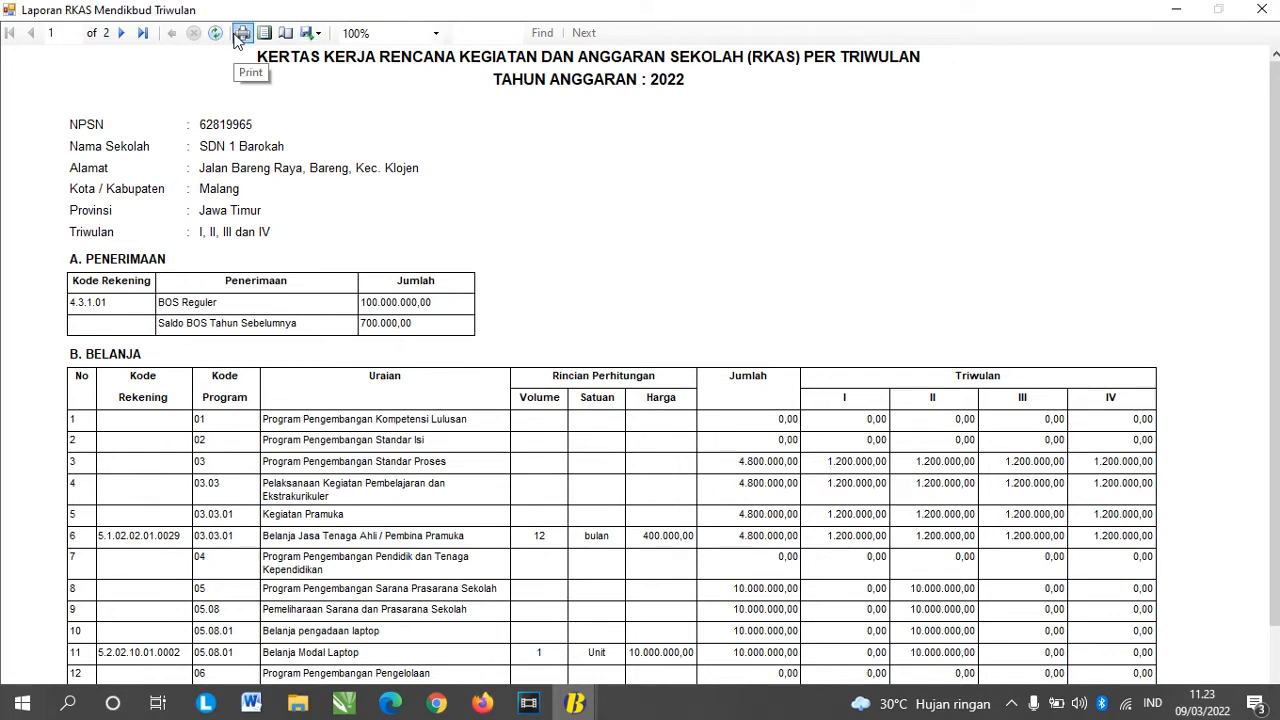
pyautogui.click(308, 34)
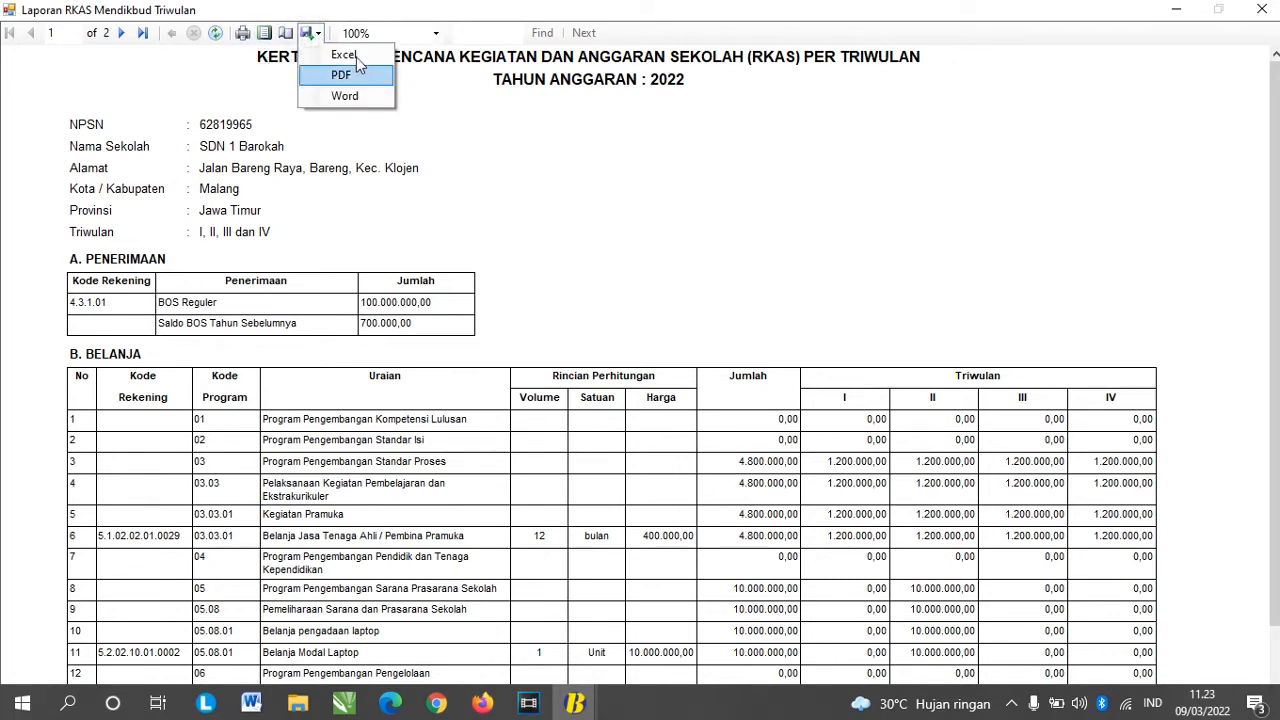
pyautogui.click(526, 158)
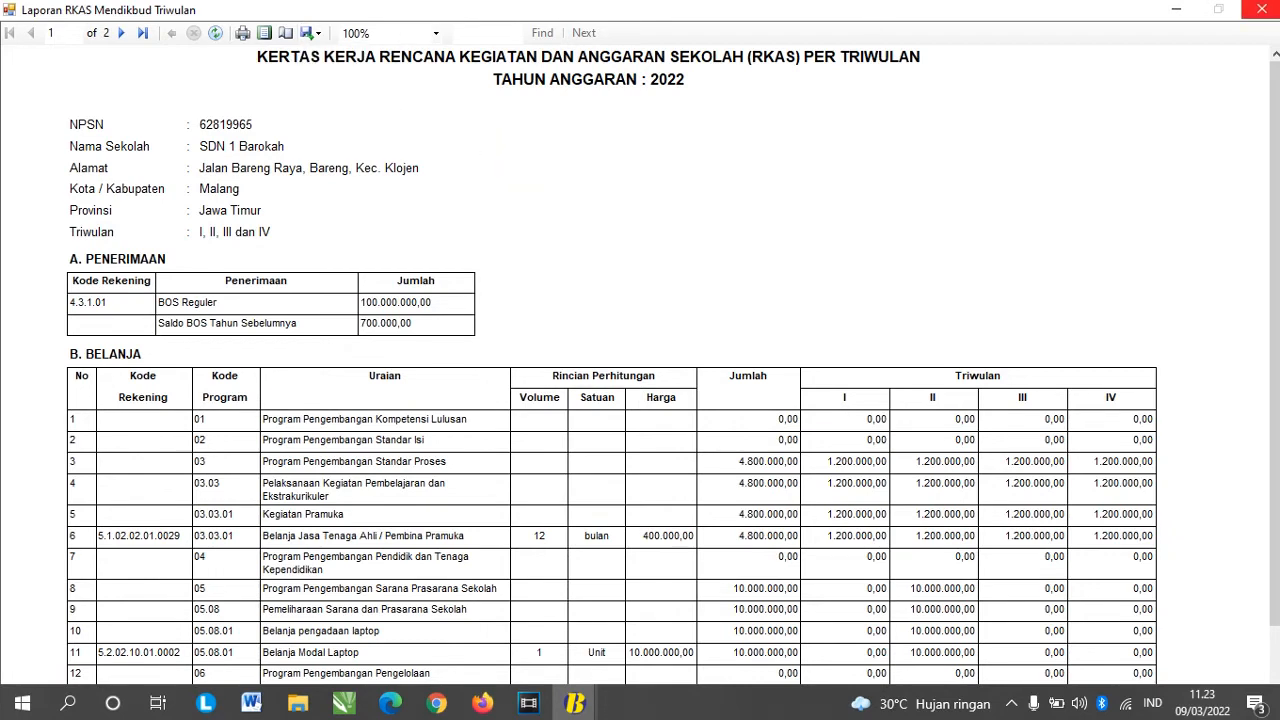
pyautogui.click(1262, 9)
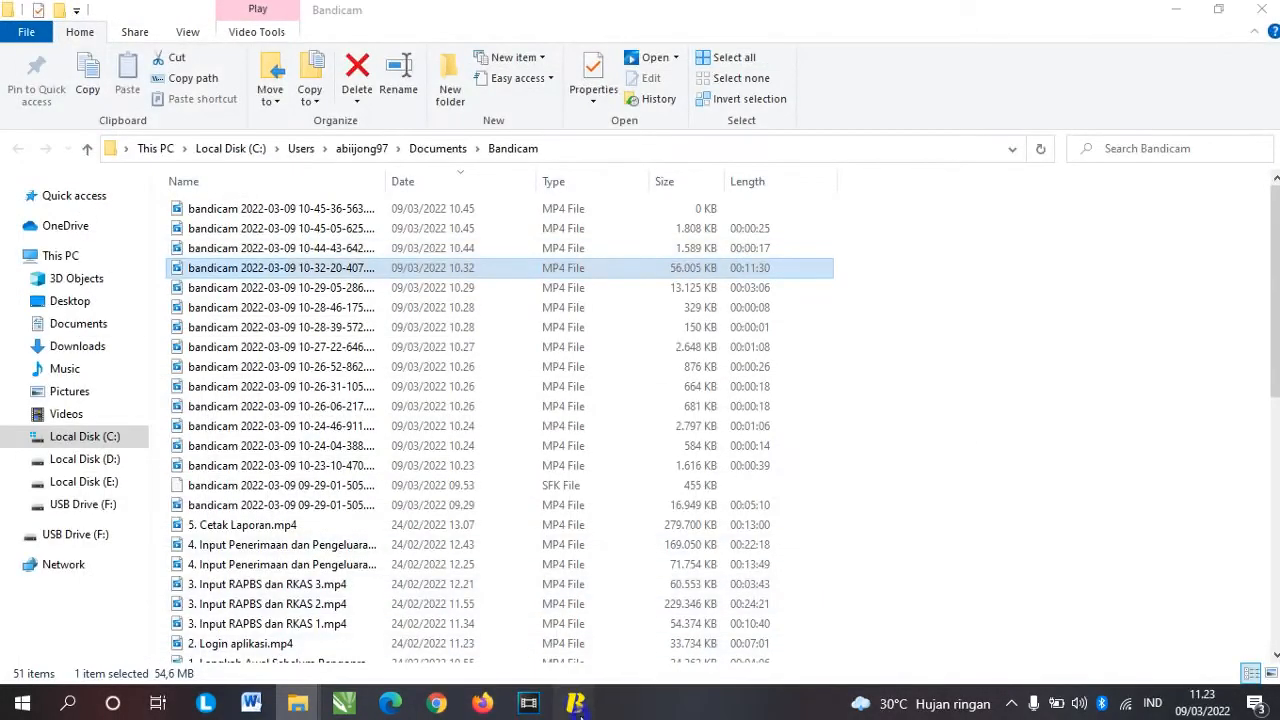
# Step: Preview the per-stage (Tahap) RKAS Mendagri report, scroll through it, and close it
pyautogui.moveTo(577, 705)
pyautogui.click(782, 625)
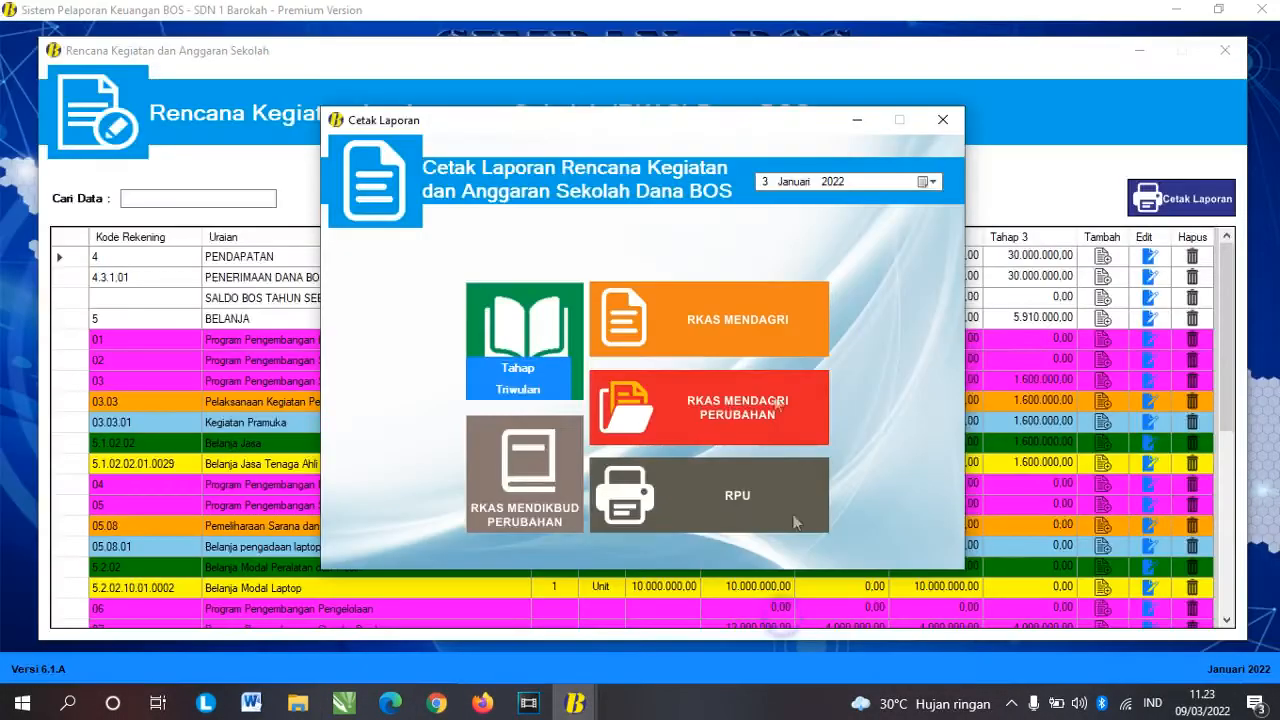
pyautogui.click(679, 335)
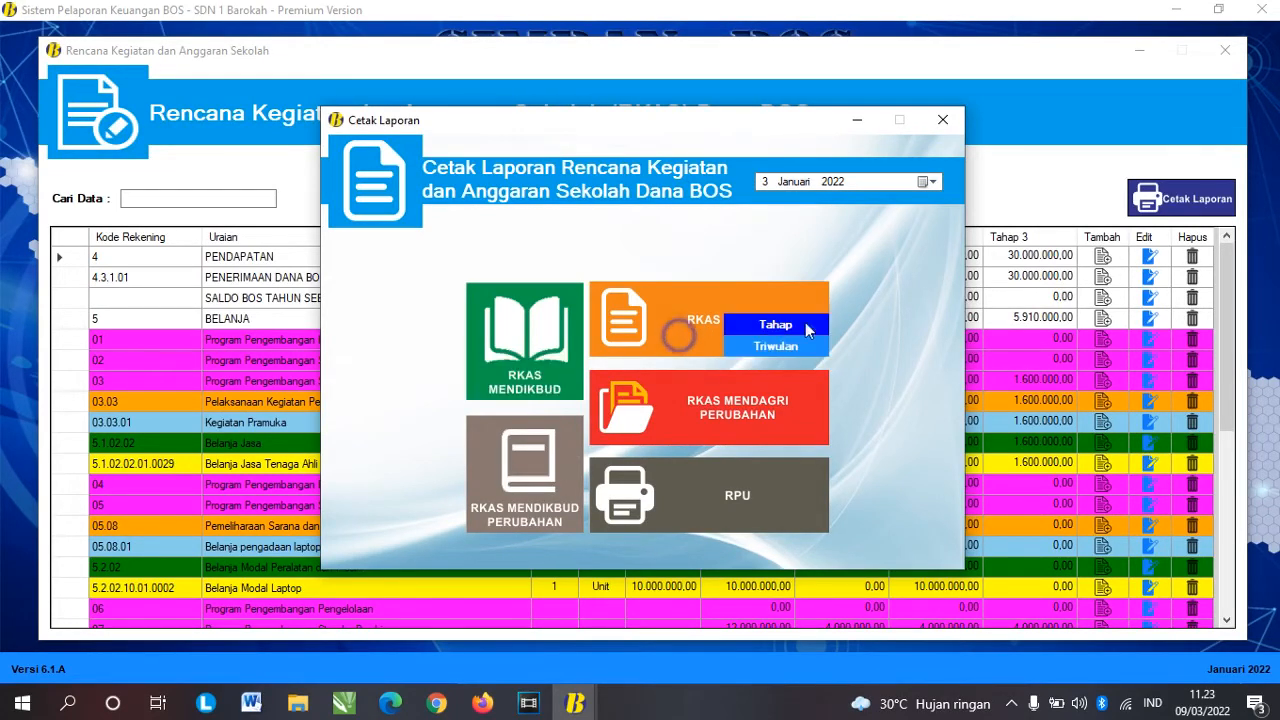
pyautogui.click(795, 333)
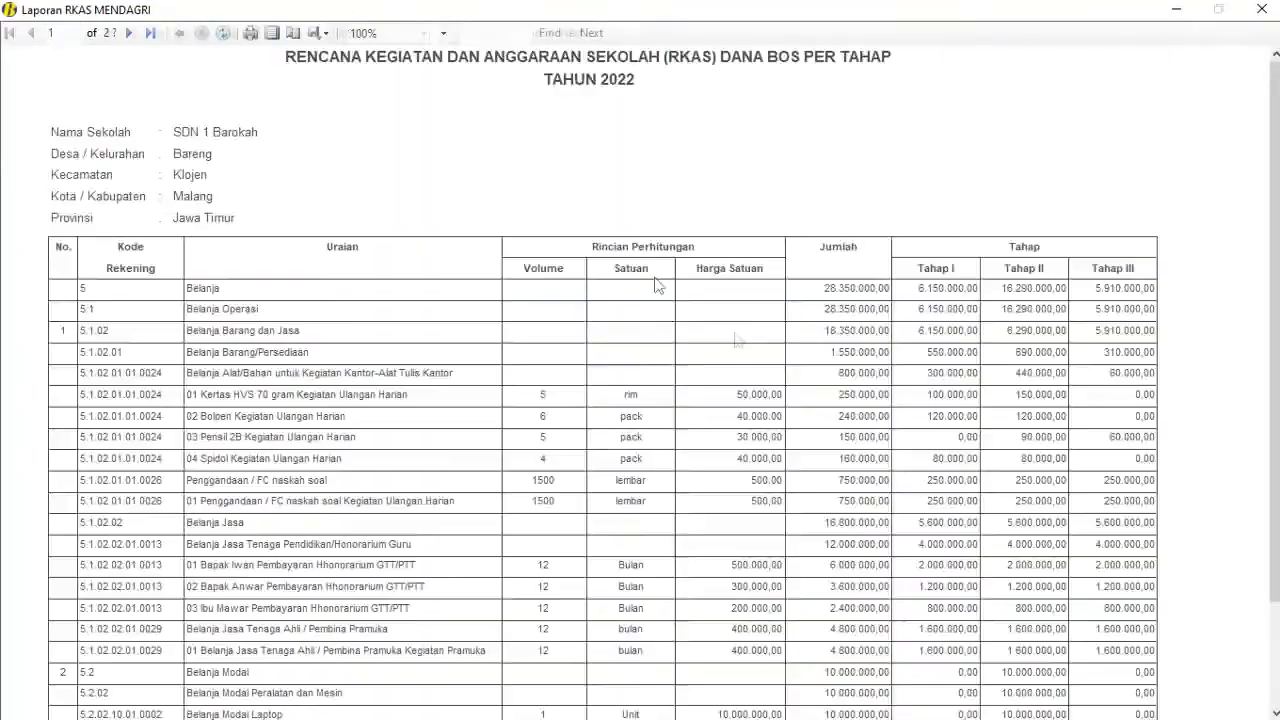
pyautogui.scroll(-3, 563, 245)
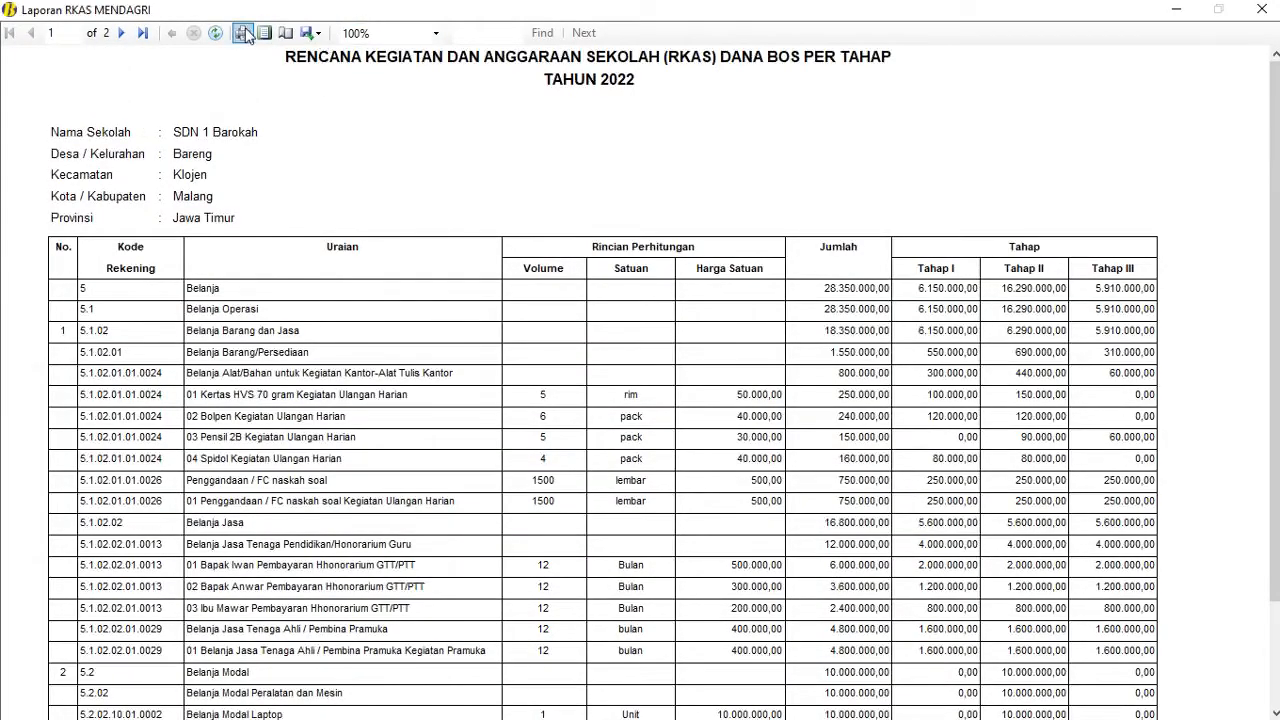
pyautogui.click(1262, 10)
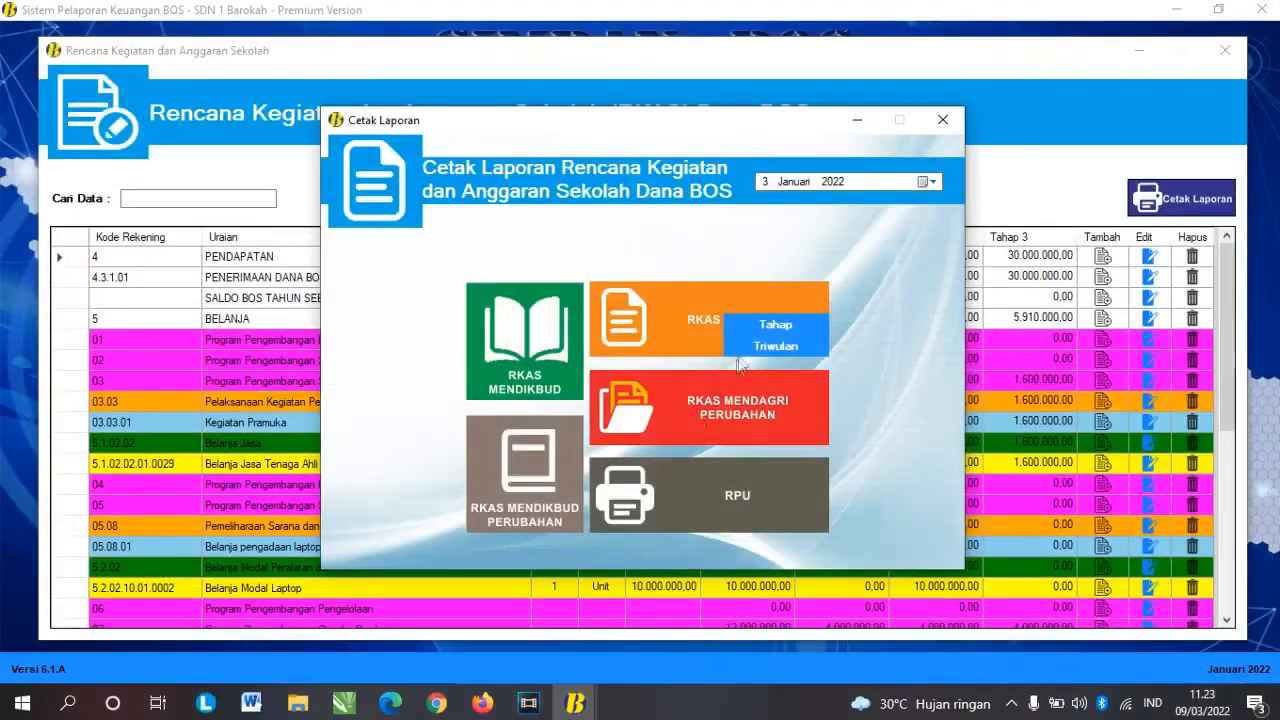
# Step: Preview the RKAS Mendagri Triwulan report and close it
pyautogui.click(741, 341)
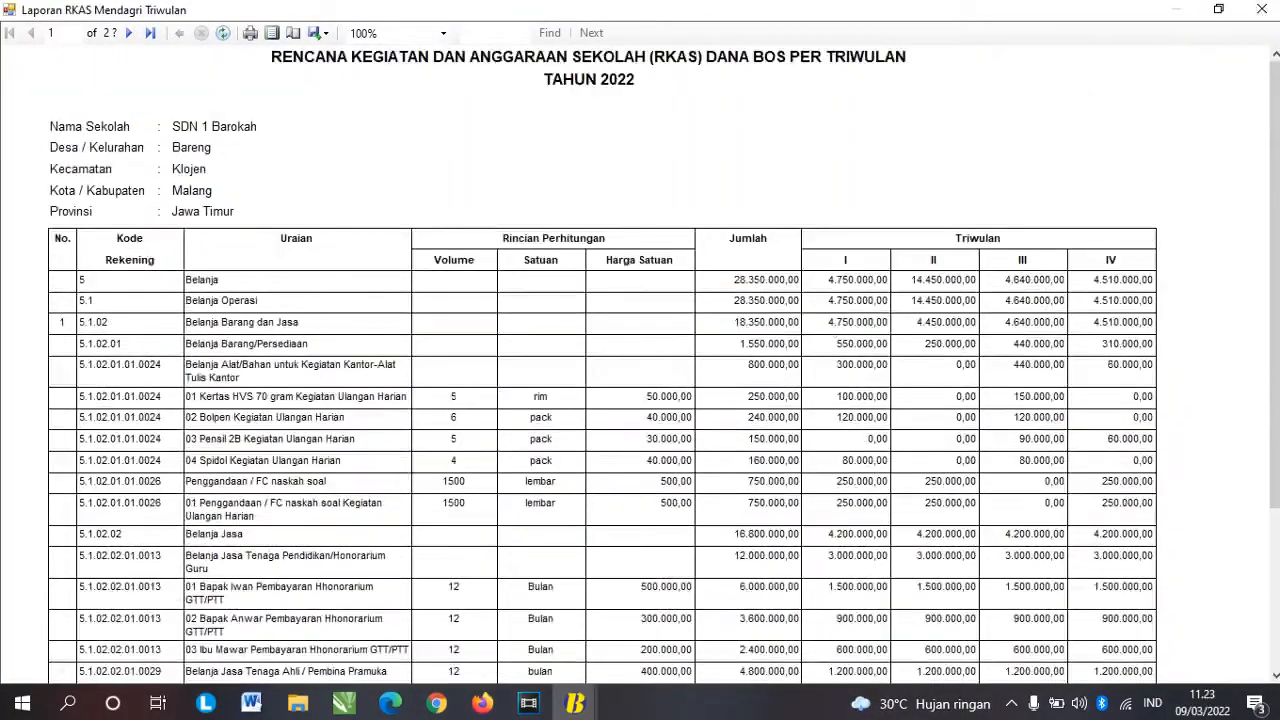
pyautogui.click(1262, 10)
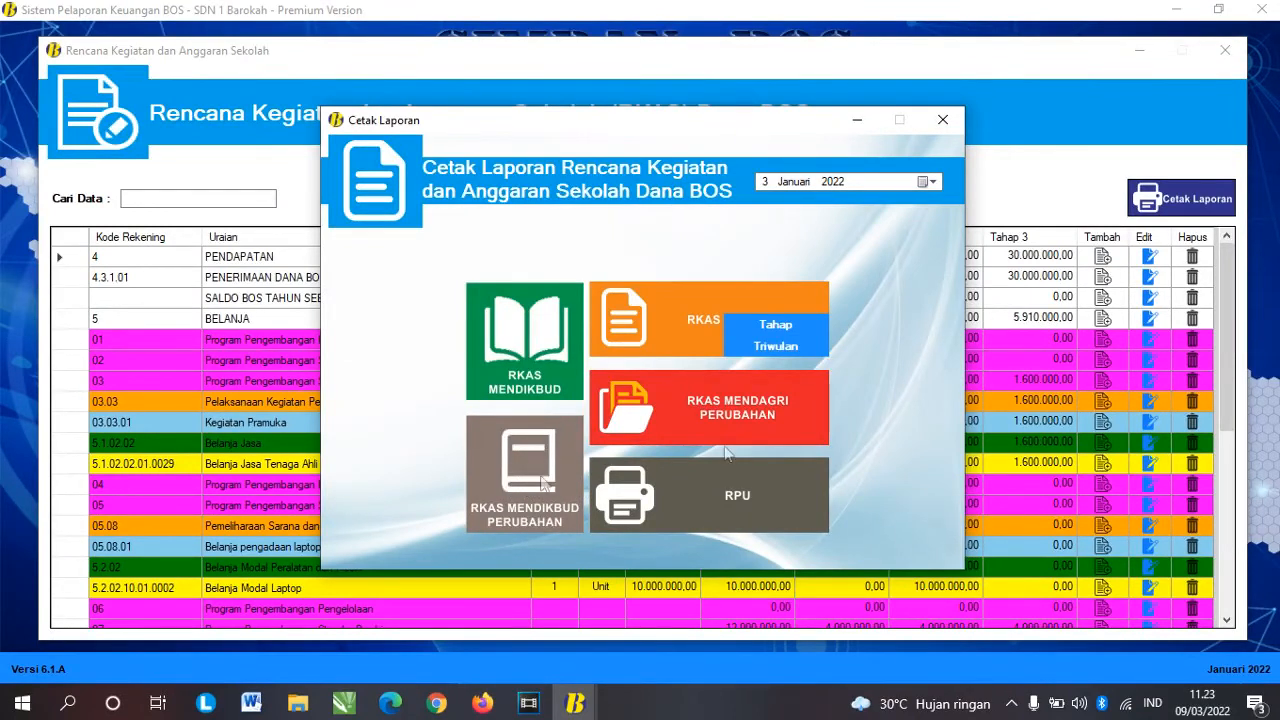
pyautogui.moveTo(770, 422)
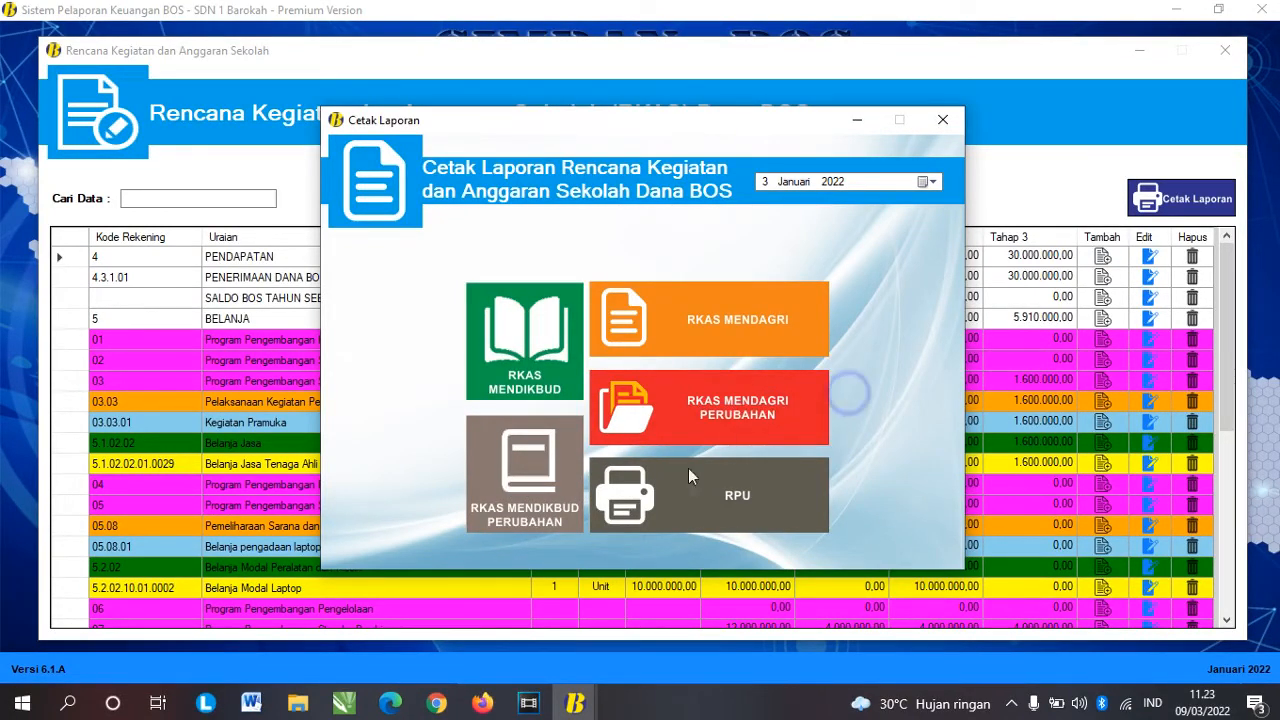
# Step: Open the RPU Tahap 1 report, export it as PDF, and close the preview
pyautogui.click(693, 504)
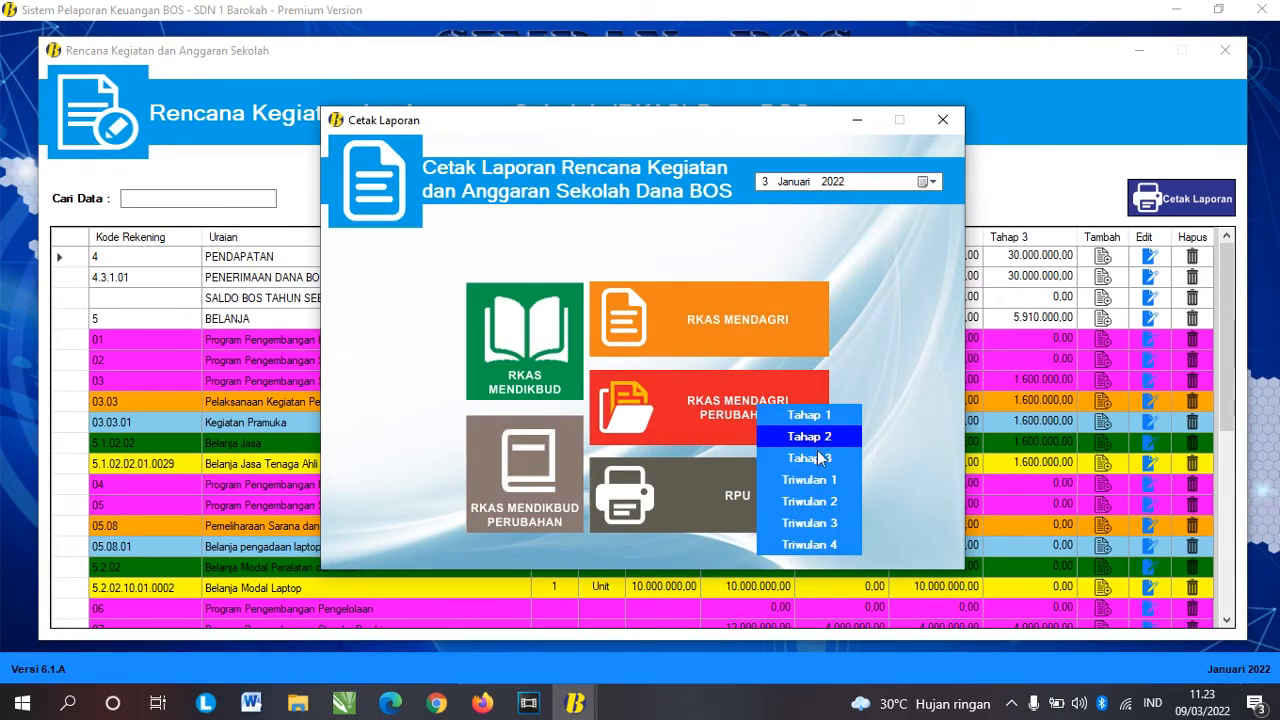
pyautogui.click(820, 415)
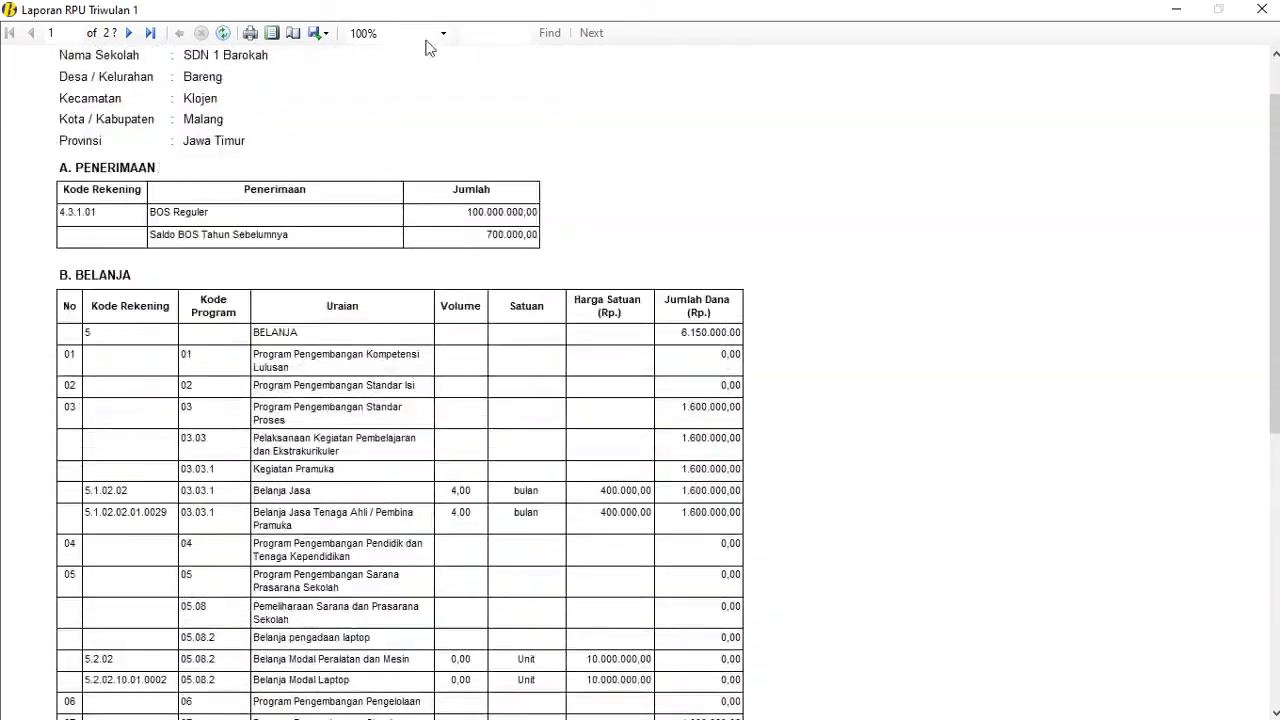
pyautogui.click(318, 33)
pyautogui.click(345, 79)
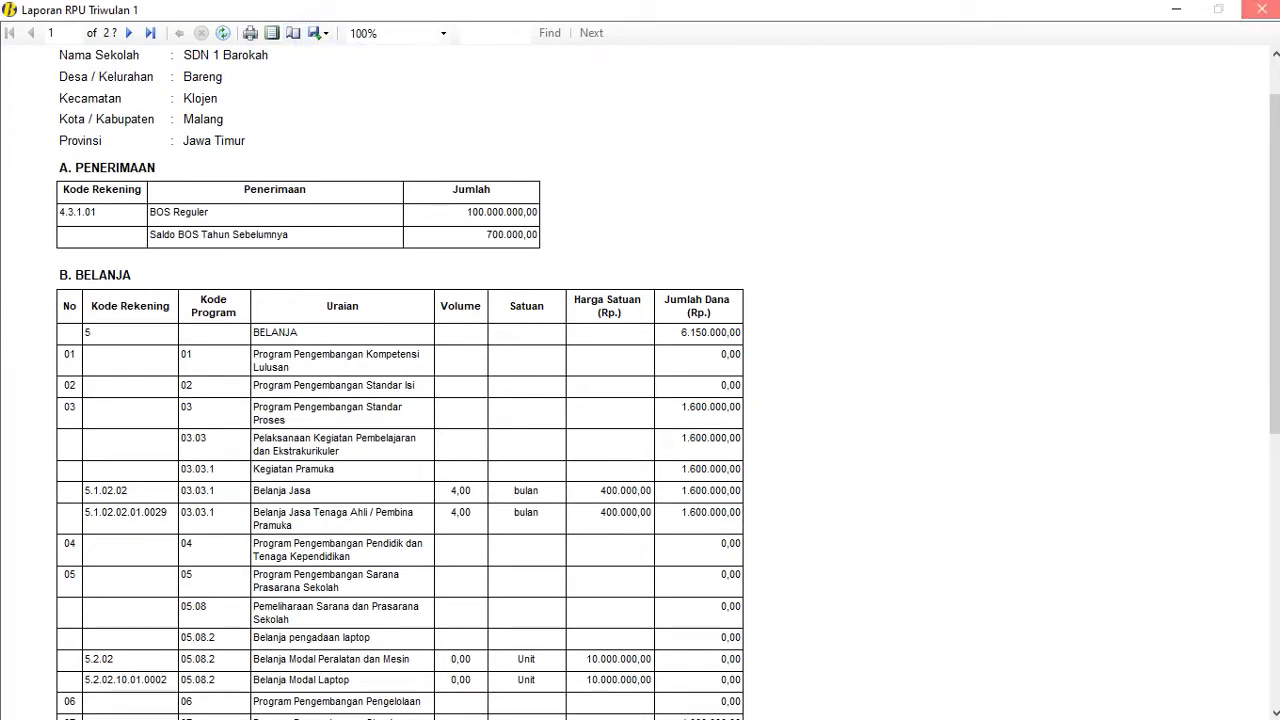
pyautogui.click(1262, 9)
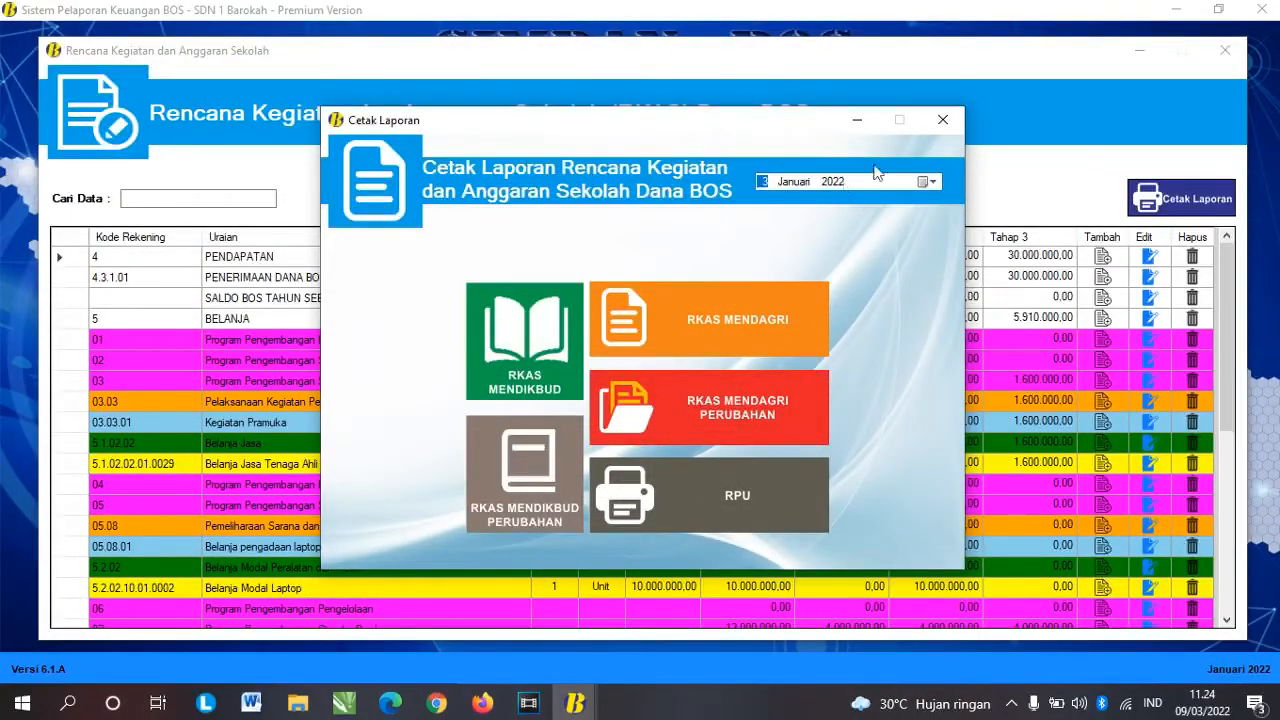
# Step: Close Cetak Laporan and the RKAS window, then open the RAPBS budget form
pyautogui.click(943, 118)
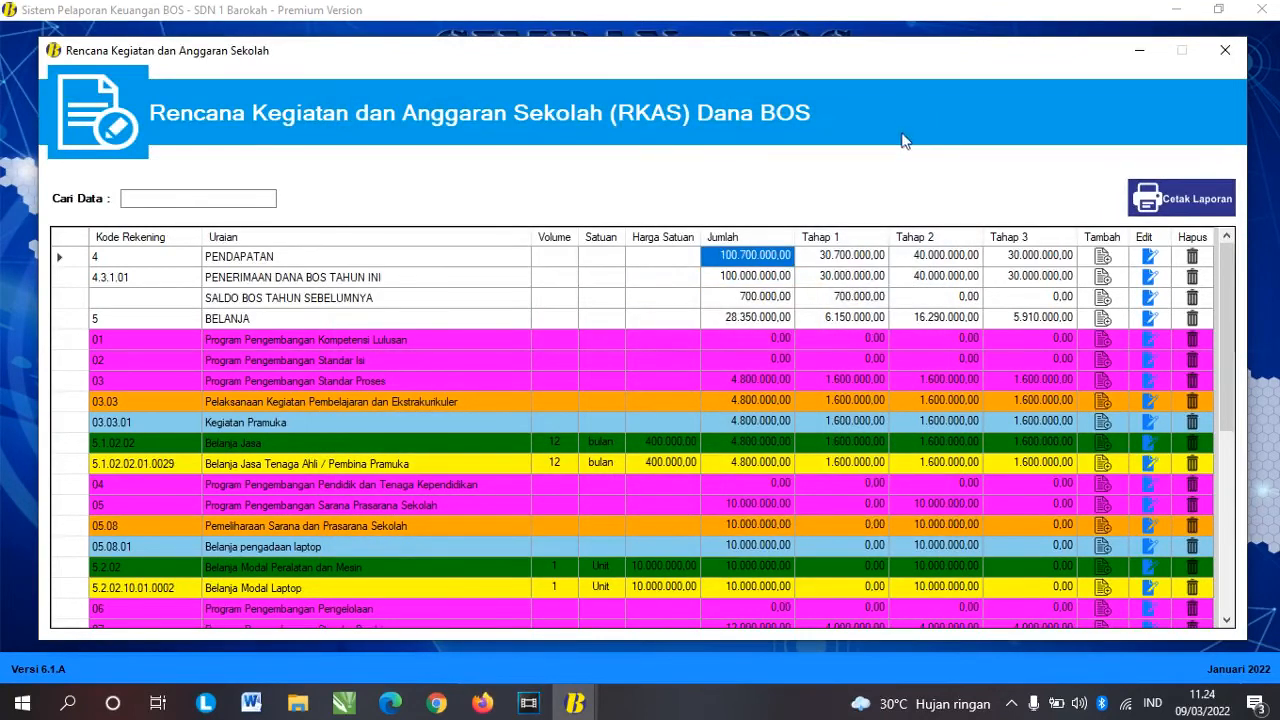
pyautogui.click(1225, 50)
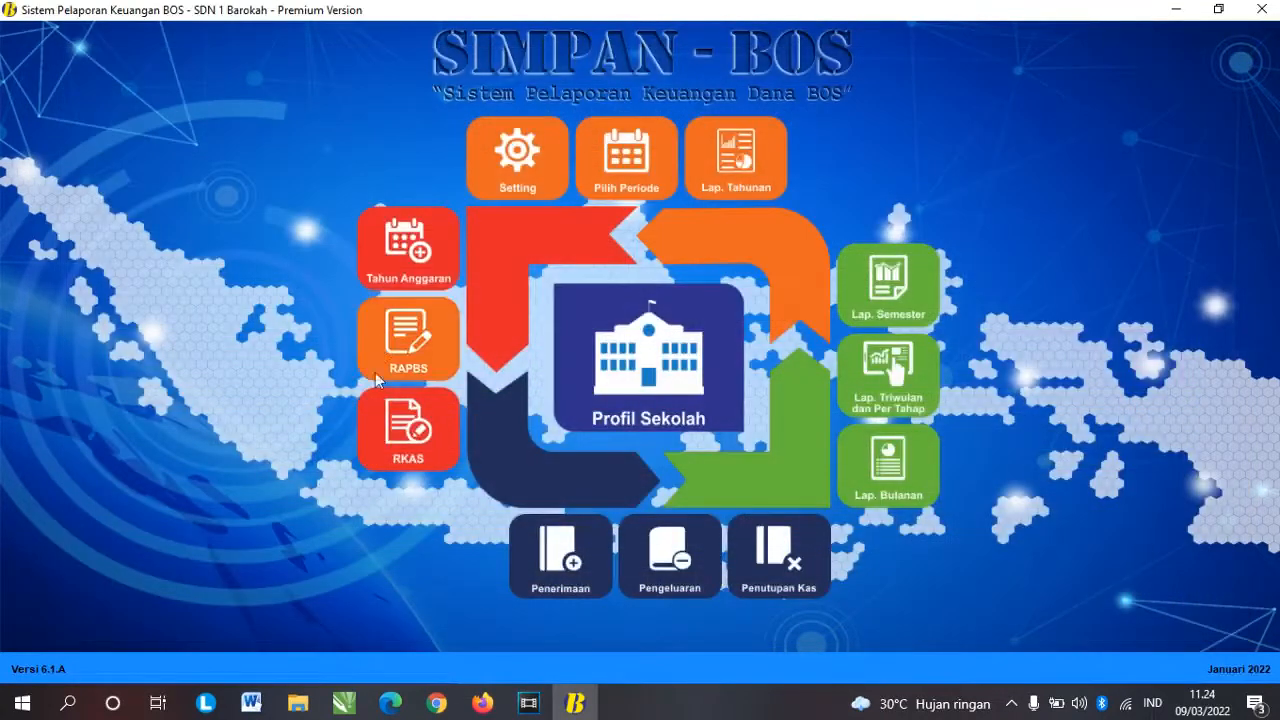
pyautogui.click(398, 337)
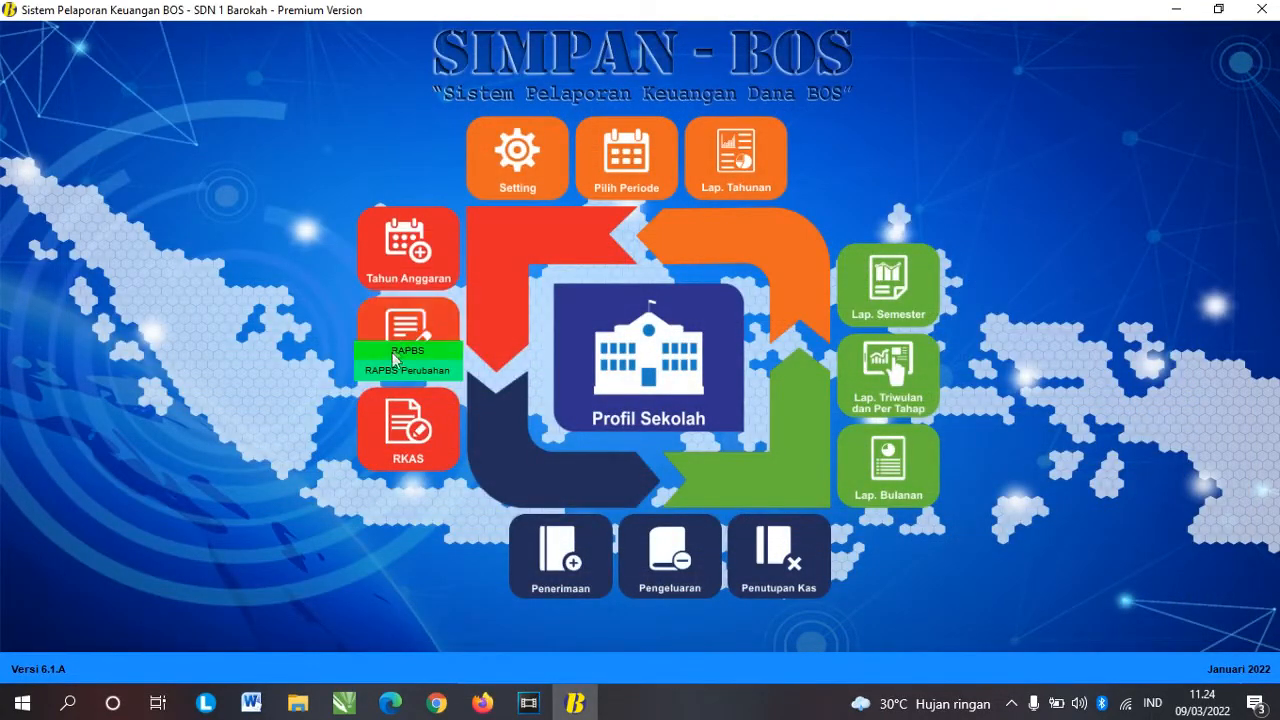
pyautogui.click(410, 350)
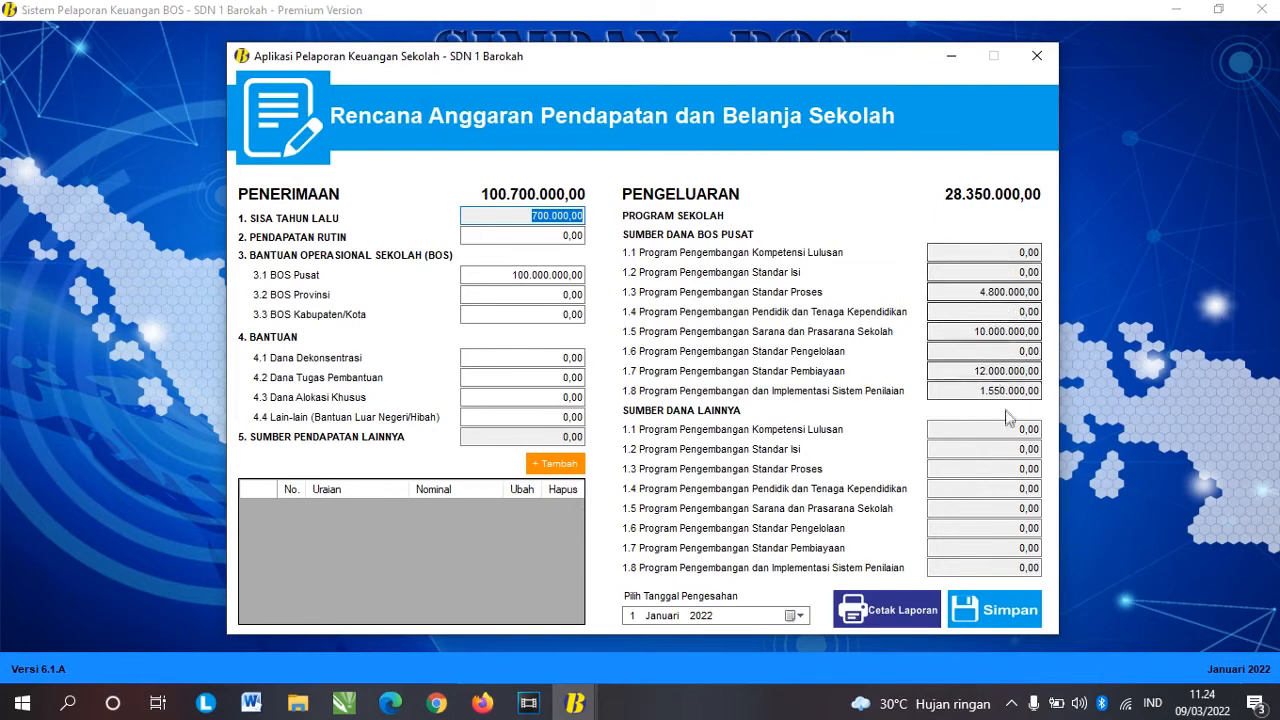
# Step: Set the RAPBS approval date to 3 Januari 2022, preview the printed report, then close both windows
pyautogui.click(799, 615)
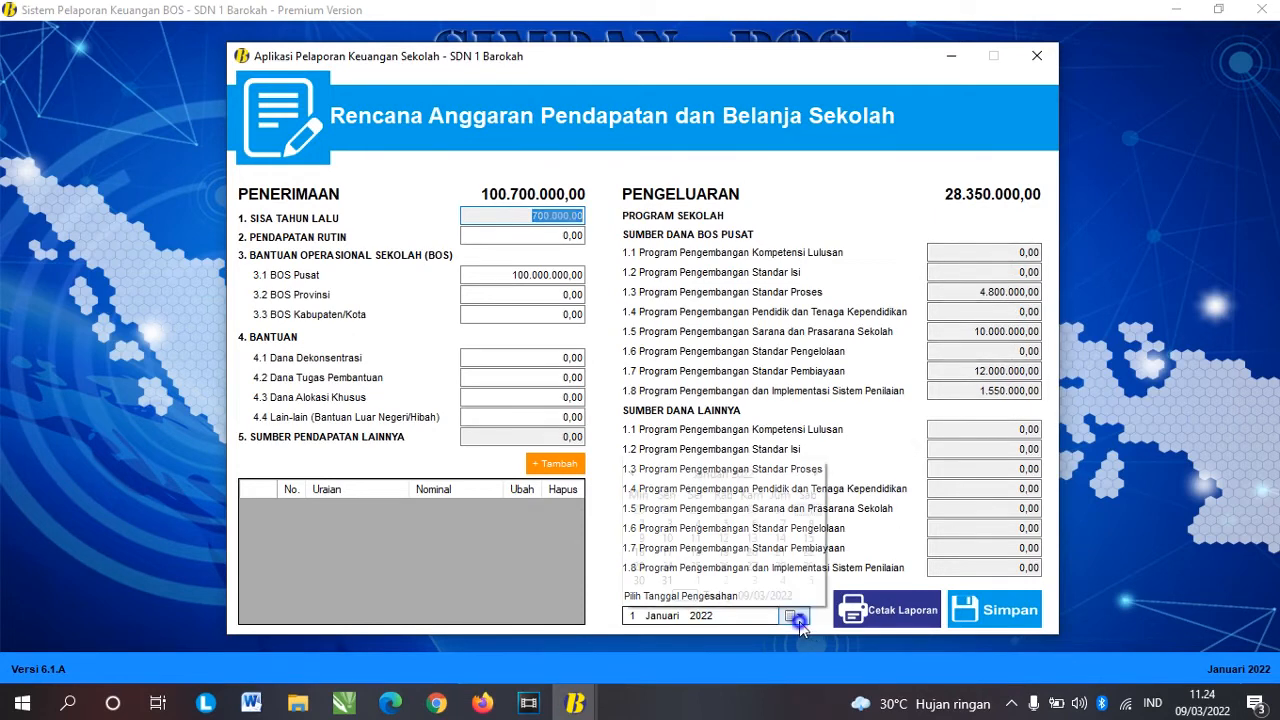
pyautogui.click(664, 527)
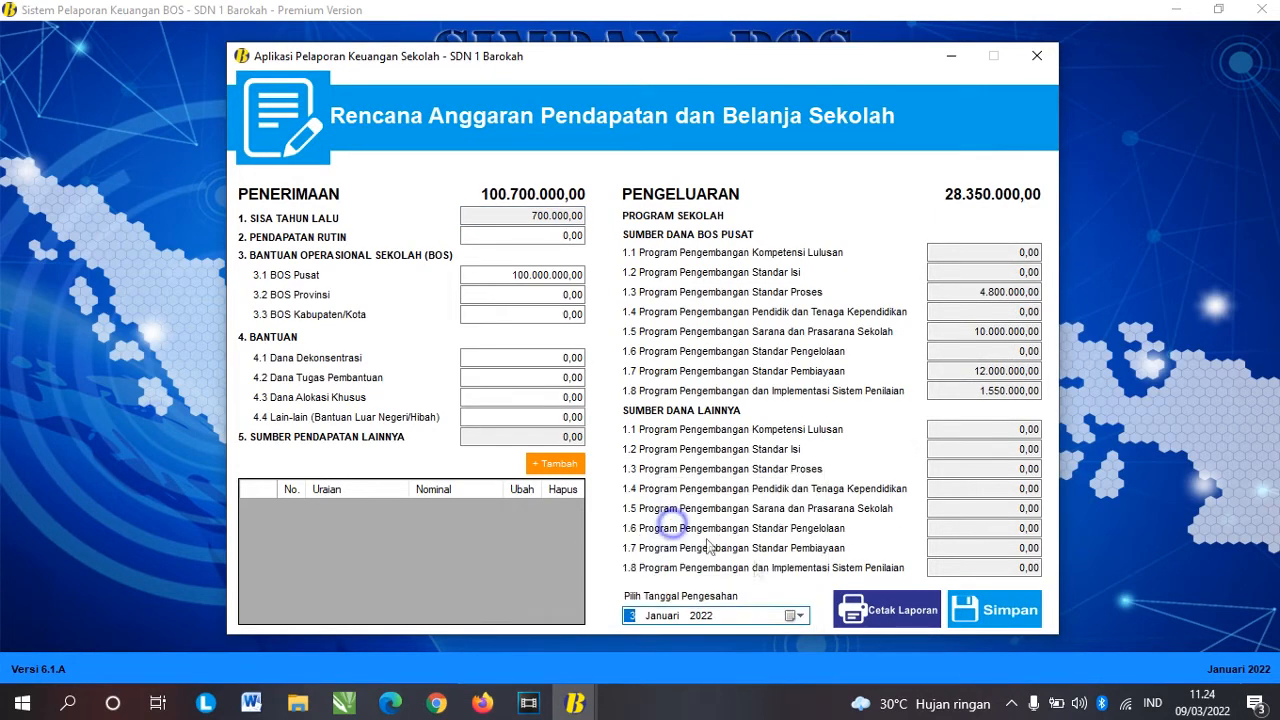
pyautogui.click(906, 615)
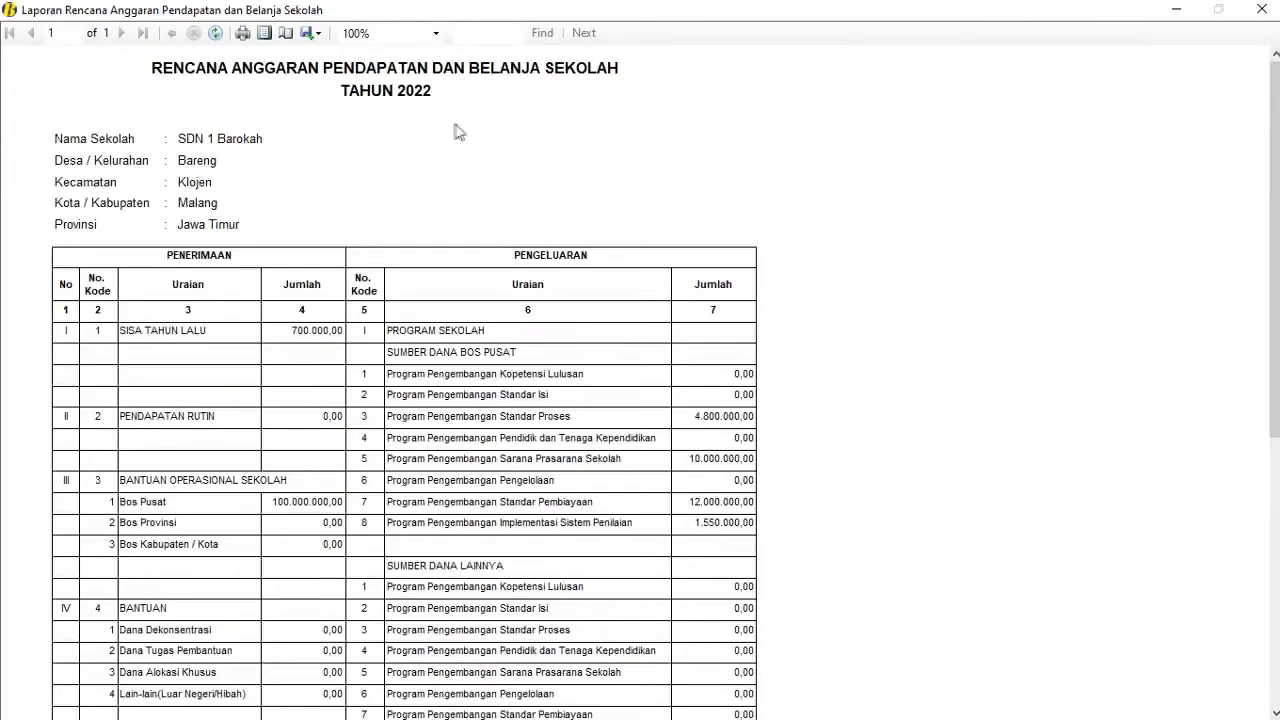
pyautogui.scroll(-3, 455, 130)
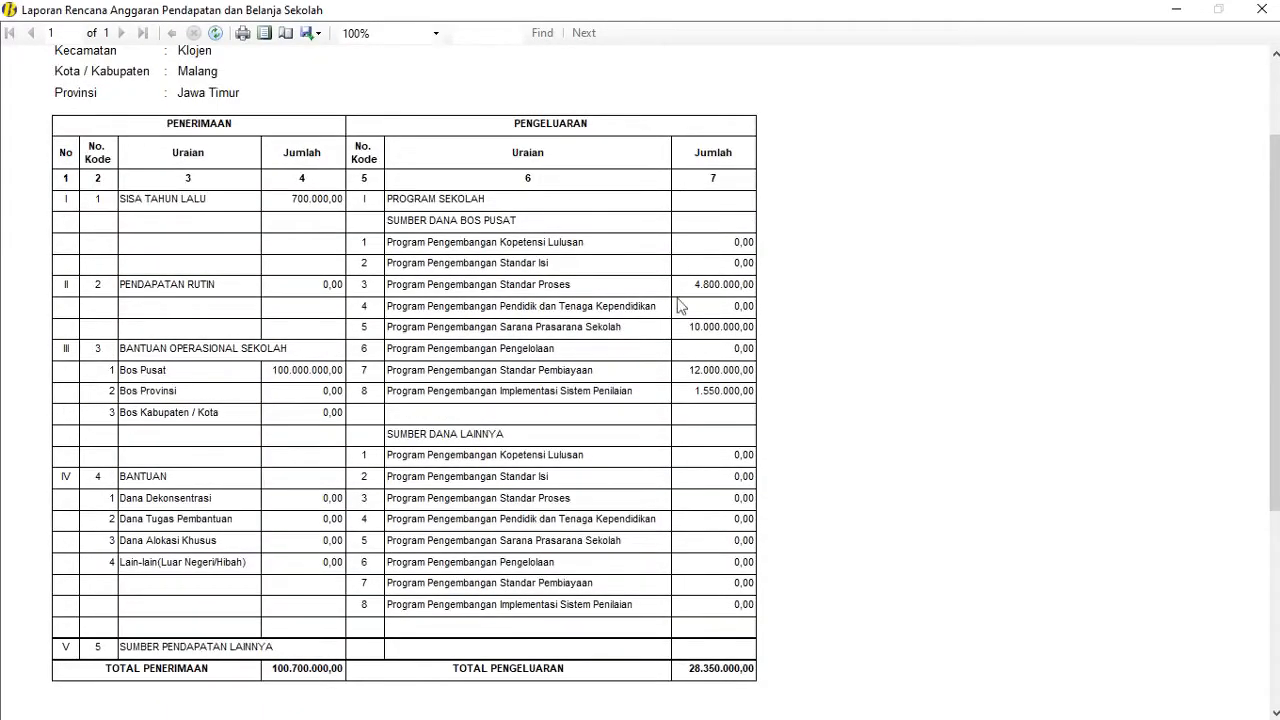
pyautogui.scroll(-2, 471, 334)
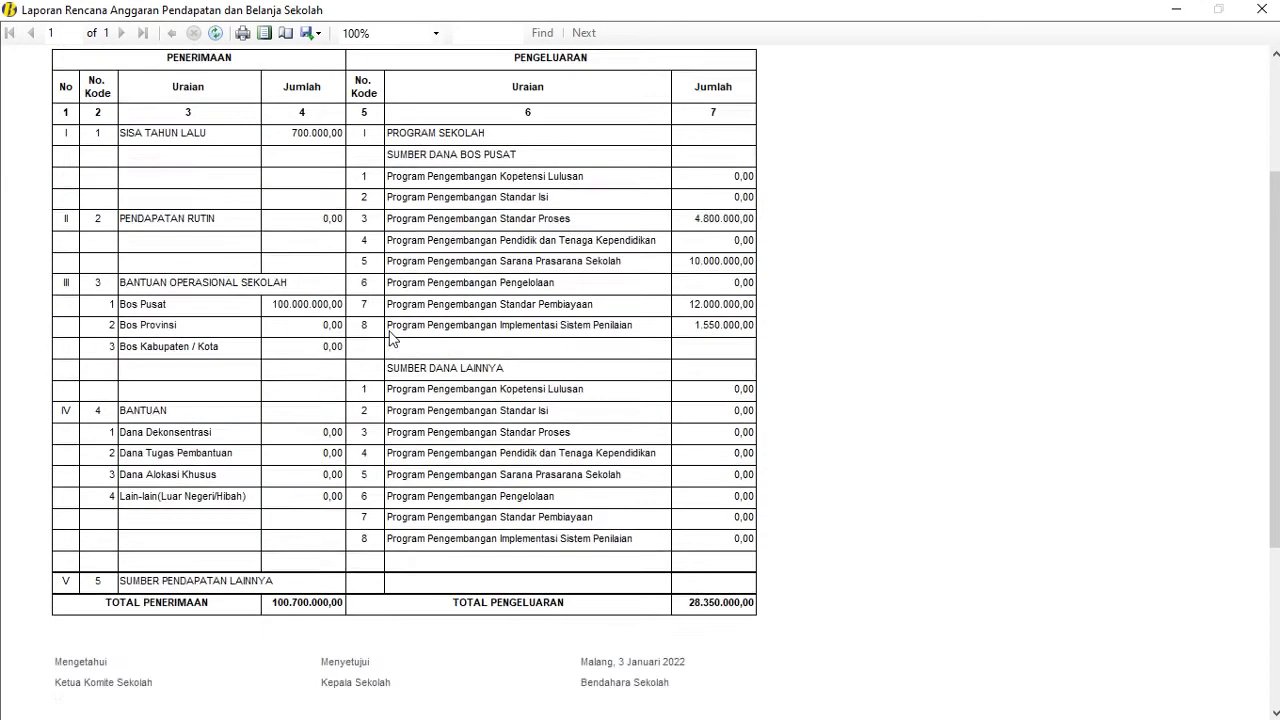
pyautogui.scroll(3, 400, 336)
pyautogui.scroll(2, 390, 338)
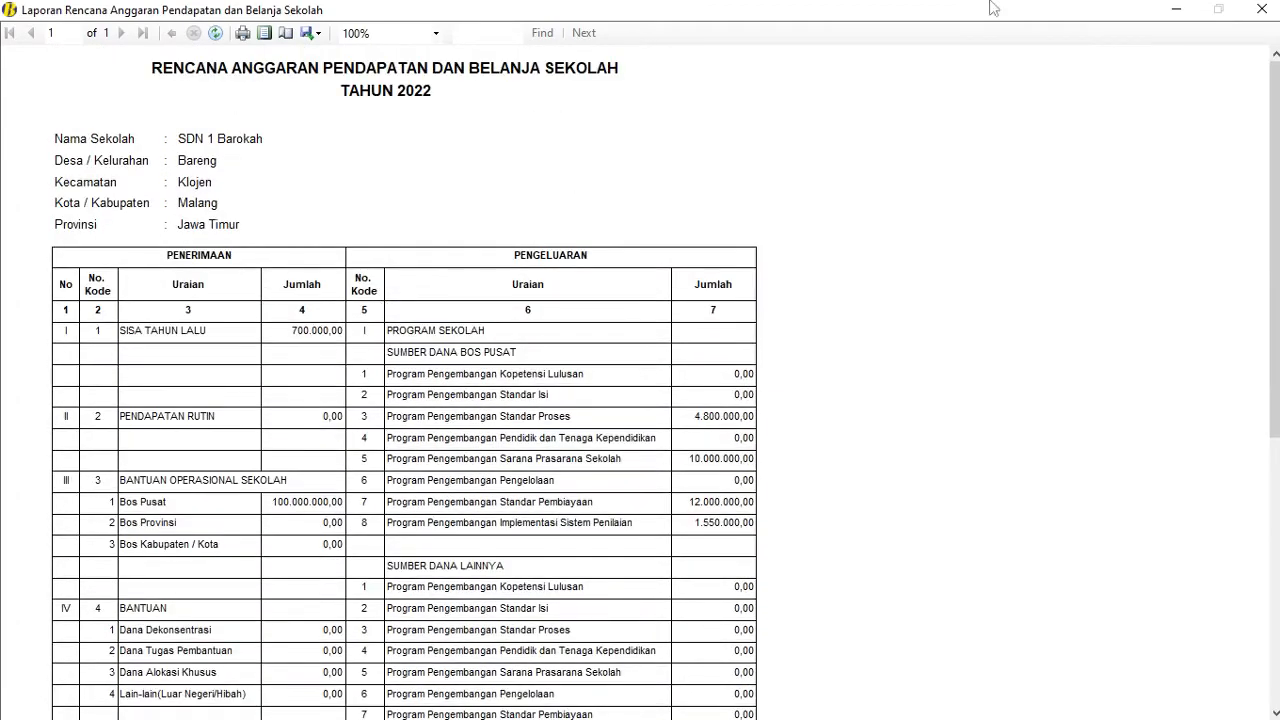
pyautogui.click(1261, 9)
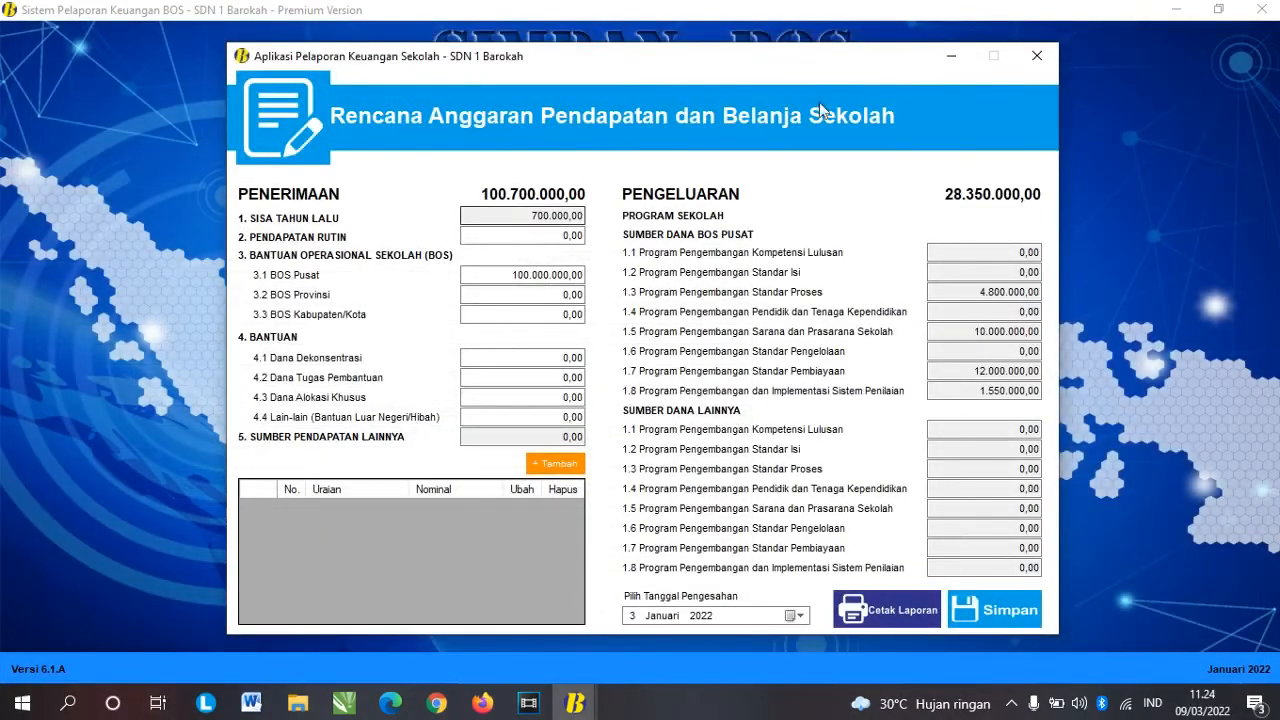
pyautogui.click(1037, 56)
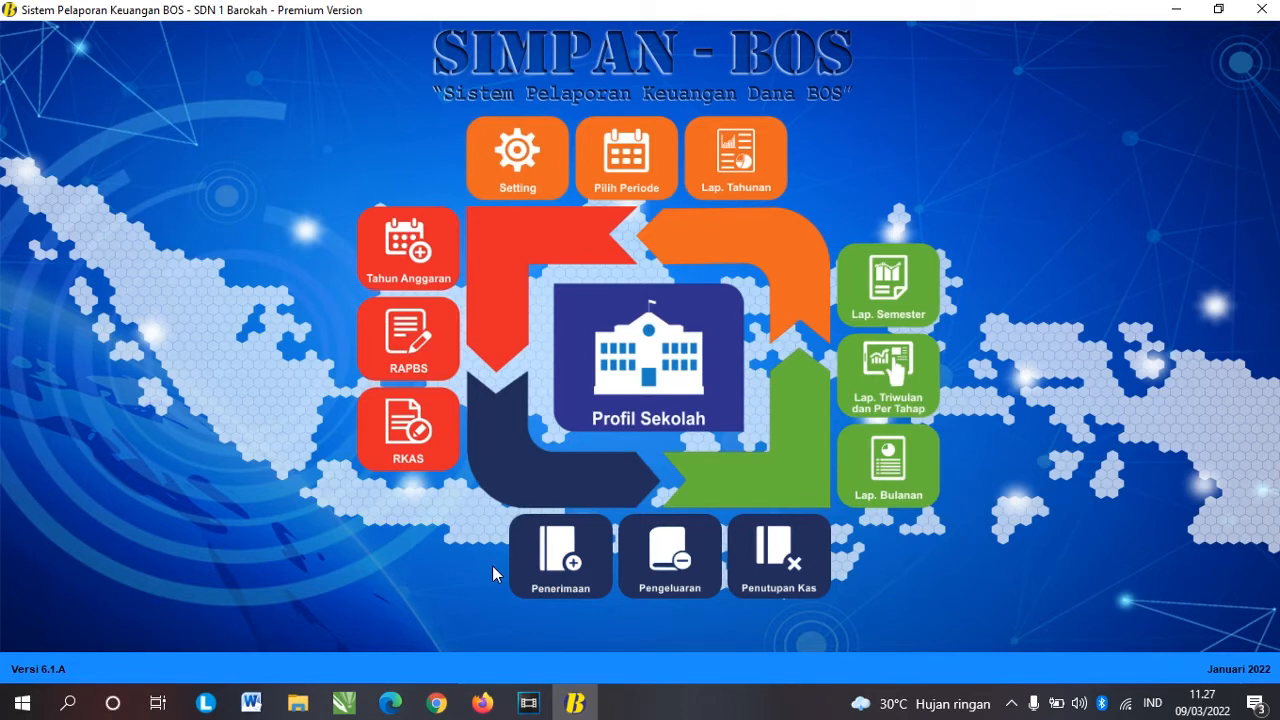
# Step: Start a Penerimaan Bank entry dated 14 Januari 2022 with receipt type Bunga Bank
pyautogui.click(560, 586)
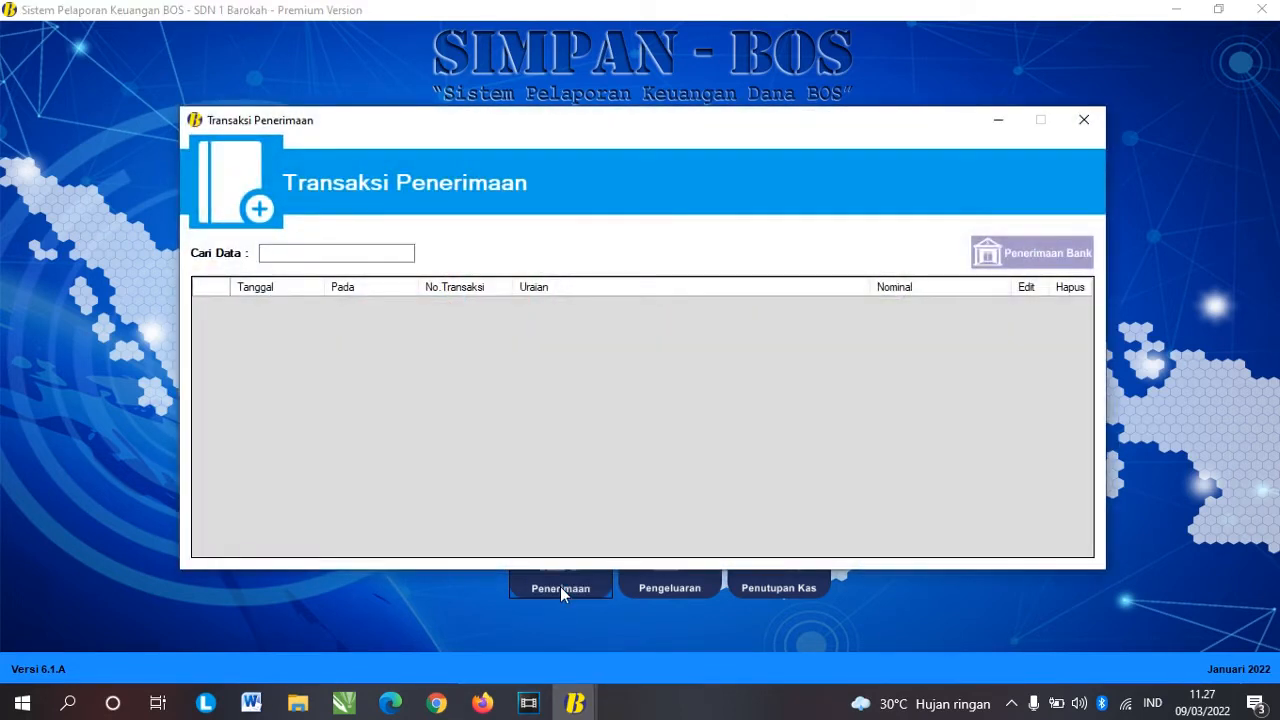
pyautogui.click(1032, 257)
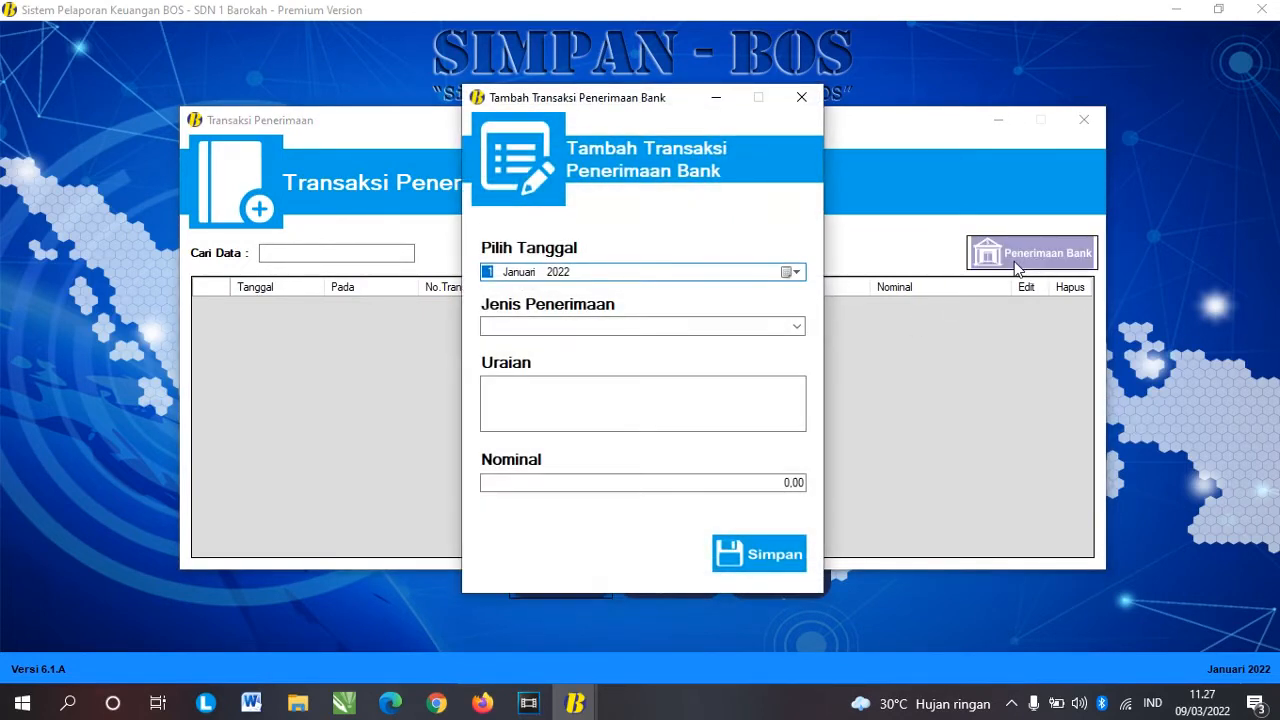
pyautogui.click(793, 272)
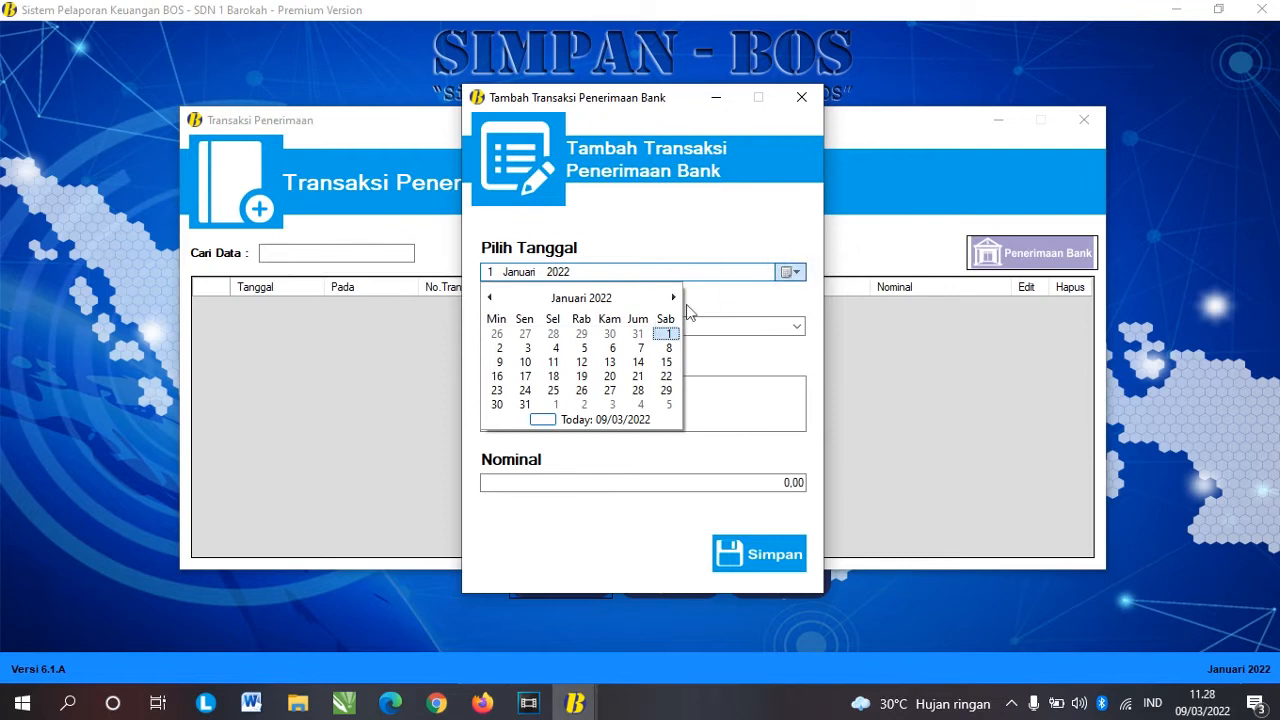
pyautogui.click(638, 361)
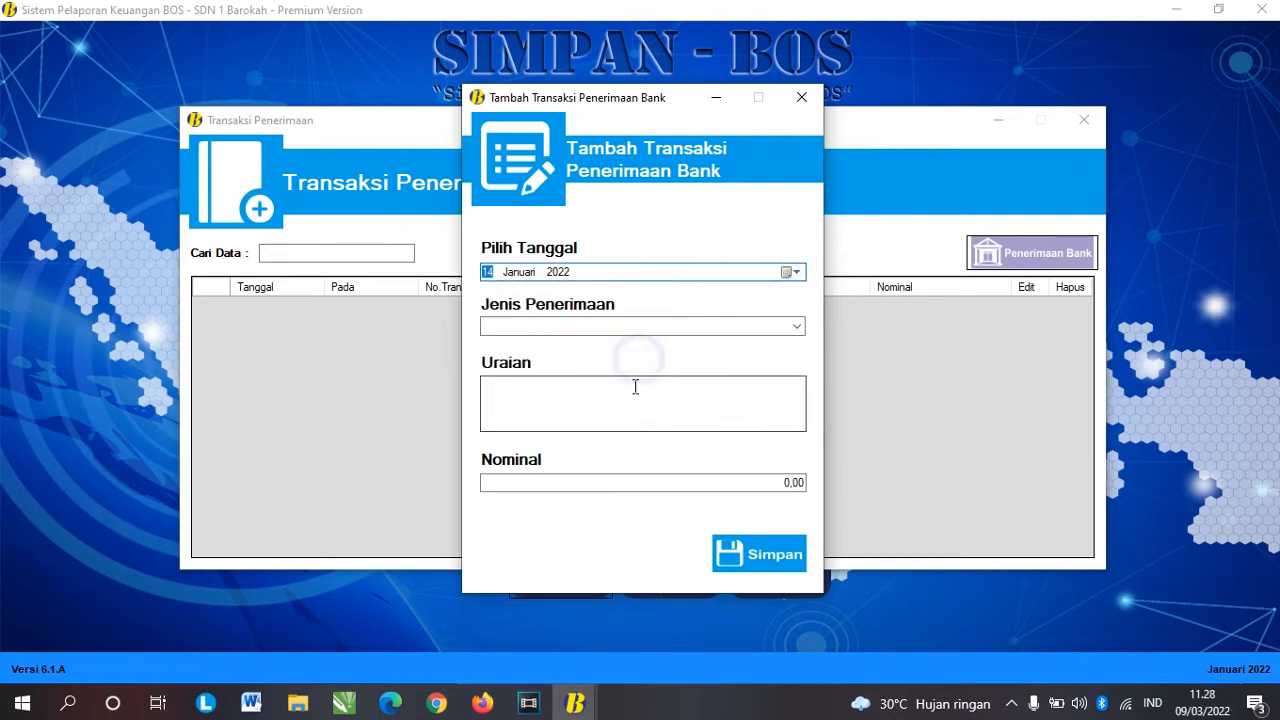
pyautogui.click(795, 327)
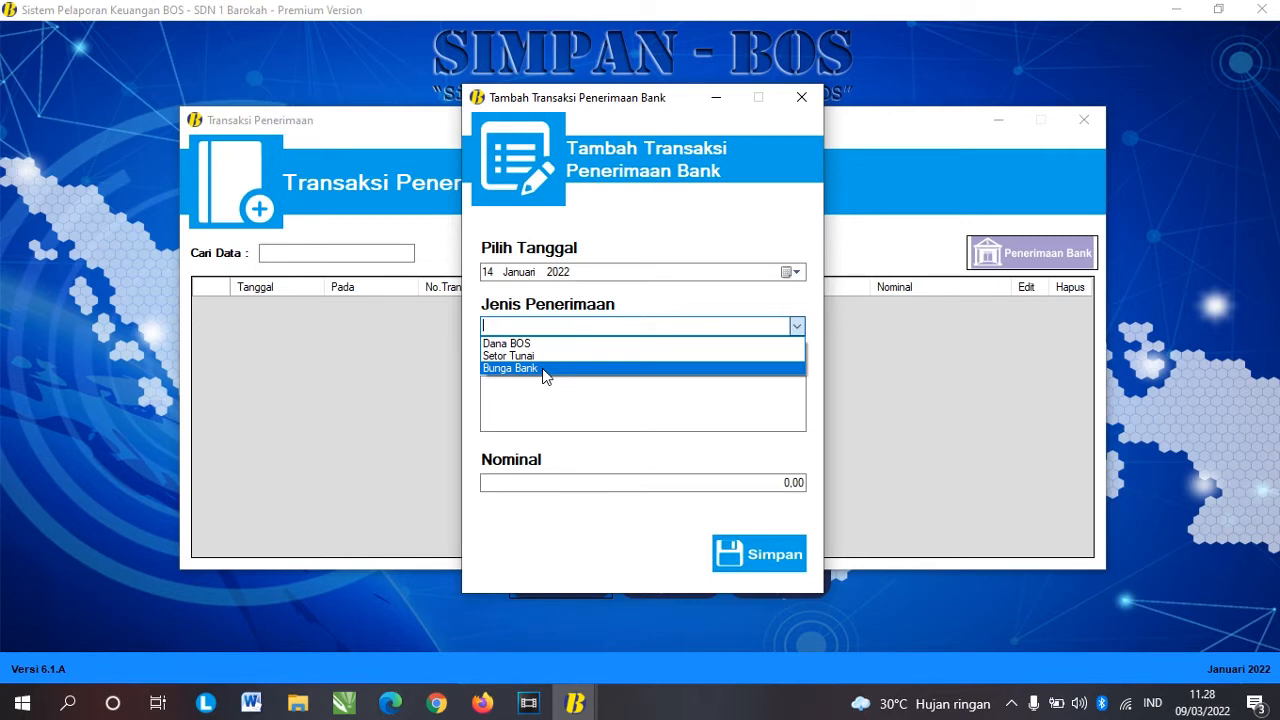
pyautogui.click(543, 370)
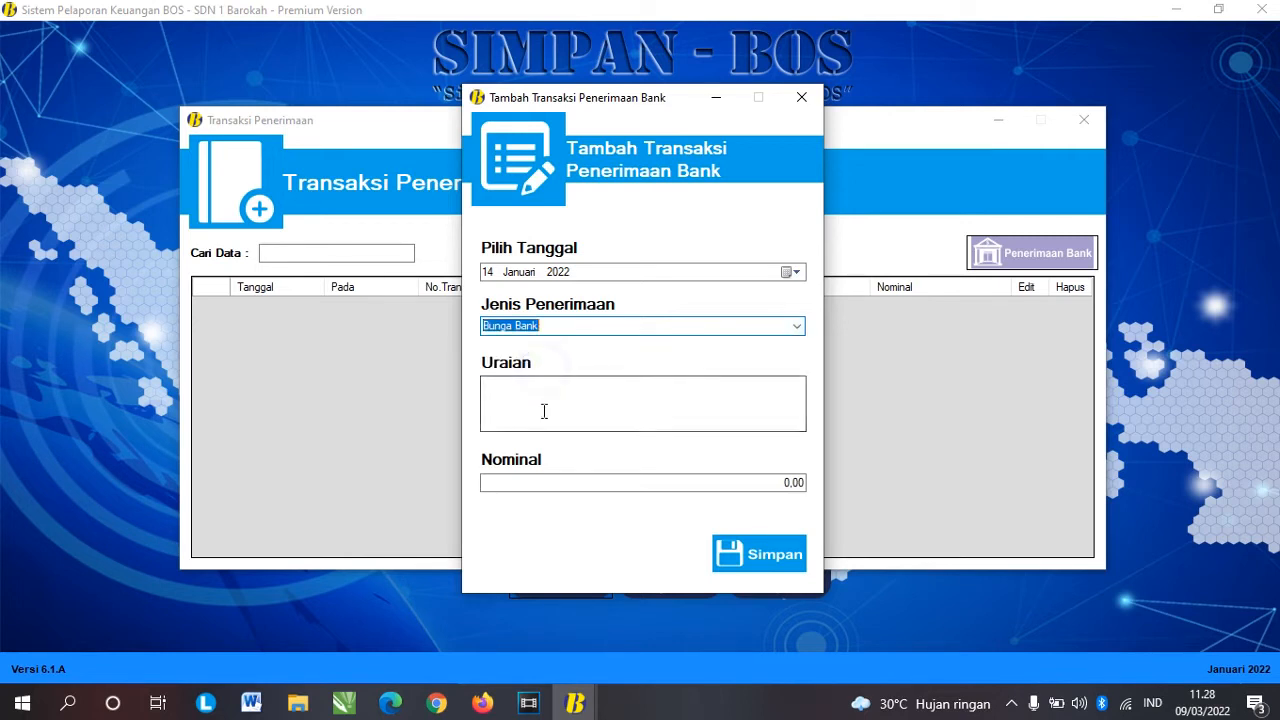
# Step: Enter the description 'Bunga bank bulan januari' and the amount 5.000,87
pyautogui.click(544, 411)
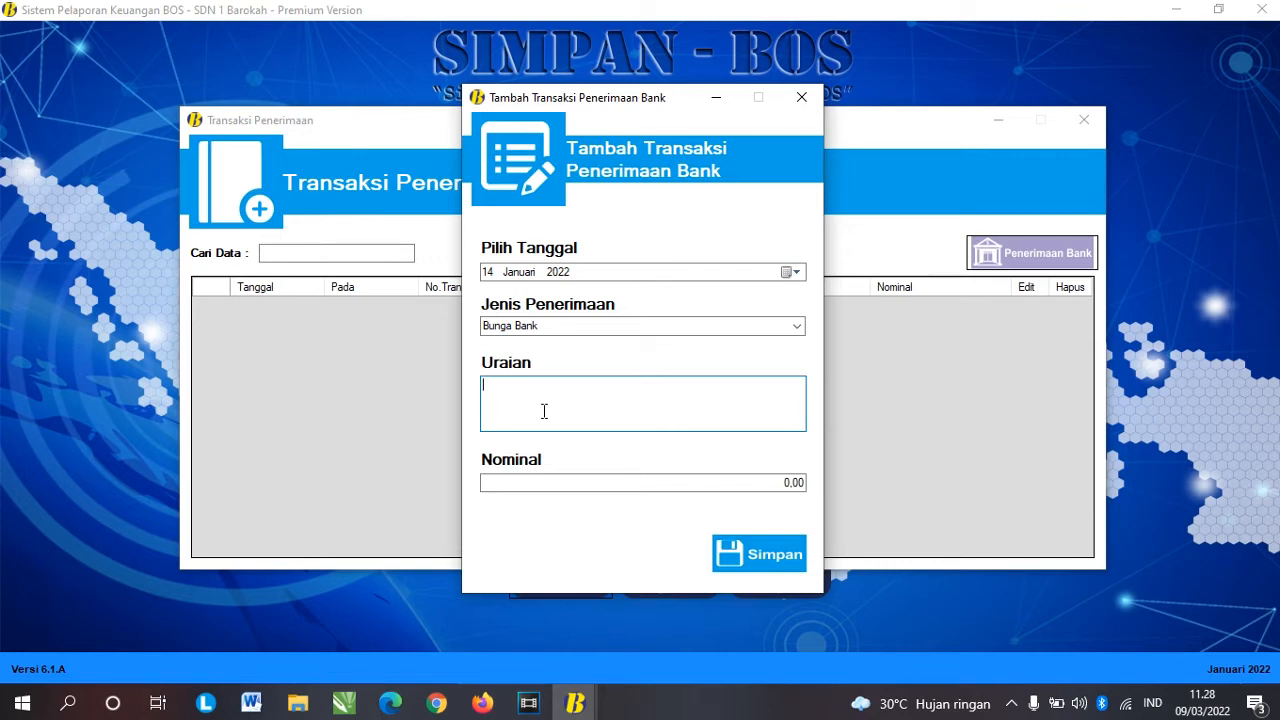
pyautogui.write('B')
pyautogui.press('BackSpace')
pyautogui.write('Bunga bank bulan januari')
pyautogui.press('Tab')
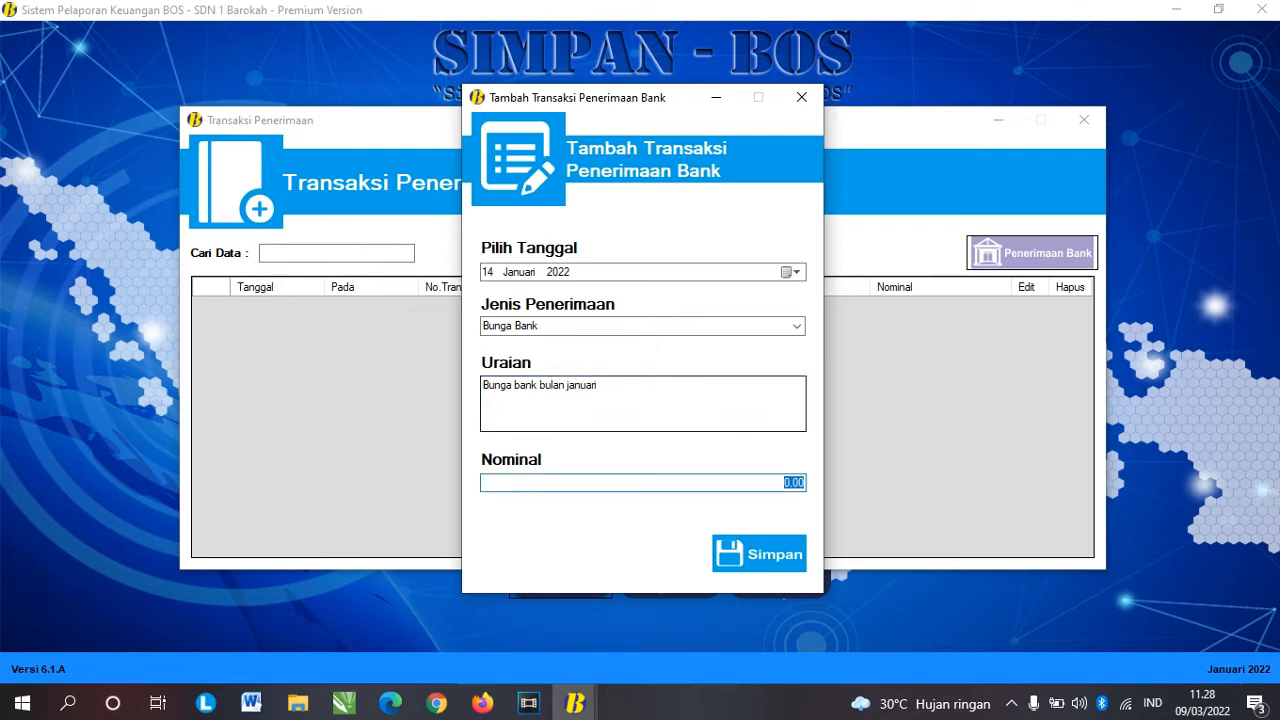
pyautogui.write('5500')
pyautogui.write(',87')
pyautogui.doubleClick(797, 483)
pyautogui.moveTo(800, 485); pyautogui.dragTo(794, 486)
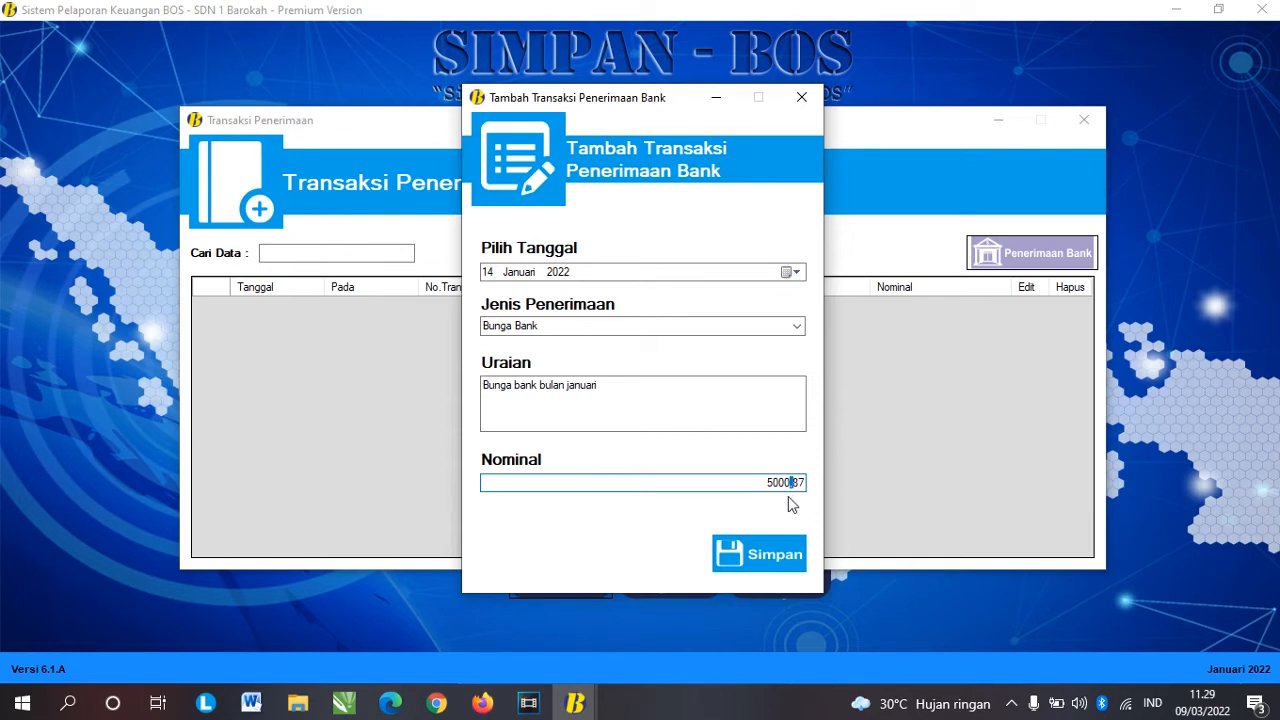
pyautogui.write('.')
pyautogui.click(774, 484)
pyautogui.click(774, 483)
# Step: Save the receipt, check the new 14/01/2022 row for 5.000,87, and close the receipts list
pyautogui.click(761, 548)
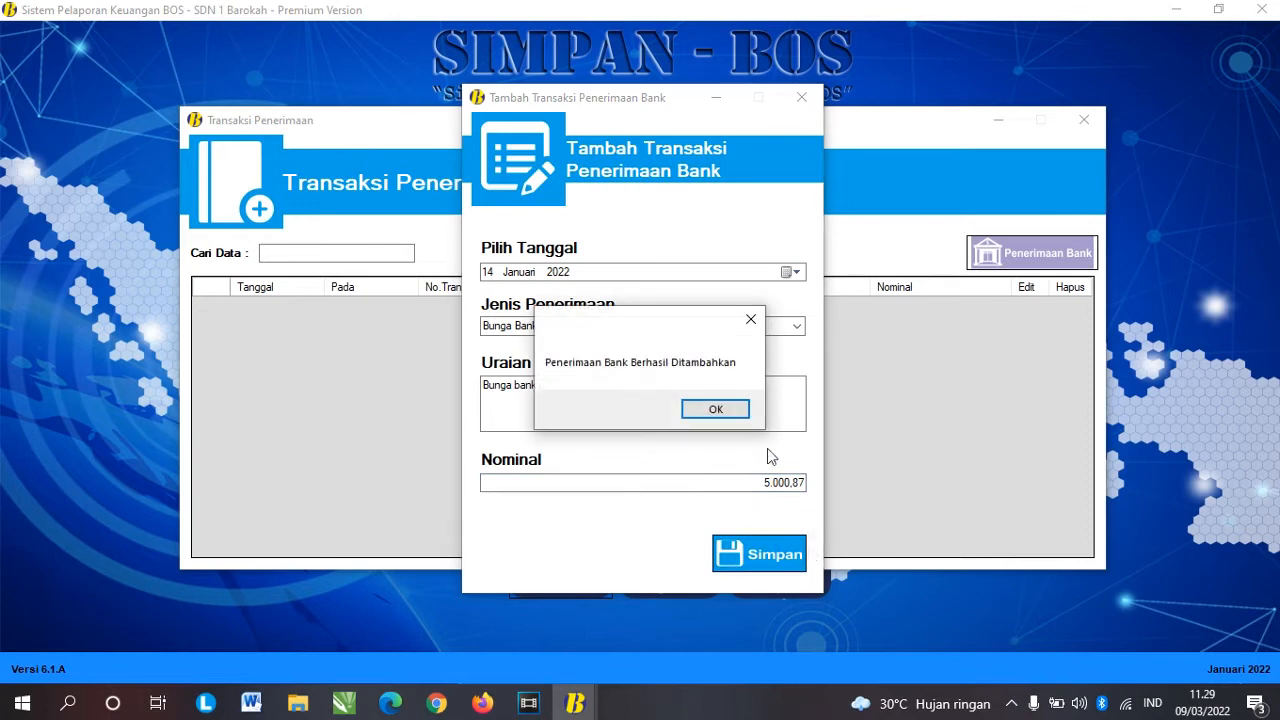
pyautogui.click(729, 410)
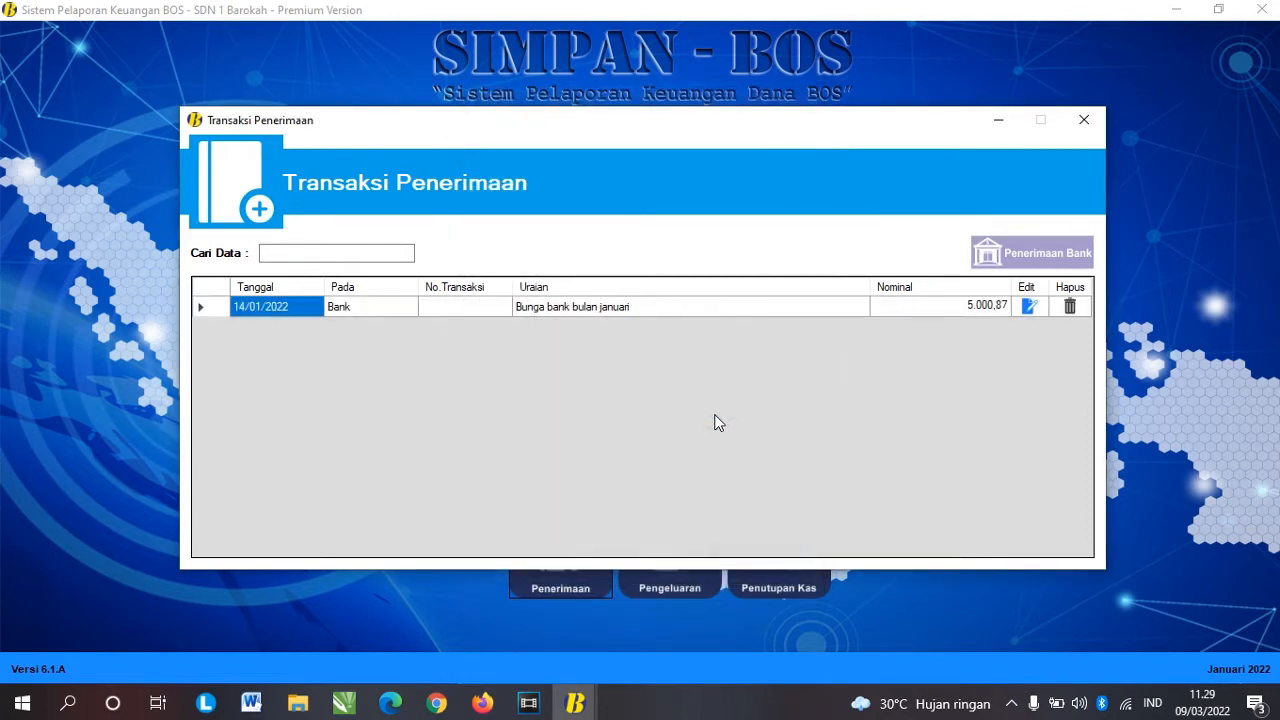
pyautogui.click(339, 307)
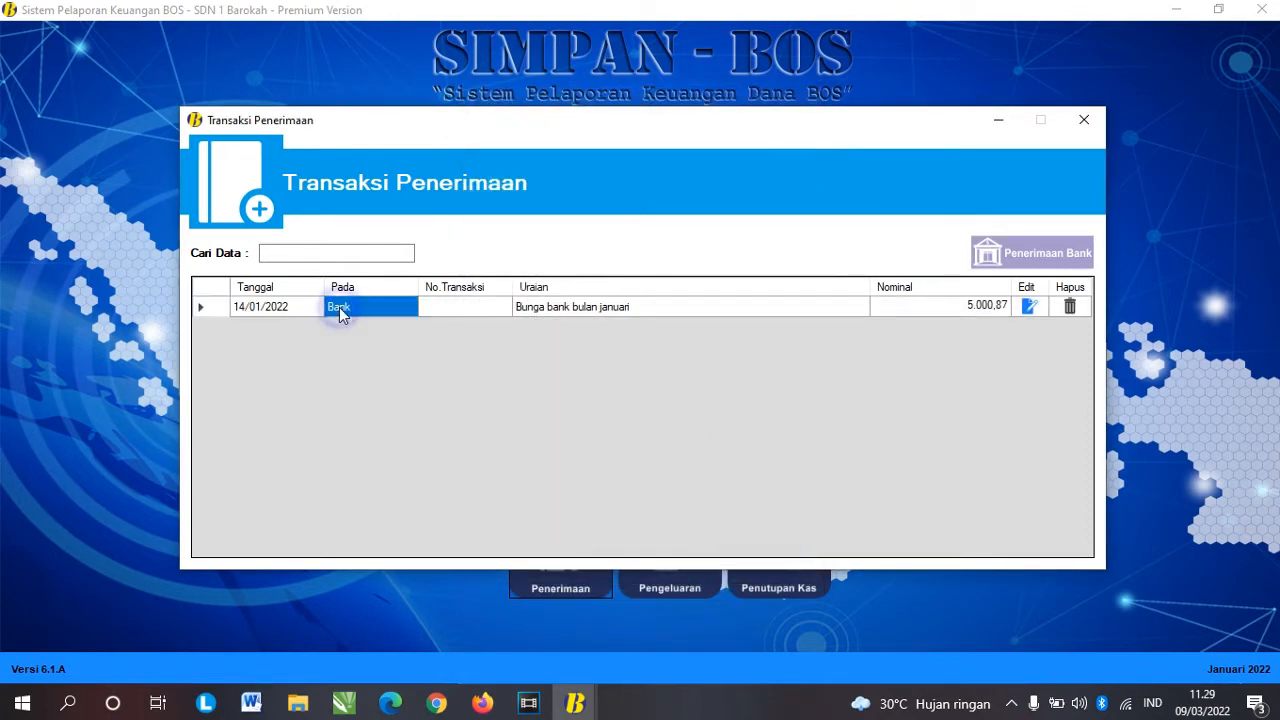
pyautogui.click(266, 313)
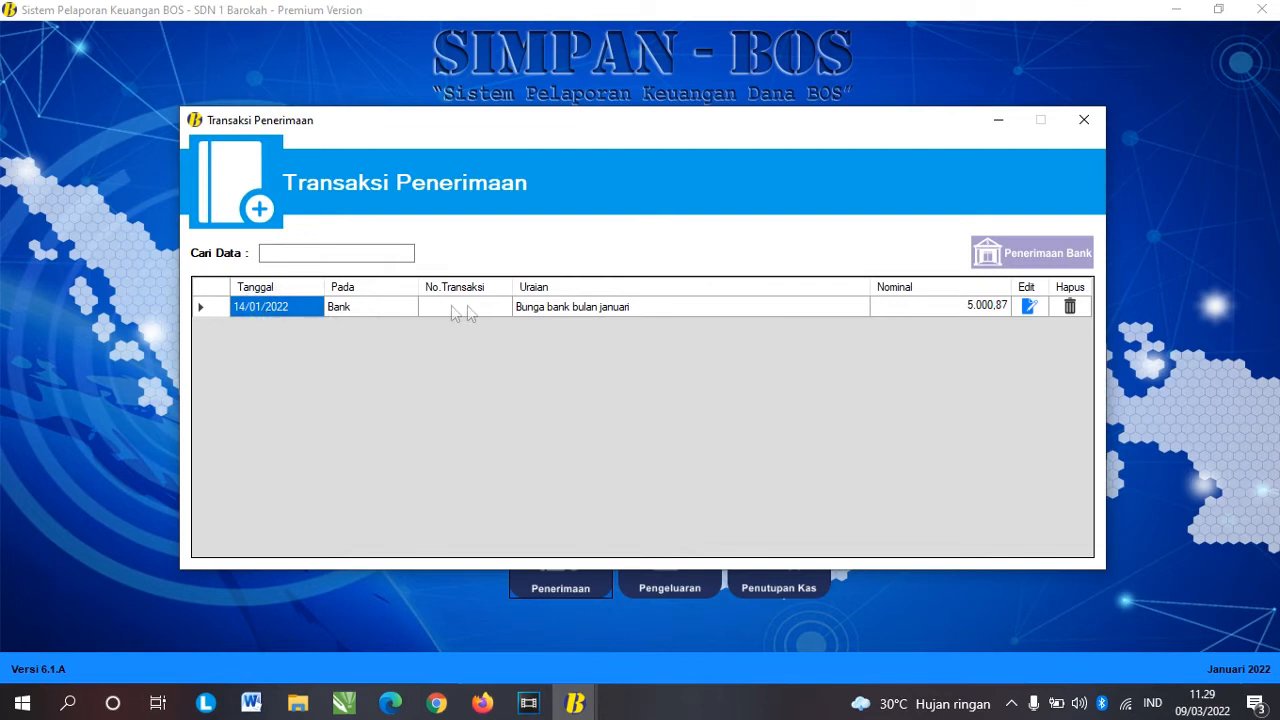
pyautogui.click(546, 309)
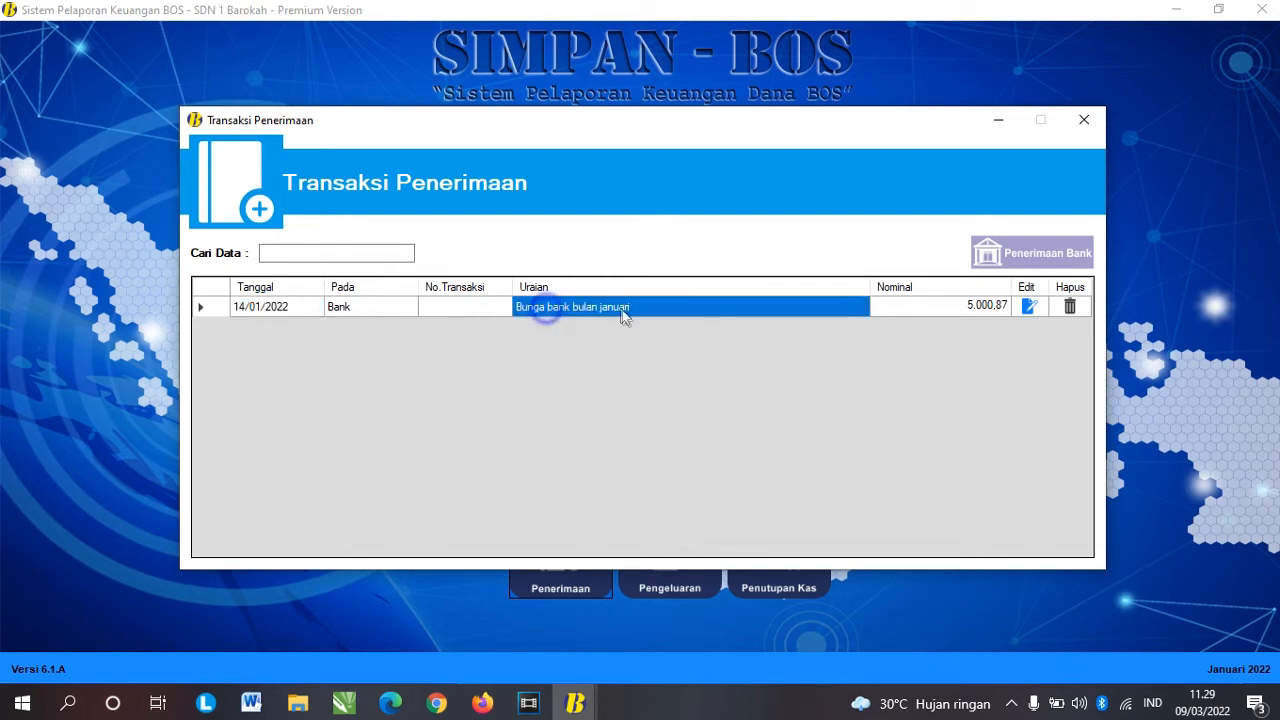
pyautogui.click(996, 307)
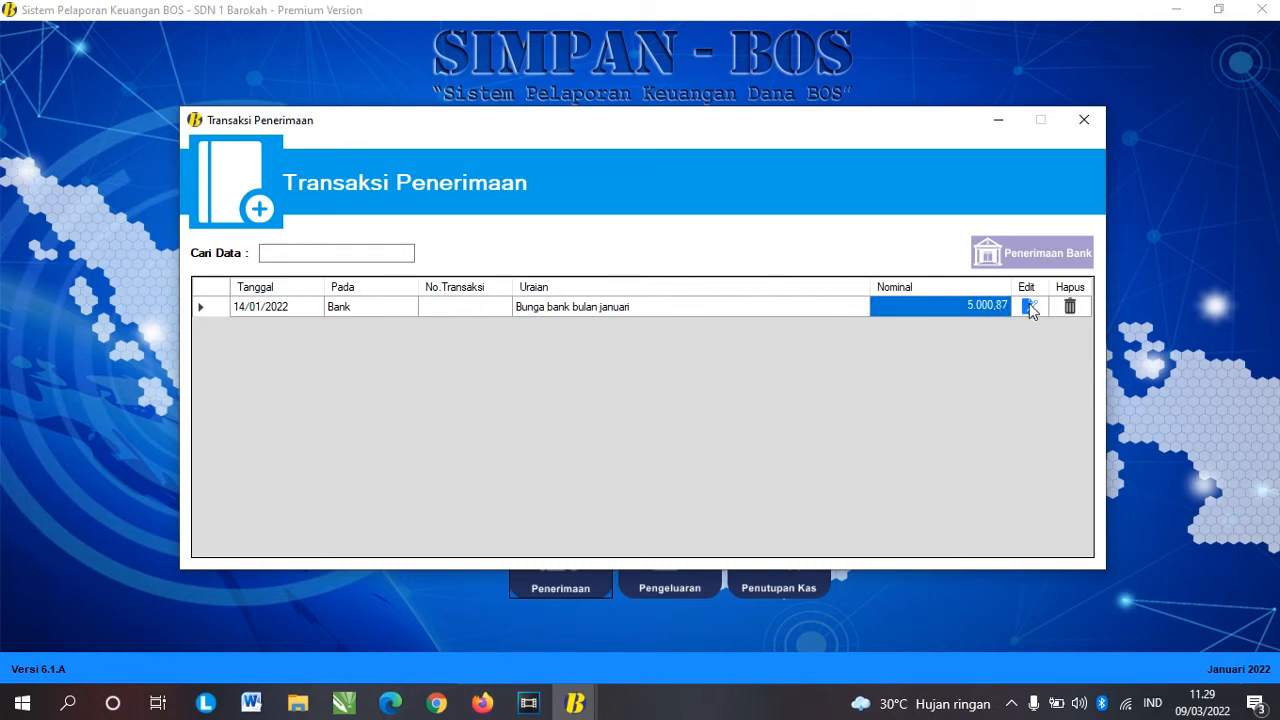
pyautogui.click(1031, 308)
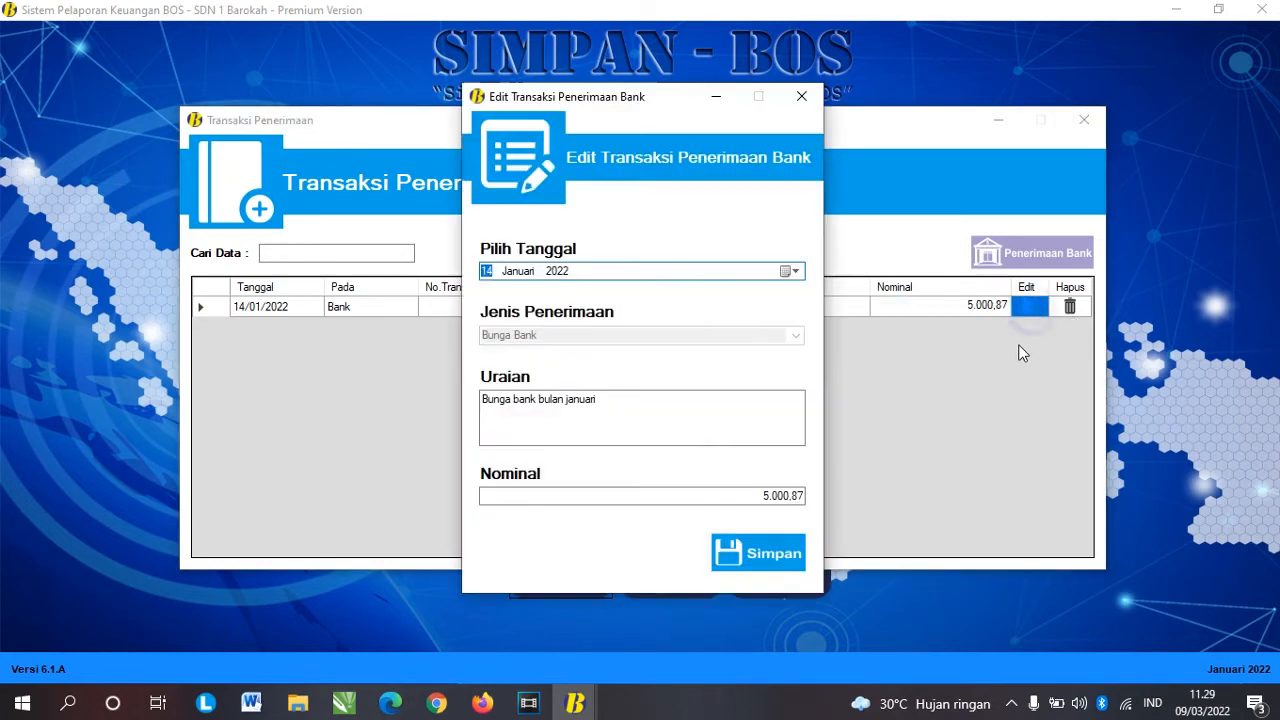
pyautogui.click(803, 97)
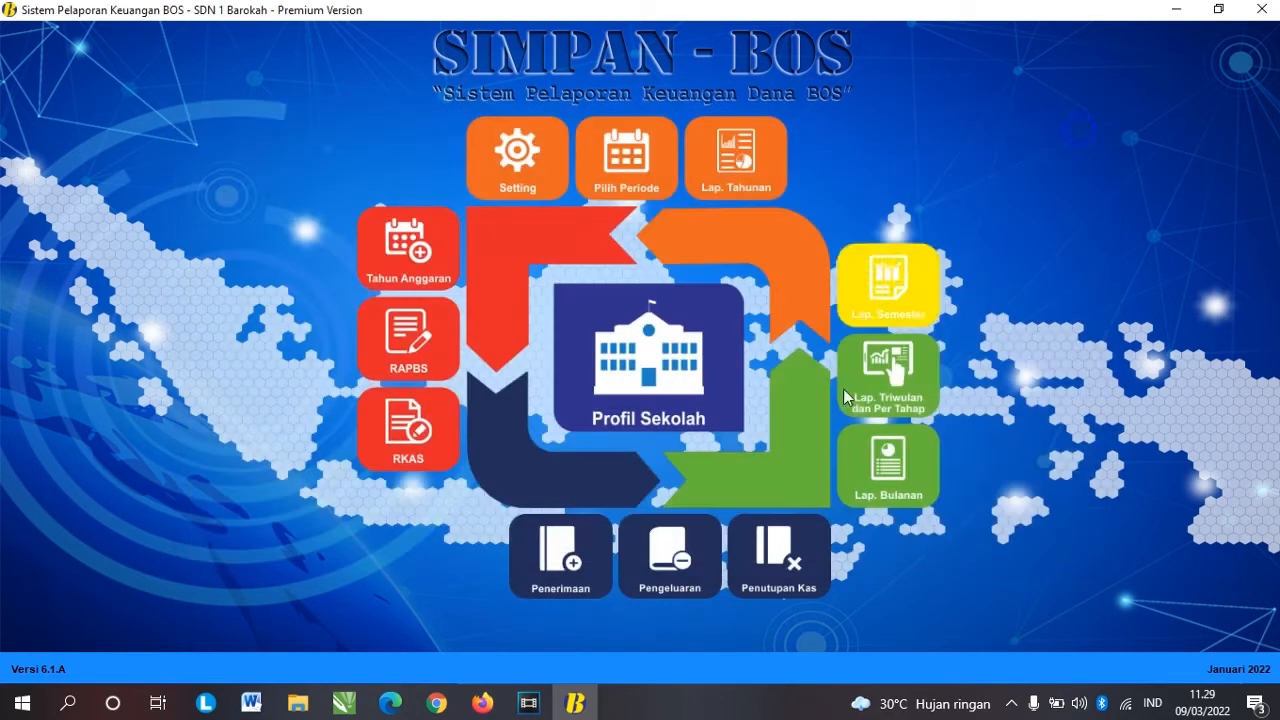
pyautogui.click(1084, 119)
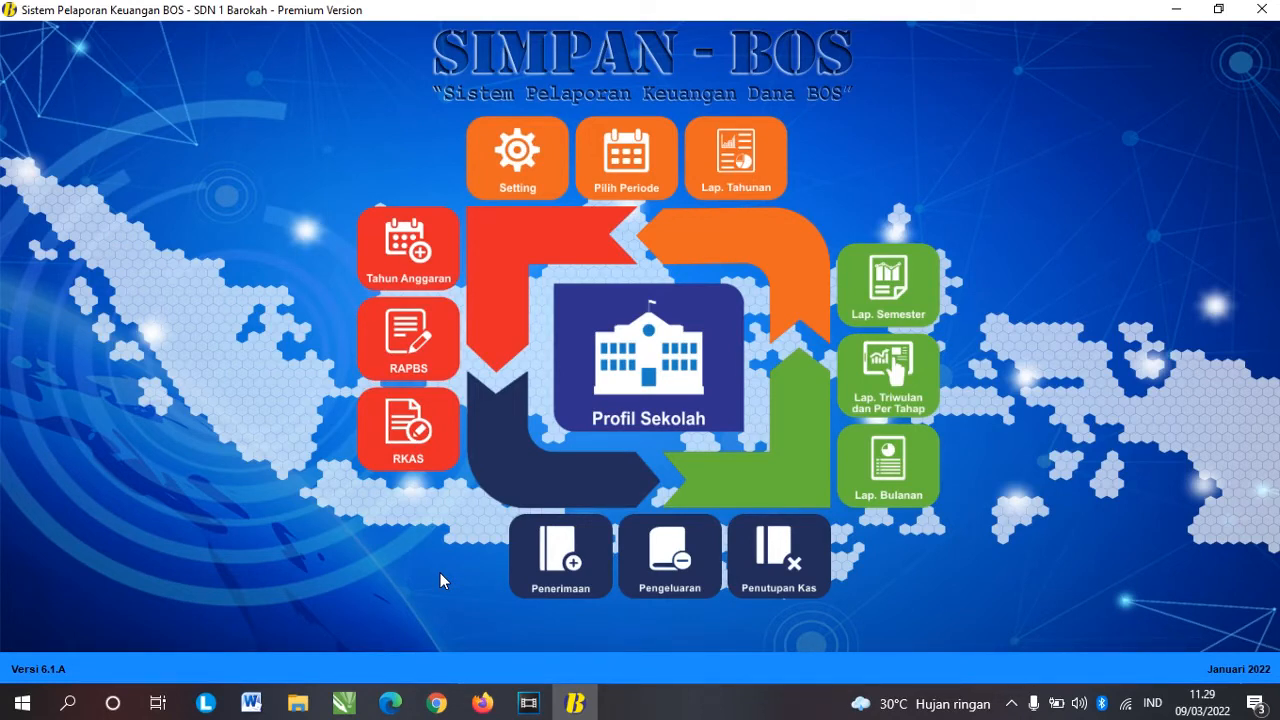
# Step: Open Transaksi Pengeluaran and start a new Pengeluaran Bank entry
pyautogui.click(672, 575)
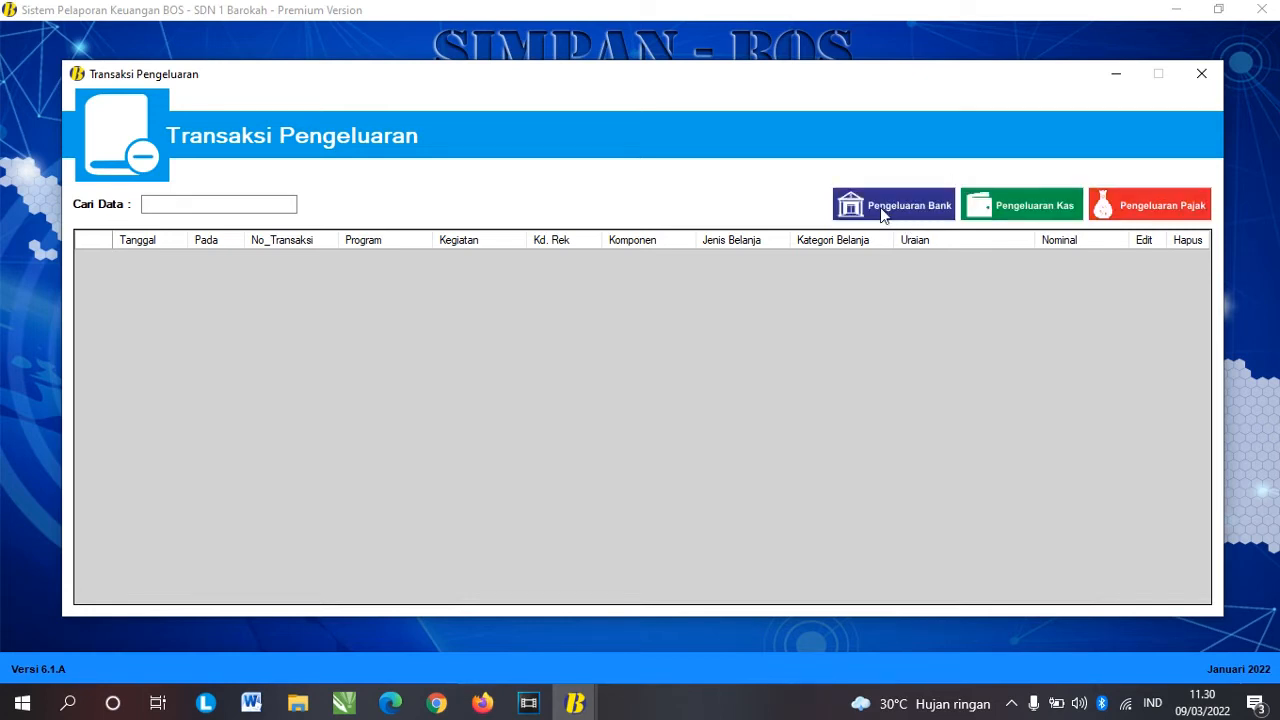
pyautogui.click(884, 215)
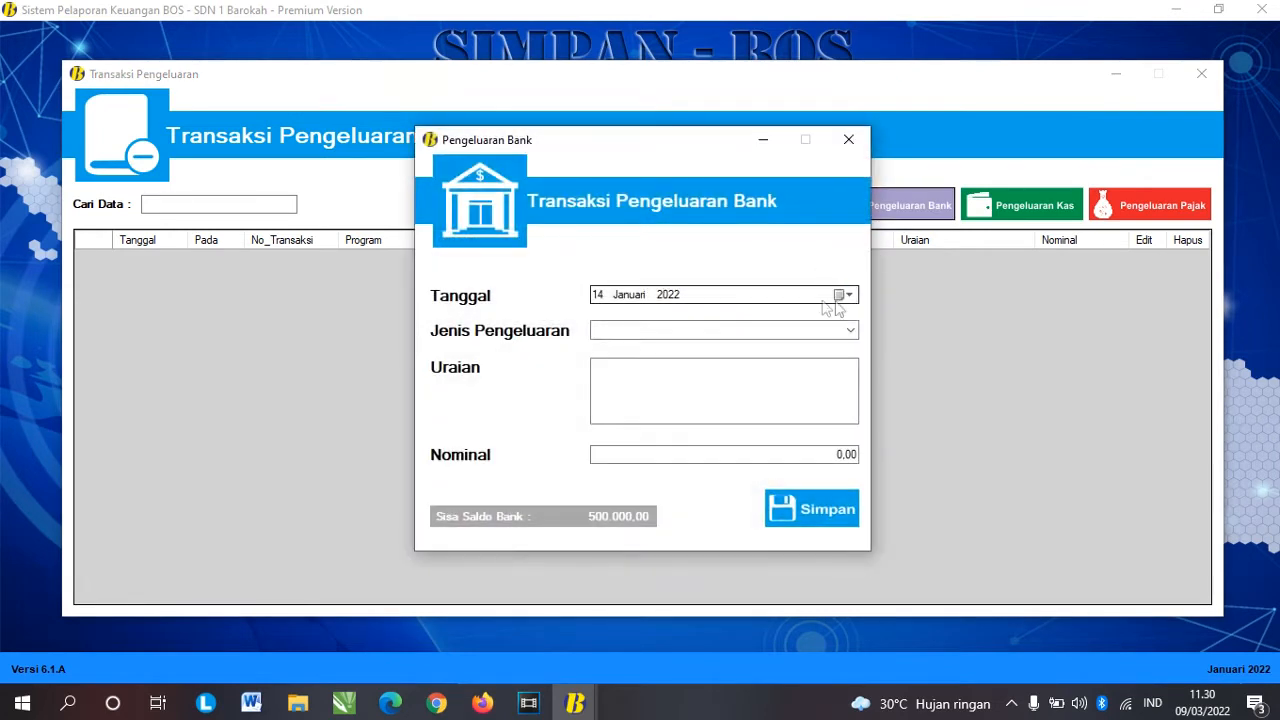
# Step: Date the expenditure 14 January and try the Penarikan and Transaksi Non Tunai types
pyautogui.click(847, 295)
pyautogui.click(750, 385)
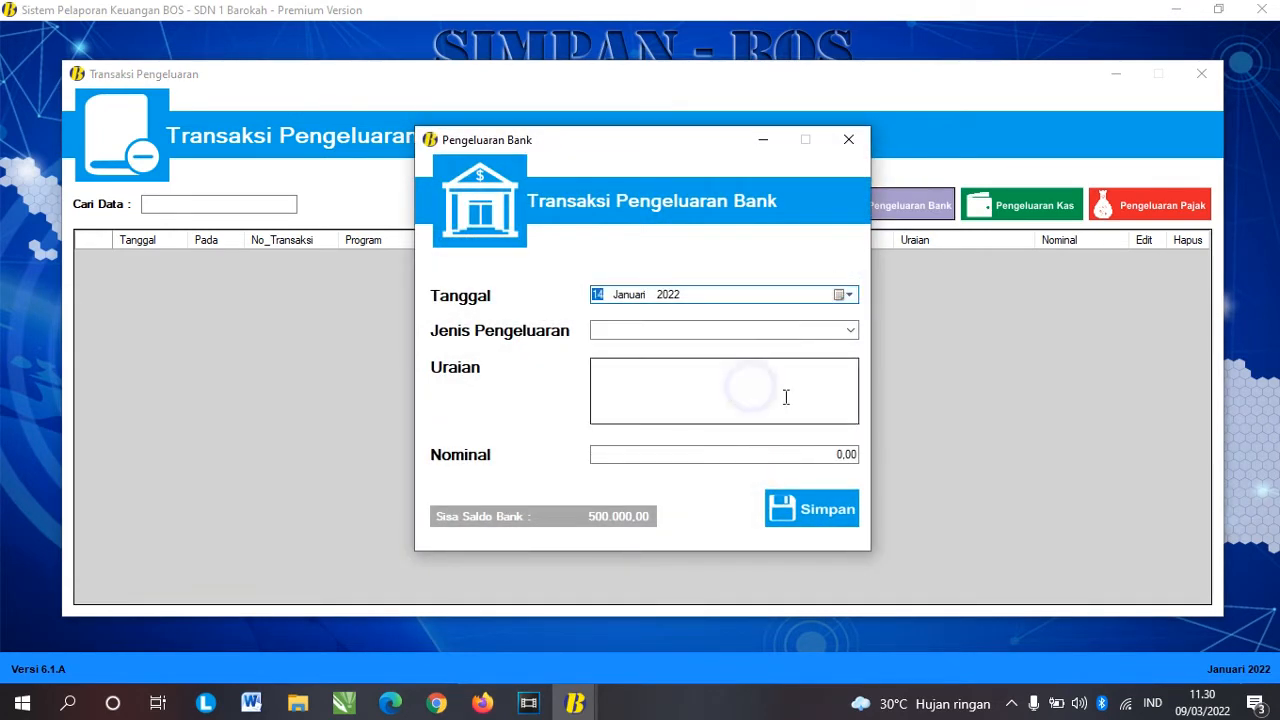
pyautogui.click(850, 331)
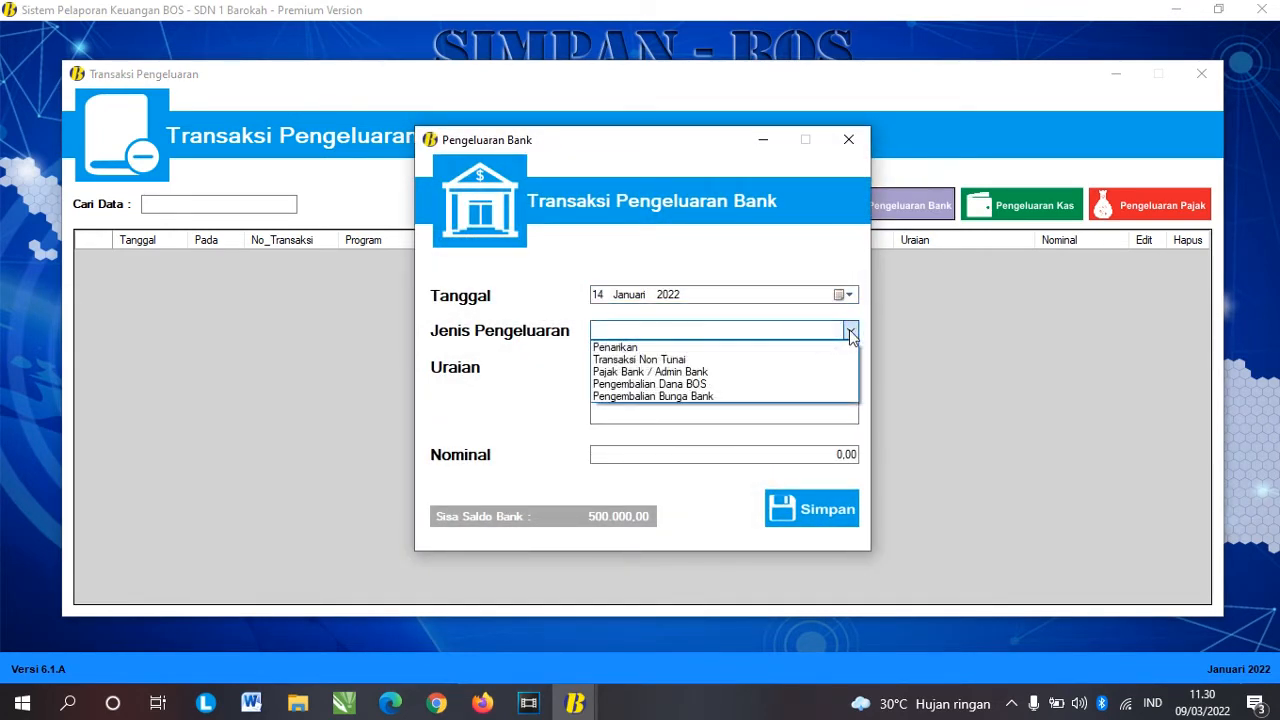
pyautogui.click(763, 348)
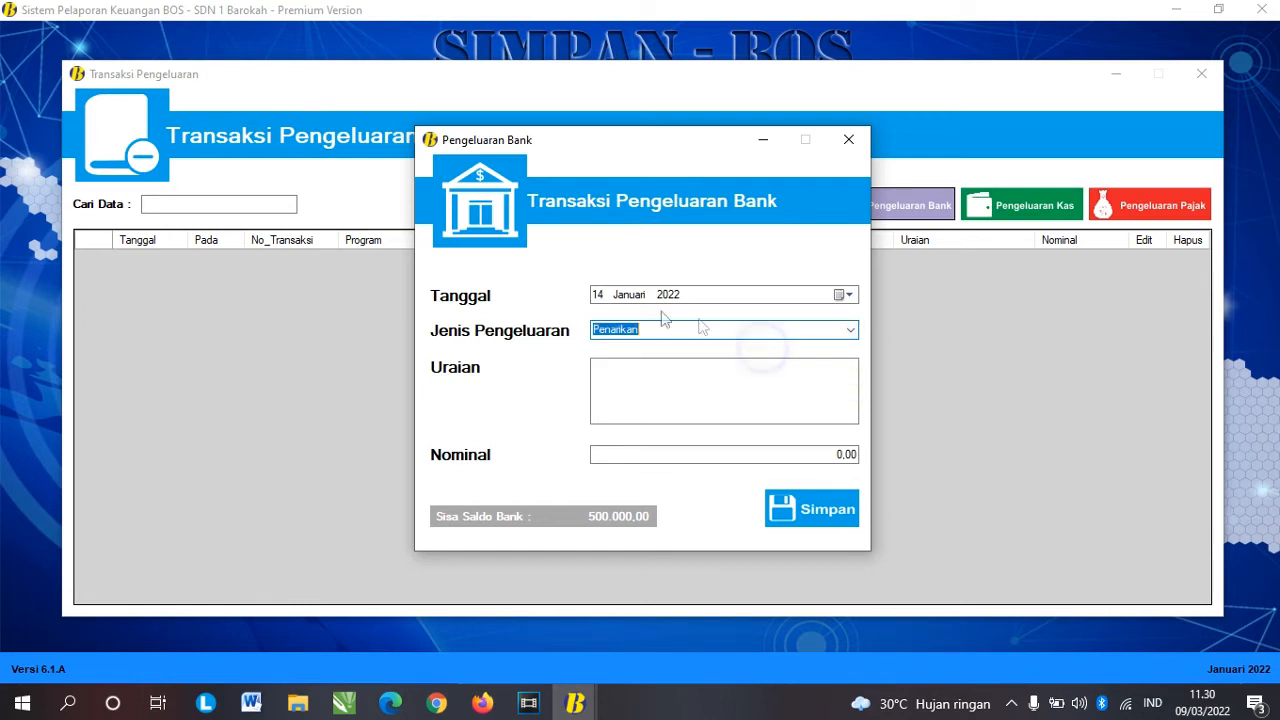
pyautogui.click(850, 331)
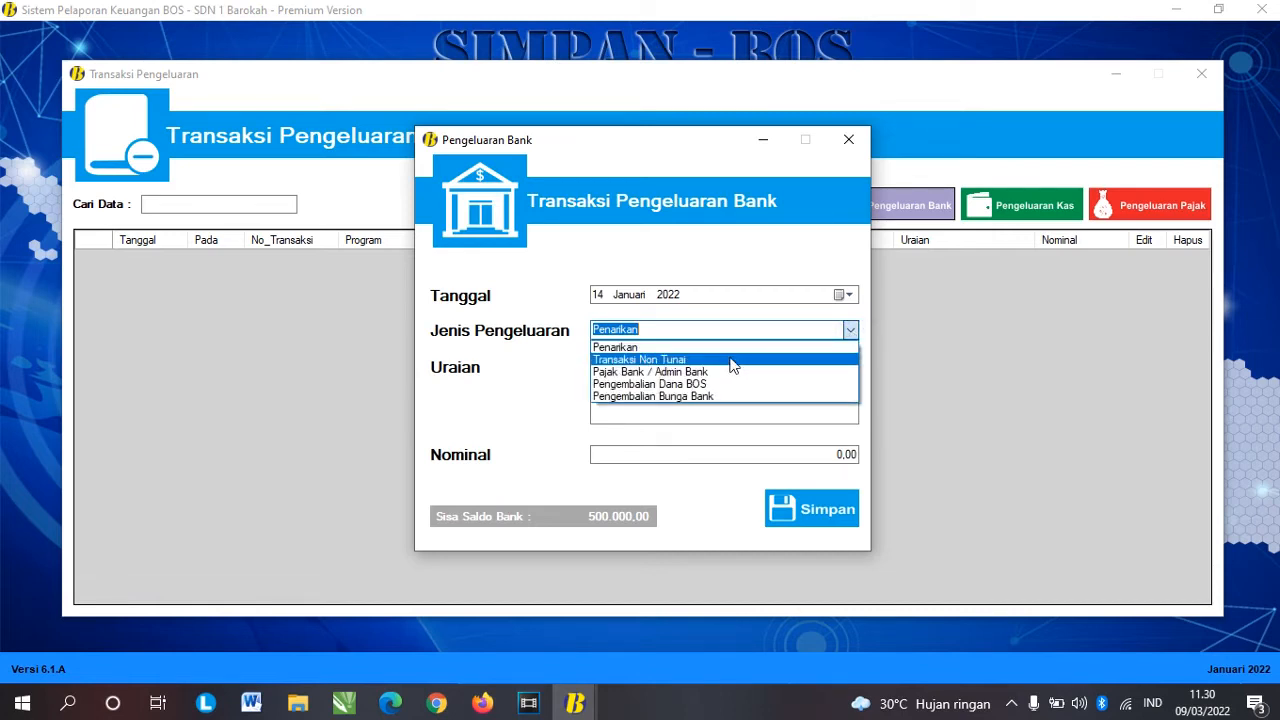
pyautogui.click(652, 360)
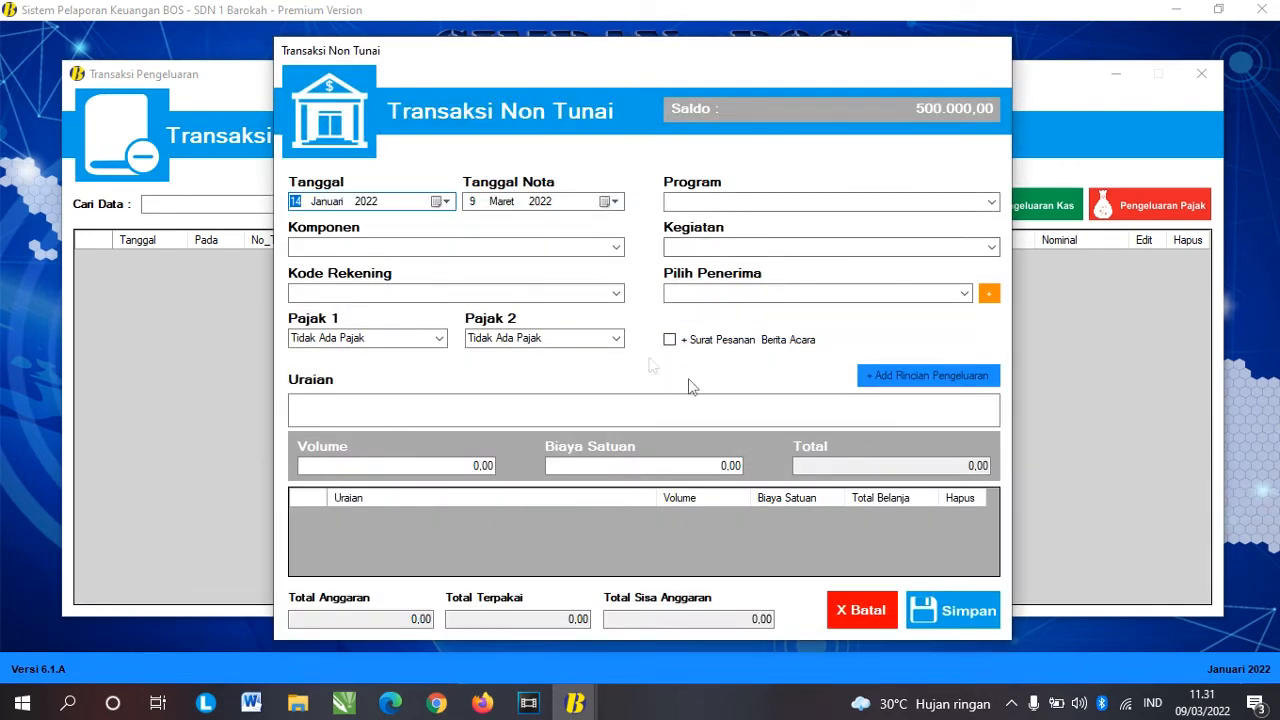
# Step: Cancel the Transaksi Non Tunai form, reopen the bank entry, and try Pajak Bank / Admin Bank and Pengembalian Dana BOS
pyautogui.click(857, 622)
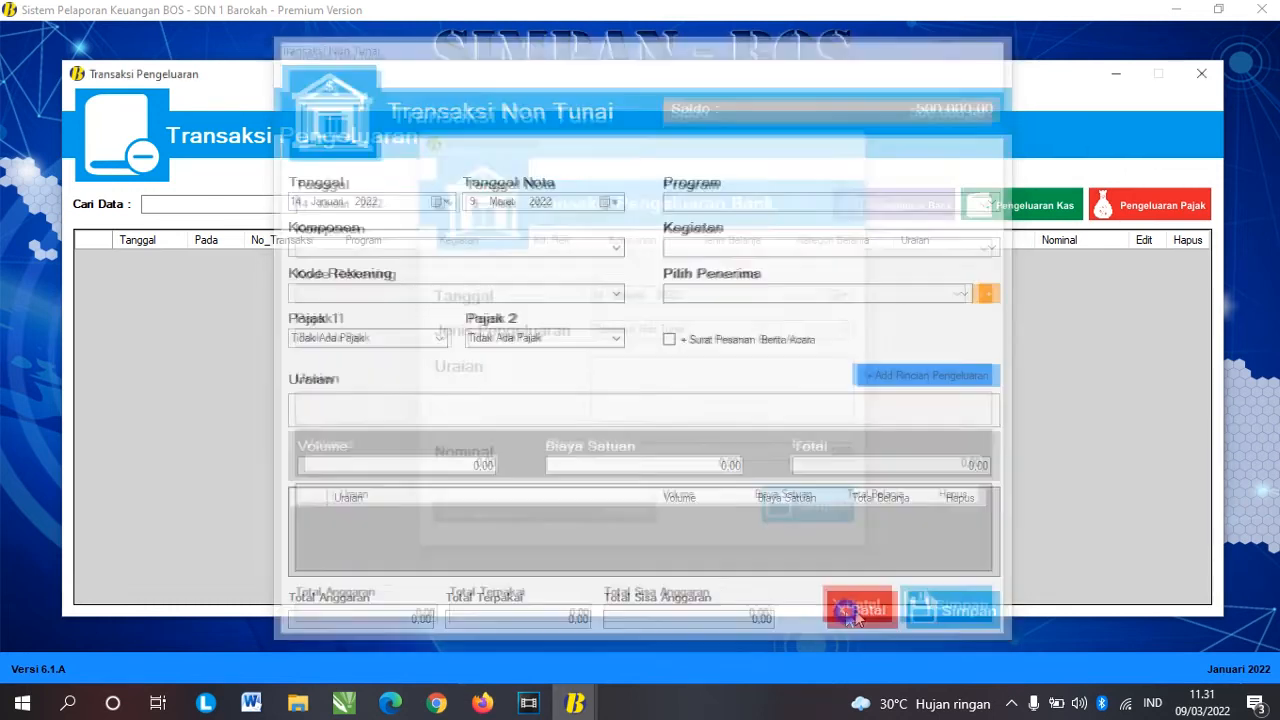
pyautogui.click(915, 214)
pyautogui.click(850, 330)
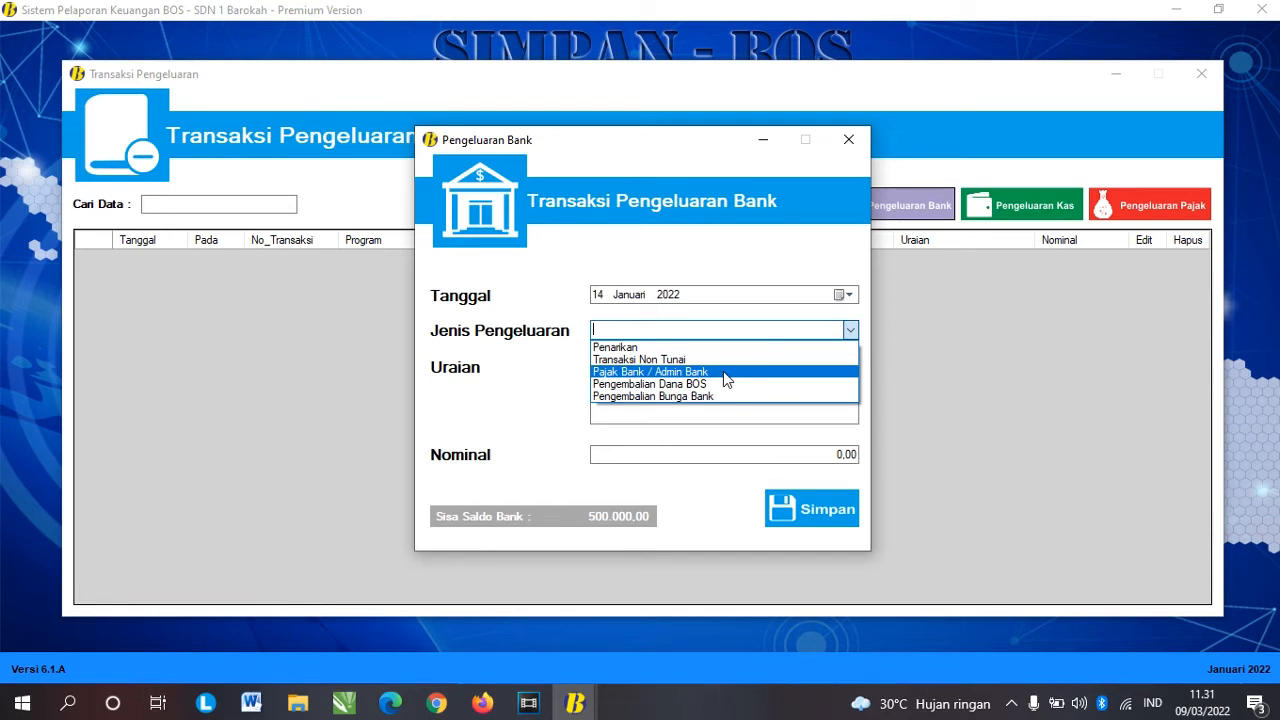
pyautogui.click(723, 371)
pyautogui.click(848, 330)
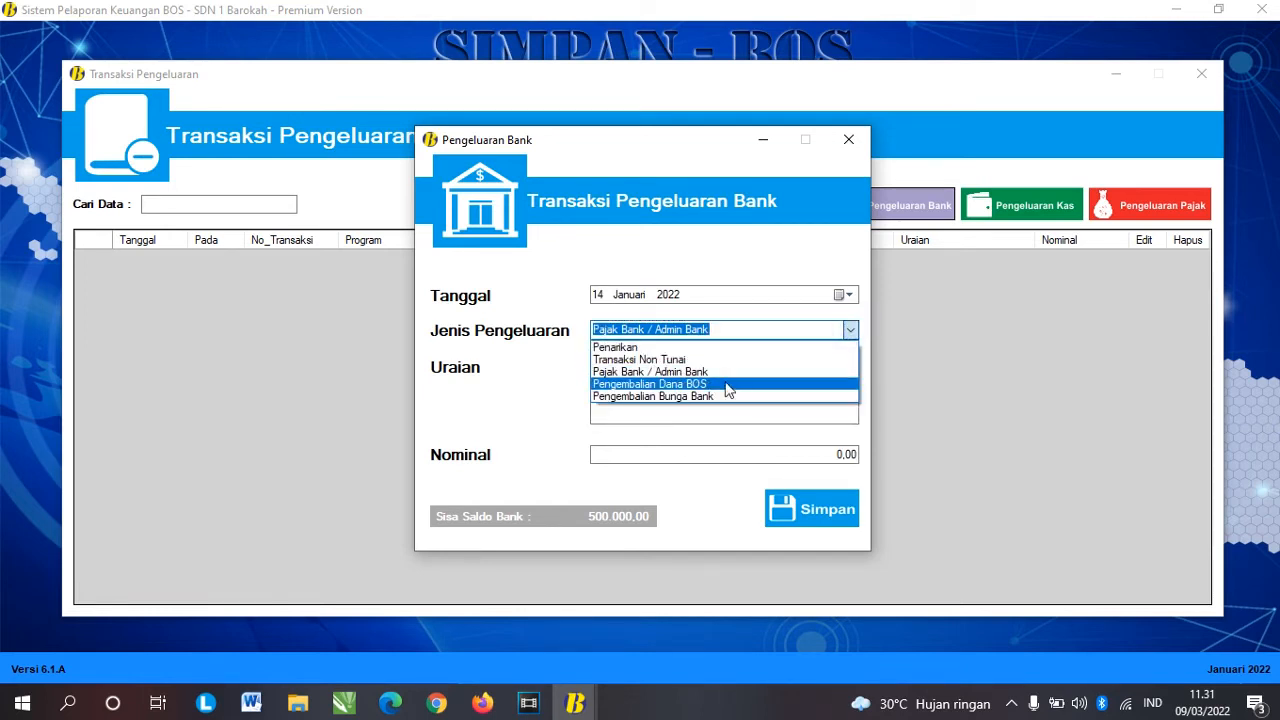
pyautogui.click(727, 387)
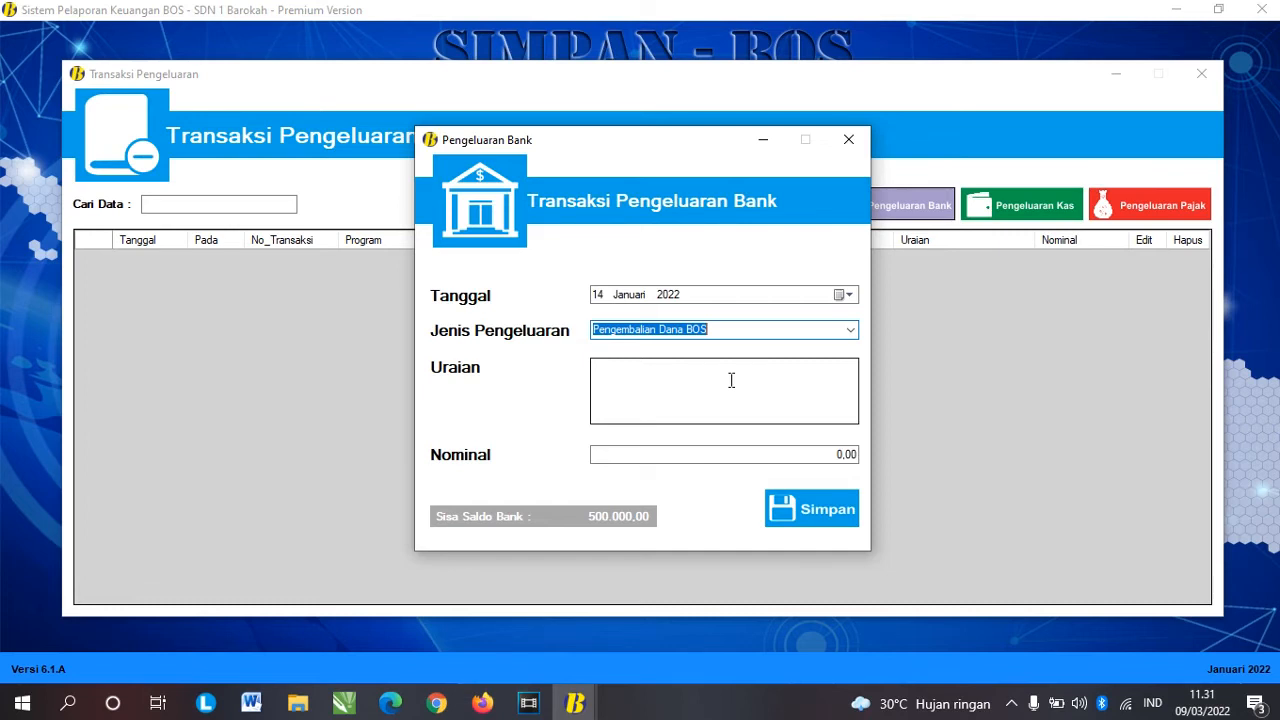
# Step: Check the description and amount fields, then settle on Pengembalian Bunga Bank as the type
pyautogui.click(850, 330)
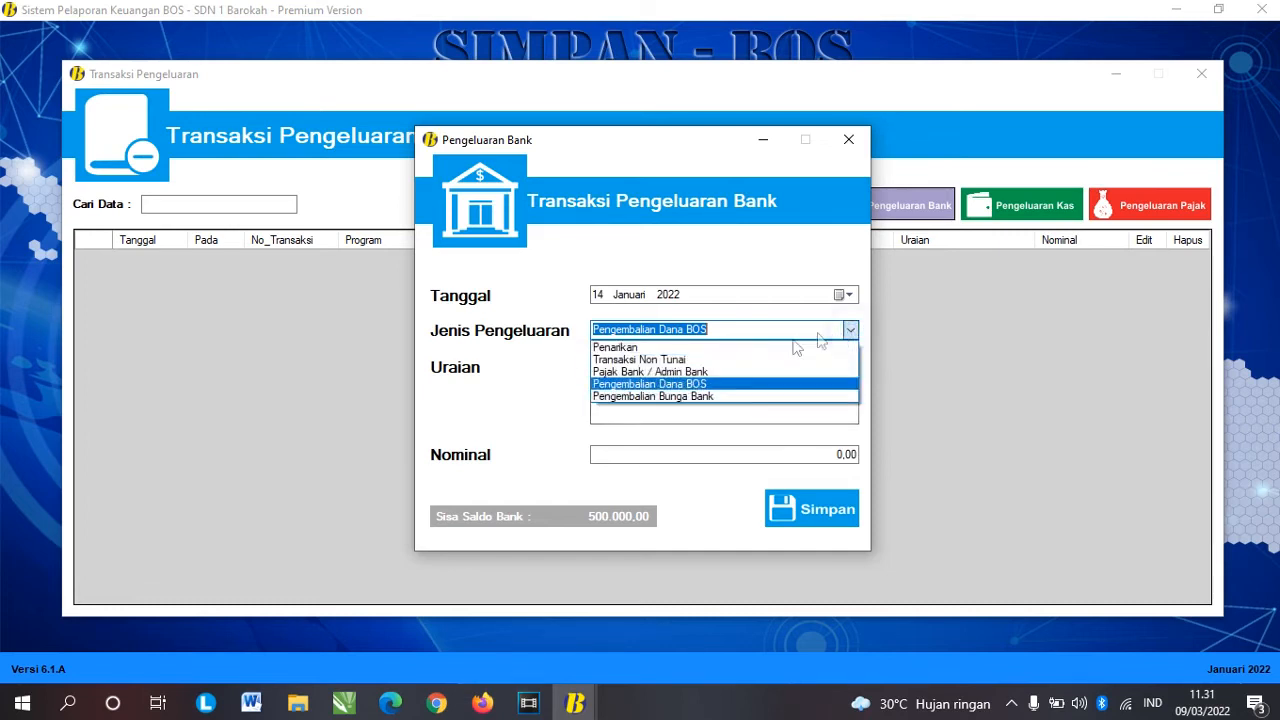
pyautogui.click(690, 385)
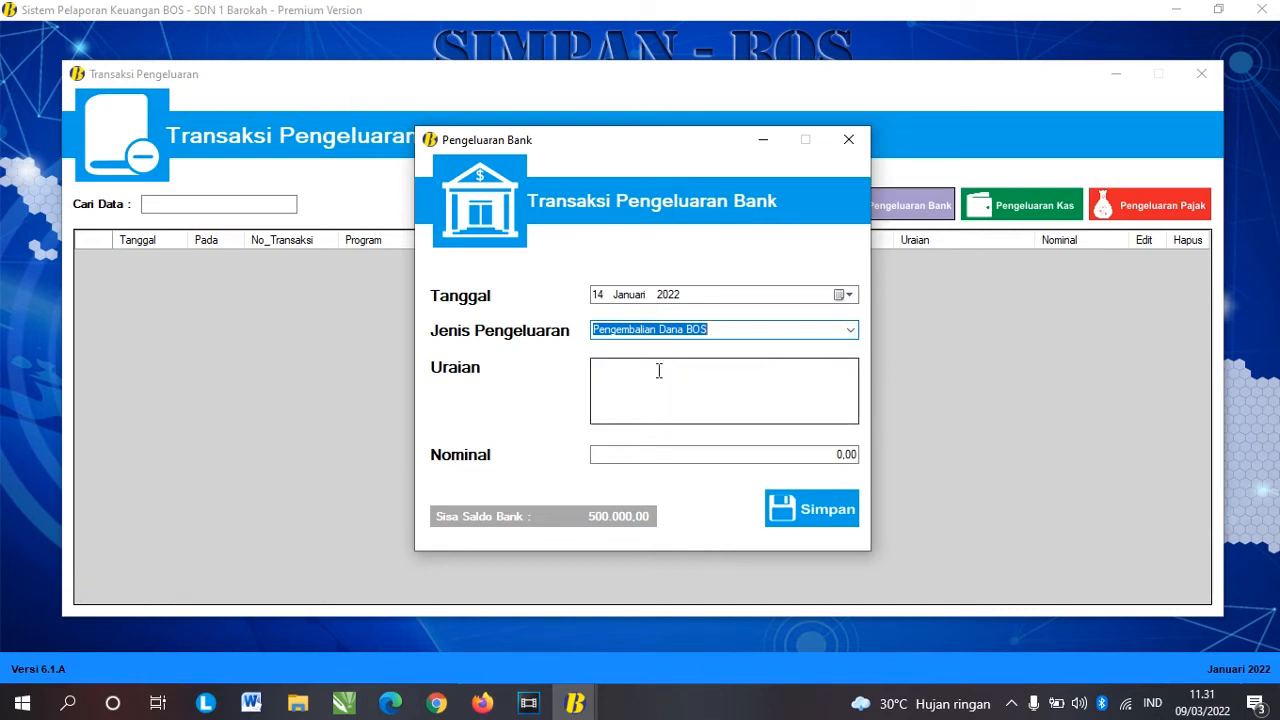
pyautogui.click(658, 370)
pyautogui.click(820, 453)
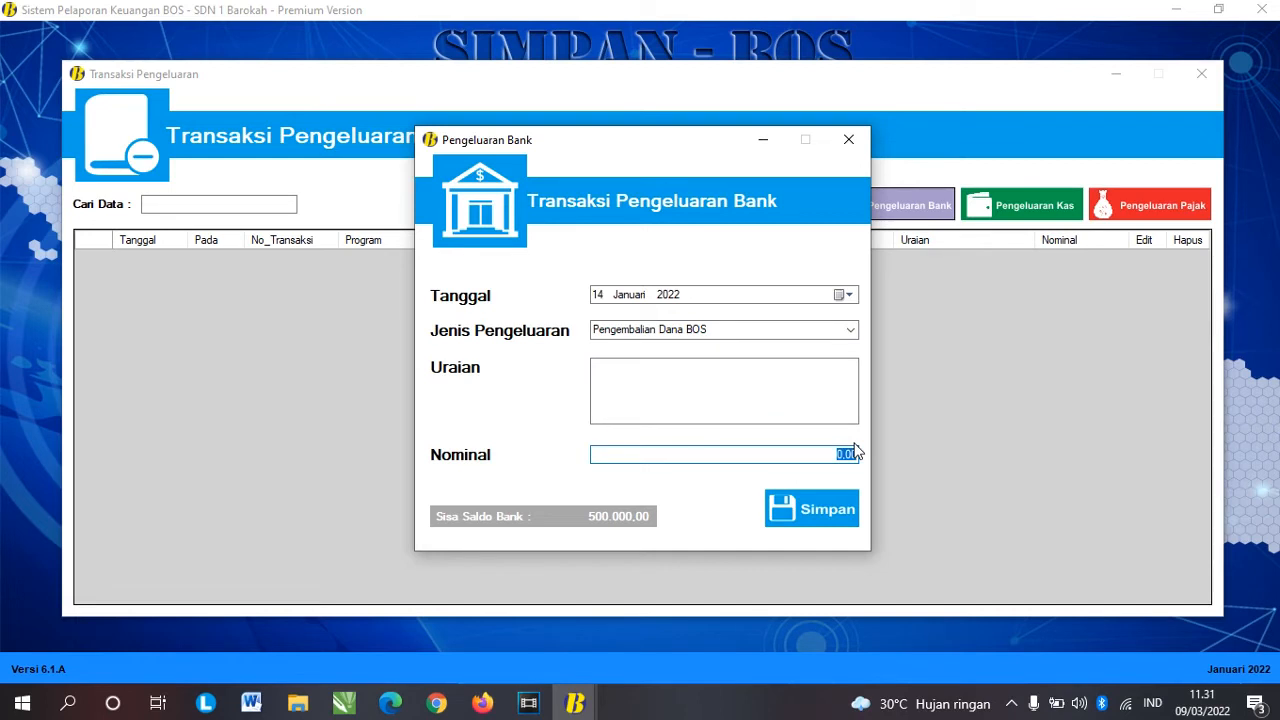
pyautogui.click(850, 330)
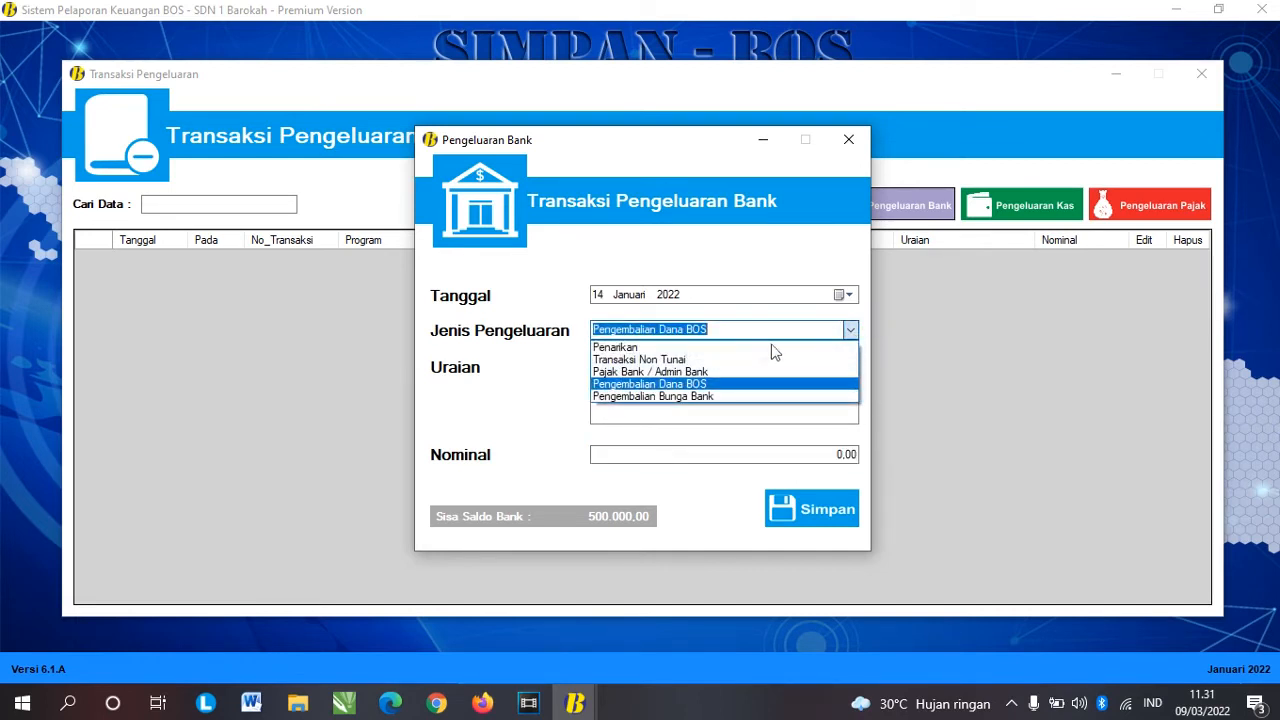
pyautogui.click(705, 397)
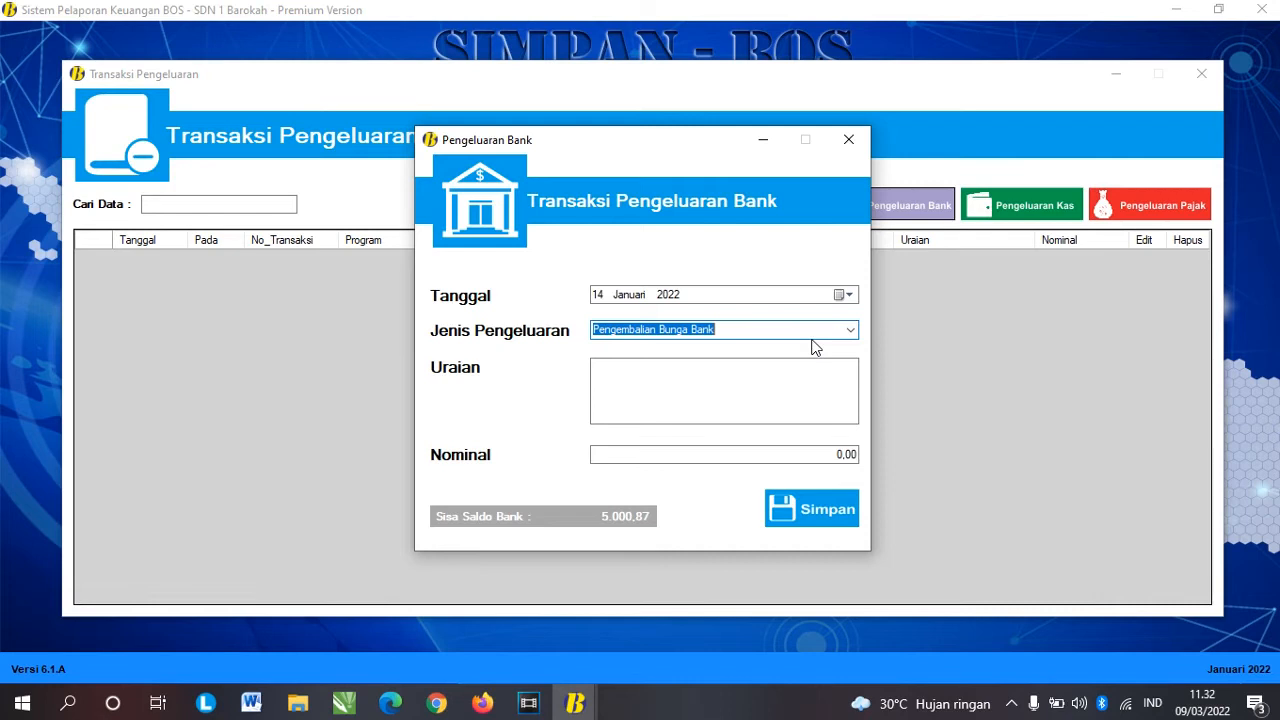
# Step: Enter a Pajak Bank / Admin Bank expense 'Pajak bank bulan januari' for 2.500,98
pyautogui.click(850, 330)
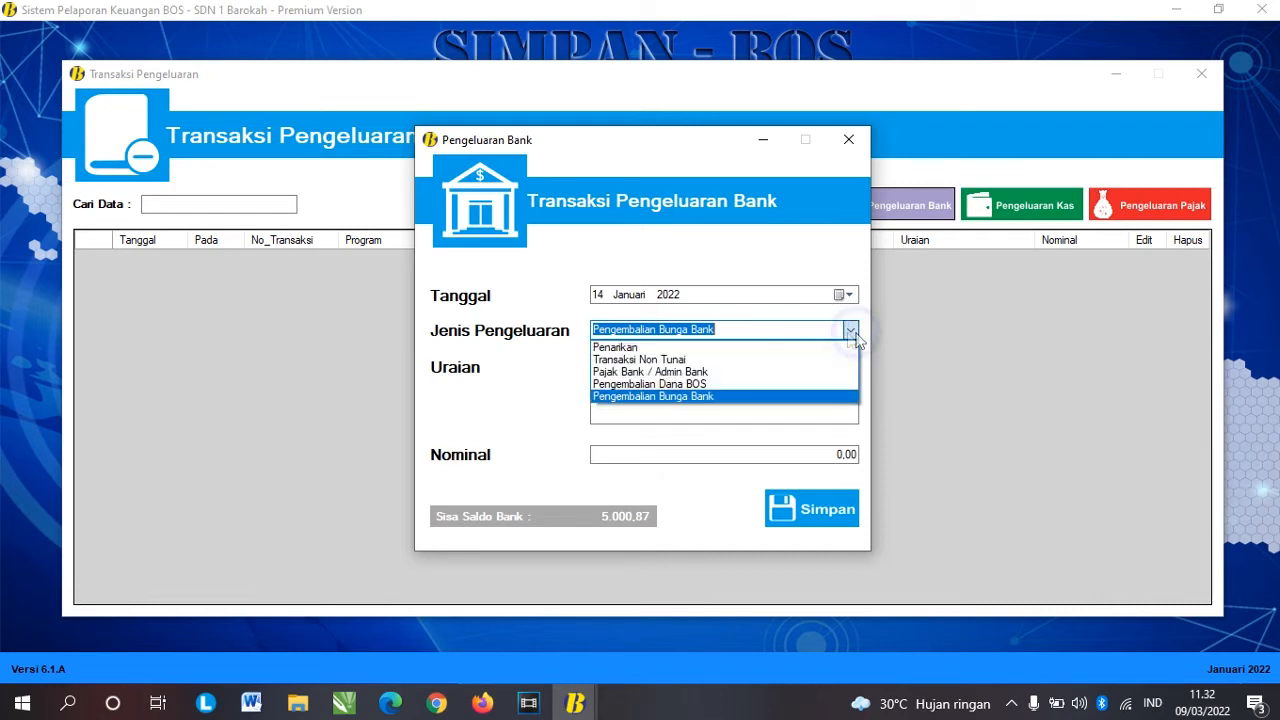
pyautogui.click(723, 374)
pyautogui.click(712, 391)
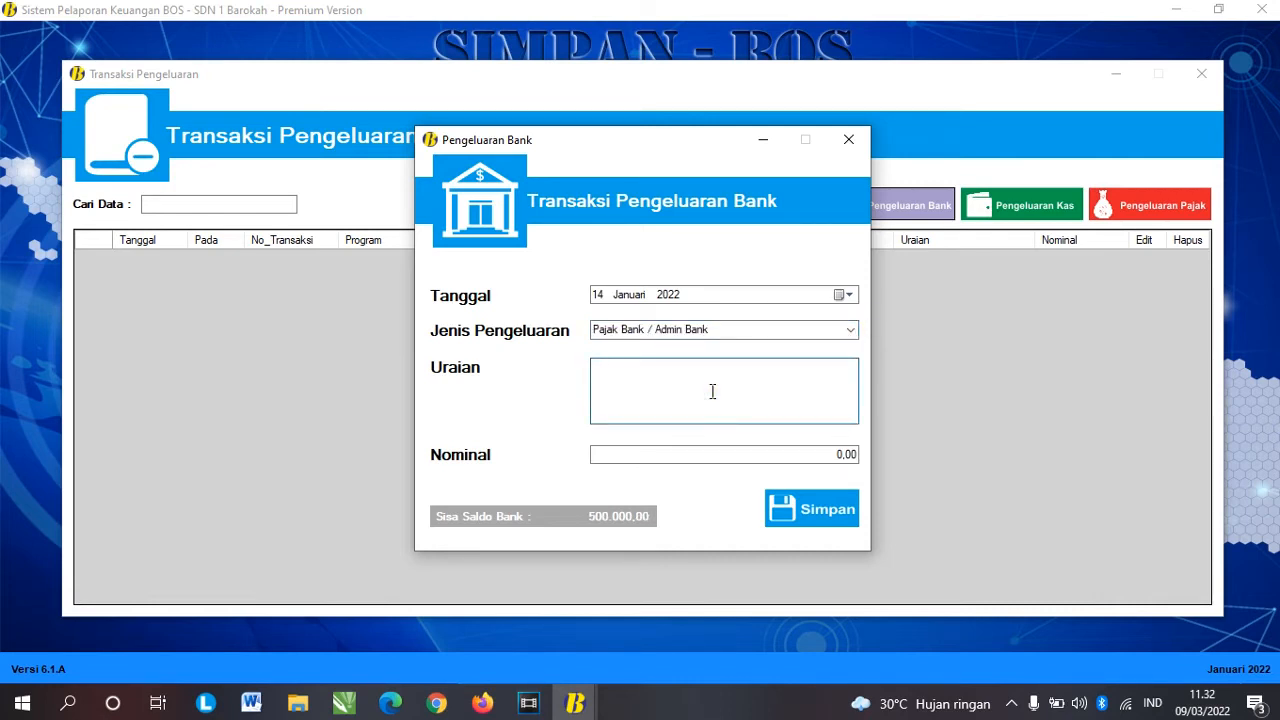
pyautogui.write('Pajk')
pyautogui.press('BackSpace')
pyautogui.write('ak bank bulan januari')
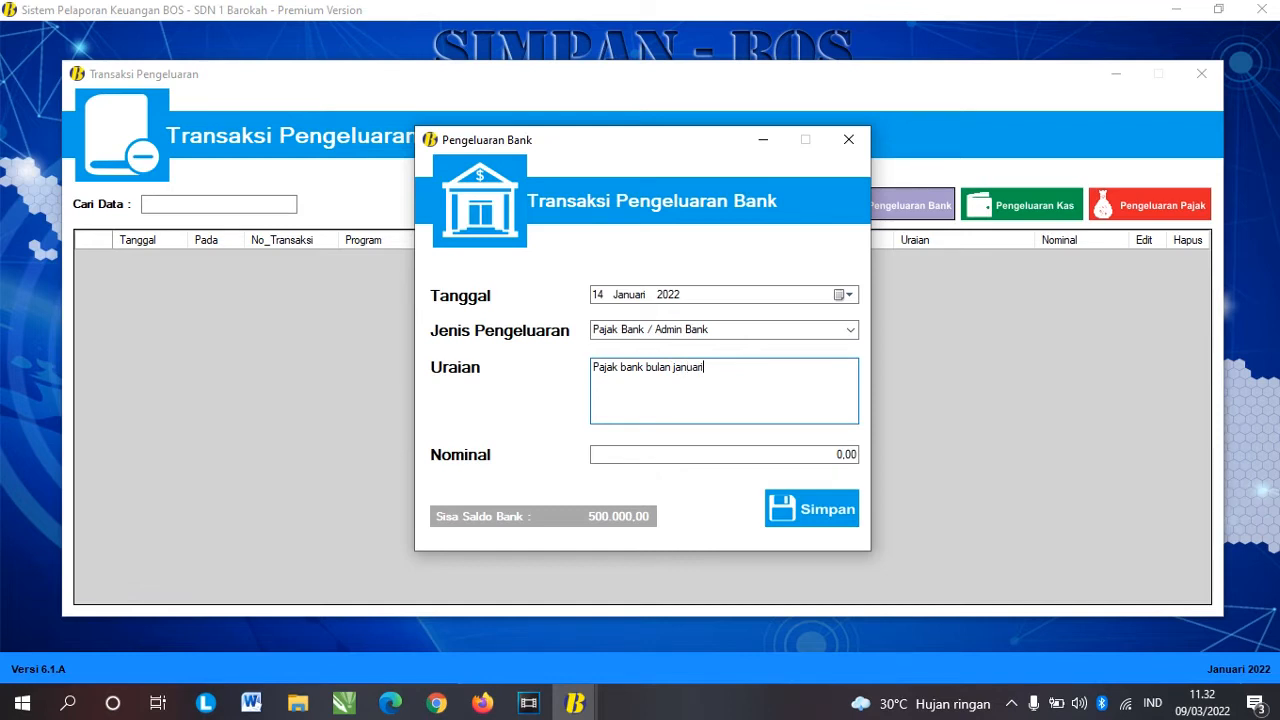
pyautogui.press('Tab')
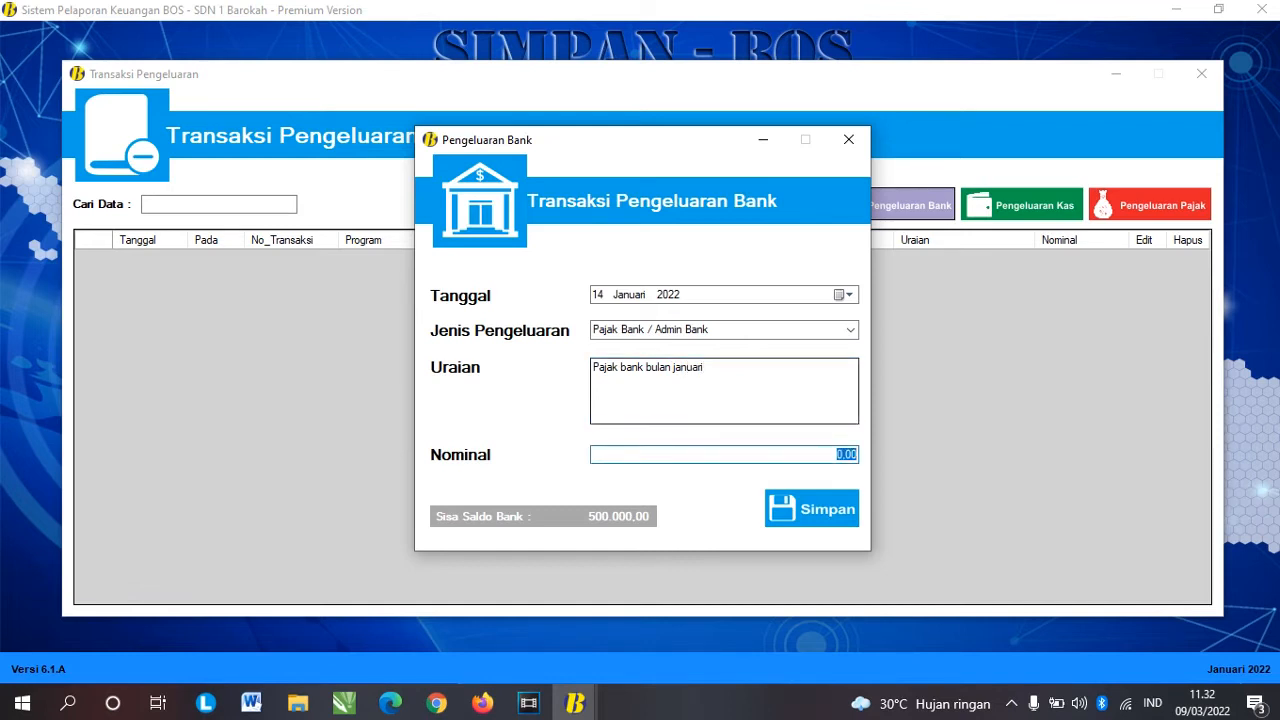
pyautogui.write('2.500,98')
pyautogui.press('Tab')
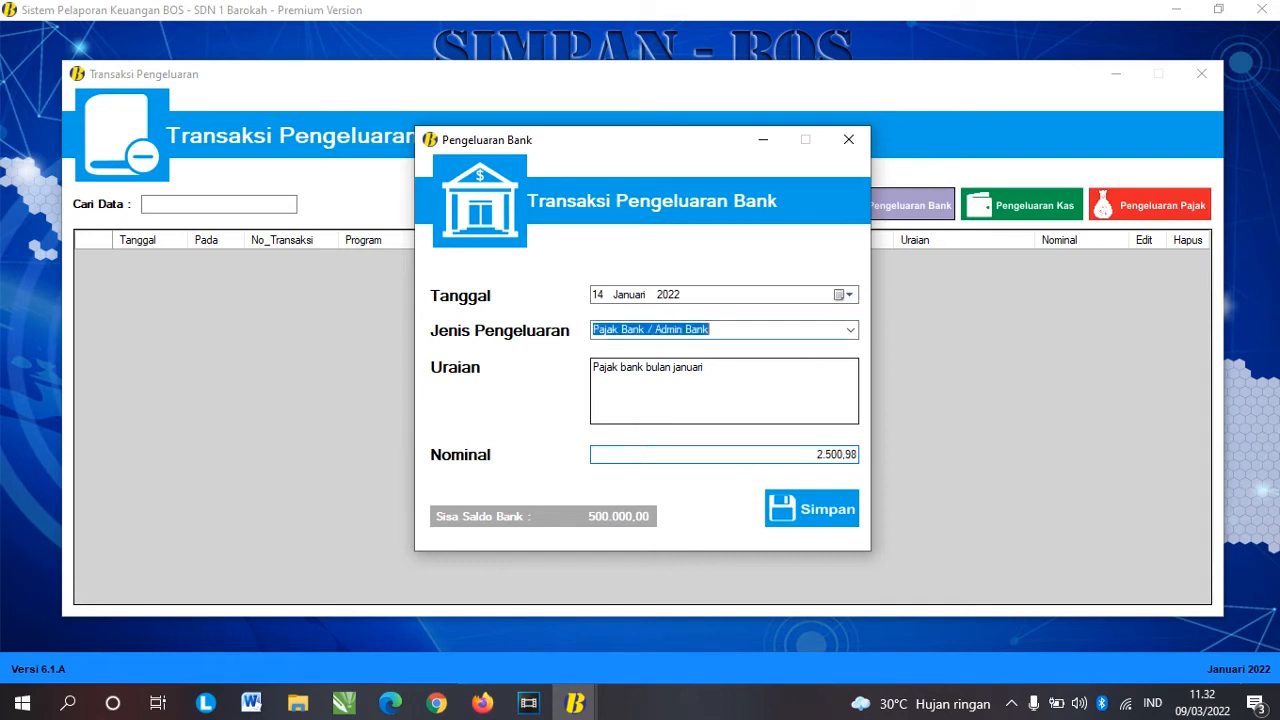
# Step: Save the bank tax expense, check its new row, and close the expenditure list
pyautogui.click(826, 511)
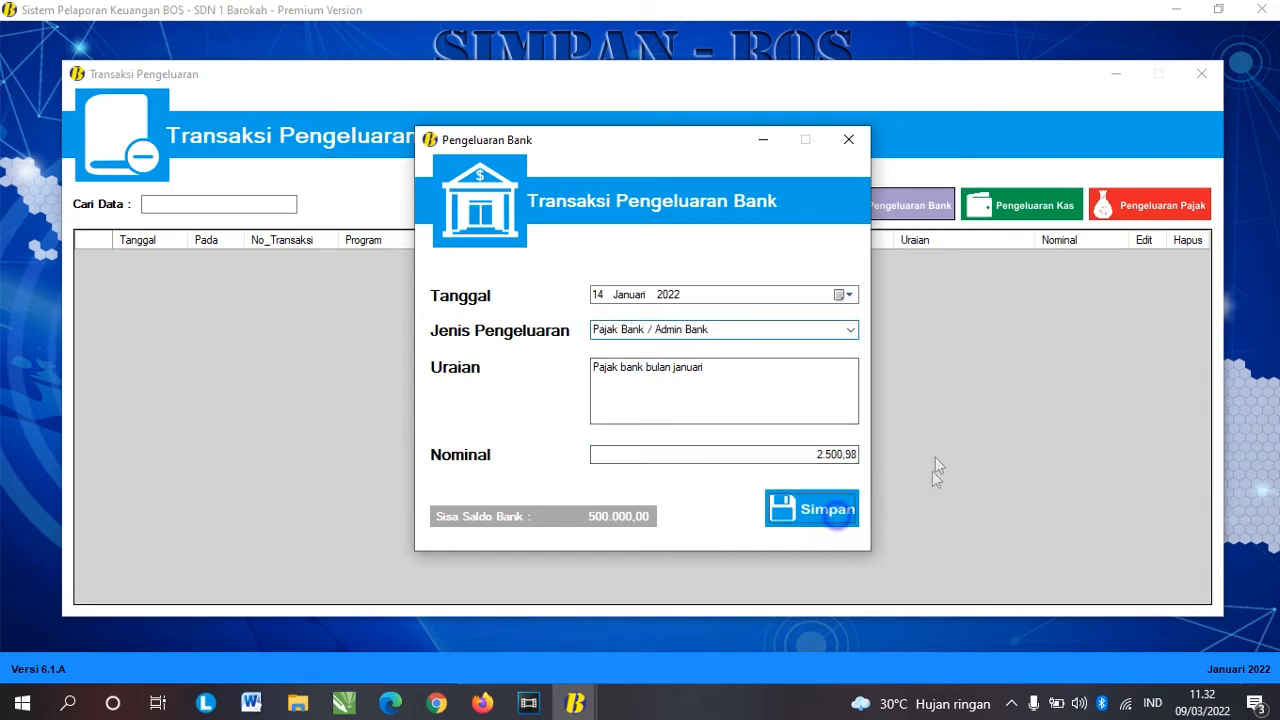
pyautogui.click(740, 411)
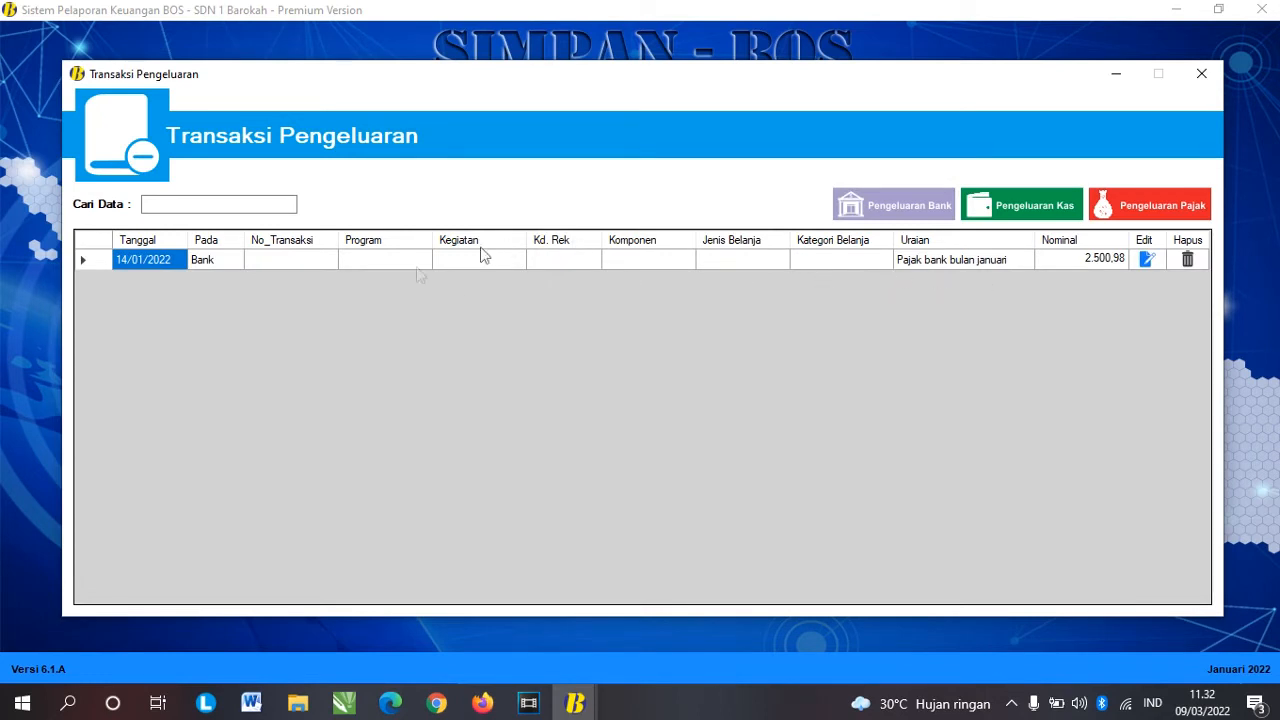
pyautogui.click(196, 264)
pyautogui.click(944, 264)
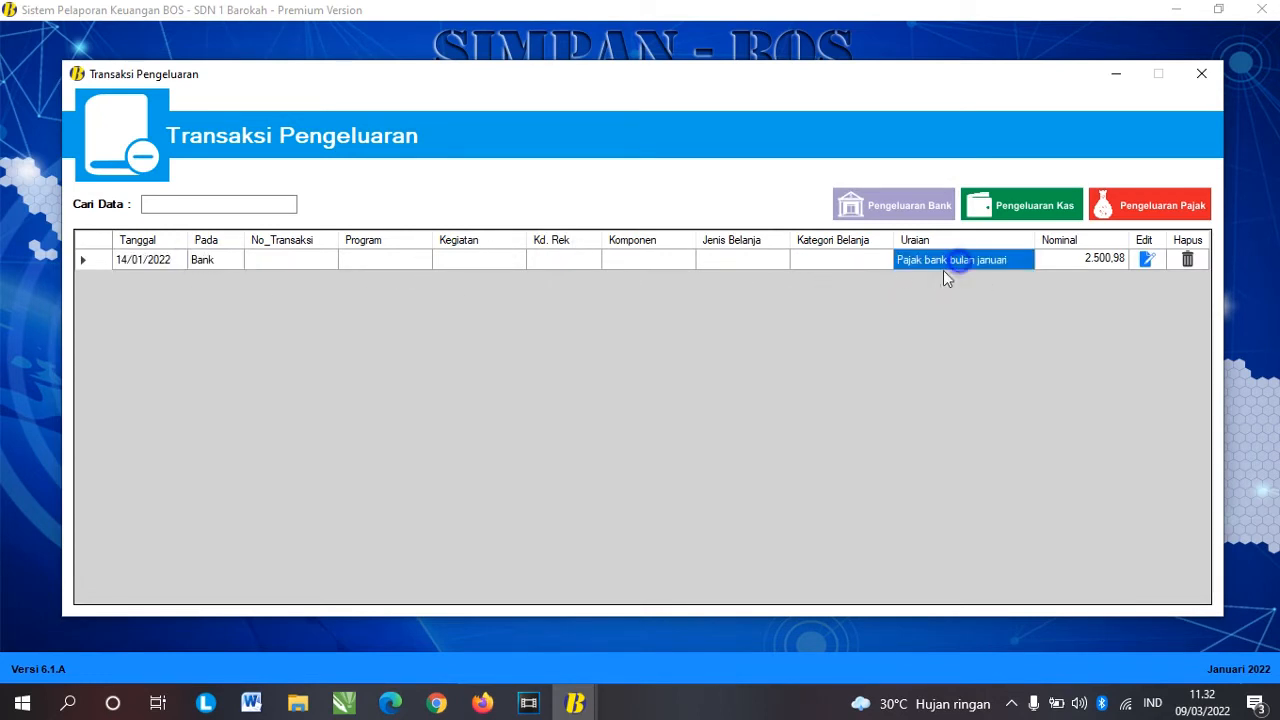
pyautogui.click(1118, 264)
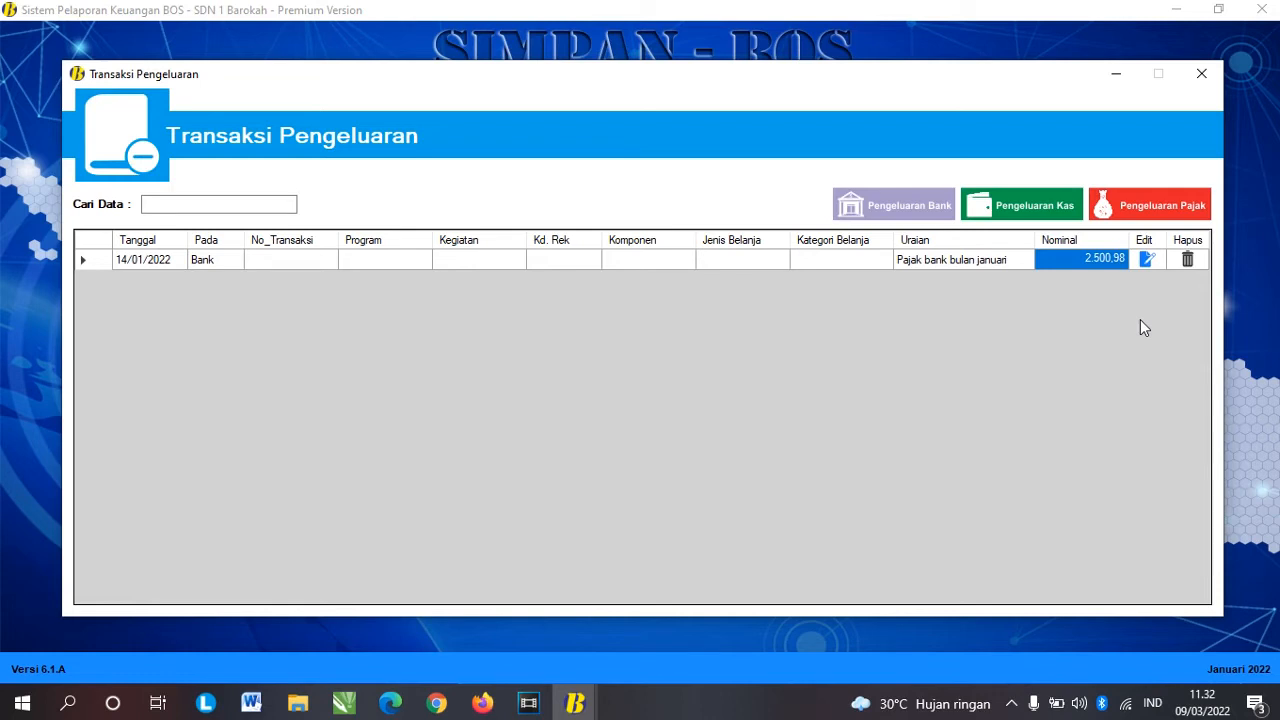
pyautogui.click(1201, 73)
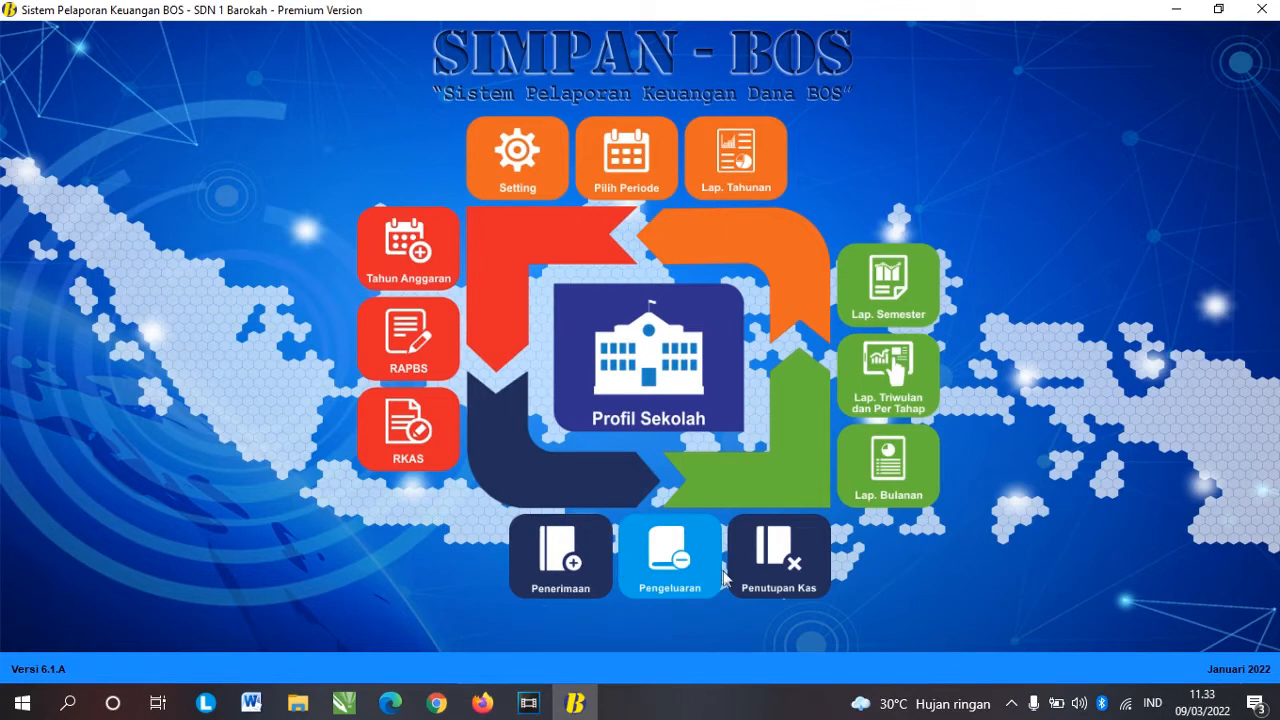
# Step: Open the Penutupan Kas register and set the closing date to 31 Januari 2022
pyautogui.click(788, 556)
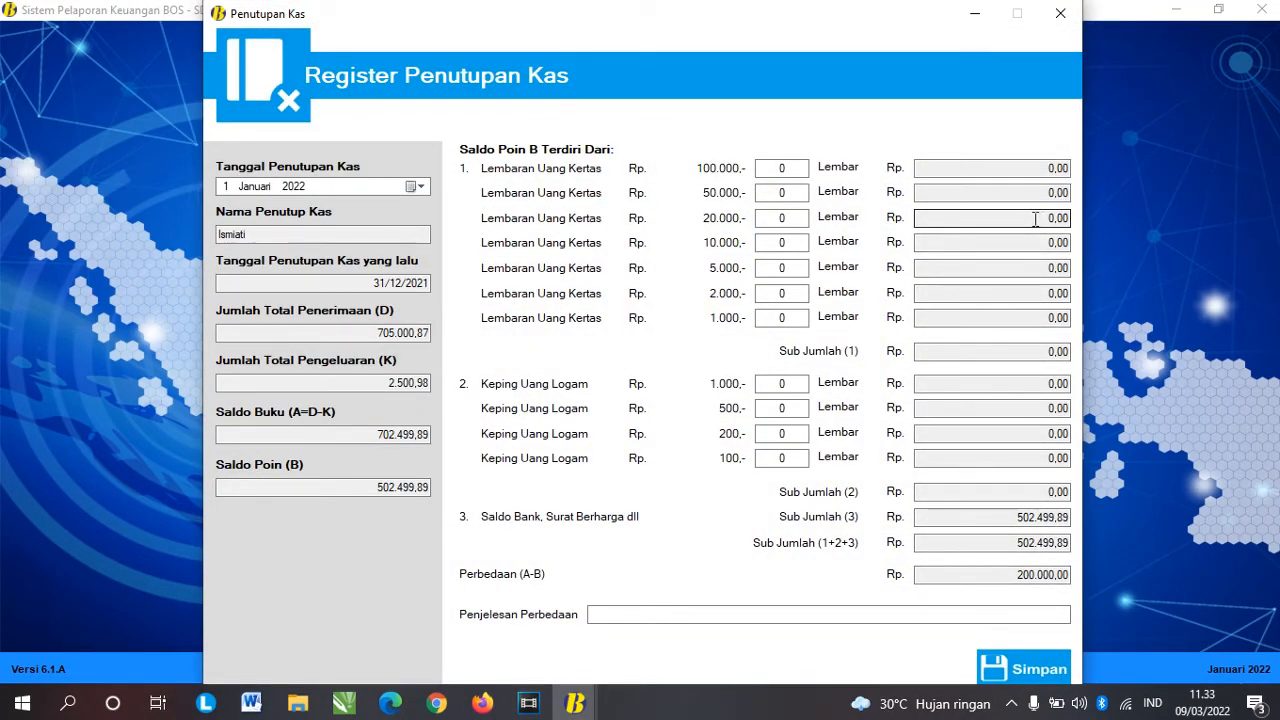
pyautogui.click(419, 186)
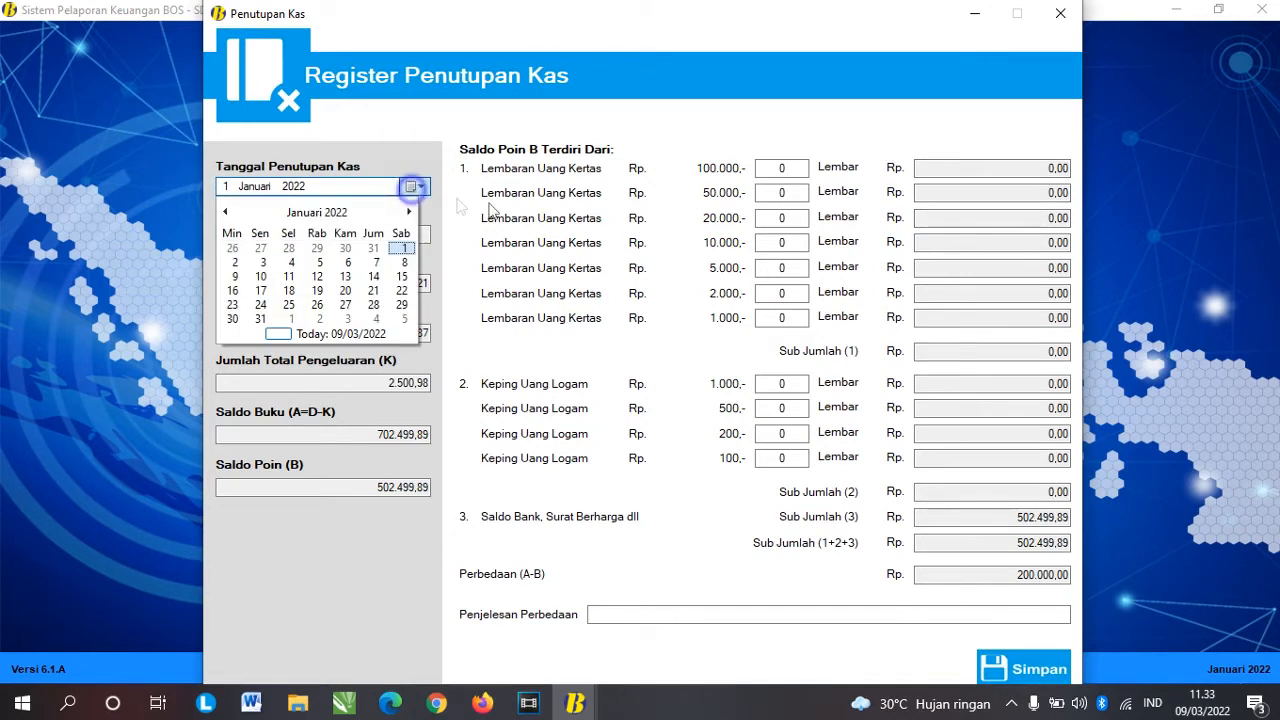
pyautogui.click(260, 319)
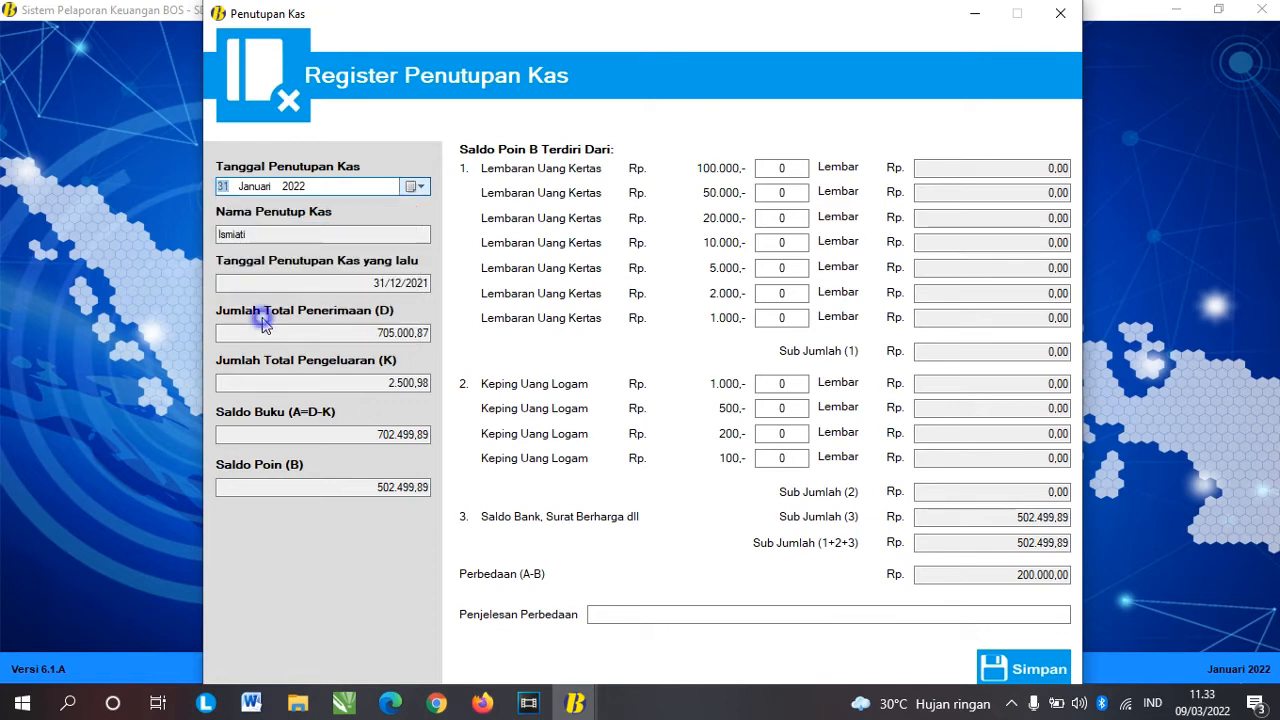
# Step: Highlight the 200.000,00 Perbedaan (A-B) difference amount
pyautogui.click(1001, 577)
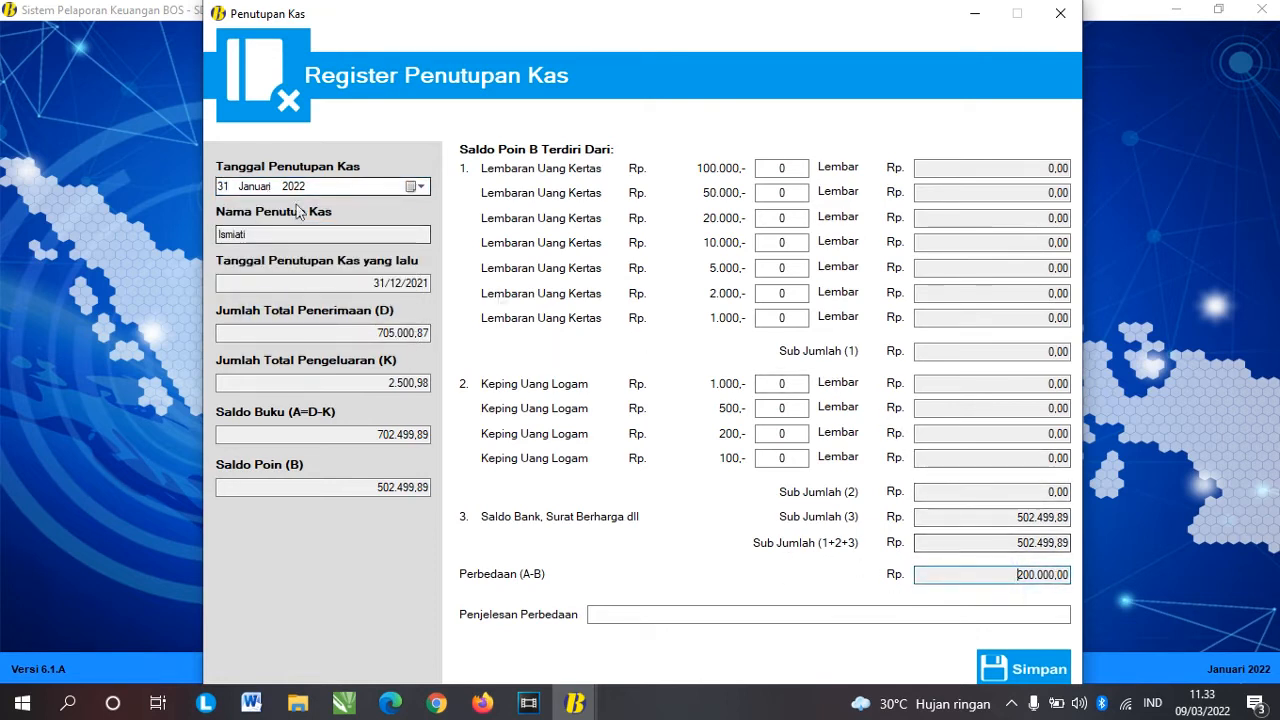
pyautogui.moveTo(1002, 572); pyautogui.dragTo(1101, 577)
pyautogui.click(1012, 576)
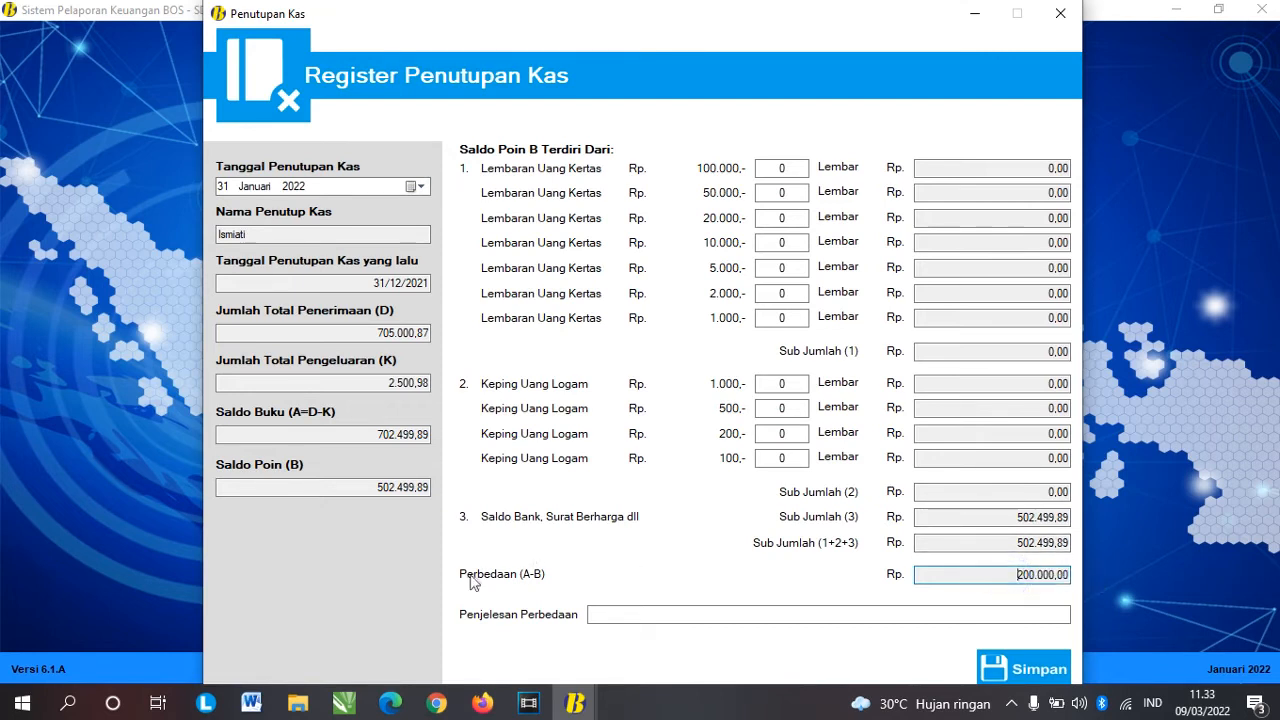
pyautogui.moveTo(1014, 575); pyautogui.dragTo(1068, 590)
pyautogui.click(1017, 573)
pyautogui.moveTo(997, 573); pyautogui.dragTo(1076, 570)
pyautogui.doubleClick(1008, 574)
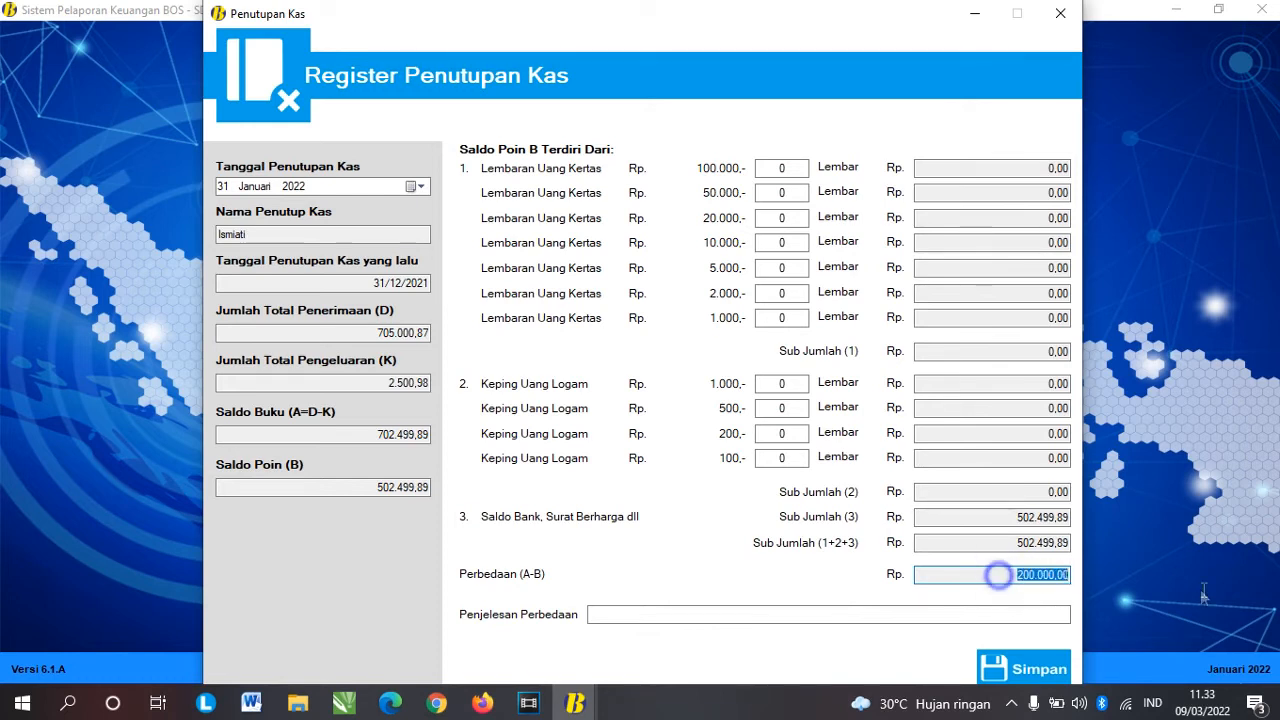
pyautogui.click(1003, 578)
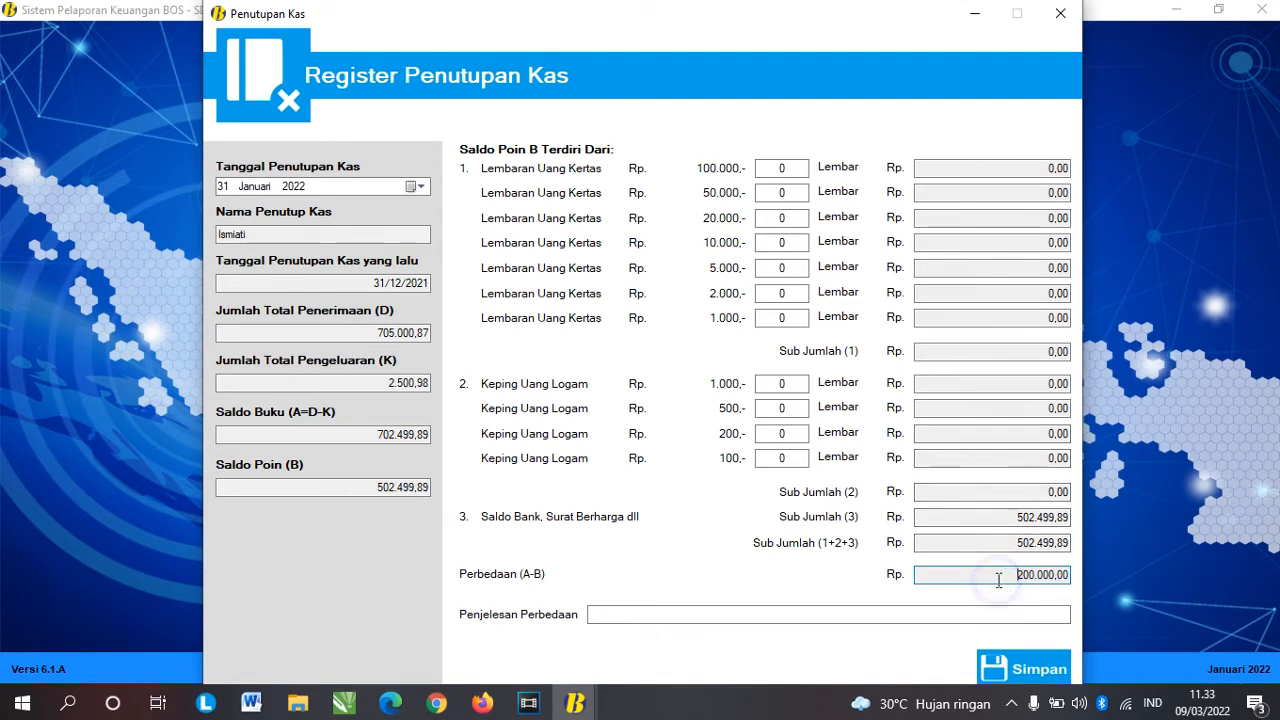
pyautogui.moveTo(1005, 576); pyautogui.dragTo(1078, 588)
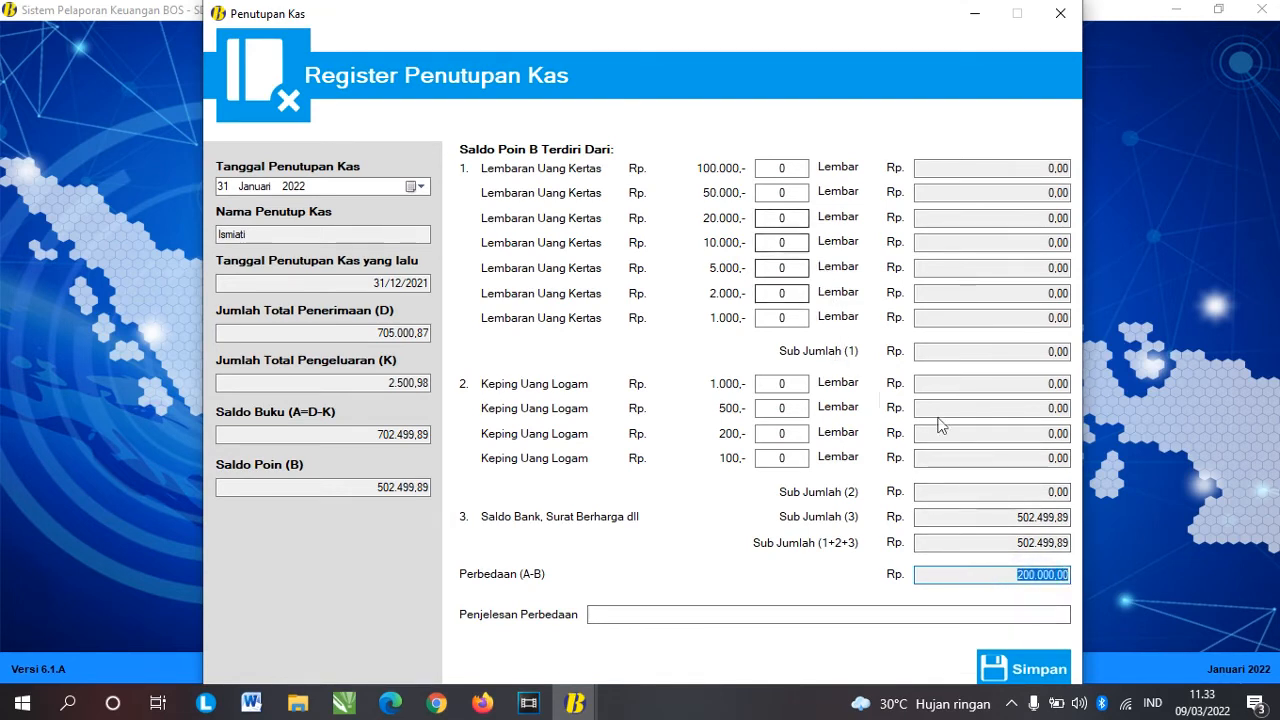
# Step: Count one 100.000 note and two 50.000 notes to zero the difference, save the 31 Januari closing, and exit
pyautogui.click(783, 168)
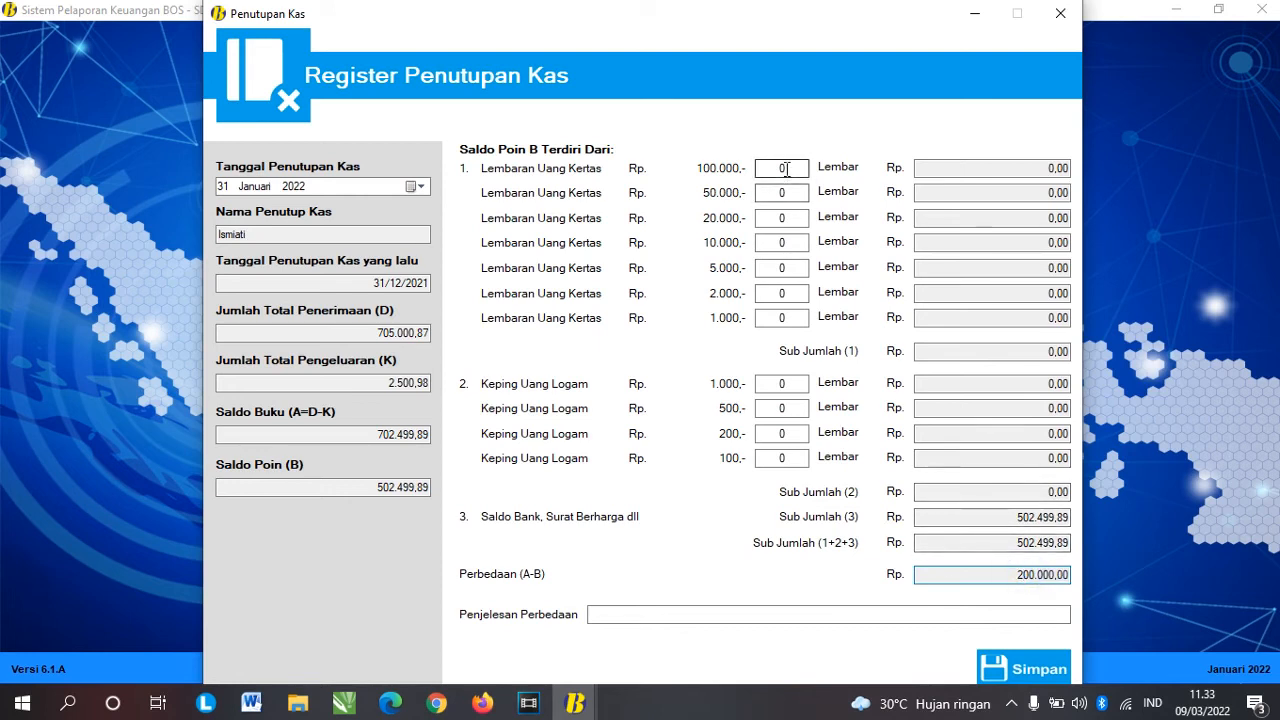
pyautogui.write('1')
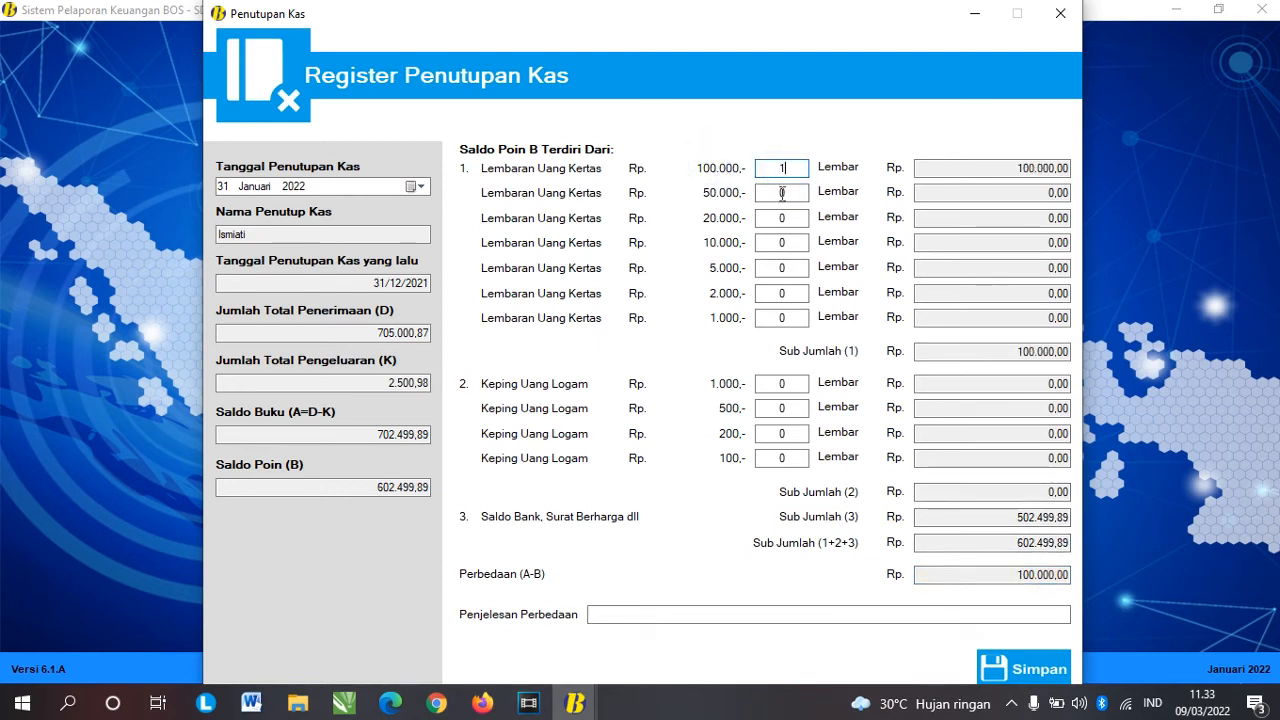
pyautogui.click(782, 193)
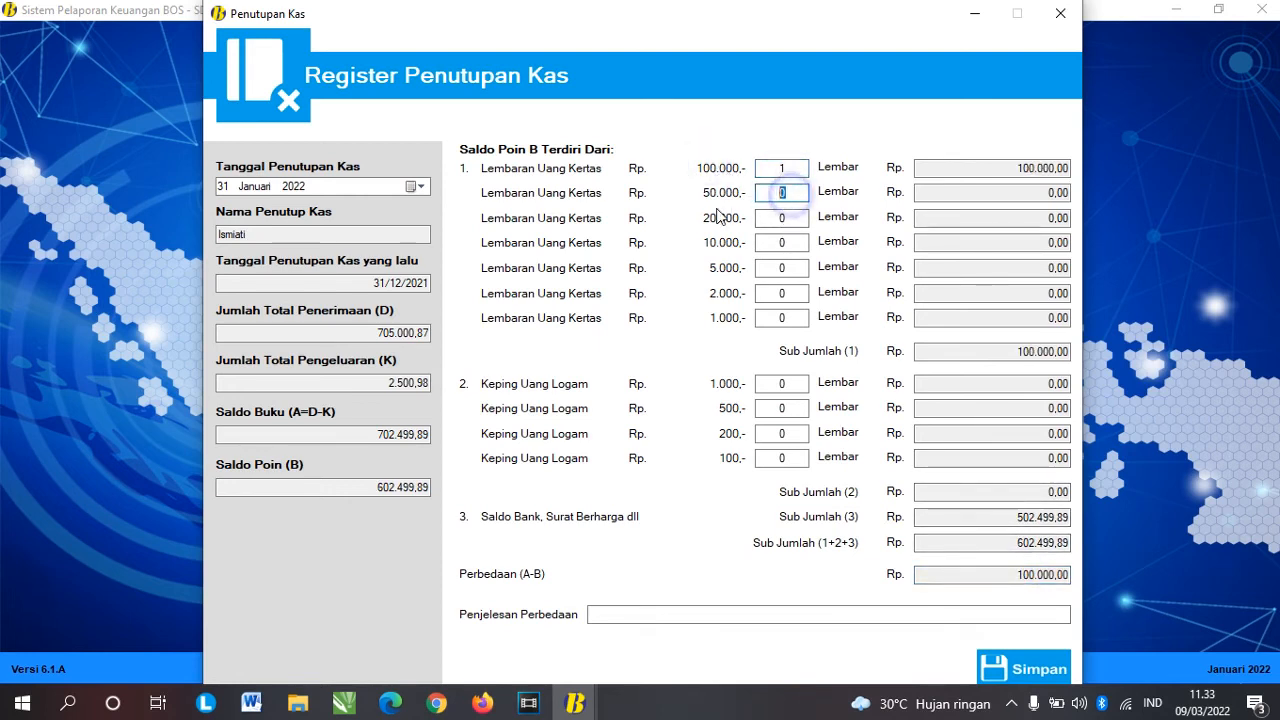
pyautogui.write('2')
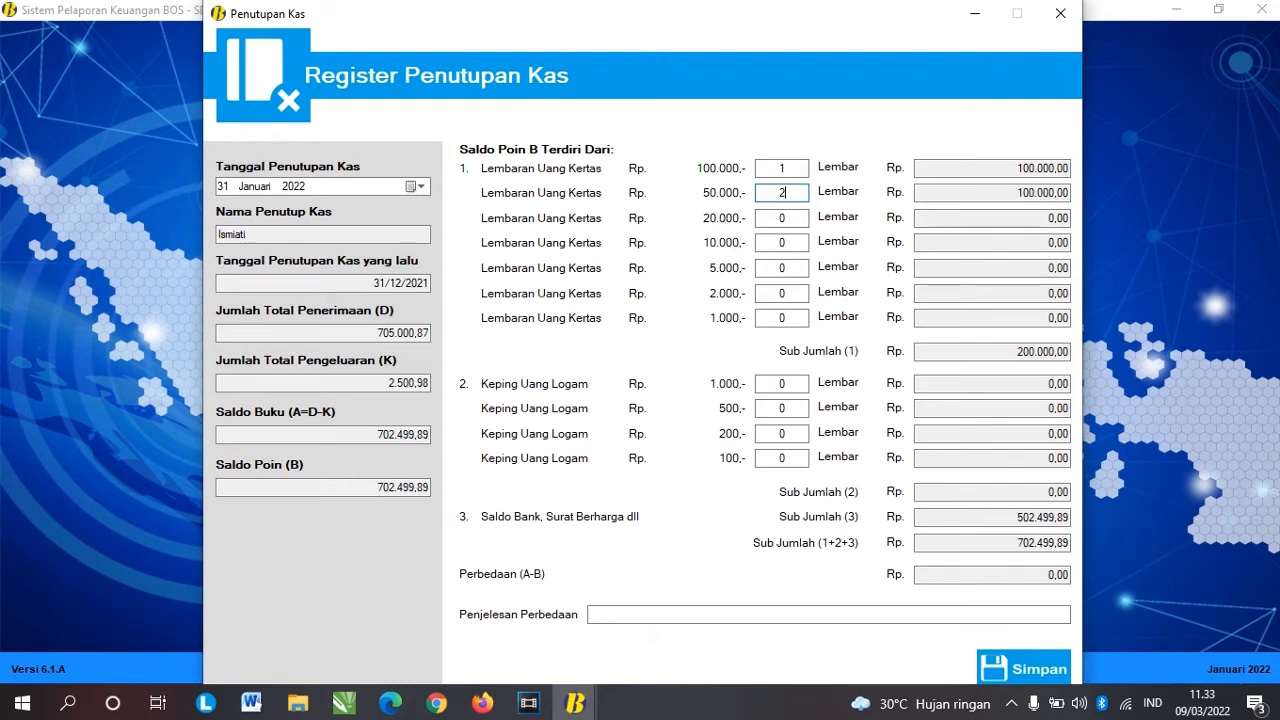
pyautogui.click(1032, 575)
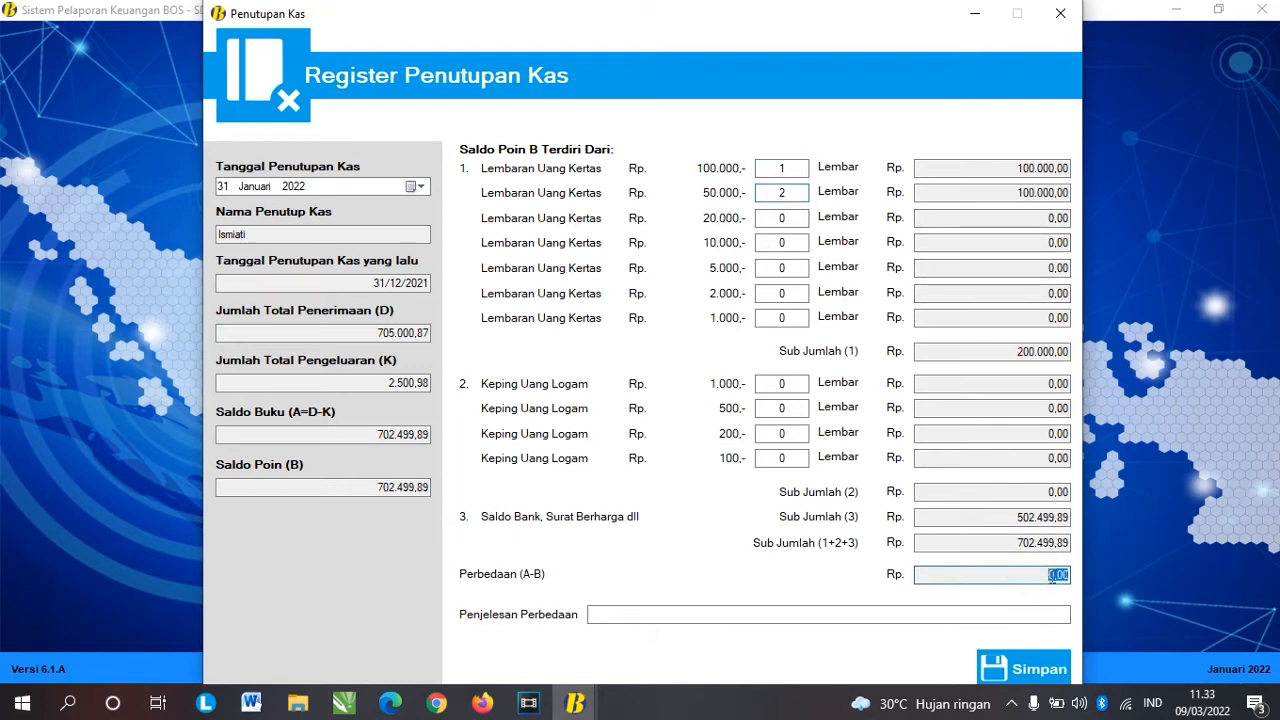
pyautogui.click(1020, 667)
pyautogui.press('Return')
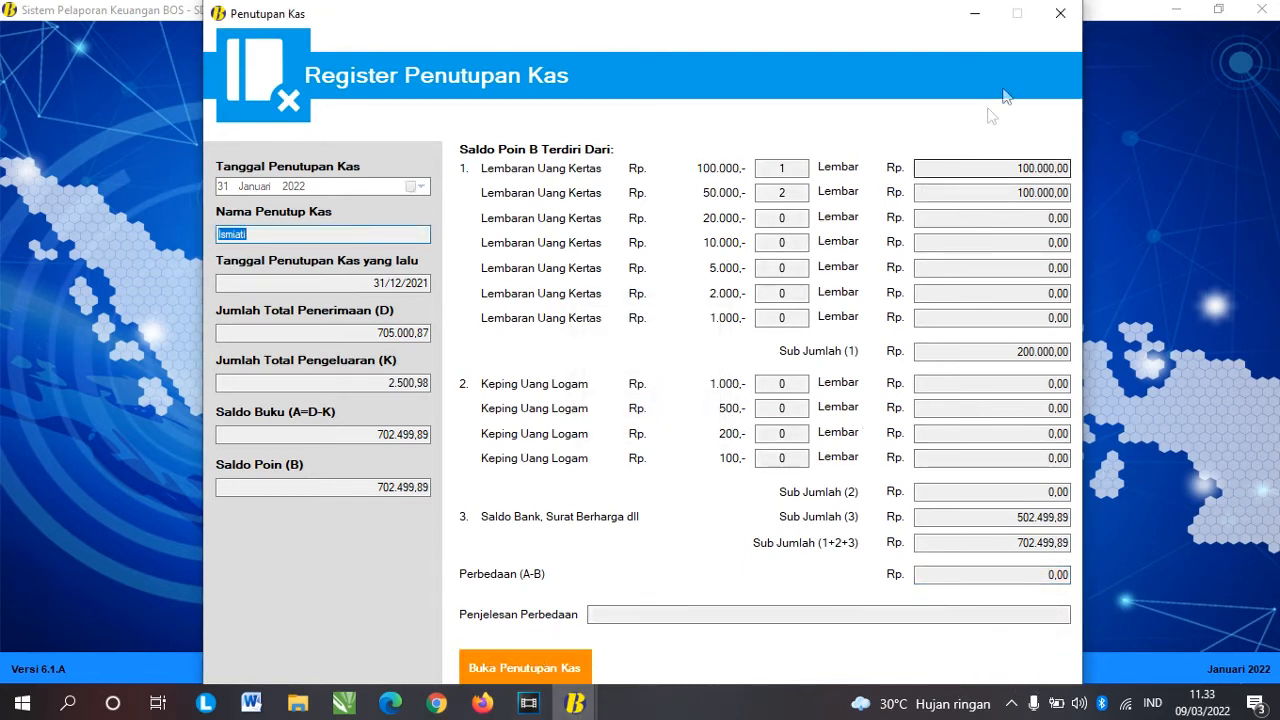
pyautogui.click(1050, 24)
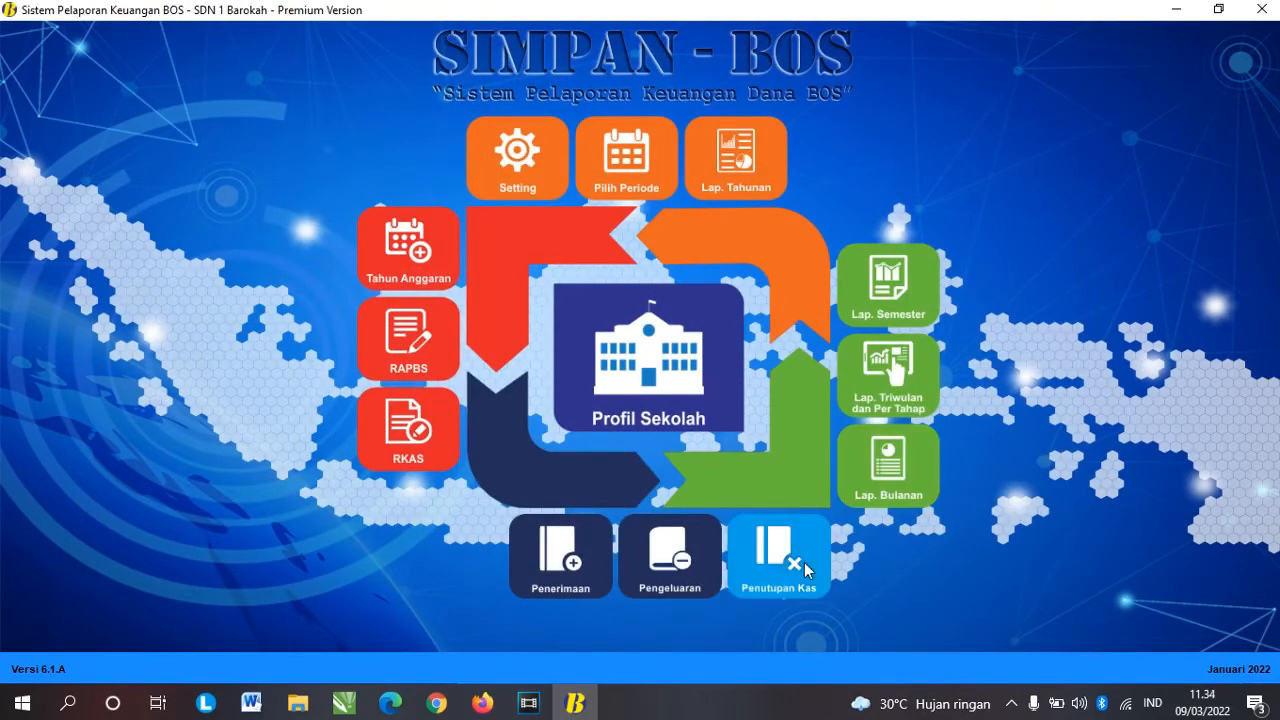
pyautogui.click(882, 480)
pyautogui.click(941, 66)
pyautogui.click(898, 480)
pyautogui.click(938, 125)
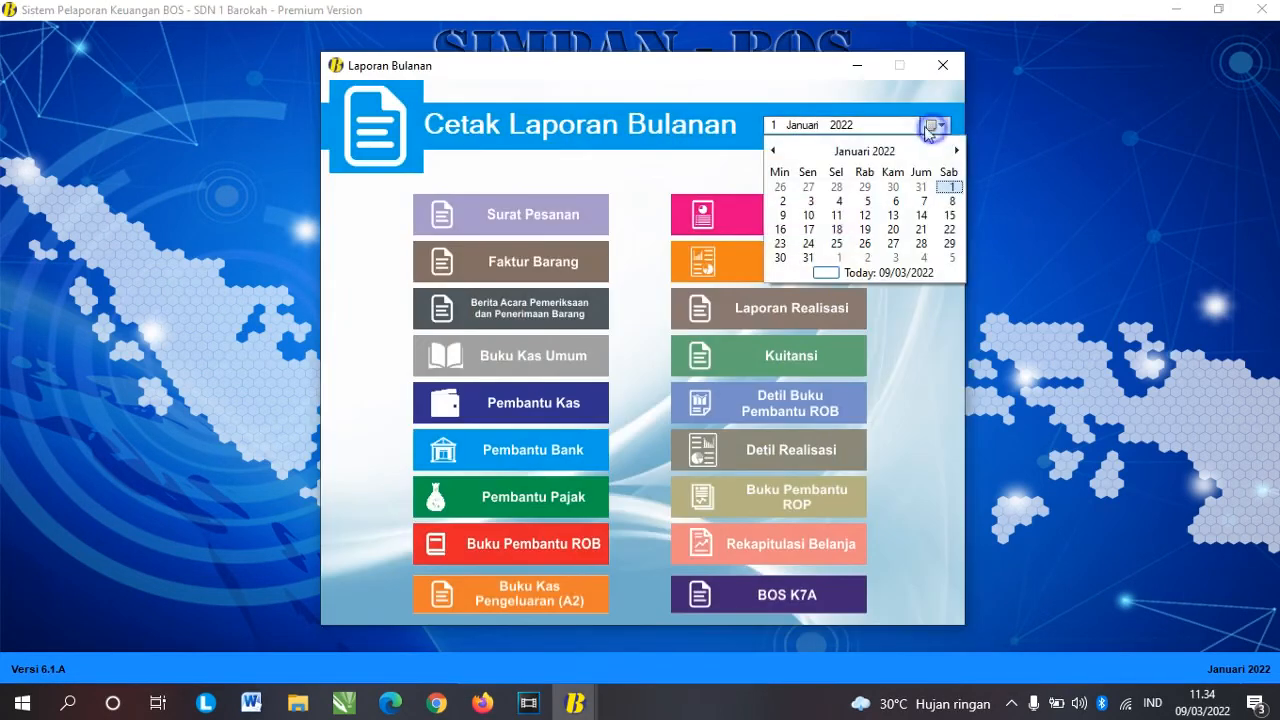
pyautogui.click(803, 268)
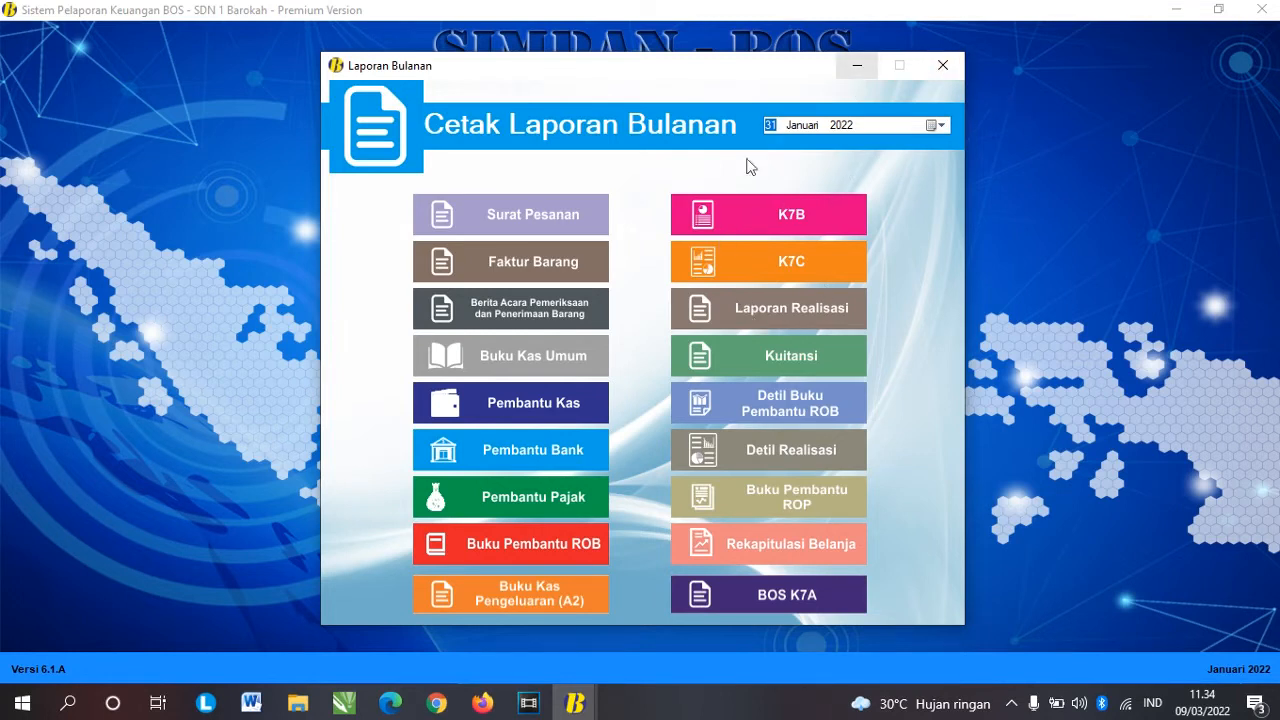
pyautogui.click(940, 68)
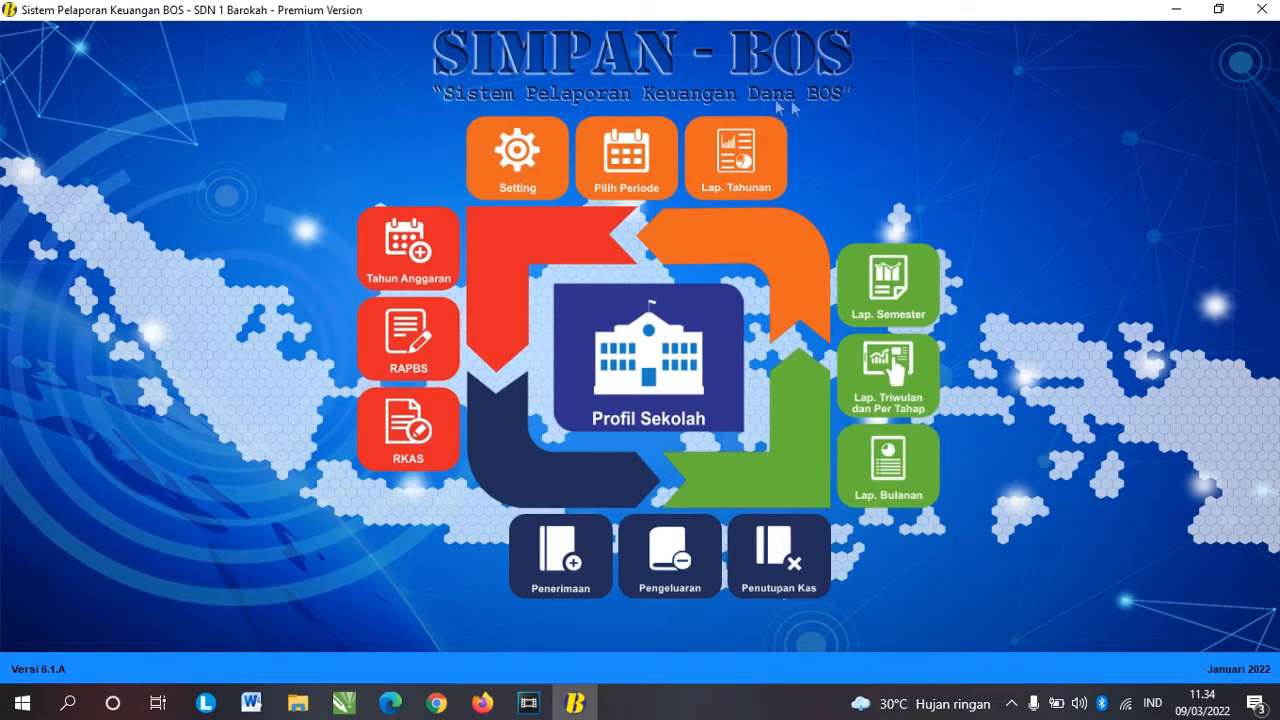
# Step: Select Februari 2022 in the reporting period calendar
pyautogui.click(620, 172)
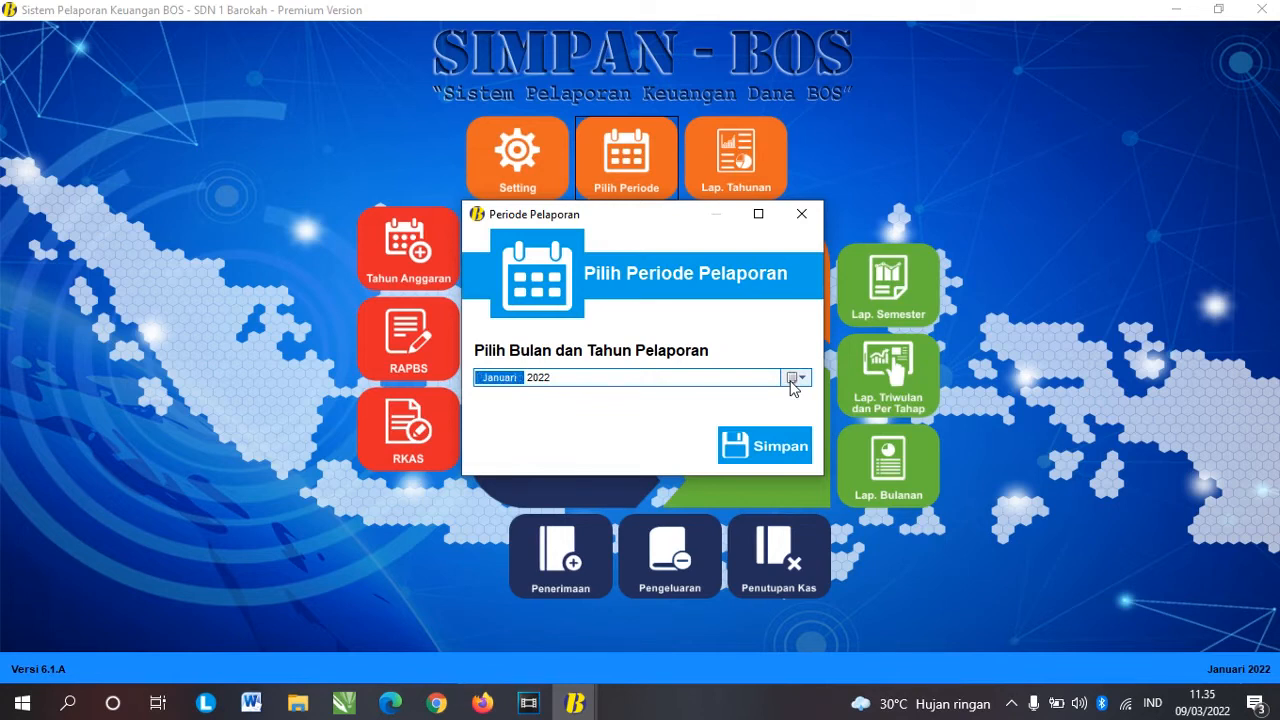
pyautogui.press('Up')
pyautogui.press('Down')
pyautogui.click(795, 381)
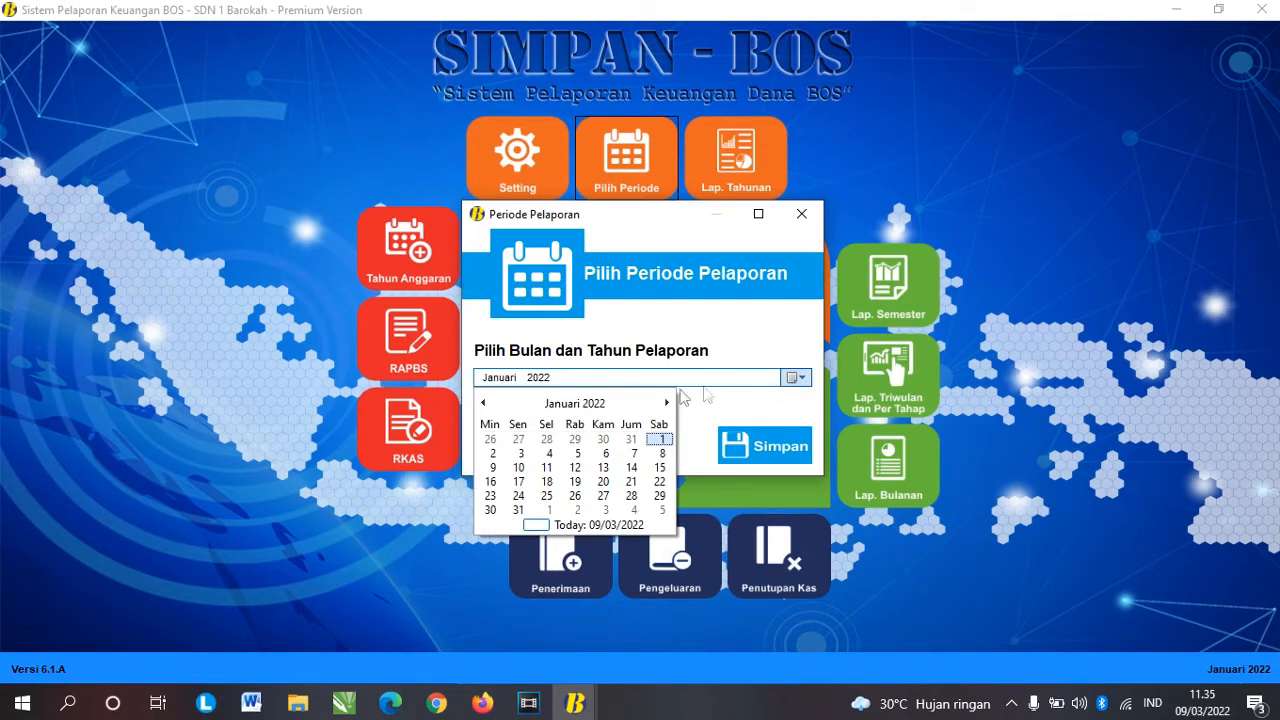
pyautogui.click(567, 404)
pyautogui.click(548, 435)
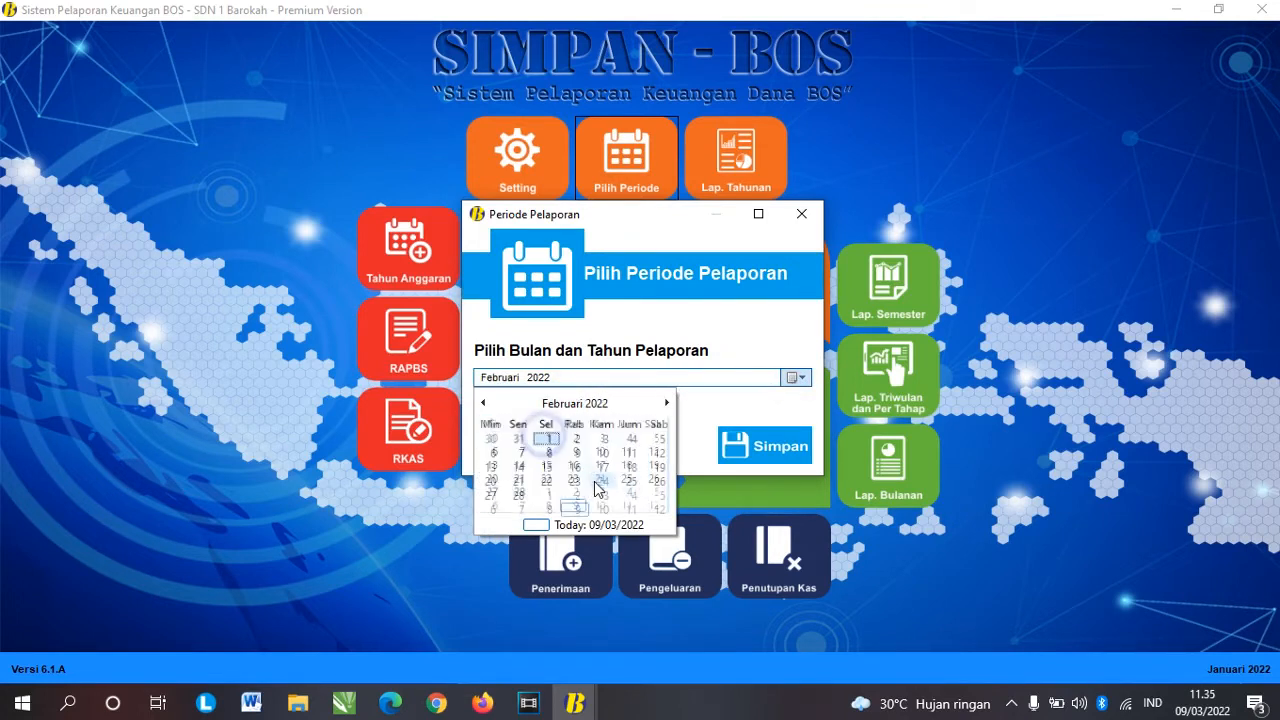
pyautogui.click(549, 441)
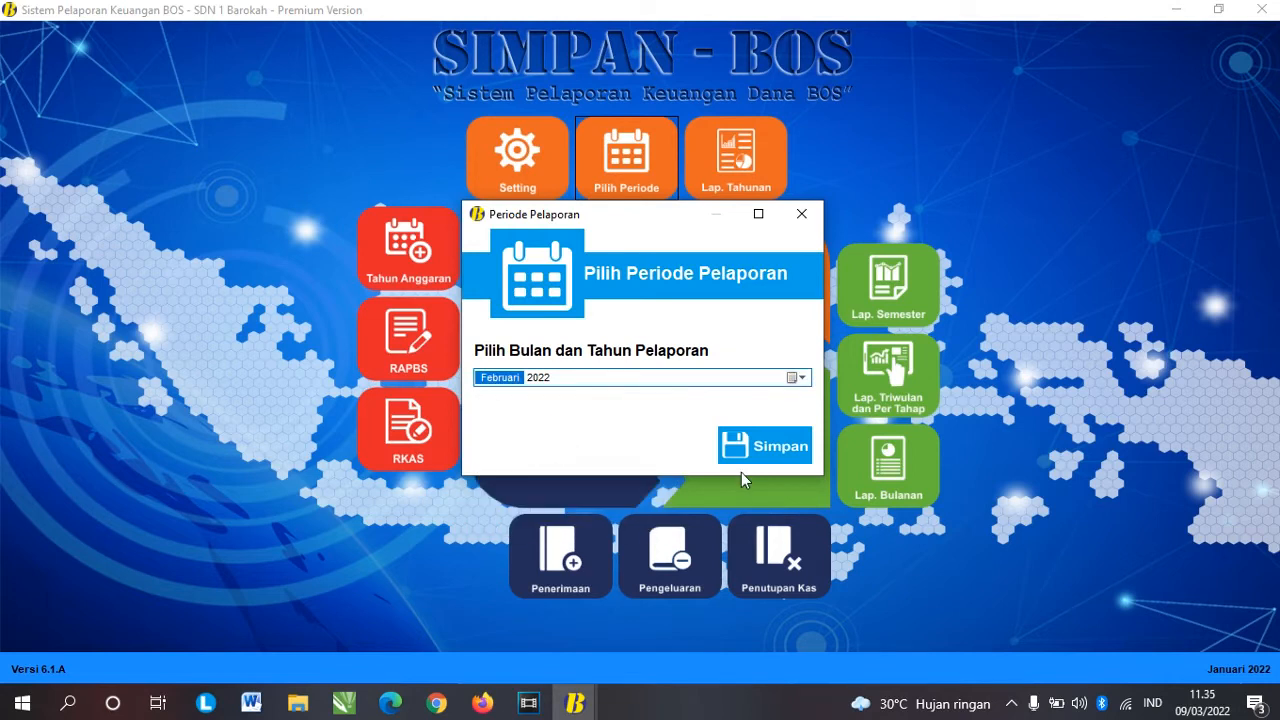
# Step: Pick 1 Februari 2022 and save it as the working period
pyautogui.click(795, 381)
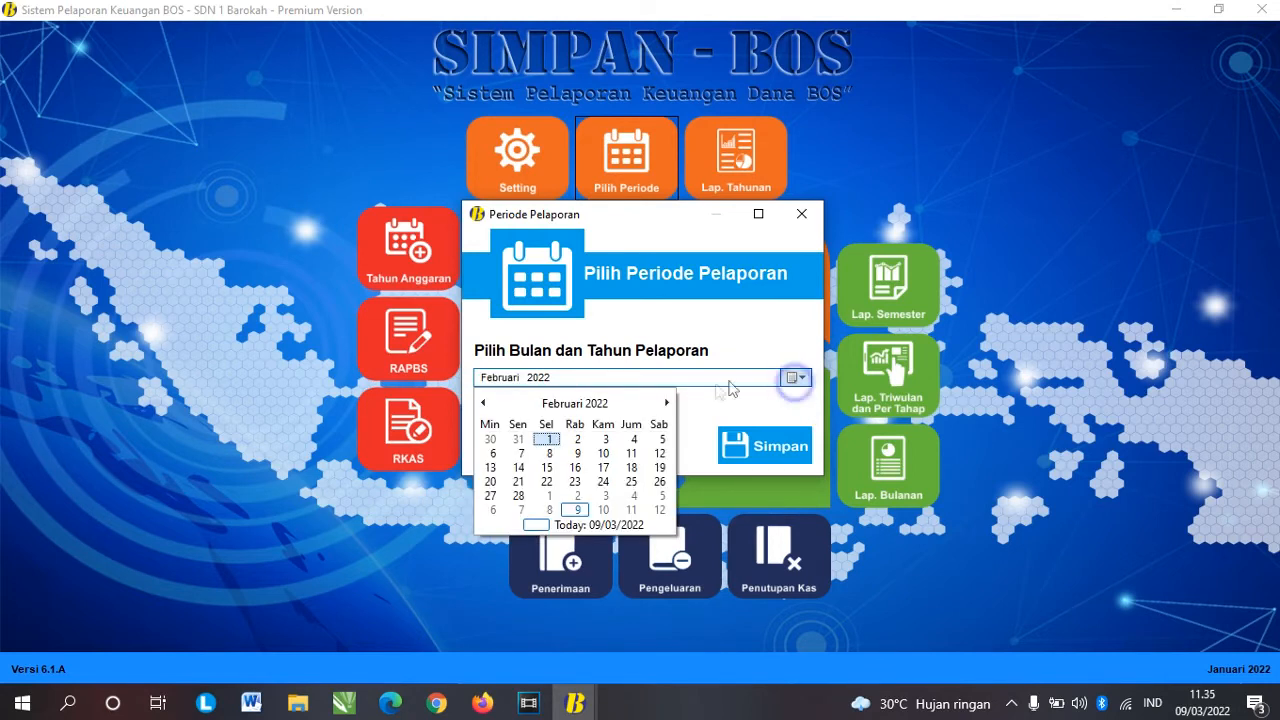
pyautogui.click(483, 403)
pyautogui.click(666, 403)
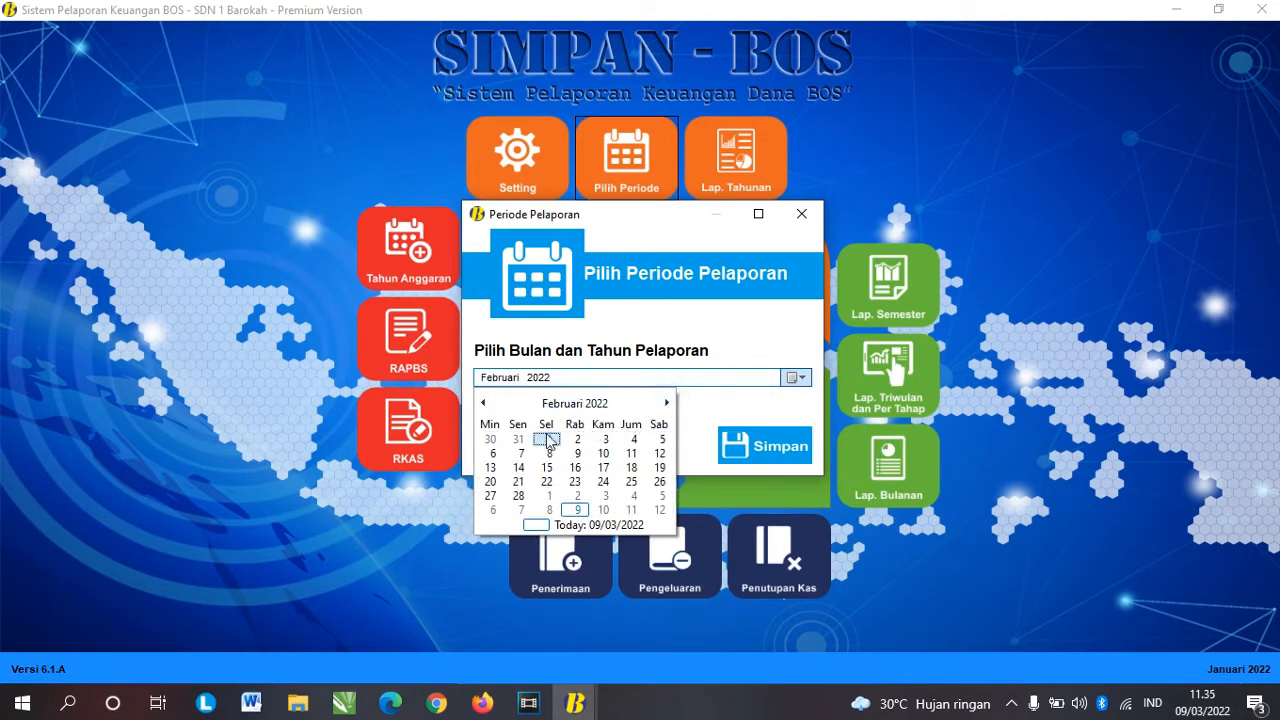
pyautogui.click(547, 439)
pyautogui.click(755, 444)
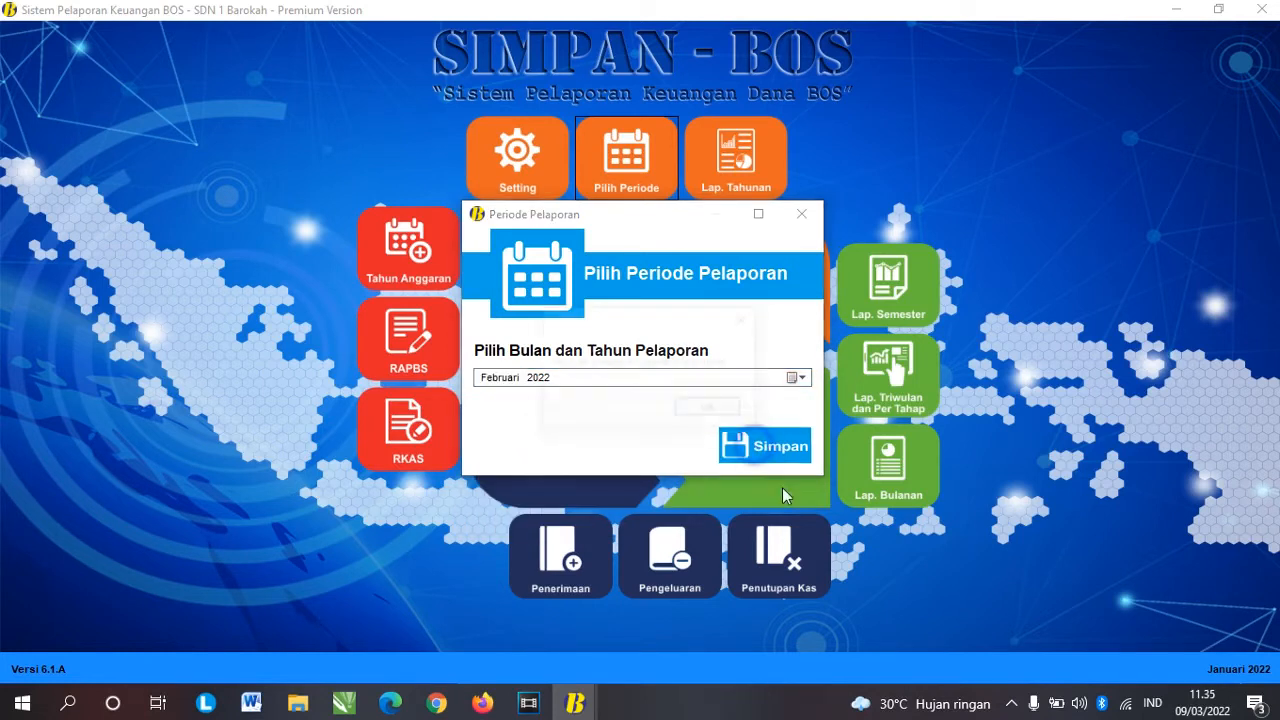
pyautogui.click(711, 411)
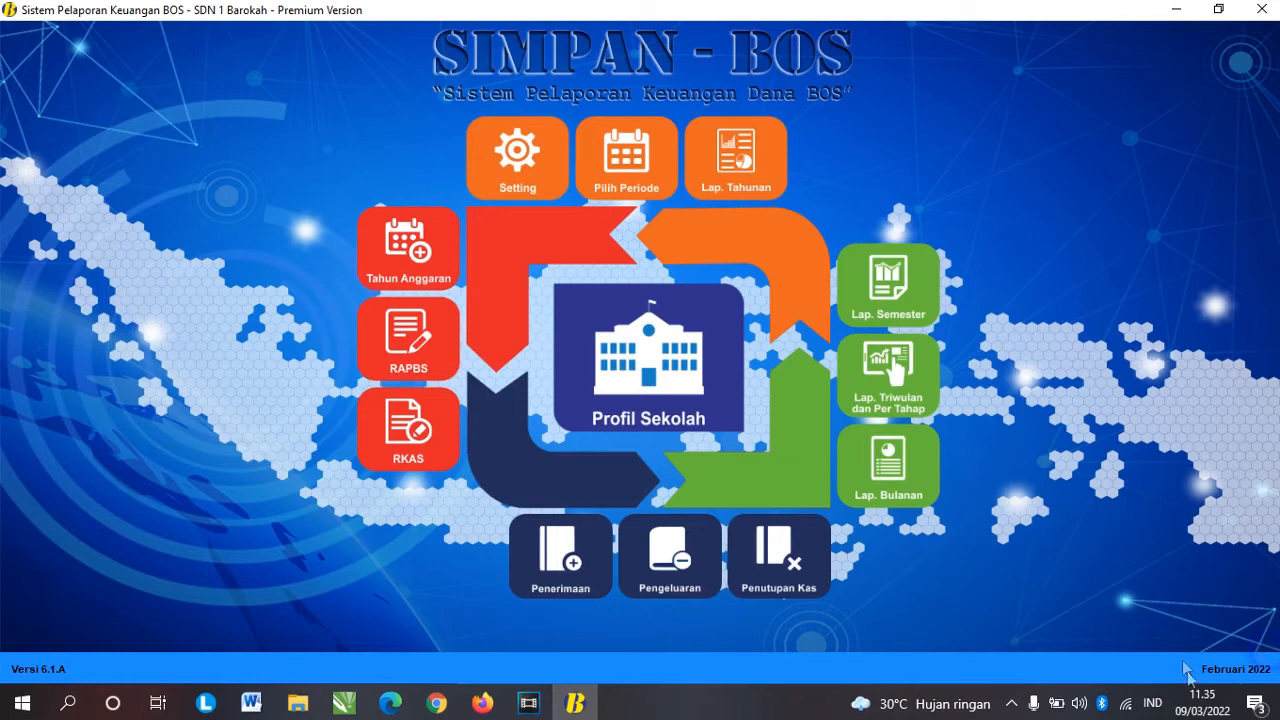
pyautogui.click(1248, 668)
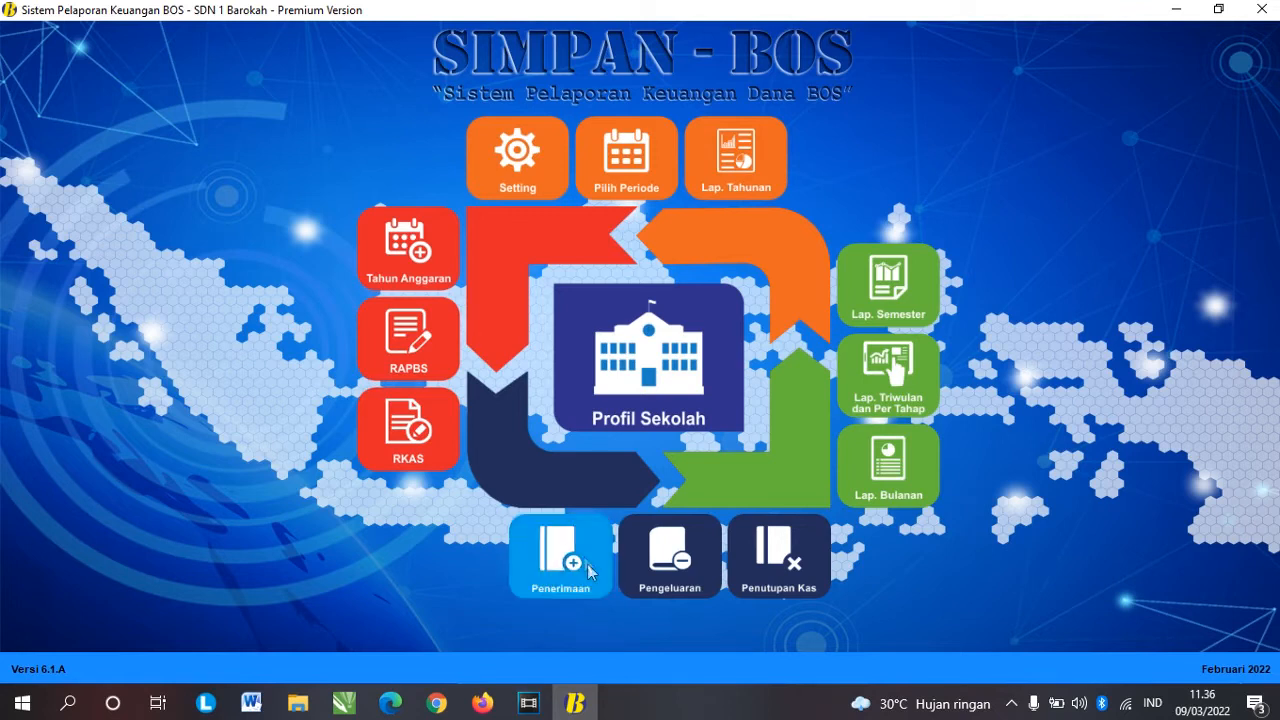
# Step: Start a new bank receipt dated 3 Februari 2022 with receipt type Dana BOS
pyautogui.click(546, 577)
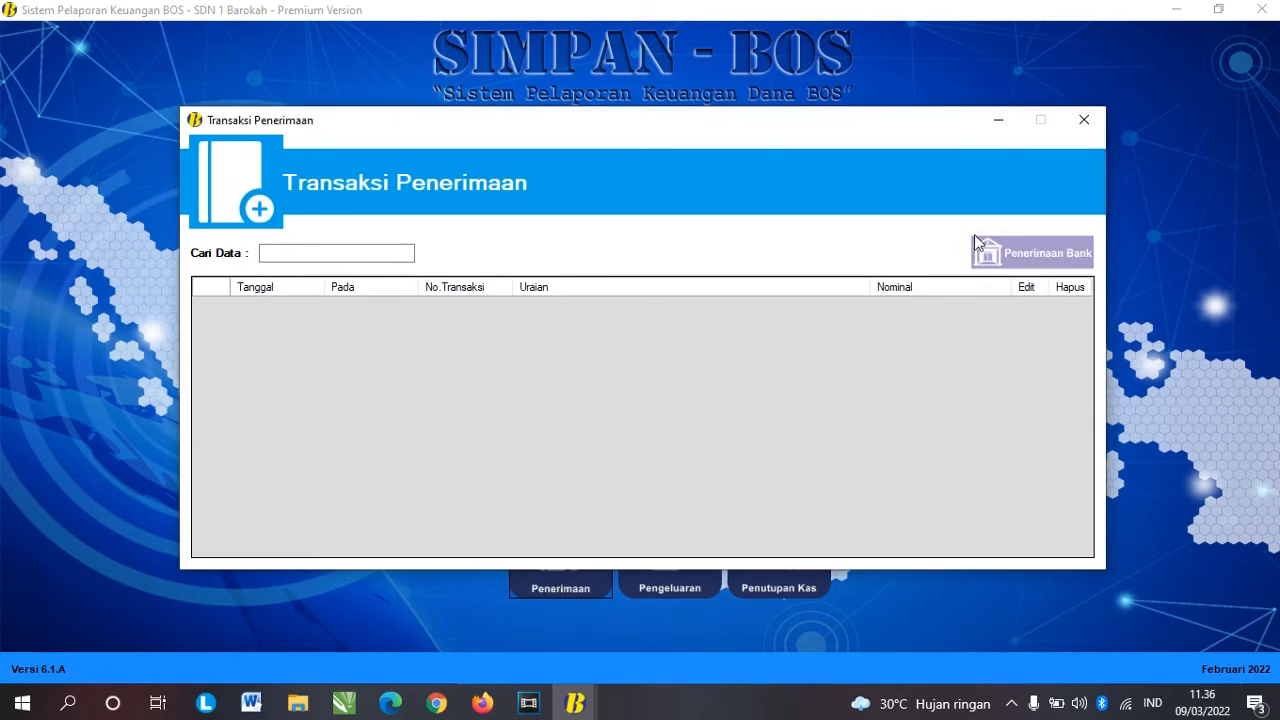
pyautogui.click(1030, 262)
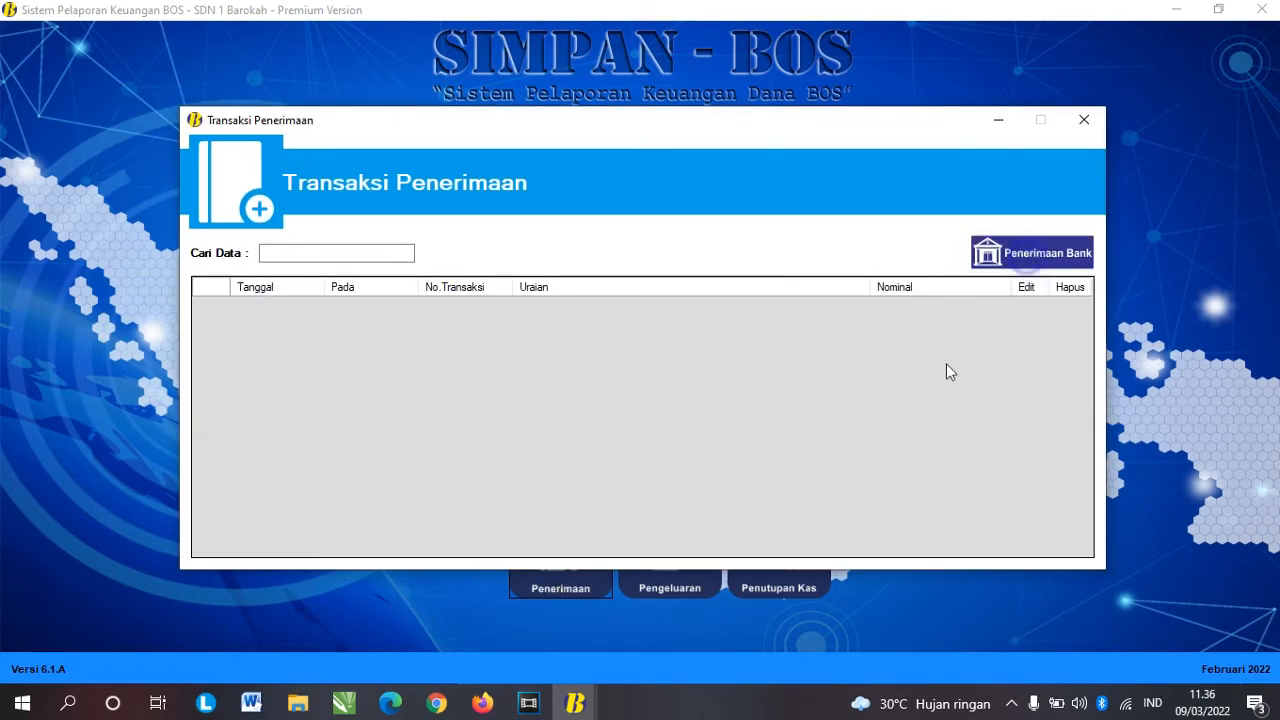
pyautogui.click(789, 273)
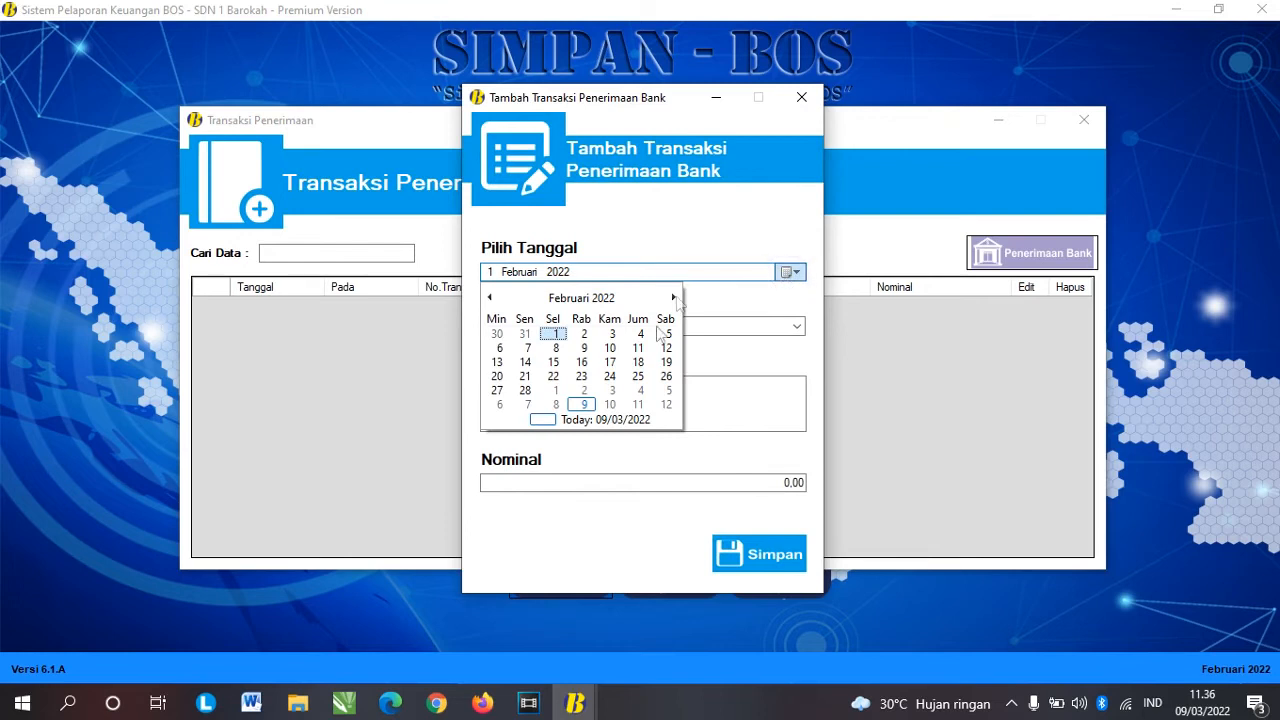
pyautogui.click(611, 334)
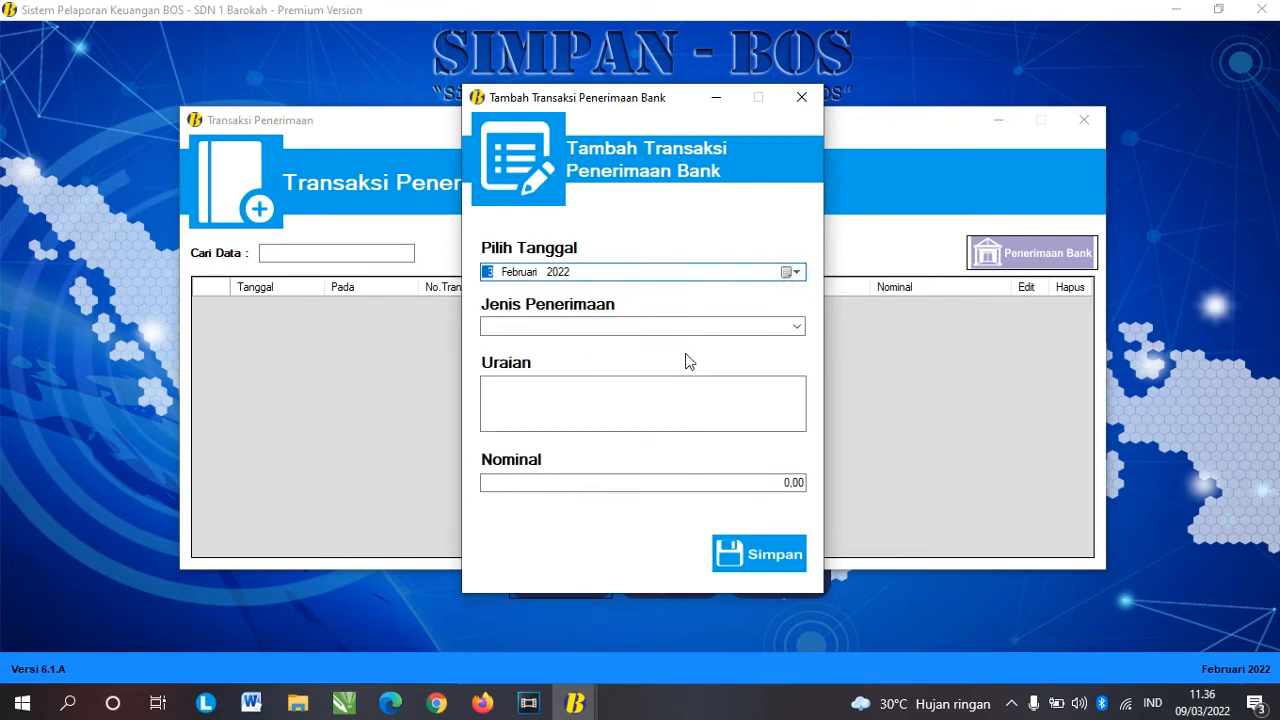
pyautogui.click(797, 328)
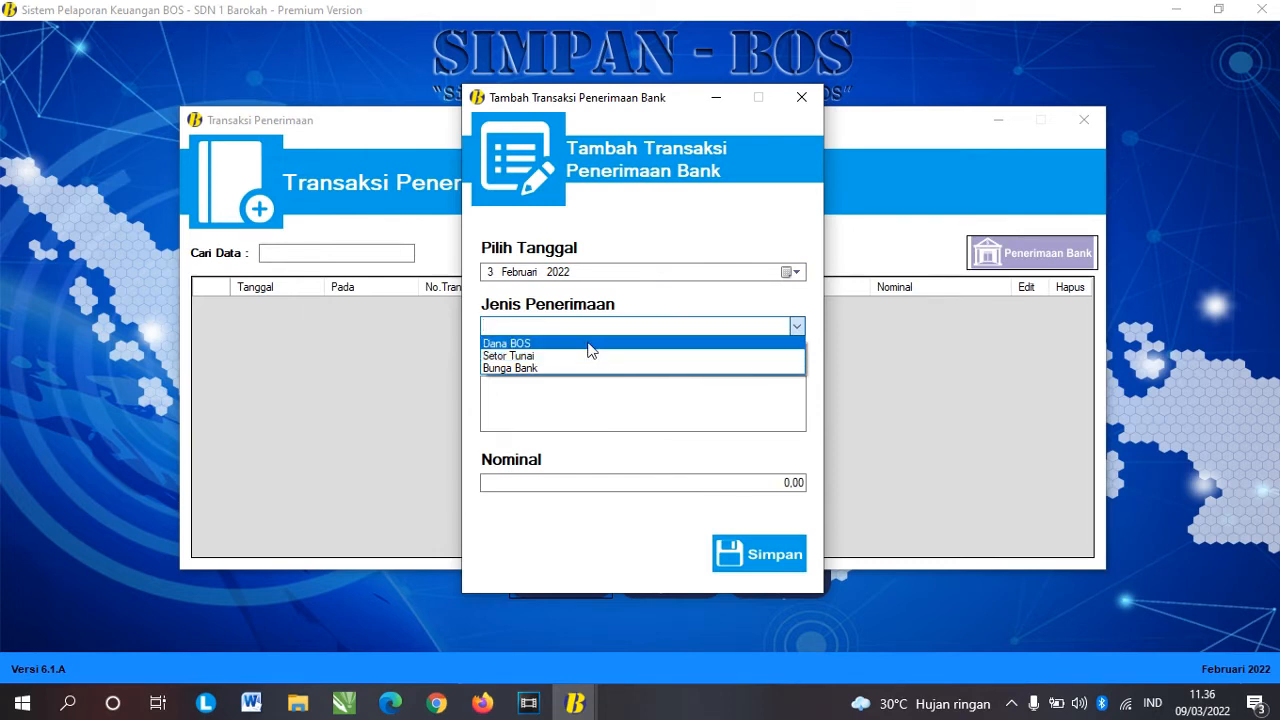
pyautogui.click(584, 346)
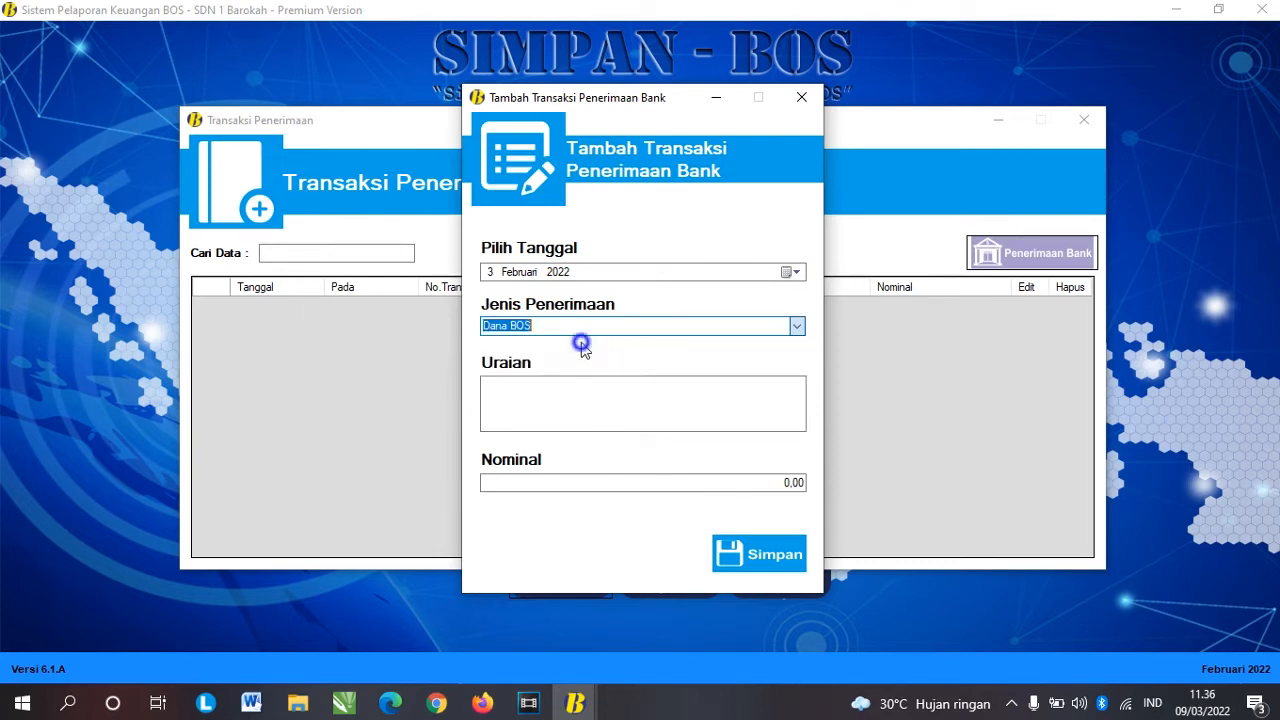
# Step: Enter the description 'Penerimaan dana bos tahap 1'
pyautogui.click(604, 402)
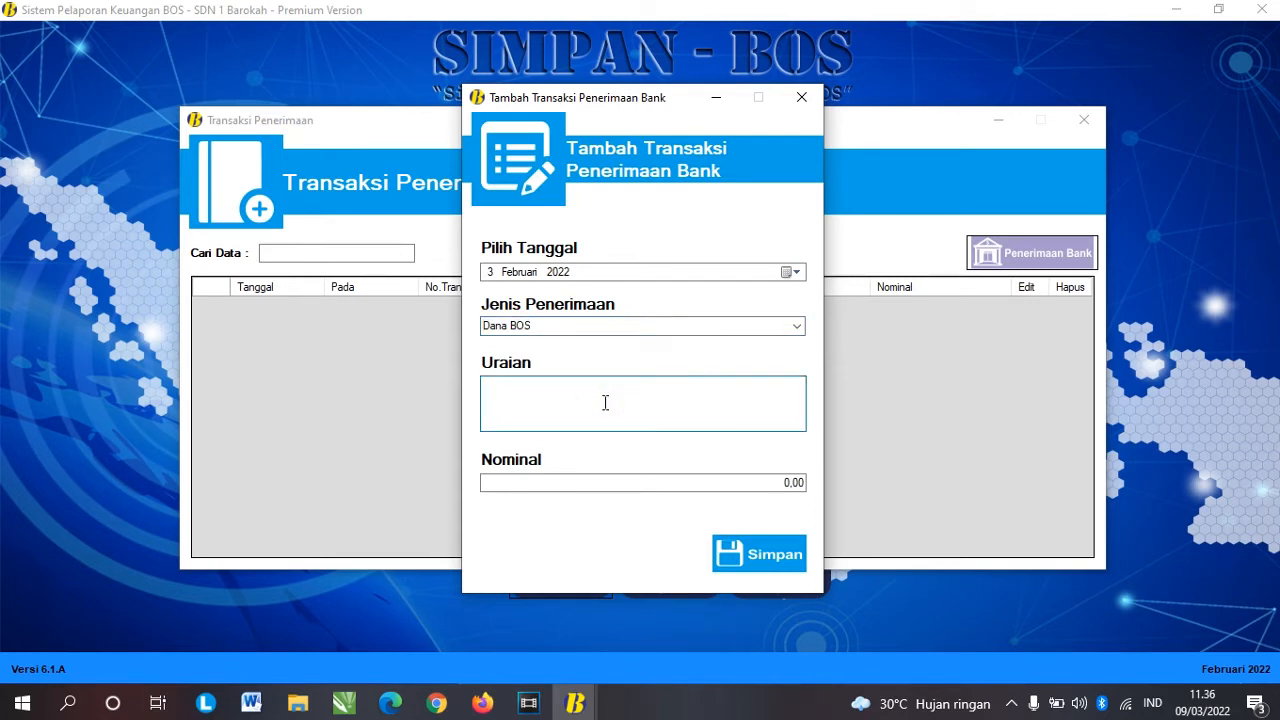
pyautogui.write('Penerimaan dana bos tahap 1')
pyautogui.moveTo(674, 391); pyautogui.dragTo(460, 383)
pyautogui.click(567, 384)
pyautogui.moveTo(656, 384); pyautogui.dragTo(449, 384)
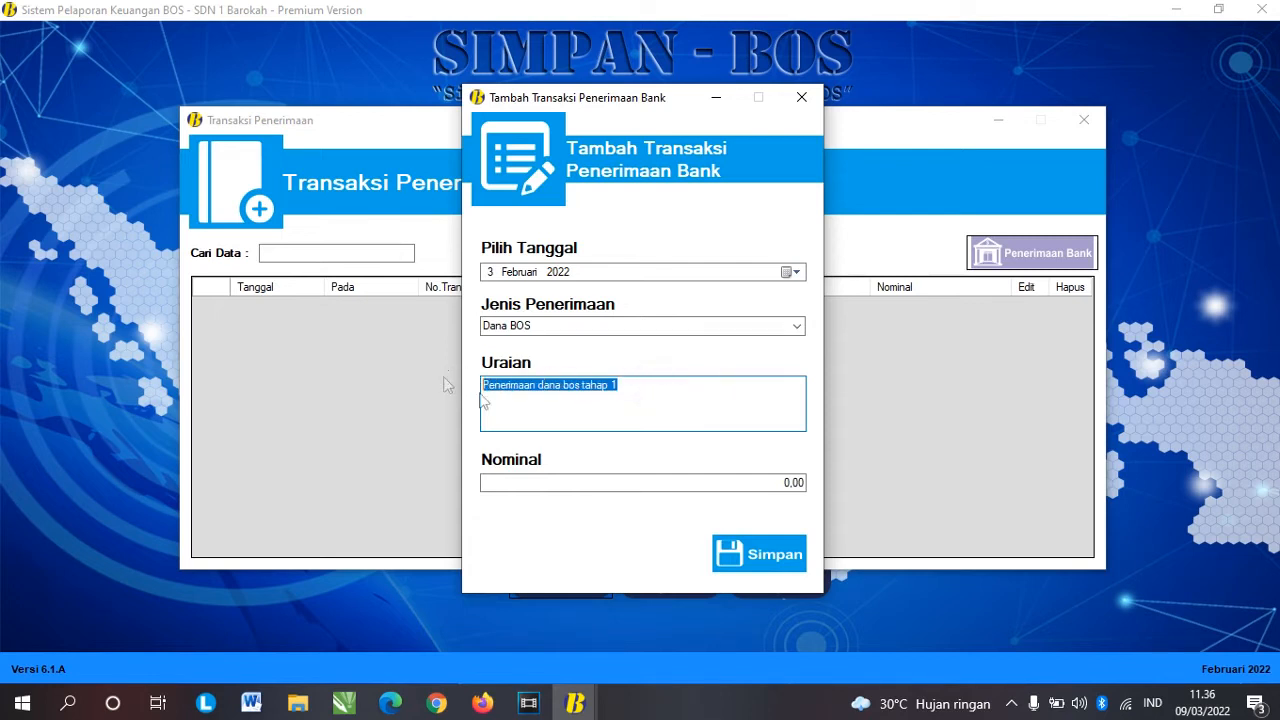
pyautogui.click(602, 400)
# Step: Set the amount to 30.000.000,00 and save the receipt
pyautogui.click(800, 483)
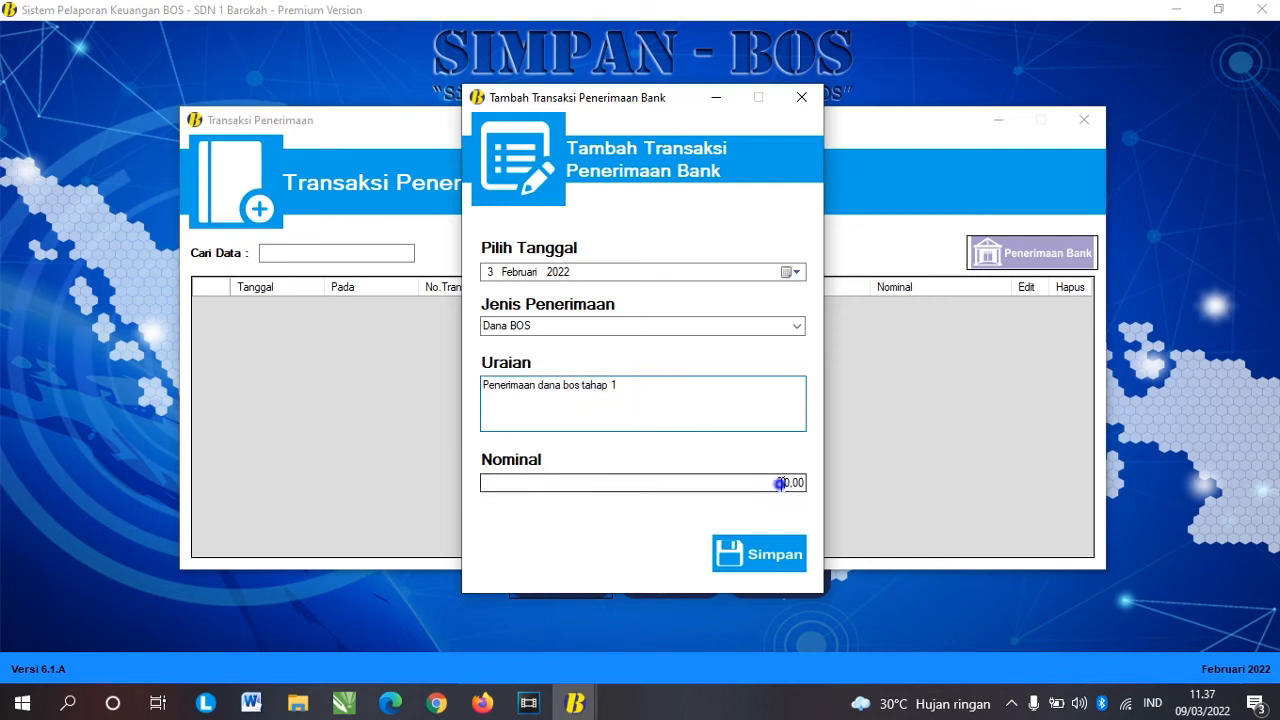
pyautogui.write('30000000')
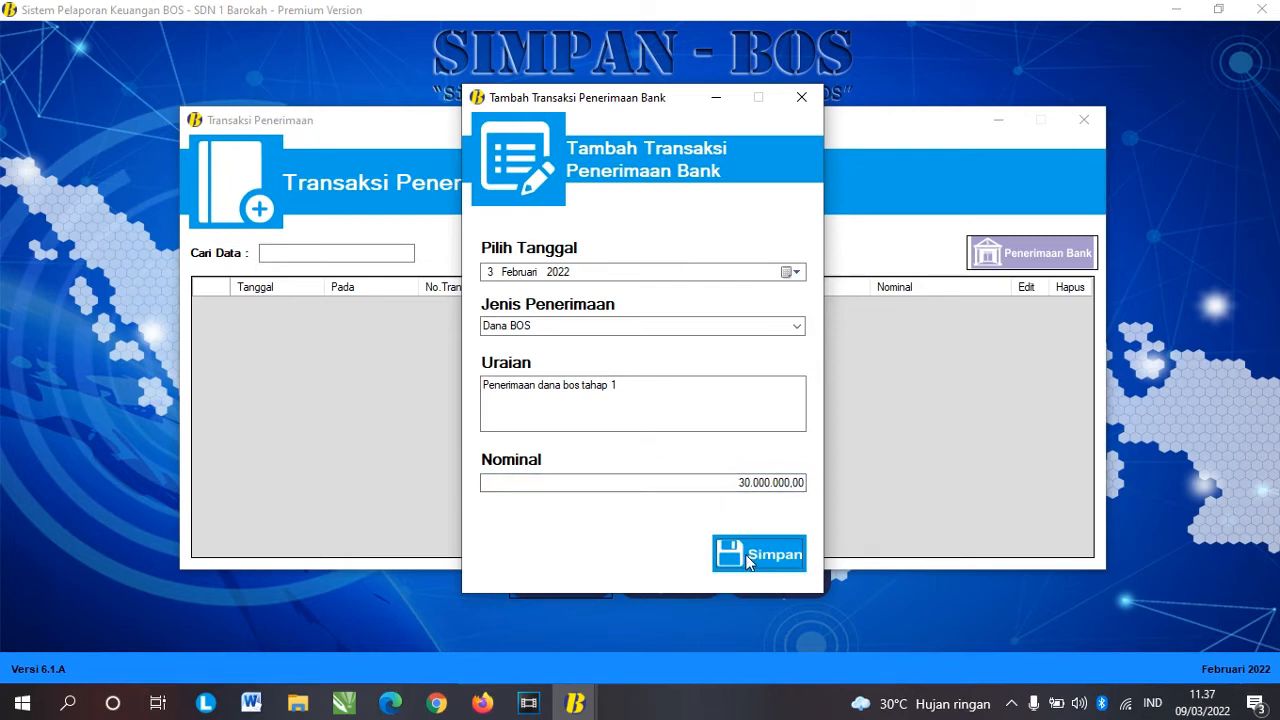
pyautogui.click(729, 482)
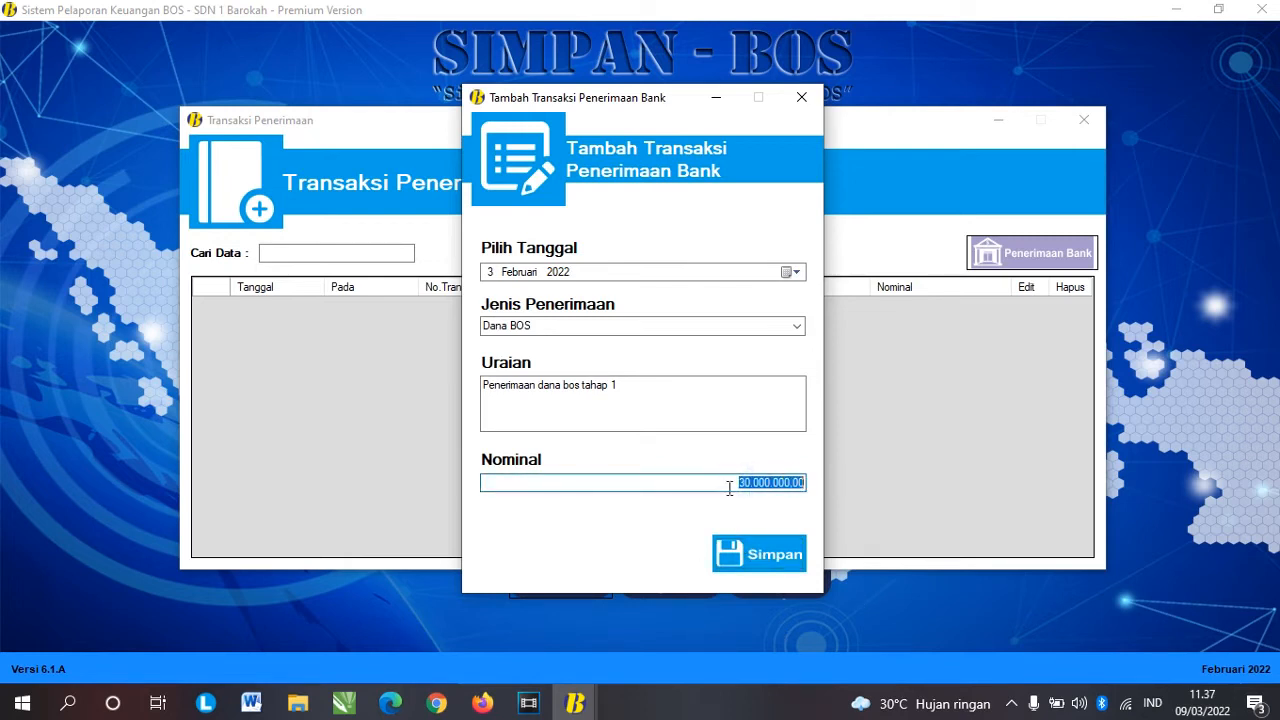
pyautogui.click(706, 487)
pyautogui.moveTo(706, 487); pyautogui.dragTo(817, 487)
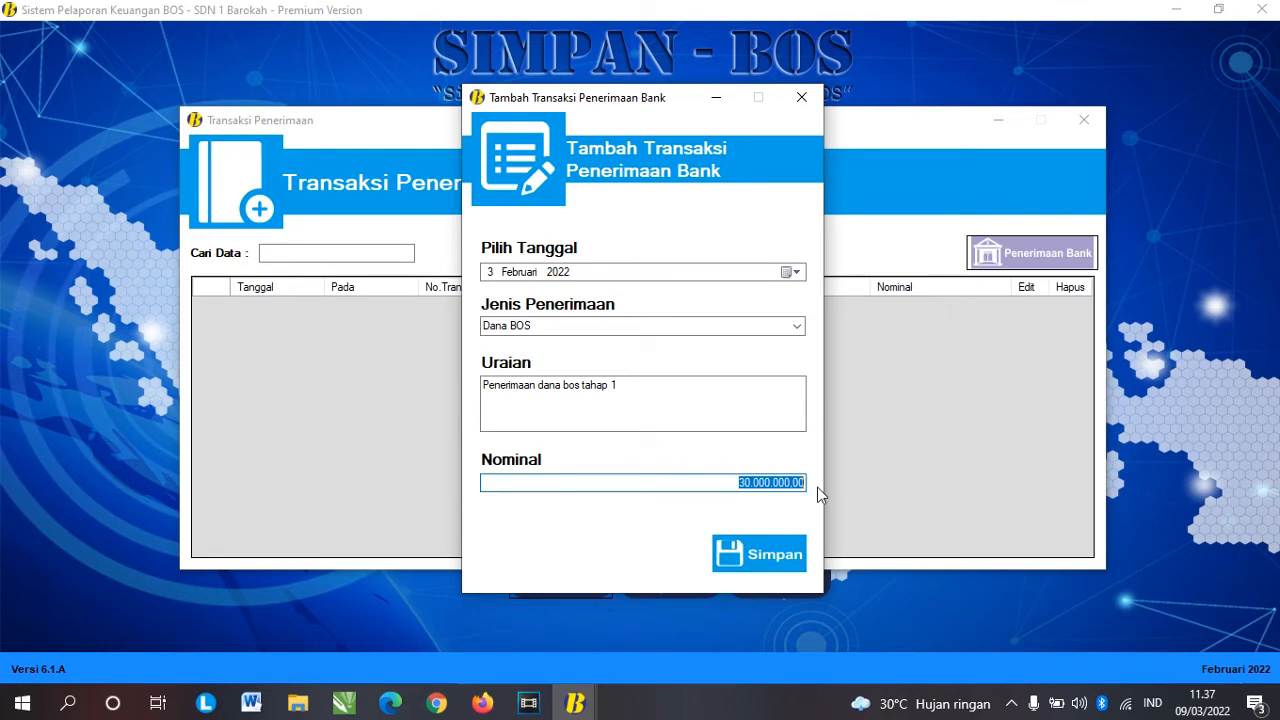
pyautogui.click(722, 483)
pyautogui.moveTo(722, 483); pyautogui.dragTo(831, 483)
pyautogui.click(736, 483)
pyautogui.click(760, 550)
pyautogui.click(708, 406)
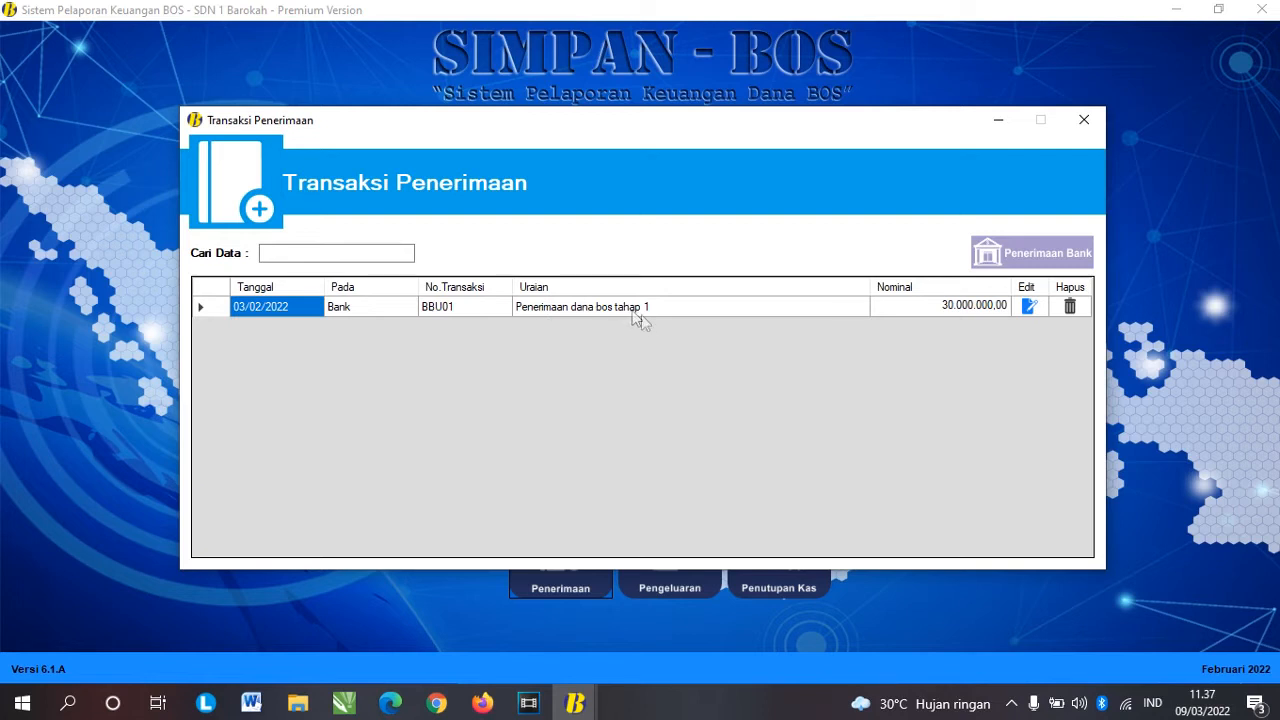
# Step: Review the new BBU01 receipt of 30.000.000,00, then close the Transaksi Penerimaan window
pyautogui.click(937, 310)
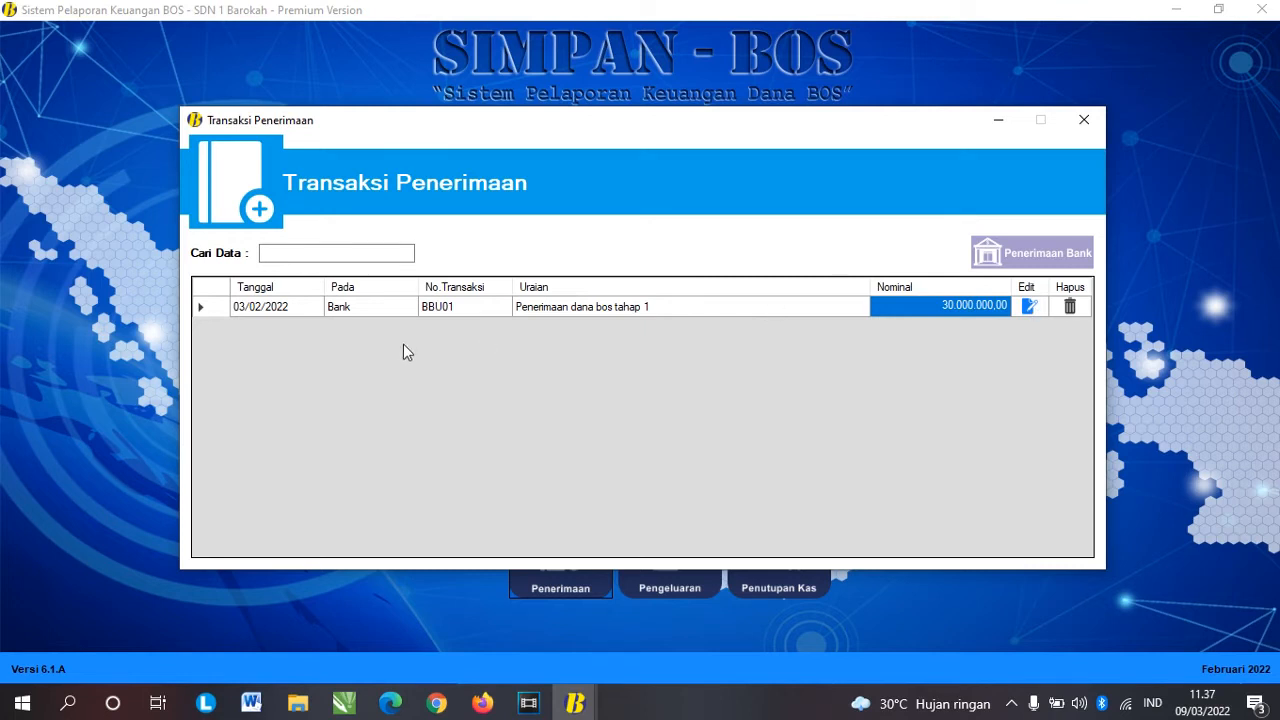
pyautogui.click(463, 311)
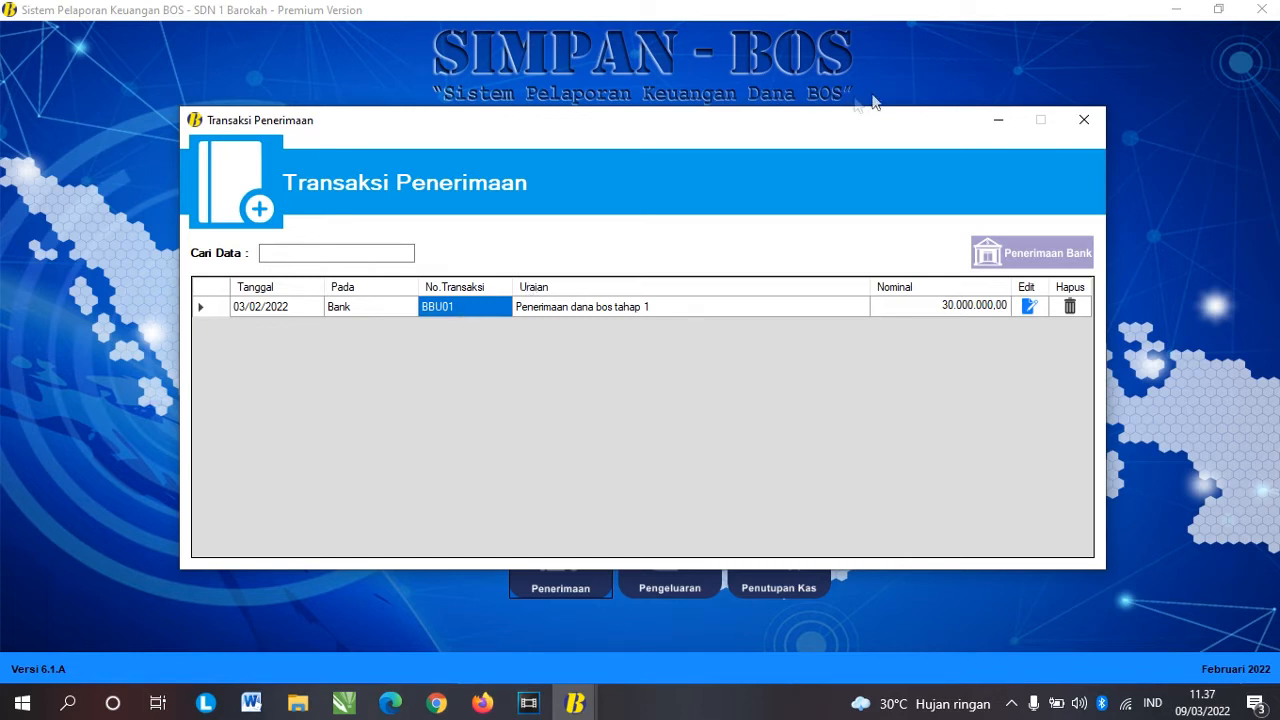
pyautogui.click(1088, 123)
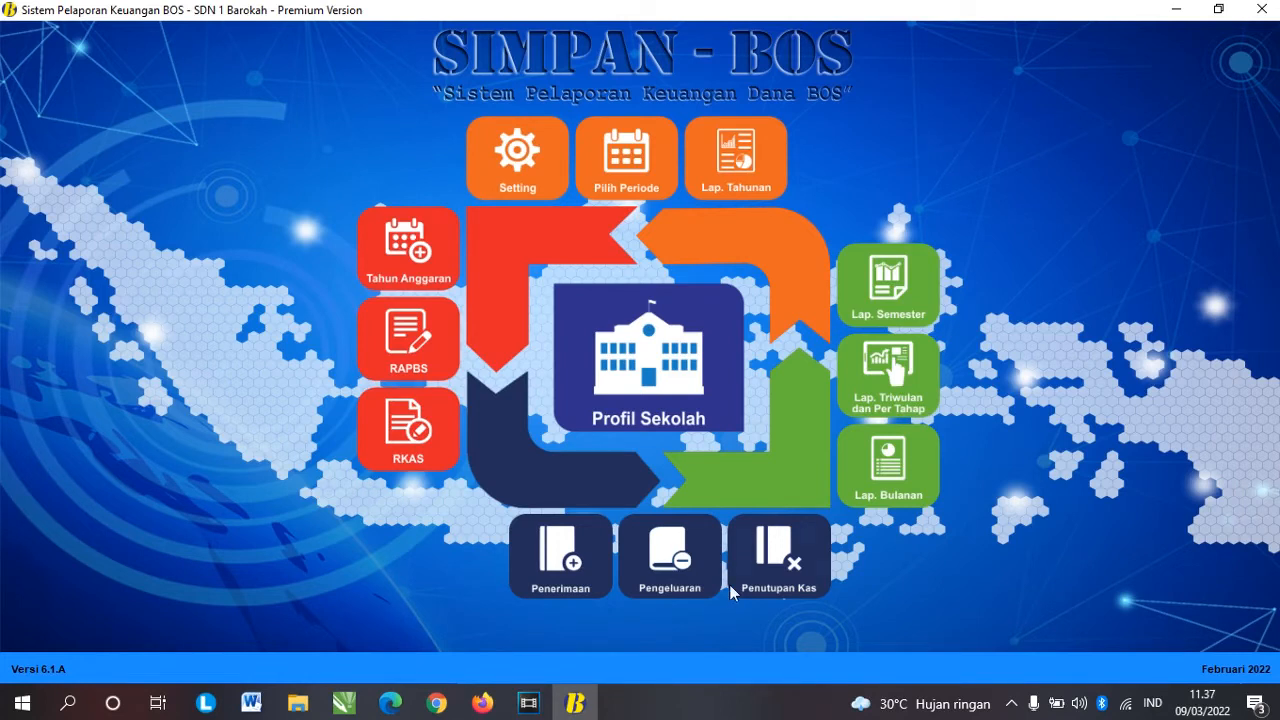
# Step: Start a new bank expenditure dated 4 February 2022 with type Penarikan
pyautogui.click(661, 582)
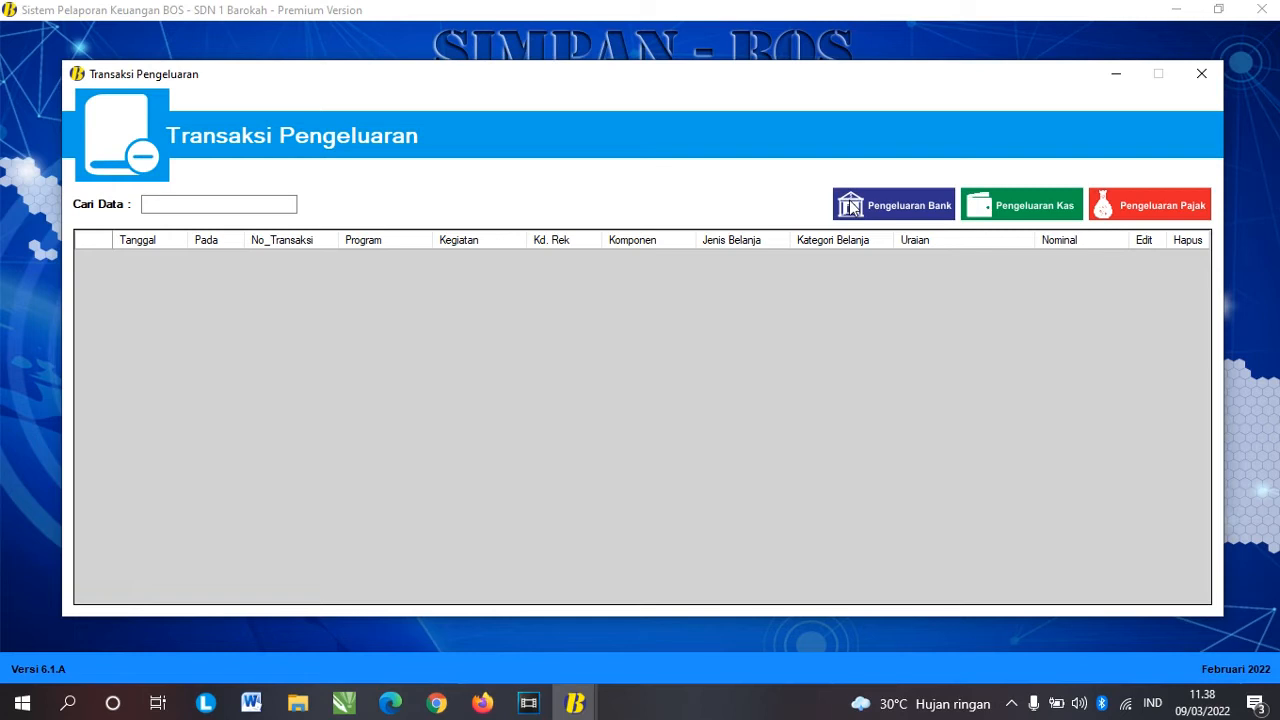
pyautogui.click(885, 206)
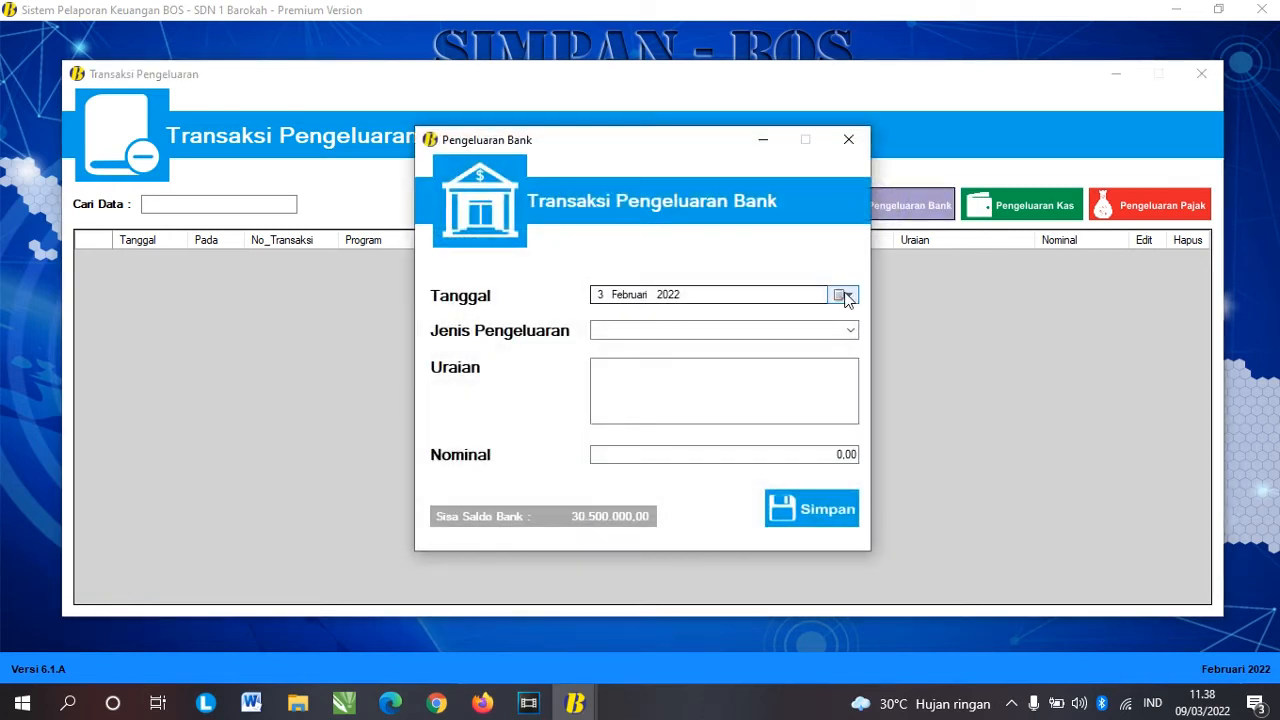
pyautogui.click(845, 294)
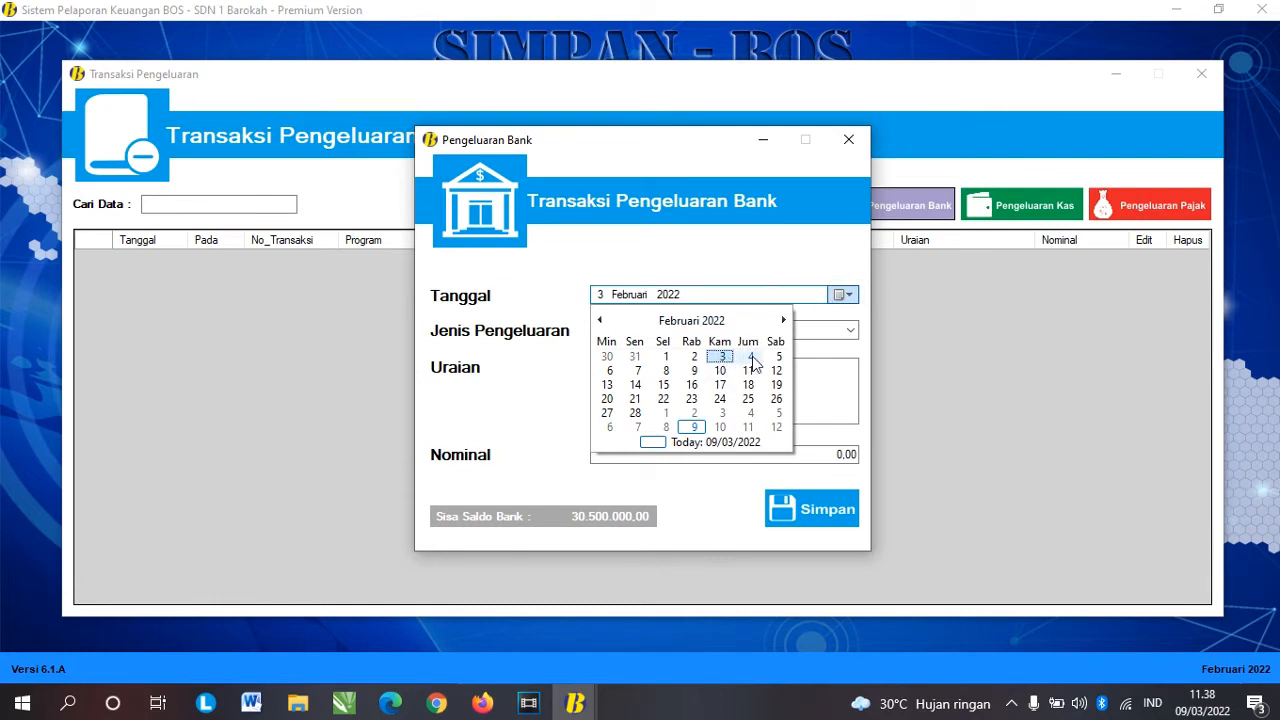
pyautogui.click(751, 358)
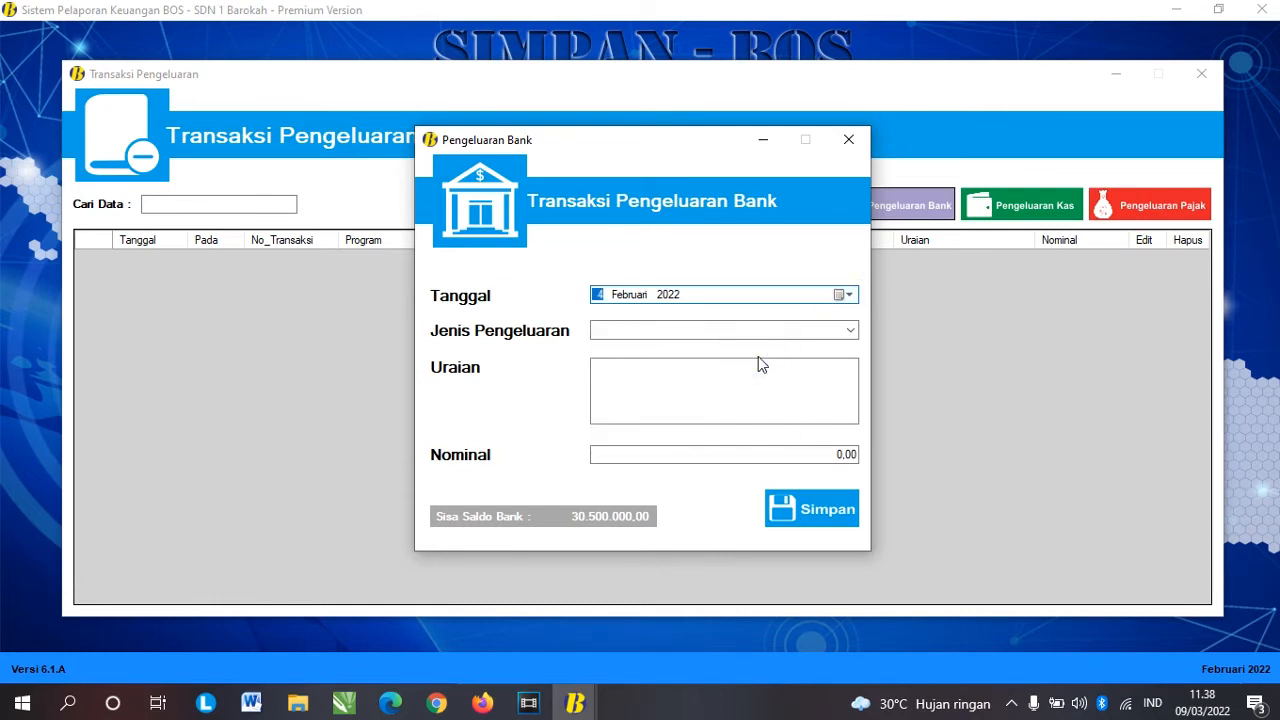
pyautogui.click(851, 331)
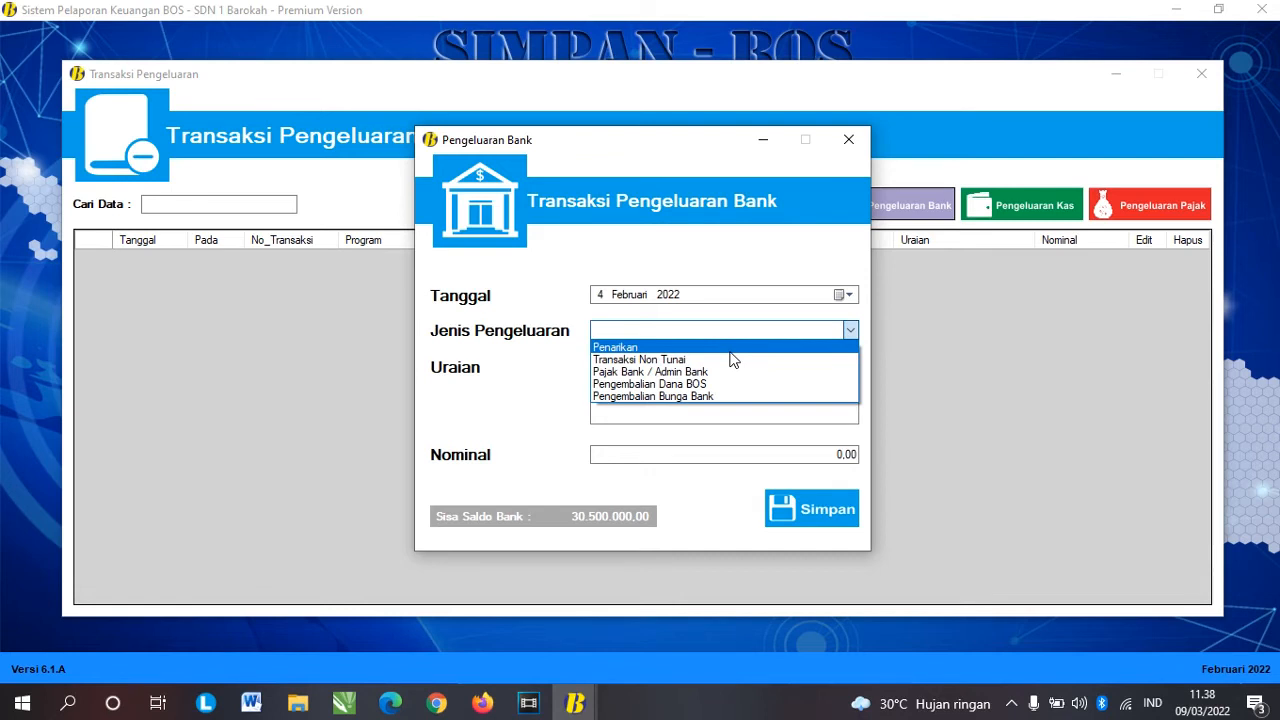
pyautogui.click(641, 363)
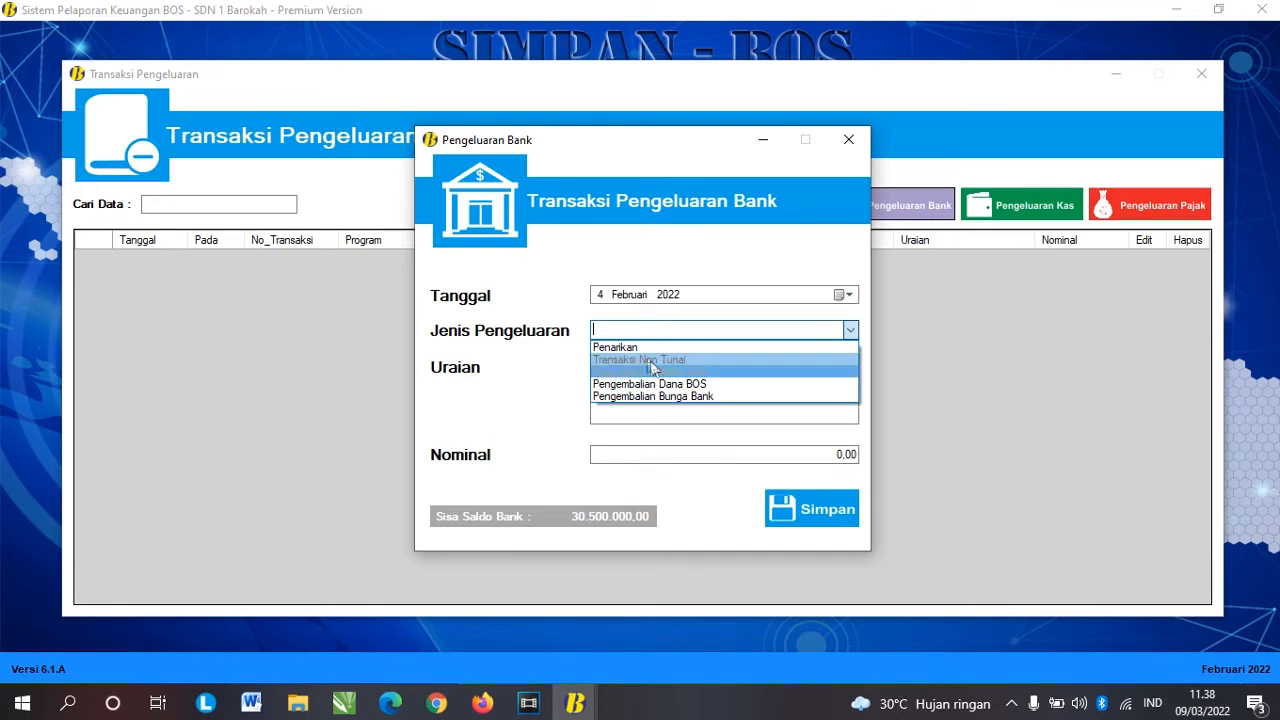
pyautogui.click(634, 349)
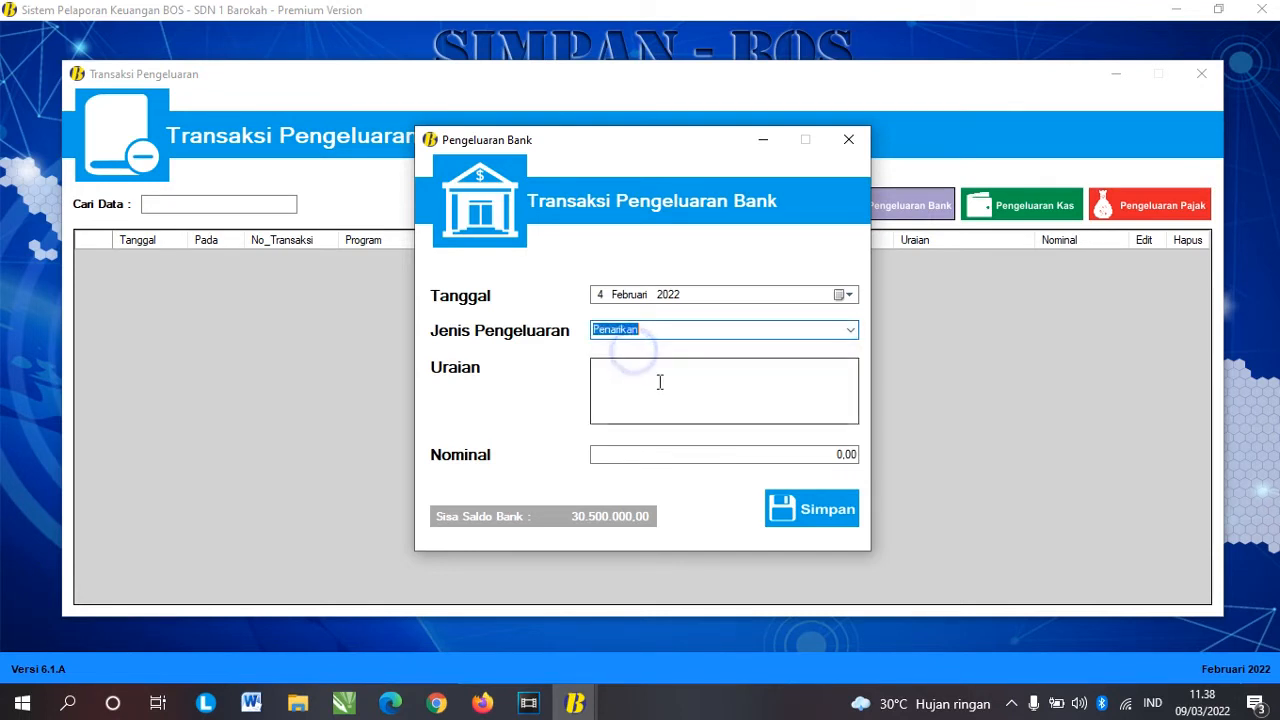
# Step: Describe it as 'Penarikan dana BOS tahap 1' for 15.000.000 and save
pyautogui.click(660, 382)
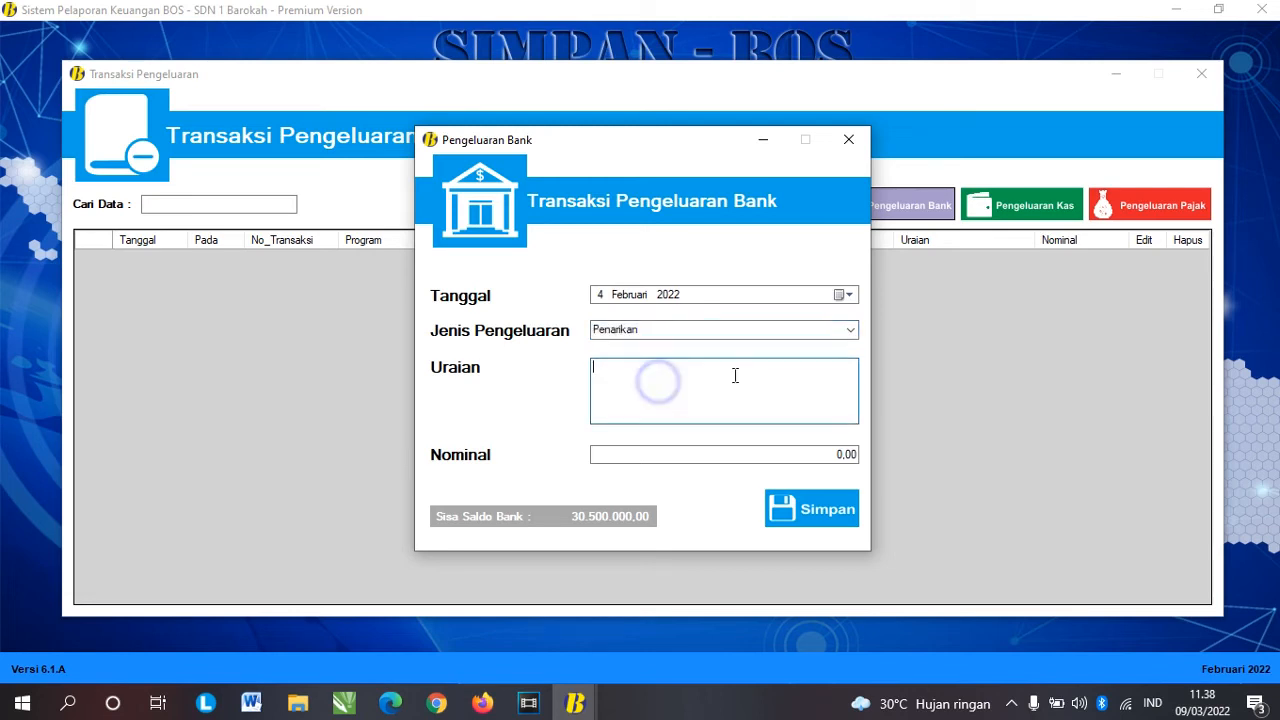
pyautogui.write('Pena')
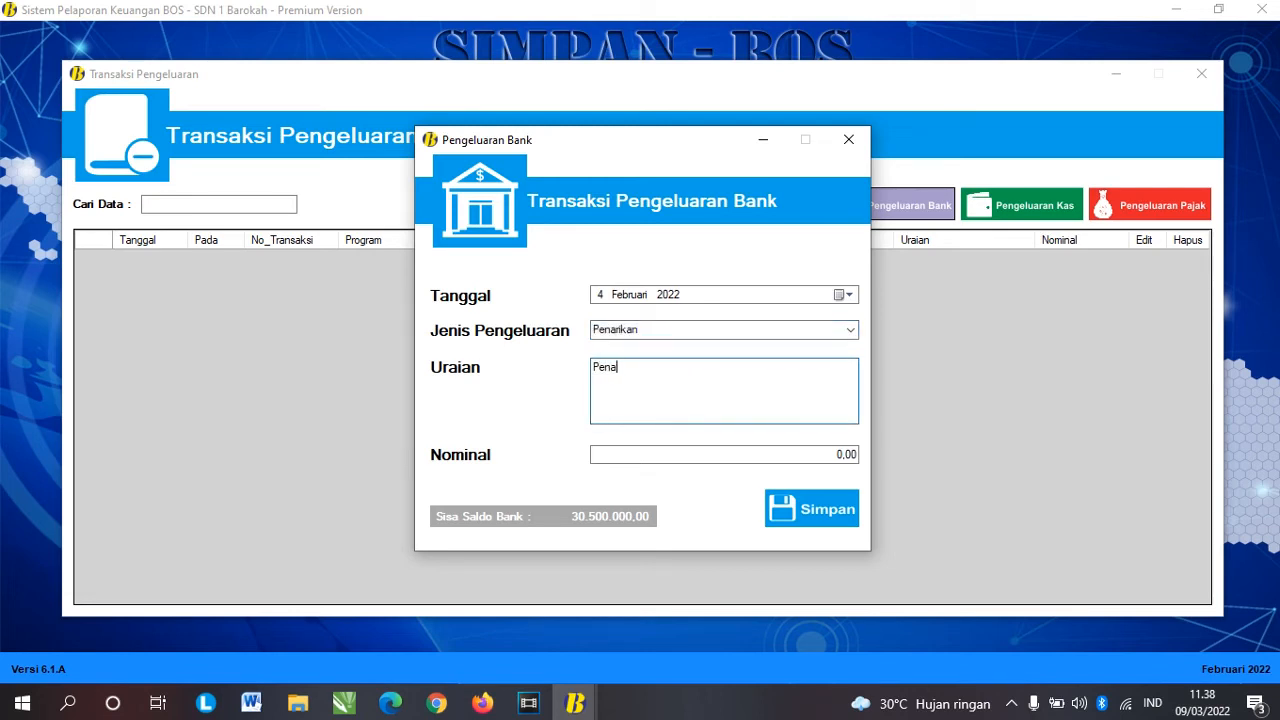
pyautogui.write('rikan dana BOS tahap 1')
pyautogui.press('Tab')
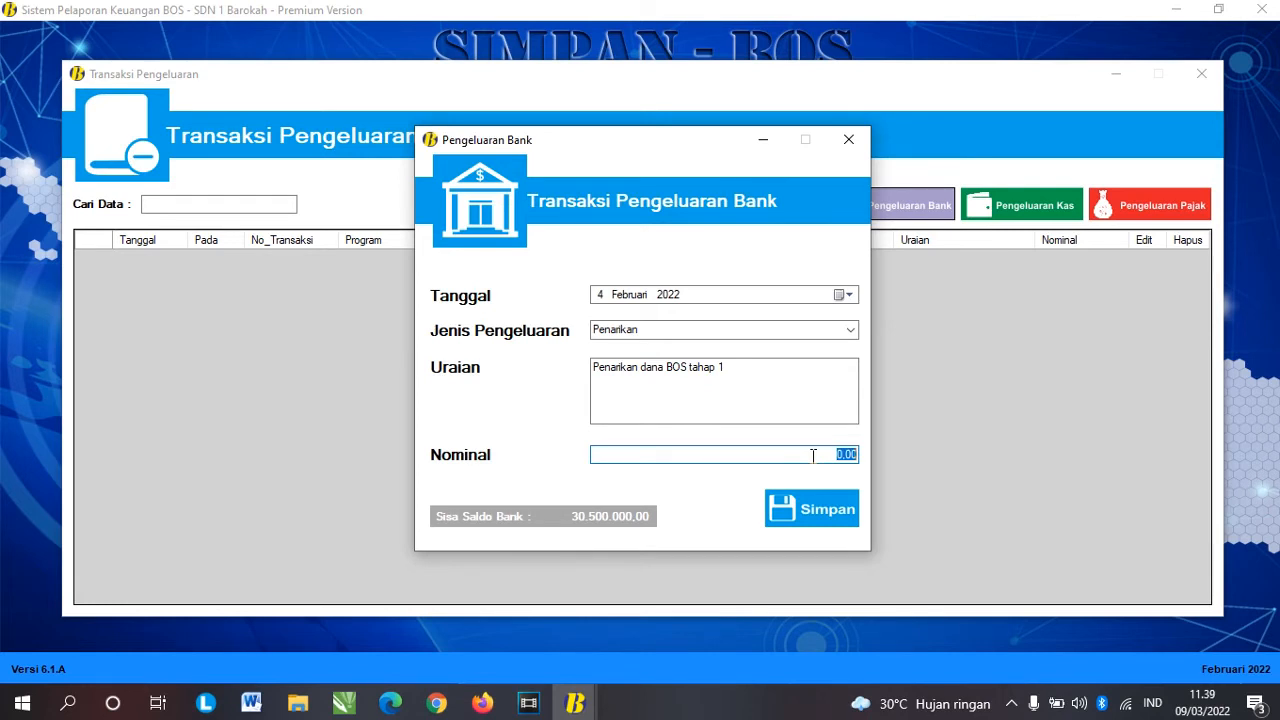
pyautogui.write('15.00')
pyautogui.write('0.000')
pyautogui.press('Tab')
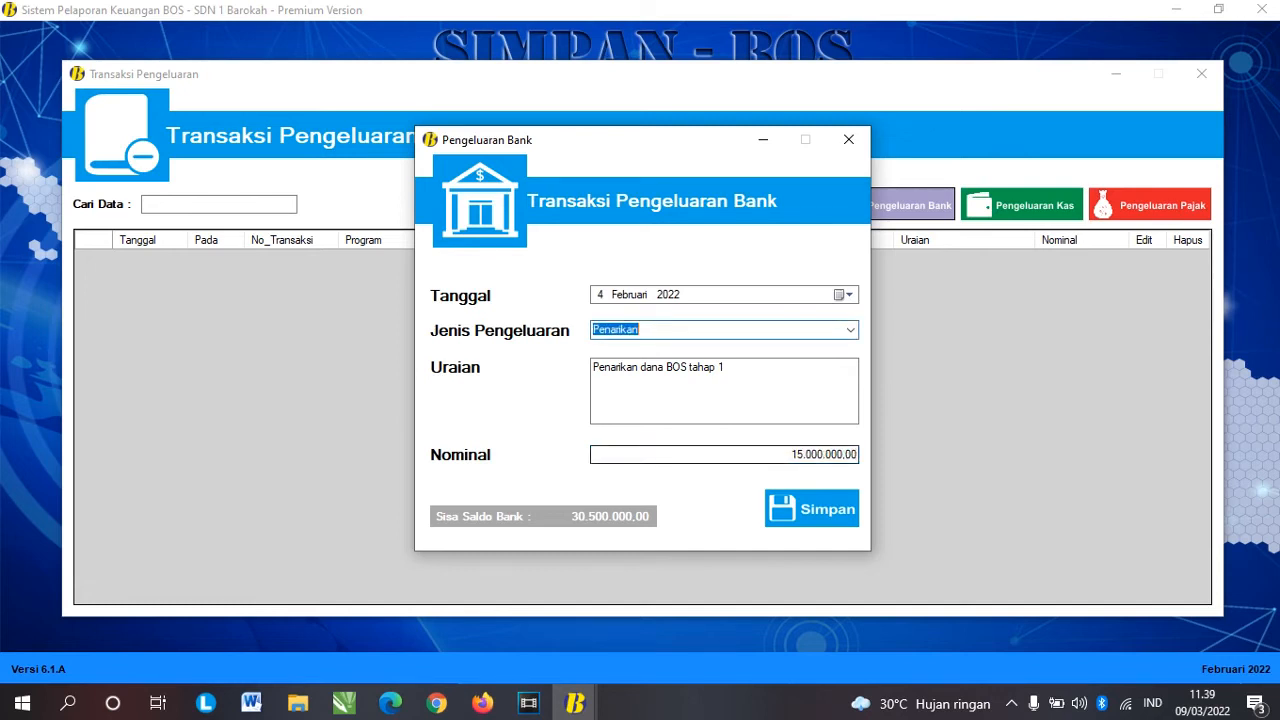
pyautogui.click(561, 517)
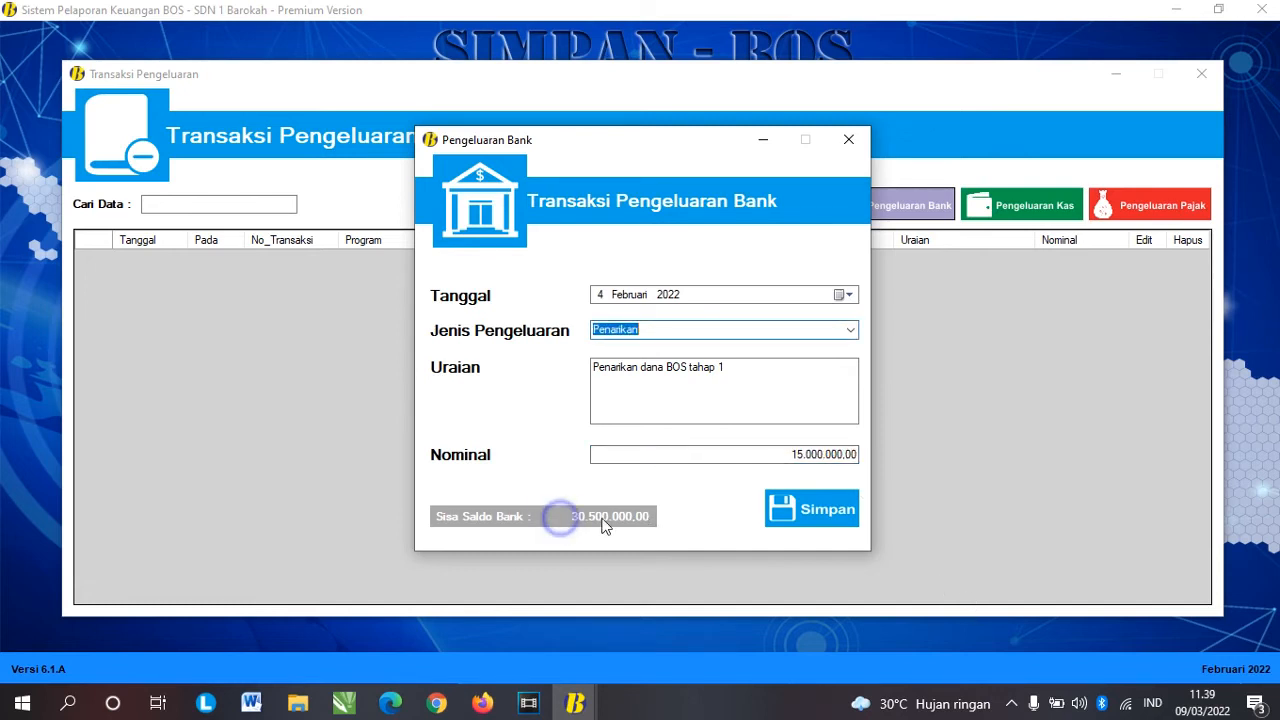
pyautogui.click(836, 518)
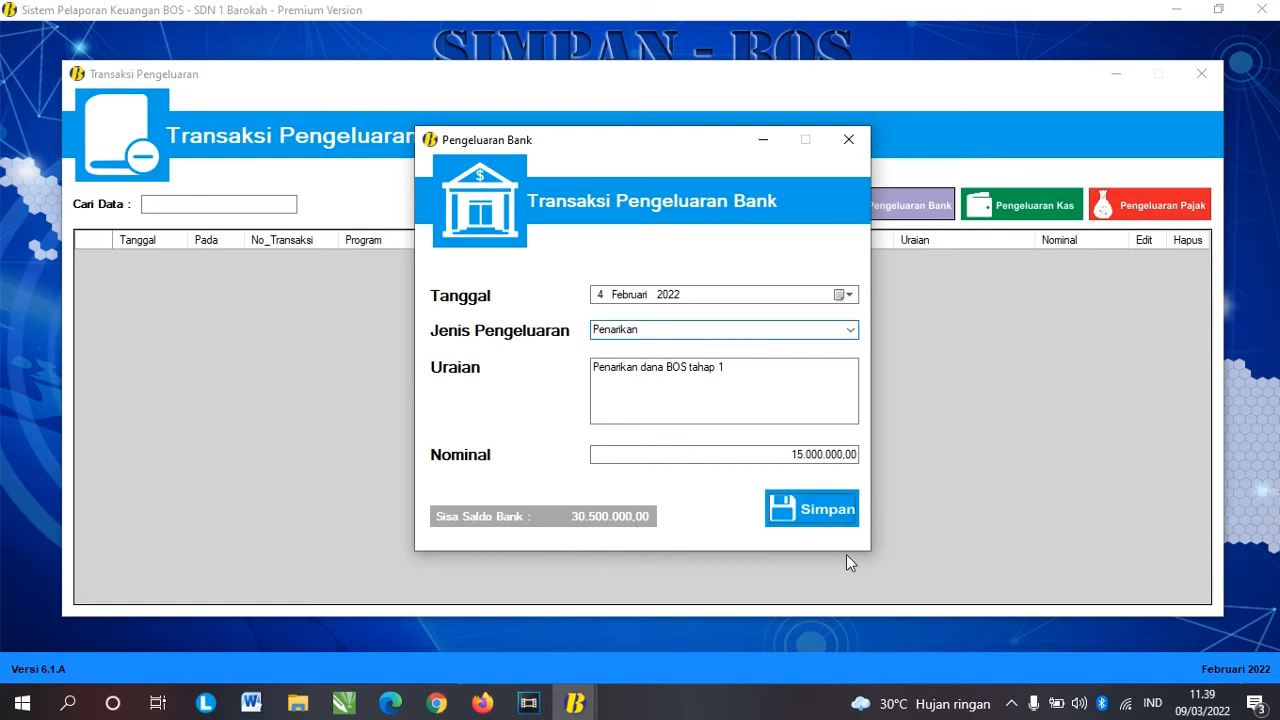
pyautogui.click(740, 409)
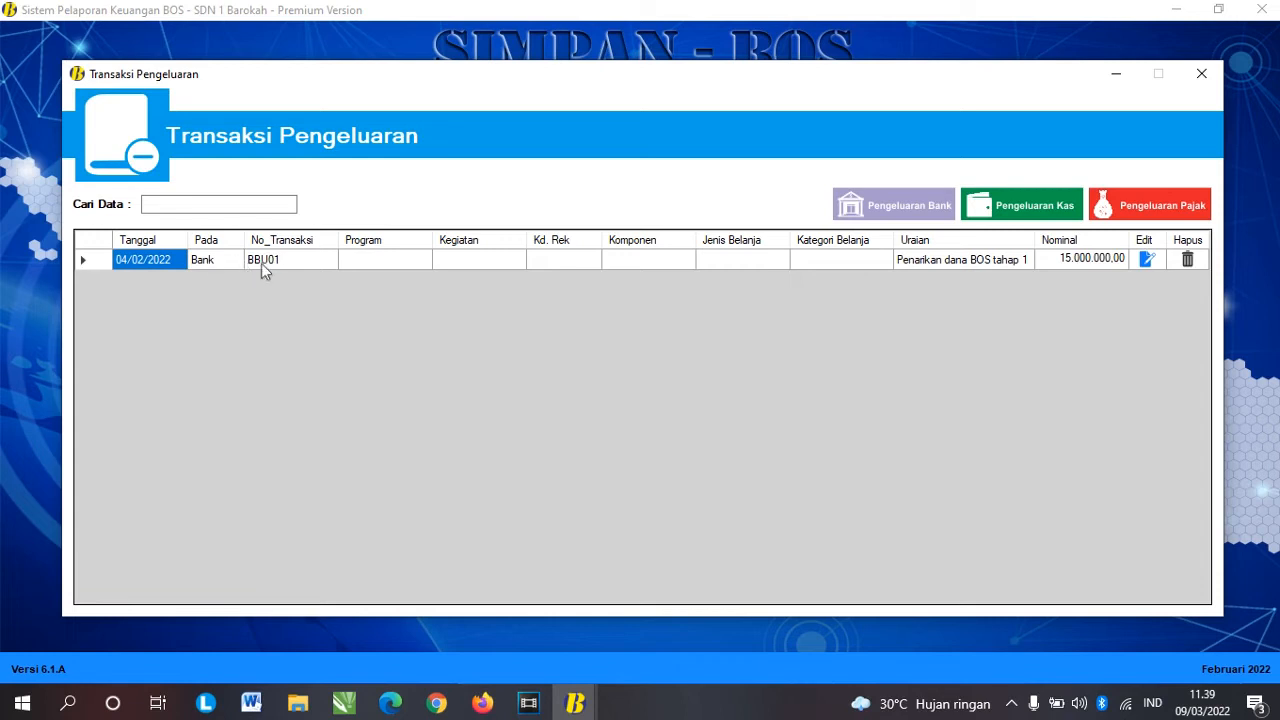
# Step: Review the 15.000.000,00 withdrawal row, then bring up the Pengeluaran Kas entry form
pyautogui.click(978, 260)
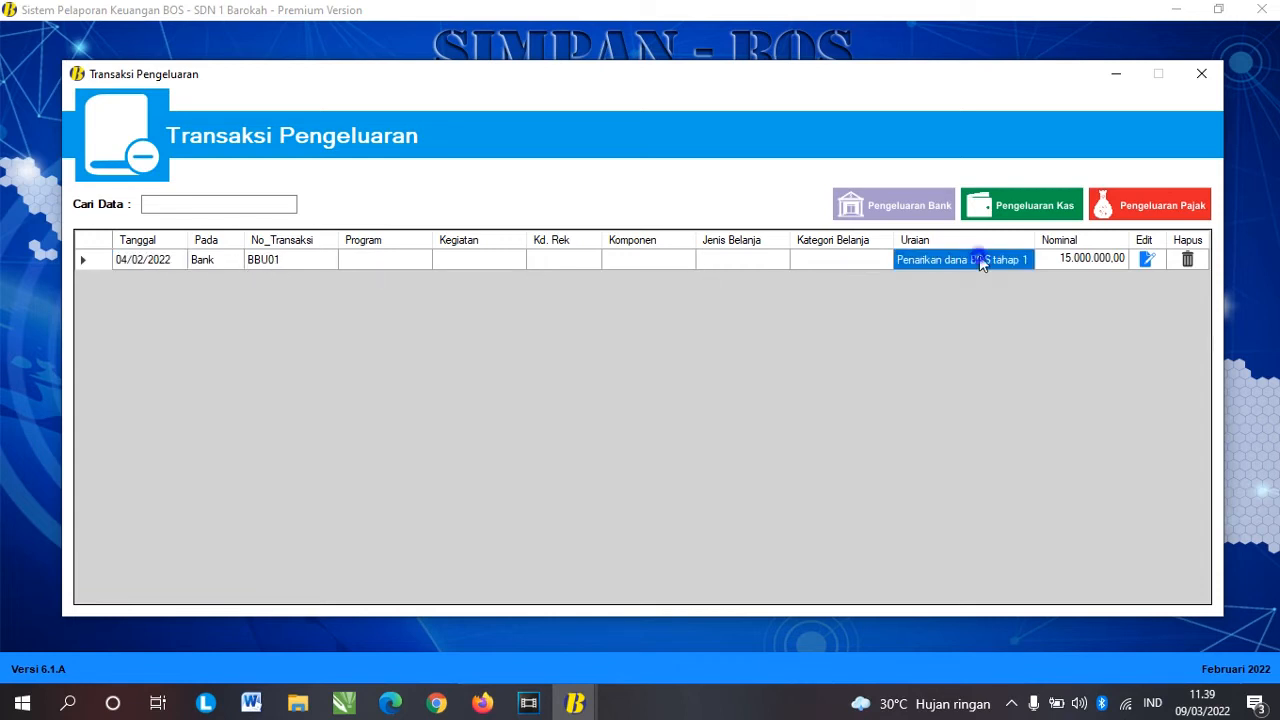
pyautogui.click(1104, 260)
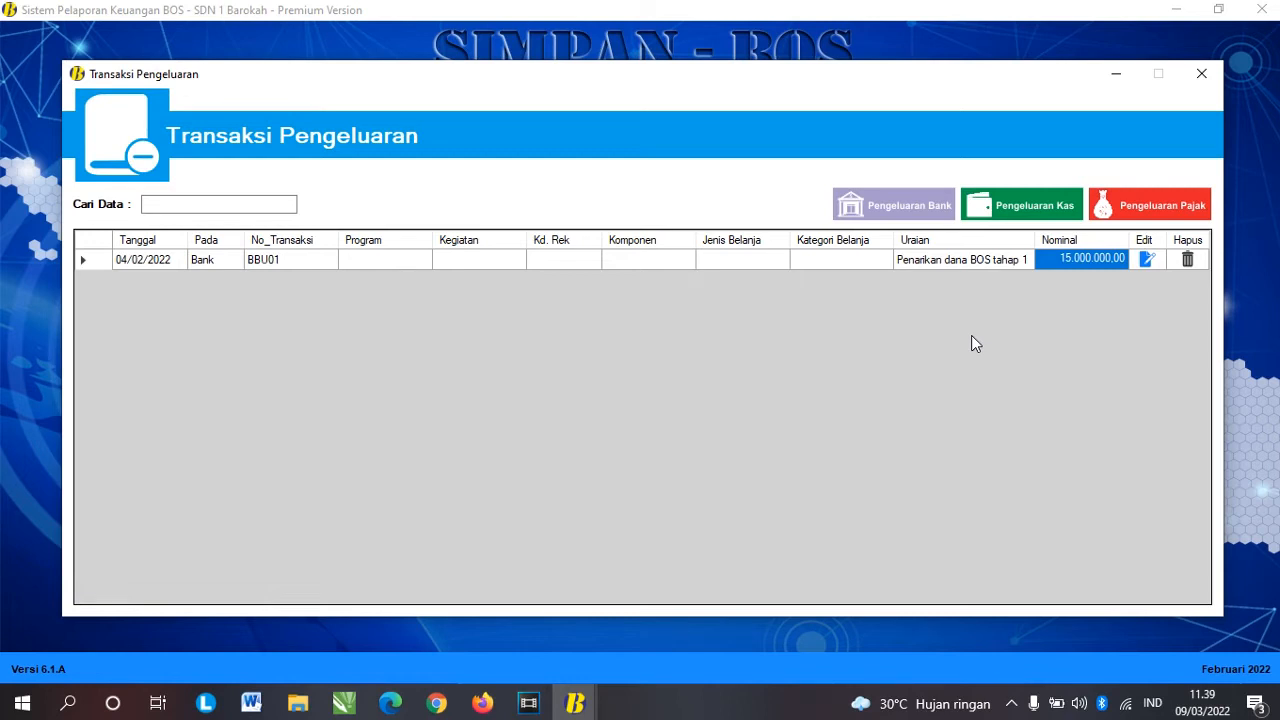
pyautogui.click(1029, 213)
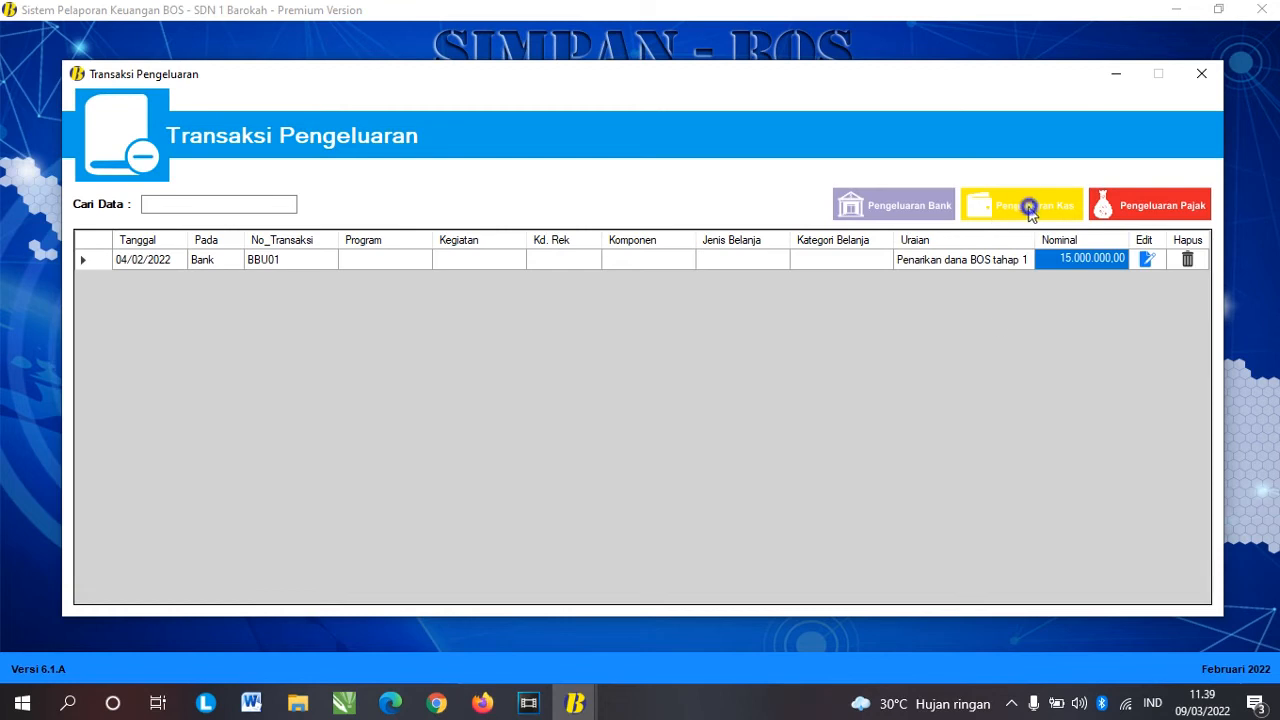
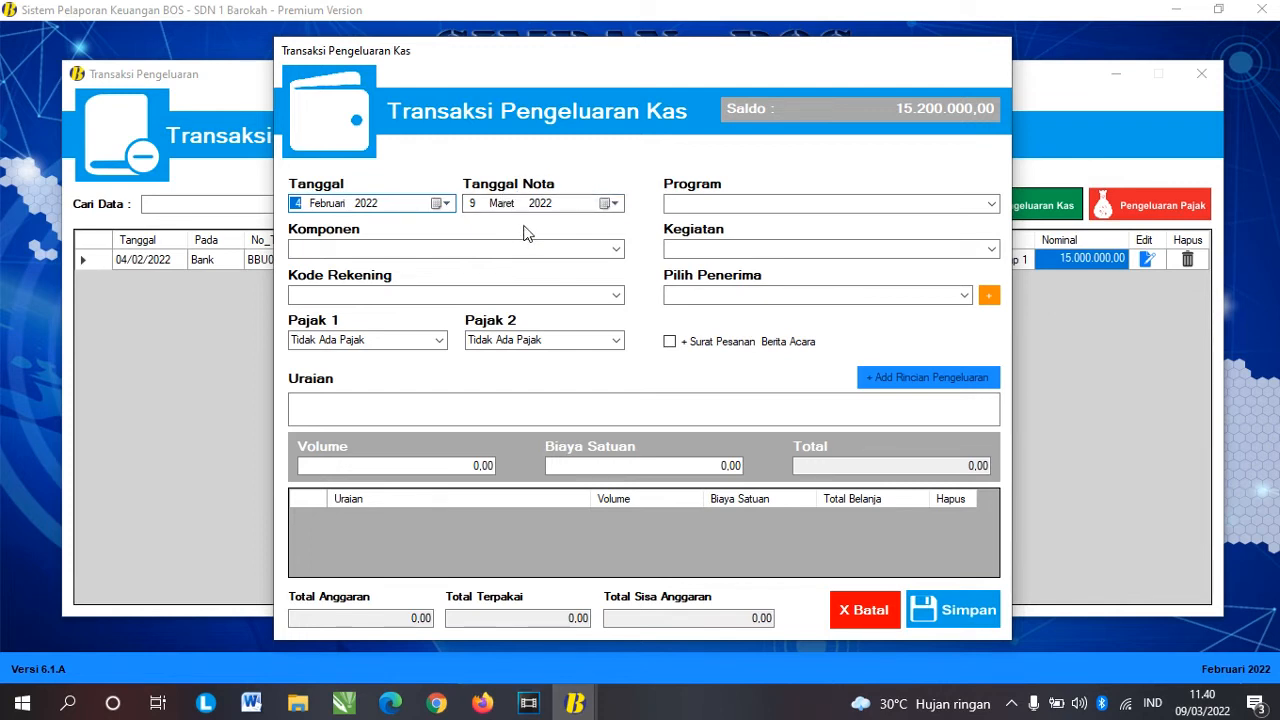
# Step: Set the transaction date to 5 Februari 2022 and the receipt date to 31 Januari 2022
pyautogui.click(437, 203)
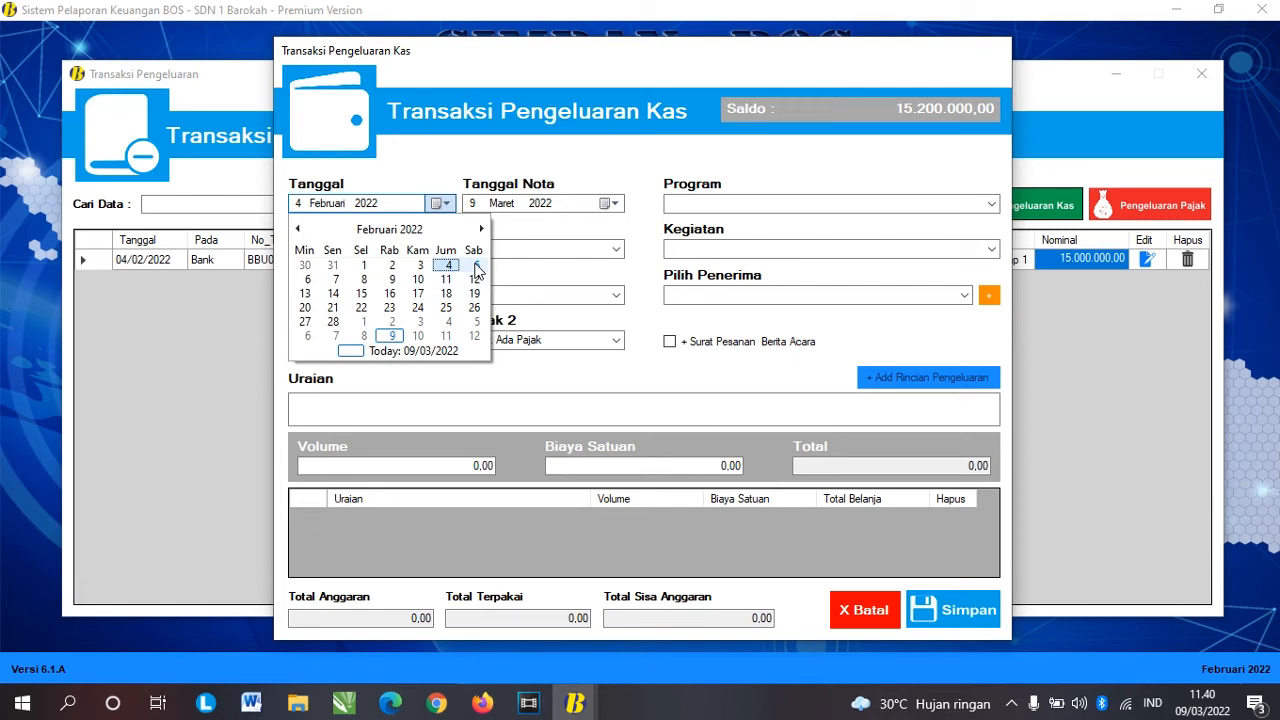
pyautogui.click(477, 267)
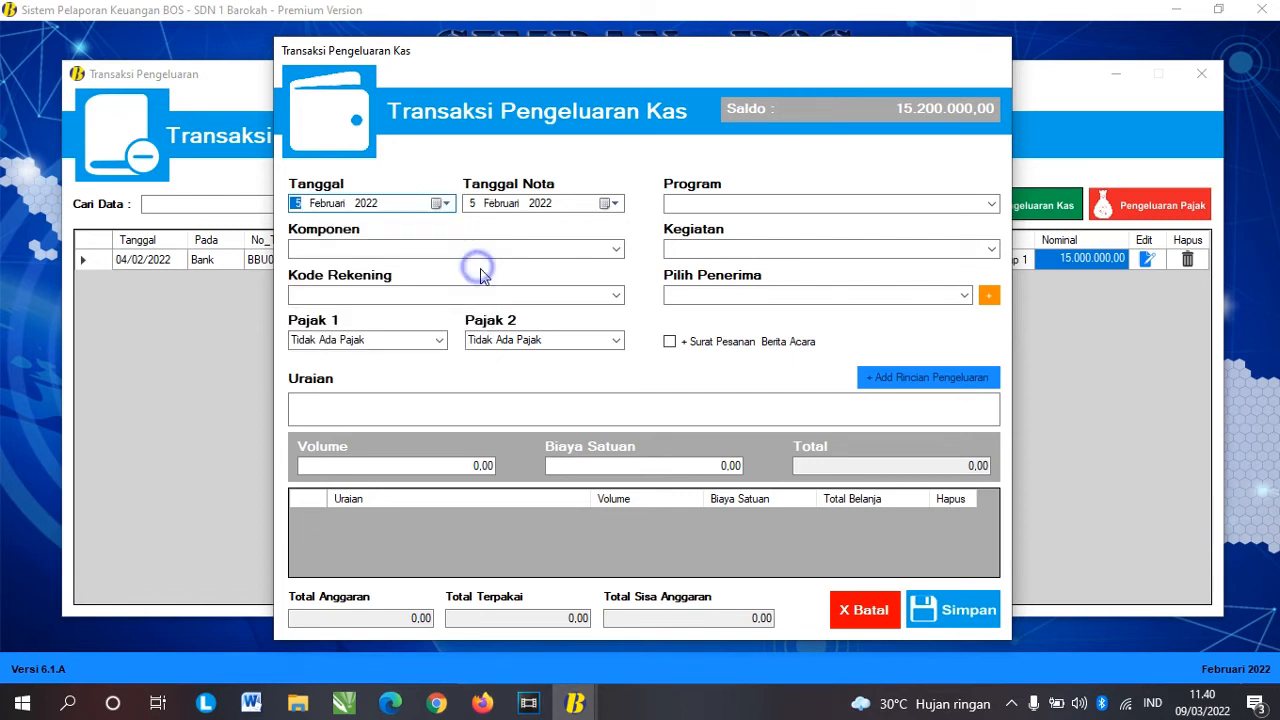
pyautogui.click(607, 203)
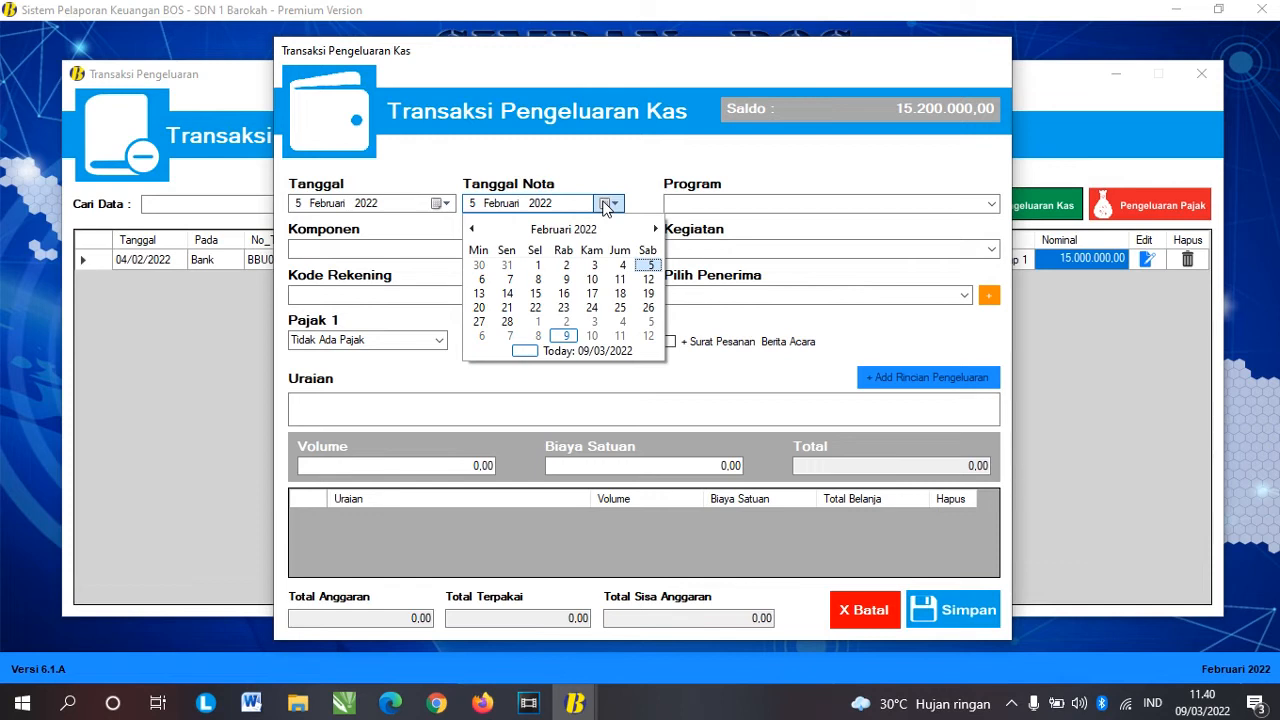
pyautogui.click(473, 230)
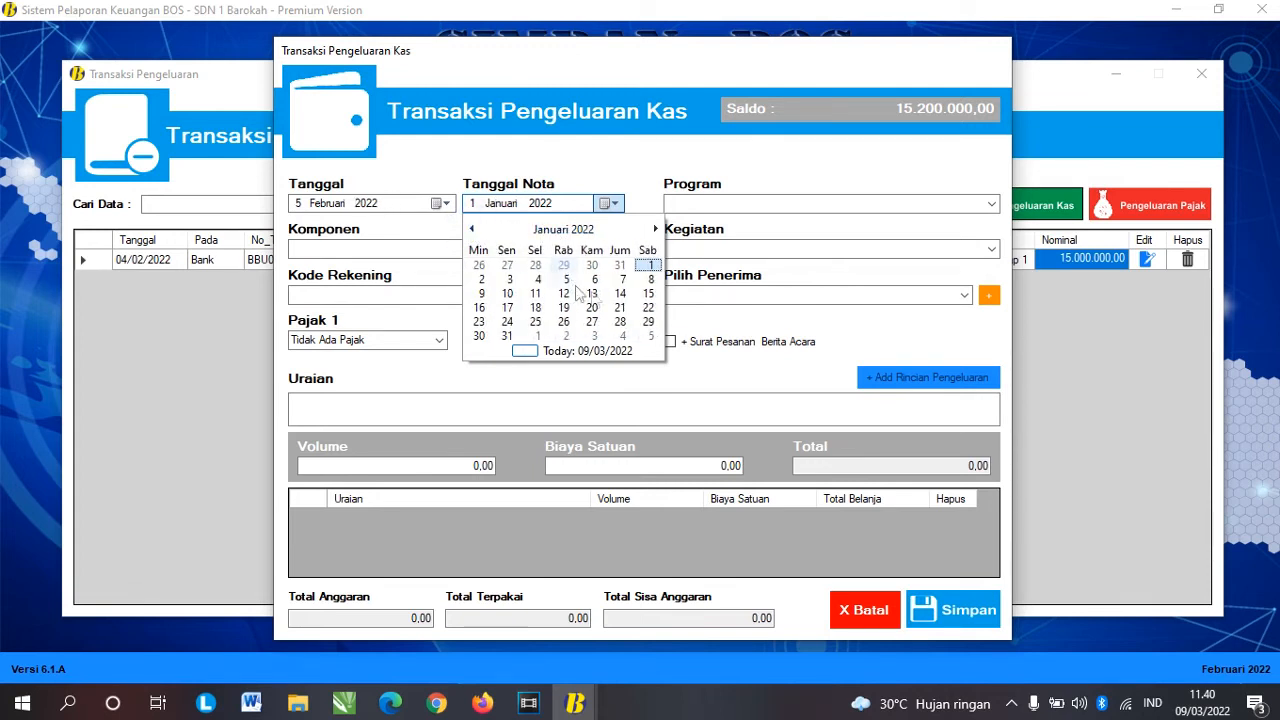
pyautogui.click(507, 337)
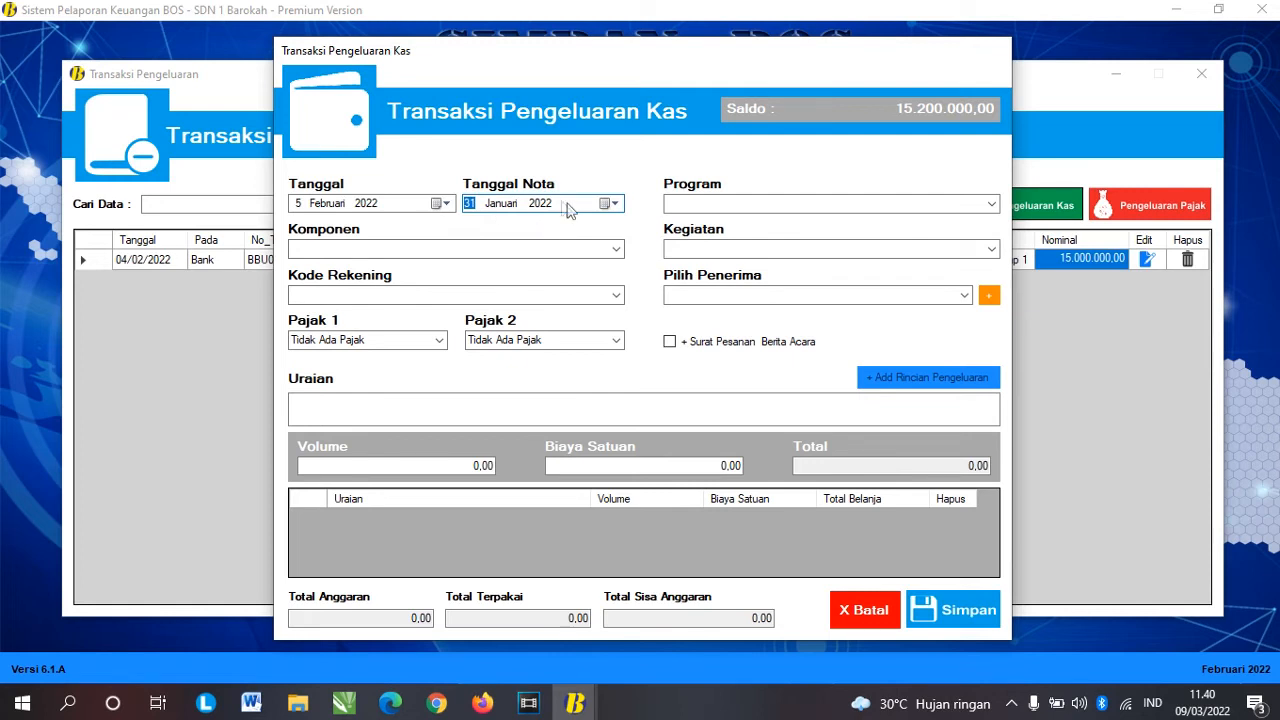
# Step: Classify it under Standar Pembiayaan, Pembayaran Honor, Honorarium GTT/PTT and the teacher honorarium account, then add a recipient
pyautogui.click(992, 204)
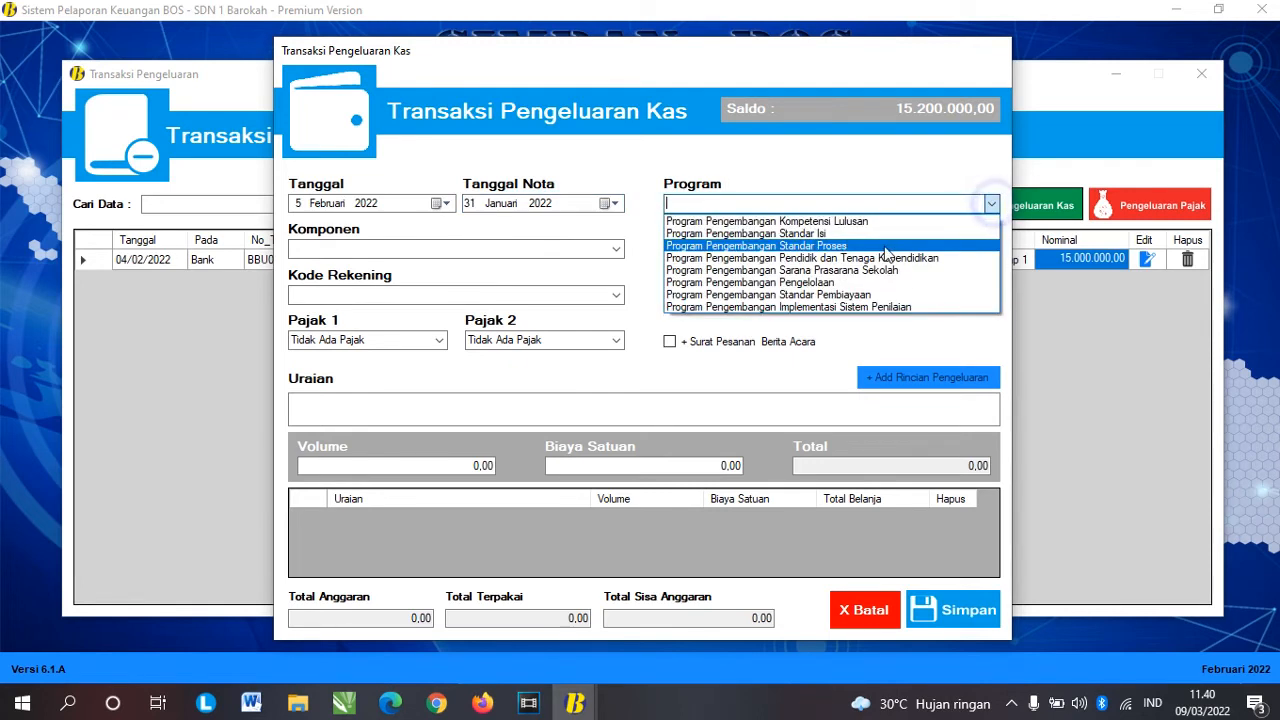
pyautogui.click(845, 295)
pyautogui.click(616, 252)
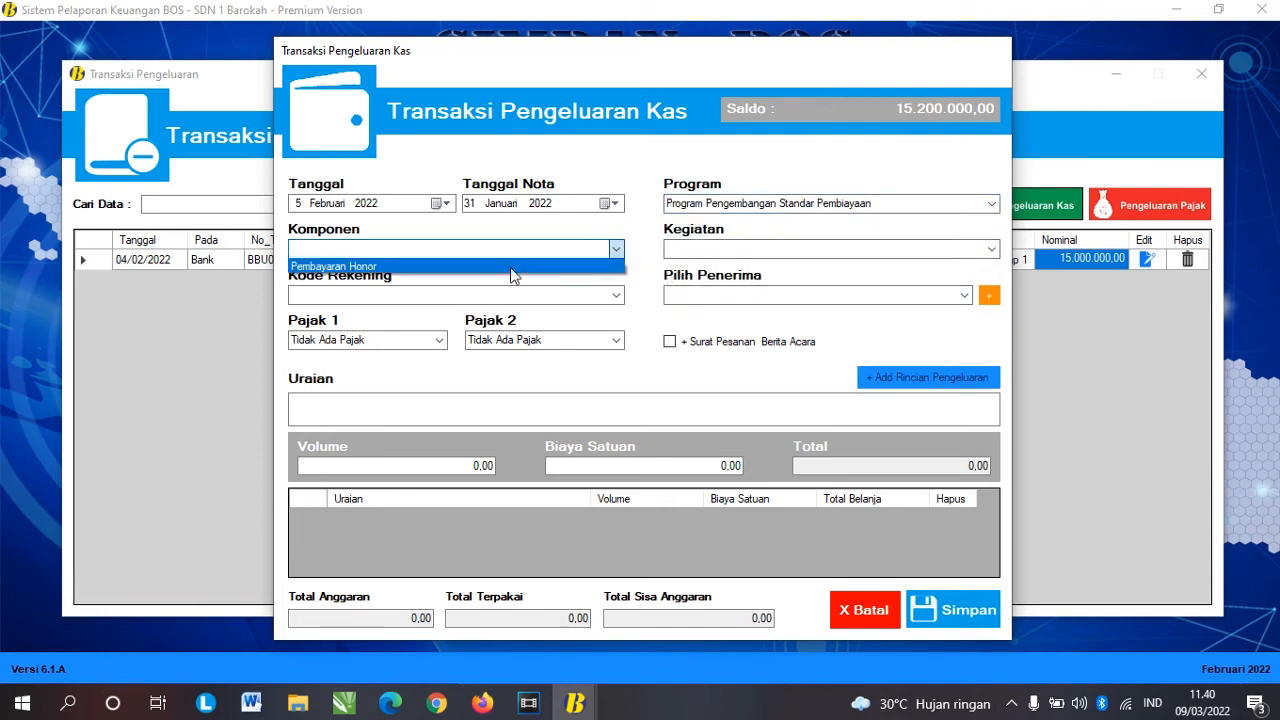
pyautogui.click(505, 266)
pyautogui.click(868, 250)
pyautogui.click(866, 266)
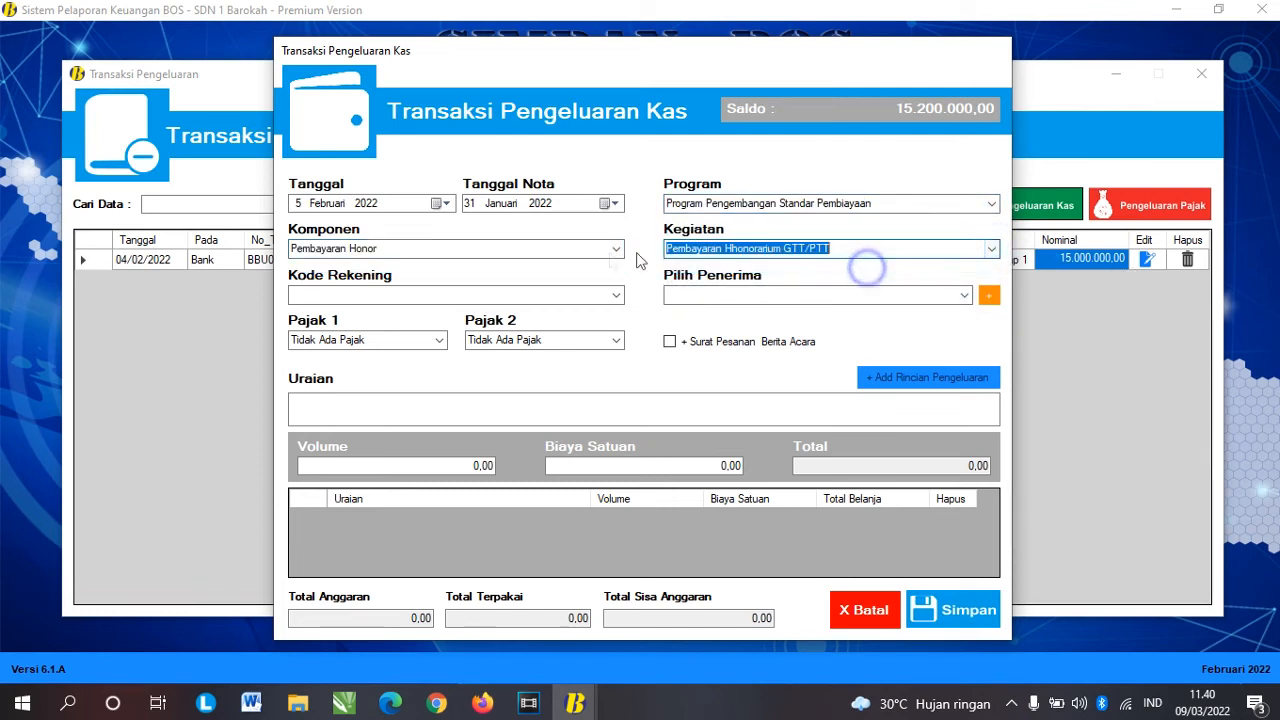
pyautogui.click(616, 295)
pyautogui.click(532, 310)
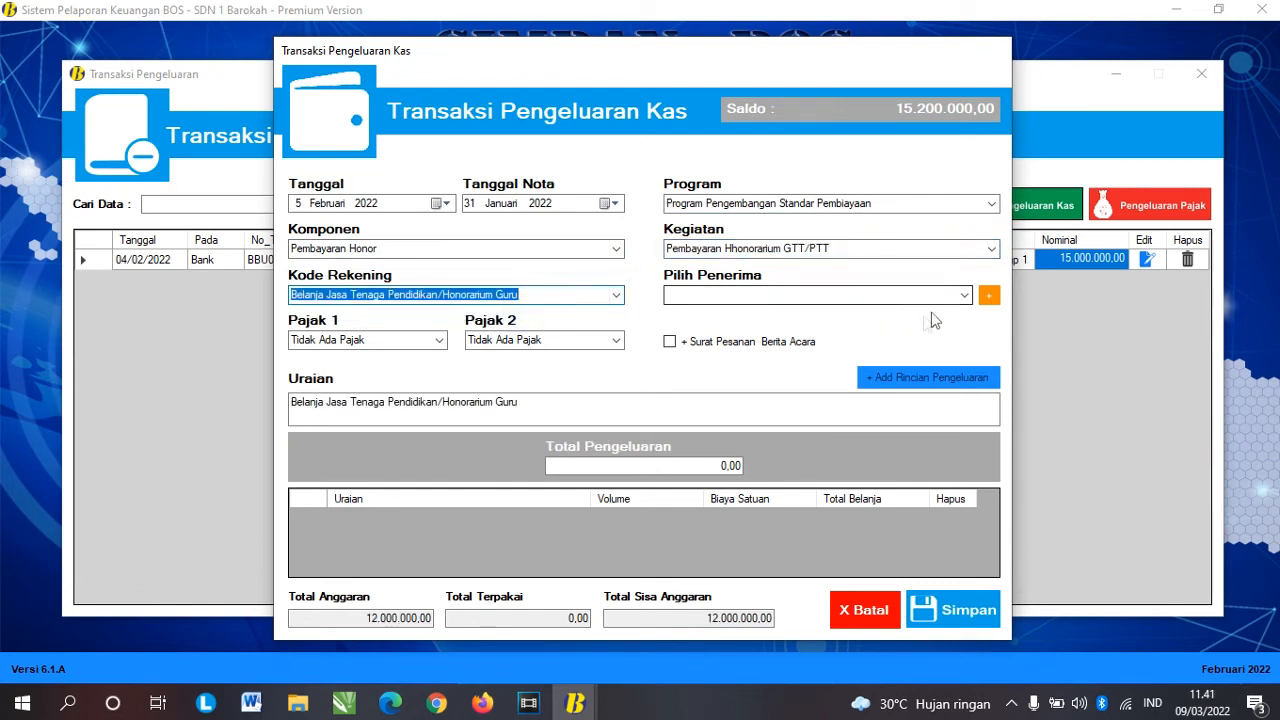
pyautogui.click(966, 296)
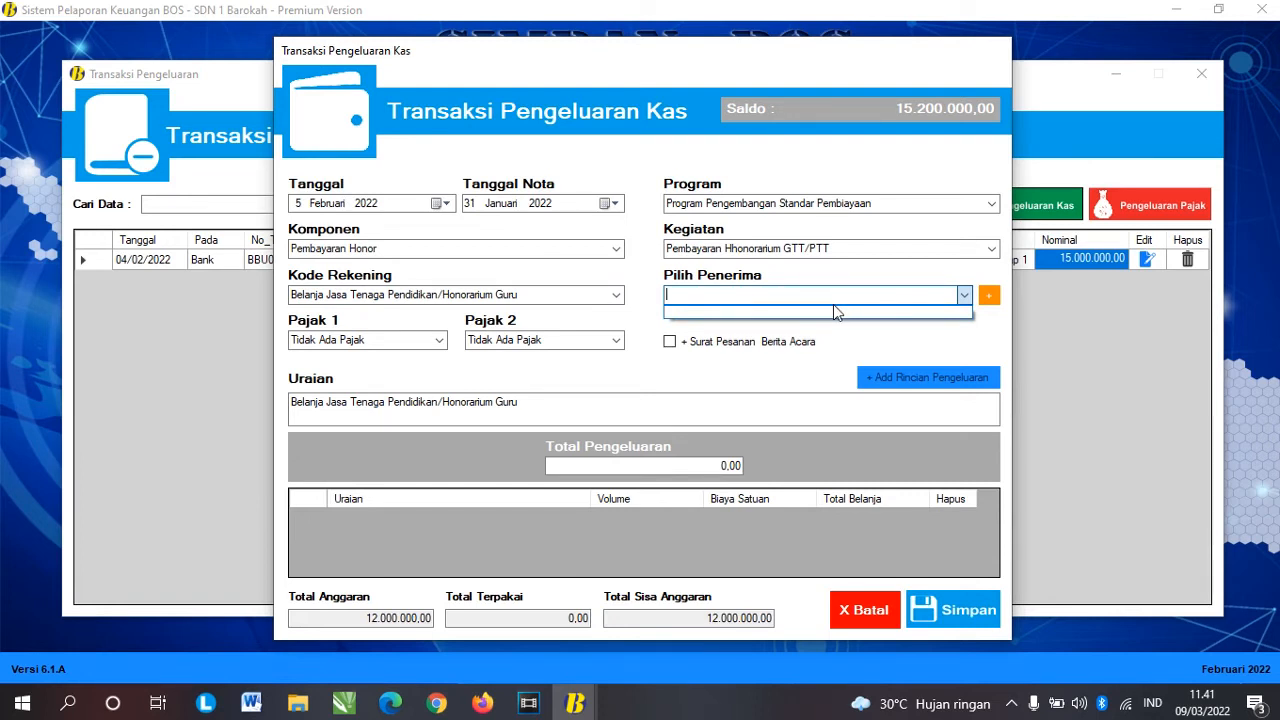
pyautogui.click(989, 298)
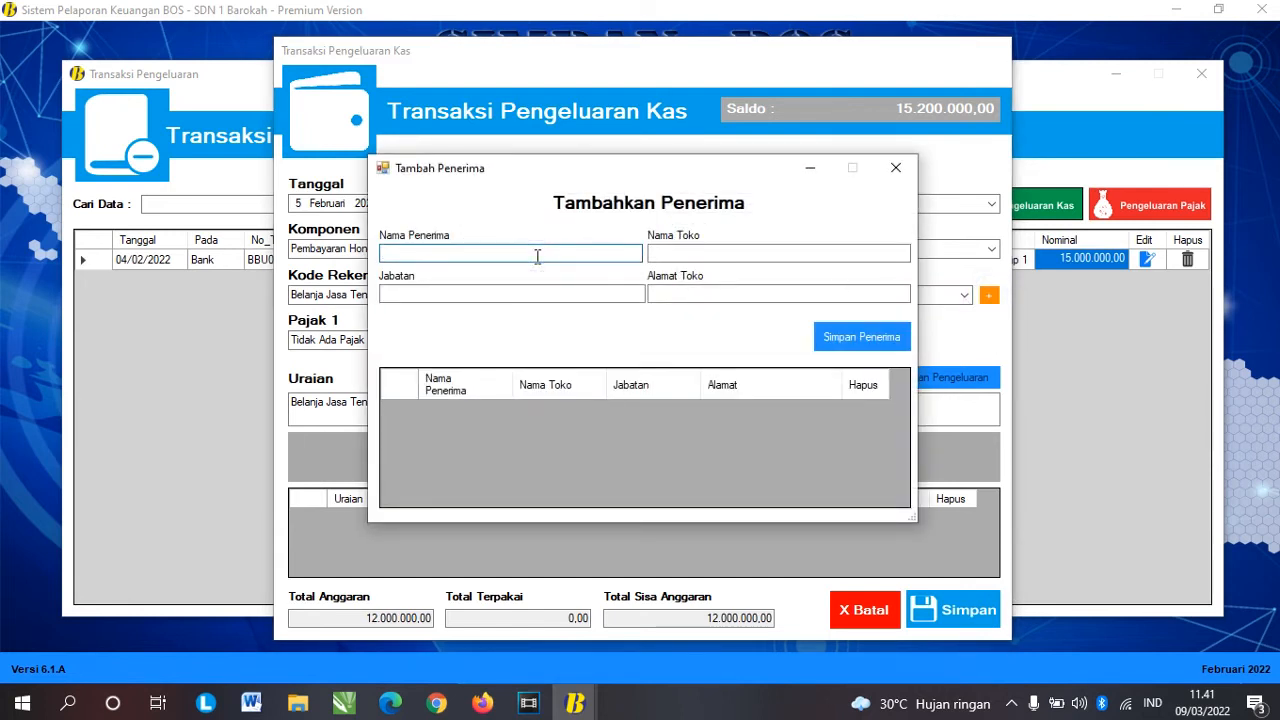
# Step: Save a new recipient with the teacher's name and '-' for shop, position and address
pyautogui.write('Bapak Iwan')
pyautogui.press('Tab')
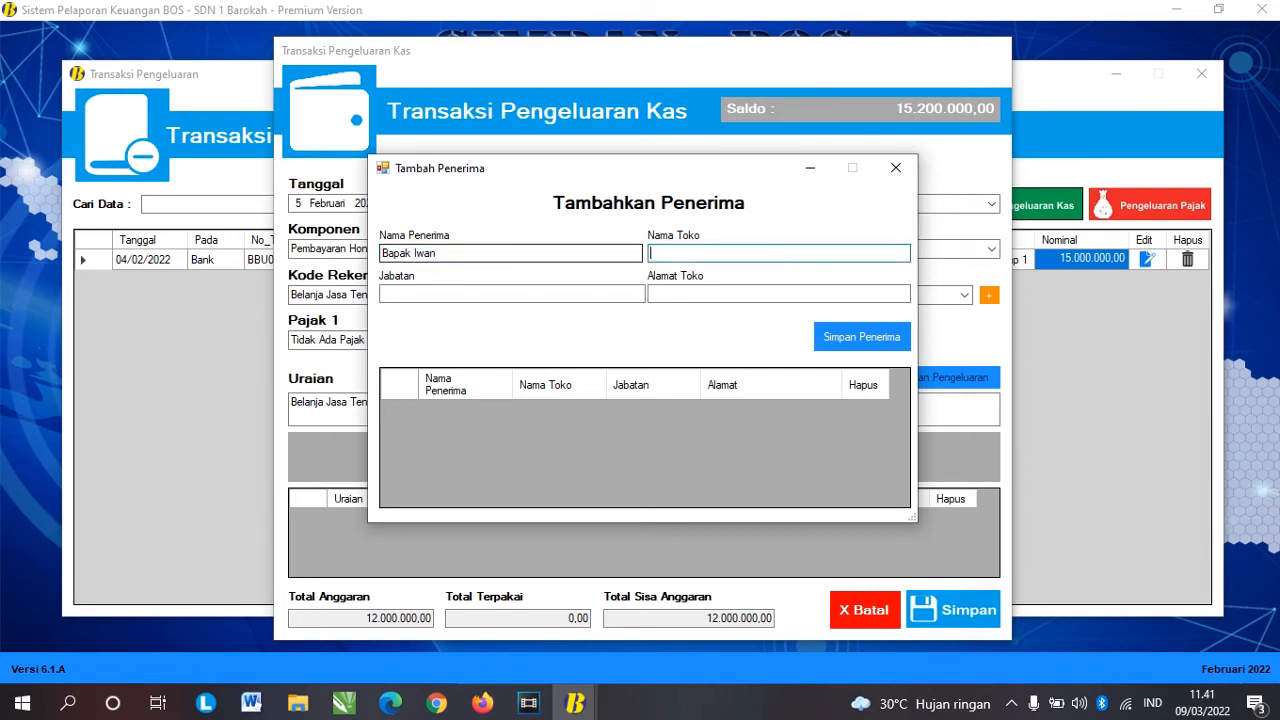
pyautogui.write('-')
pyautogui.press('Tab')
pyautogui.write('-')
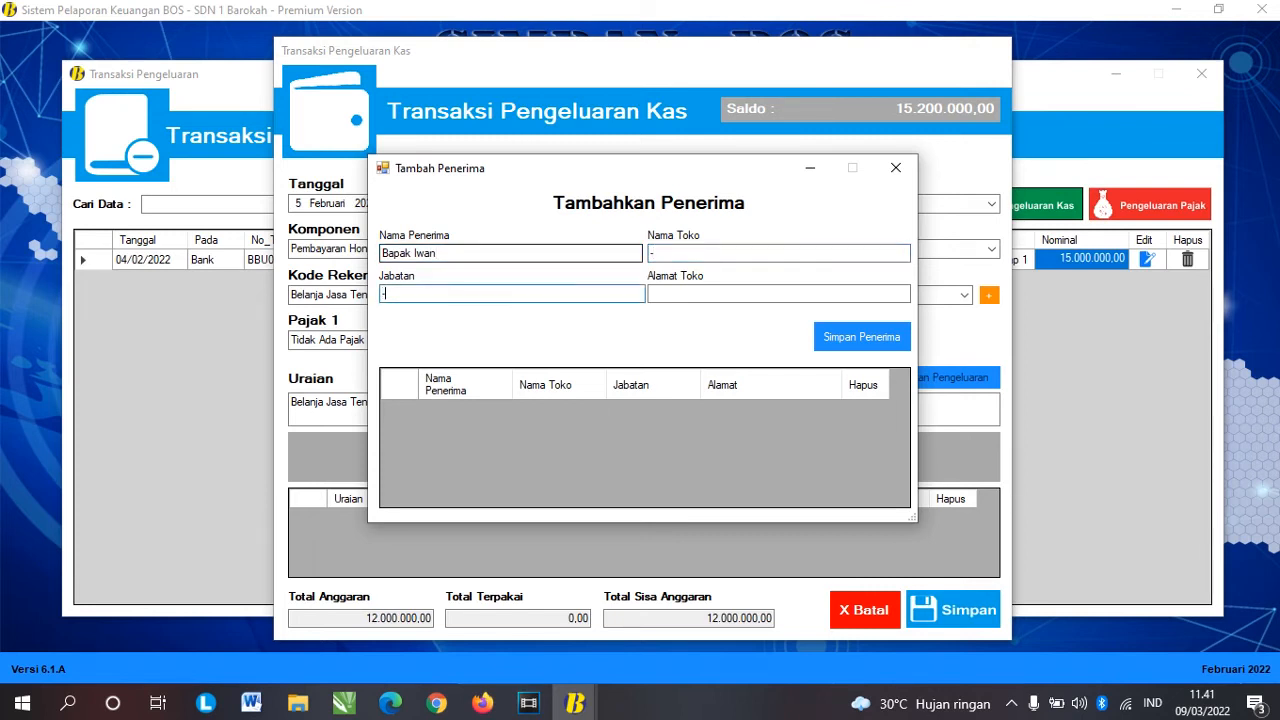
pyautogui.press('Tab')
pyautogui.write('-')
pyautogui.press('Tab')
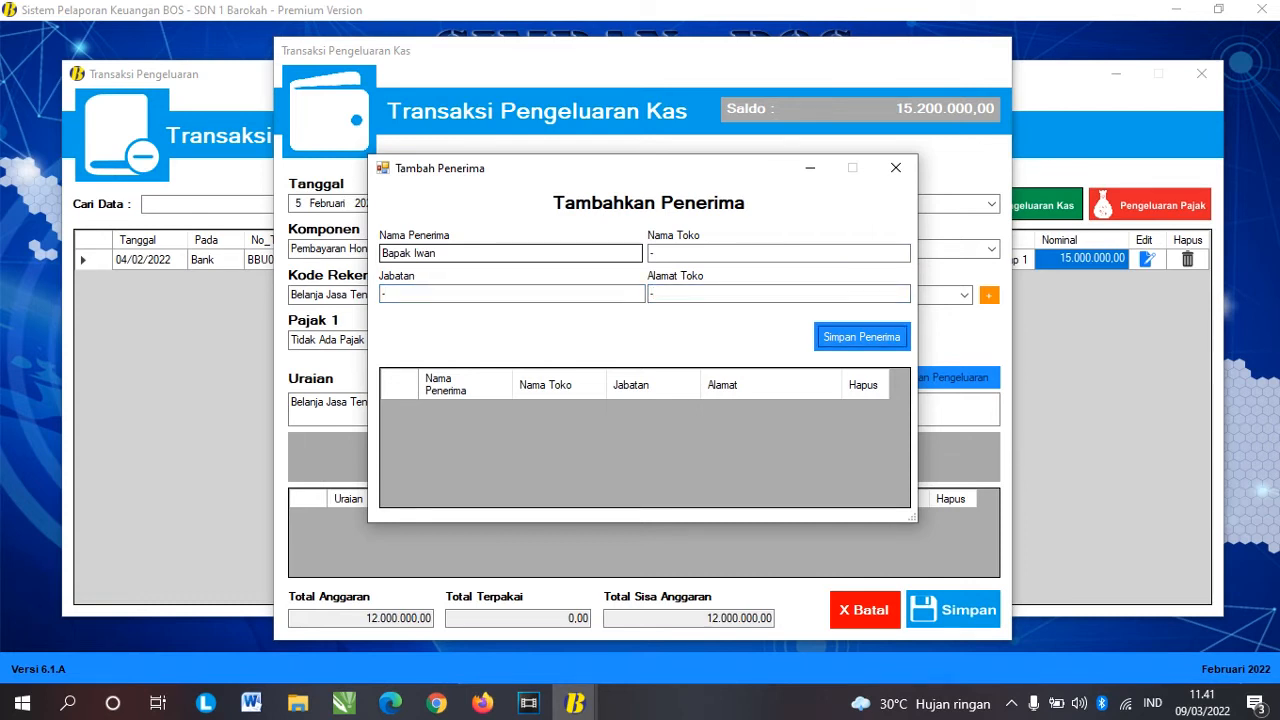
pyautogui.click(845, 337)
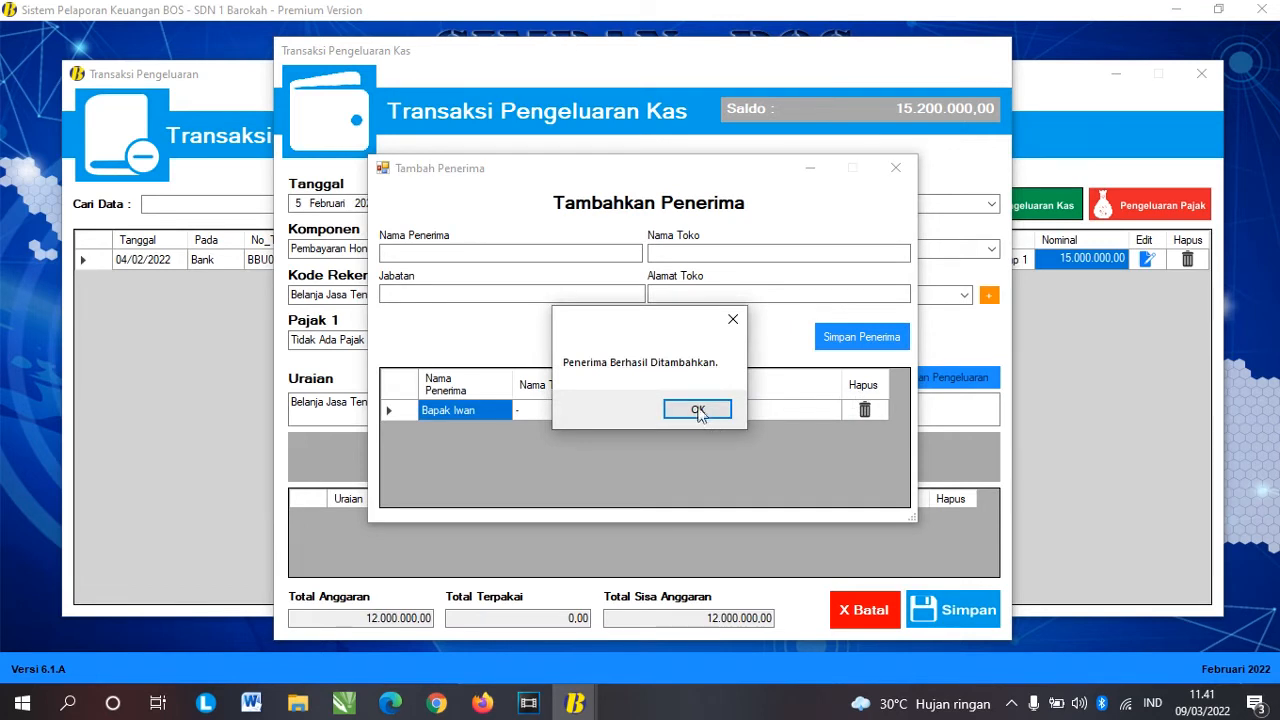
pyautogui.click(716, 416)
pyautogui.click(545, 257)
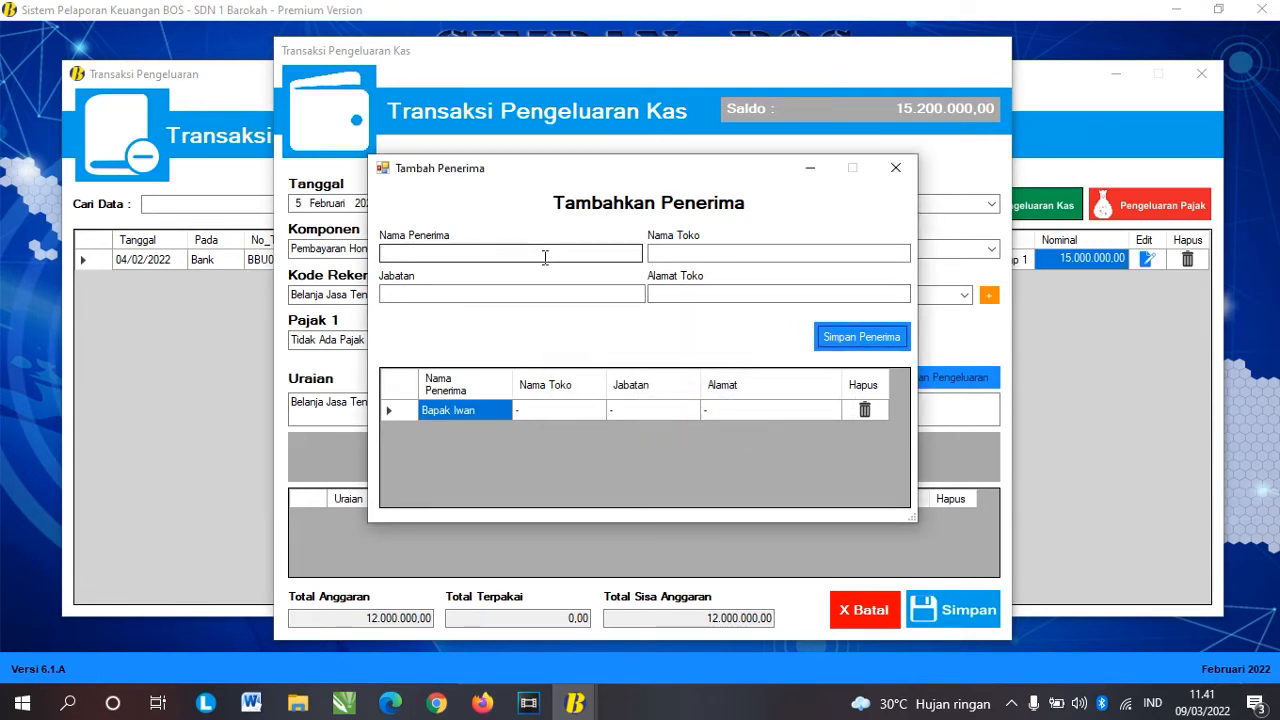
pyautogui.click(895, 167)
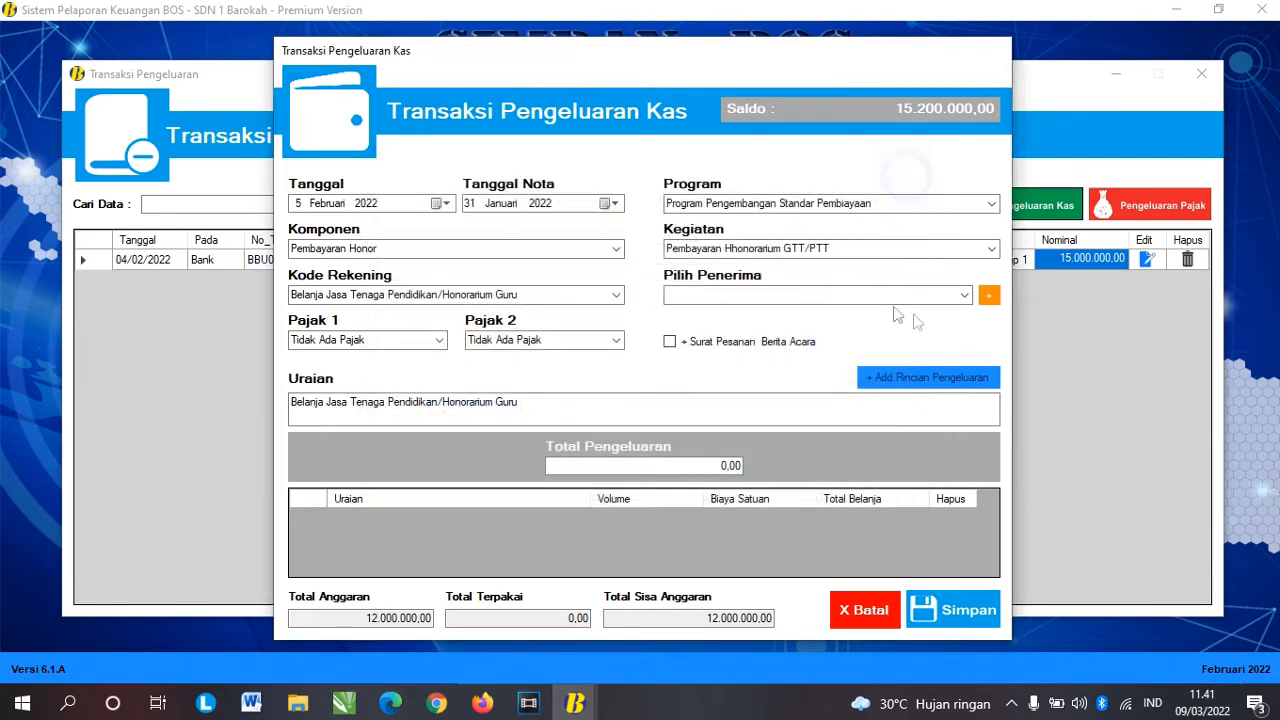
# Step: Select the newly added recipient for the honorarium expense
pyautogui.click(962, 296)
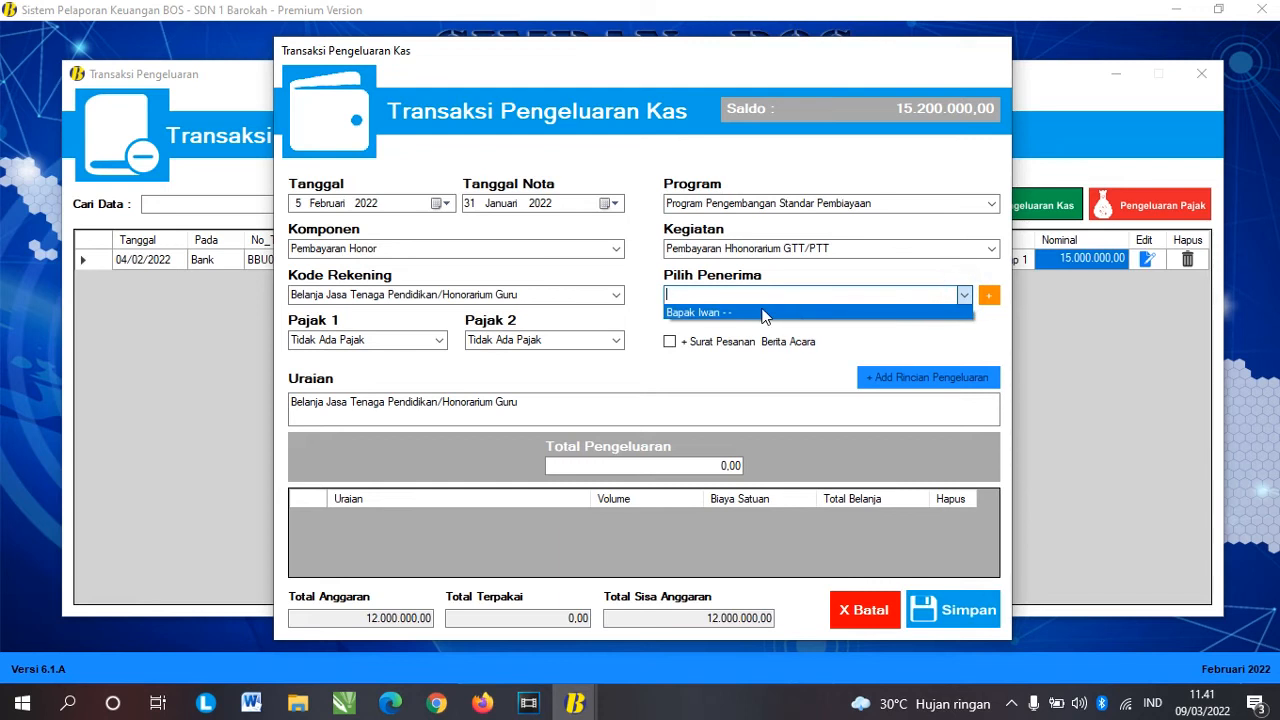
pyautogui.click(762, 313)
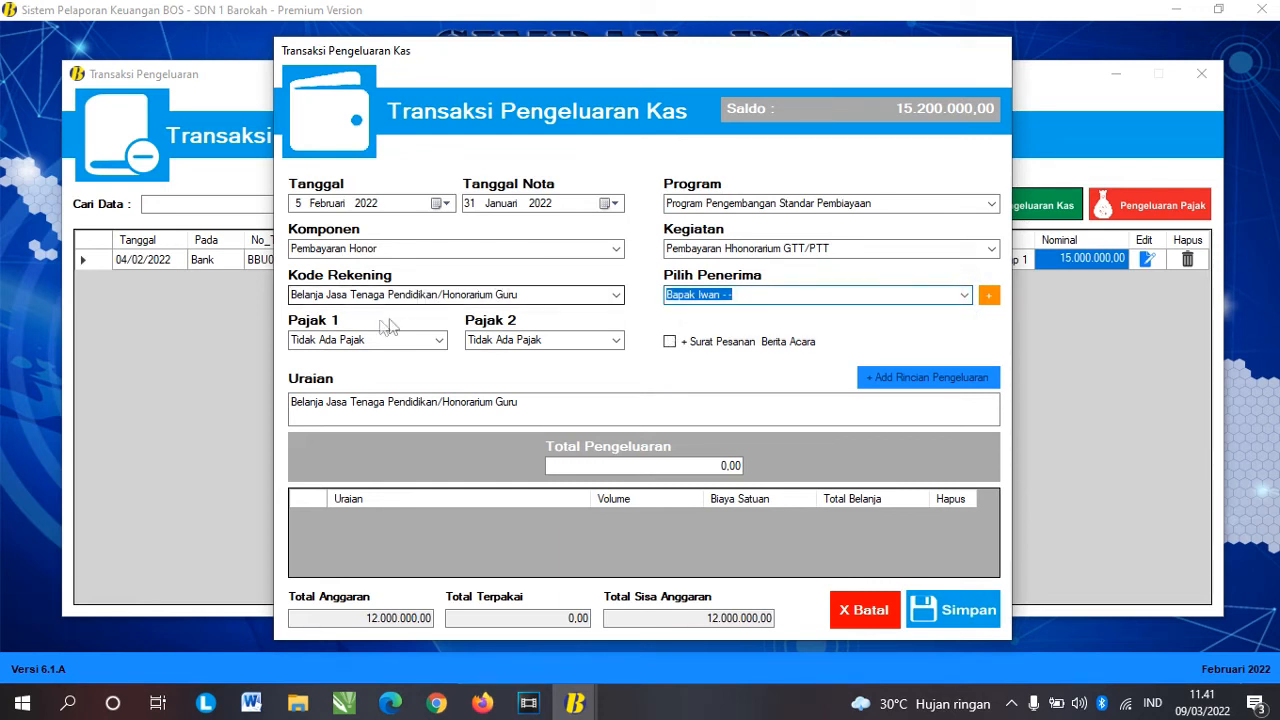
pyautogui.click(309, 315)
pyautogui.click(351, 325)
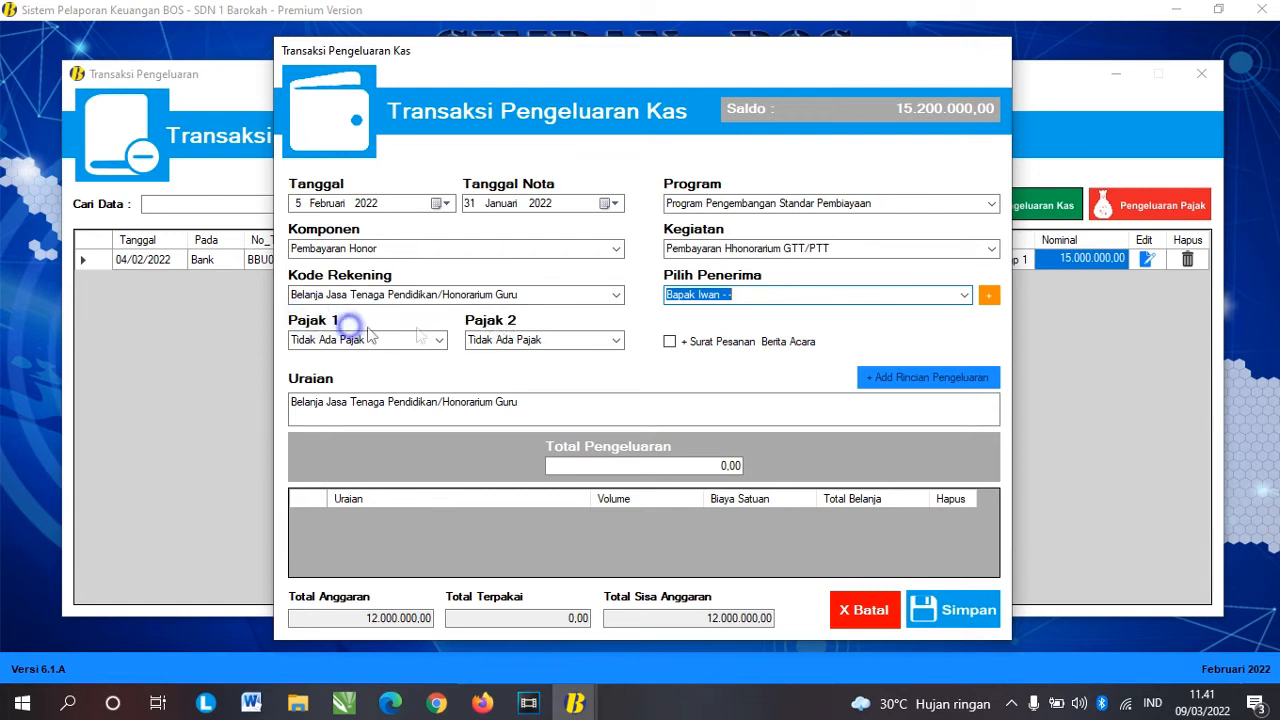
pyautogui.click(522, 327)
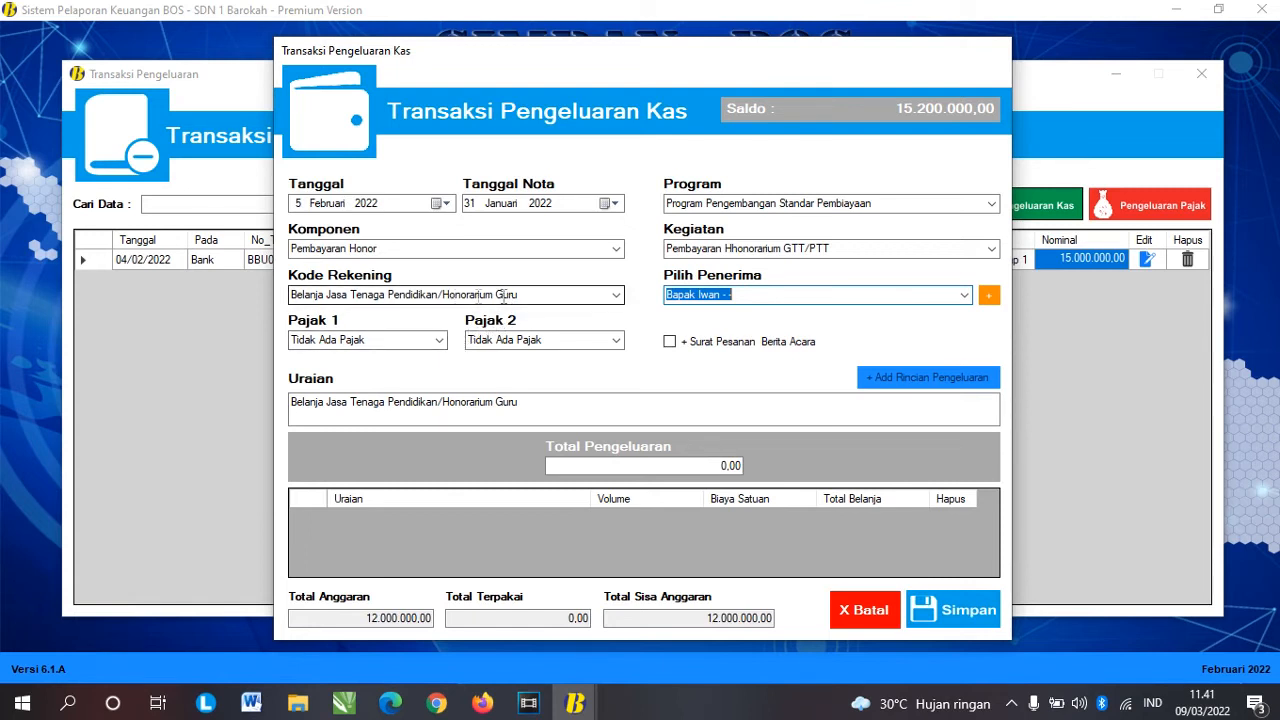
pyautogui.click(544, 295)
pyautogui.click(362, 293)
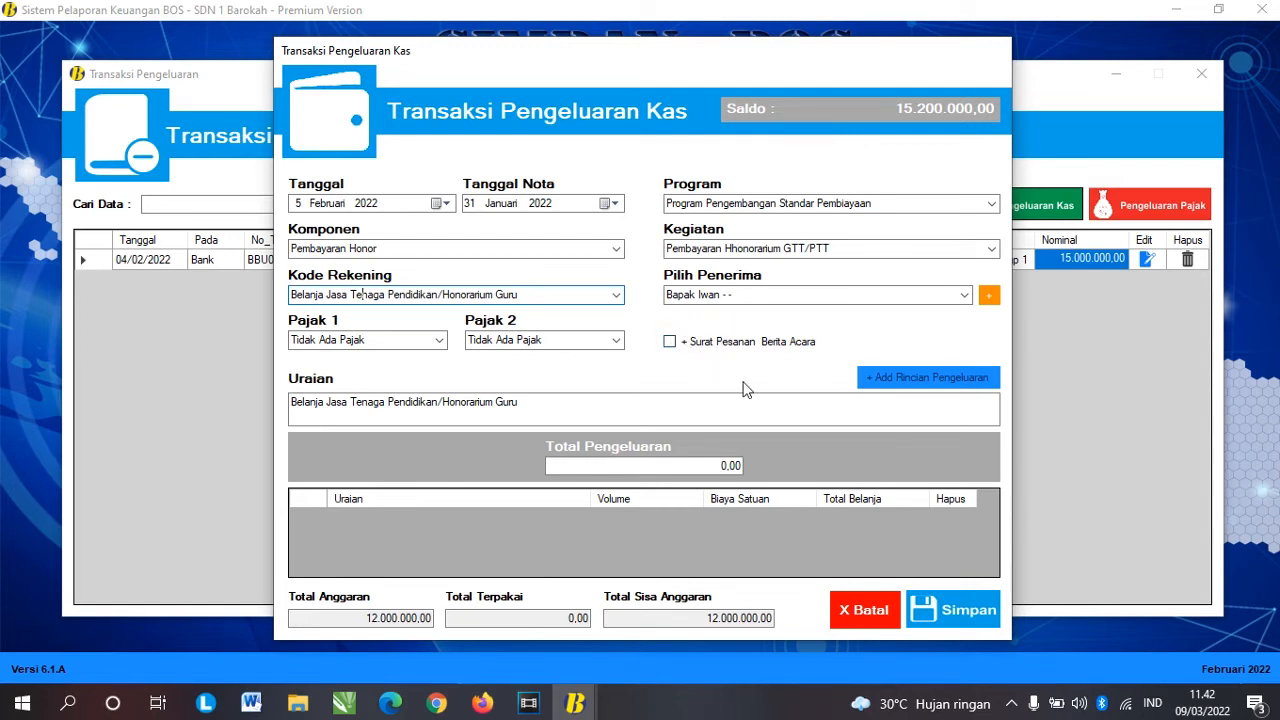
# Step: Append the recipient's name in parentheses to the description and set the total to 500.000,00
pyautogui.click(603, 403)
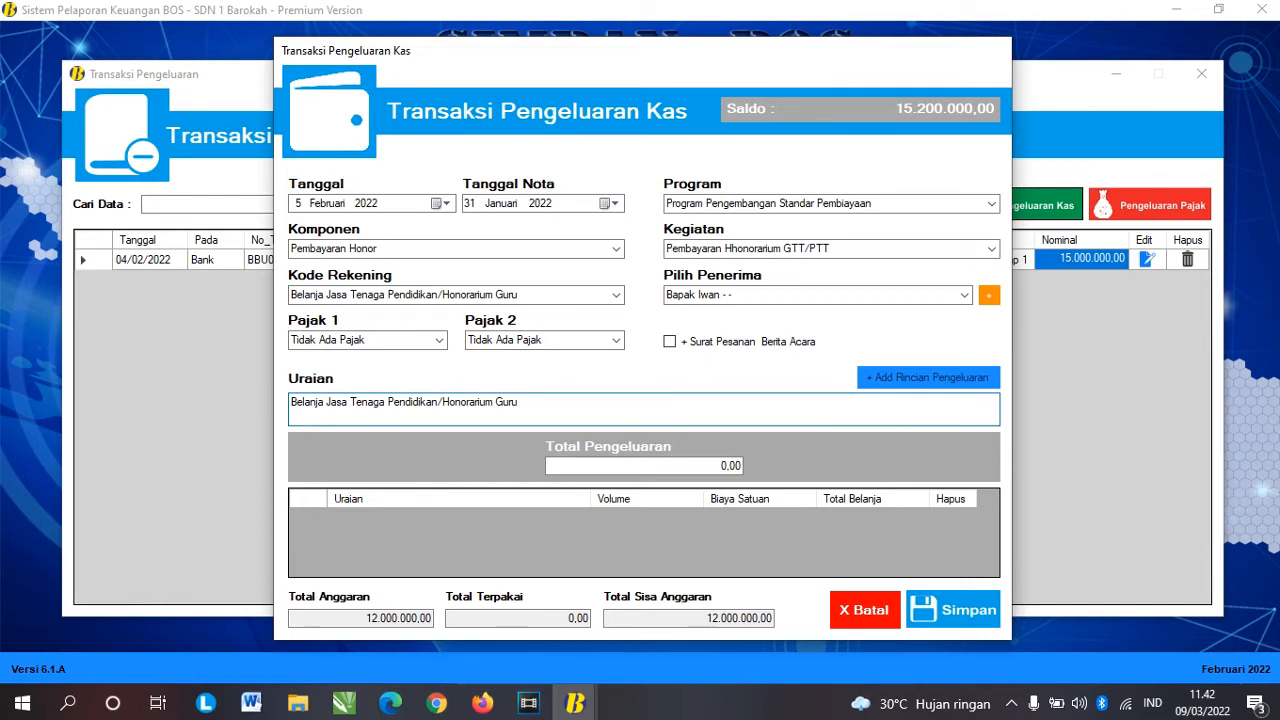
pyautogui.write('Bpk(Bapak Iwan')
pyautogui.click(722, 465)
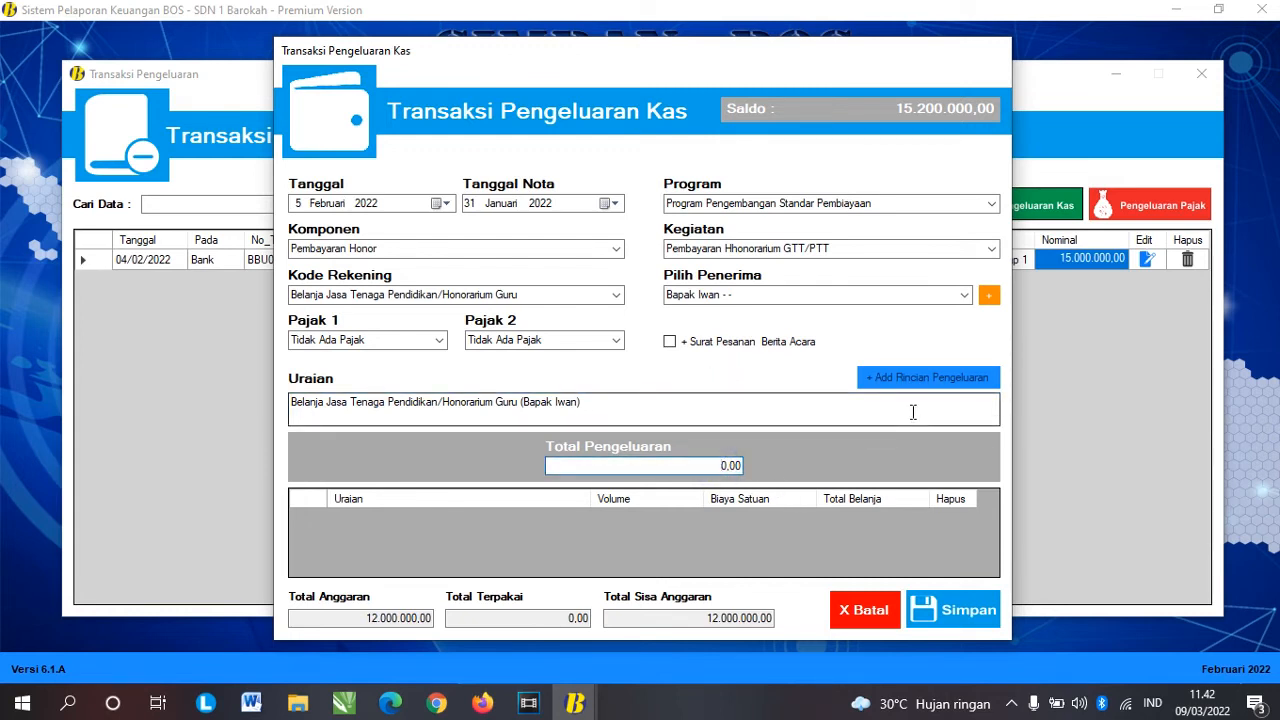
pyautogui.write('50000')
pyautogui.press('Tab')
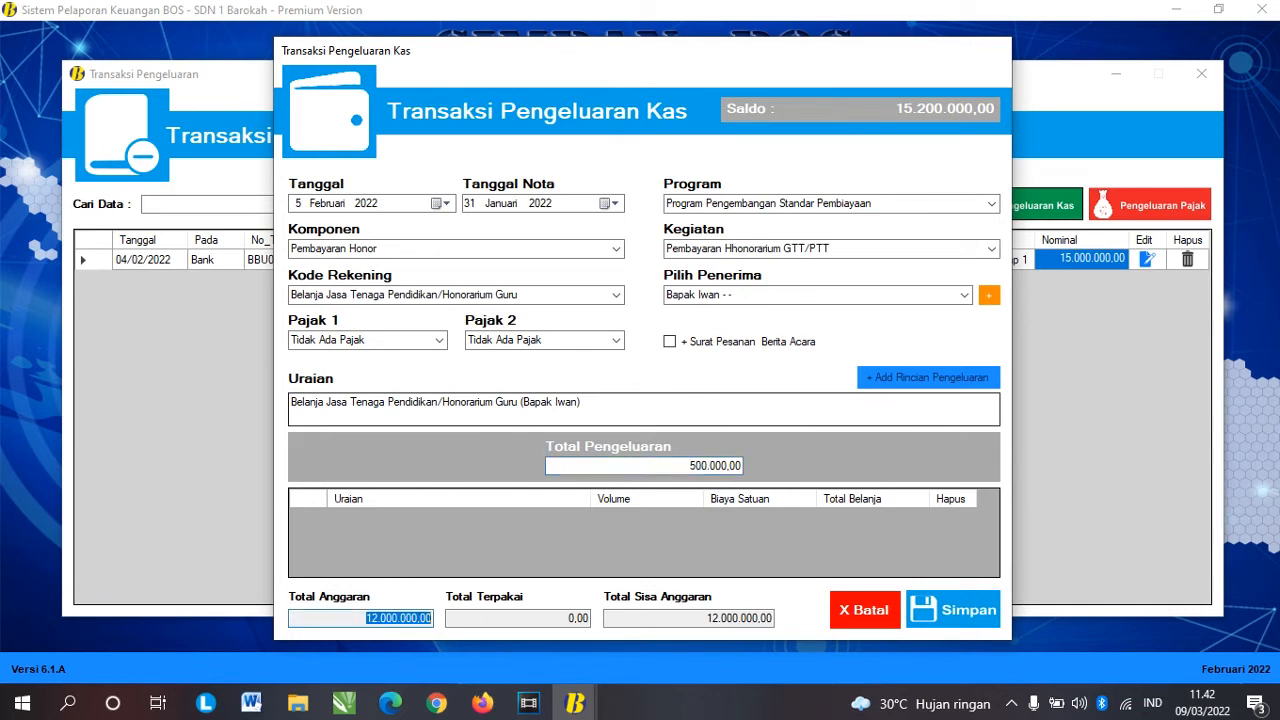
# Step: Save the 500.000,00 honorarium expense as BPU01 and begin another cash expenditure
pyautogui.click(965, 612)
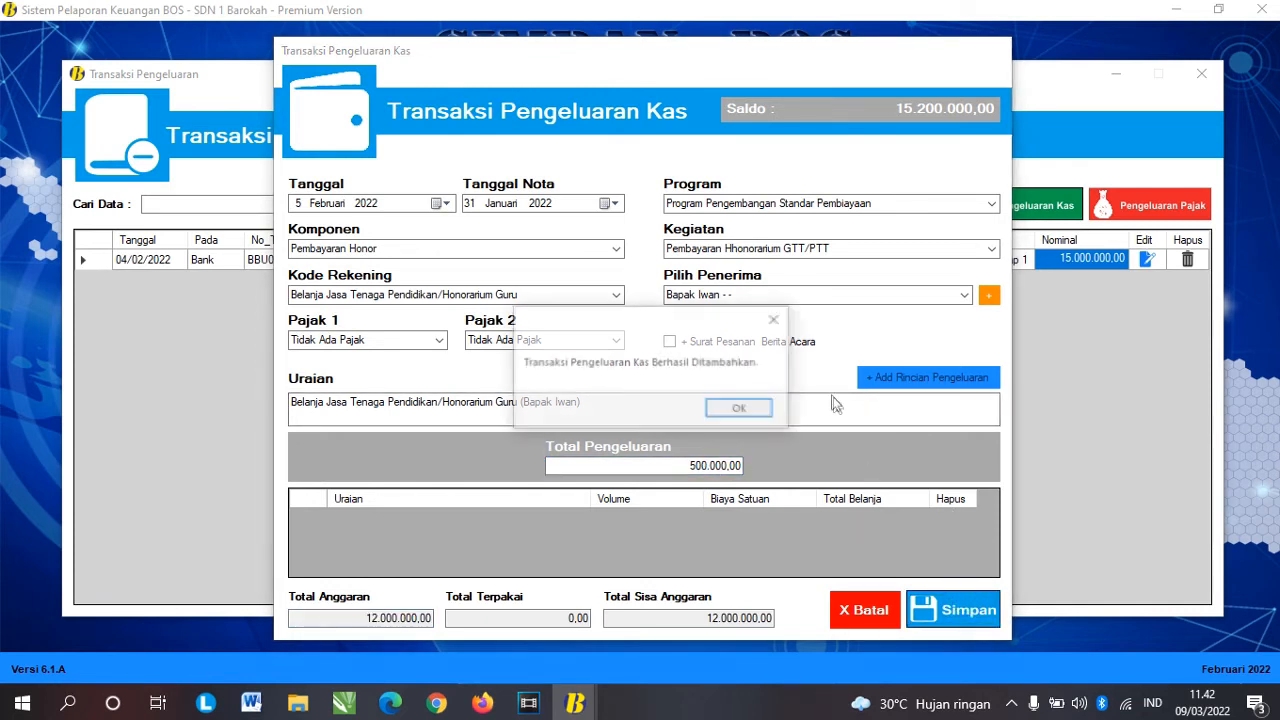
pyautogui.click(738, 408)
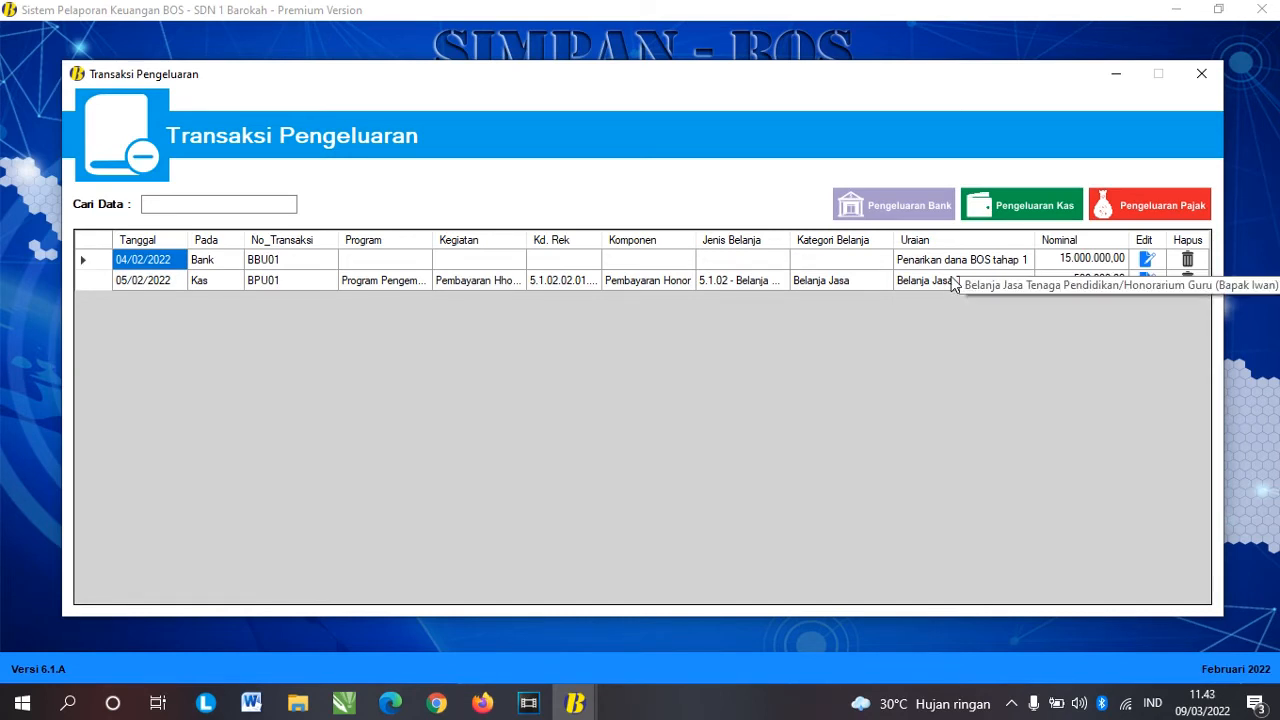
pyautogui.click(1036, 207)
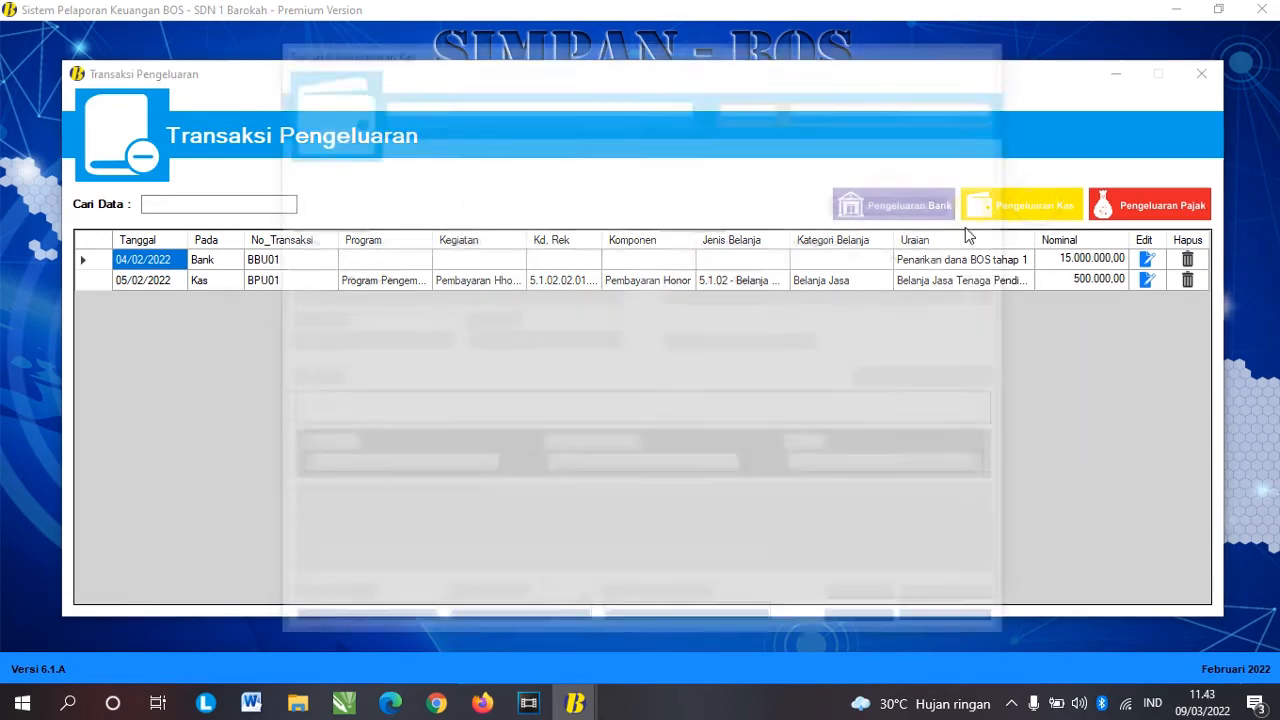
# Step: Keep the transaction date at 5 Februari 2022 and set the receipt date to 31 Januari 2022
pyautogui.click(446, 203)
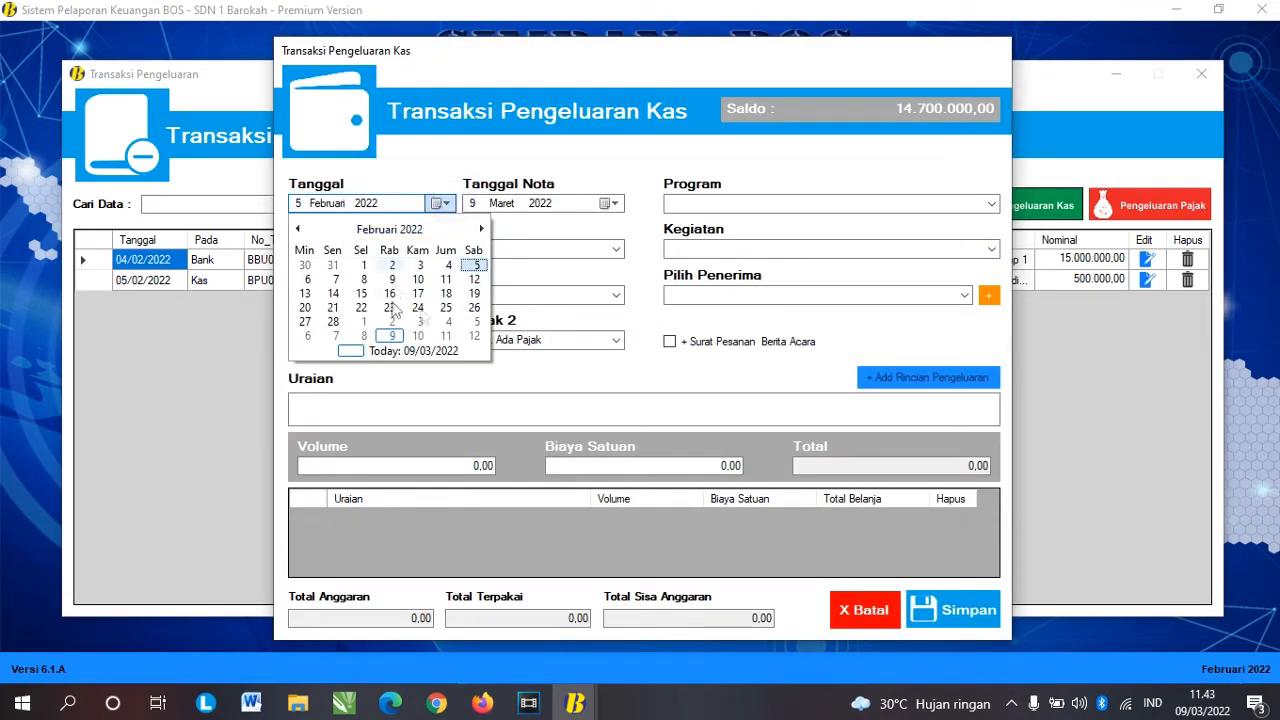
pyautogui.click(473, 264)
pyautogui.click(613, 203)
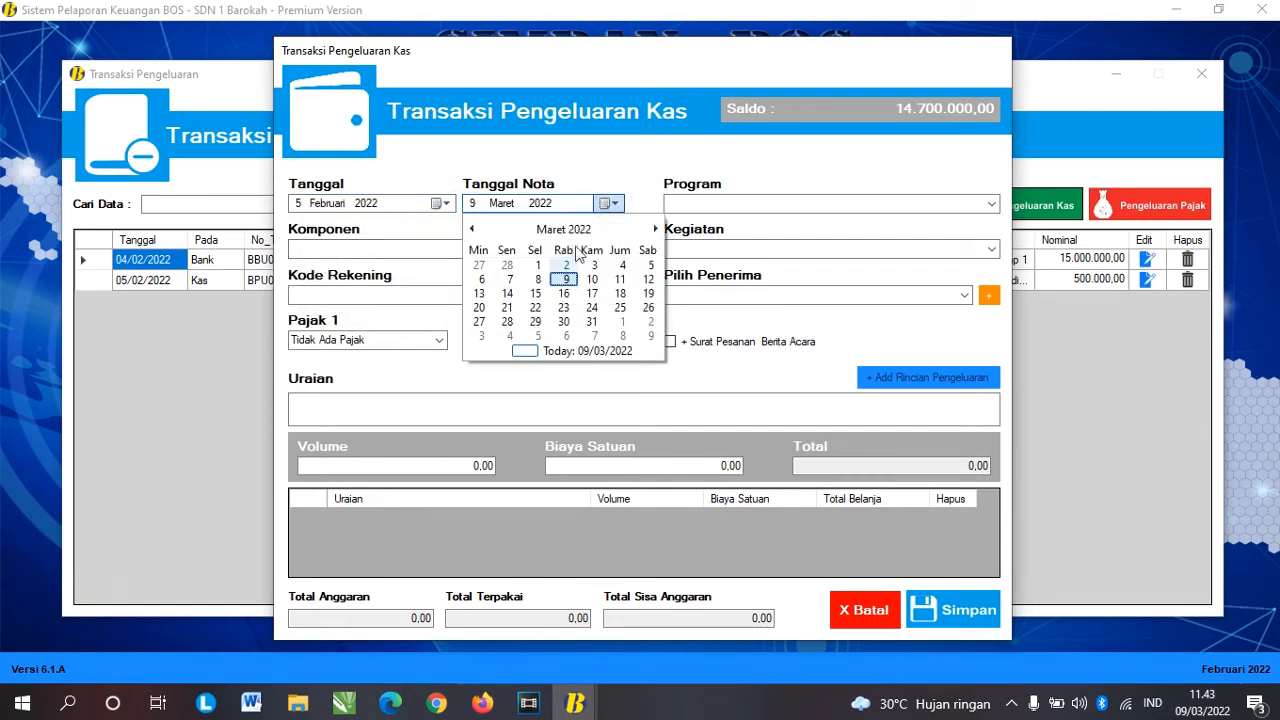
pyautogui.click(472, 229)
pyautogui.click(472, 229)
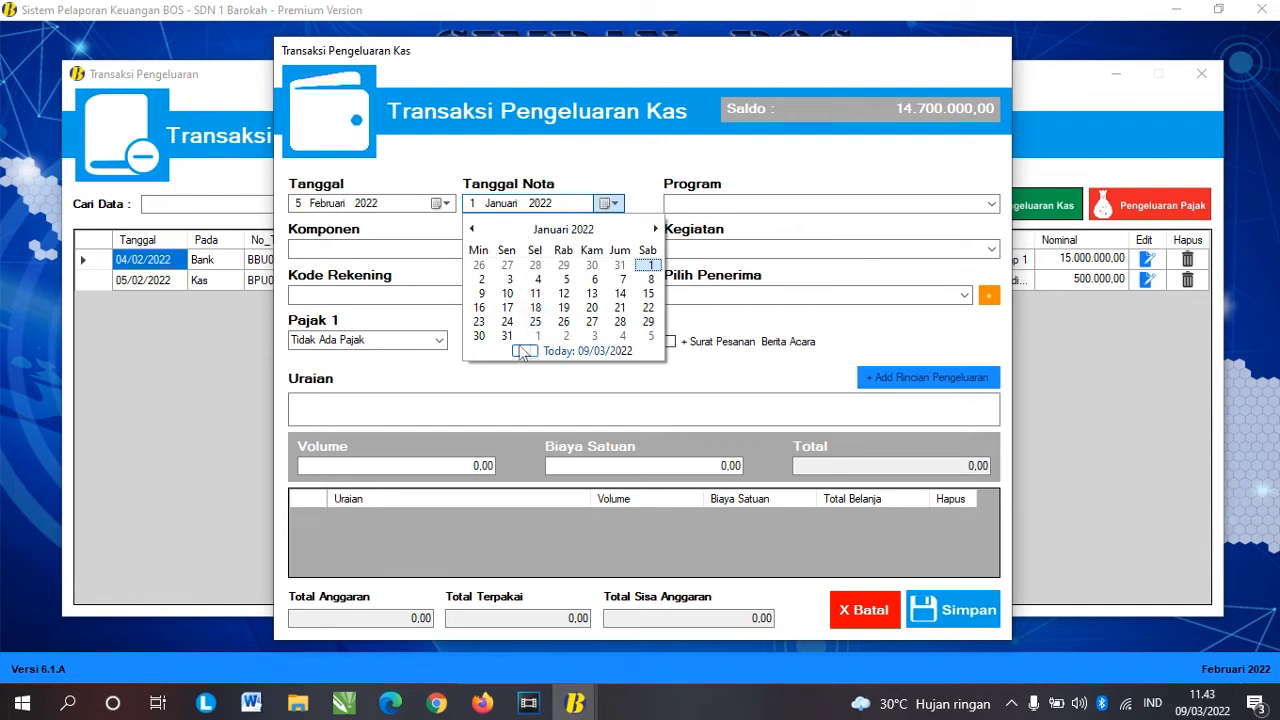
pyautogui.click(508, 337)
# Step: Choose Standar Pembiayaan, Pembayaran Honor, Honorarium GTT/PTT and the teacher honorarium account code
pyautogui.click(991, 204)
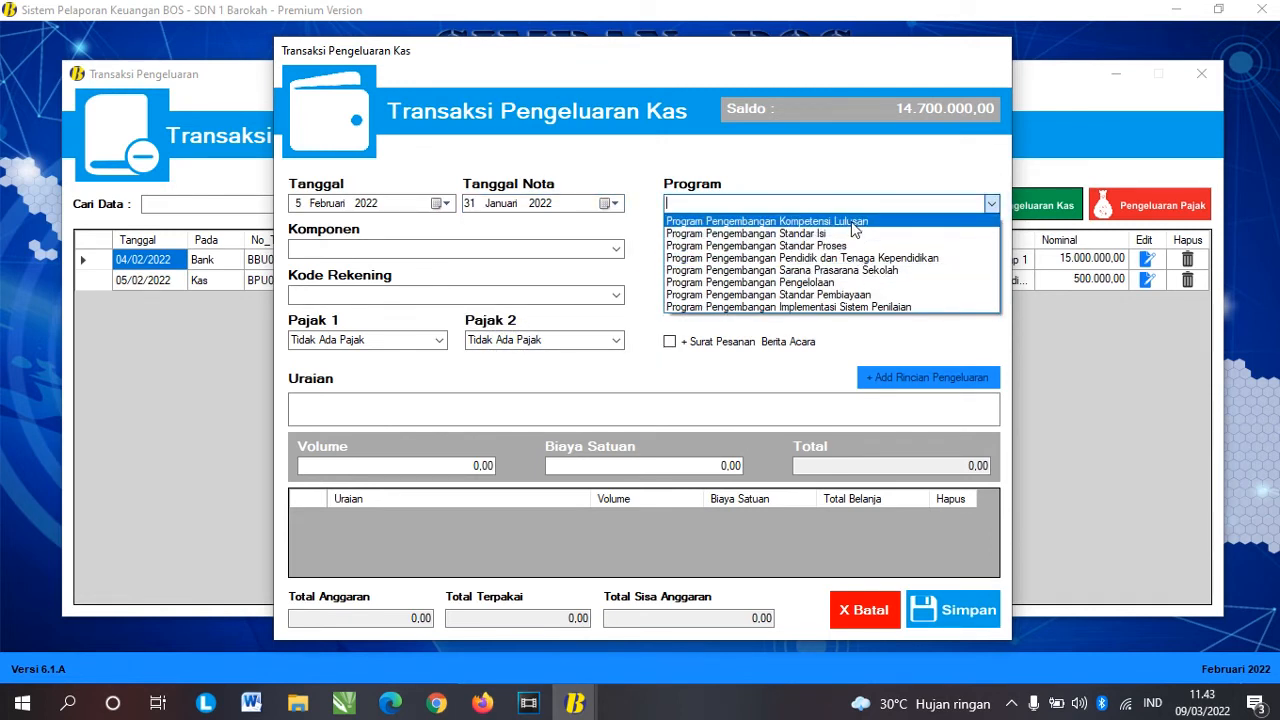
pyautogui.click(836, 295)
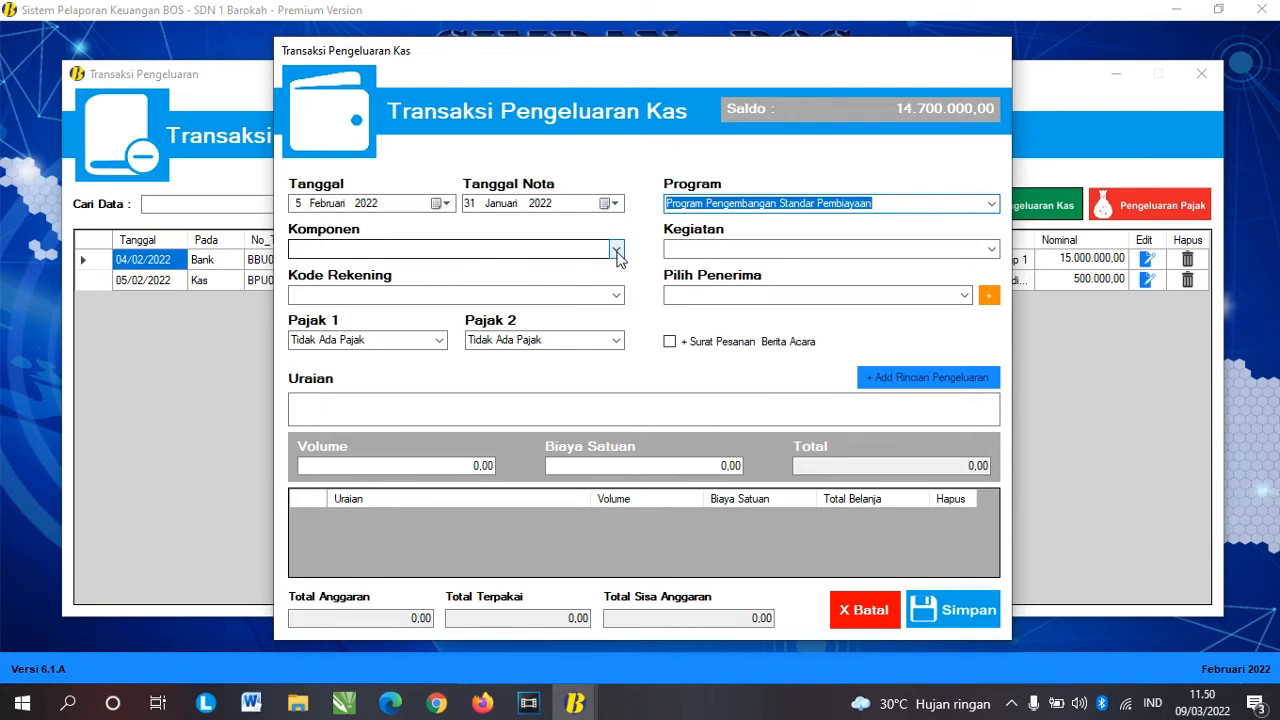
pyautogui.click(617, 257)
pyautogui.click(540, 277)
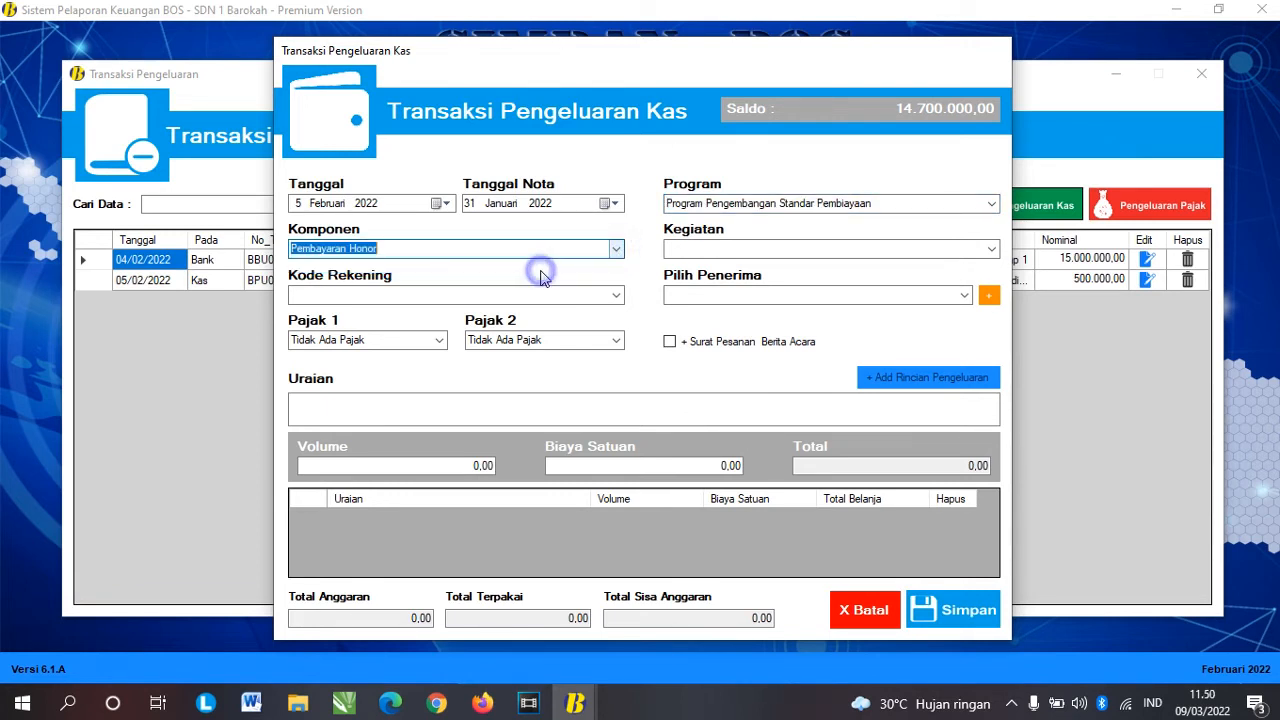
pyautogui.click(990, 249)
pyautogui.click(870, 265)
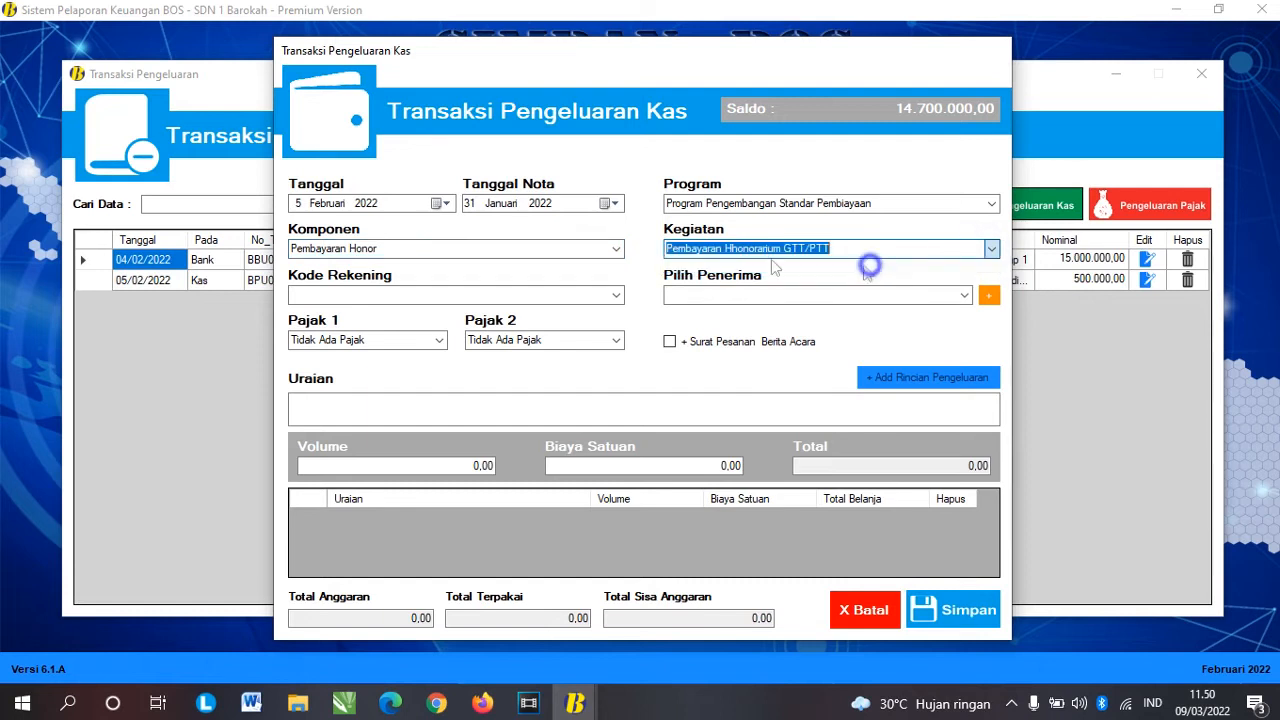
pyautogui.click(616, 295)
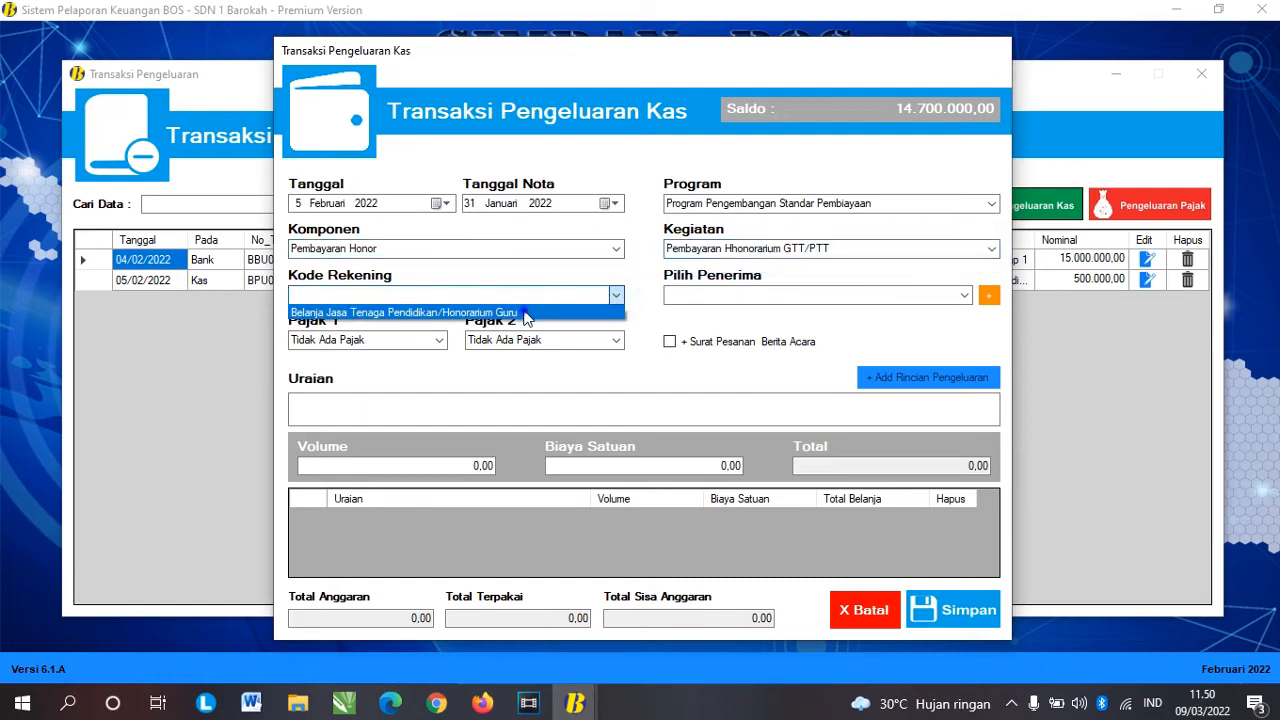
pyautogui.click(525, 313)
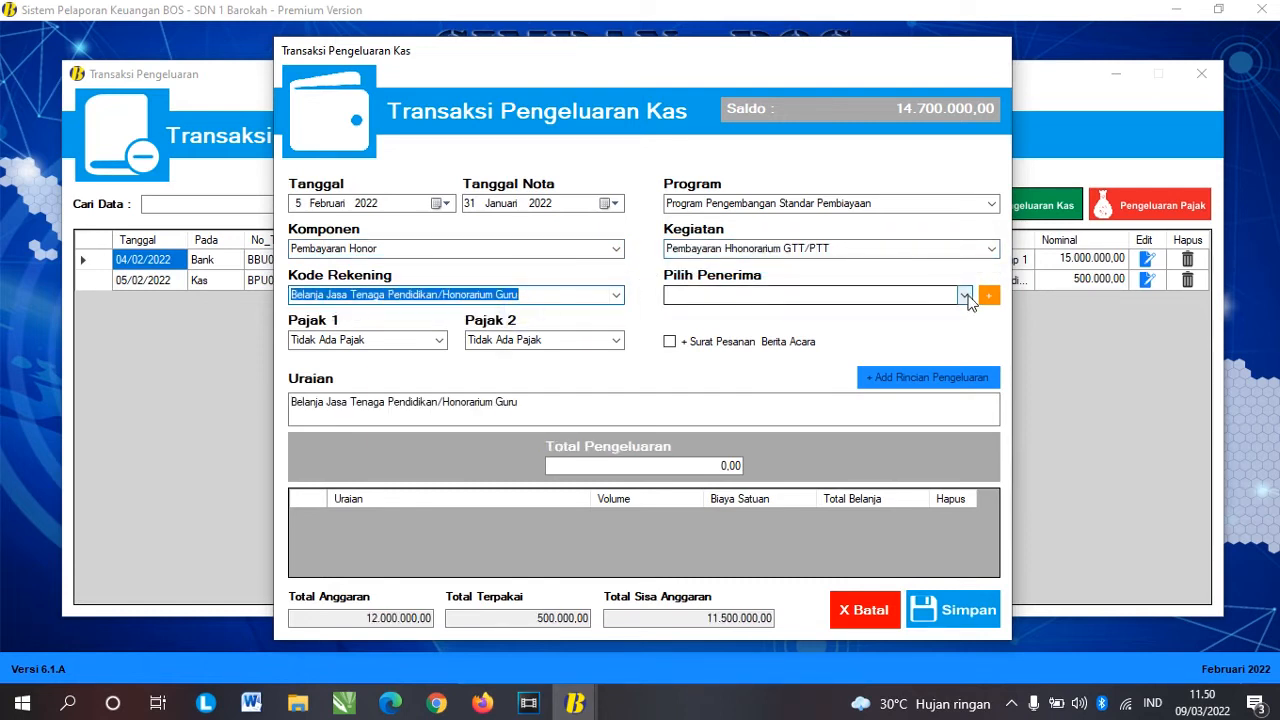
pyautogui.click(966, 296)
pyautogui.click(886, 288)
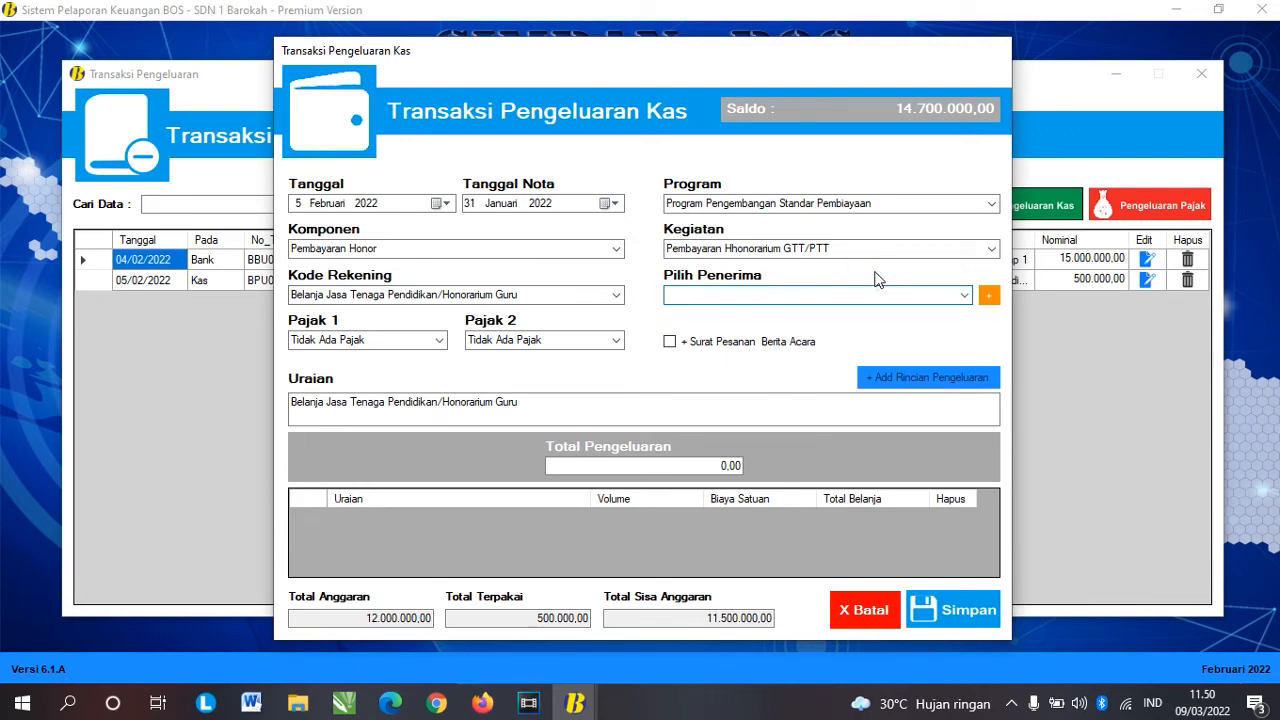
# Step: Register another new recipient by name, with '-' for the other details
pyautogui.click(988, 295)
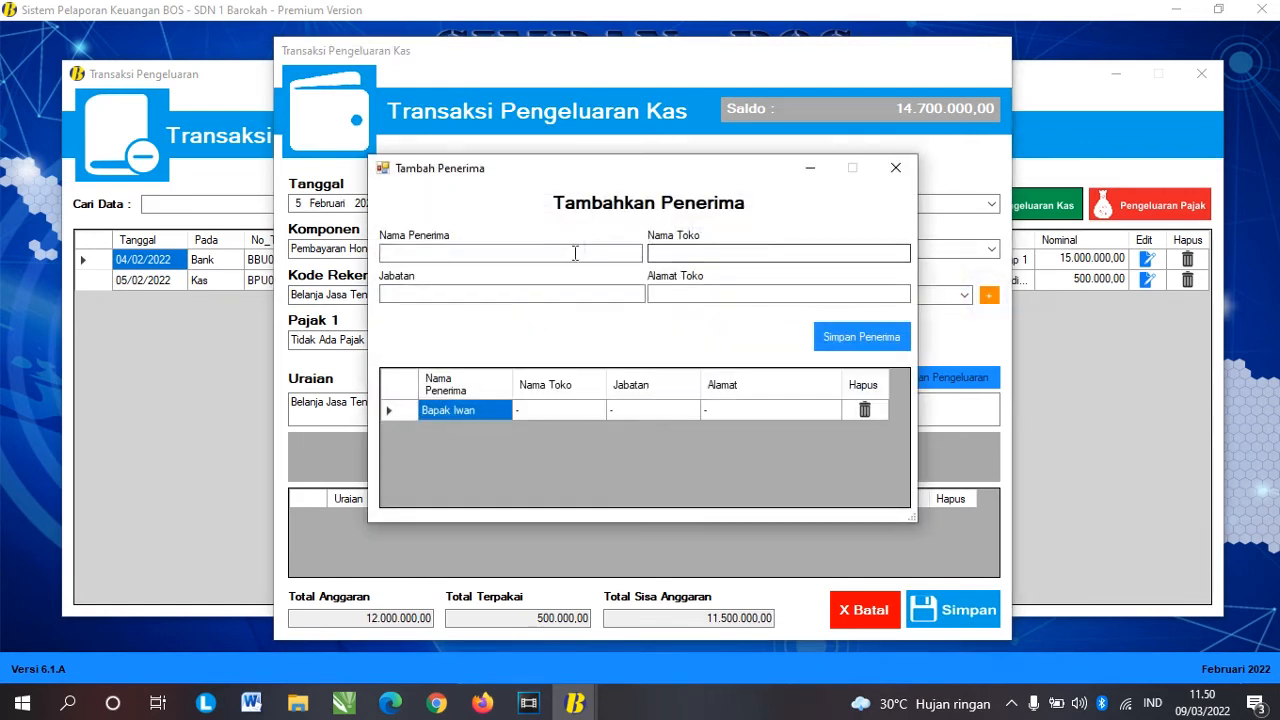
pyautogui.click(575, 253)
pyautogui.write('Bapa')
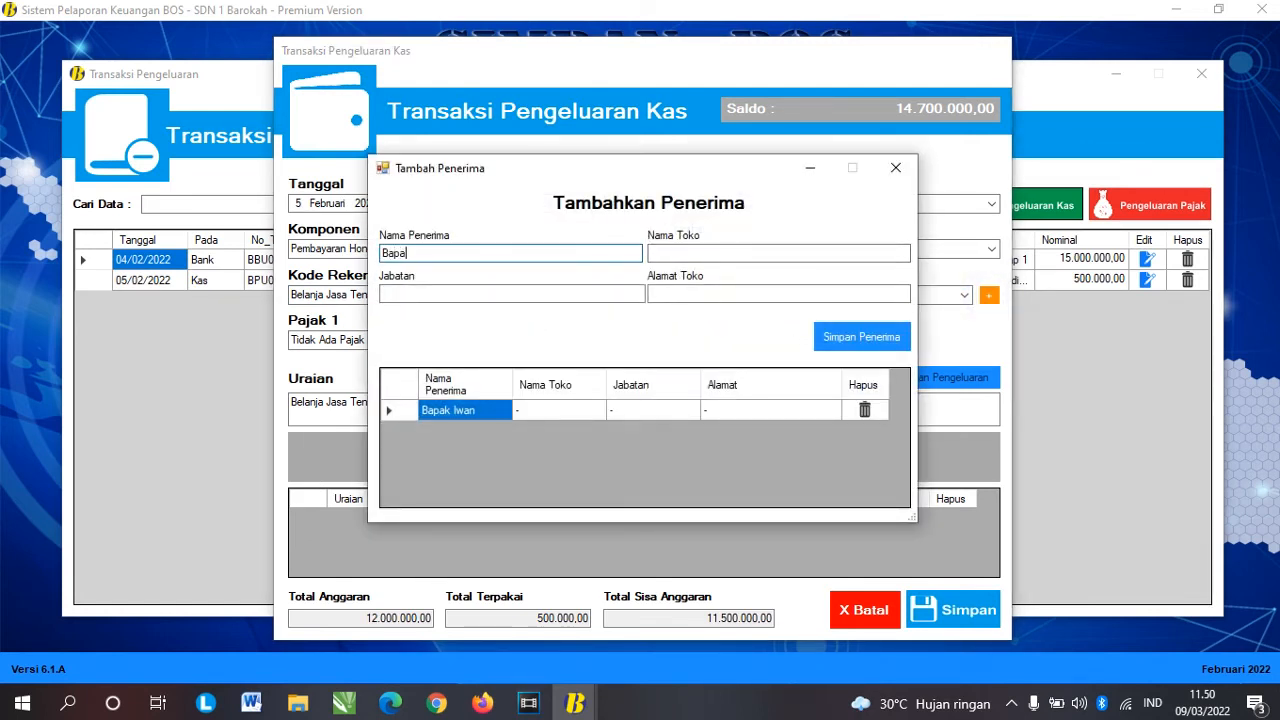
pyautogui.write('k Anwar')
pyautogui.press('Tab')
pyautogui.write('-')
pyautogui.press('Tab')
pyautogui.write('-')
pyautogui.press('Tab')
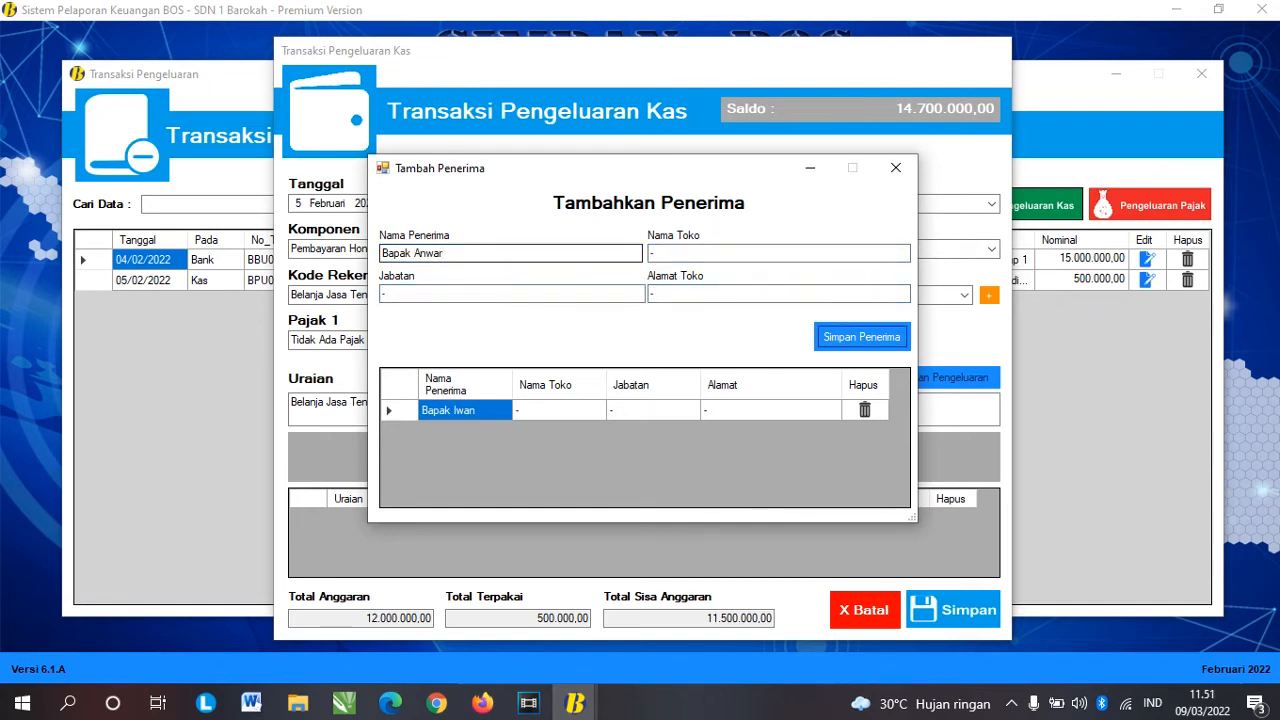
pyautogui.press('Return')
pyautogui.press('Return')
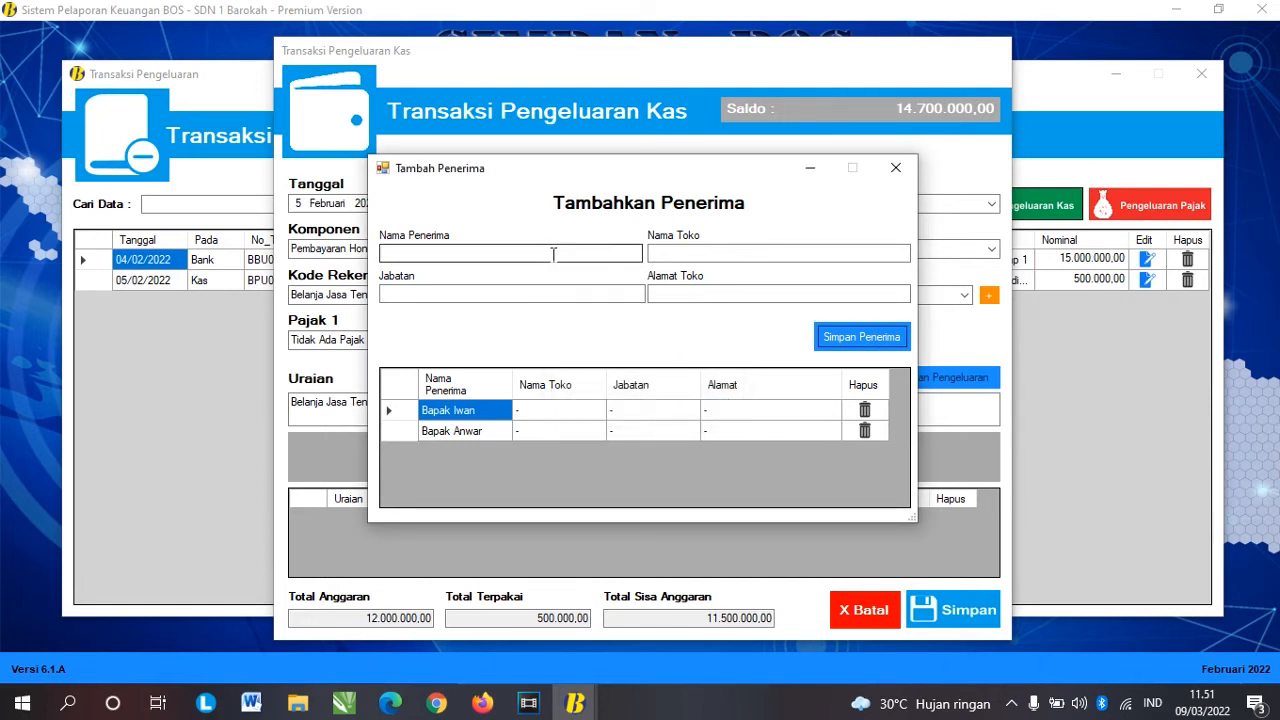
pyautogui.click(895, 168)
# Step: Assign that recipient, set the total to 300.000,00 and save the expense as BPU02
pyautogui.click(966, 296)
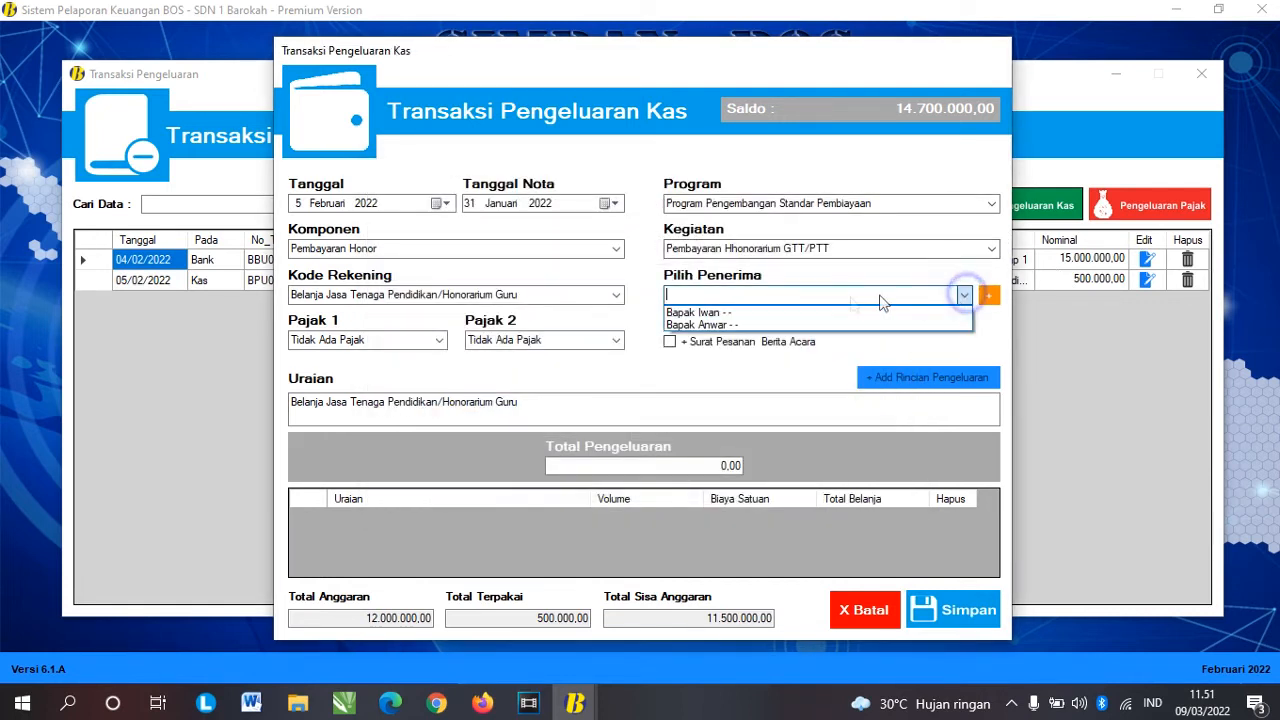
pyautogui.click(742, 325)
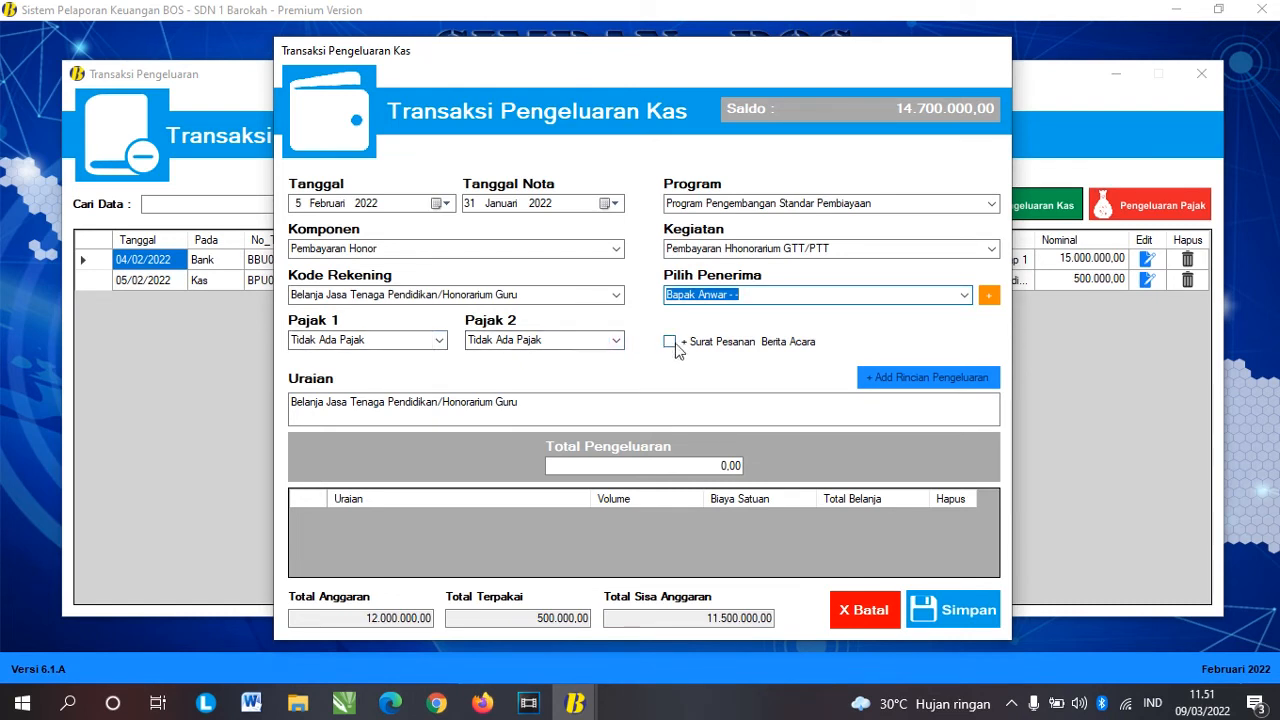
pyautogui.click(724, 466)
pyautogui.write('30.')
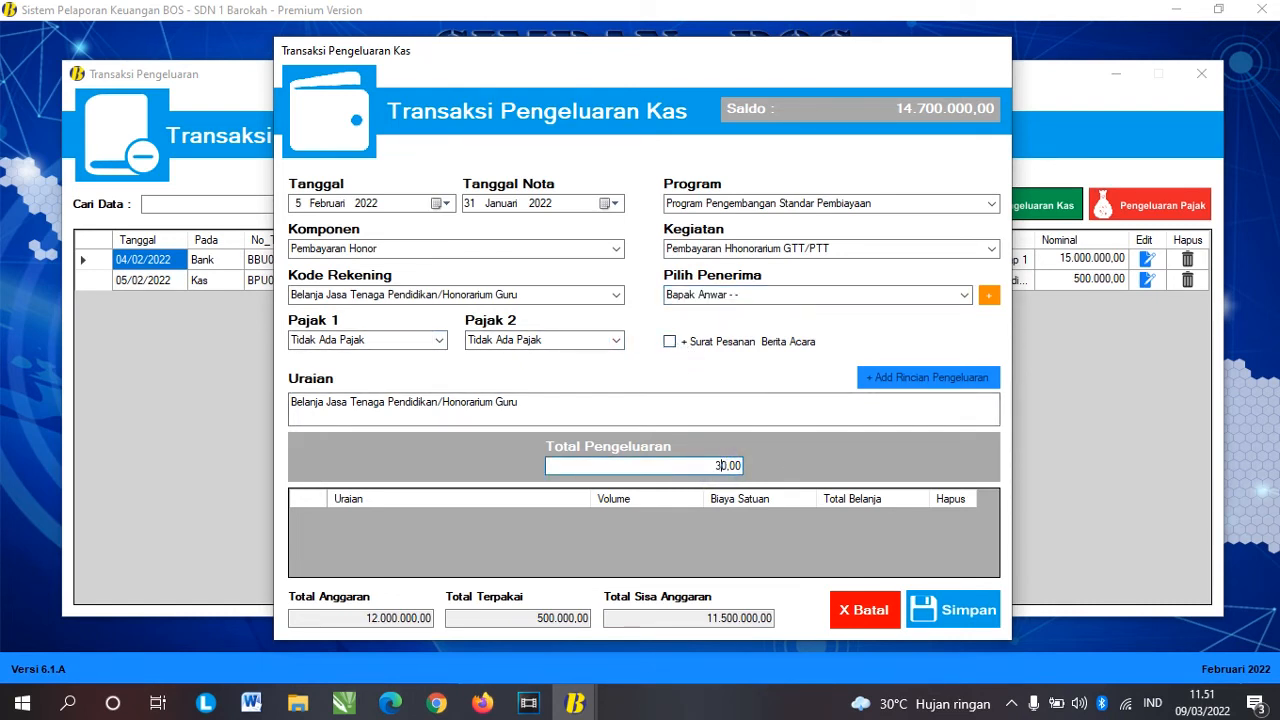
pyautogui.write('00')
pyautogui.press('Tab')
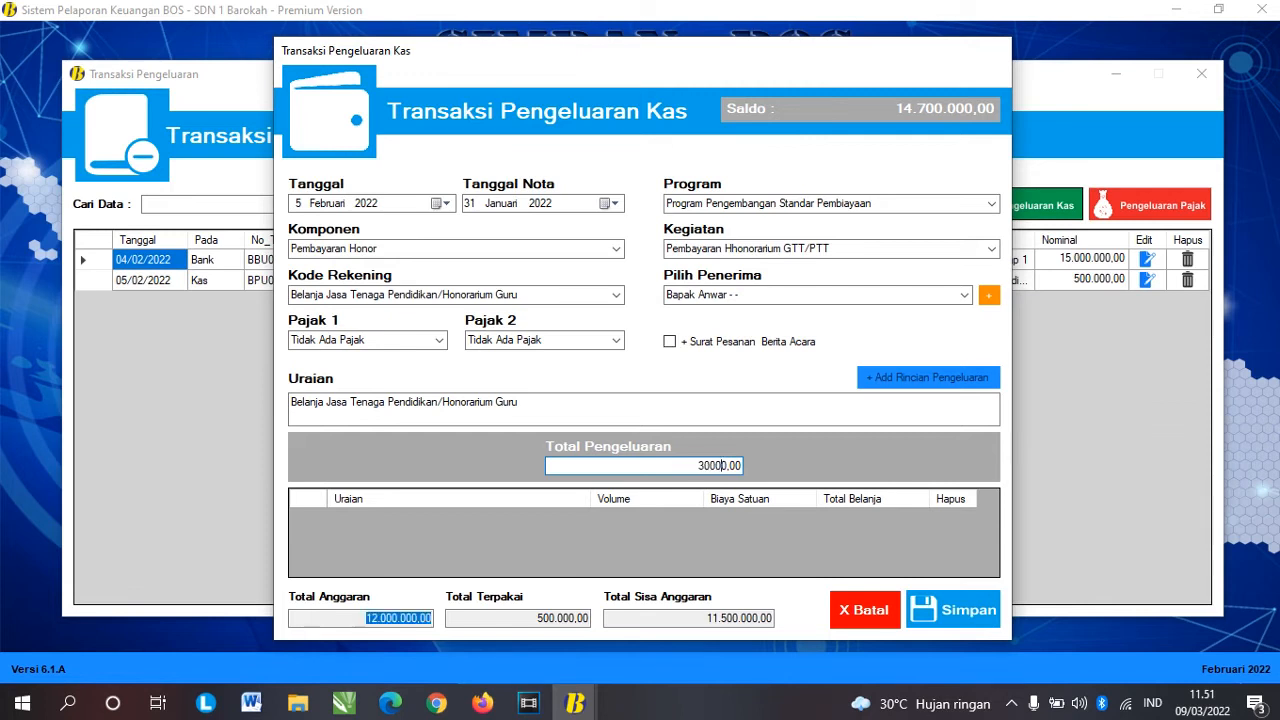
pyautogui.click(714, 466)
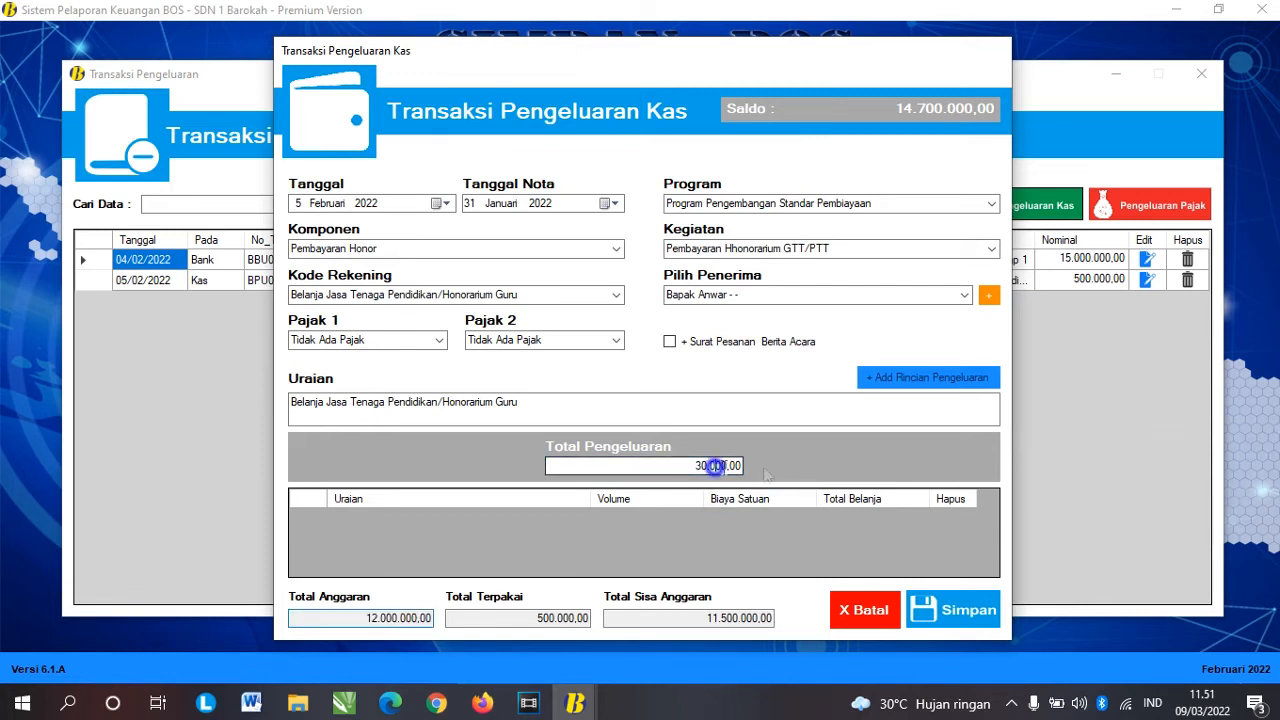
pyautogui.write('0')
pyautogui.press('Tab')
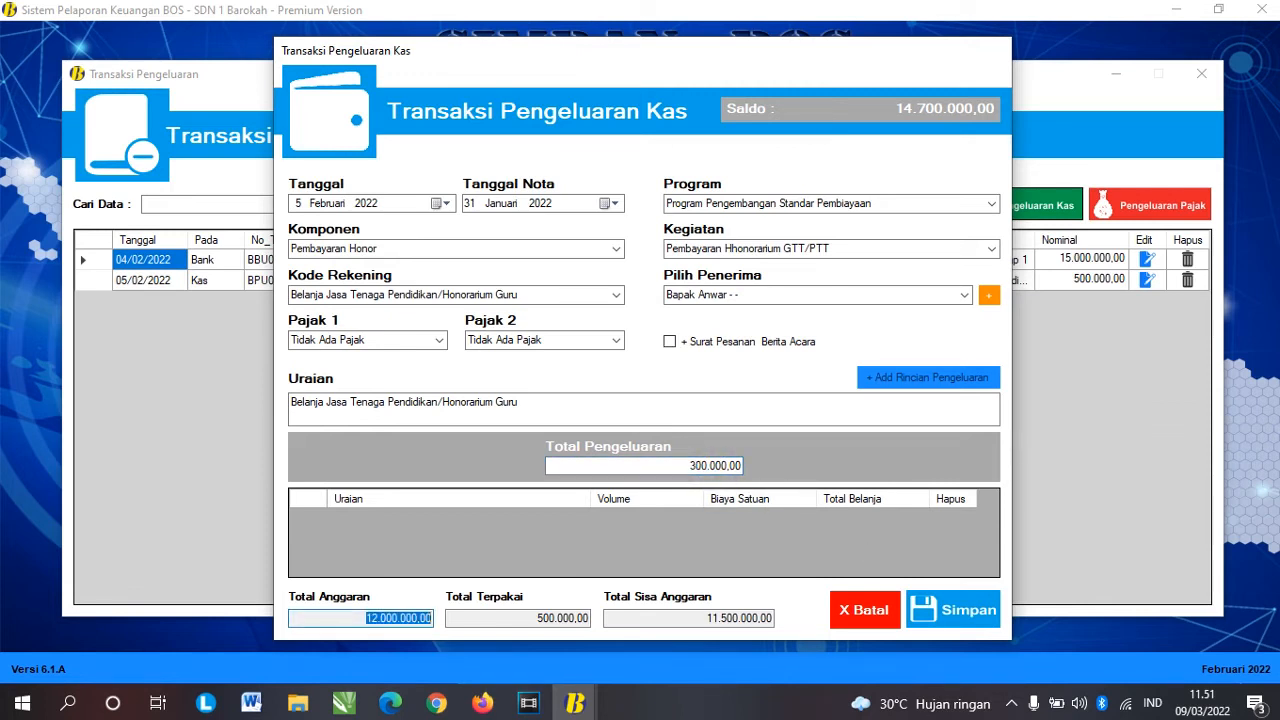
pyautogui.click(975, 612)
pyautogui.click(752, 410)
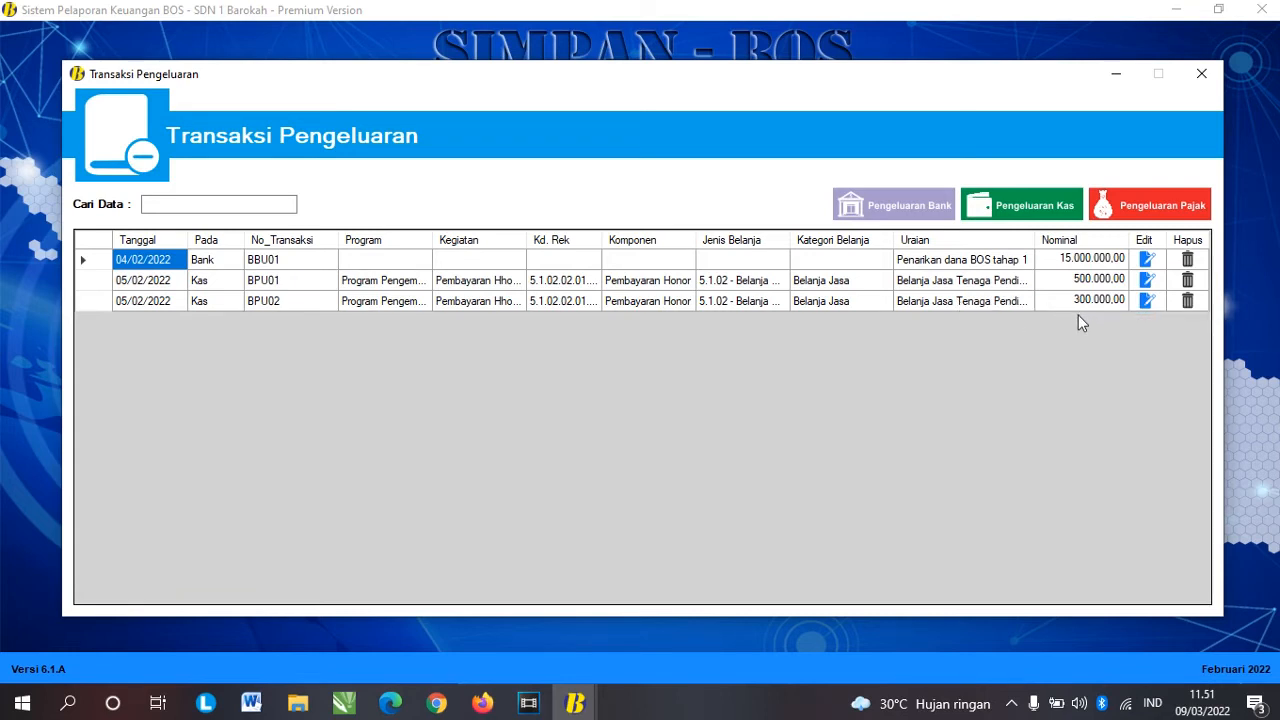
# Step: Add the recipient's name in brackets to the end of BPU02's description and save
pyautogui.click(1147, 300)
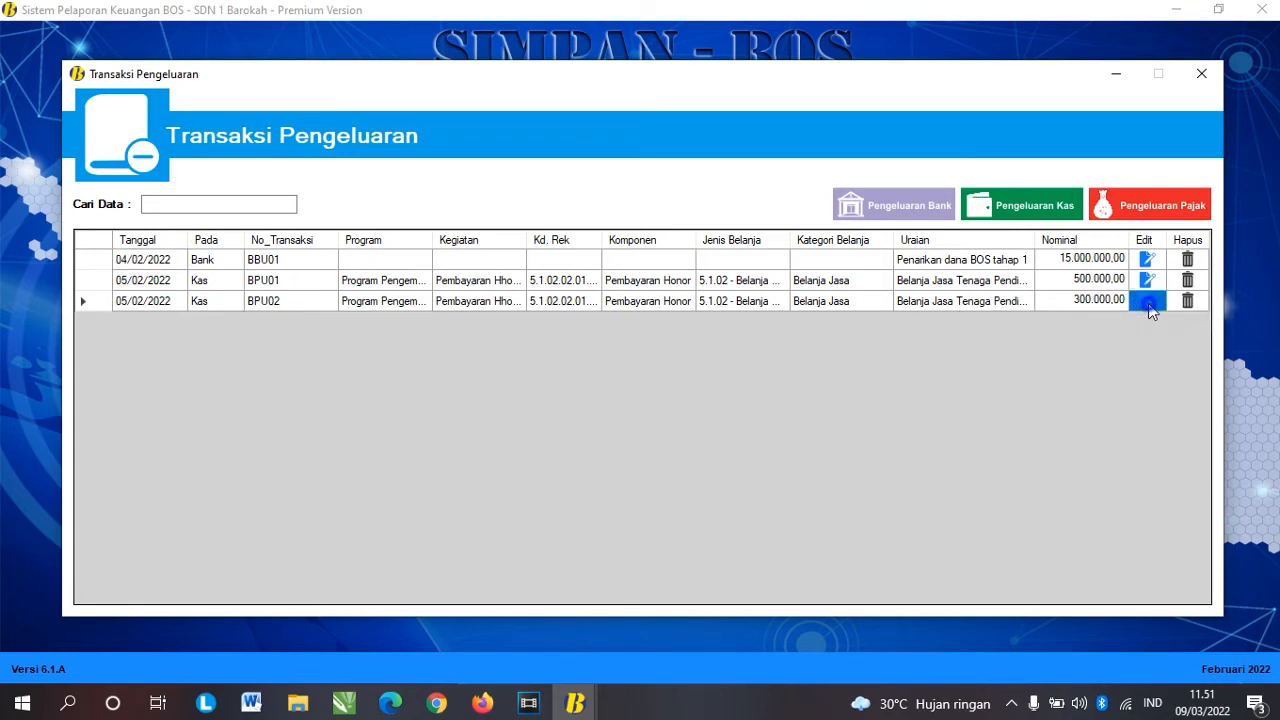
pyautogui.click(547, 458)
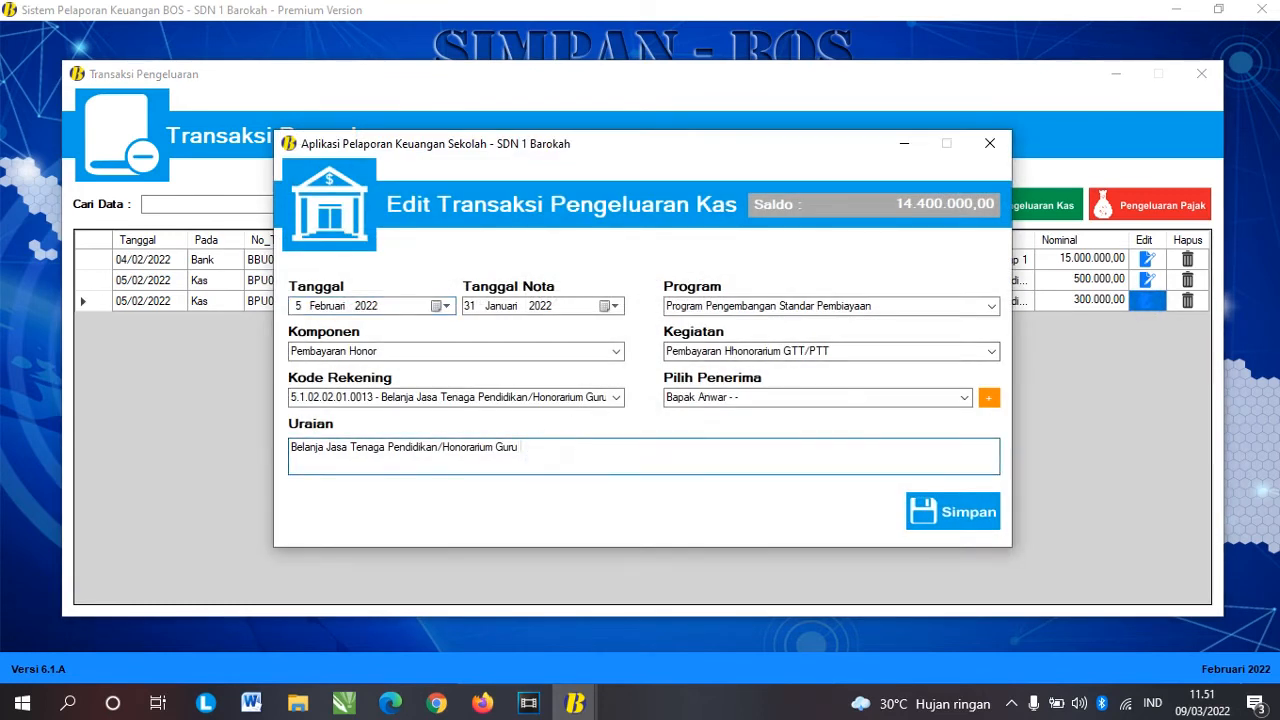
pyautogui.write('(Bapak Anwar)')
pyautogui.click(958, 508)
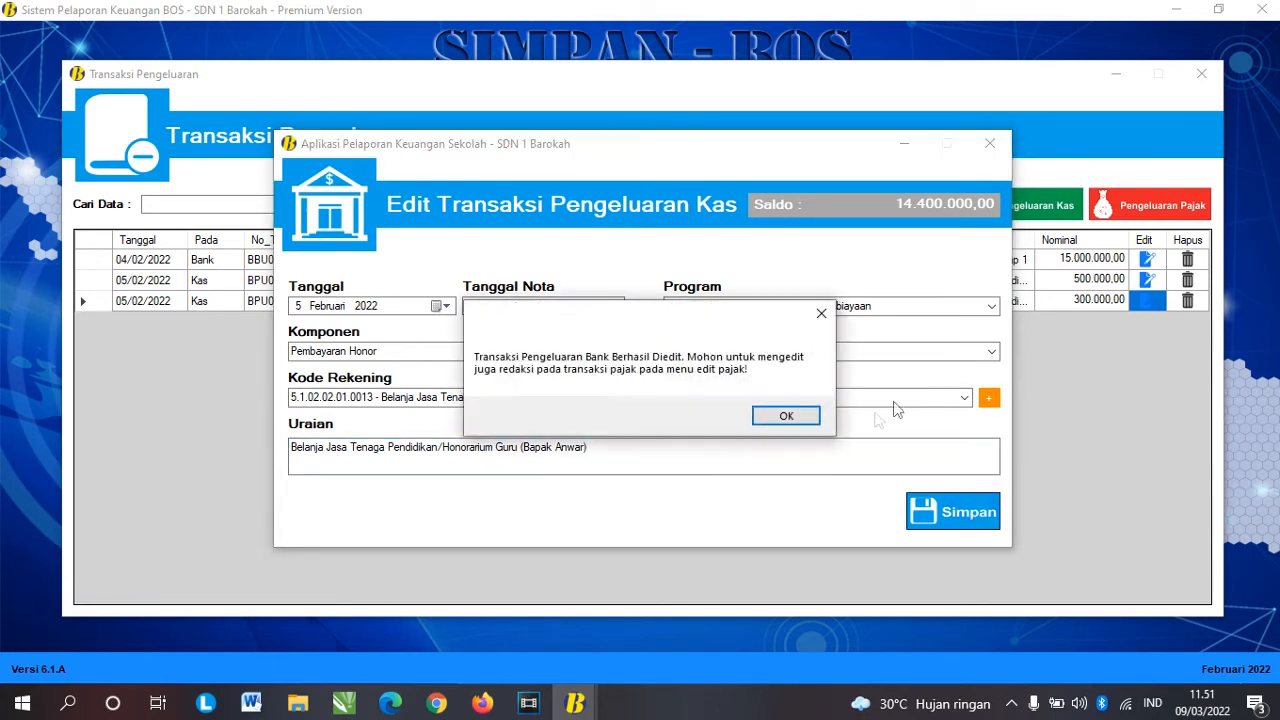
pyautogui.click(808, 420)
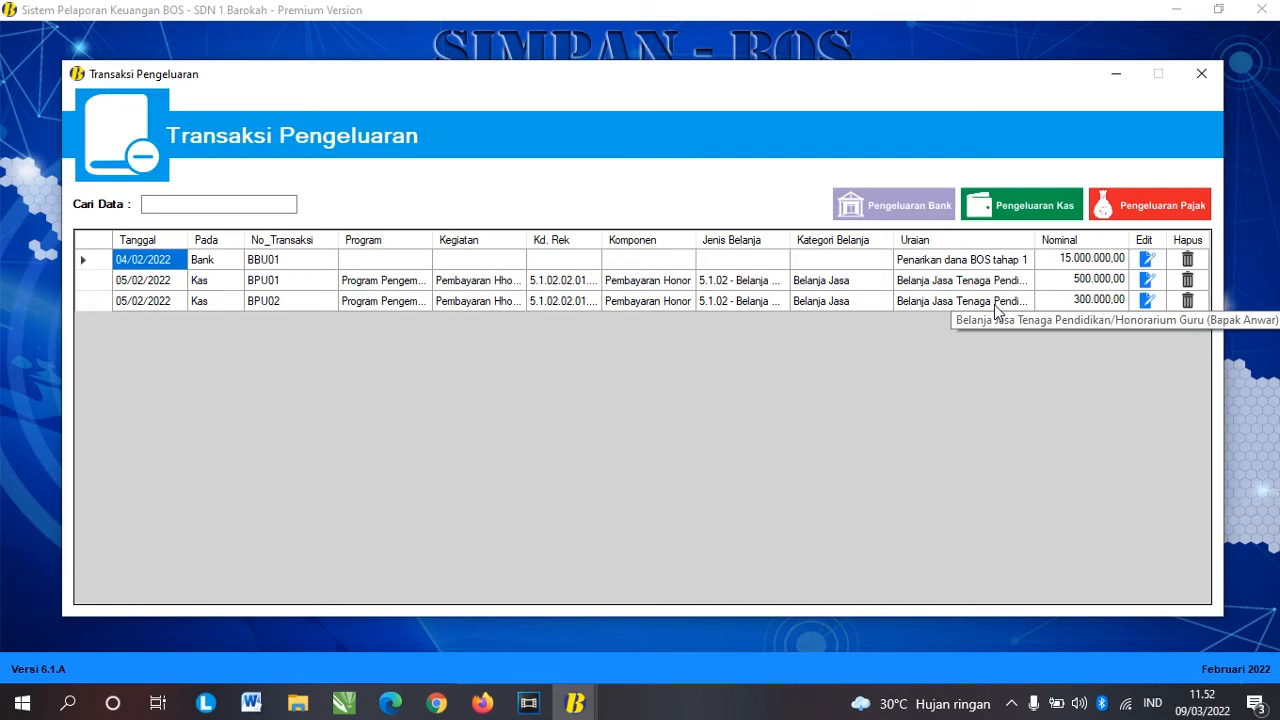
# Step: Start a new cash expense dated 5 Februari 2022 with receipt date 31 Januari 2022
pyautogui.click(1012, 214)
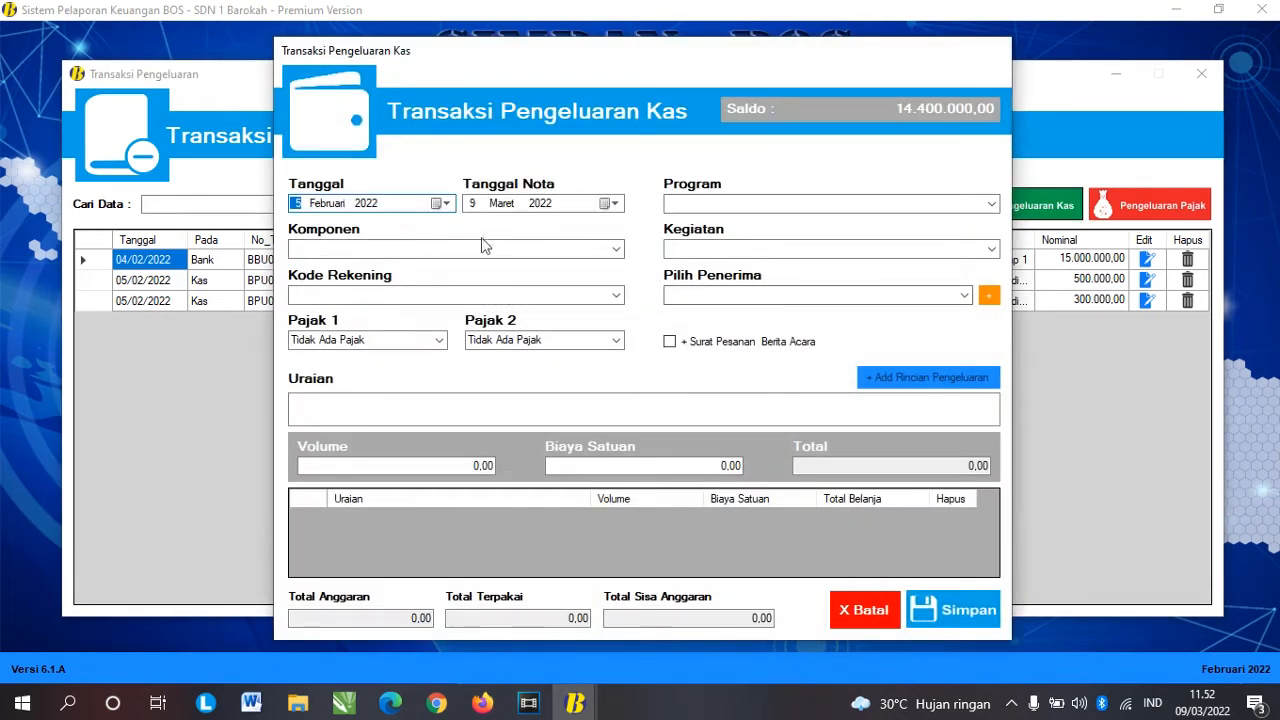
pyautogui.click(443, 203)
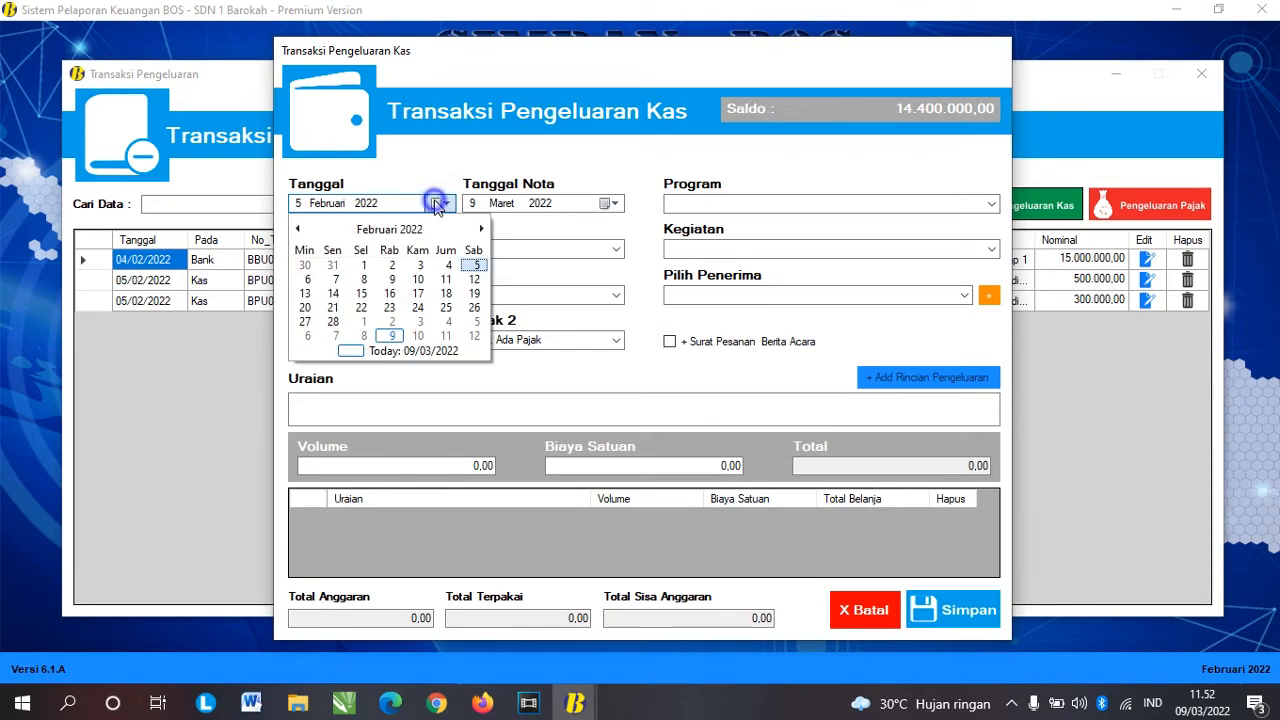
pyautogui.click(475, 265)
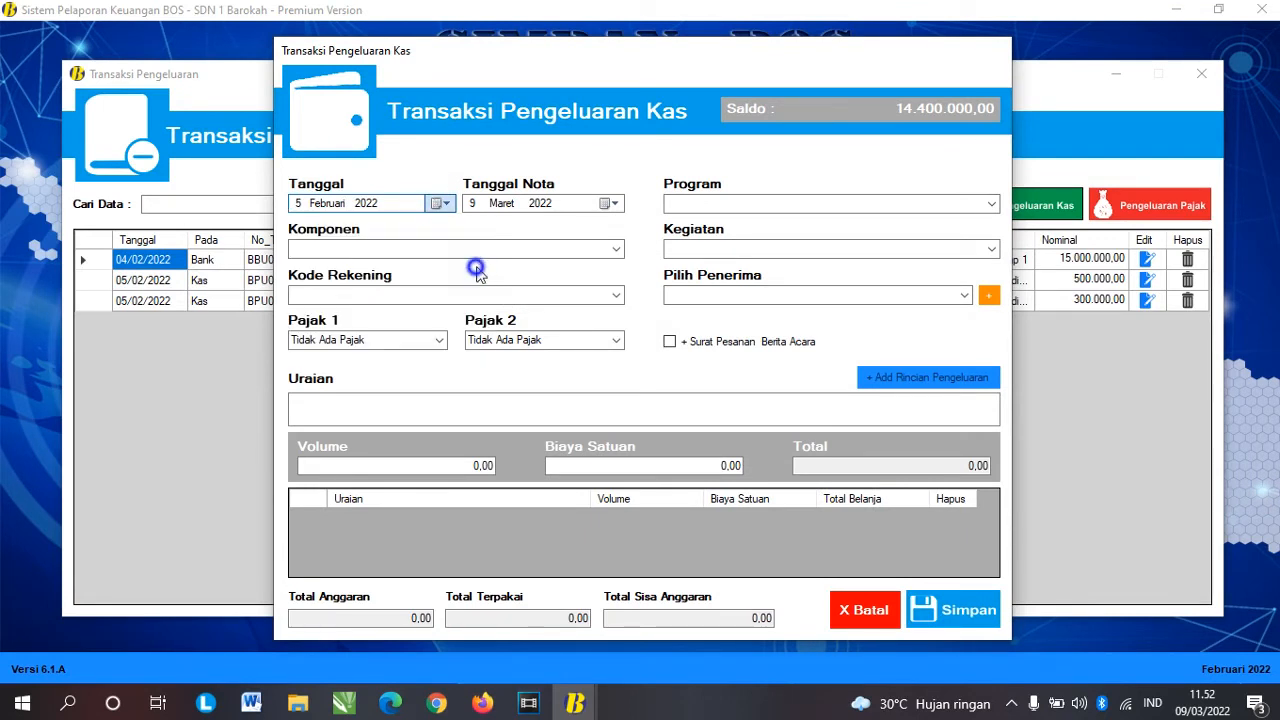
pyautogui.click(608, 203)
pyautogui.click(571, 229)
pyautogui.click(488, 260)
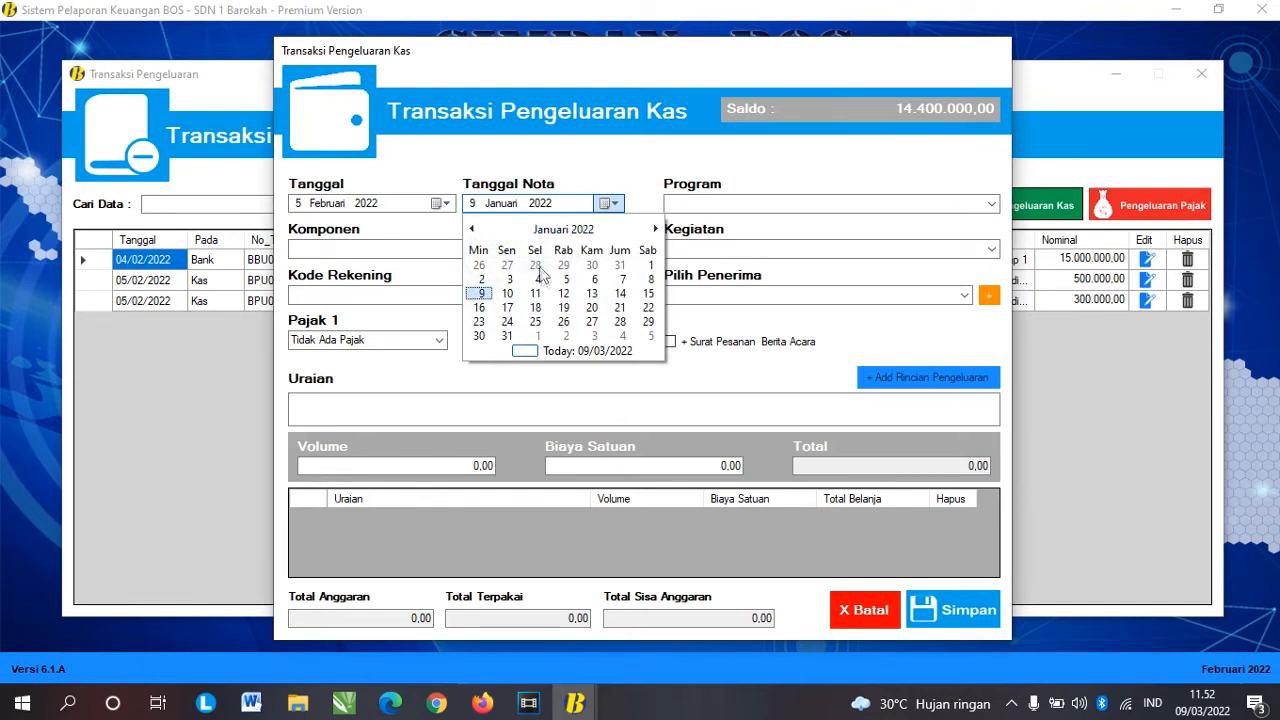
pyautogui.click(507, 334)
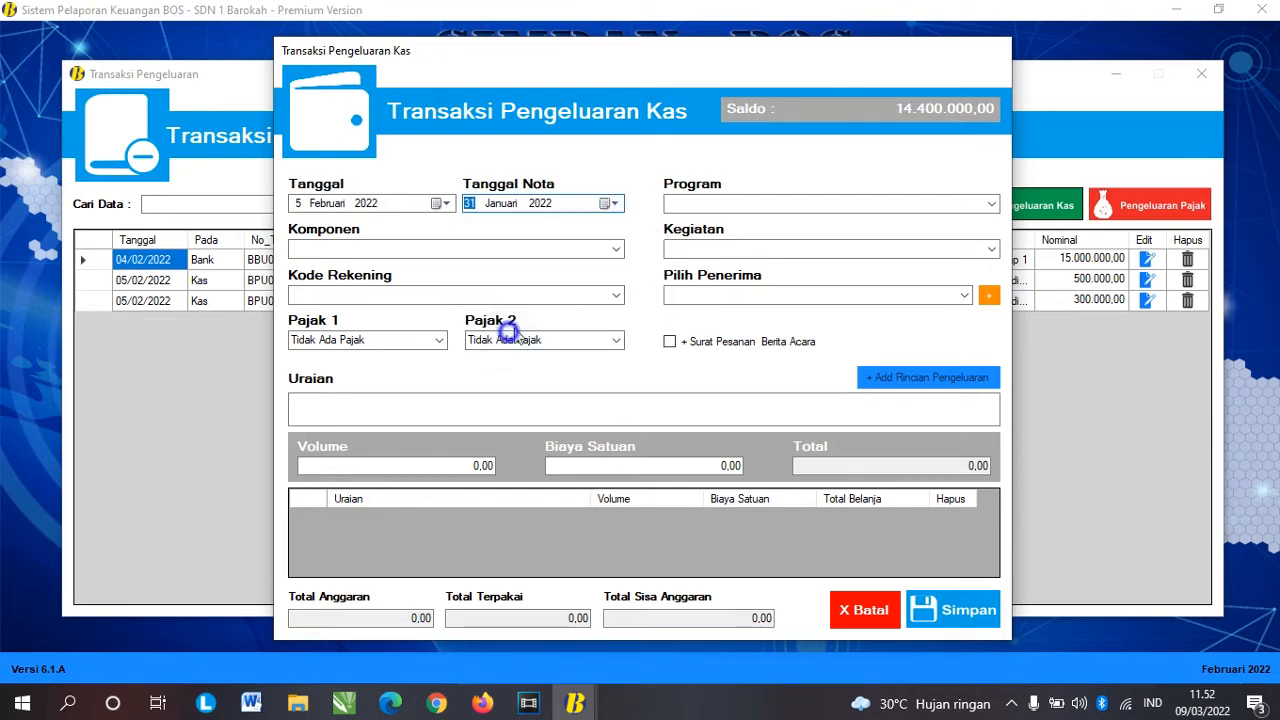
# Step: Classify it under Standar Proses, Kegiatan Pramuka and the Pembina Pramuka account, with the first recipient
pyautogui.click(991, 204)
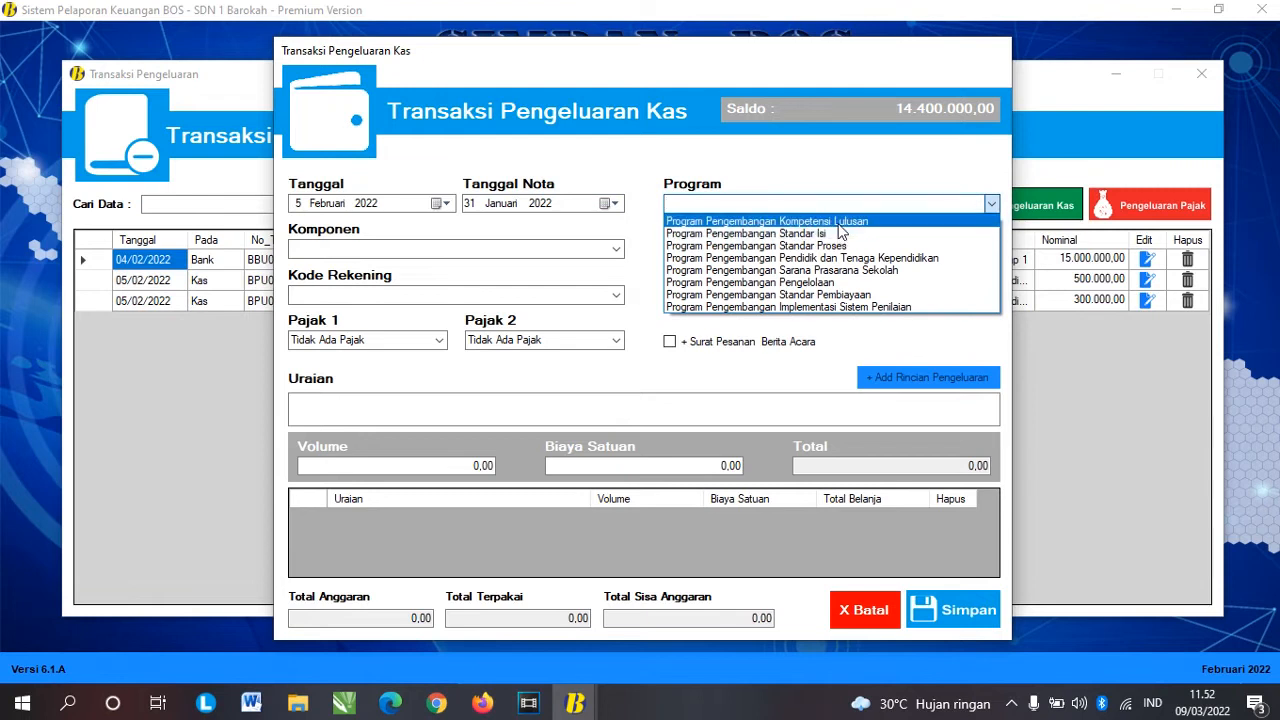
pyautogui.click(760, 245)
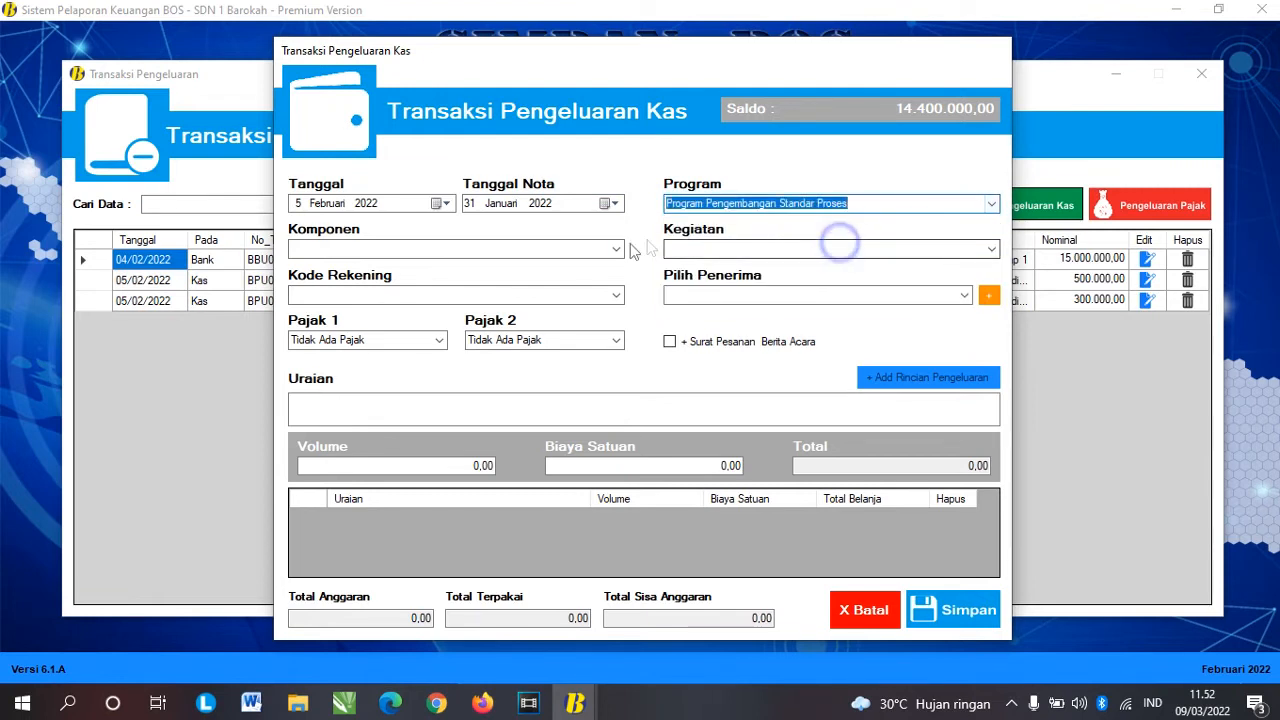
pyautogui.click(616, 249)
pyautogui.click(513, 260)
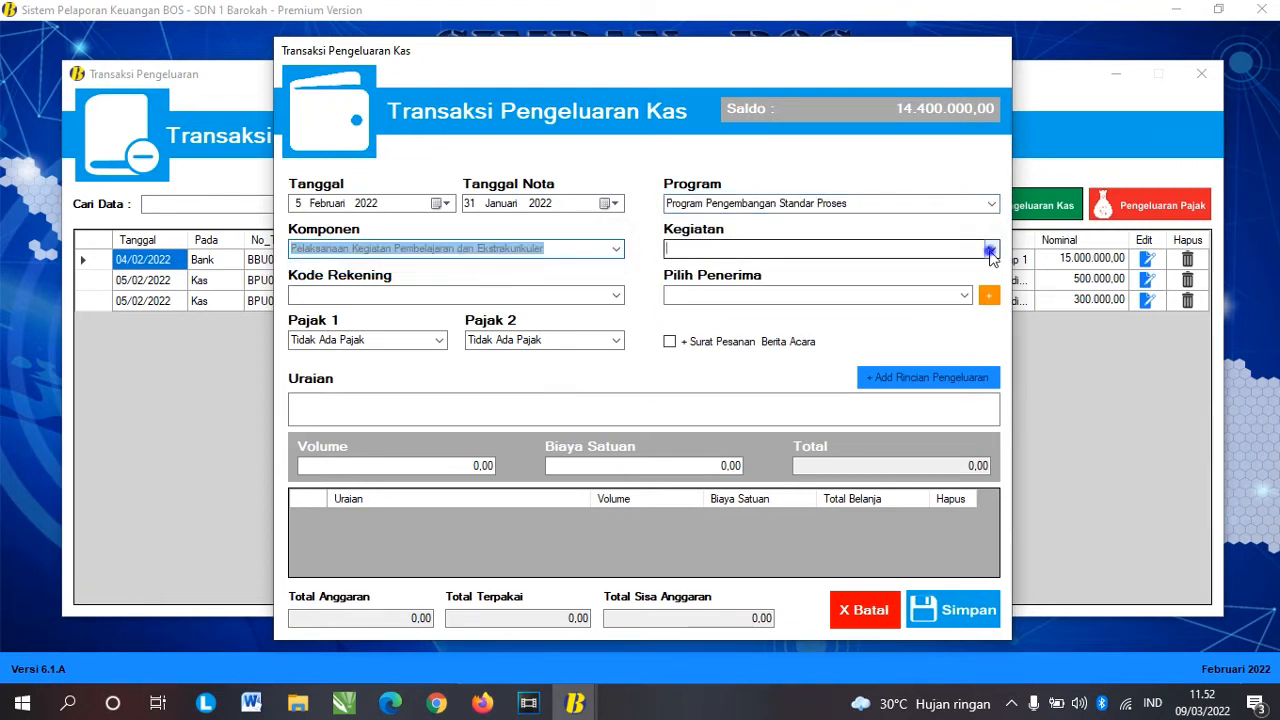
pyautogui.click(990, 249)
pyautogui.click(865, 266)
pyautogui.click(614, 294)
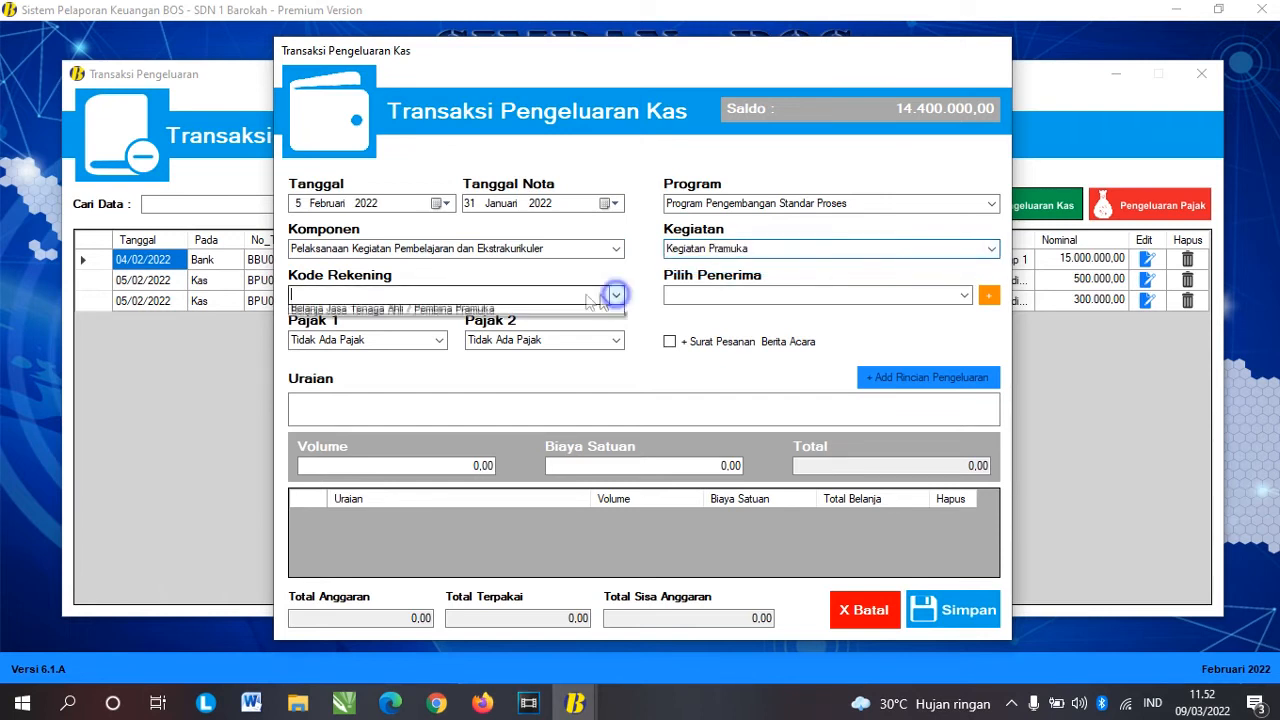
pyautogui.click(540, 313)
pyautogui.click(964, 295)
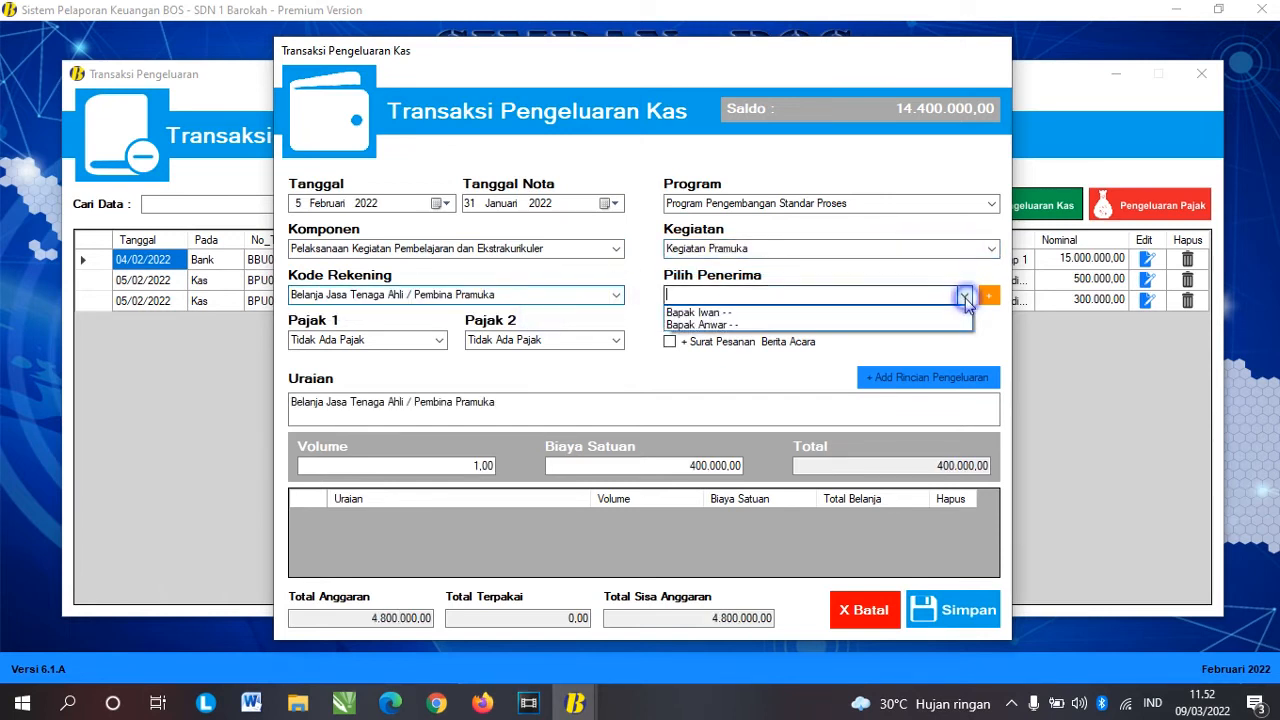
pyautogui.click(724, 314)
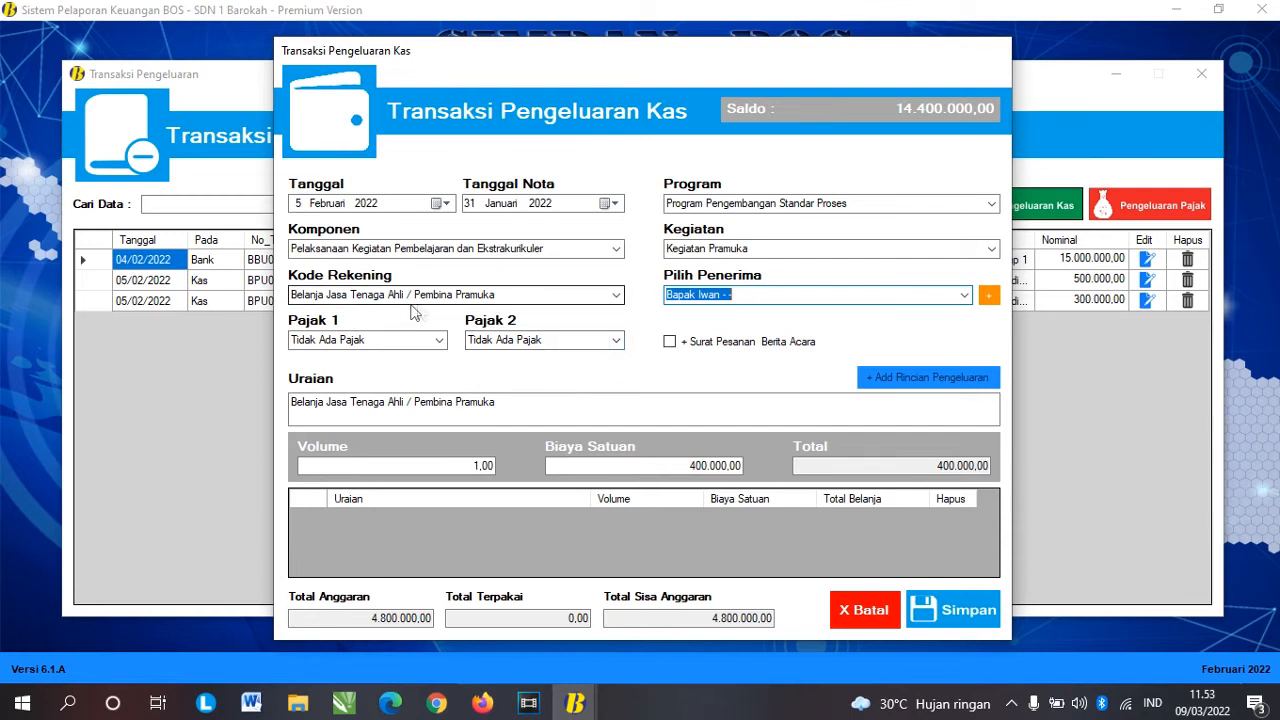
pyautogui.click(616, 340)
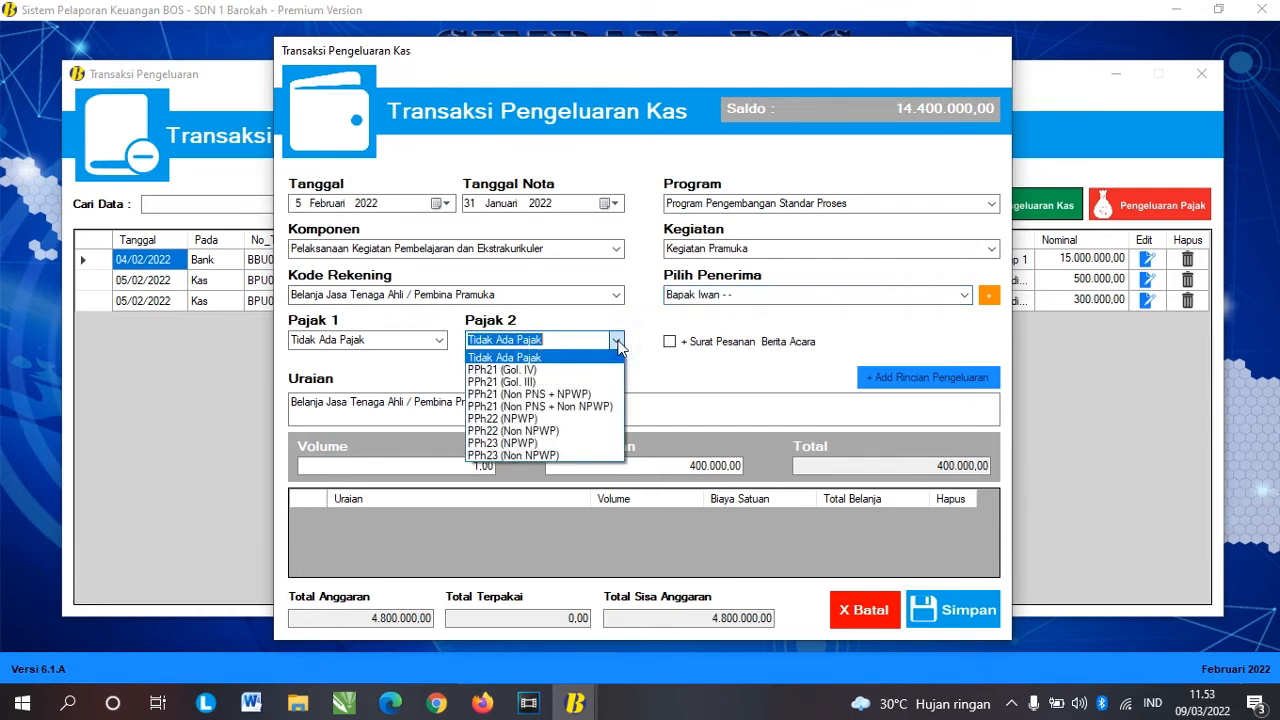
# Step: Set the second tax to PPh21 (Non PNS + Non NPWP)
pyautogui.click(582, 408)
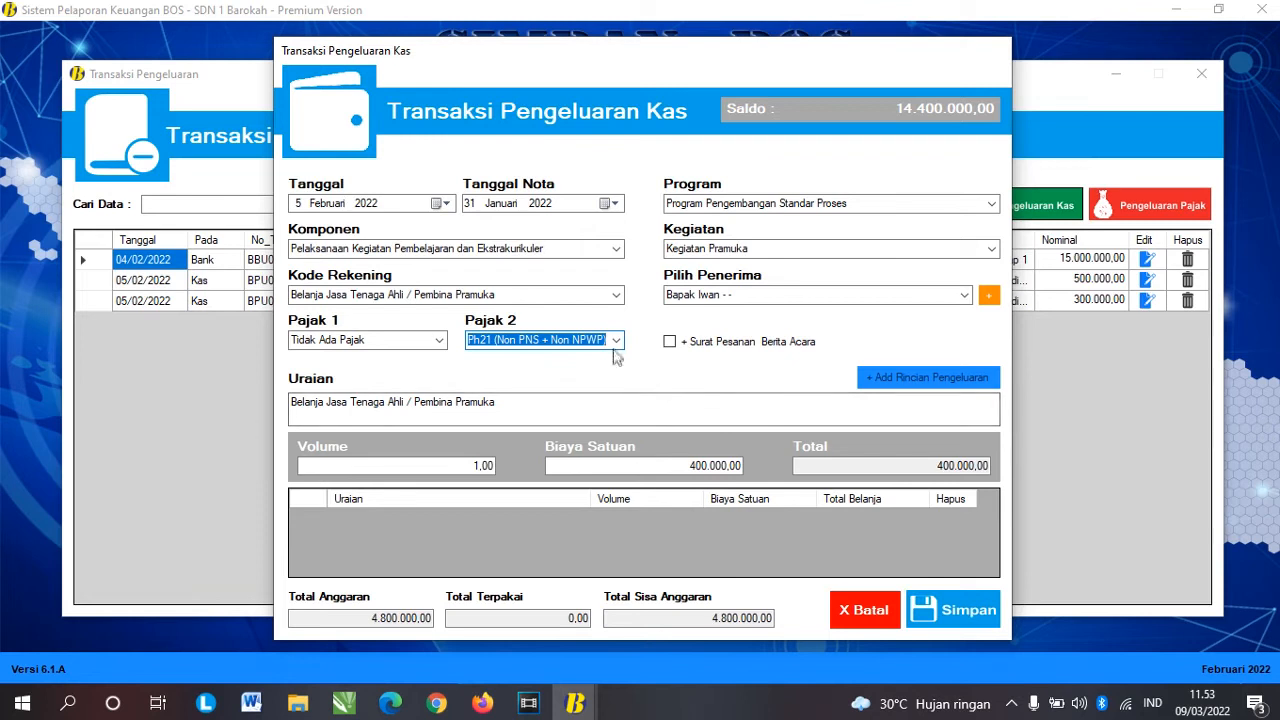
pyautogui.click(615, 342)
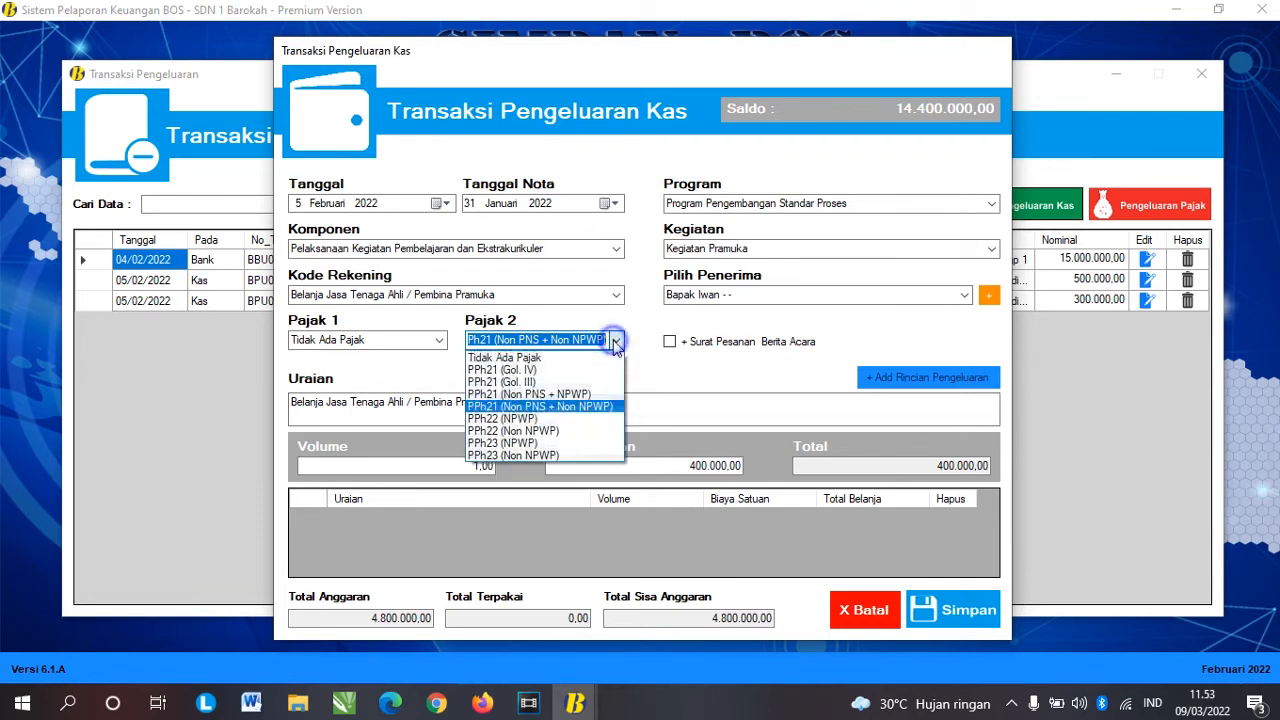
pyautogui.click(587, 416)
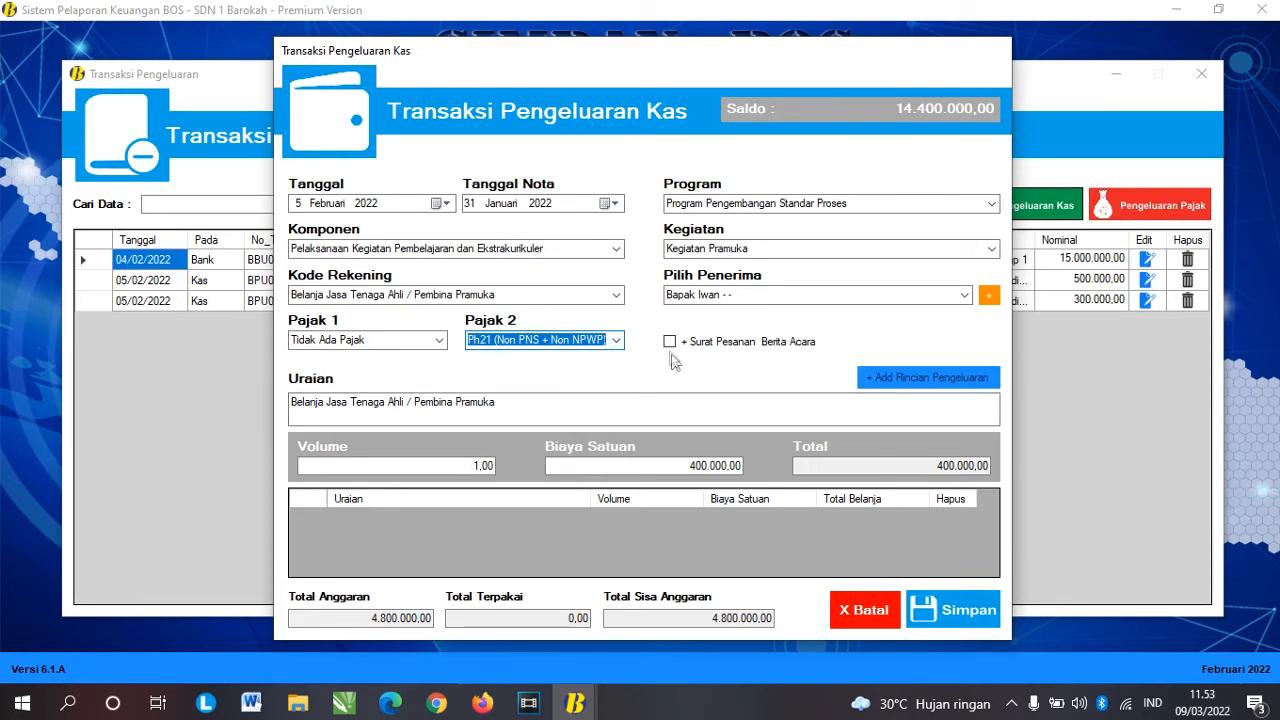
# Step: Change the volume from 1,00 to 2
pyautogui.click(507, 412)
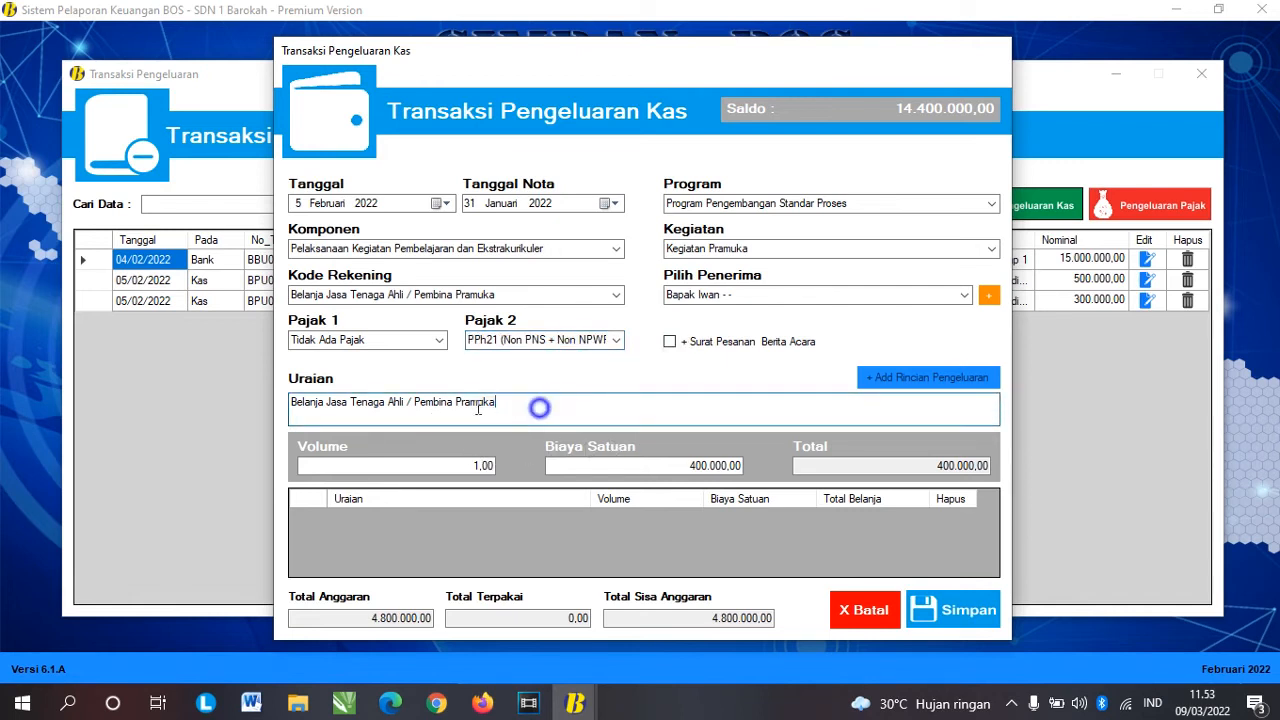
pyautogui.moveTo(540, 408); pyautogui.dragTo(261, 407)
pyautogui.click(503, 407)
pyautogui.moveTo(444, 465); pyautogui.dragTo(507, 466)
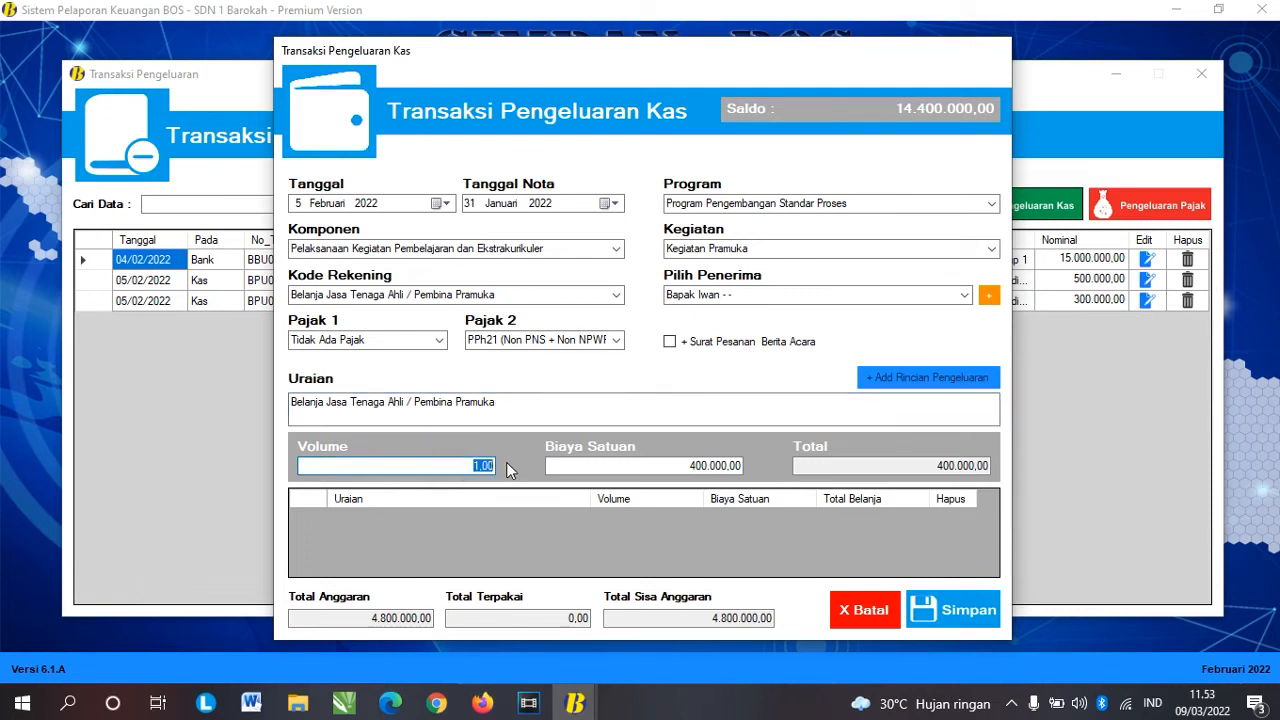
pyautogui.click(523, 406)
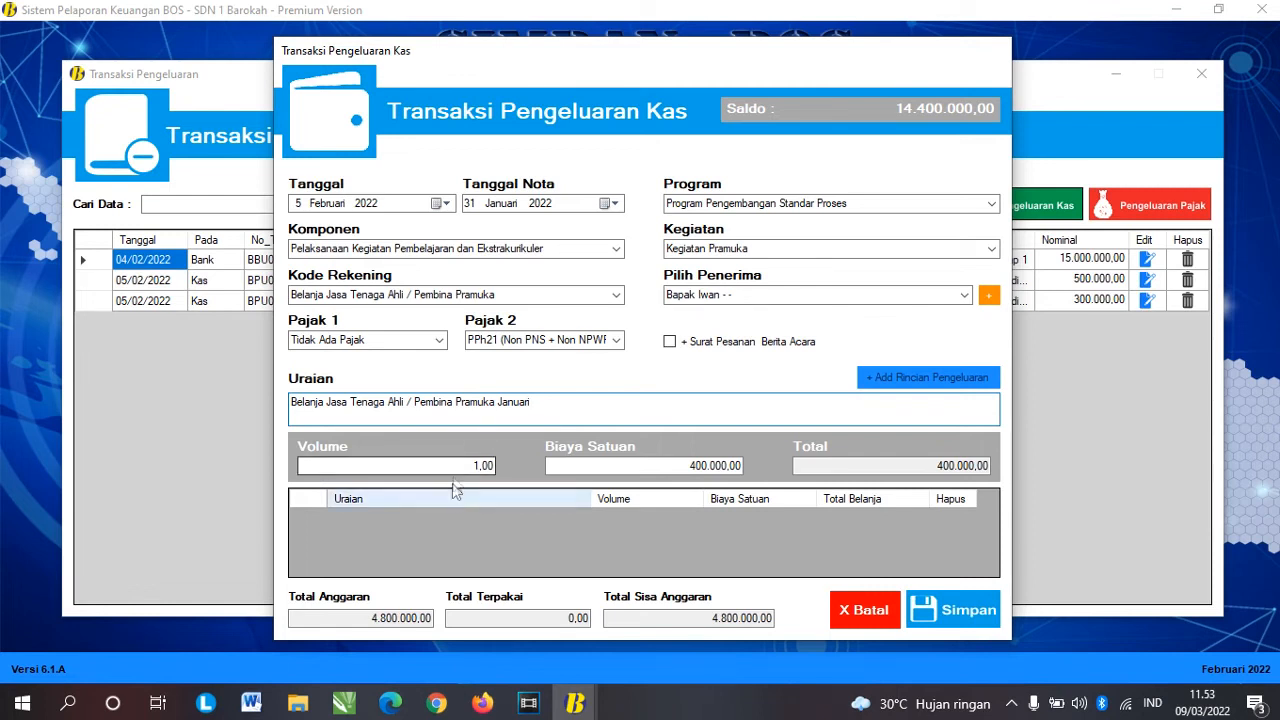
pyautogui.moveTo(456, 463); pyautogui.dragTo(558, 463)
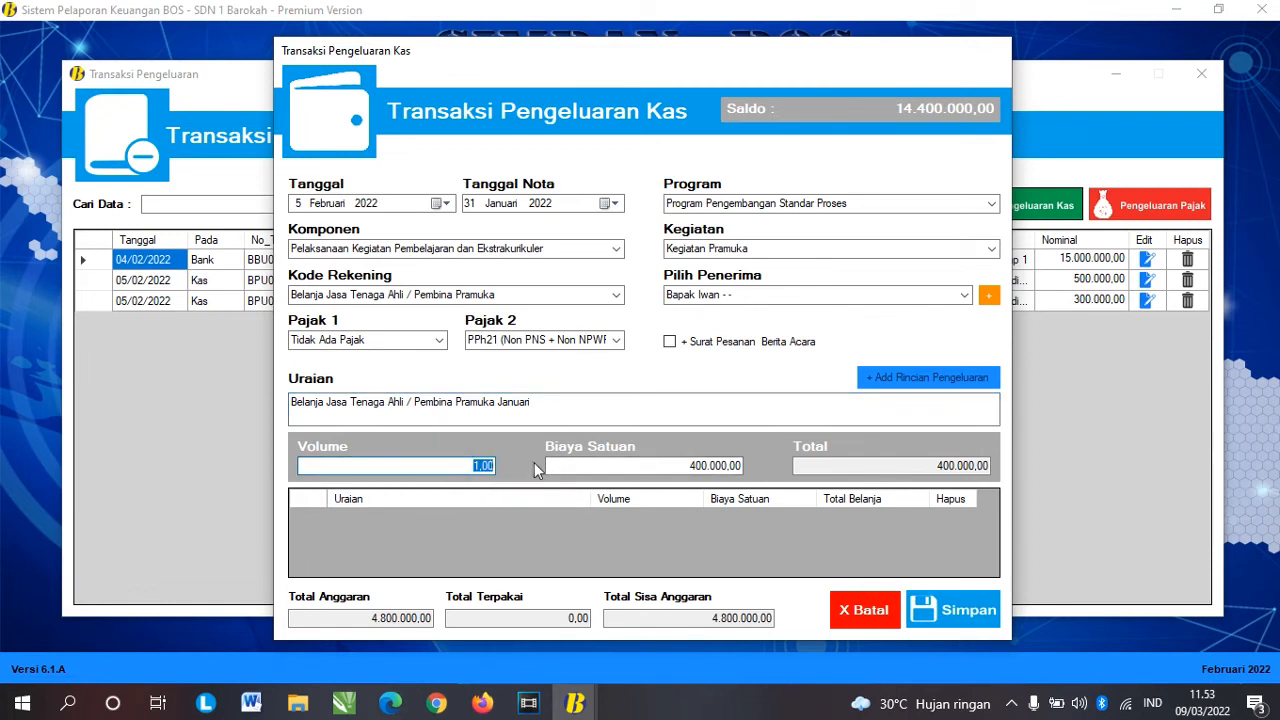
pyautogui.click(479, 465)
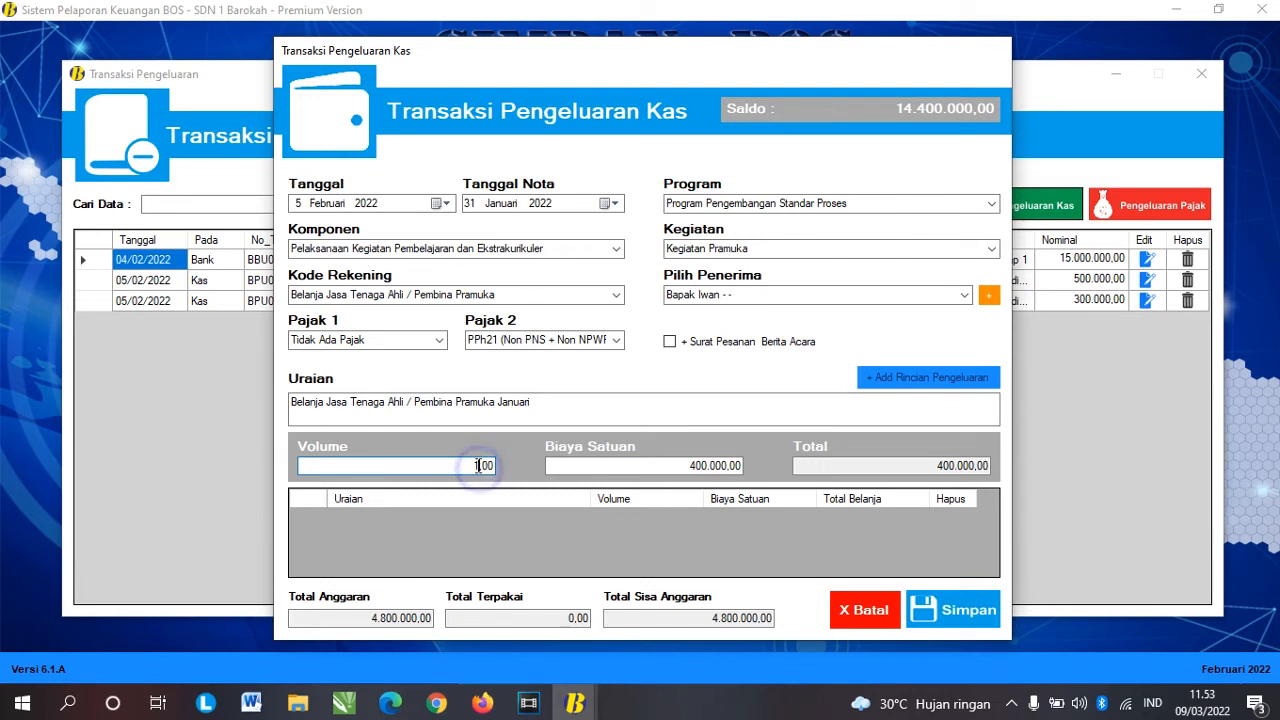
pyautogui.press('BackSpace')
pyautogui.write('2')
pyautogui.press('Tab')
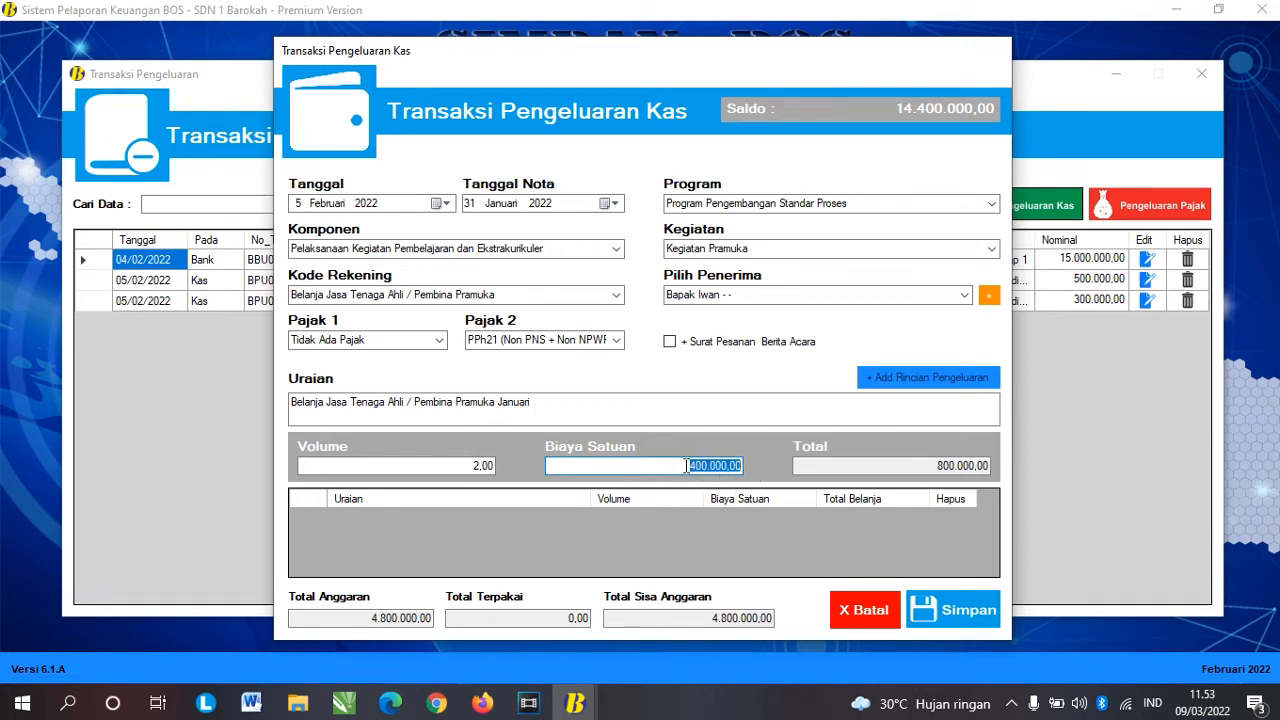
# Step: Confirm the 800.000,00 total and save the expense as BPU03
pyautogui.click(682, 465)
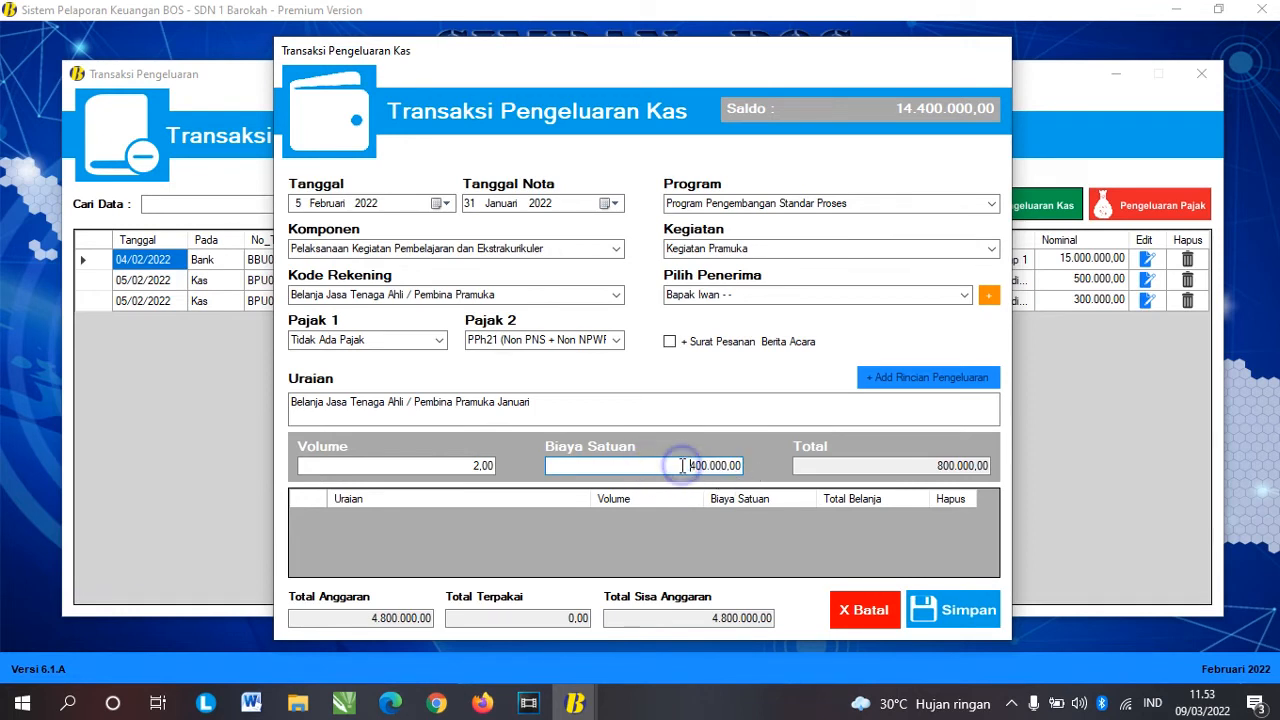
pyautogui.click(943, 462)
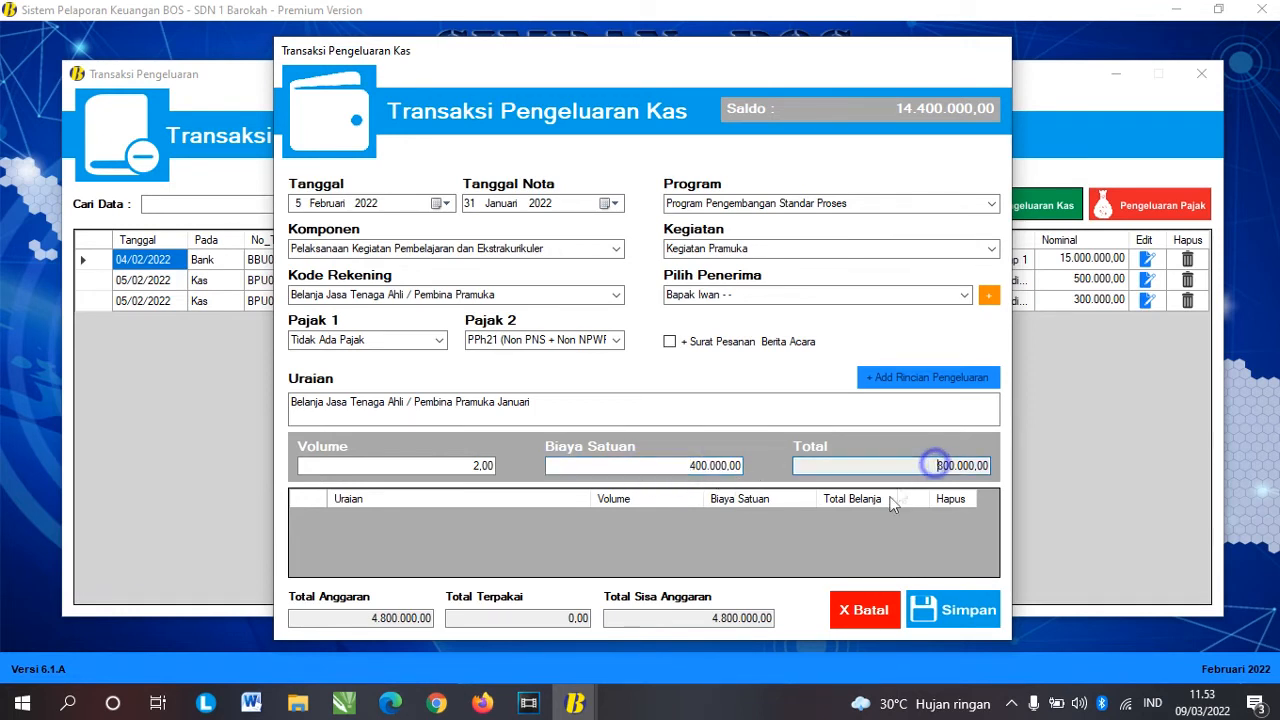
pyautogui.click(955, 605)
pyautogui.click(740, 407)
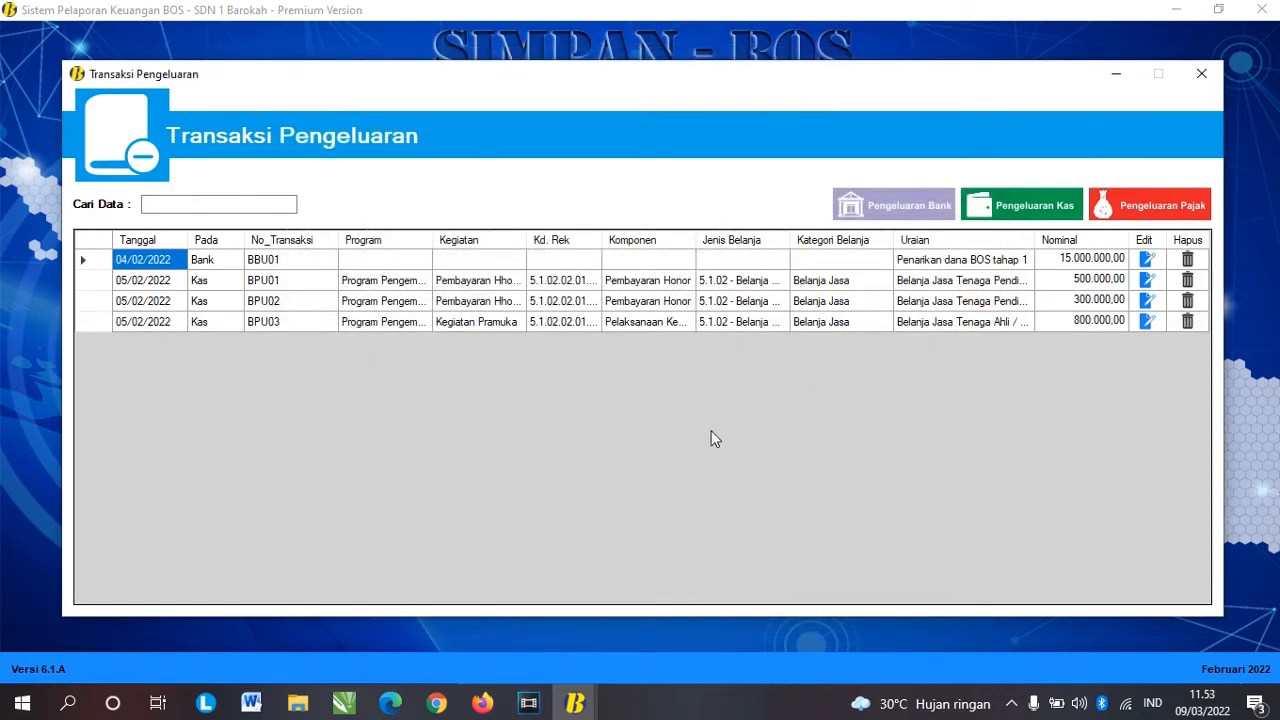
# Step: Extend BPU03's description to end with 'Januari -februari' and save the edit
pyautogui.click(956, 322)
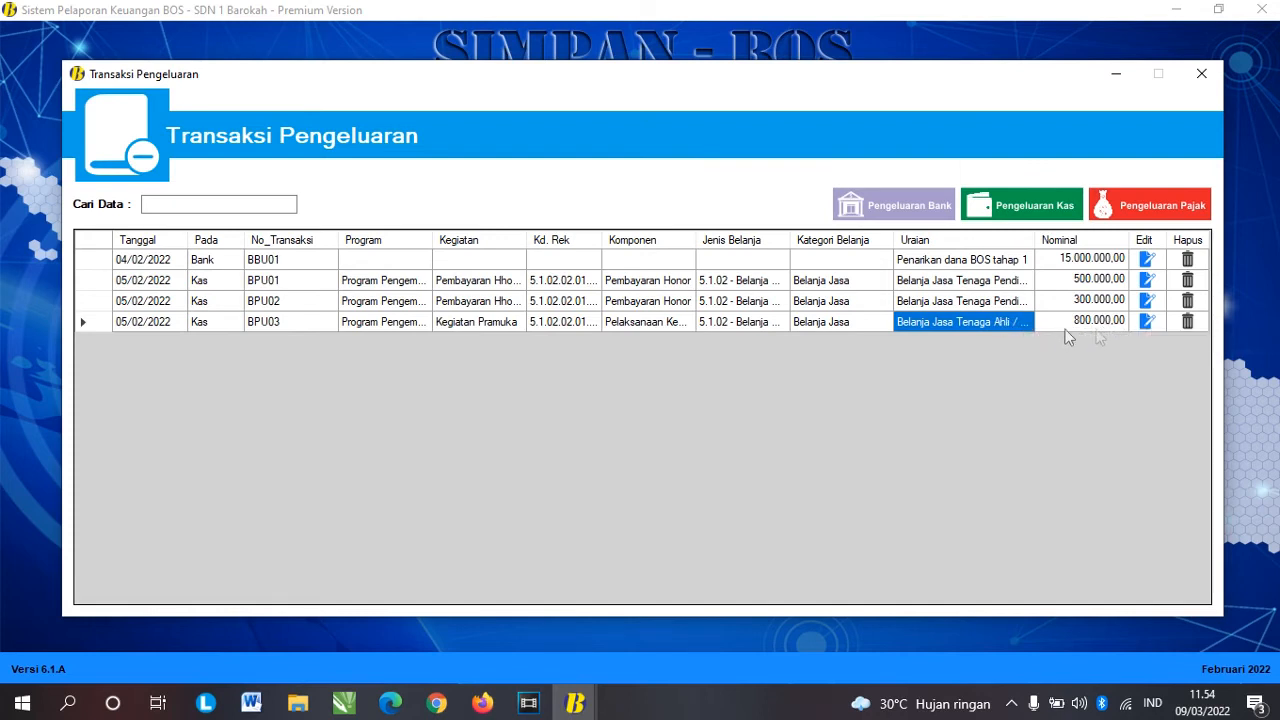
pyautogui.click(1146, 324)
pyautogui.click(551, 451)
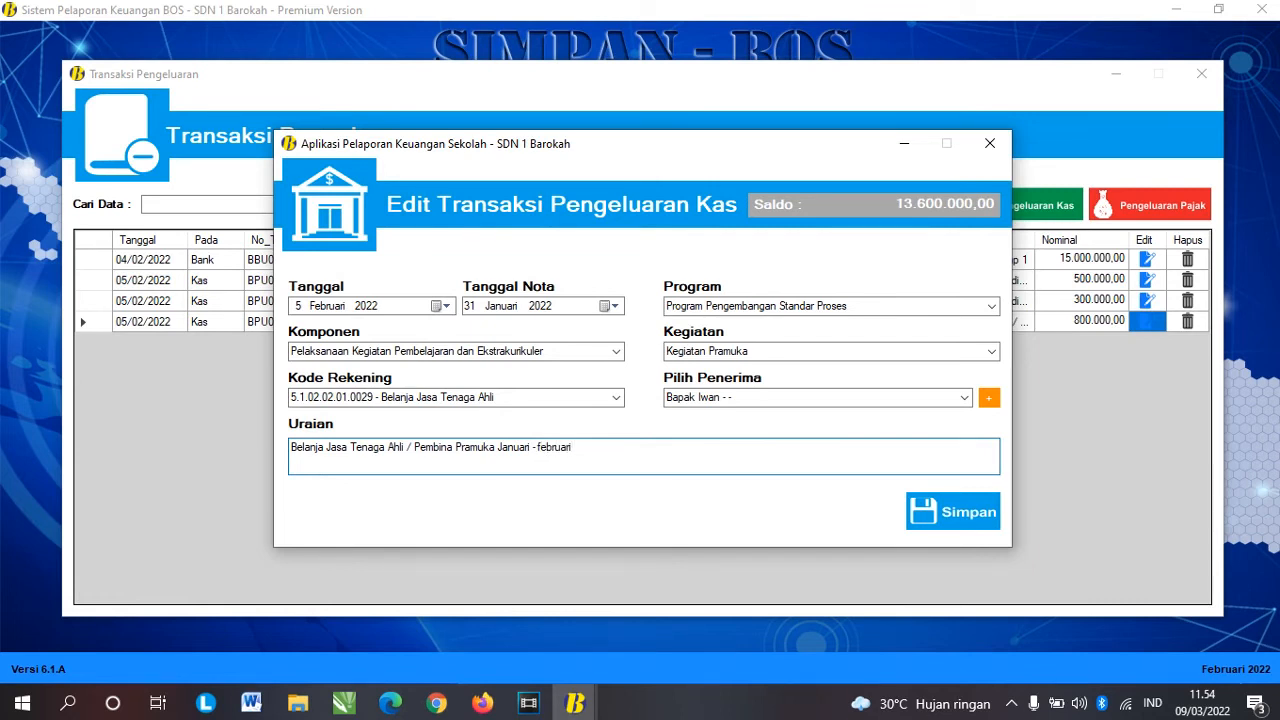
pyautogui.click(950, 512)
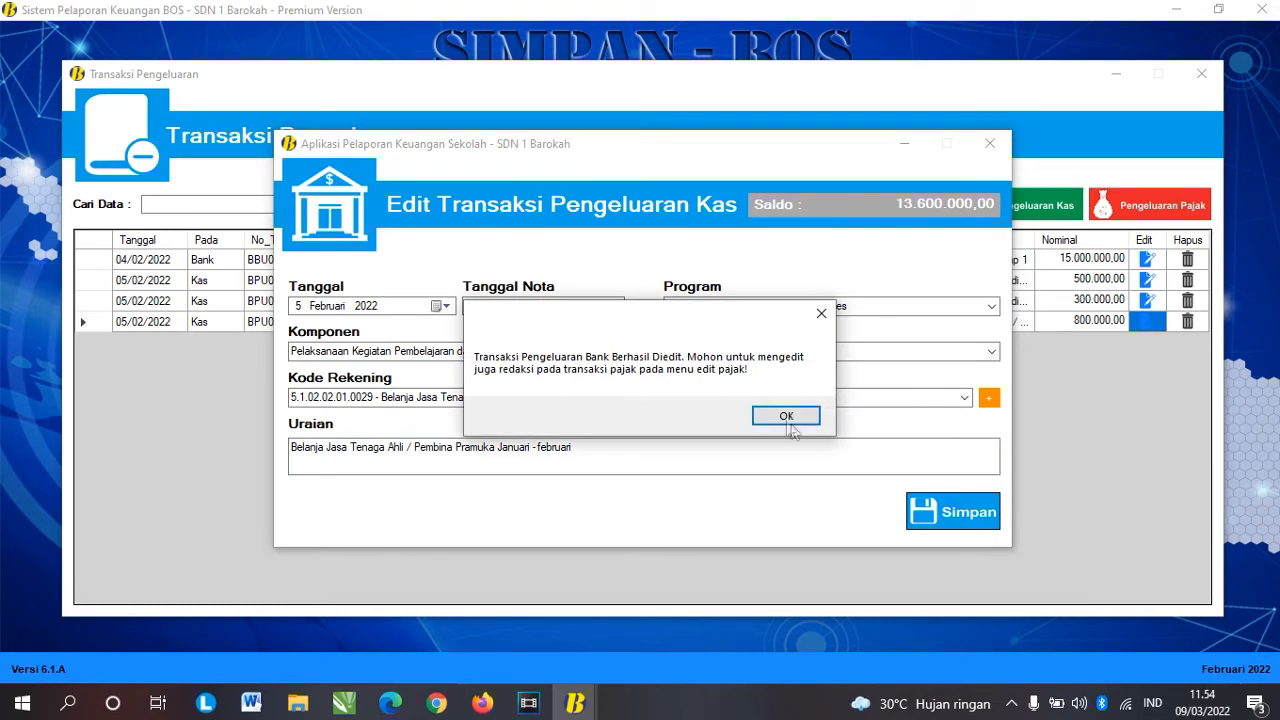
pyautogui.click(790, 424)
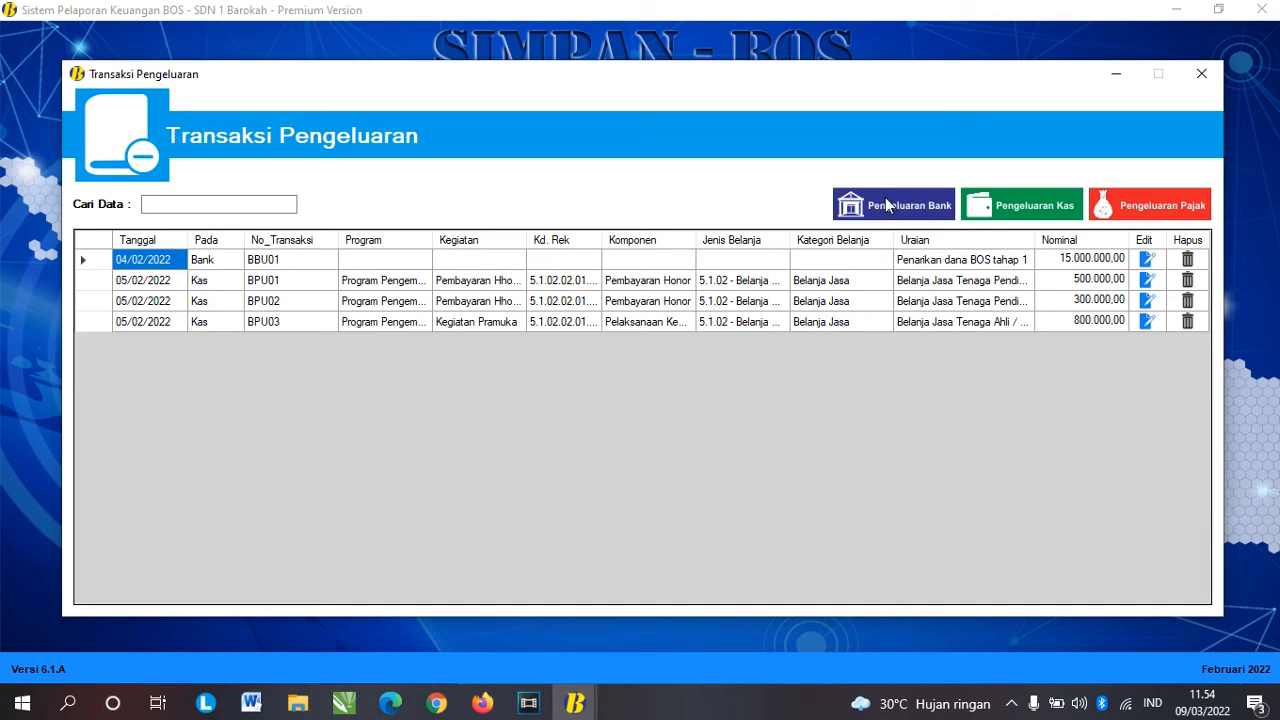
# Step: Start a new bank expenditure of type Transaksi Non Tunai
pyautogui.click(910, 212)
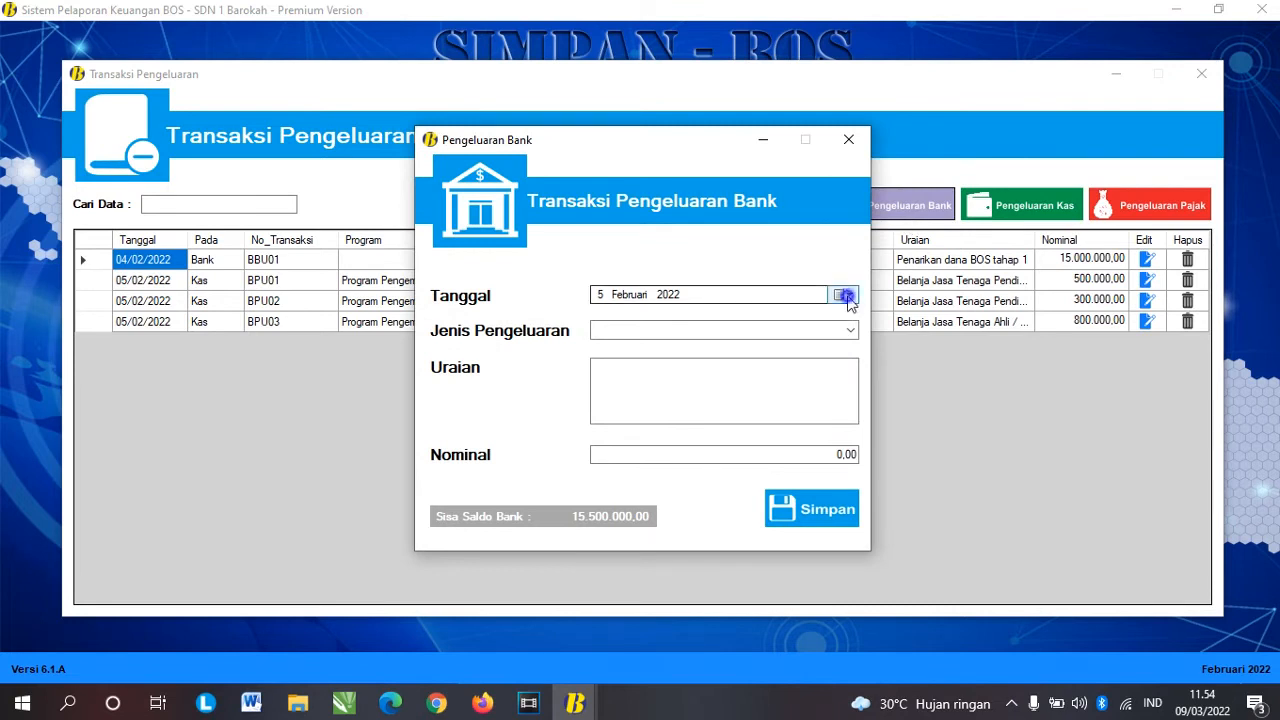
pyautogui.click(847, 294)
pyautogui.click(637, 373)
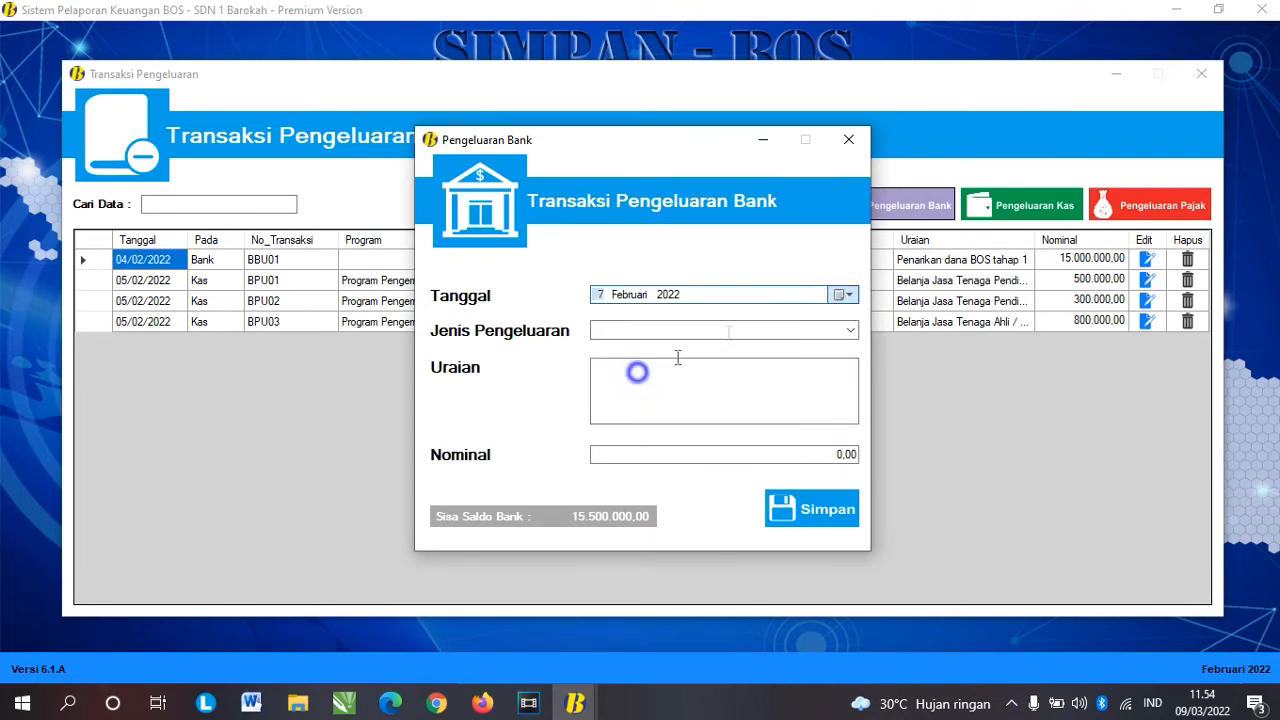
pyautogui.click(850, 330)
pyautogui.click(745, 355)
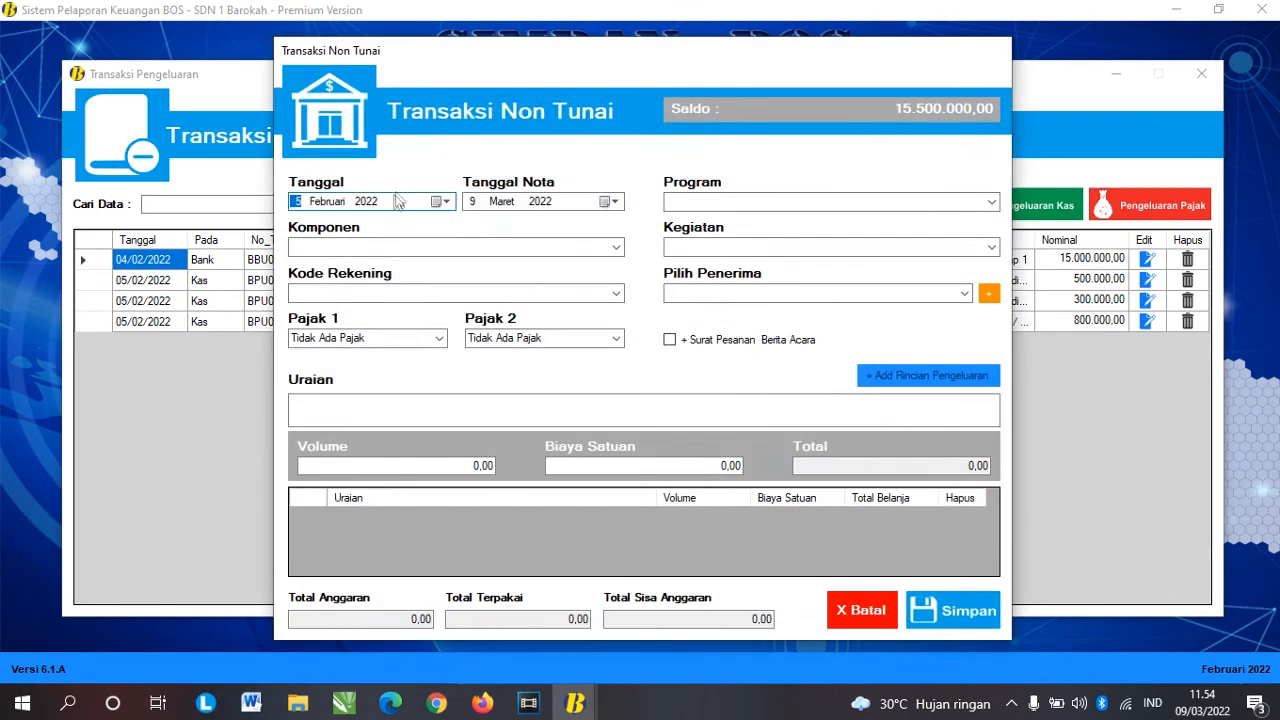
# Step: Set the transaction date to 7 Februari 2022
pyautogui.click(438, 201)
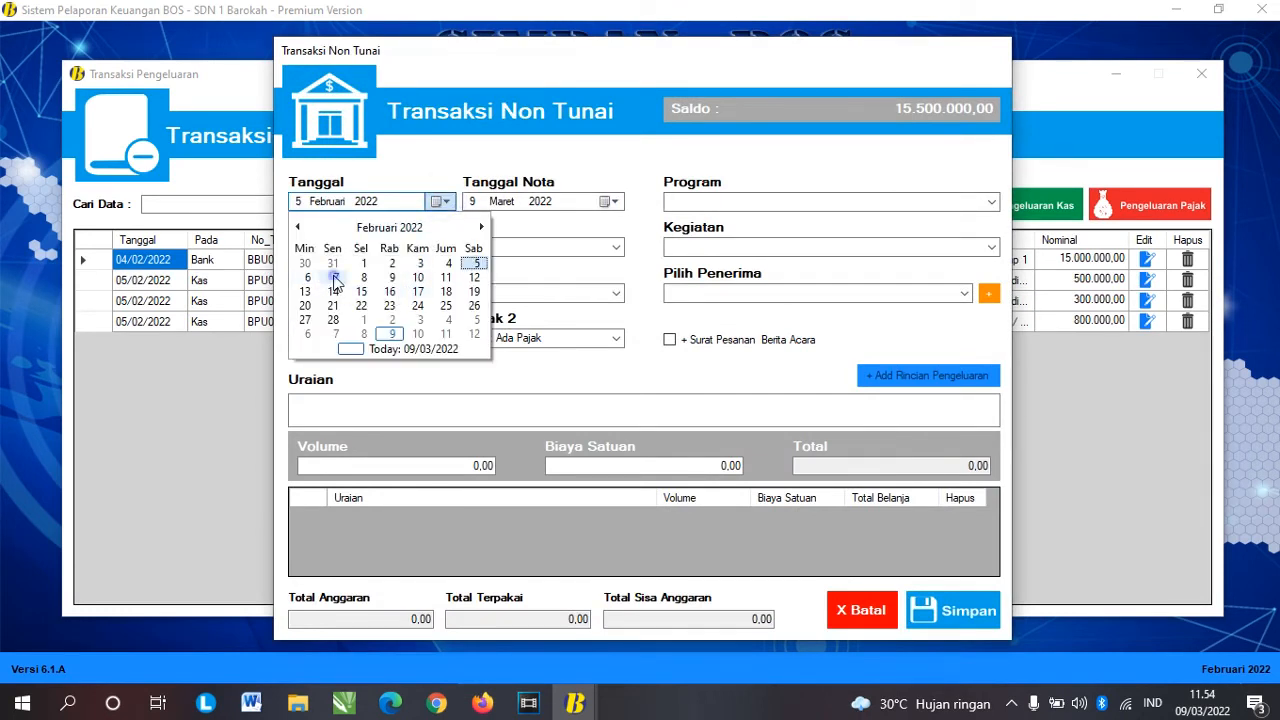
pyautogui.click(335, 277)
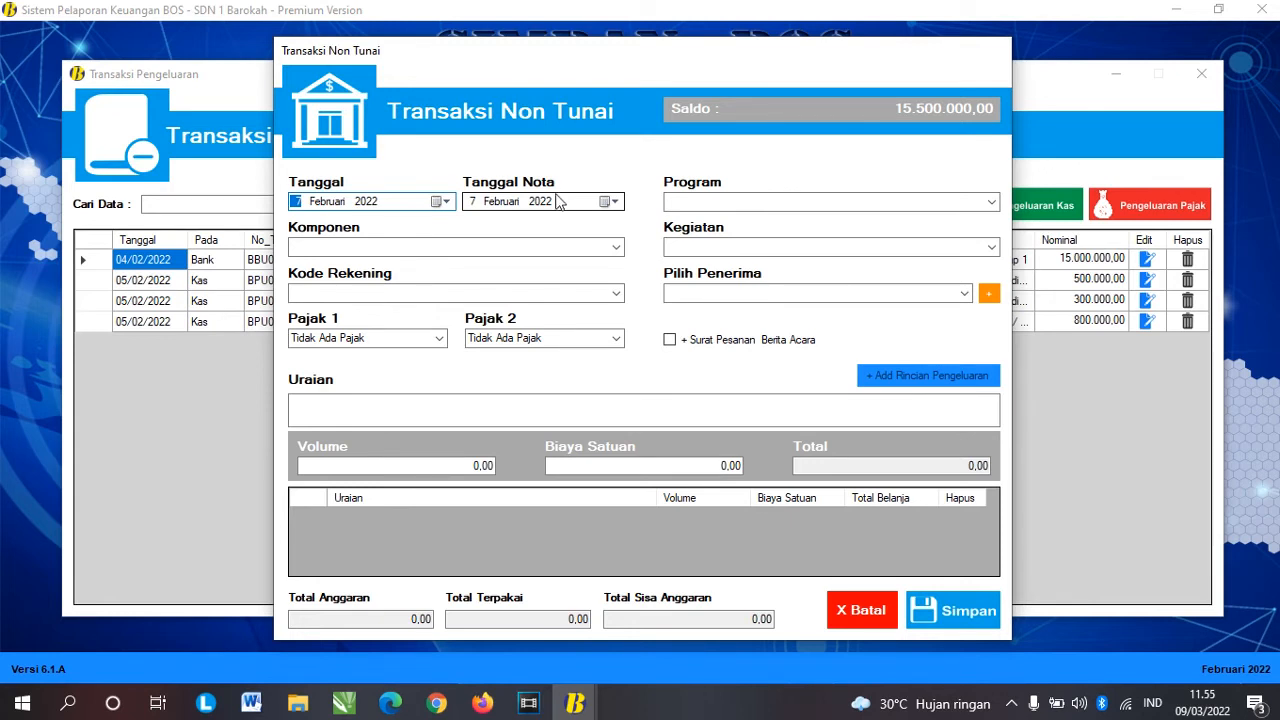
pyautogui.click(492, 204)
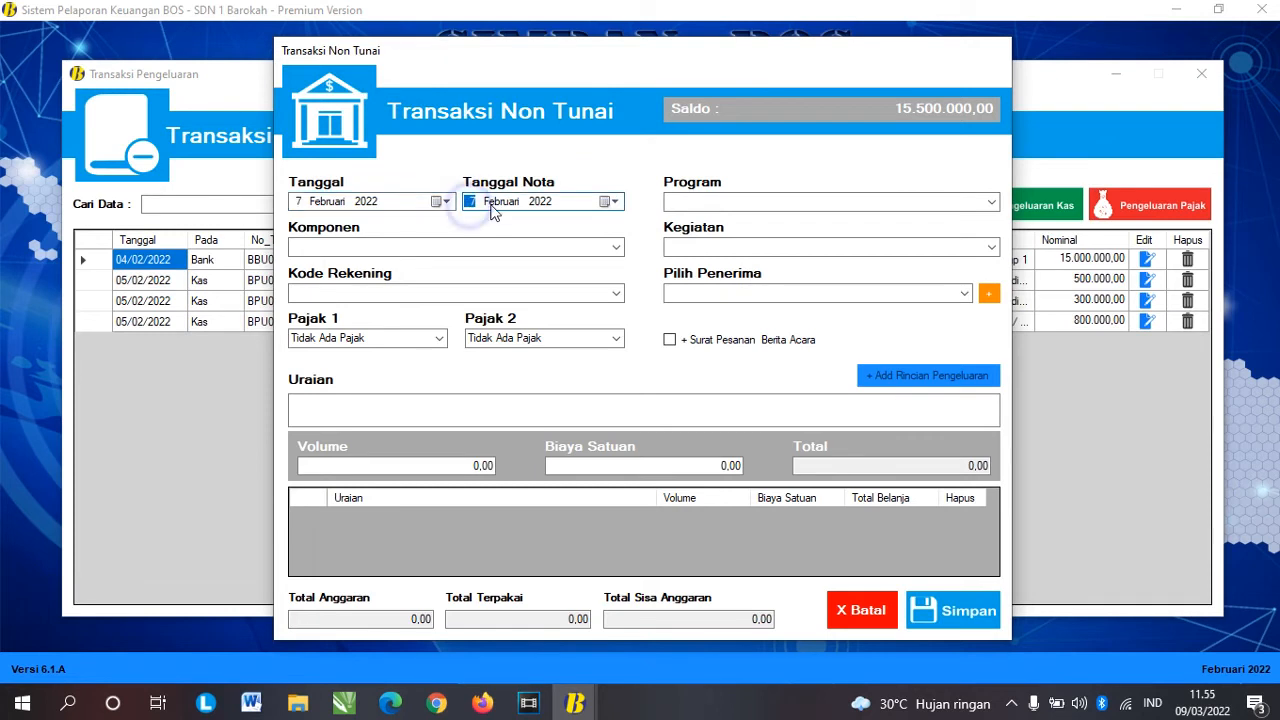
pyautogui.click(545, 202)
pyautogui.click(366, 201)
pyautogui.click(330, 202)
pyautogui.click(373, 206)
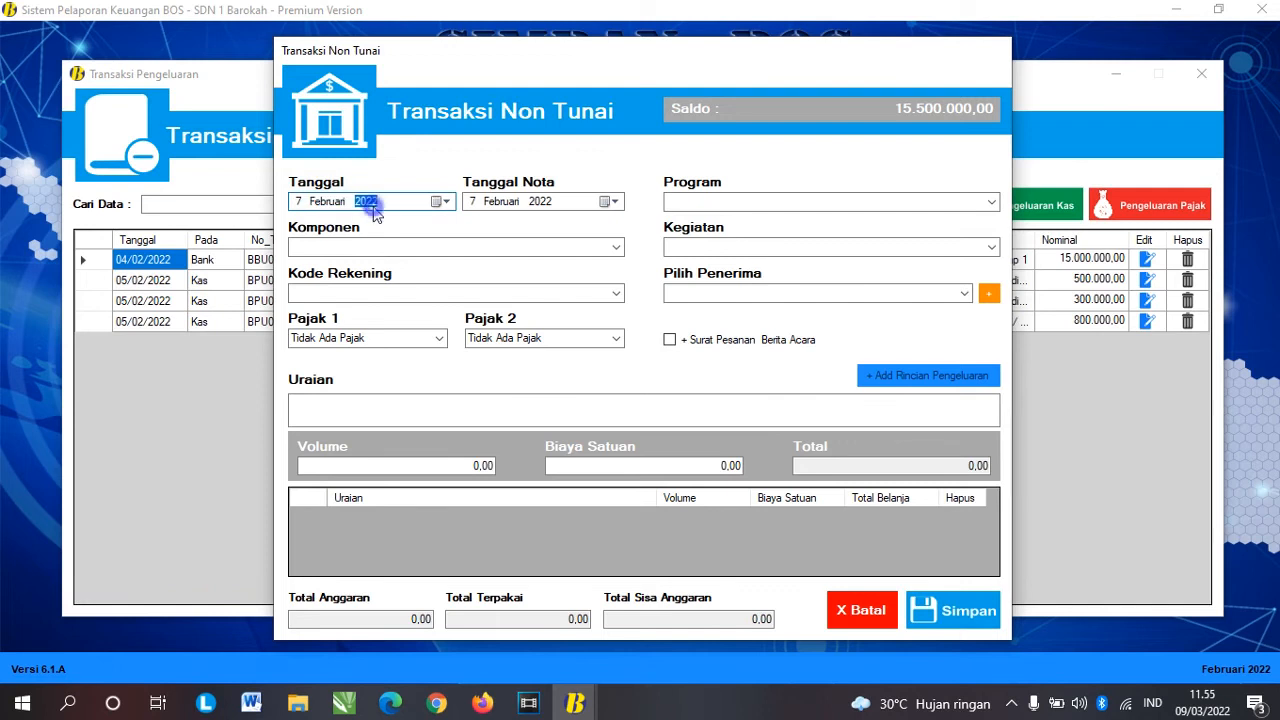
pyautogui.click(324, 206)
pyautogui.click(305, 204)
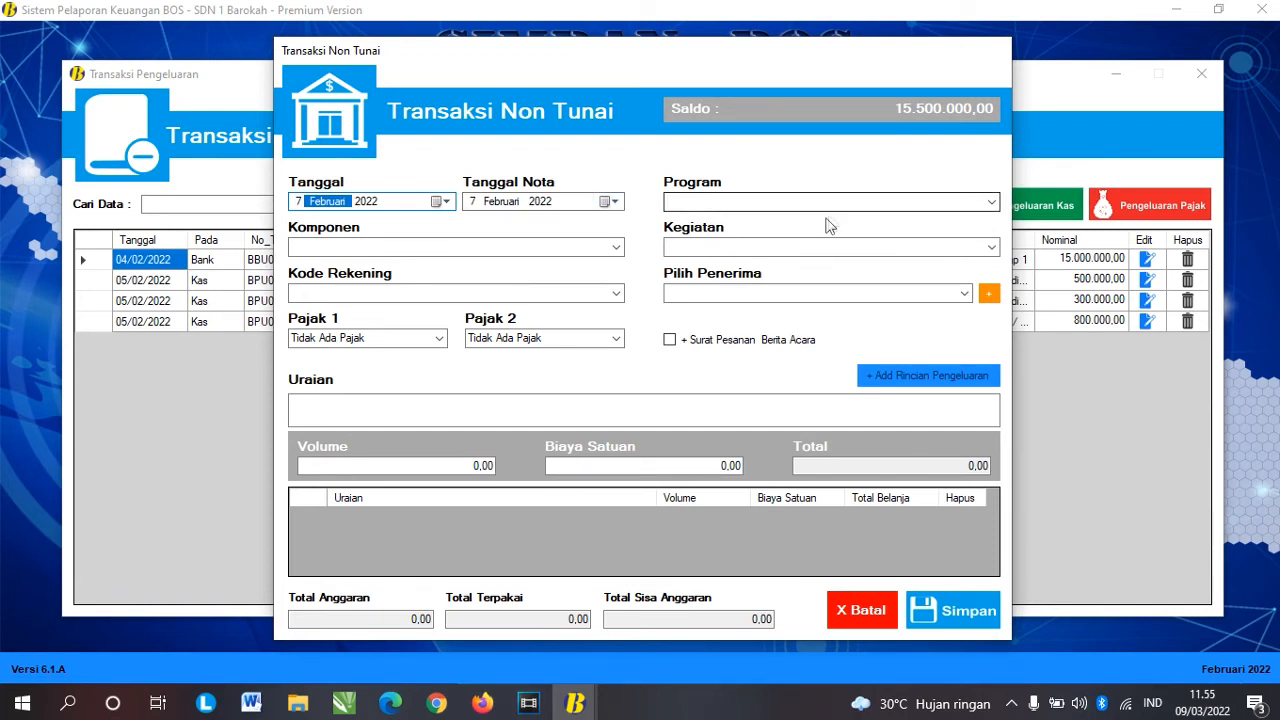
# Step: Choose the Implementasi Sistem Penilaian program, Kegiatan Ulangan Harian, and the Penggandaan / FC naskah soal account
pyautogui.click(990, 202)
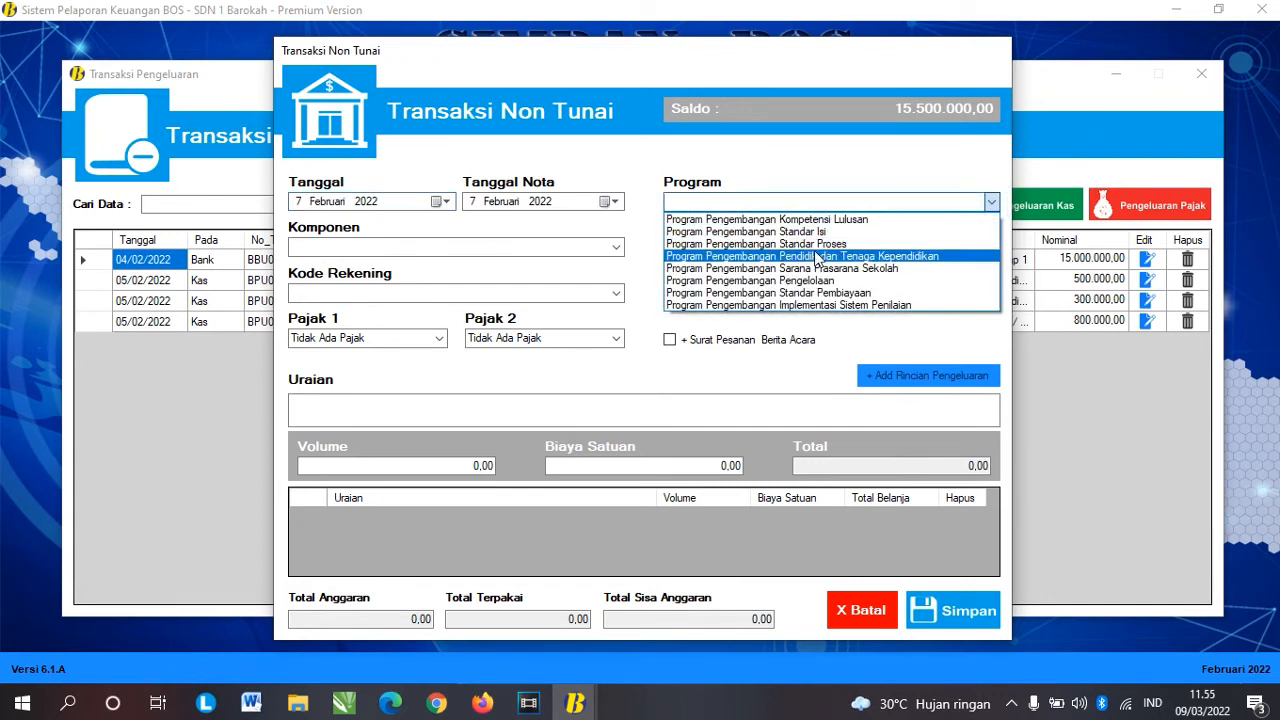
pyautogui.click(558, 148)
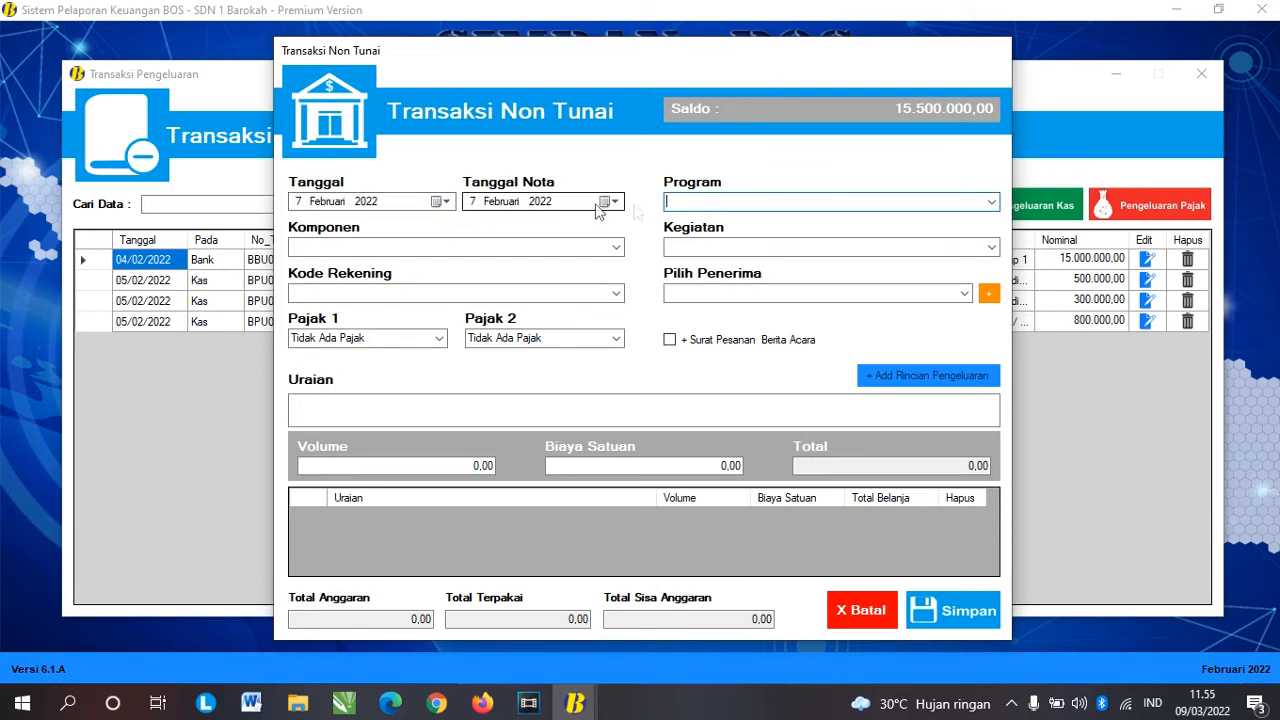
pyautogui.click(991, 202)
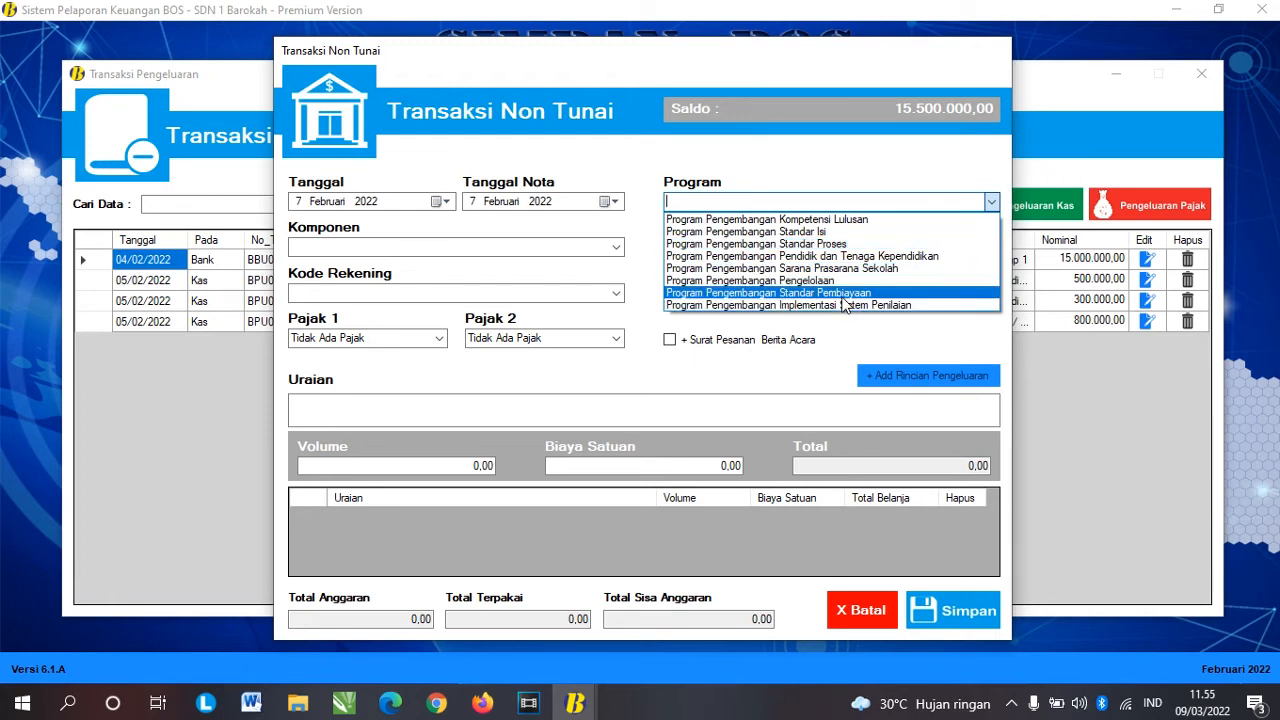
pyautogui.click(843, 305)
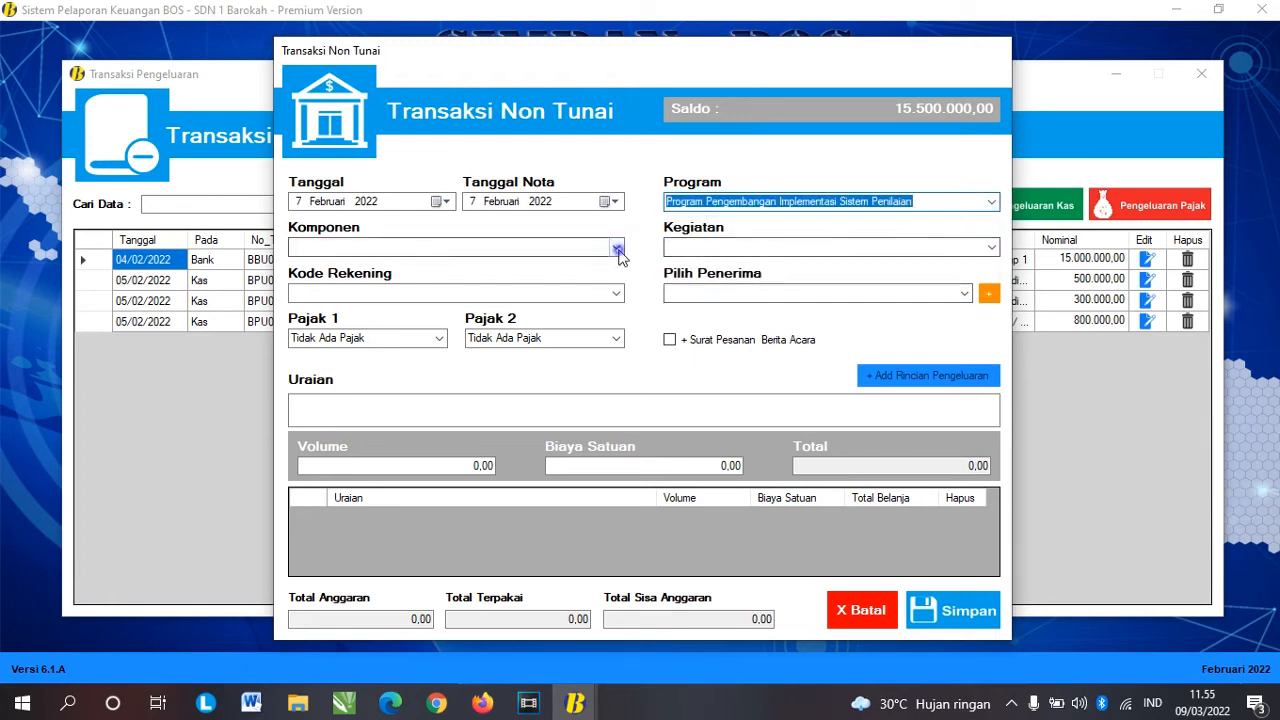
pyautogui.click(616, 247)
pyautogui.click(550, 265)
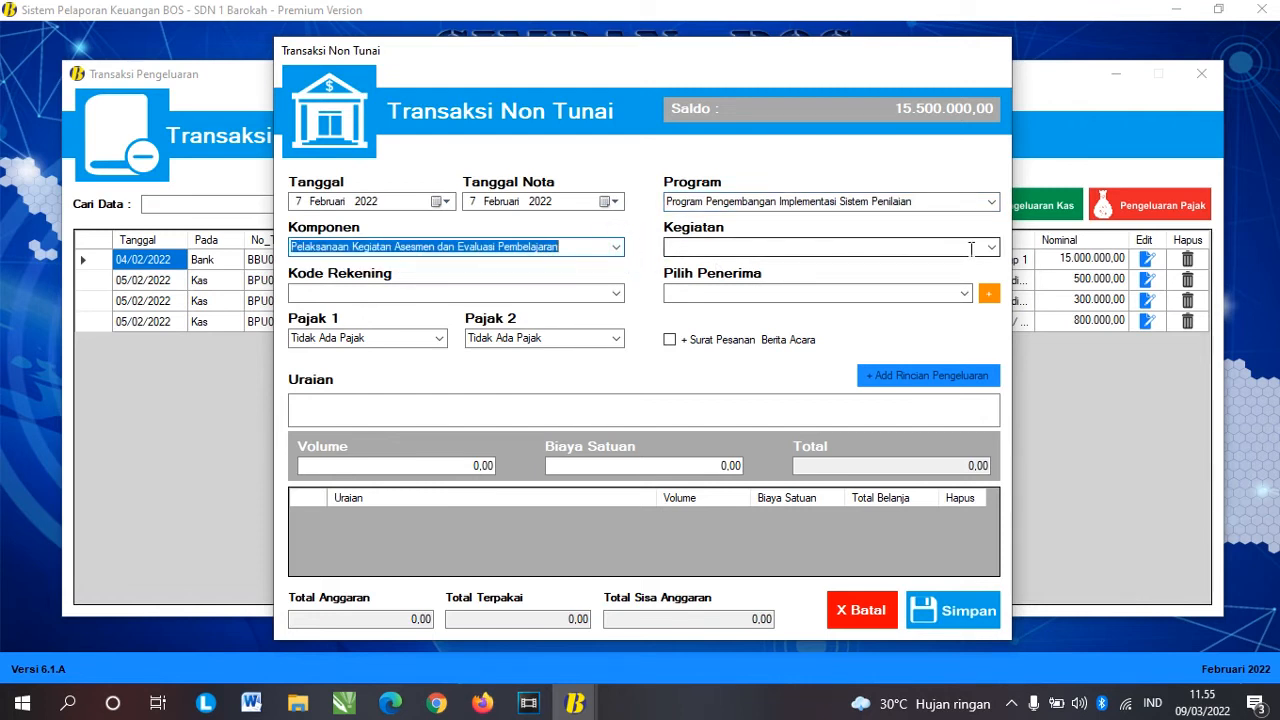
pyautogui.click(990, 247)
pyautogui.click(810, 262)
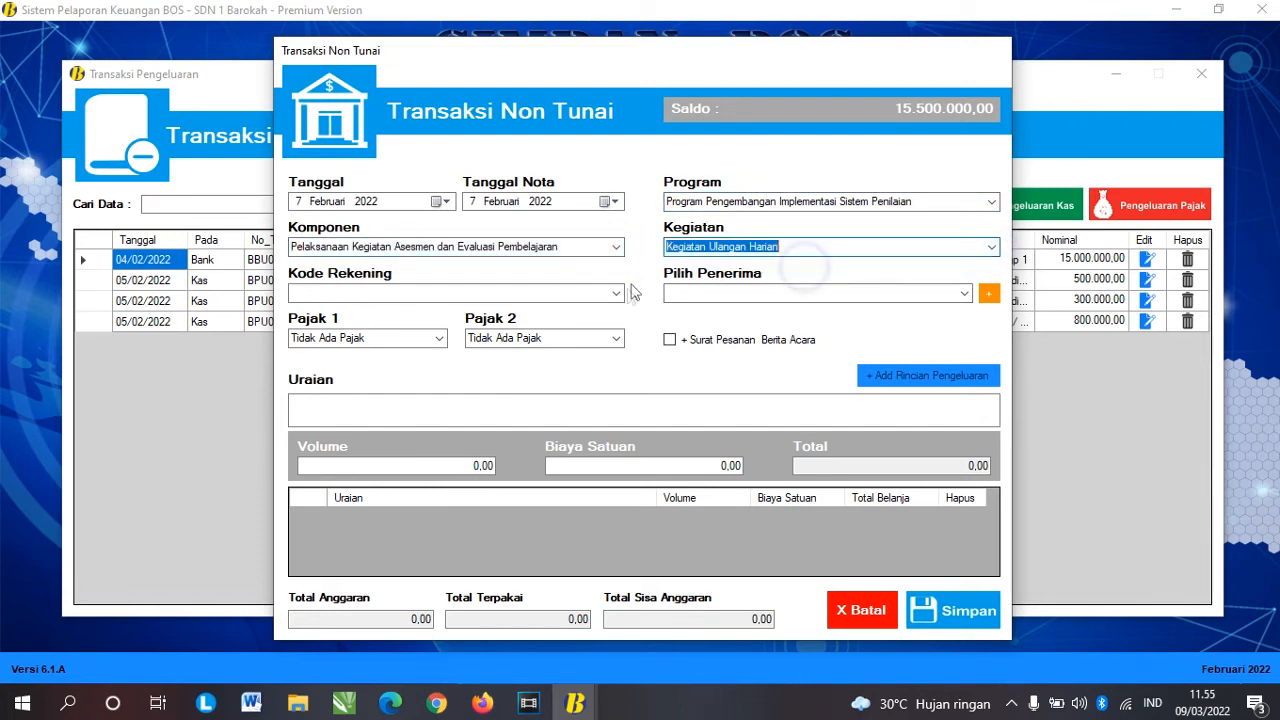
pyautogui.click(616, 293)
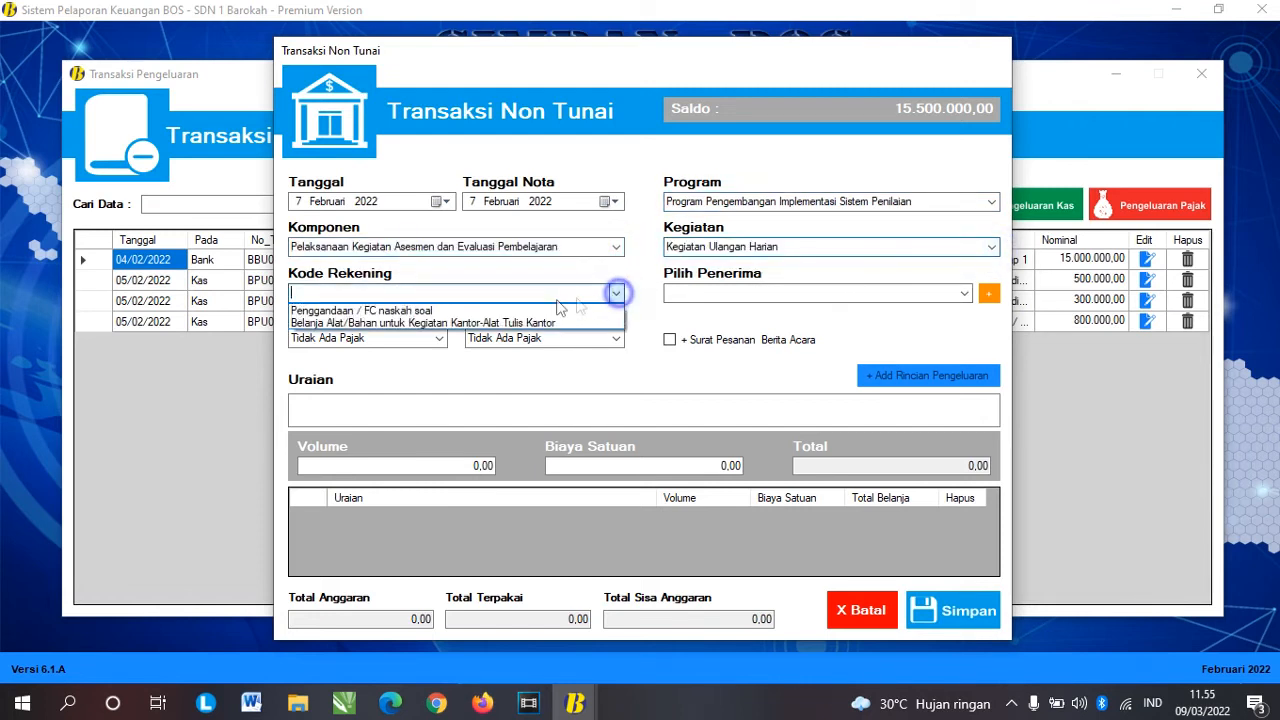
pyautogui.click(459, 310)
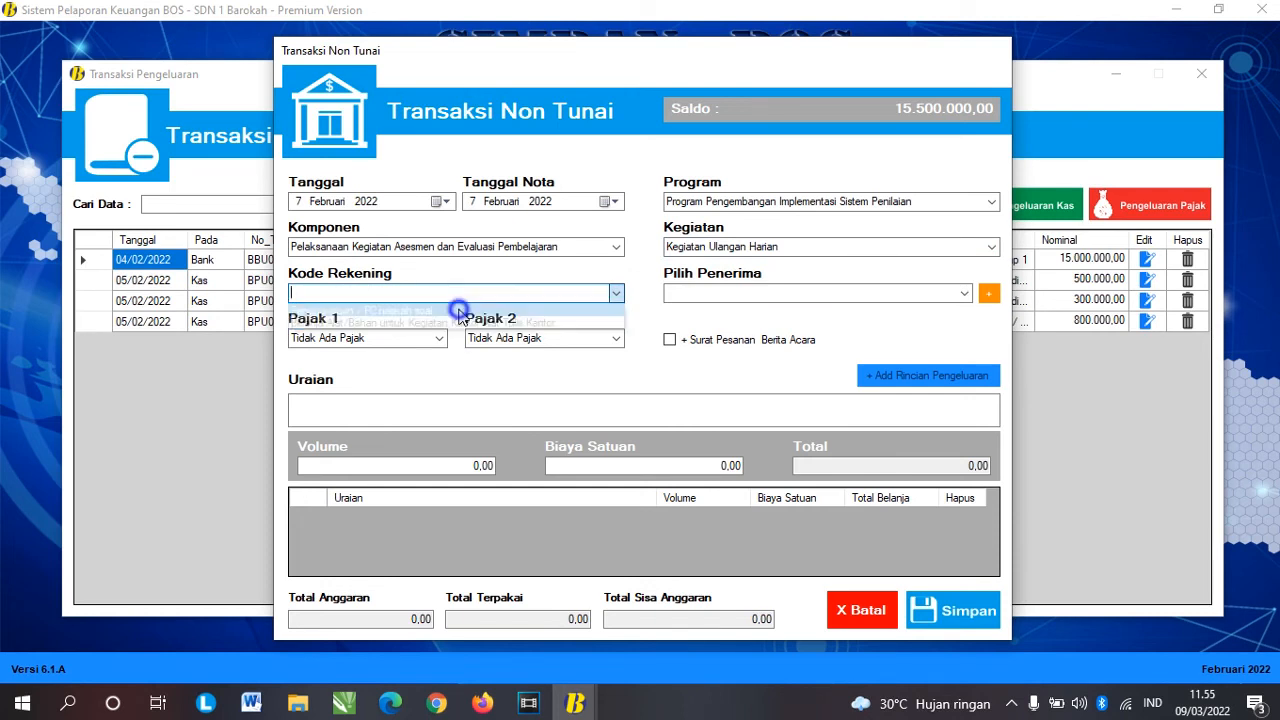
# Step: Bring up the add-recipient form beside Pilih Penerima
pyautogui.click(964, 293)
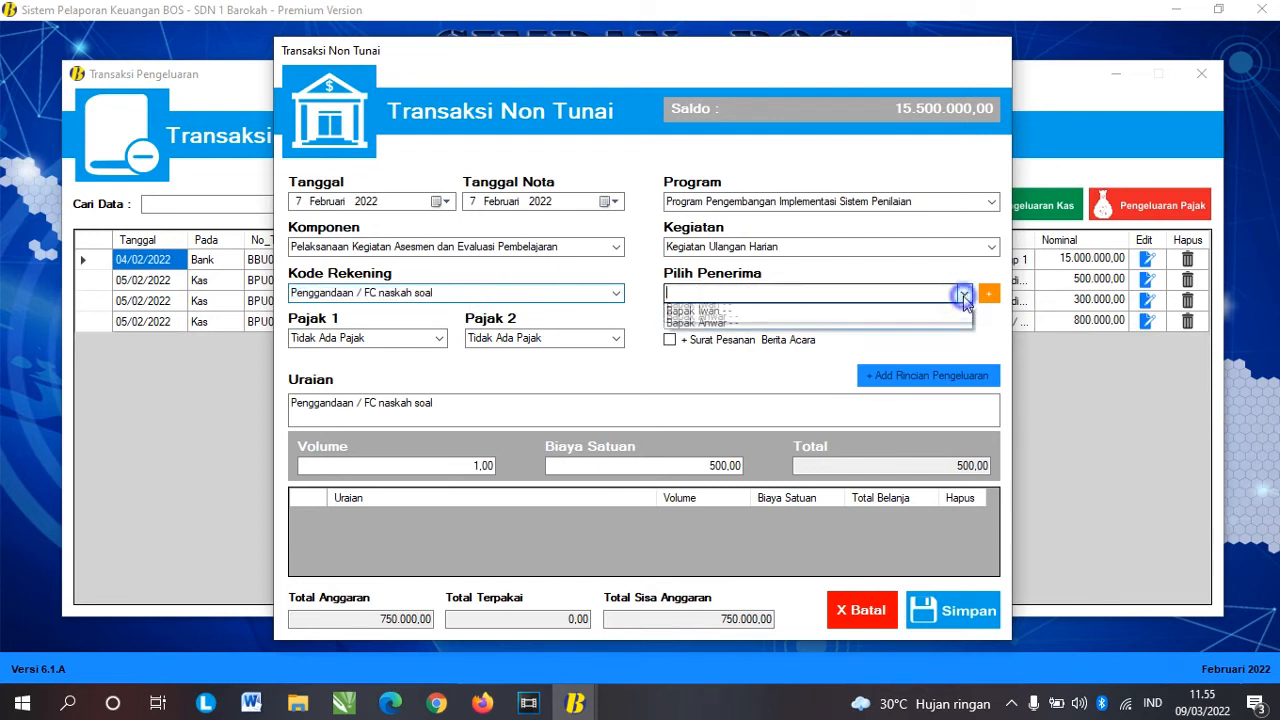
pyautogui.click(989, 296)
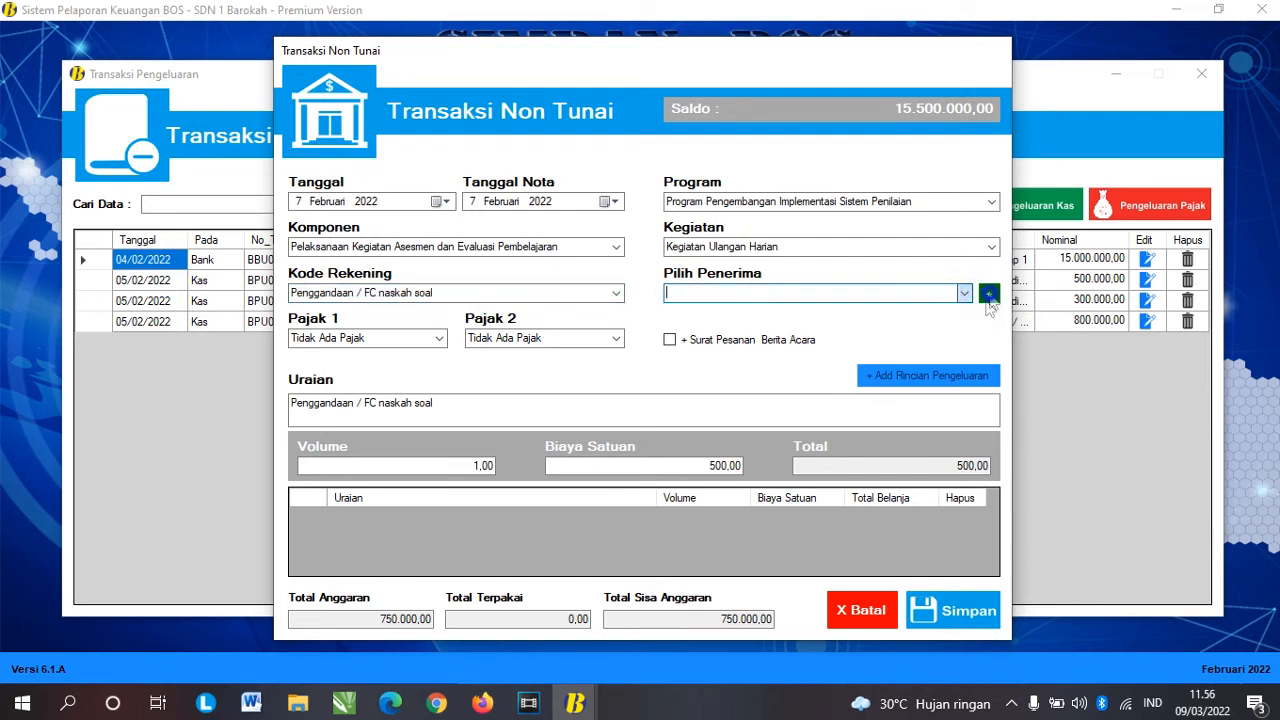
pyautogui.click(989, 295)
pyautogui.click(446, 254)
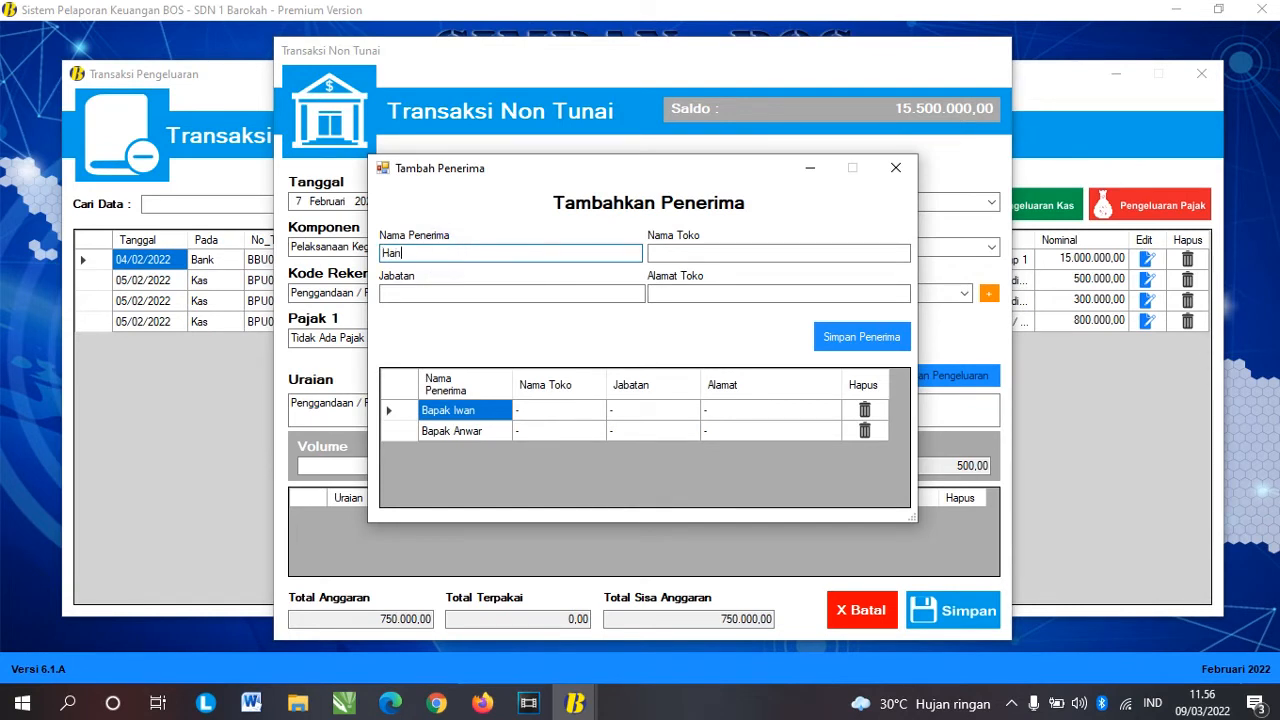
# Step: Enter the owner's name, shop Berkah Cell, position and shop address, and save the recipient
pyautogui.press('Tab')
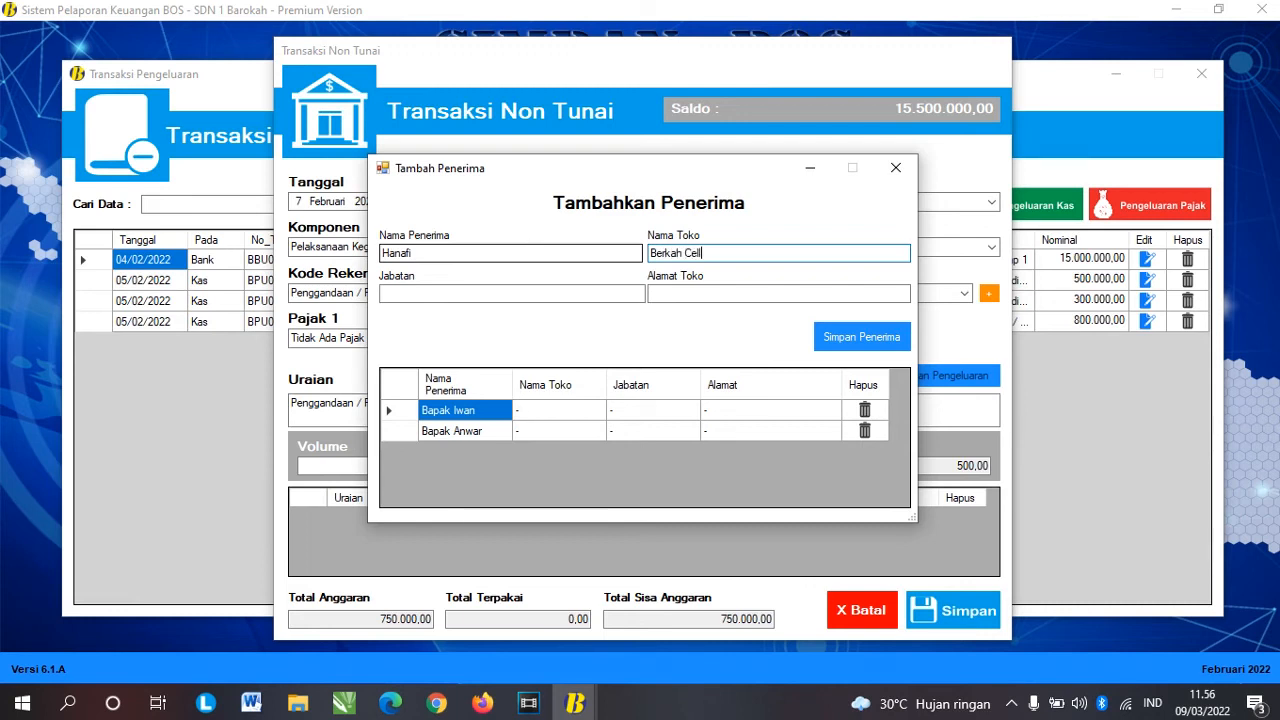
pyautogui.press('Tab')
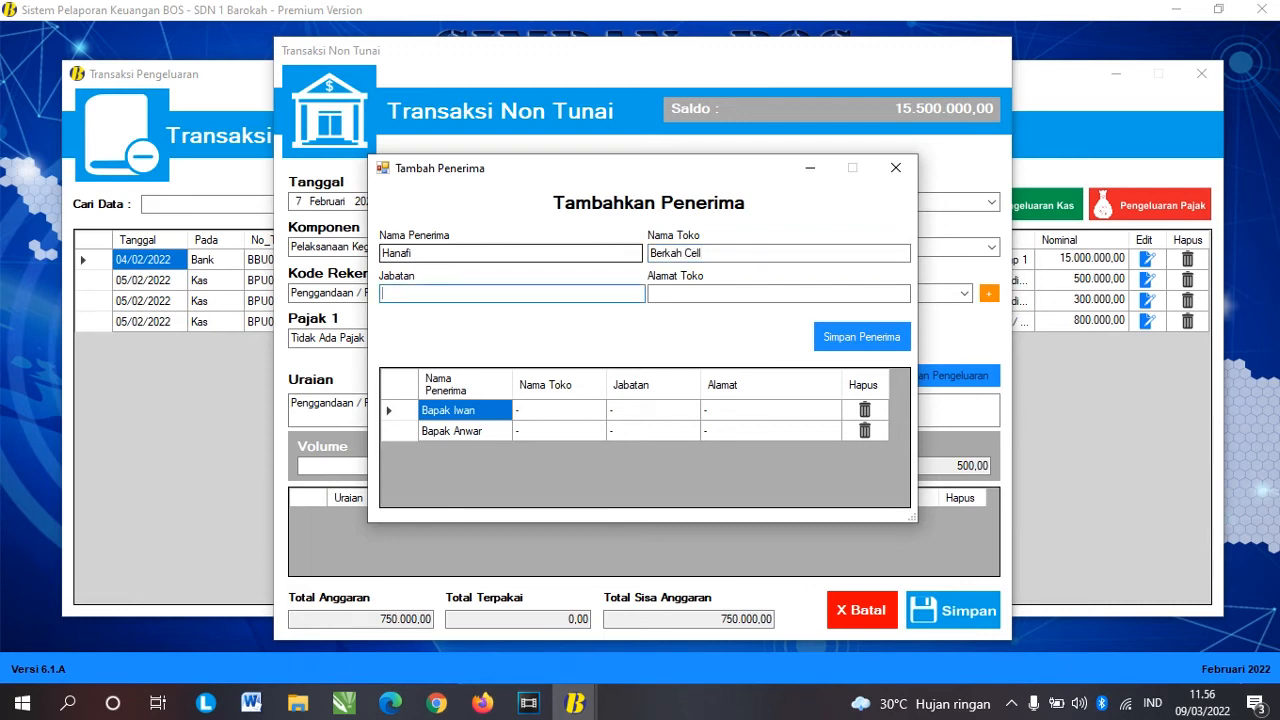
pyautogui.press('Tab')
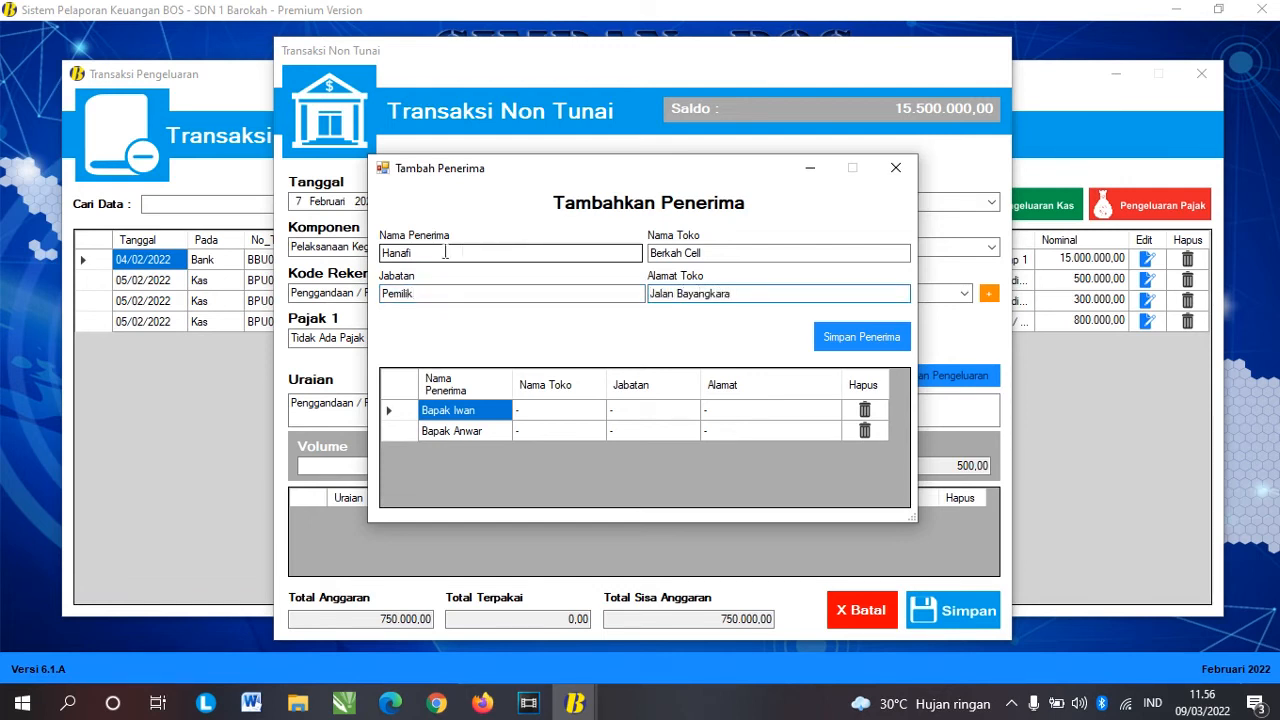
pyautogui.click(897, 336)
pyautogui.click(683, 412)
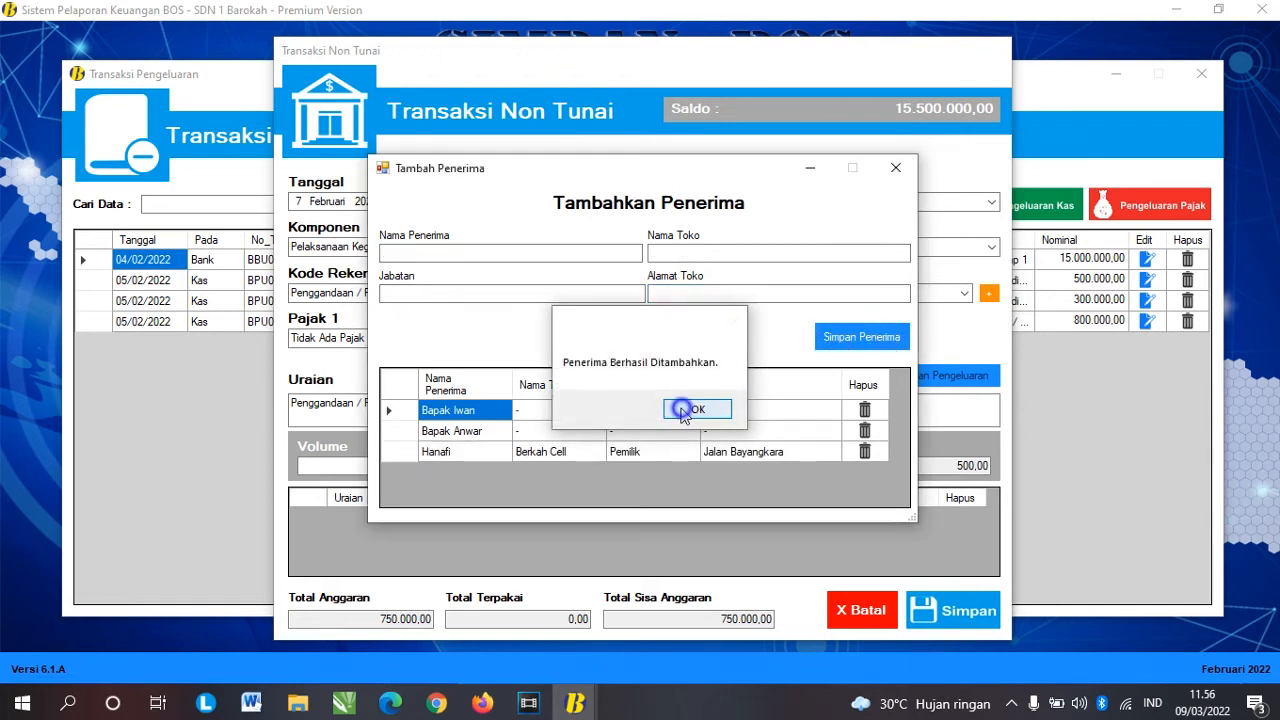
# Step: Check the new recipient's row, then close the add-recipient form
pyautogui.click(481, 452)
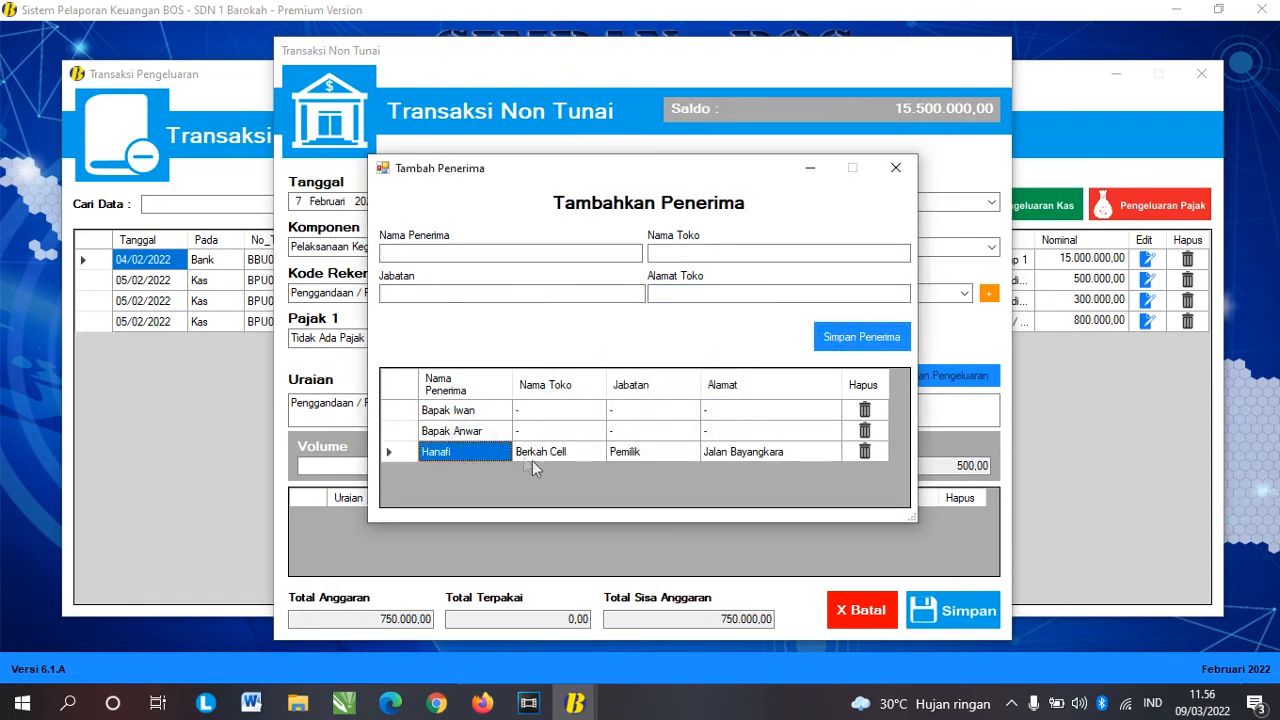
pyautogui.click(652, 458)
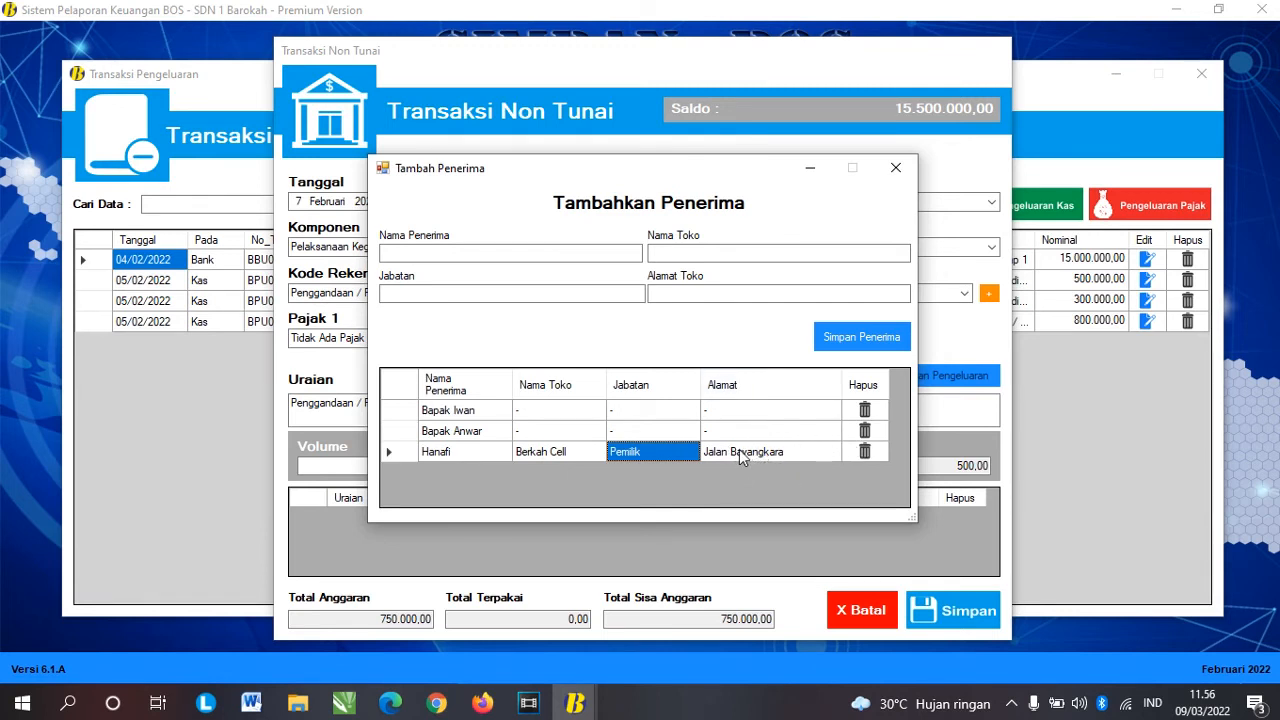
pyautogui.click(806, 452)
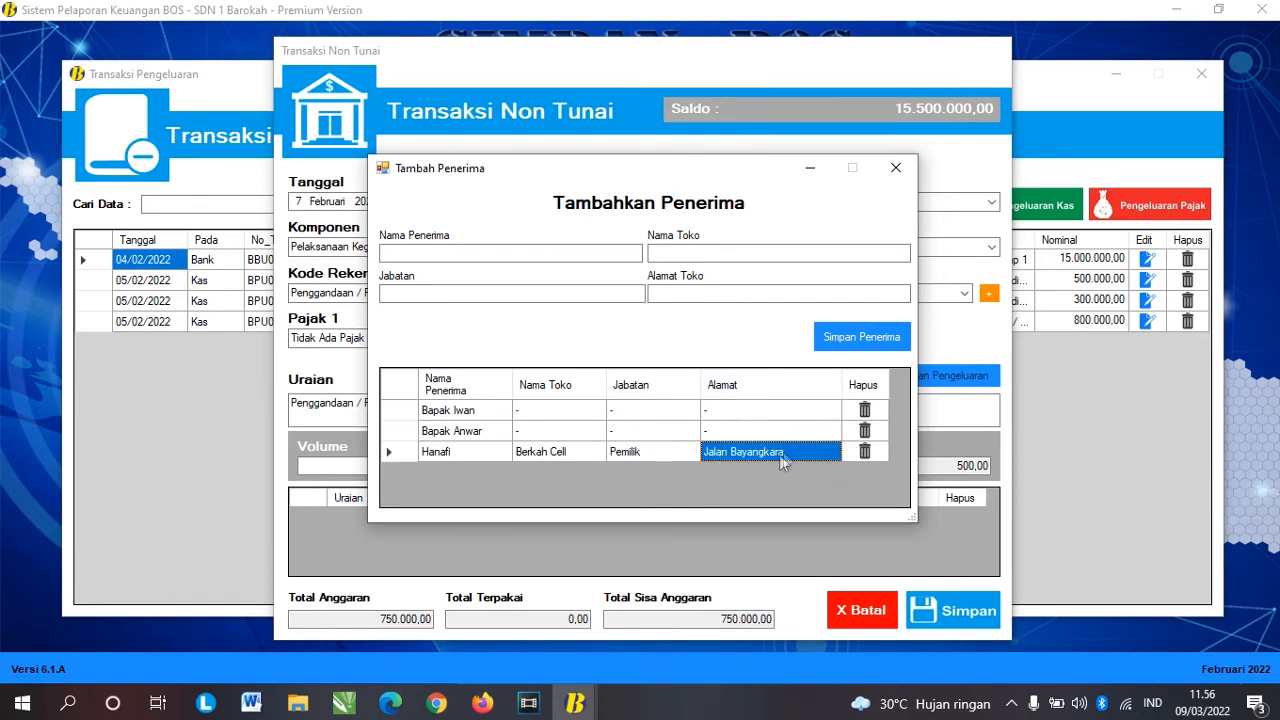
pyautogui.click(896, 168)
pyautogui.click(830, 292)
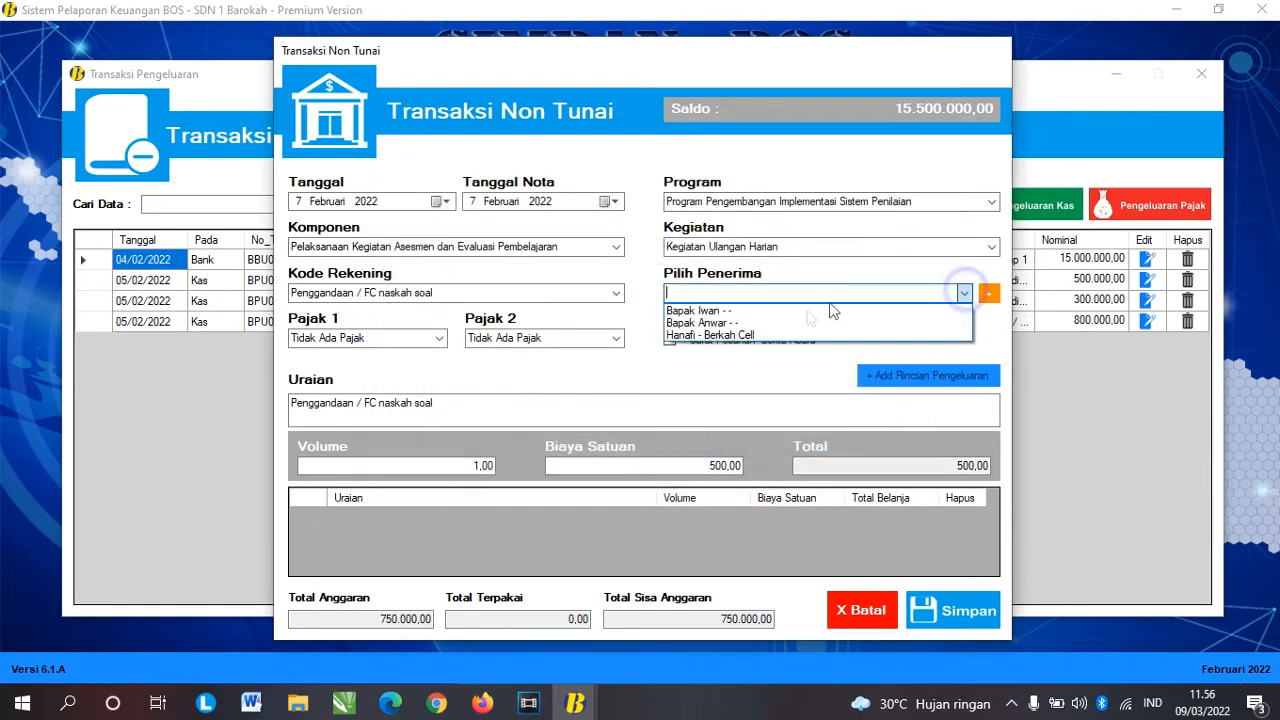
# Step: Assign the Berkah Cell owner, set Volume to 500 for a 250.000,00 total, and save
pyautogui.click(757, 334)
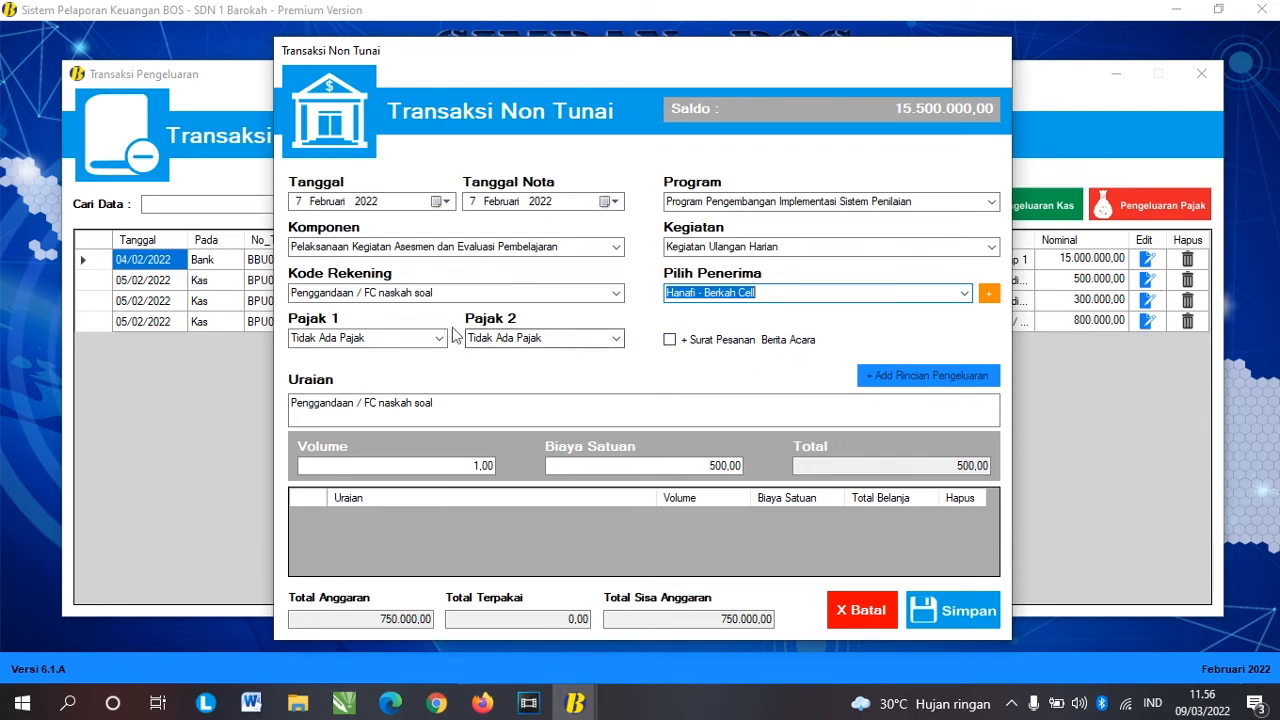
pyautogui.click(433, 293)
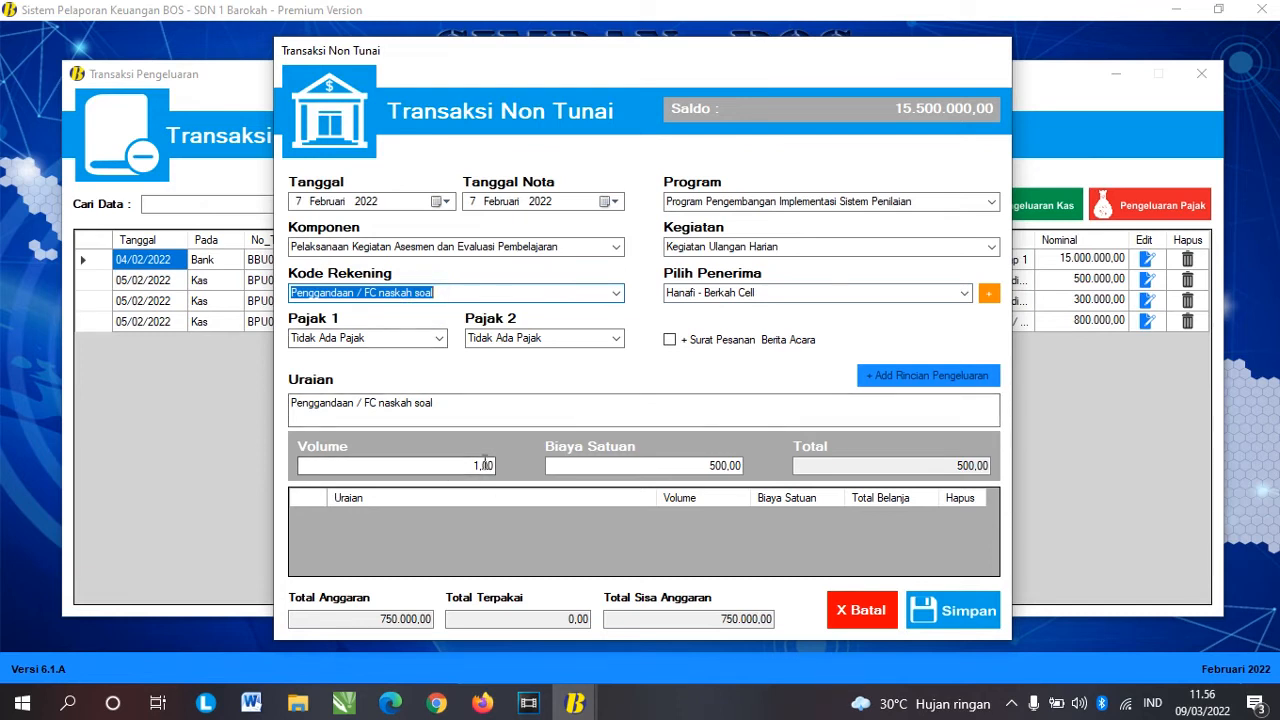
pyautogui.doubleClick(451, 466)
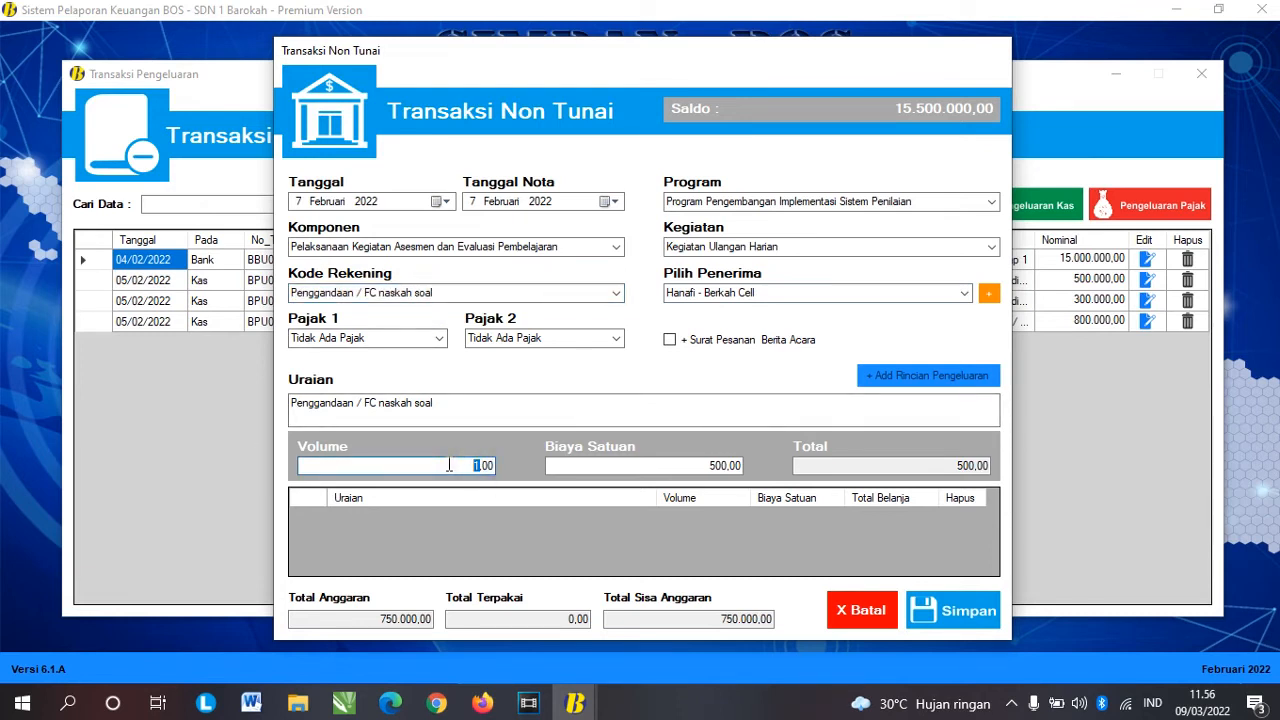
pyautogui.write('500')
pyautogui.press('Tab')
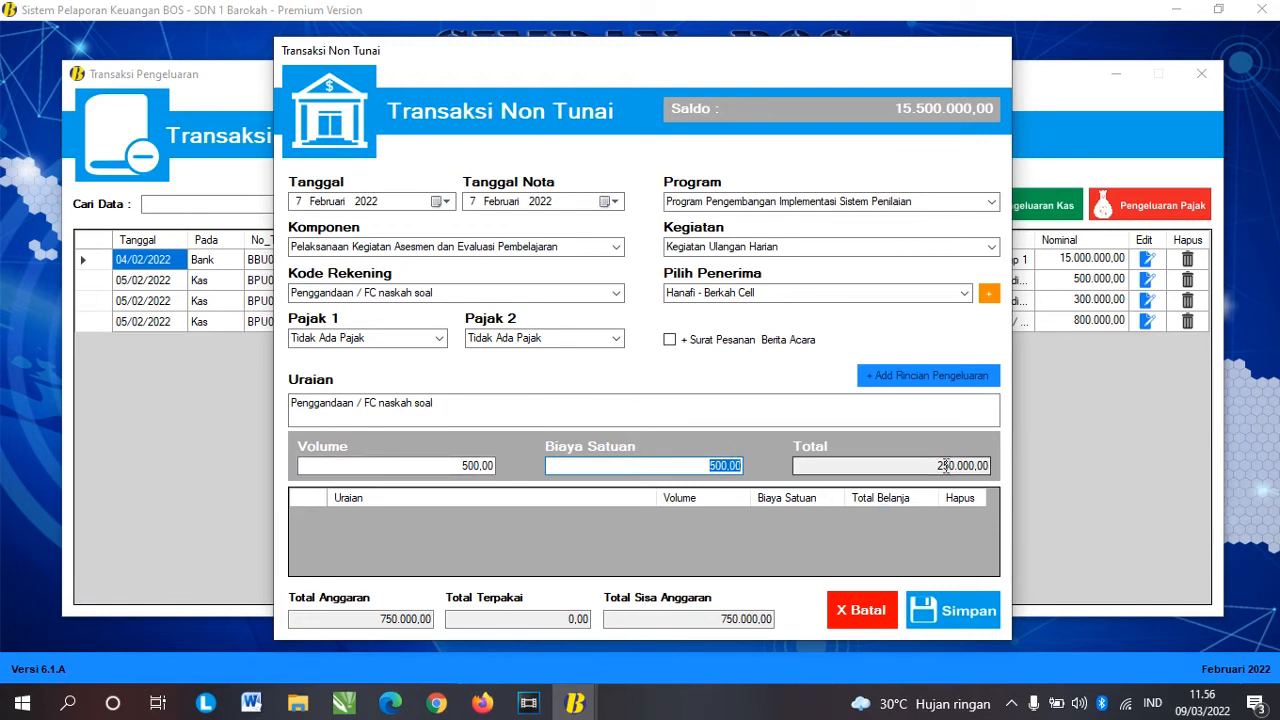
pyautogui.press('Tab')
pyautogui.click(698, 618)
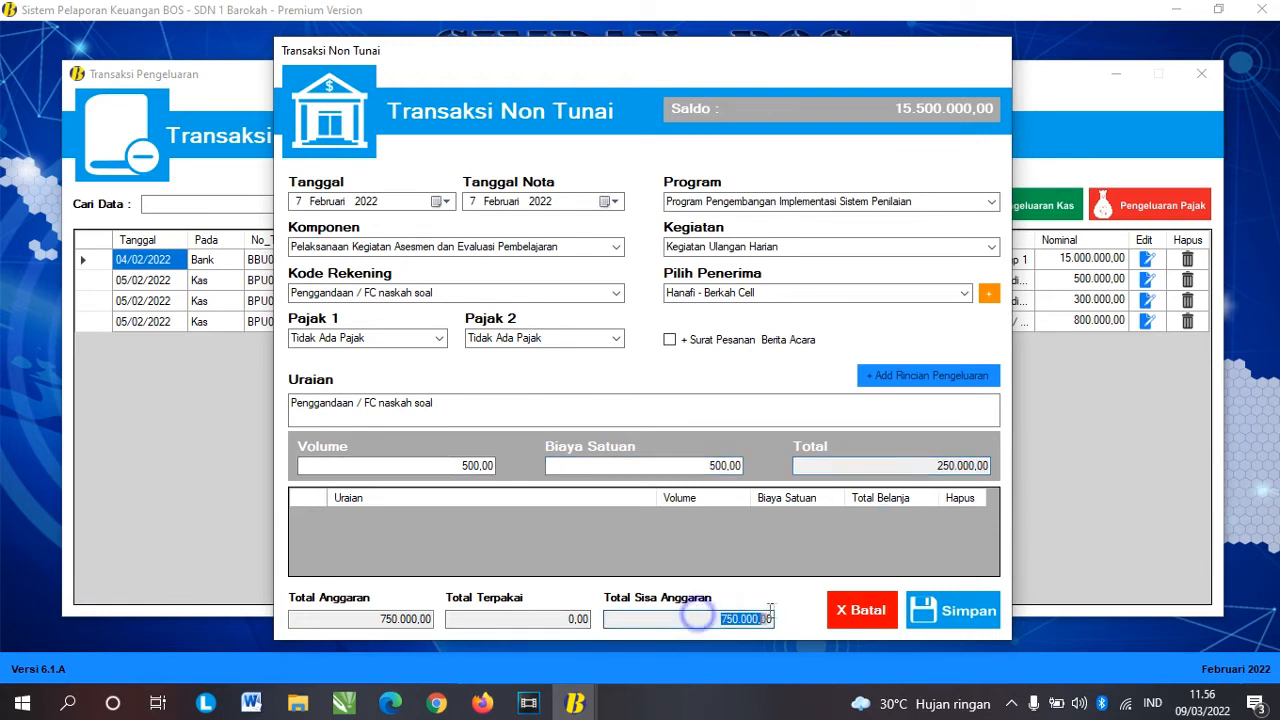
pyautogui.doubleClick(745, 619)
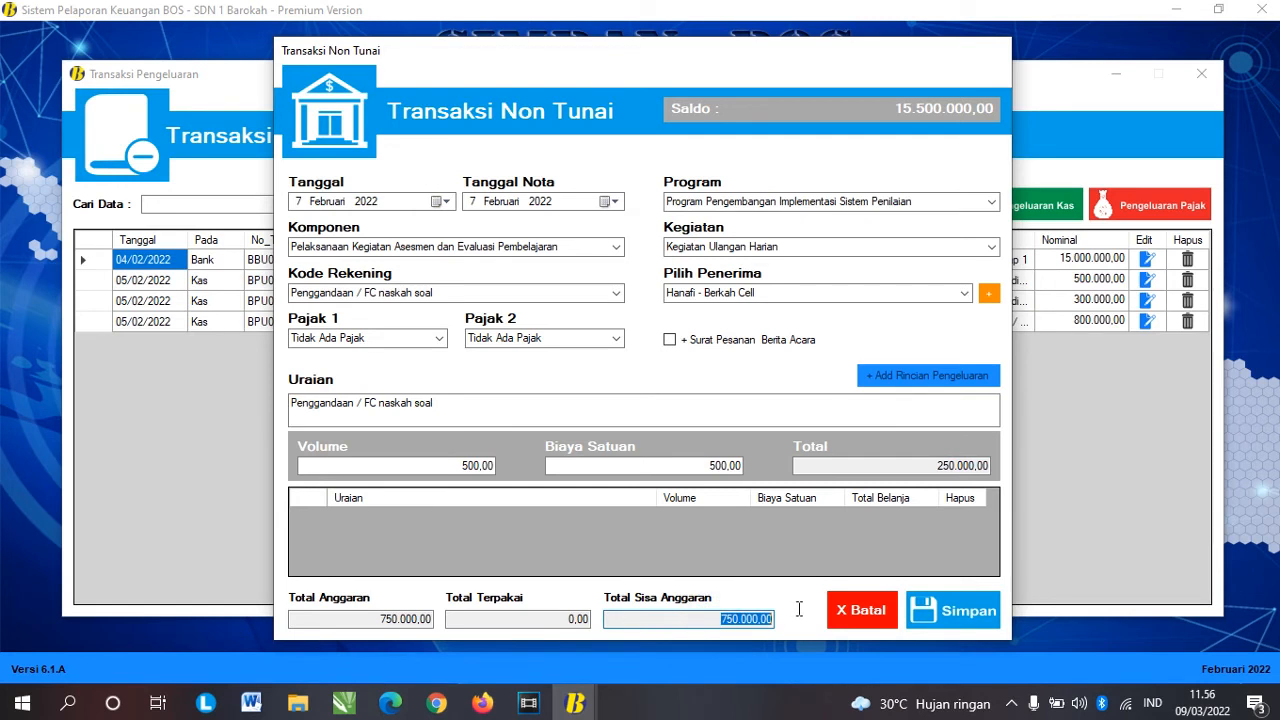
pyautogui.click(955, 610)
# Step: Start another non-cash bank expenditure dated 7 Februari 2022
pyautogui.click(740, 408)
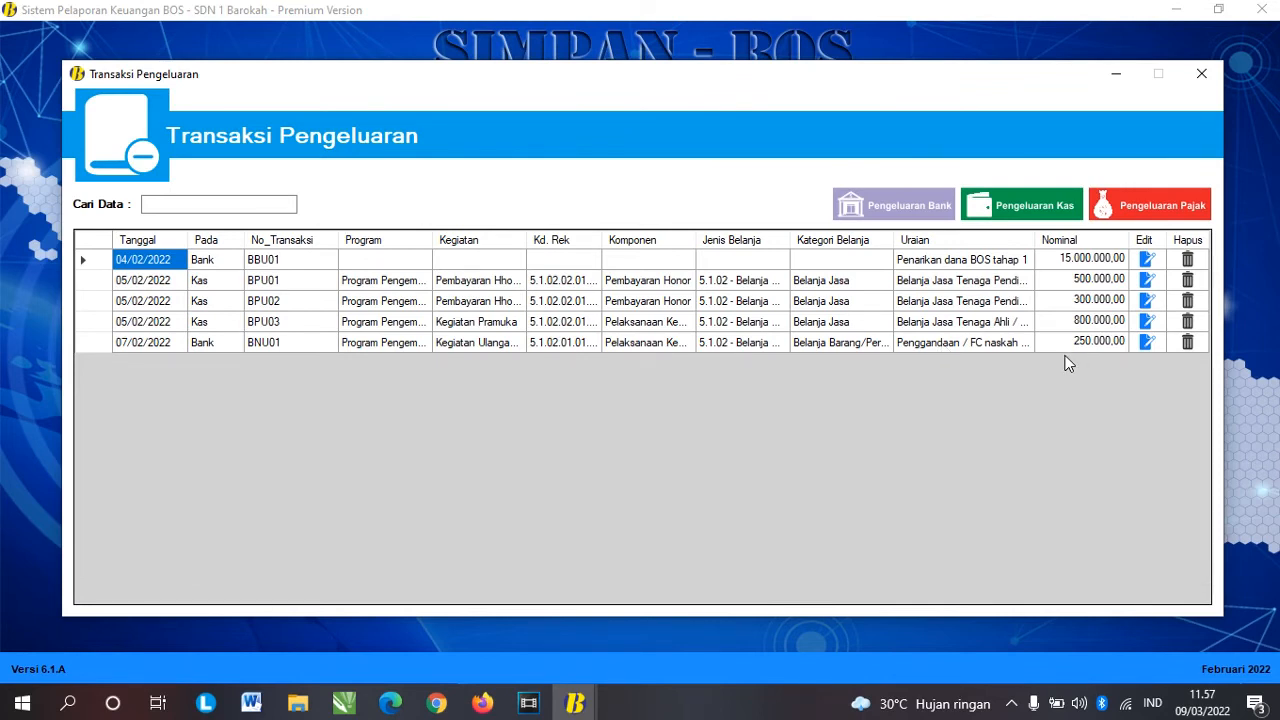
pyautogui.click(906, 214)
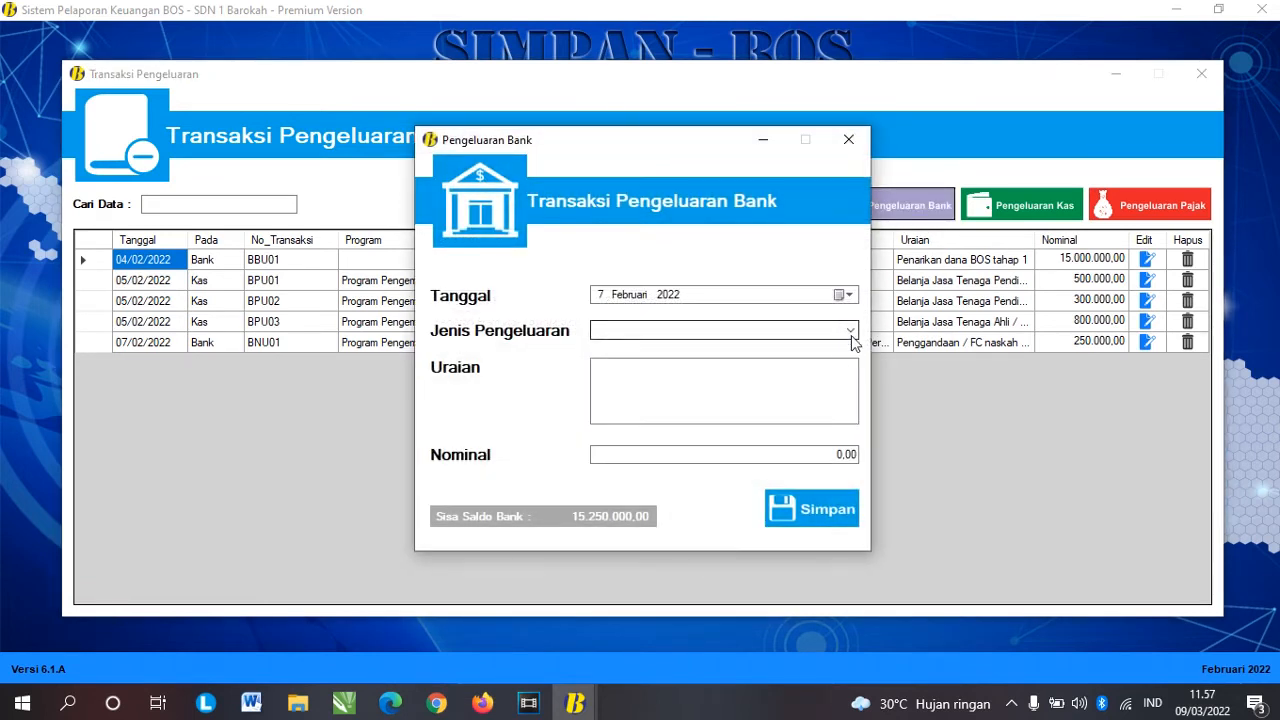
pyautogui.click(849, 331)
pyautogui.click(718, 360)
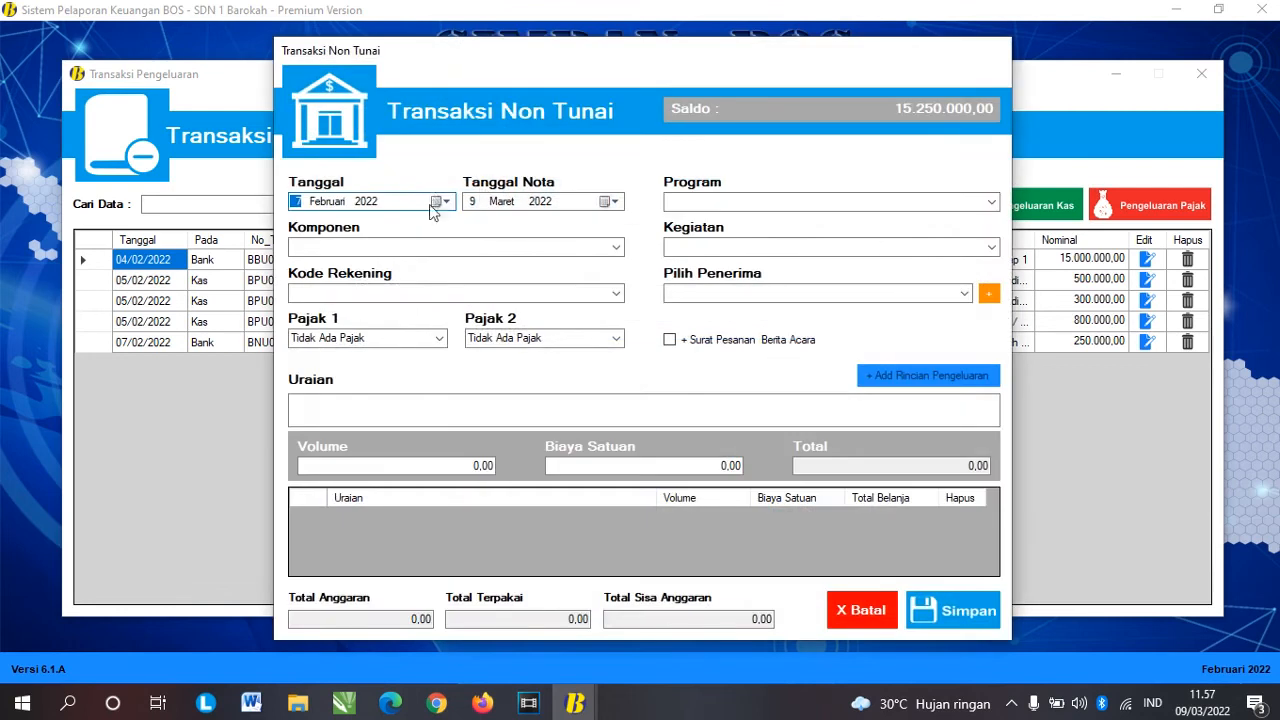
pyautogui.click(440, 201)
pyautogui.click(334, 277)
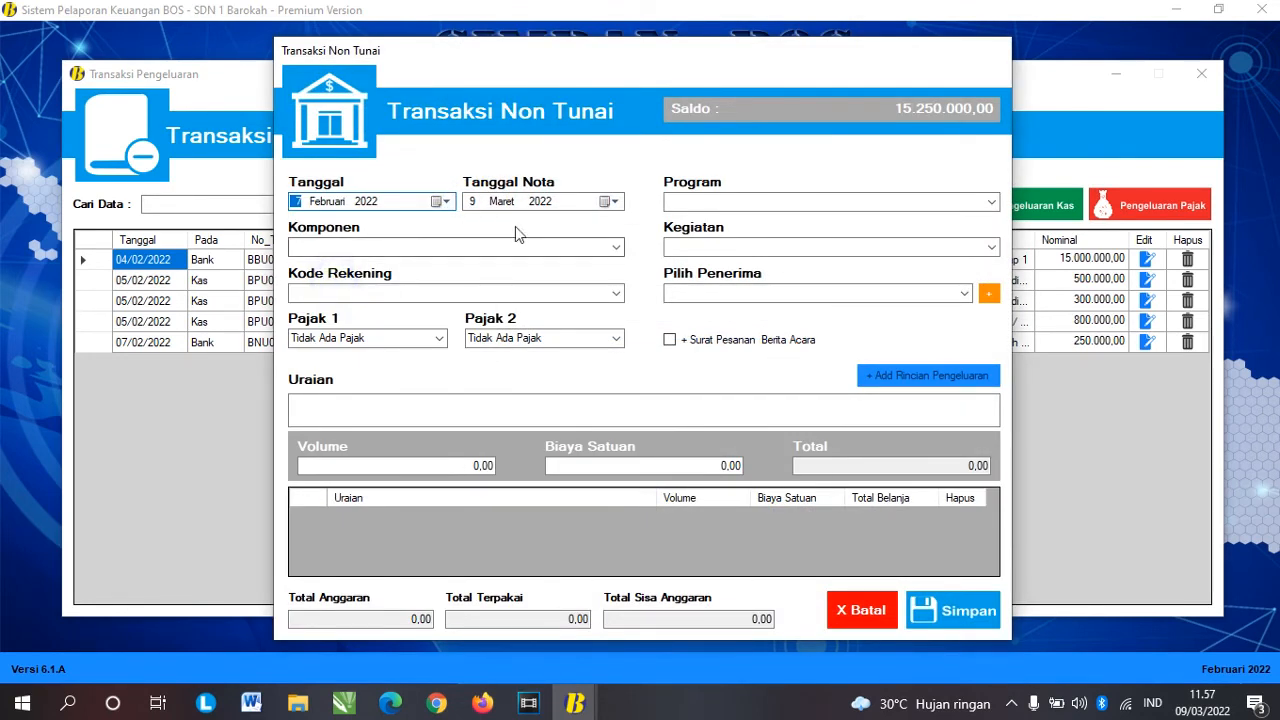
pyautogui.click(472, 201)
pyautogui.click(444, 201)
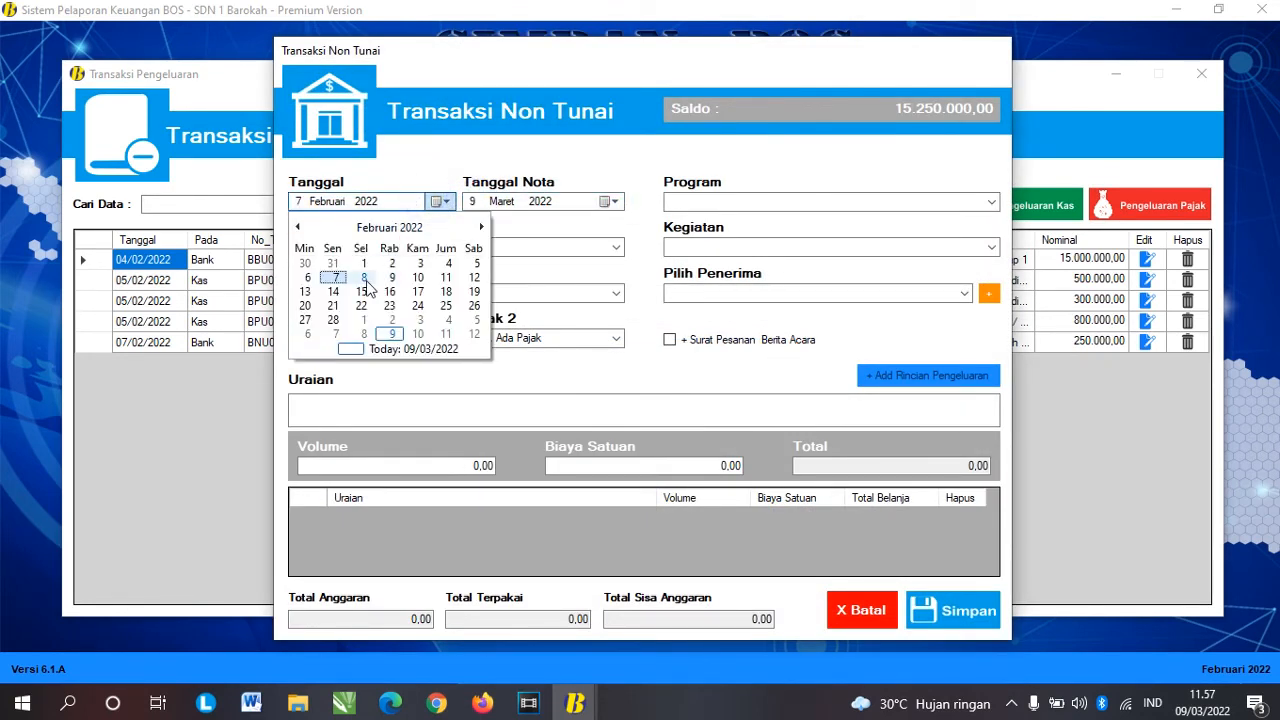
pyautogui.press('Up')
pyautogui.press('Down')
pyautogui.click(333, 278)
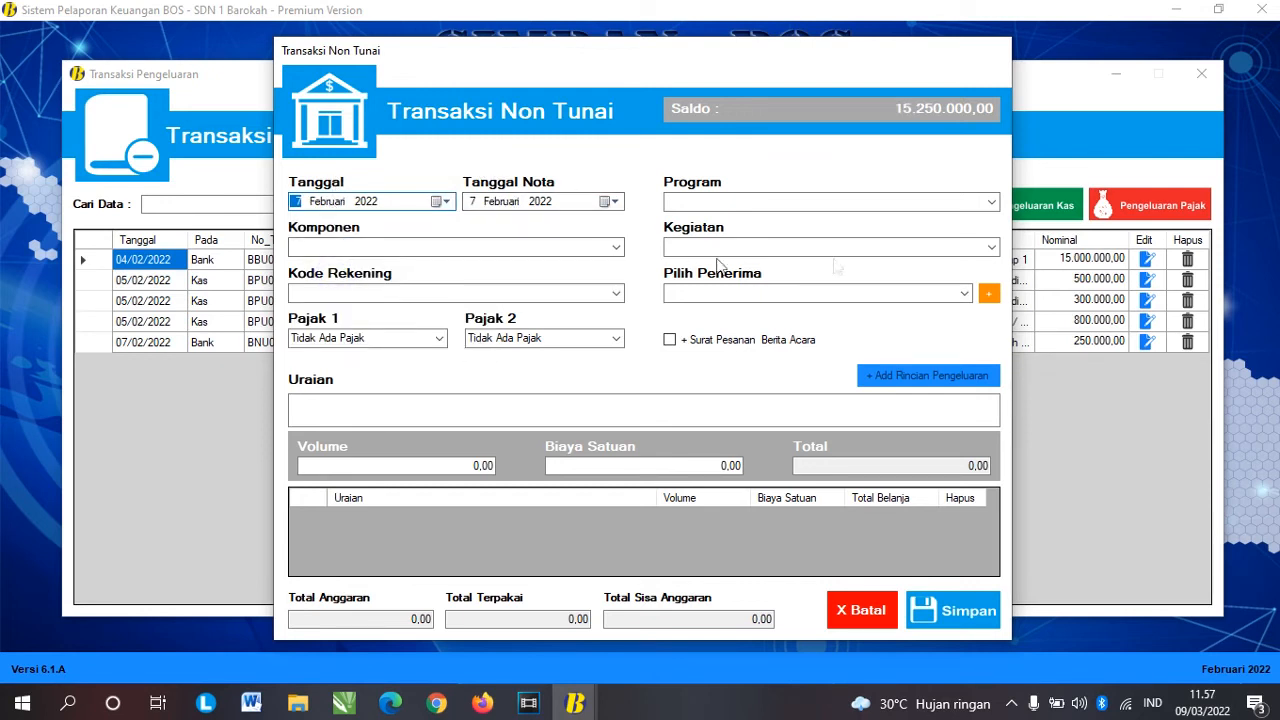
# Step: Choose Implementasi Sistem Penilaian, Kegiatan Ulangan Harian, the Alat Tulis Kantor account, and the supplier recipient
pyautogui.click(991, 201)
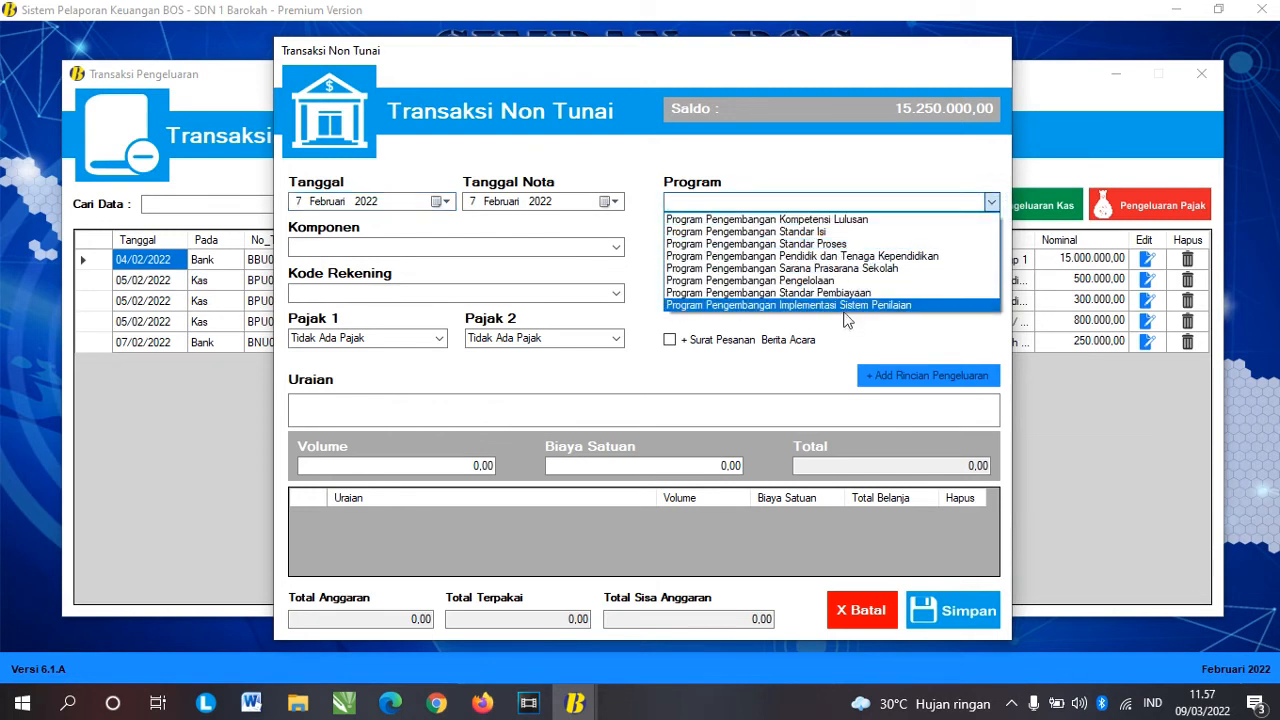
pyautogui.click(845, 306)
pyautogui.click(616, 247)
pyautogui.click(520, 261)
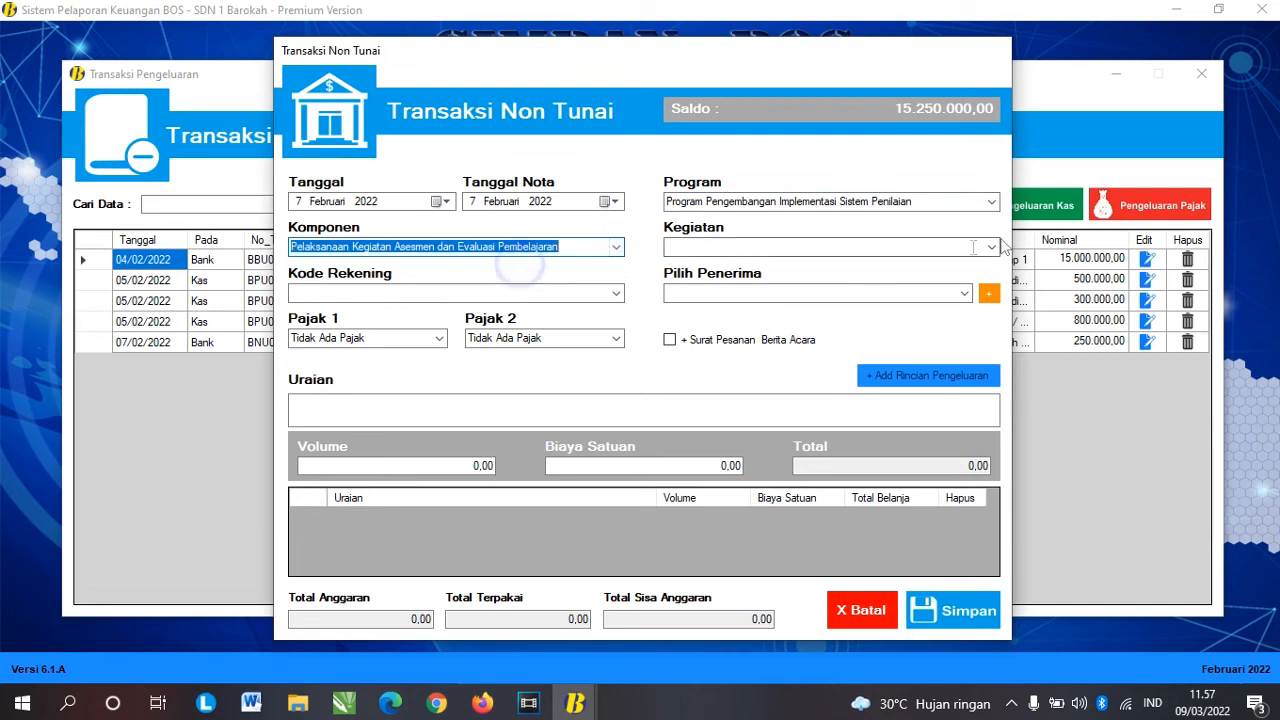
pyautogui.click(991, 247)
pyautogui.click(900, 262)
pyautogui.click(616, 293)
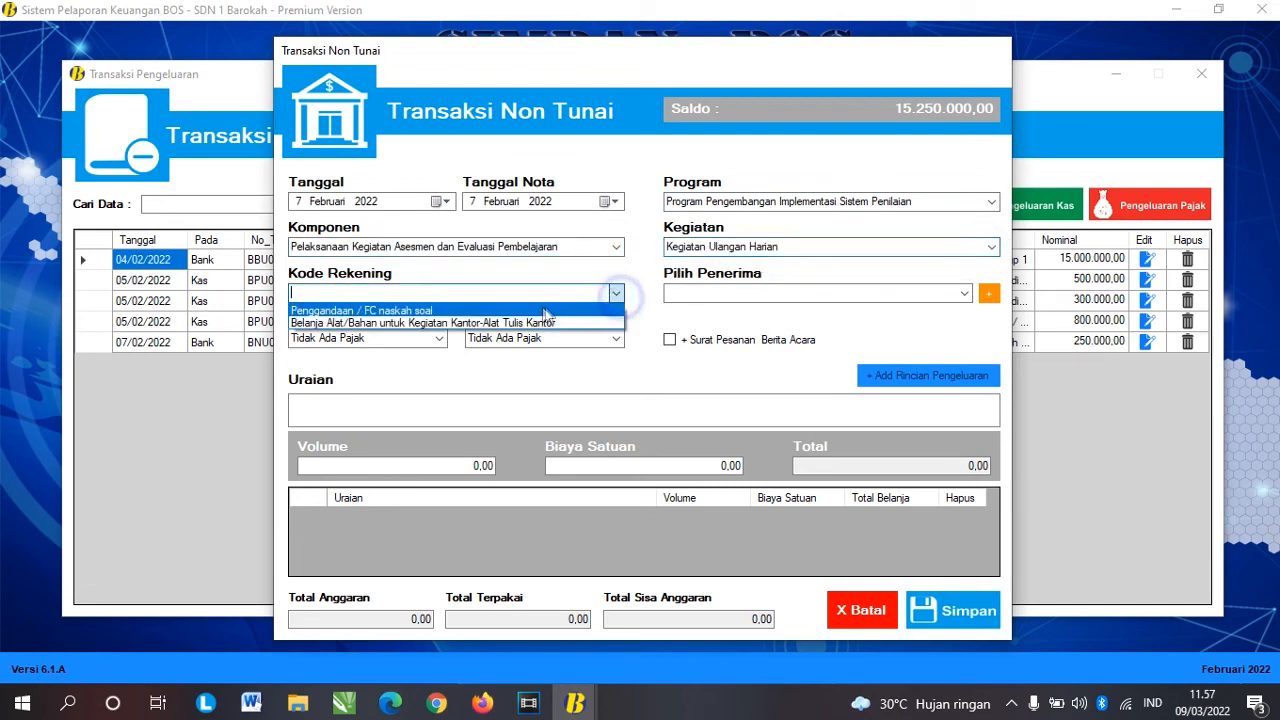
pyautogui.click(545, 311)
pyautogui.click(616, 293)
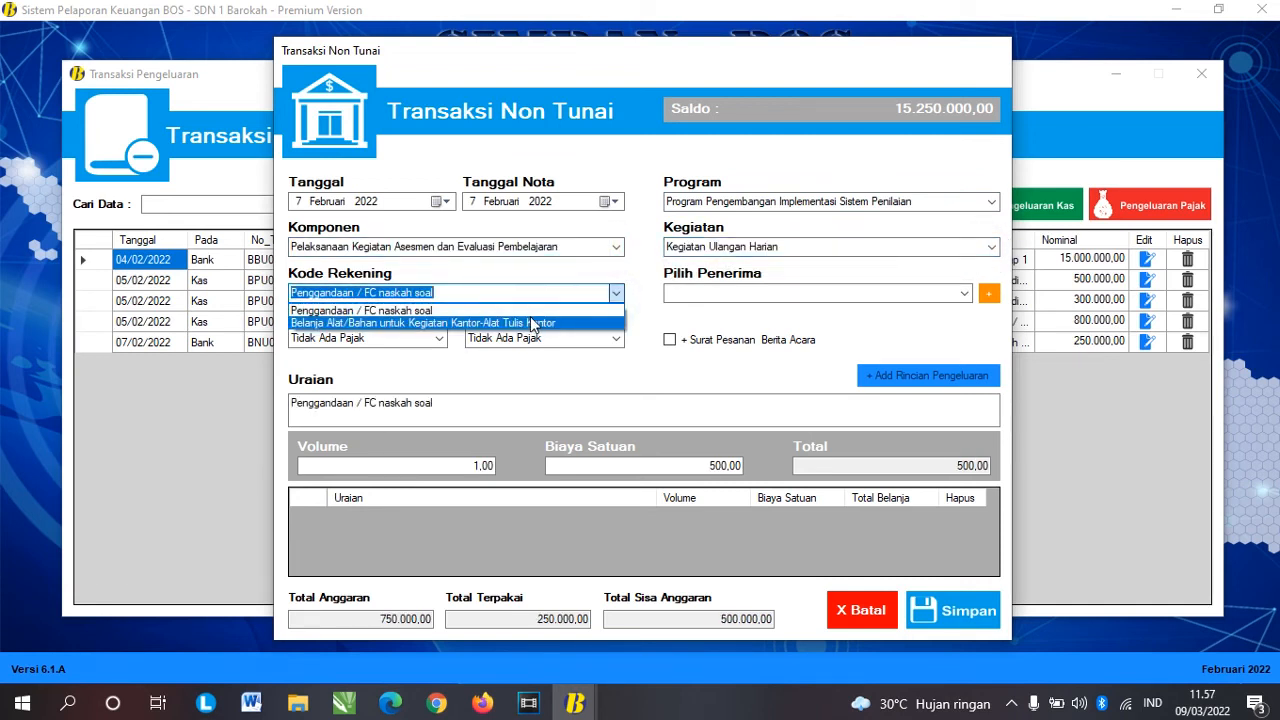
pyautogui.click(532, 323)
pyautogui.click(964, 293)
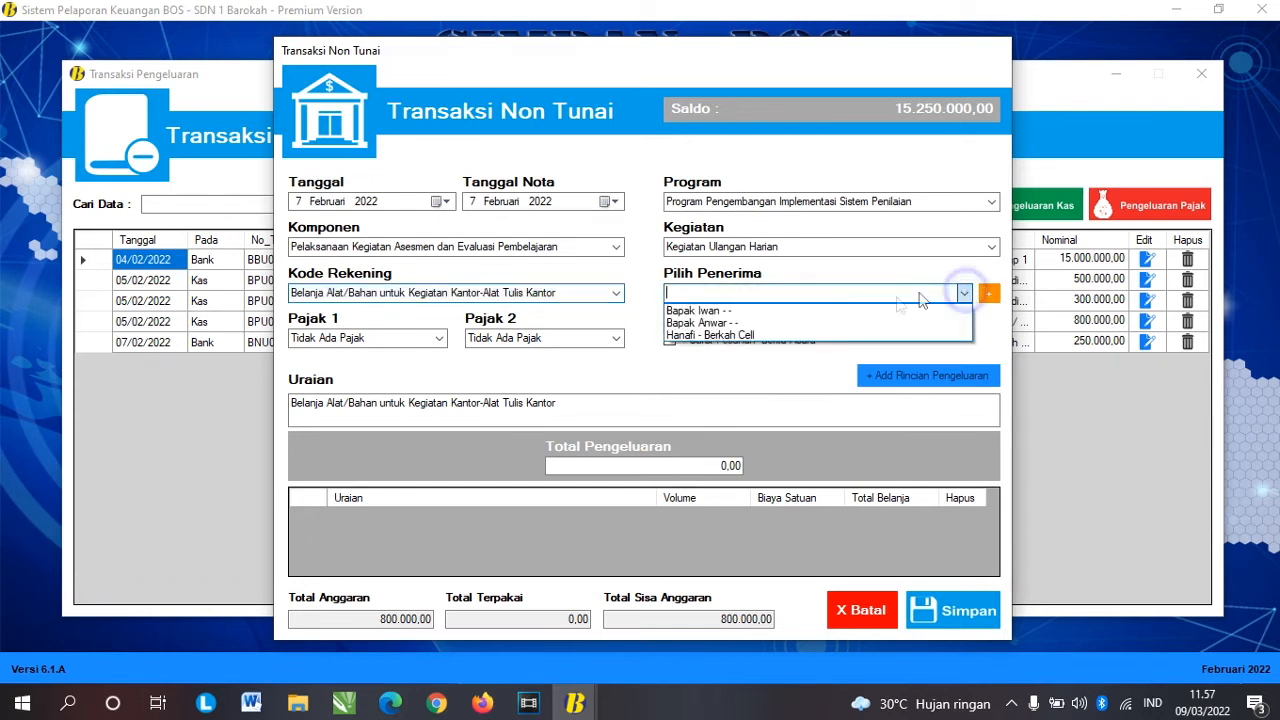
pyautogui.click(765, 335)
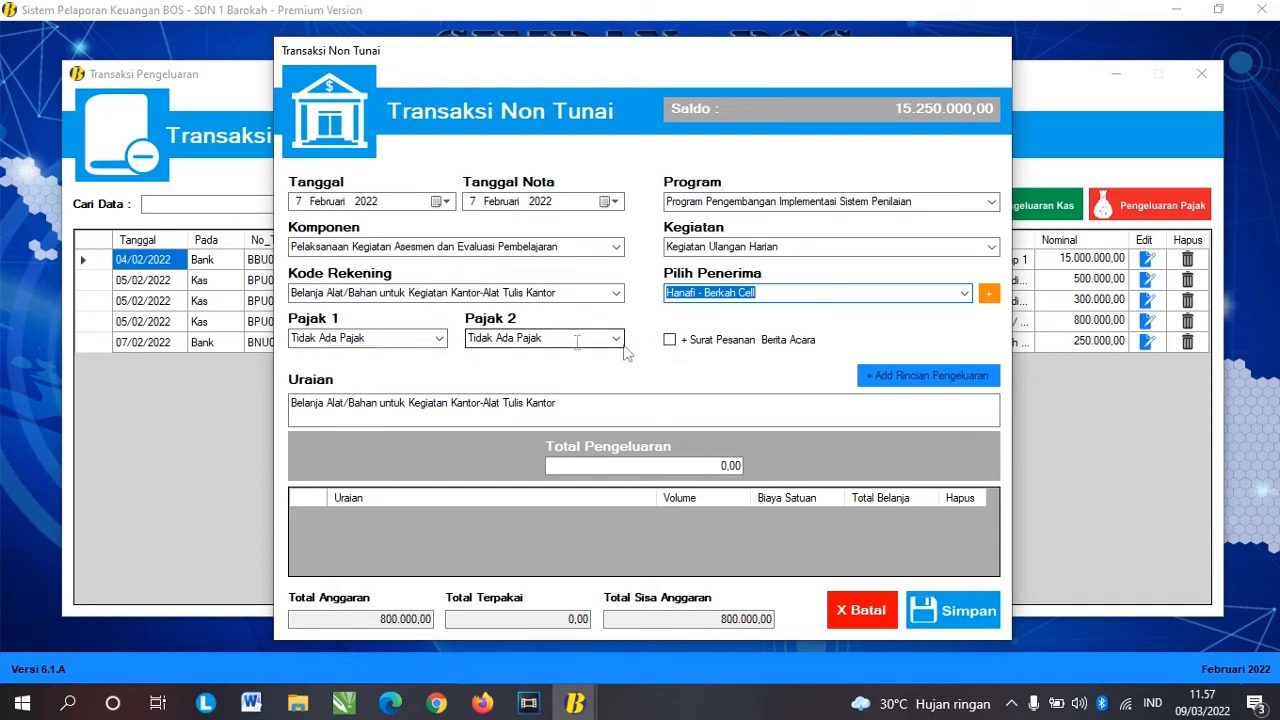
# Step: Tick Surat Pesanan Berita Acara and add a Kertas HVS 70 gram line with volume 2
pyautogui.click(676, 345)
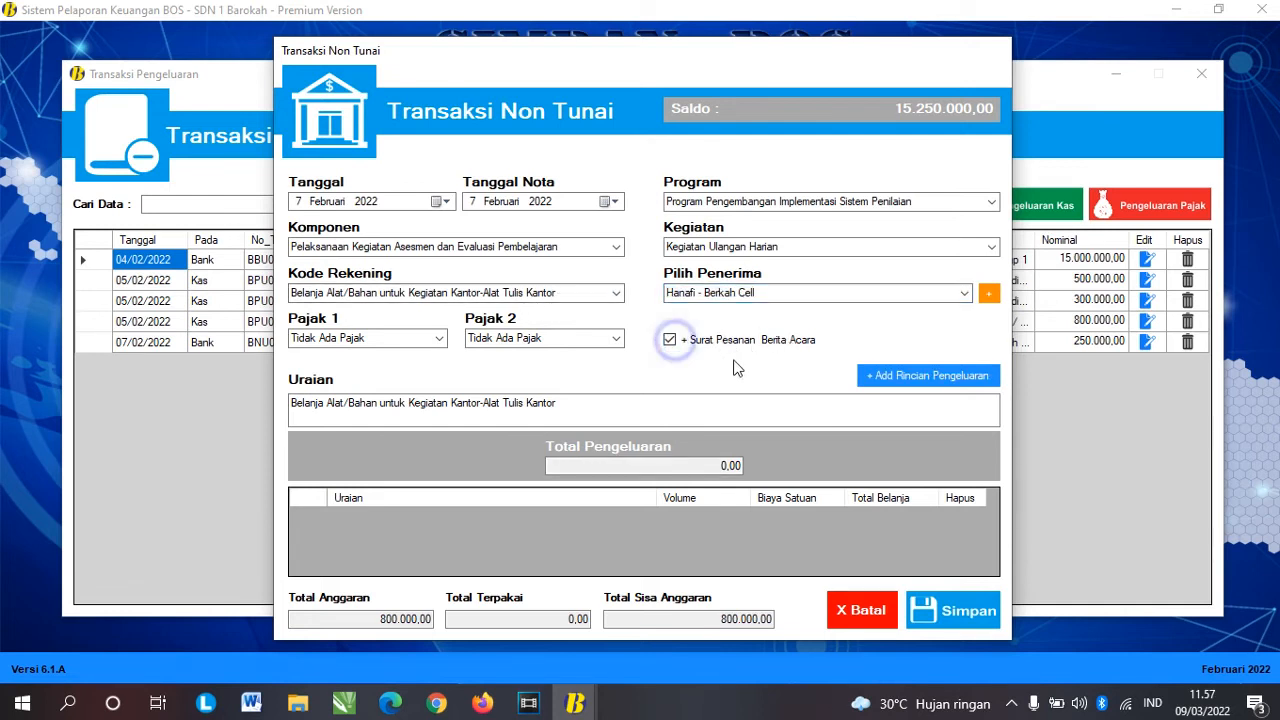
pyautogui.click(884, 376)
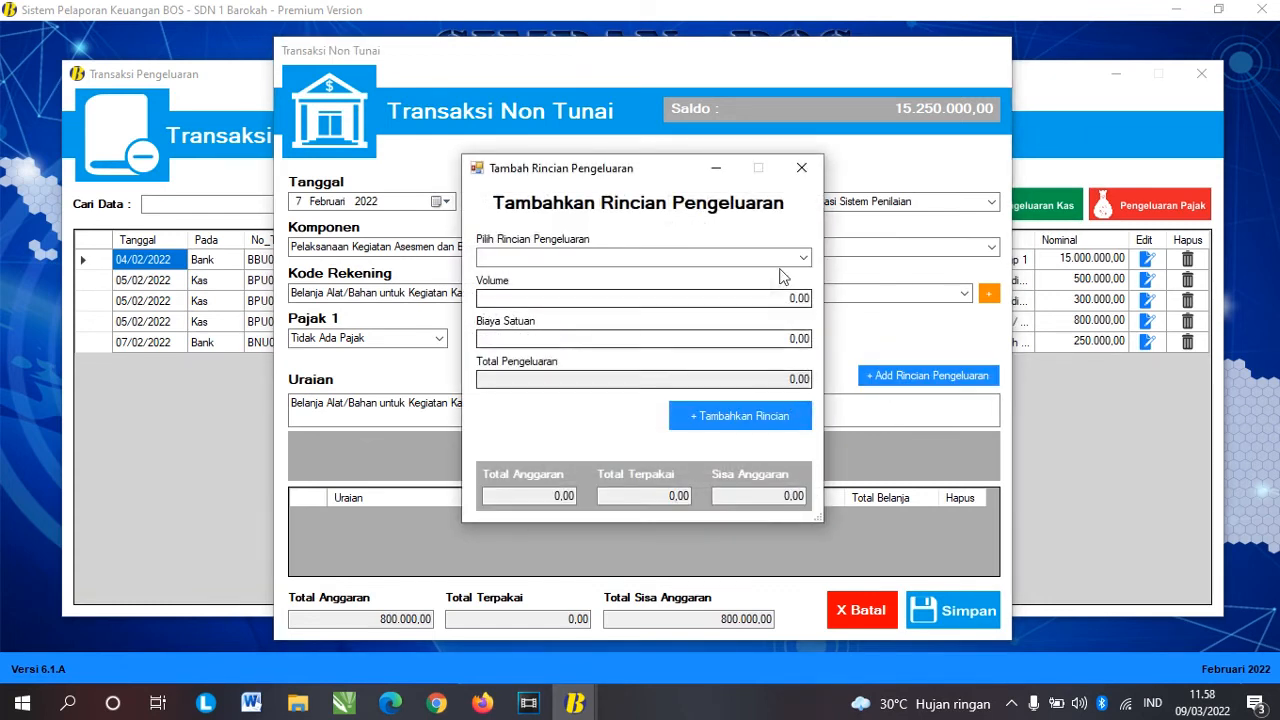
pyautogui.click(803, 258)
pyautogui.click(656, 271)
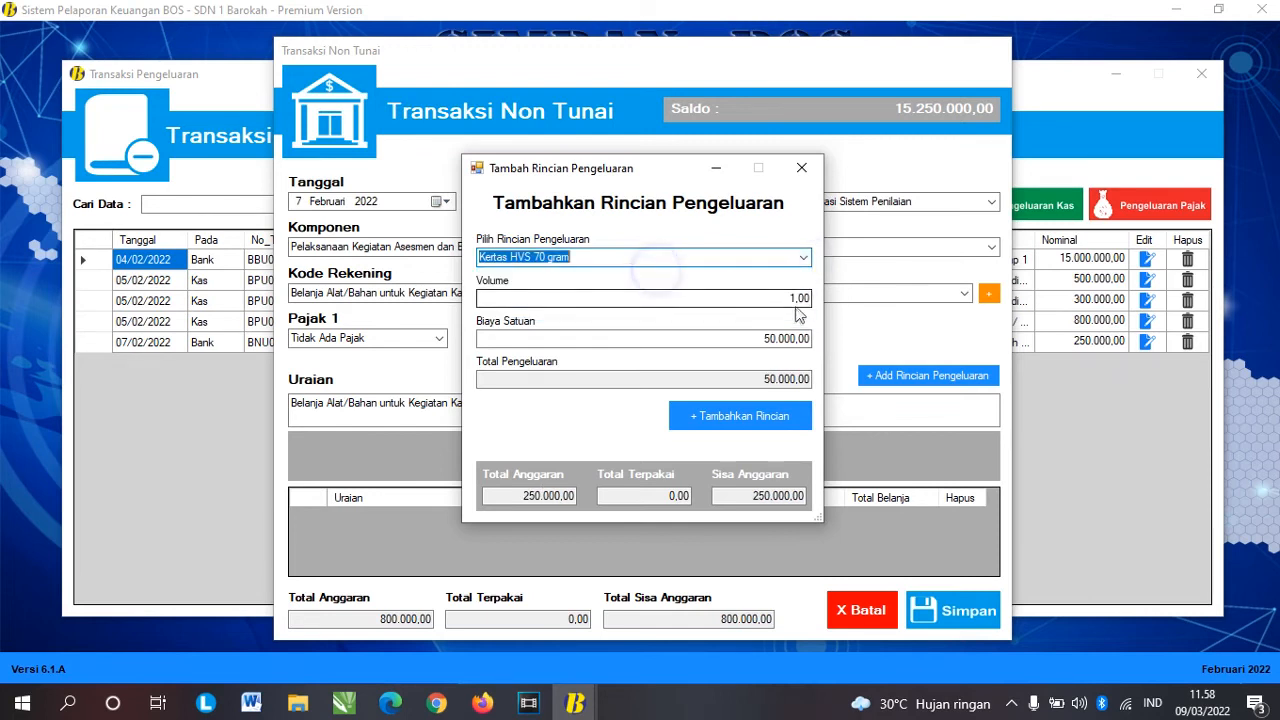
pyautogui.moveTo(776, 338); pyautogui.dragTo(722, 338)
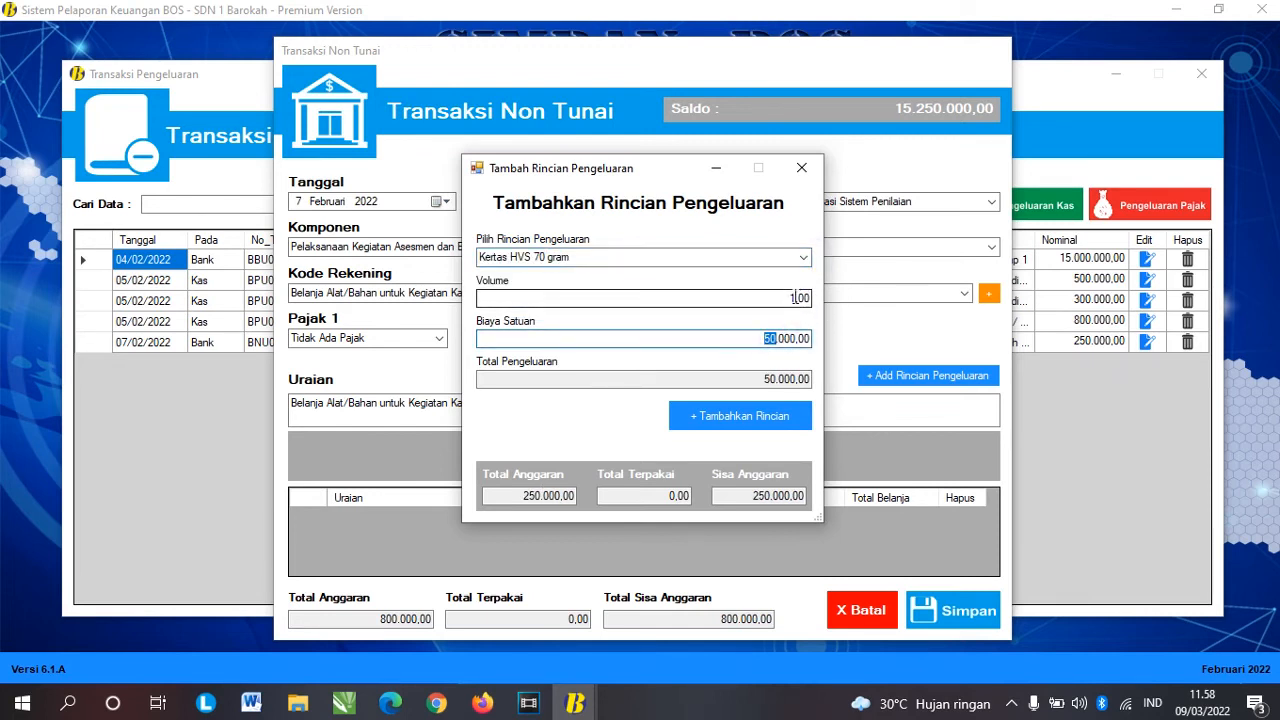
pyautogui.doubleClick(793, 297)
pyautogui.write('2')
pyautogui.press('Tab')
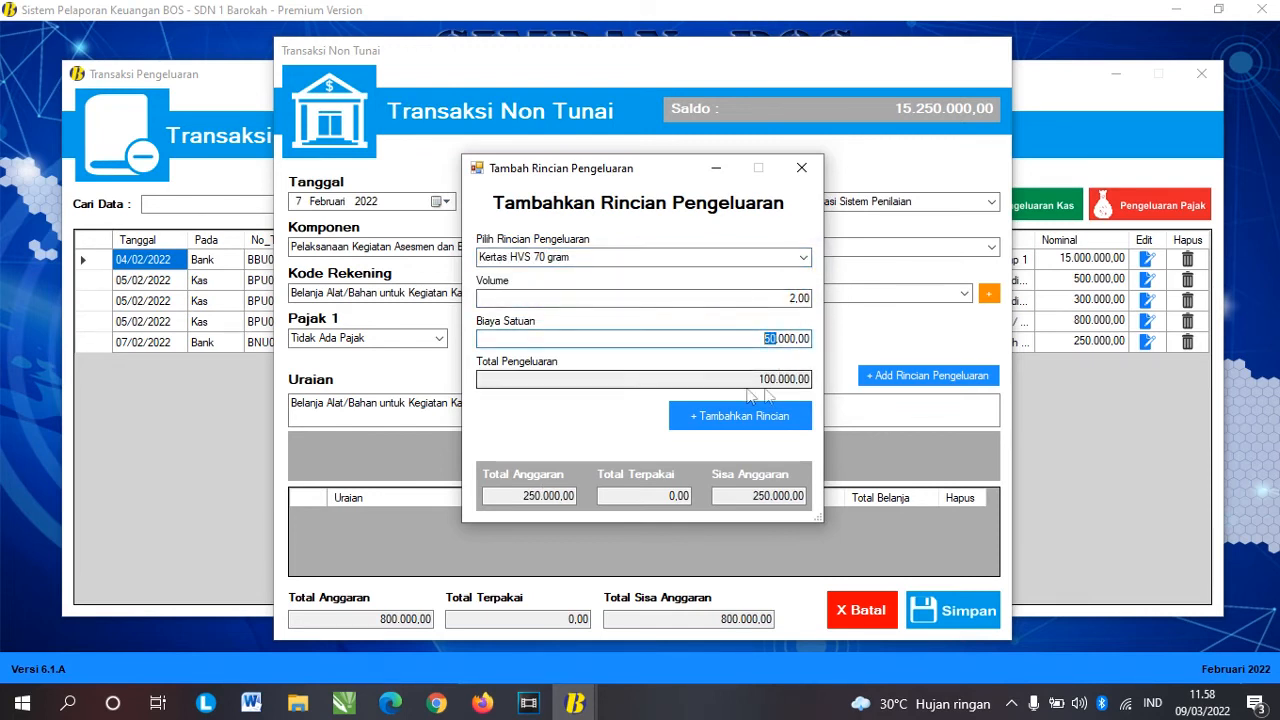
pyautogui.click(755, 418)
pyautogui.press('Return')
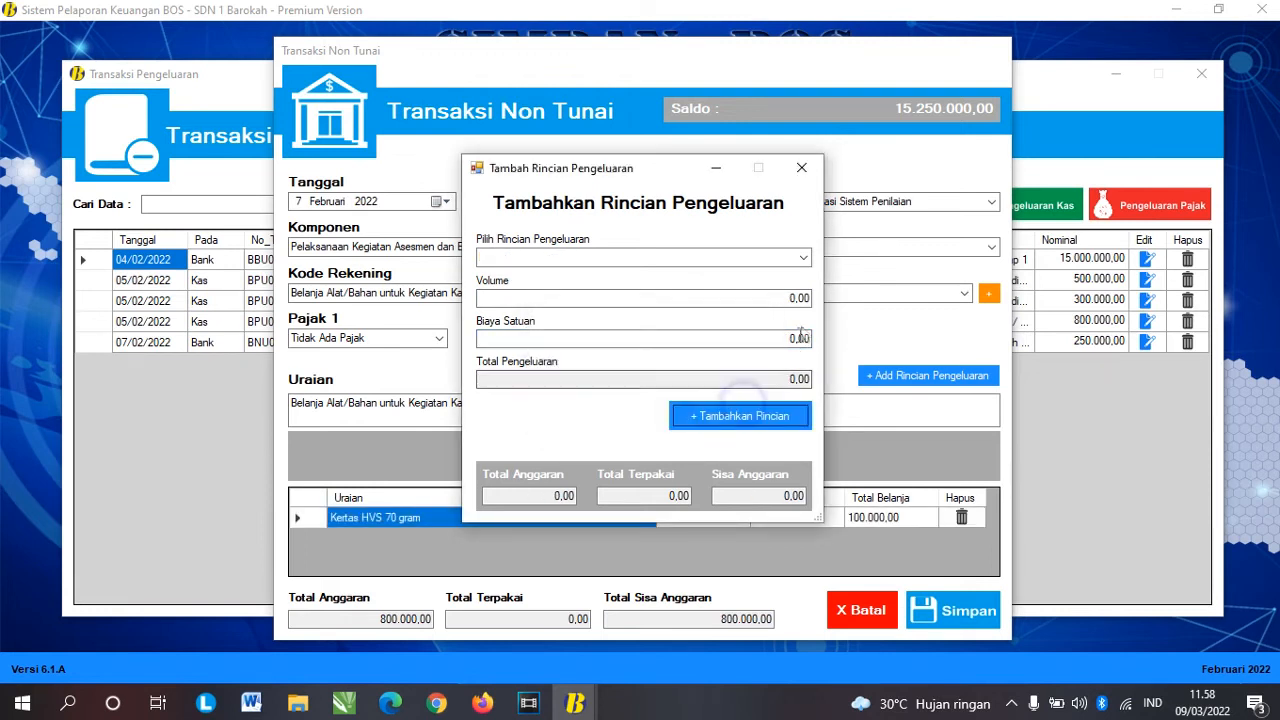
# Step: Add detail lines for 2 Bolpen and 2 Pensil 2B
pyautogui.click(800, 257)
pyautogui.click(712, 272)
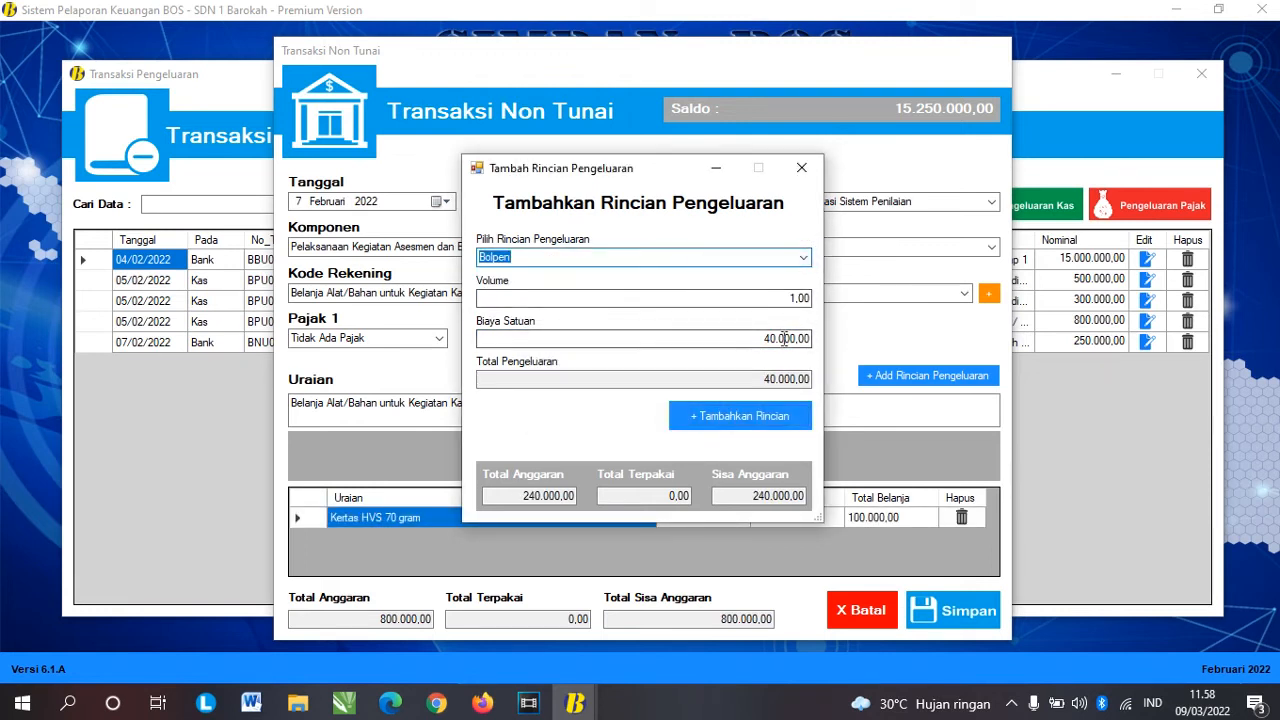
pyautogui.doubleClick(793, 297)
pyautogui.write('2')
pyautogui.press('Tab')
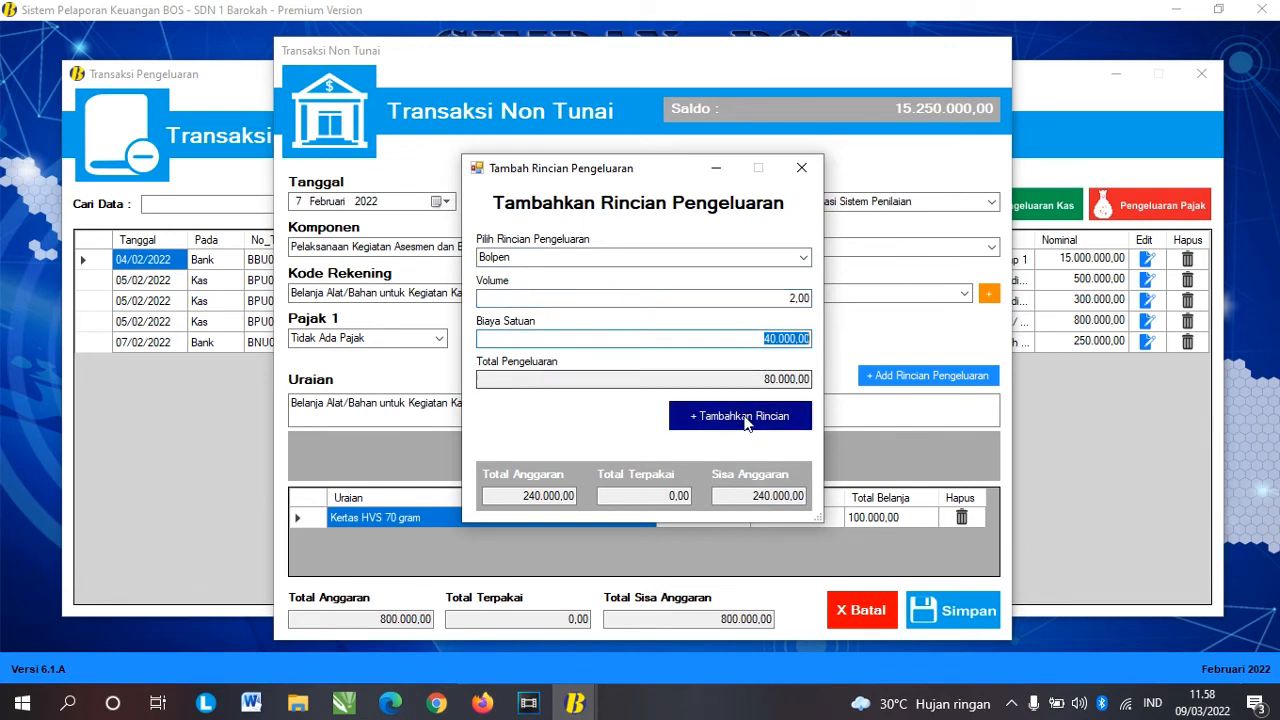
pyautogui.click(745, 420)
pyautogui.click(738, 409)
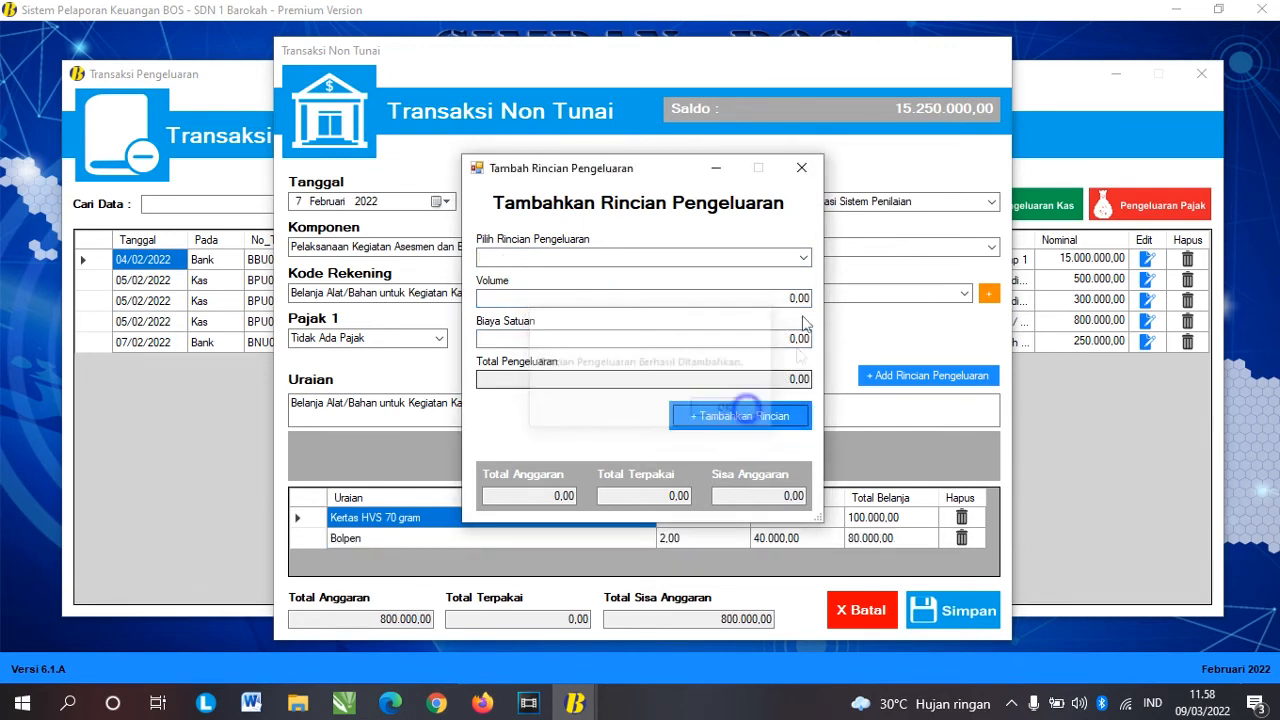
pyautogui.click(803, 257)
pyautogui.click(646, 297)
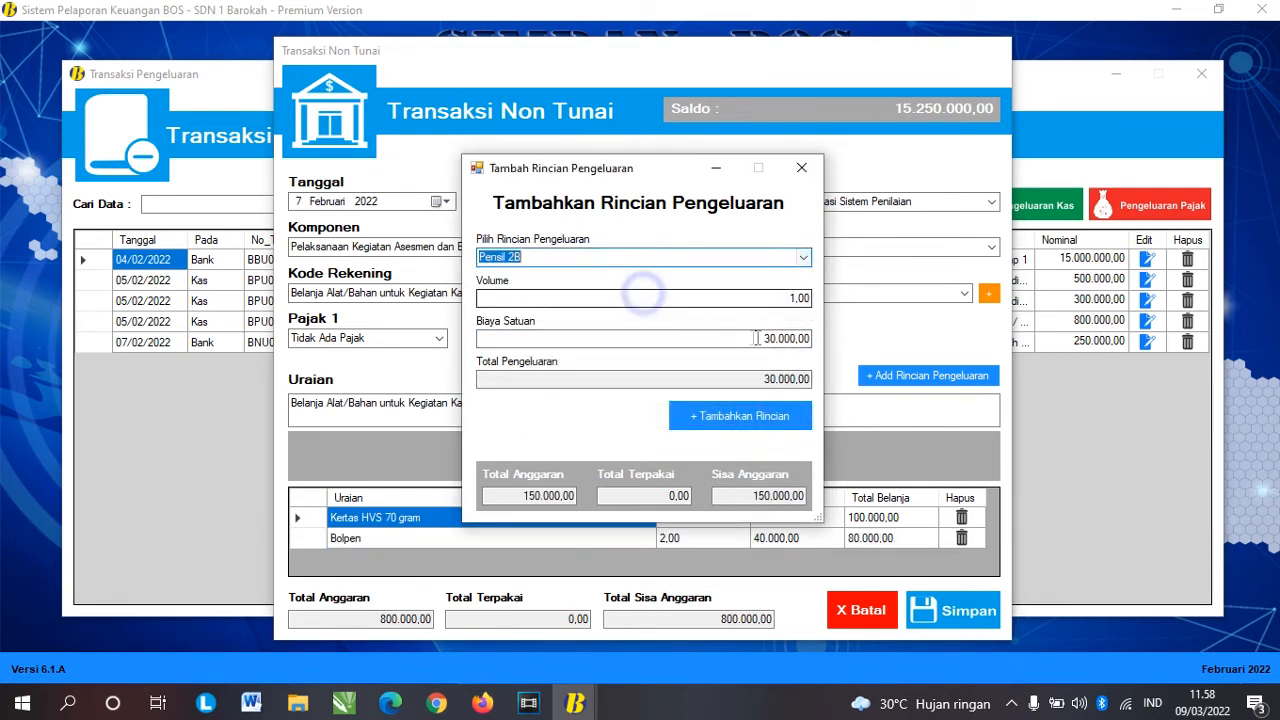
pyautogui.doubleClick(790, 297)
pyautogui.write('2')
pyautogui.press('Tab')
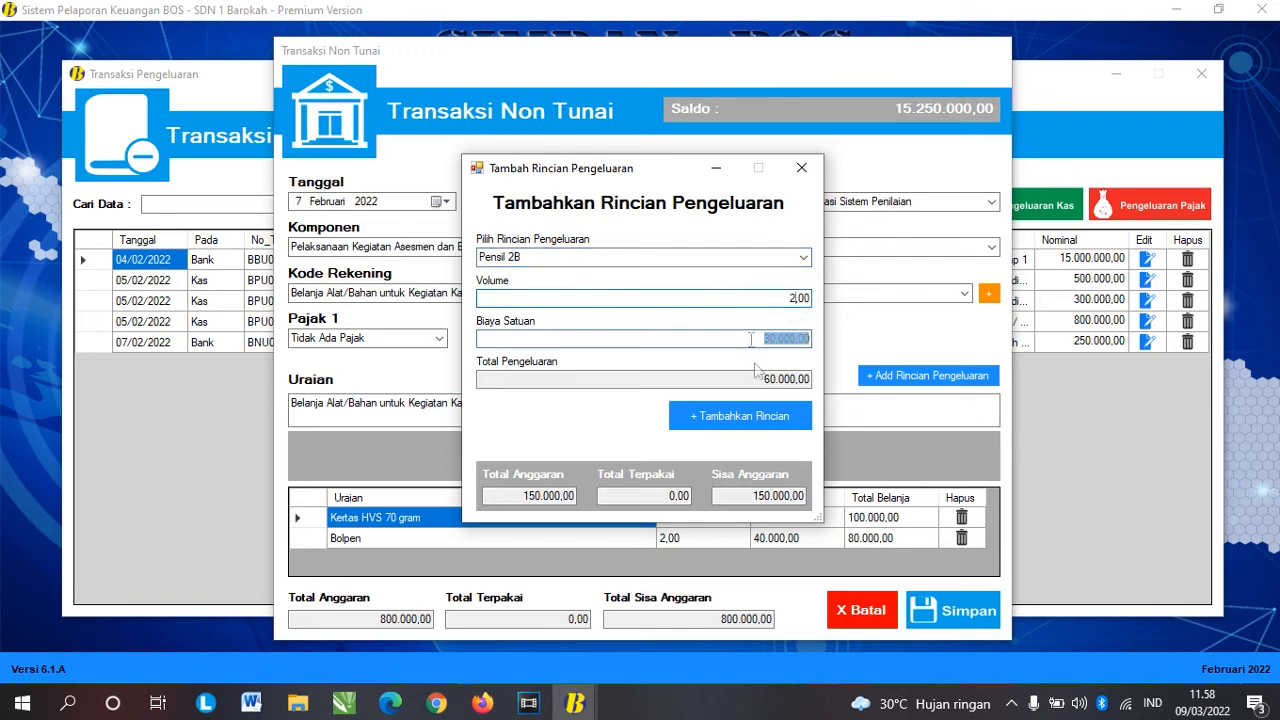
pyautogui.click(750, 416)
pyautogui.click(770, 416)
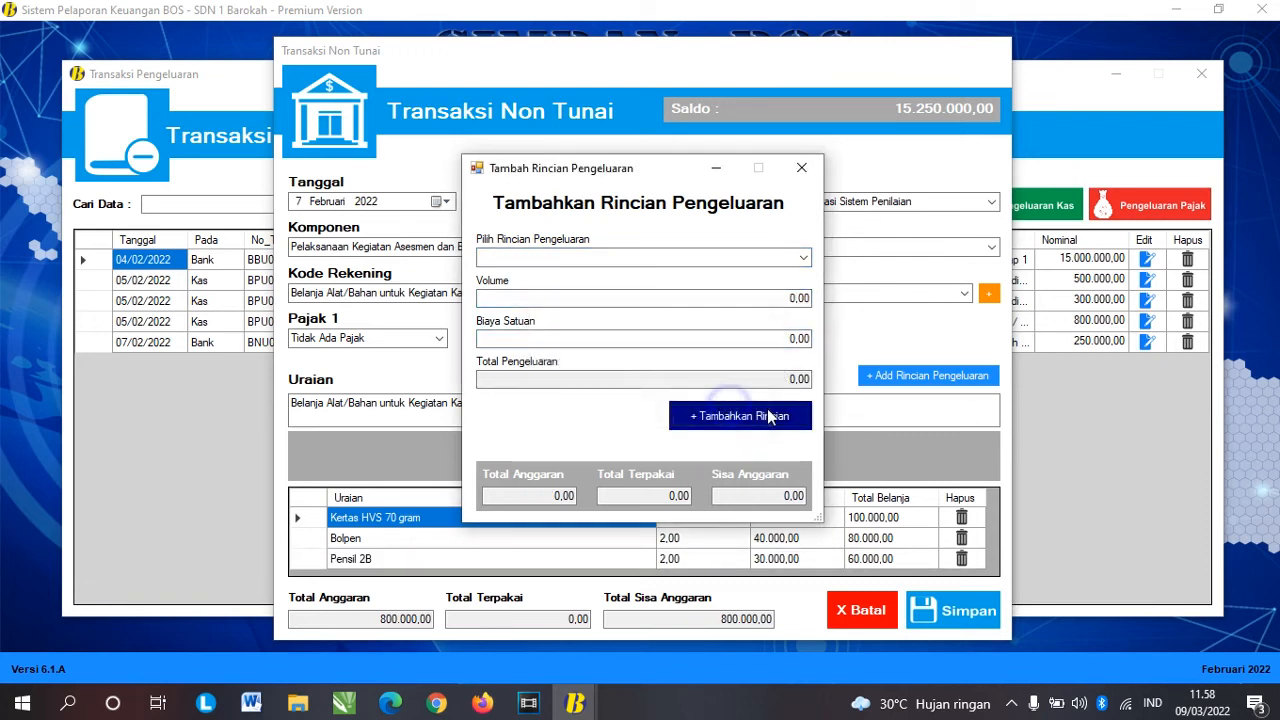
# Step: Add a detail line for 2 Spidol
pyautogui.click(802, 258)
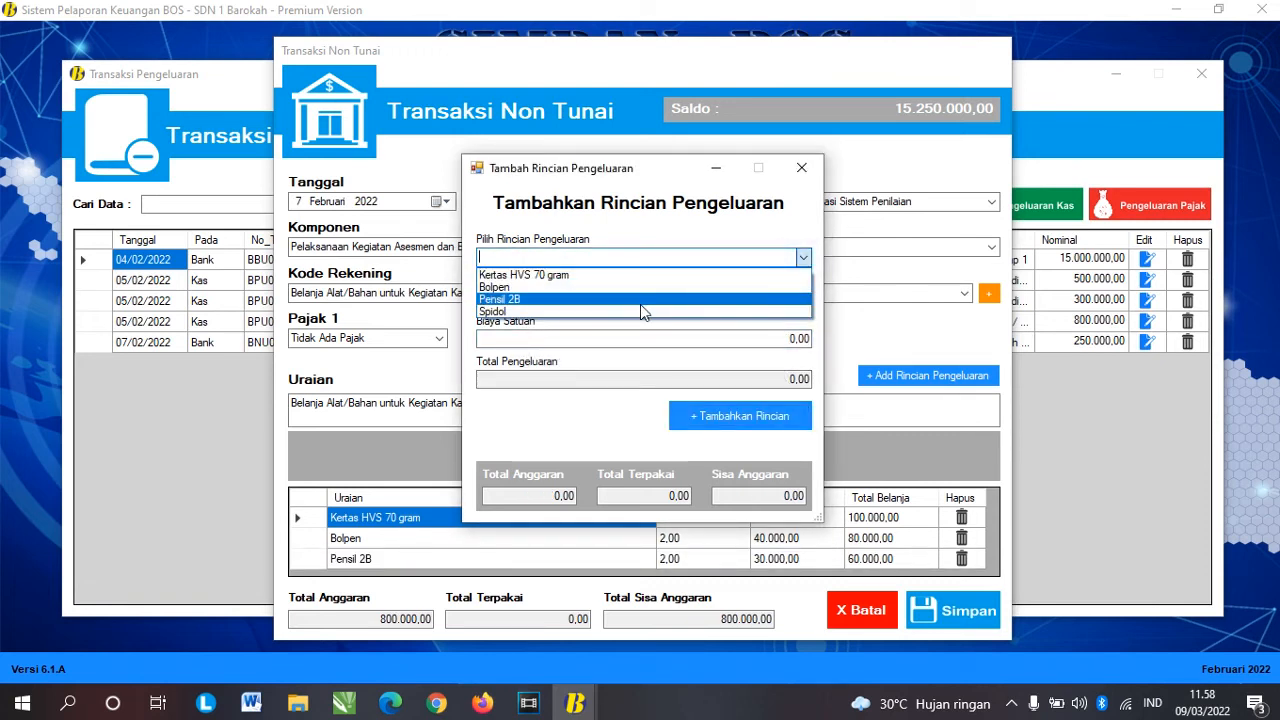
pyautogui.click(640, 302)
pyautogui.press('Down')
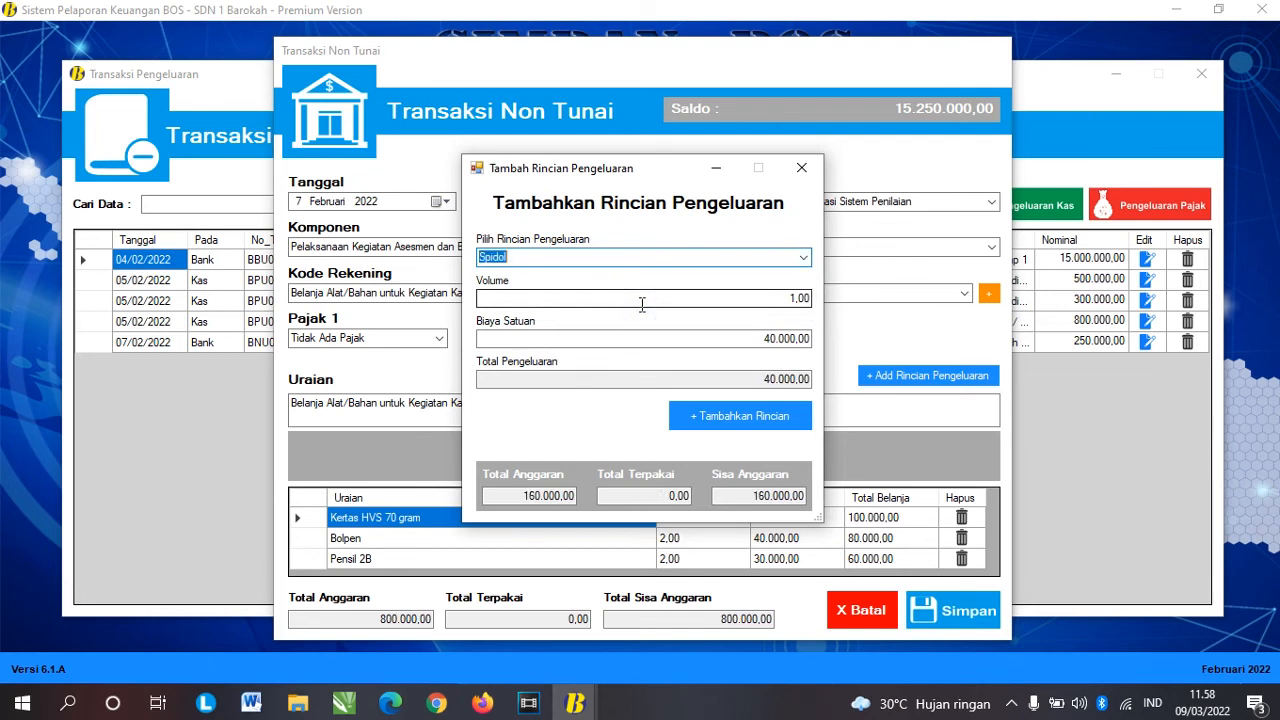
pyautogui.doubleClick(793, 298)
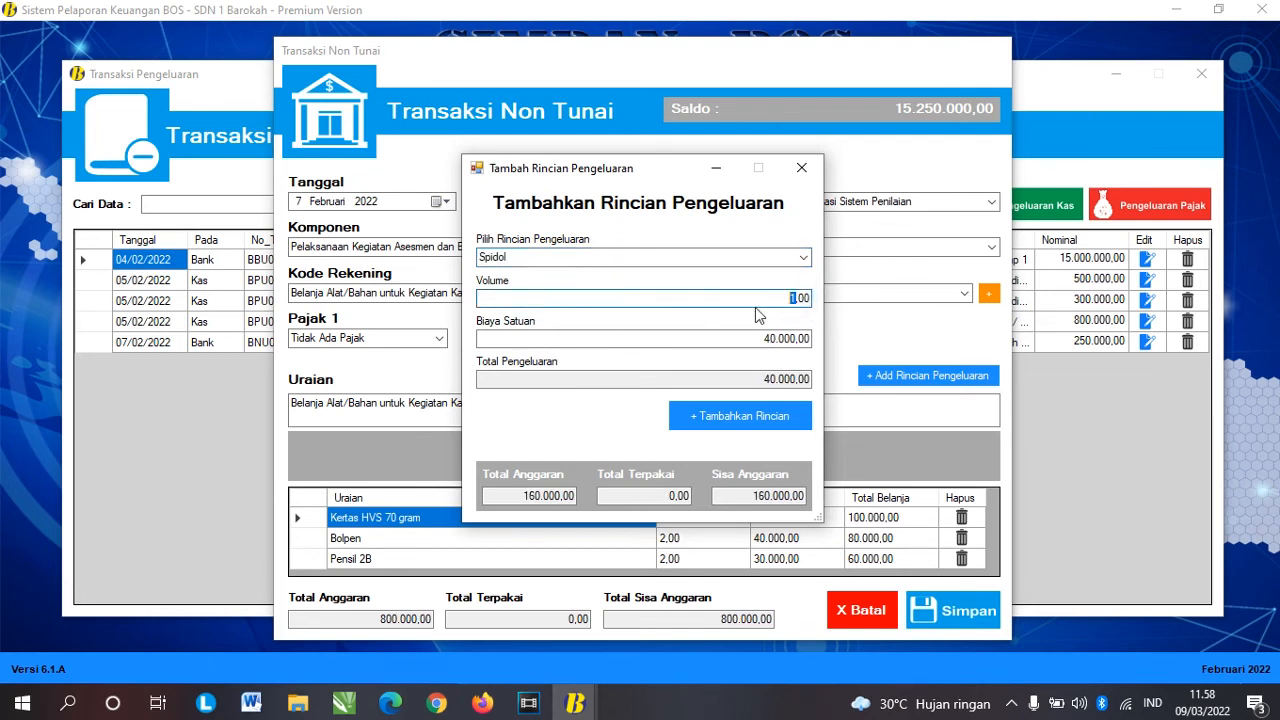
pyautogui.press('Tab')
pyautogui.click(741, 416)
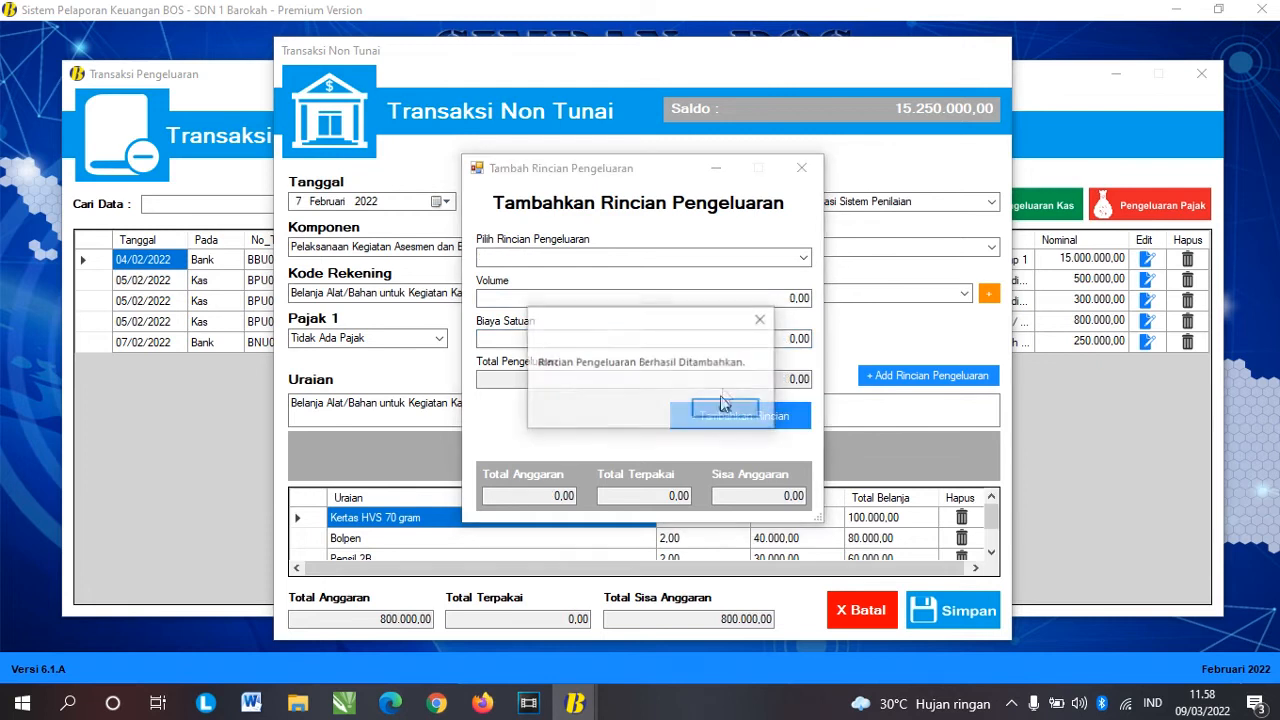
pyautogui.click(720, 408)
# Step: Review the four stationery lines and 320.000,00 total, then save the transaction as BNU02
pyautogui.click(801, 168)
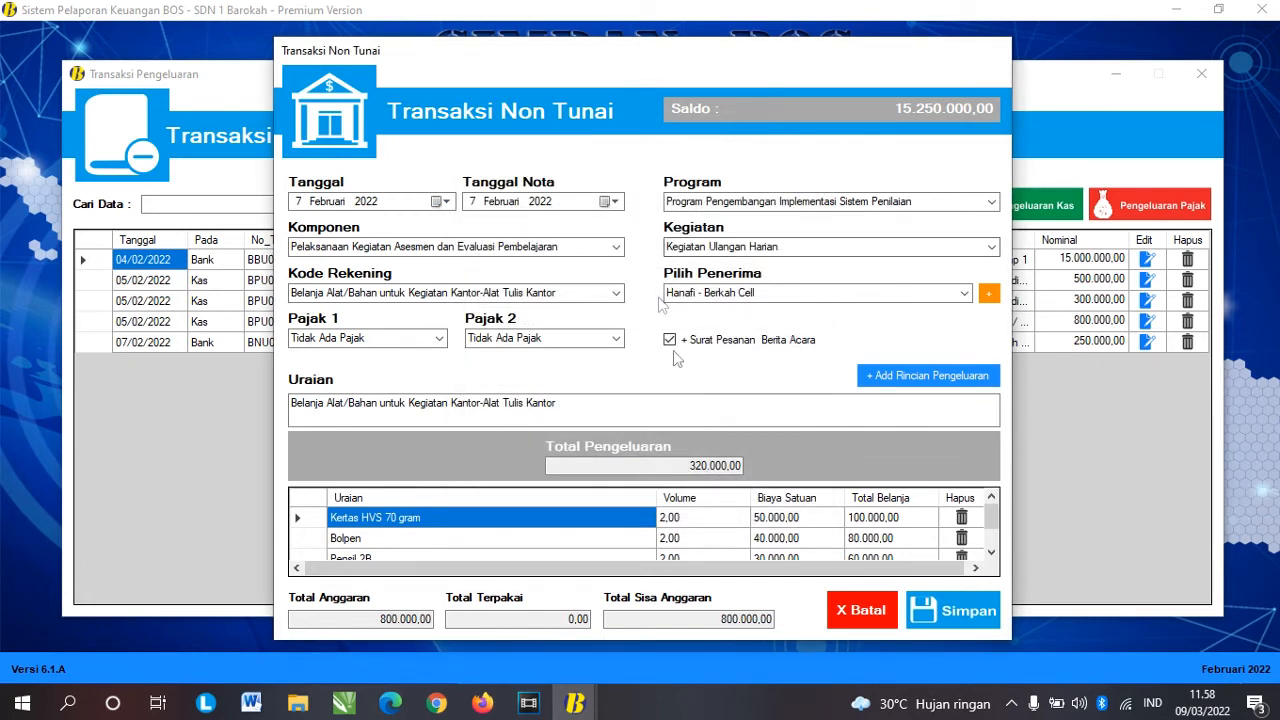
pyautogui.click(448, 523)
pyautogui.click(446, 537)
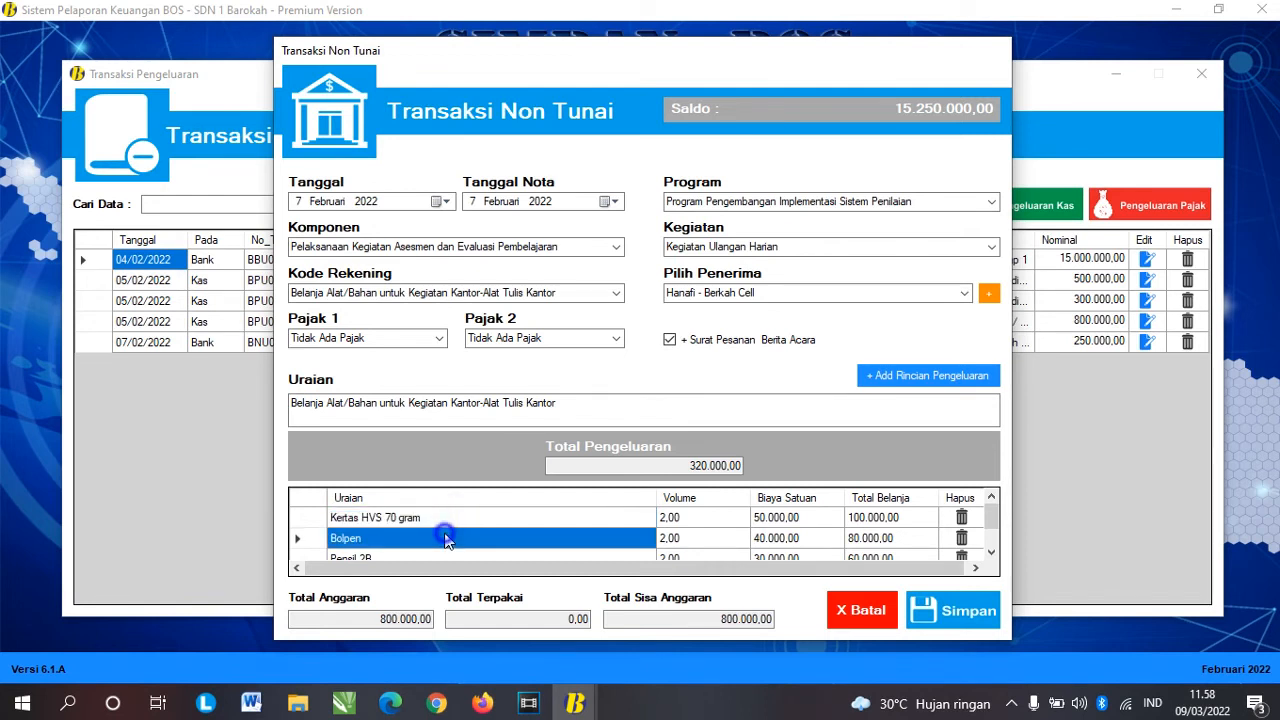
pyautogui.scroll(-1, 440, 535)
pyautogui.click(418, 522)
pyautogui.click(400, 541)
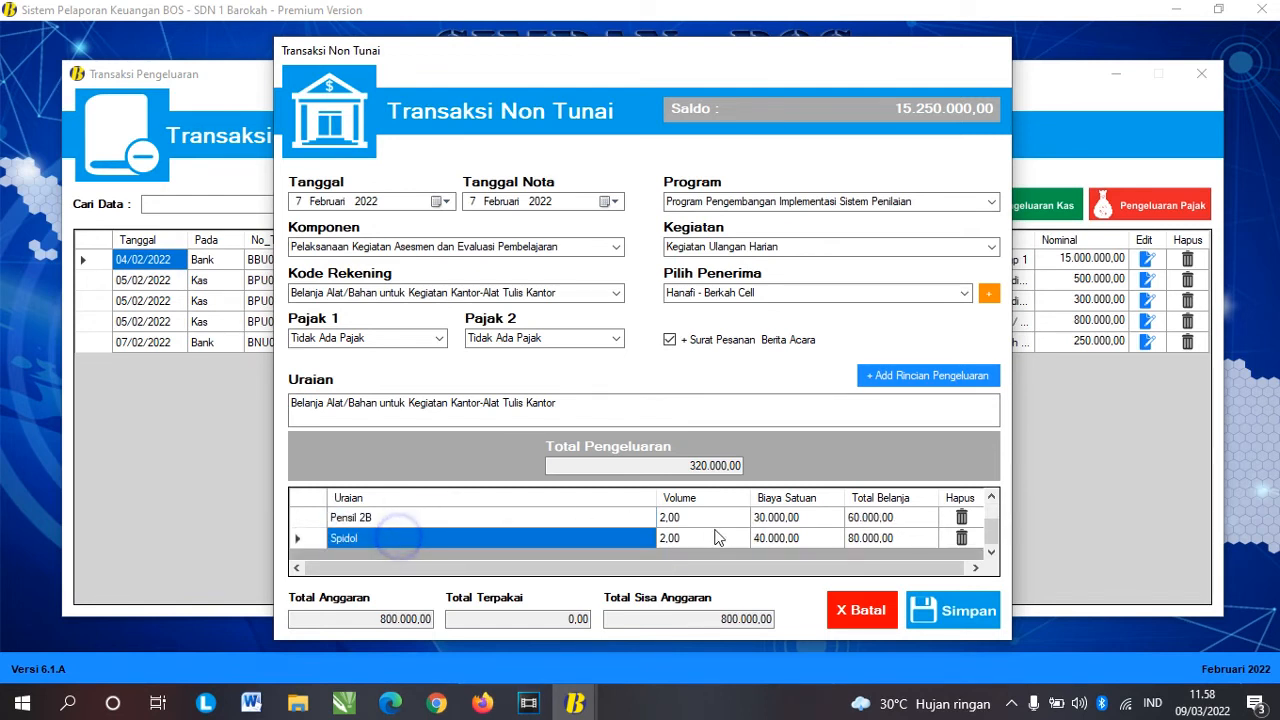
pyautogui.scroll(1, 706, 532)
pyautogui.doubleClick(688, 467)
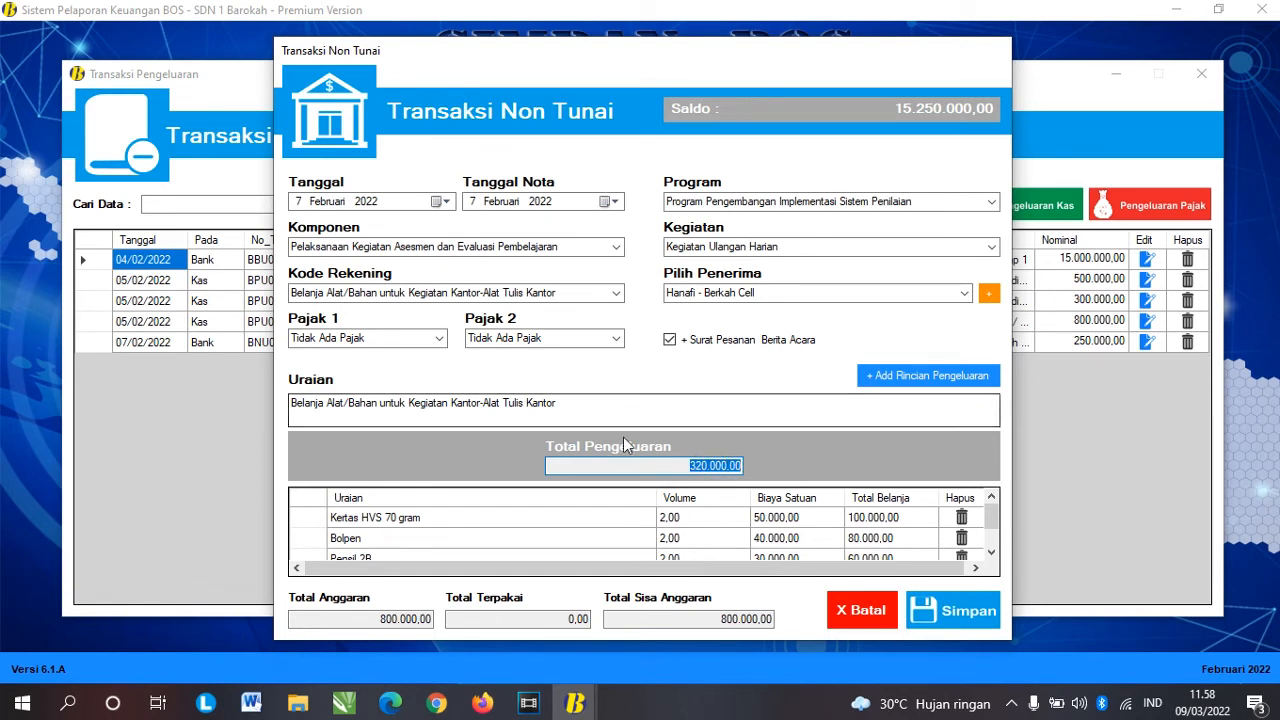
pyautogui.click(964, 627)
pyautogui.click(740, 411)
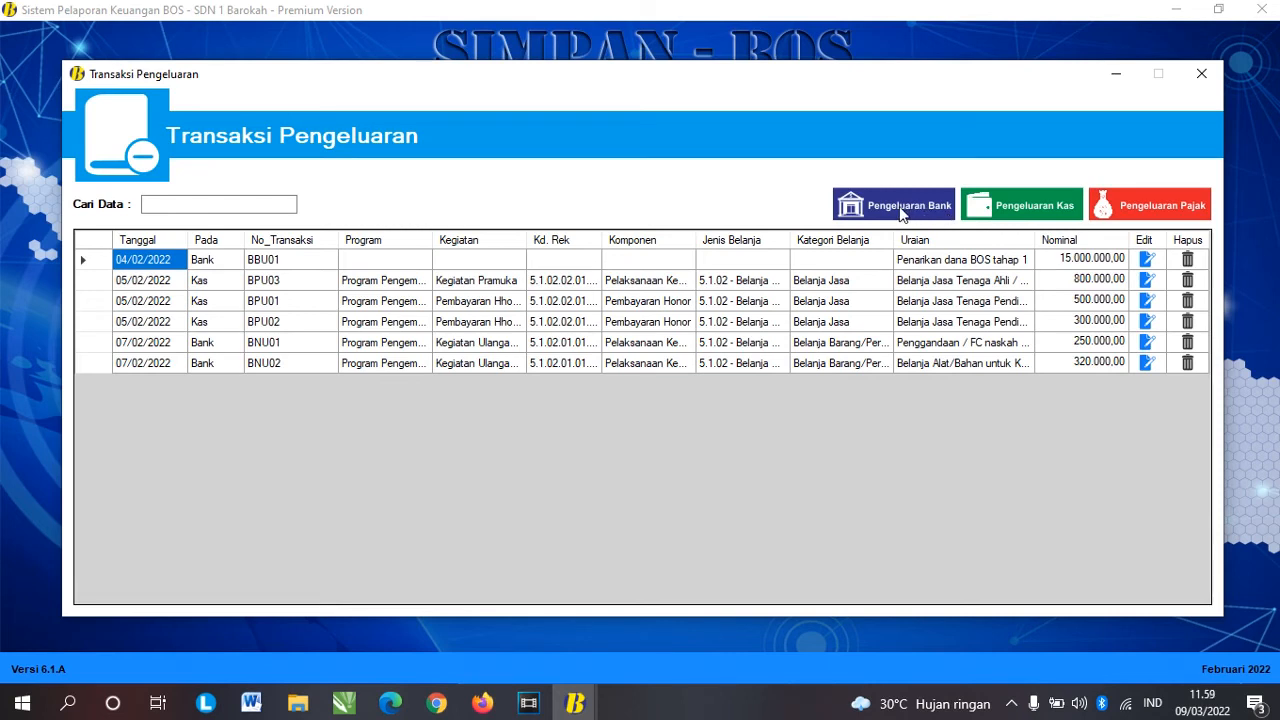
# Step: Start a new non-cash bank expenditure dated 9 Februari 2022
pyautogui.click(903, 210)
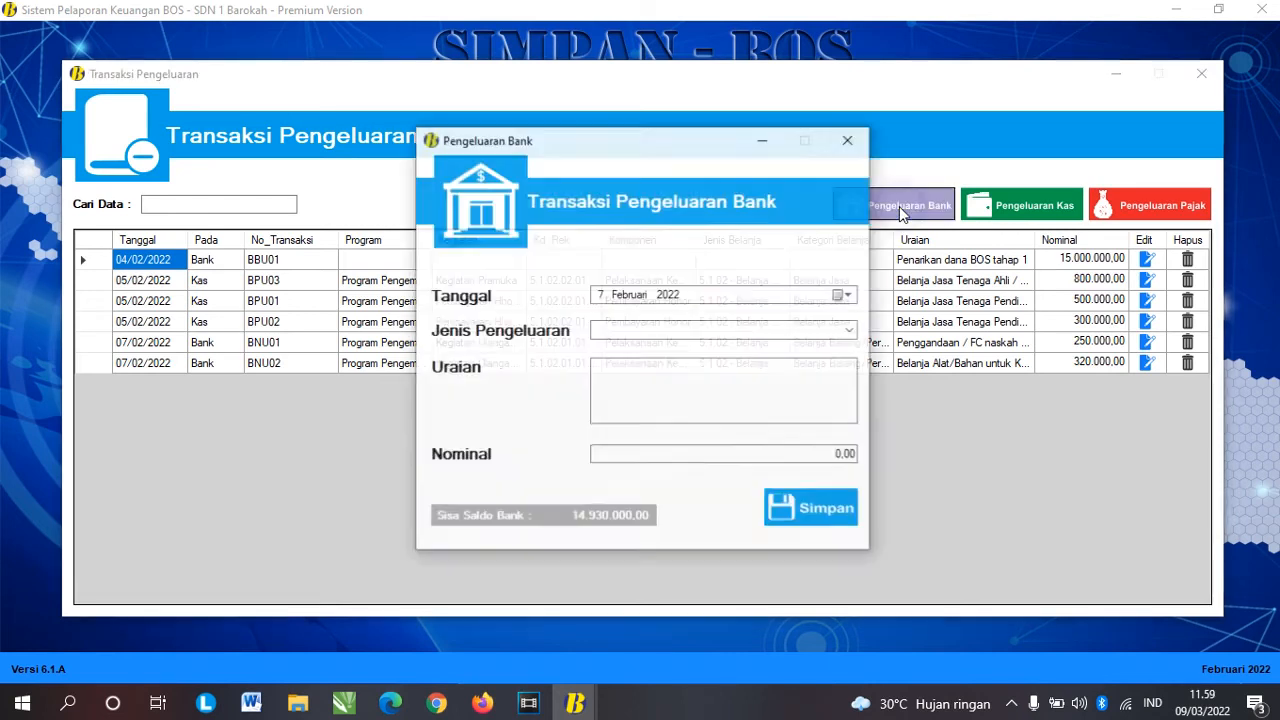
pyautogui.click(850, 331)
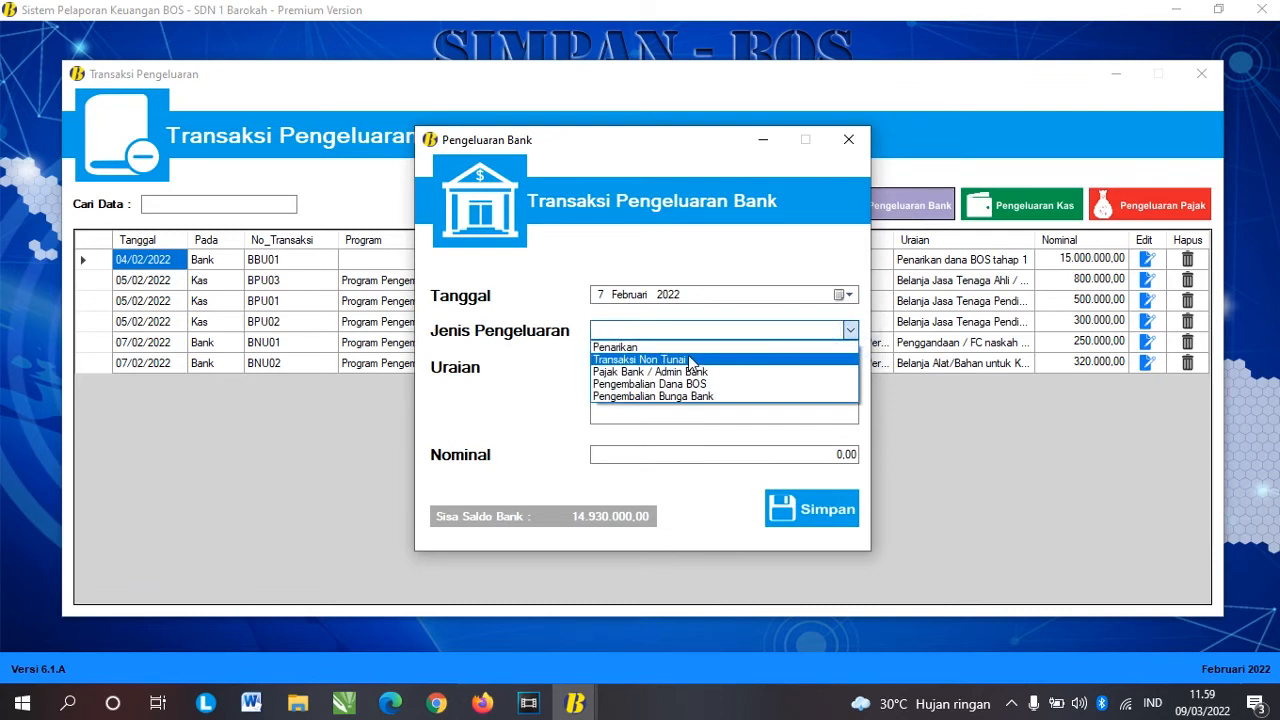
pyautogui.click(714, 361)
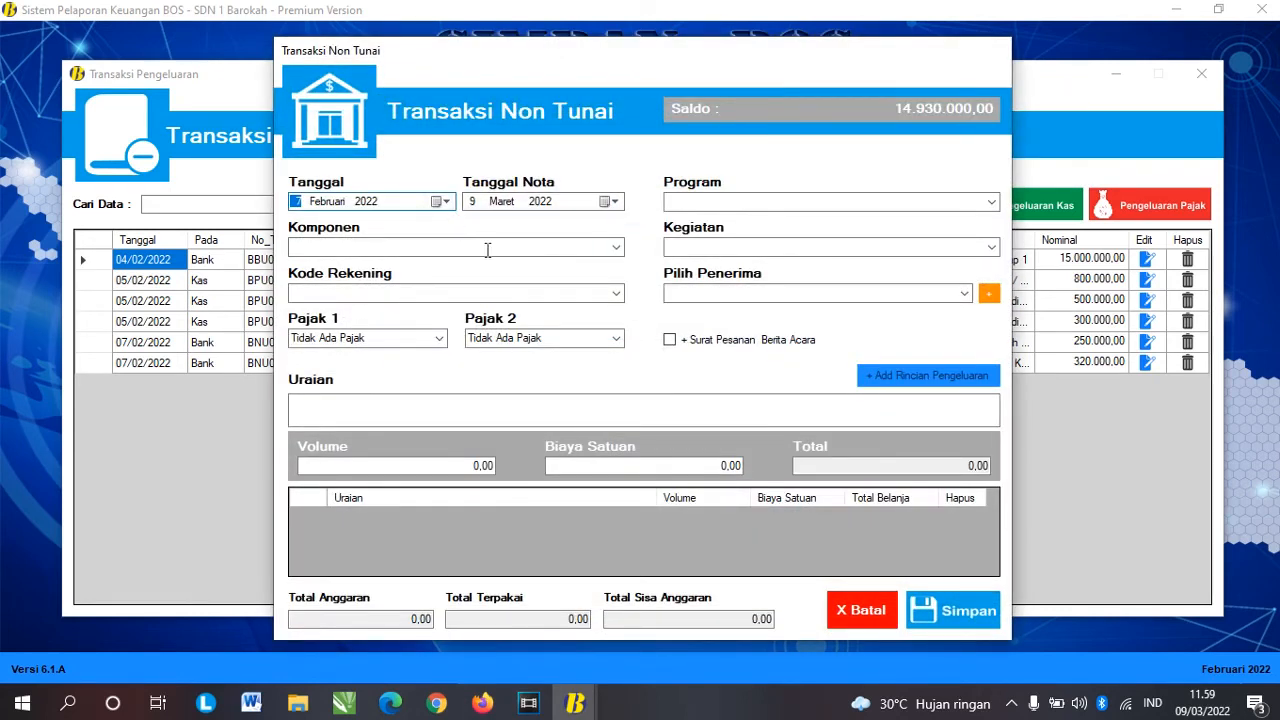
pyautogui.click(441, 201)
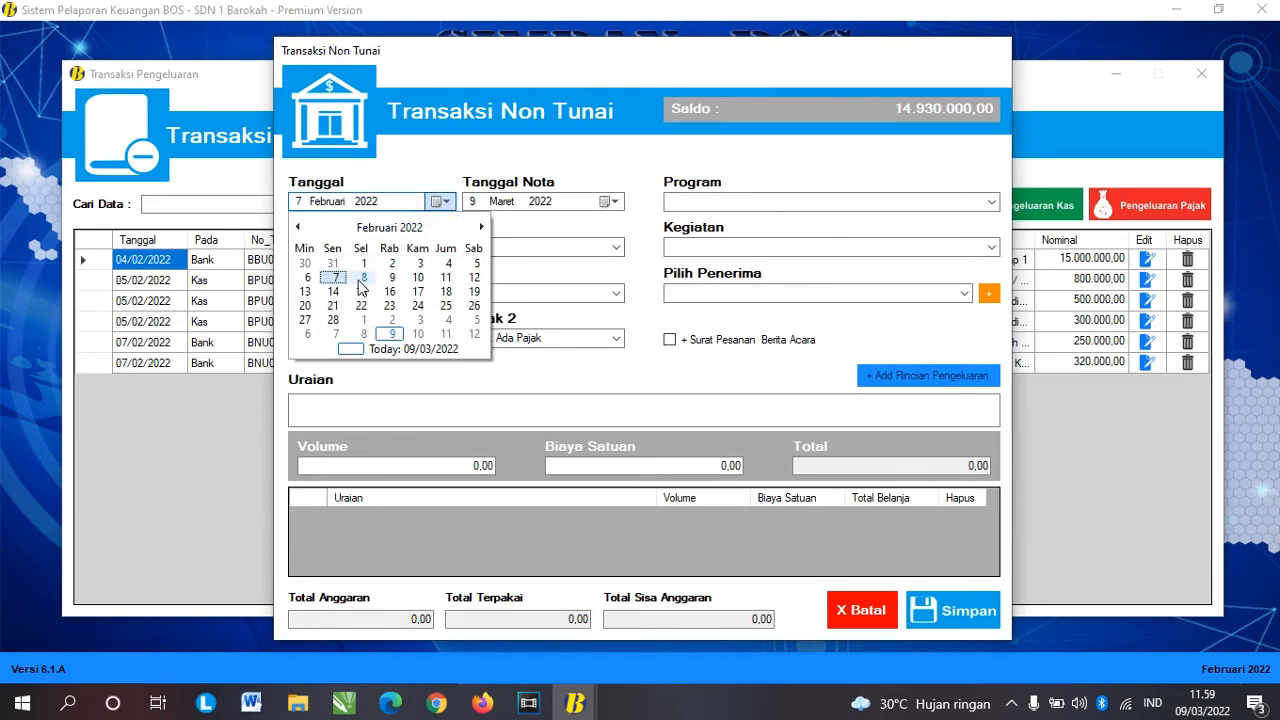
pyautogui.click(392, 278)
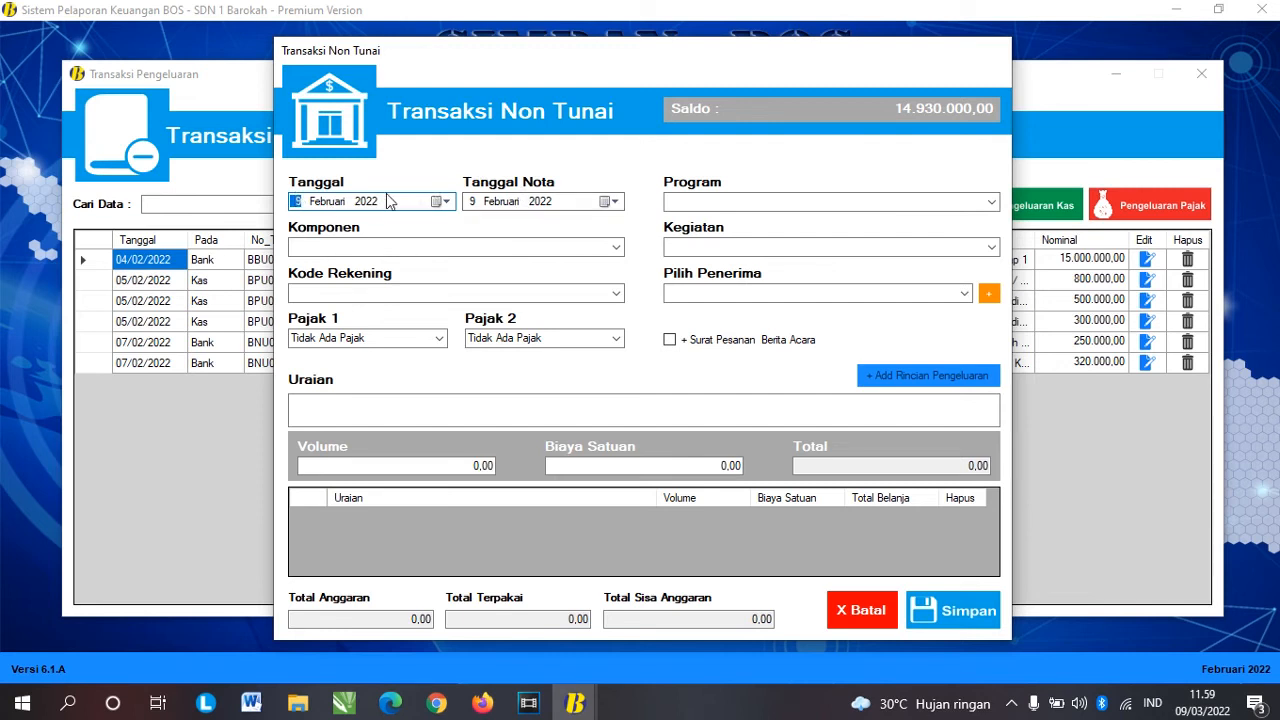
# Step: Choose Sarana Prasarana Sekolah, Pemeliharaan Sarana dan Prasarana Sekolah, laptop procurement, and the Belanja Modal Laptop account
pyautogui.click(991, 203)
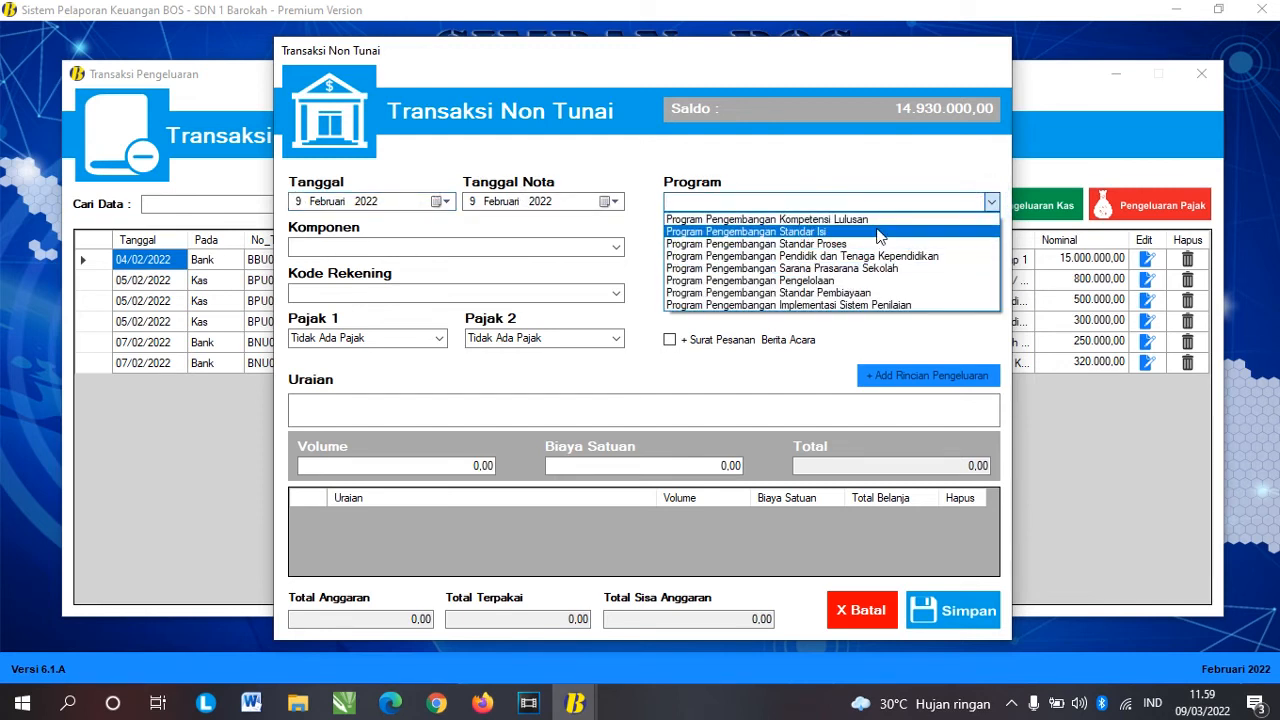
pyautogui.click(835, 268)
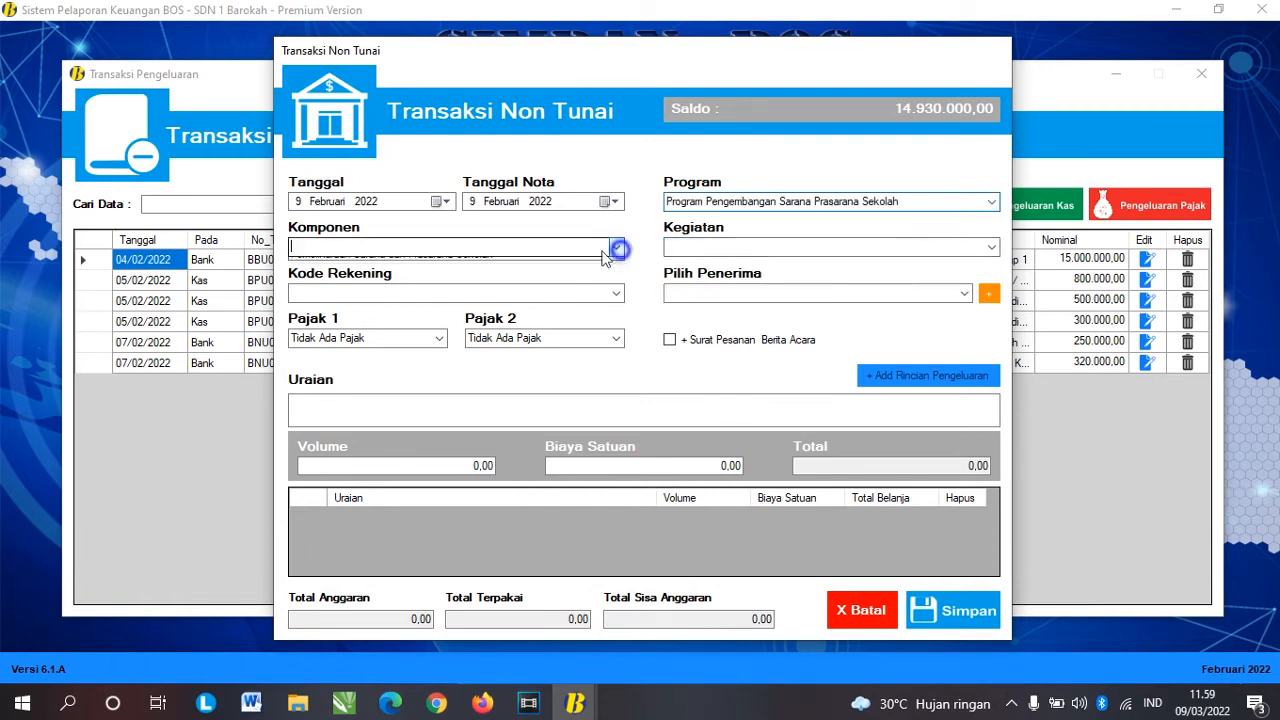
pyautogui.click(615, 247)
pyautogui.click(562, 263)
pyautogui.click(985, 248)
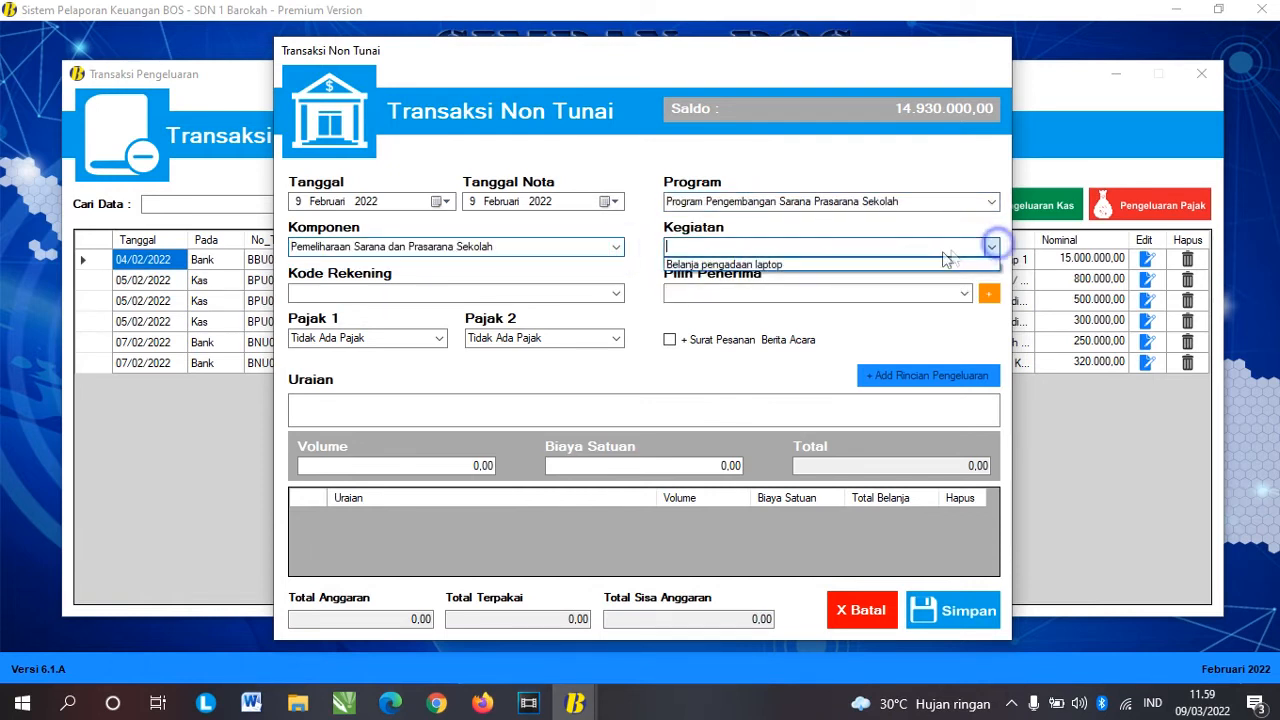
pyautogui.click(920, 265)
pyautogui.click(615, 293)
pyautogui.click(563, 308)
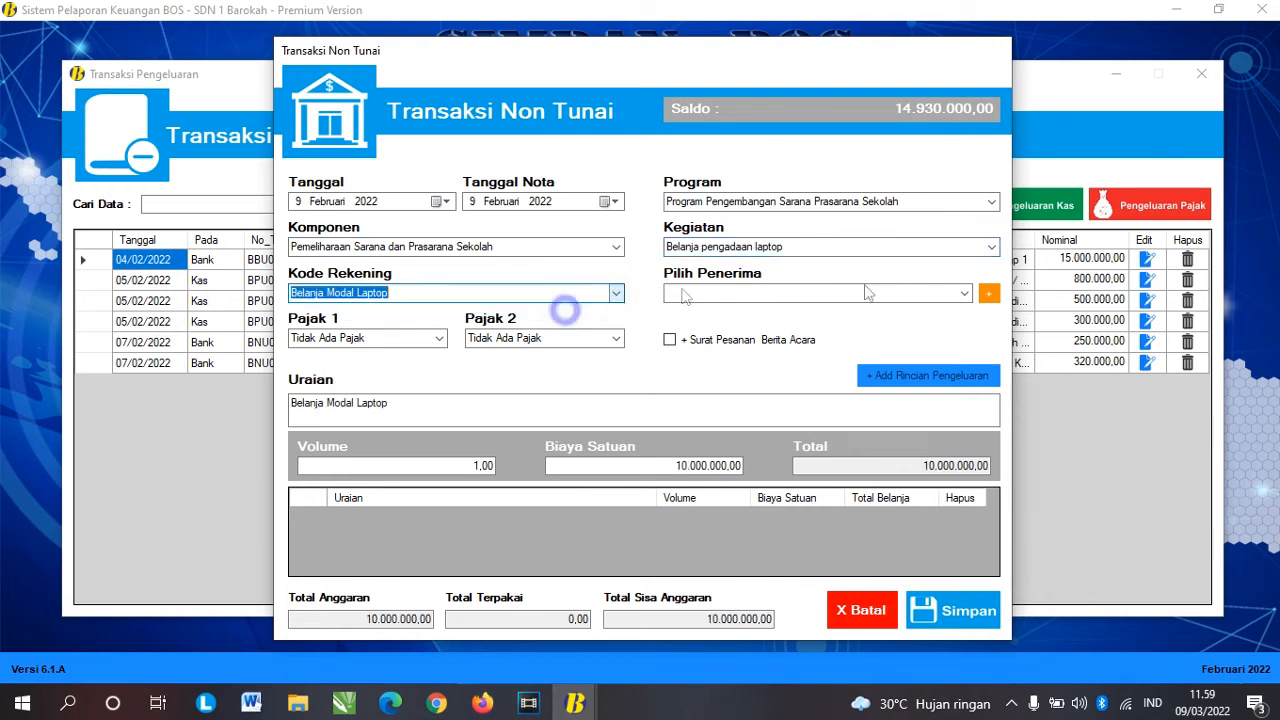
# Step: Bring up the add-recipient form beside Pilih Penerima
pyautogui.click(966, 293)
pyautogui.click(816, 282)
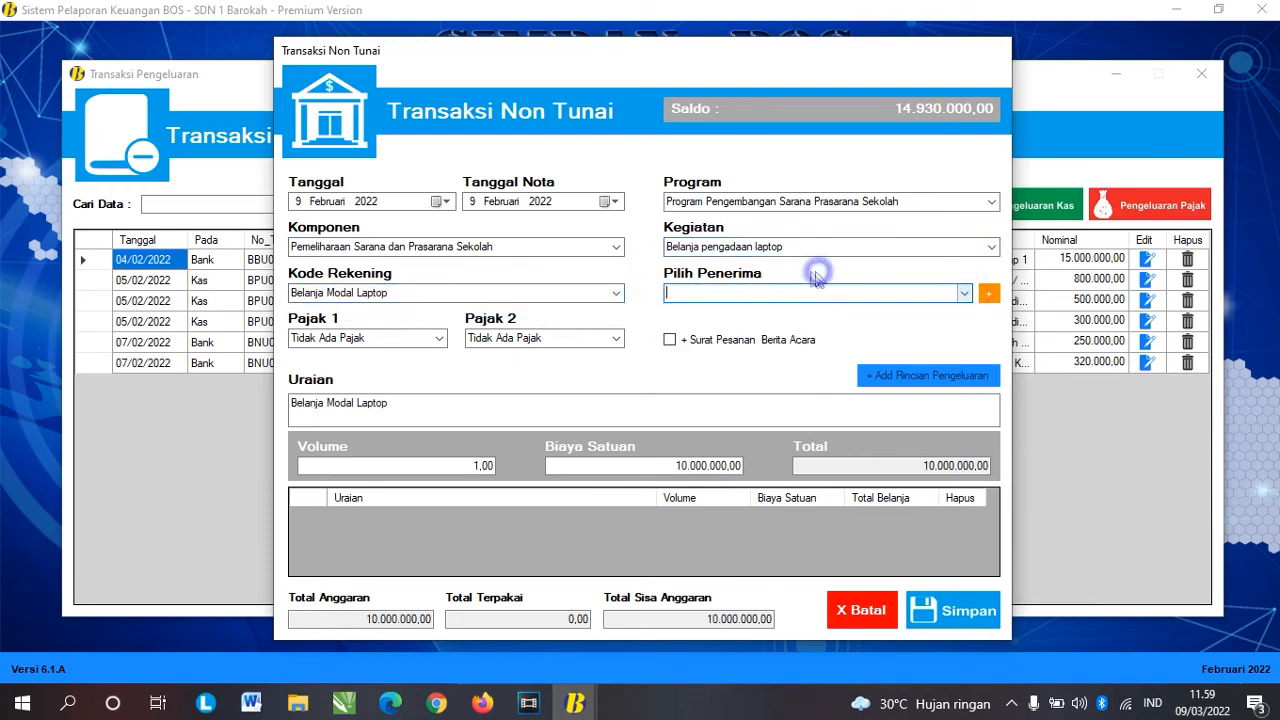
pyautogui.click(990, 298)
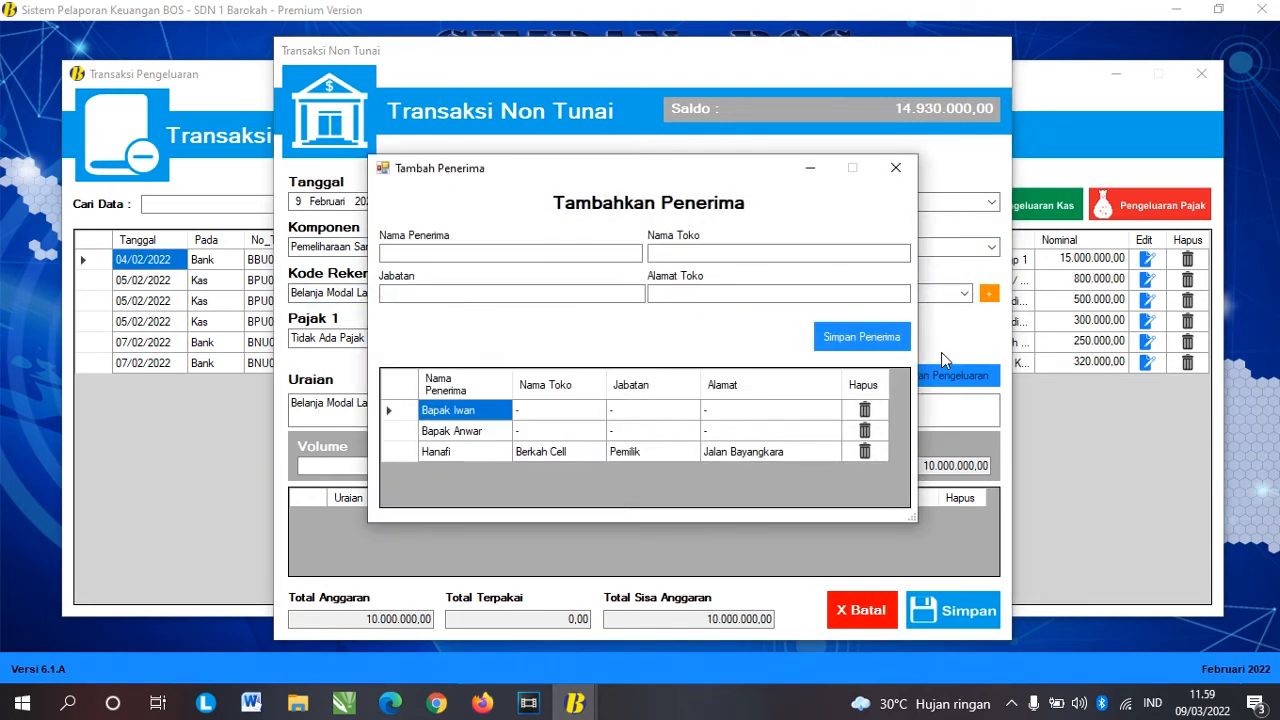
# Step: Enter the recipient's name, shop name Hartono, position Karywan and the shop address
pyautogui.click(602, 254)
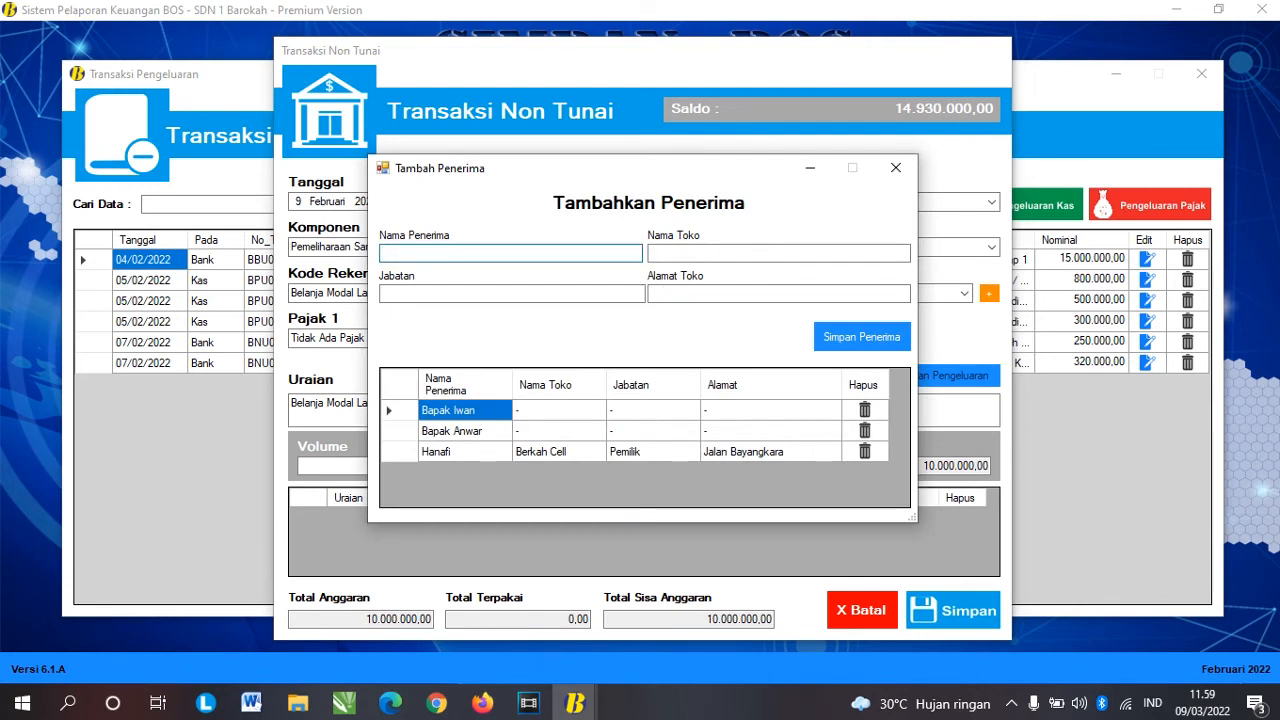
pyautogui.write('Yusuf')
pyautogui.press('Tab')
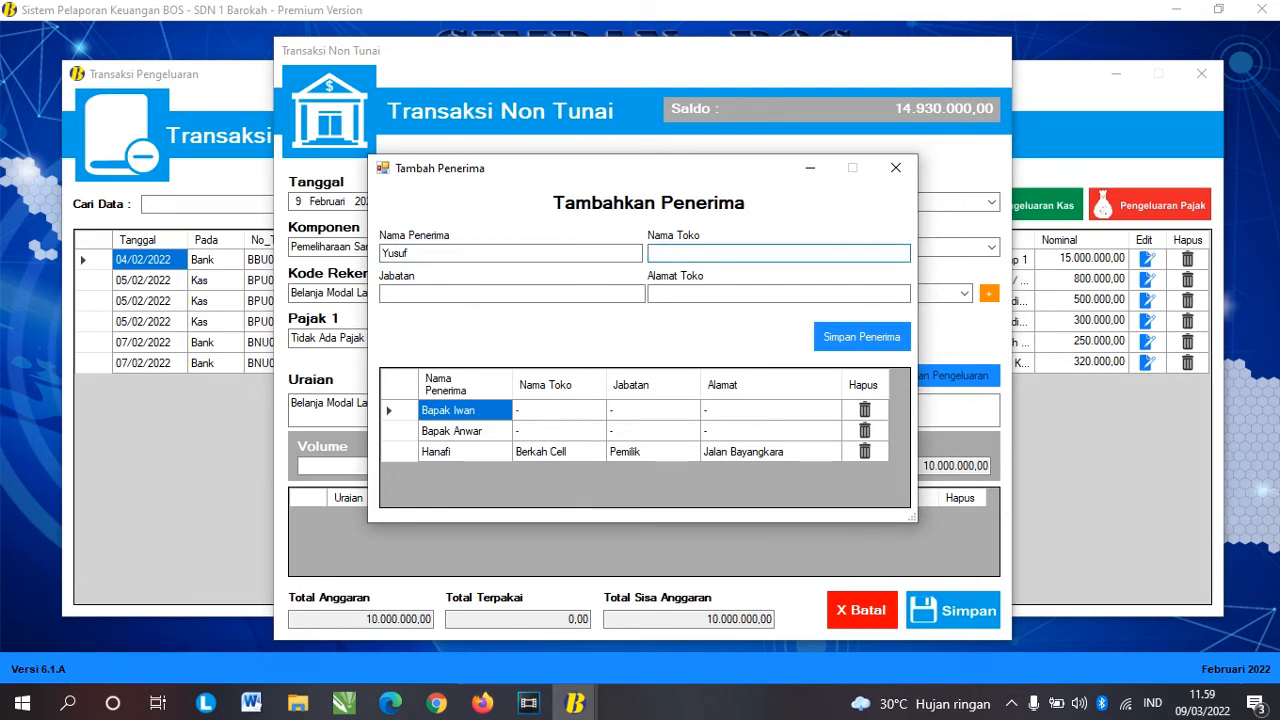
pyautogui.write('hartono')
pyautogui.press('Tab')
pyautogui.click(655, 253)
pyautogui.press('BackSpace')
pyautogui.write('H')
pyautogui.press('Tab')
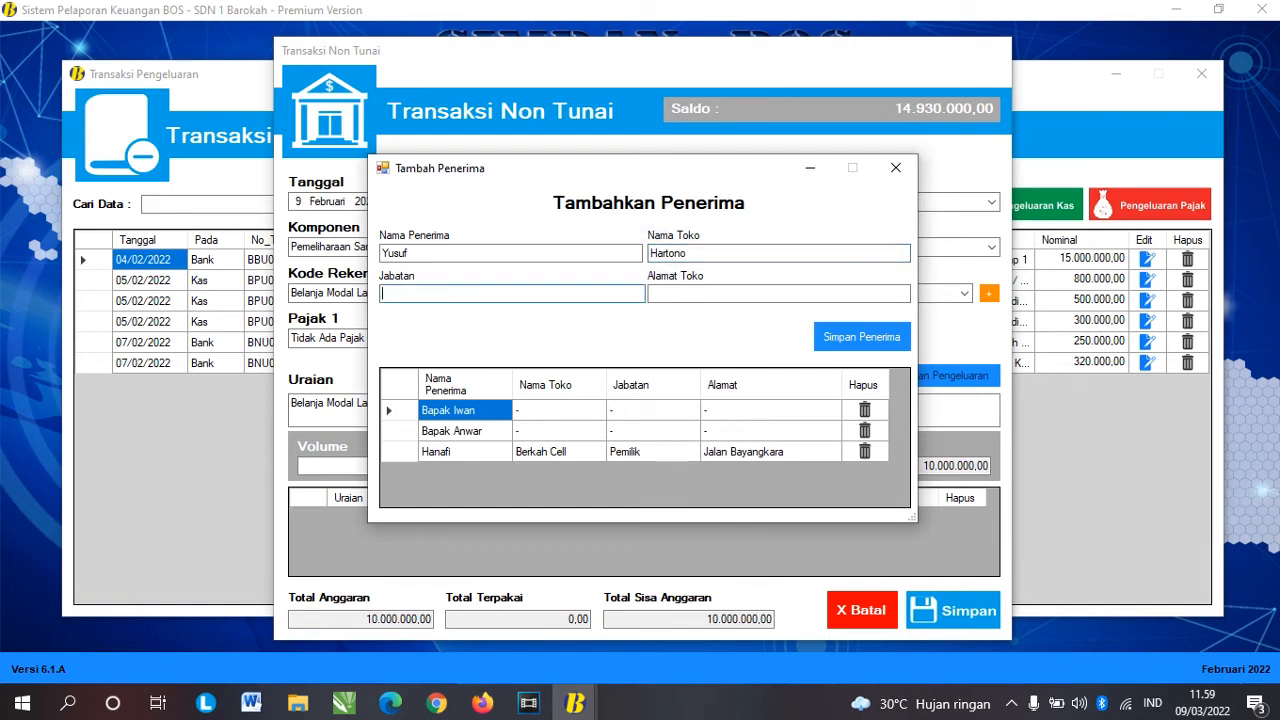
pyautogui.write('Karywan')
pyautogui.press('Tab')
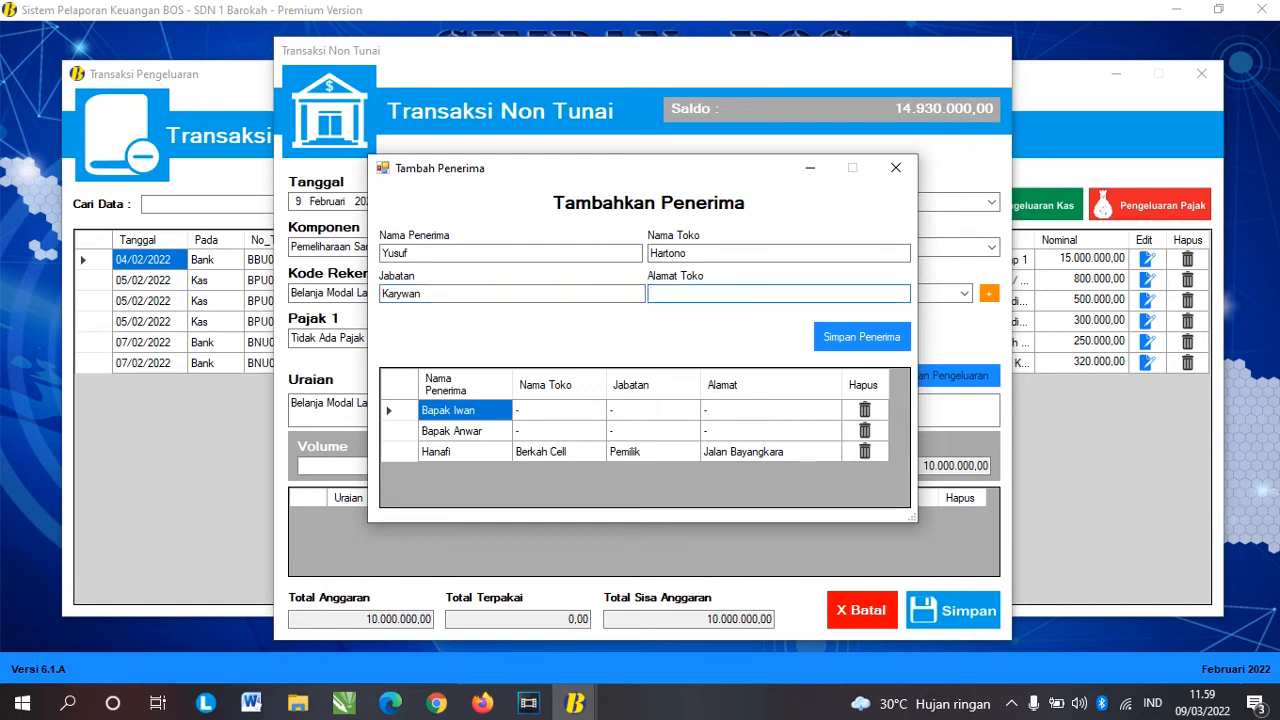
pyautogui.write('Jalan Blimbing')
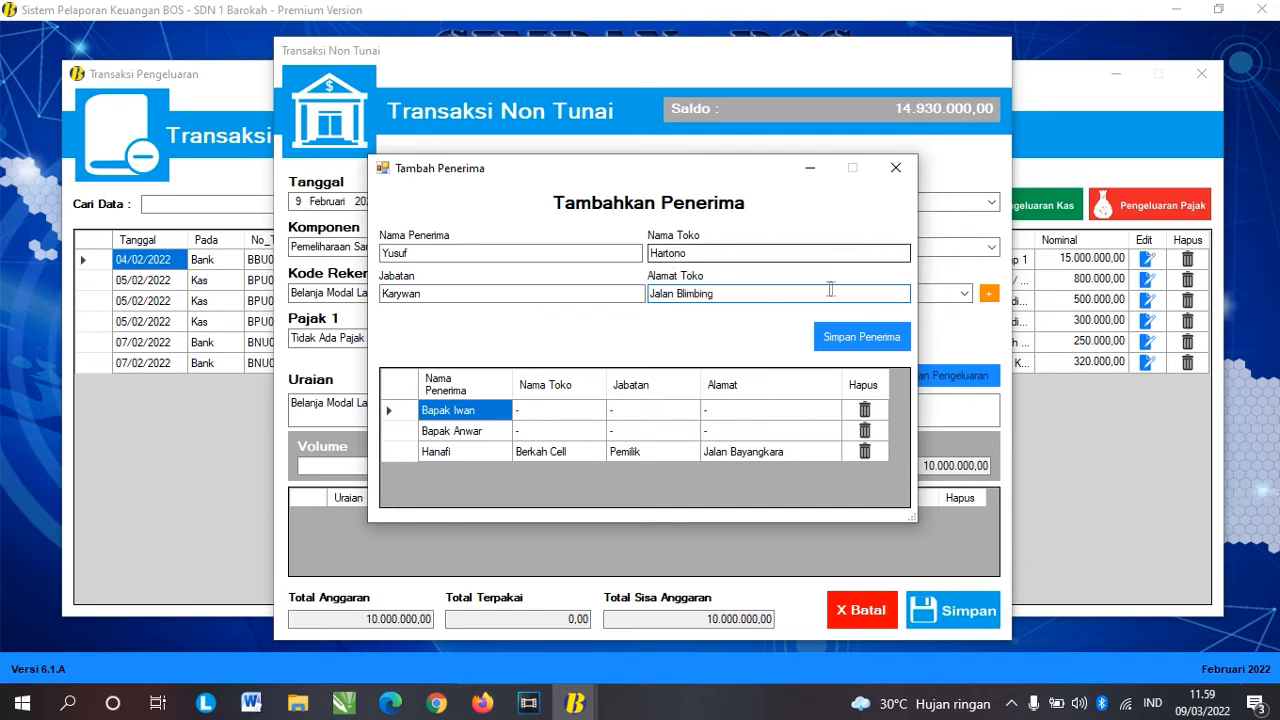
# Step: Save the new recipient, confirm its row in the list, and close the add-recipient form
pyautogui.click(861, 337)
pyautogui.click(699, 410)
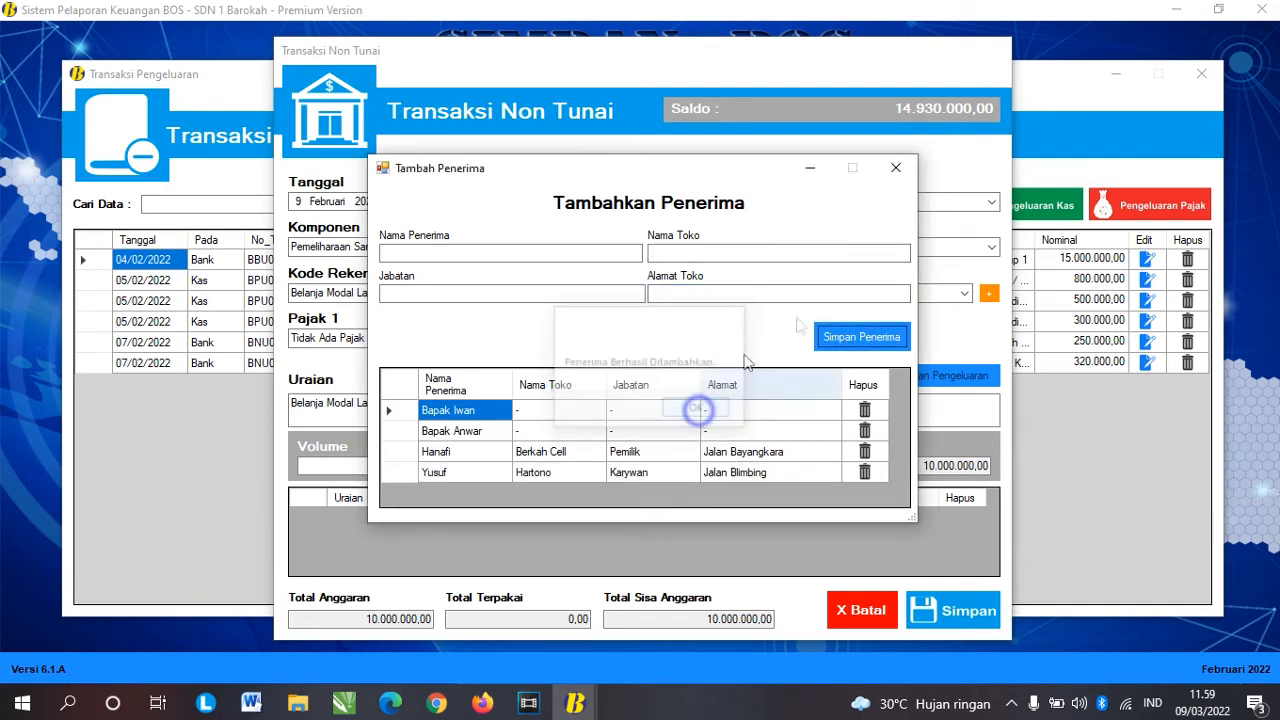
pyautogui.click(454, 474)
pyautogui.click(613, 482)
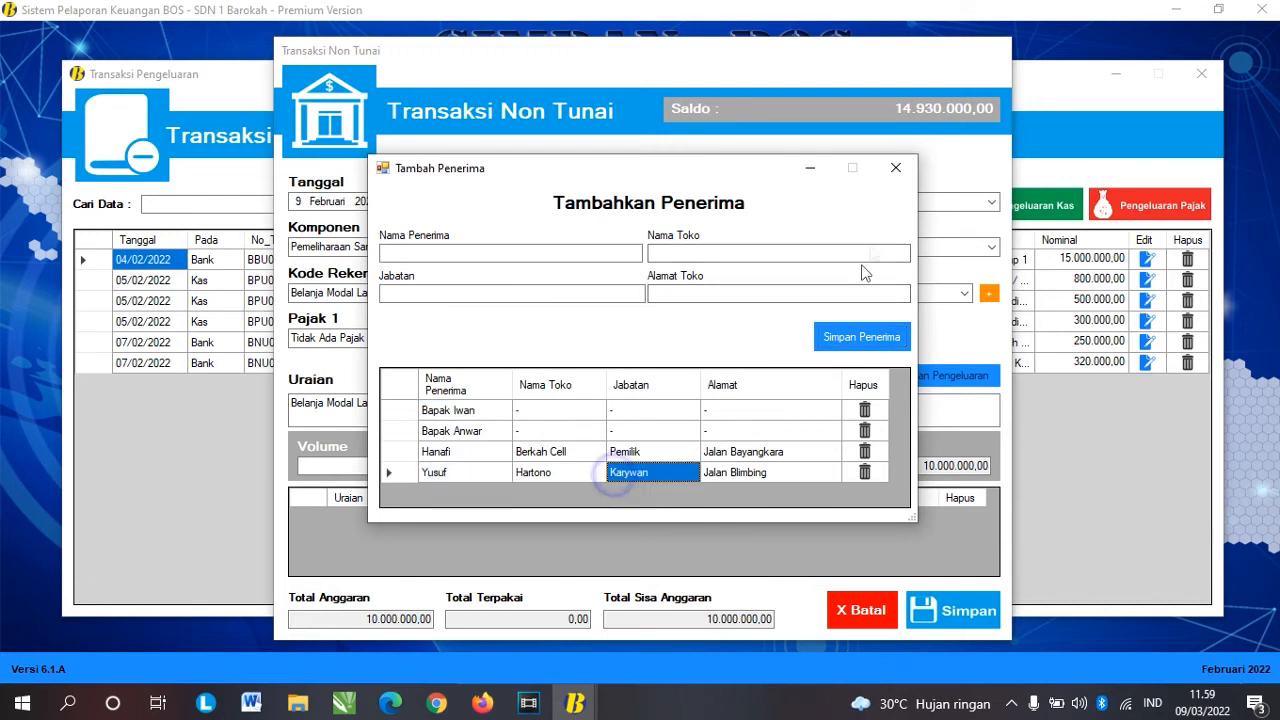
pyautogui.click(895, 168)
pyautogui.click(965, 293)
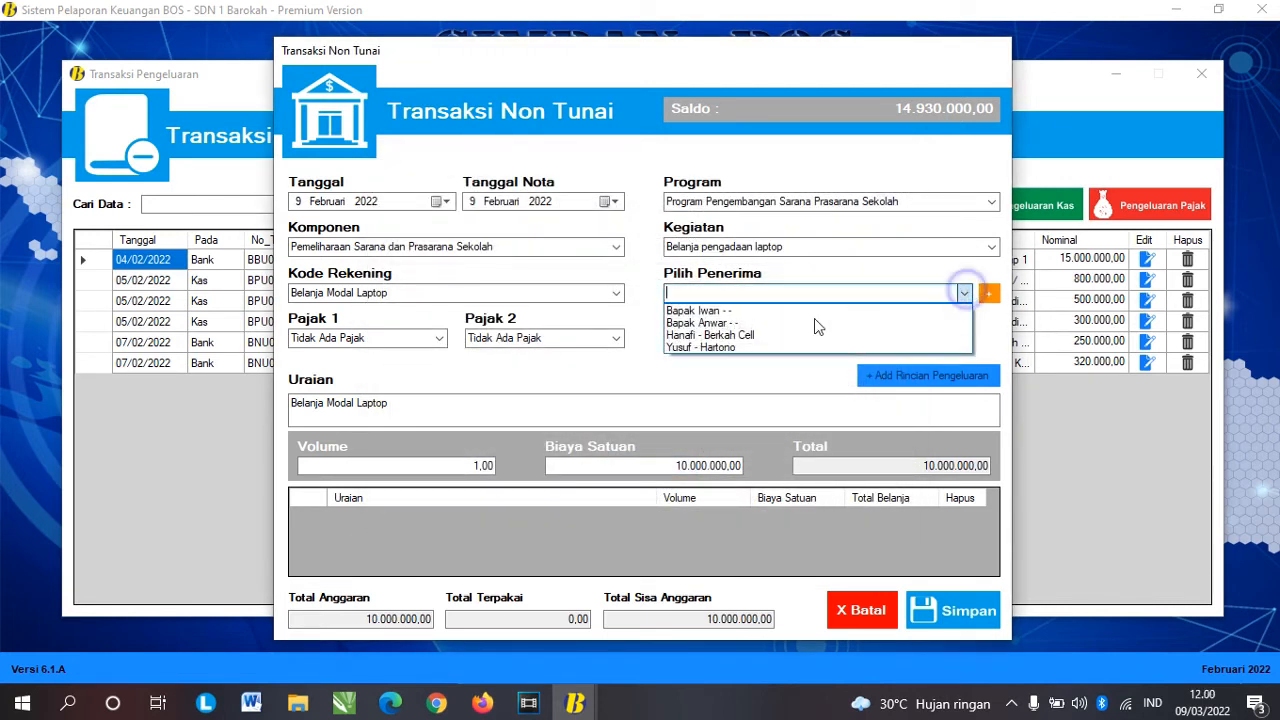
# Step: Pick the new Hartono shop recipient as the laptop transaction's payee
pyautogui.click(756, 345)
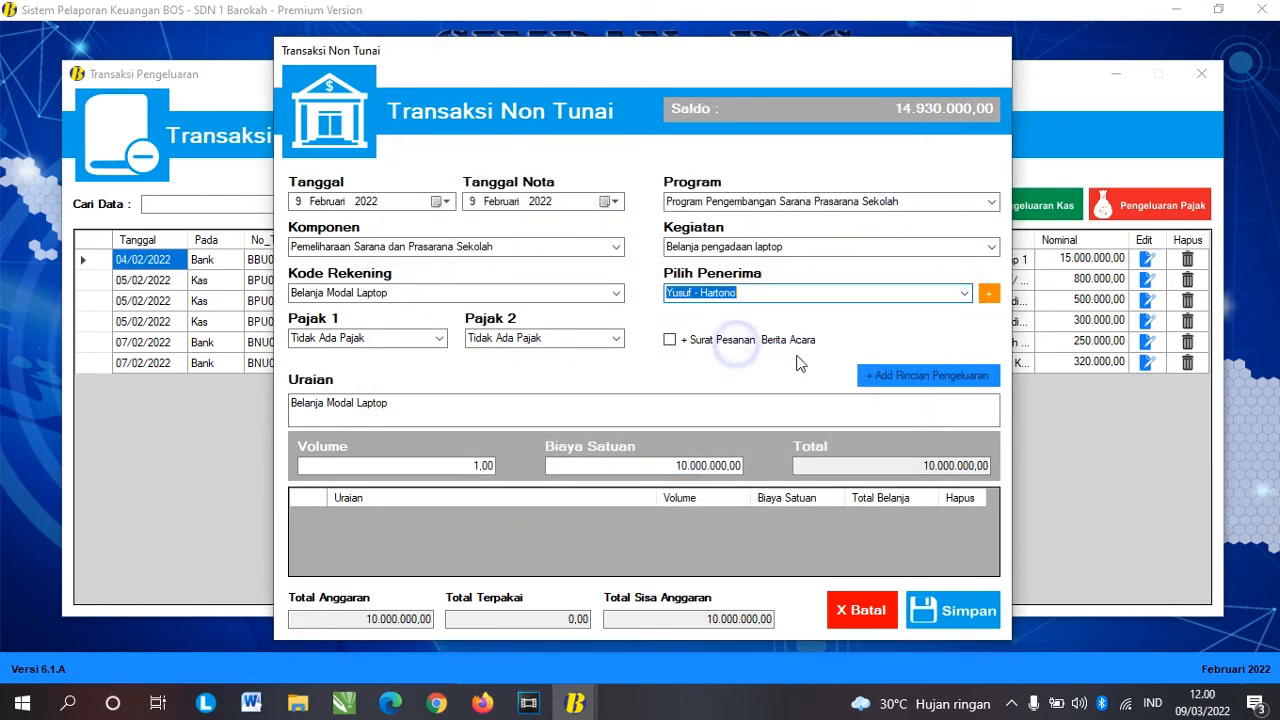
pyautogui.click(377, 292)
pyautogui.click(397, 295)
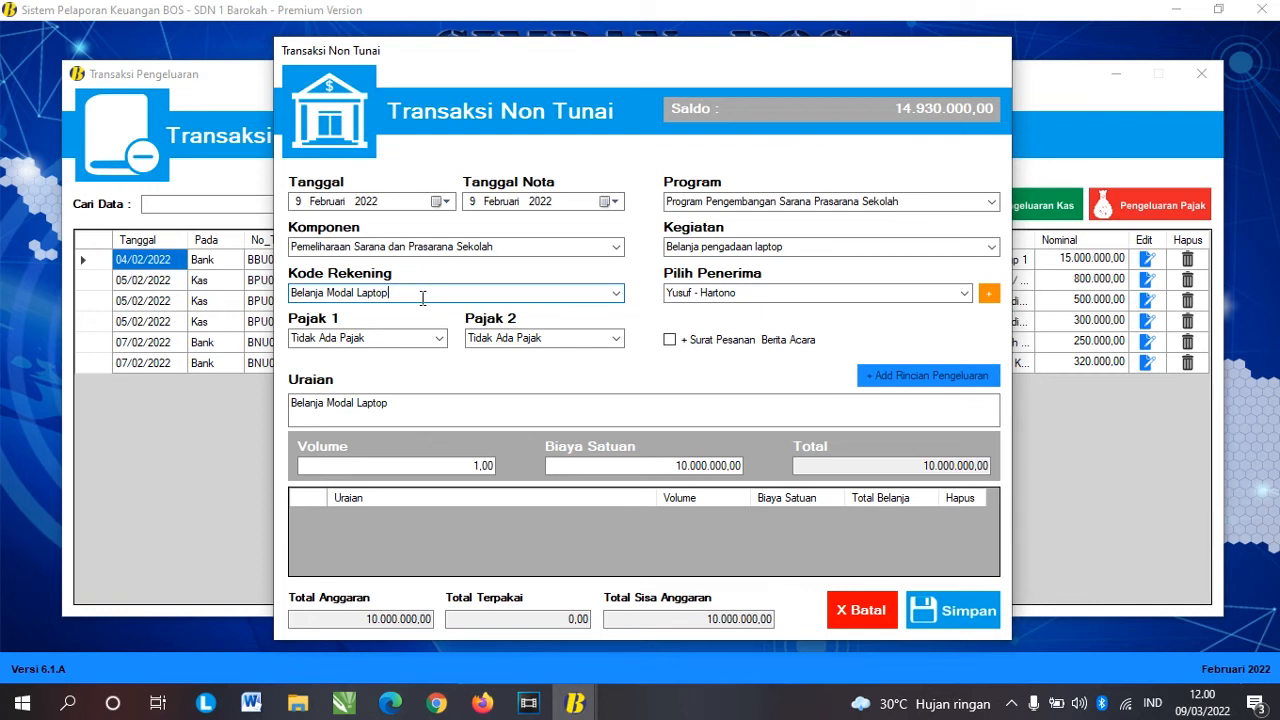
pyautogui.click(436, 338)
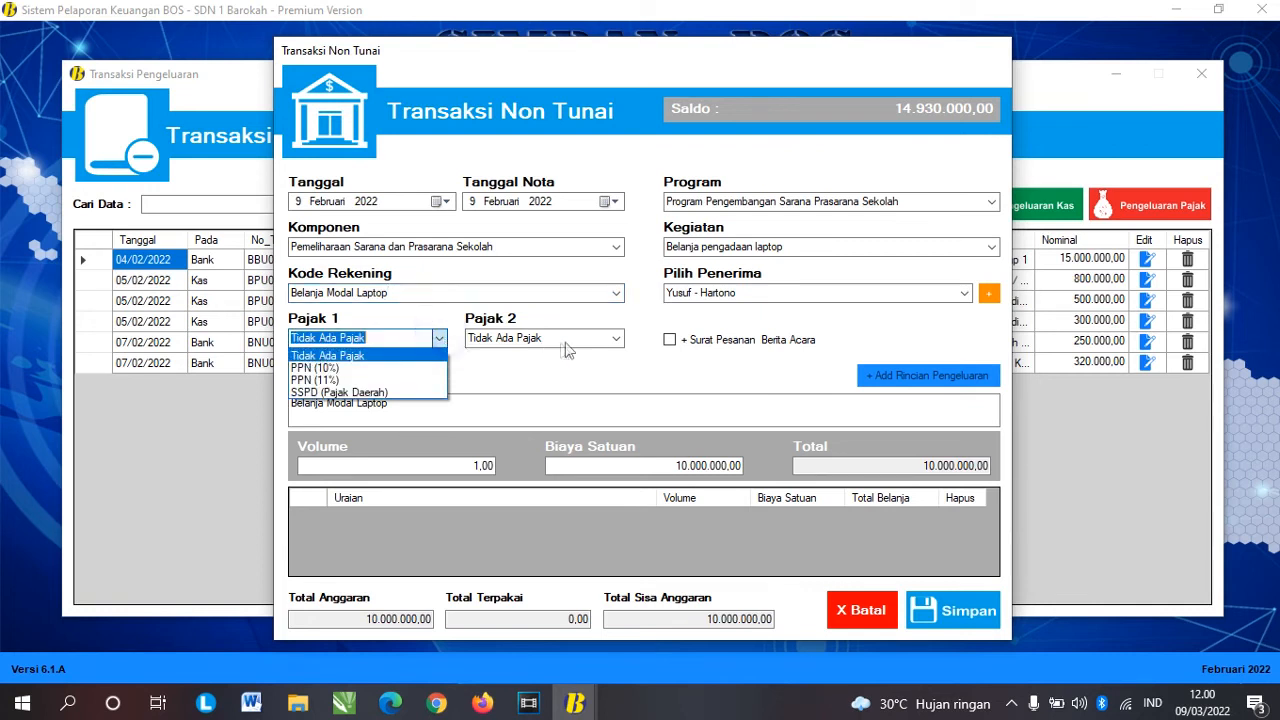
pyautogui.click(619, 339)
pyautogui.click(600, 352)
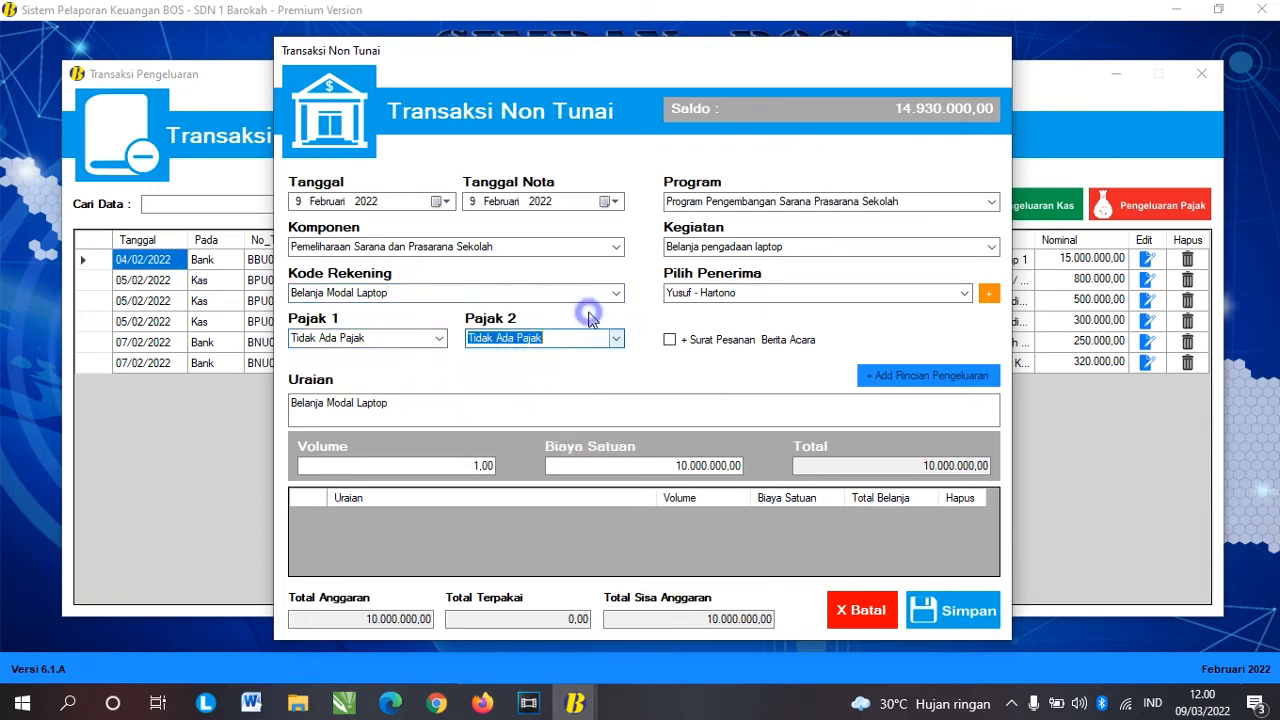
pyautogui.click(412, 293)
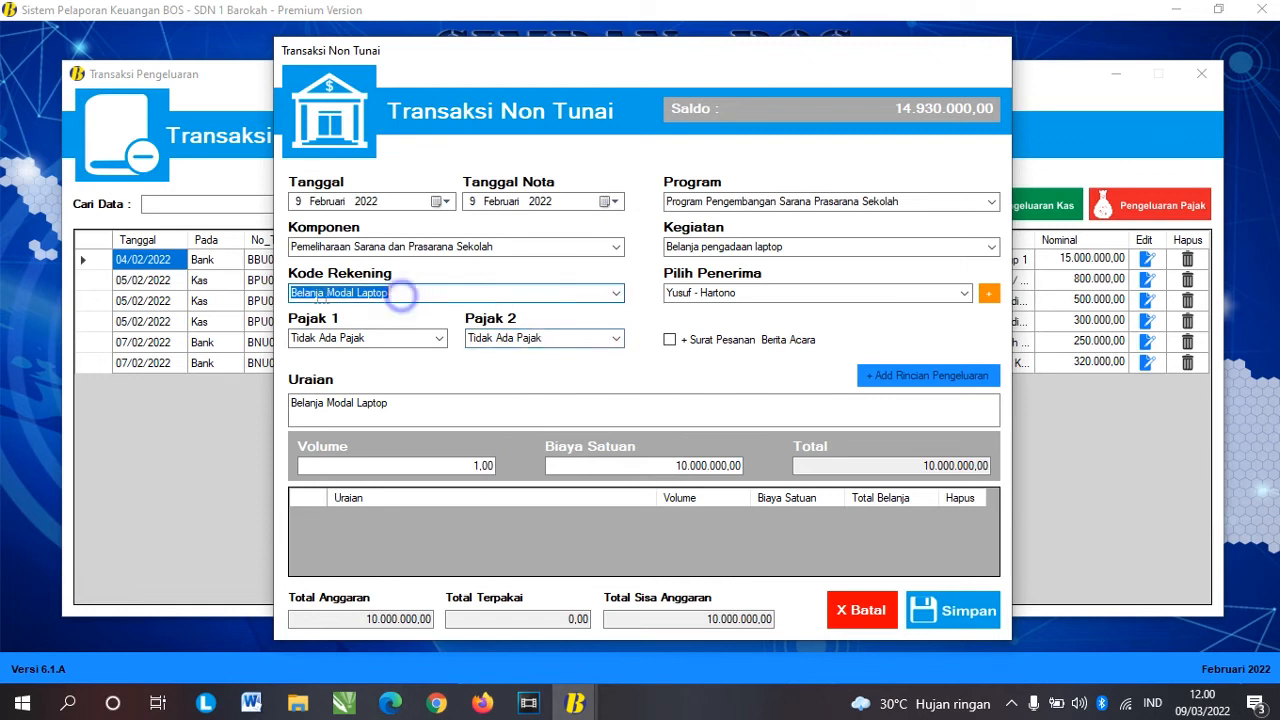
# Step: Keep both taxes at Tidak Ada Pajak and Belanja Modal Laptop as the account code
pyautogui.click(438, 340)
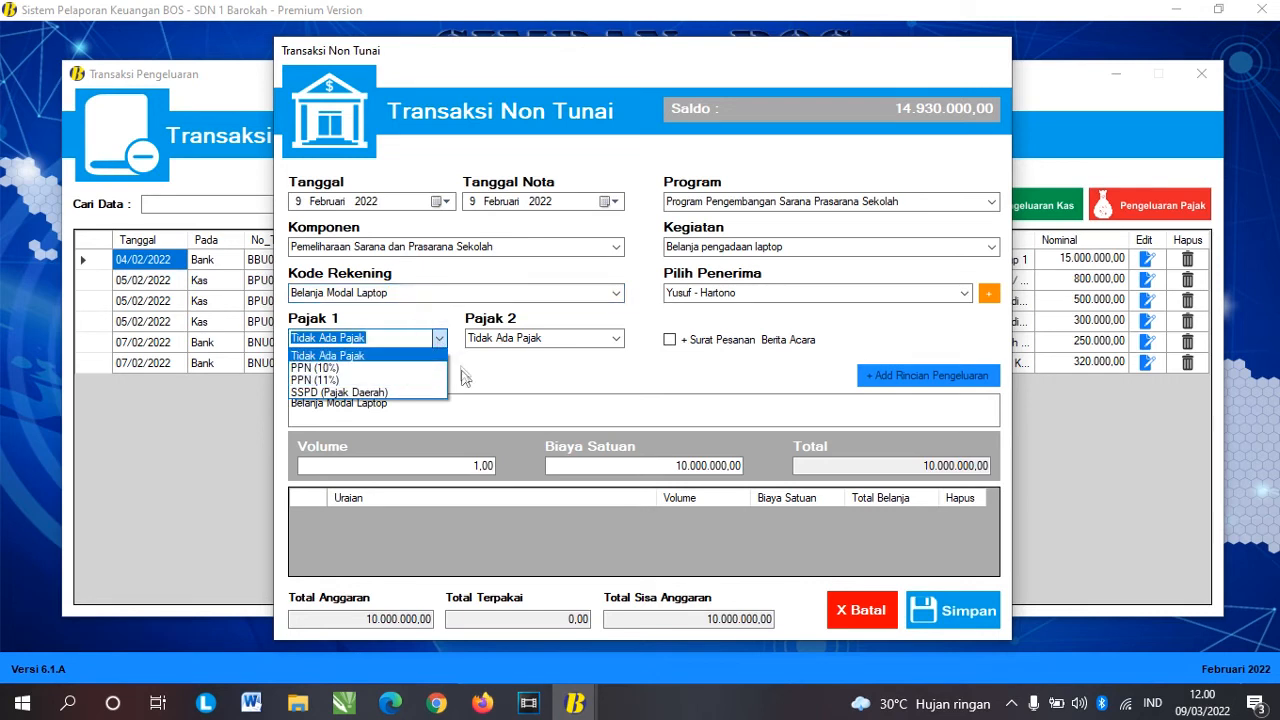
pyautogui.click(480, 361)
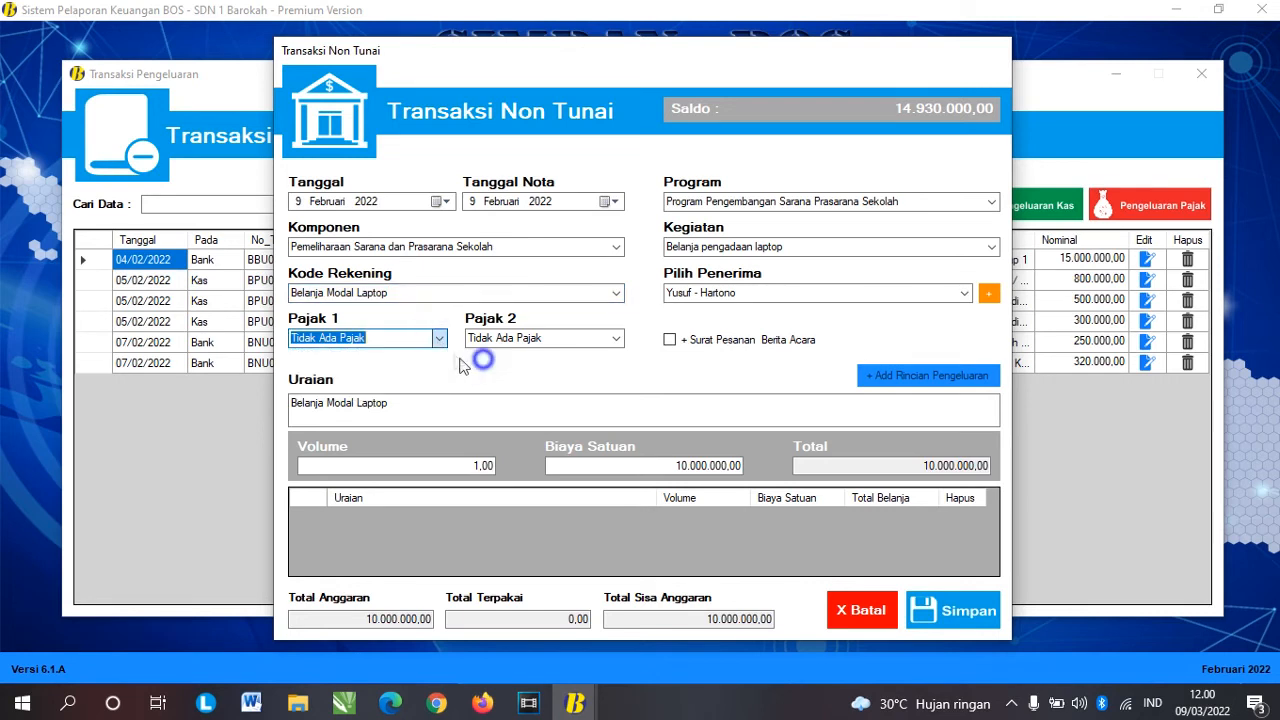
pyautogui.click(616, 339)
pyautogui.click(616, 340)
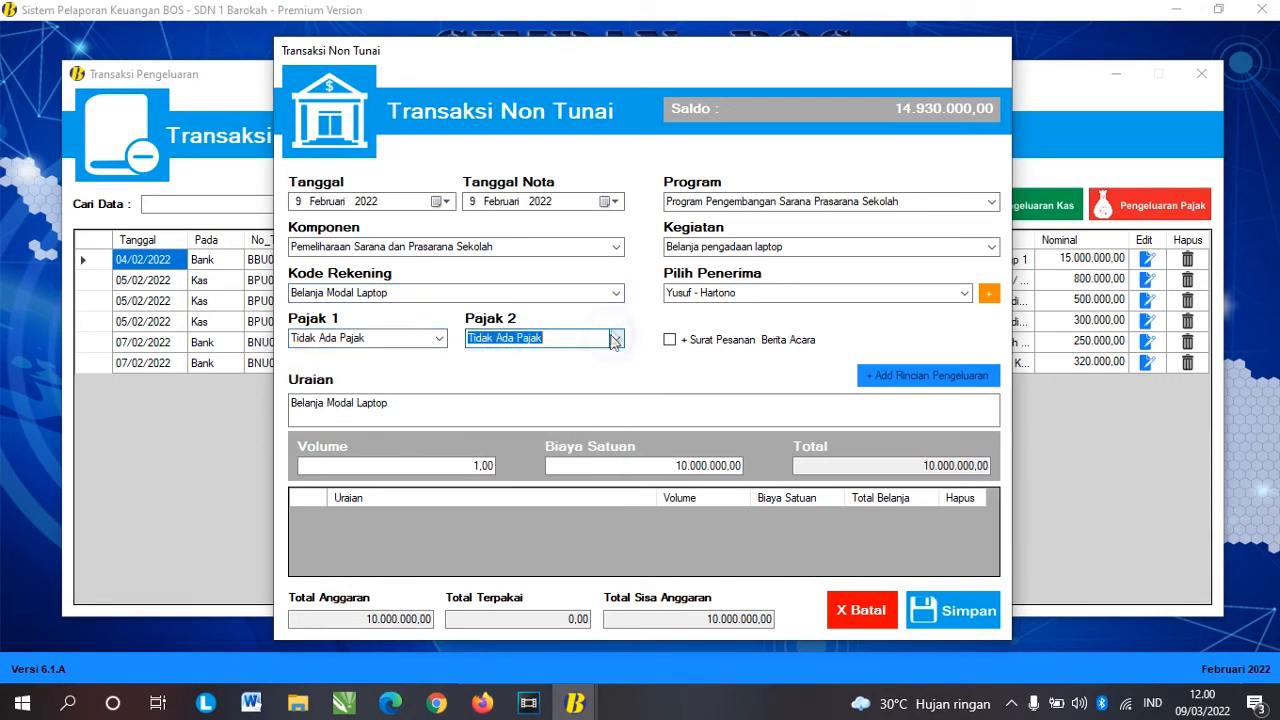
pyautogui.click(440, 339)
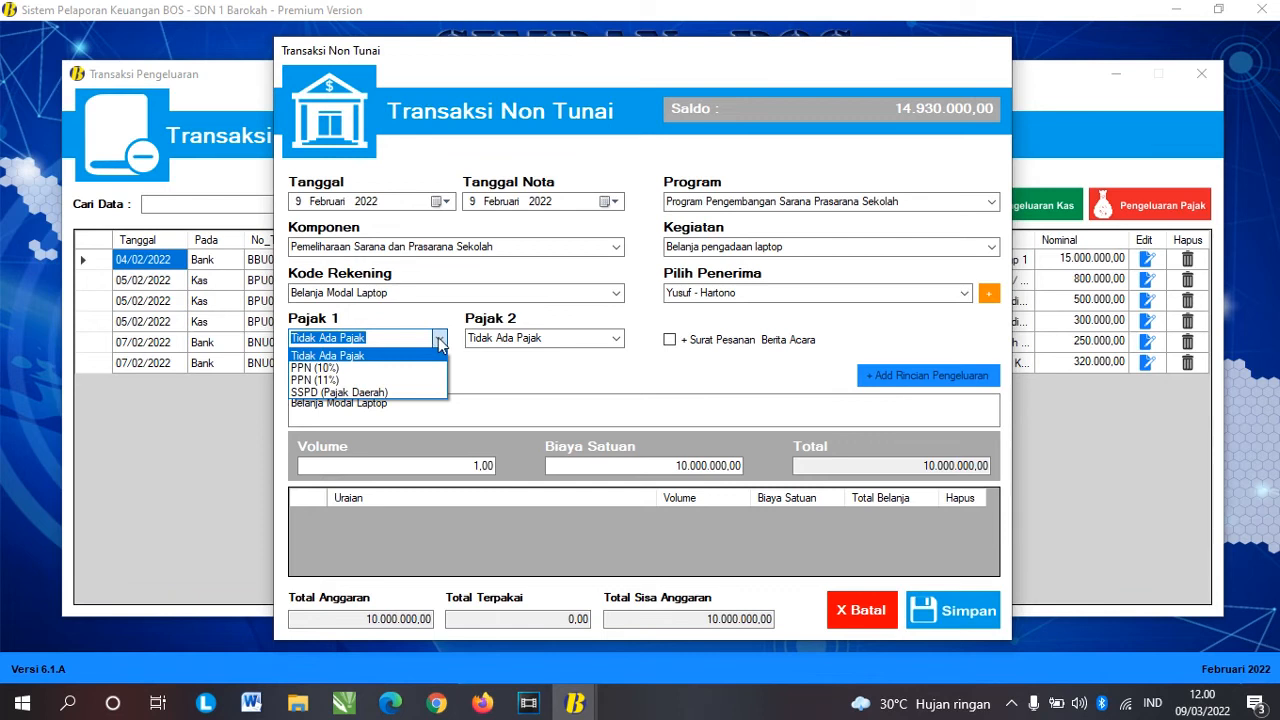
pyautogui.click(410, 318)
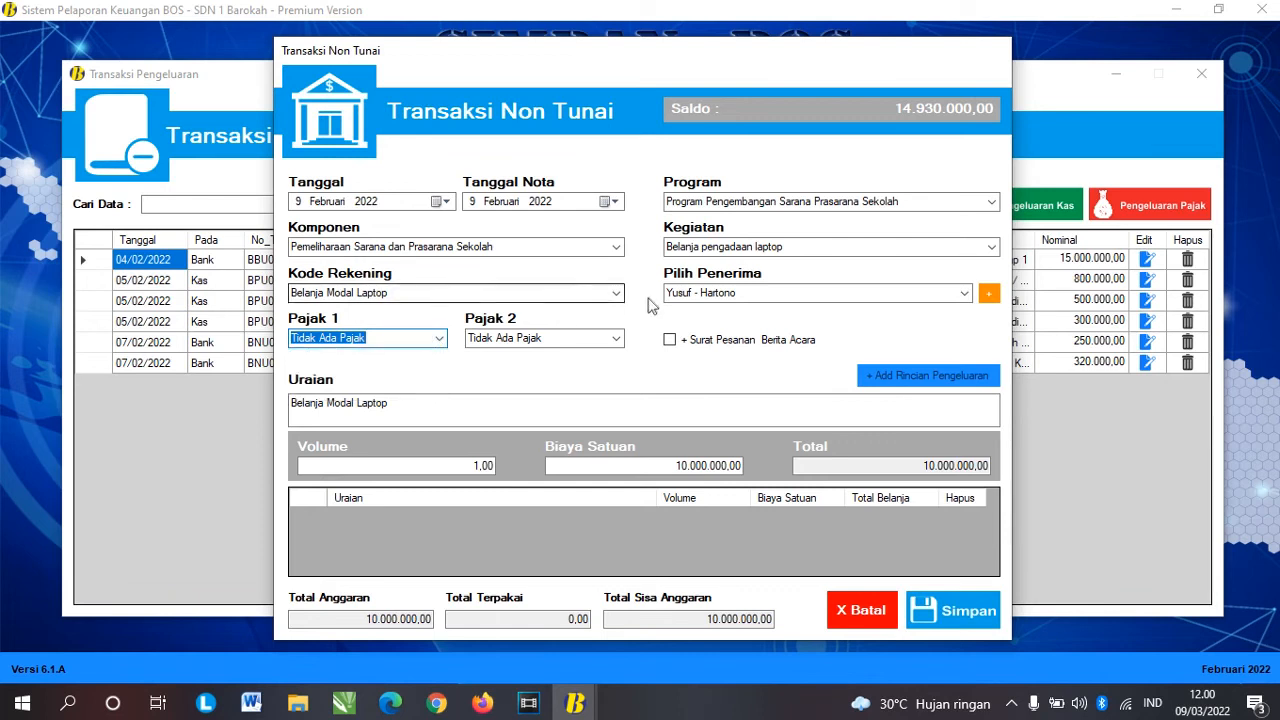
pyautogui.click(618, 295)
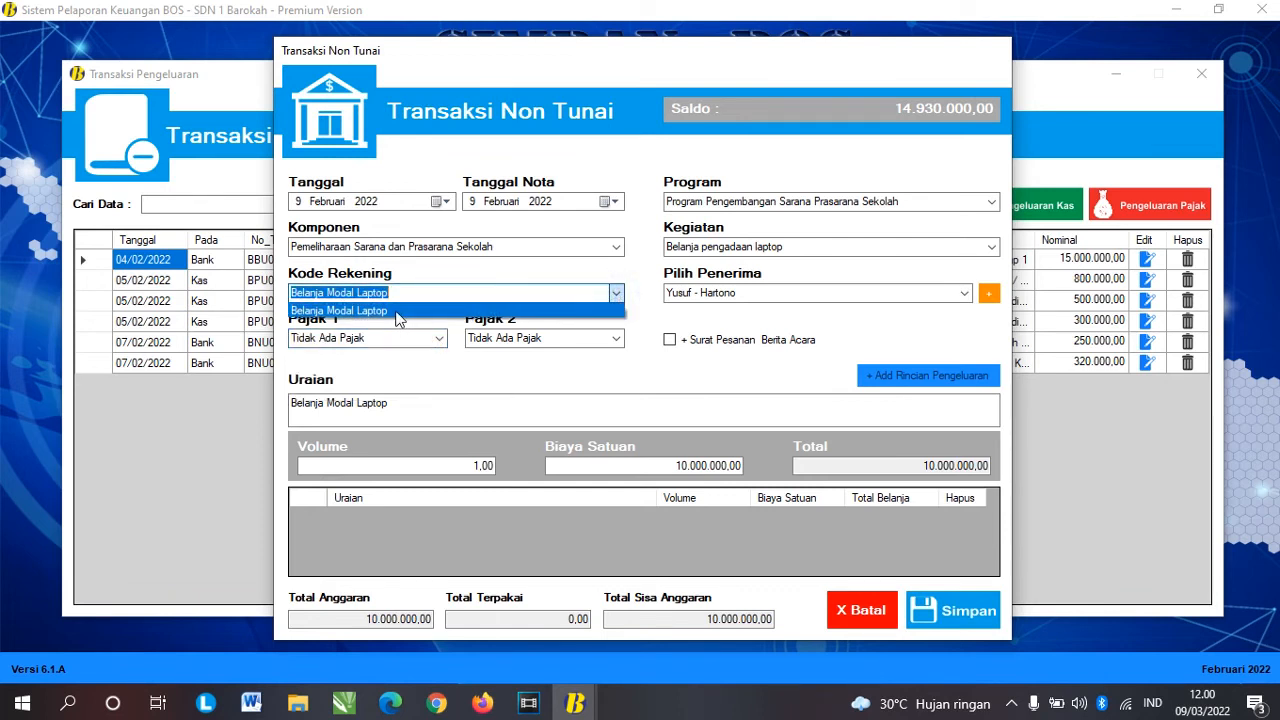
pyautogui.click(400, 312)
# Step: Set the first tax to PPN (10%) and leave the second at Tidak Ada Pajak
pyautogui.click(439, 339)
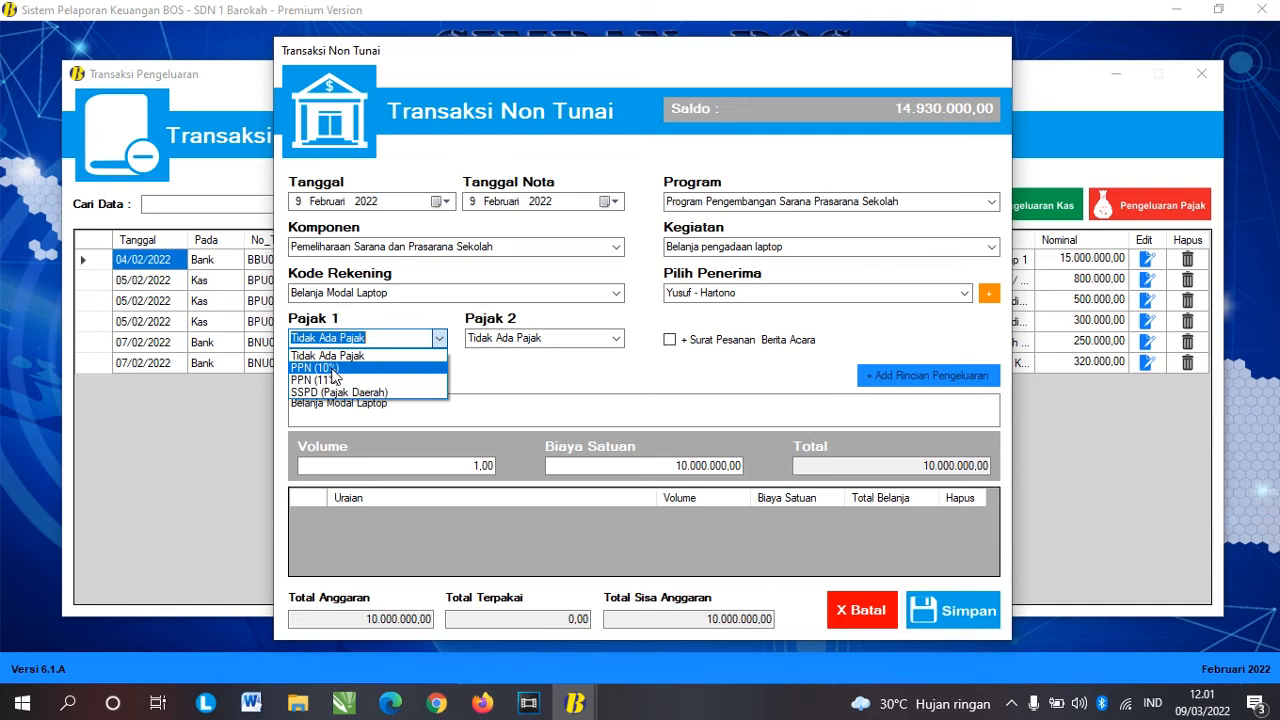
pyautogui.click(331, 368)
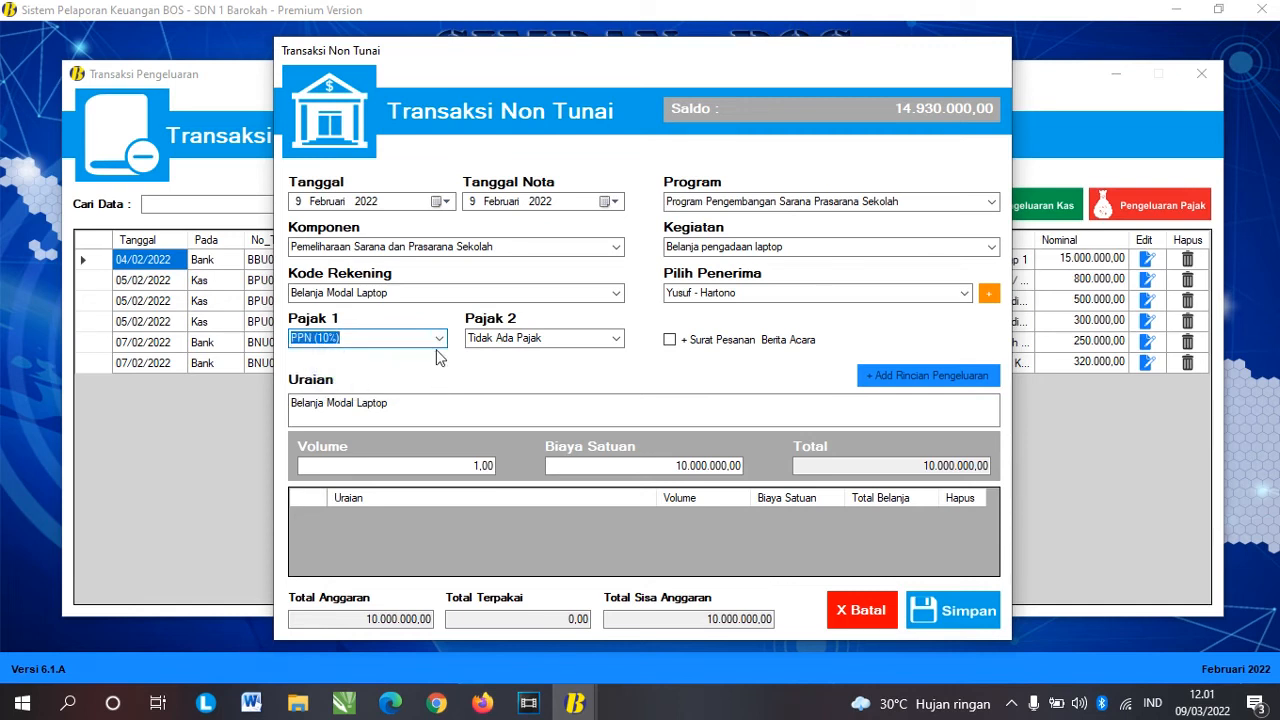
pyautogui.click(617, 339)
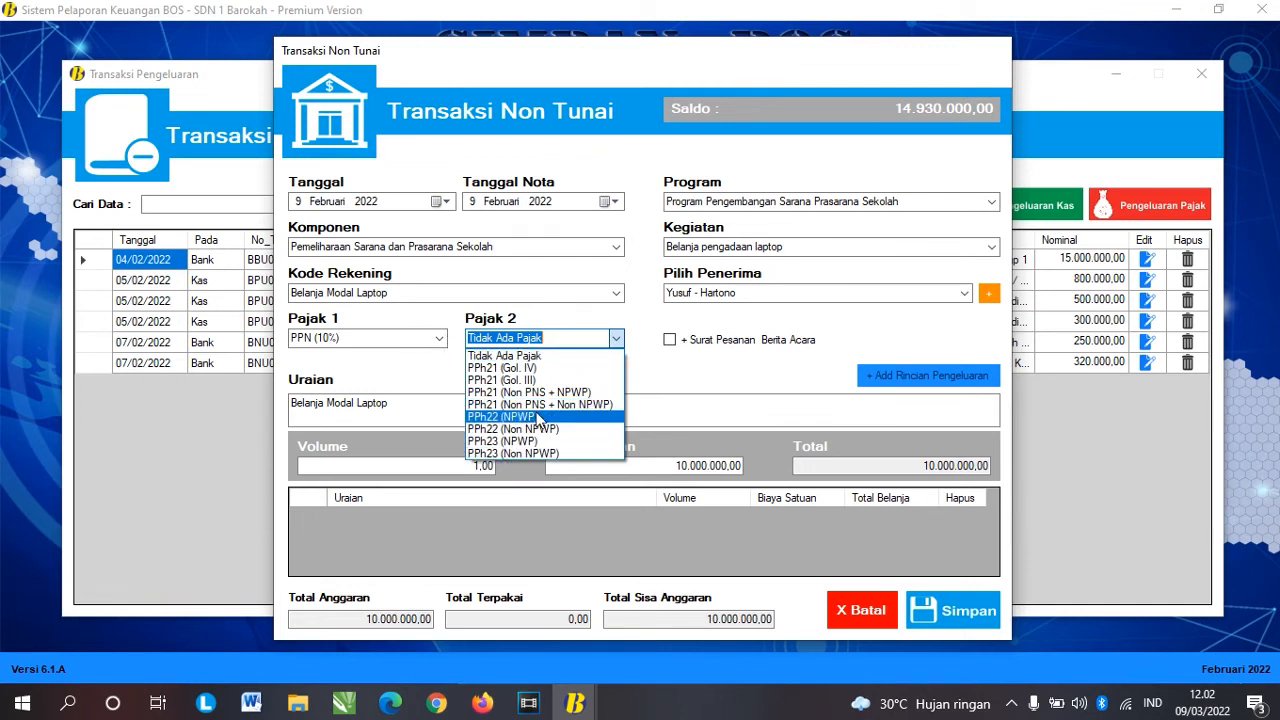
pyautogui.click(440, 338)
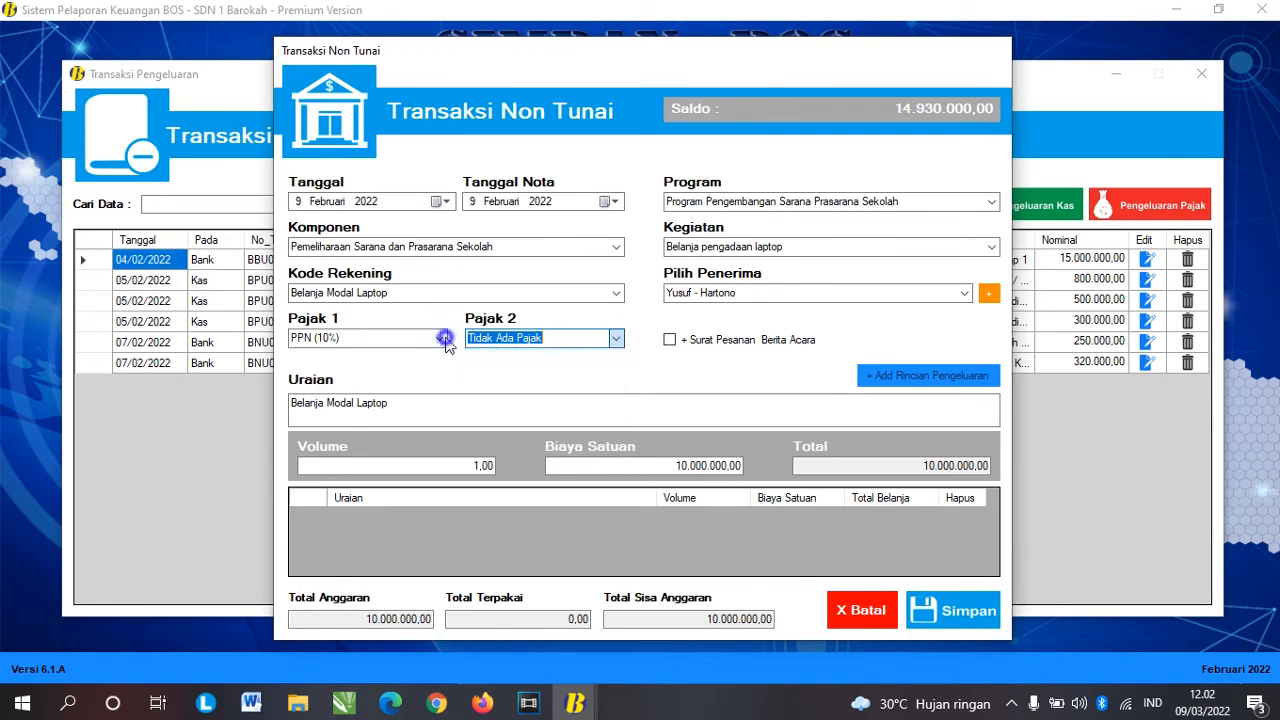
pyautogui.click(440, 338)
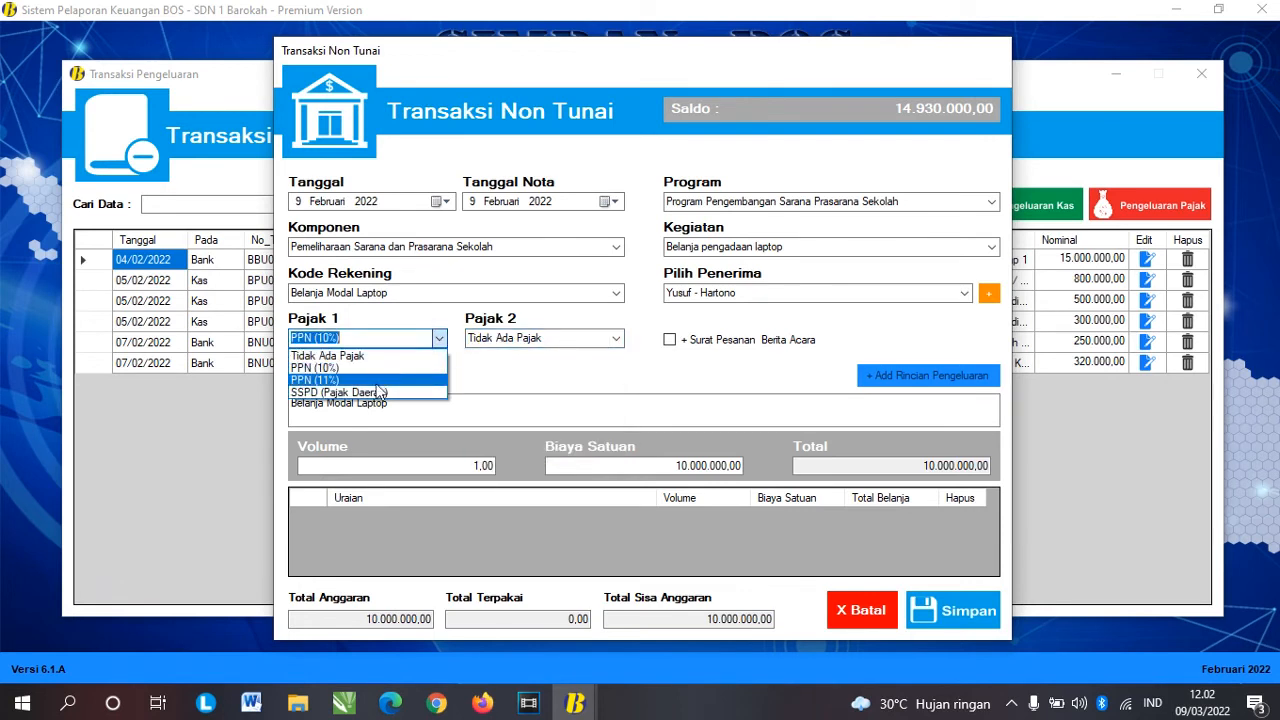
pyautogui.click(616, 338)
pyautogui.click(616, 338)
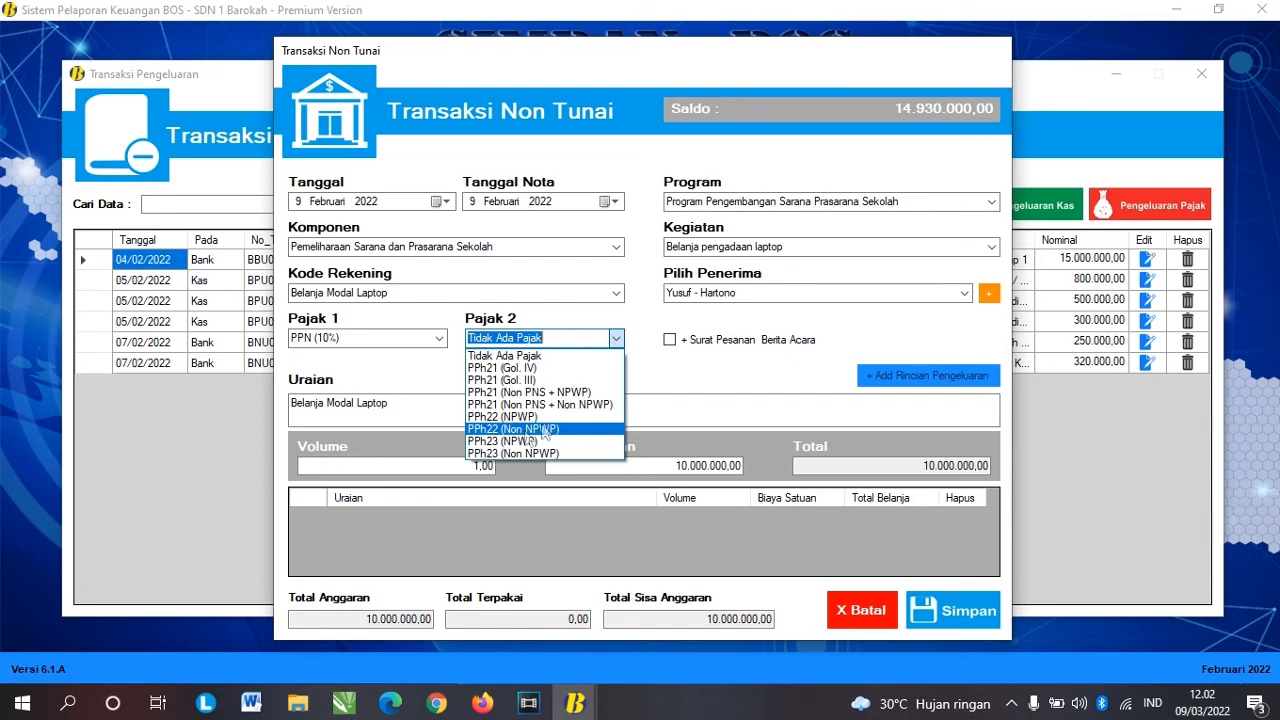
pyautogui.click(451, 372)
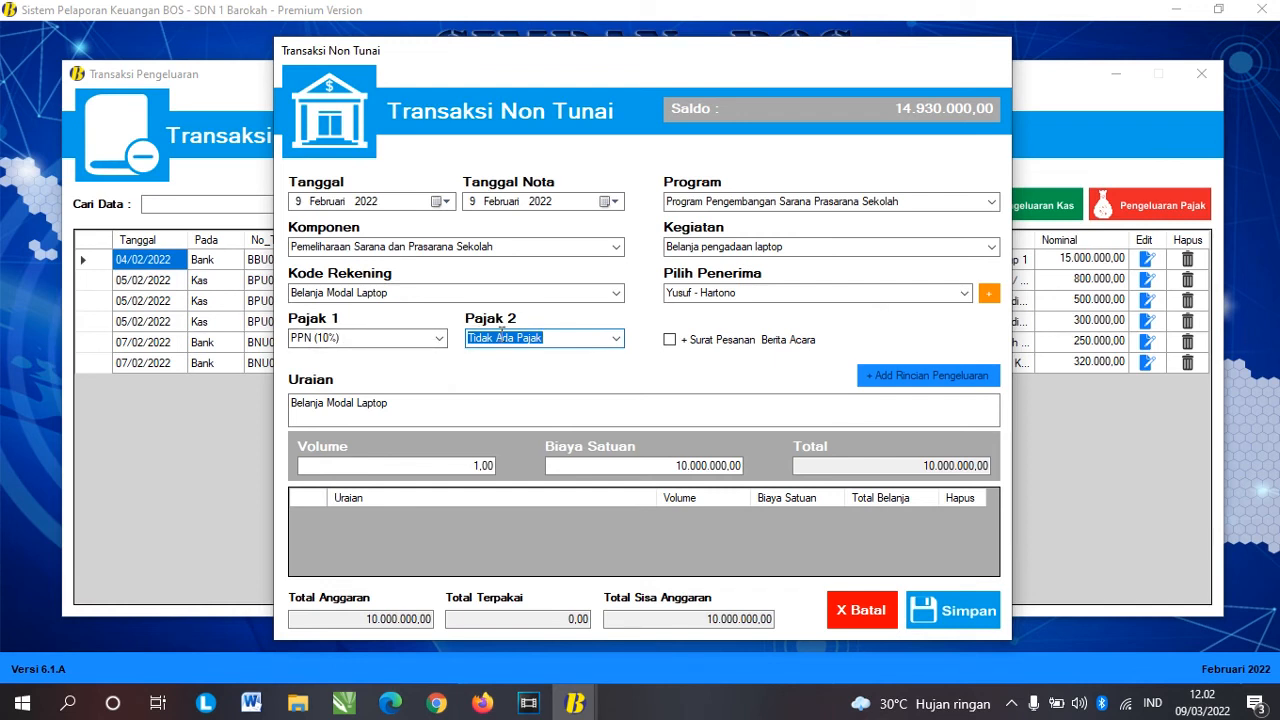
# Step: Tick Surat Pesanan Berita Acara and save the 10.000.000,00 laptop bank payment
pyautogui.click(672, 341)
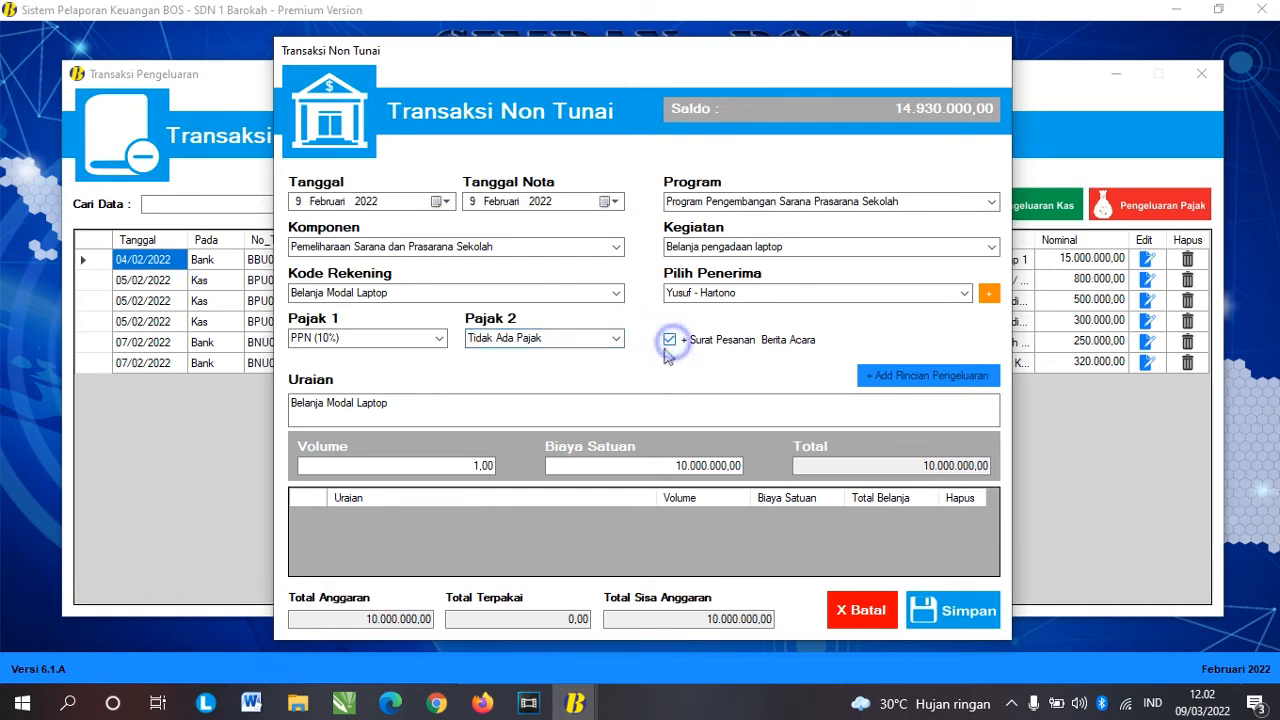
pyautogui.click(660, 466)
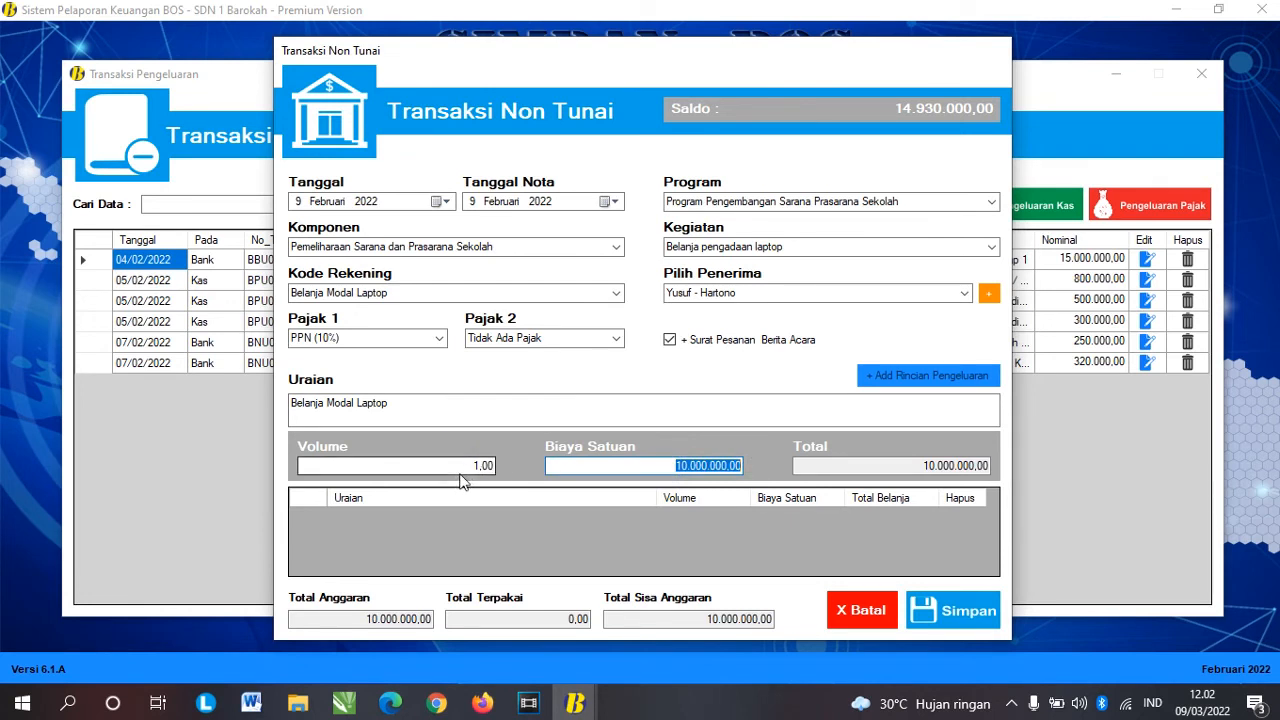
pyautogui.click(947, 611)
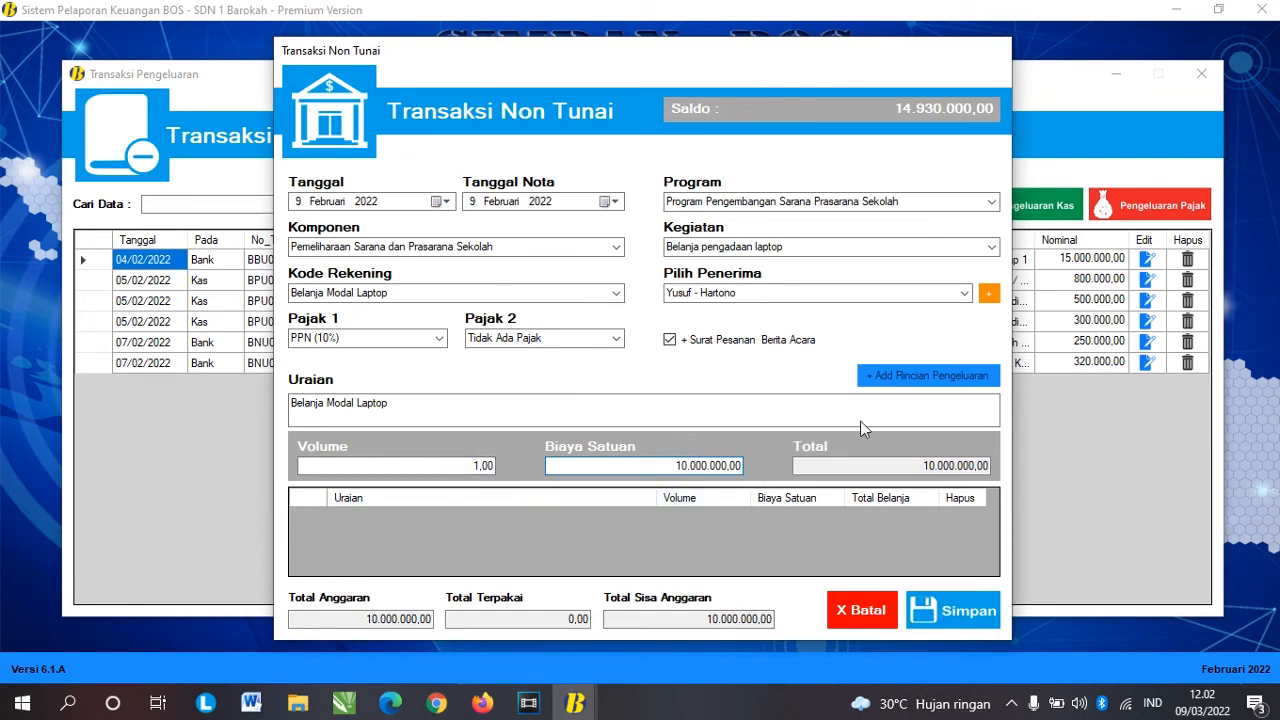
pyautogui.click(736, 406)
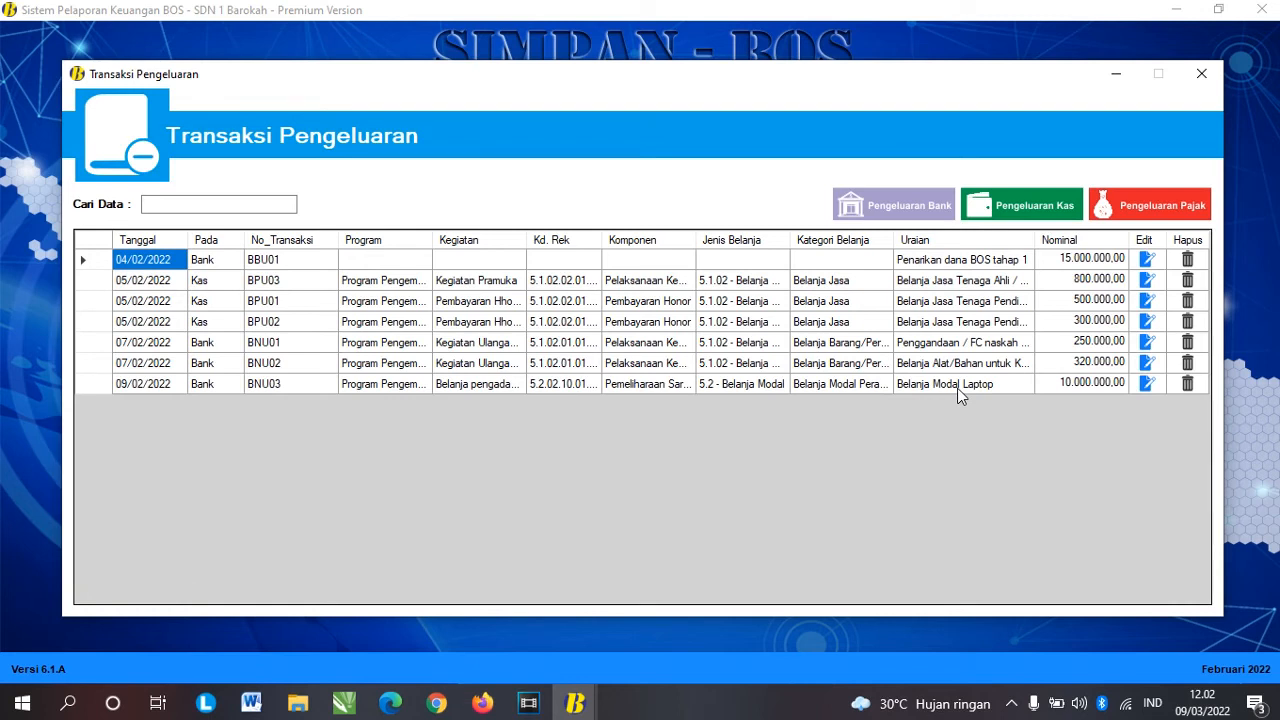
# Step: Check the receipts list for the PPh21 and PPN (10%) tax entries, then reopen expenditures
pyautogui.click(1201, 74)
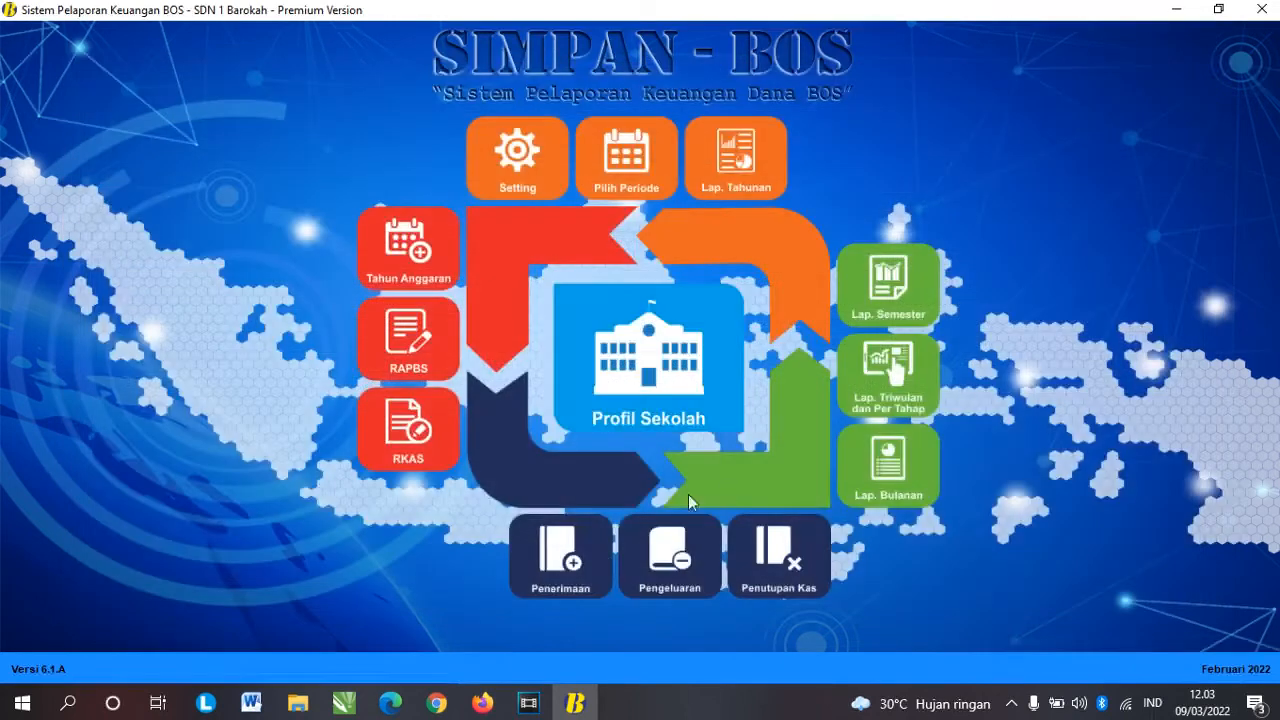
pyautogui.click(570, 566)
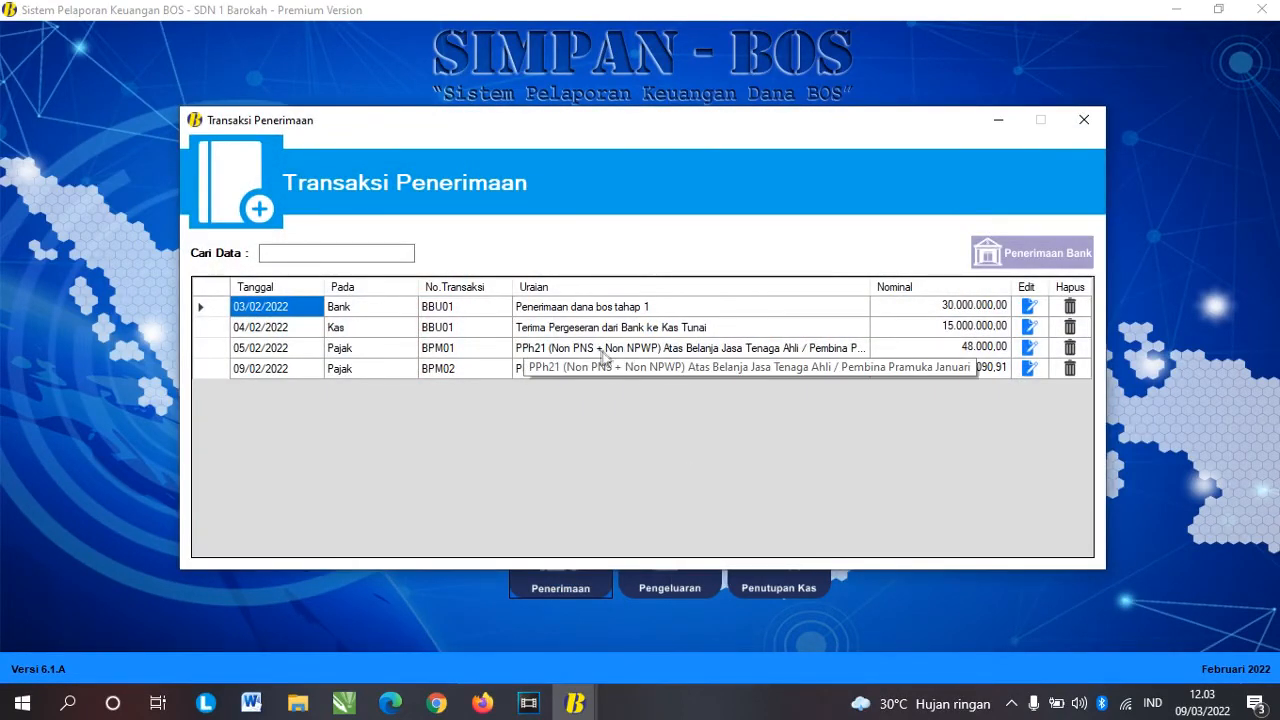
pyautogui.click(580, 354)
pyautogui.click(603, 369)
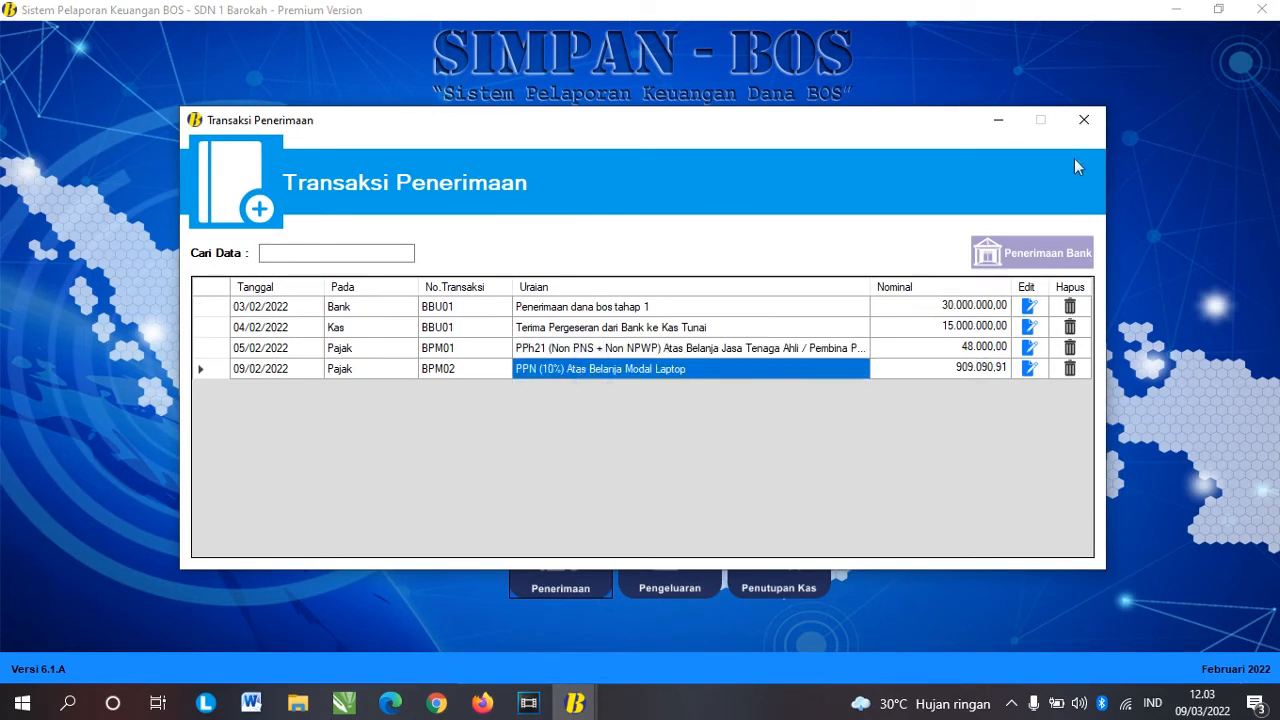
pyautogui.click(1083, 120)
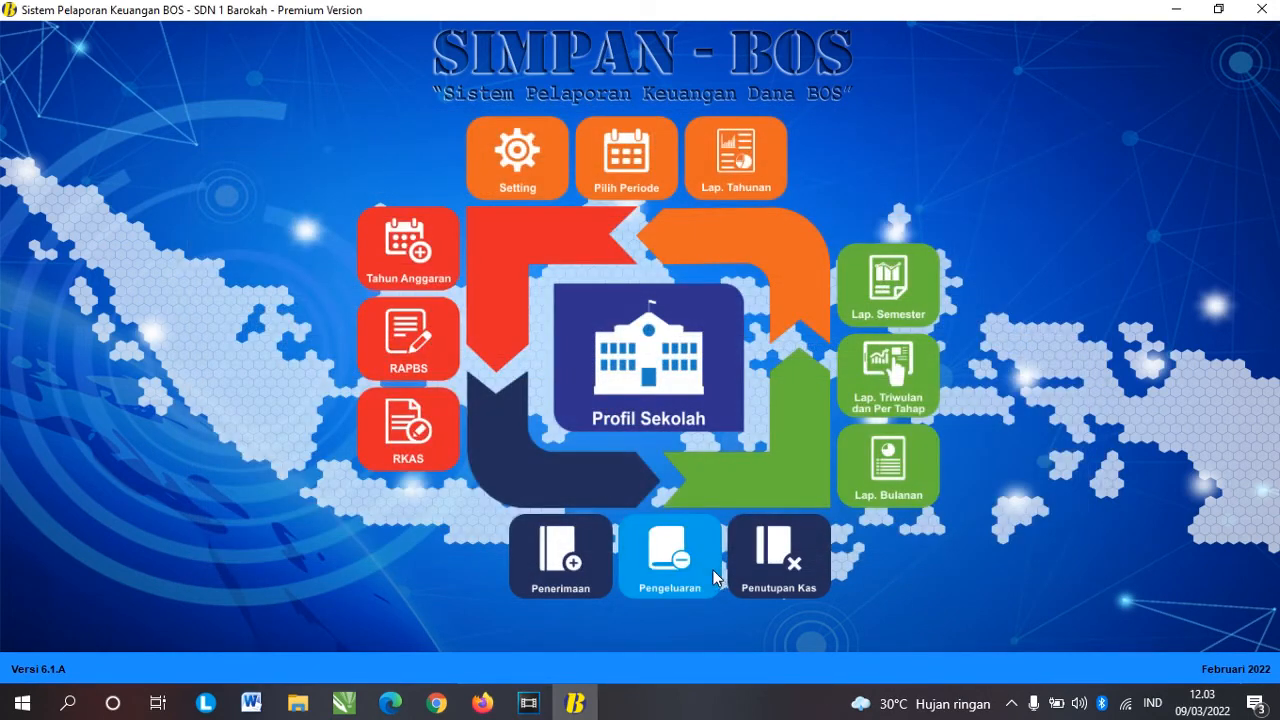
pyautogui.click(685, 562)
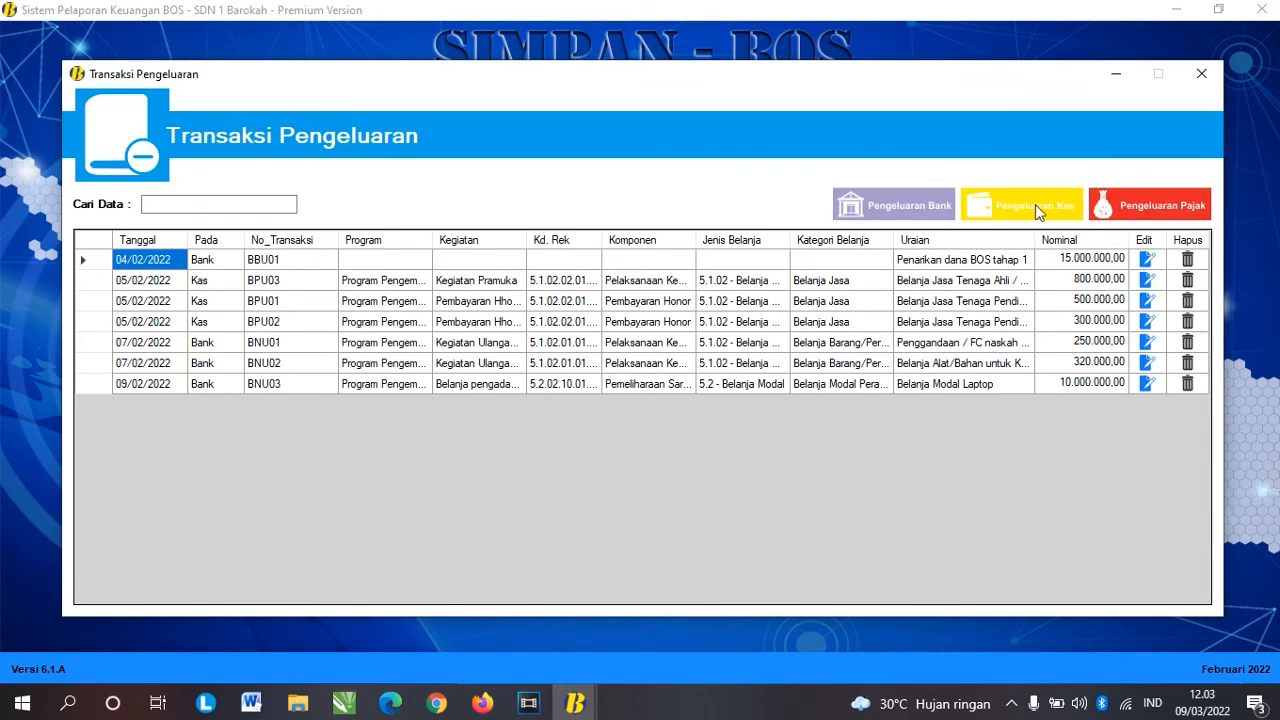
# Step: Record the PPN (10%) tax payment dated 23 February 2022 as BPK01
pyautogui.click(1168, 202)
pyautogui.click(842, 252)
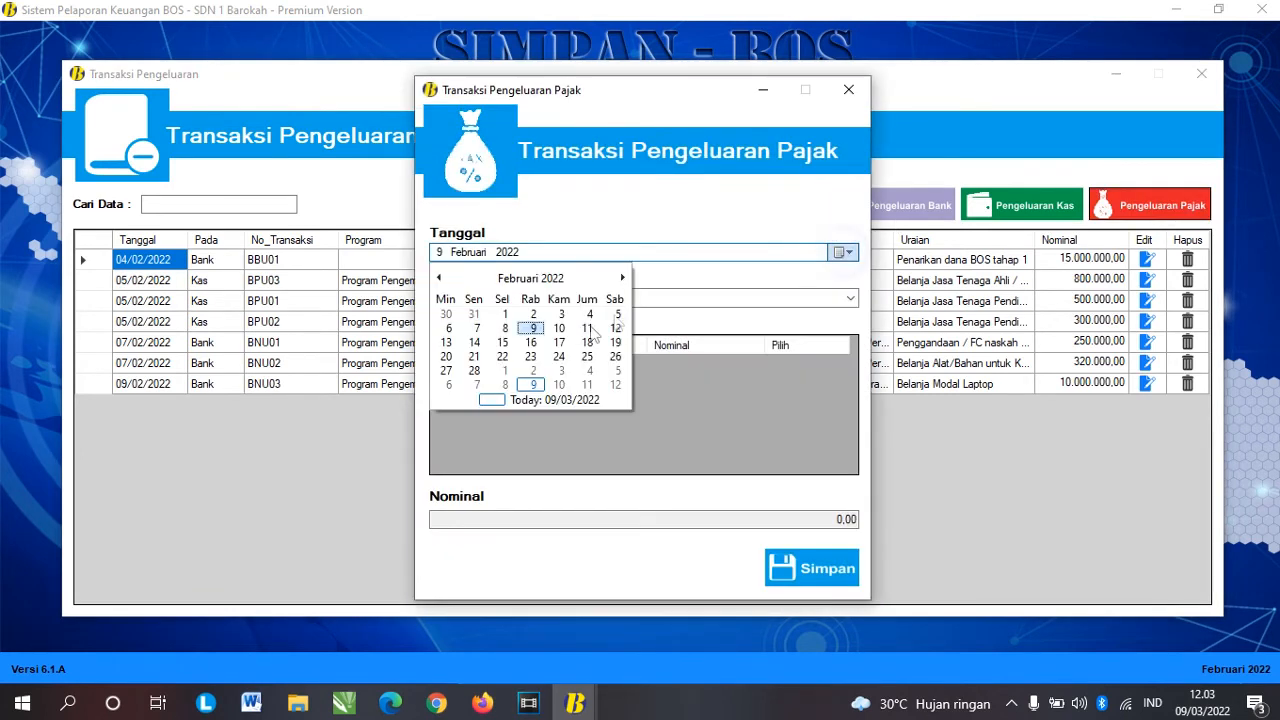
pyautogui.click(530, 357)
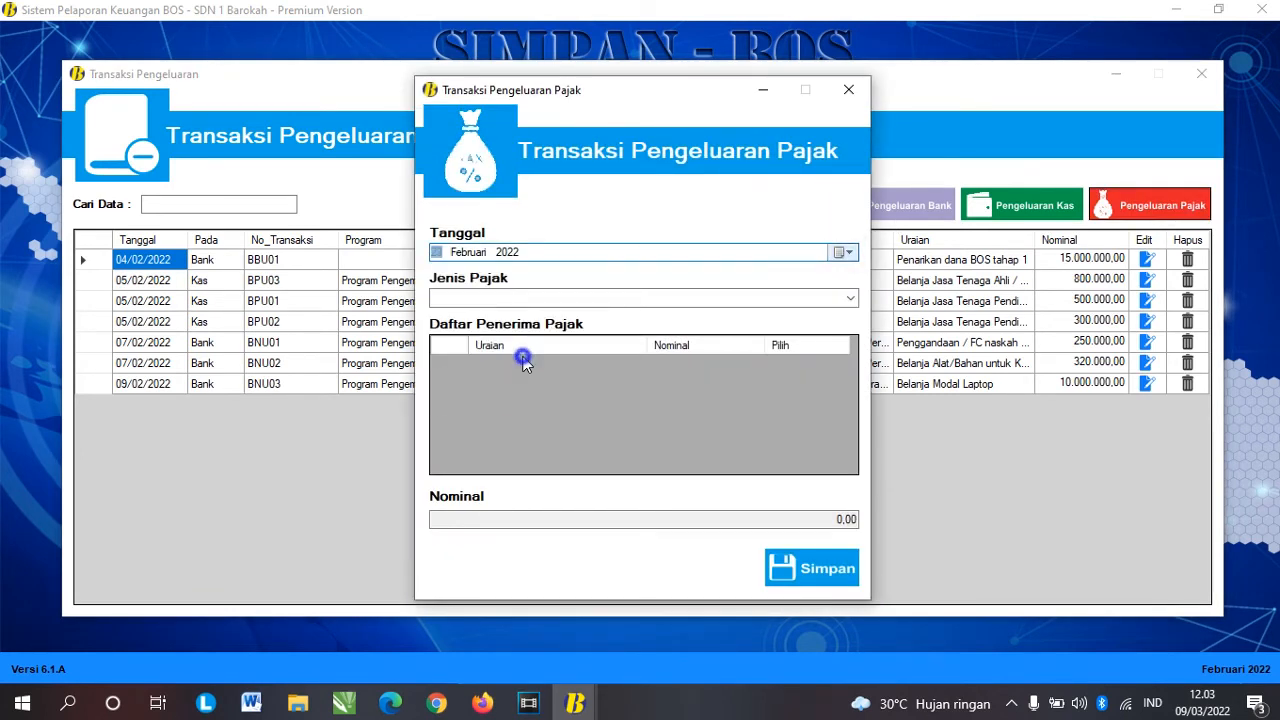
pyautogui.click(850, 298)
pyautogui.click(742, 312)
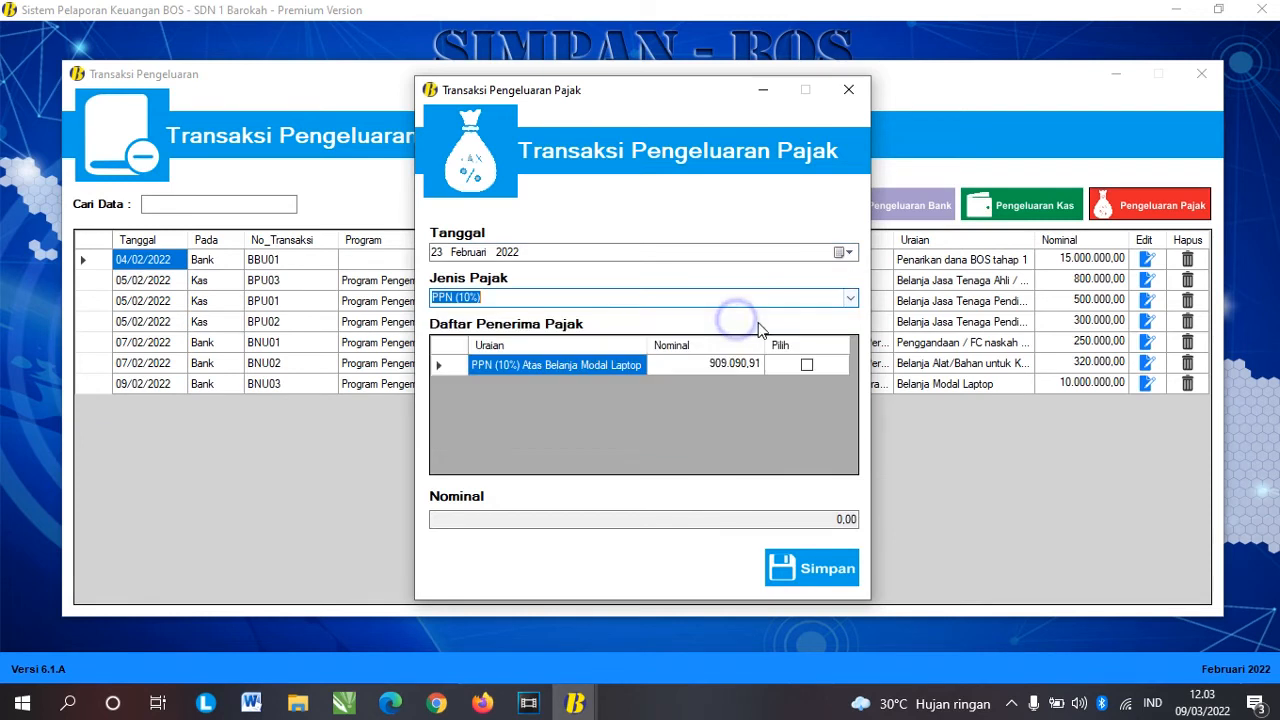
pyautogui.click(807, 365)
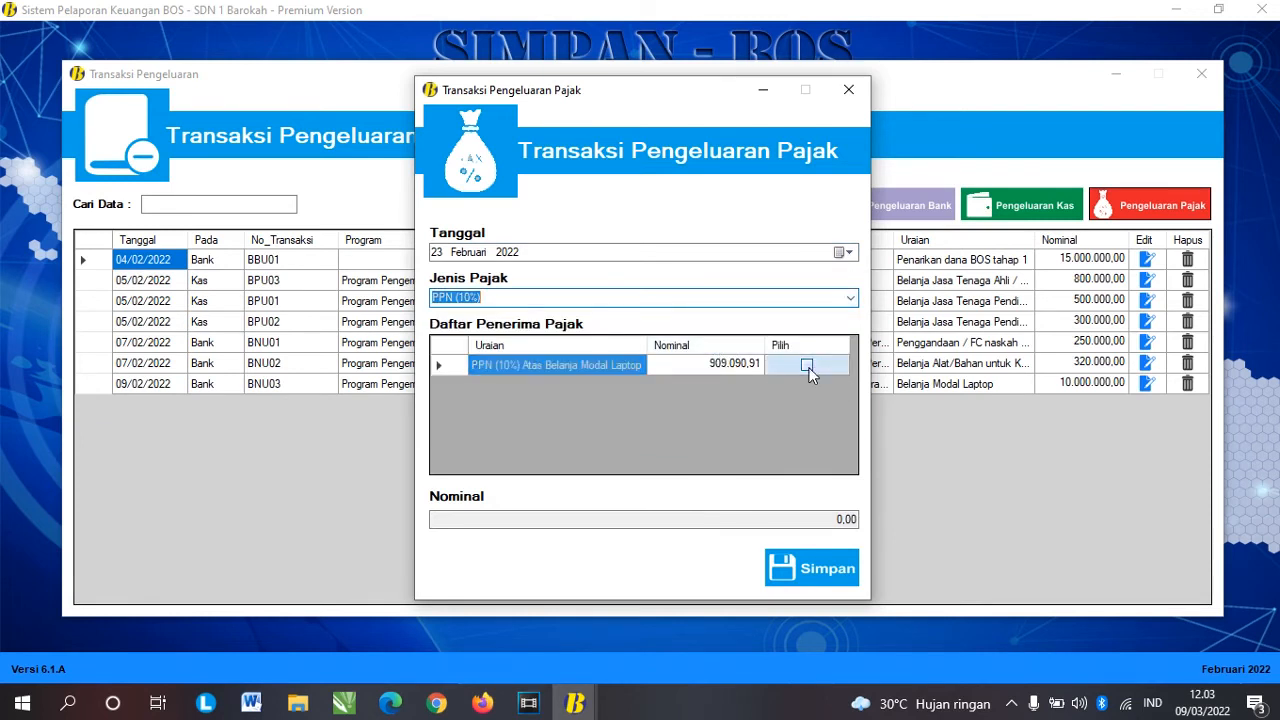
pyautogui.click(812, 568)
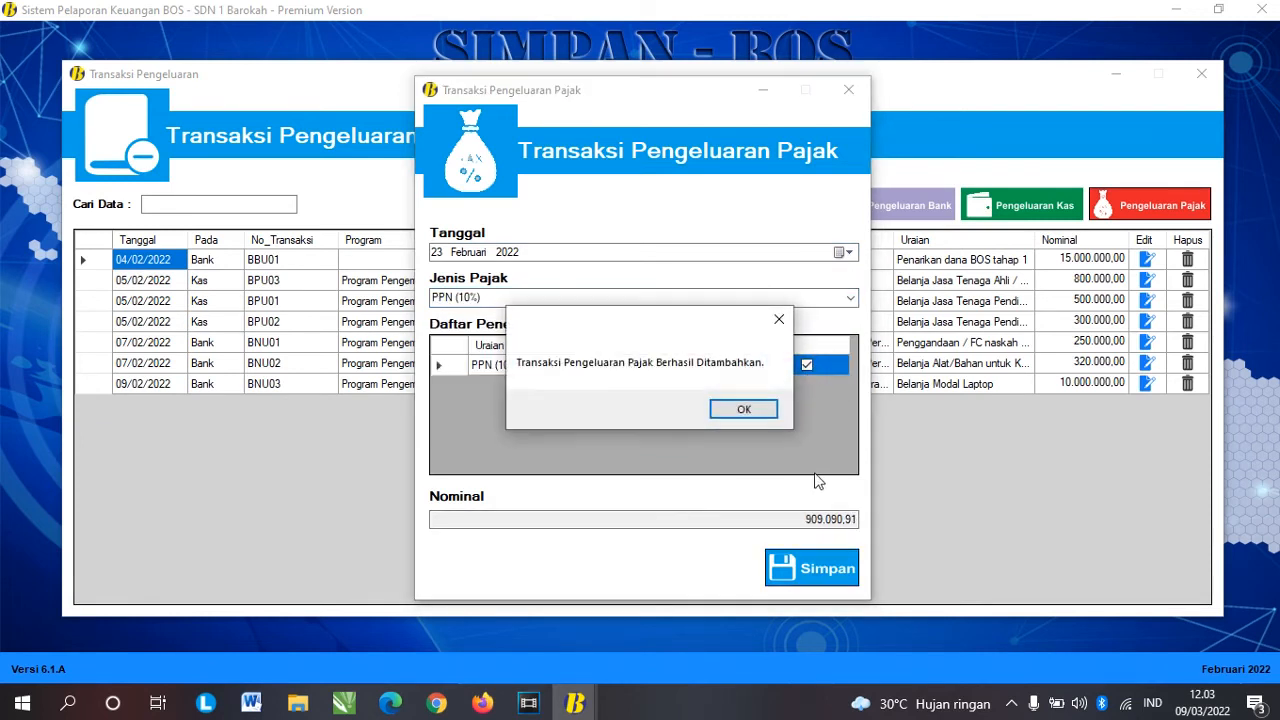
pyautogui.click(747, 411)
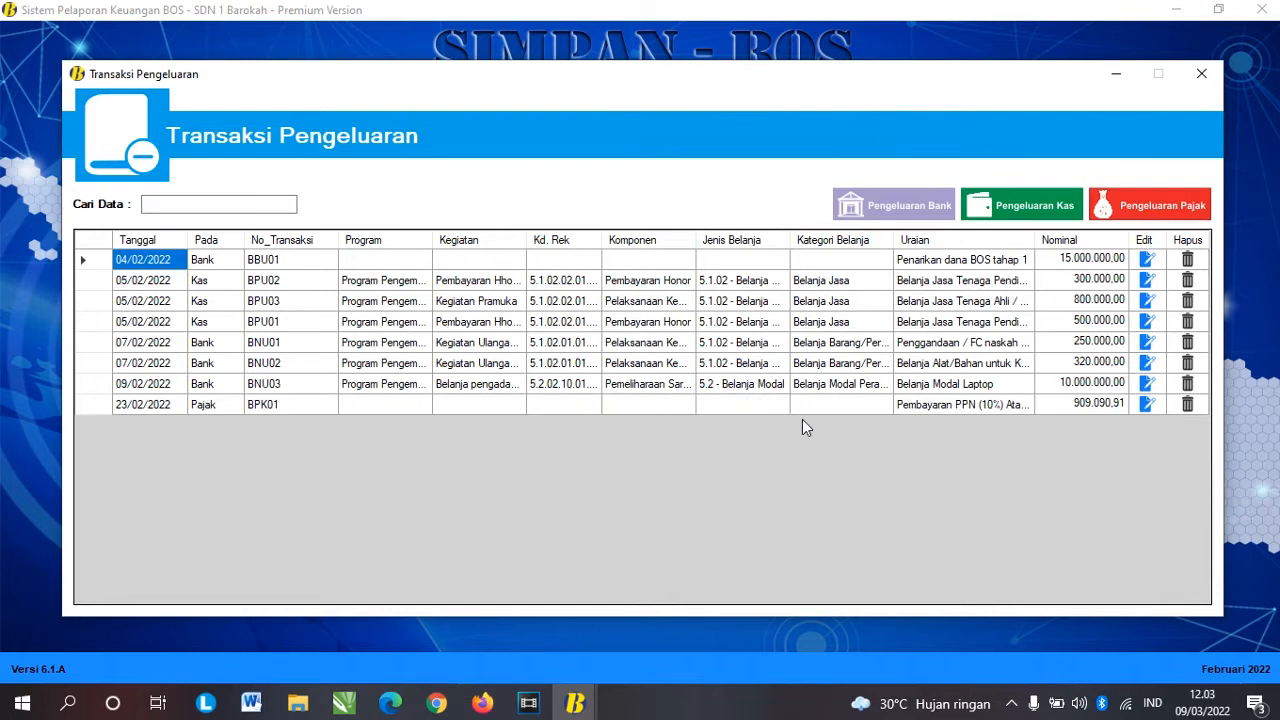
pyautogui.click(272, 404)
pyautogui.click(987, 410)
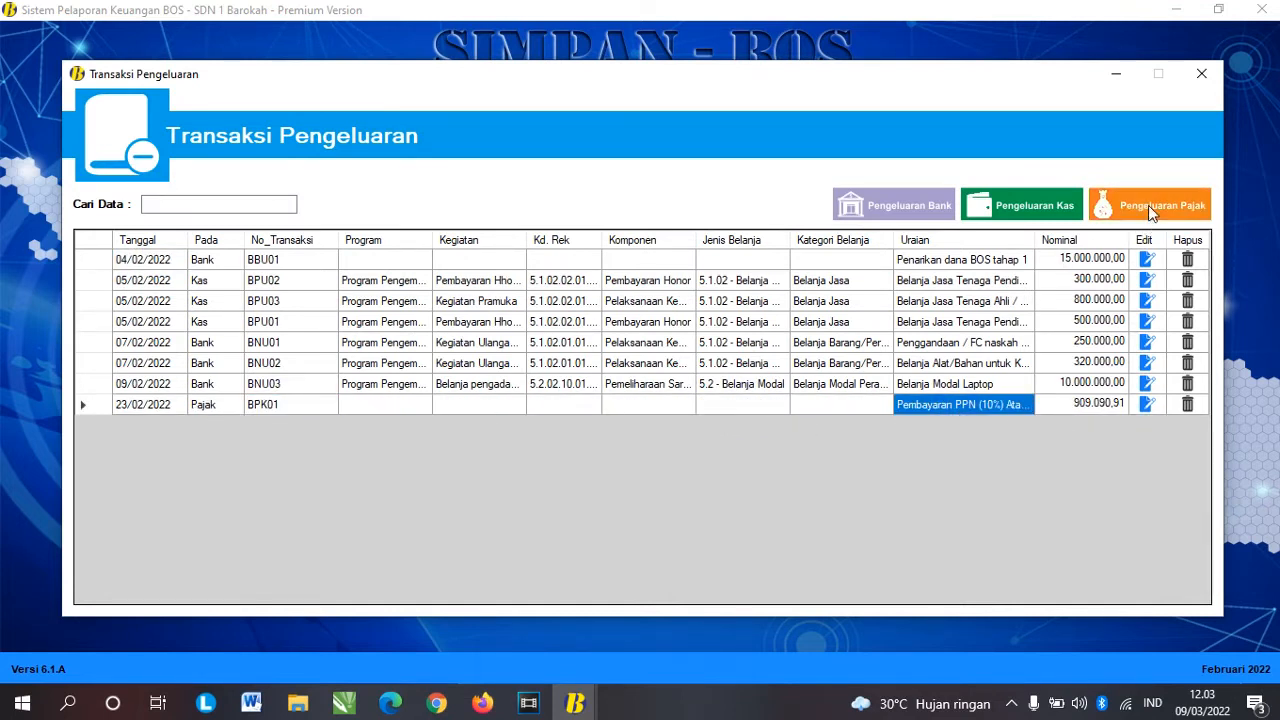
# Step: Record the 48.000,00 PPh21 (Non PNS + Non NPWP) tax payment as BPK02, then close the list
pyautogui.click(1148, 204)
pyautogui.click(850, 297)
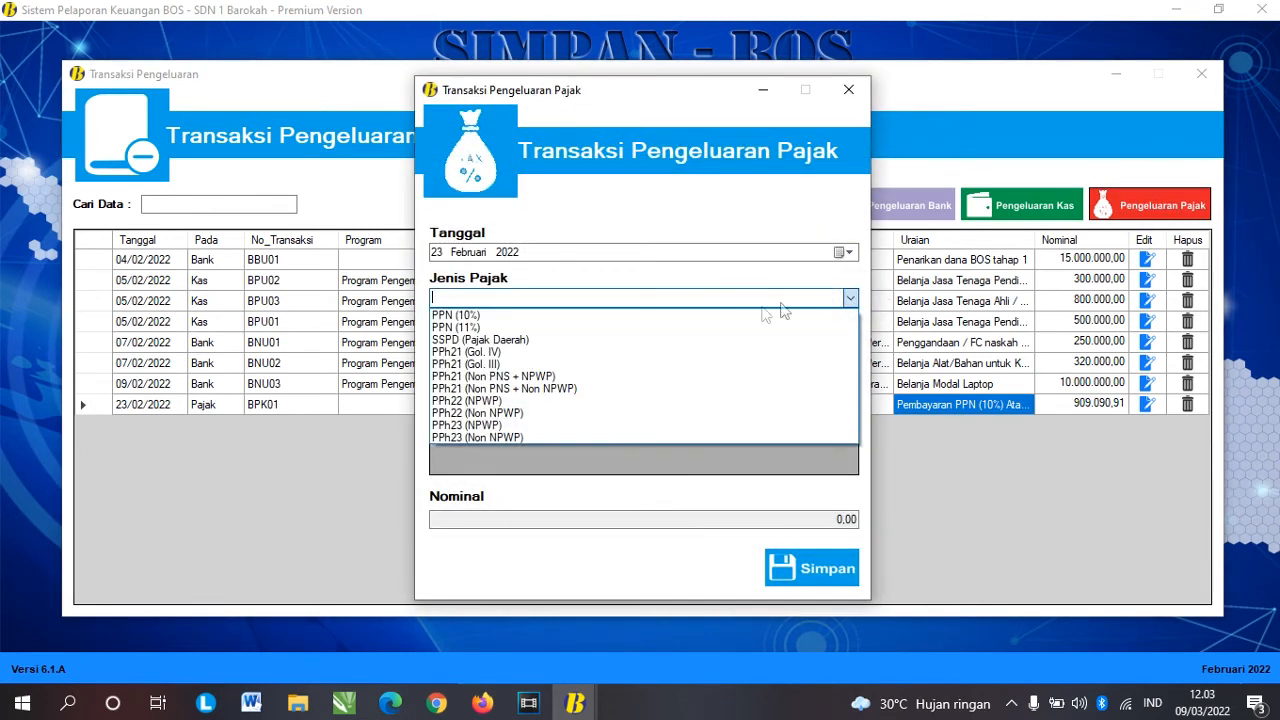
pyautogui.click(718, 334)
pyautogui.press('Down')
pyautogui.press('Down')
pyautogui.press('Down')
pyautogui.press('Down')
pyautogui.press('Down')
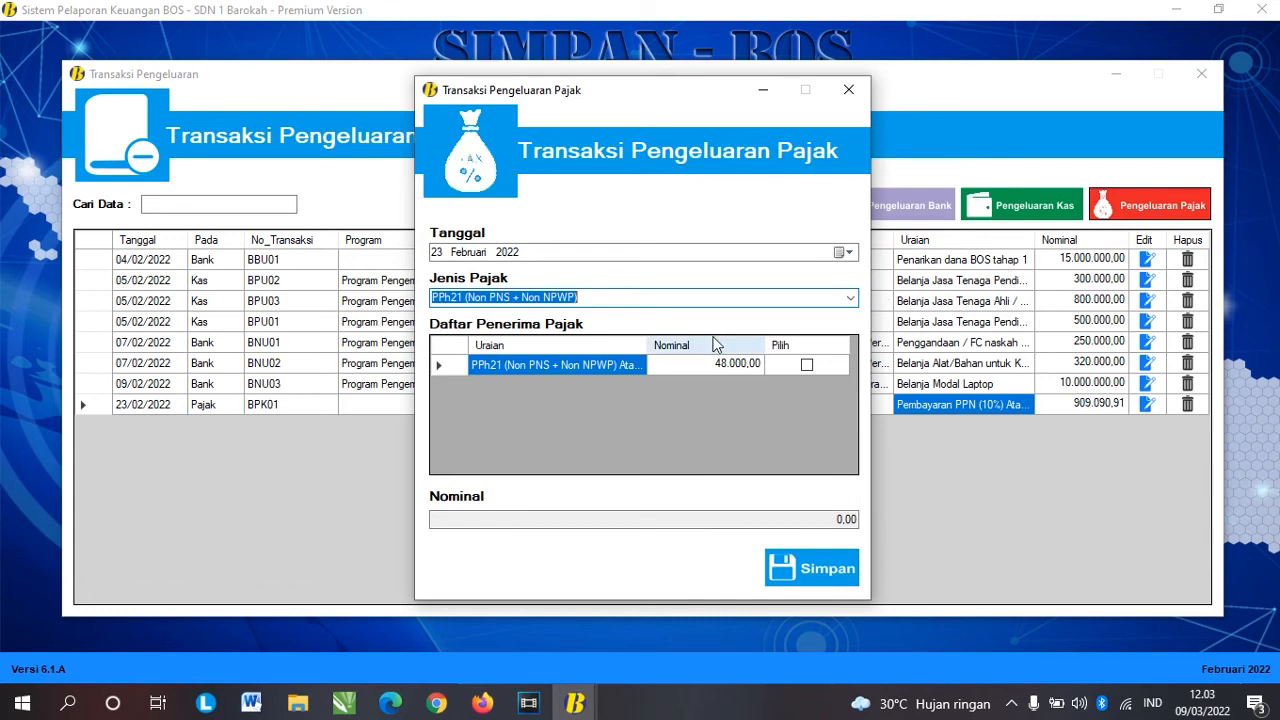
pyautogui.click(808, 365)
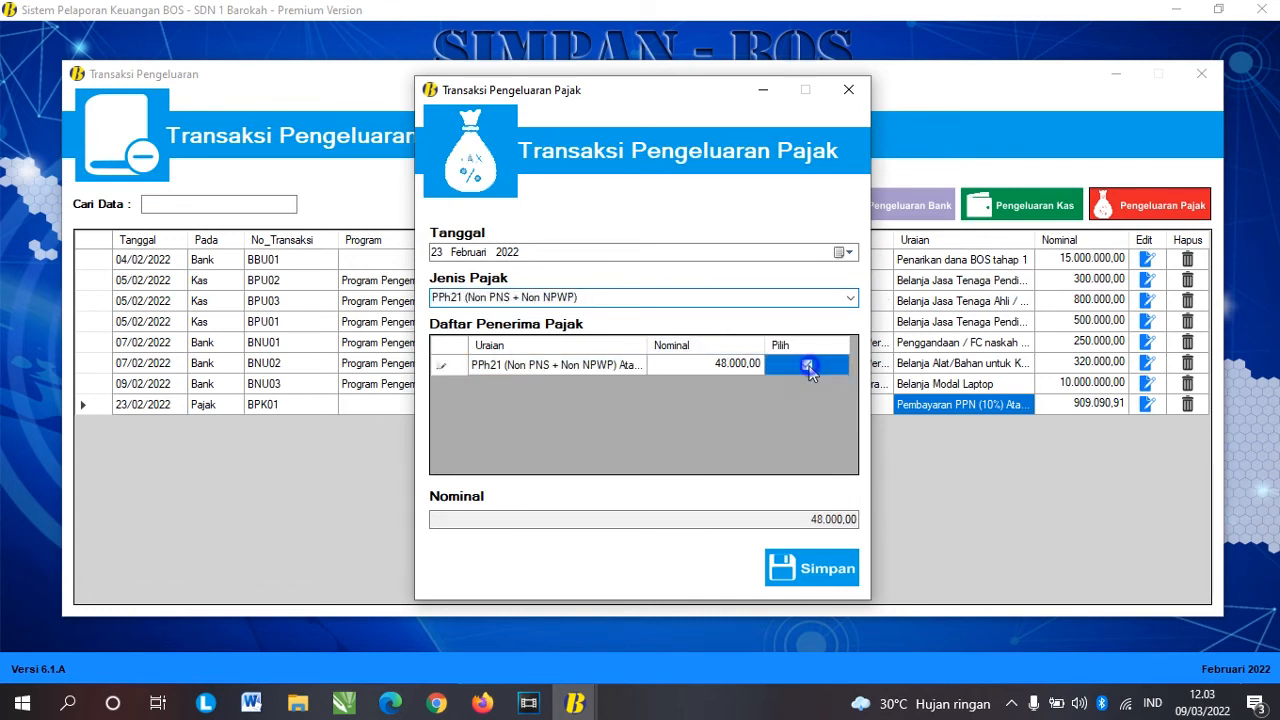
pyautogui.click(836, 565)
pyautogui.click(743, 414)
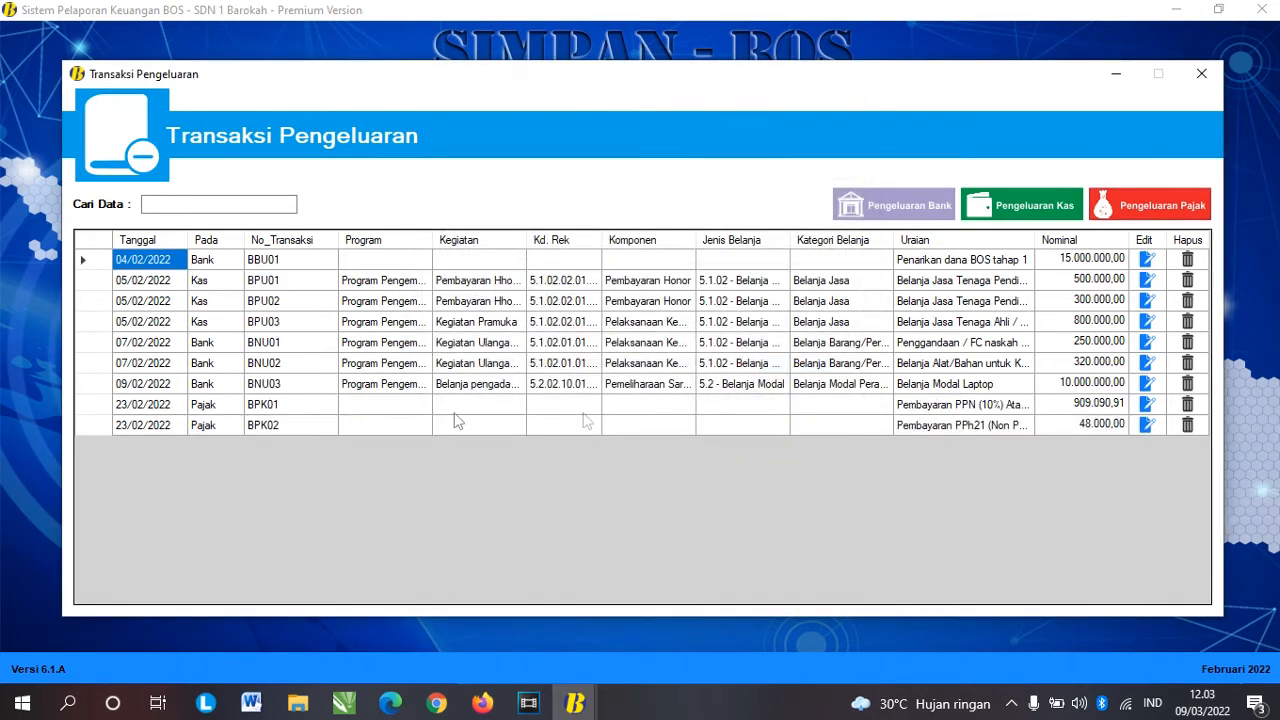
pyautogui.click(286, 424)
pyautogui.click(1005, 425)
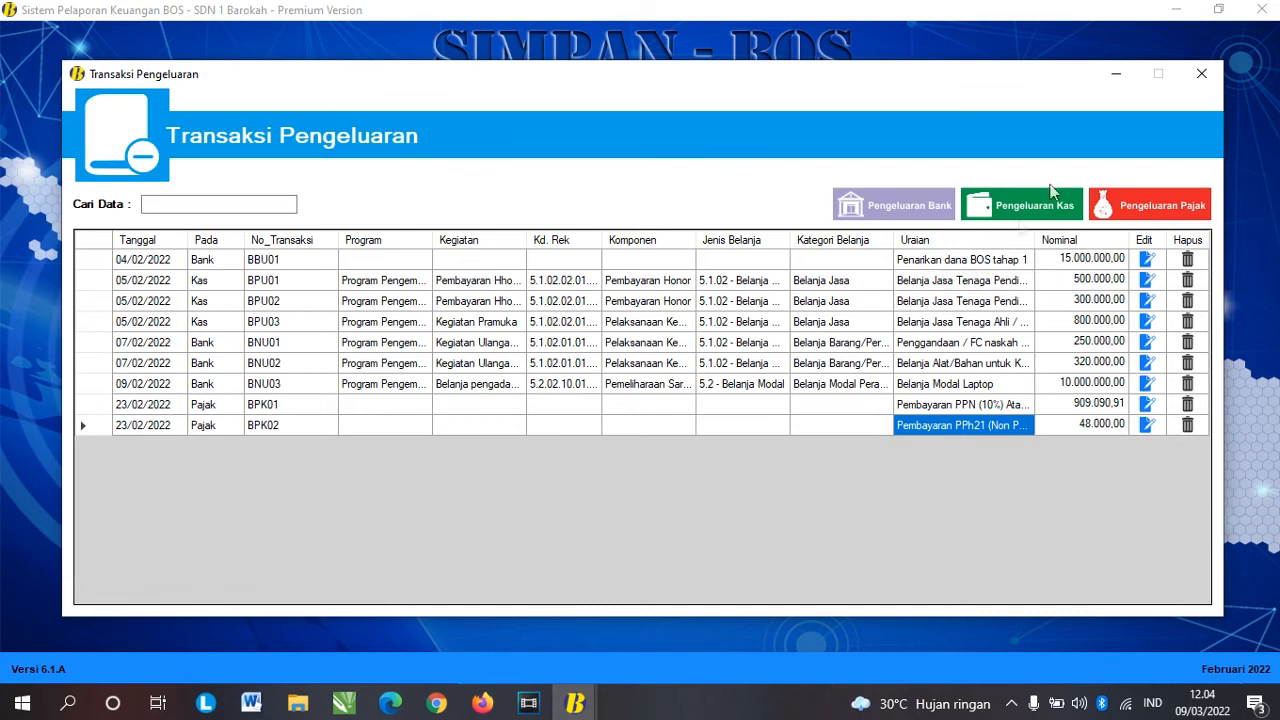
pyautogui.click(1201, 74)
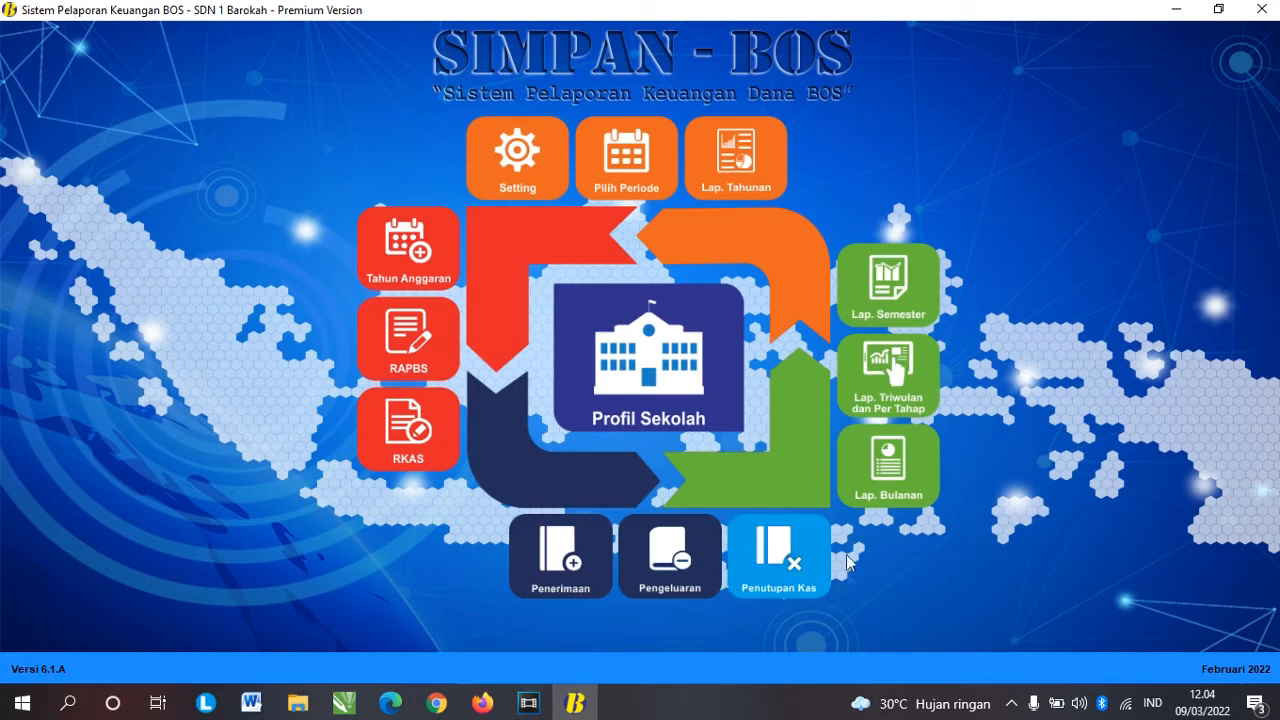
# Step: Start the cash closing dated 28 February 2022 and enter 130 notes of 100.000
pyautogui.click(777, 551)
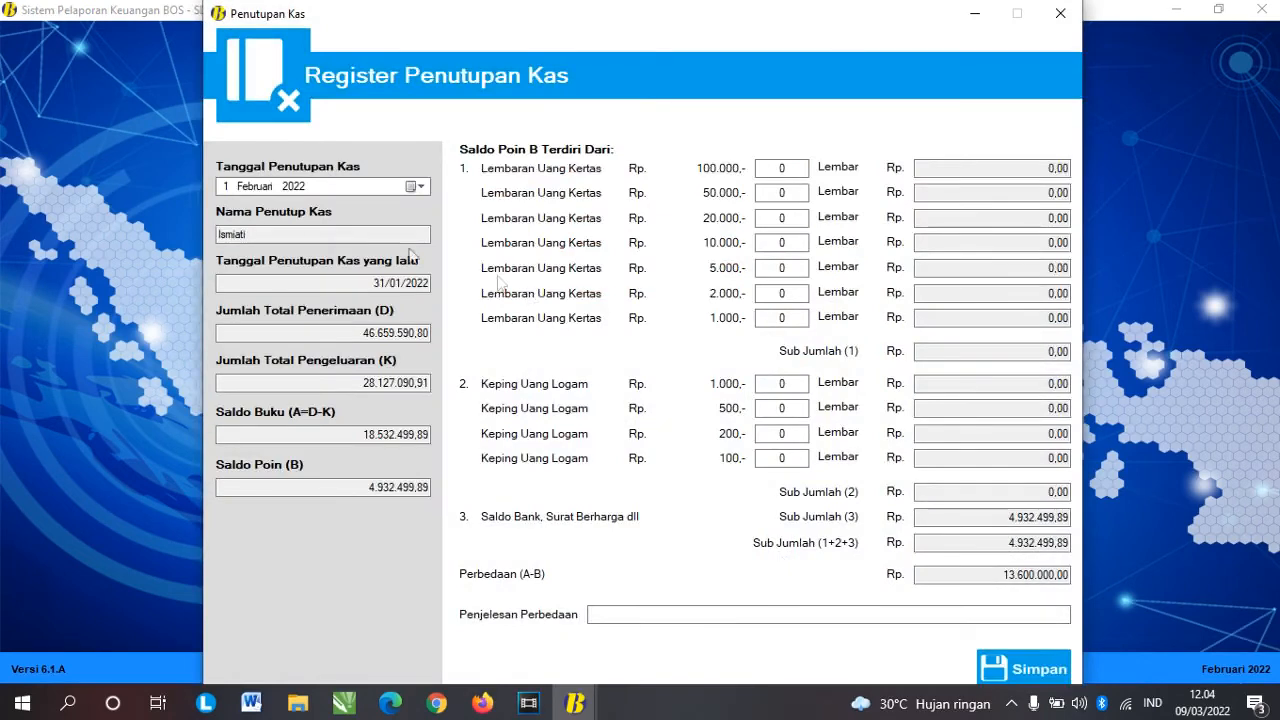
pyautogui.click(412, 188)
pyautogui.click(272, 302)
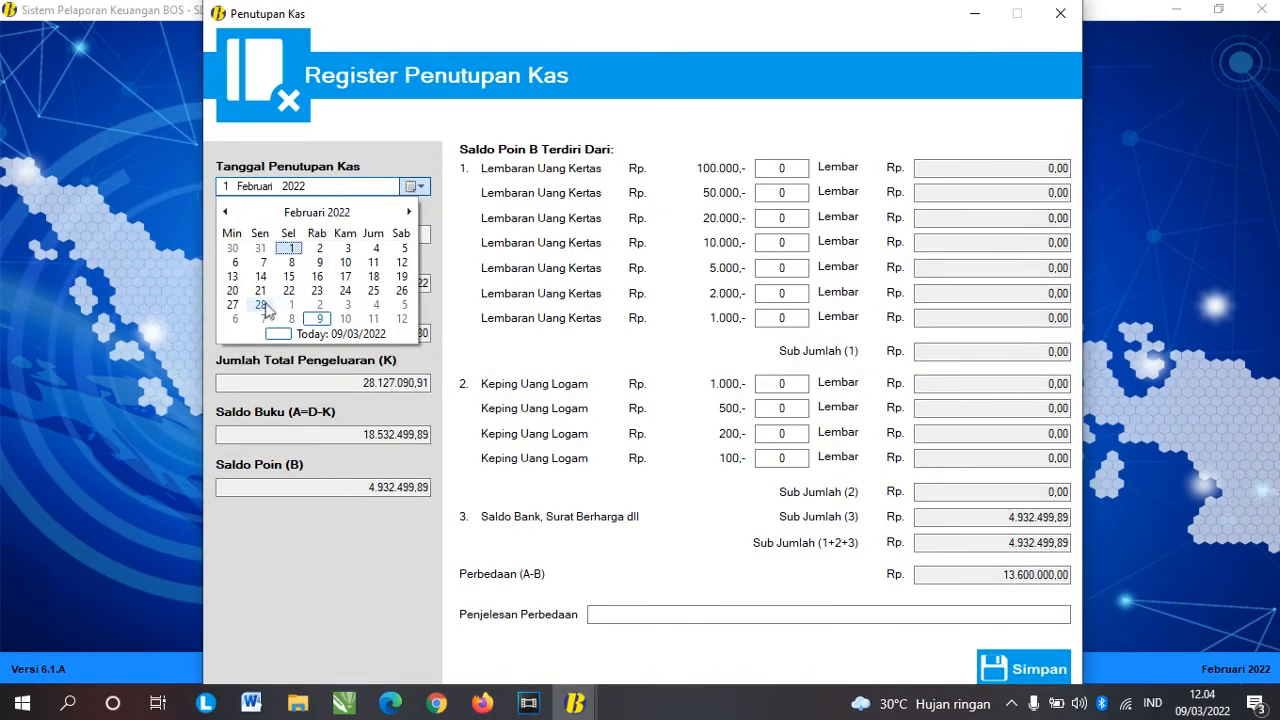
pyautogui.click(976, 574)
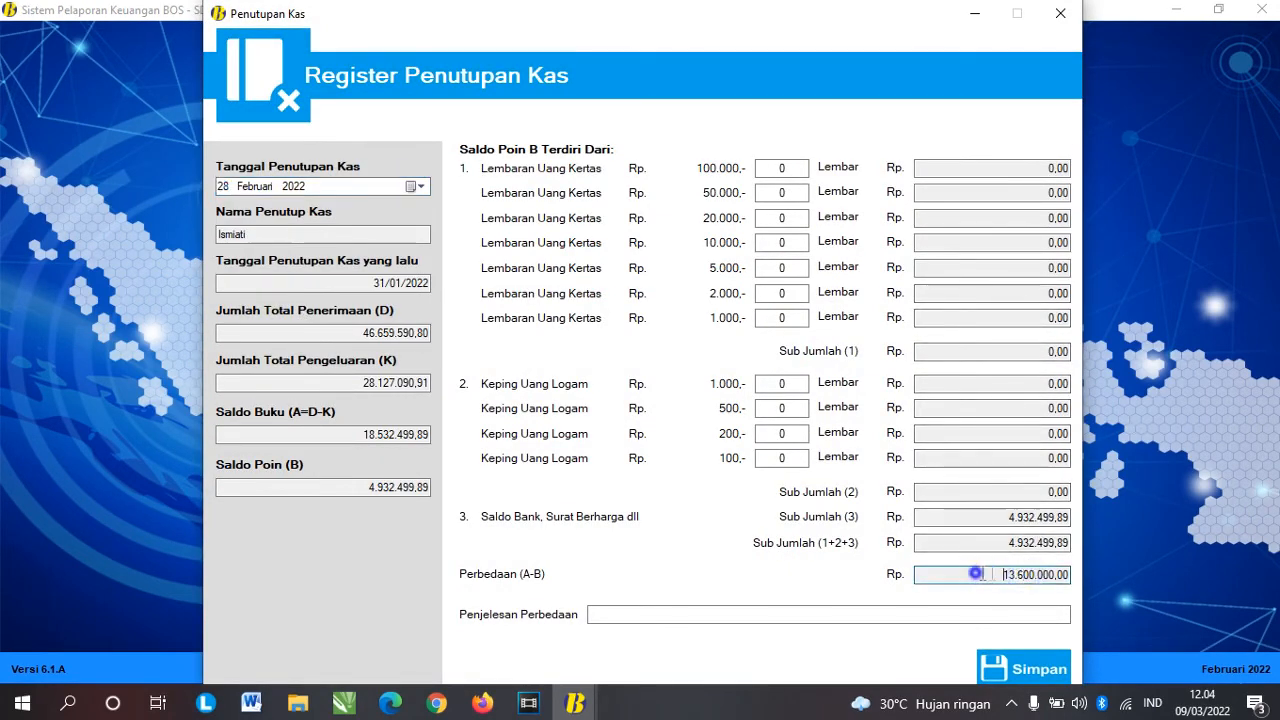
pyautogui.click(786, 168)
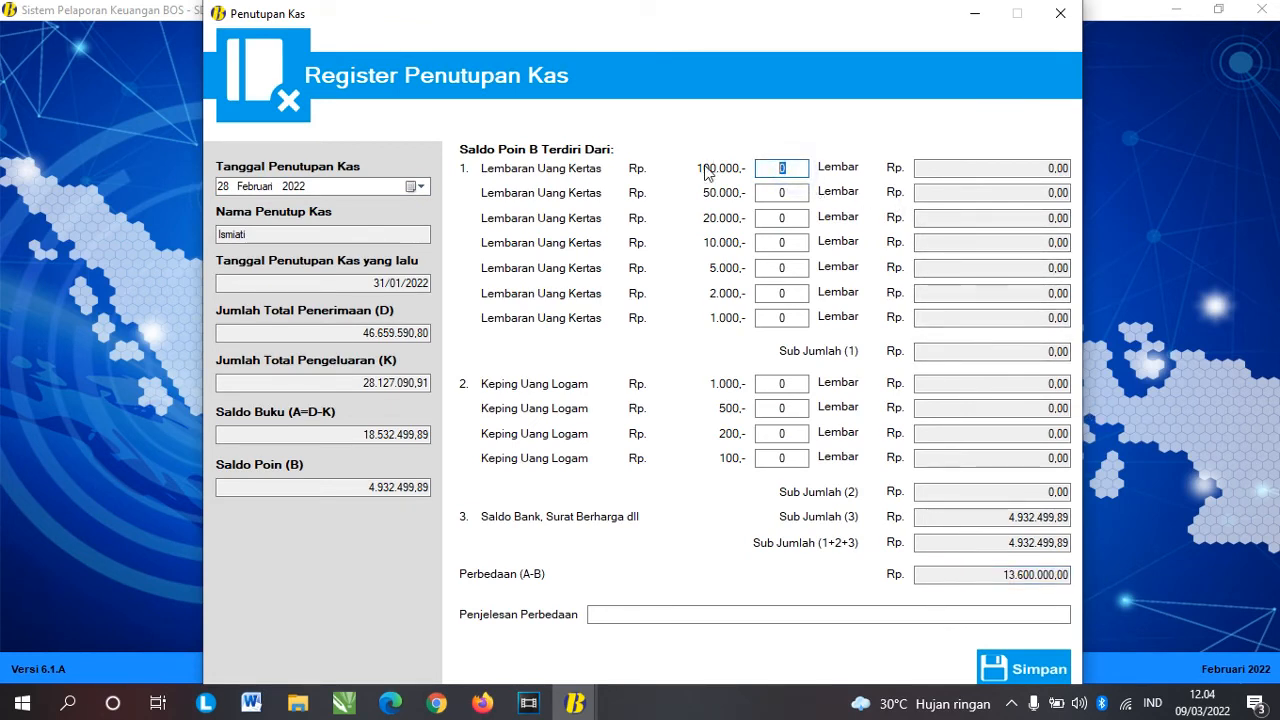
pyautogui.write('139')
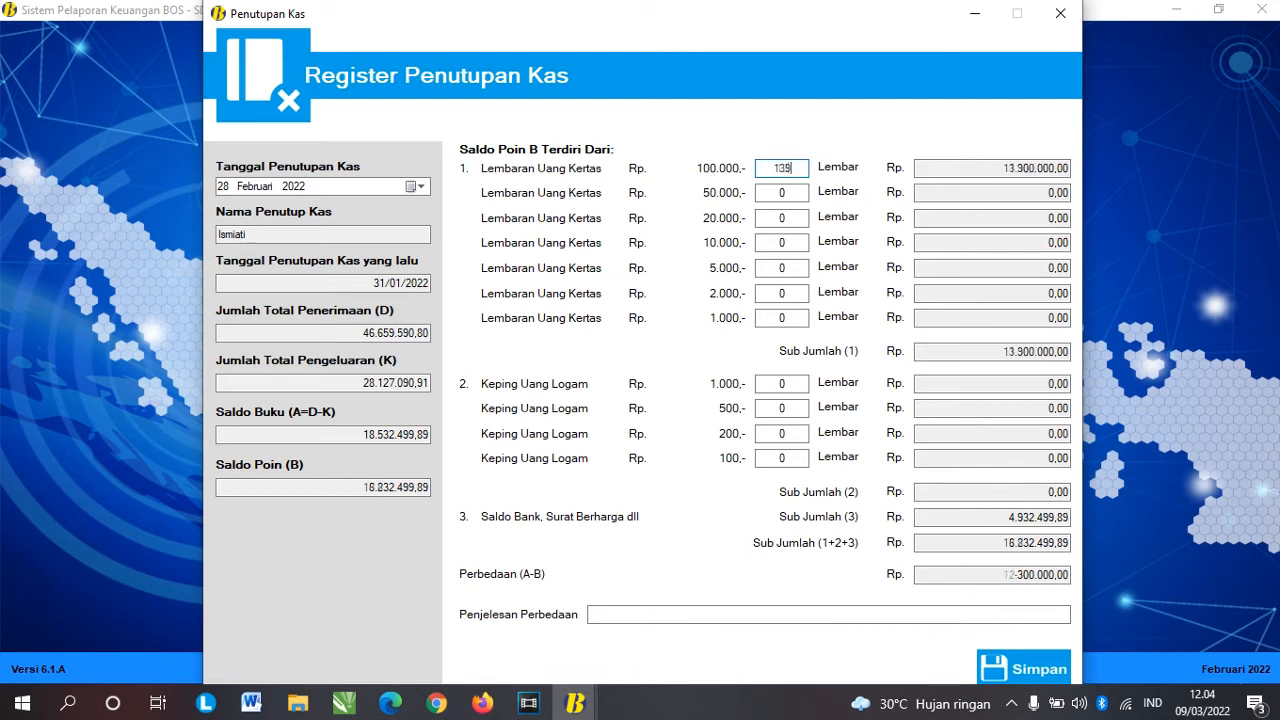
pyautogui.press('BackSpace')
pyautogui.write('0')
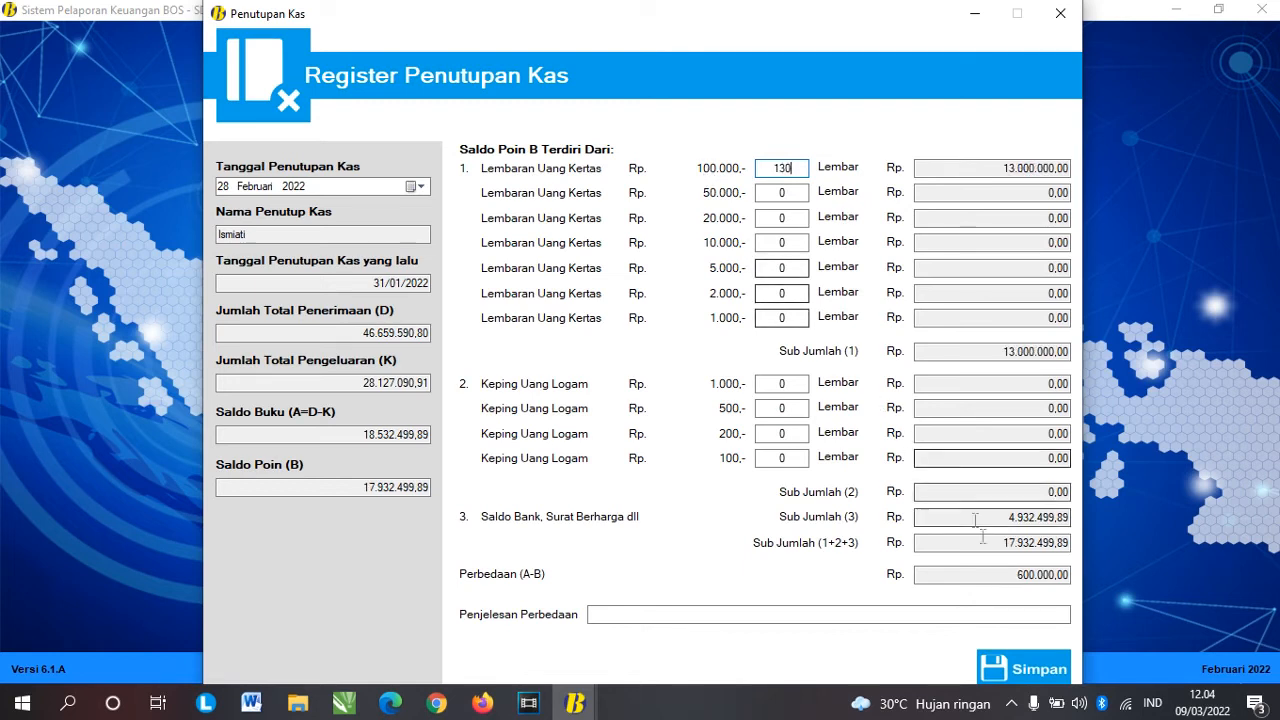
# Step: Enter 6, 10 and 10 notes of 50.000, 20.000 and 10.000, then save the zero-difference closing
pyautogui.moveTo(1014, 574); pyautogui.dragTo(1044, 574)
pyautogui.click(789, 196)
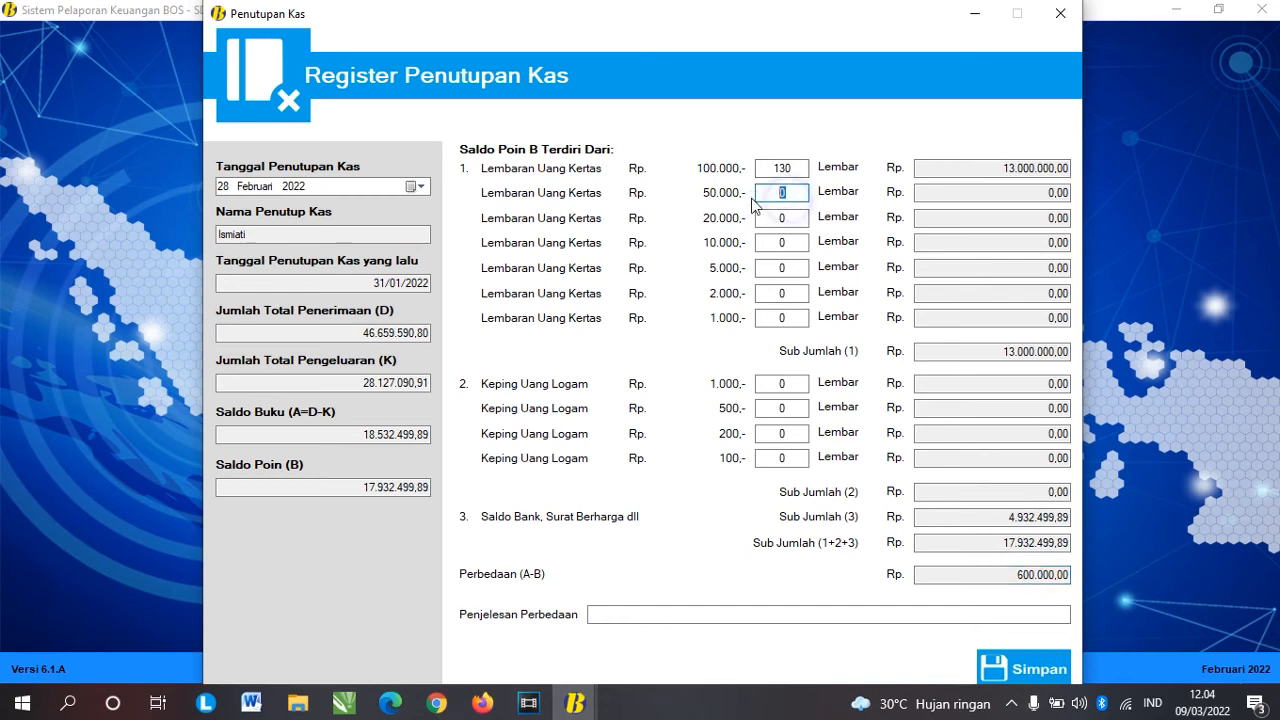
pyautogui.write('6')
pyautogui.press('Tab')
pyautogui.click(790, 217)
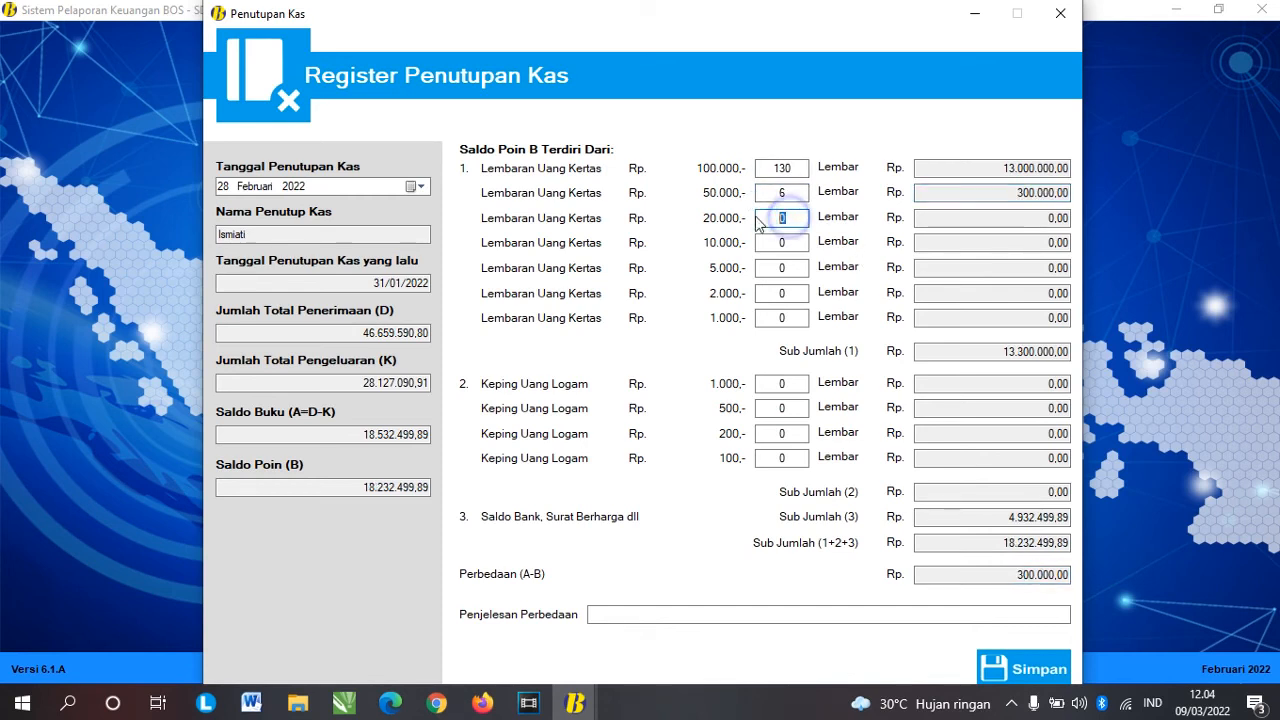
pyautogui.write('10')
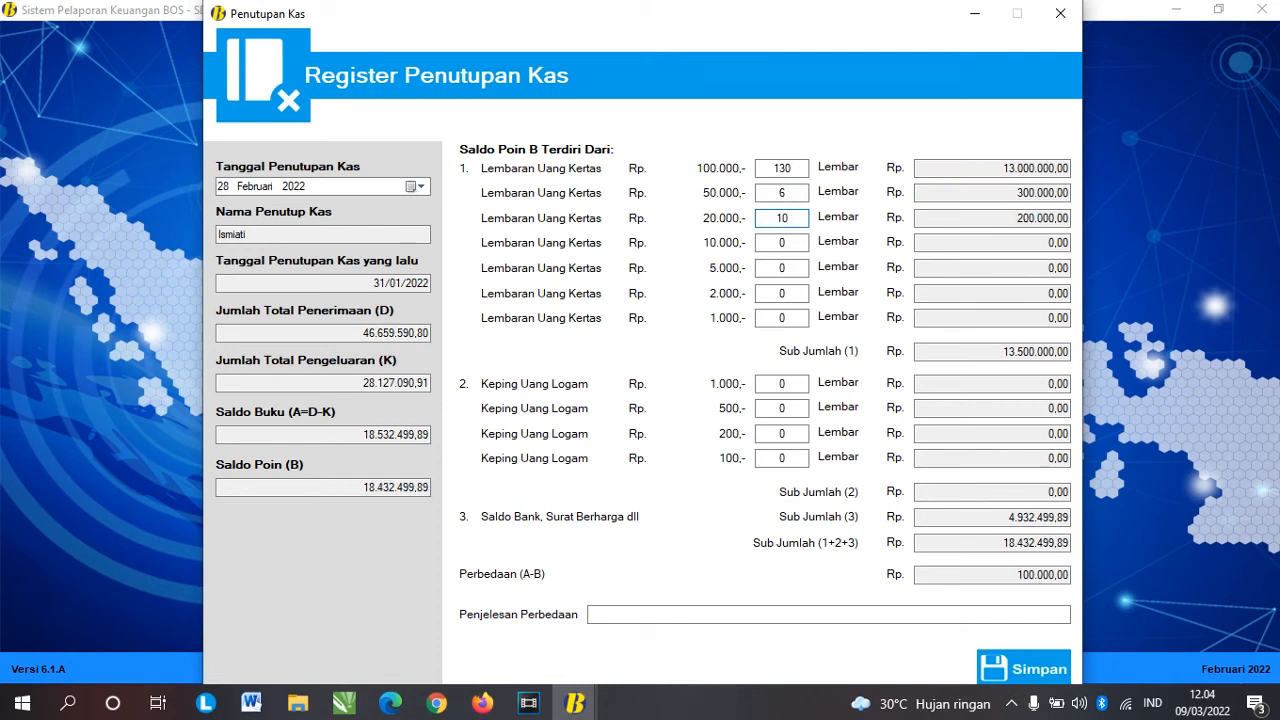
pyautogui.click(788, 242)
pyautogui.write('10')
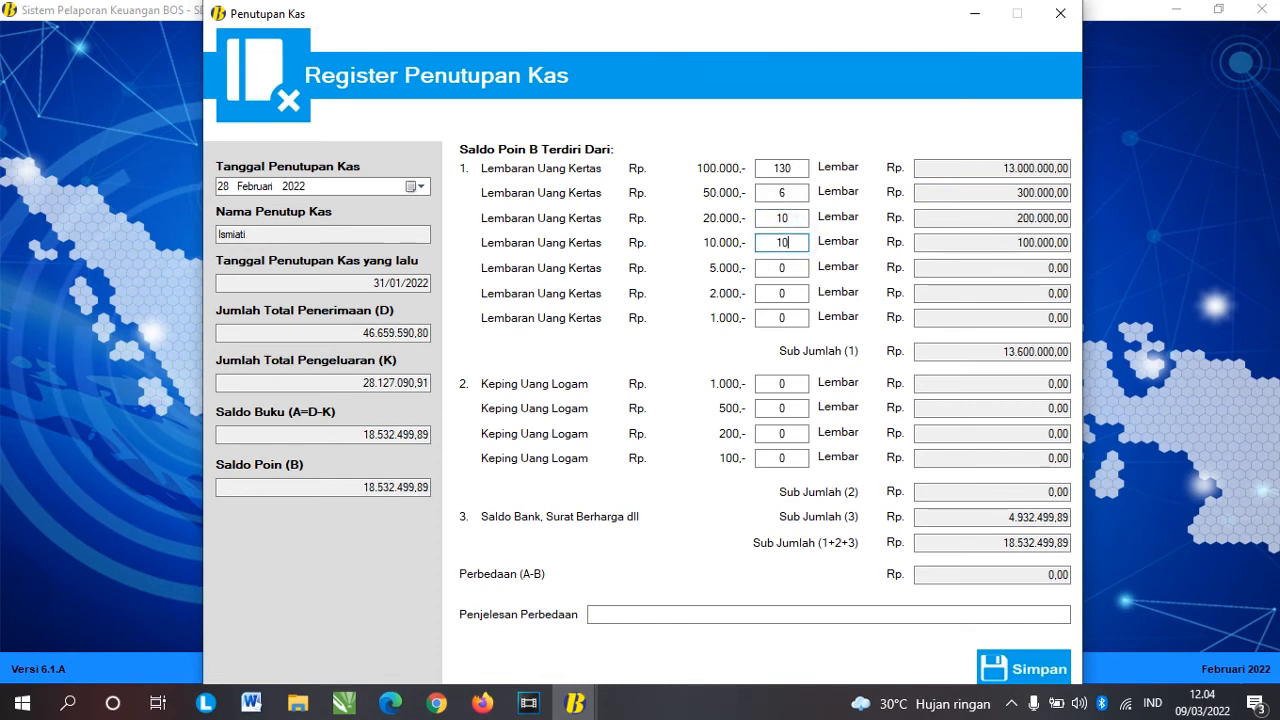
pyautogui.click(1057, 573)
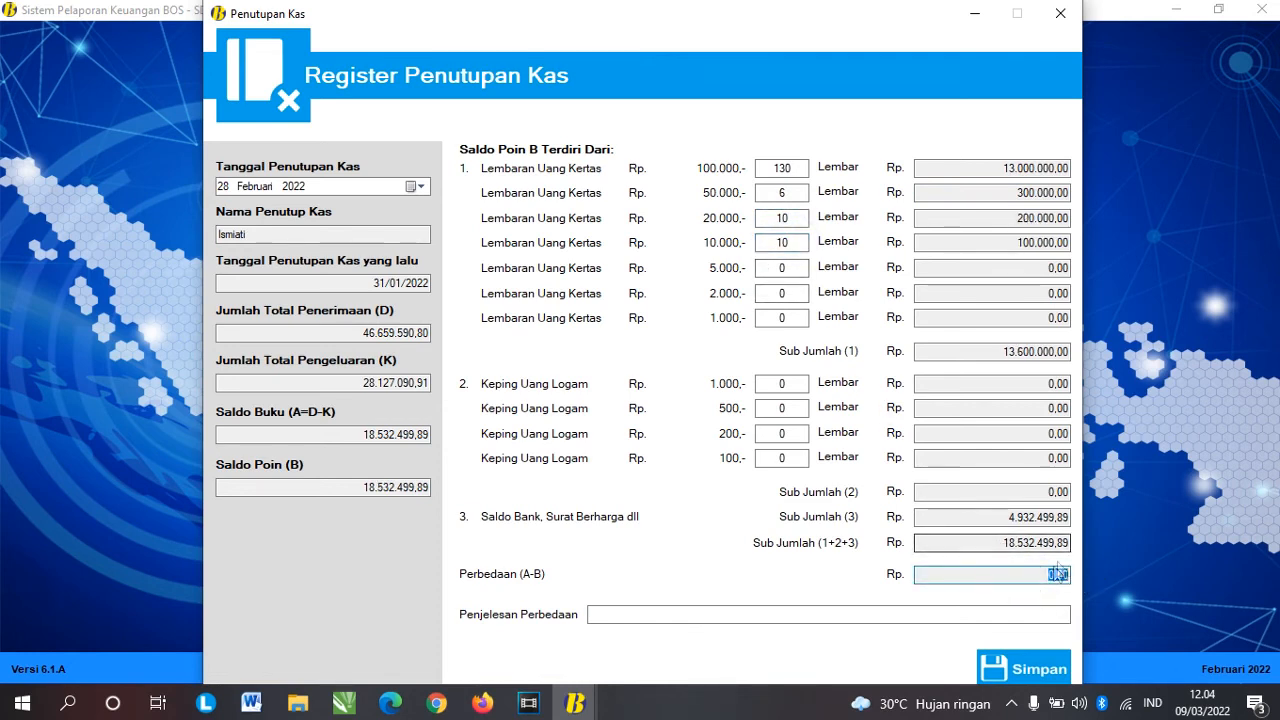
pyautogui.click(1025, 668)
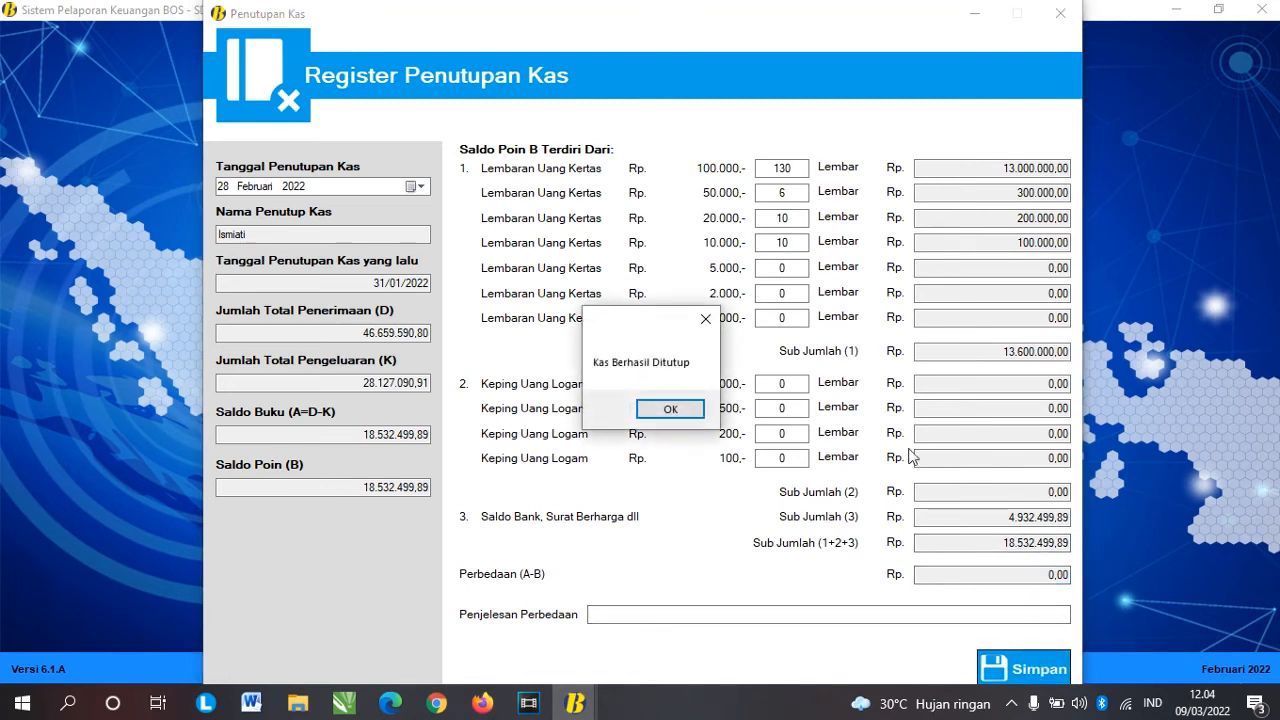
pyautogui.click(695, 411)
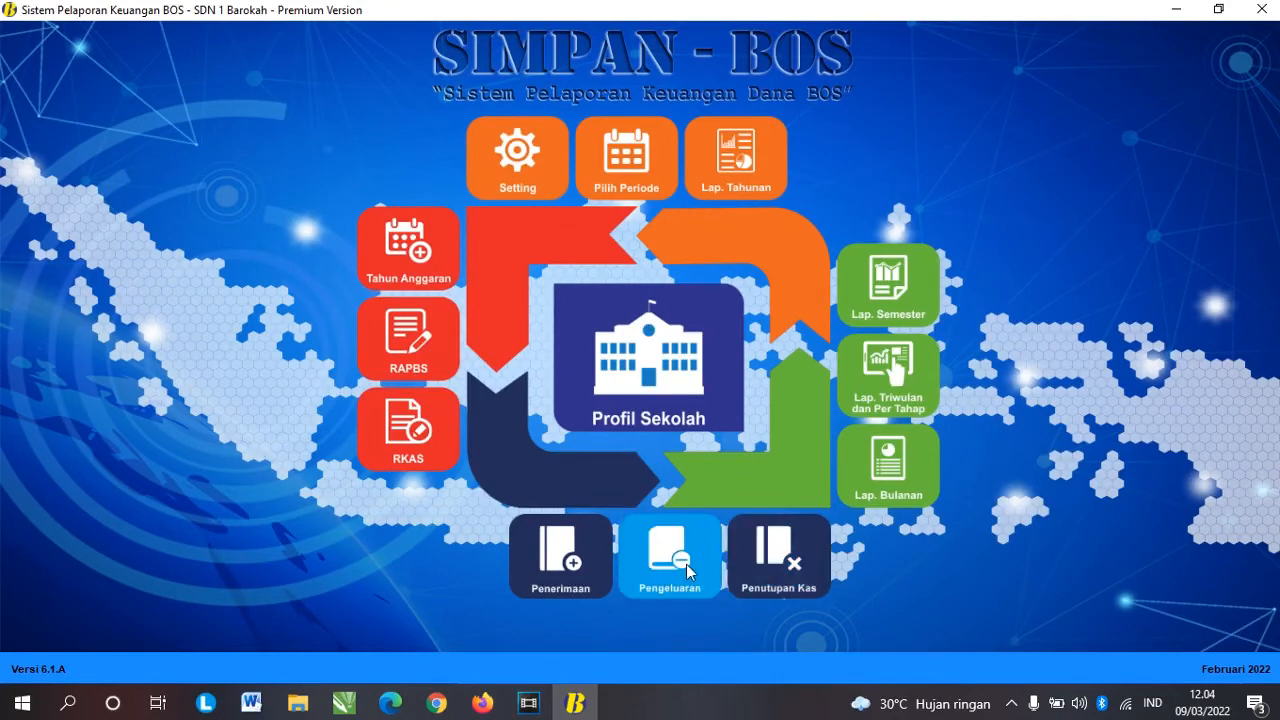
# Step: Open the monthly reports with the report date set to 28 Februari 2022
pyautogui.click(893, 470)
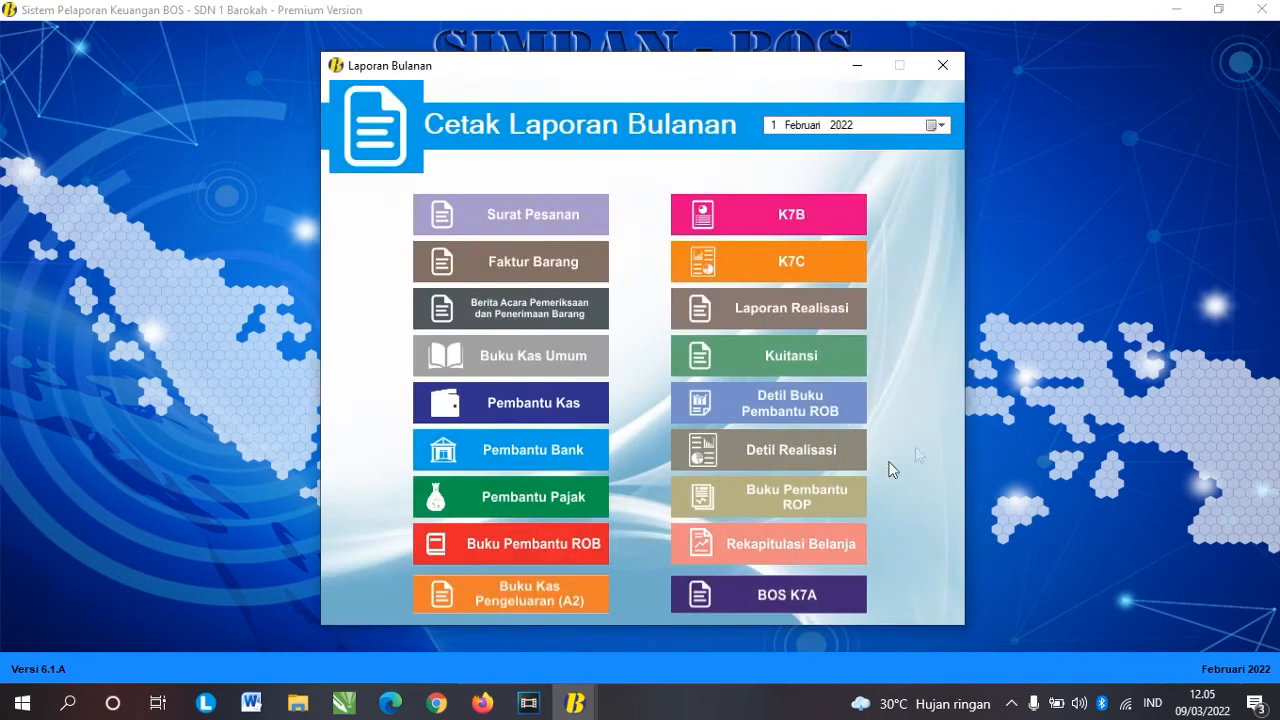
pyautogui.click(940, 125)
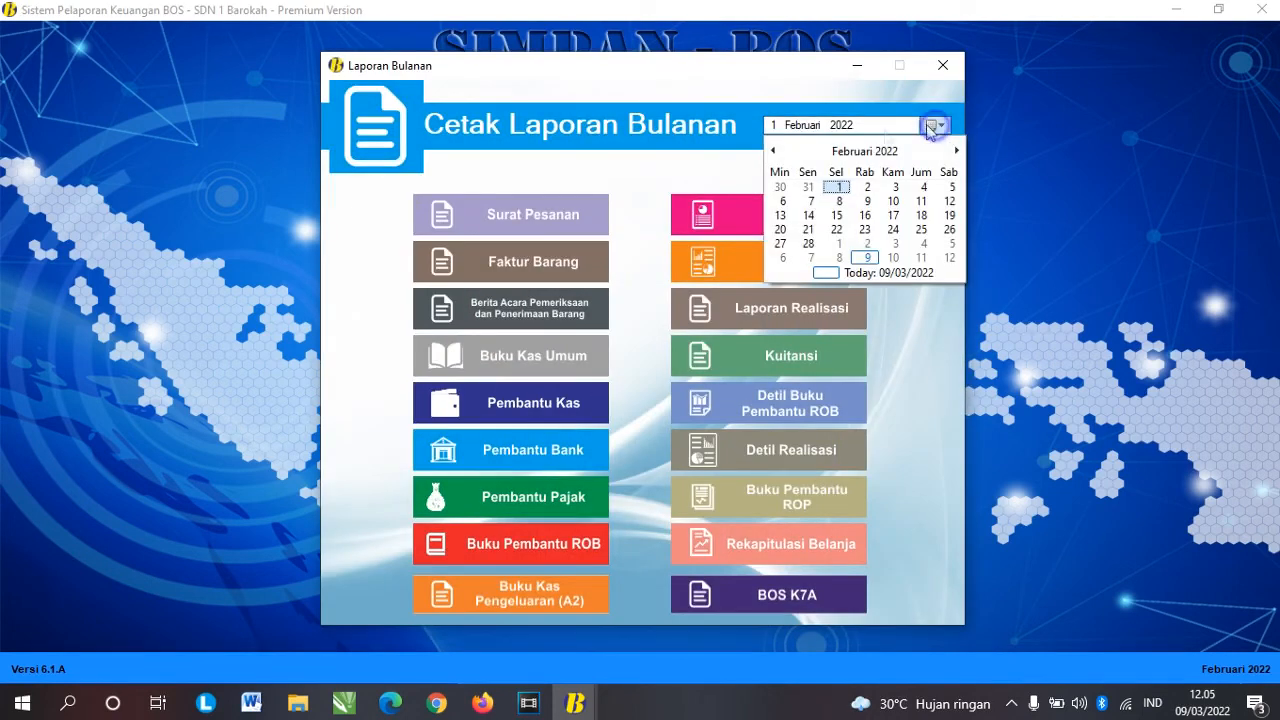
pyautogui.click(810, 243)
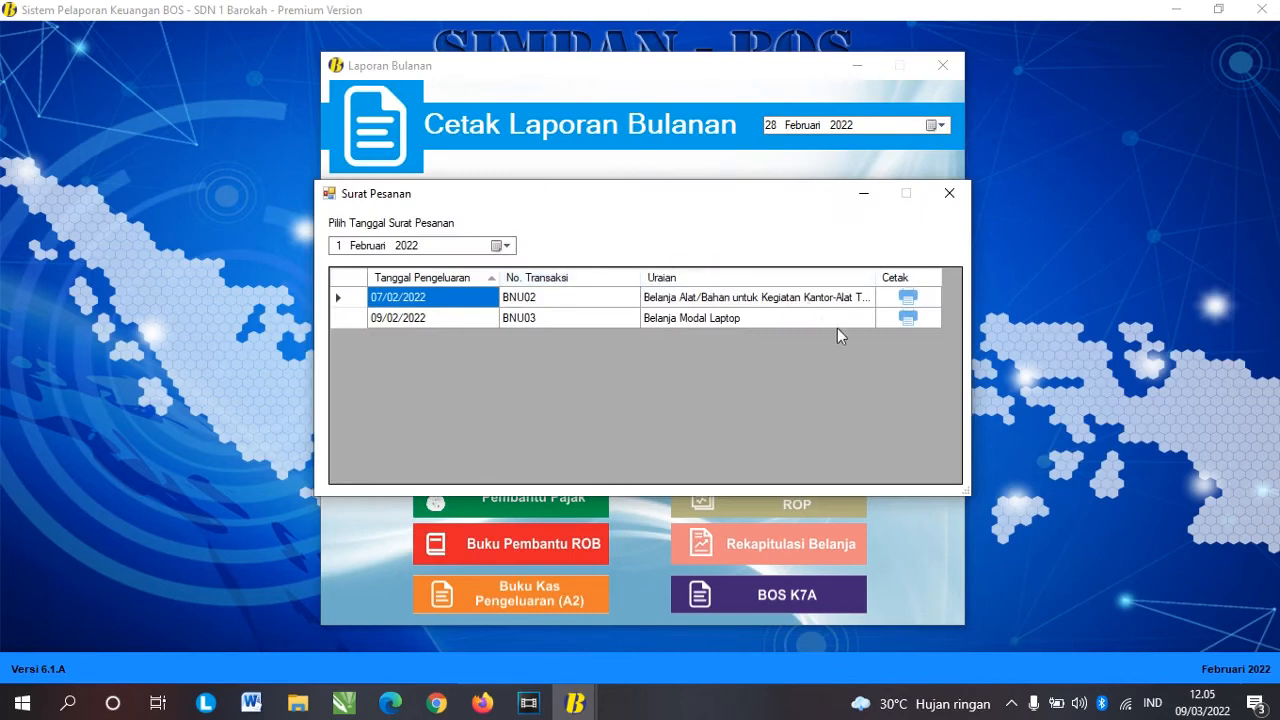
# Step: Print the Surat Pesanan for the first purchase and preview Buku Kas Umum and Pembantu Kas
pyautogui.click(908, 298)
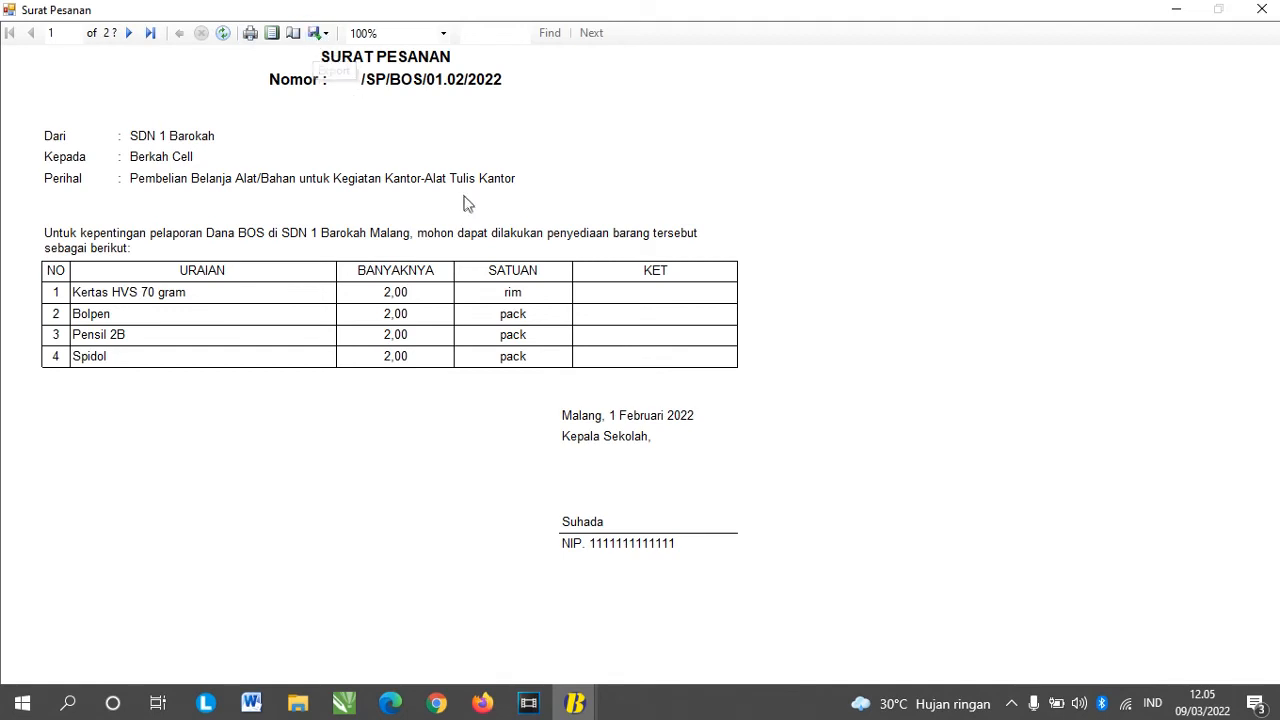
pyautogui.click(1262, 9)
pyautogui.click(949, 193)
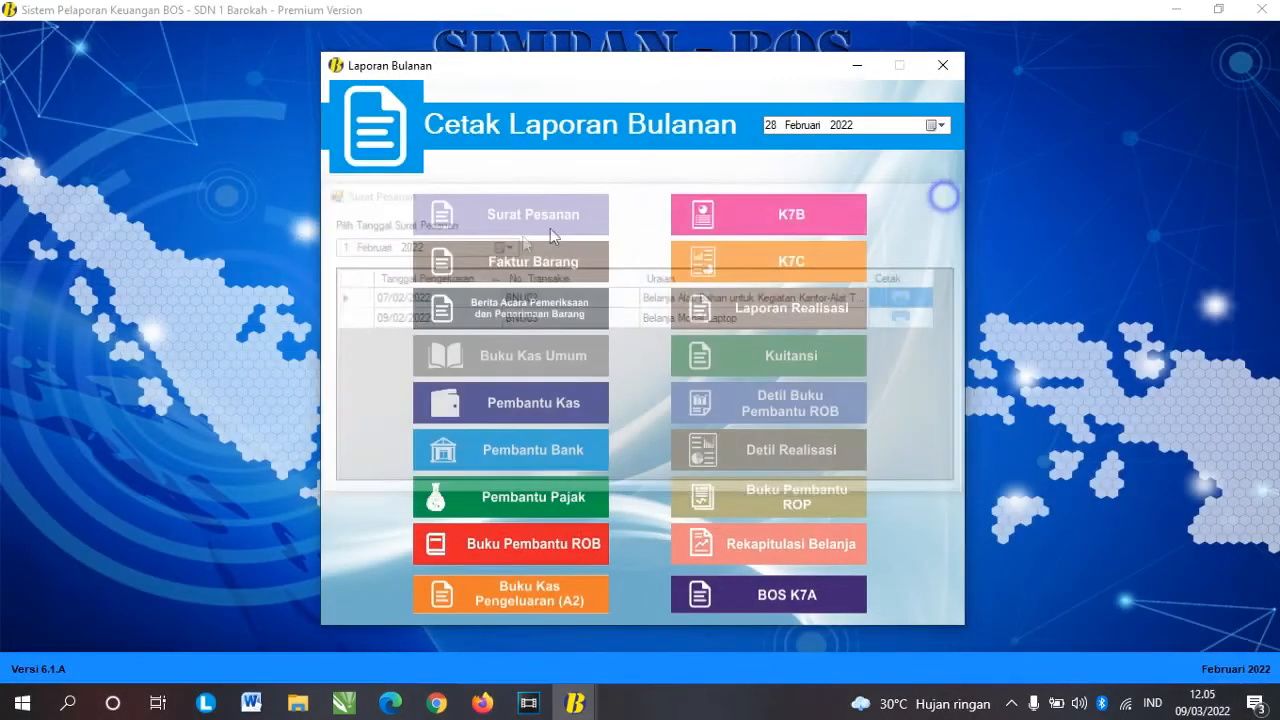
pyautogui.click(547, 359)
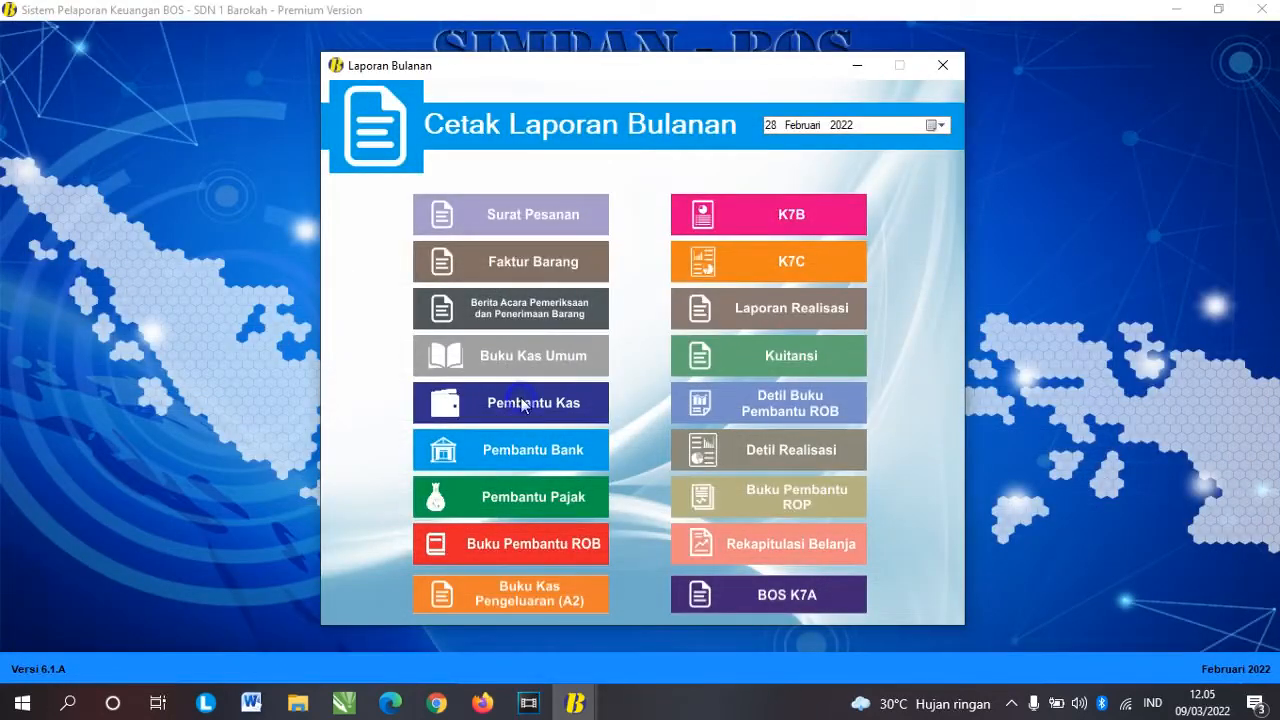
pyautogui.click(522, 401)
# Step: Preview the BPU03 expenditure voucher from the Buku Kas Pengeluaran (A2) list
pyautogui.click(548, 590)
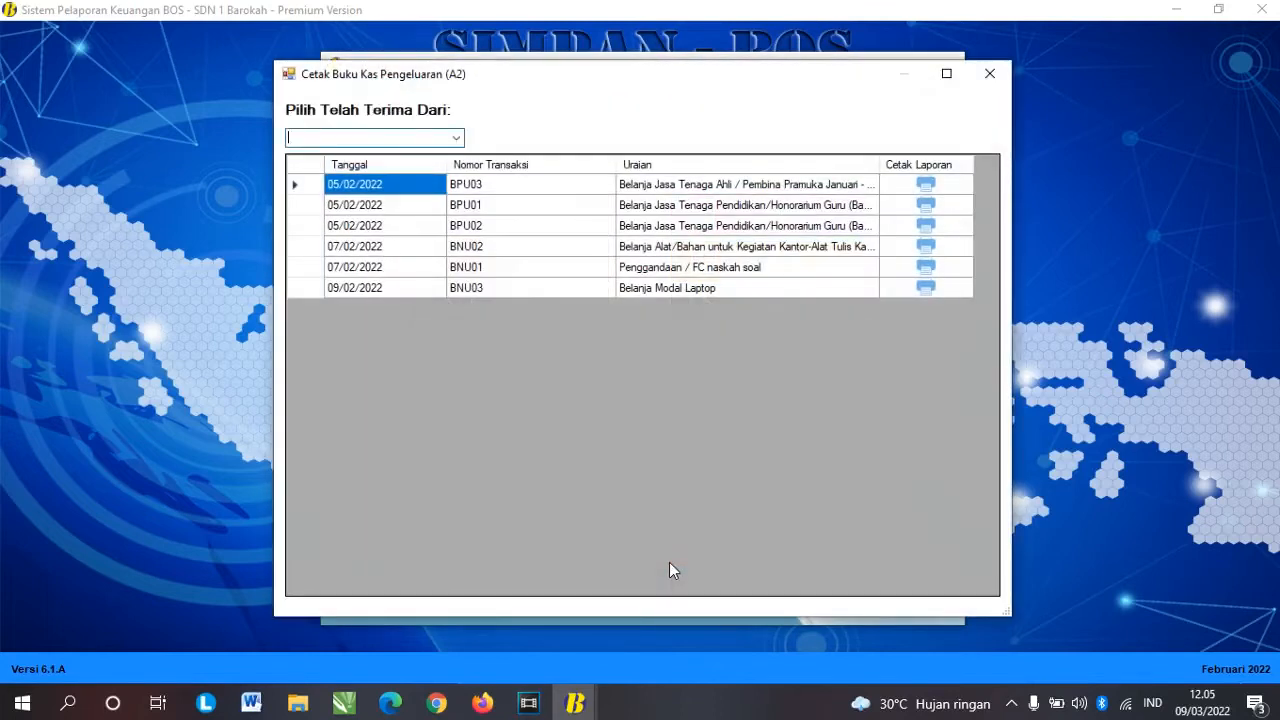
pyautogui.click(925, 186)
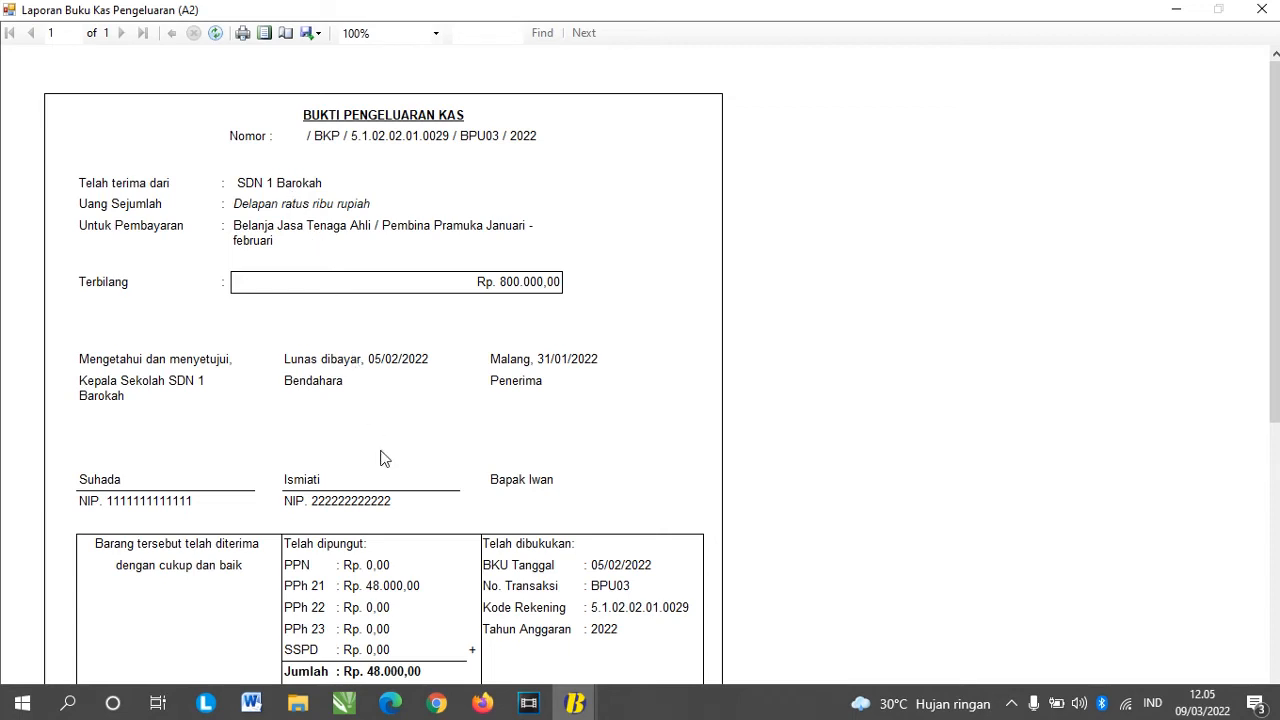
pyautogui.scroll(-2, 385, 458)
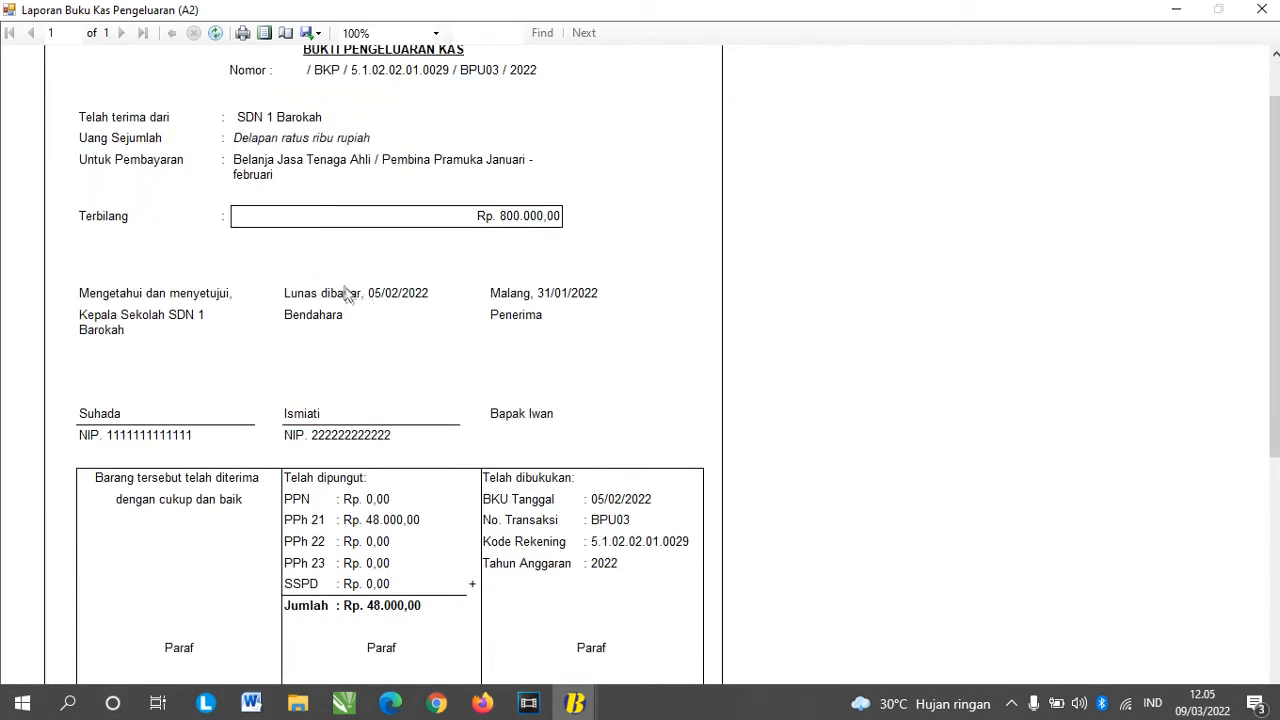
pyautogui.scroll(2, 348, 292)
pyautogui.scroll(-2, 343, 580)
pyautogui.scroll(2, 390, 543)
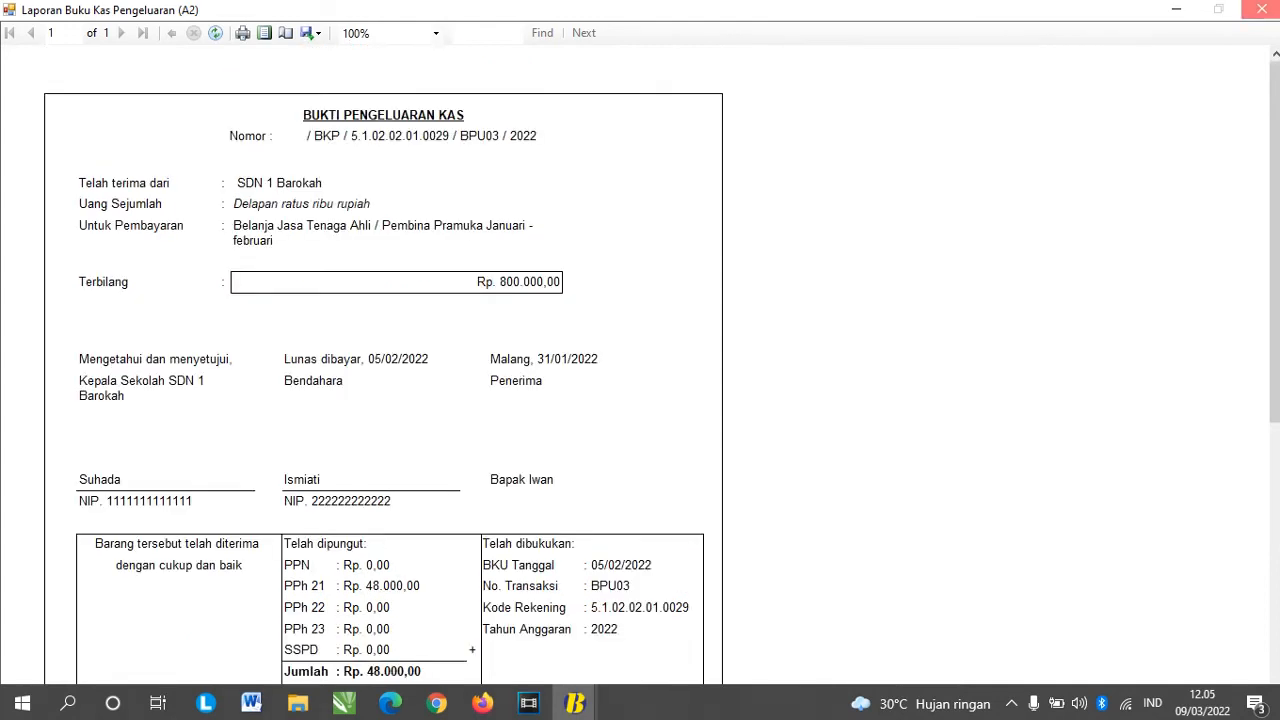
pyautogui.click(1262, 9)
# Step: Preview the BNU02 expenditure voucher, then look over the Kuitansi receipts list
pyautogui.click(924, 246)
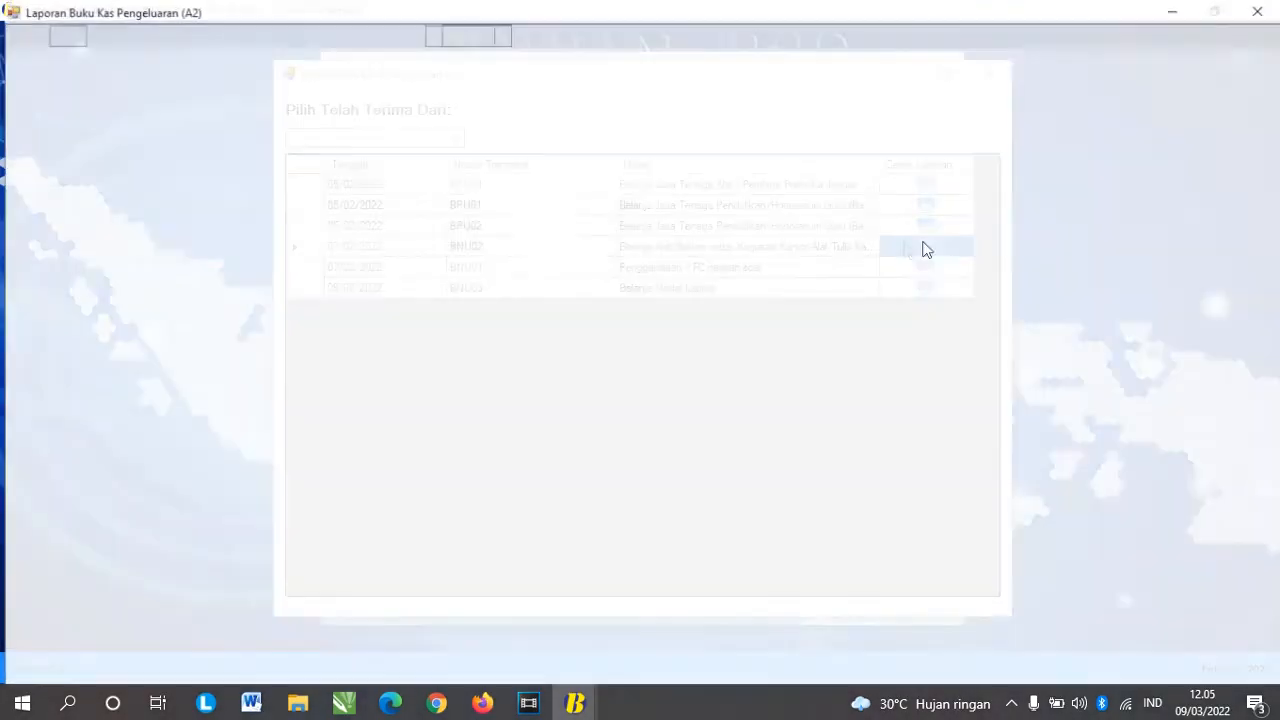
pyautogui.scroll(-3, 367, 449)
pyautogui.scroll(3, 367, 449)
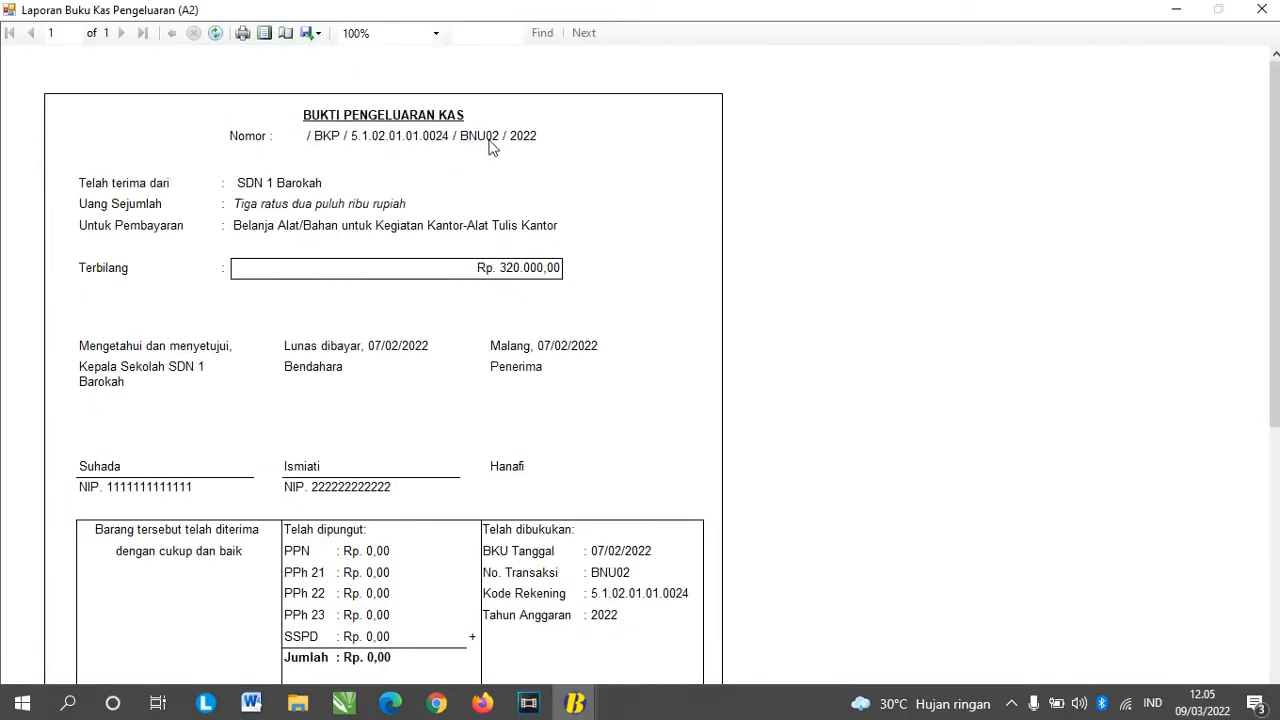
pyautogui.scroll(-5, 422, 487)
pyautogui.click(1262, 9)
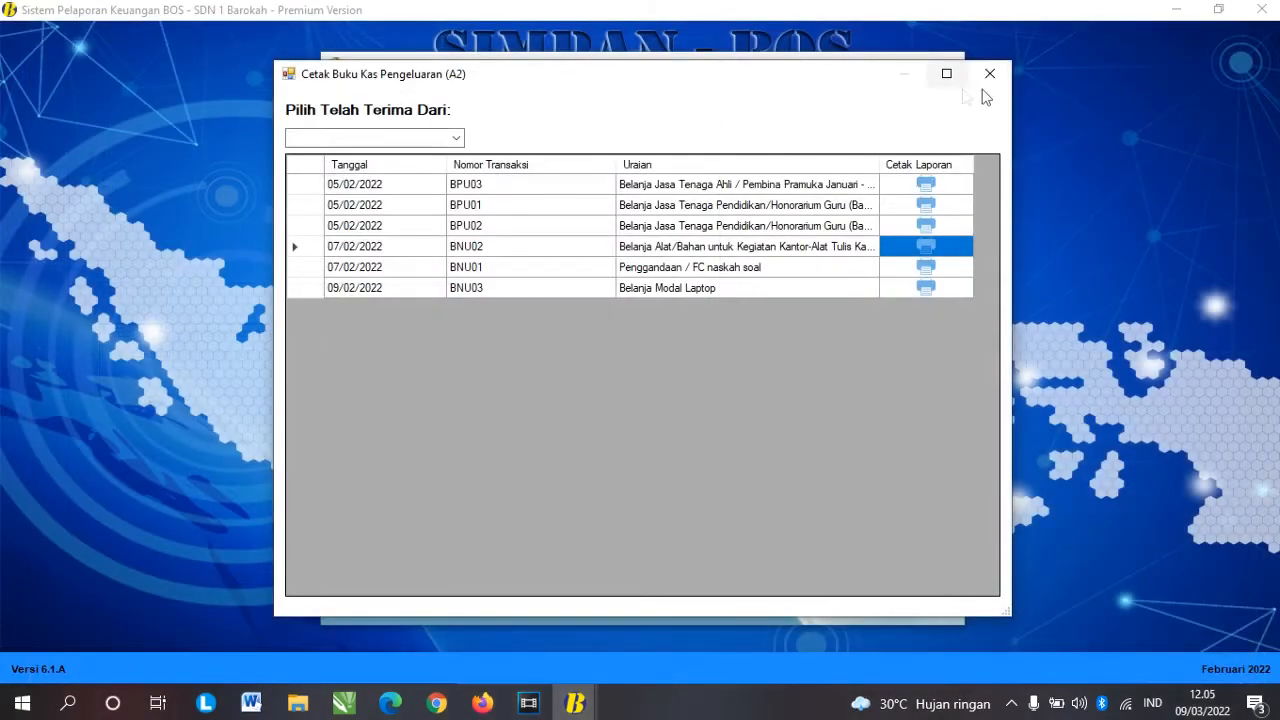
pyautogui.click(989, 74)
pyautogui.click(795, 352)
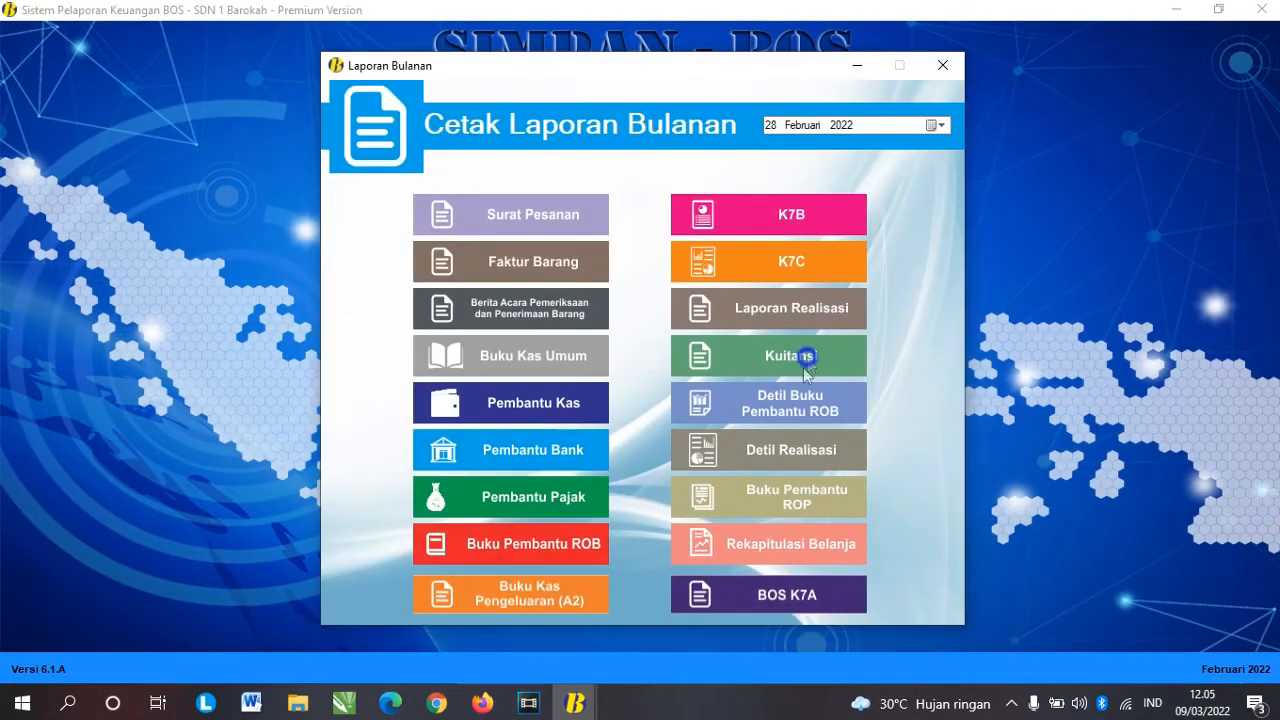
pyautogui.click(989, 74)
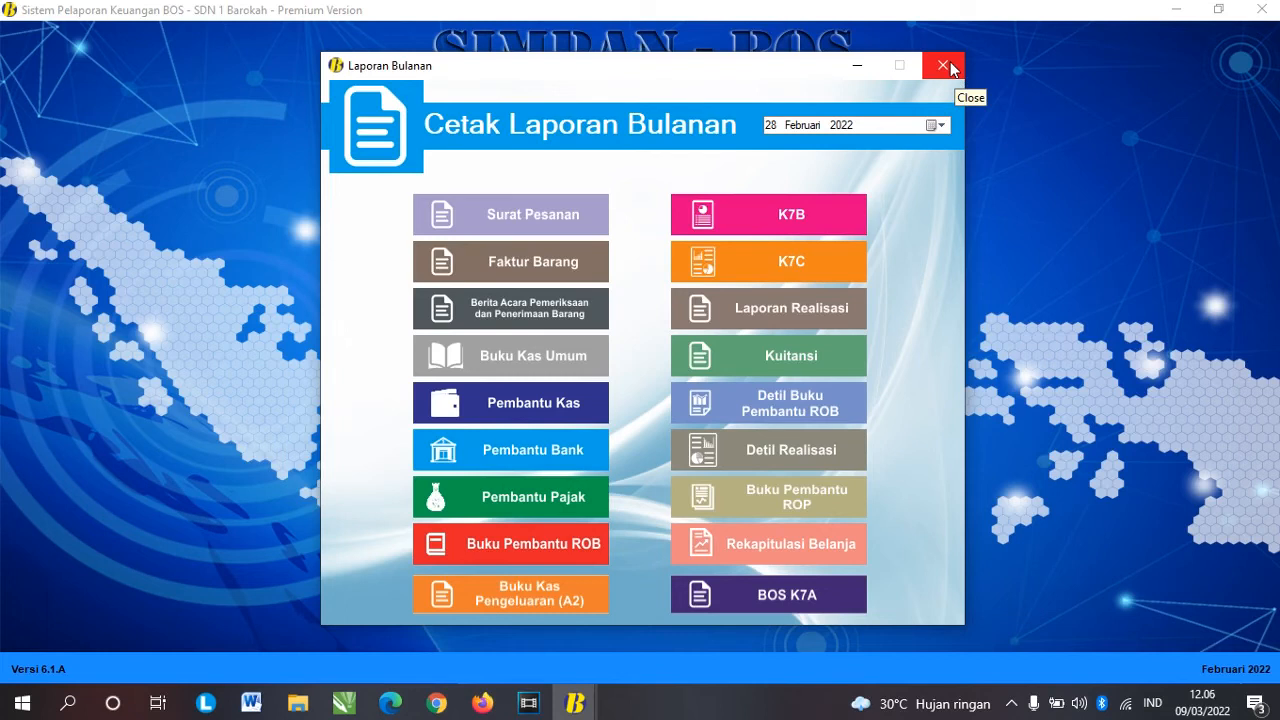
# Step: Change the reporting period to Maret 2022 and reopen the expenditure transactions list
pyautogui.click(944, 66)
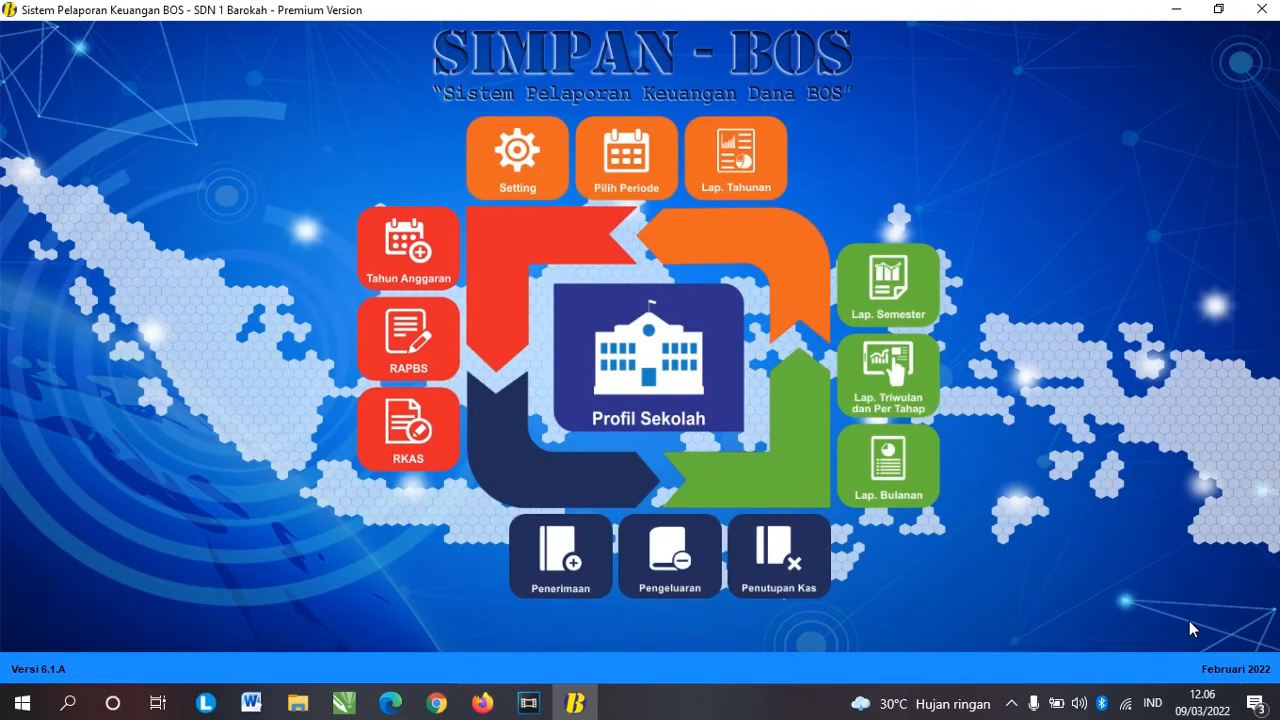
pyautogui.click(614, 178)
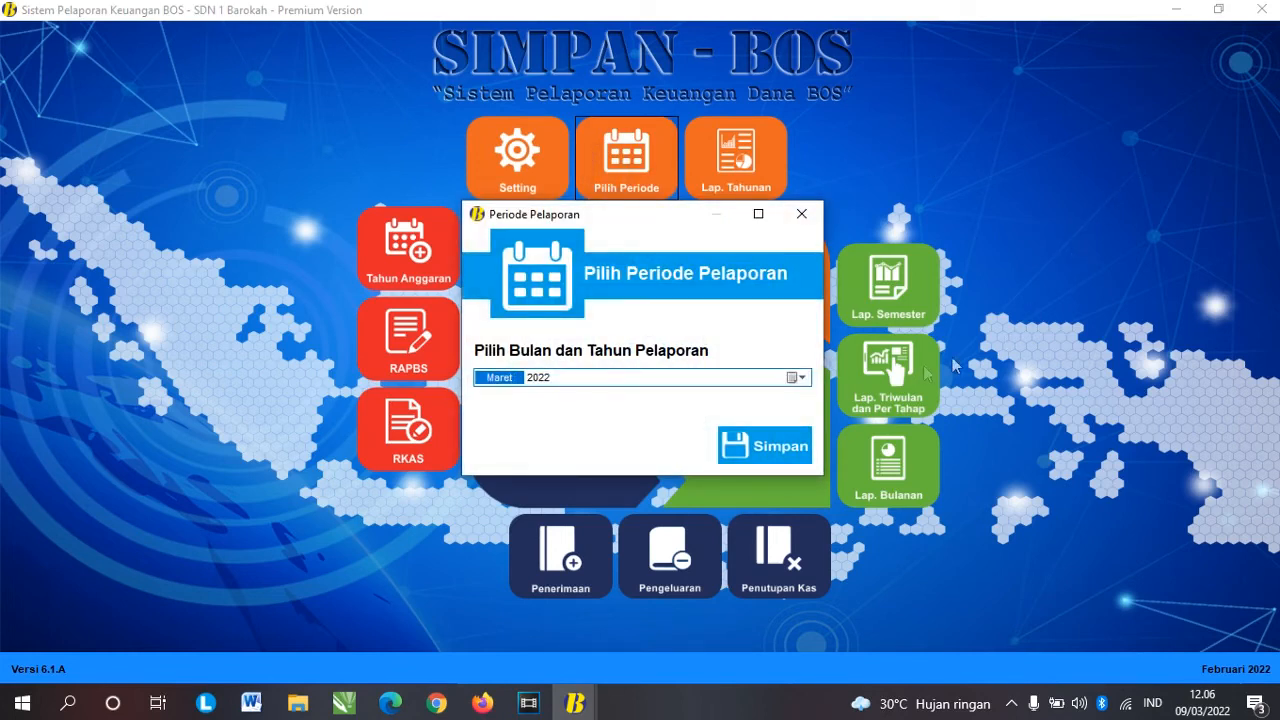
pyautogui.click(765, 440)
pyautogui.click(710, 408)
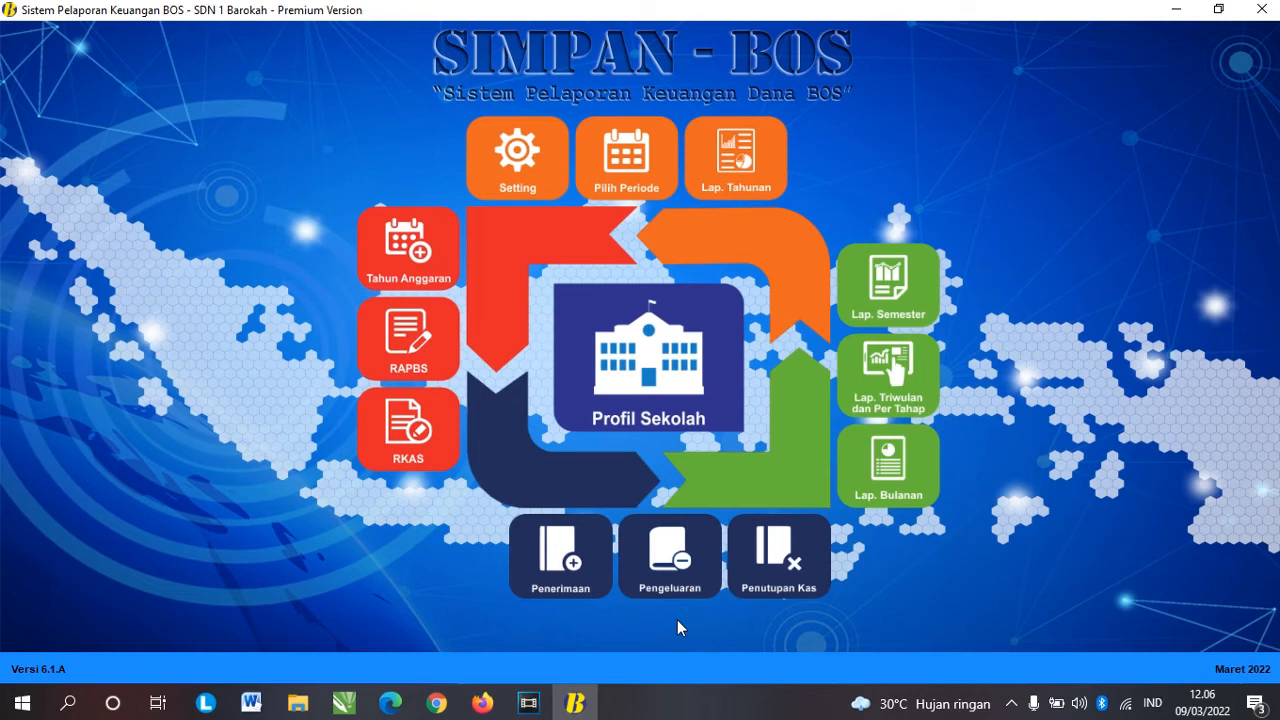
pyautogui.click(672, 567)
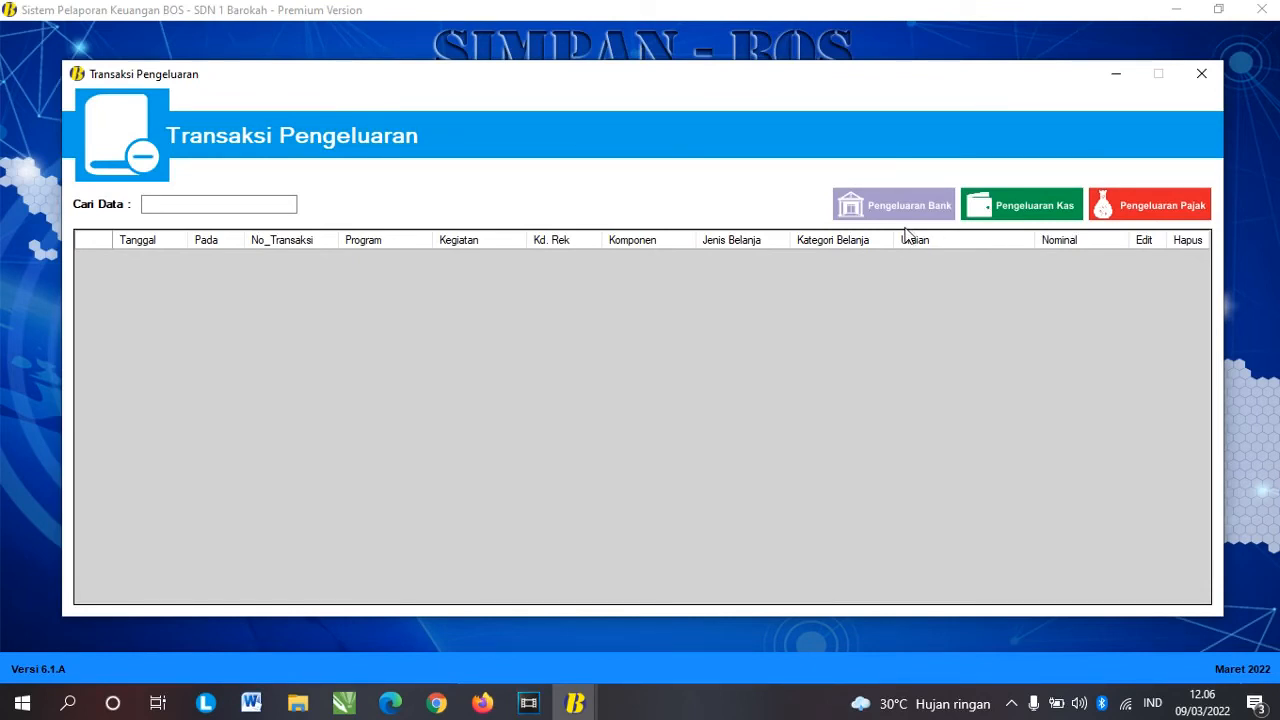
# Step: Start a new cash expenditure dated 2 March 2022
pyautogui.click(1000, 208)
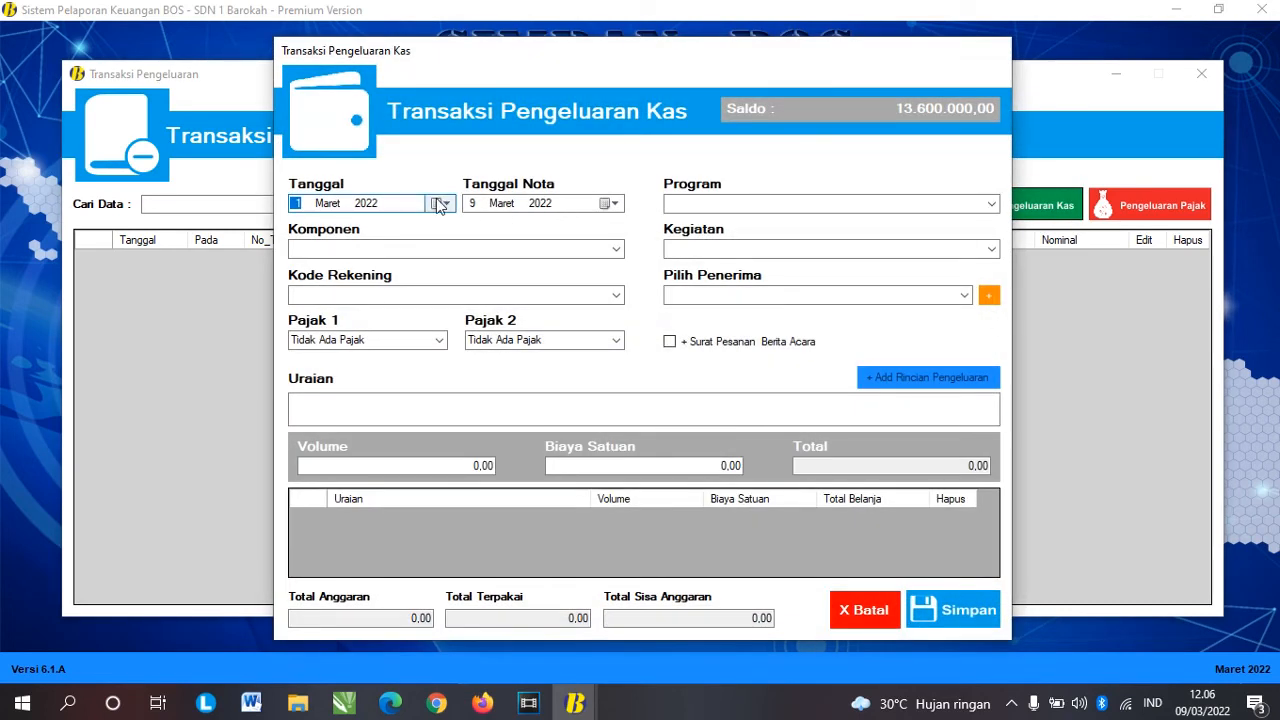
pyautogui.click(440, 204)
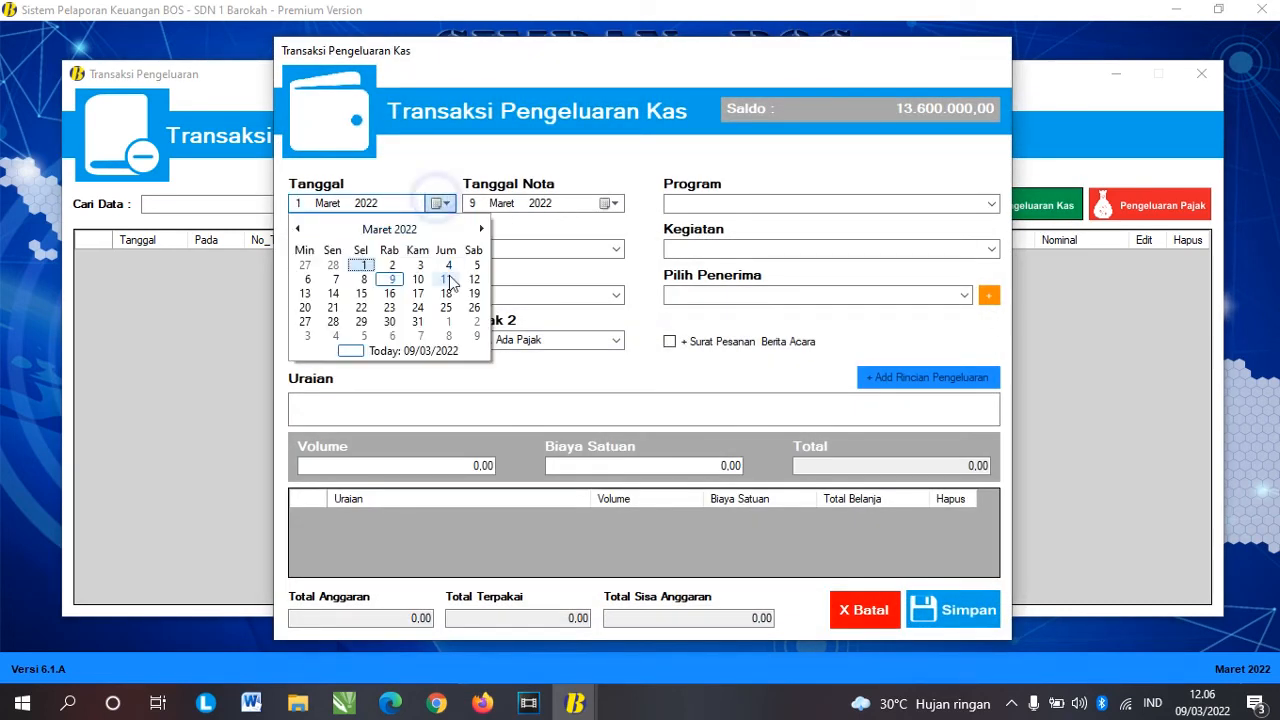
pyautogui.click(392, 265)
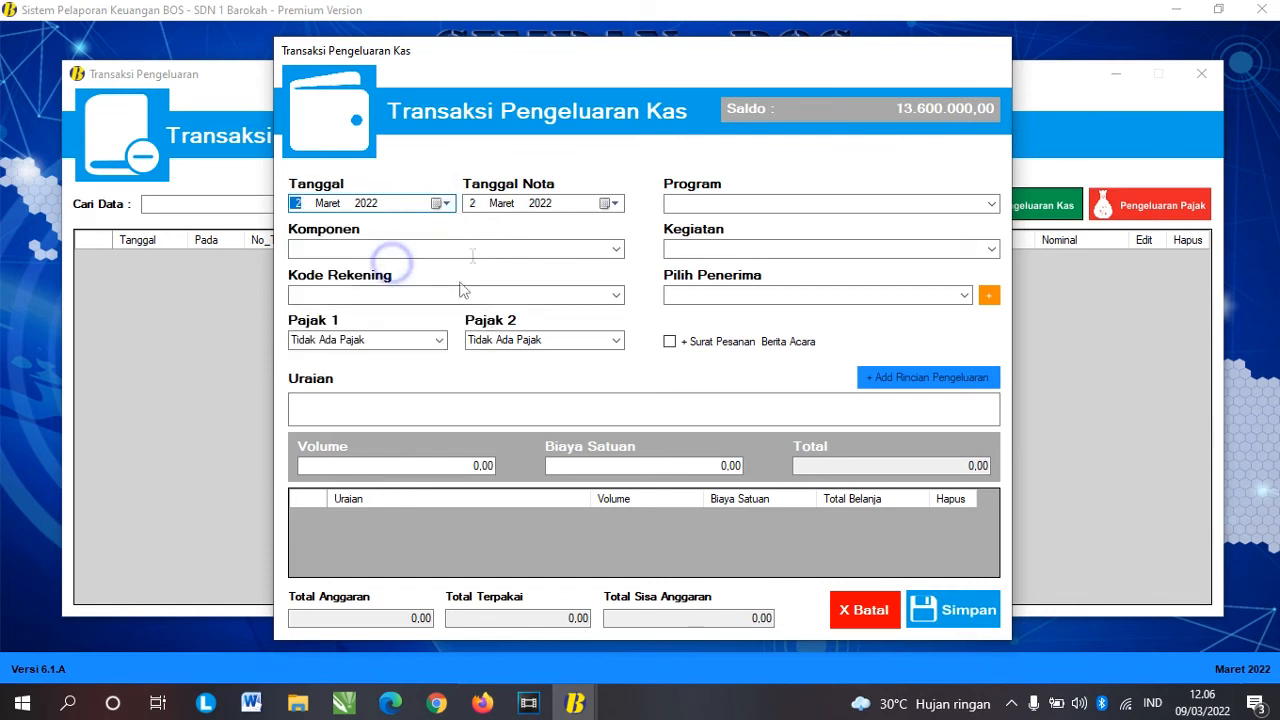
pyautogui.click(472, 203)
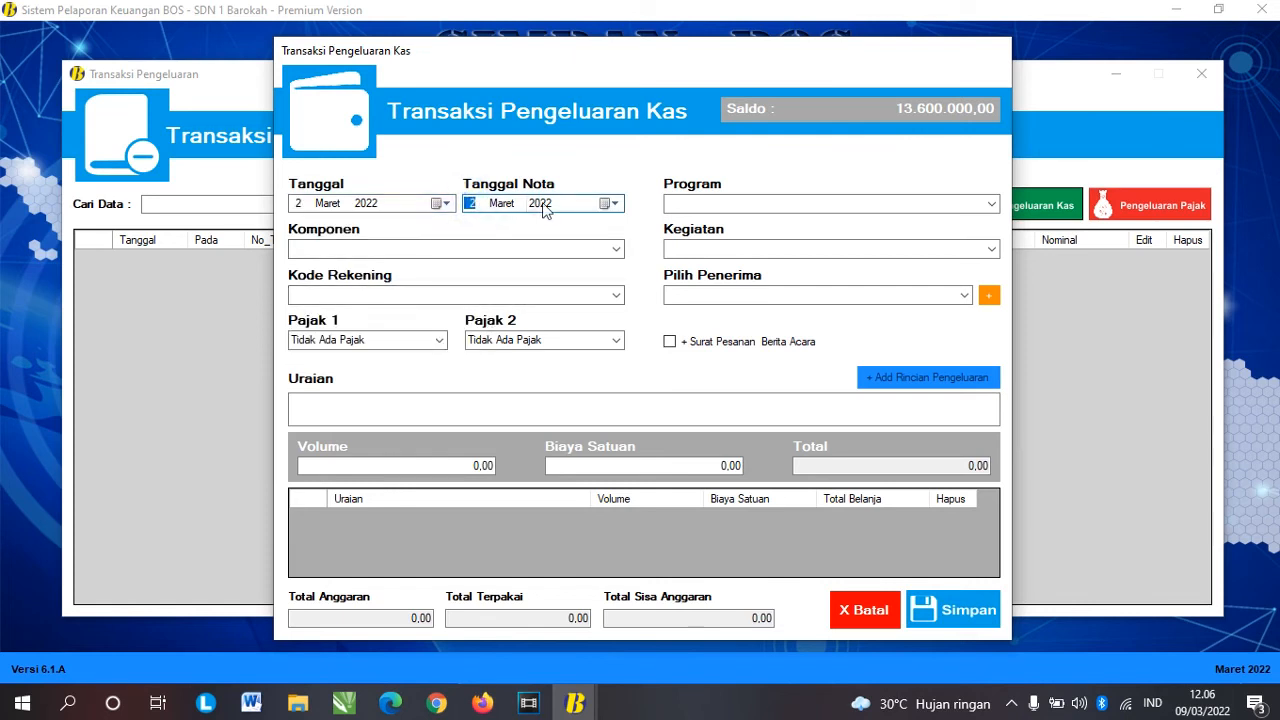
# Step: Choose Program Pengembangan Standar Proses, the extracurricular component, Kegiatan Pramuka and the scout coach account code
pyautogui.click(993, 205)
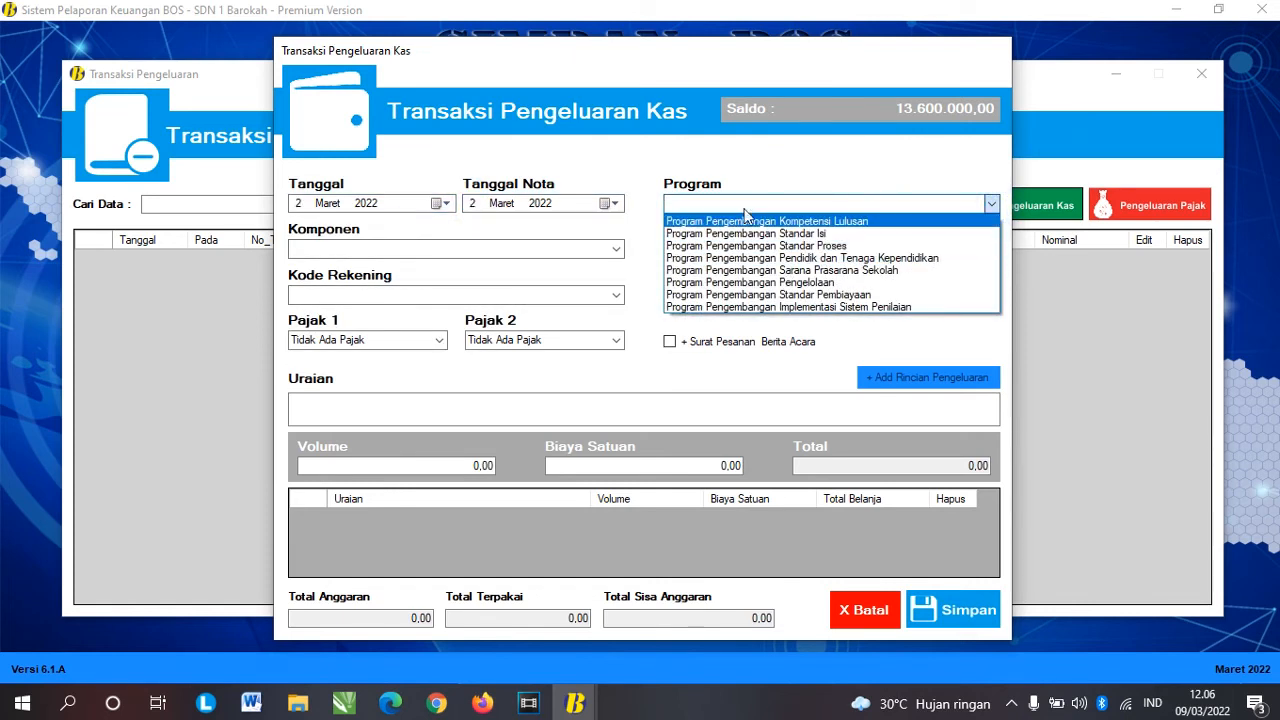
pyautogui.click(834, 245)
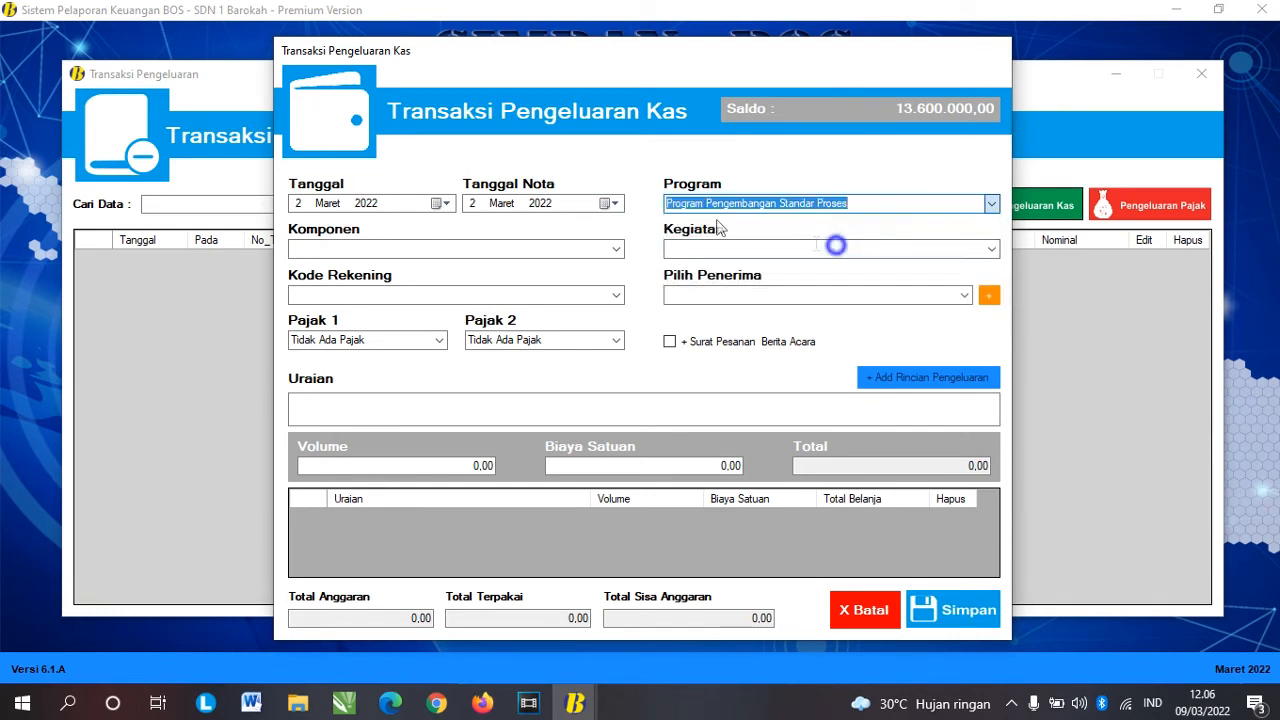
pyautogui.click(615, 249)
pyautogui.click(557, 266)
pyautogui.click(991, 249)
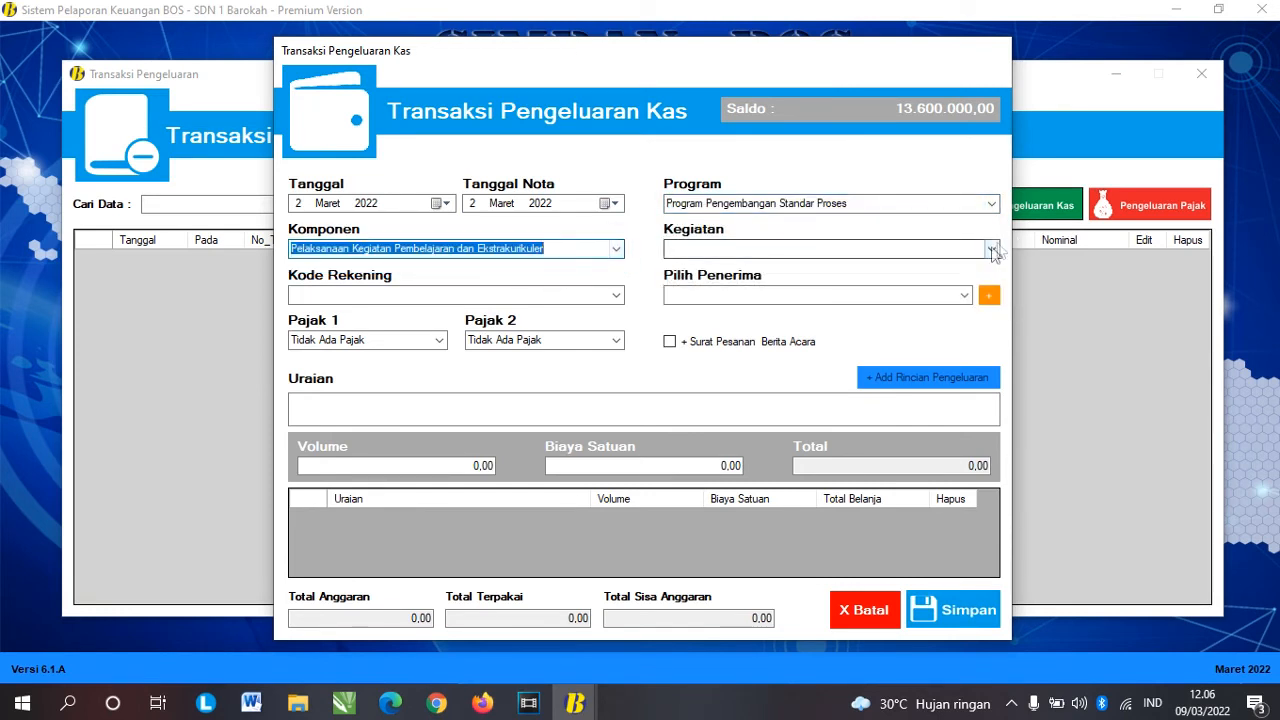
pyautogui.click(877, 266)
pyautogui.click(616, 295)
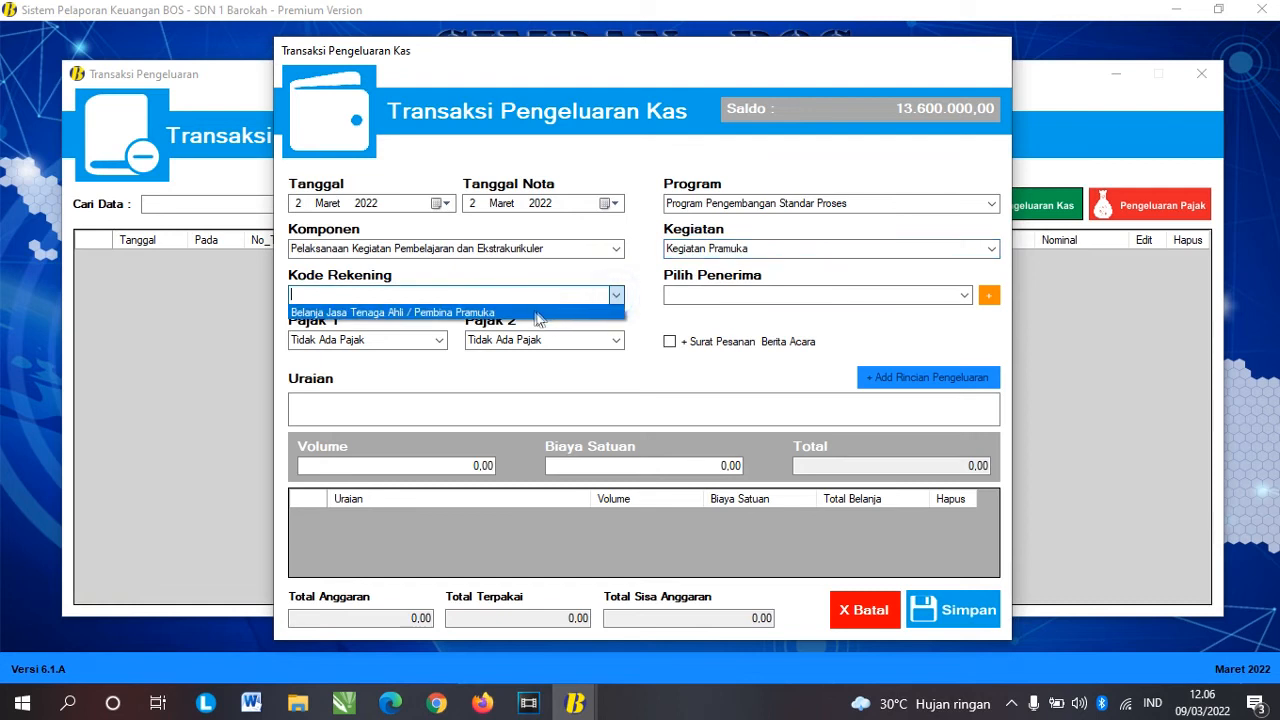
pyautogui.click(420, 309)
# Step: Select the first recipient, apply PPh21 (Non PNS + Non NPWP) as second tax, and save
pyautogui.click(965, 296)
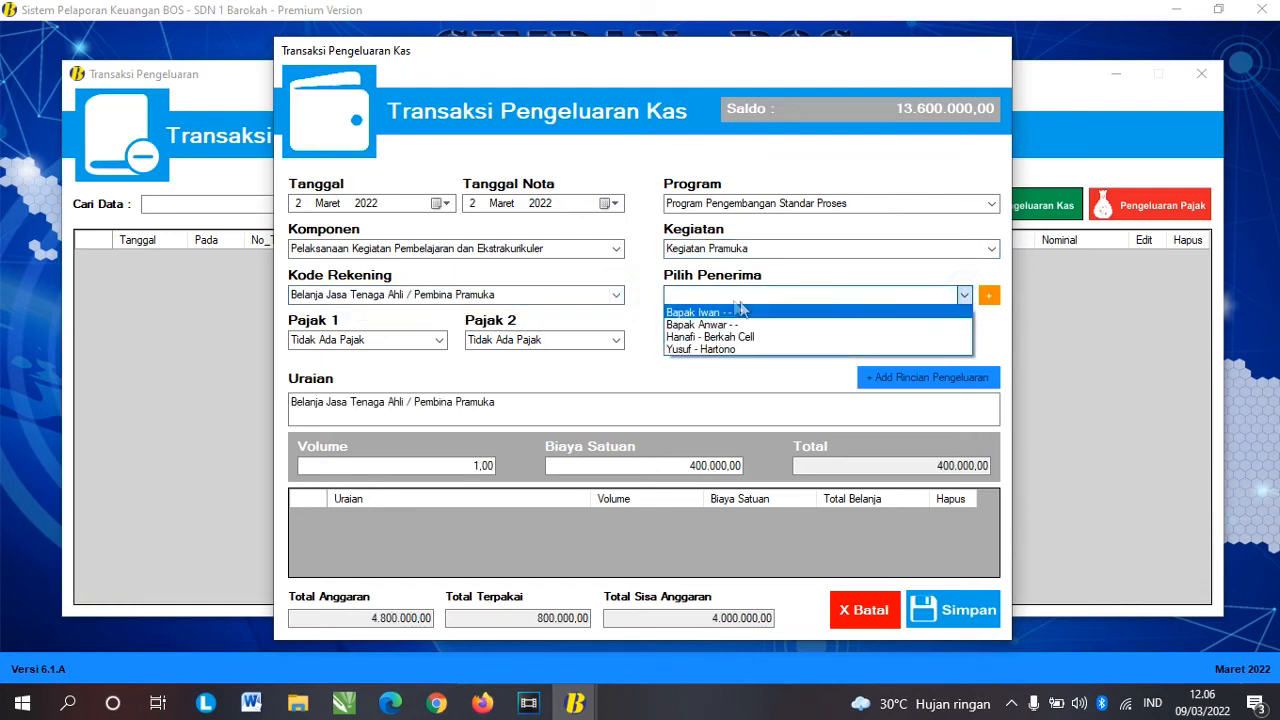
pyautogui.click(727, 313)
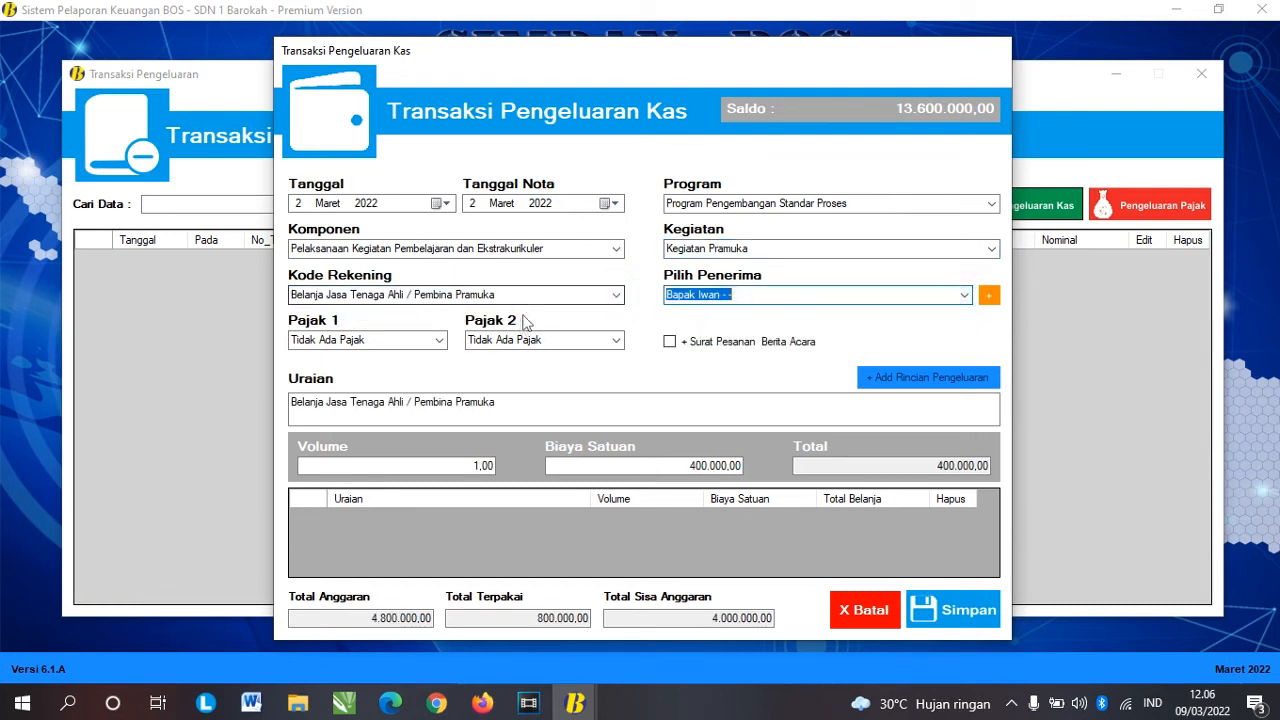
pyautogui.click(608, 341)
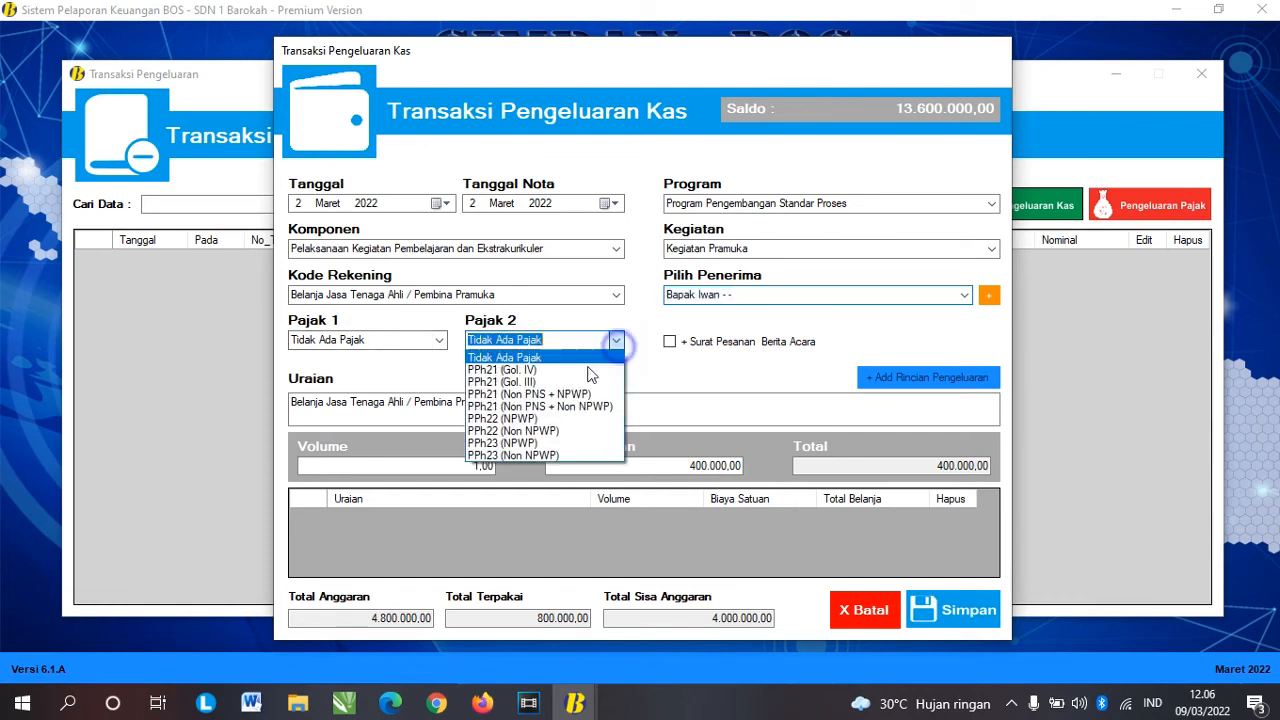
pyautogui.click(558, 408)
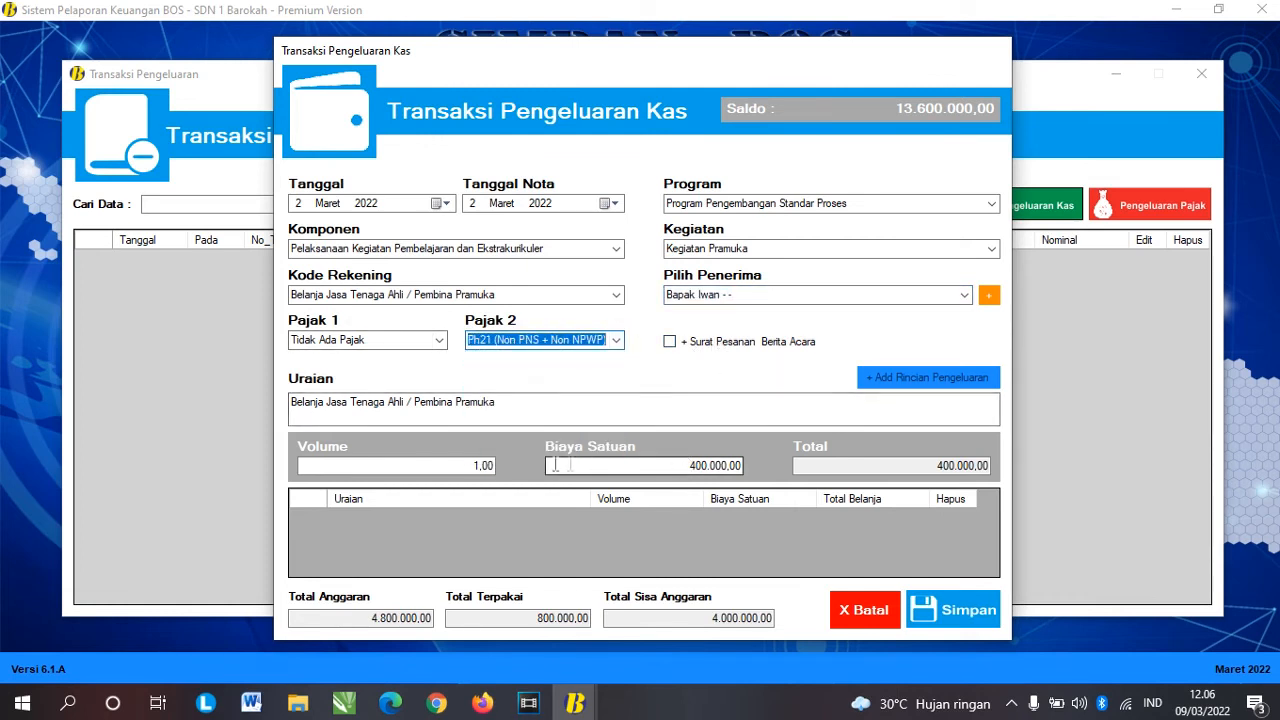
pyautogui.click(466, 468)
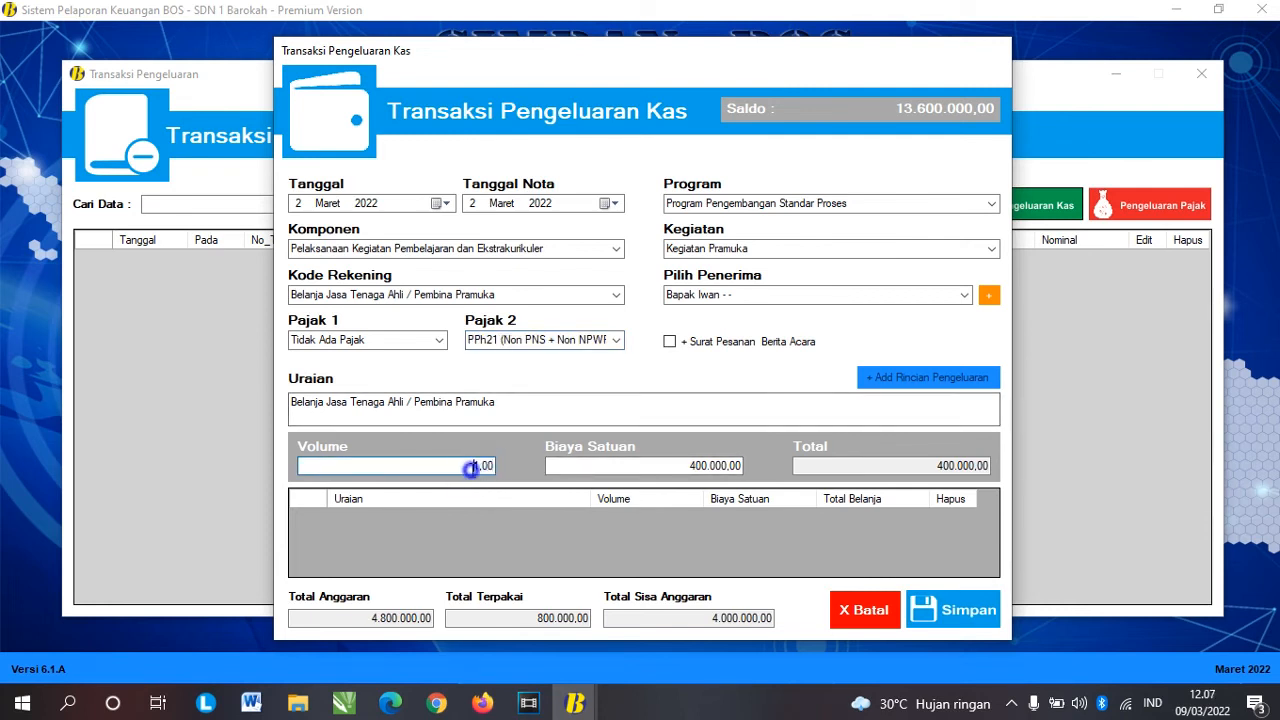
pyautogui.click(510, 409)
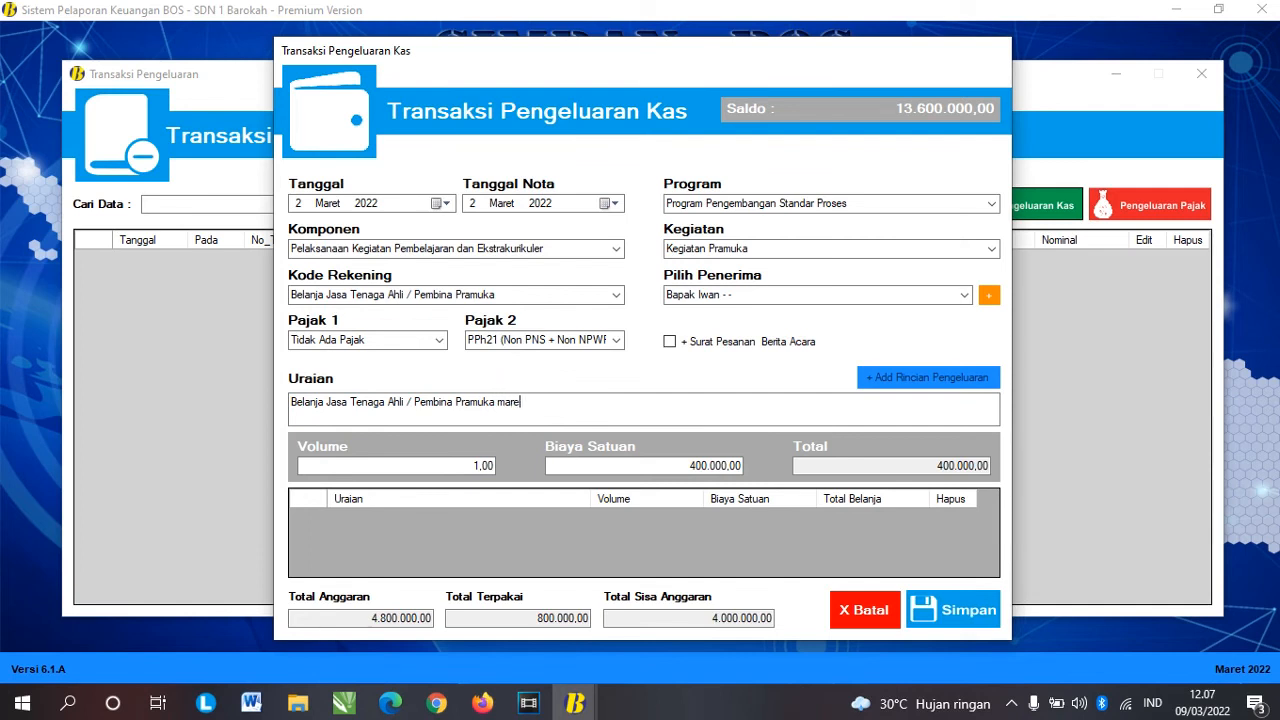
pyautogui.click(938, 605)
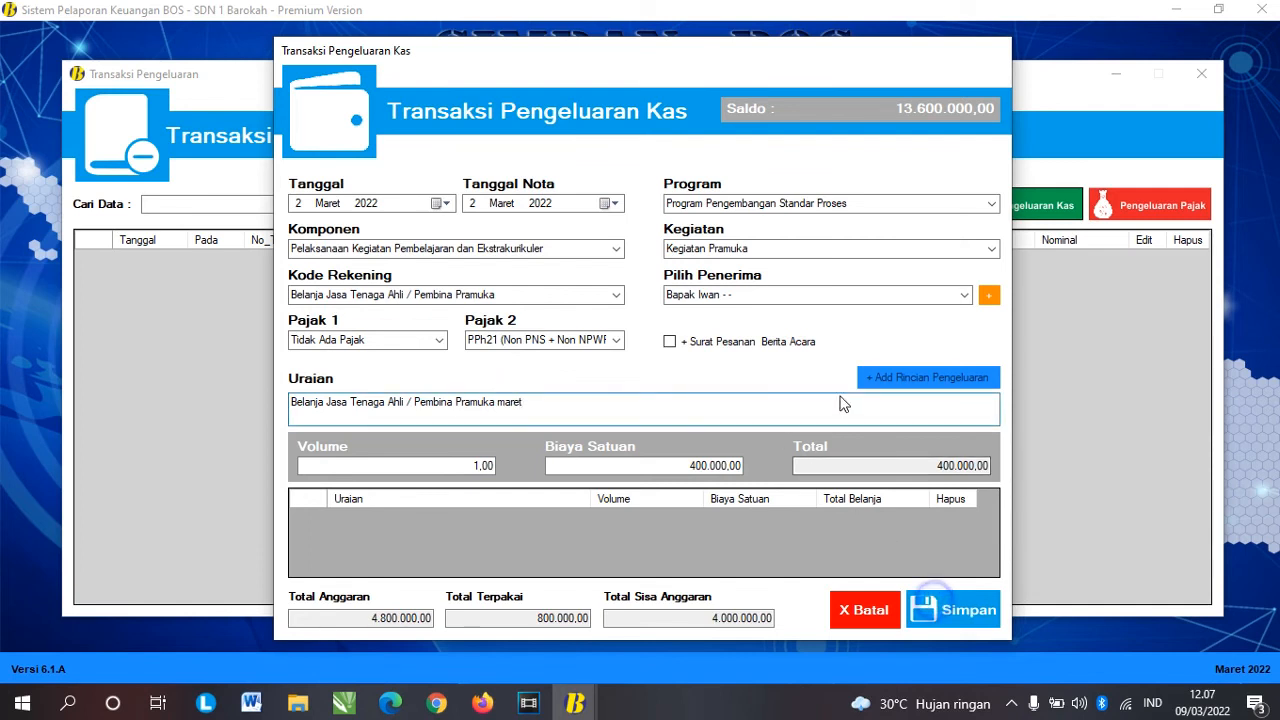
pyautogui.click(744, 406)
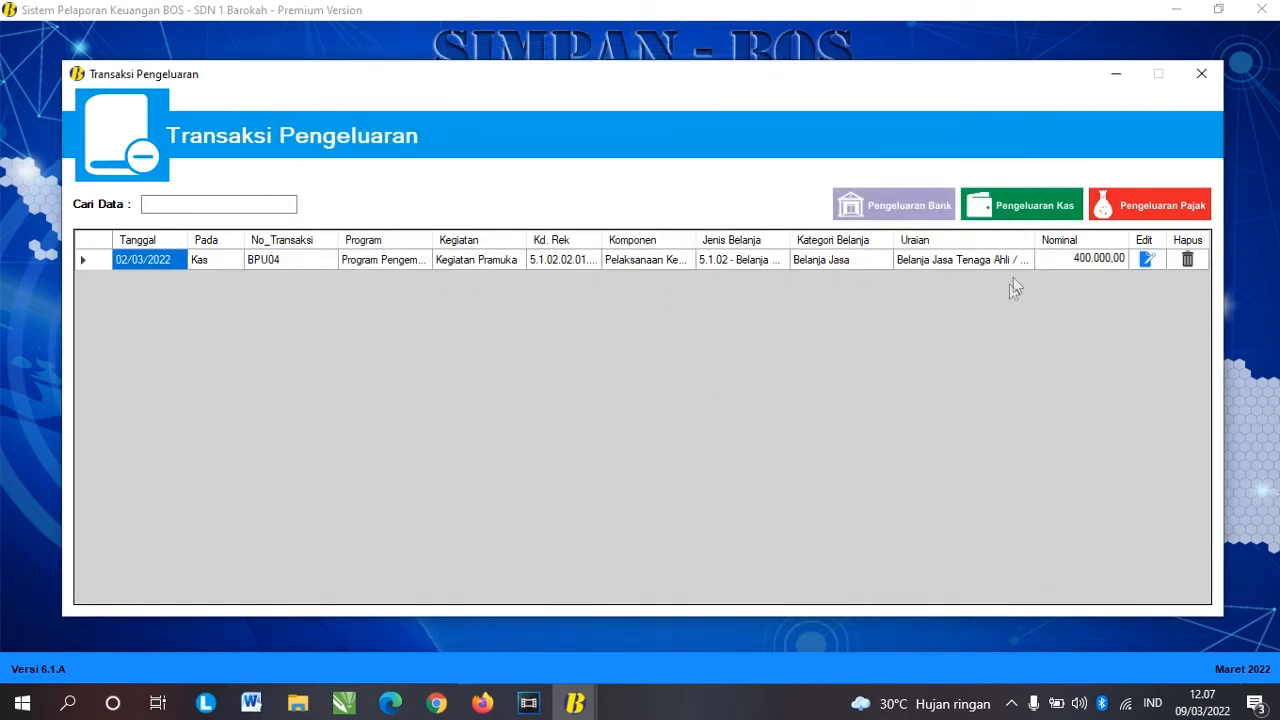
pyautogui.click(1033, 215)
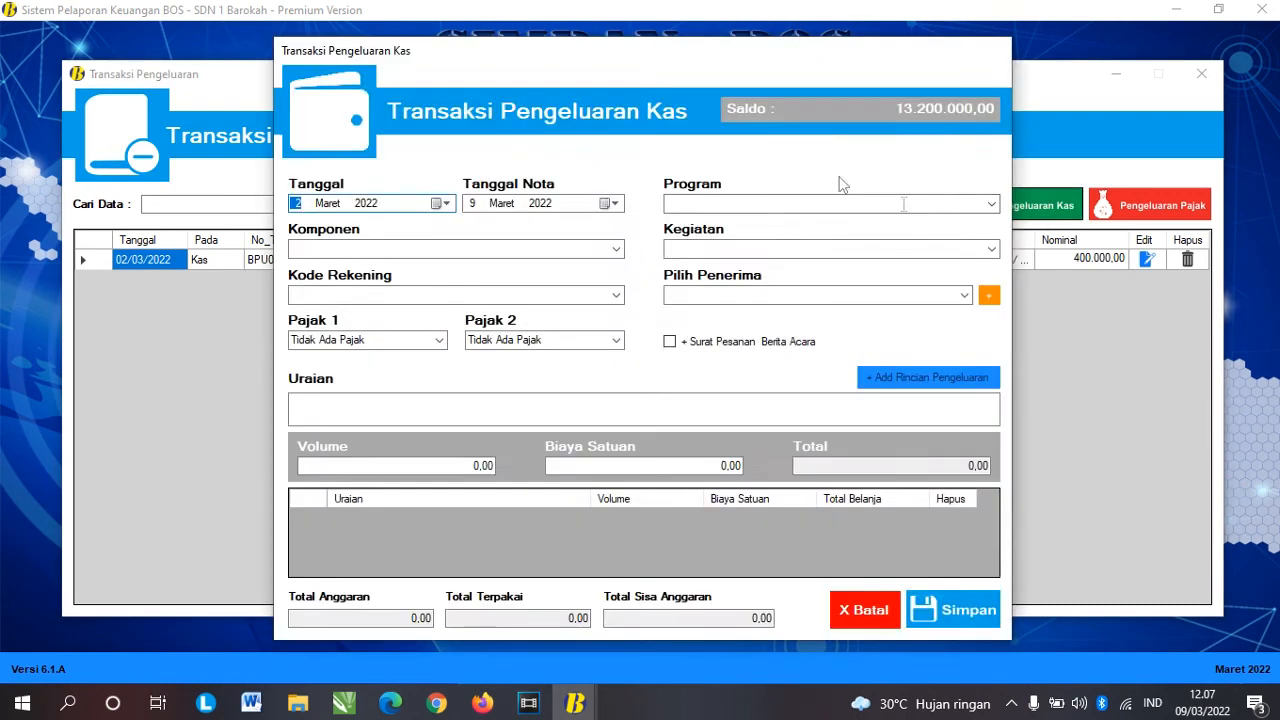
# Step: Date the transaction 3 March 2022 under Program Pengembangan Standar Pembiayaan, Pembayaran Honor, GTT/PTT honorarium activity
pyautogui.click(441, 203)
pyautogui.click(414, 265)
pyautogui.click(991, 208)
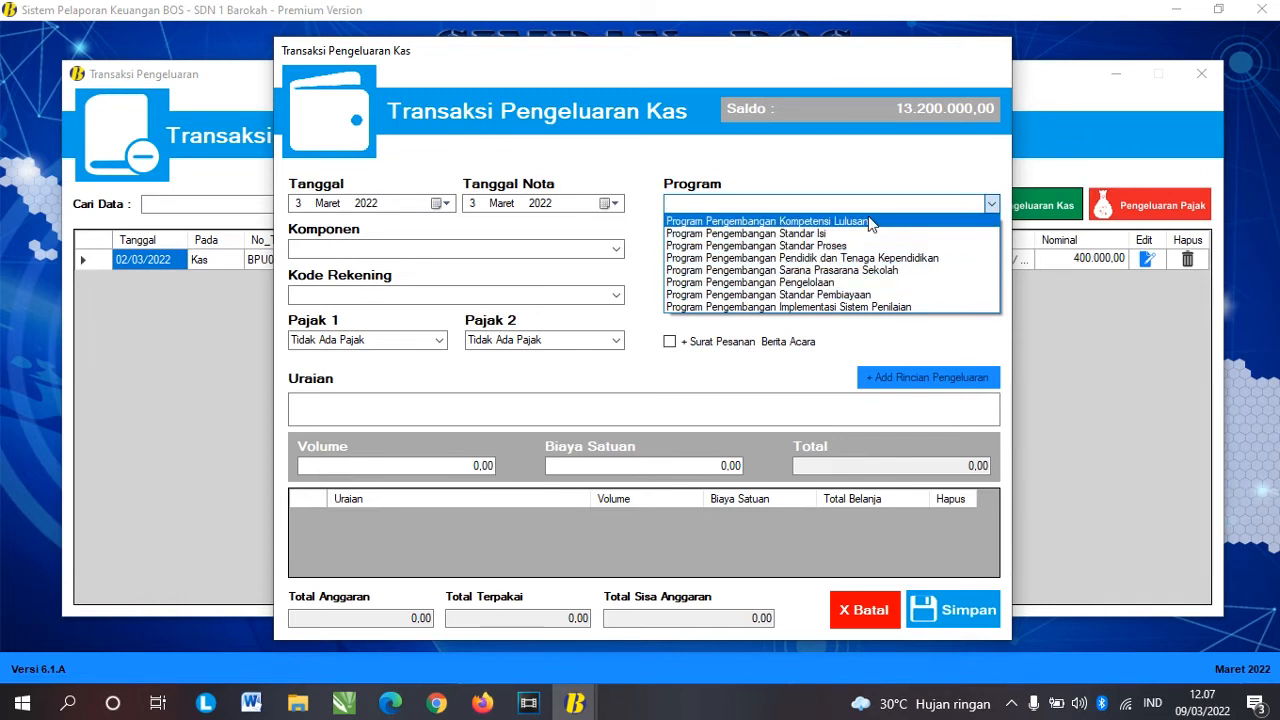
pyautogui.click(858, 294)
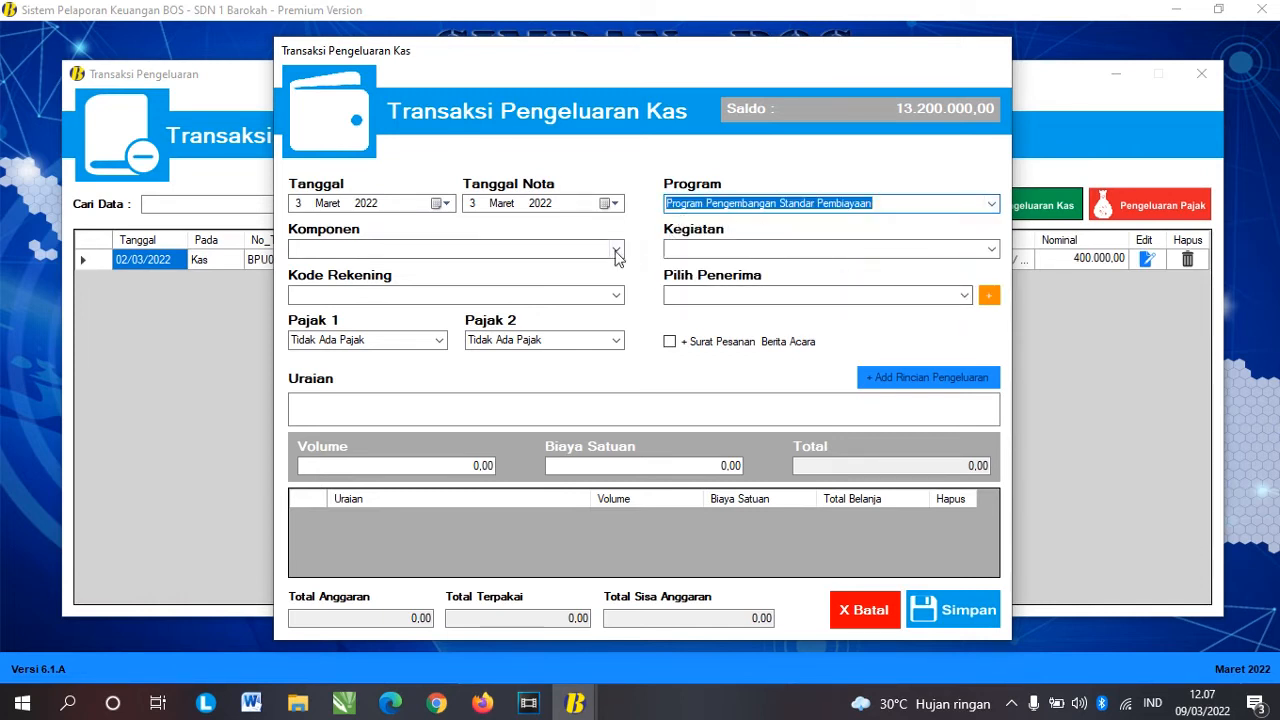
pyautogui.click(616, 250)
pyautogui.click(610, 262)
pyautogui.click(993, 249)
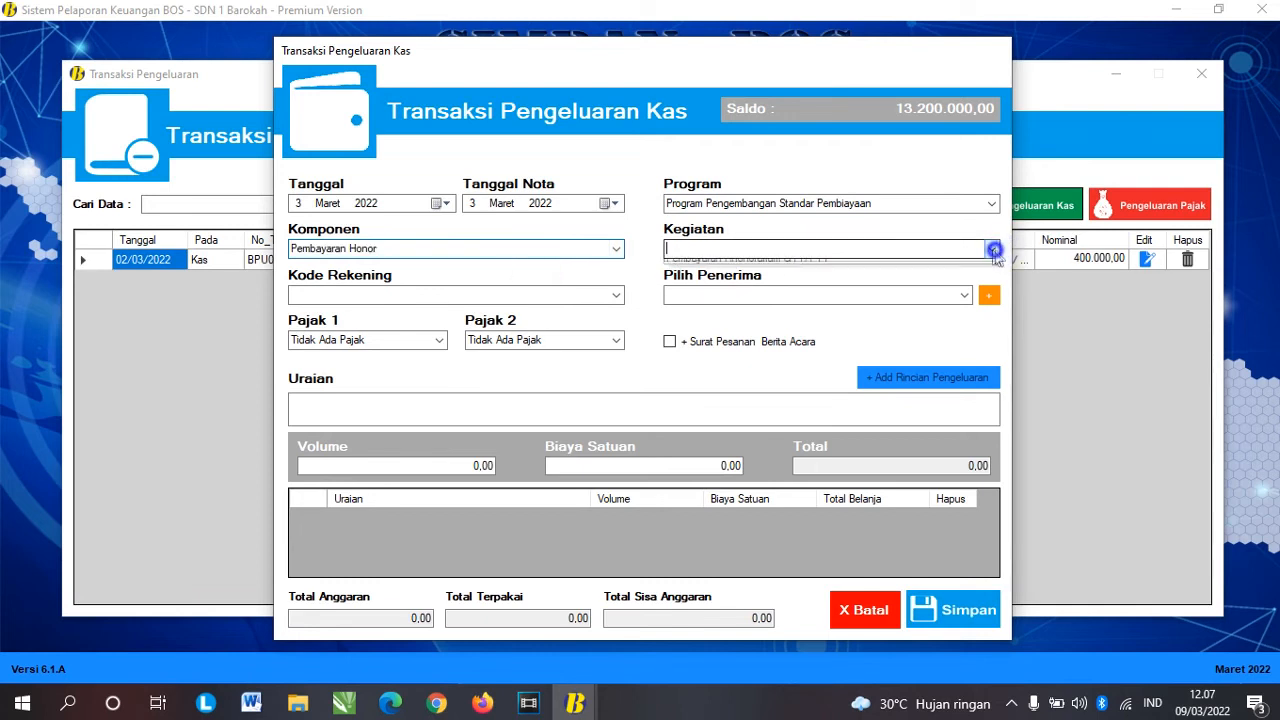
pyautogui.click(880, 262)
# Step: Choose the teacher honorarium account code and the first recipient in the list
pyautogui.click(616, 295)
pyautogui.click(565, 312)
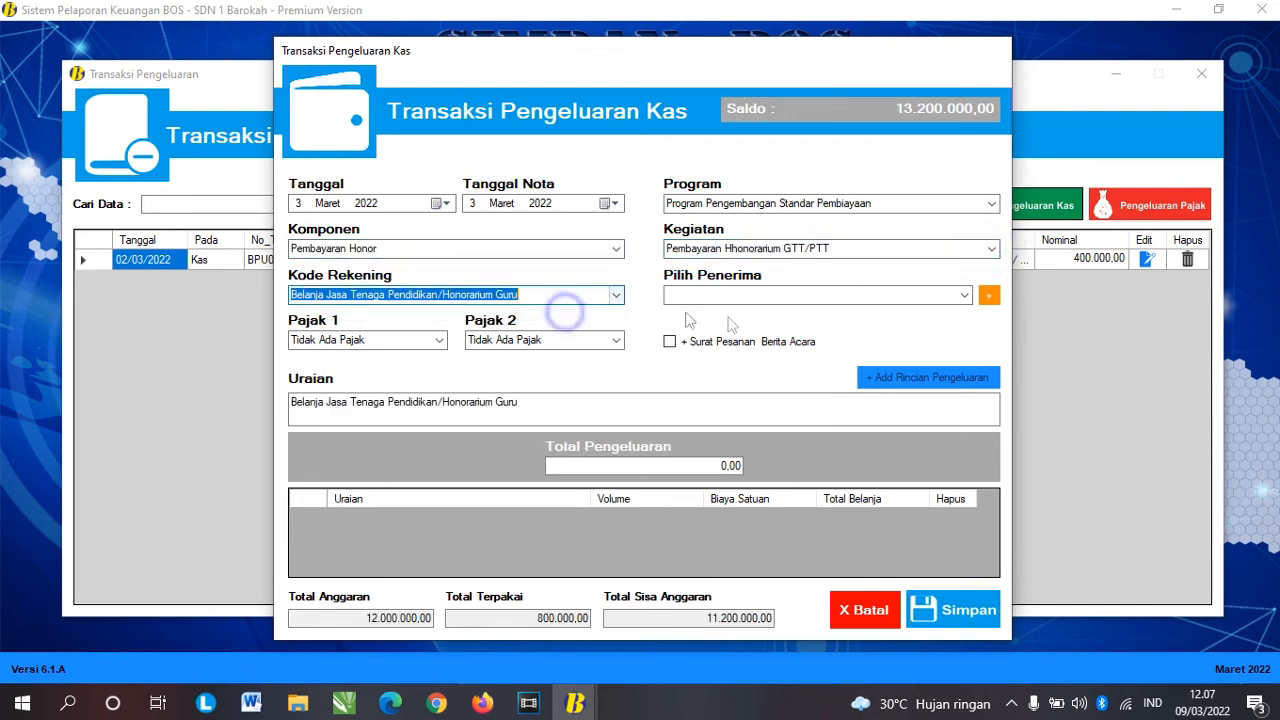
pyautogui.click(964, 296)
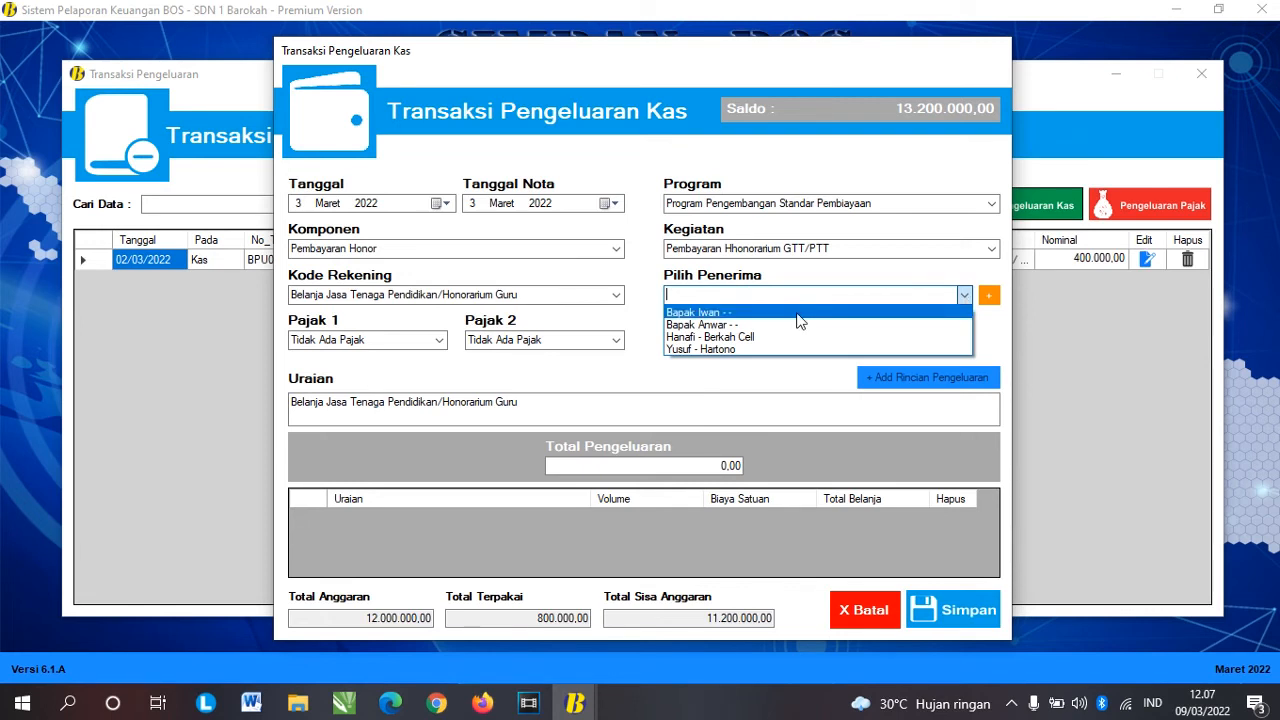
pyautogui.click(709, 313)
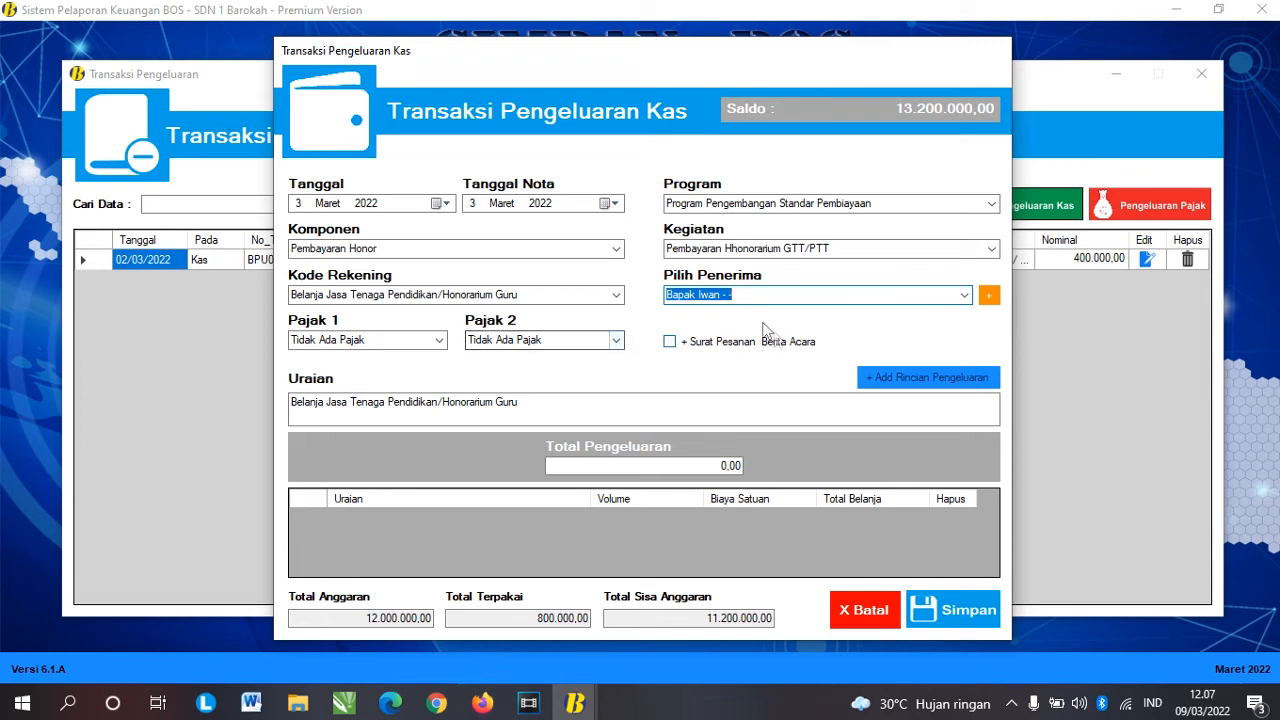
# Step: Enter the 1.000.000,00 amount and save the expenditure as transaction BPU05
pyautogui.click(721, 465)
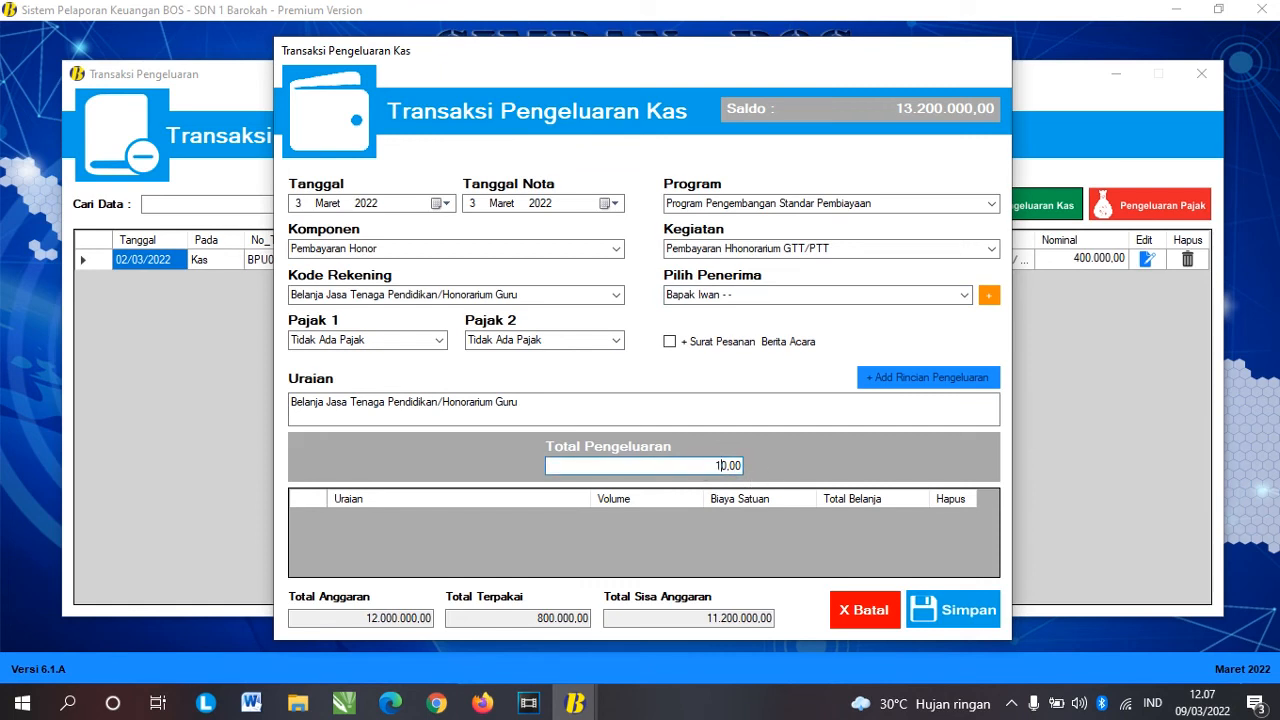
pyautogui.write('10000')
pyautogui.press('Tab')
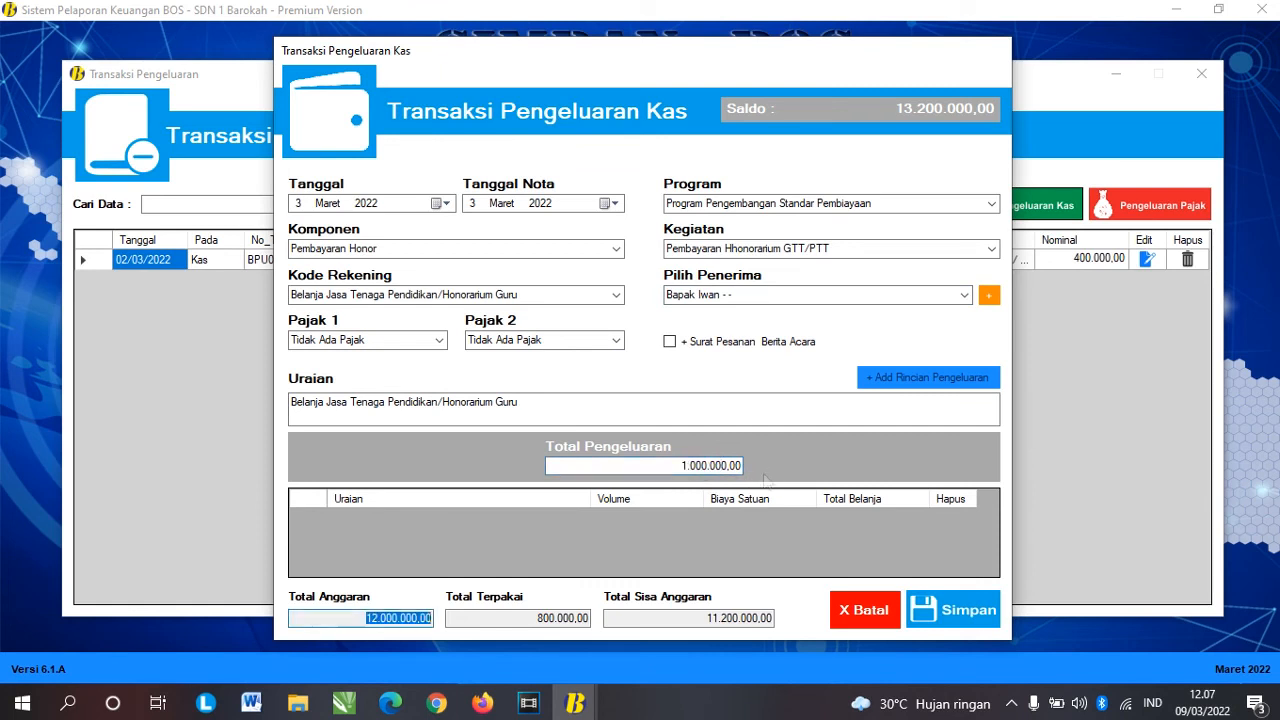
pyautogui.moveTo(669, 467); pyautogui.dragTo(742, 467)
pyautogui.click(565, 405)
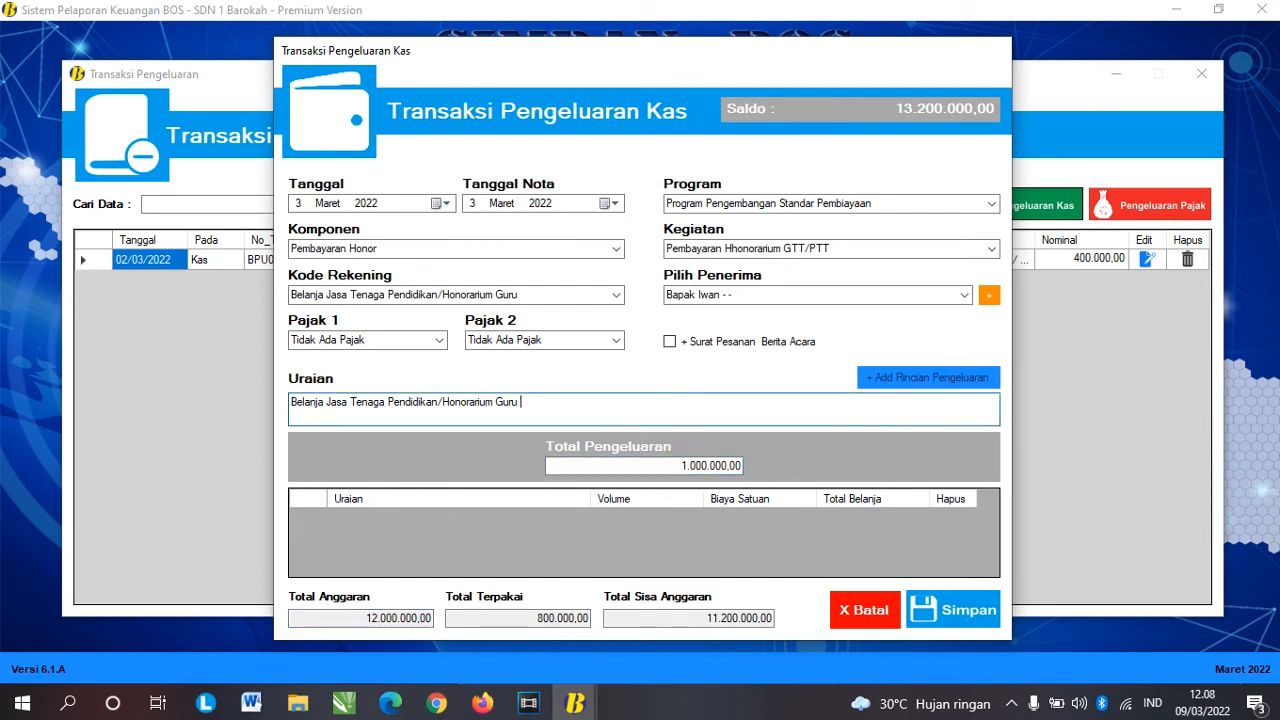
pyautogui.click(962, 617)
pyautogui.click(727, 410)
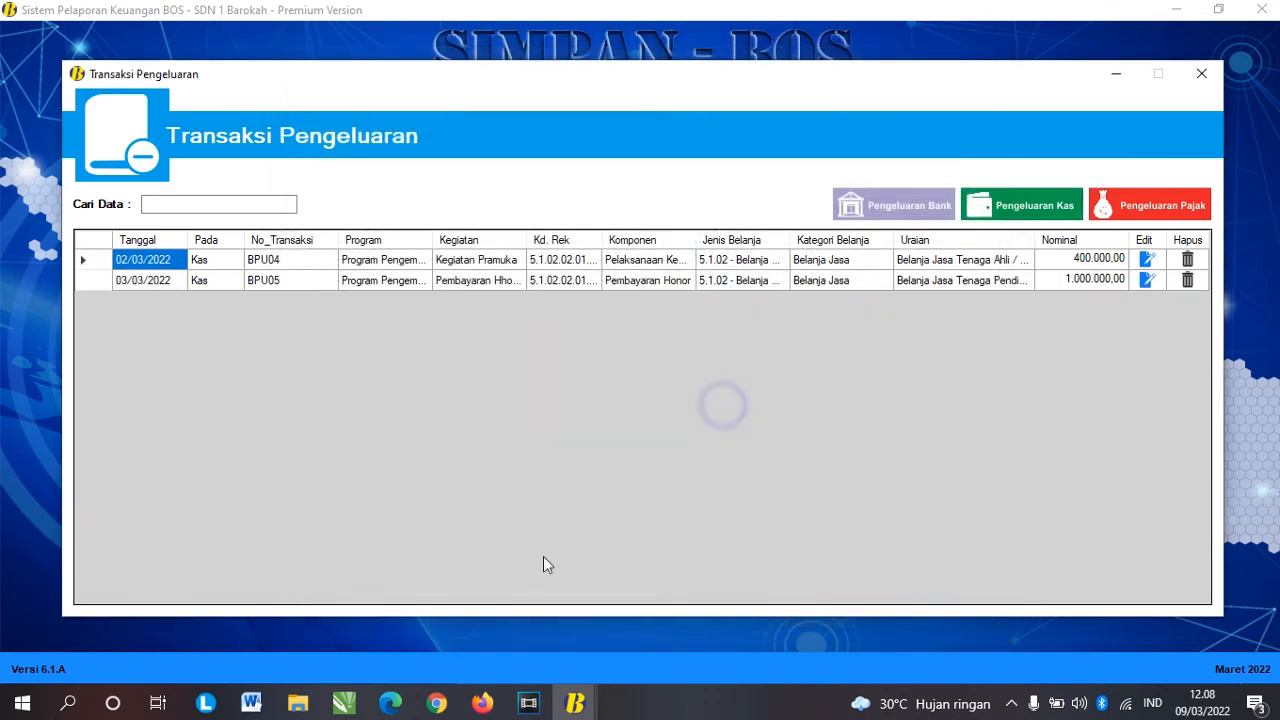
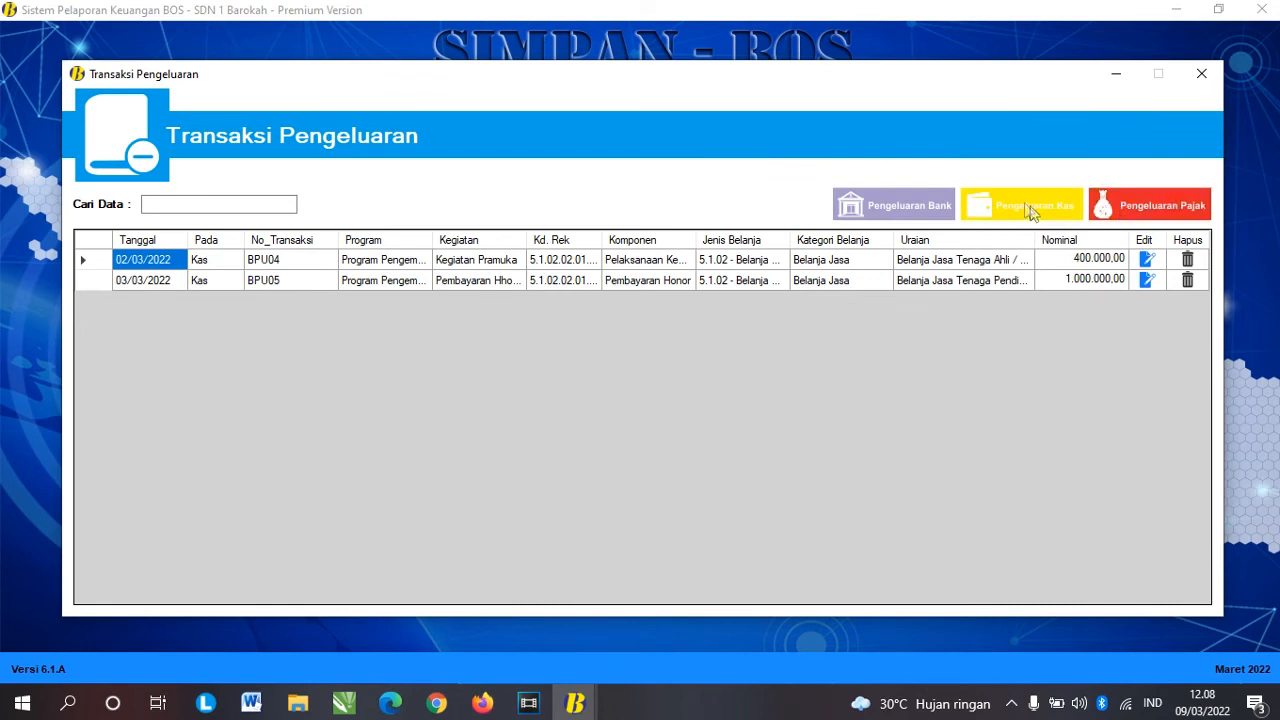
# Step: Start a non-cash bank expense (Transaksi Non Tunai) dated 7 March 2022
pyautogui.click(884, 208)
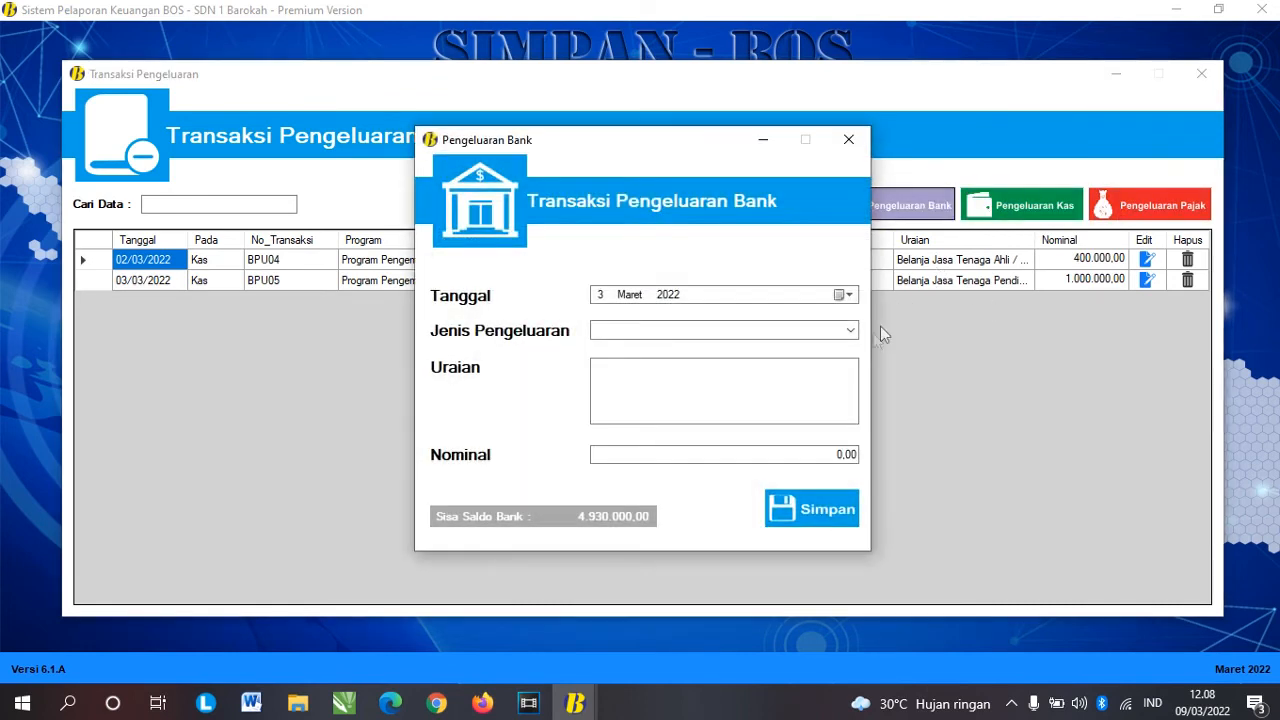
pyautogui.click(849, 330)
pyautogui.click(720, 359)
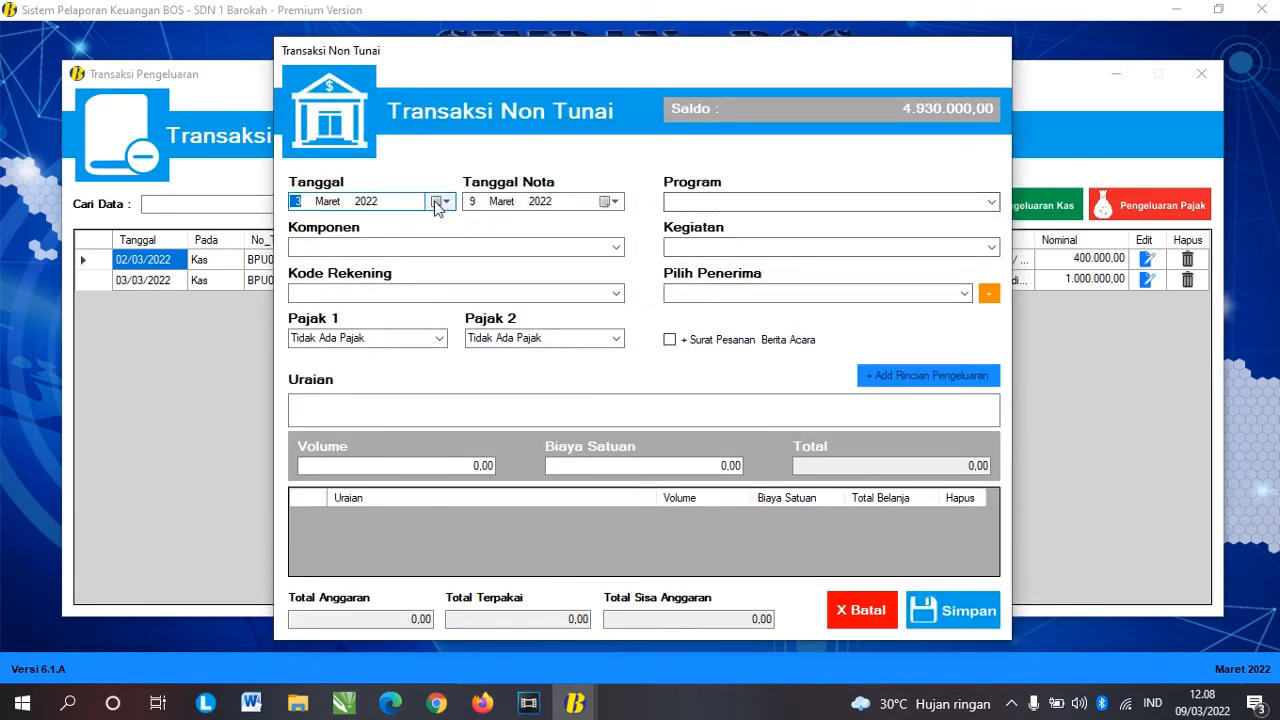
pyautogui.click(436, 201)
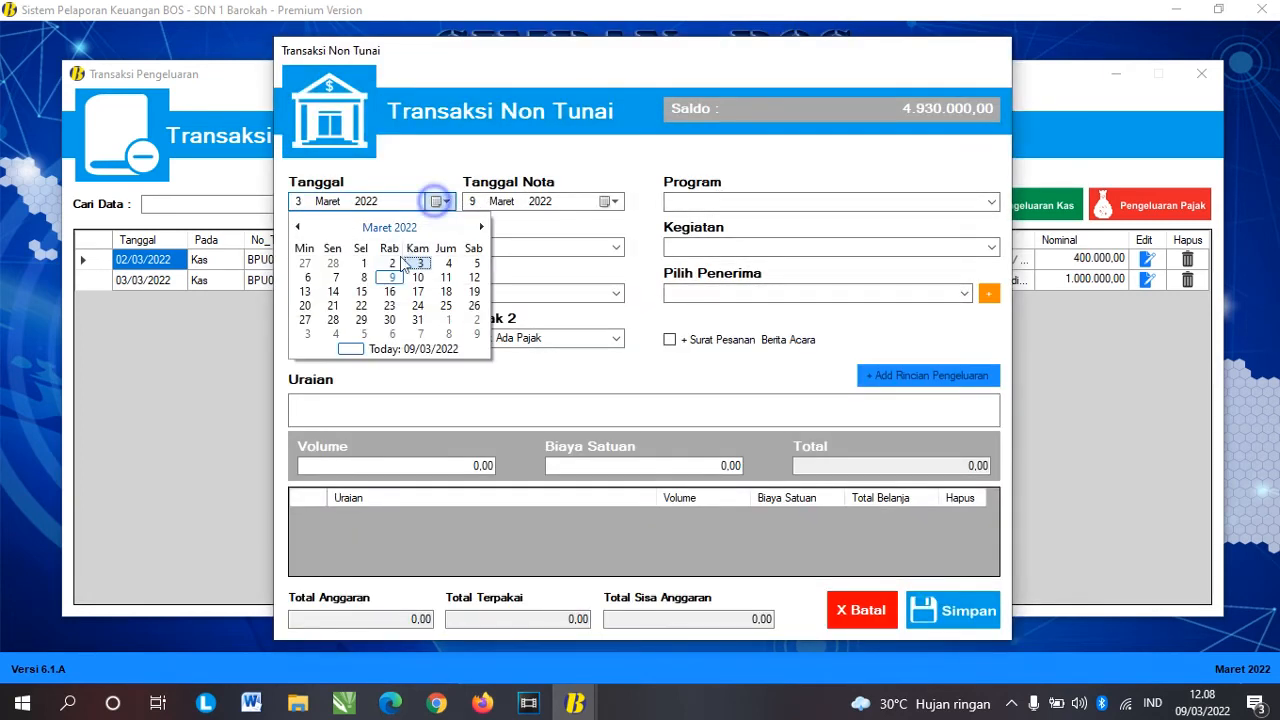
pyautogui.click(334, 278)
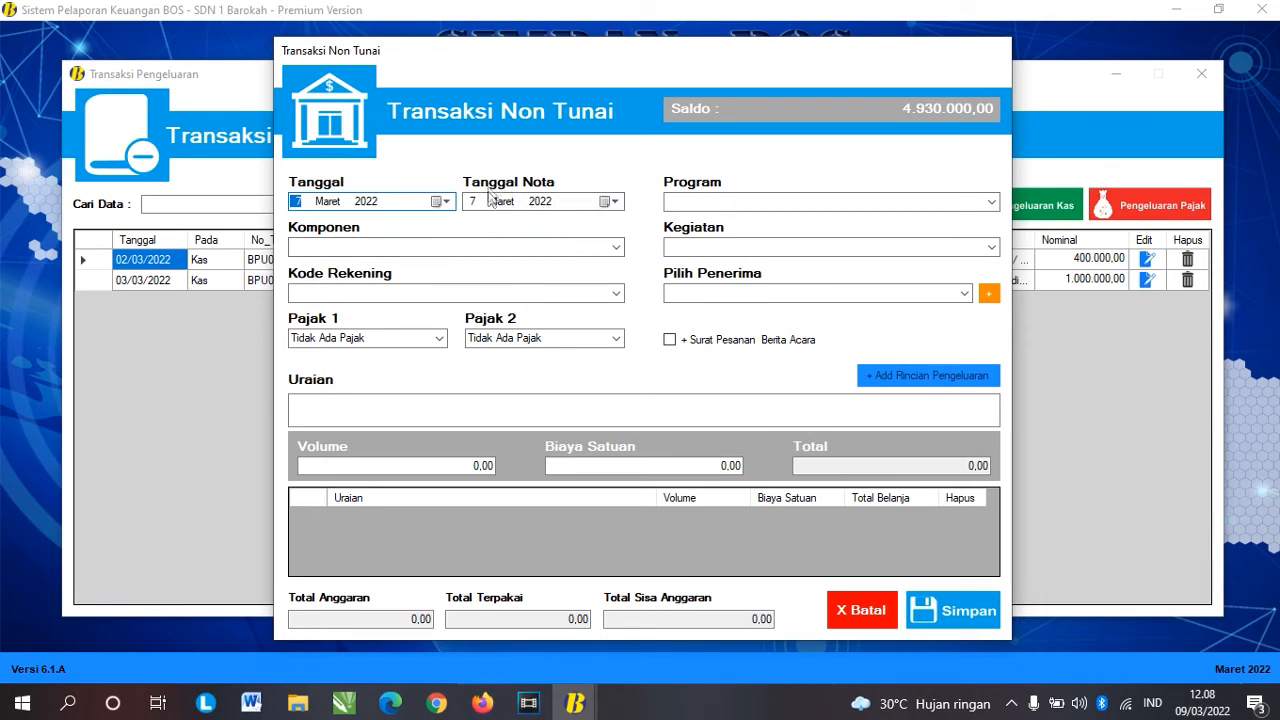
# Step: Choose Implementasi Sistem Penilaian, Kegiatan Ulangan Harian, and the Penggandaan / FC naskah soal account code
pyautogui.click(990, 202)
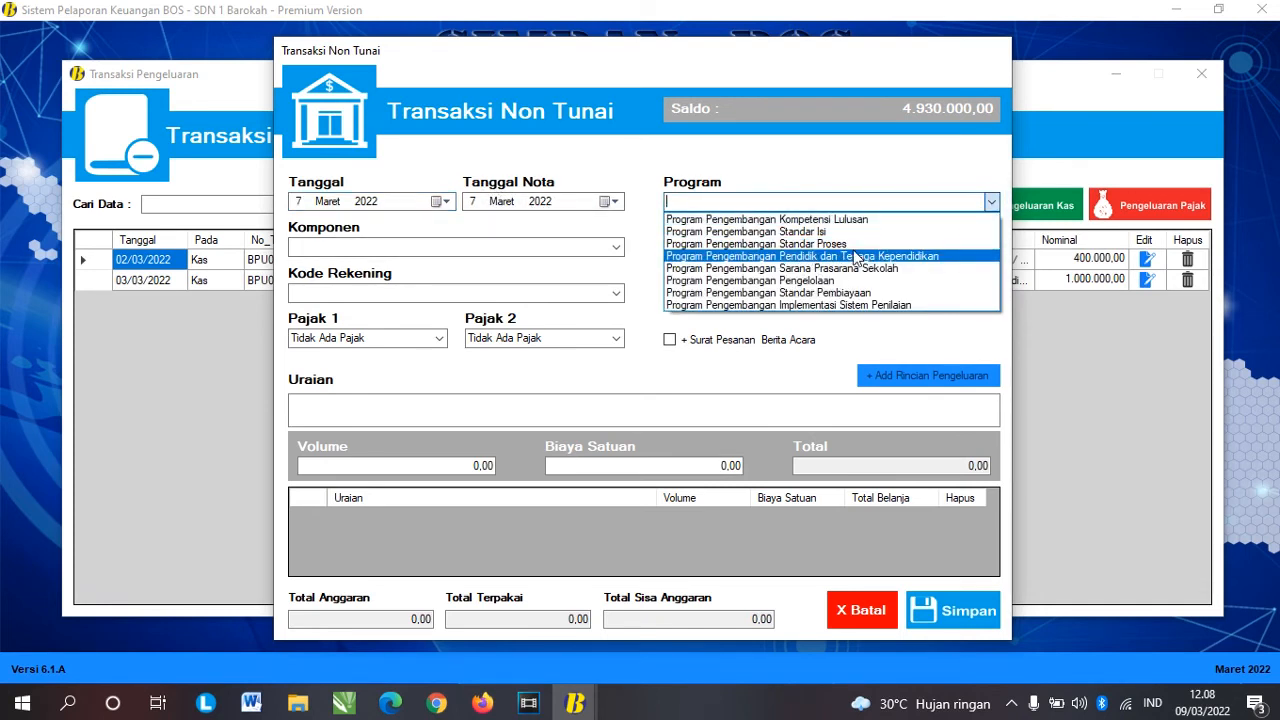
pyautogui.click(835, 305)
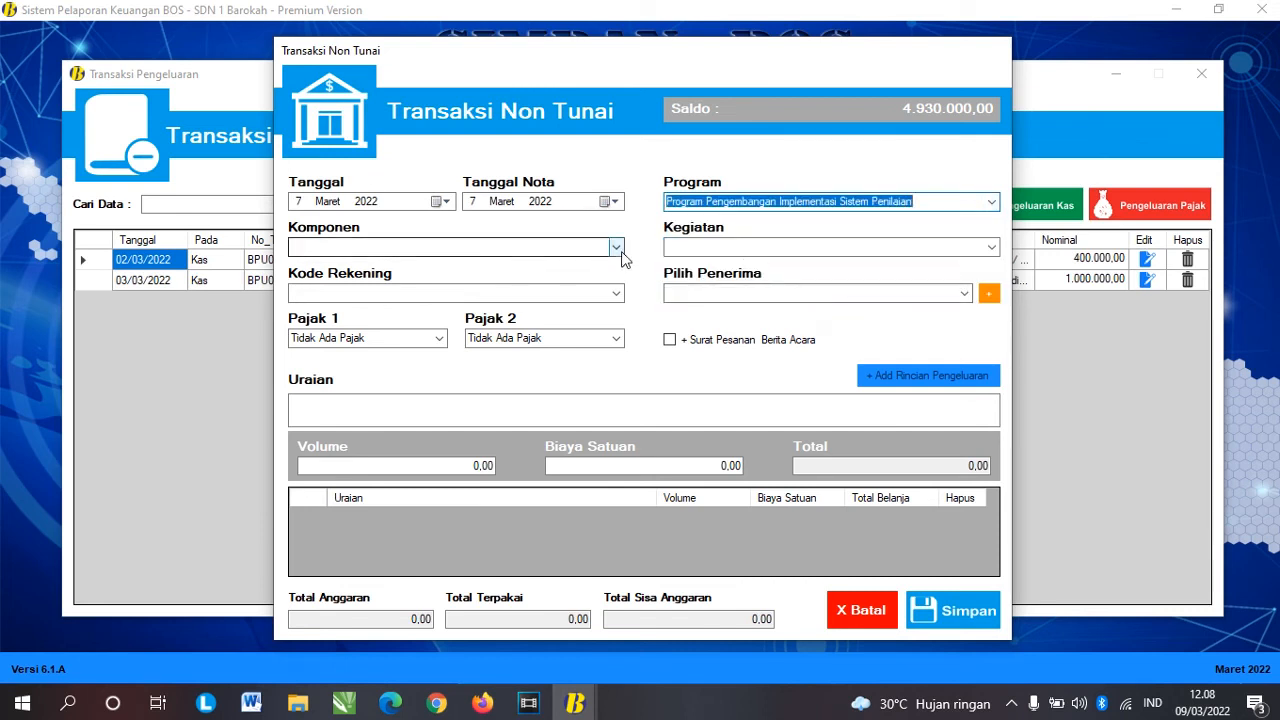
pyautogui.click(616, 247)
pyautogui.click(522, 265)
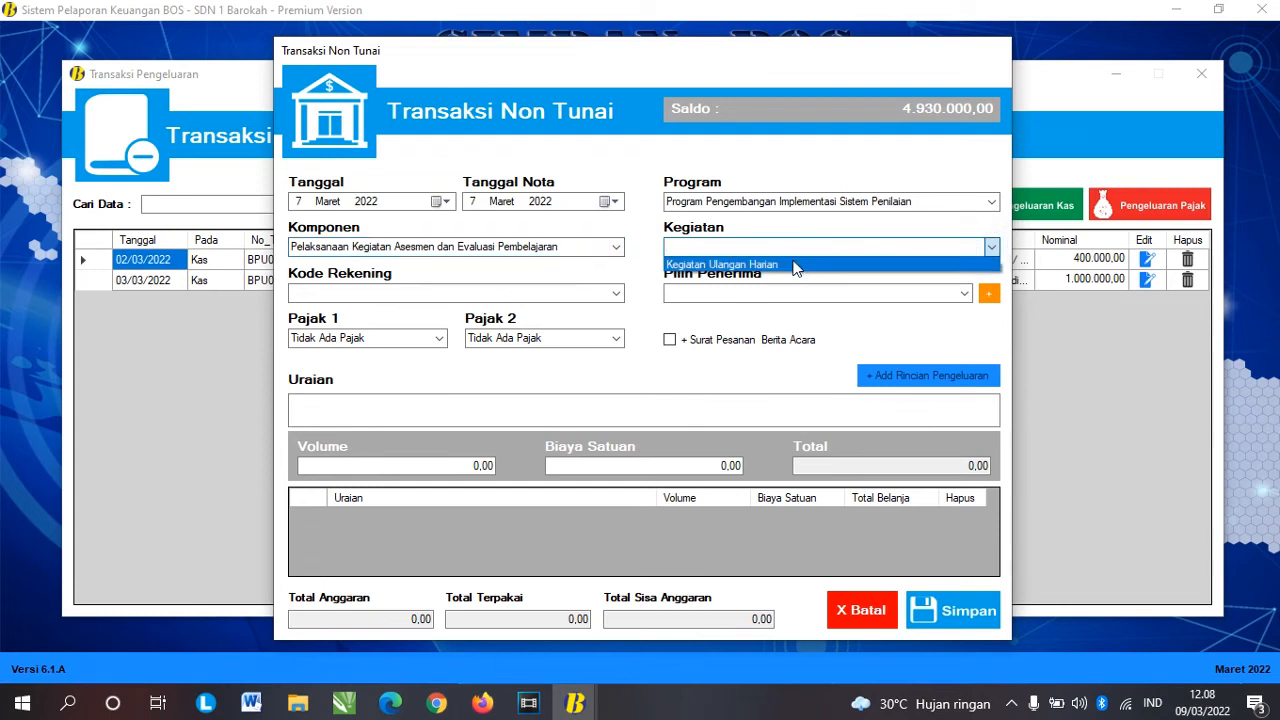
pyautogui.click(614, 293)
pyautogui.click(580, 301)
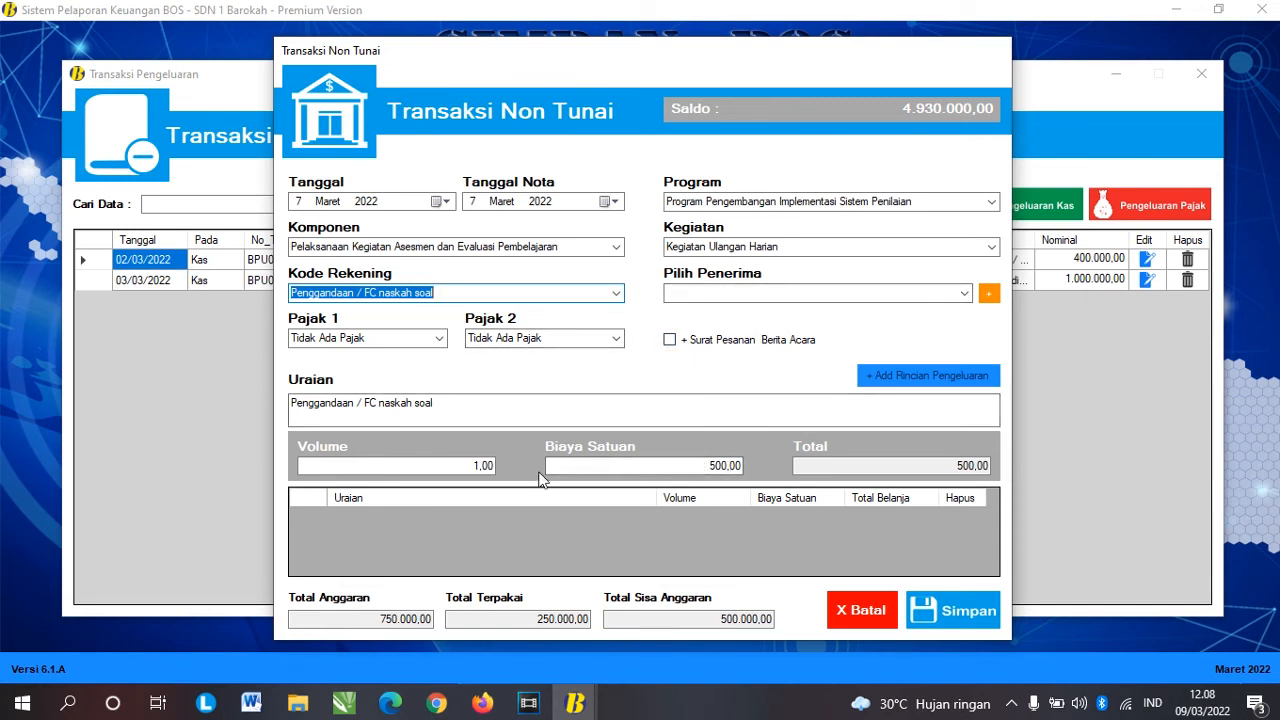
# Step: Set the volume to 100 so the total recalculates to 50.000
pyautogui.click(484, 469)
pyautogui.moveTo(481, 465); pyautogui.dragTo(443, 463)
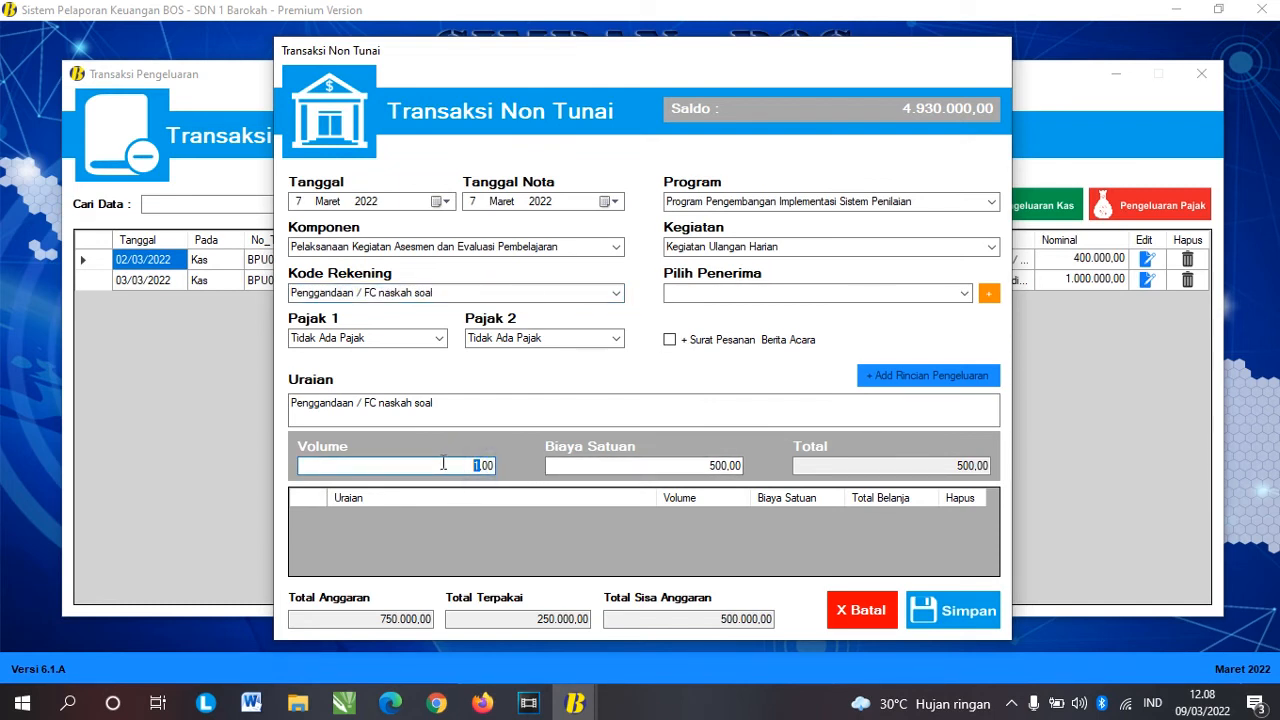
pyautogui.write('100')
pyautogui.press('Tab')
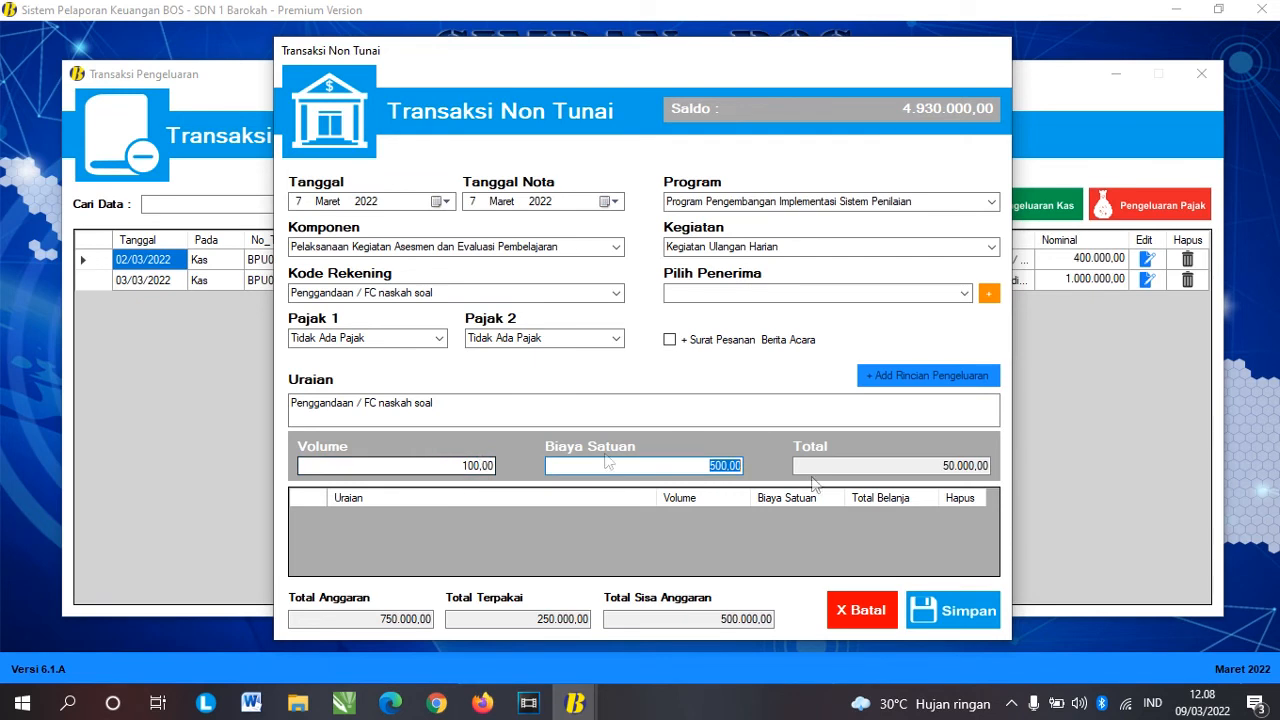
# Step: Pick the shop as recipient and save the expense
pyautogui.click(953, 611)
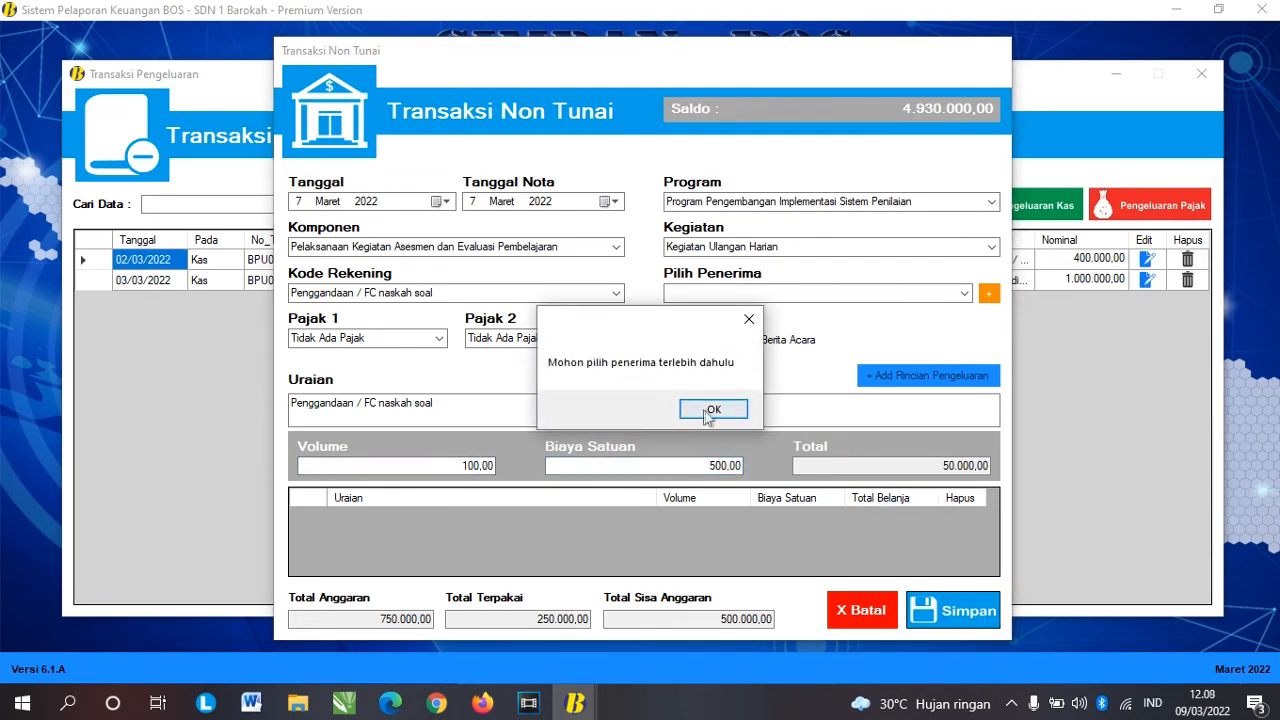
pyautogui.click(707, 410)
pyautogui.click(965, 292)
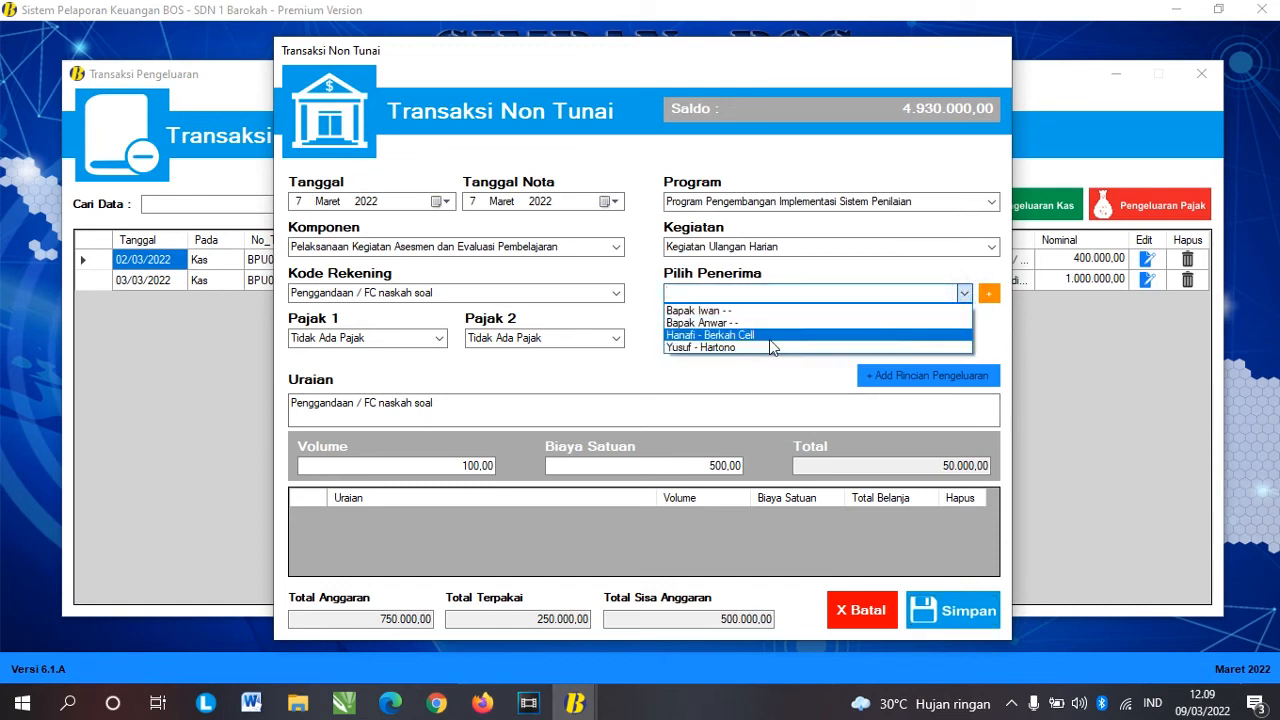
pyautogui.click(770, 338)
pyautogui.click(943, 604)
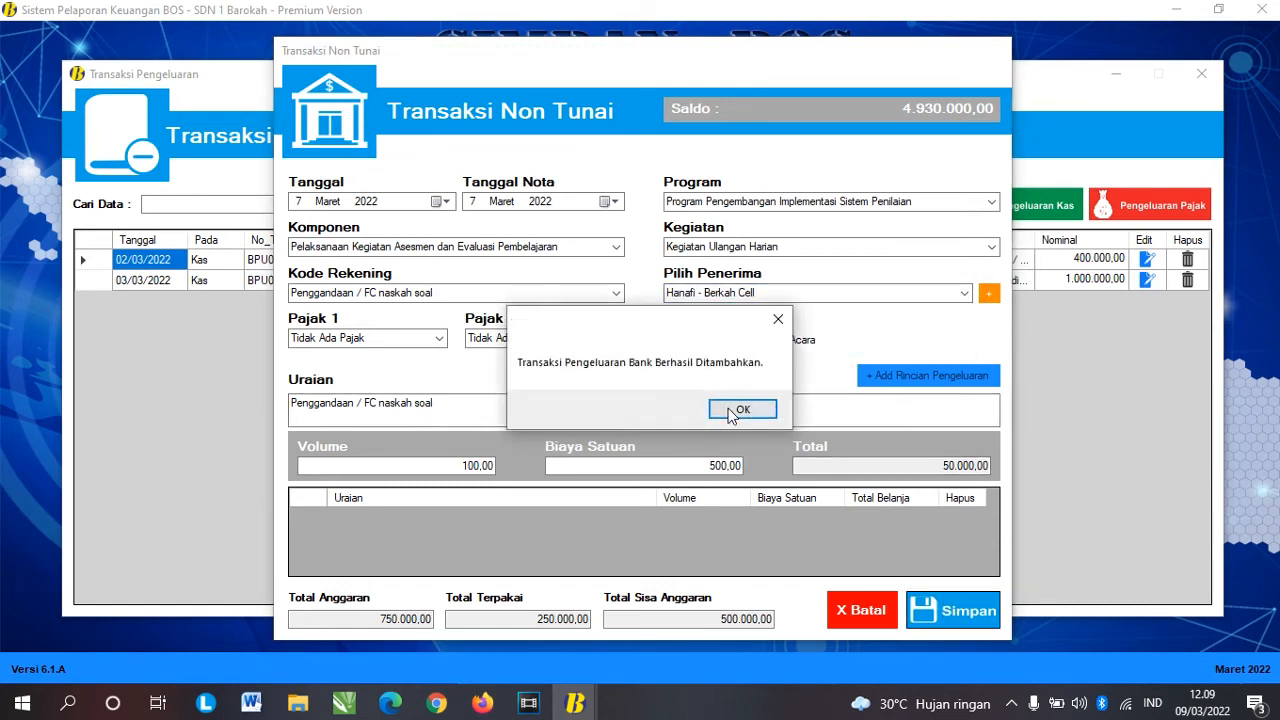
pyautogui.click(729, 408)
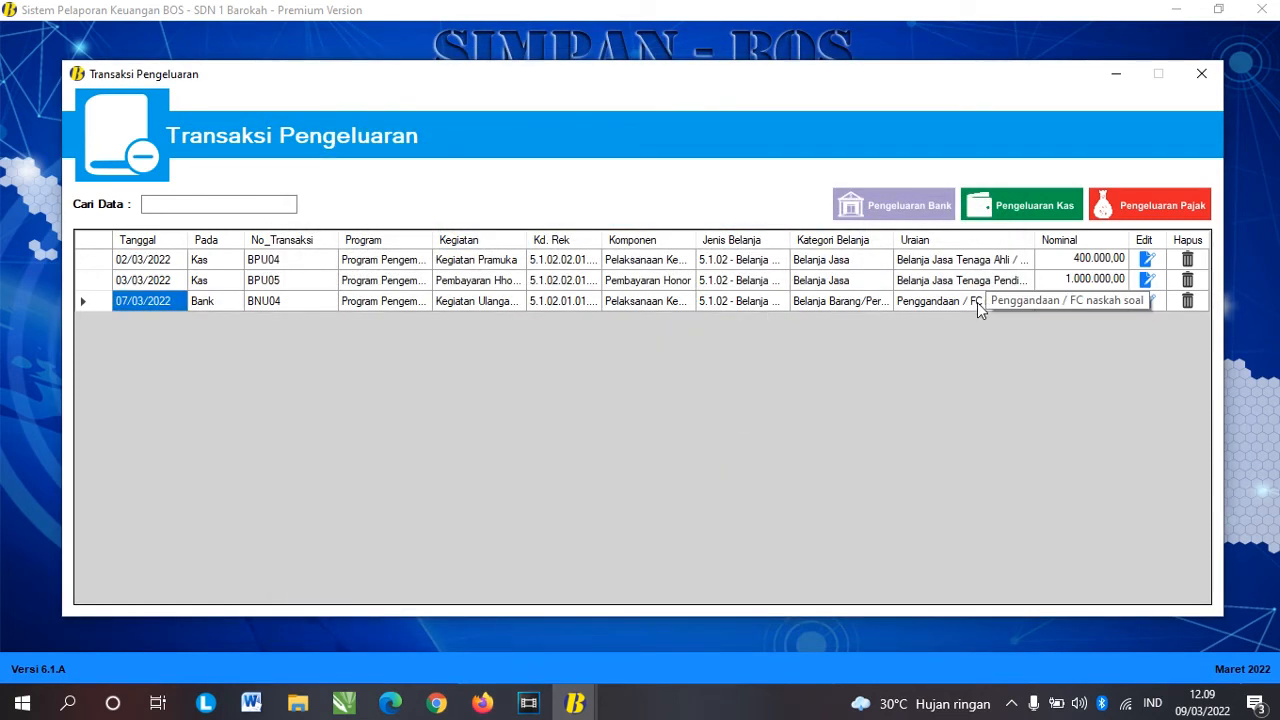
# Step: Start a non-cash bank expense dated 8 March 2022
pyautogui.click(893, 205)
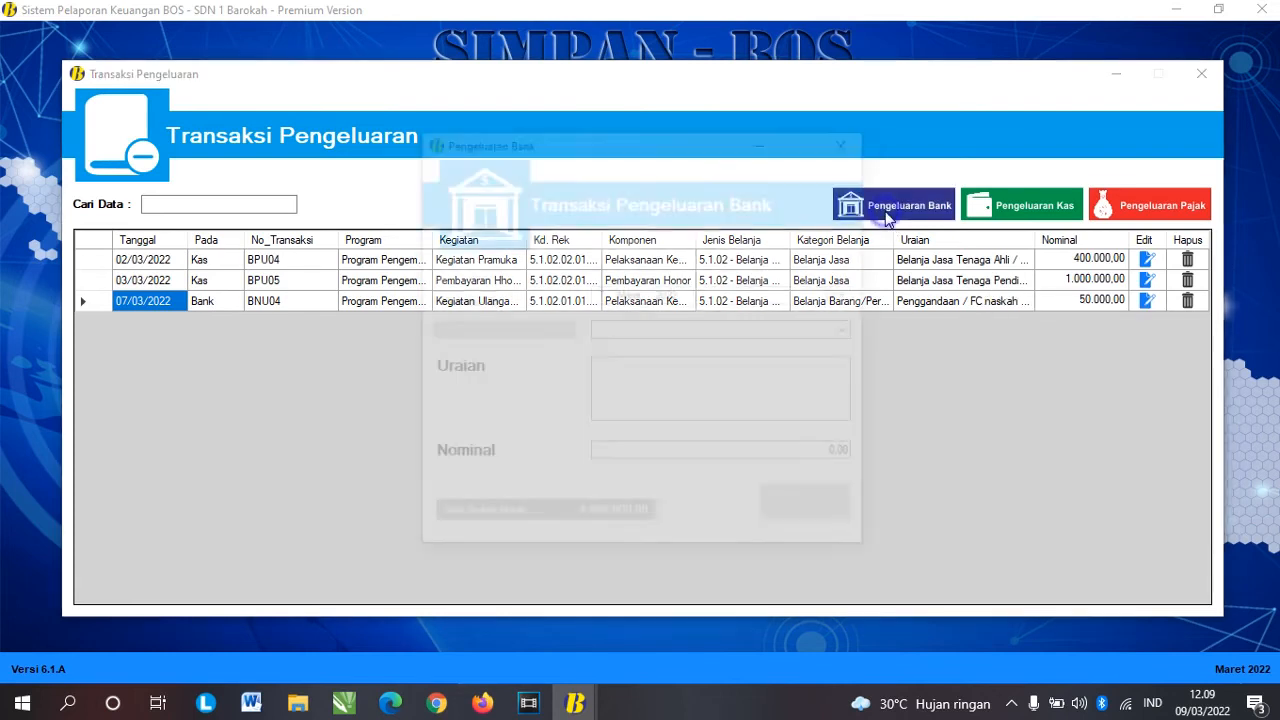
pyautogui.click(855, 330)
pyautogui.click(749, 350)
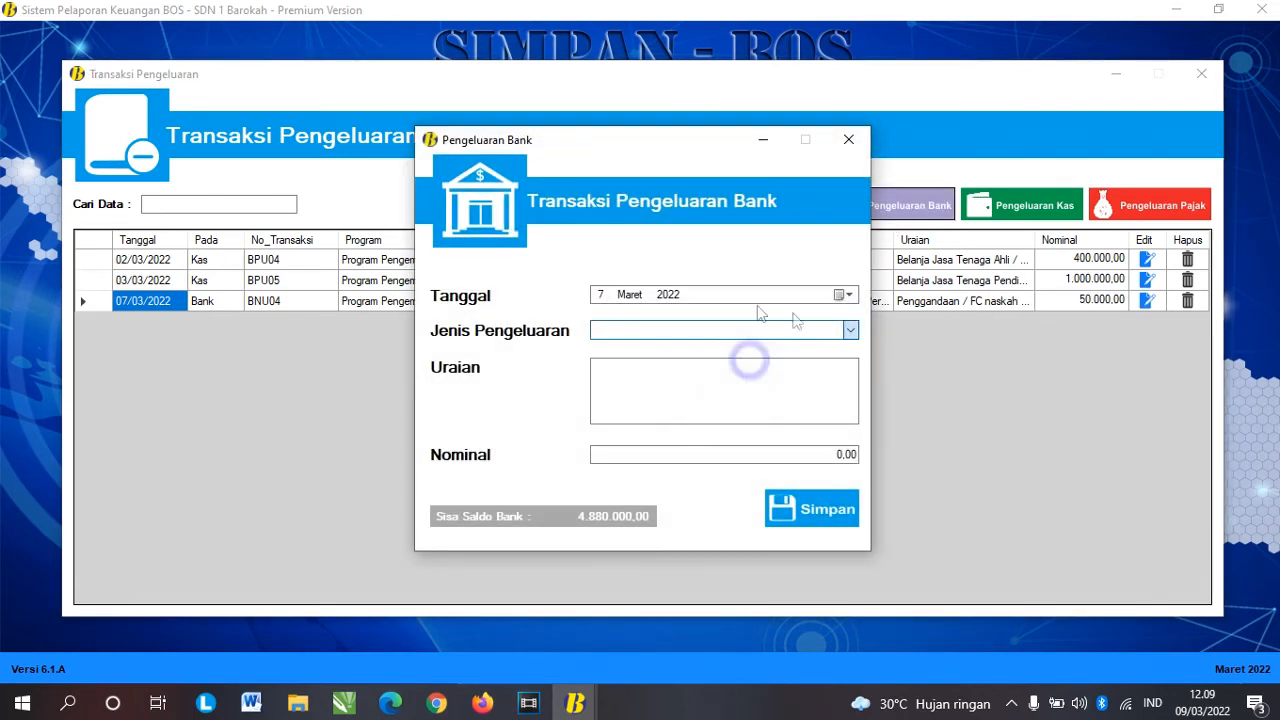
pyautogui.write('8 Maret 2022')
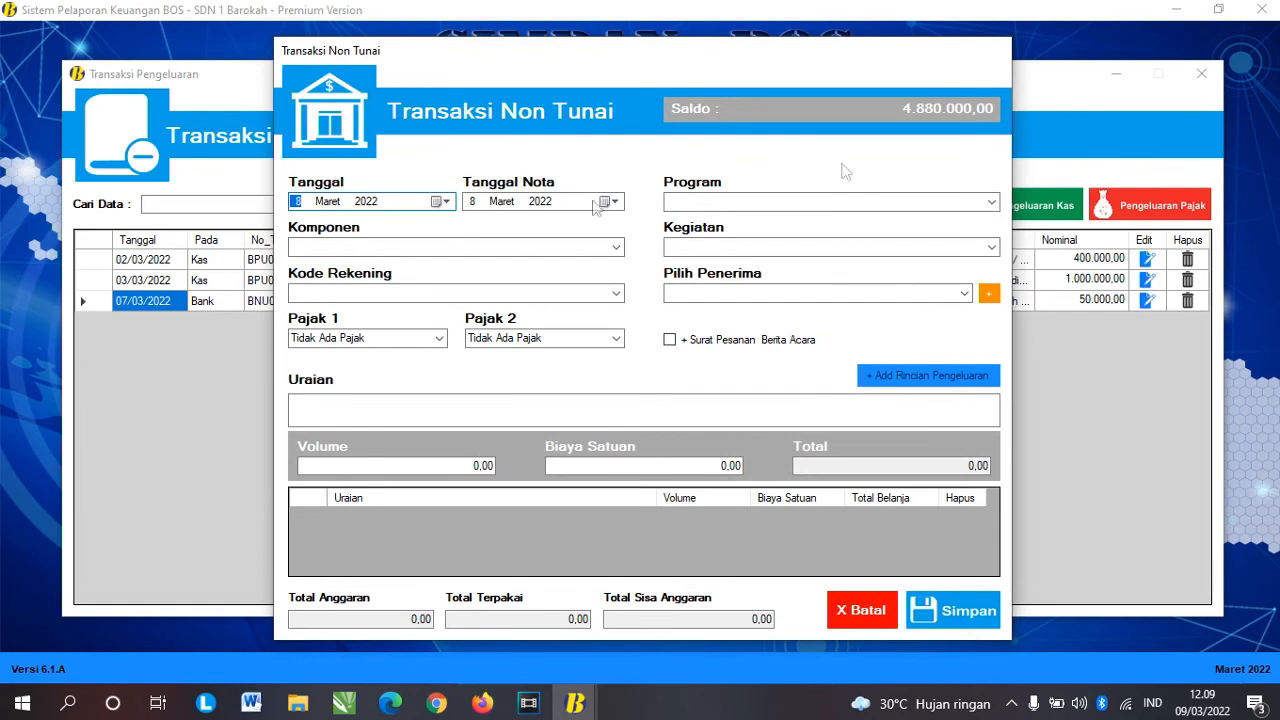
# Step: Choose Implementasi Sistem Penilaian, Kegiatan Ulangan Harian, office stationery account, and the shop as recipient
pyautogui.click(991, 204)
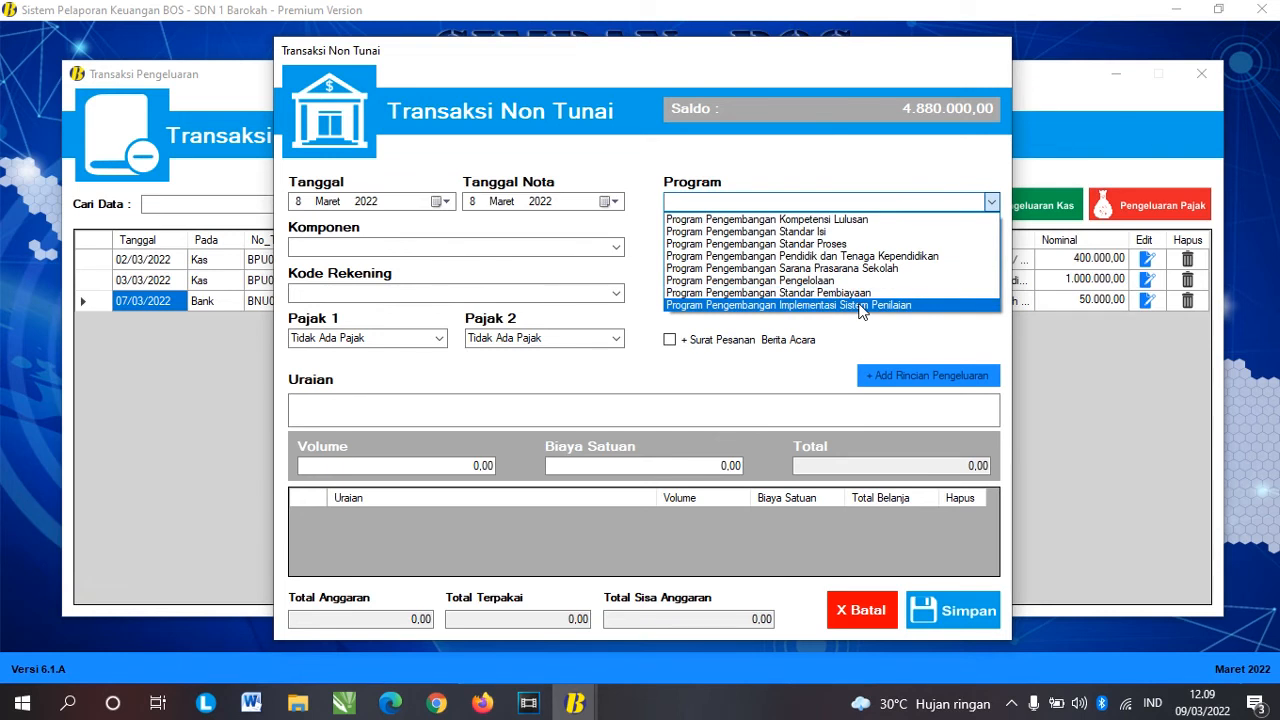
pyautogui.click(860, 305)
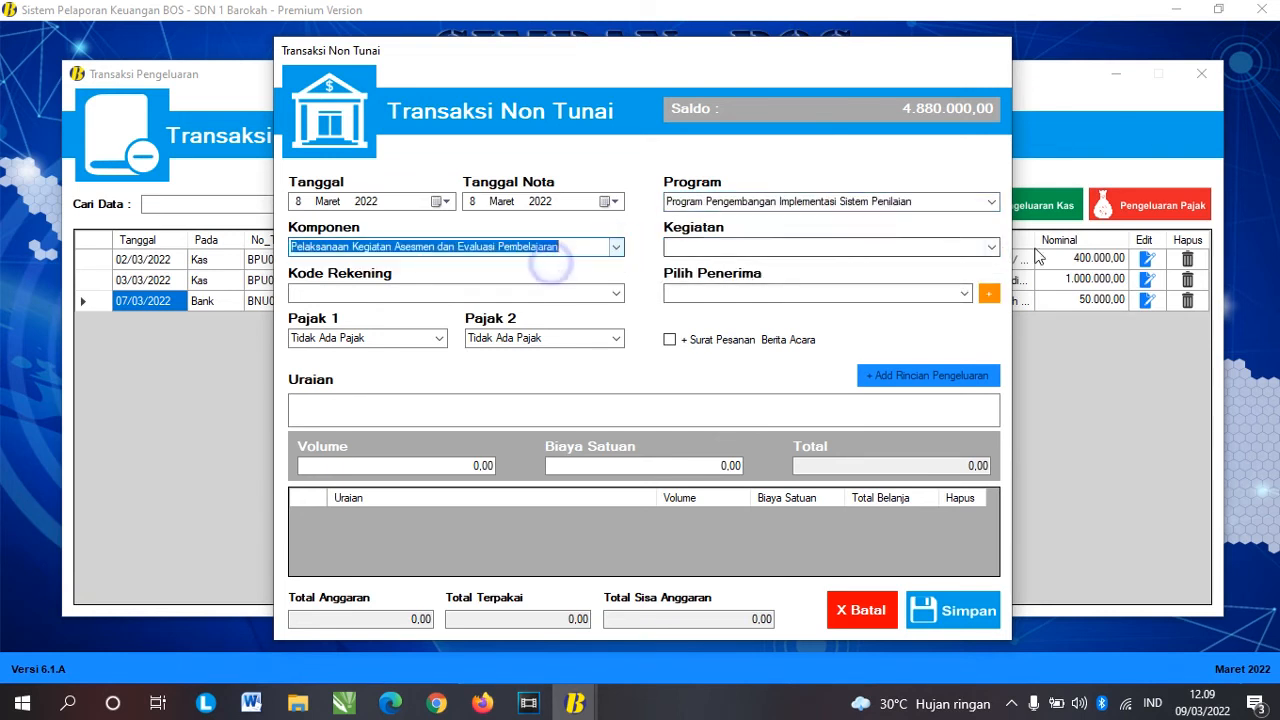
pyautogui.click(991, 247)
pyautogui.click(890, 263)
pyautogui.click(616, 293)
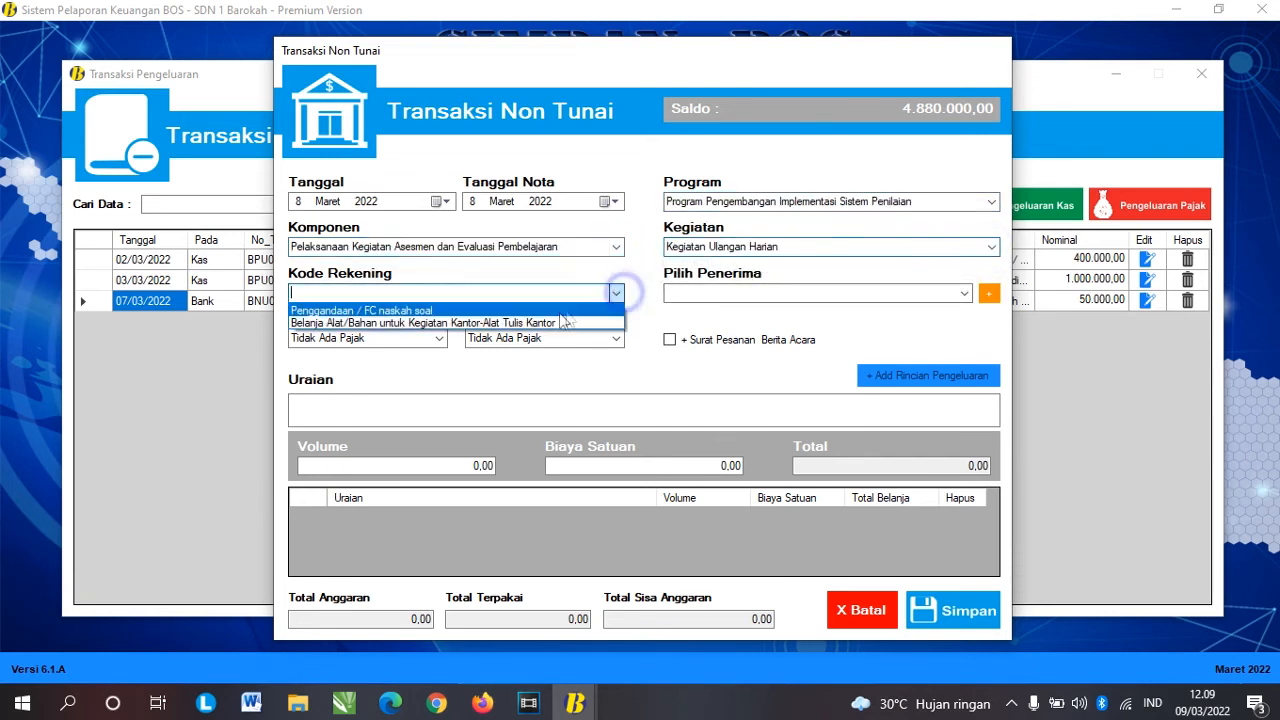
pyautogui.click(563, 322)
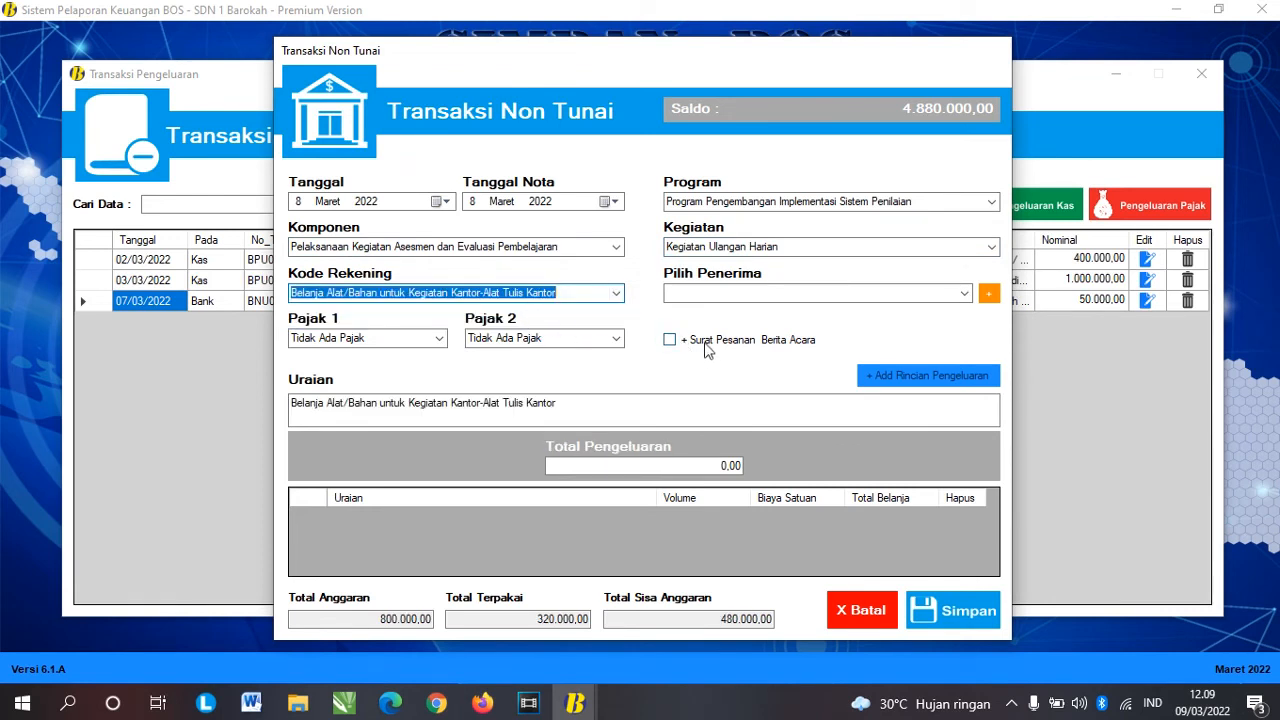
pyautogui.click(964, 293)
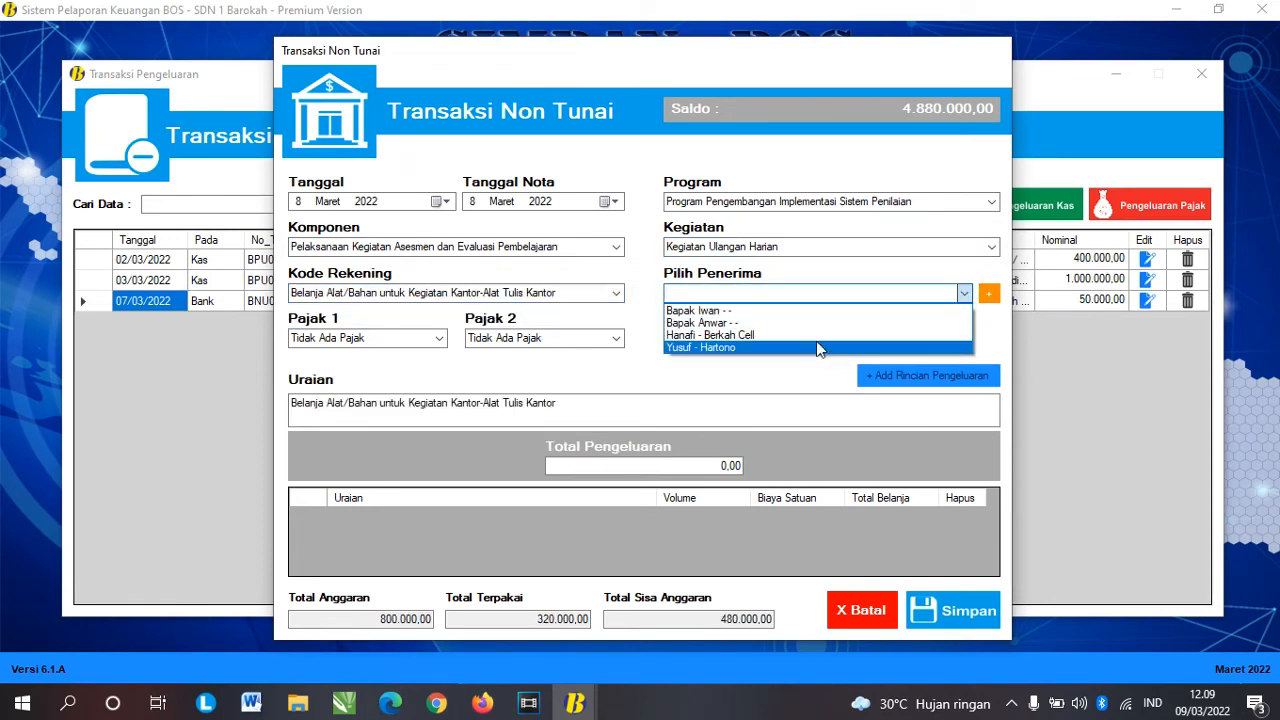
pyautogui.click(814, 336)
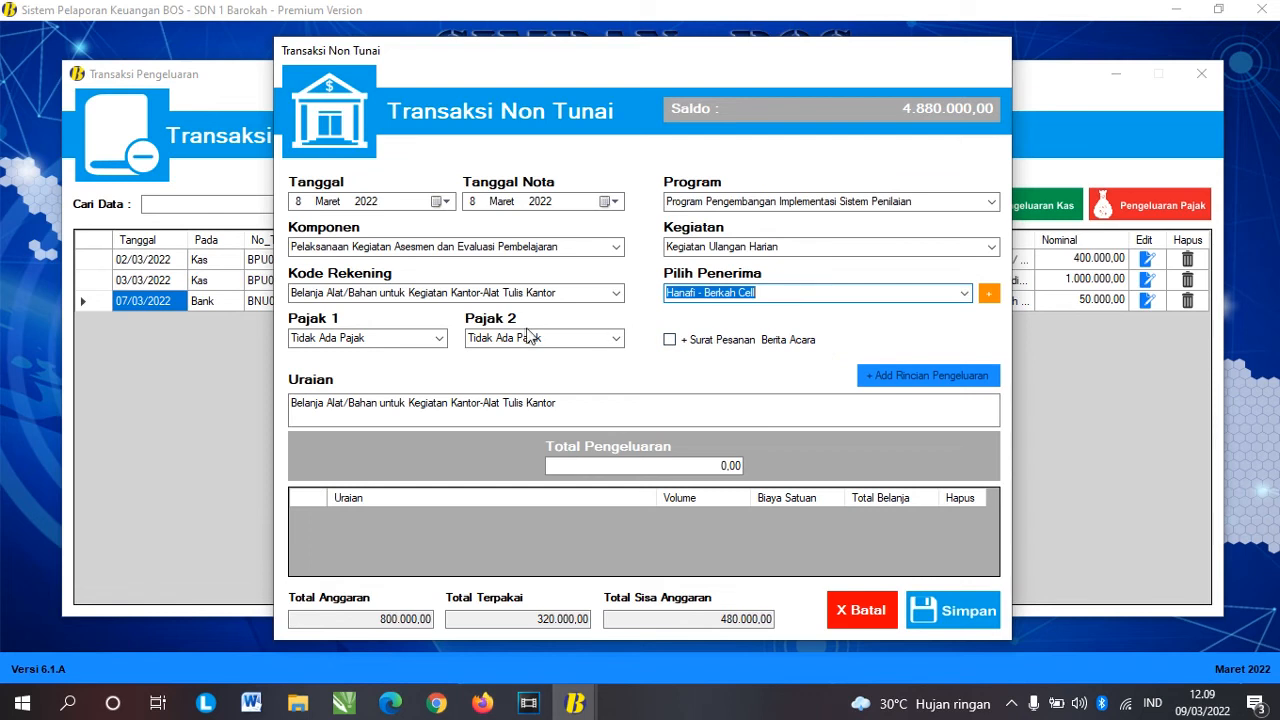
# Step: Include an order letter and minutes, and add 2 units of Kertas HVS 70 gram
pyautogui.click(669, 340)
pyautogui.click(915, 377)
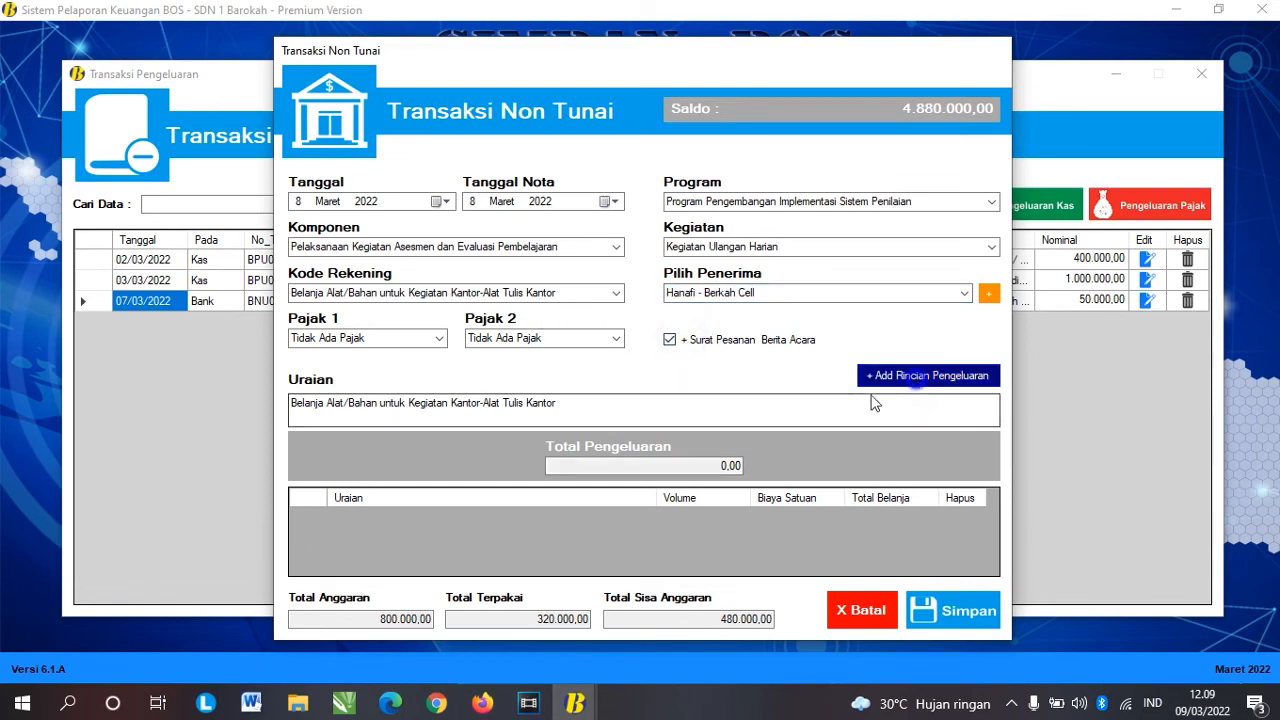
pyautogui.click(803, 258)
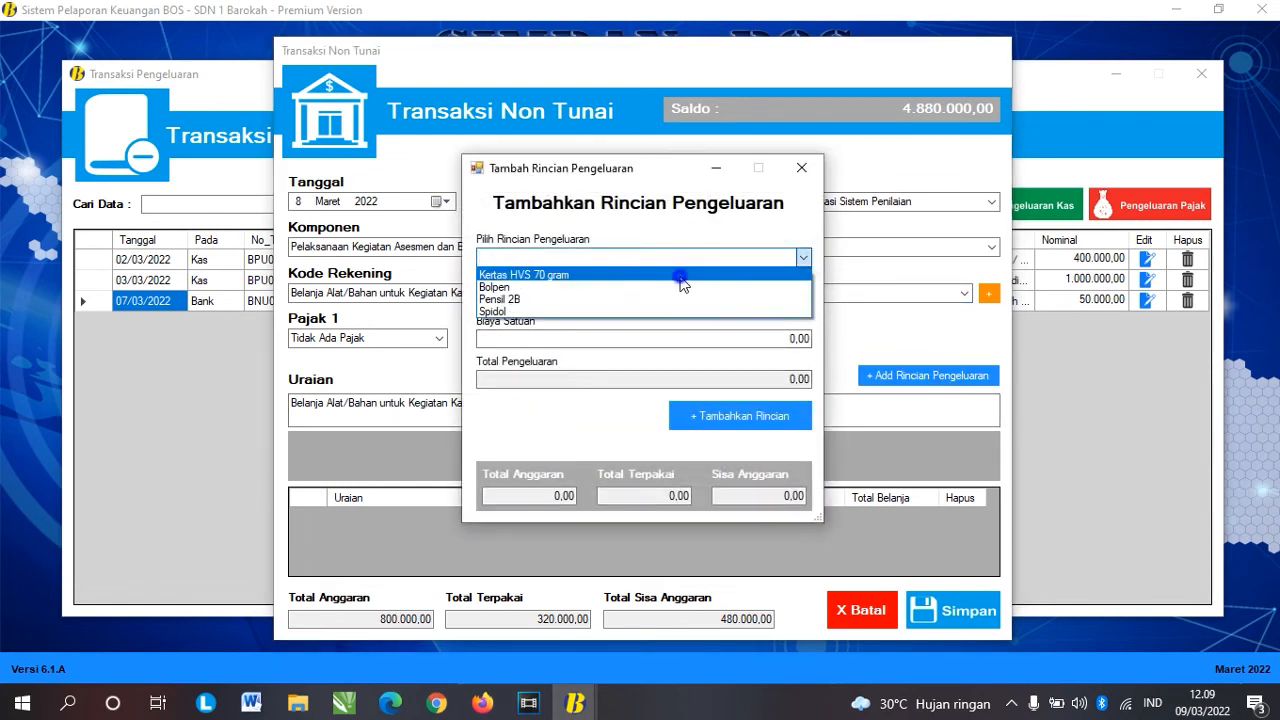
pyautogui.click(681, 285)
pyautogui.click(796, 298)
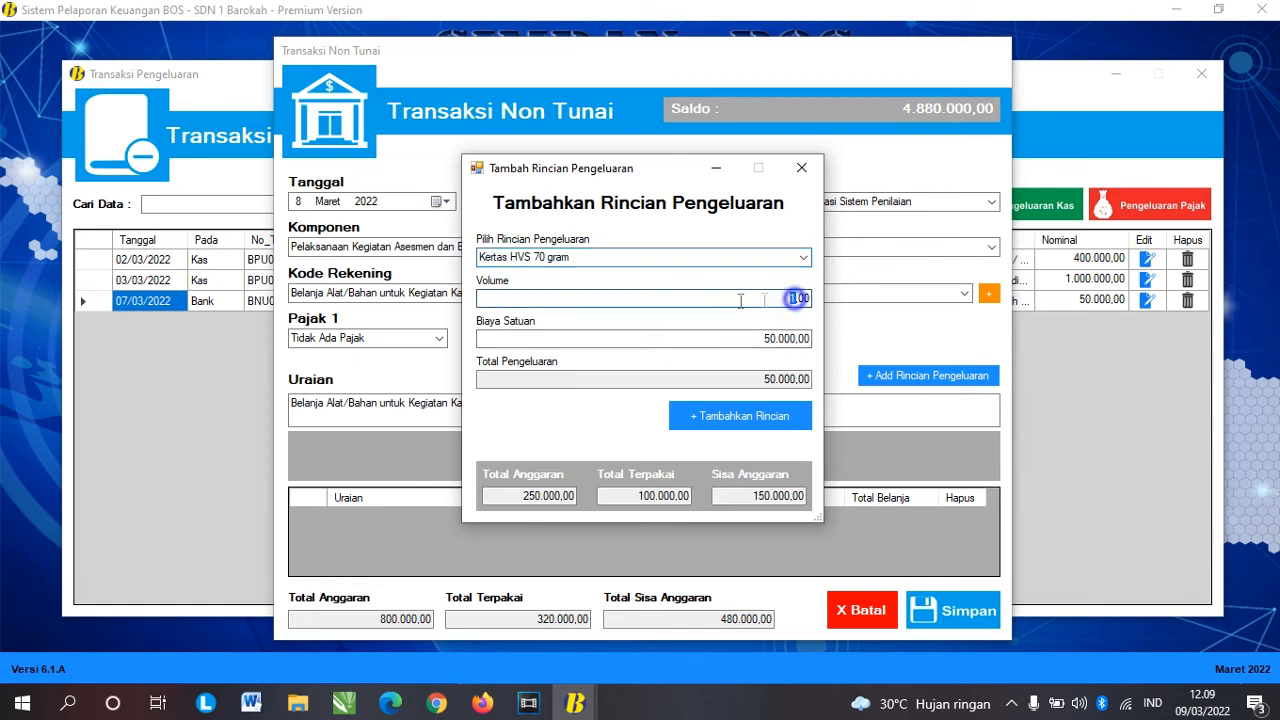
pyautogui.write('2')
pyautogui.press('Tab')
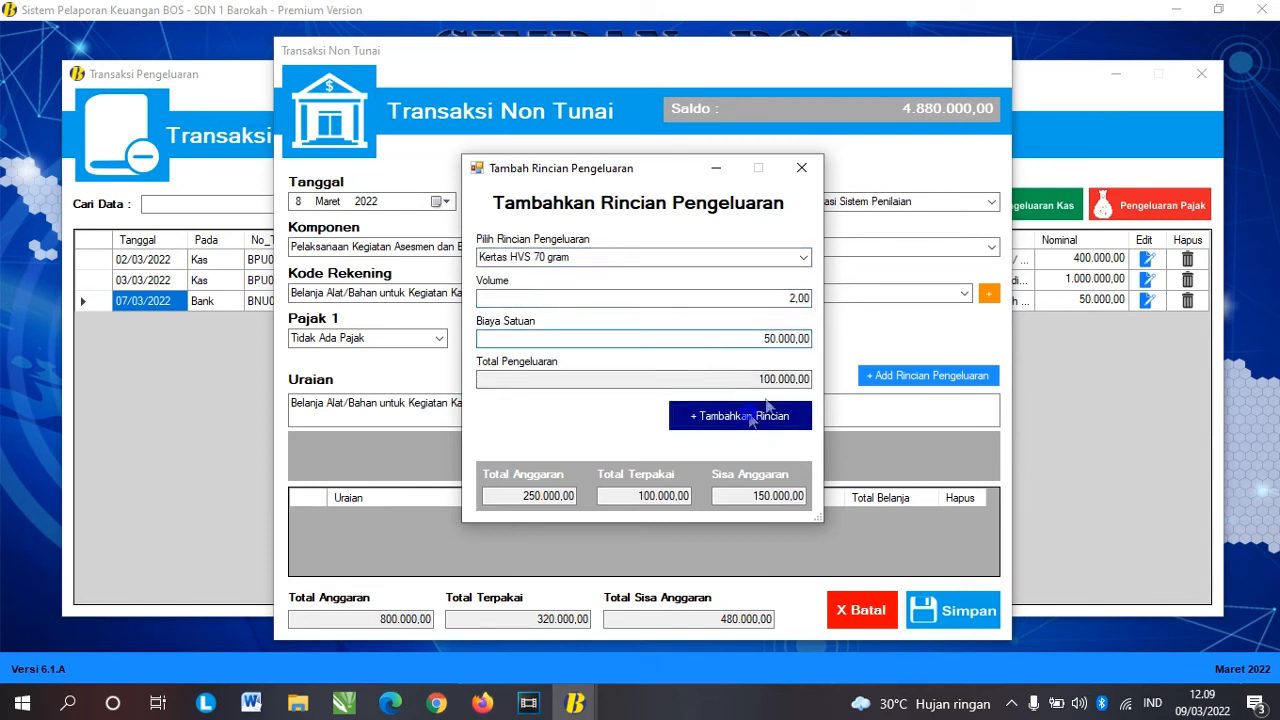
pyautogui.click(752, 416)
pyautogui.click(727, 406)
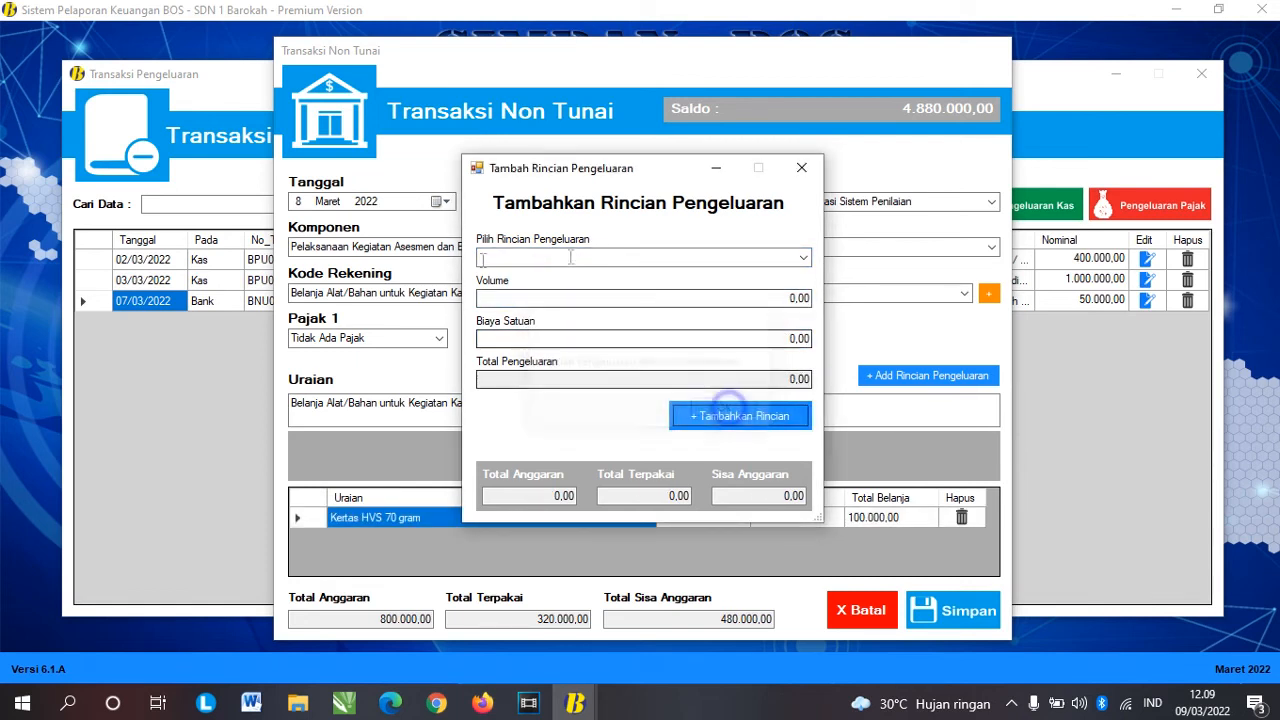
# Step: Check the 480.000,00 remaining budget and save the 100.000,00 purchase as BNU05
pyautogui.click(803, 258)
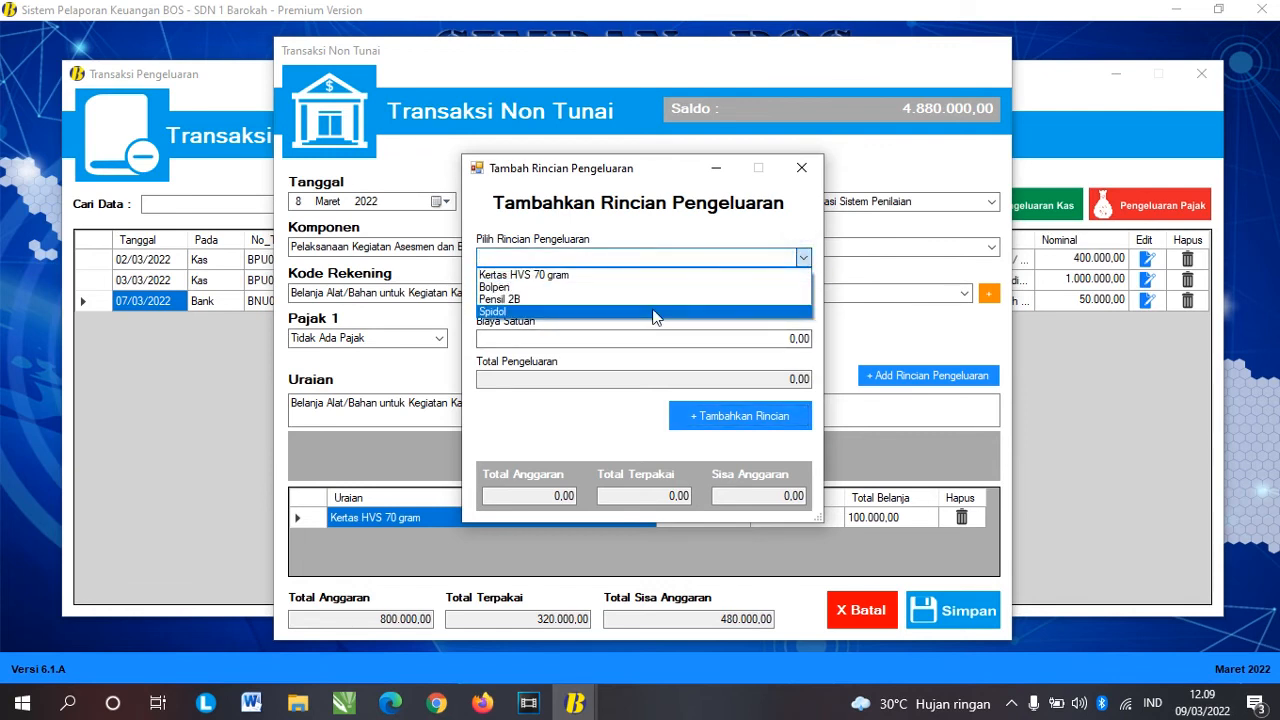
pyautogui.click(801, 170)
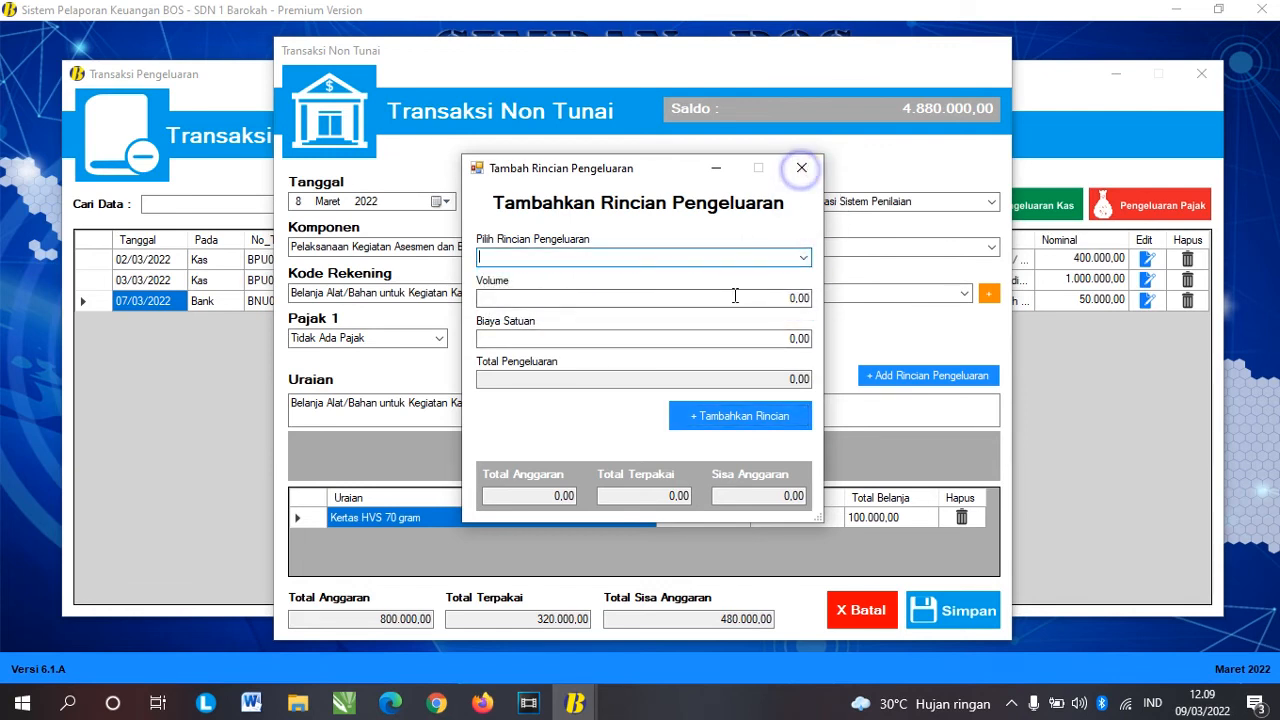
pyautogui.click(801, 167)
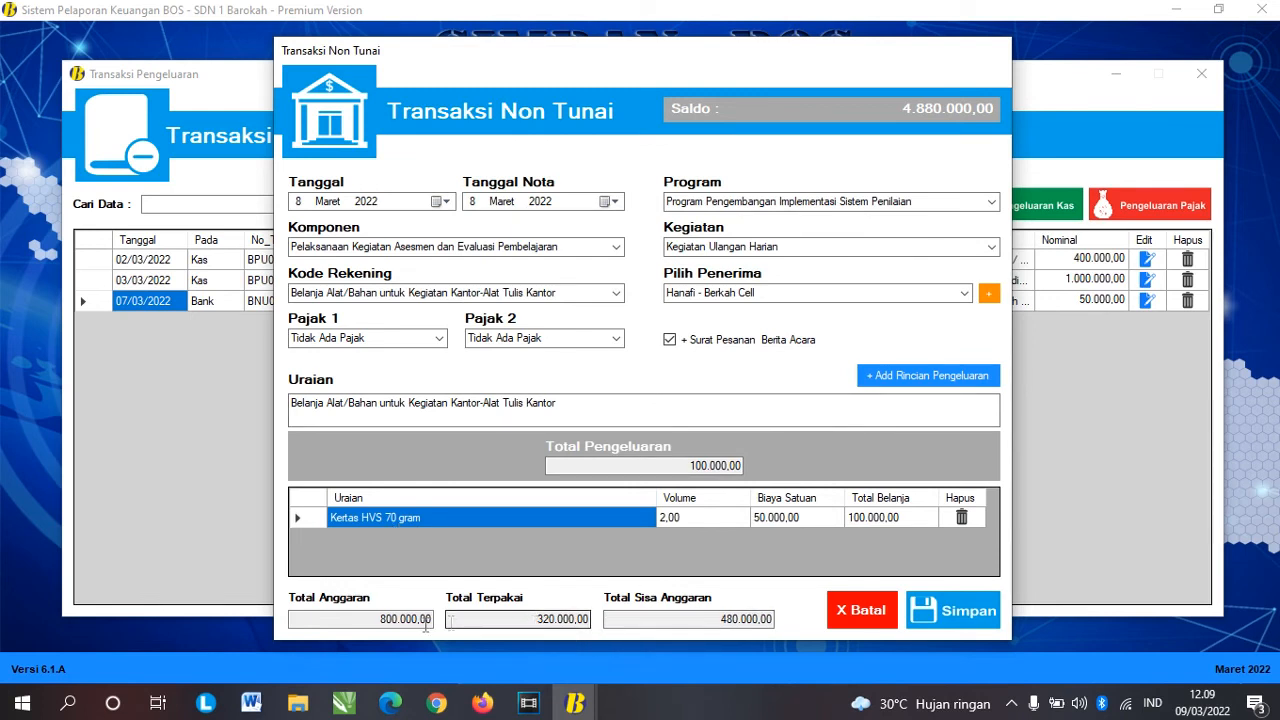
pyautogui.moveTo(357, 611); pyautogui.dragTo(604, 622)
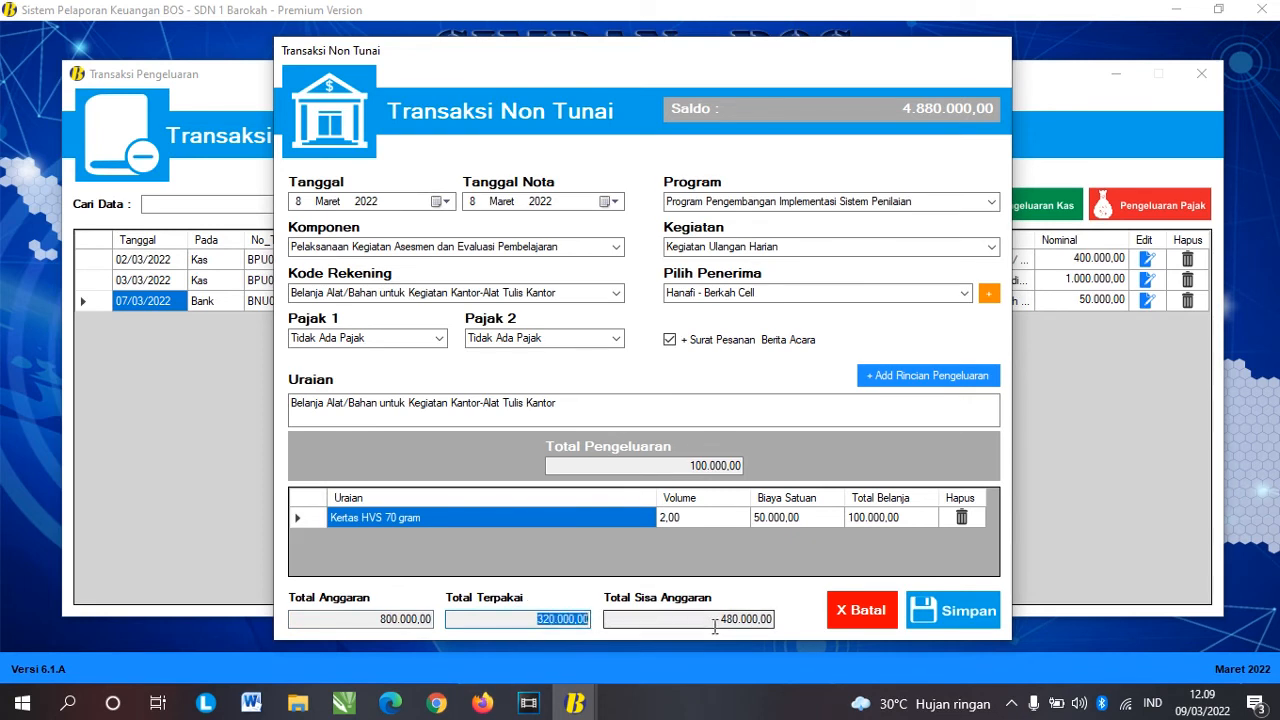
pyautogui.moveTo(720, 619); pyautogui.dragTo(812, 622)
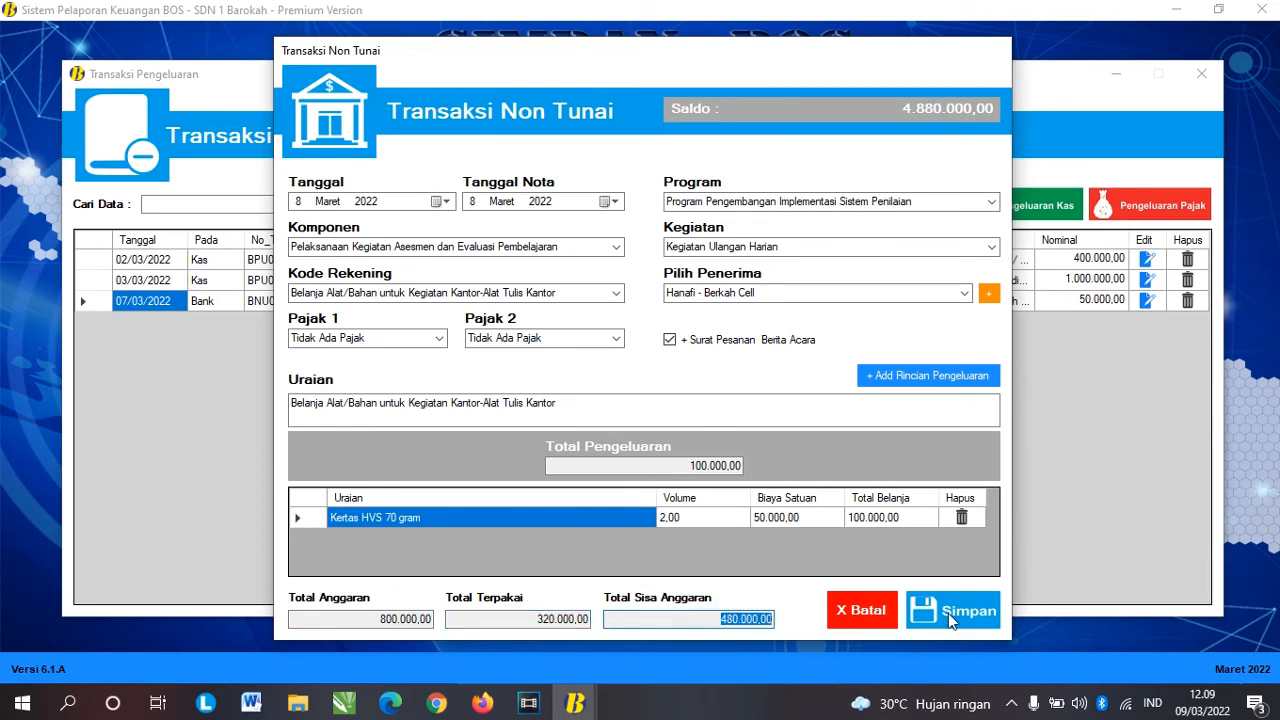
pyautogui.click(901, 518)
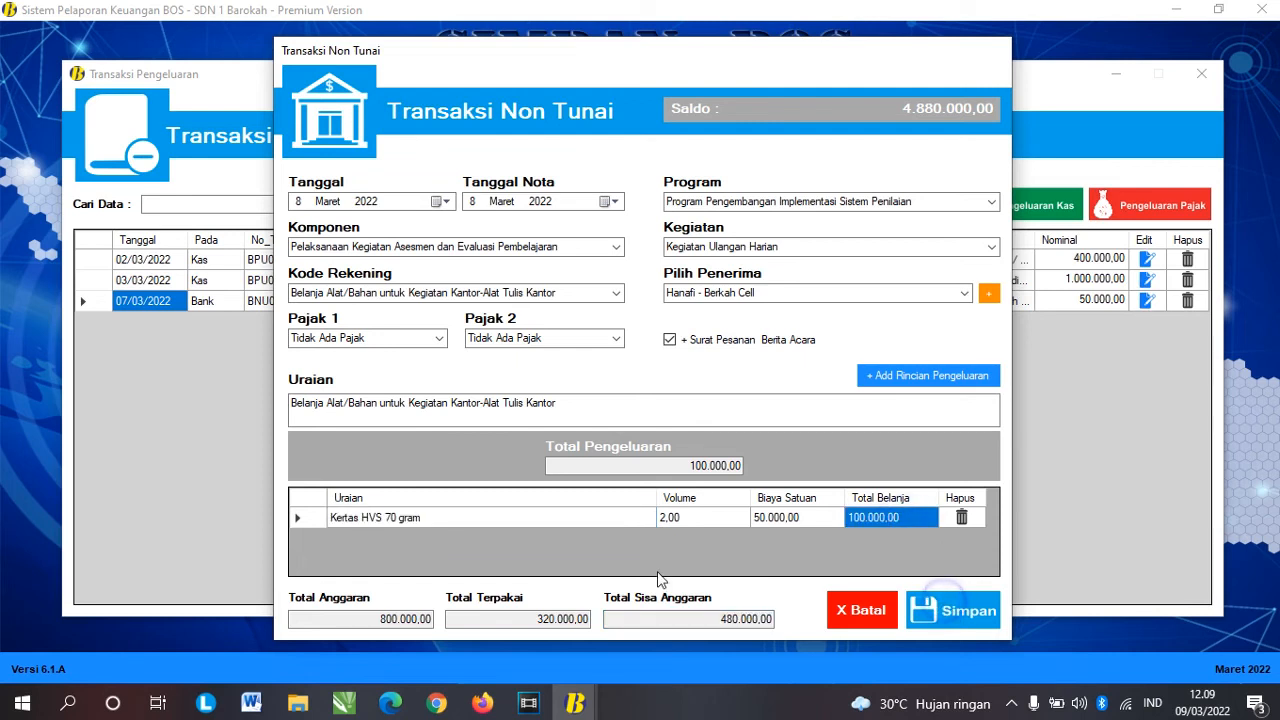
pyautogui.click(740, 409)
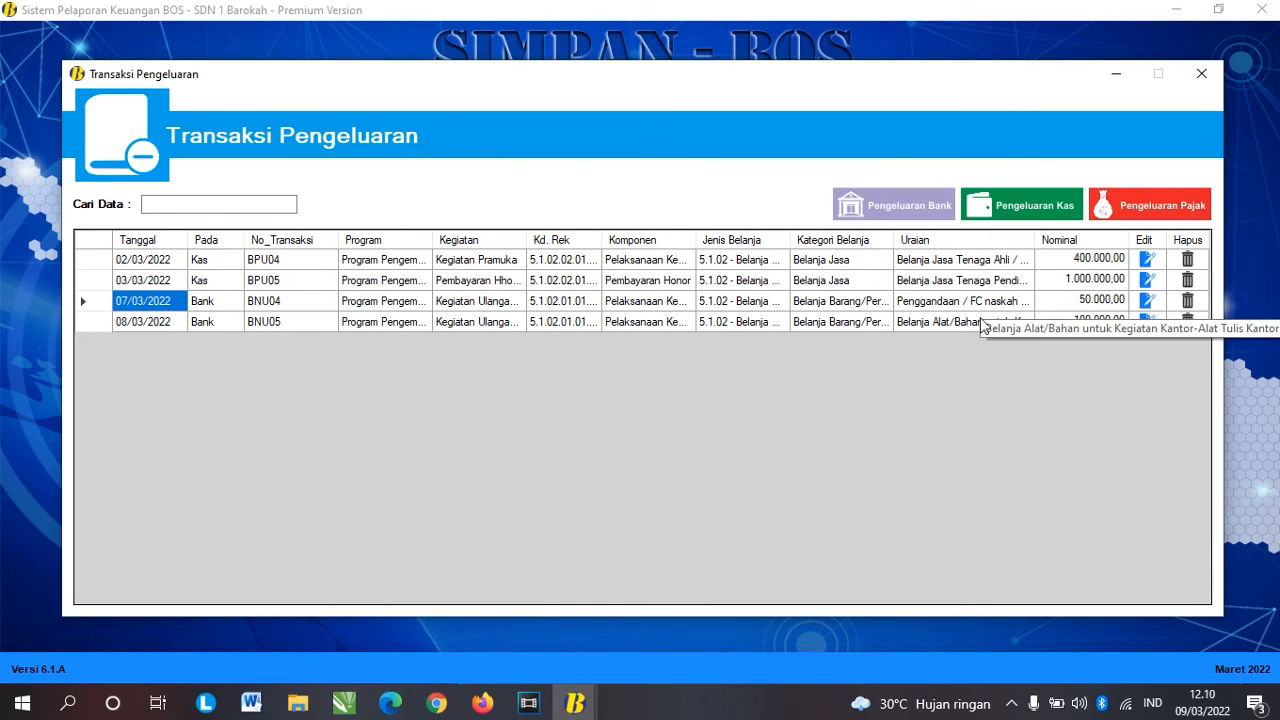
# Step: Pay the 24.000,00 PPh21 (Non PNS + Non NPWP) tax on 23 Maret 2022, saved as BPK03
pyautogui.click(1173, 209)
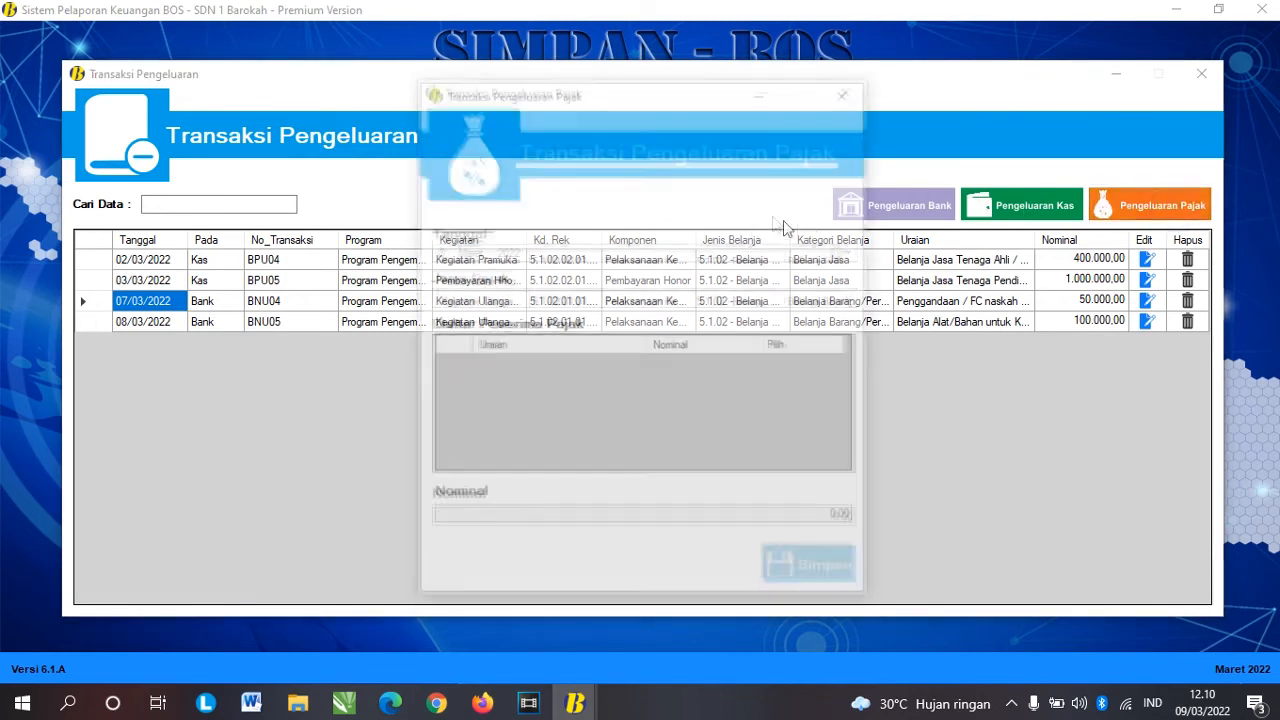
pyautogui.click(846, 251)
pyautogui.click(532, 364)
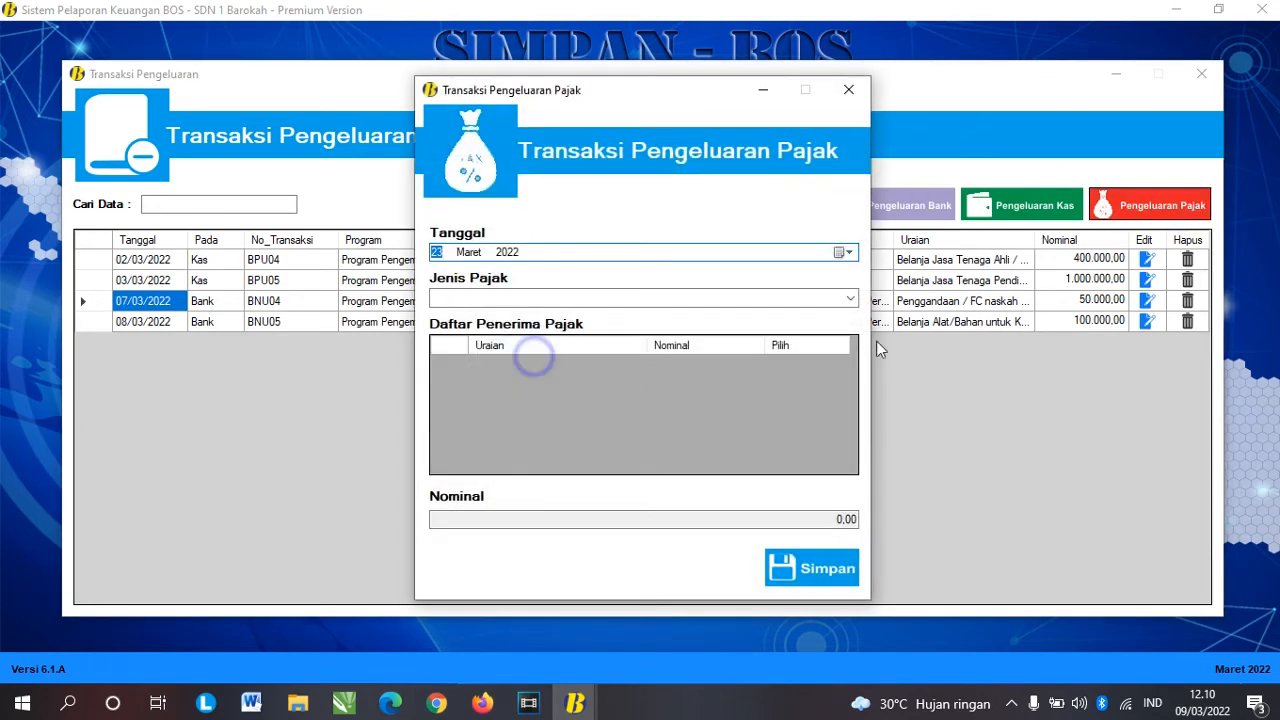
pyautogui.click(849, 297)
pyautogui.click(583, 390)
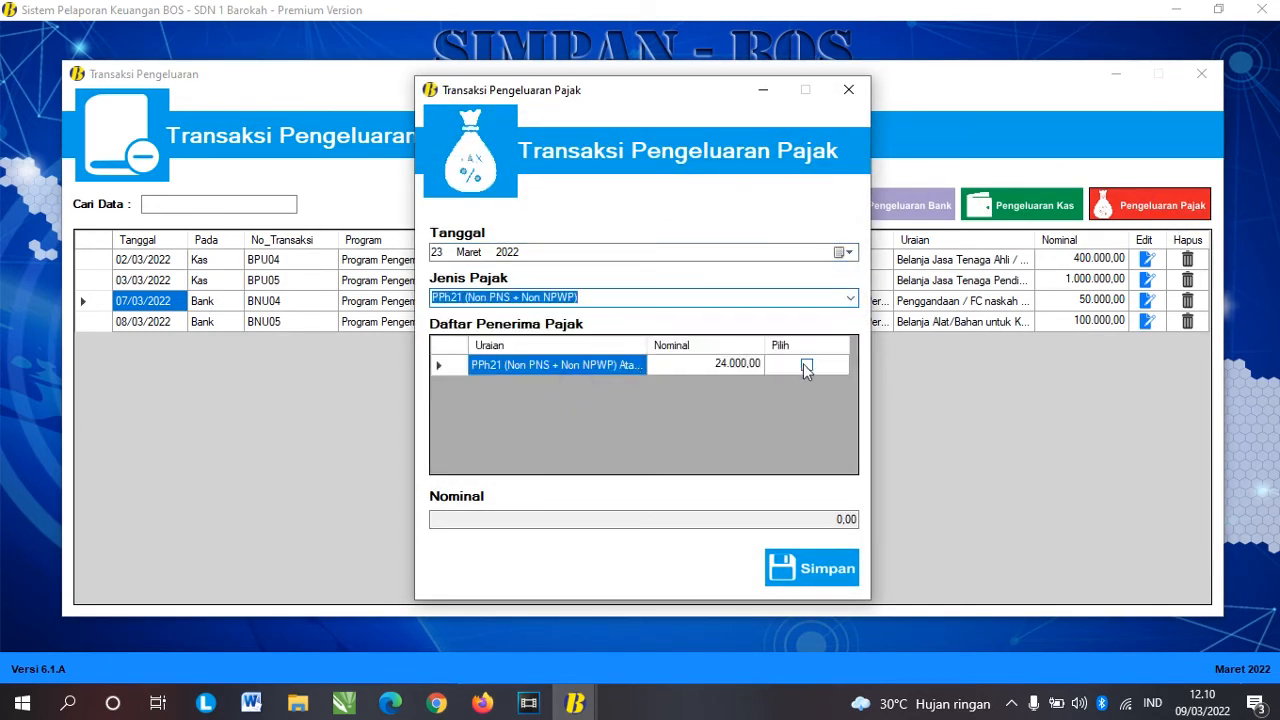
pyautogui.click(806, 366)
pyautogui.click(815, 570)
pyautogui.click(743, 410)
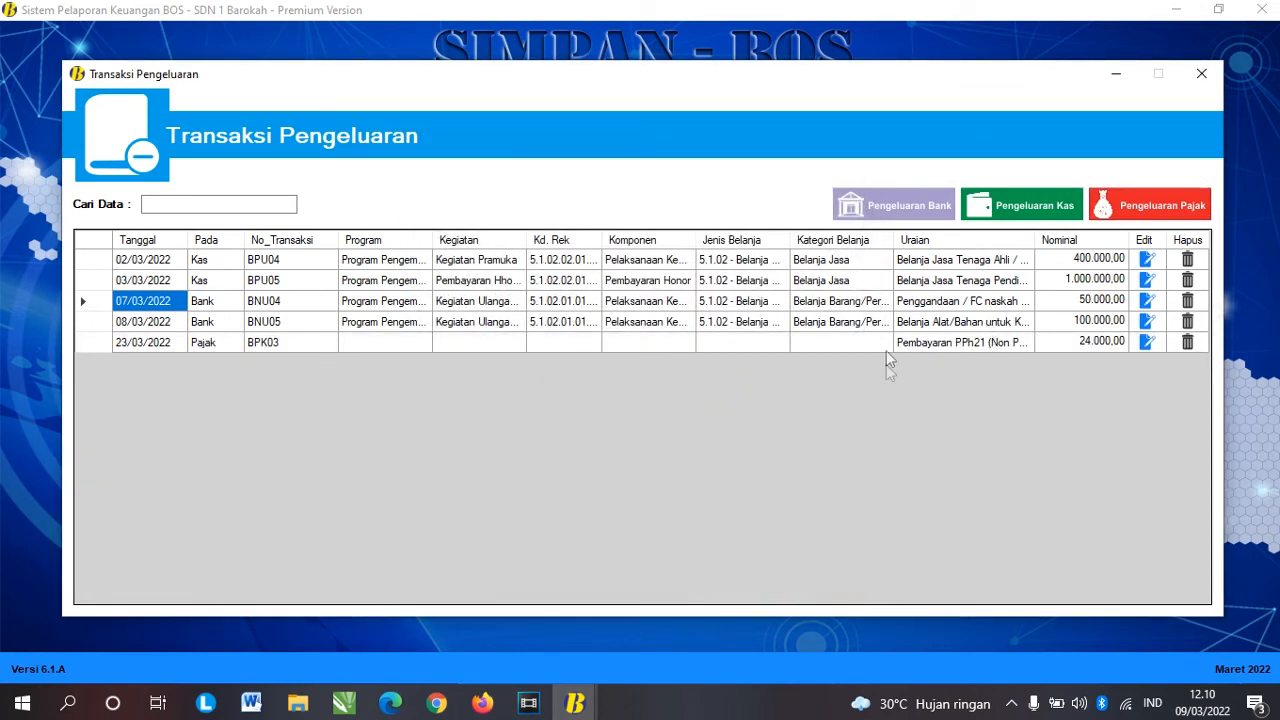
pyautogui.click(886, 348)
pyautogui.click(1070, 343)
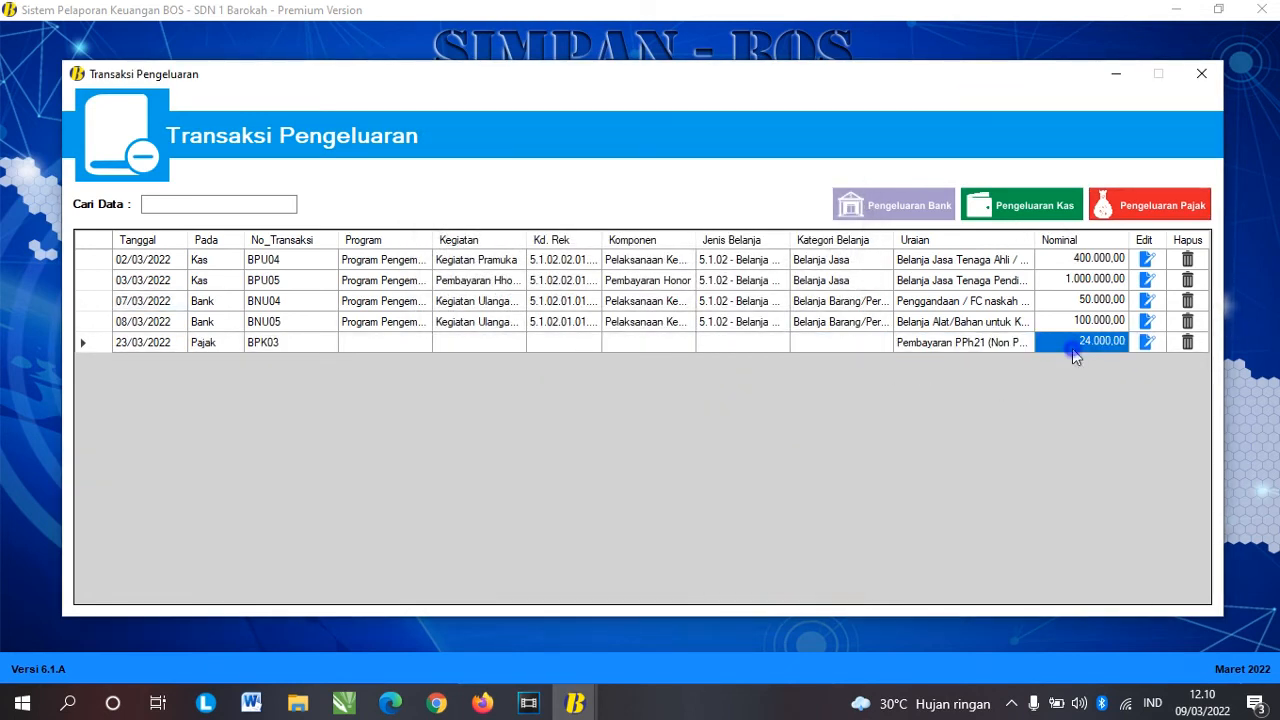
# Step: Close the expenditure list and start a cash closing dated 31 Maret 2022
pyautogui.click(1200, 74)
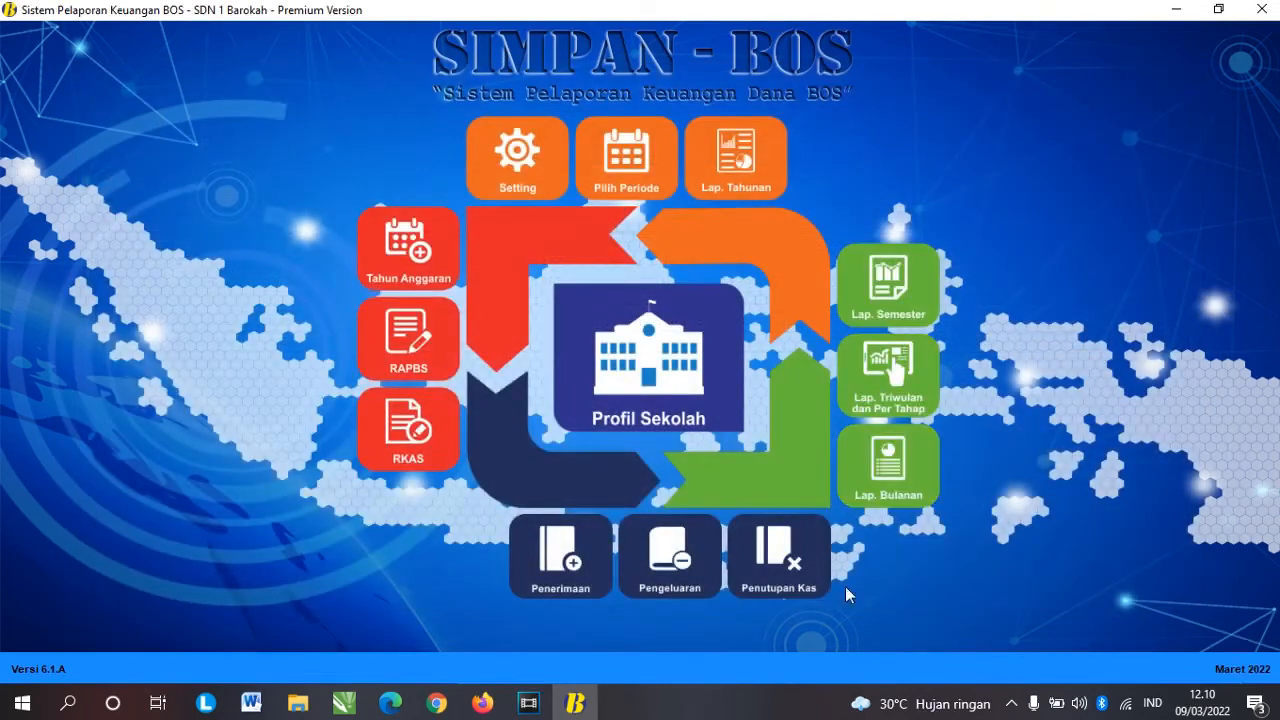
pyautogui.click(803, 577)
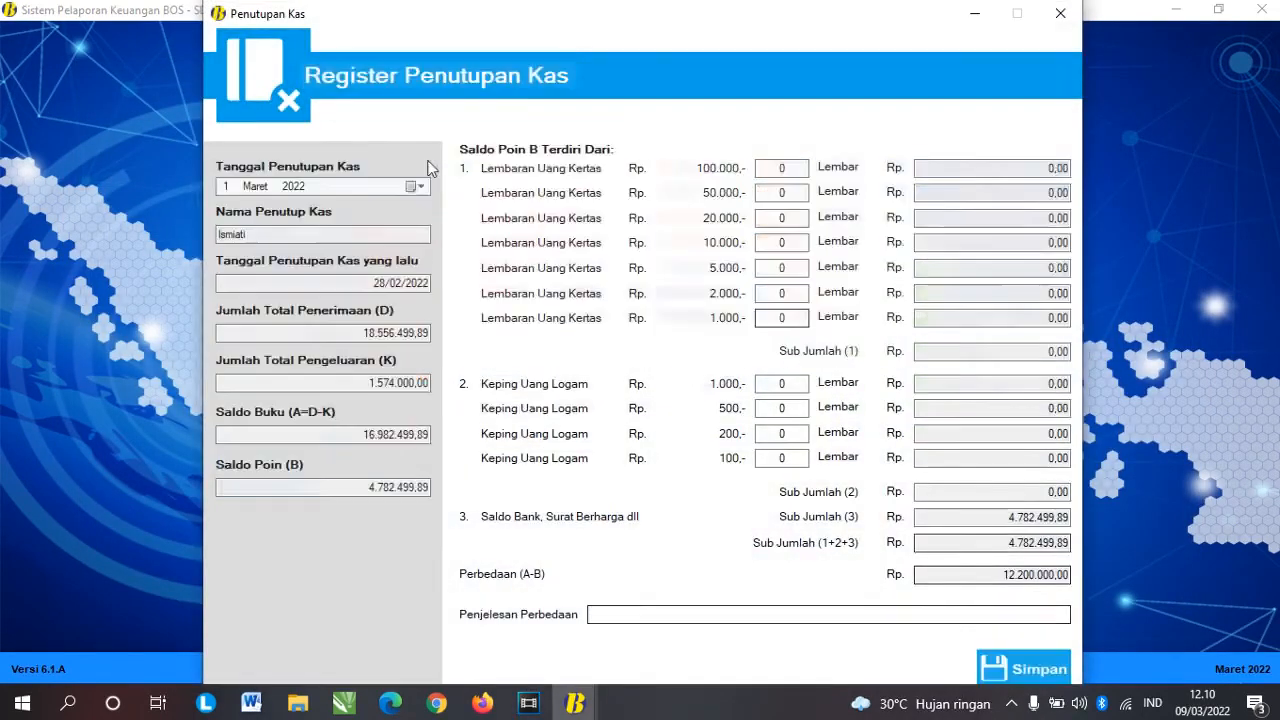
pyautogui.click(415, 186)
pyautogui.click(345, 304)
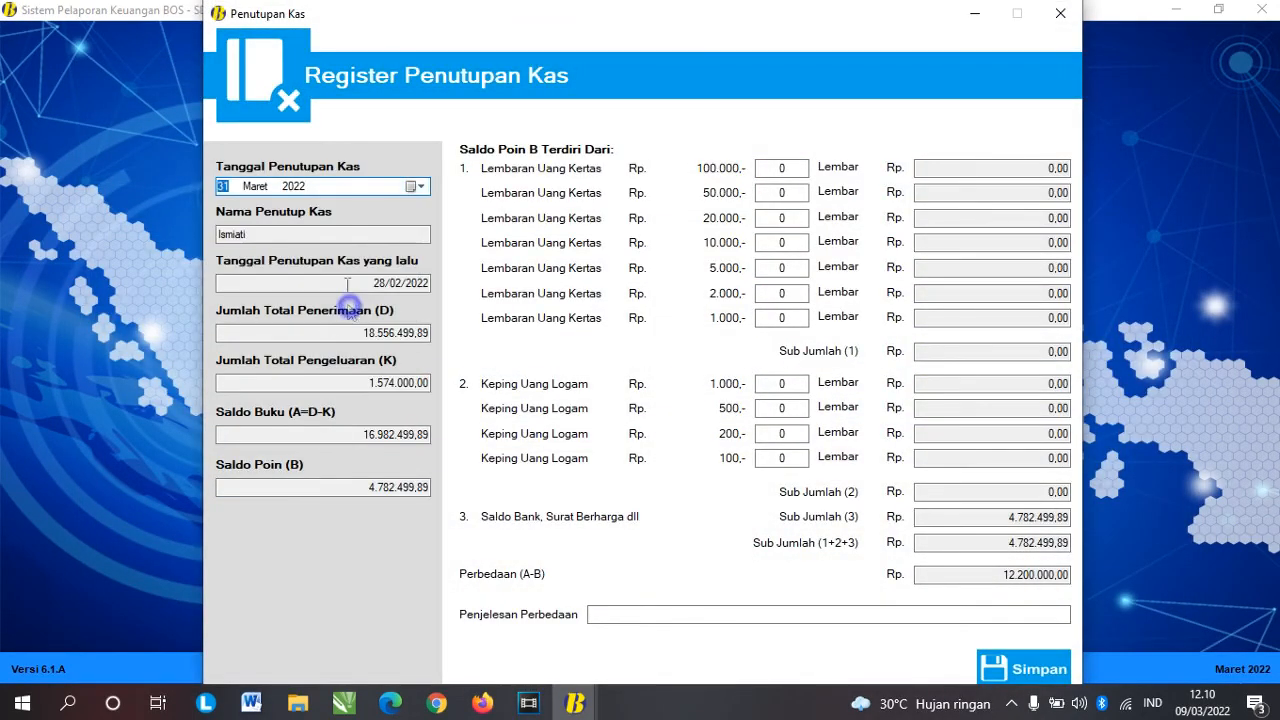
# Step: Enter banknote counts 120, 2, 2, 5 and 2, then save the March closing
pyautogui.click(784, 168)
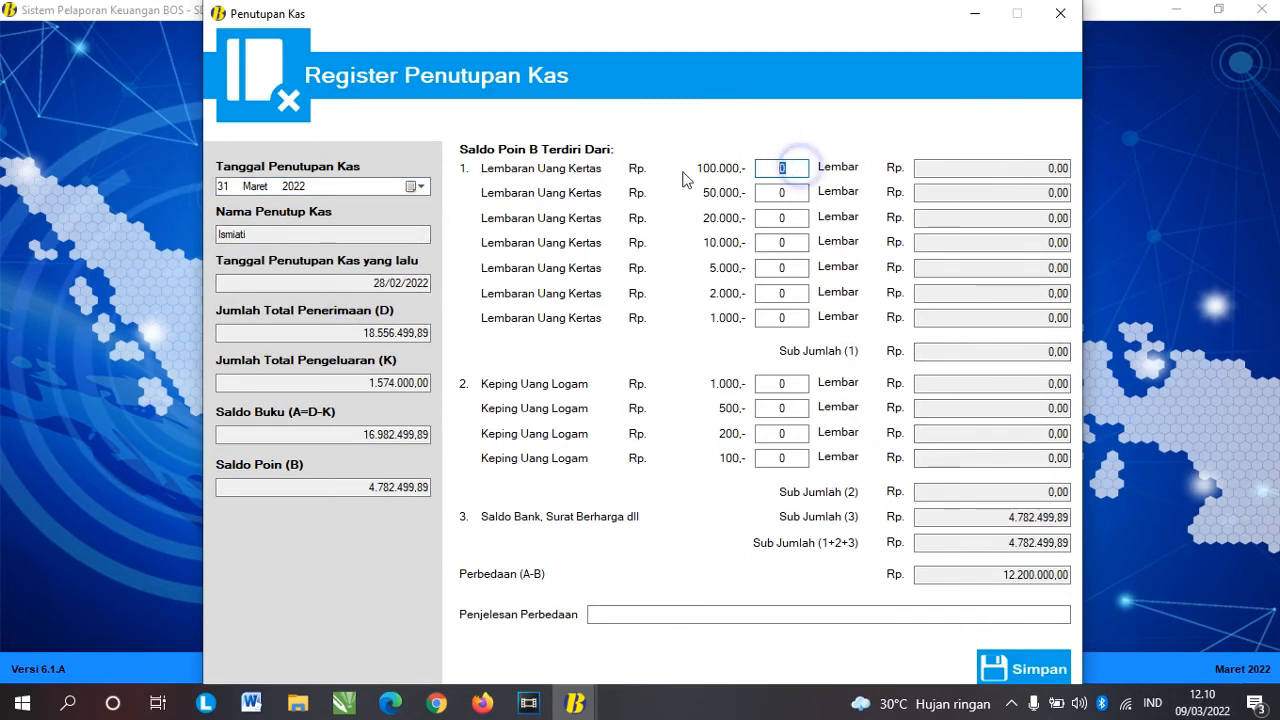
pyautogui.write('120')
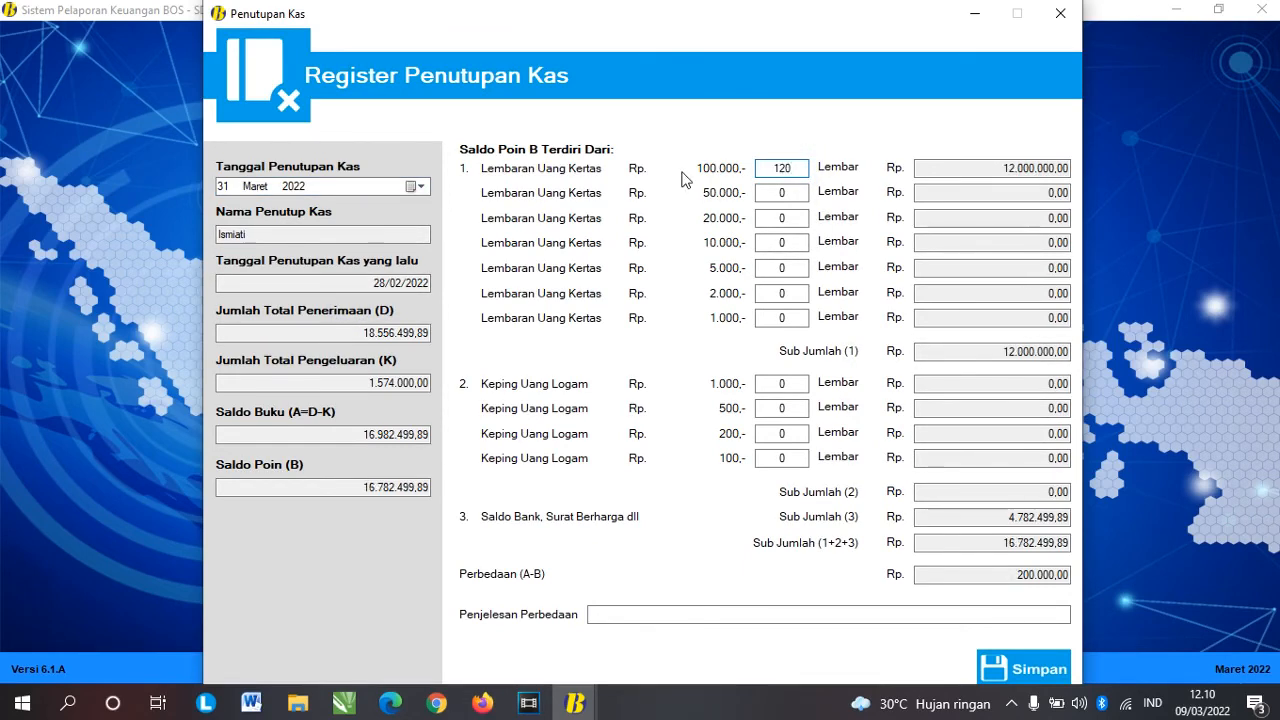
pyautogui.click(764, 192)
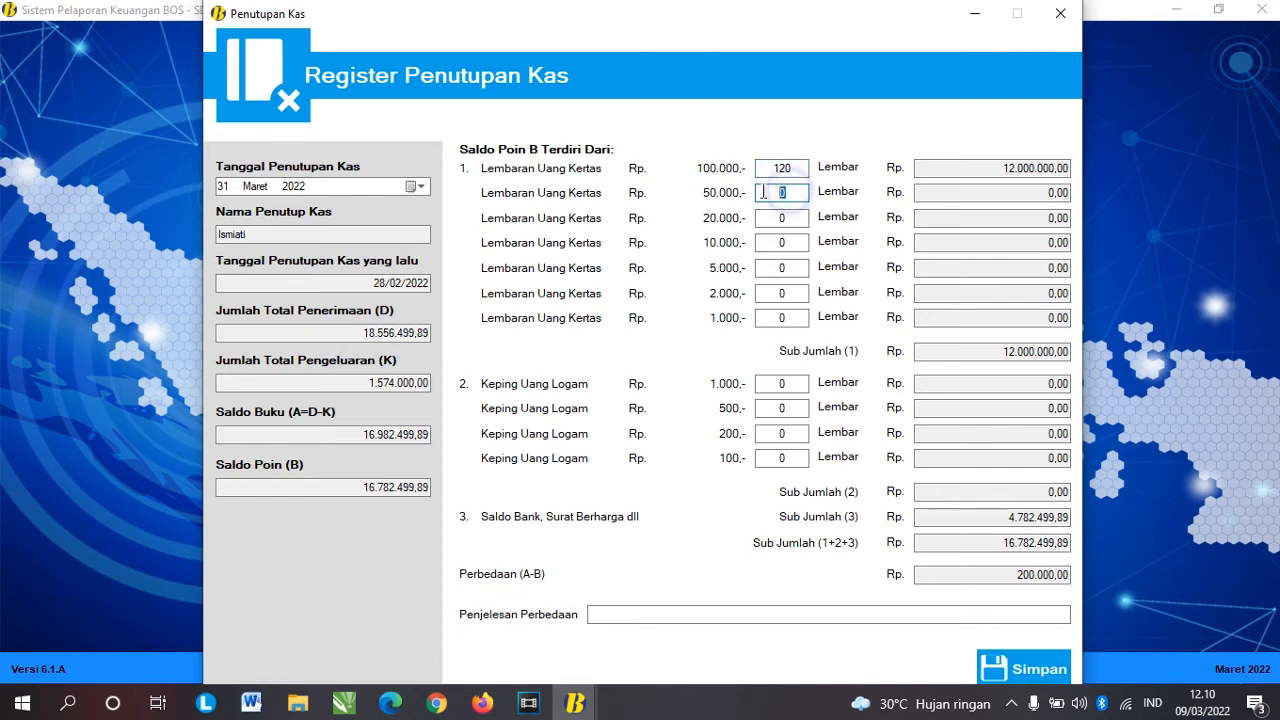
pyautogui.write('2')
pyautogui.click(788, 216)
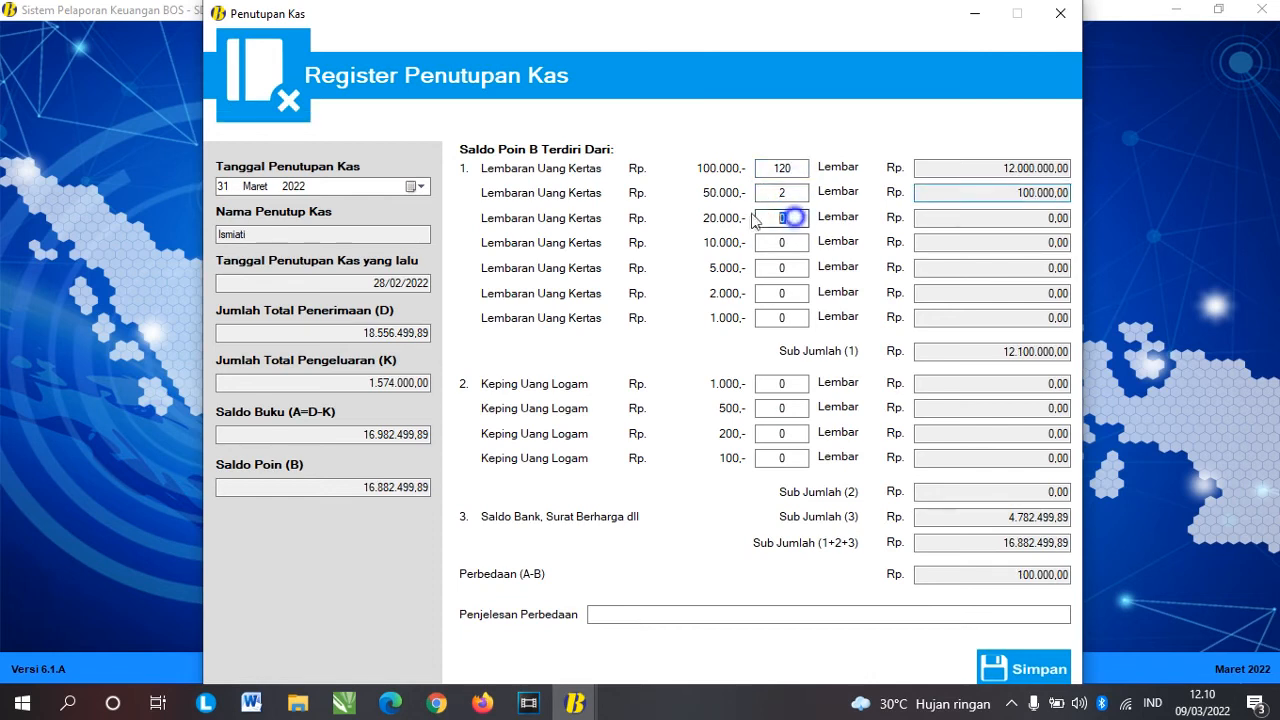
pyautogui.write('2')
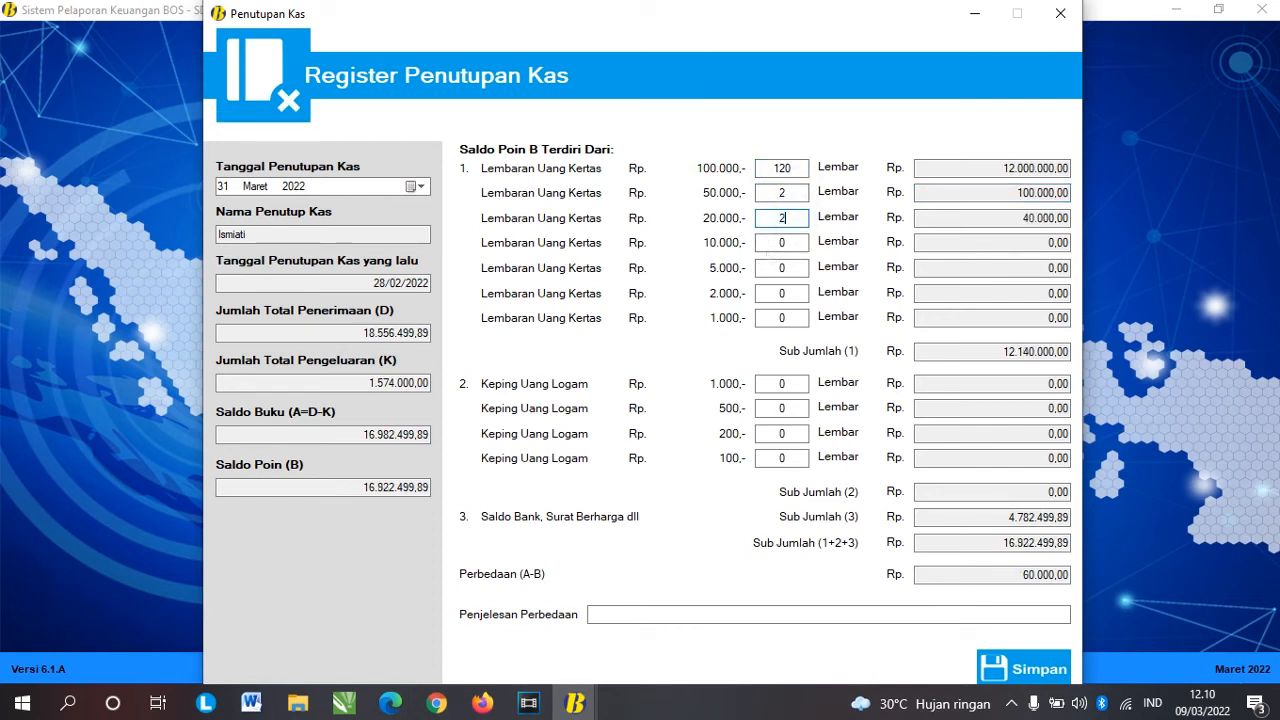
pyautogui.press('Tab')
pyautogui.click(788, 242)
pyautogui.write('5')
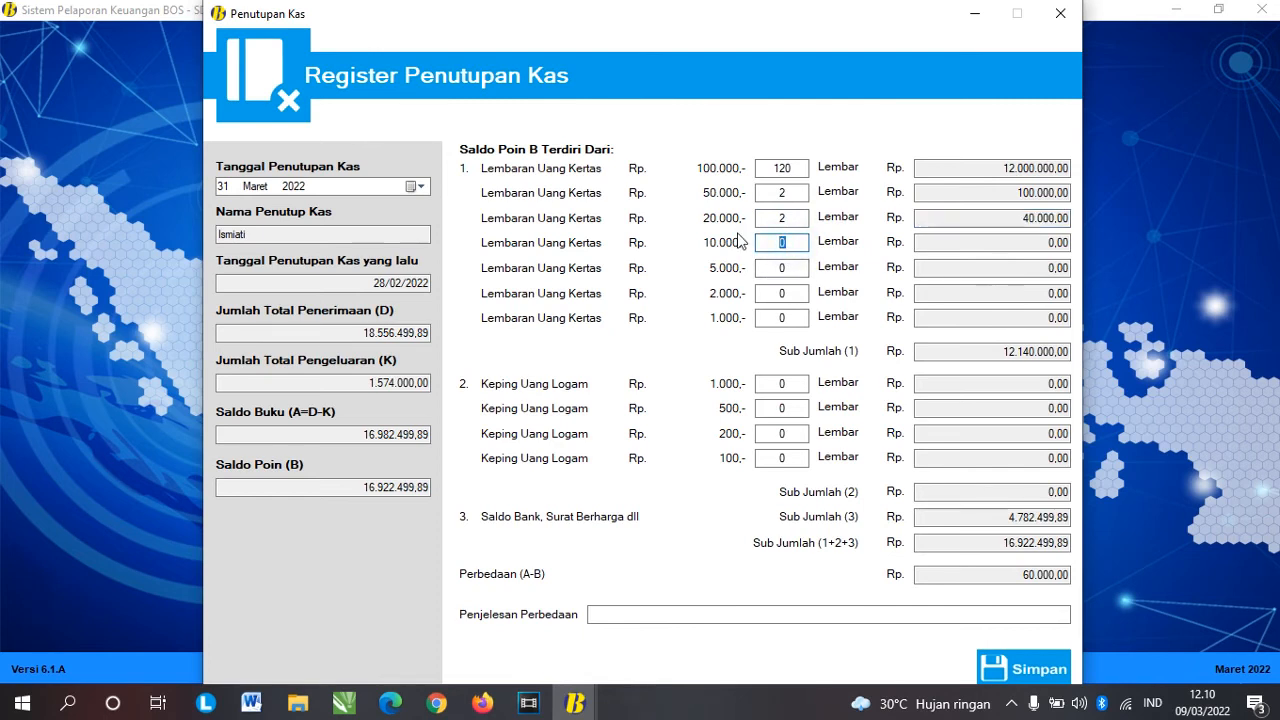
pyautogui.press('Tab')
pyautogui.click(784, 268)
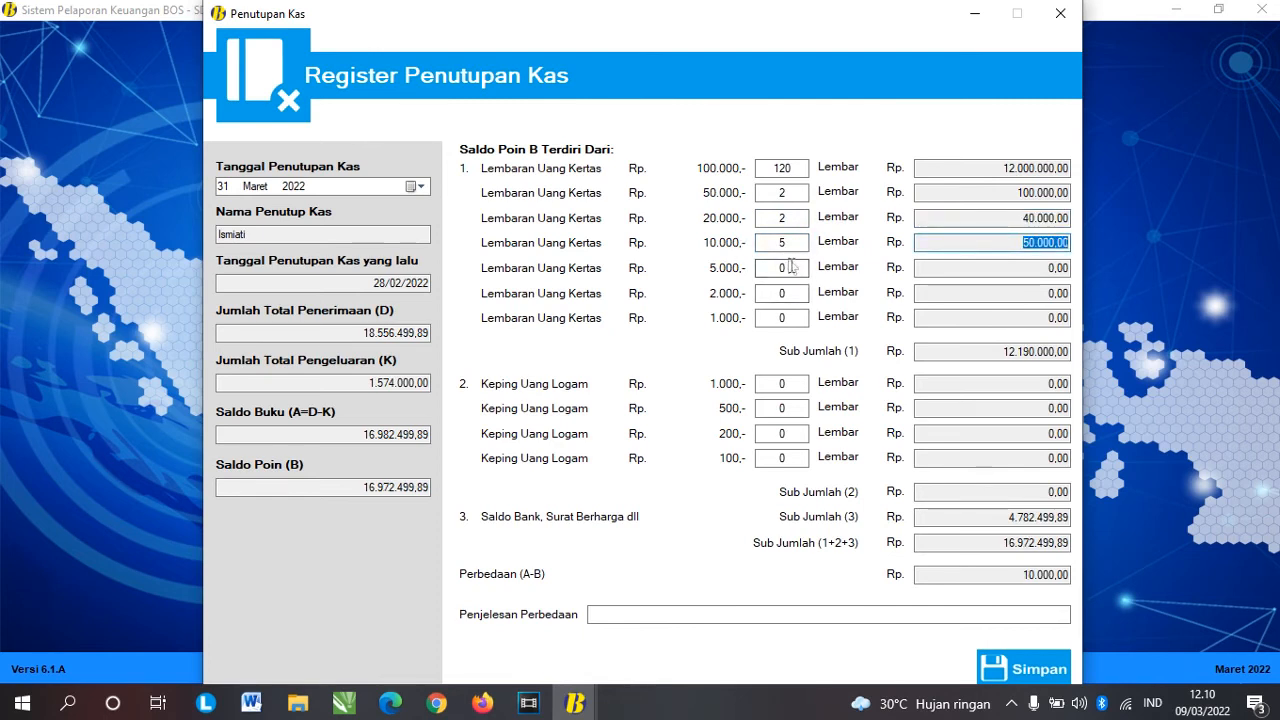
pyautogui.write('2')
pyautogui.press('Tab')
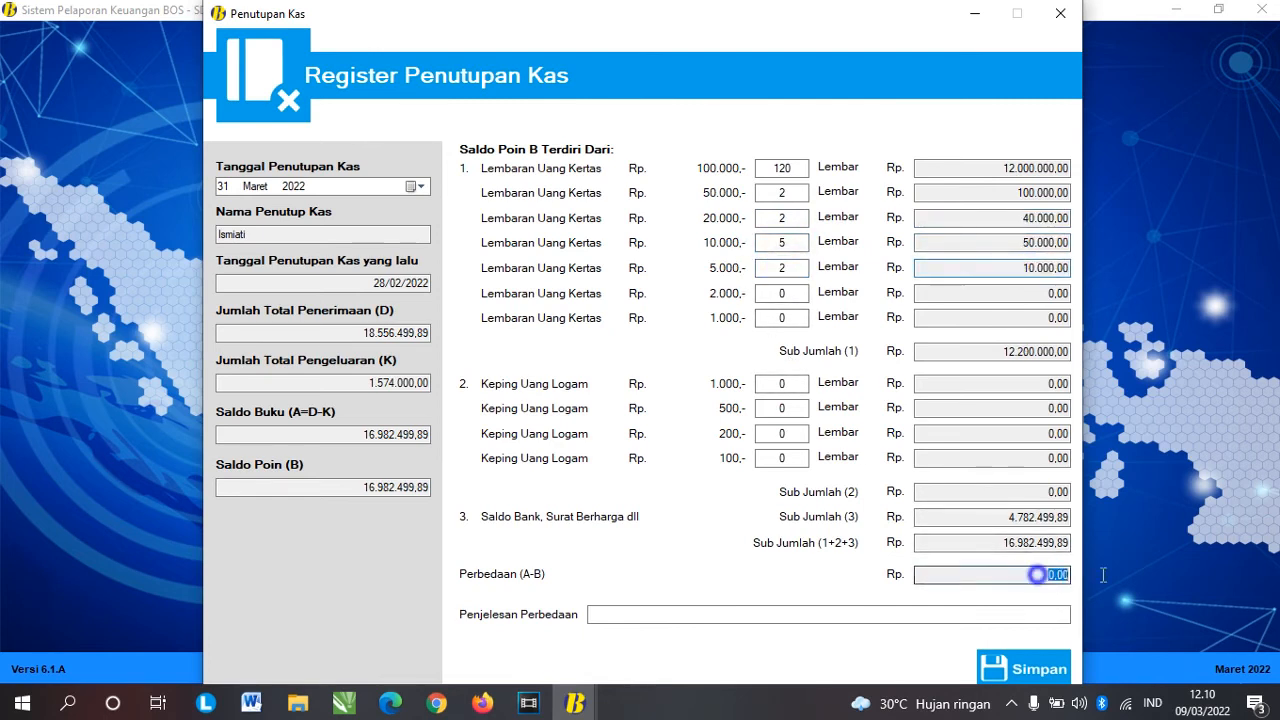
pyautogui.click(1022, 668)
pyautogui.click(670, 410)
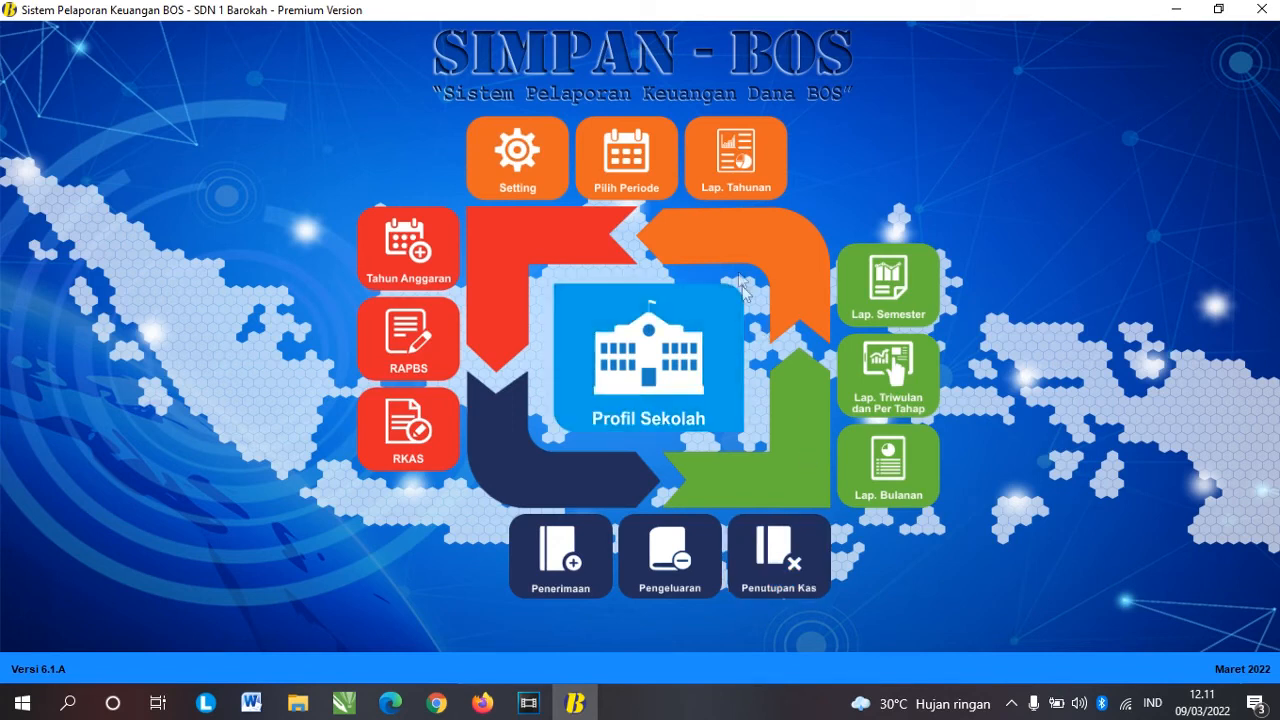
# Step: Save Februari 2022 as the reporting period
pyautogui.click(642, 172)
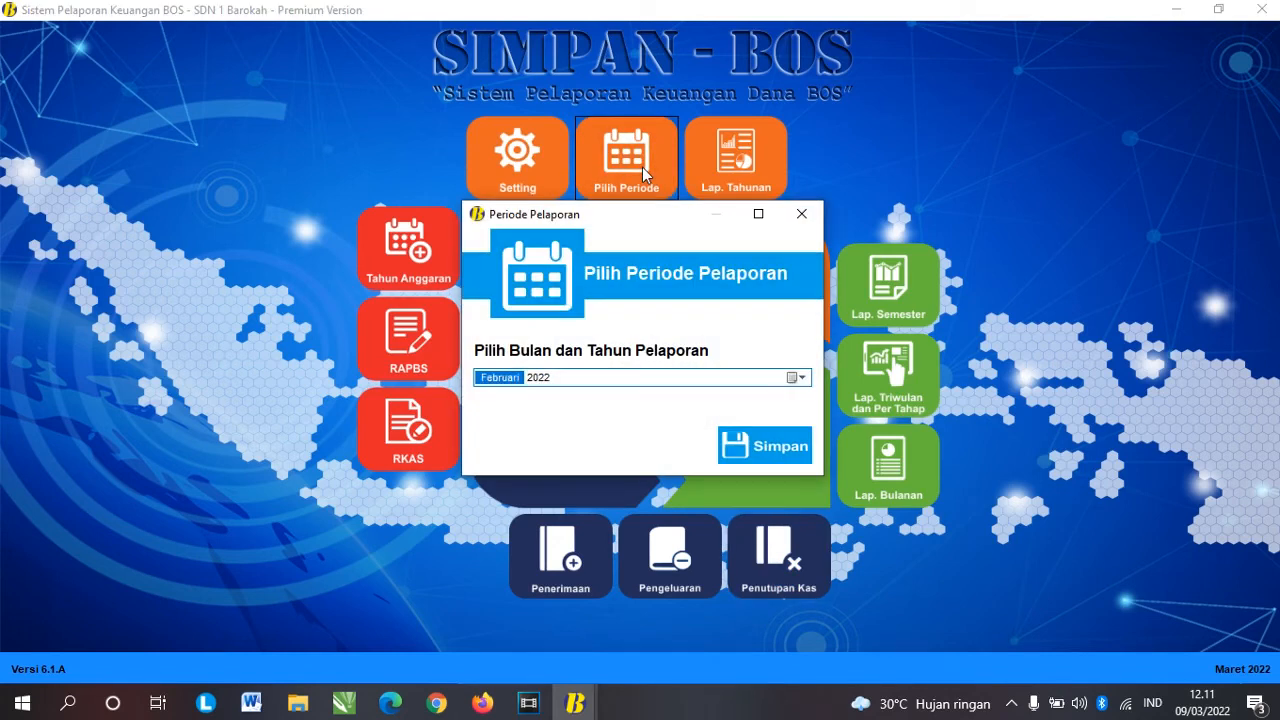
pyautogui.click(752, 446)
pyautogui.click(732, 410)
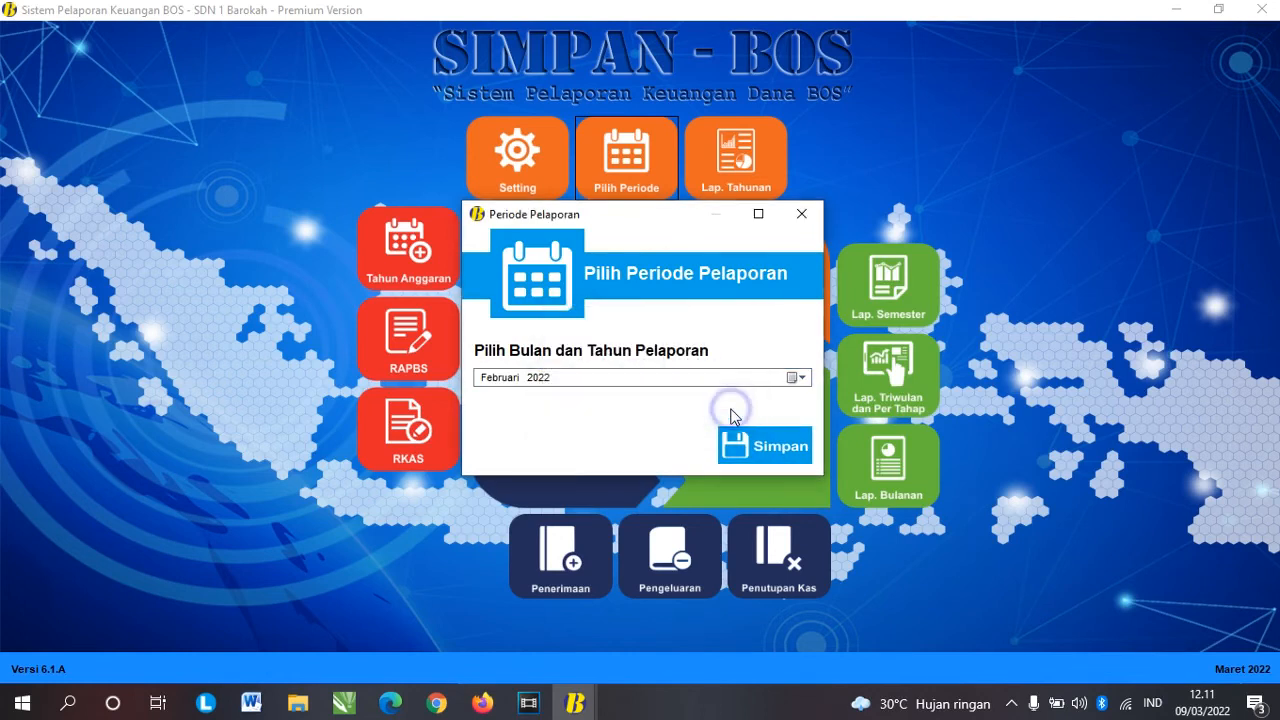
# Step: Attempt a new bank receipt and hit the period-already-closed warning
pyautogui.click(562, 556)
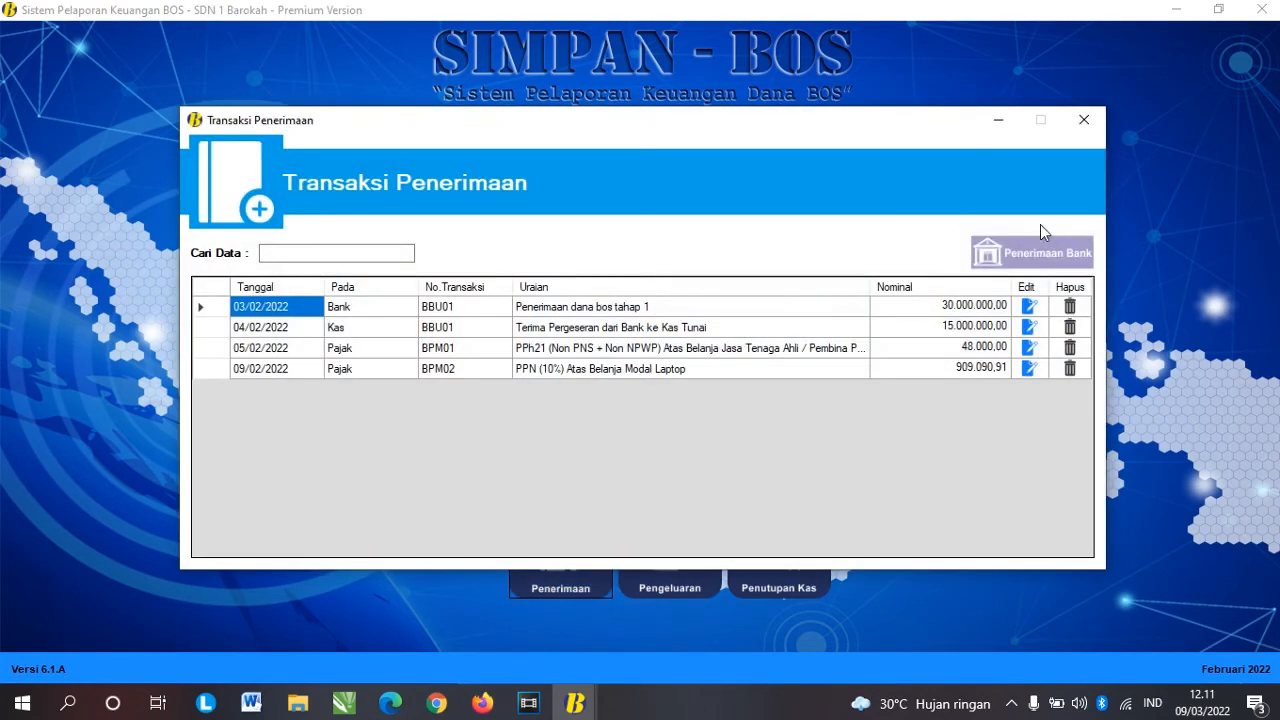
pyautogui.click(1040, 252)
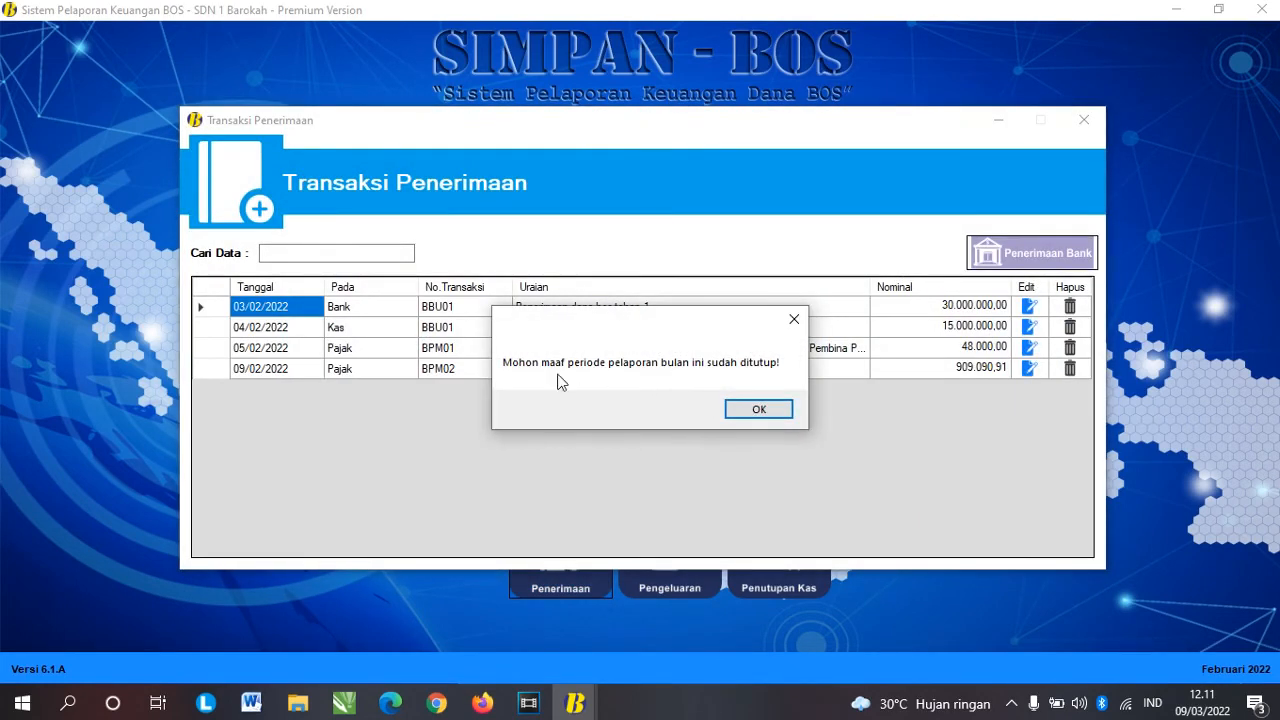
pyautogui.click(757, 404)
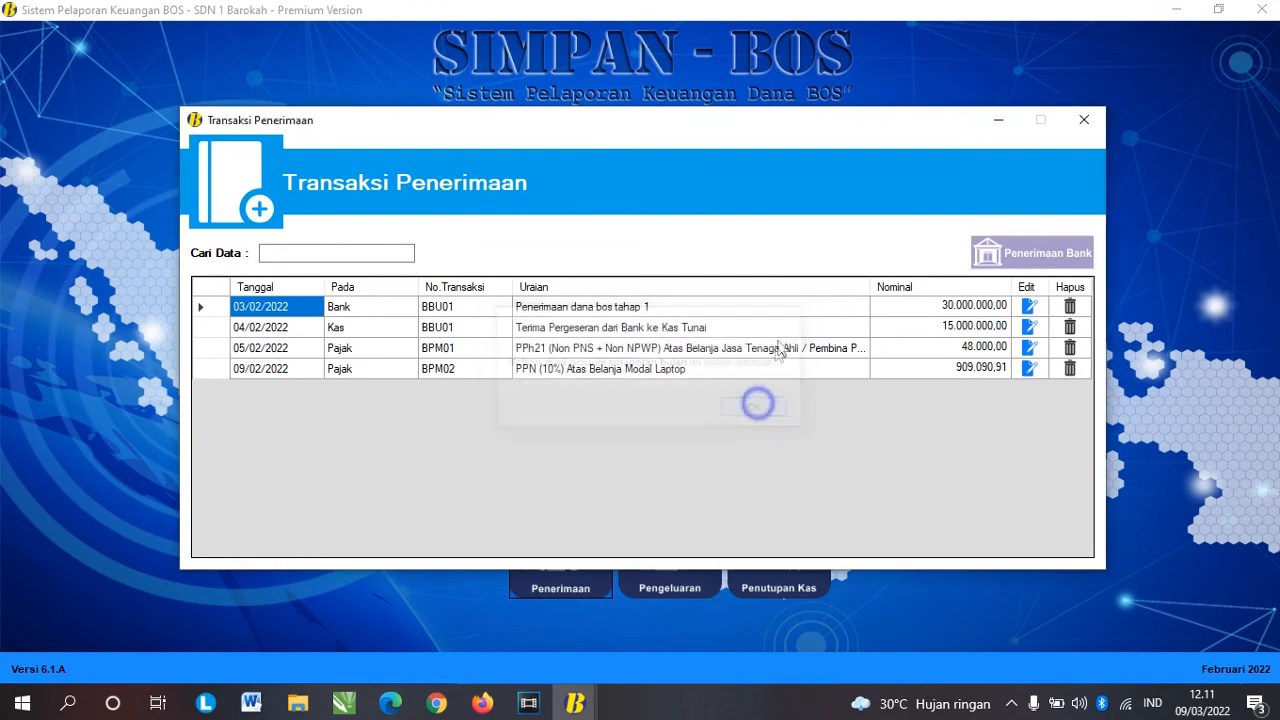
pyautogui.click(1084, 120)
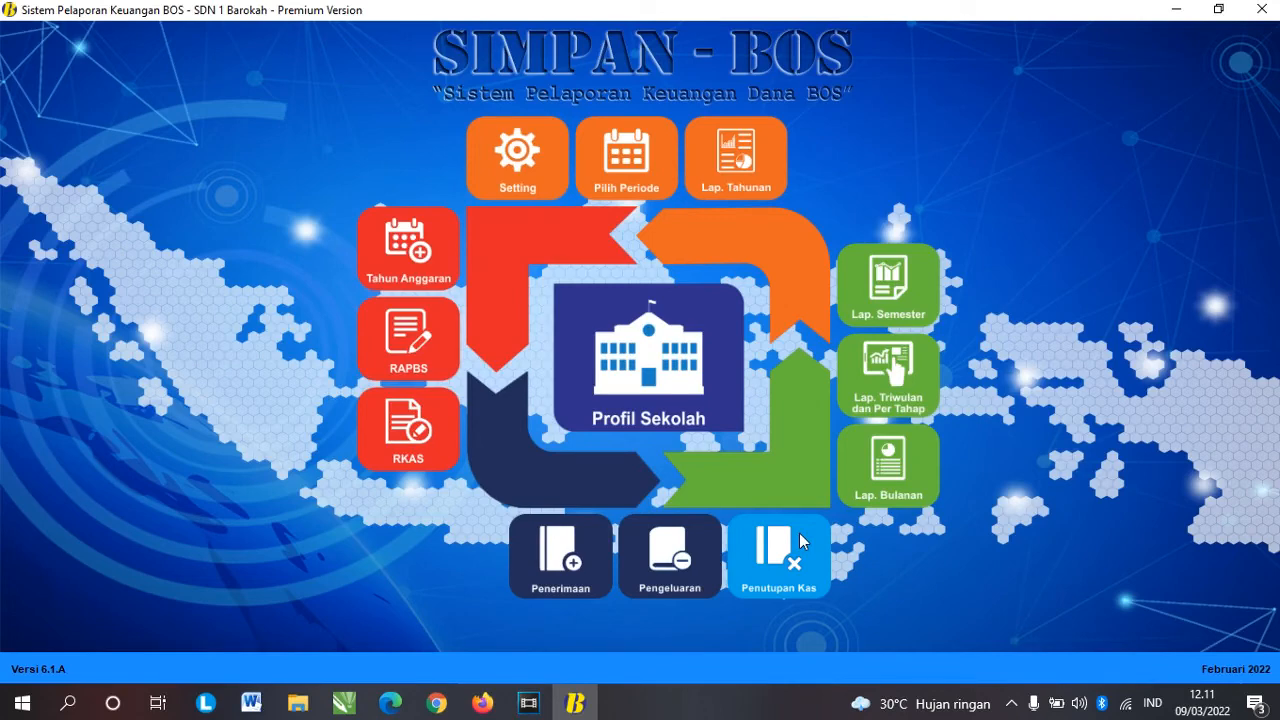
# Step: Try reopening the February cash closing, blocked by the next month's closing warning
pyautogui.click(800, 537)
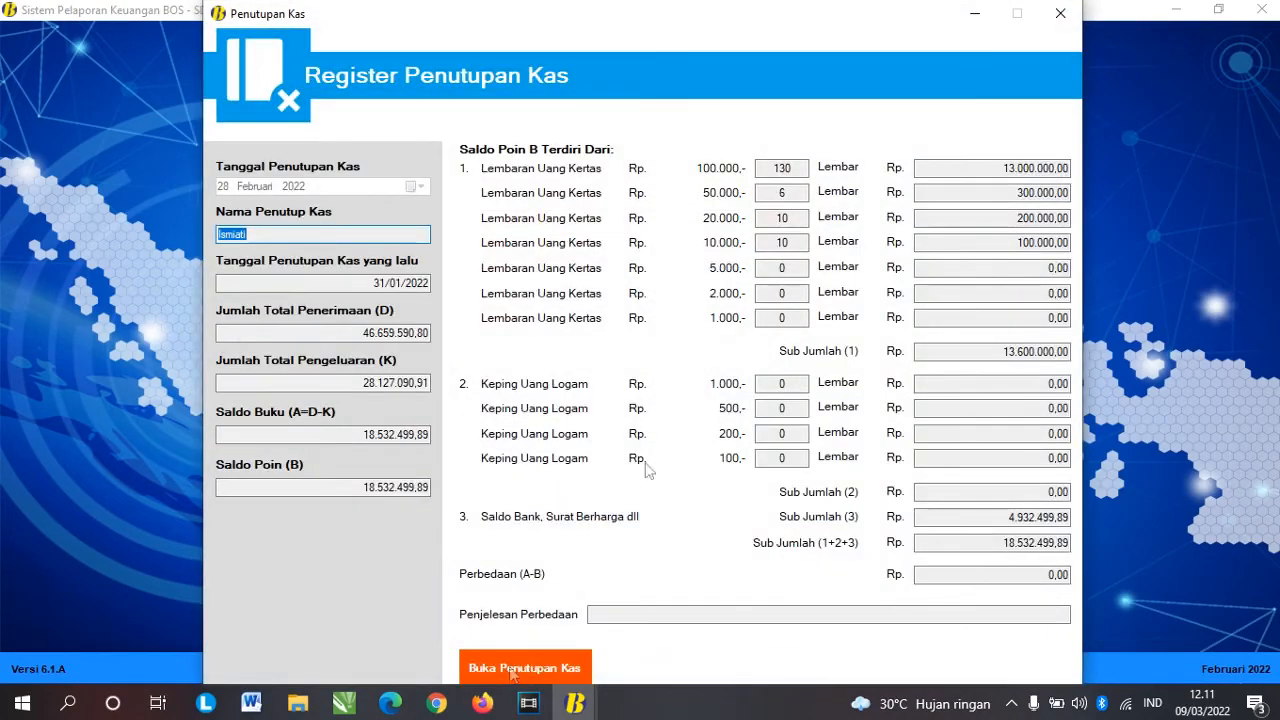
pyautogui.click(1060, 13)
pyautogui.click(770, 550)
pyautogui.click(551, 660)
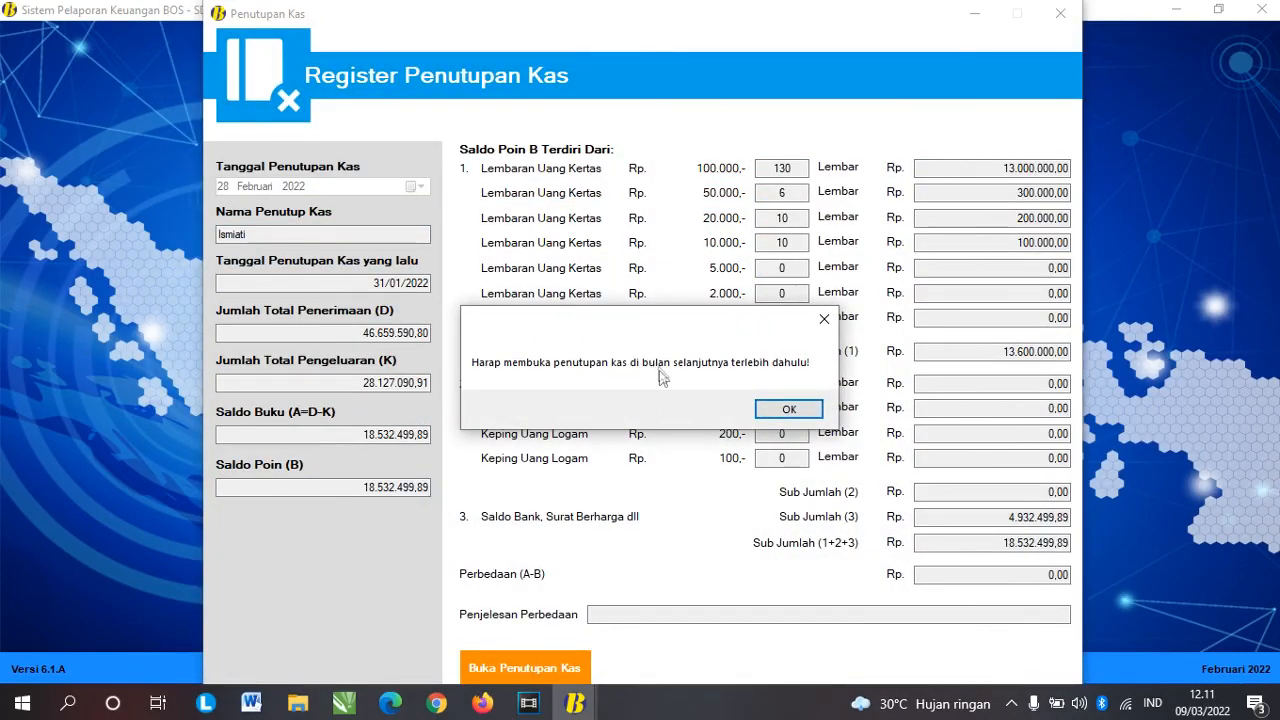
pyautogui.click(789, 410)
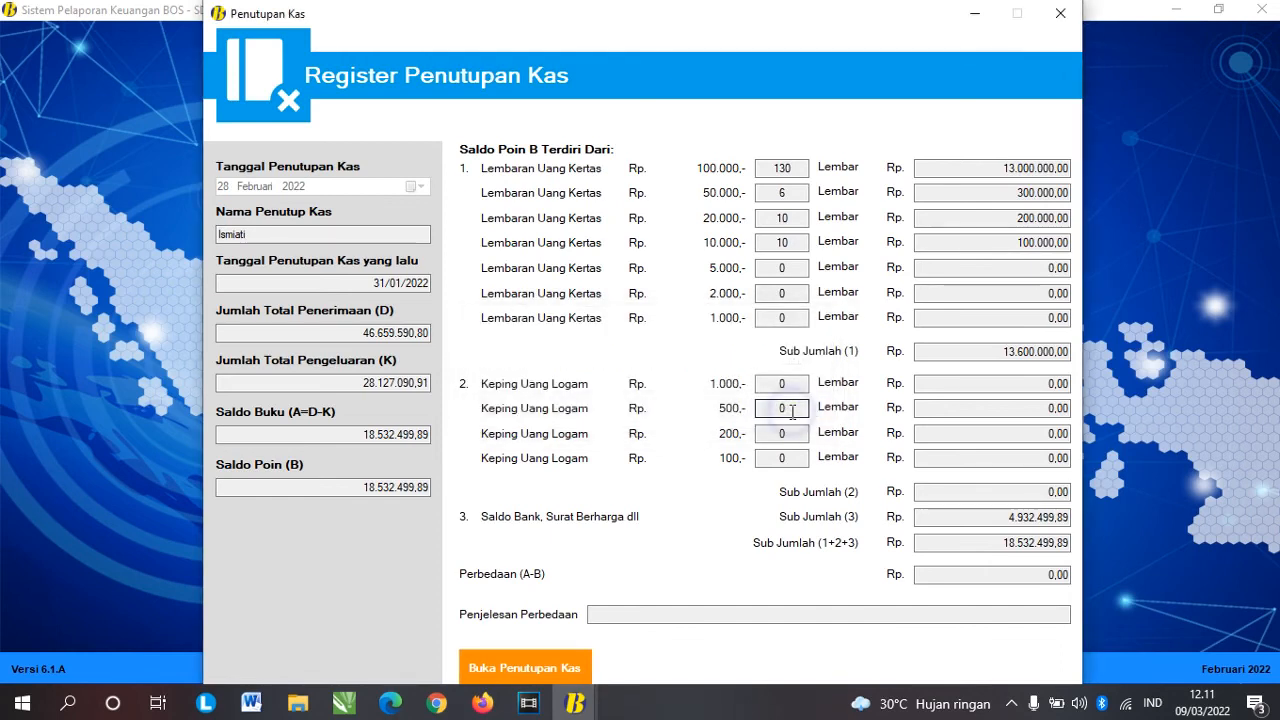
pyautogui.click(1060, 13)
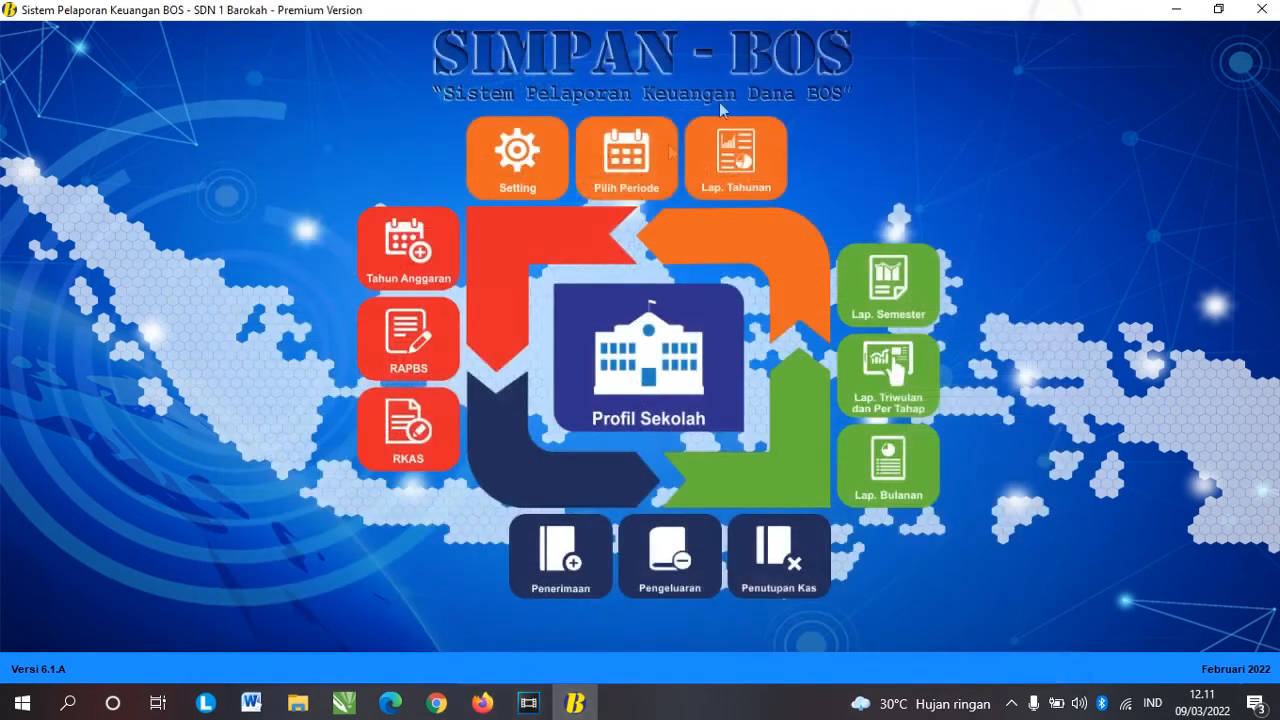
# Step: Switch the reporting period to Maret 2022
pyautogui.click(620, 173)
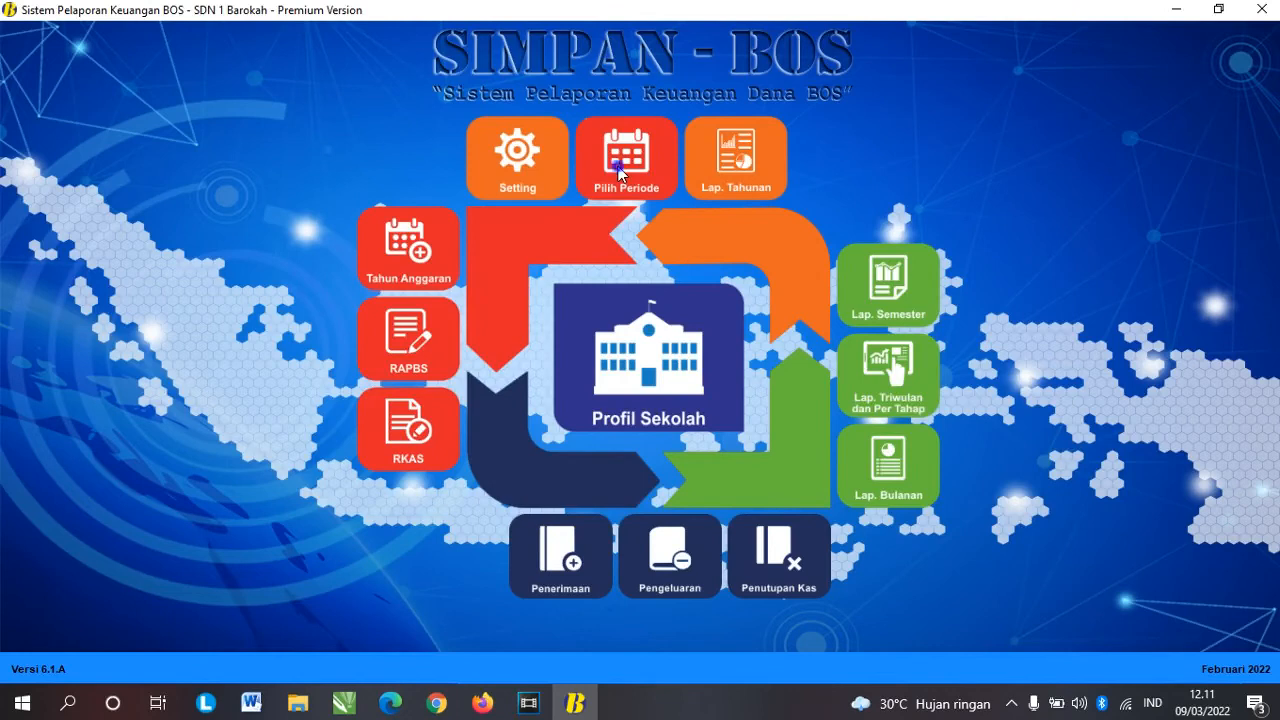
pyautogui.press('Down')
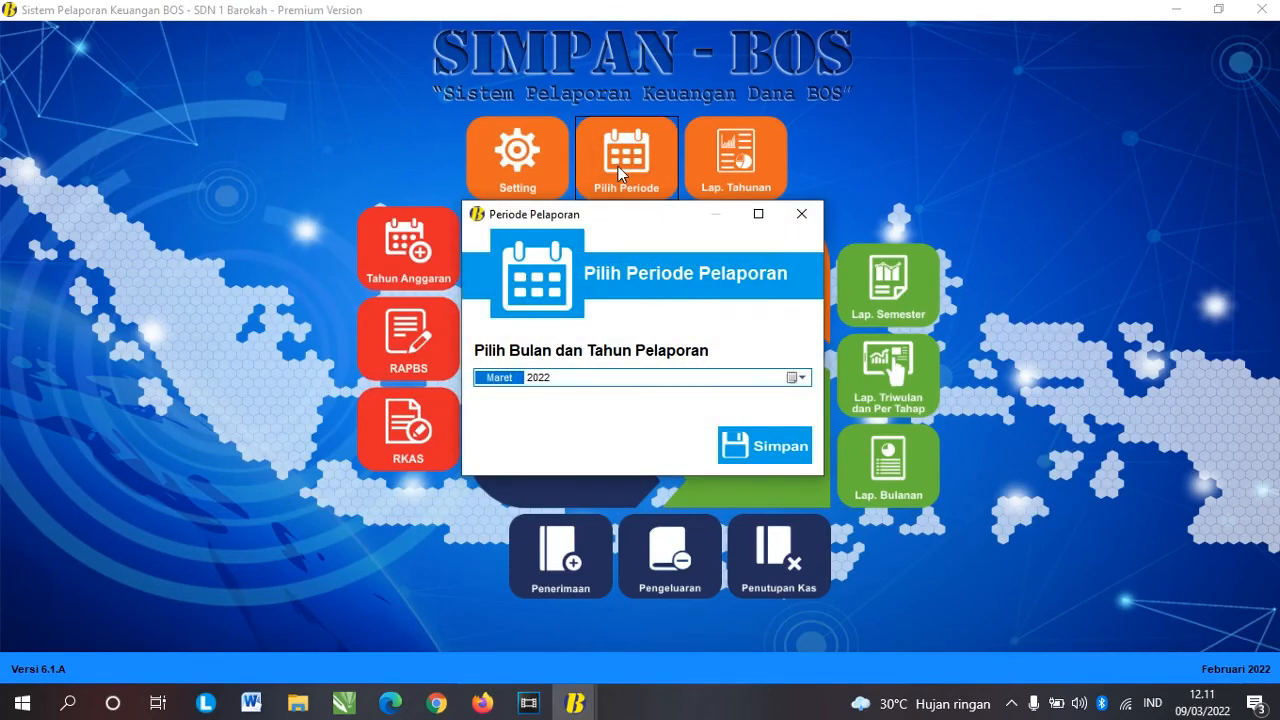
pyautogui.click(784, 448)
pyautogui.click(722, 406)
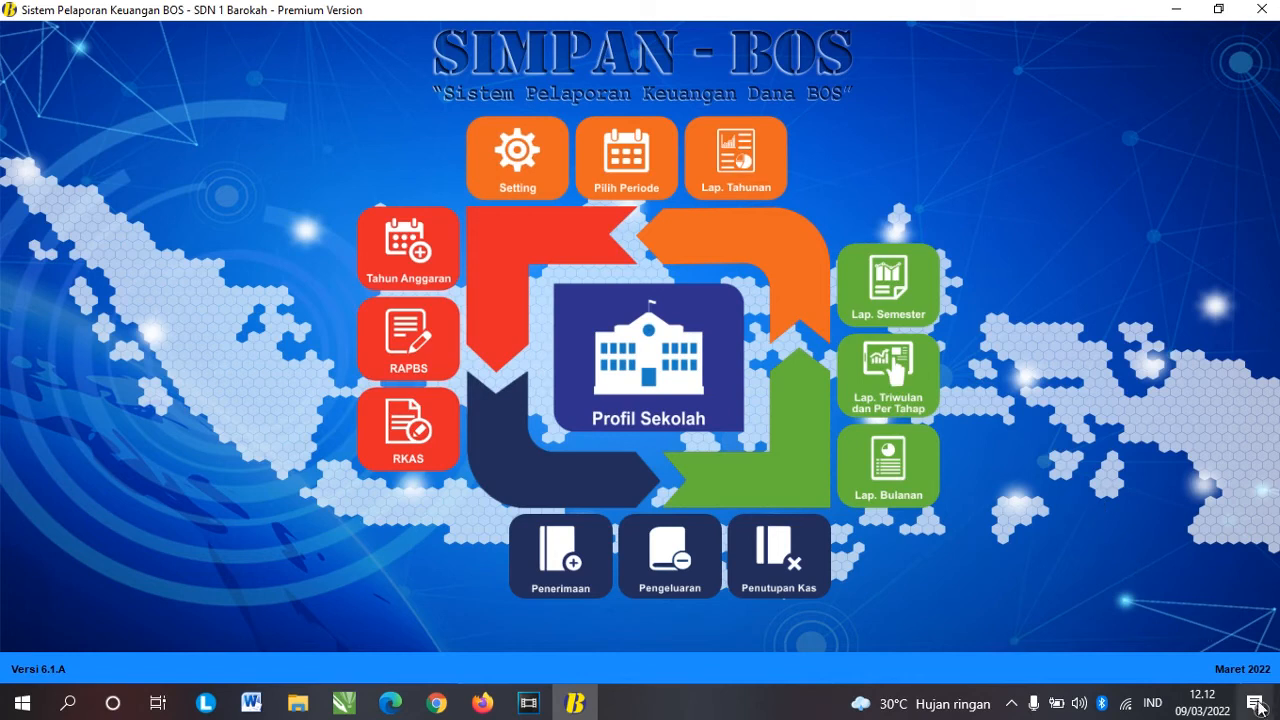
# Step: Review the Maret cash closing register twice without changes
pyautogui.click(780, 555)
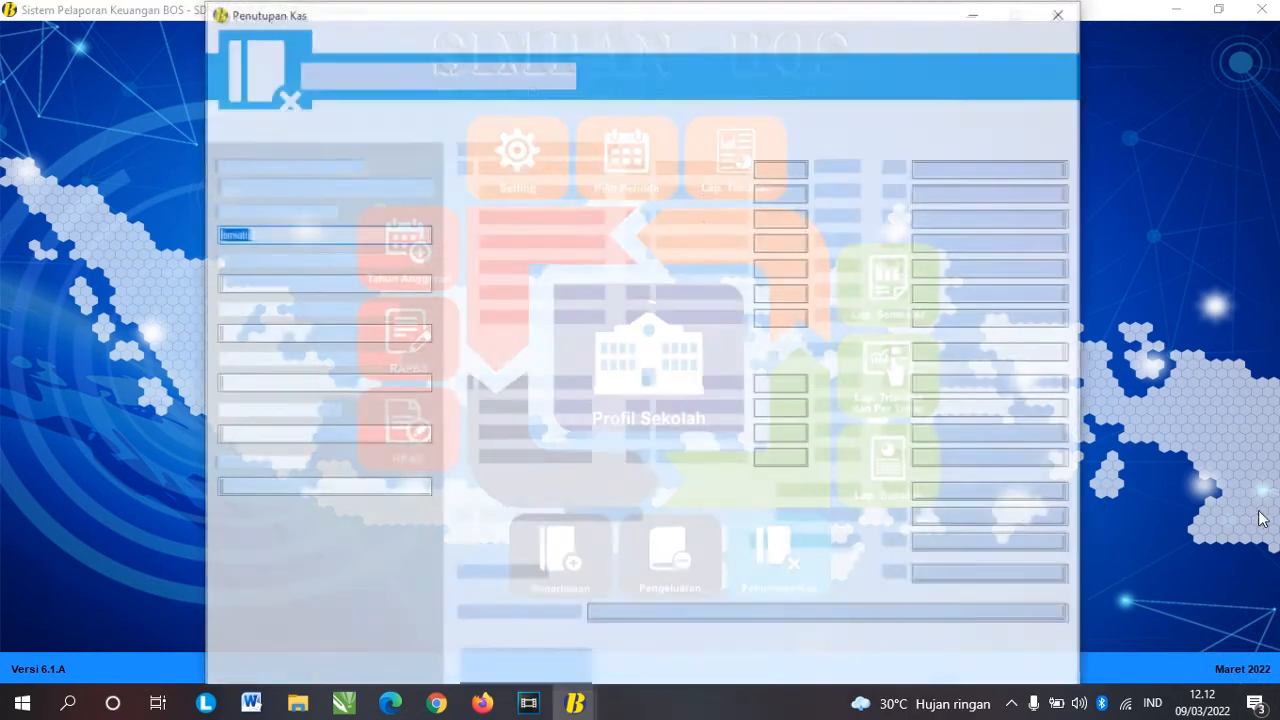
pyautogui.click(1060, 13)
pyautogui.click(775, 558)
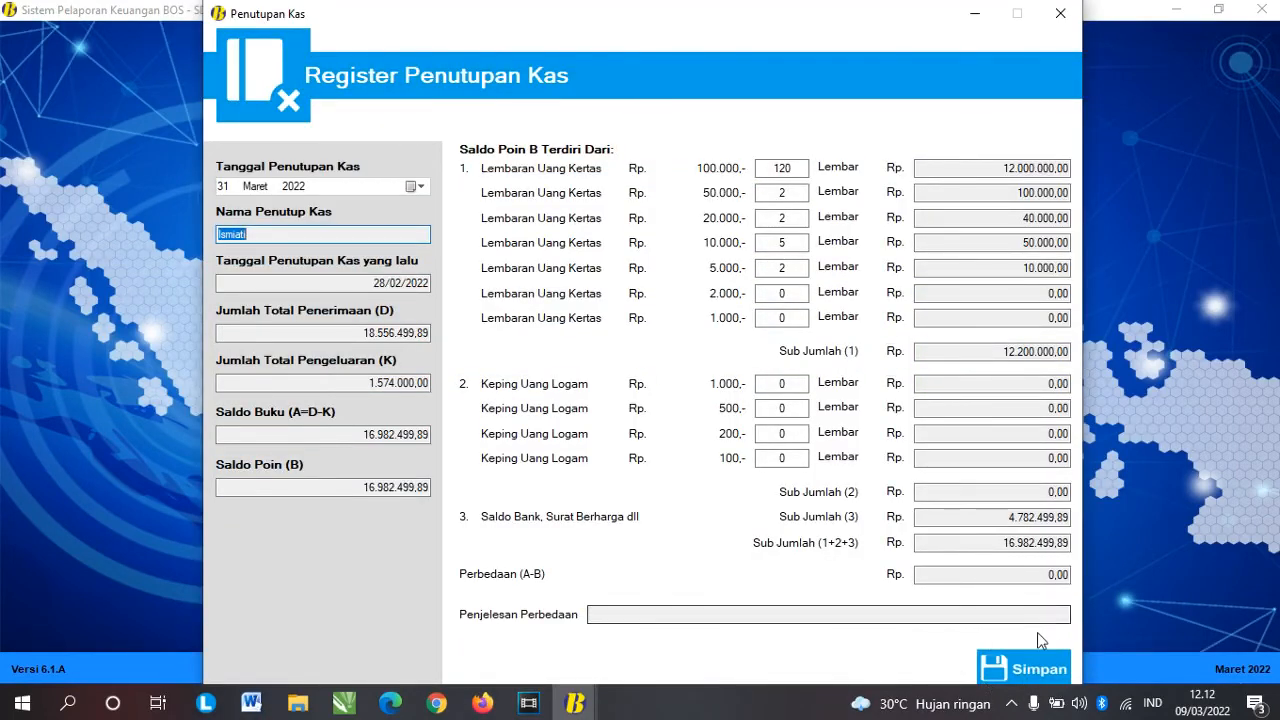
pyautogui.click(1060, 13)
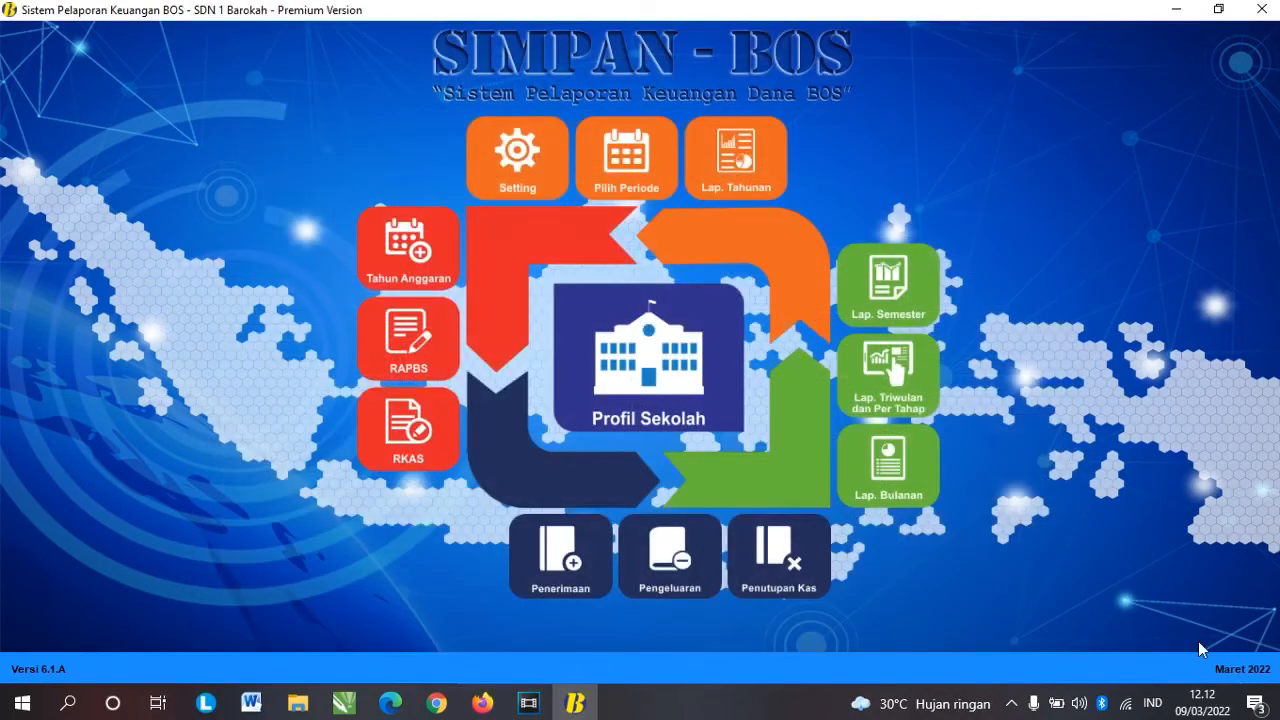
# Step: Set the reporting period to Februari 2022 and check its cash closing register
pyautogui.click(642, 180)
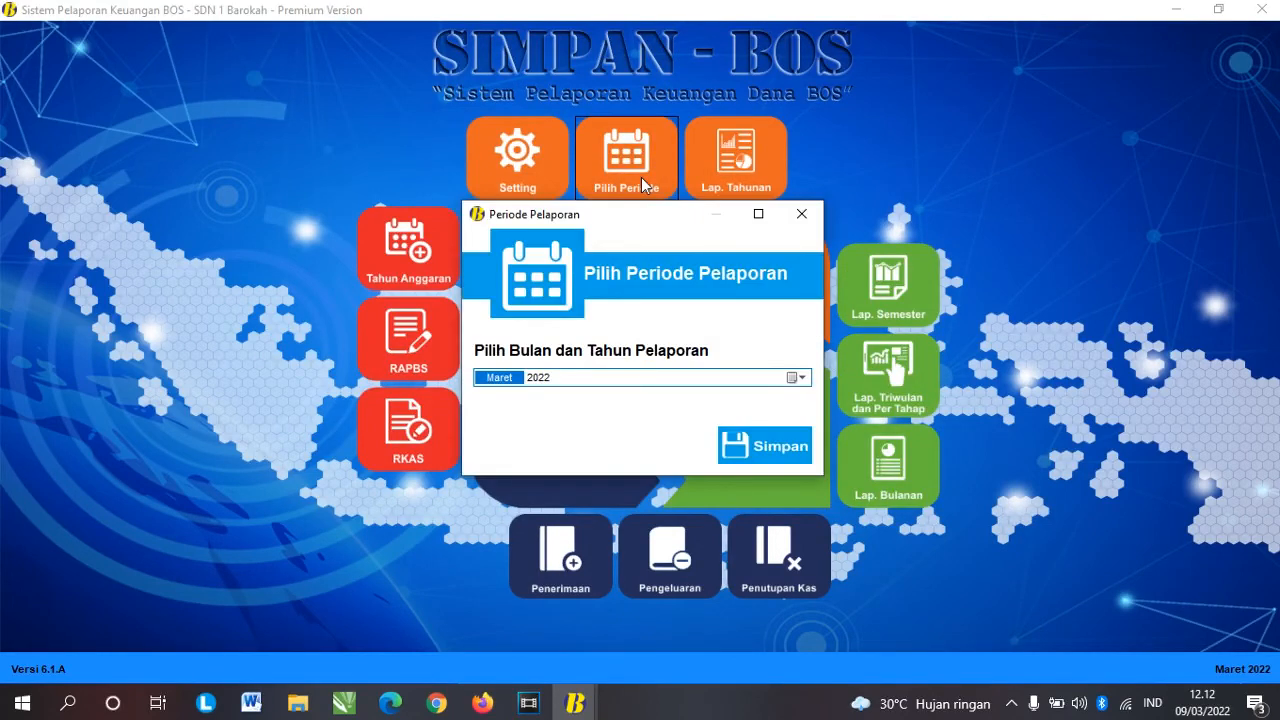
pyautogui.press('Down')
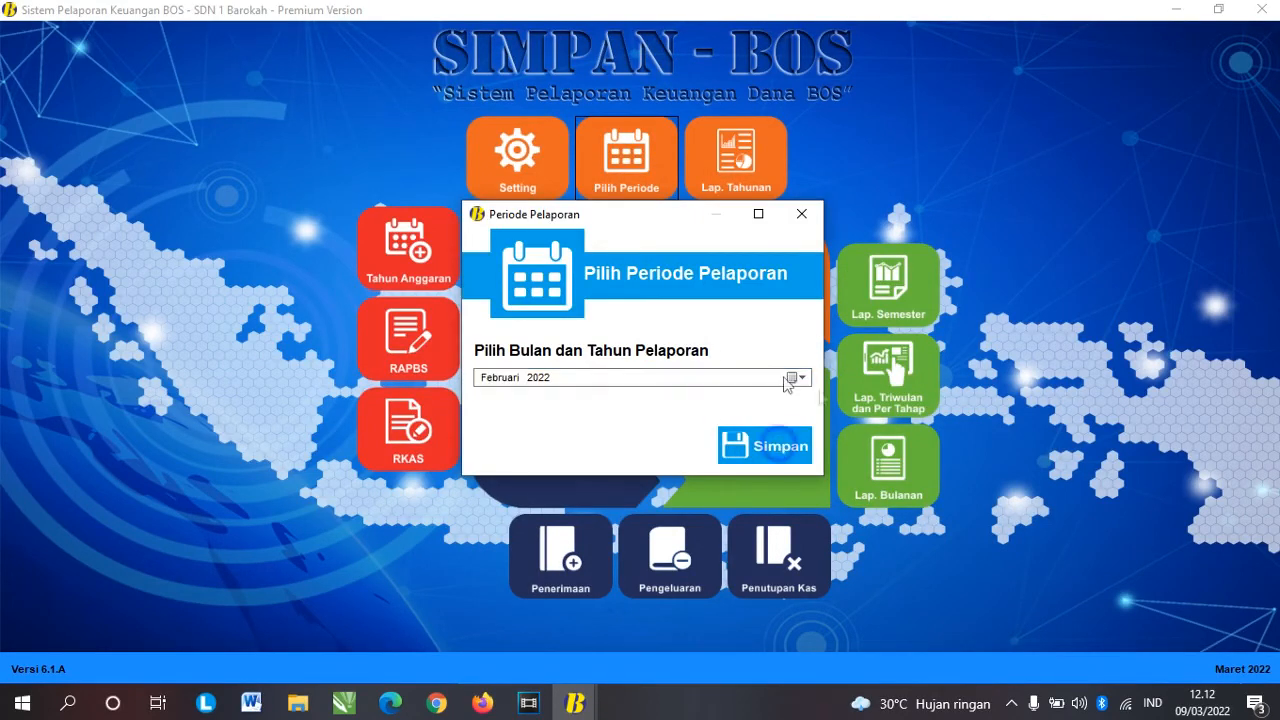
pyautogui.click(765, 446)
pyautogui.click(707, 402)
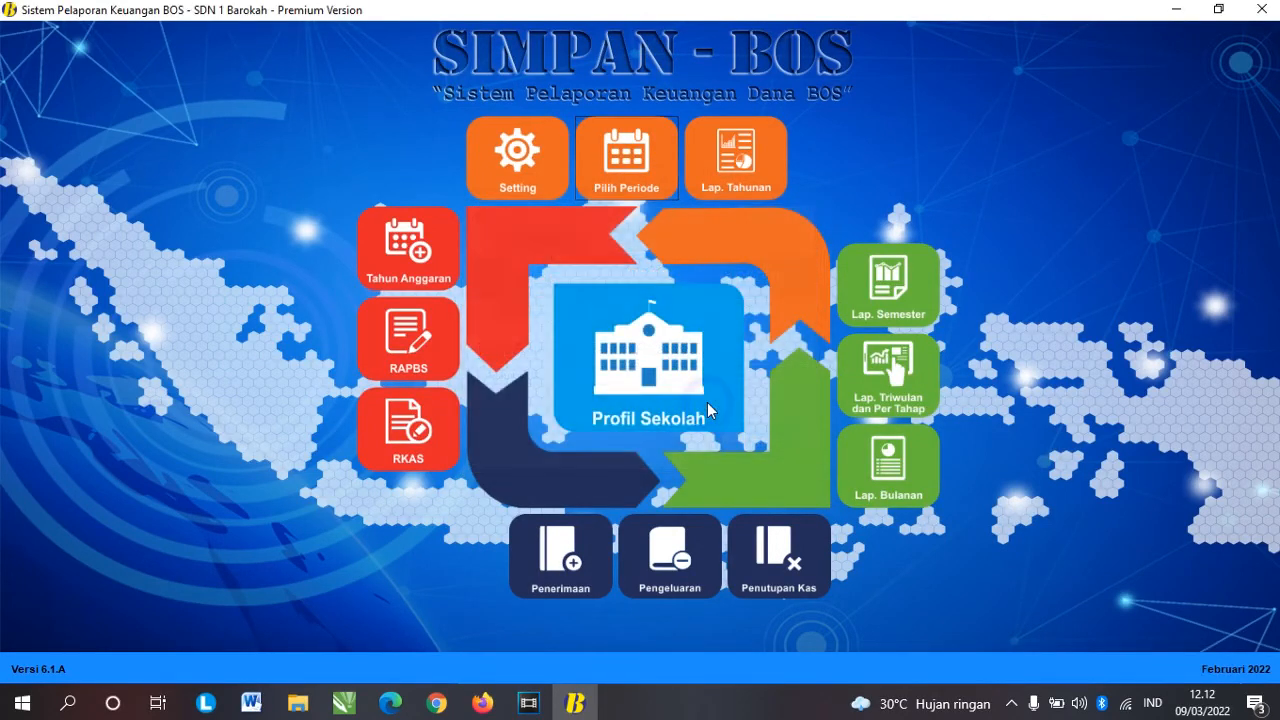
pyautogui.click(797, 556)
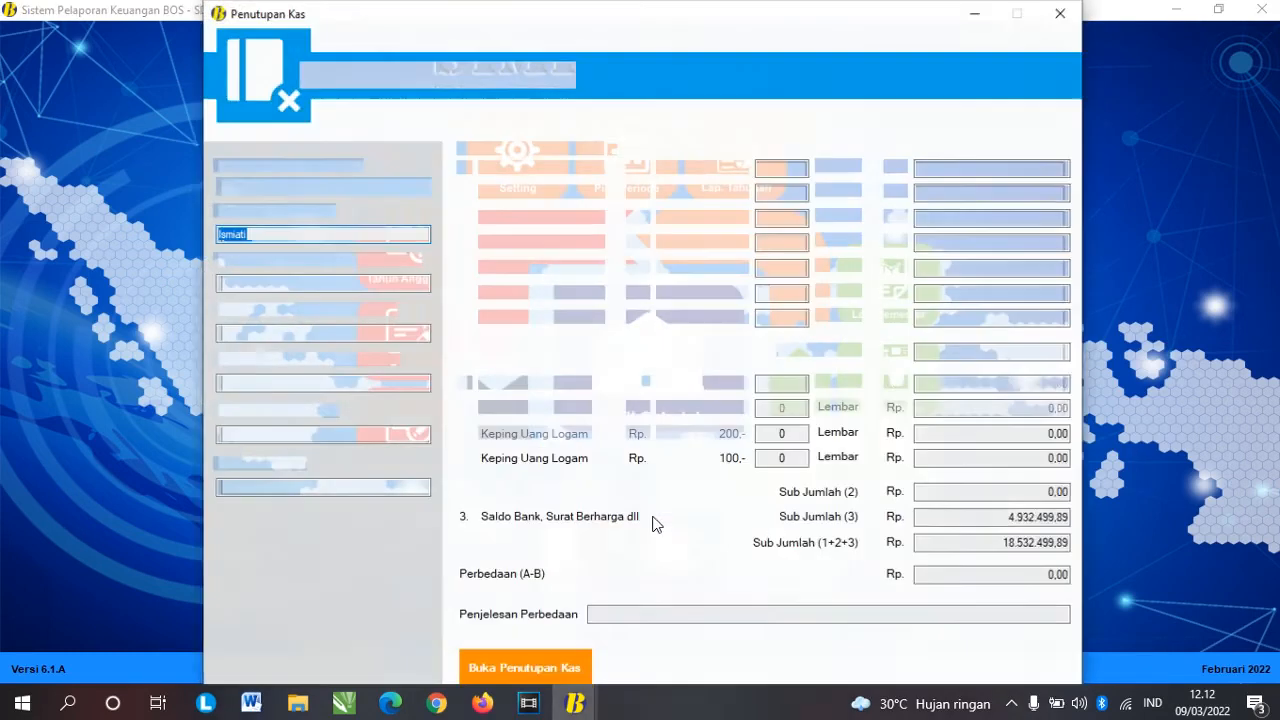
pyautogui.click(1060, 13)
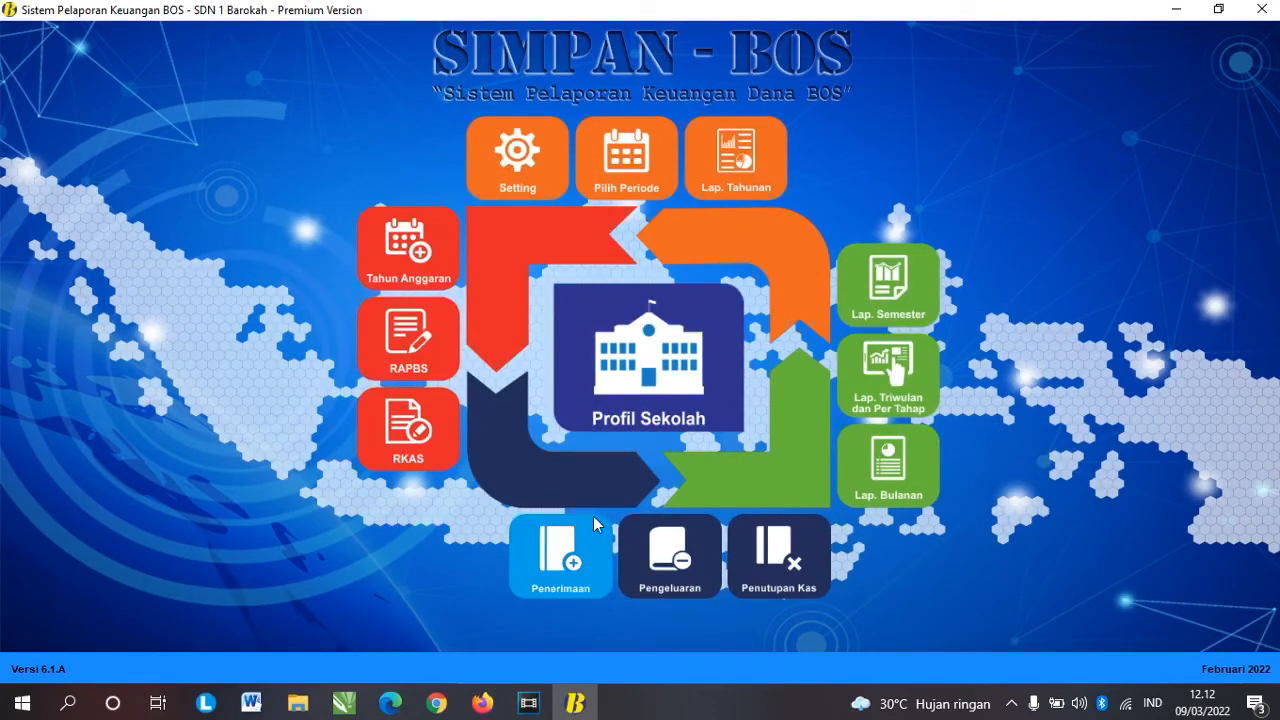
# Step: Start a Bunga Bank bank receipt dated 15 Februari 2022
pyautogui.click(574, 568)
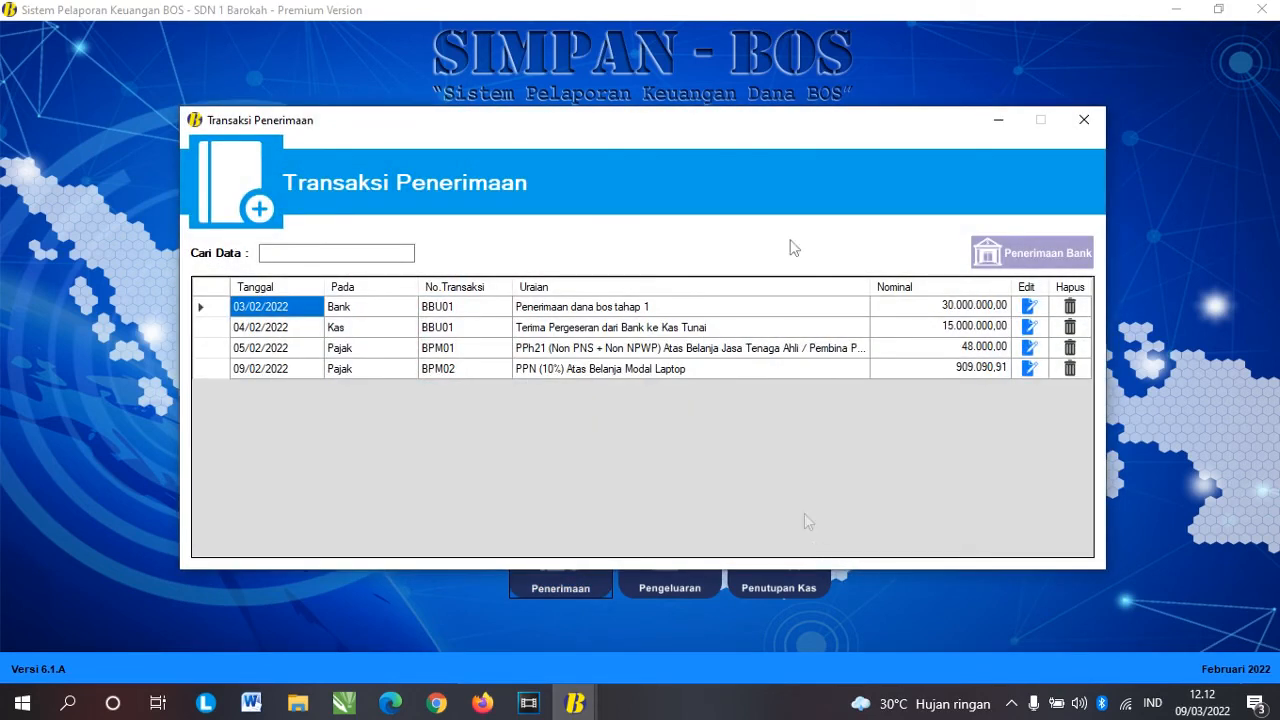
pyautogui.click(1030, 256)
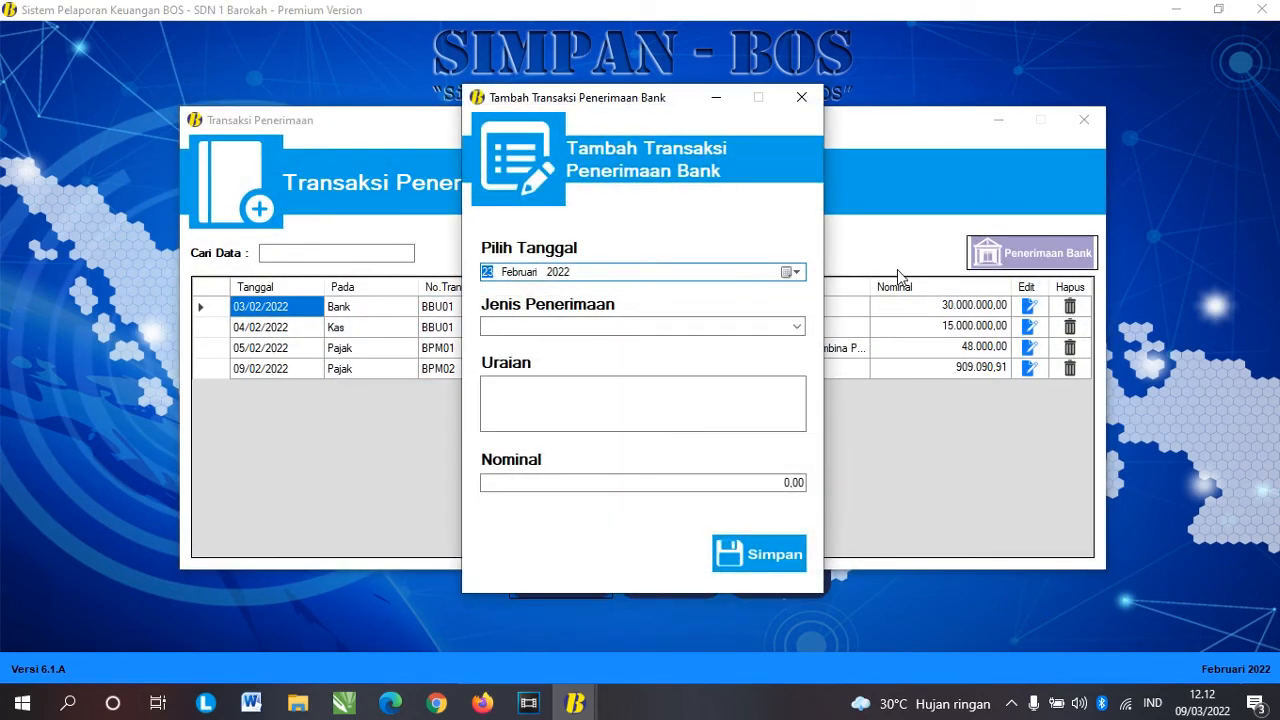
pyautogui.click(795, 272)
pyautogui.click(556, 363)
pyautogui.click(797, 326)
pyautogui.click(649, 370)
# Step: Describe it as 'bunga bank februari' with amount 6000, save, and close the list
pyautogui.click(640, 417)
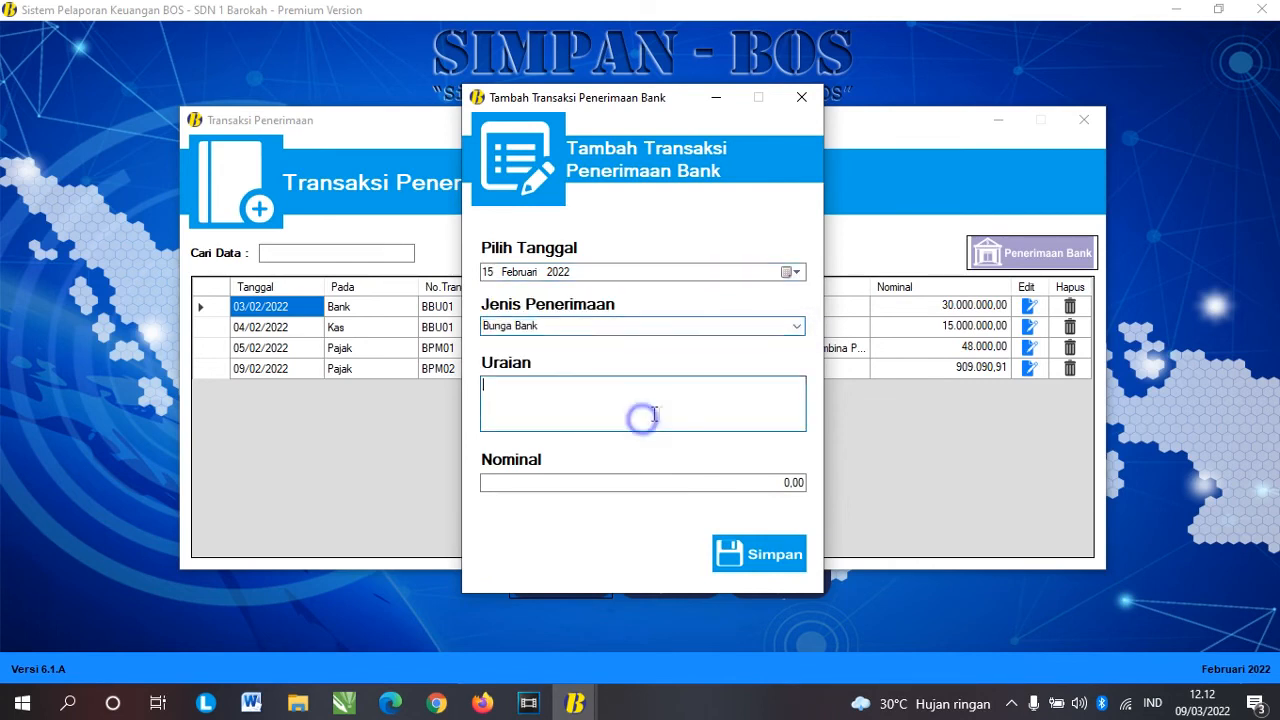
pyautogui.write('bunga bank ')
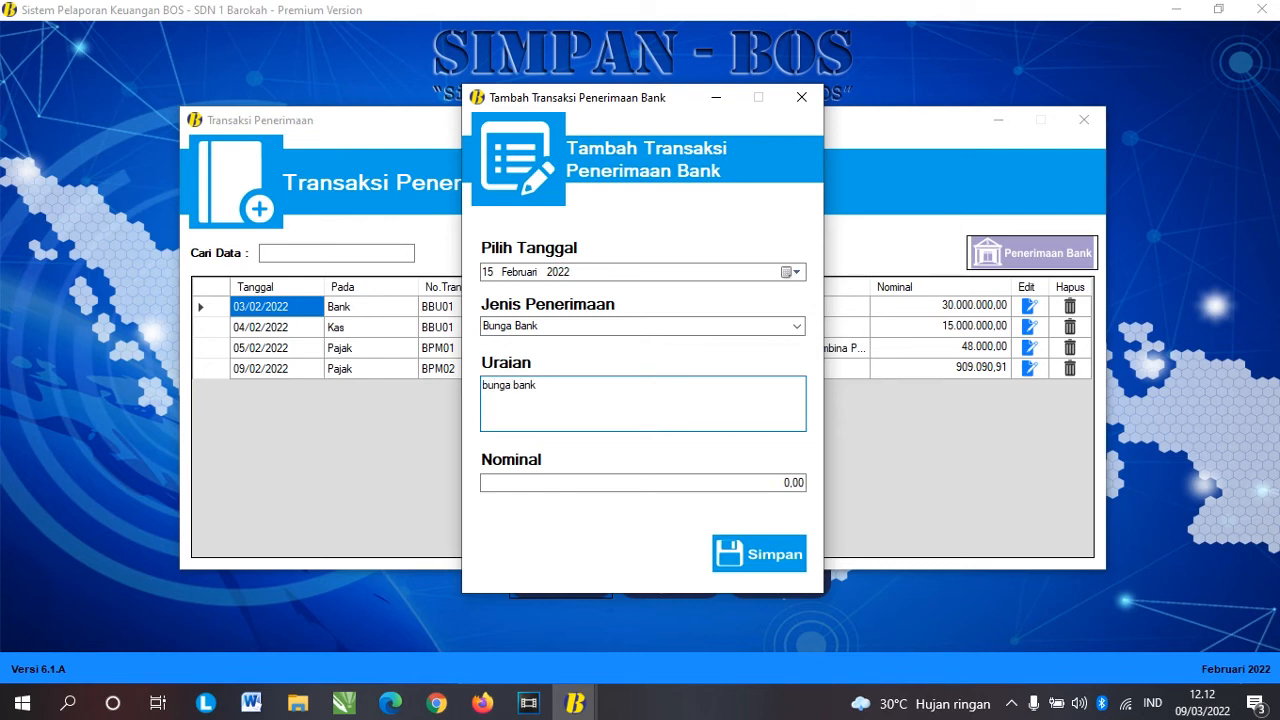
pyautogui.write('februari')
pyautogui.press('Tab')
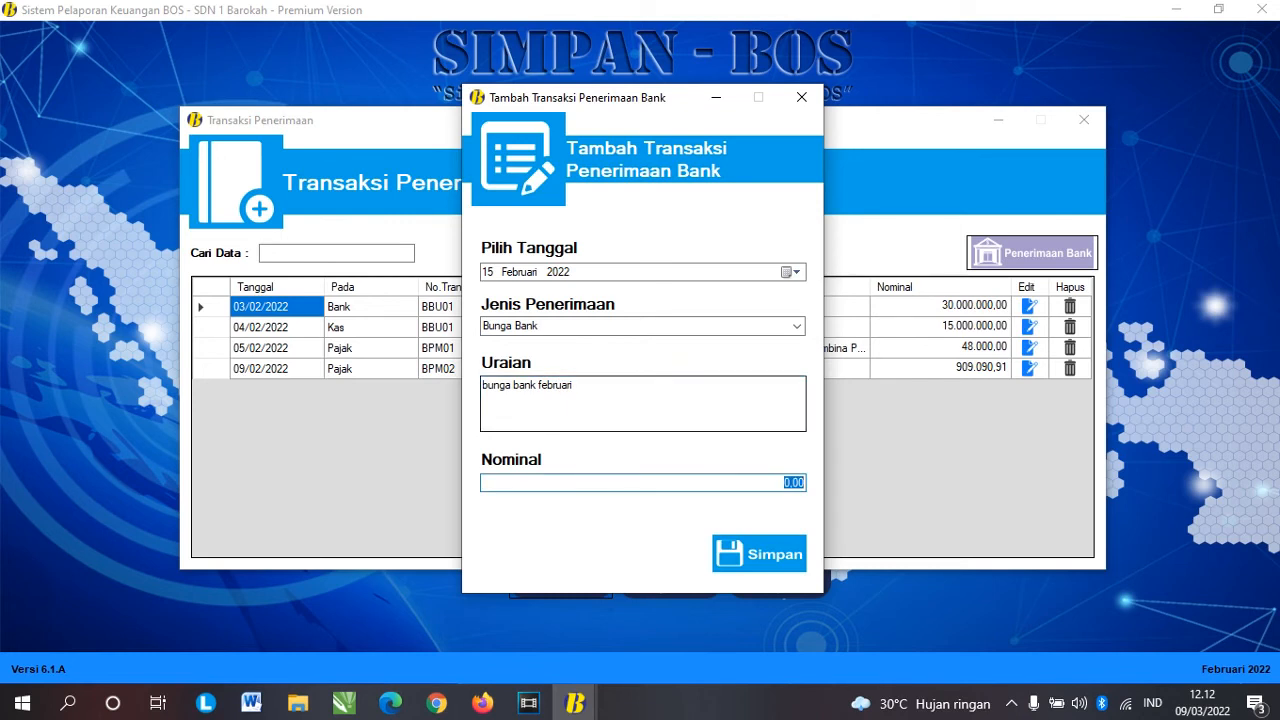
pyautogui.write('6000')
pyautogui.press('Tab')
pyautogui.press('Return')
pyautogui.press('Return')
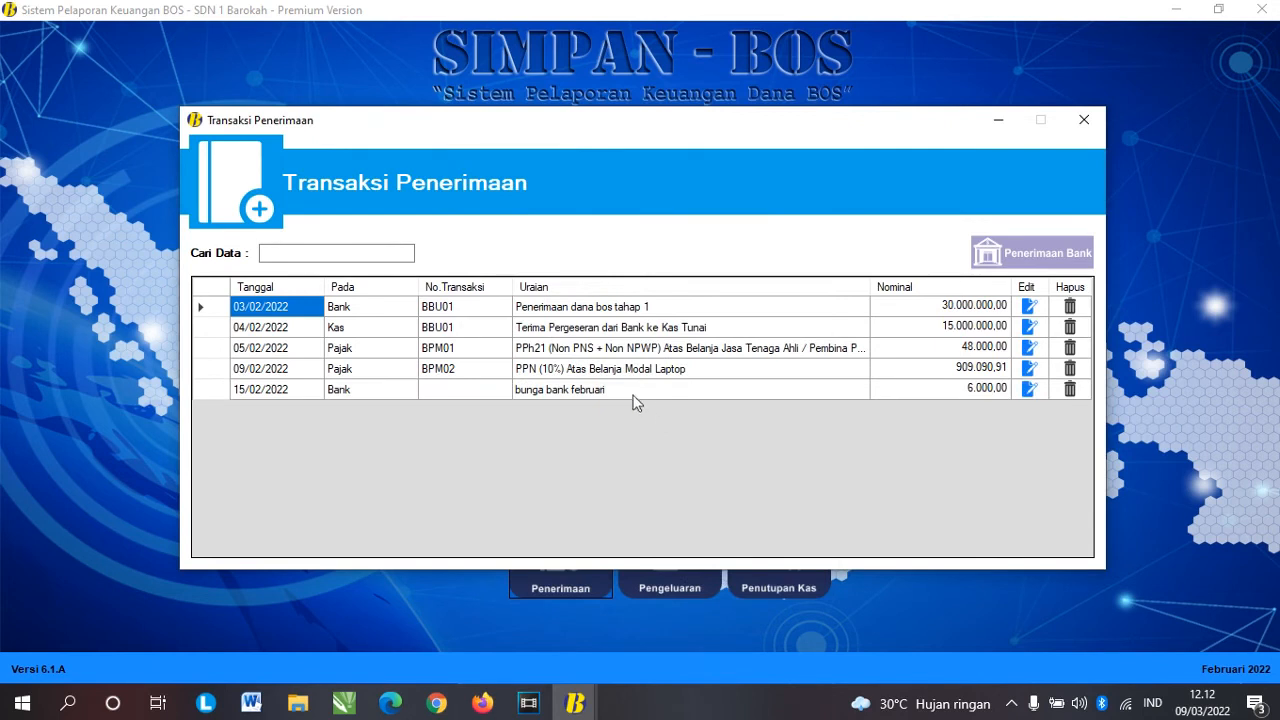
pyautogui.click(645, 390)
pyautogui.click(1084, 120)
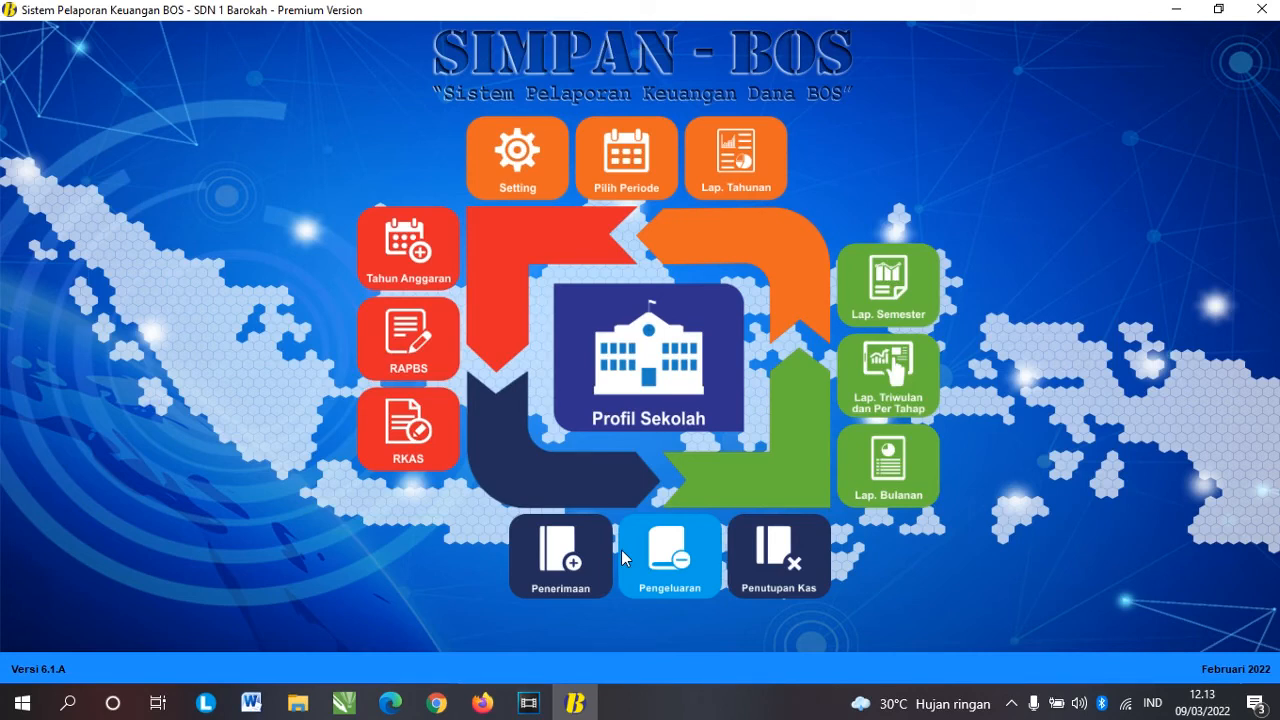
# Step: Start a cash closing dated 28 Februari 2022
pyautogui.click(758, 560)
pyautogui.click(415, 187)
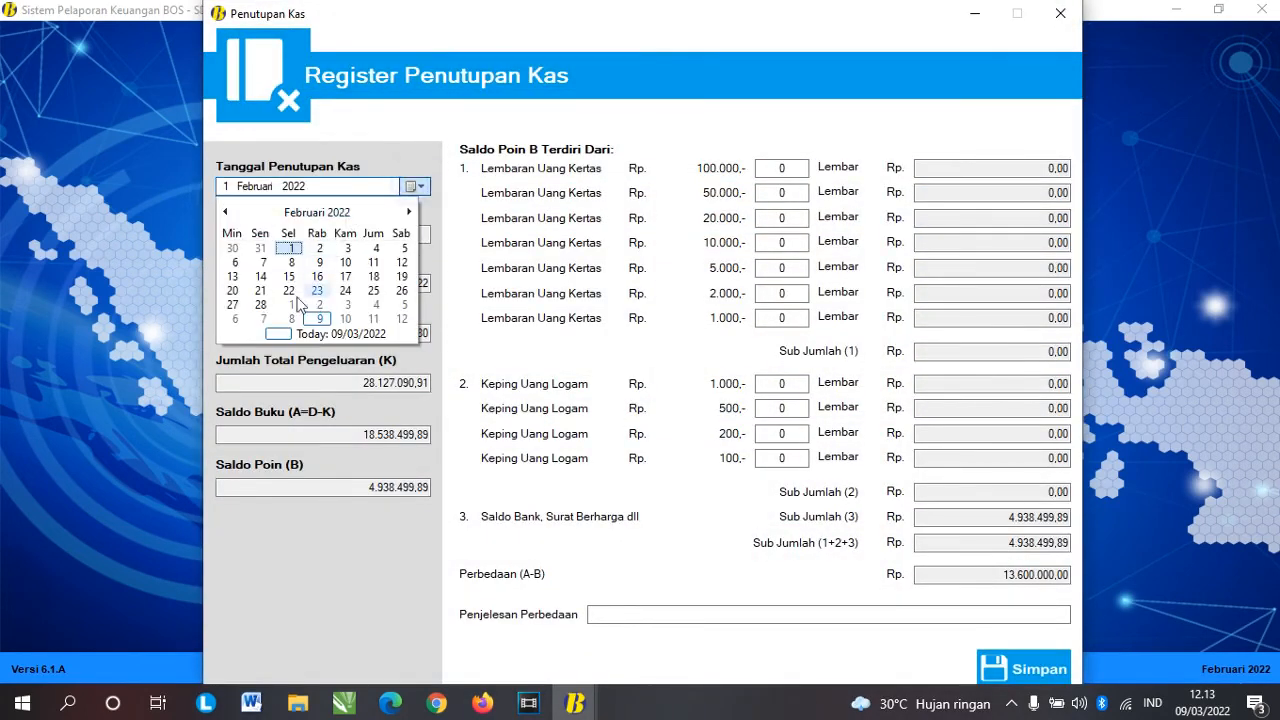
pyautogui.click(260, 304)
pyautogui.click(994, 575)
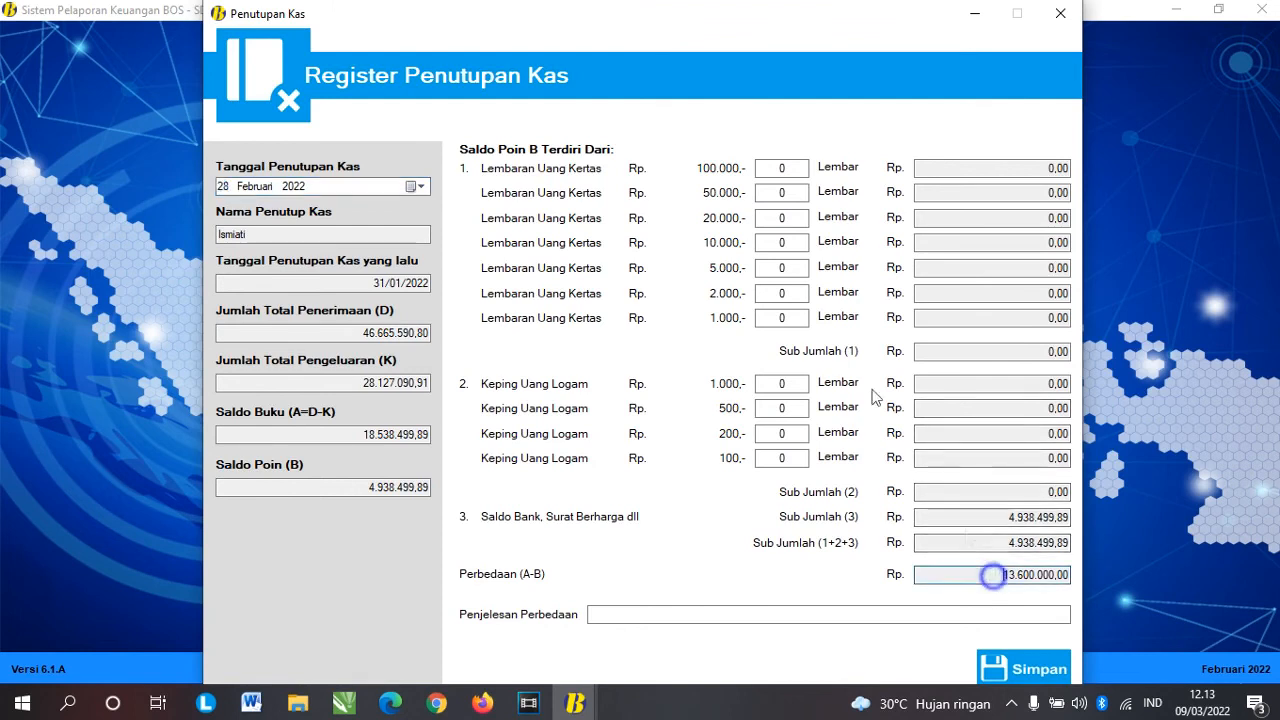
# Step: Enter banknote counts 130, 6, 10 and 10, save the closing, and close the register
pyautogui.moveTo(797, 169); pyautogui.dragTo(707, 172)
pyautogui.write('130')
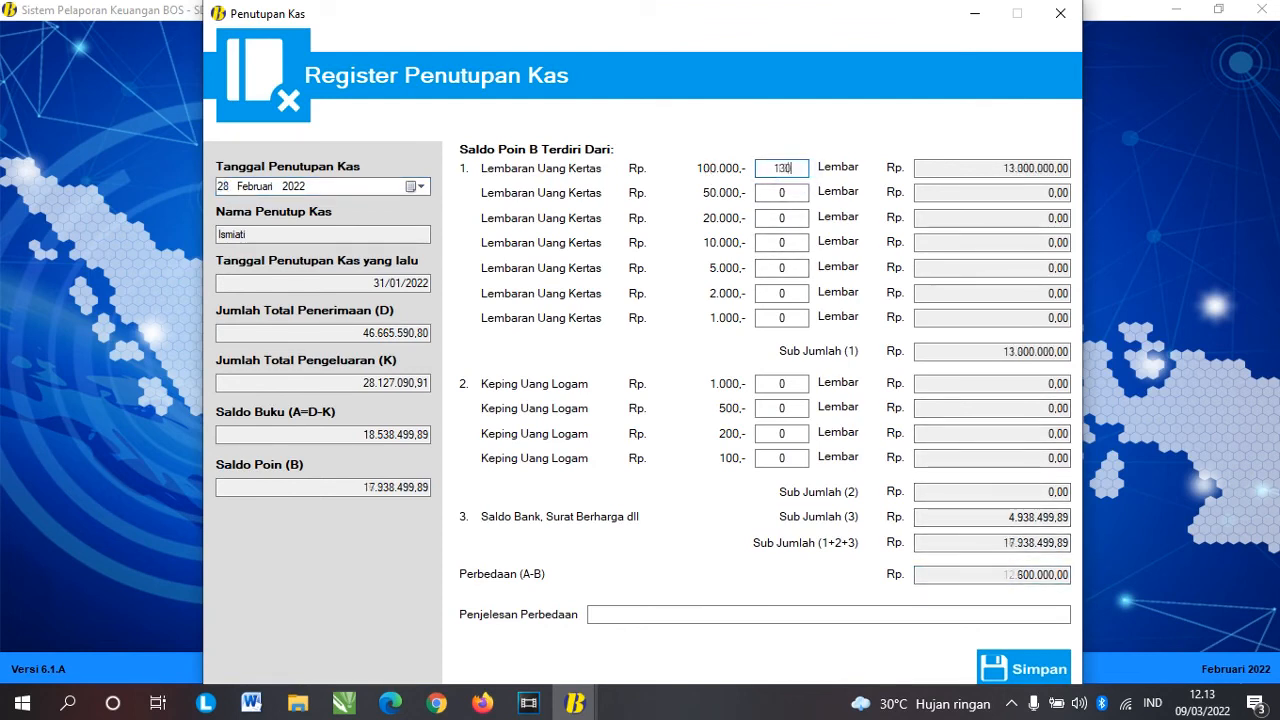
pyautogui.press('Tab')
pyautogui.press('Tab')
pyautogui.write('6')
pyautogui.press('Tab')
pyautogui.press('Tab')
pyautogui.write('10')
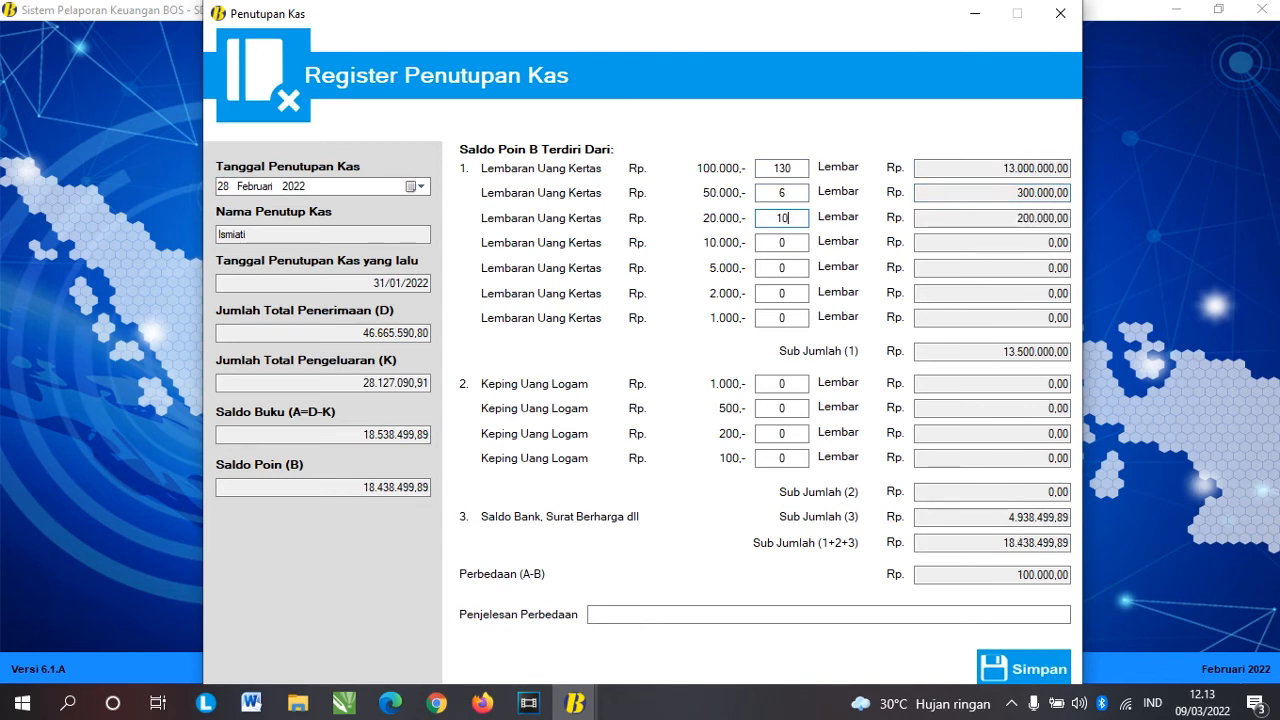
pyautogui.press('Tab')
pyautogui.press('Tab')
pyautogui.write('10')
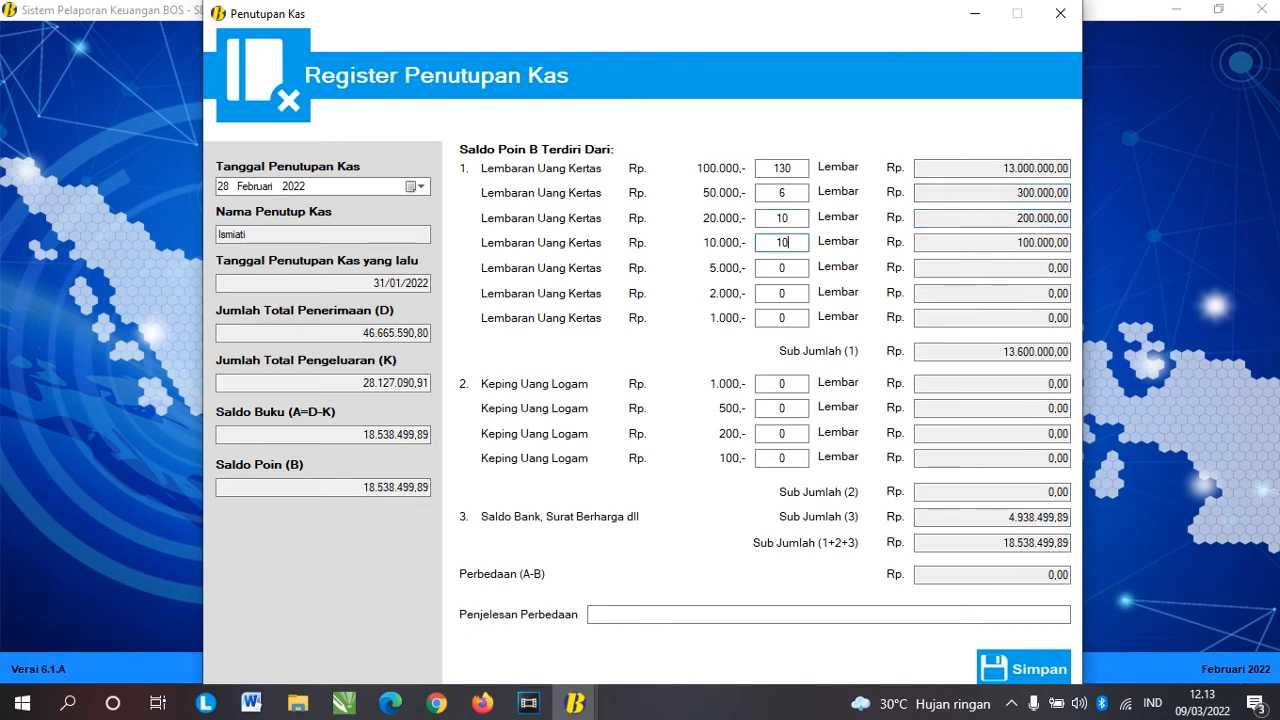
pyautogui.click(1037, 665)
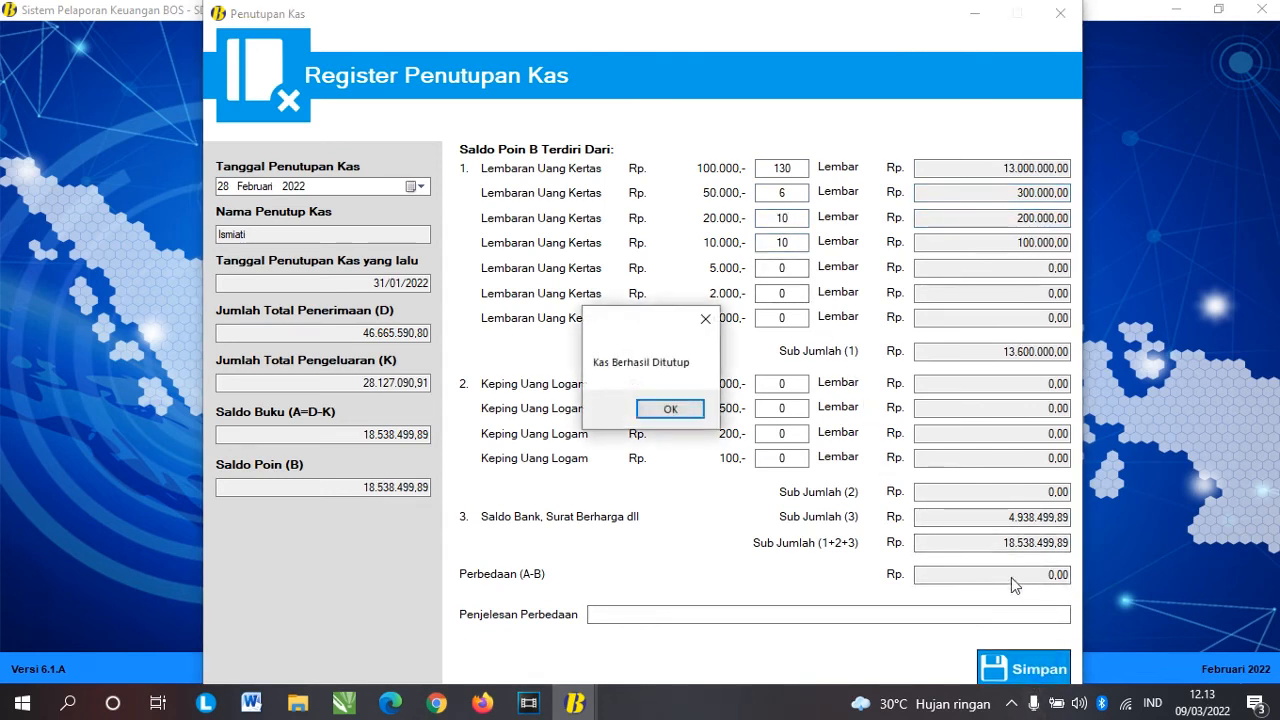
pyautogui.click(668, 406)
pyautogui.click(1058, 16)
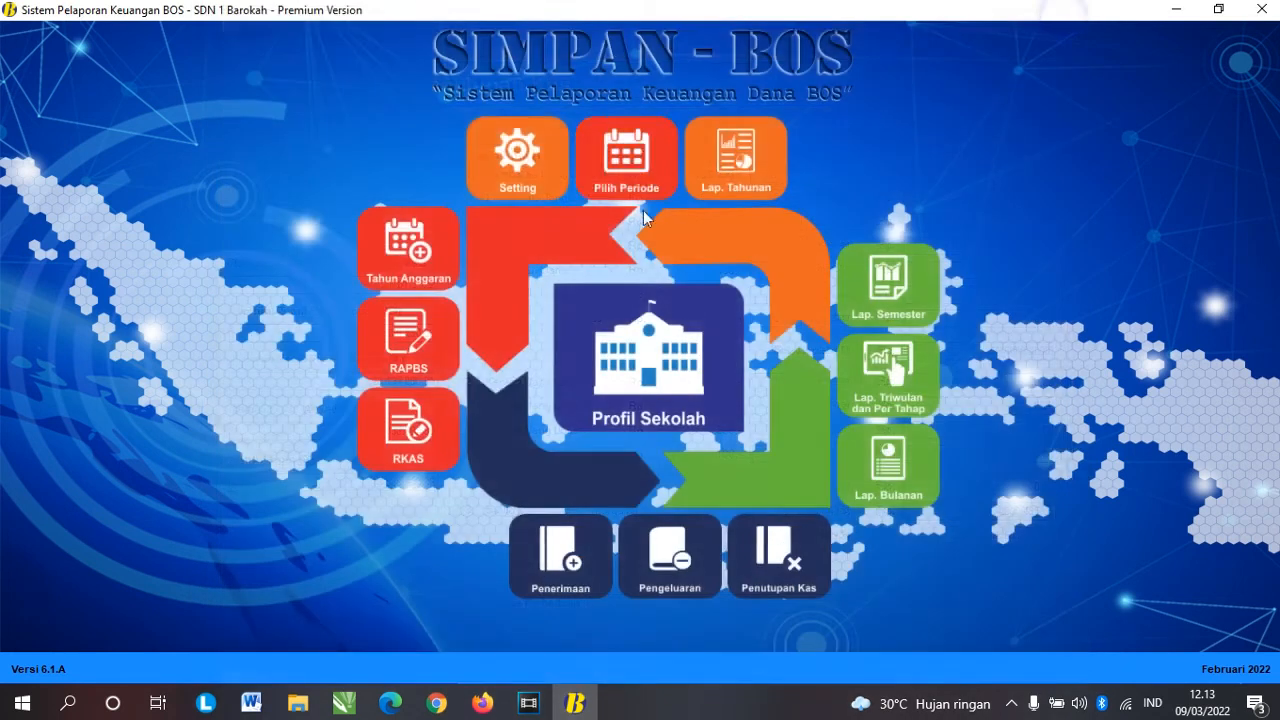
# Step: Set the reporting period to Maret 2022
pyautogui.click(637, 164)
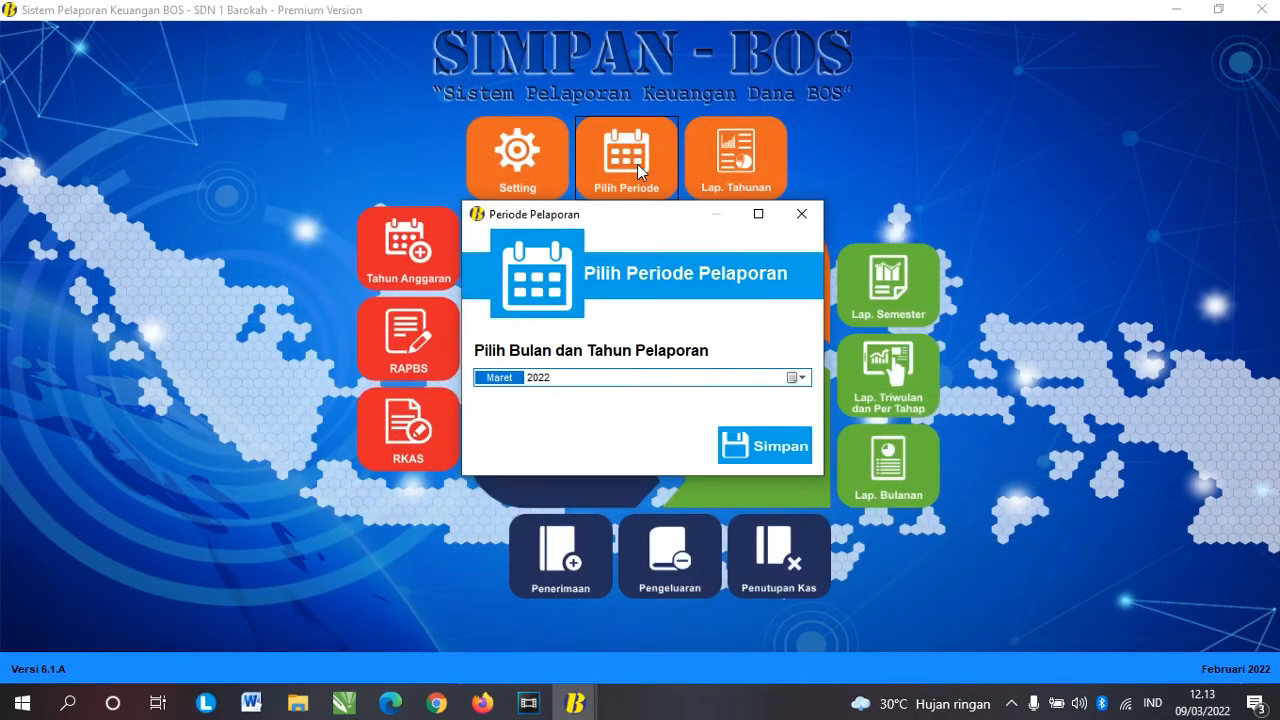
pyautogui.click(752, 442)
pyautogui.click(727, 407)
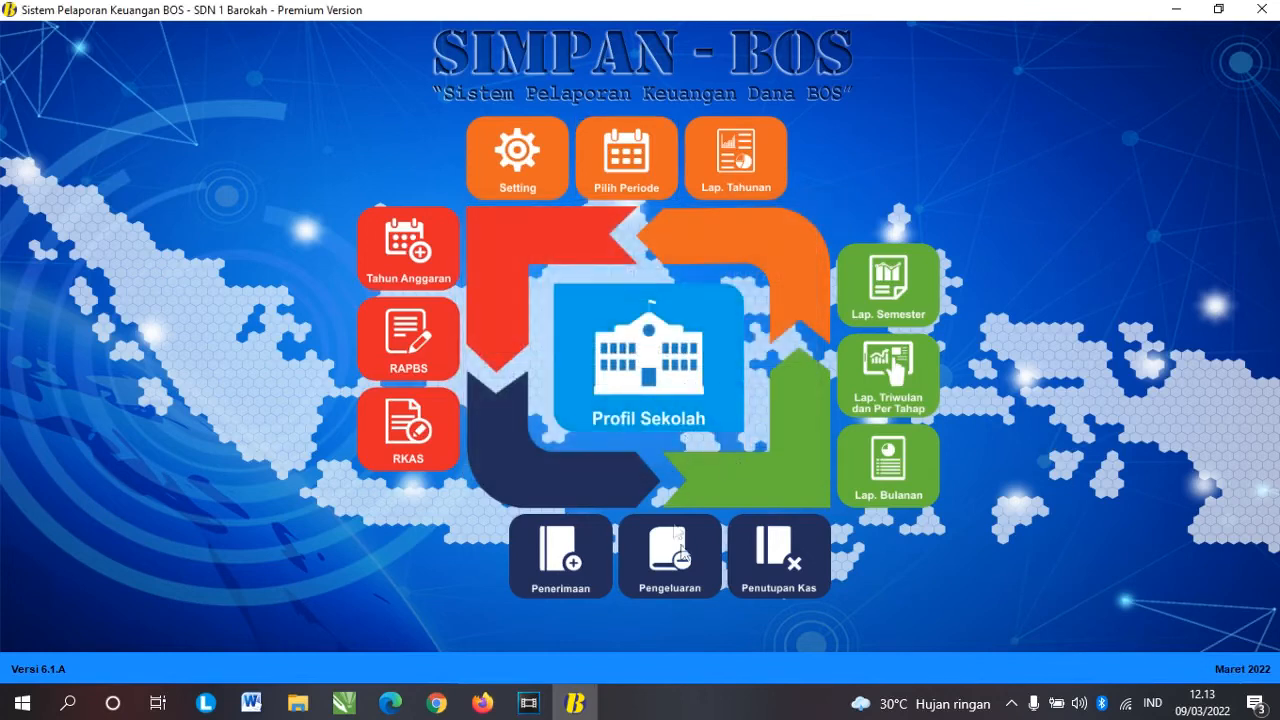
# Step: Start a cash closing dated 31 Maret with 120 notes of 100.000 and 1 note of 50.000
pyautogui.click(779, 556)
pyautogui.click(418, 188)
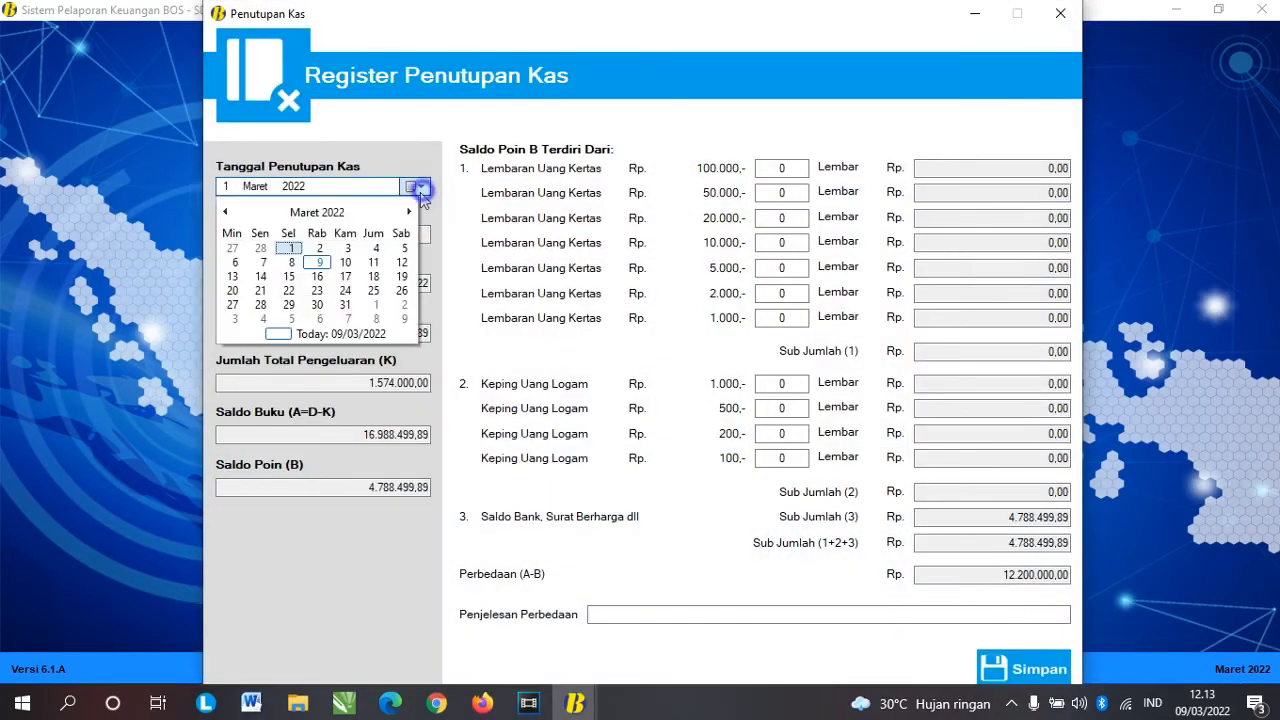
pyautogui.click(345, 305)
pyautogui.click(788, 167)
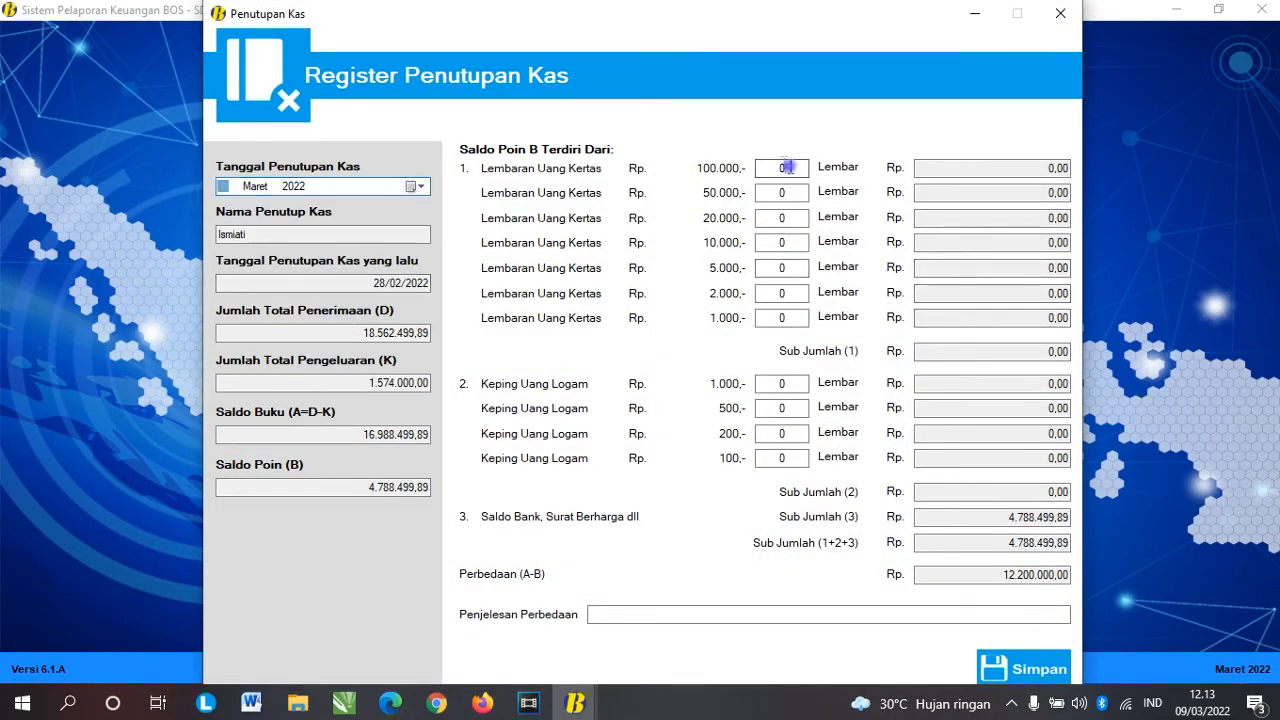
pyautogui.write('120')
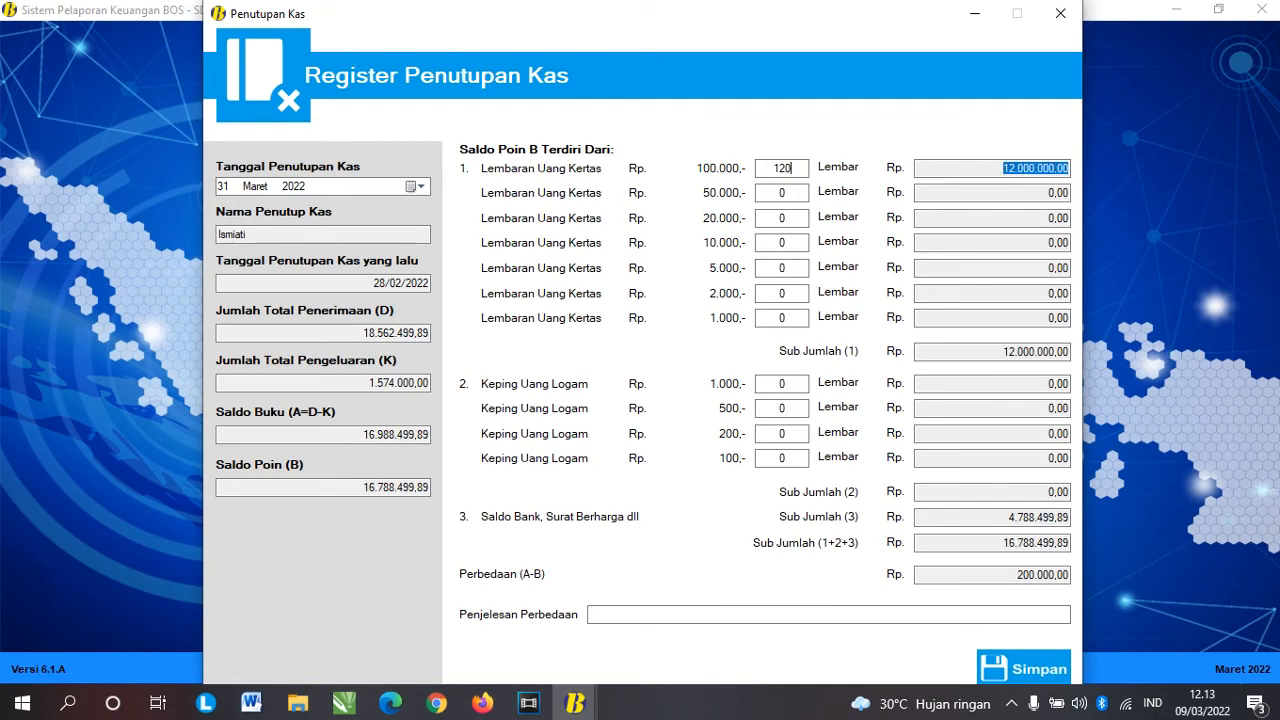
pyautogui.press('Tab')
pyautogui.write('1')
pyautogui.press('Tab')
pyautogui.press('Tab')
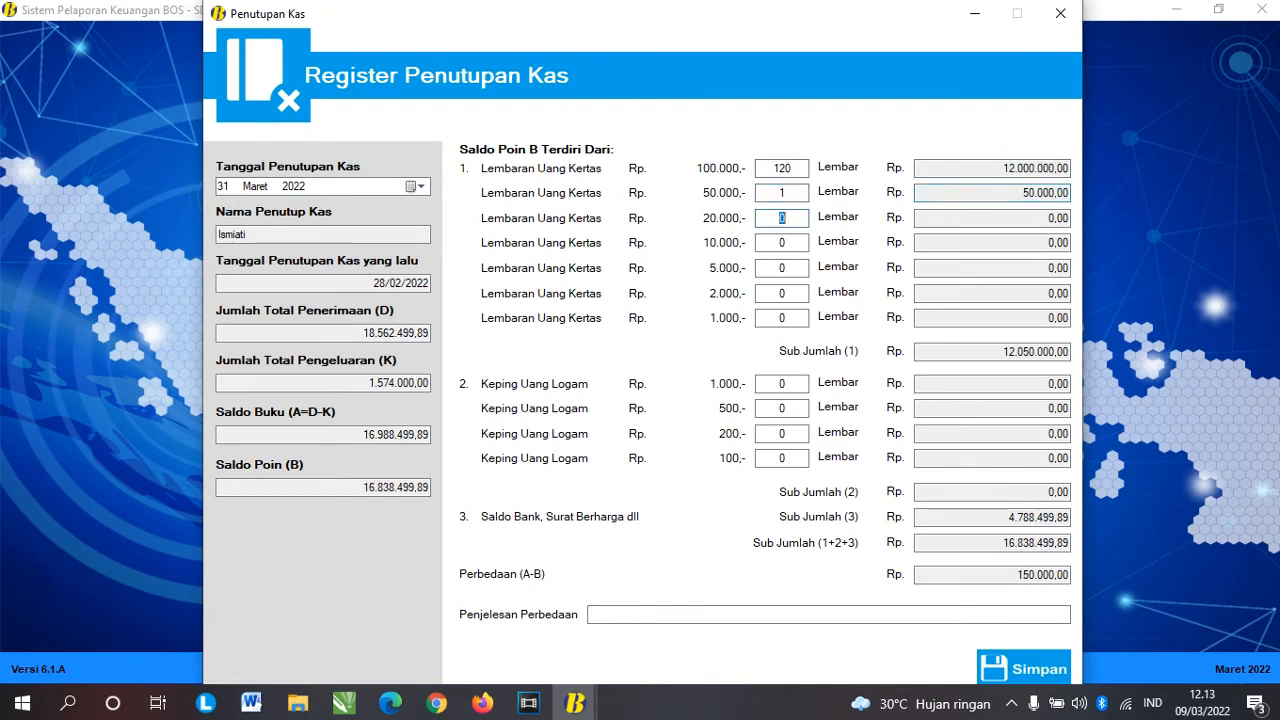
# Step: Set the 20.000 note count to 5, correcting the mistyped entries
pyautogui.write('2')
pyautogui.press('BackSpace')
pyautogui.write('100')
pyautogui.press('BackSpace')
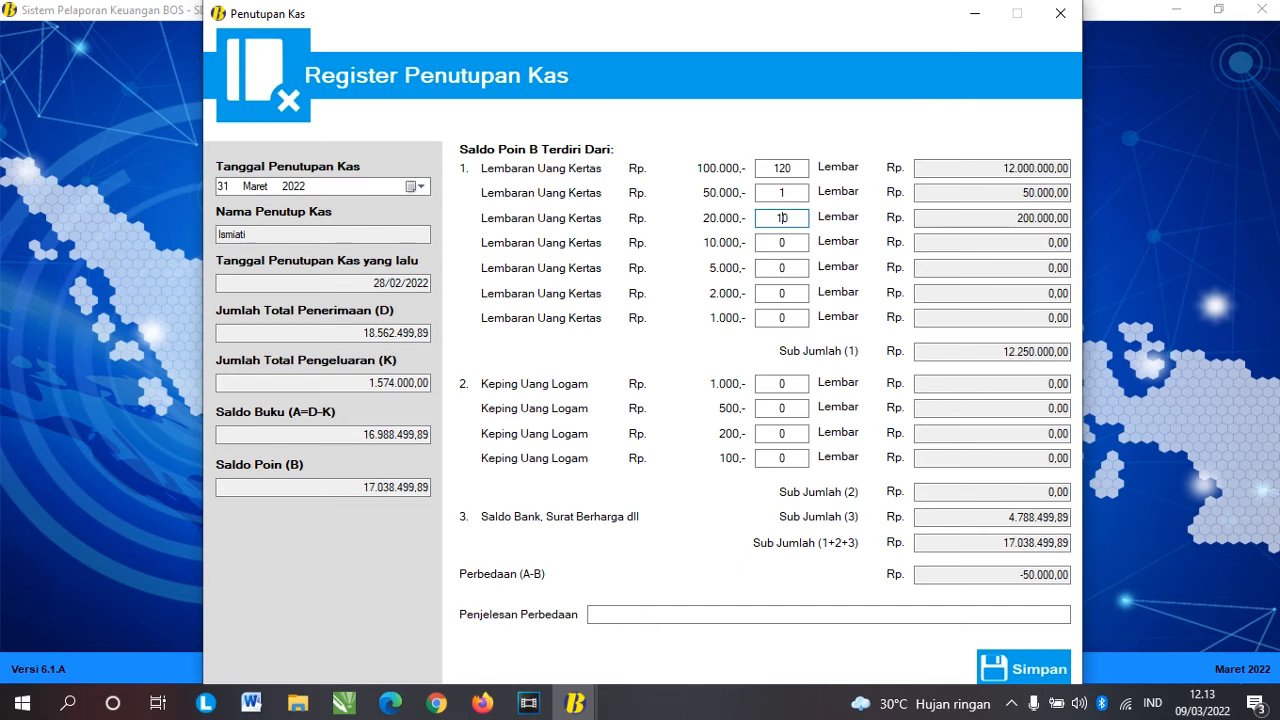
pyautogui.press('Tab')
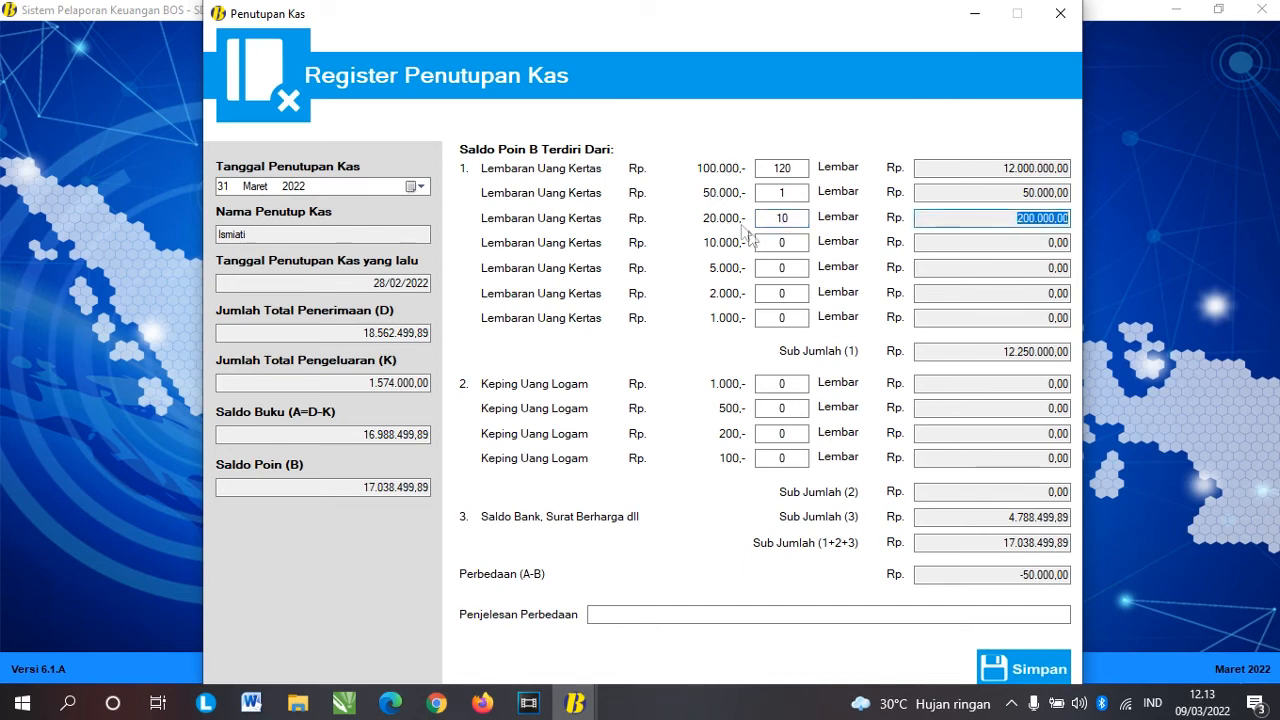
pyautogui.doubleClick(782, 218)
pyautogui.write('5')
pyautogui.press('Tab')
# Step: Enter 5 notes of 10.000, confirm the 0,00 difference and save the closing
pyautogui.doubleClick(782, 242)
pyautogui.write('5')
pyautogui.press('Tab')
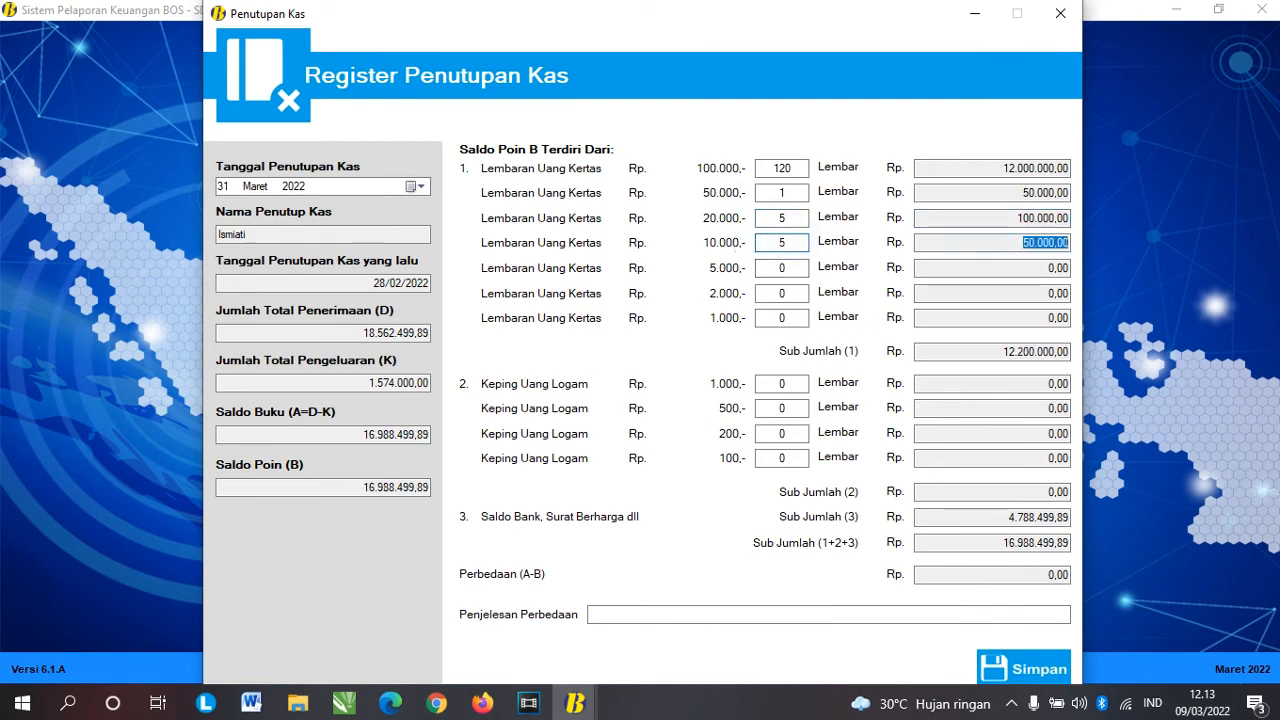
pyautogui.doubleClick(1055, 577)
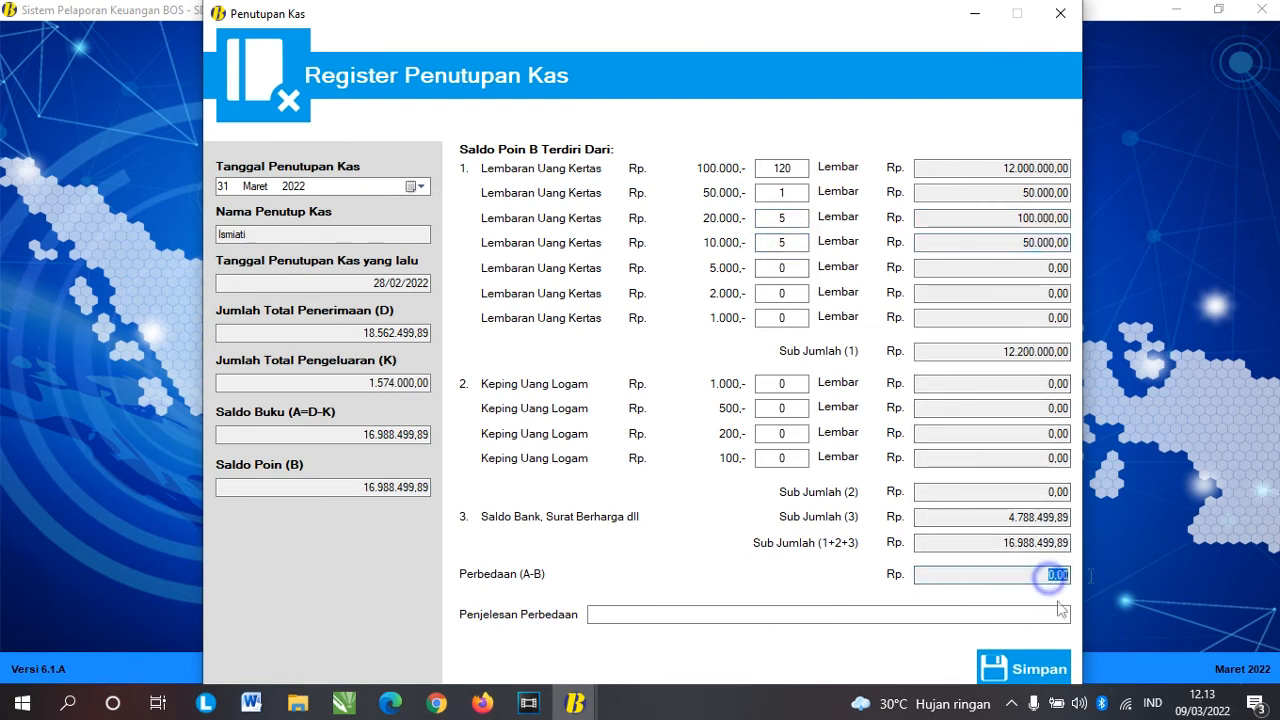
pyautogui.click(1023, 668)
pyautogui.click(668, 406)
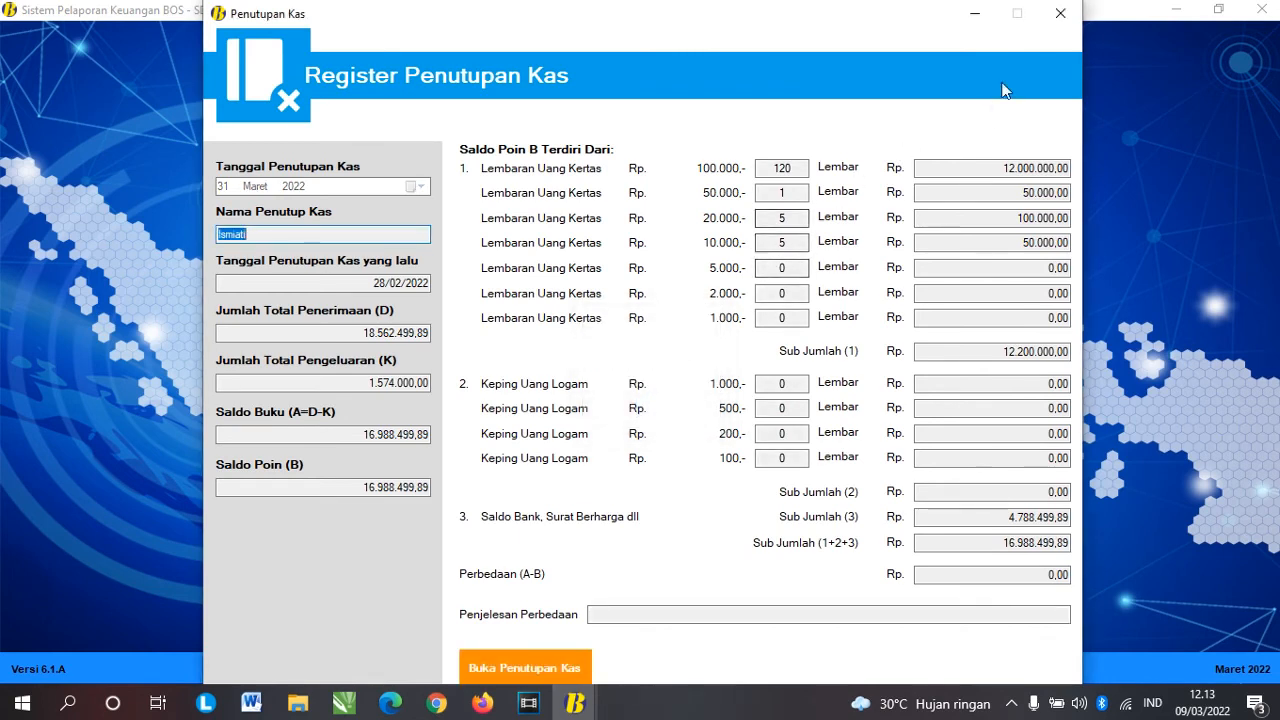
# Step: Close the Penutupan Kas register and bring up the Lap. Bulanan monthly reports window
pyautogui.click(1066, 20)
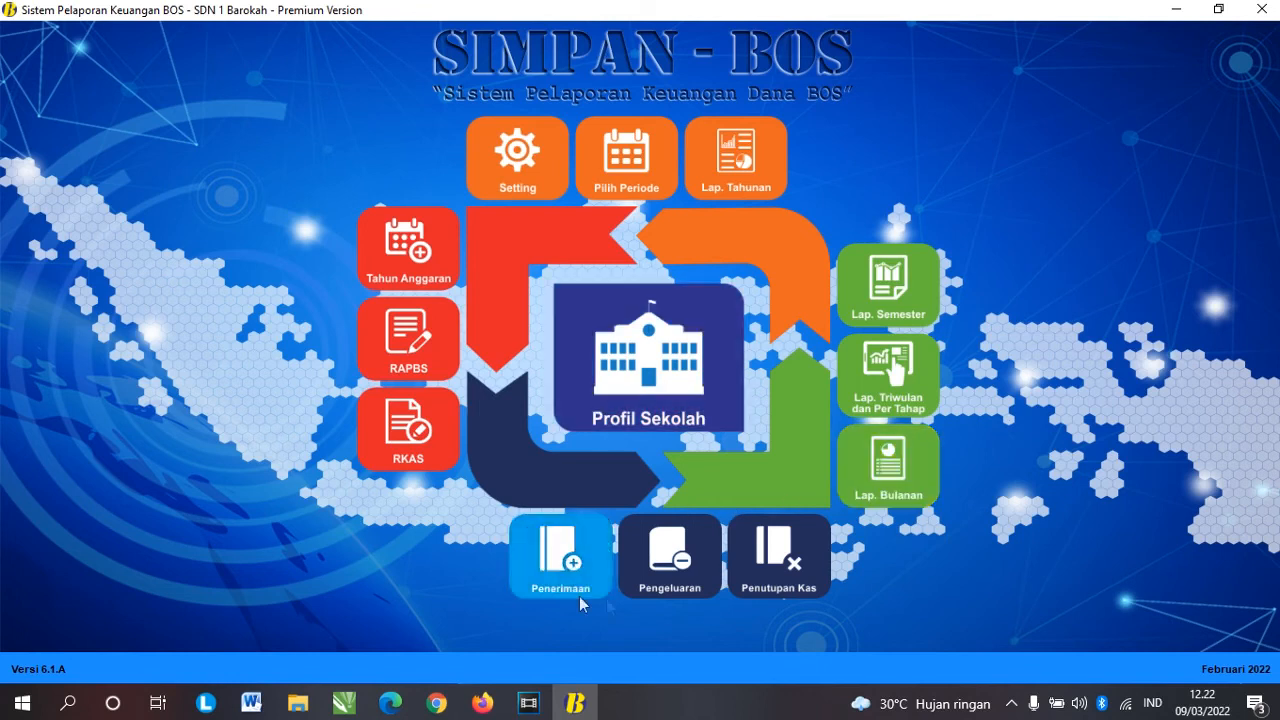
pyautogui.click(886, 488)
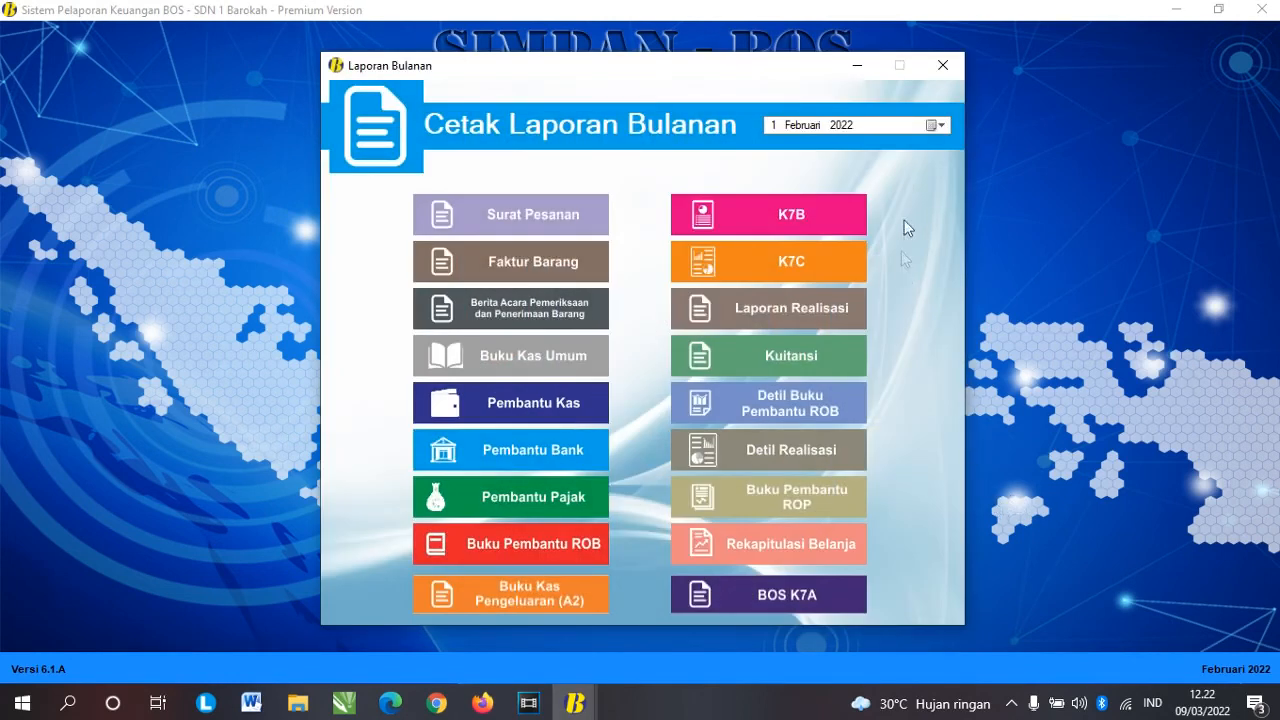
# Step: Set the report date to 28 Februari 2022 and the Surat Pesanan letter date to 25 Januari 2022
pyautogui.click(938, 125)
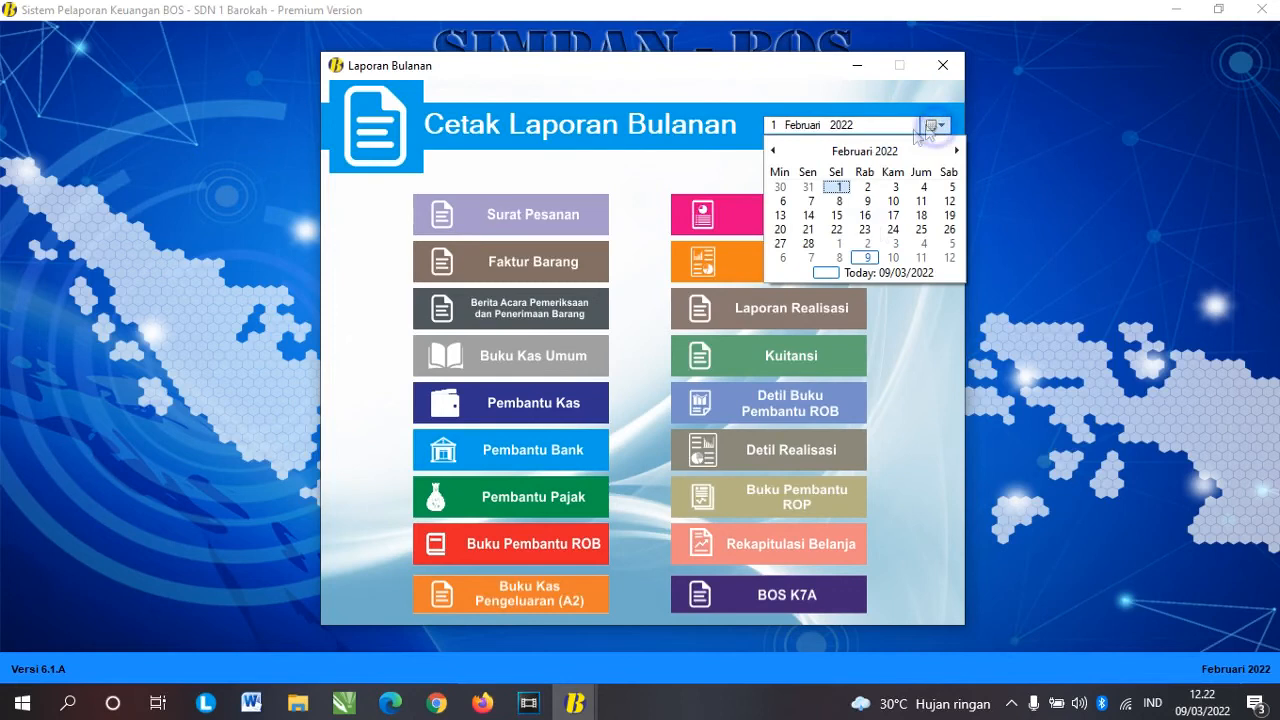
pyautogui.click(808, 245)
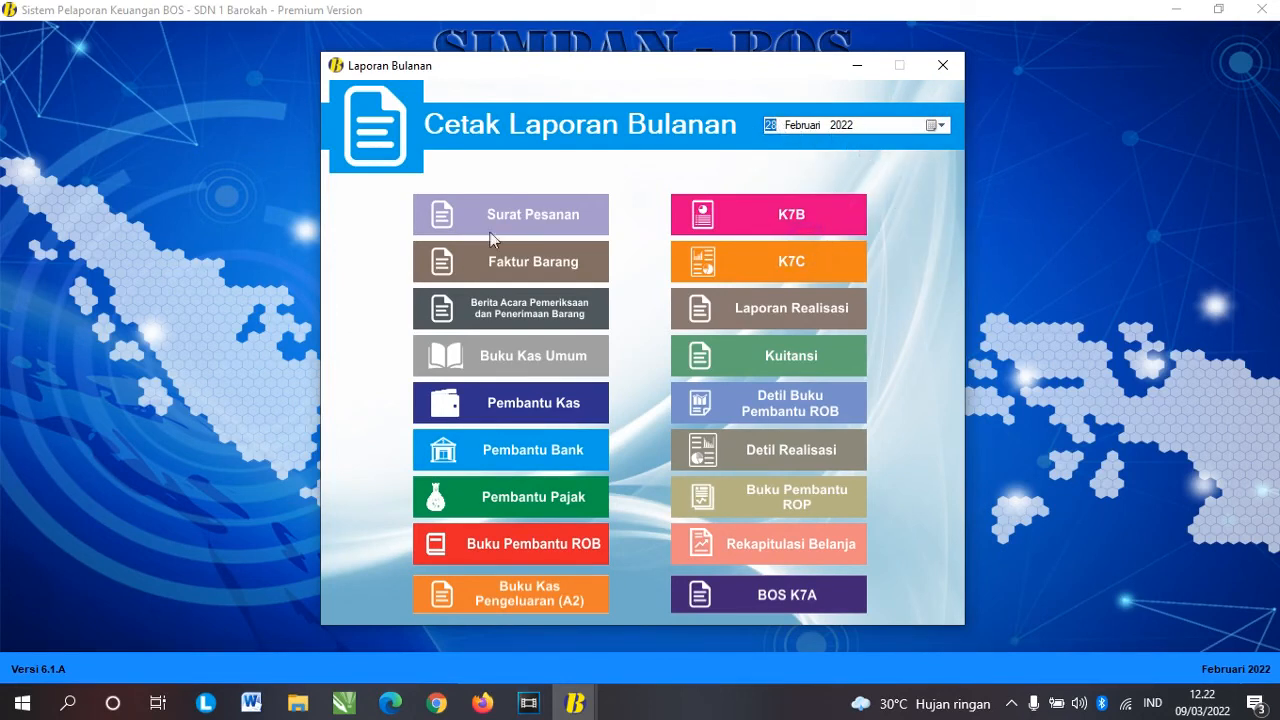
pyautogui.click(543, 218)
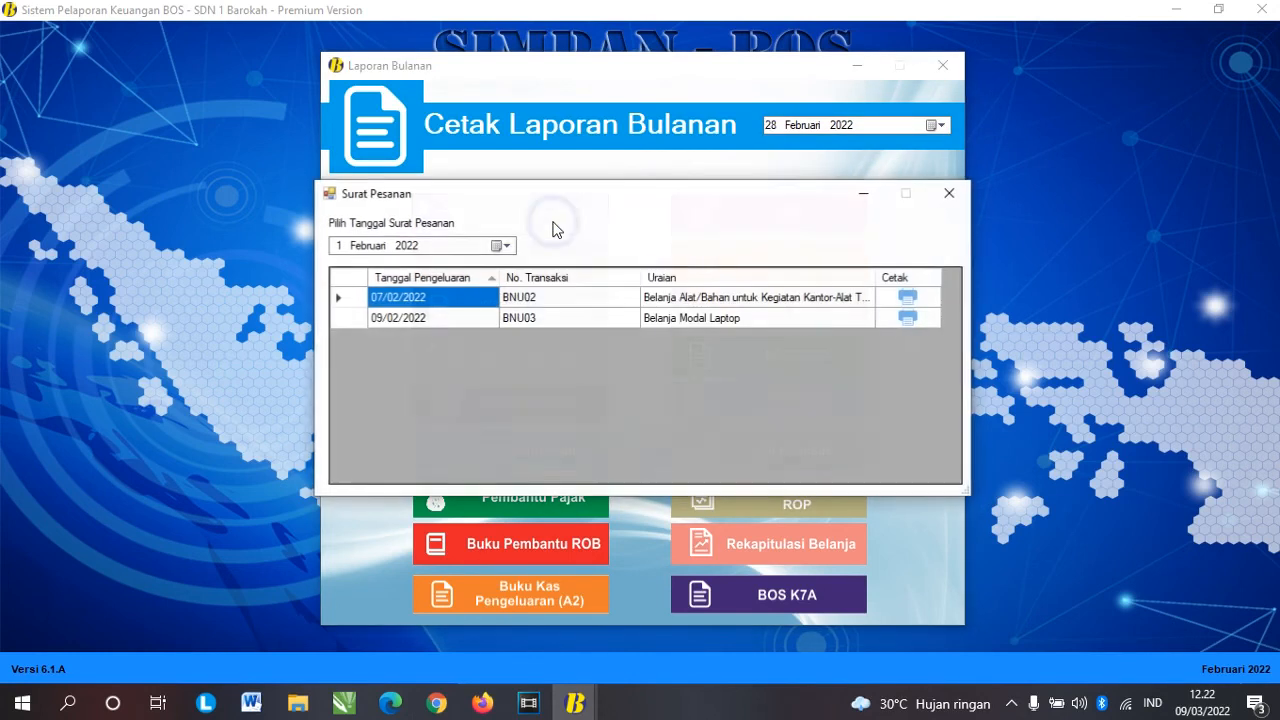
pyautogui.click(507, 246)
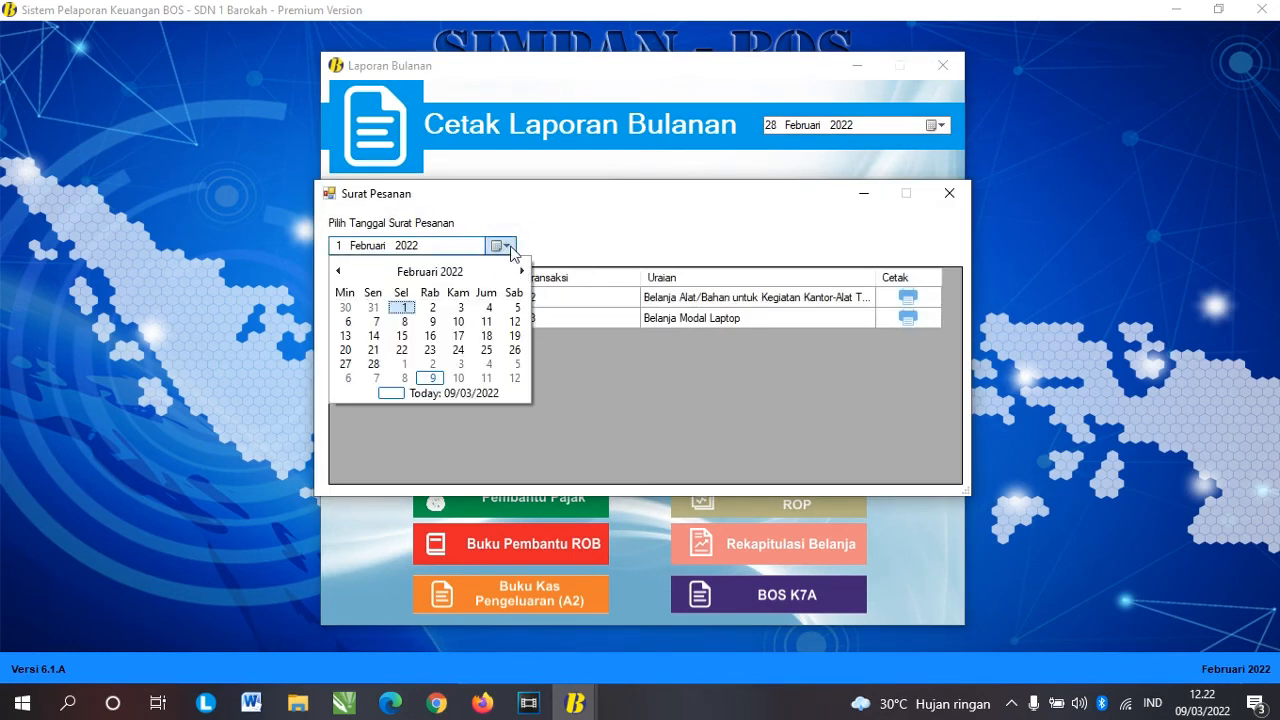
pyautogui.click(338, 271)
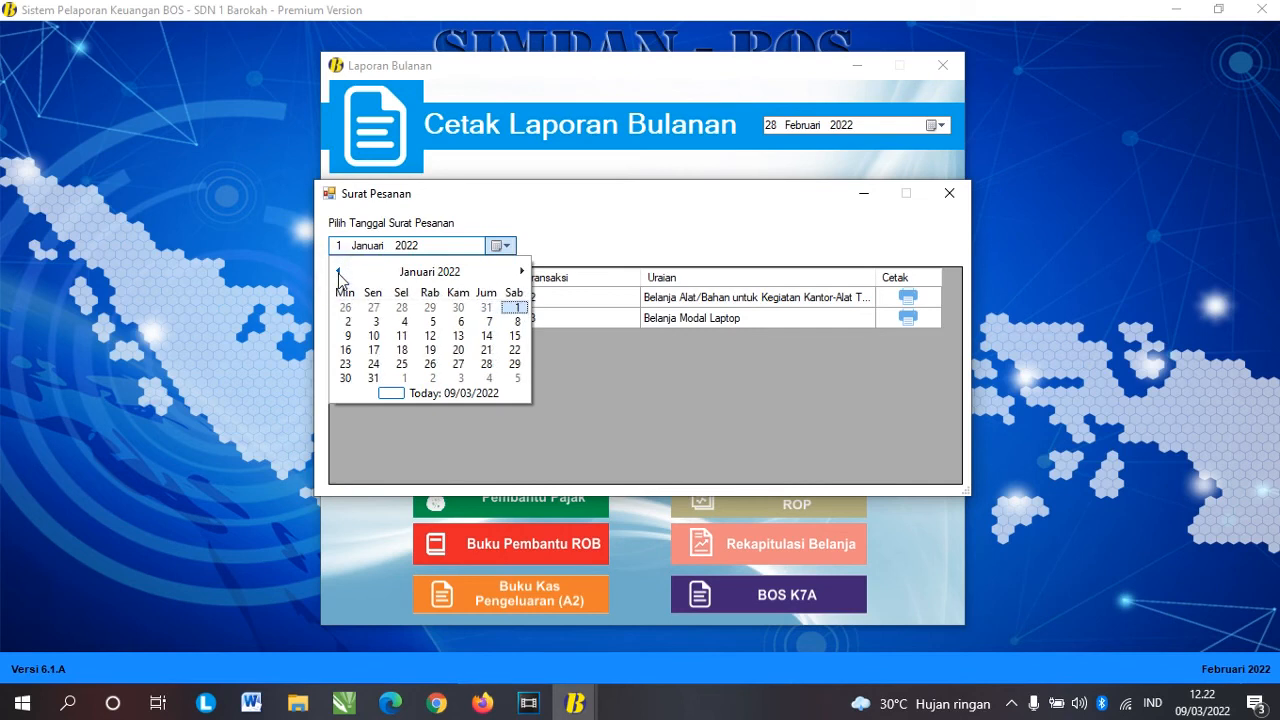
pyautogui.click(401, 364)
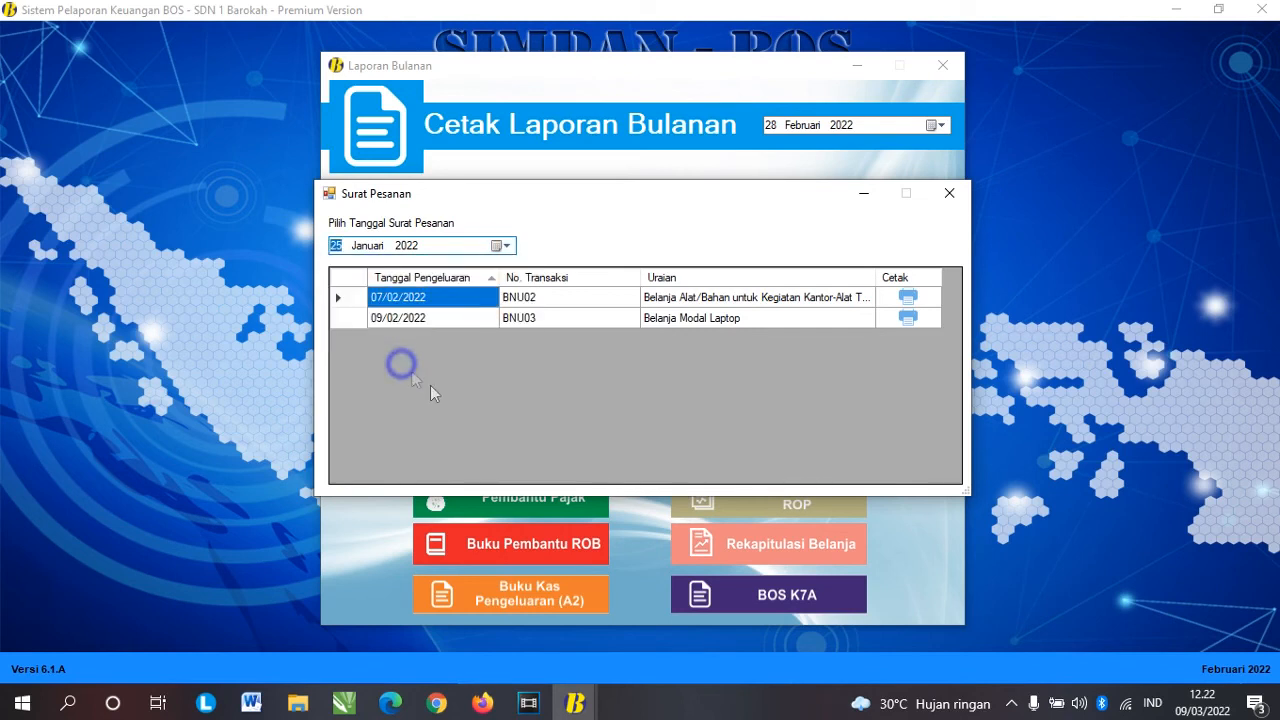
# Step: Preview the BNU02 order letter, glance at its export formats, then go to Faktur Barang
pyautogui.click(908, 299)
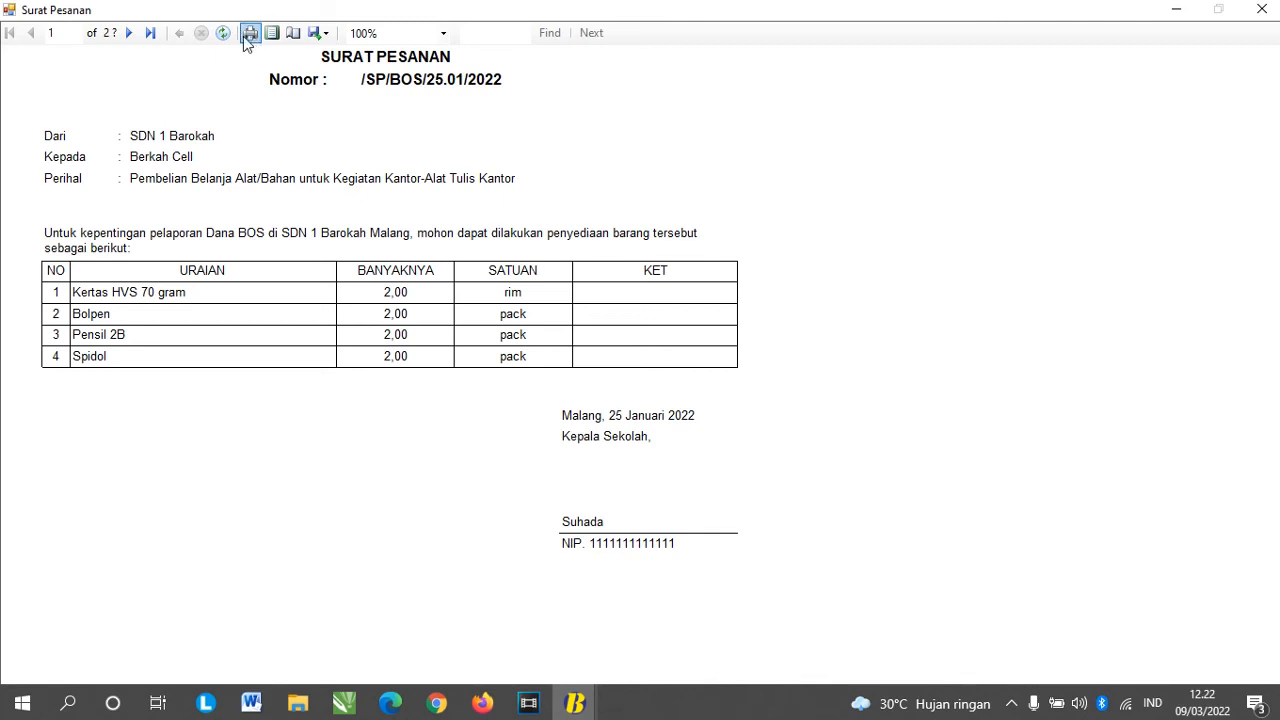
pyautogui.click(318, 34)
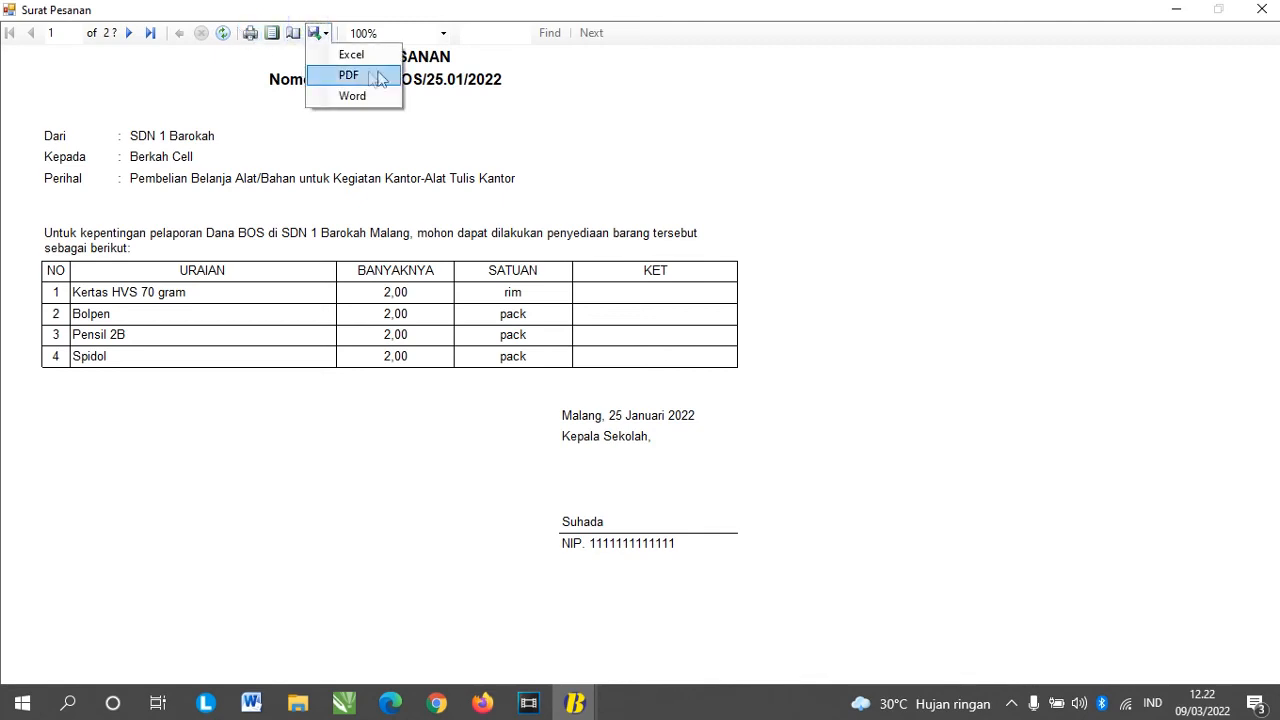
pyautogui.click(745, 115)
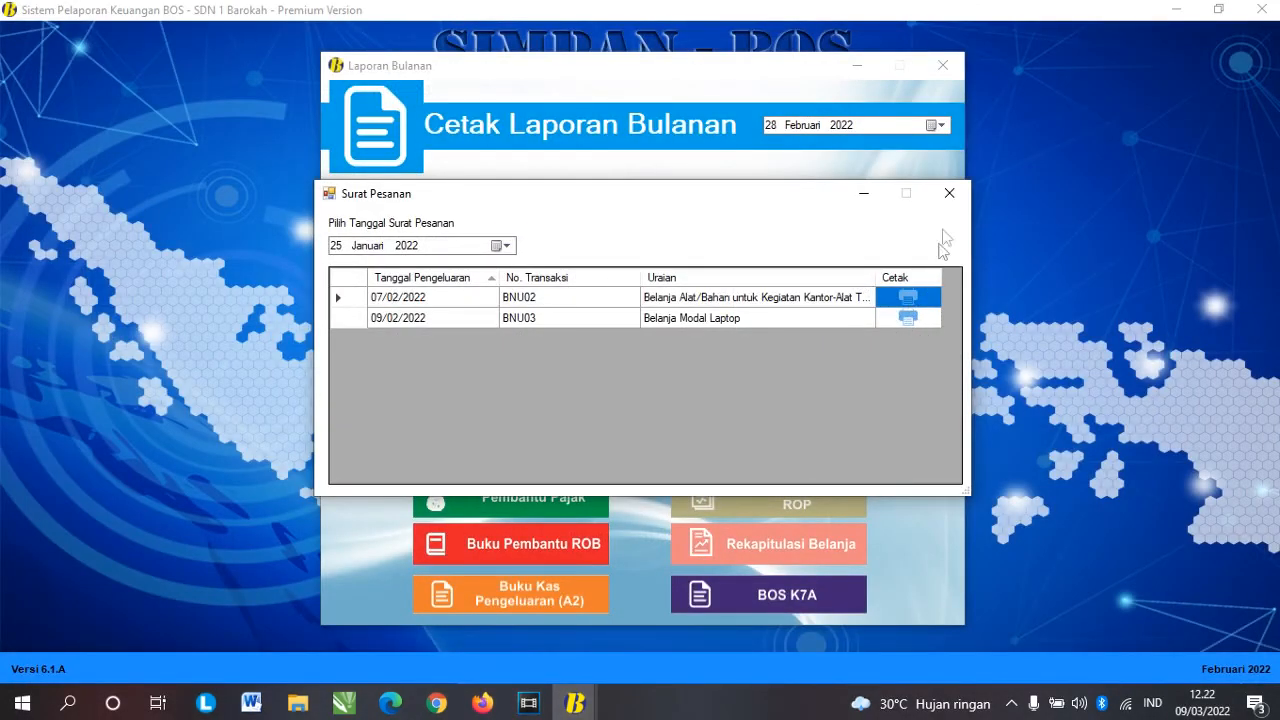
pyautogui.click(949, 193)
pyautogui.click(518, 262)
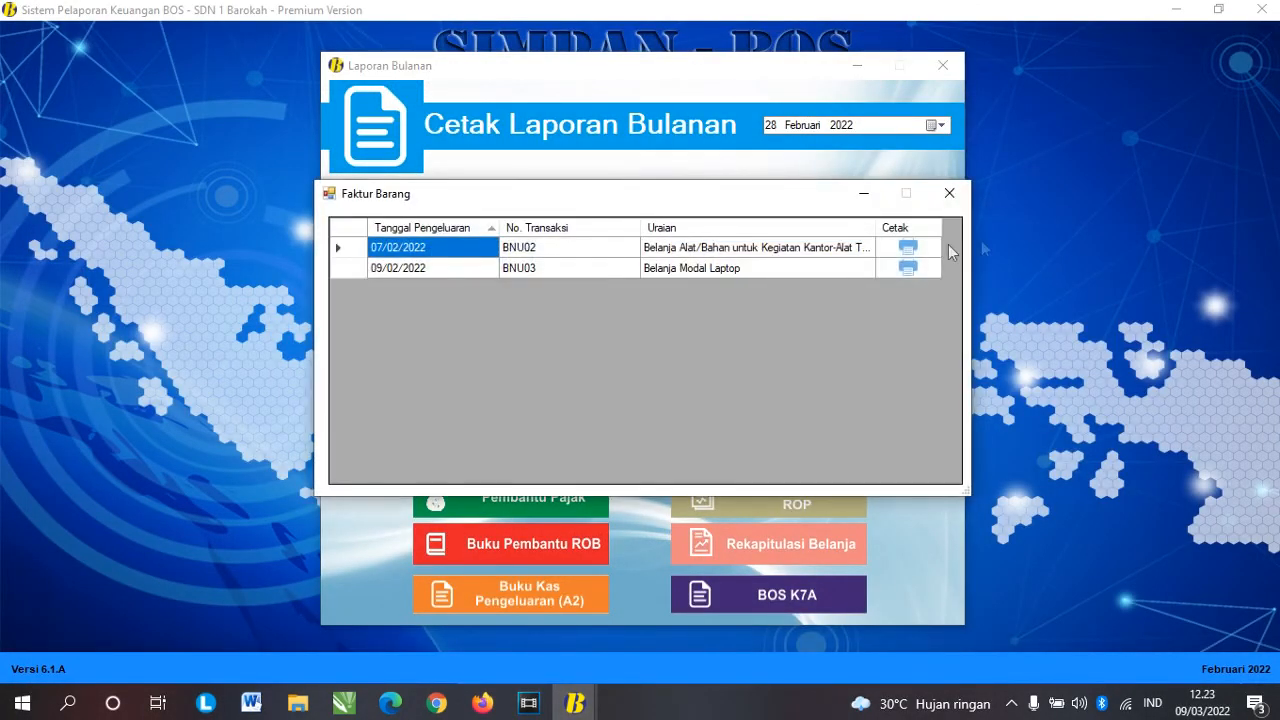
# Step: Preview the BNU02 goods invoice, check its export formats, and close the Faktur Barang list
pyautogui.click(908, 247)
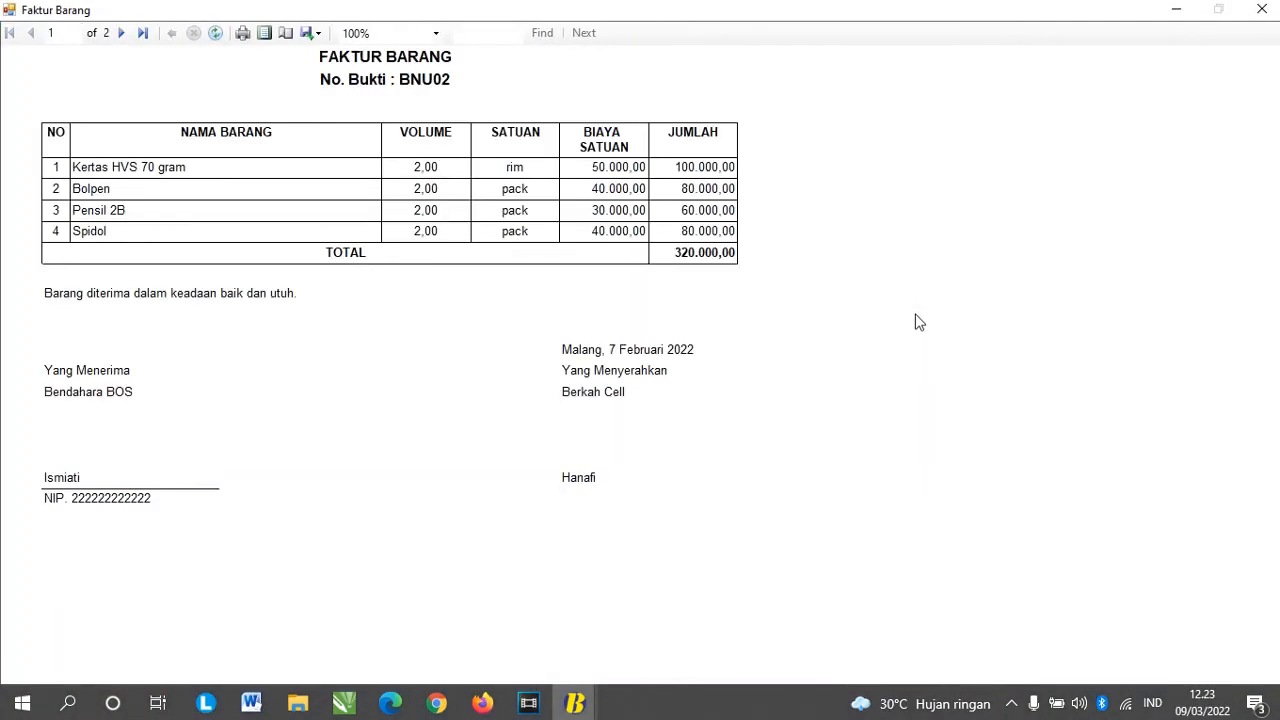
pyautogui.click(306, 35)
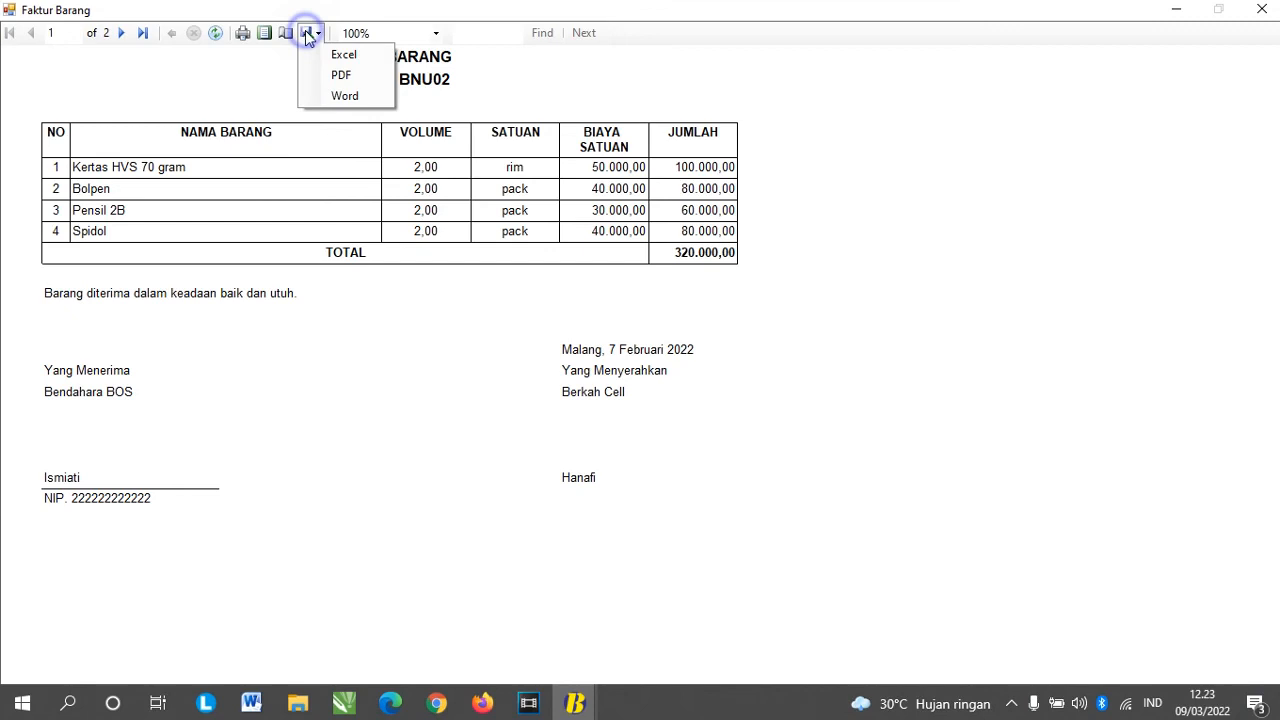
pyautogui.click(277, 78)
pyautogui.click(1261, 9)
pyautogui.click(949, 193)
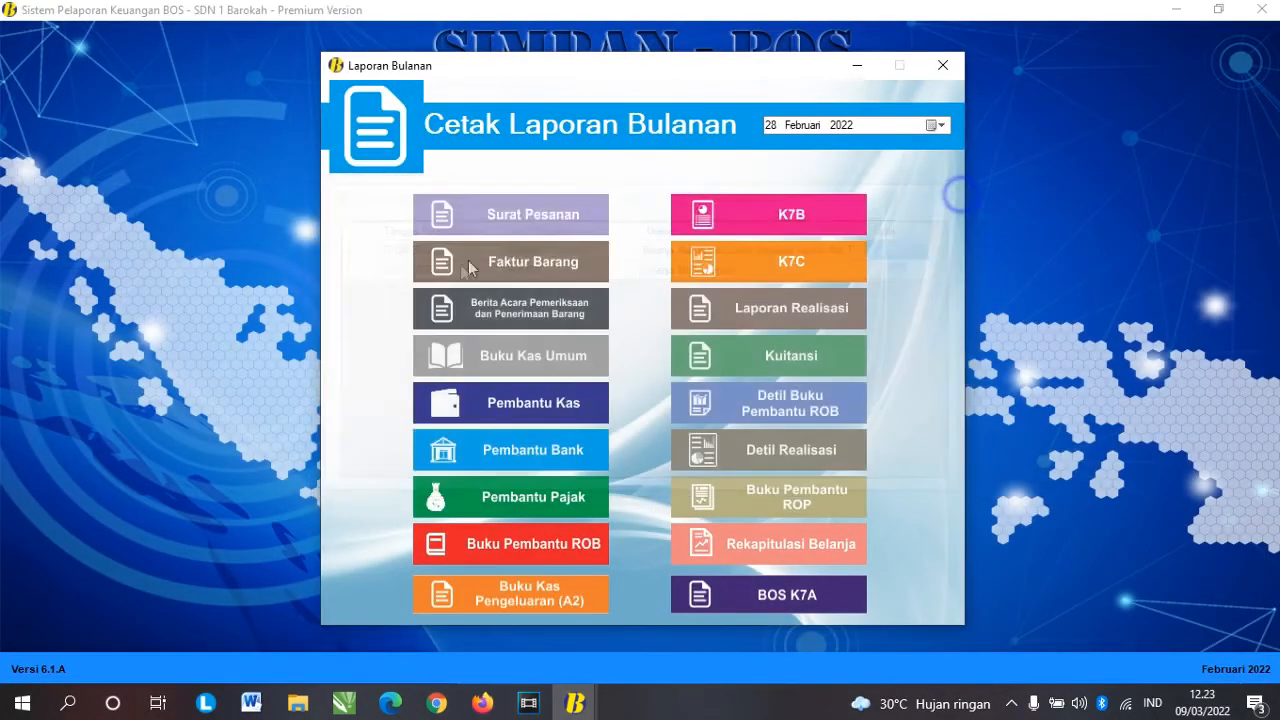
# Step: Preview the BNU02 Berita Acara report dated 25 Januari 2022 and close its list
pyautogui.click(526, 305)
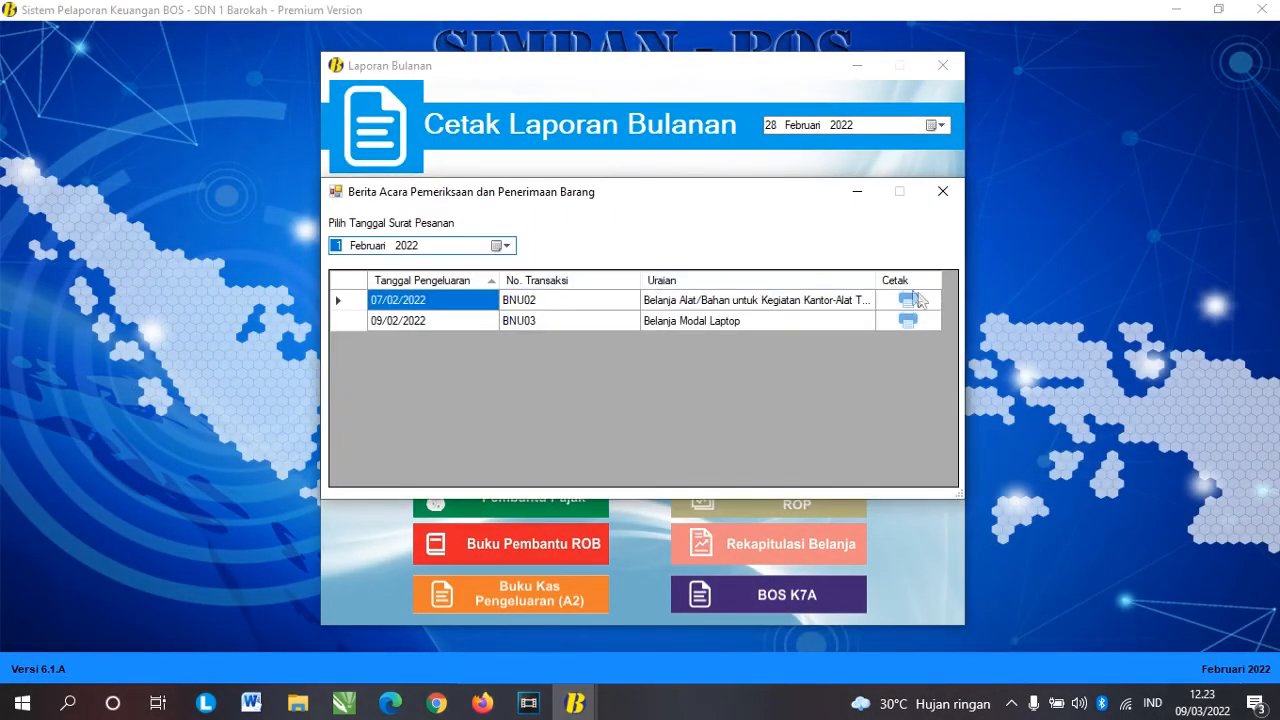
pyautogui.click(502, 245)
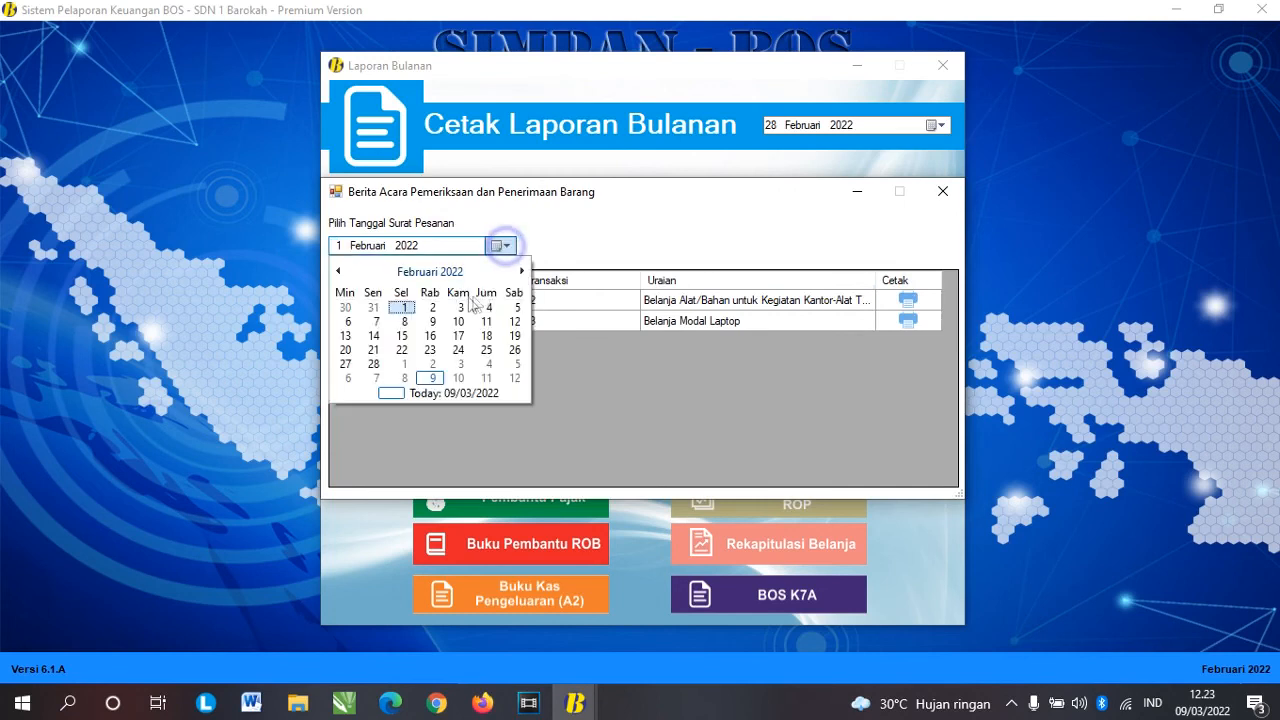
pyautogui.click(338, 271)
pyautogui.click(401, 364)
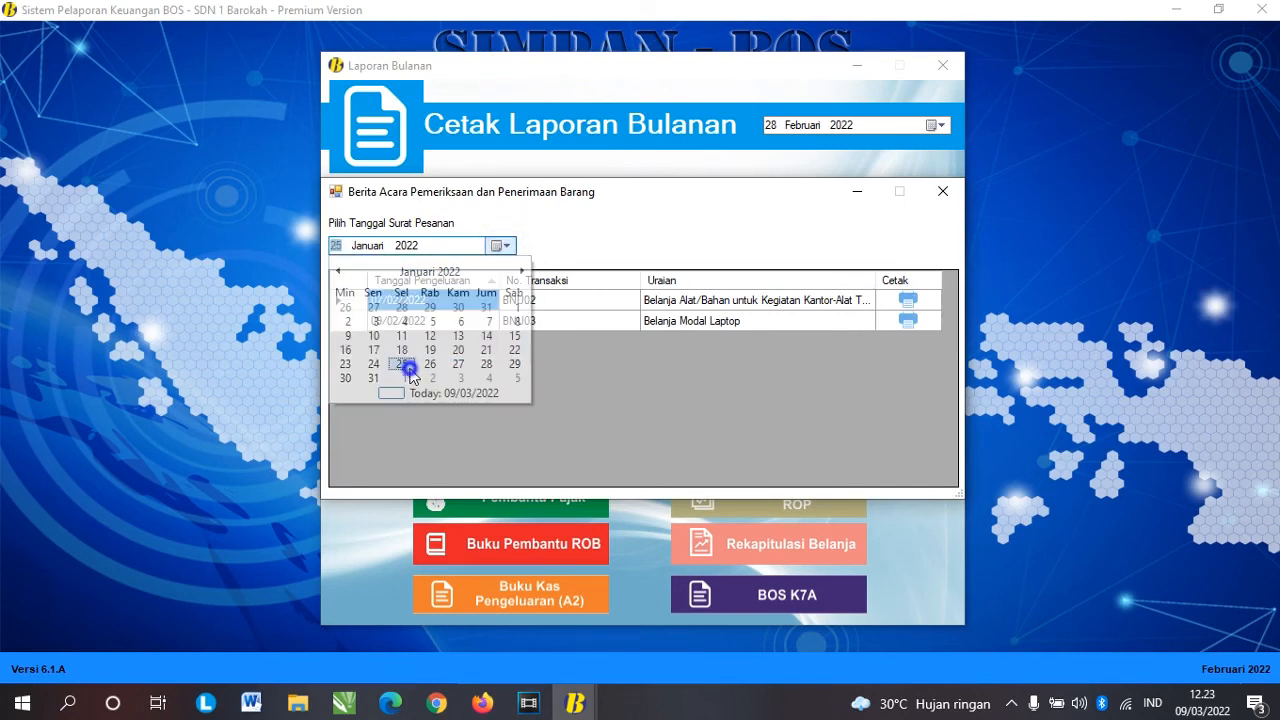
pyautogui.click(913, 303)
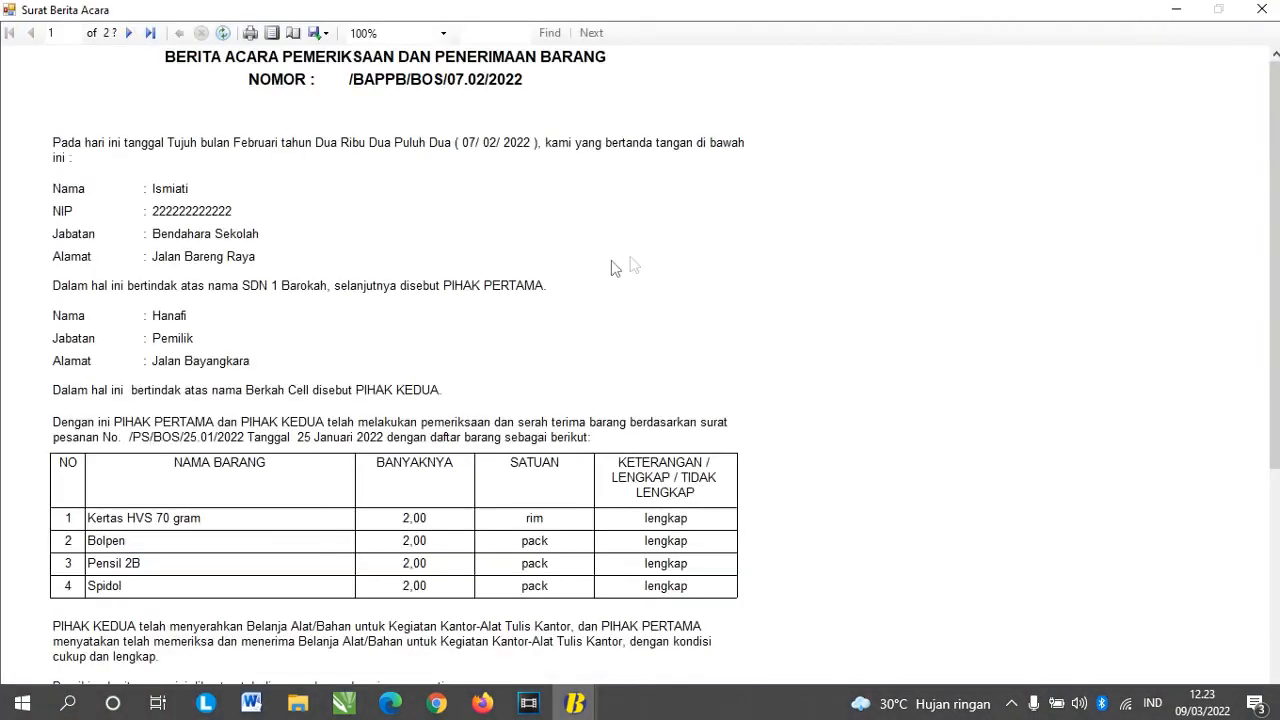
pyautogui.scroll(-5, 614, 266)
pyautogui.scroll(5, 600, 297)
pyautogui.click(1262, 9)
pyautogui.click(942, 191)
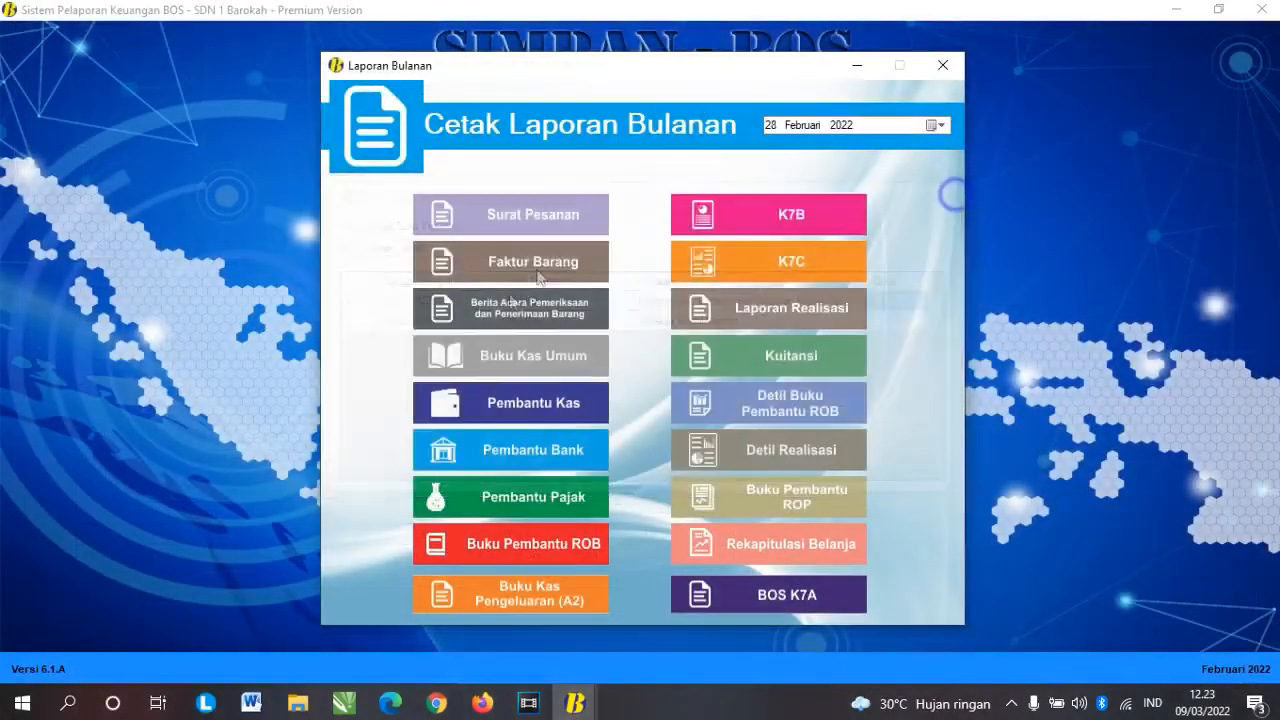
# Step: Preview and scroll through the Februari 2022 Buku Kas Umum
pyautogui.click(543, 362)
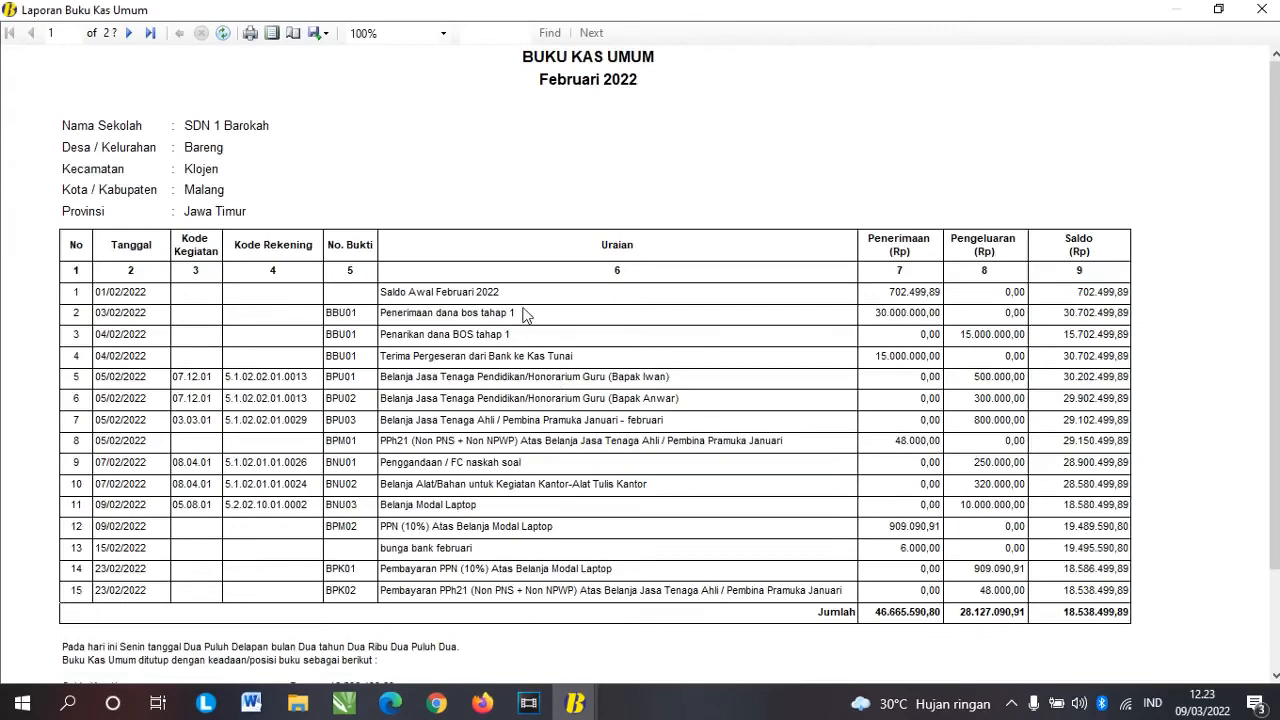
pyautogui.scroll(-3, 530, 315)
pyautogui.scroll(1, 525, 315)
pyautogui.scroll(-2, 525, 315)
pyautogui.scroll(2, 525, 315)
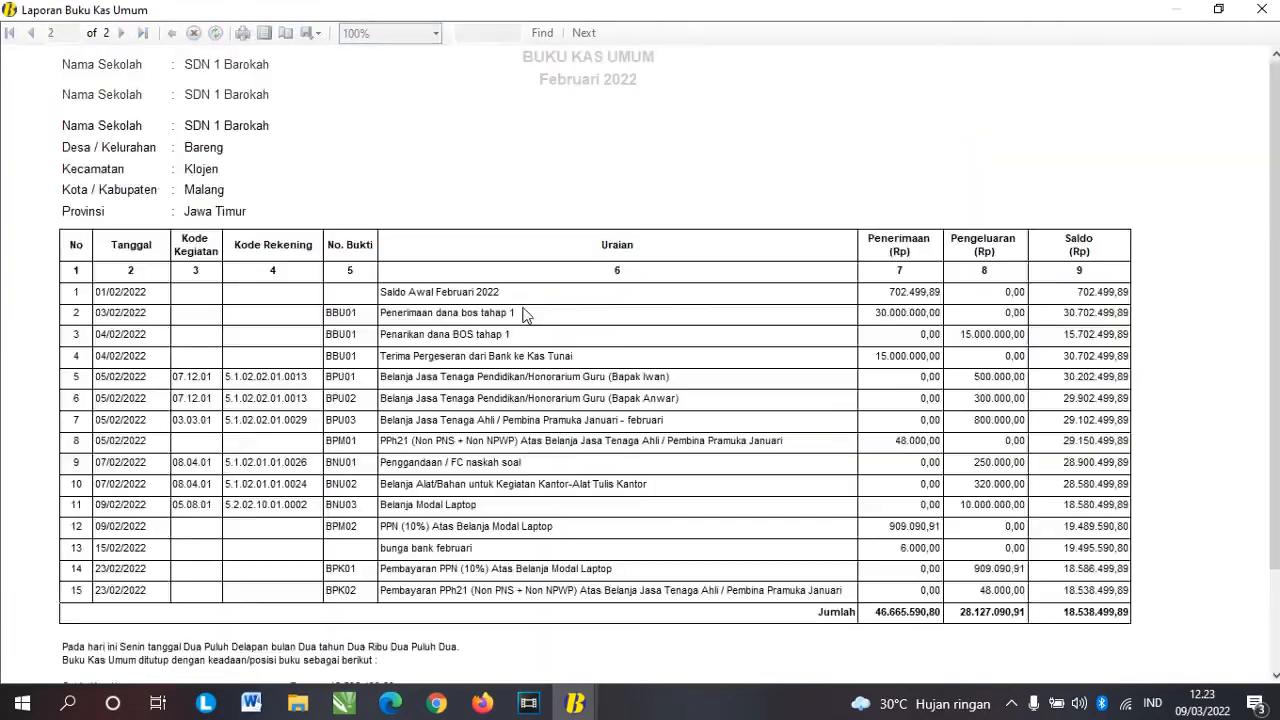
pyautogui.scroll(-2, 525, 315)
pyautogui.scroll(2, 526, 315)
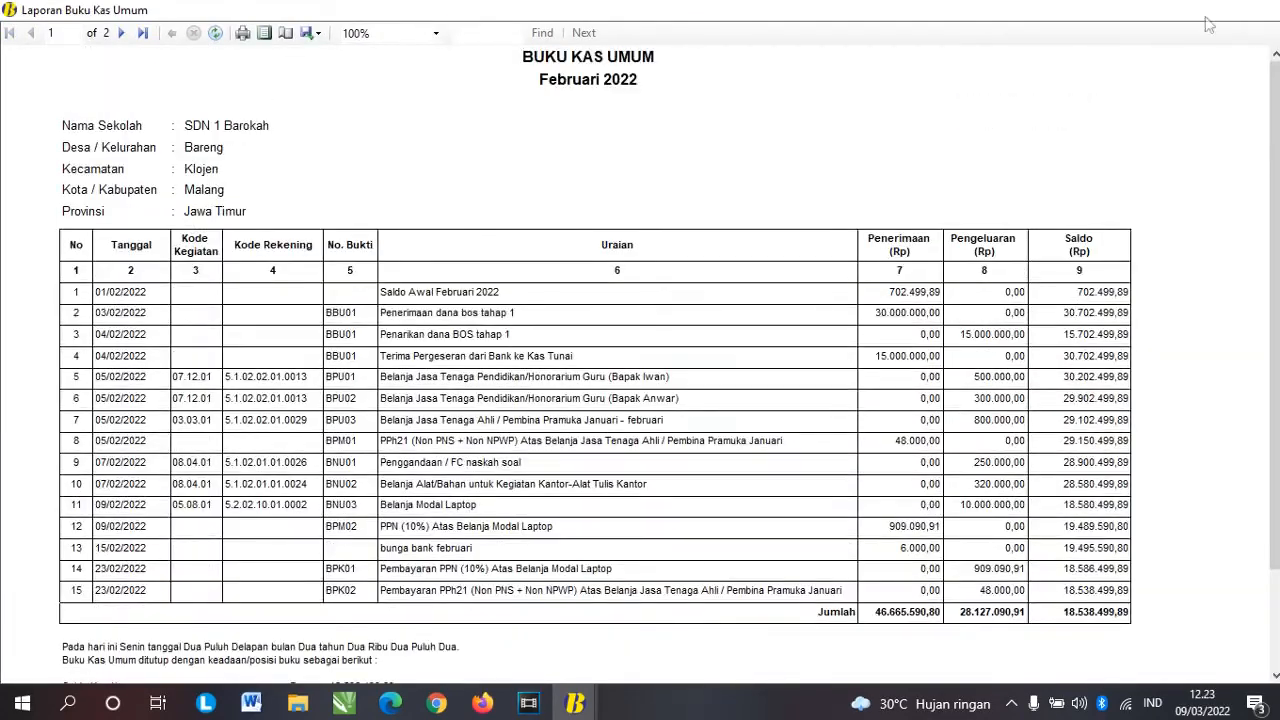
pyautogui.click(1261, 9)
# Step: Preview the Pembantu Kas, Pembantu Bank and Pembantu Pajak ledgers in turn
pyautogui.click(540, 410)
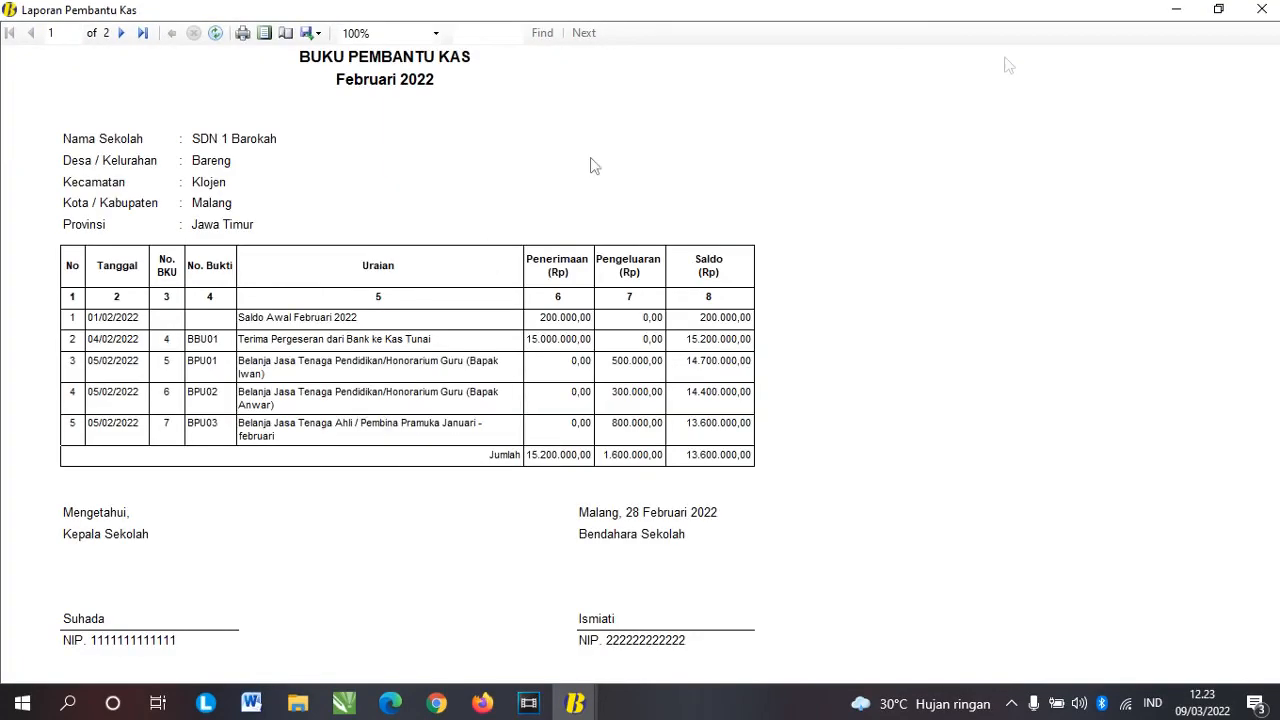
pyautogui.click(1261, 9)
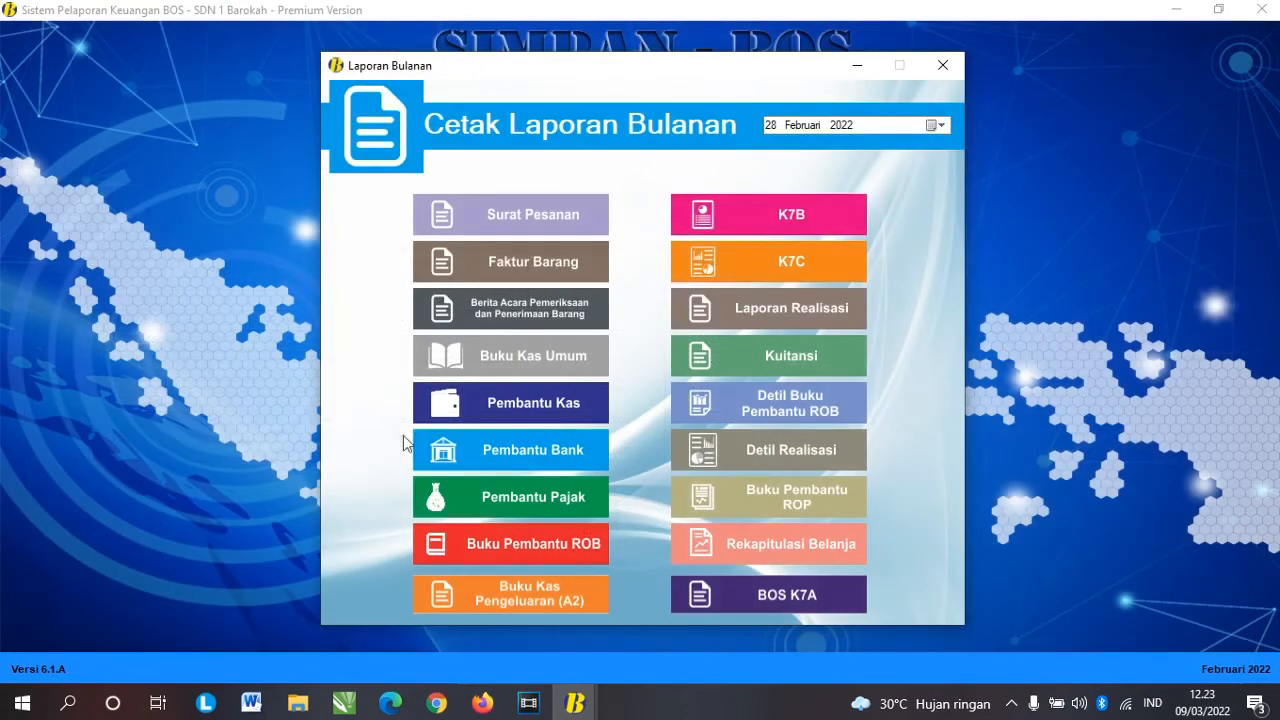
pyautogui.click(540, 450)
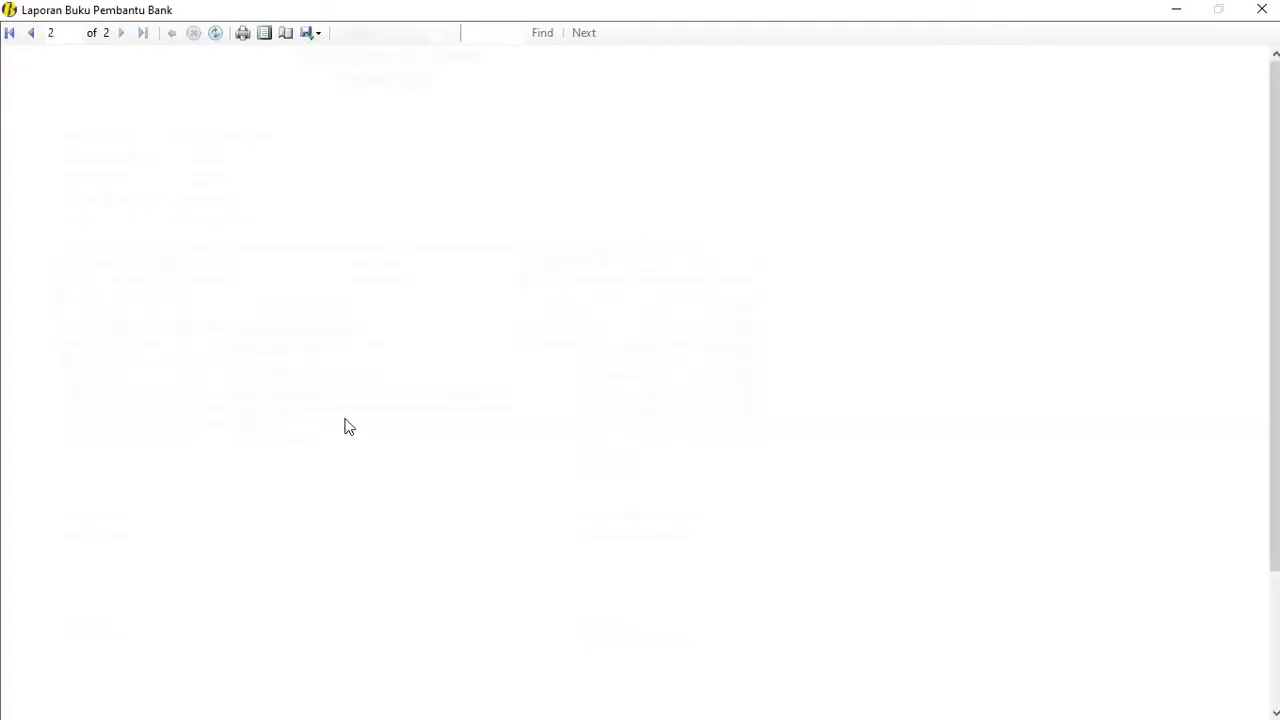
pyautogui.click(1261, 9)
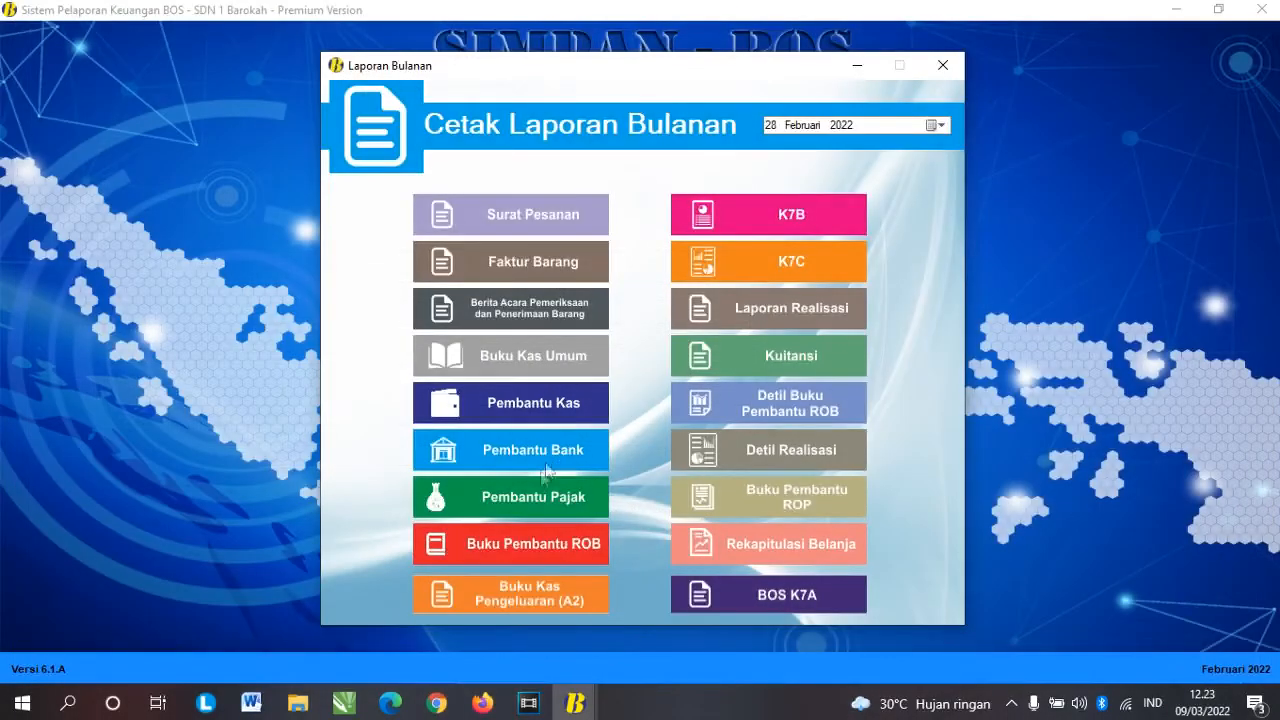
pyautogui.click(595, 490)
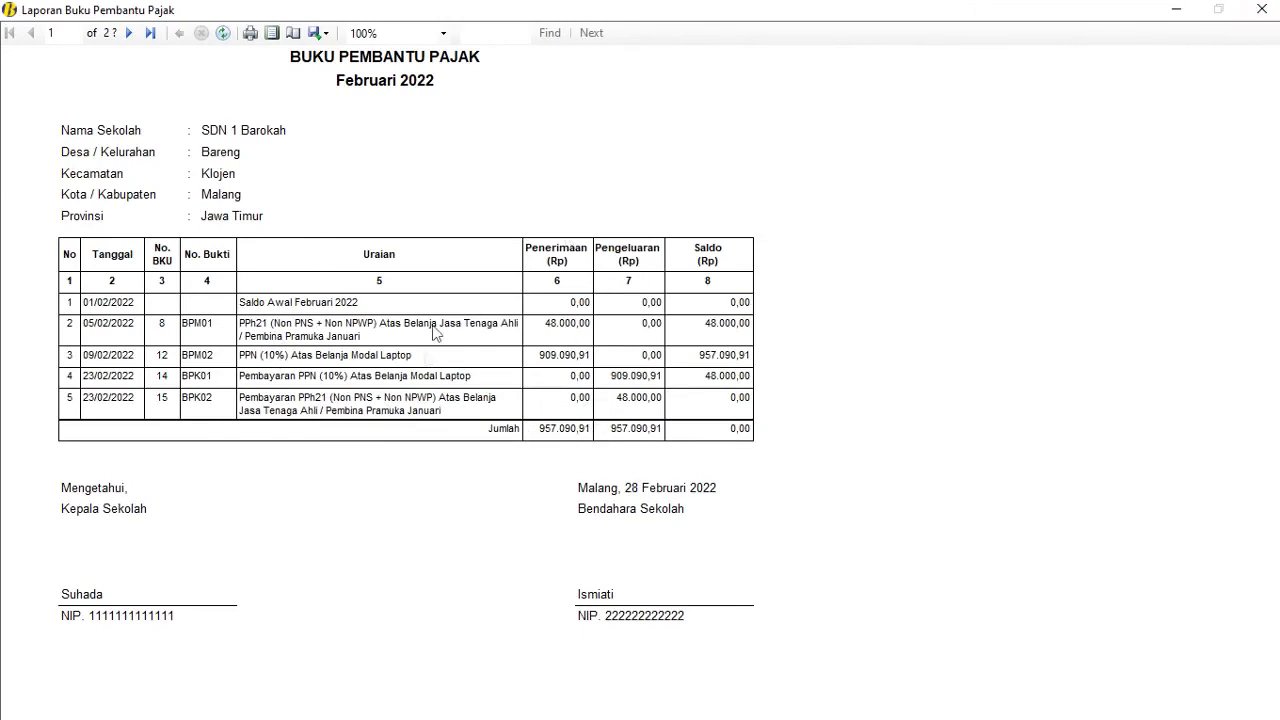
pyautogui.click(1261, 9)
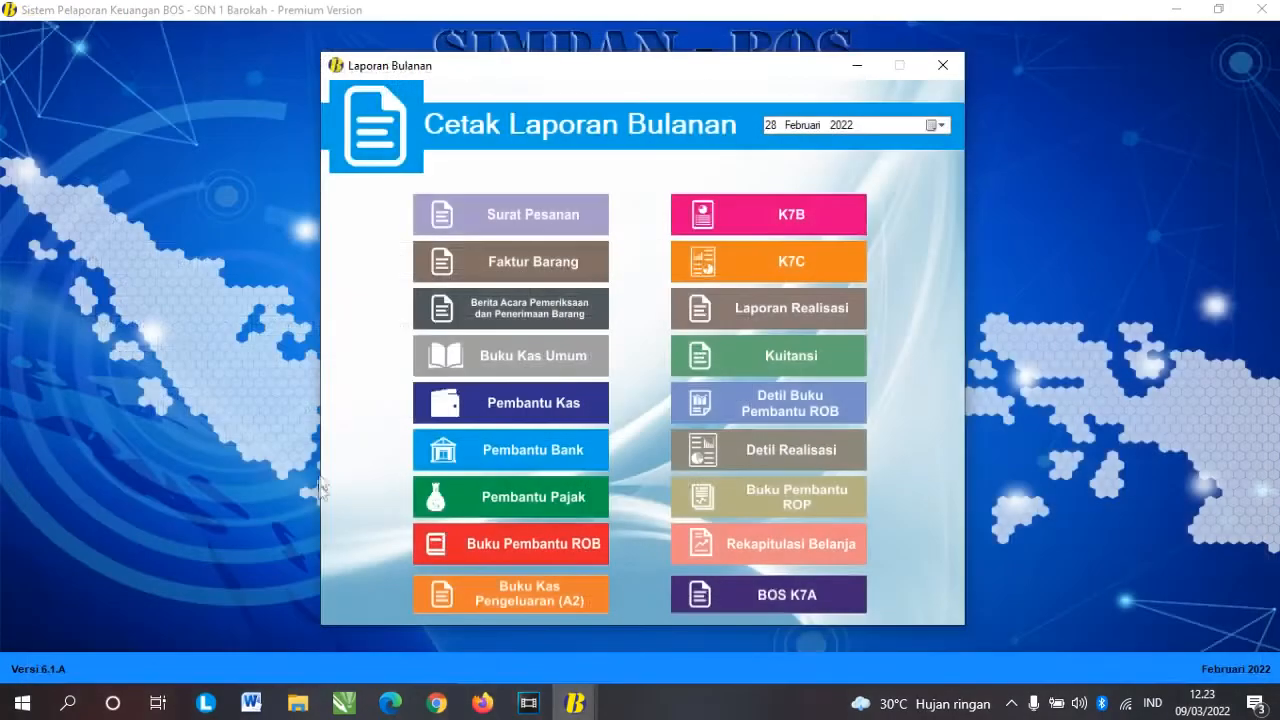
# Step: Preview the Buku Pembantu ROB for transactions BPU03 and BPU01, then close the list
pyautogui.click(523, 541)
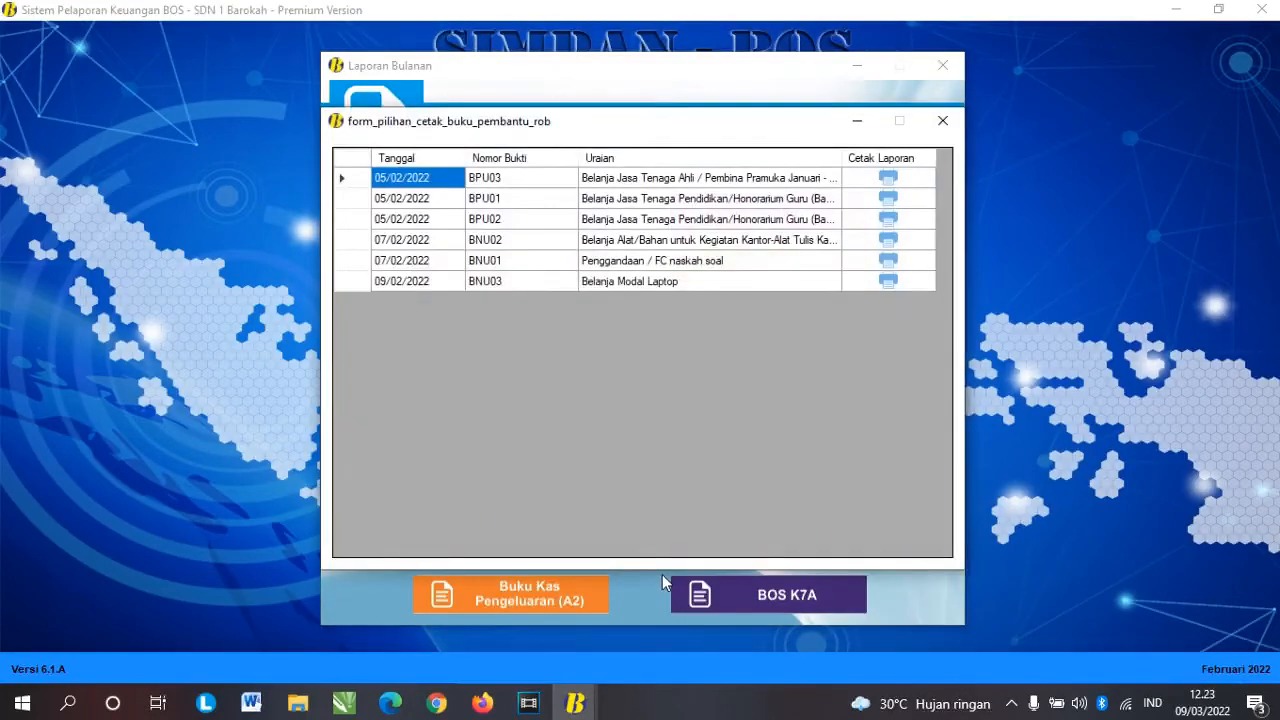
pyautogui.click(912, 185)
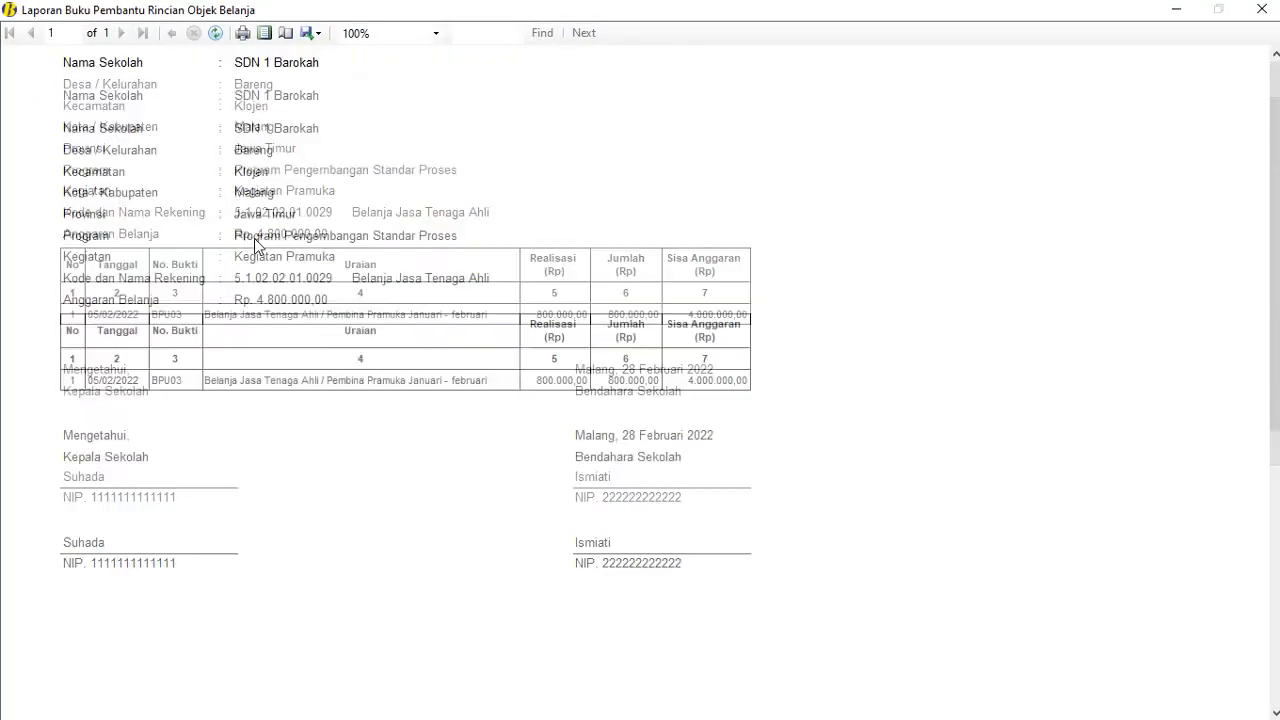
pyautogui.click(1262, 9)
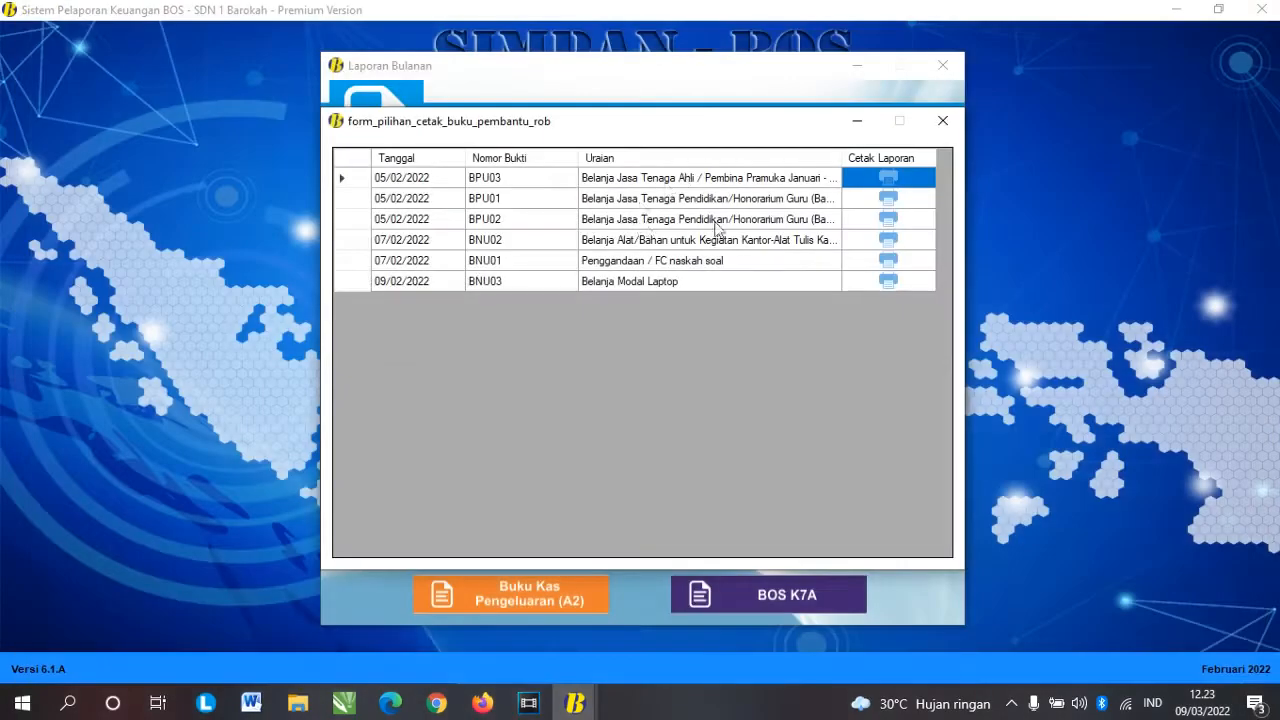
pyautogui.click(872, 197)
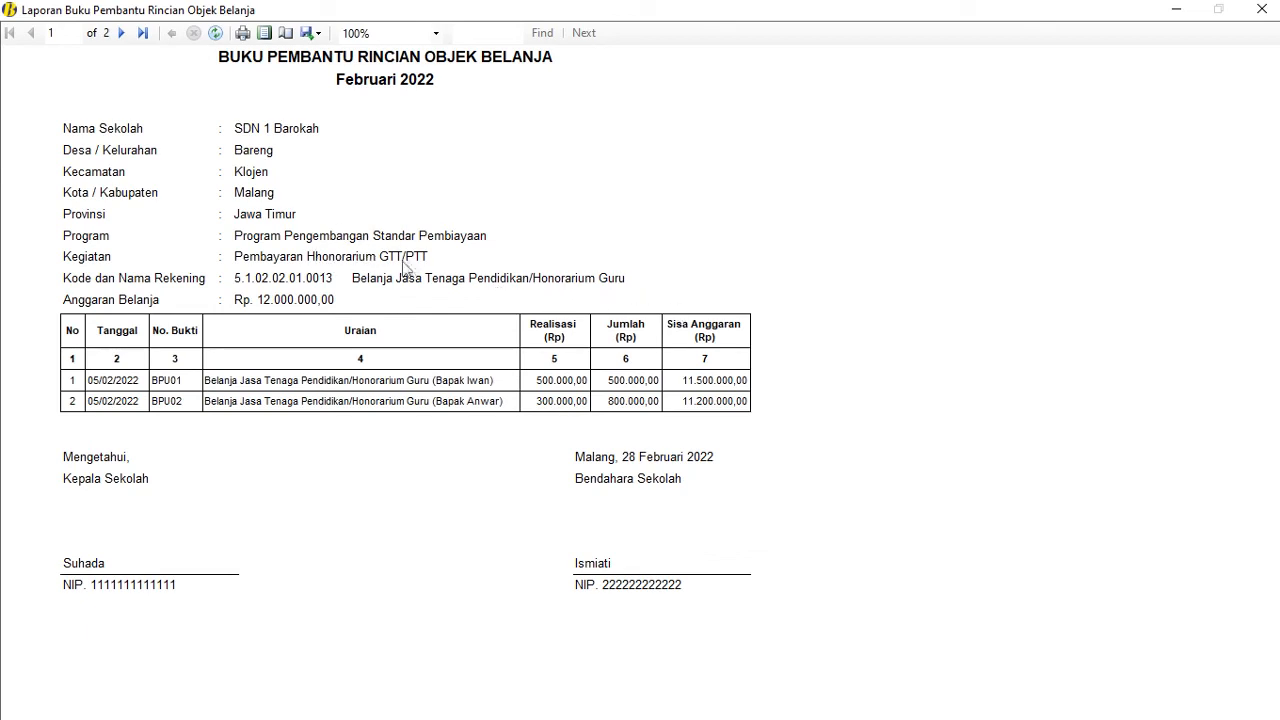
pyautogui.click(1262, 9)
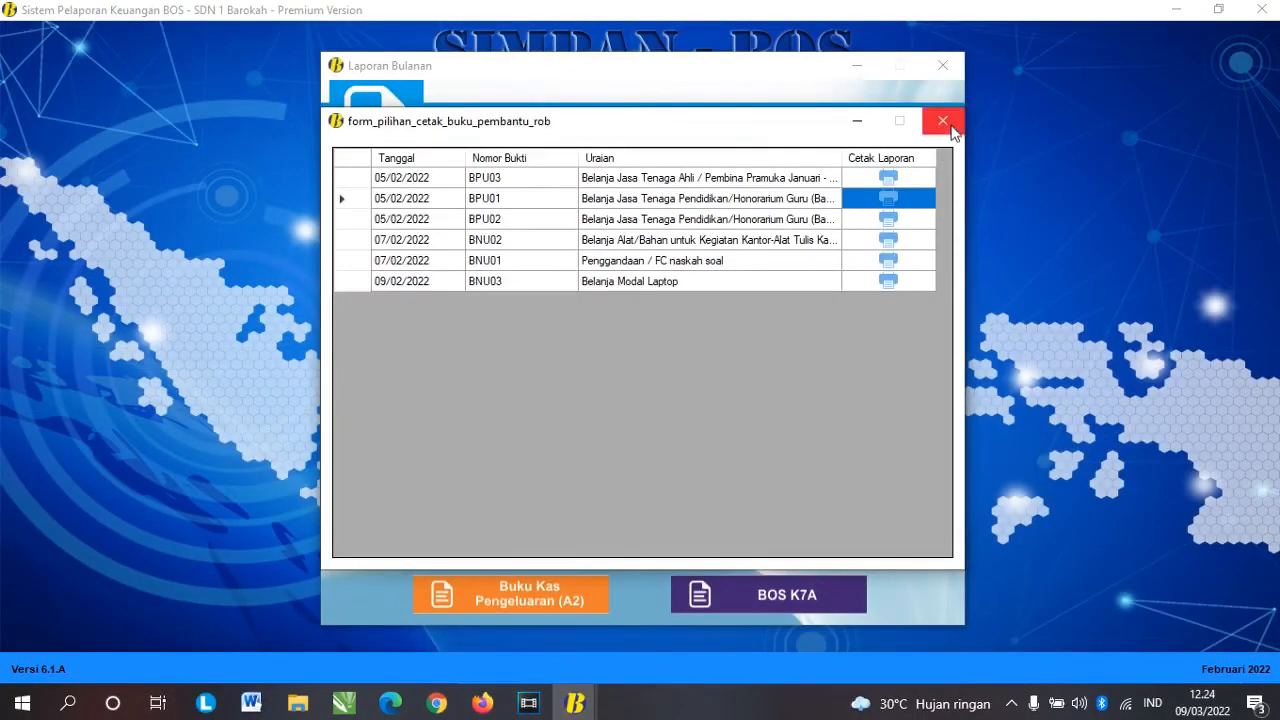
pyautogui.click(950, 128)
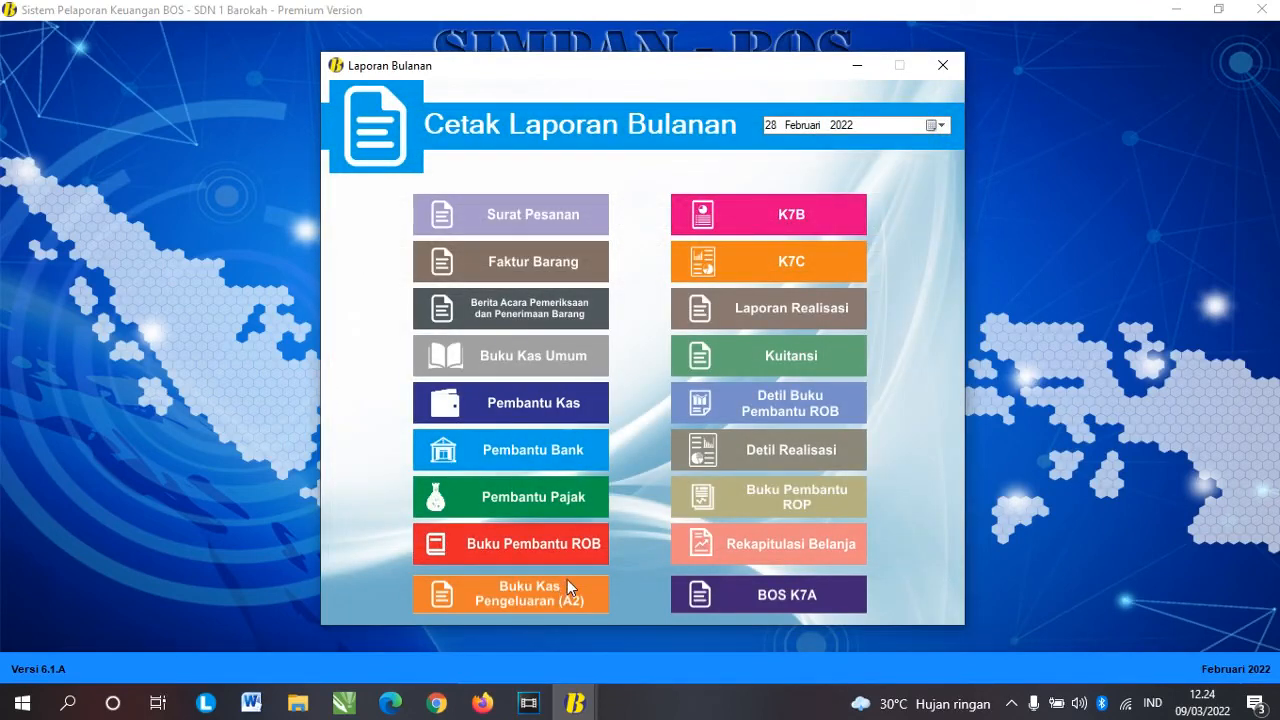
# Step: Preview and review the Bukti Pengeluaran Kas receipt for BPU03
pyautogui.click(500, 601)
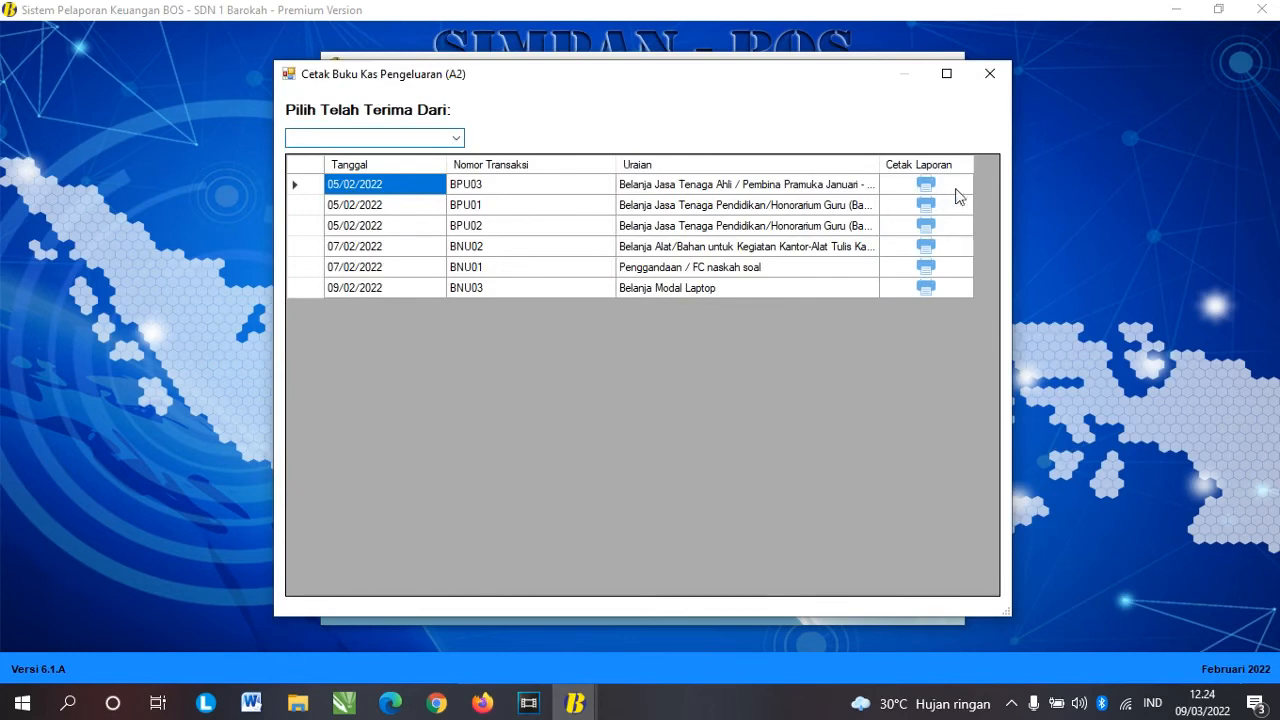
pyautogui.click(925, 186)
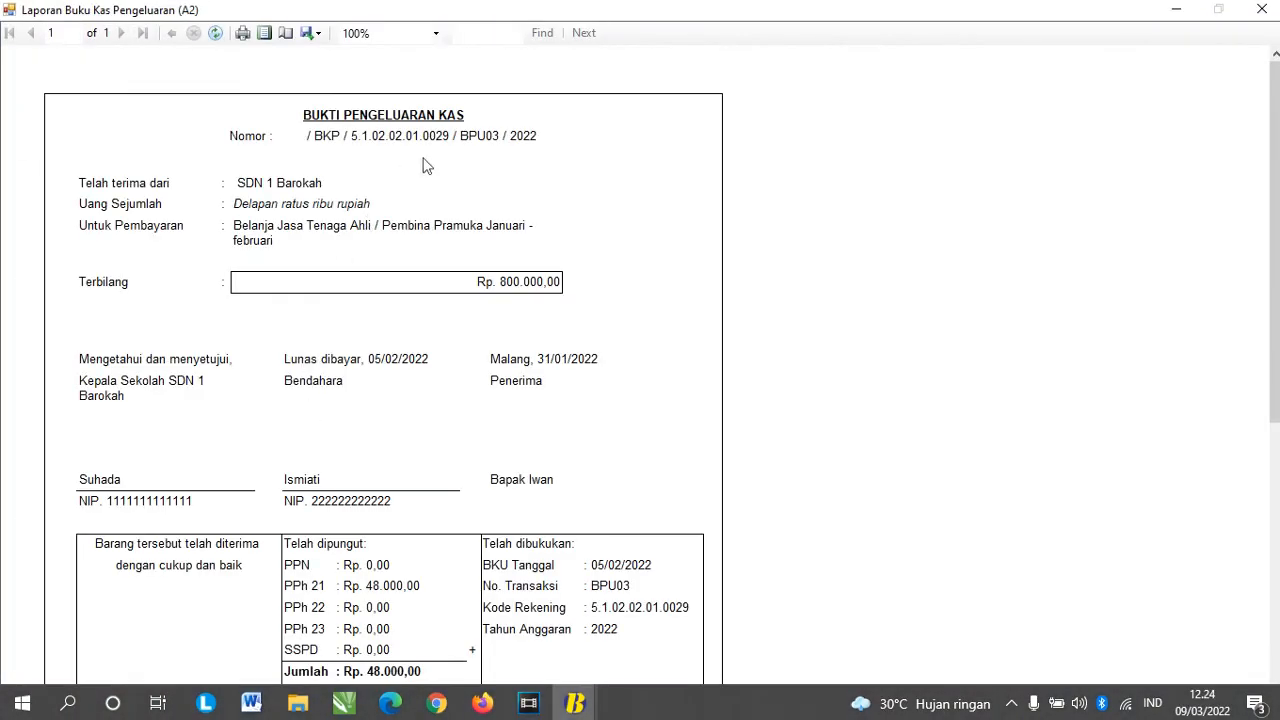
pyautogui.scroll(-1, 467, 160)
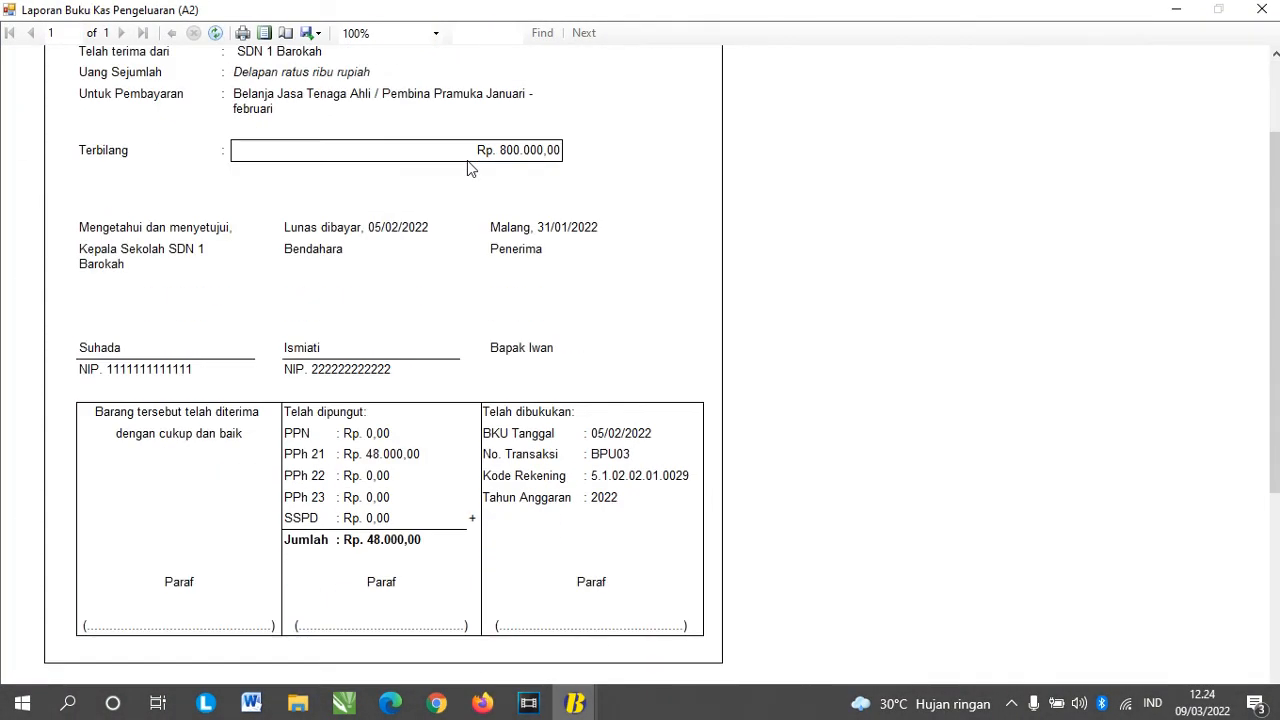
pyautogui.scroll(1, 469, 169)
pyautogui.scroll(-1, 467, 160)
pyautogui.scroll(-1, 463, 177)
pyautogui.scroll(2, 433, 497)
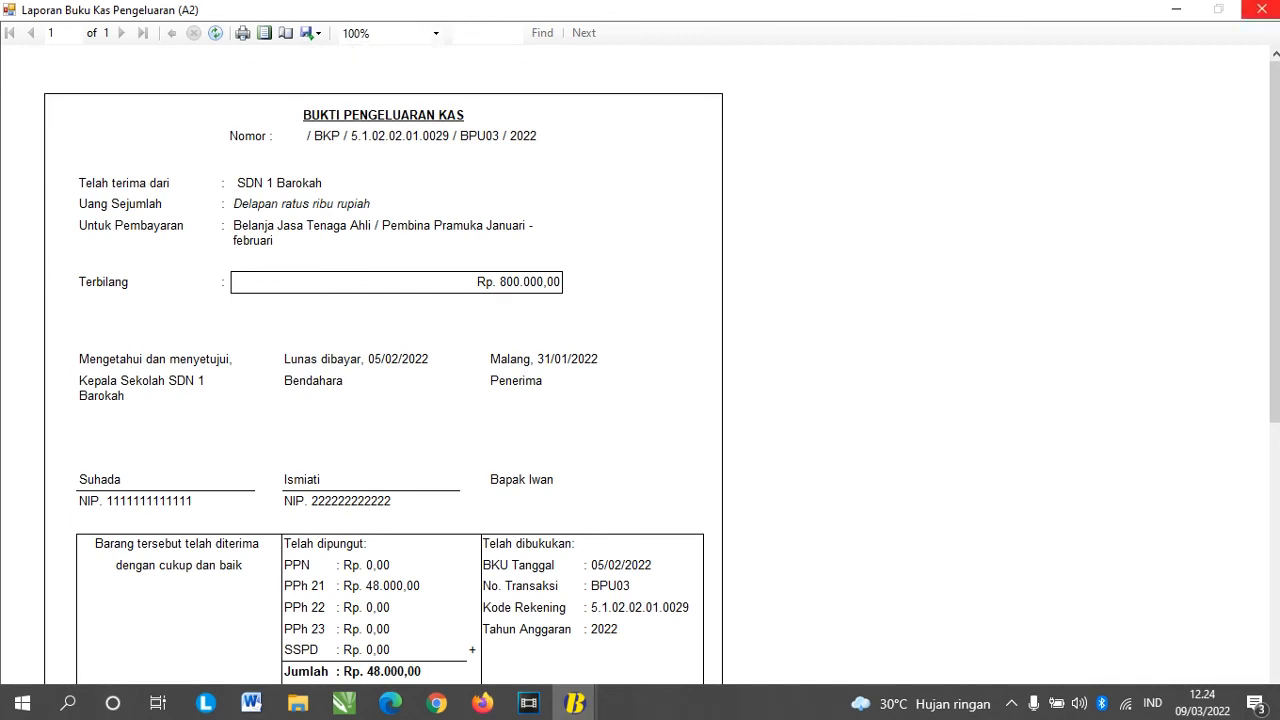
pyautogui.click(1262, 9)
# Step: Preview the BPU01 and BNU03 disbursement receipts, then close the A2 list
pyautogui.click(926, 205)
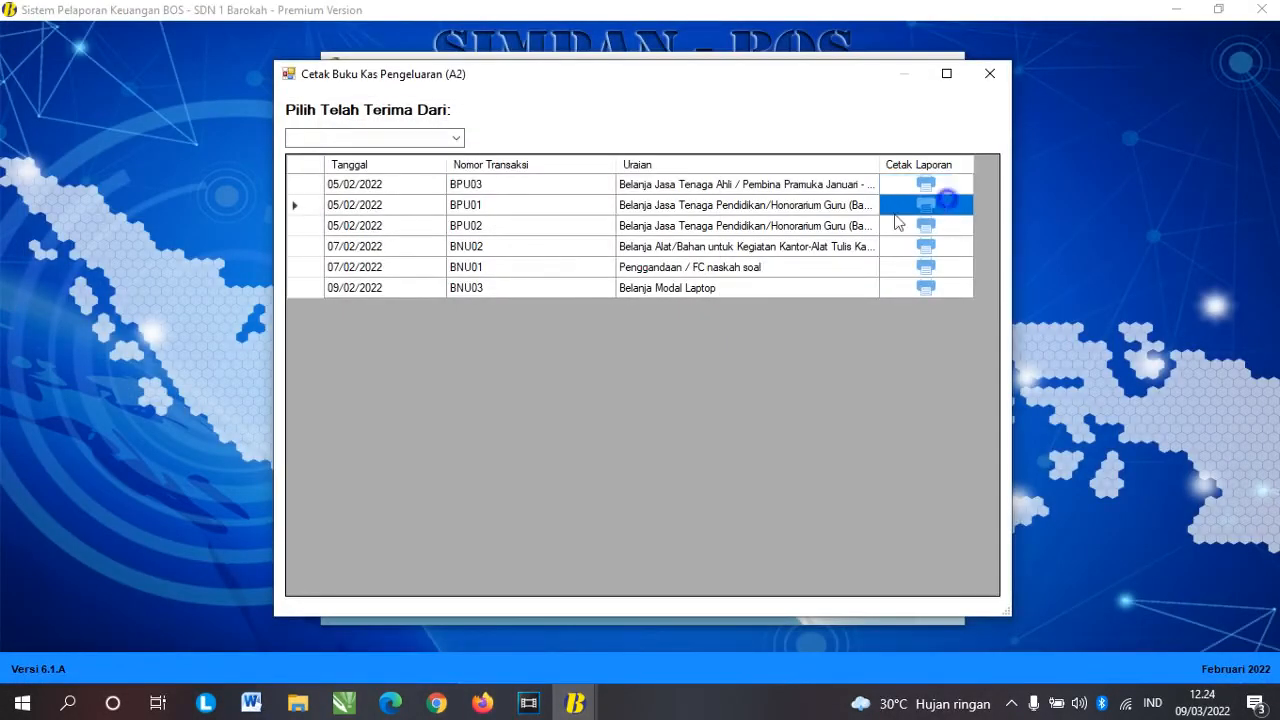
pyautogui.scroll(-1, 558, 312)
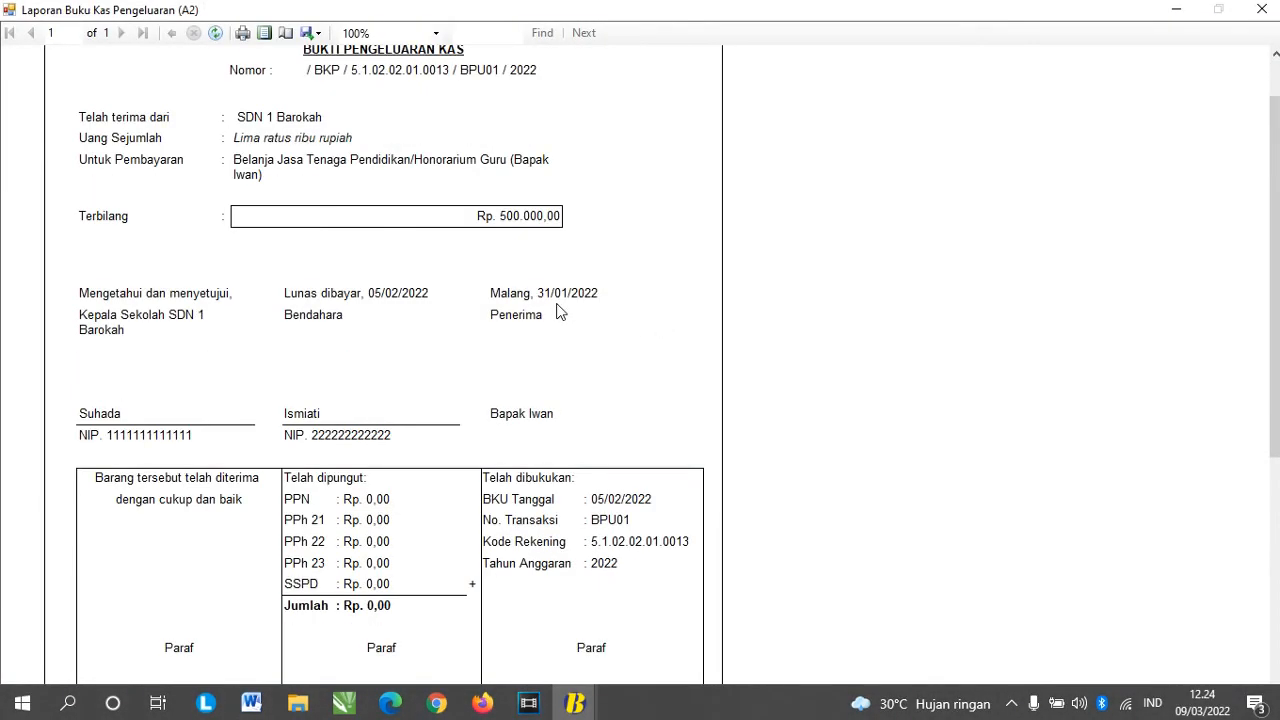
pyautogui.scroll(1, 334, 234)
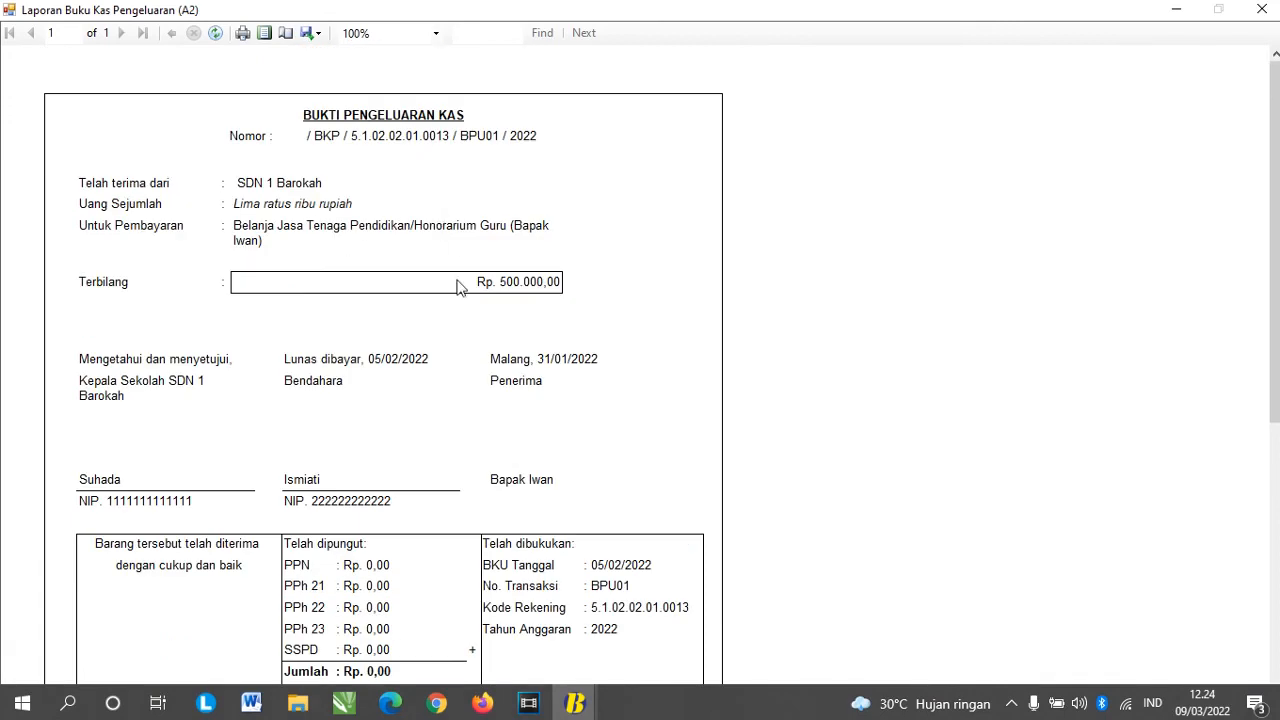
pyautogui.scroll(-1, 456, 286)
pyautogui.scroll(1, 458, 278)
pyautogui.scroll(-4, 458, 280)
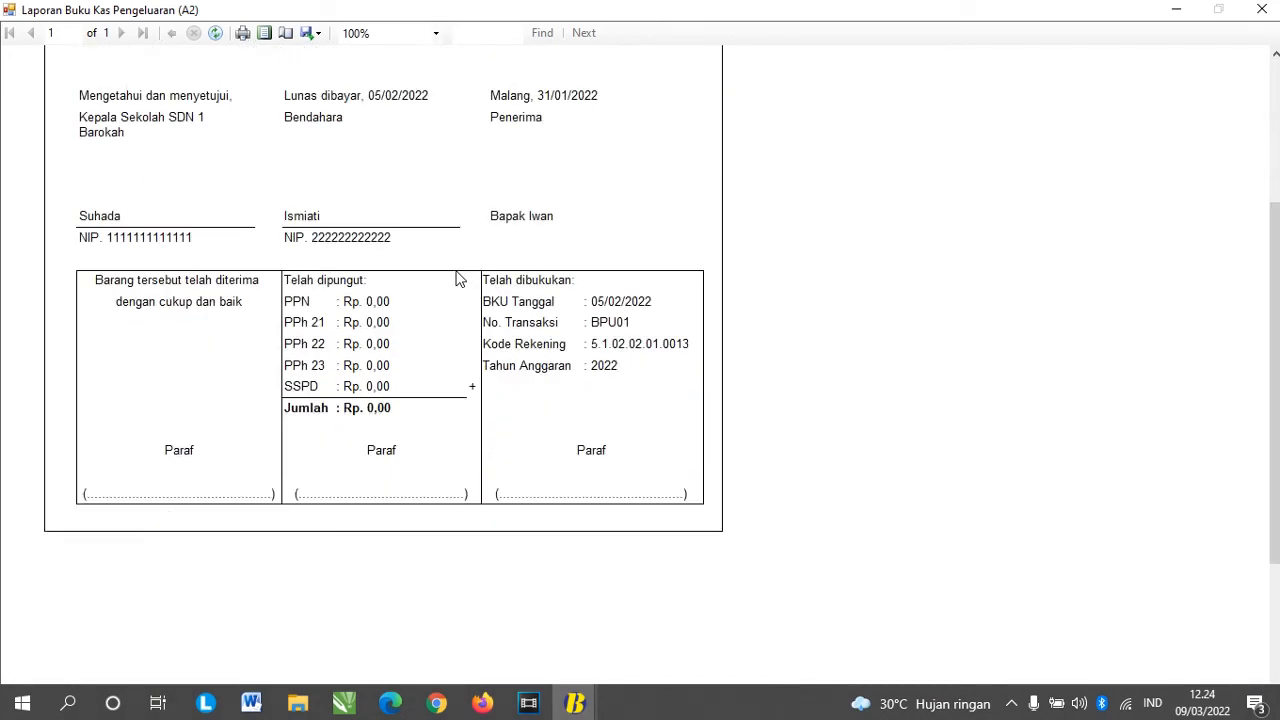
pyautogui.scroll(3, 458, 278)
pyautogui.click(1262, 9)
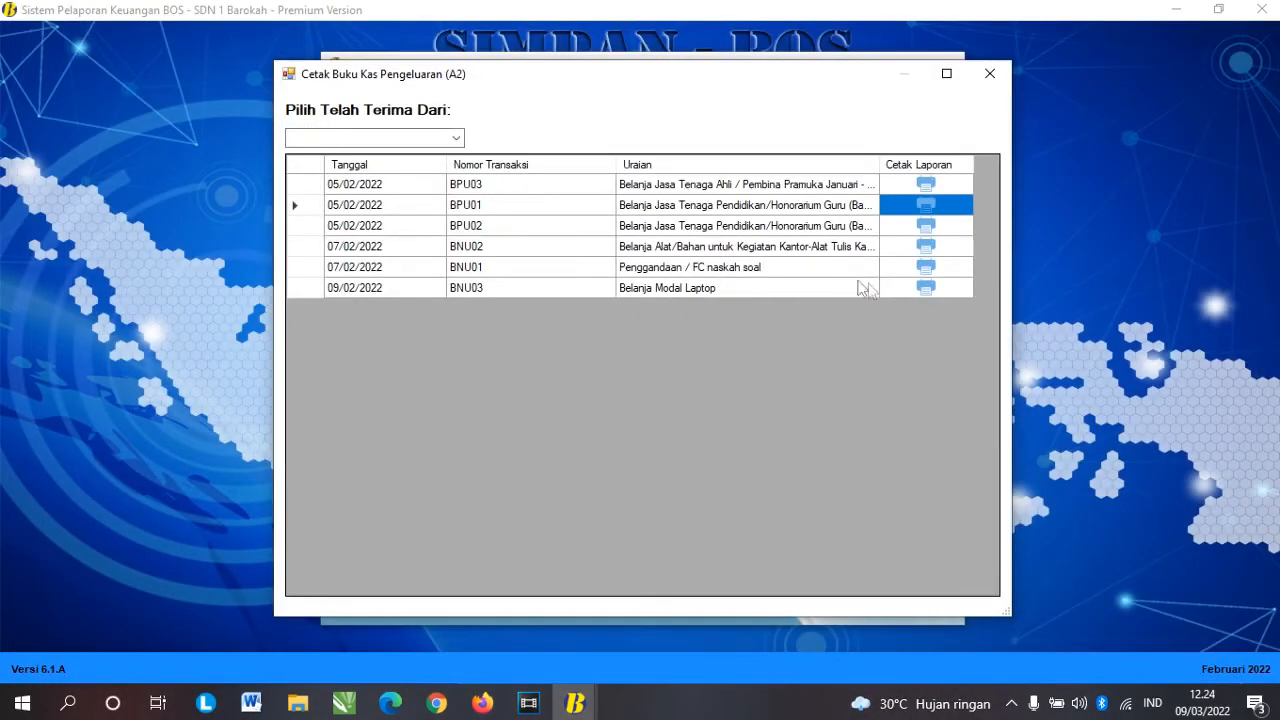
pyautogui.click(926, 288)
pyautogui.scroll(-2, 480, 410)
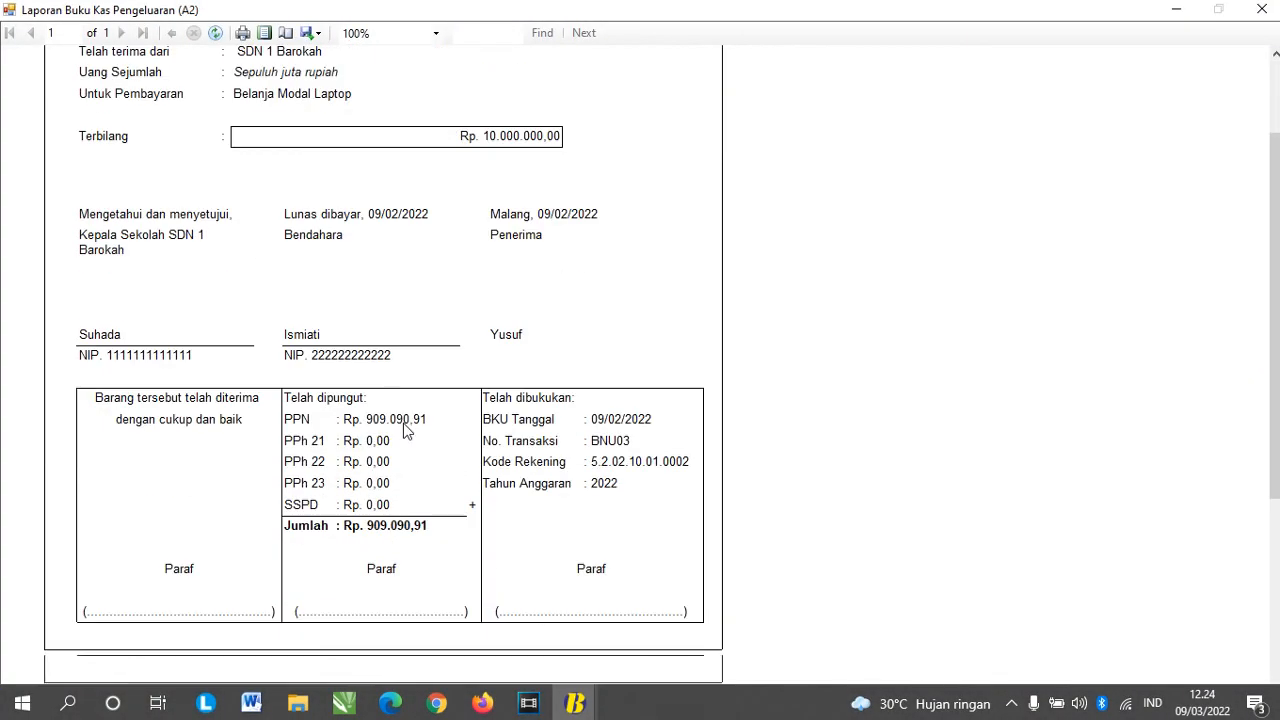
pyautogui.scroll(2, 405, 428)
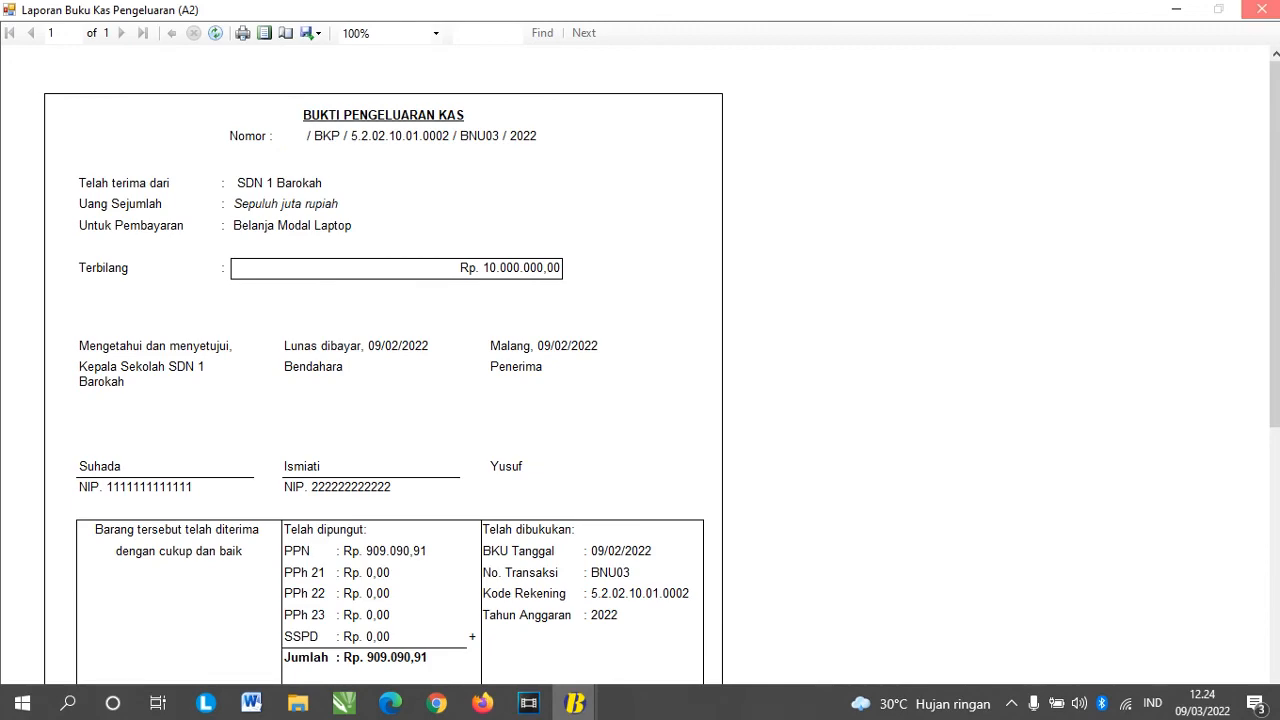
pyautogui.click(1262, 9)
pyautogui.click(988, 74)
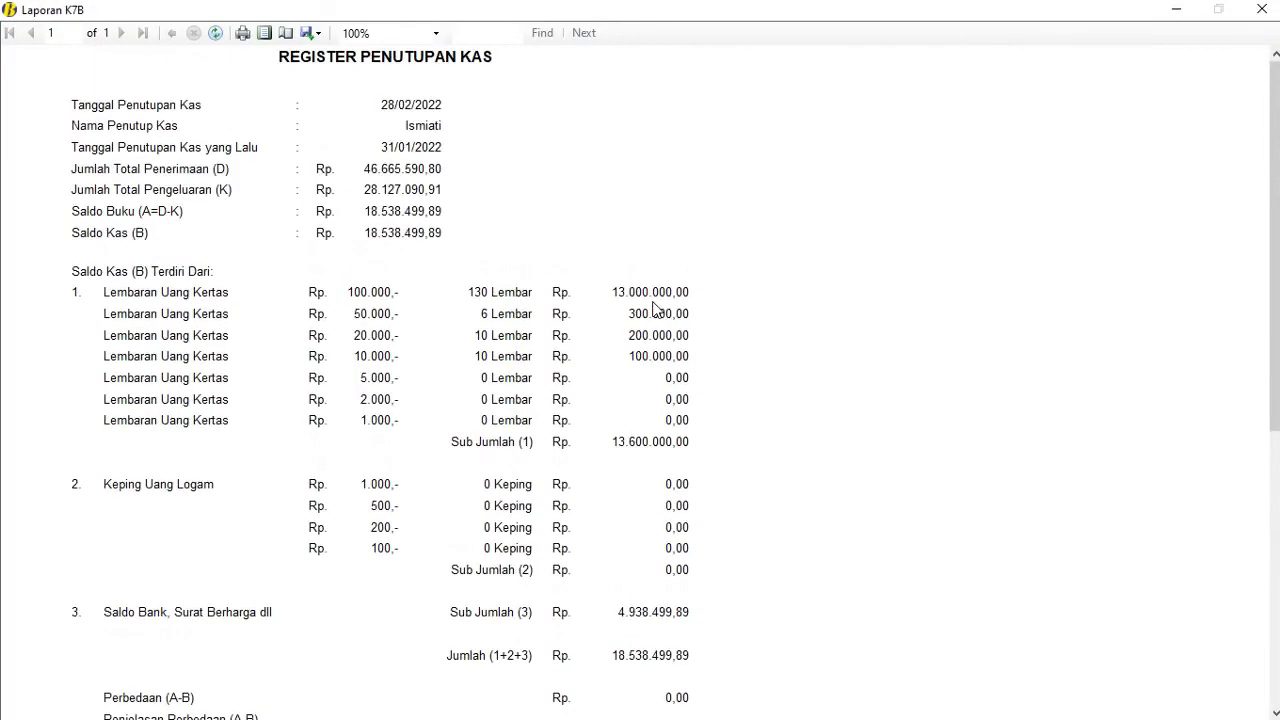
# Step: Close the K7B register, then preview the K7C cash inspection and monthly realisation reports
pyautogui.click(1262, 9)
pyautogui.click(776, 257)
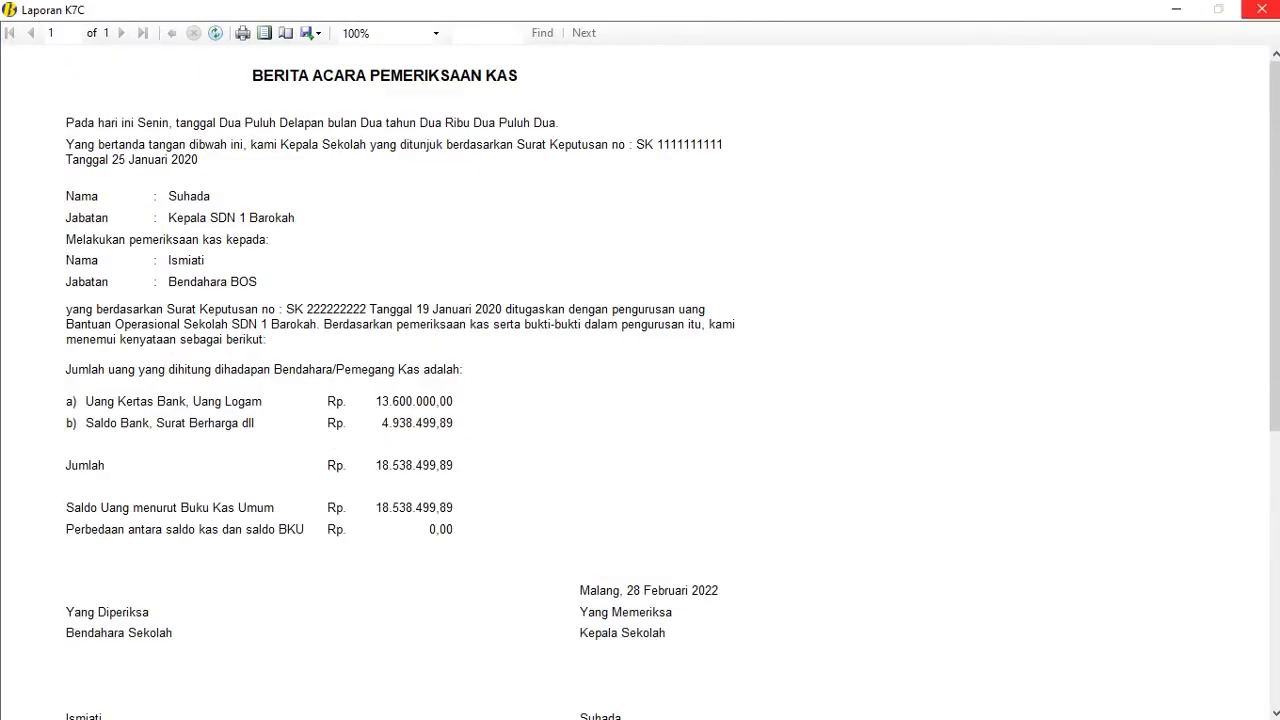
pyautogui.click(1262, 9)
pyautogui.click(790, 312)
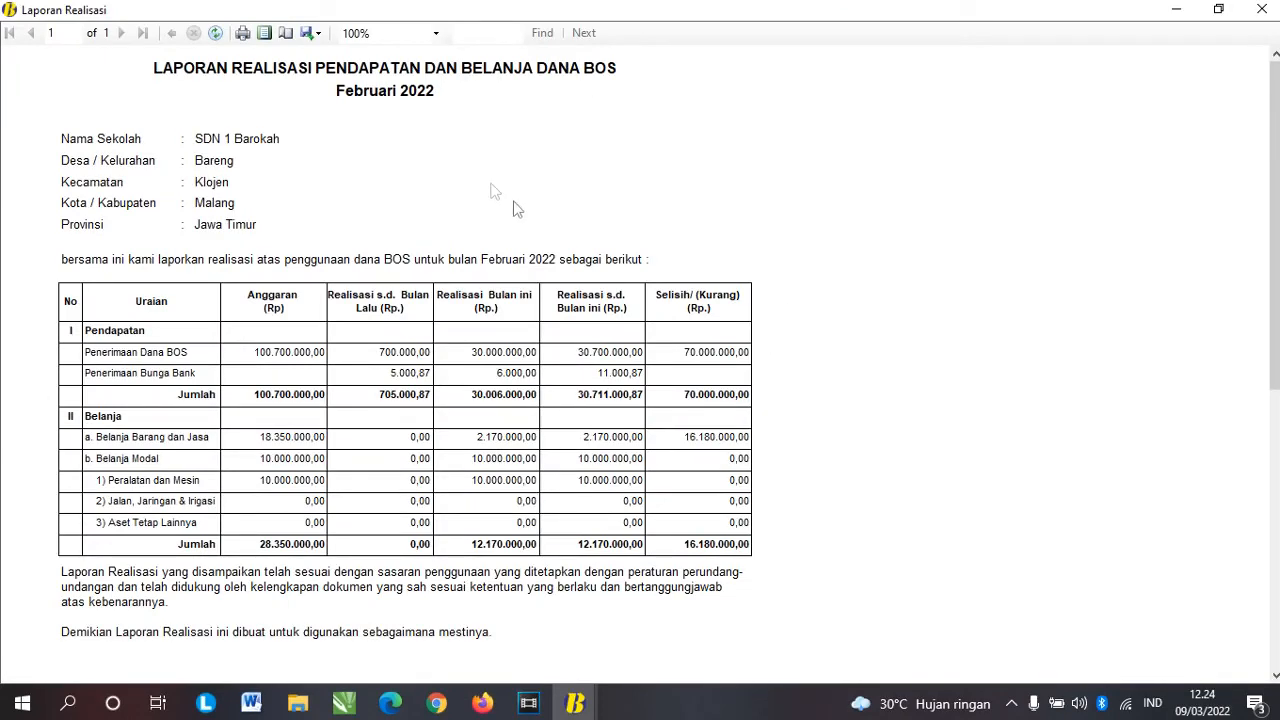
pyautogui.scroll(-3, 566, 277)
pyautogui.scroll(3, 566, 290)
pyautogui.click(1262, 9)
# Step: Preview the Kuitansi receipts for BPU03 and BNU02, then open the February detailed ROB ledger
pyautogui.click(802, 358)
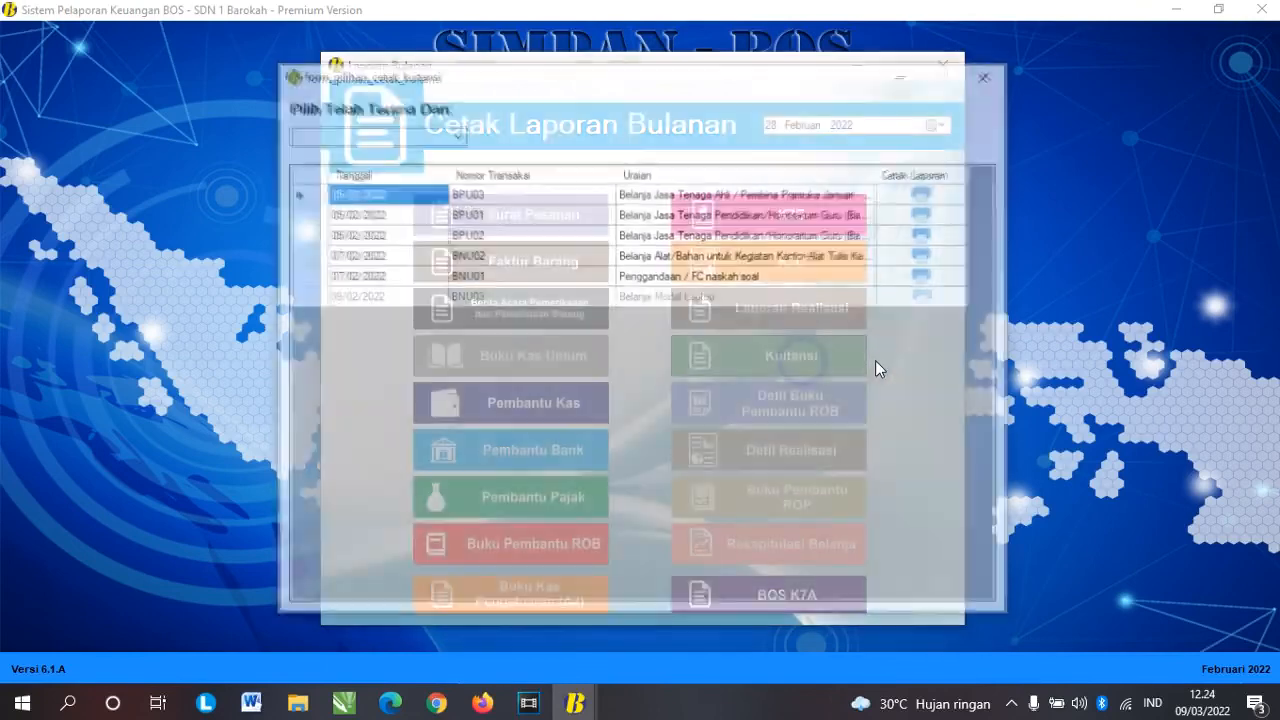
pyautogui.click(927, 192)
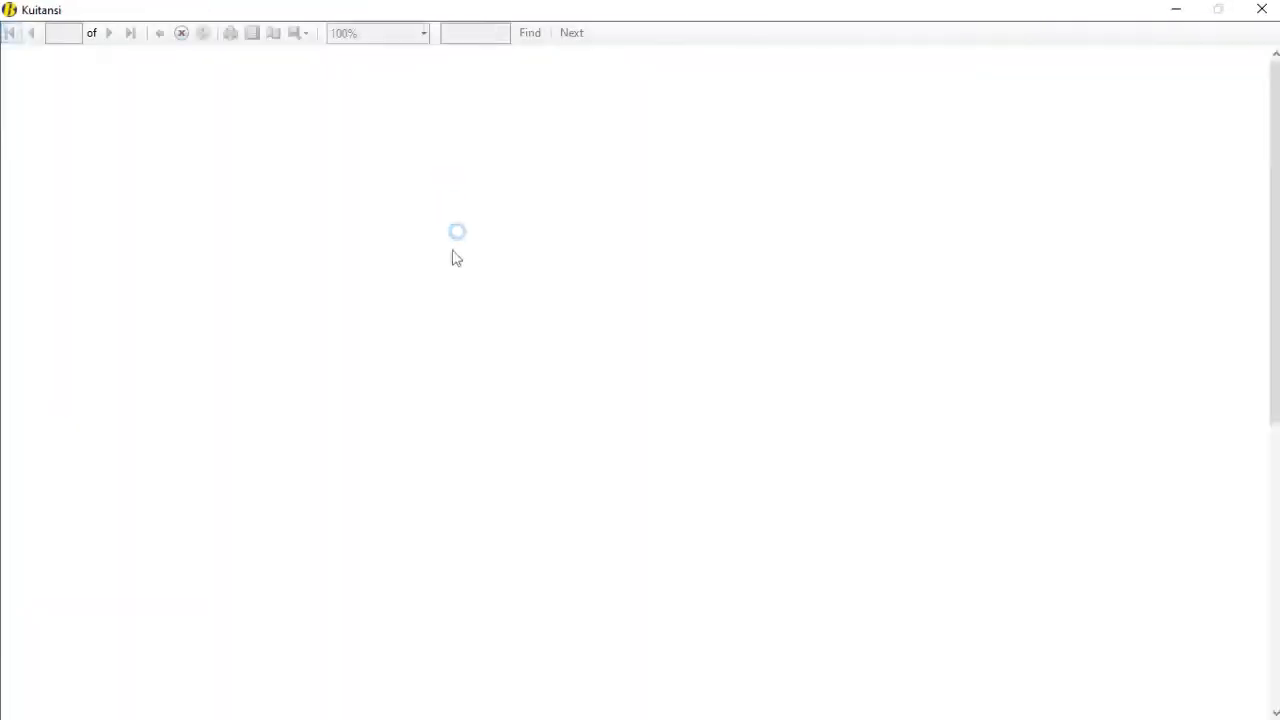
pyautogui.scroll(-2, 523, 255)
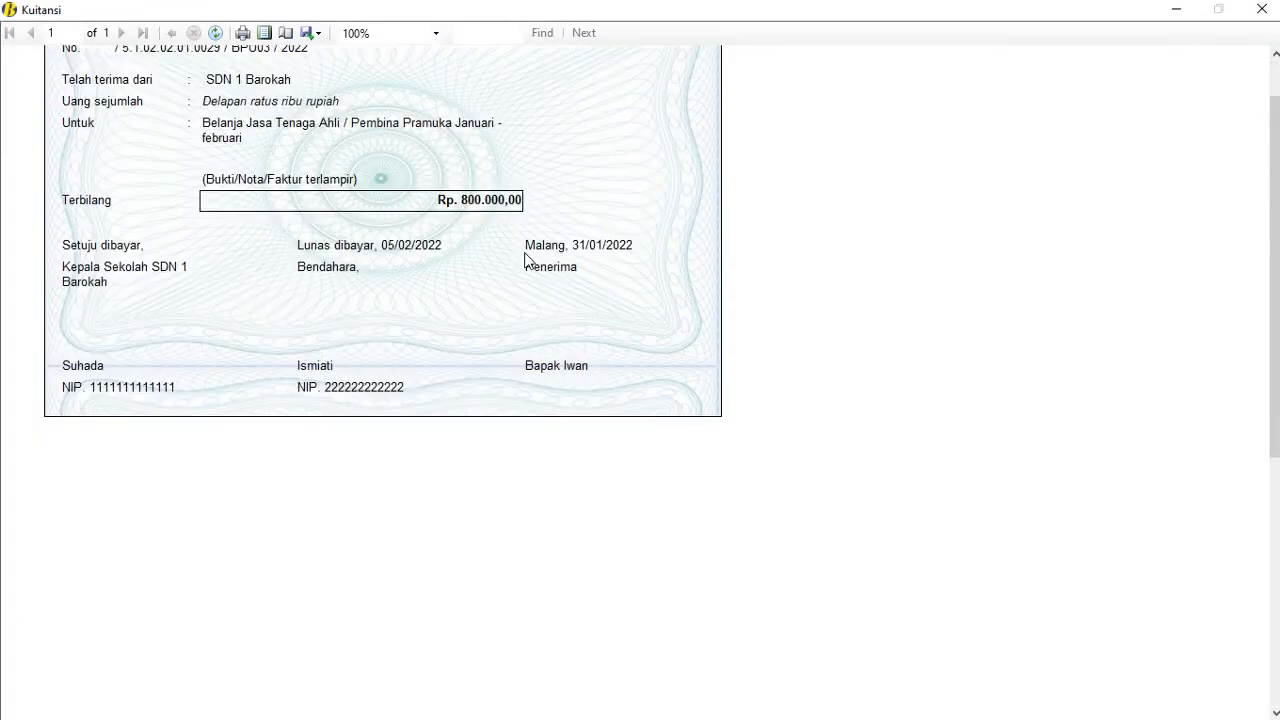
pyautogui.scroll(2, 528, 262)
pyautogui.click(1262, 9)
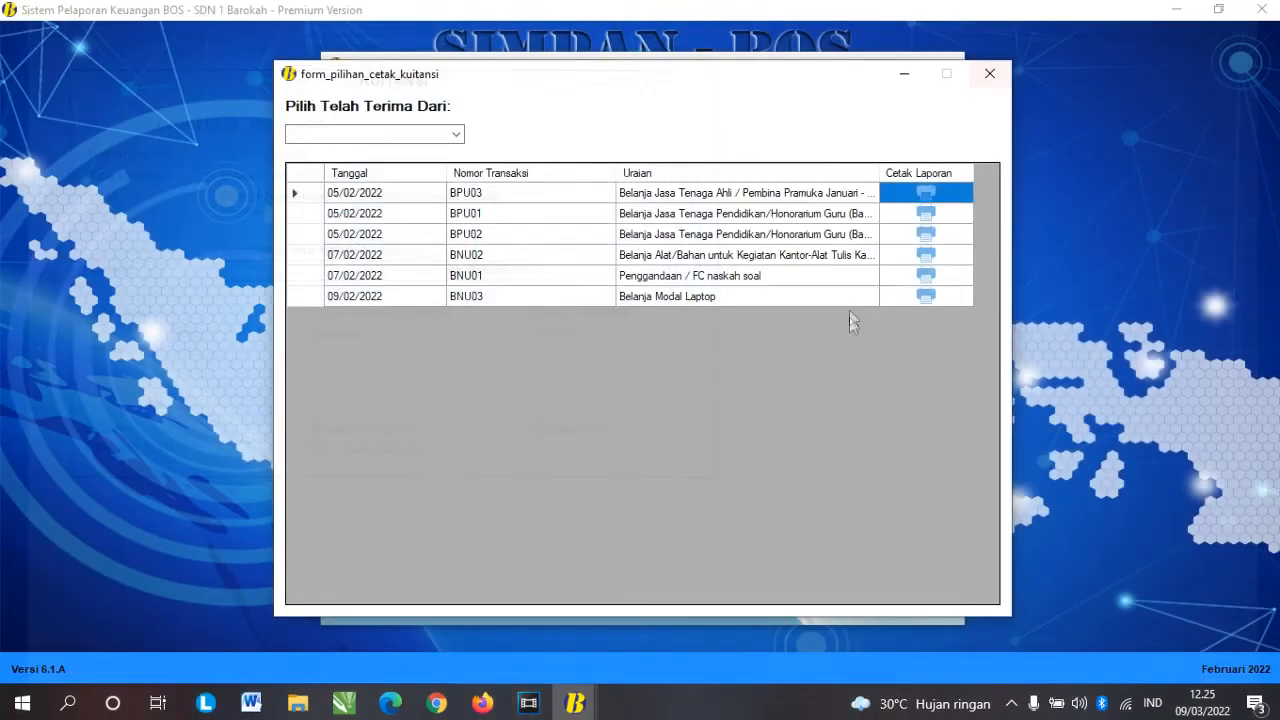
pyautogui.click(926, 251)
pyautogui.click(1262, 9)
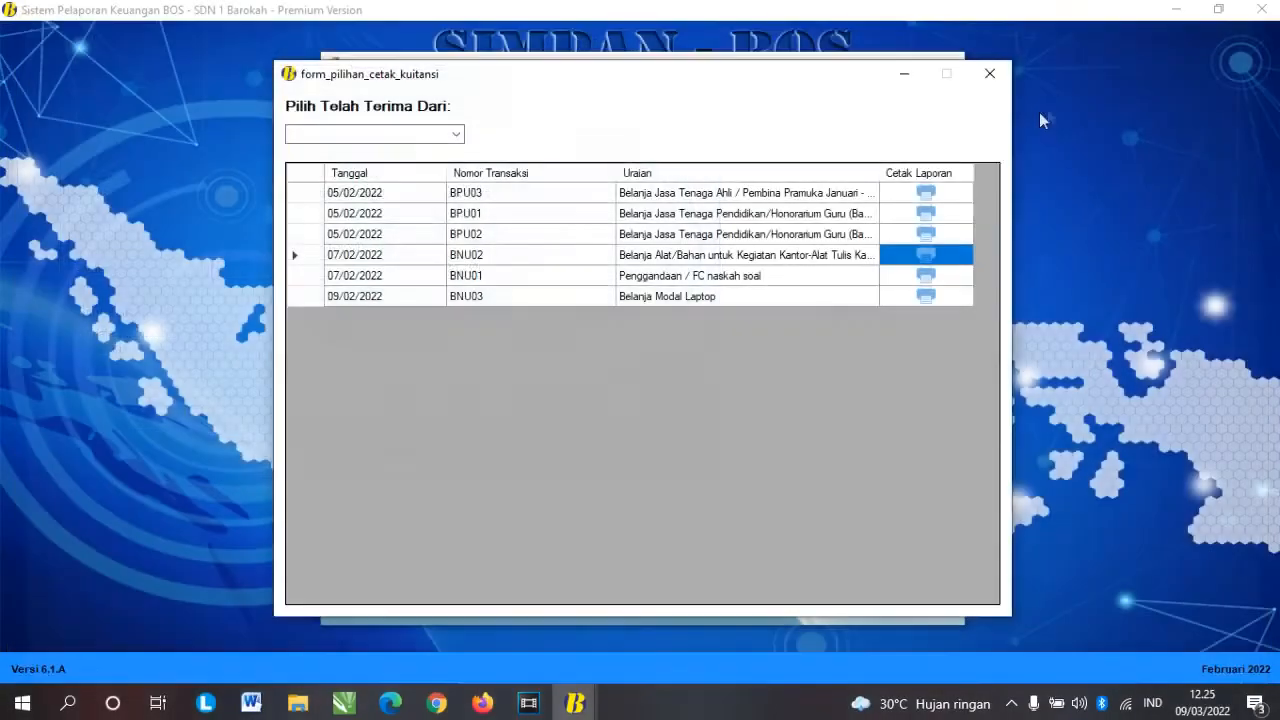
pyautogui.click(986, 74)
pyautogui.click(788, 404)
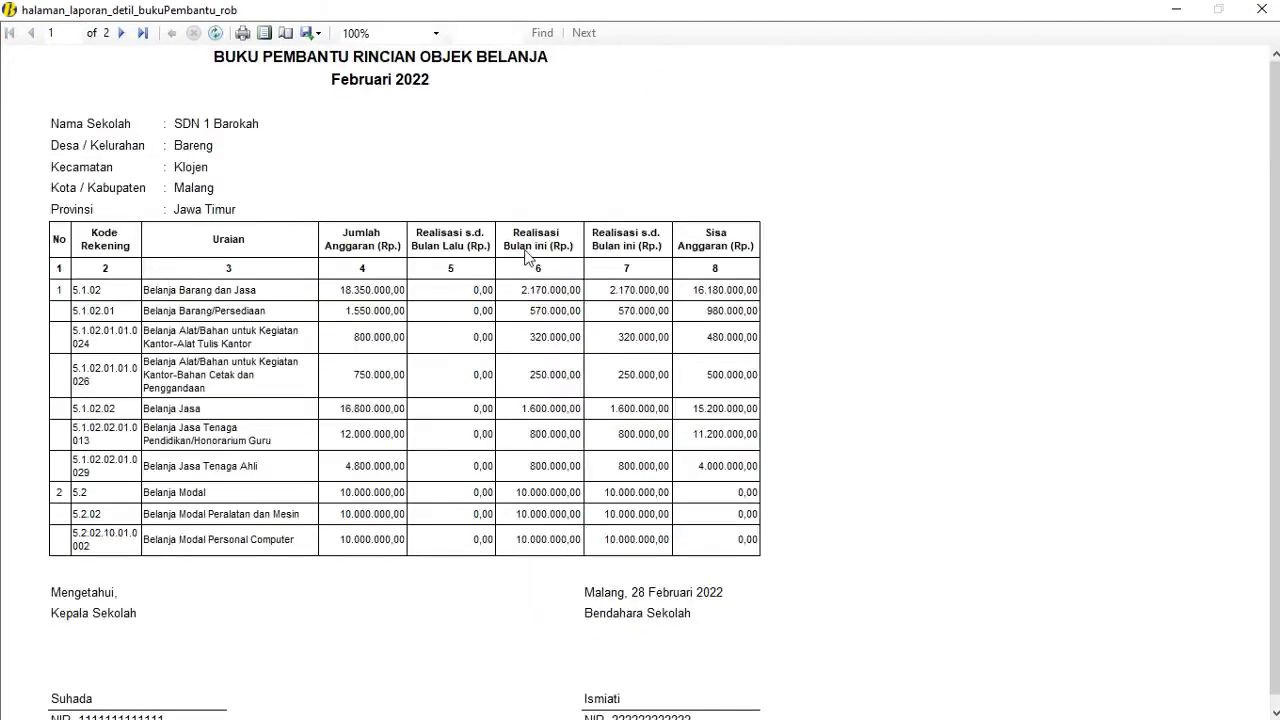
# Step: Close the detailed ROB ledger, then preview the Detil Realisasi report and February ROP ledger
pyautogui.click(1262, 9)
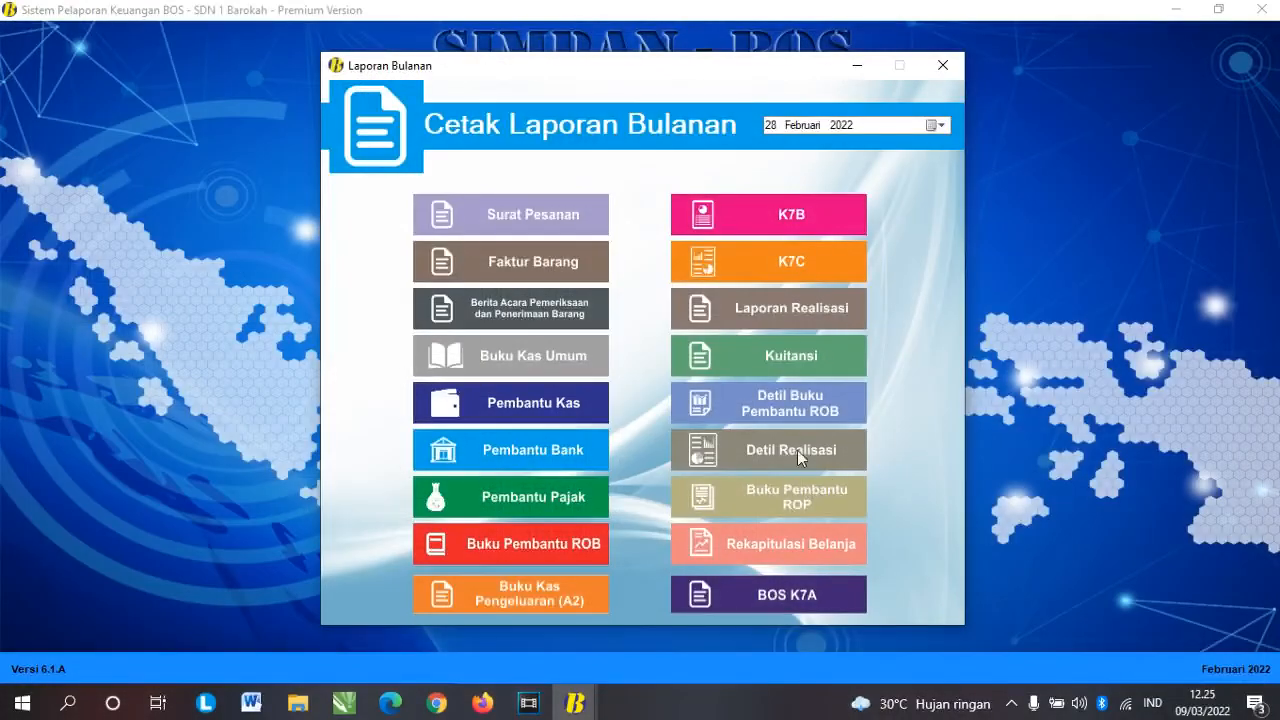
pyautogui.click(790, 456)
pyautogui.scroll(-2, 670, 338)
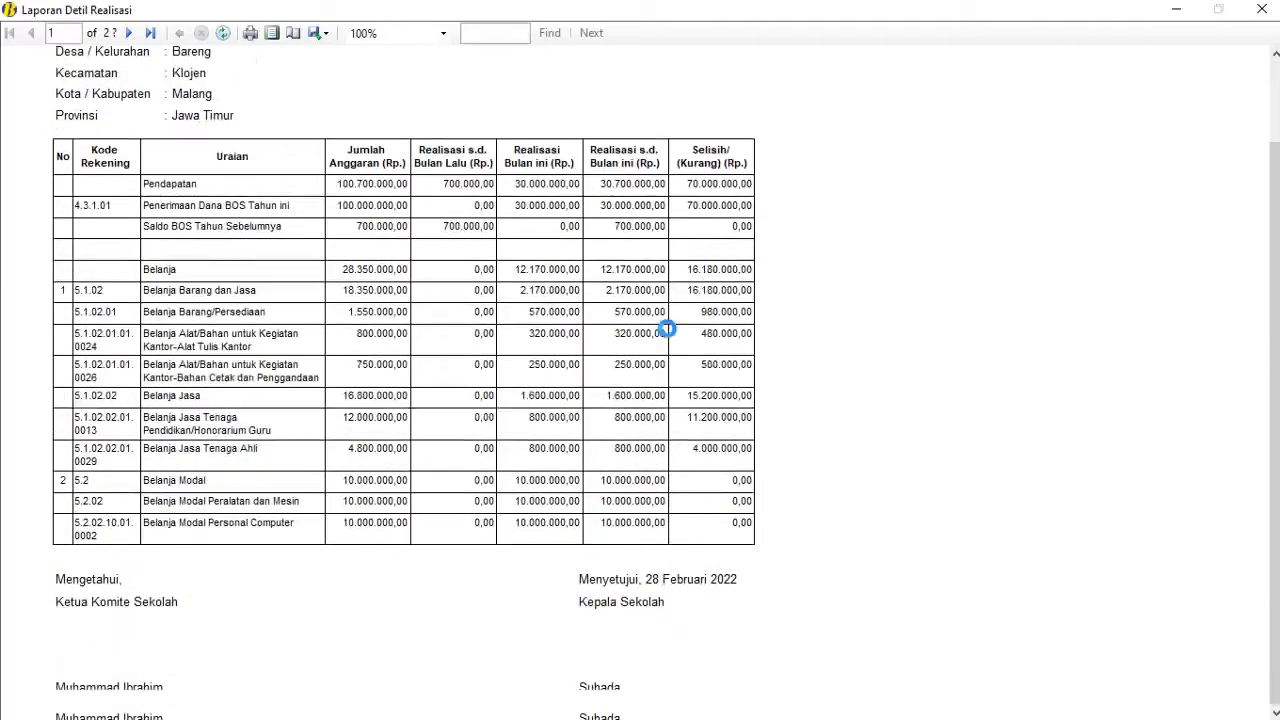
pyautogui.scroll(2, 670, 338)
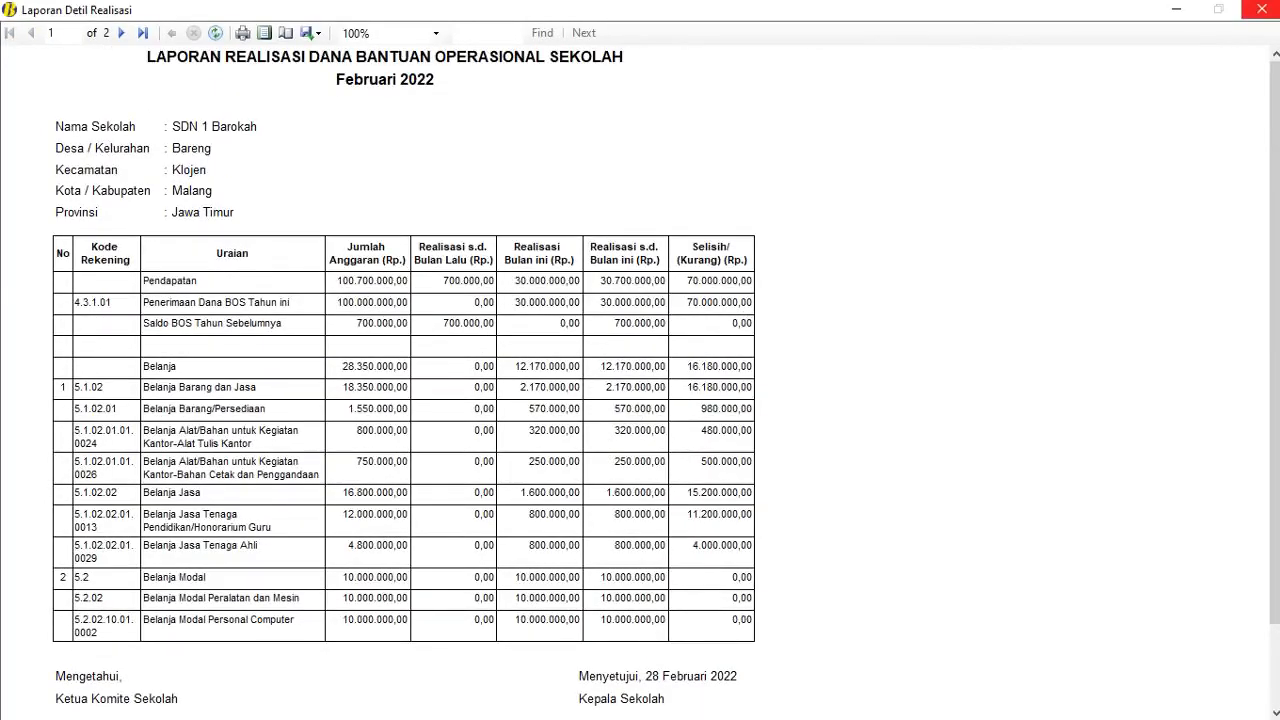
pyautogui.click(1262, 9)
pyautogui.click(784, 518)
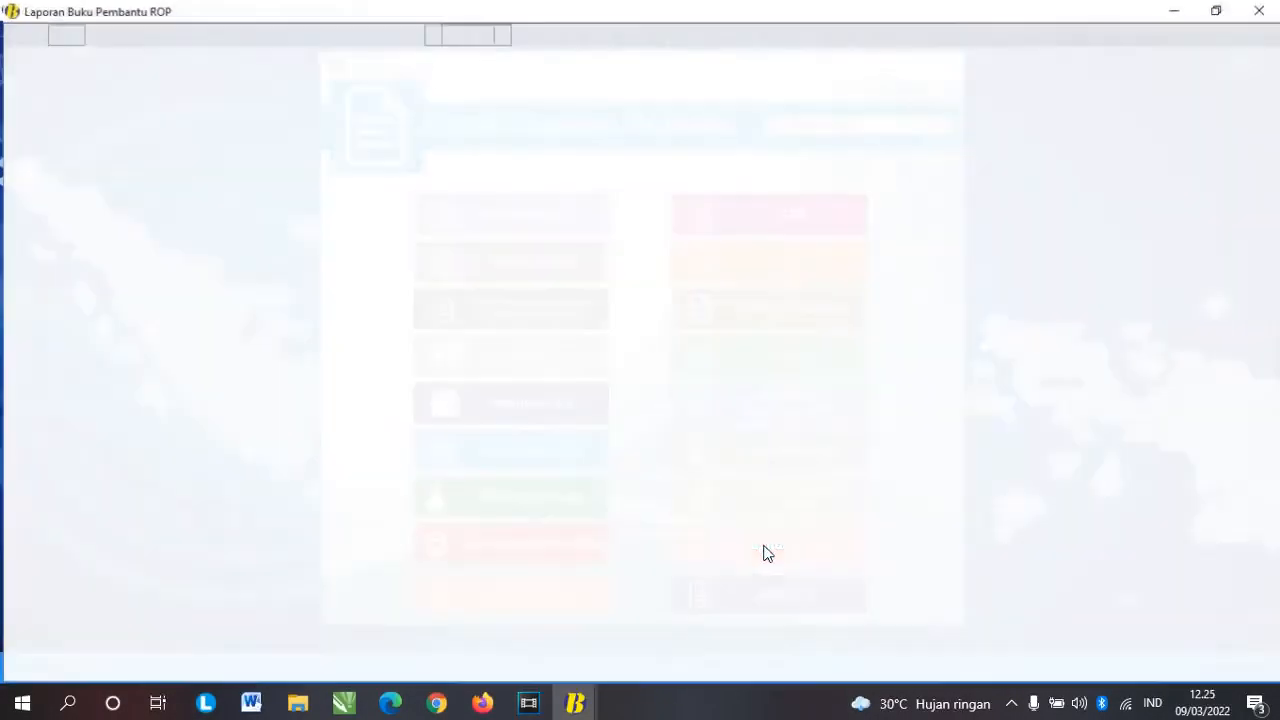
pyautogui.scroll(-3, 598, 340)
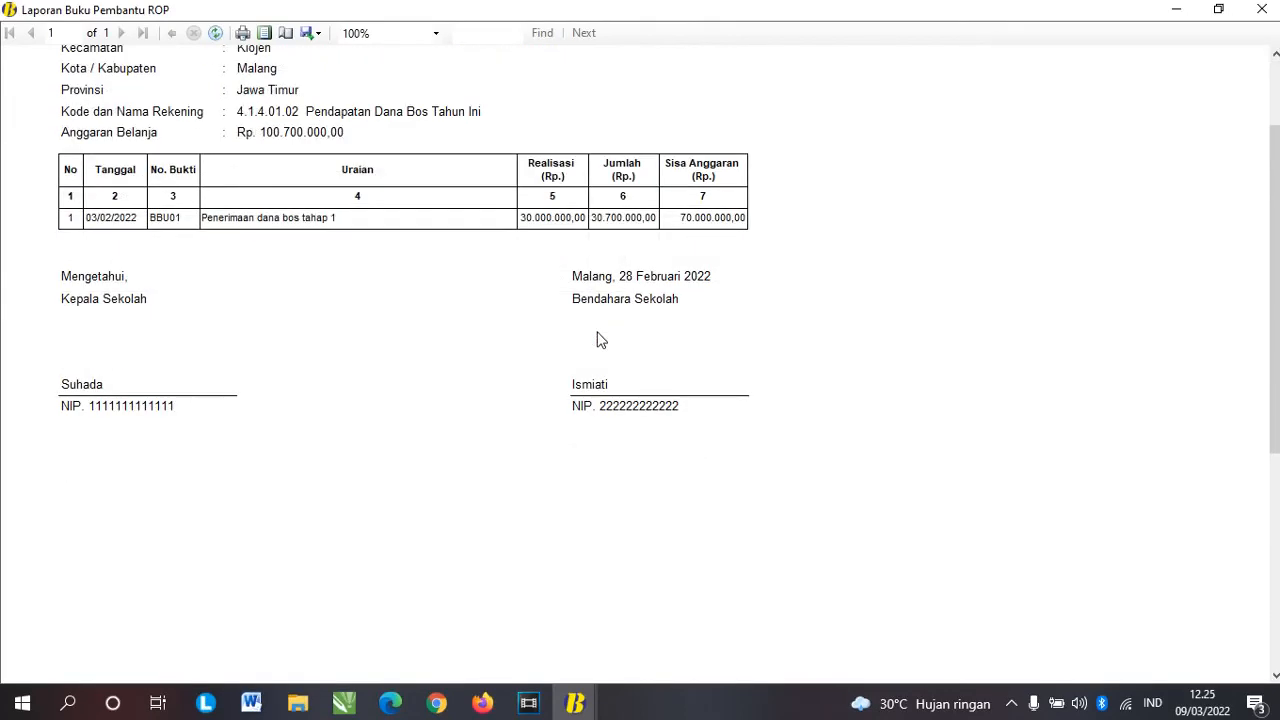
pyautogui.scroll(3, 598, 340)
pyautogui.click(1262, 9)
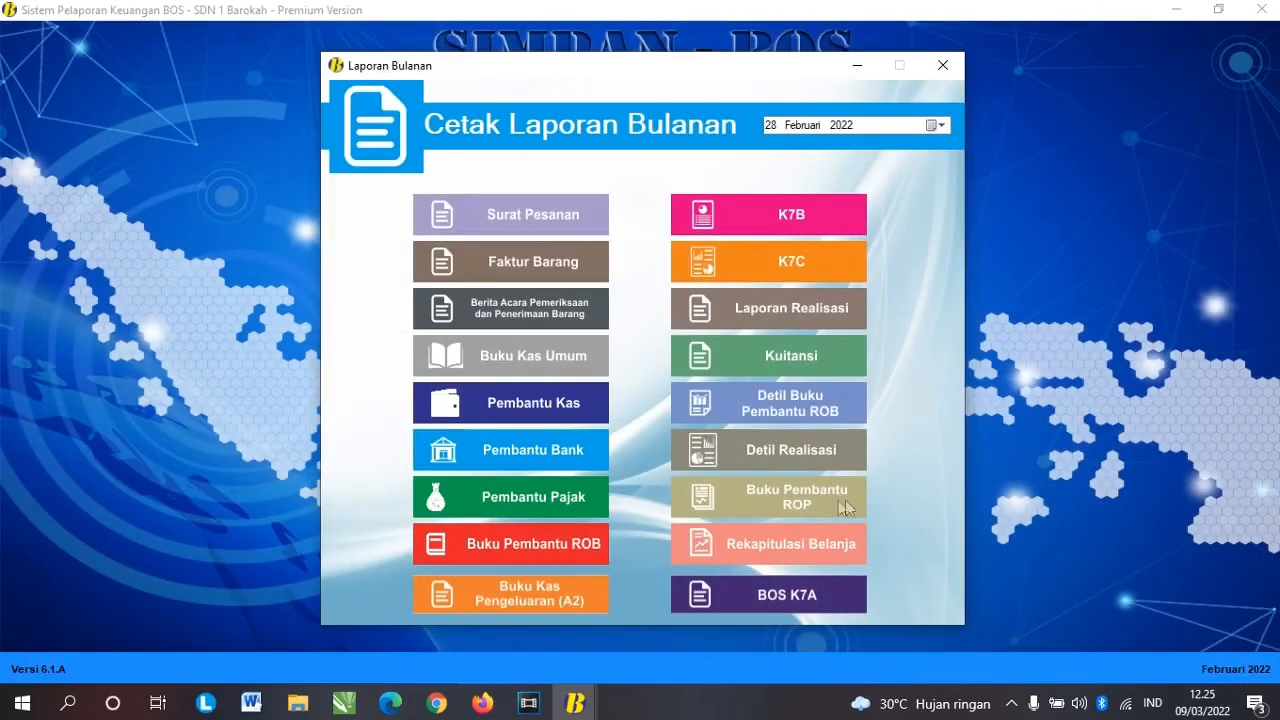
# Step: Preview the Belanja Barang dan Jasa recap for 1 Januari–28 Februari 2022
pyautogui.click(791, 543)
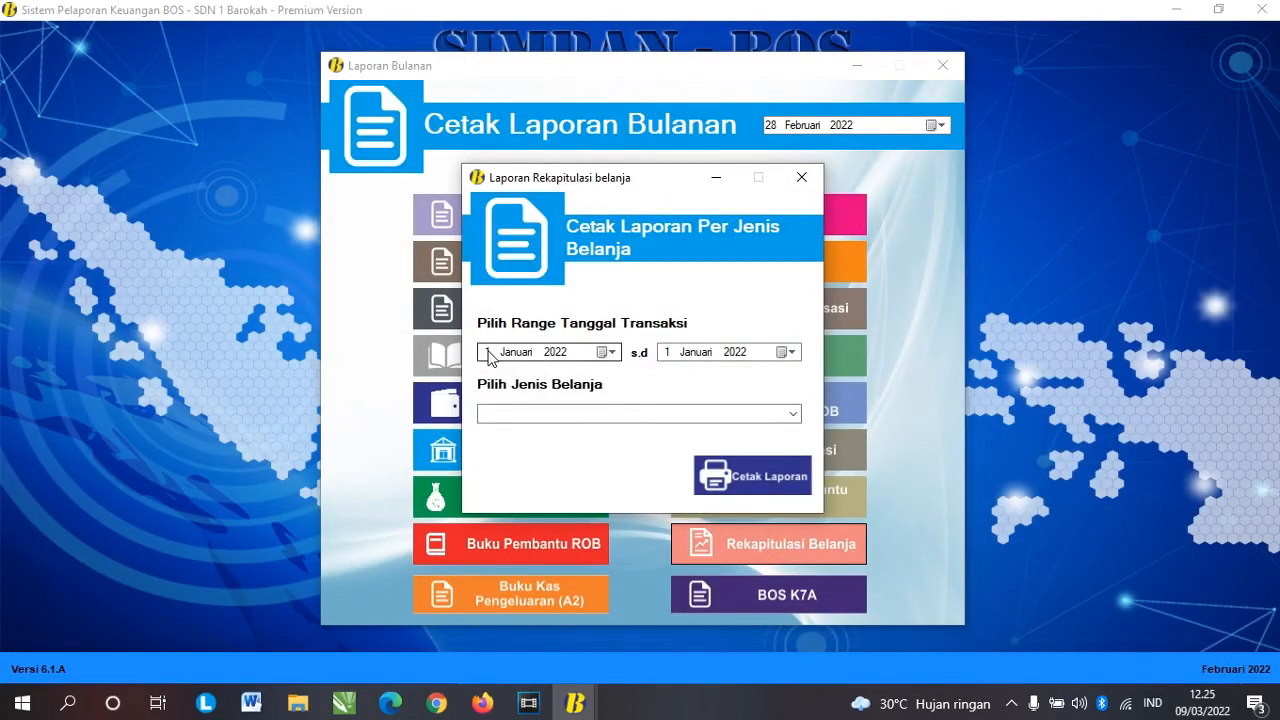
pyautogui.click(555, 357)
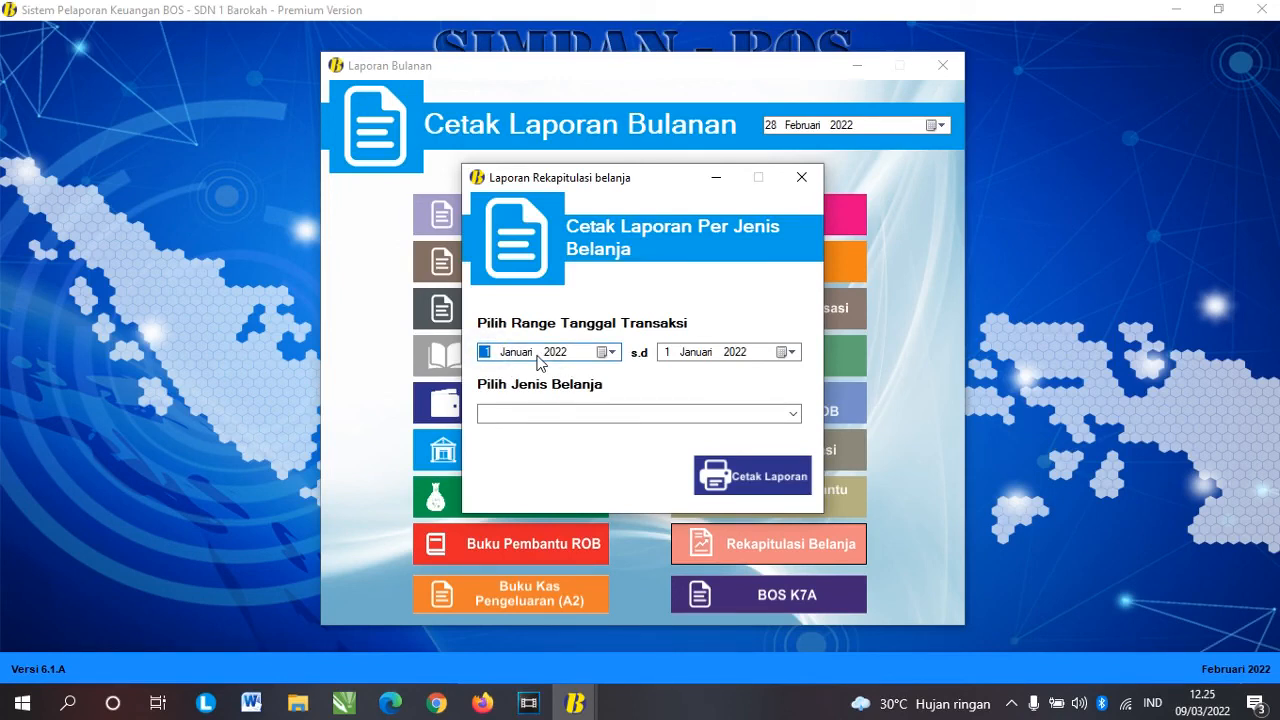
pyautogui.click(666, 352)
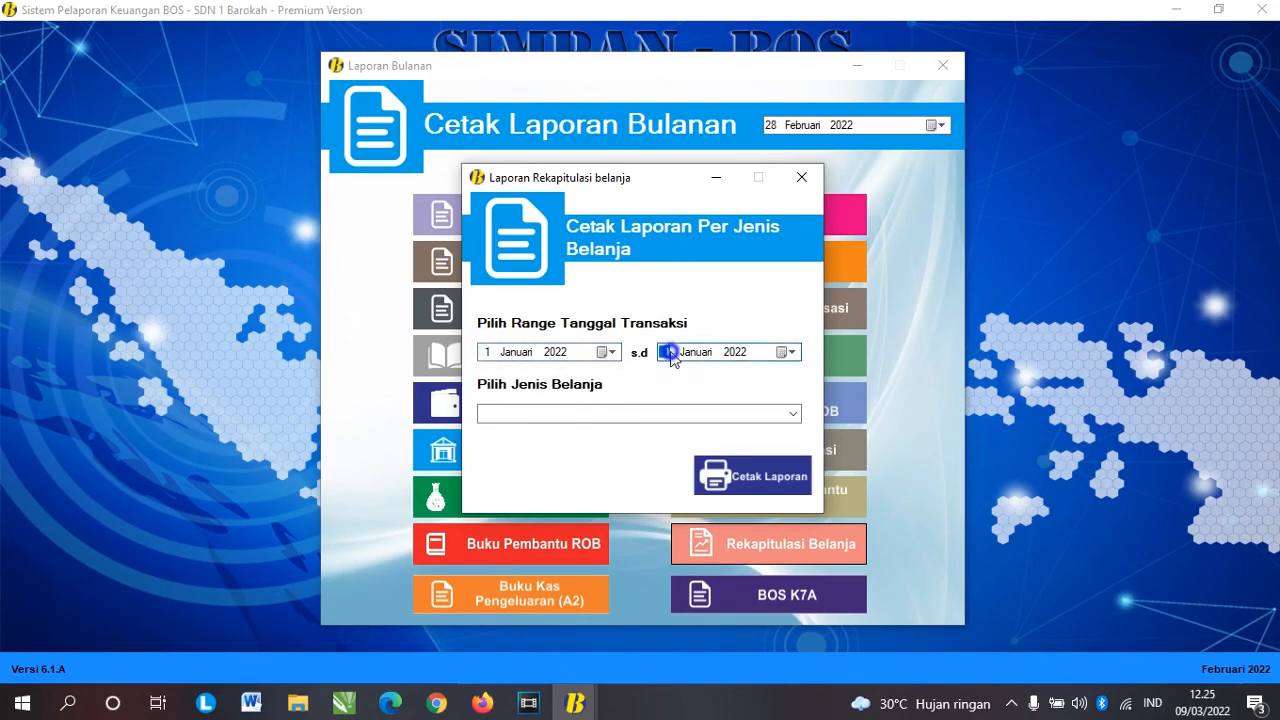
pyautogui.click(712, 353)
pyautogui.press('Left')
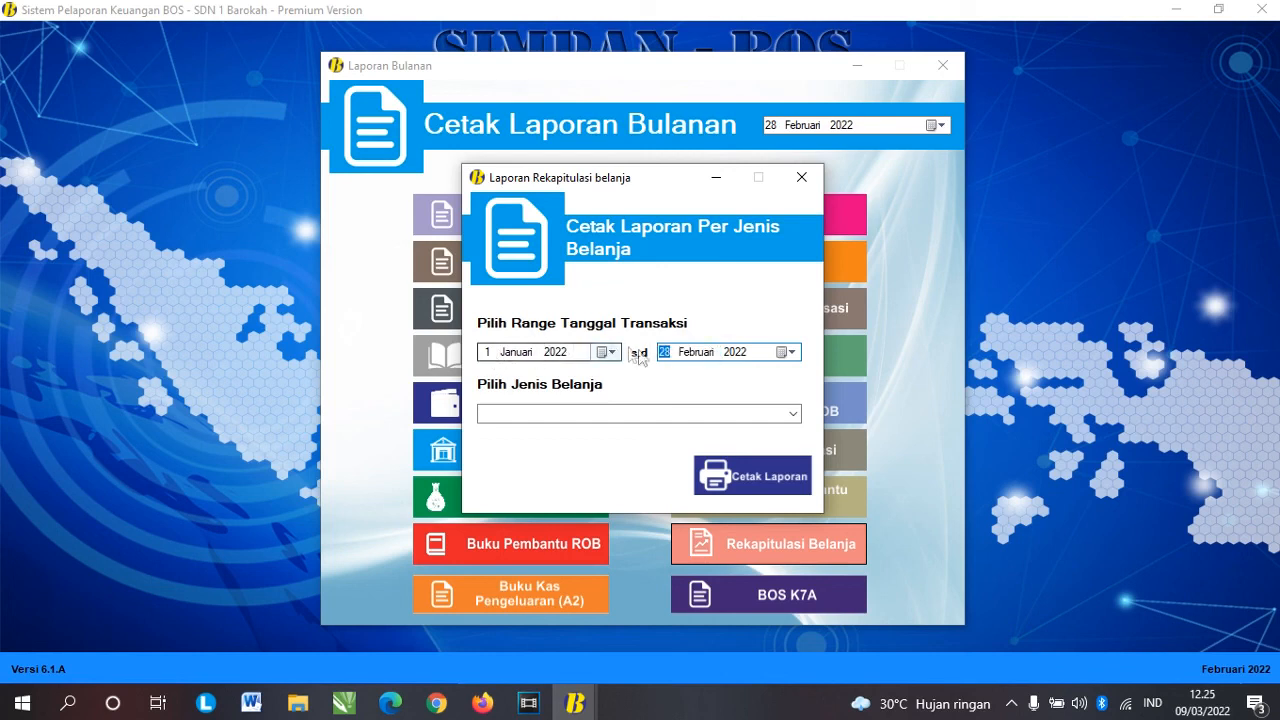
pyautogui.click(794, 414)
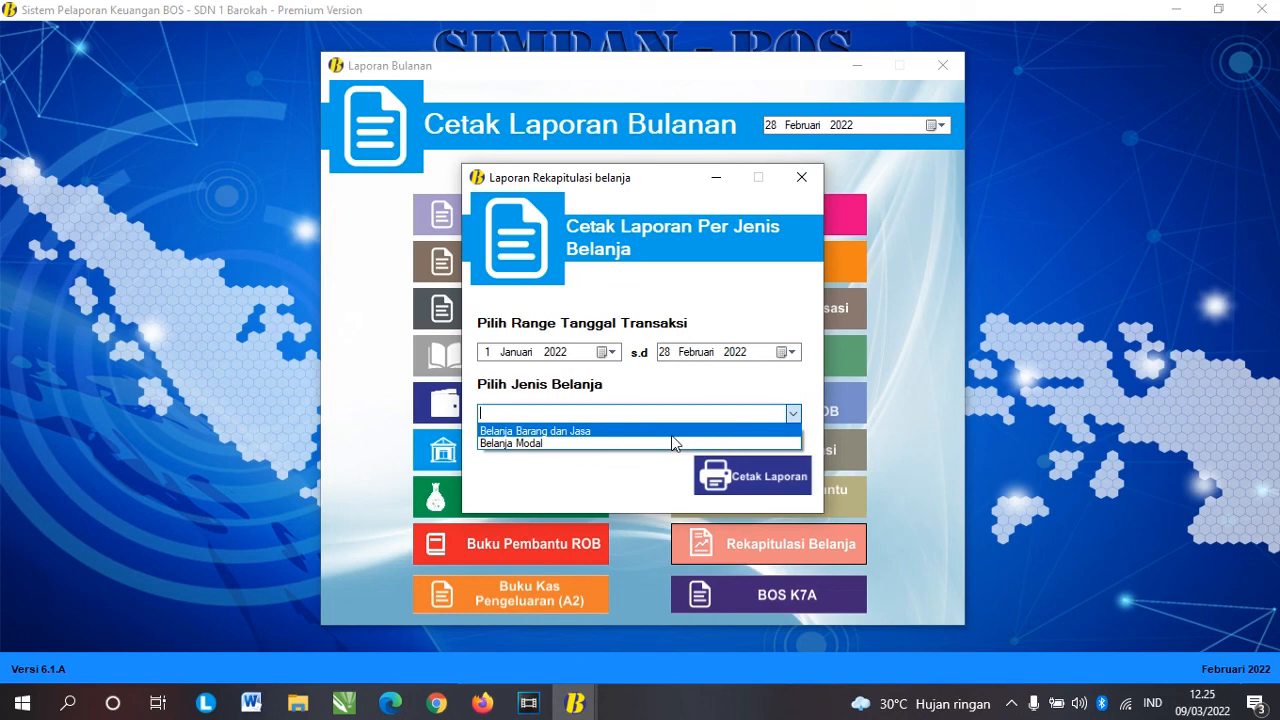
pyautogui.click(673, 436)
pyautogui.click(750, 476)
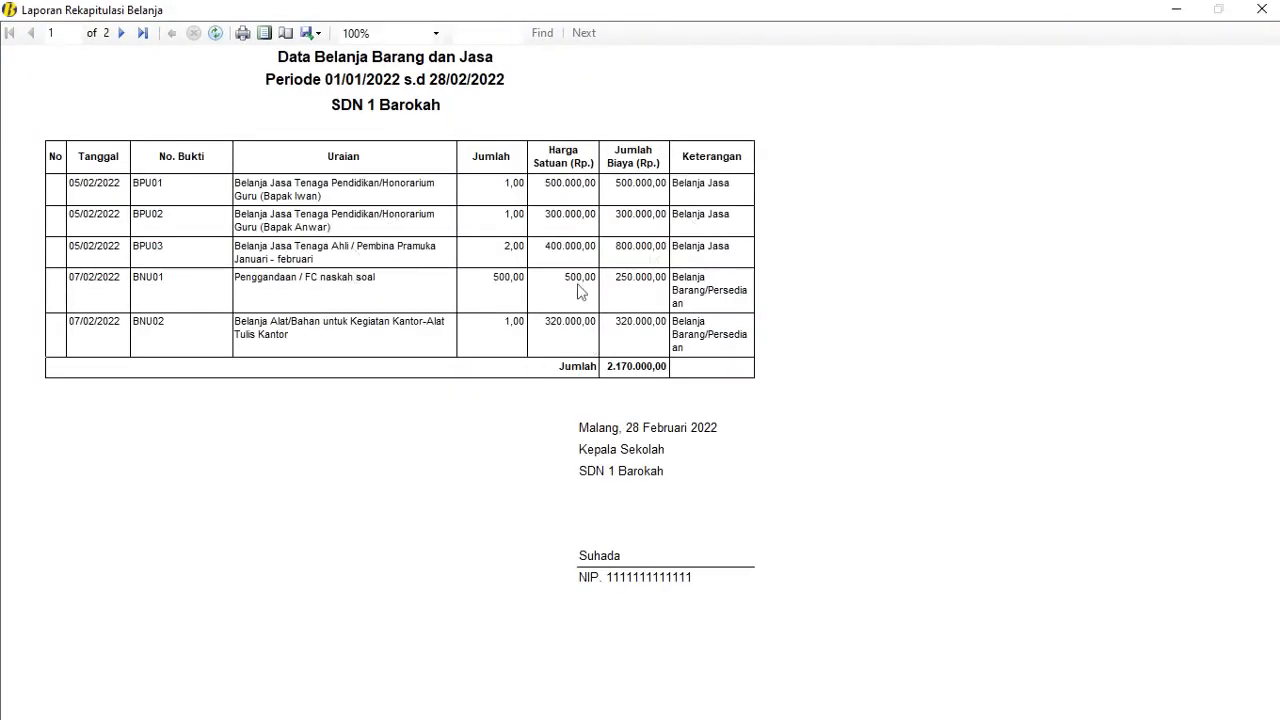
pyautogui.click(1262, 9)
# Step: Preview the Belanja Modal recap for the same period and close the dialog
pyautogui.click(793, 414)
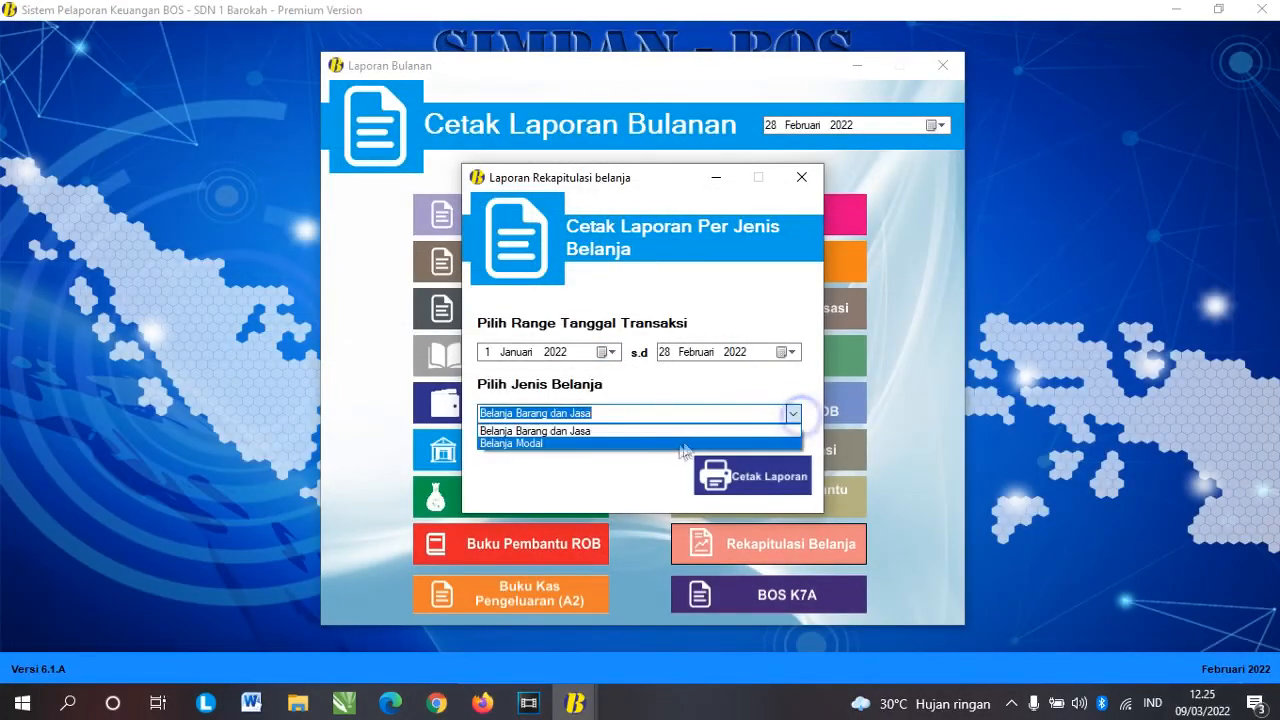
pyautogui.click(680, 444)
pyautogui.click(705, 475)
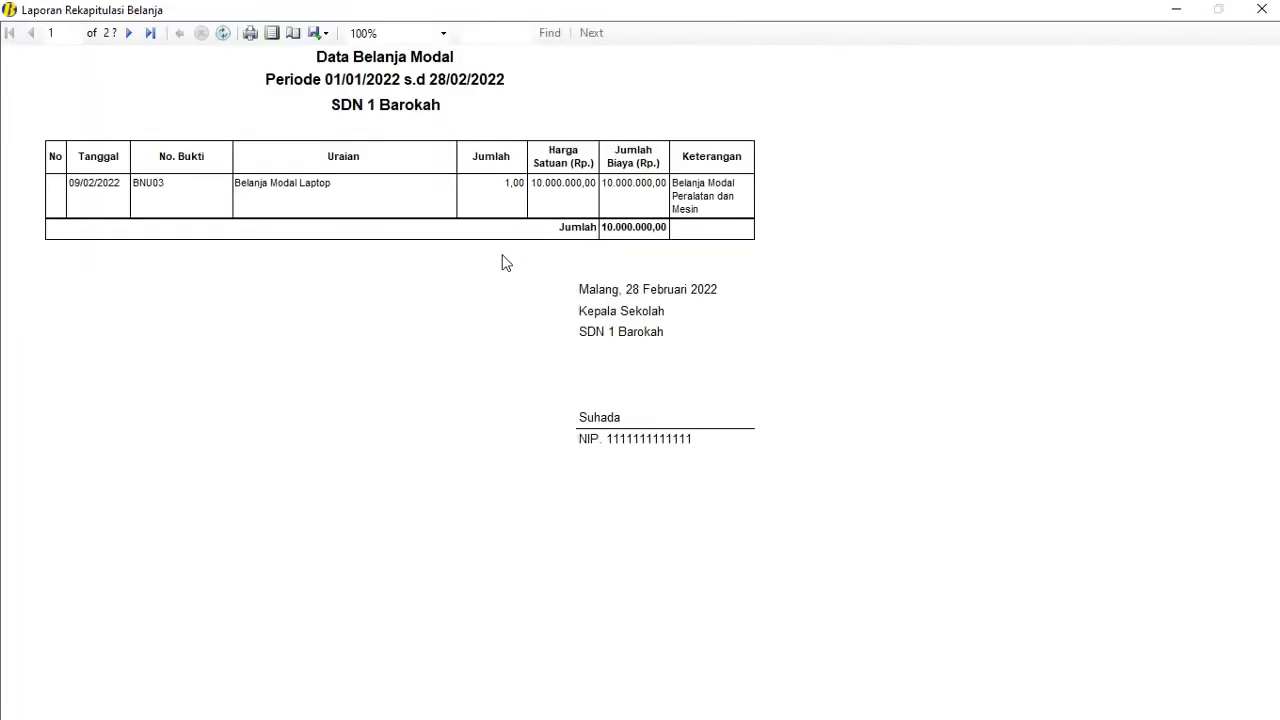
pyautogui.click(1262, 9)
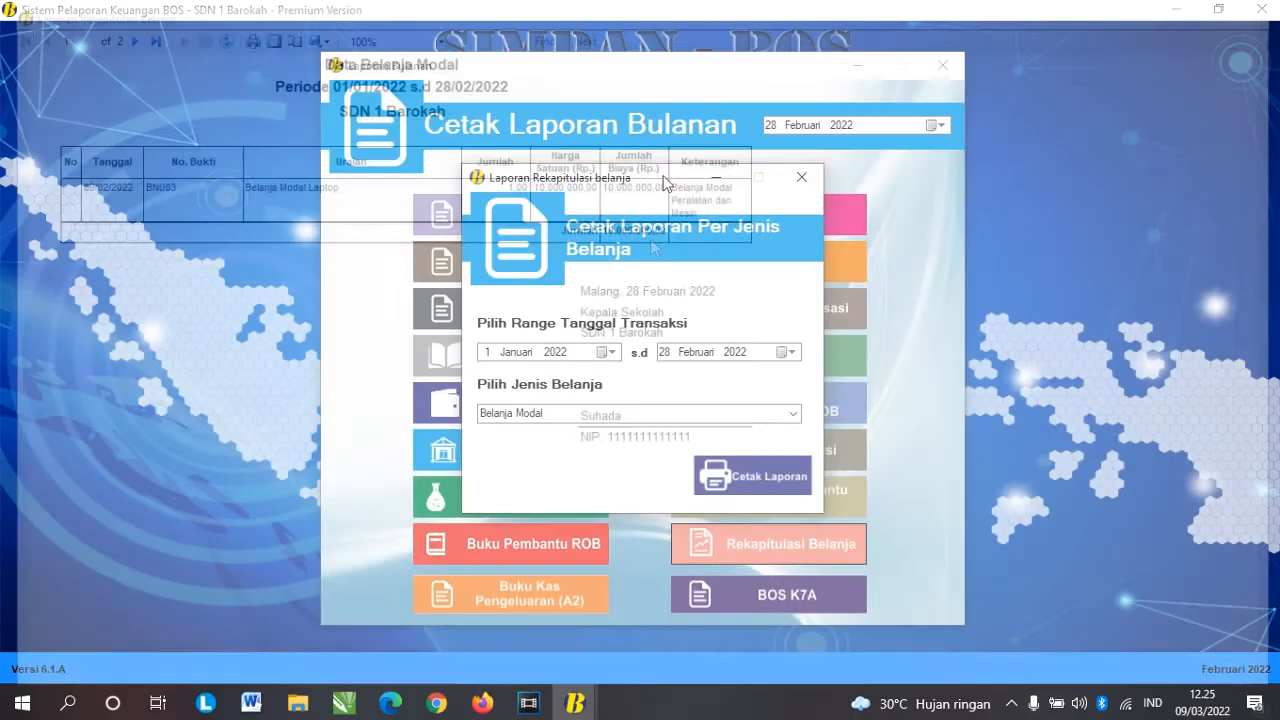
pyautogui.click(808, 168)
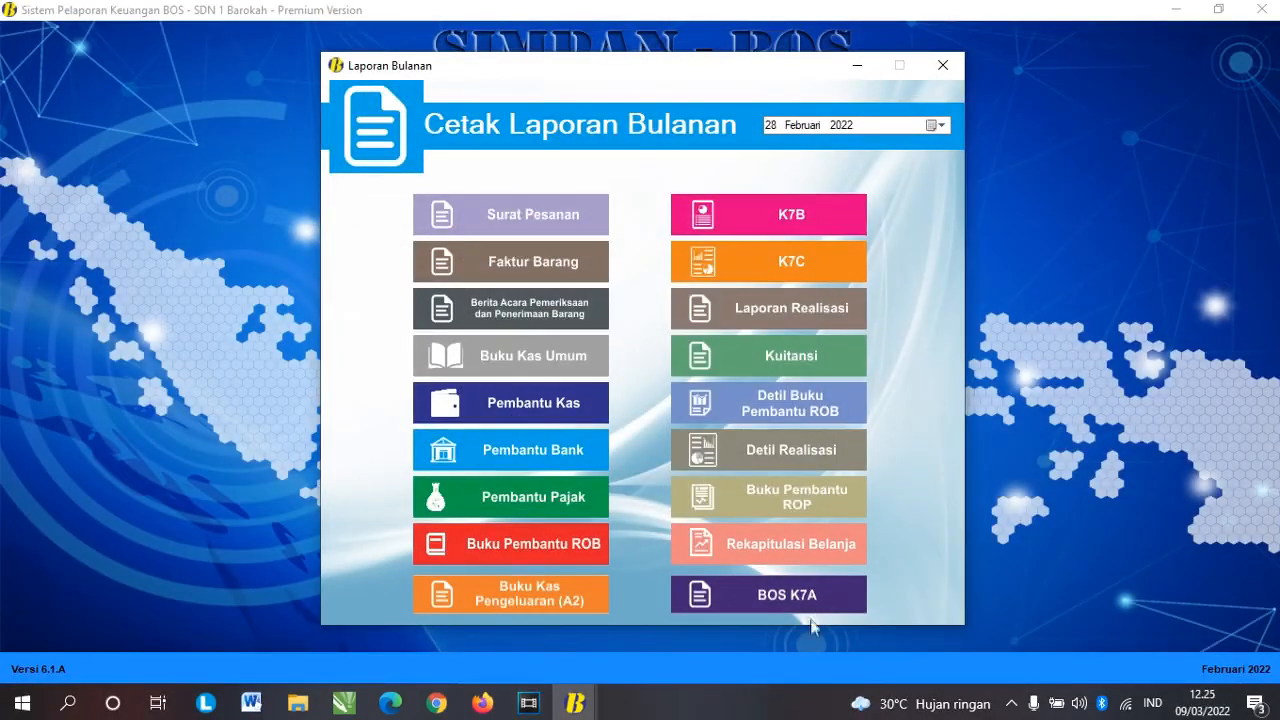
pyautogui.click(780, 596)
pyautogui.scroll(-1, 878, 360)
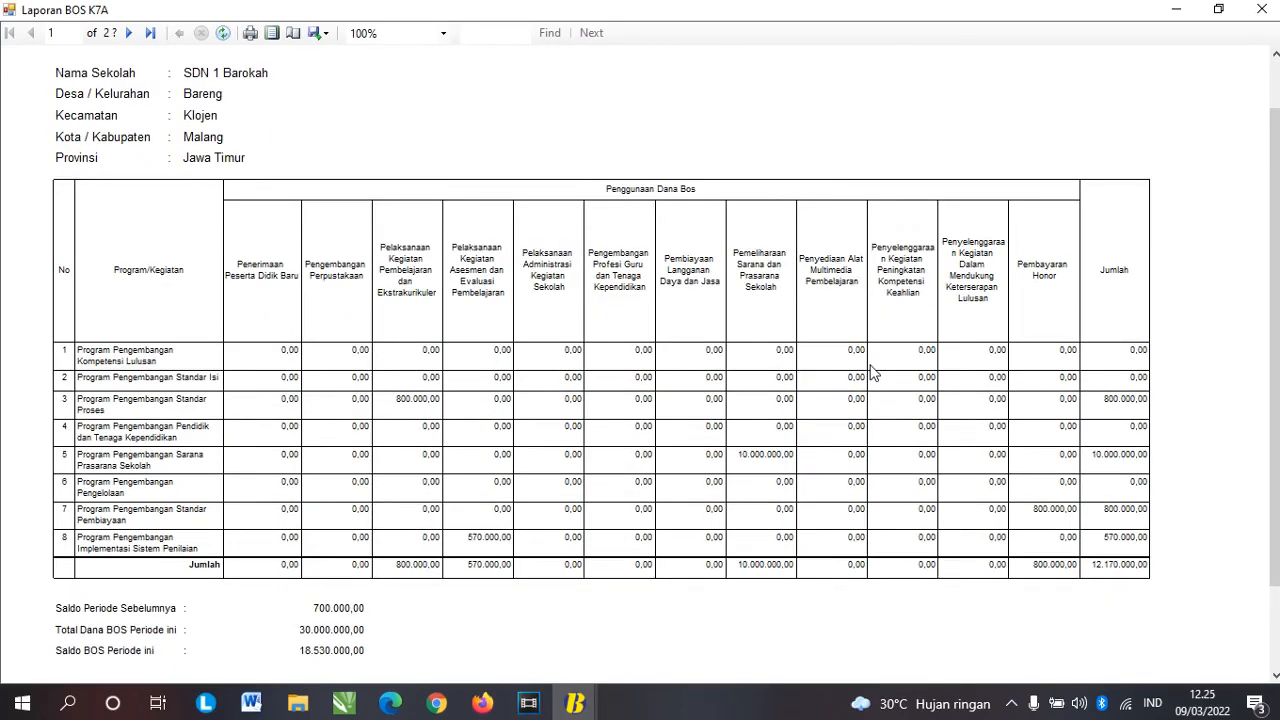
pyautogui.scroll(1, 872, 372)
pyautogui.scroll(-1, 872, 372)
pyautogui.scroll(1, 872, 372)
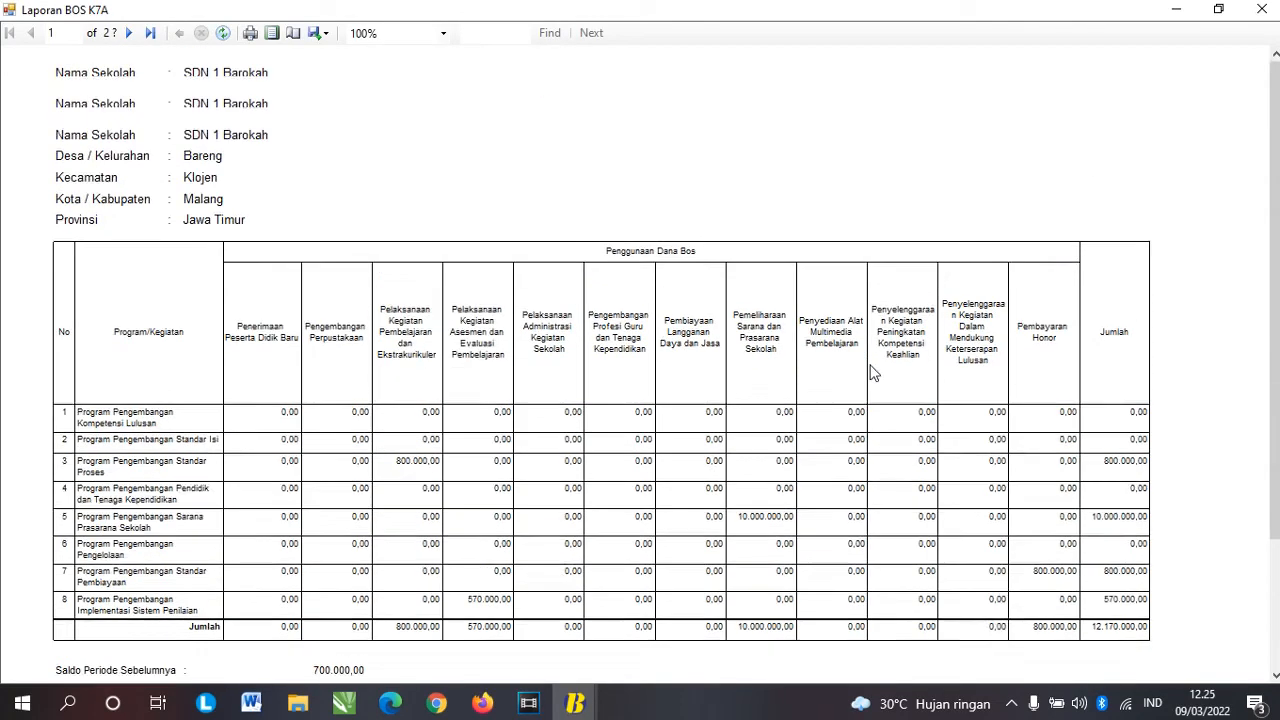
pyautogui.scroll(-1, 872, 372)
pyautogui.scroll(1, 872, 372)
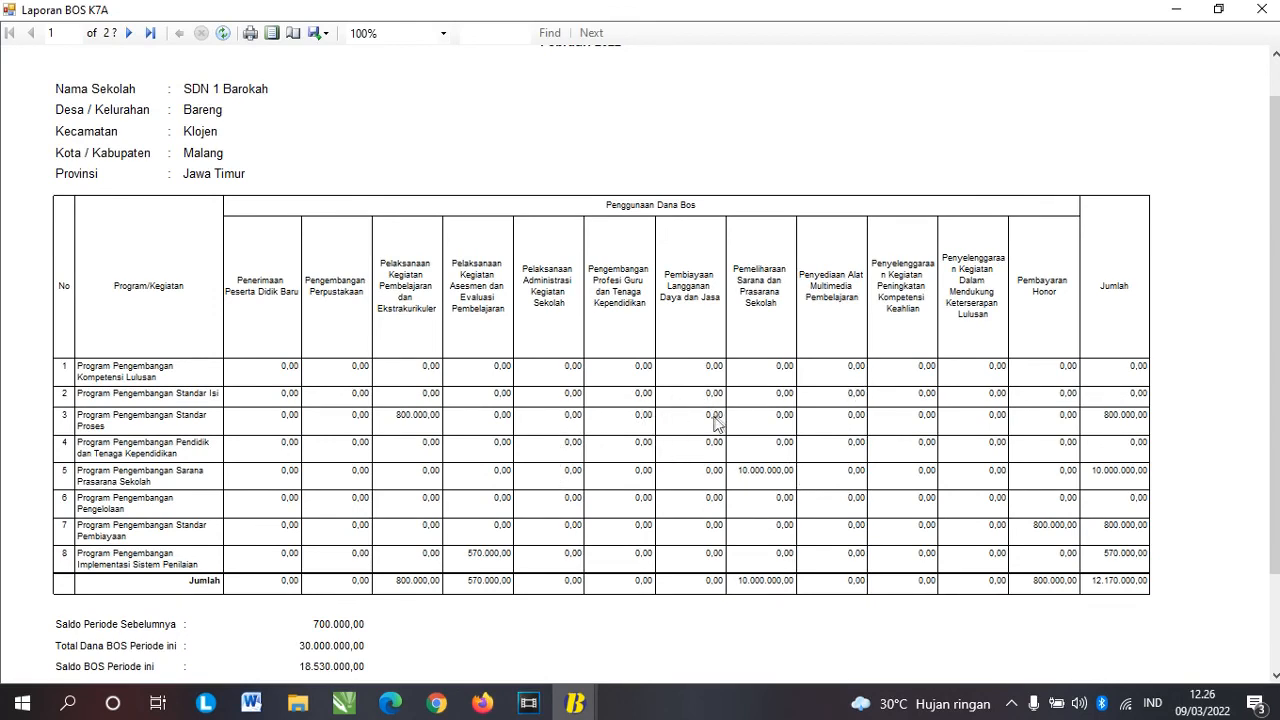
pyautogui.scroll(-1, 737, 487)
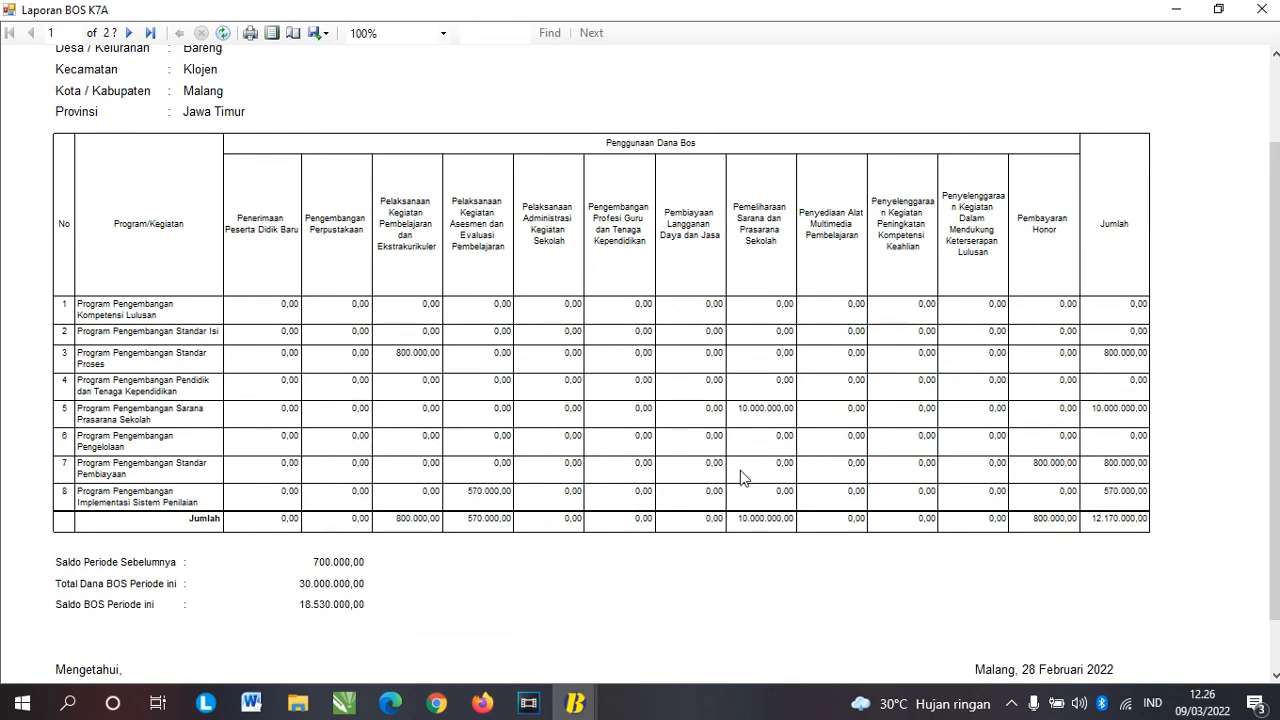
pyautogui.scroll(-1, 740, 470)
pyautogui.scroll(2, 740, 470)
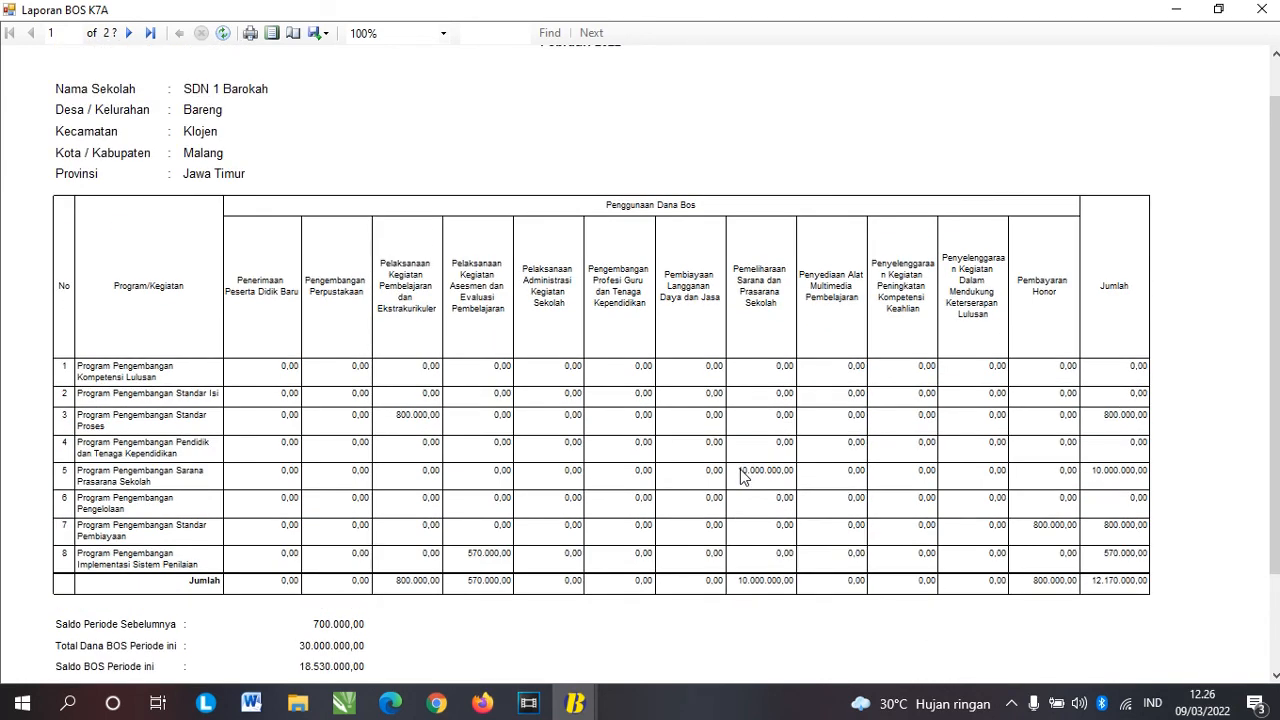
pyautogui.scroll(1, 741, 477)
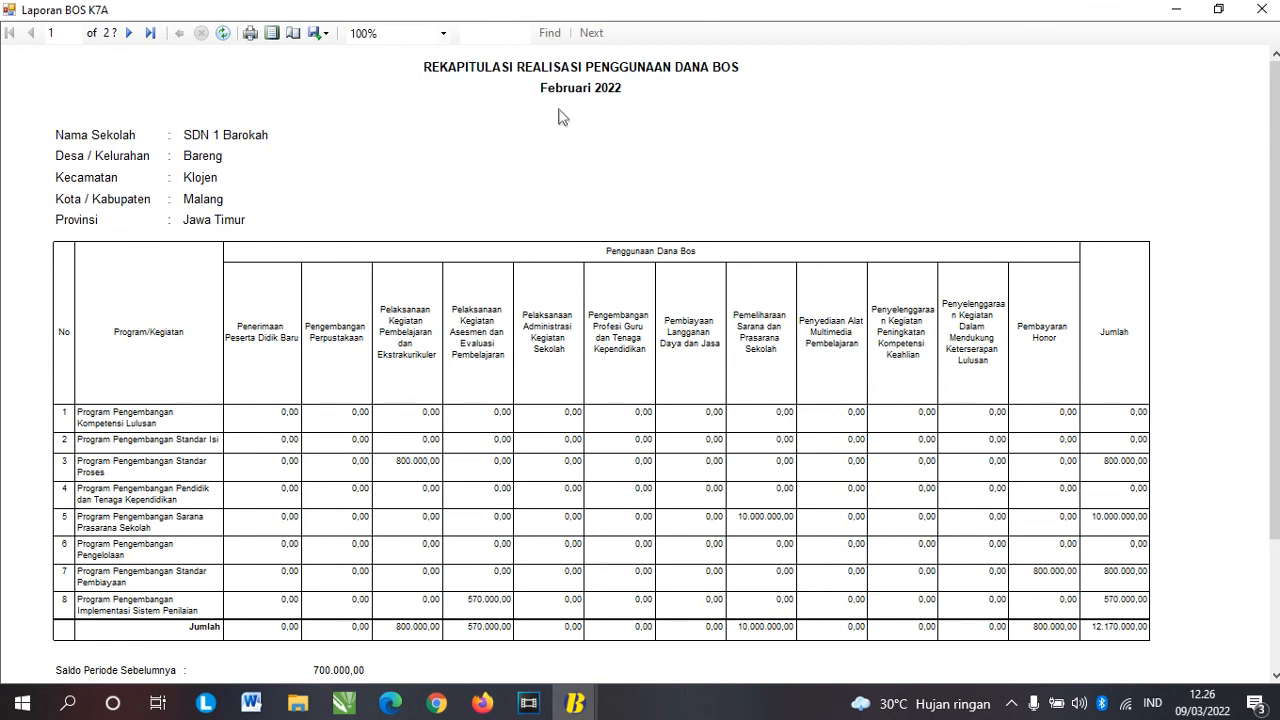
pyautogui.click(1262, 9)
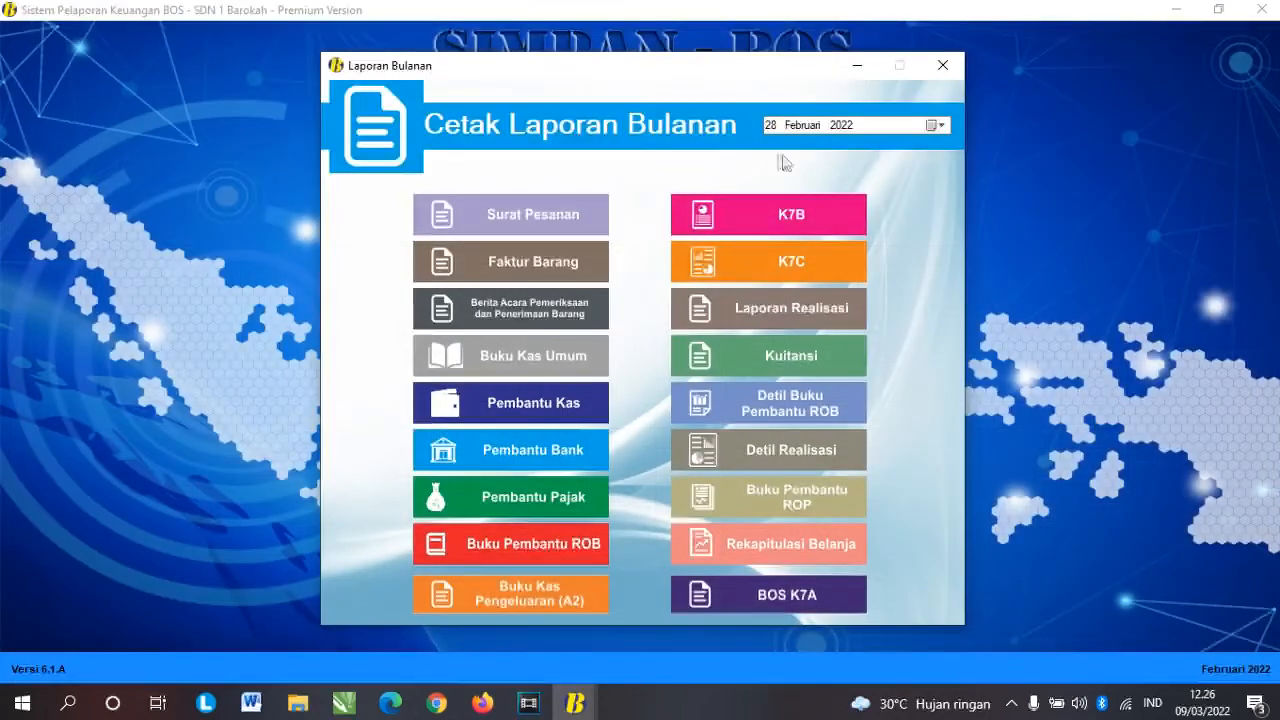
# Step: Close the monthly reports and set the quarterly report date to 31 Maret 2022
pyautogui.click(945, 66)
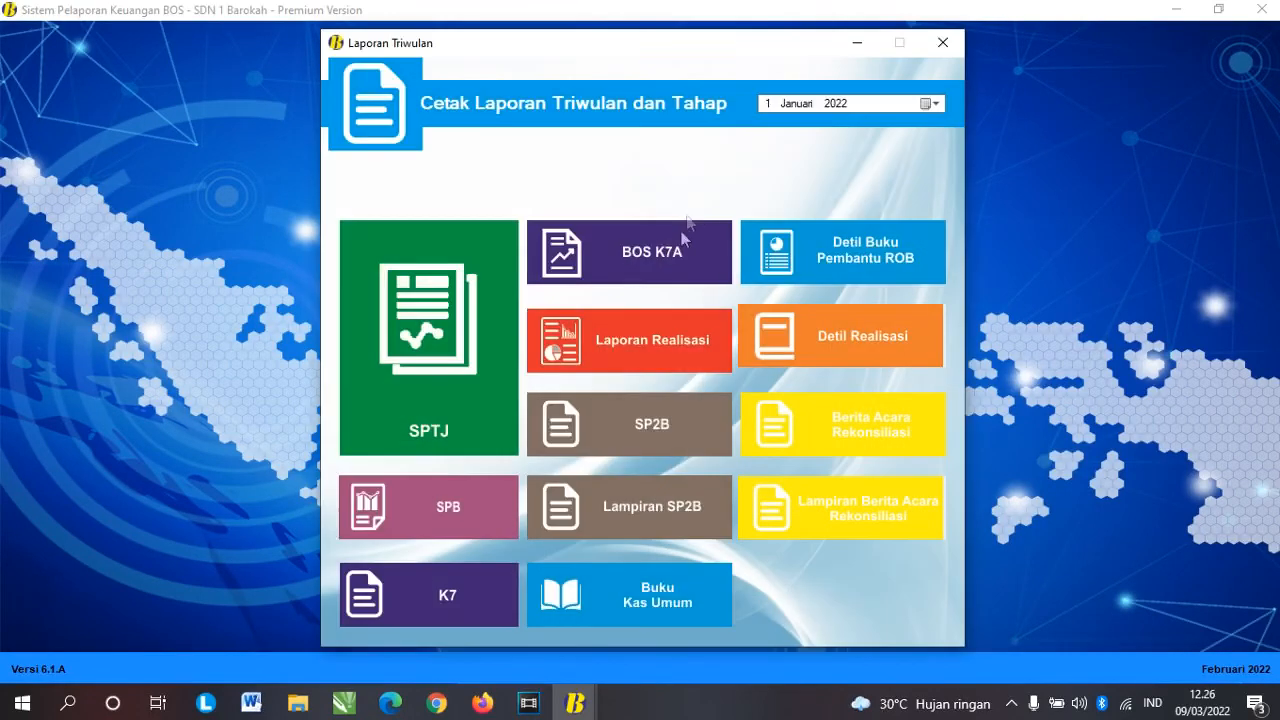
pyautogui.click(925, 105)
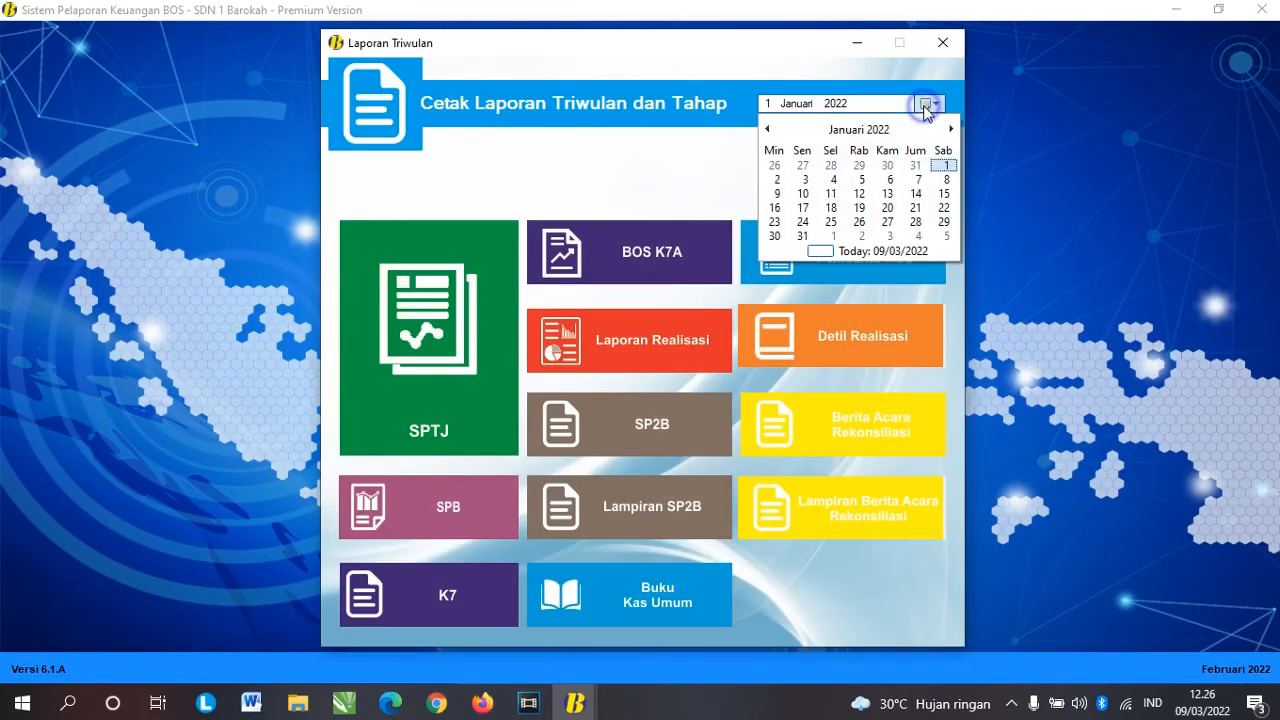
pyautogui.click(861, 132)
pyautogui.click(883, 160)
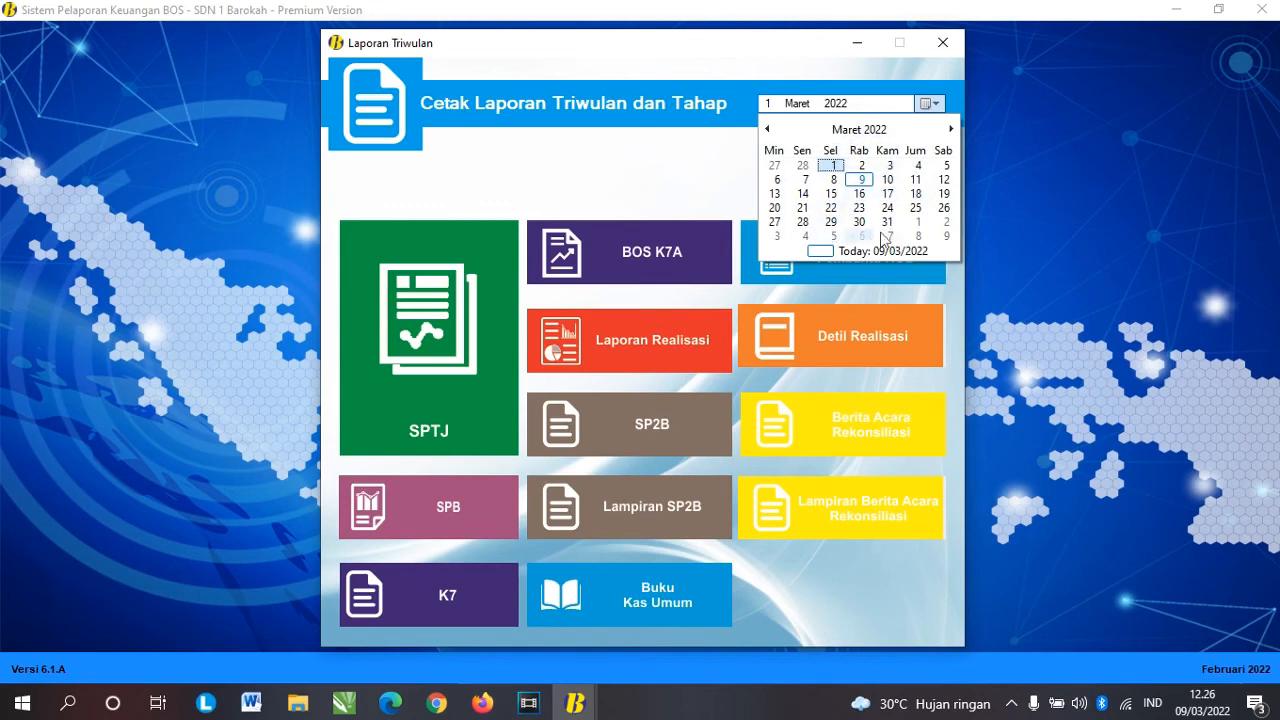
pyautogui.click(887, 221)
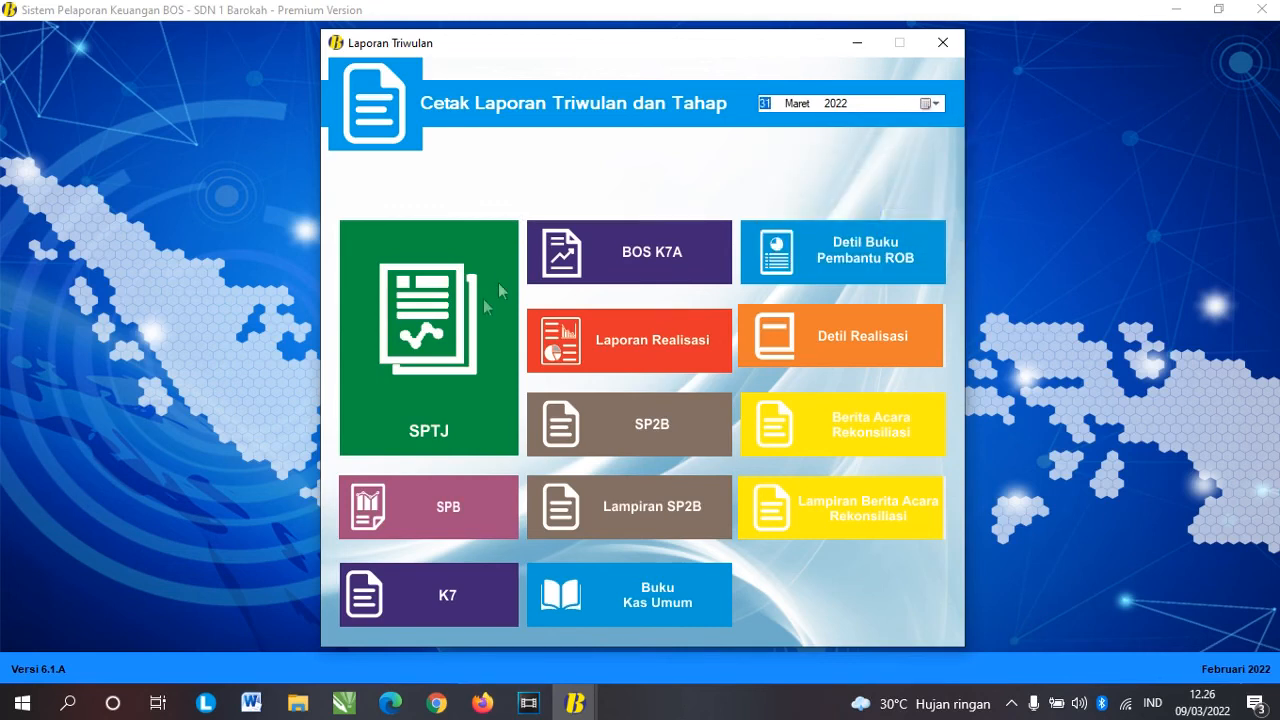
# Step: Preview the Triwulan 1 SPTJ and SPB reports
pyautogui.click(433, 292)
pyautogui.click(481, 320)
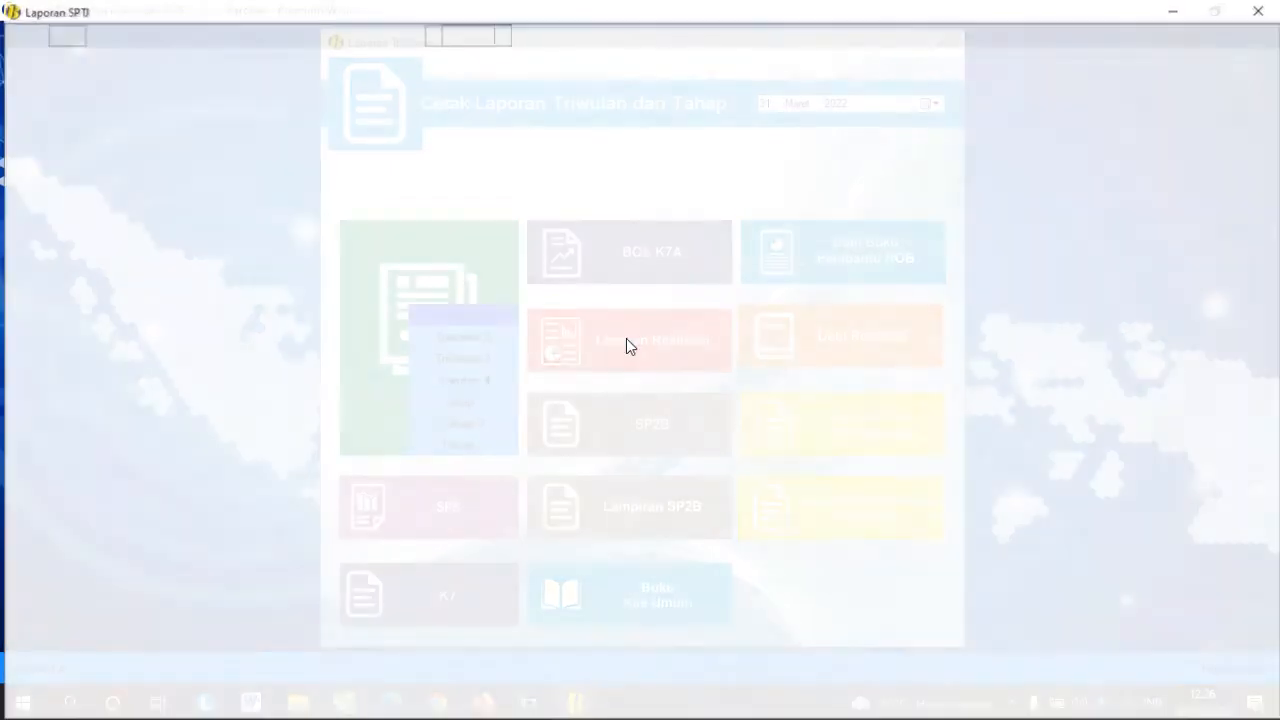
pyautogui.scroll(-3, 623, 346)
pyautogui.scroll(3, 623, 346)
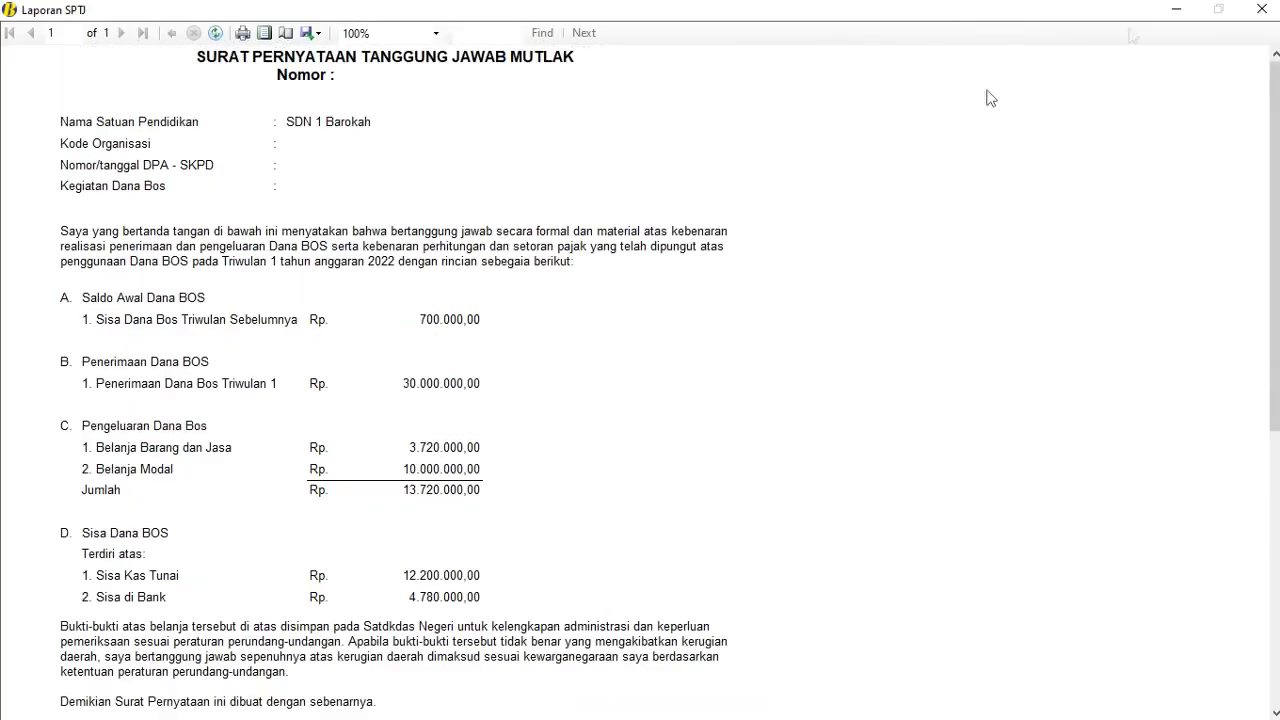
pyautogui.click(1261, 9)
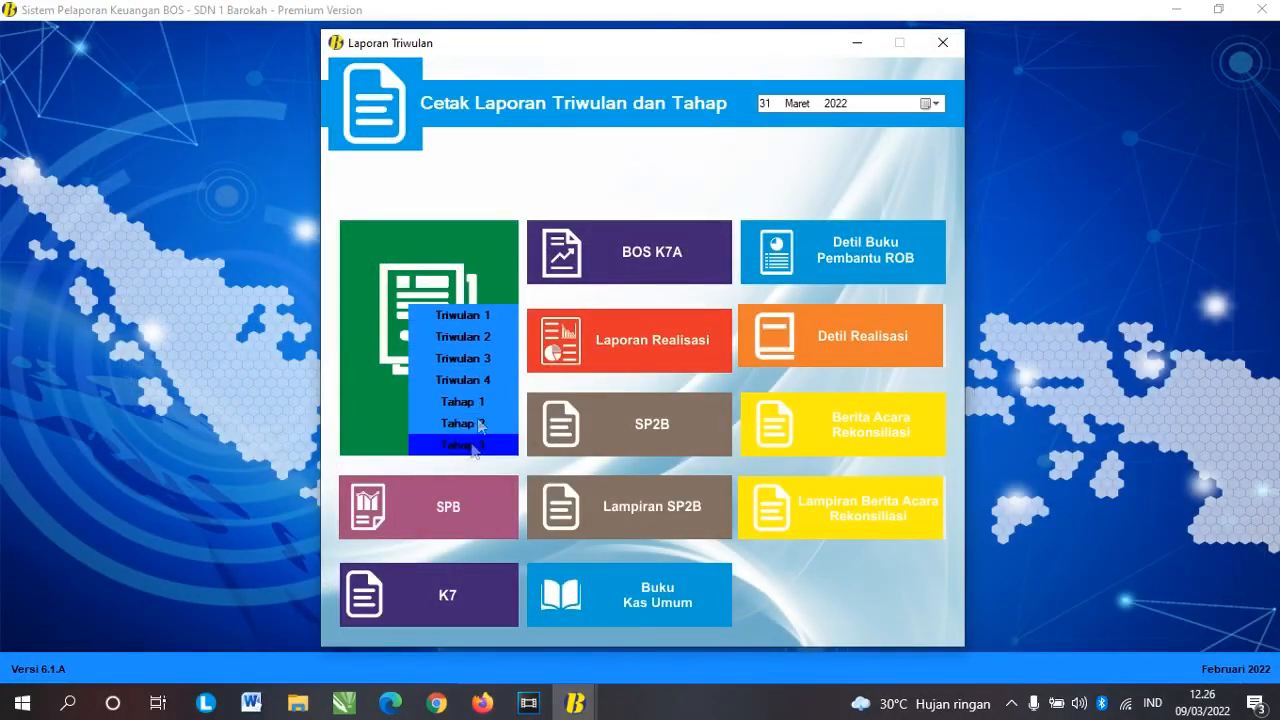
pyautogui.click(432, 507)
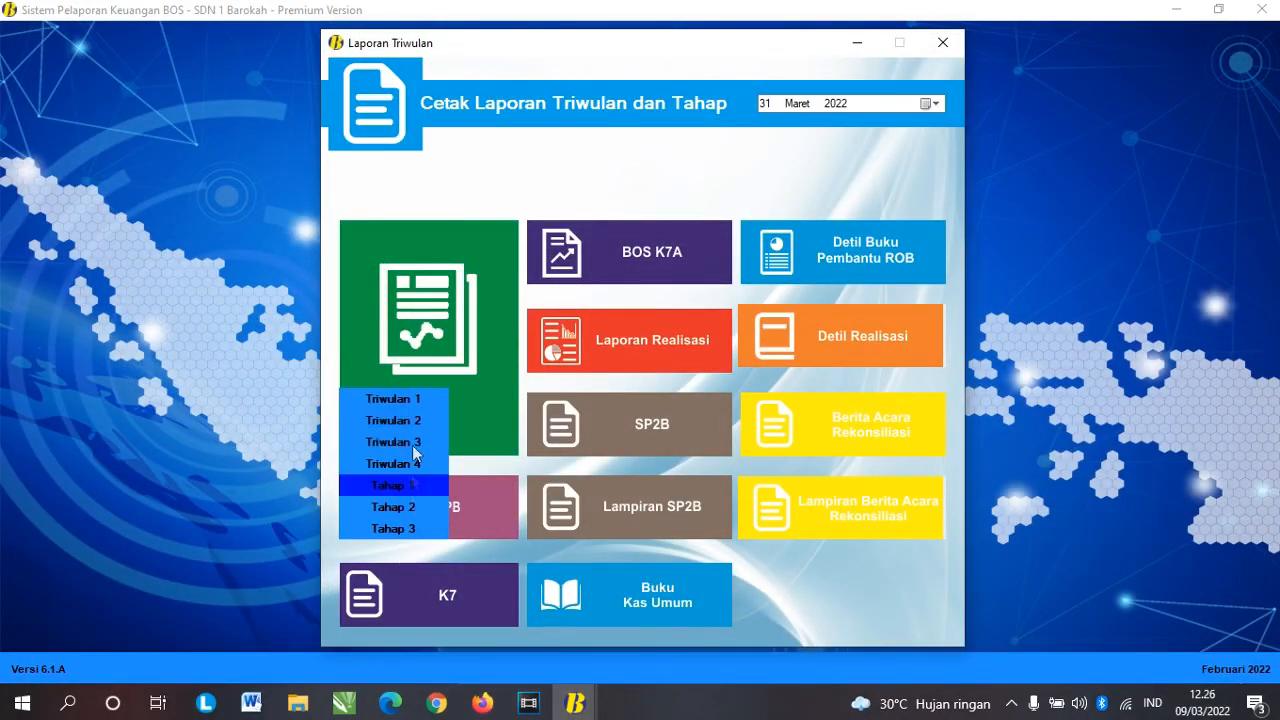
pyautogui.click(395, 397)
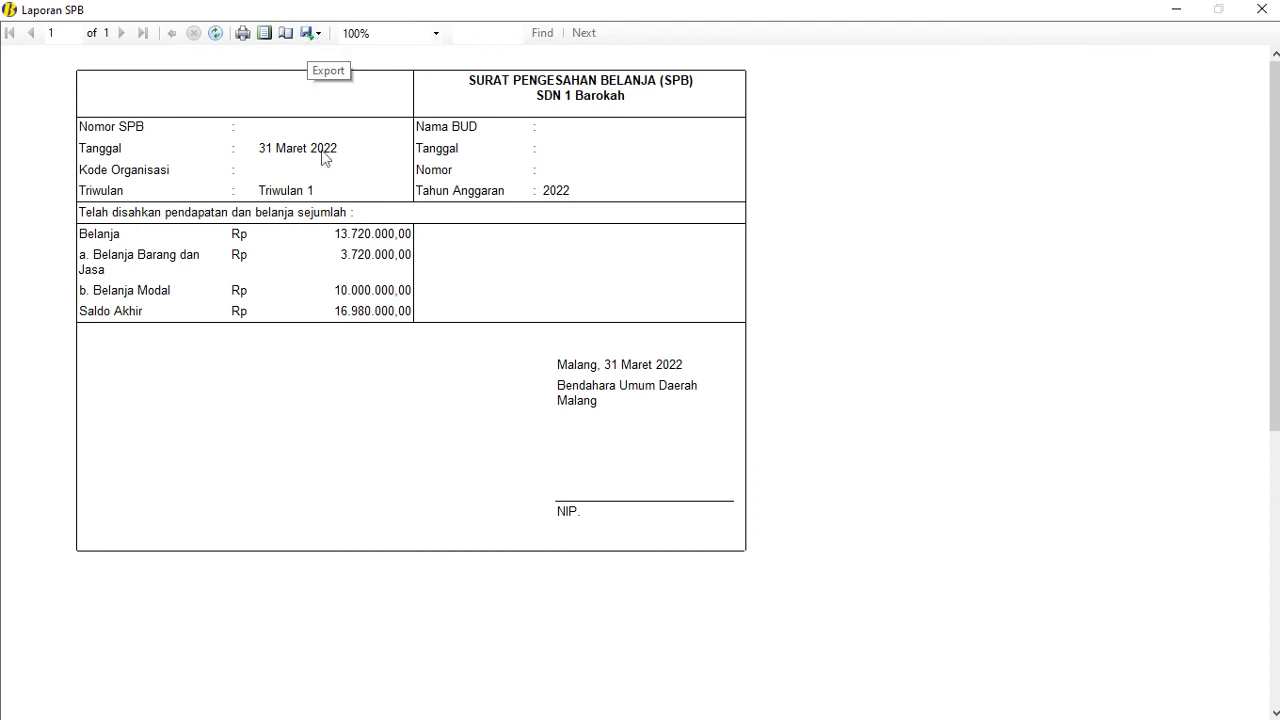
pyautogui.scroll(-2, 391, 220)
pyautogui.scroll(2, 378, 225)
pyautogui.click(1258, 10)
# Step: Preview the Triwulan 1 K7 report, then open the Triwulan 1 BOS K7A report
pyautogui.click(418, 596)
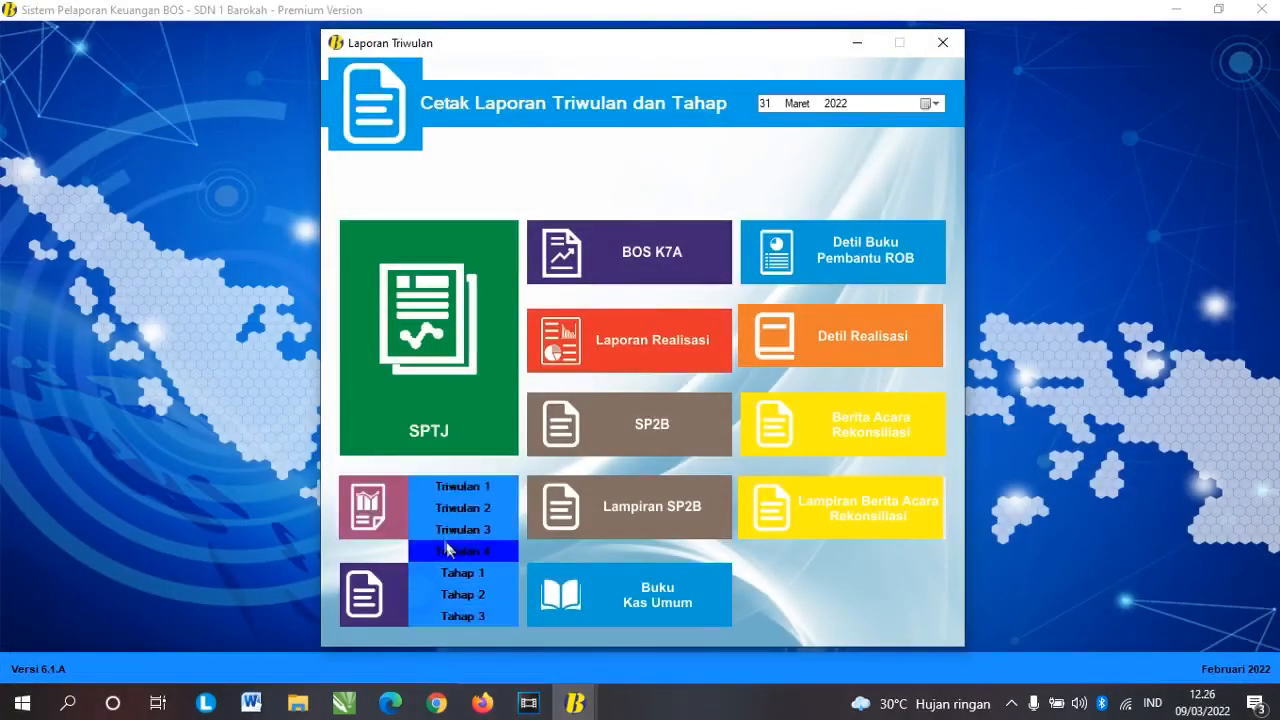
pyautogui.click(460, 486)
pyautogui.scroll(-6, 310, 285)
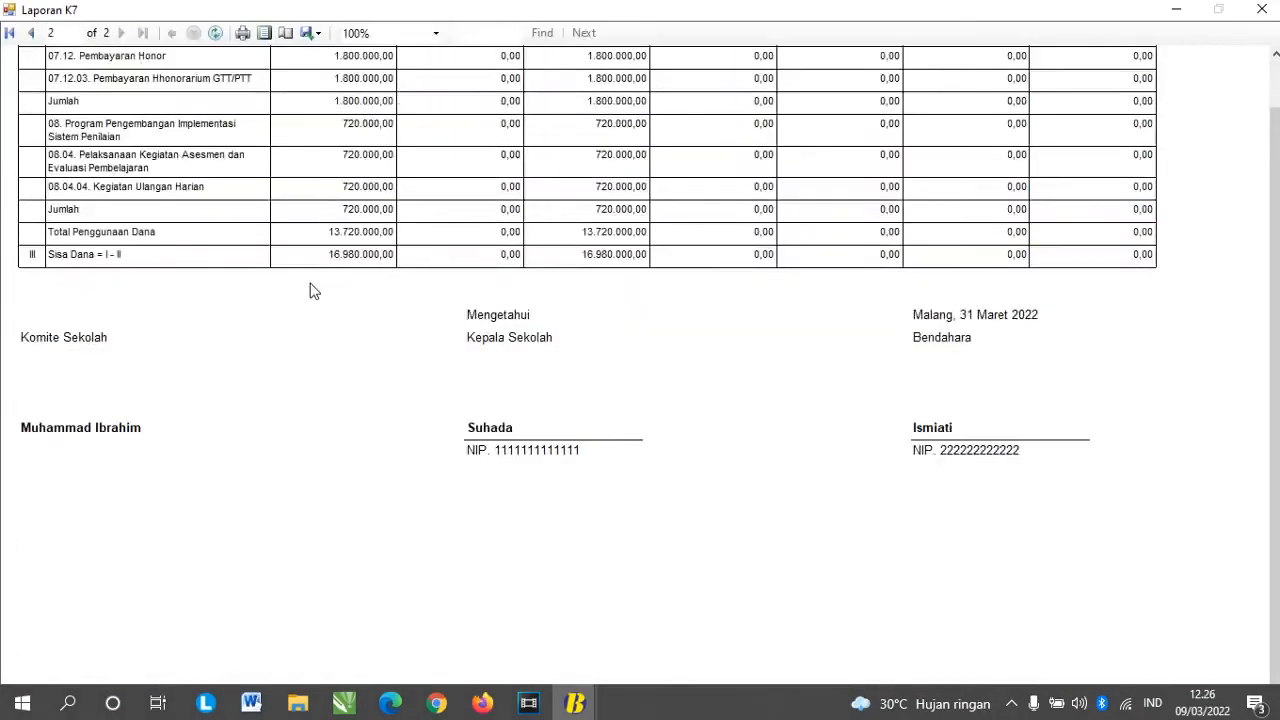
pyautogui.scroll(5, 310, 284)
pyautogui.click(1262, 10)
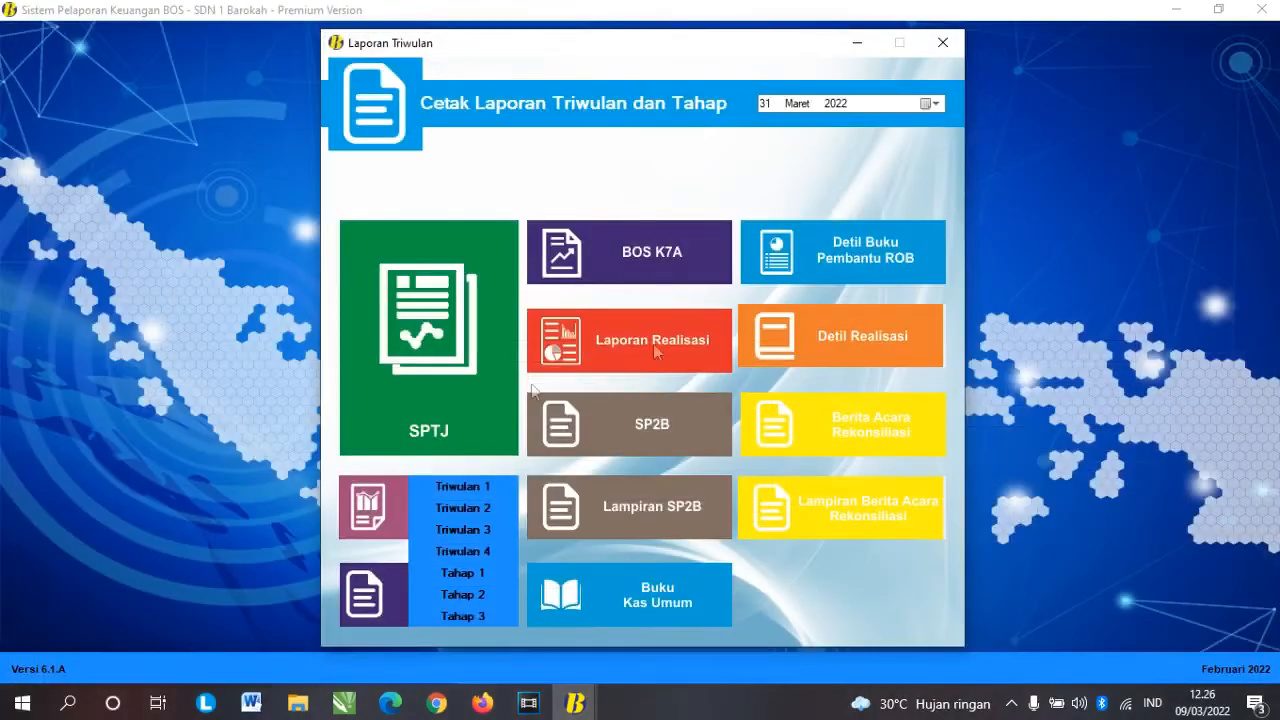
pyautogui.click(640, 250)
pyautogui.click(560, 165)
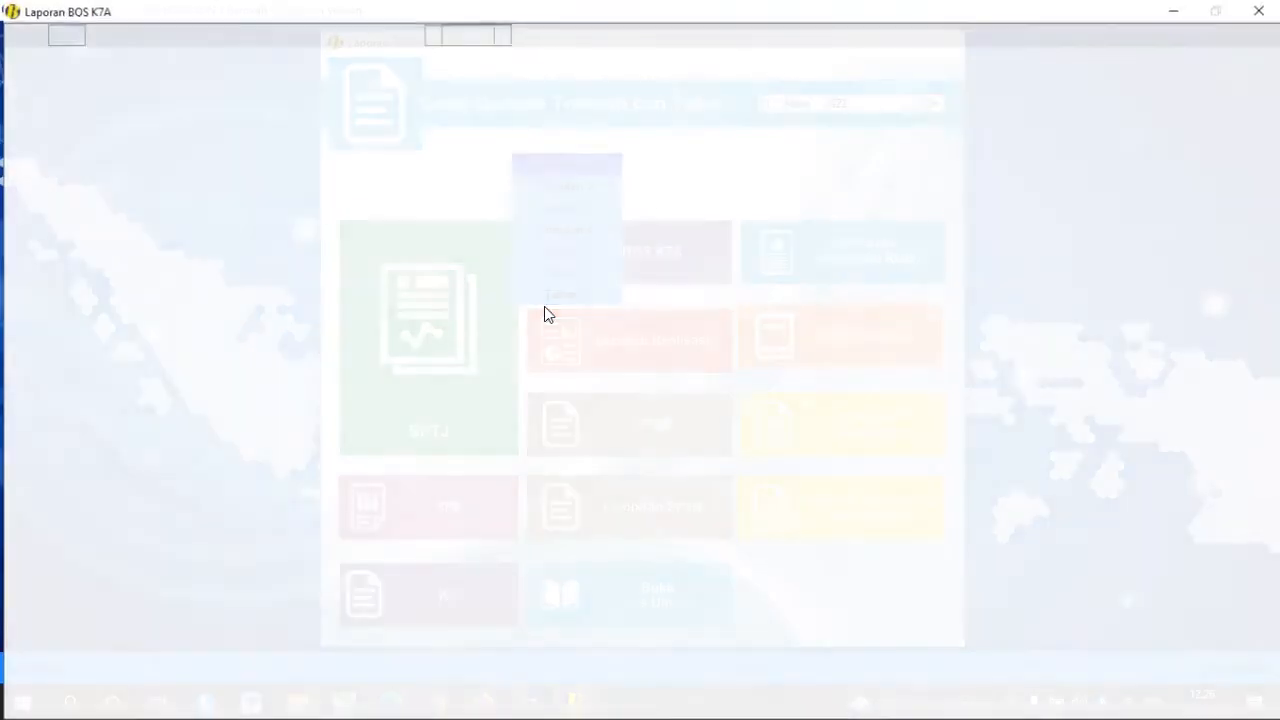
# Step: Review the Triwulan 1 BOS K7A preview, then preview the Triwulan 1 Laporan Realisasi
pyautogui.scroll(-3, 540, 306)
pyautogui.scroll(3, 540, 306)
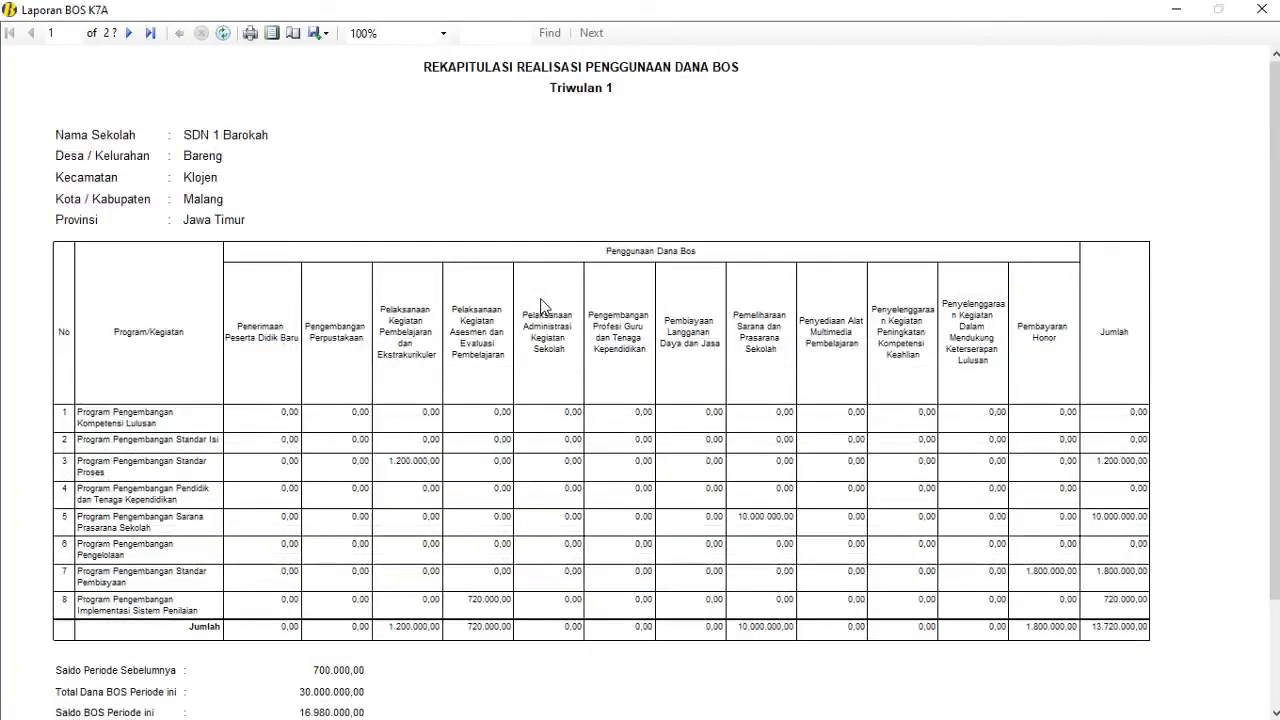
pyautogui.scroll(-2, 540, 306)
pyautogui.scroll(3, 540, 306)
pyautogui.click(1262, 10)
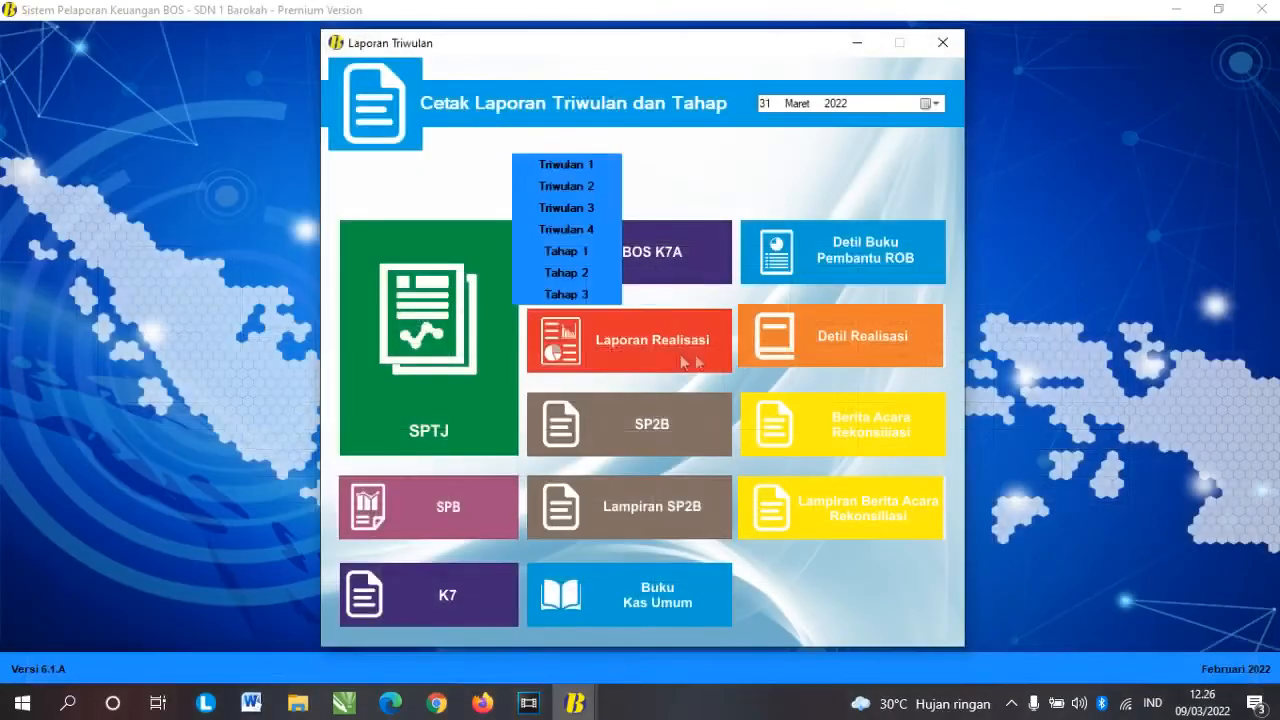
pyautogui.click(728, 318)
pyautogui.click(677, 233)
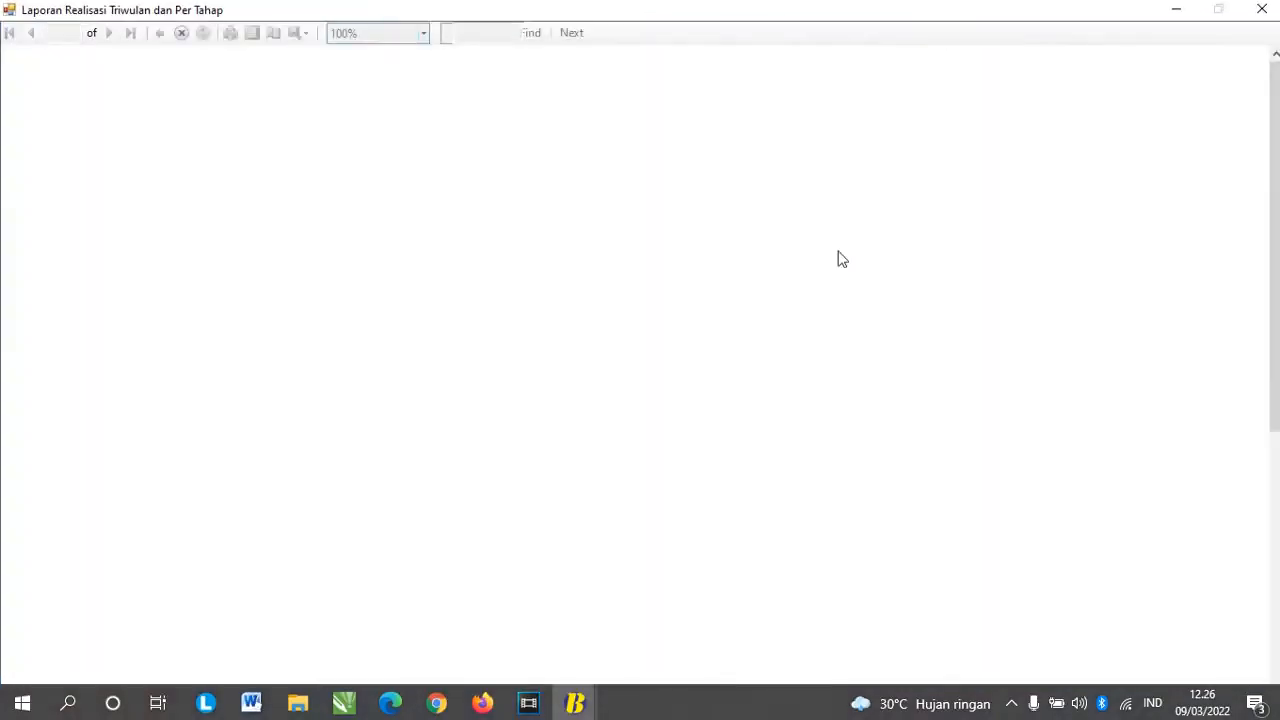
pyautogui.scroll(-1, 537, 247)
pyautogui.scroll(1, 560, 240)
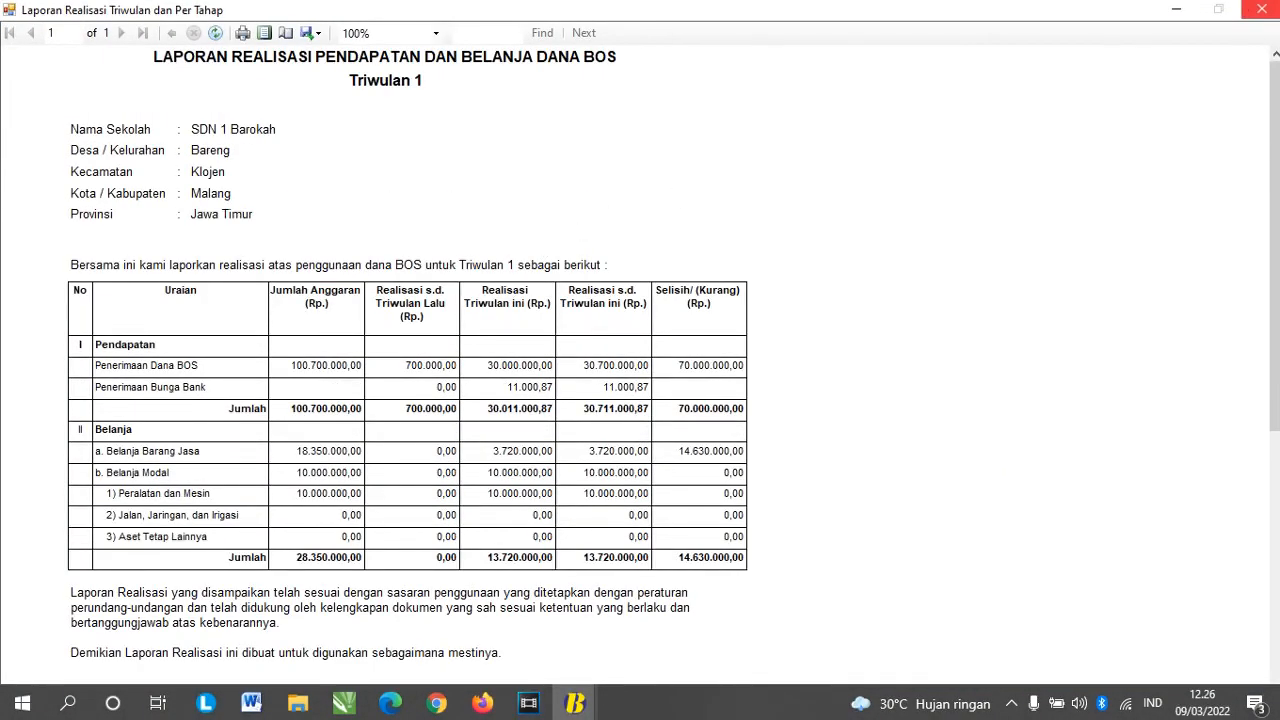
pyautogui.click(1262, 10)
# Step: Preview the Triwulan 1 SP2B and its Lampiran SP2B
pyautogui.click(650, 425)
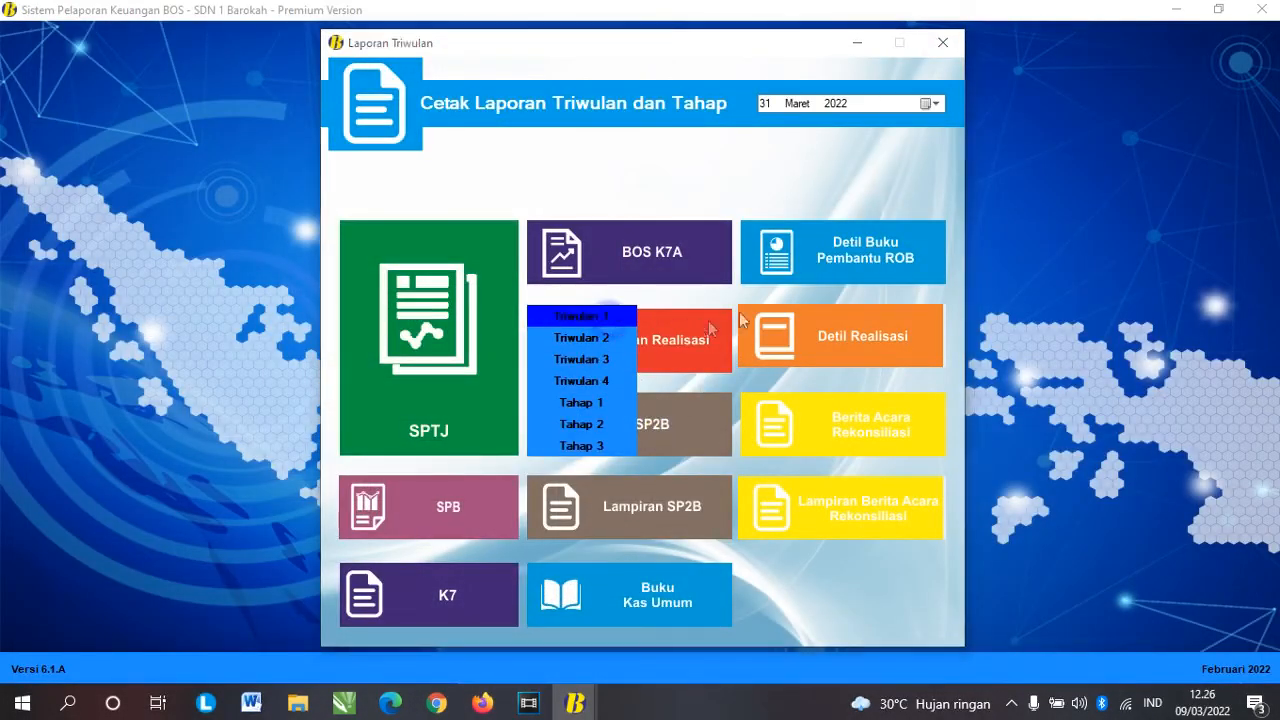
pyautogui.click(608, 317)
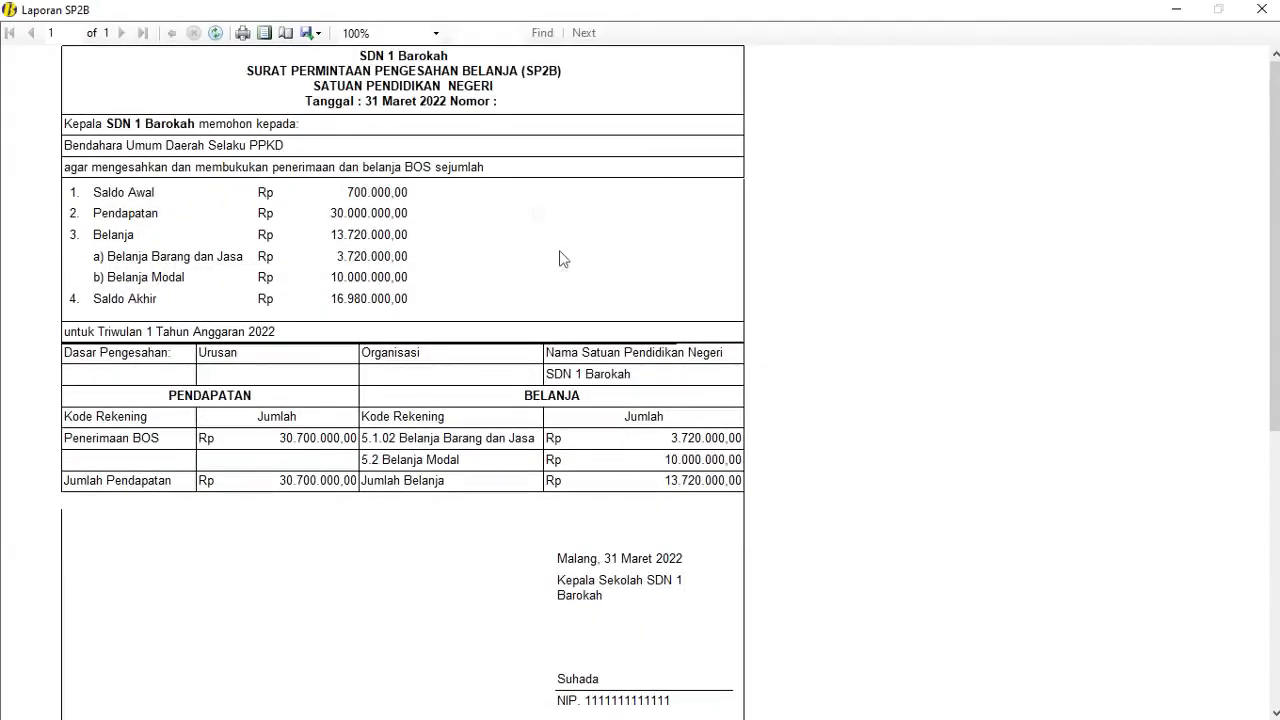
pyautogui.scroll(-1, 563, 259)
pyautogui.scroll(1, 514, 191)
pyautogui.click(1262, 10)
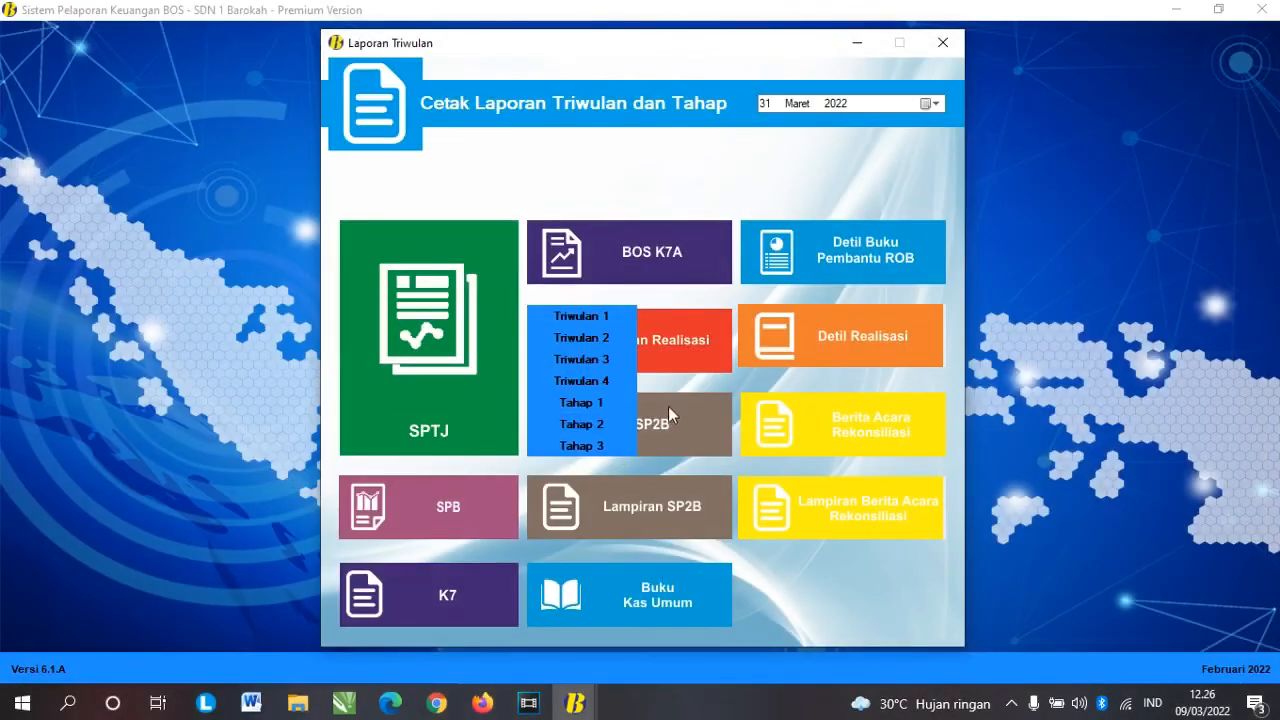
pyautogui.click(616, 512)
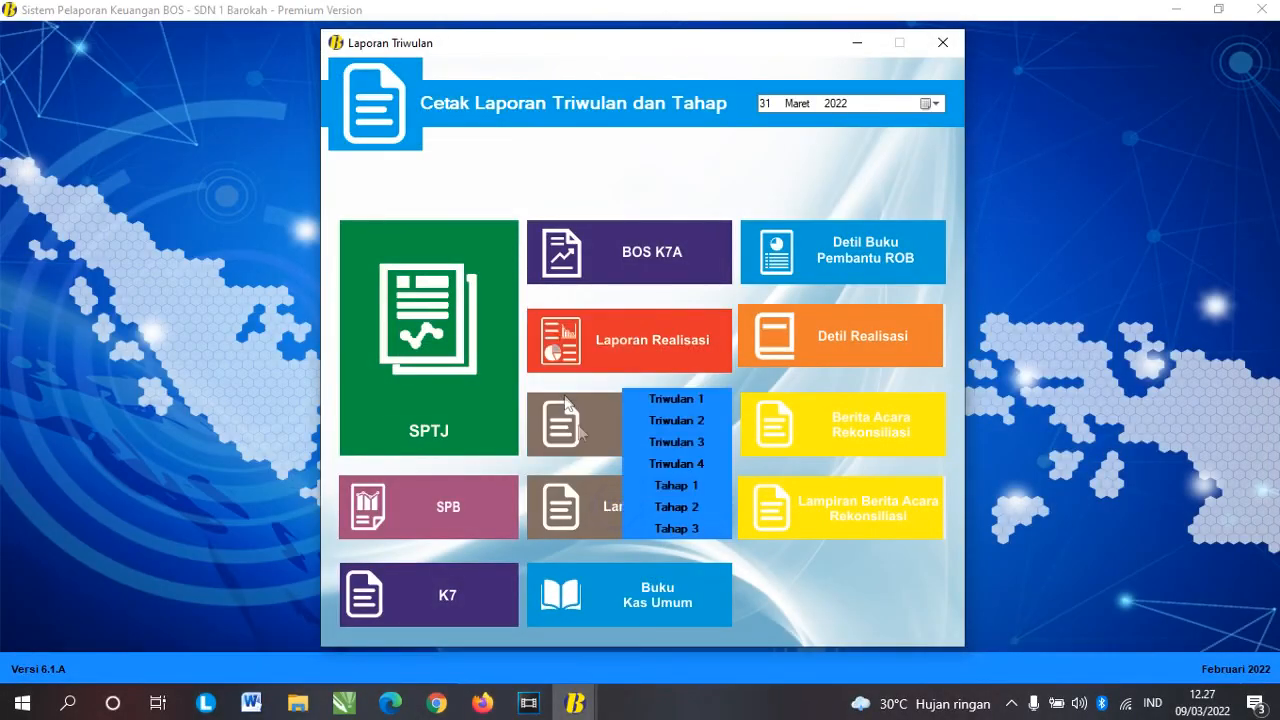
pyautogui.click(672, 400)
pyautogui.scroll(-1, 468, 367)
pyautogui.scroll(1, 468, 367)
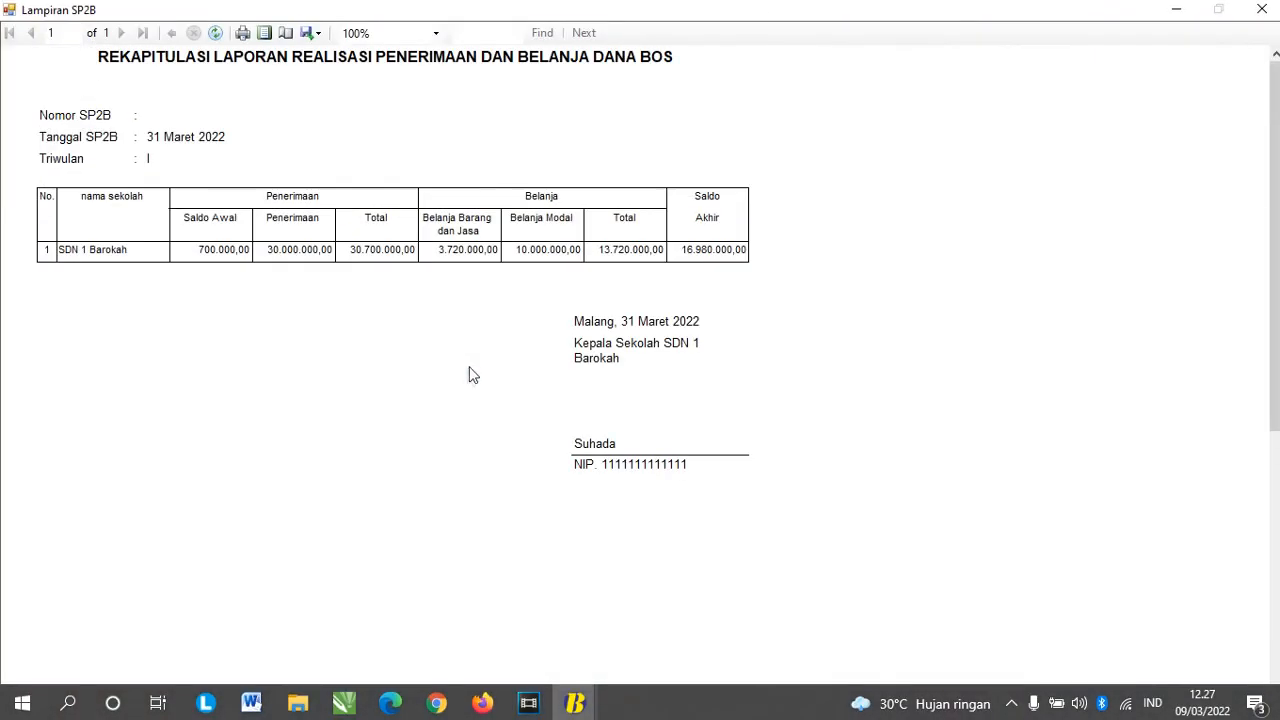
pyautogui.click(1262, 10)
pyautogui.click(663, 590)
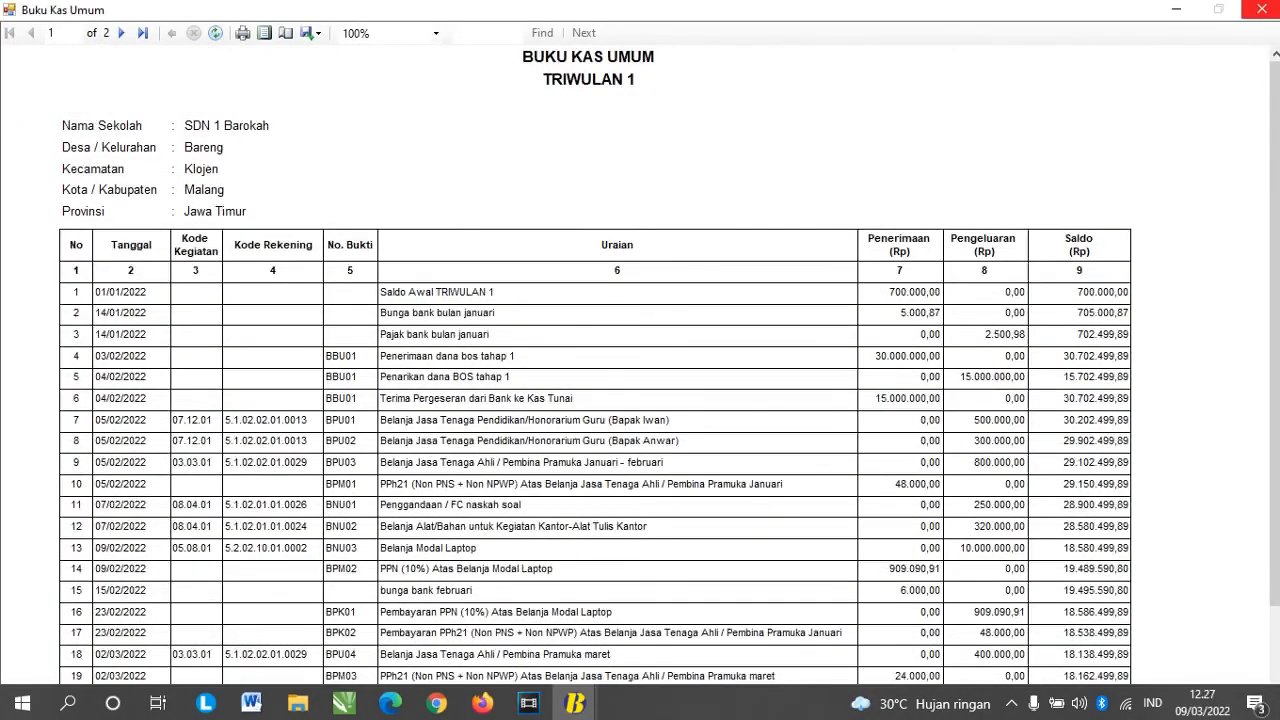
# Step: Scroll the Triwulan 1 Buku Kas Umum down to its Jumlah totals row, then close the preview
pyautogui.scroll(-3, 749, 392)
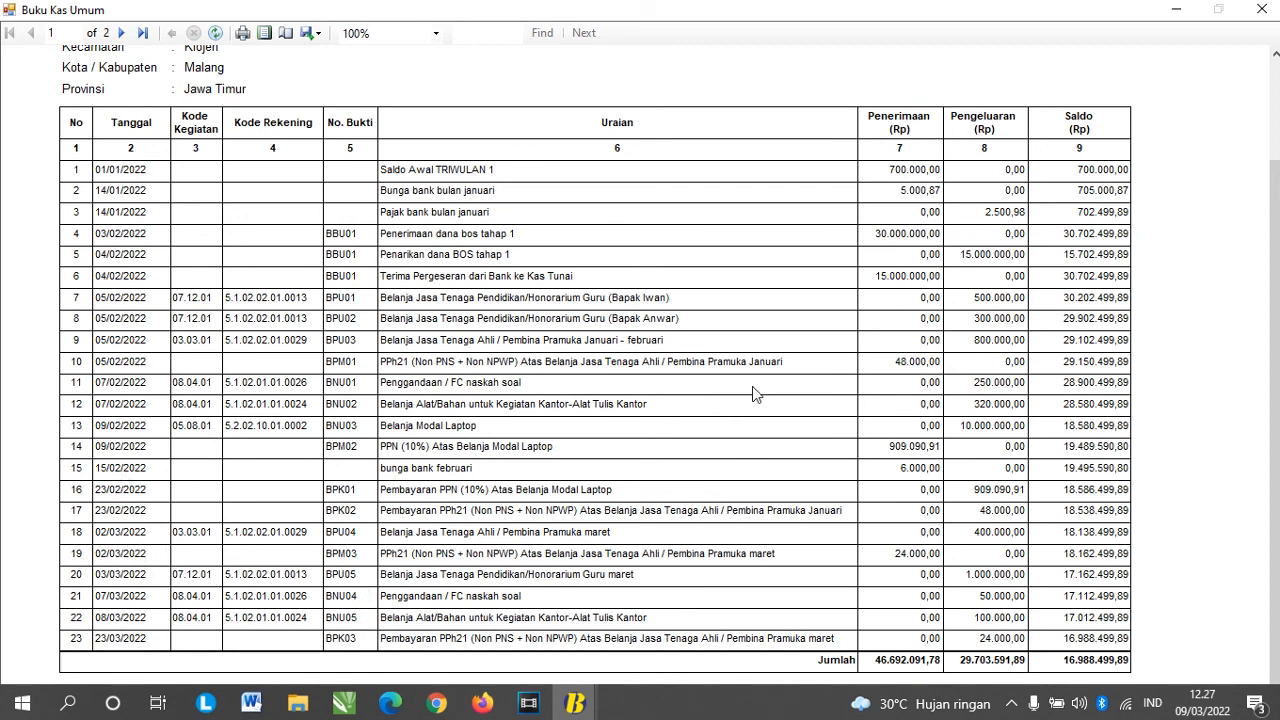
pyautogui.click(1262, 9)
pyautogui.click(852, 250)
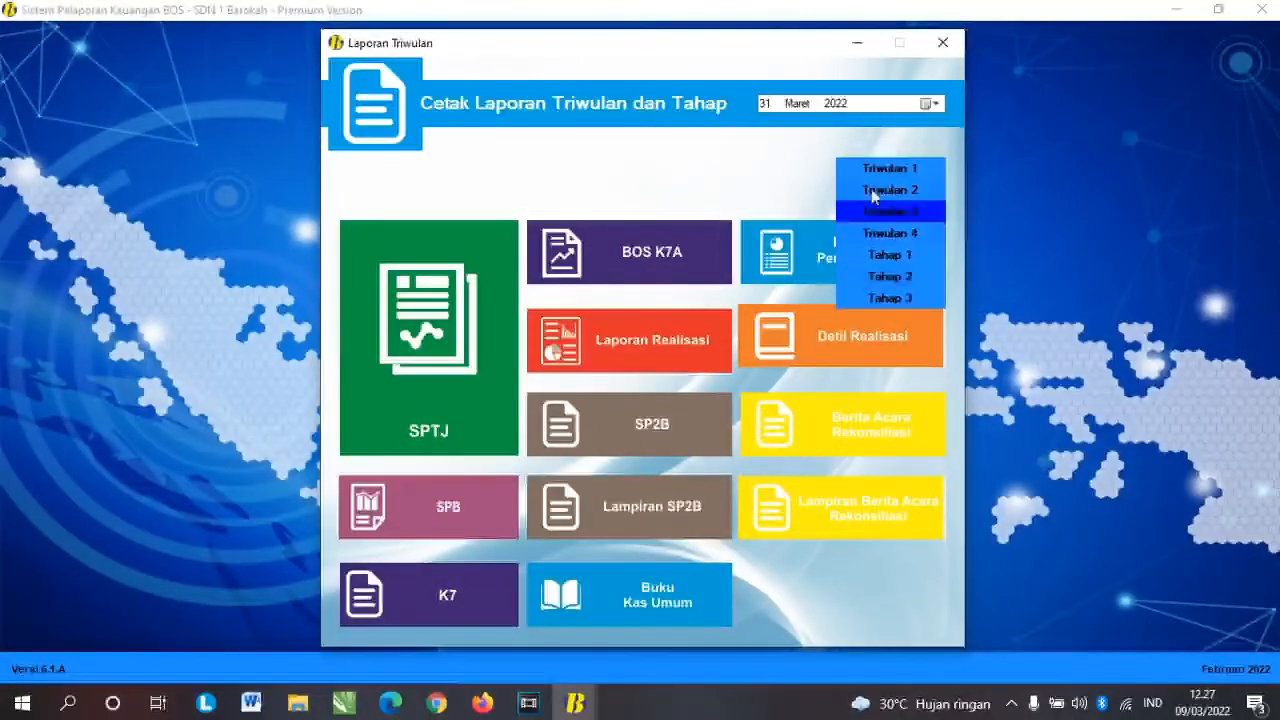
# Step: Preview the Triwulan 1 Detil Buku Pembantu ROB and Detil Realisasi reports
pyautogui.click(889, 168)
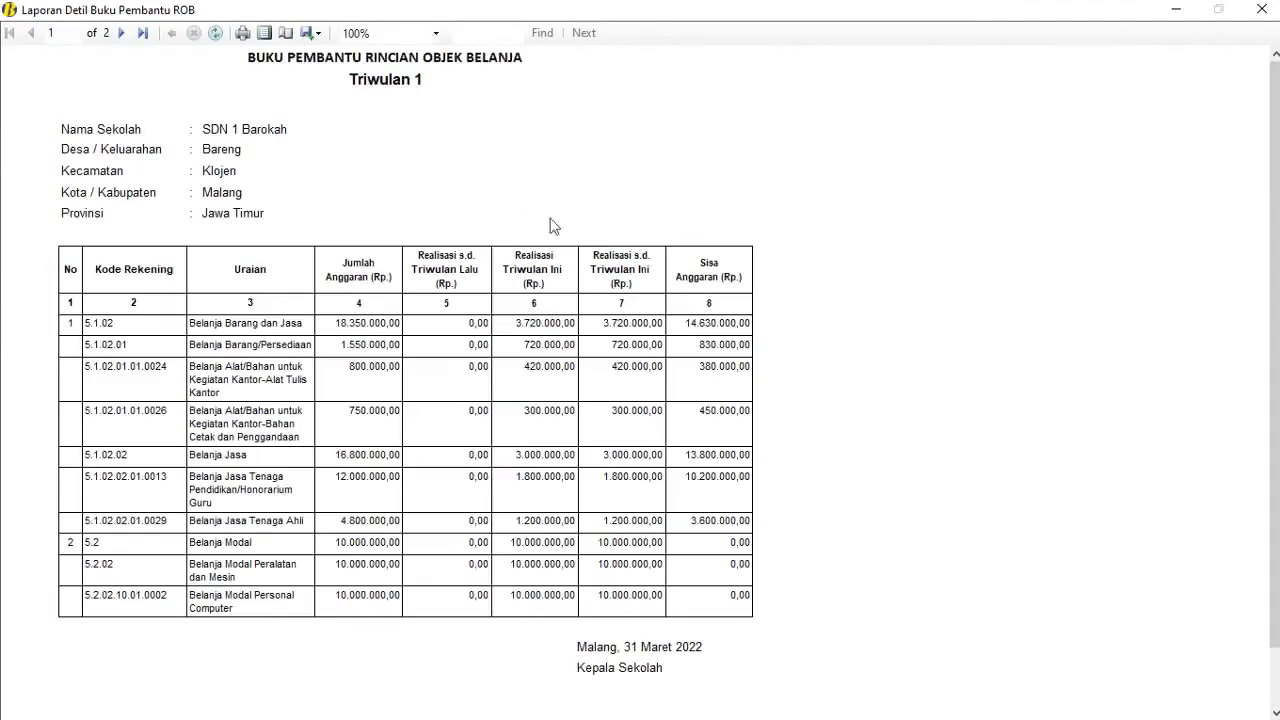
pyautogui.click(1262, 9)
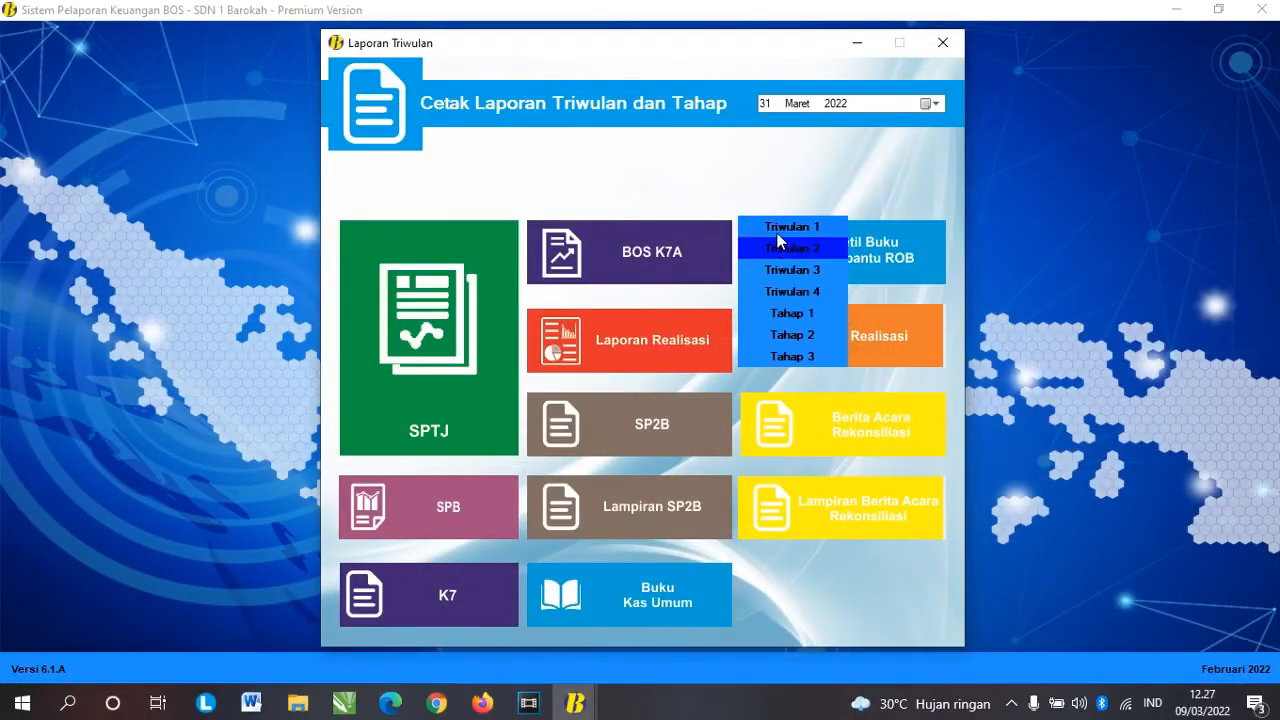
pyautogui.press('Return')
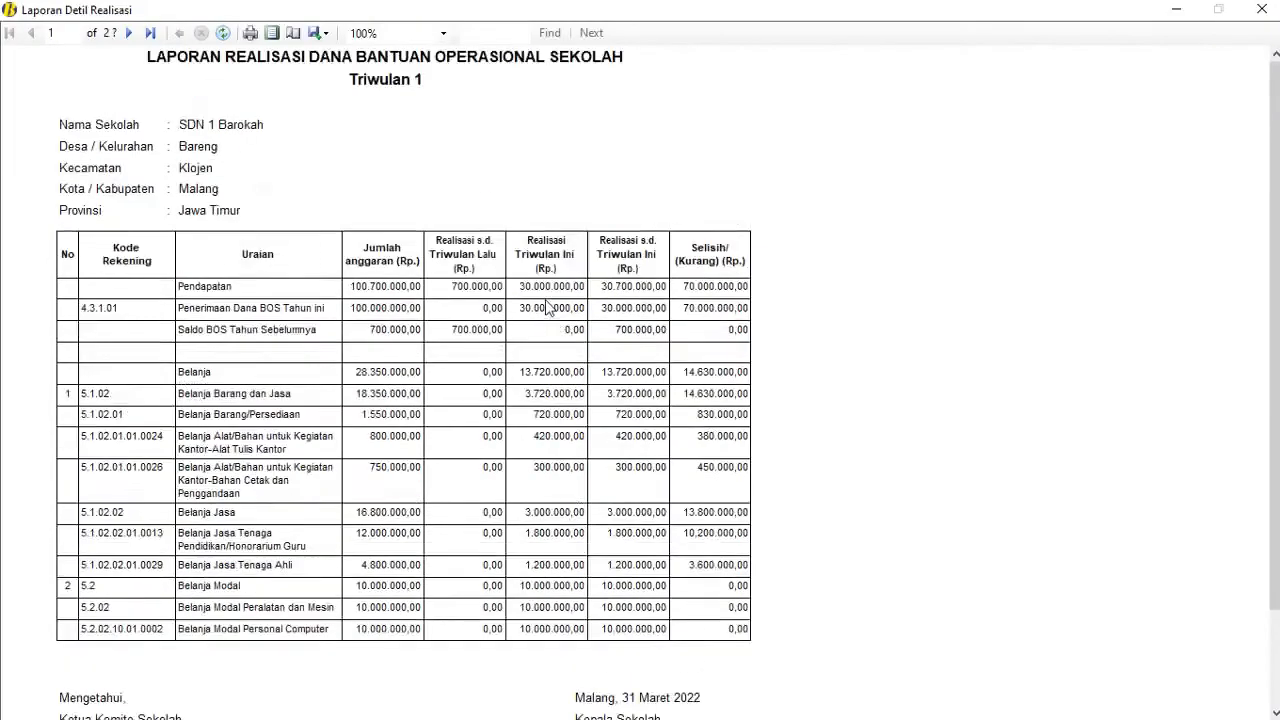
pyautogui.scroll(-3, 548, 307)
pyautogui.scroll(3, 548, 307)
pyautogui.hotkey('alt', 'F4')
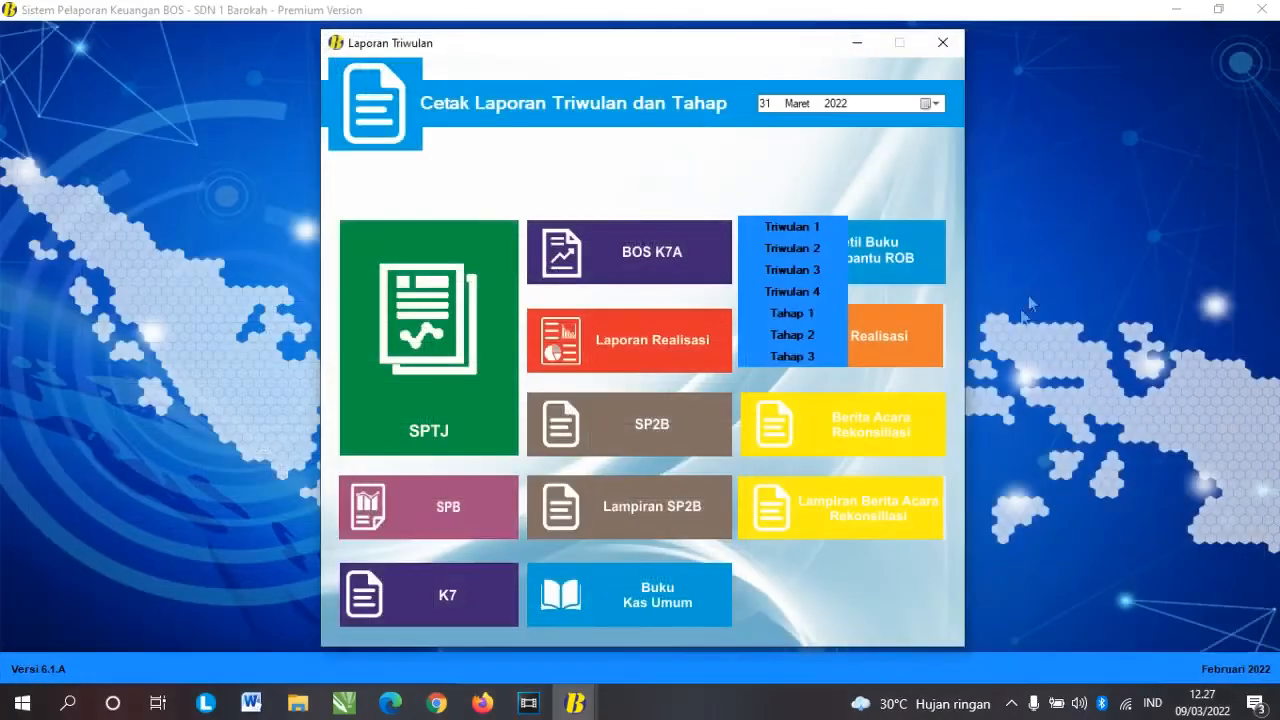
# Step: Preview the Triwulan 1 Berita Acara Rekonsiliasi
pyautogui.click(868, 422)
pyautogui.press('Return')
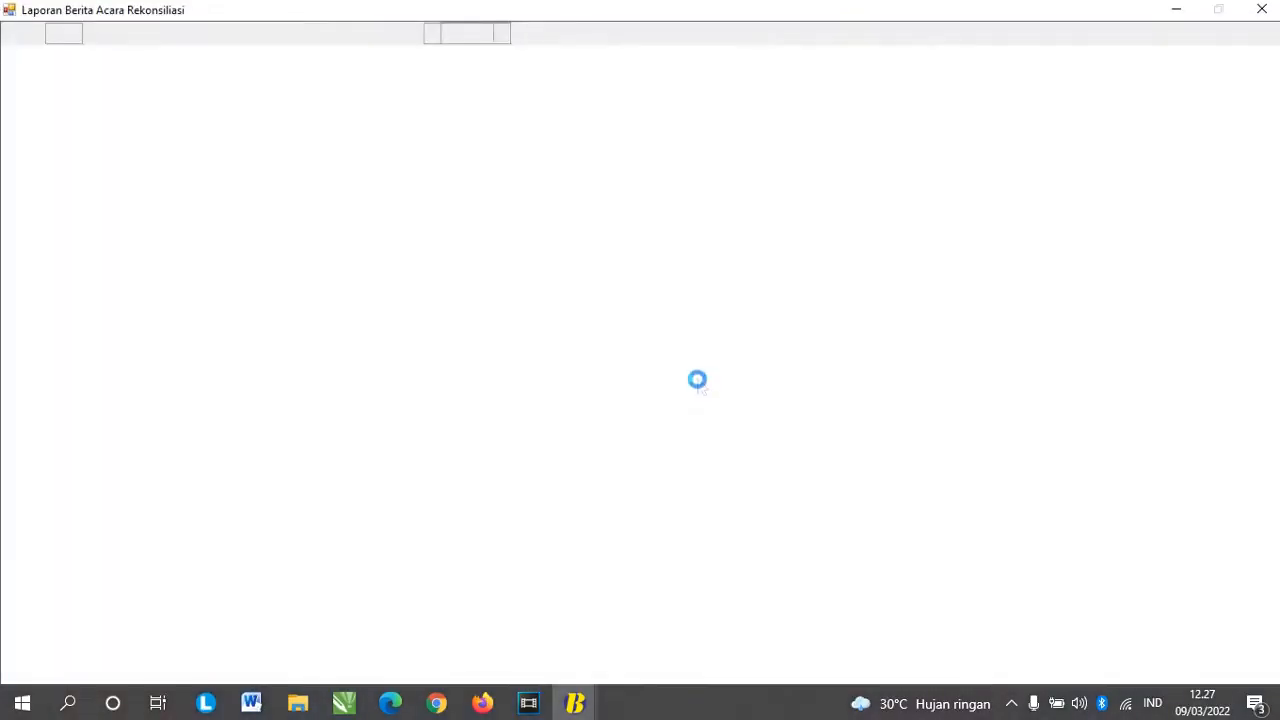
pyautogui.scroll(-3, 697, 380)
pyautogui.scroll(3, 700, 382)
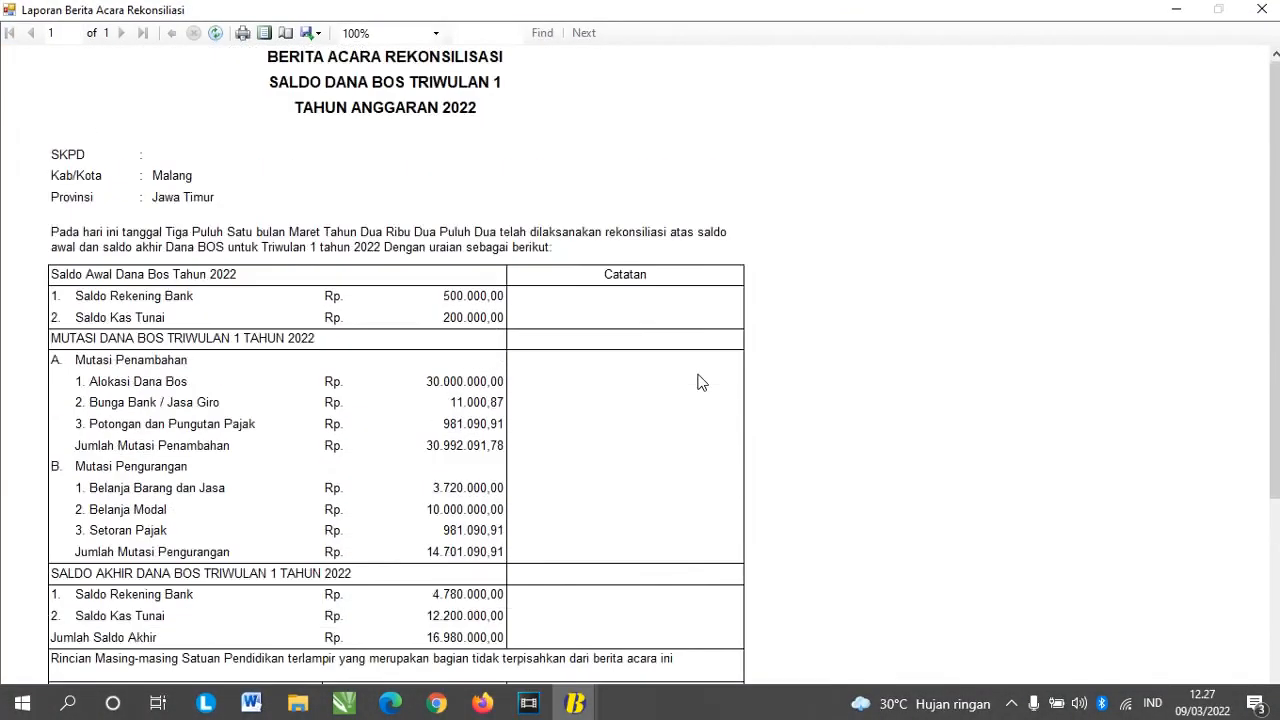
pyautogui.scroll(-2, 700, 382)
pyautogui.scroll(2, 700, 382)
pyautogui.click(1262, 9)
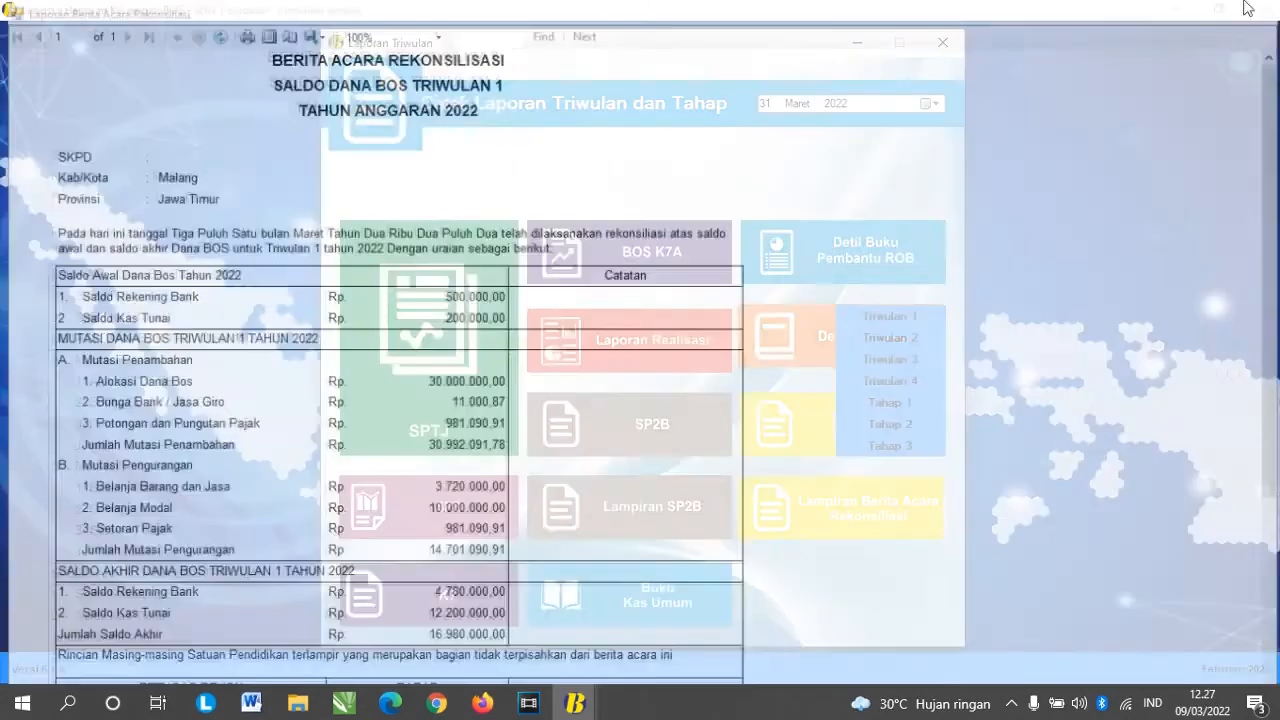
# Step: Preview the Triwulan 1 Lampiran Berita Acara Rekonsiliasi
pyautogui.click(819, 400)
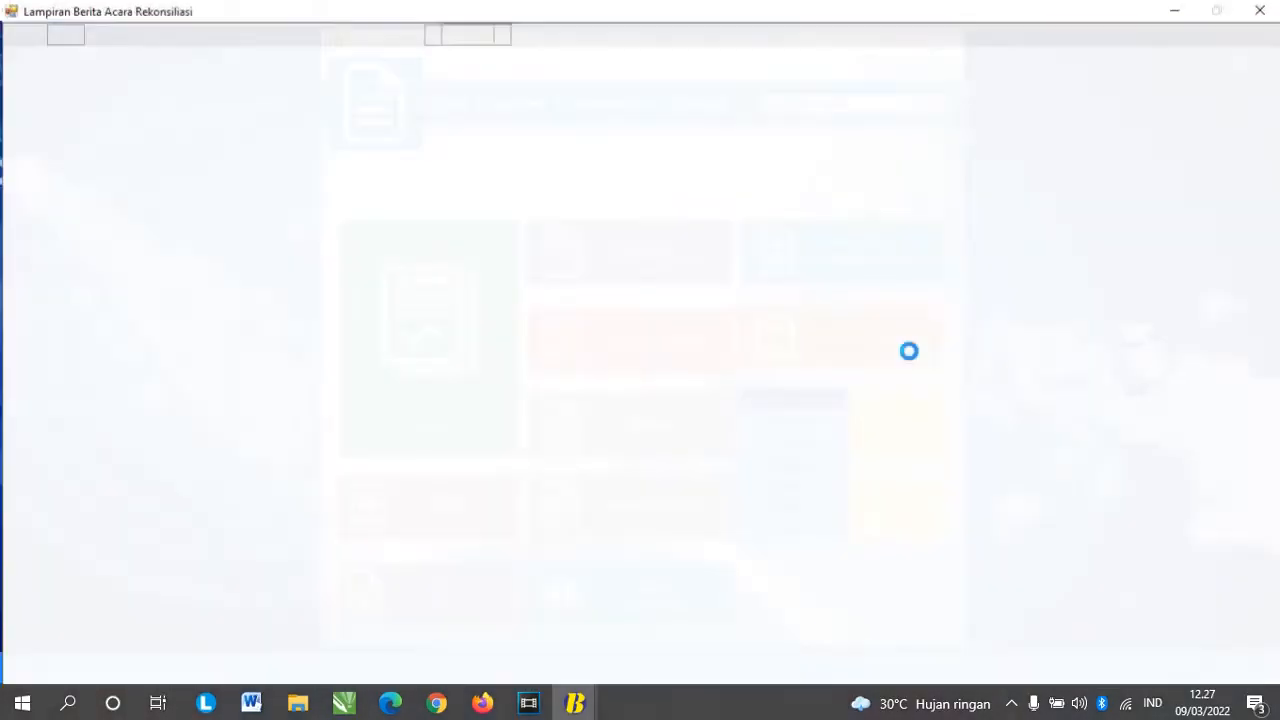
pyautogui.scroll(-2, 468, 277)
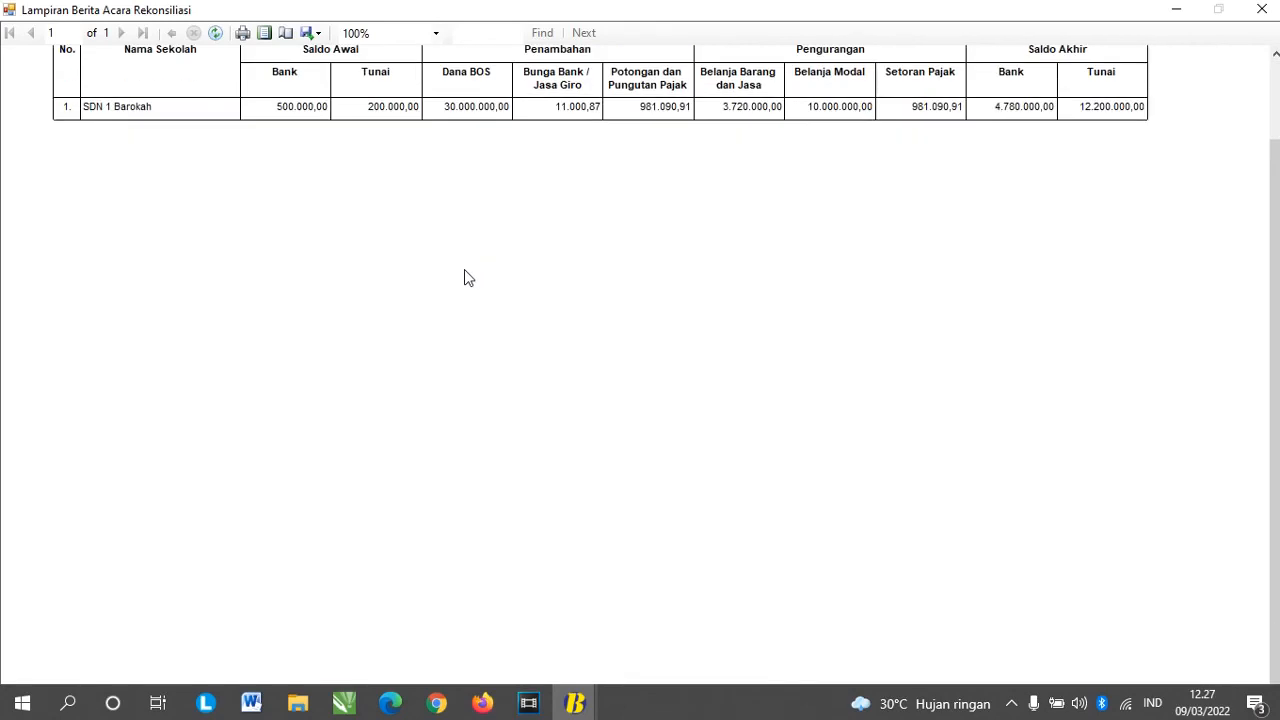
pyautogui.scroll(2, 466, 277)
pyautogui.scroll(-2, 466, 277)
pyautogui.click(1262, 9)
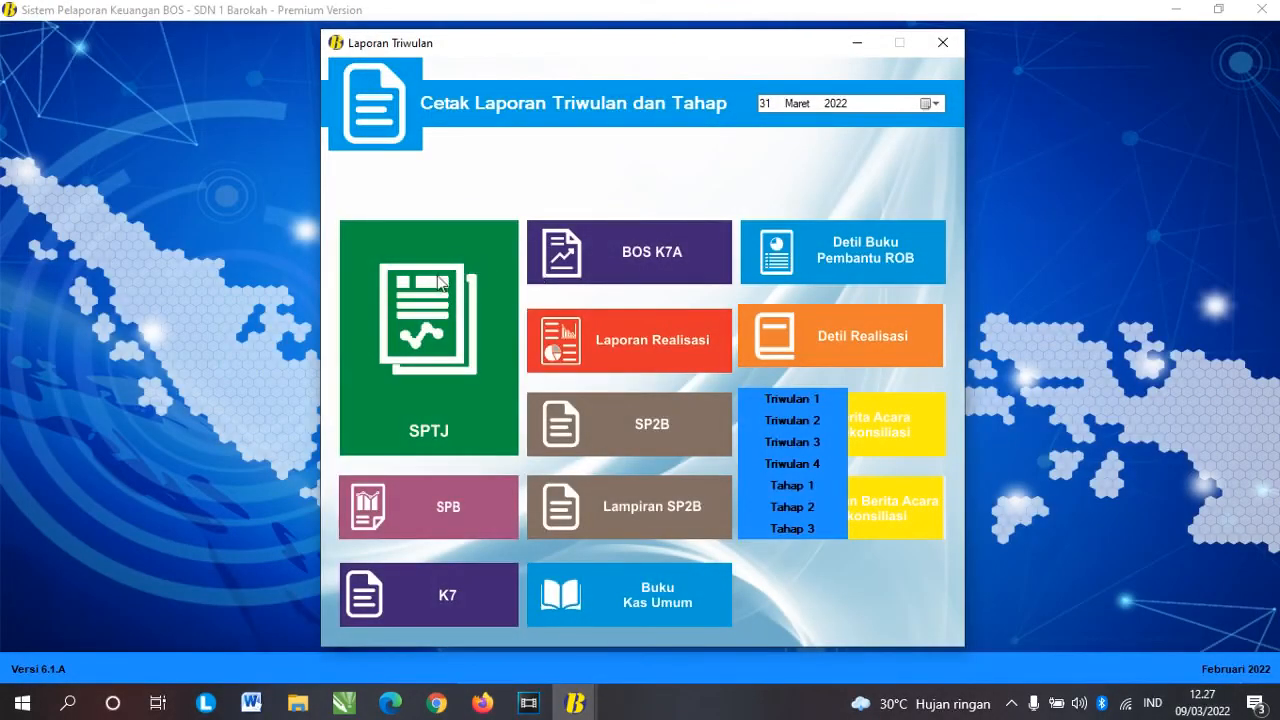
# Step: Set the report date to 30 April 2022 and preview the Tahap 1 SPTJ
pyautogui.click(930, 103)
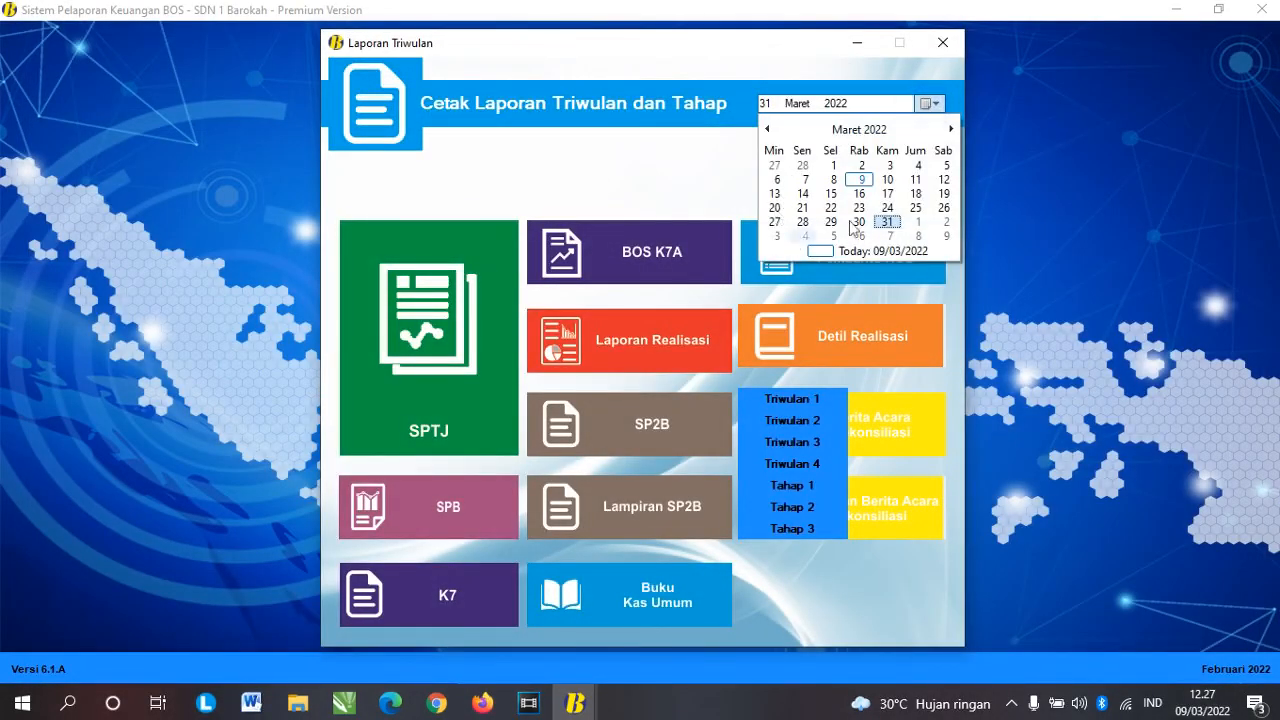
pyautogui.click(870, 131)
pyautogui.click(934, 160)
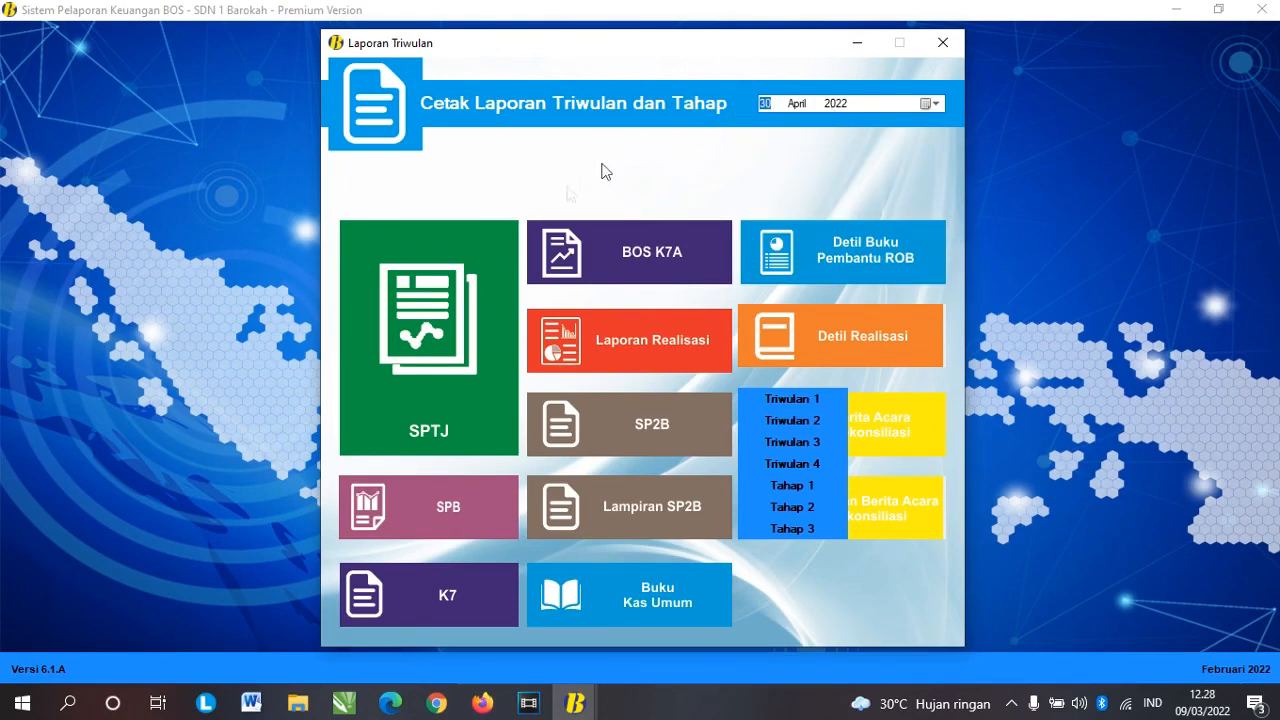
pyautogui.click(435, 352)
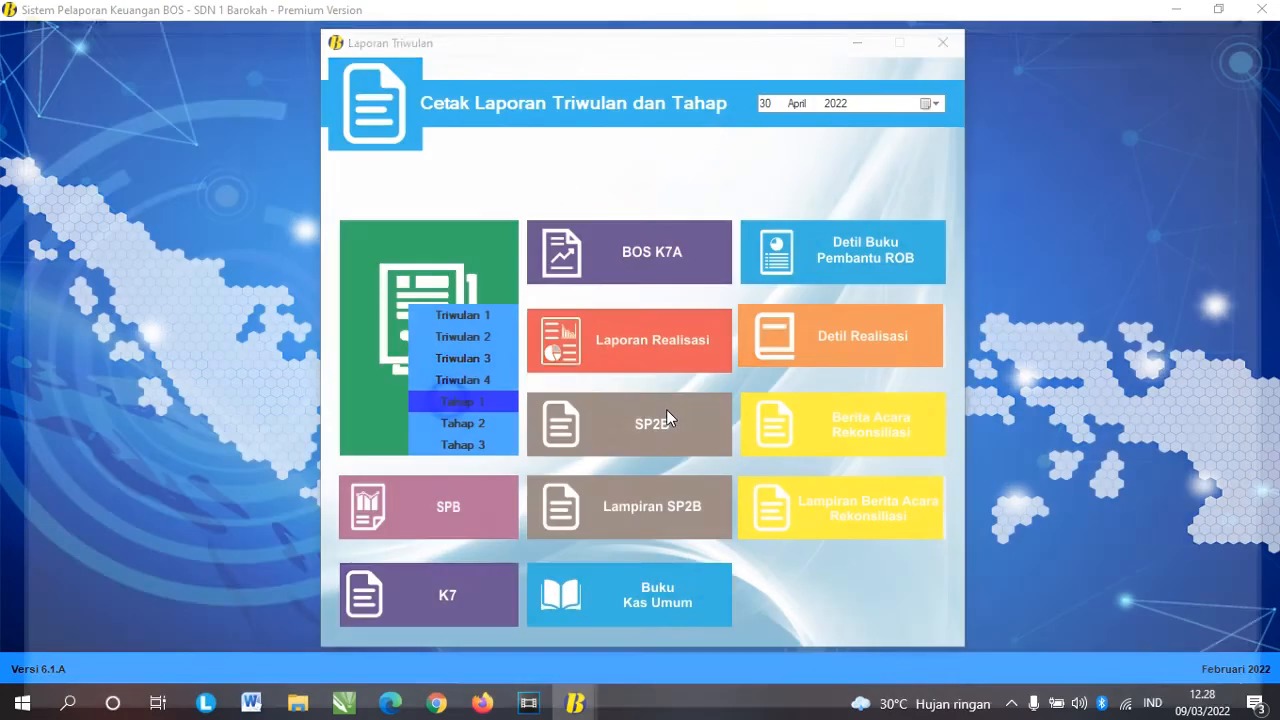
pyautogui.click(449, 401)
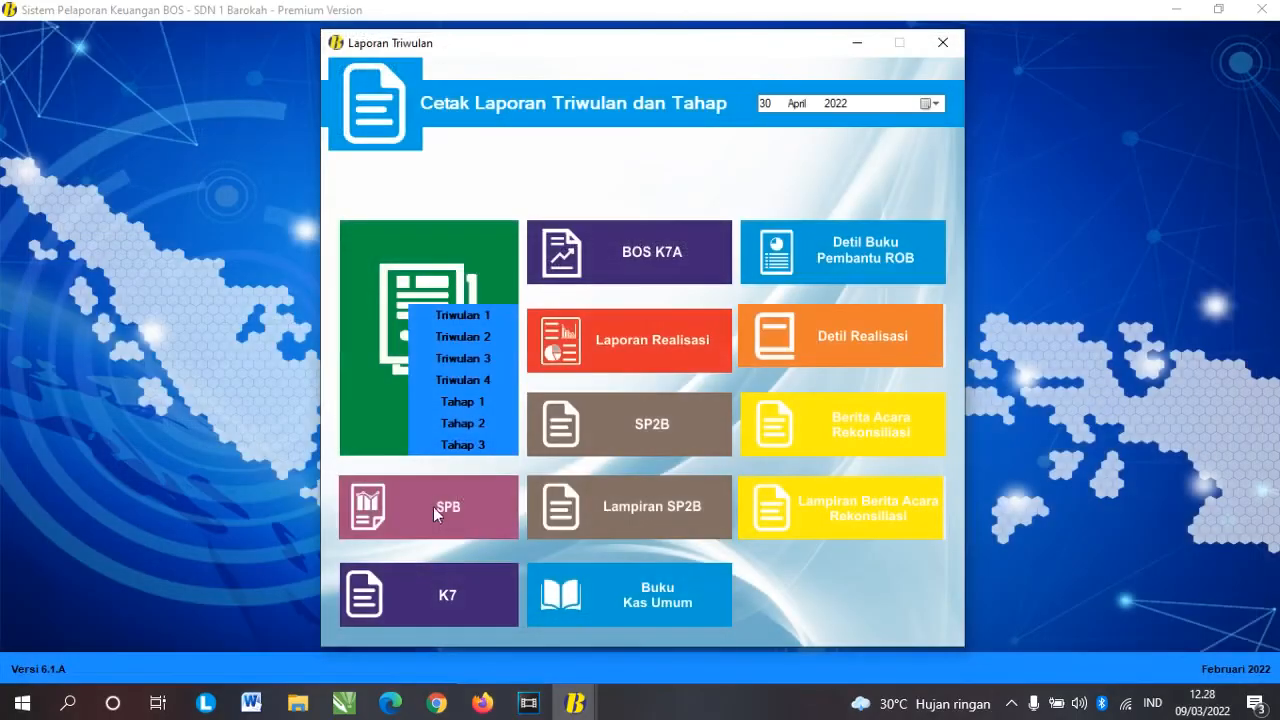
# Step: Preview the Tahap 1 SPB, K7 and SP2B reports, then close the quarterly reports window
pyautogui.click(433, 506)
pyautogui.click(399, 490)
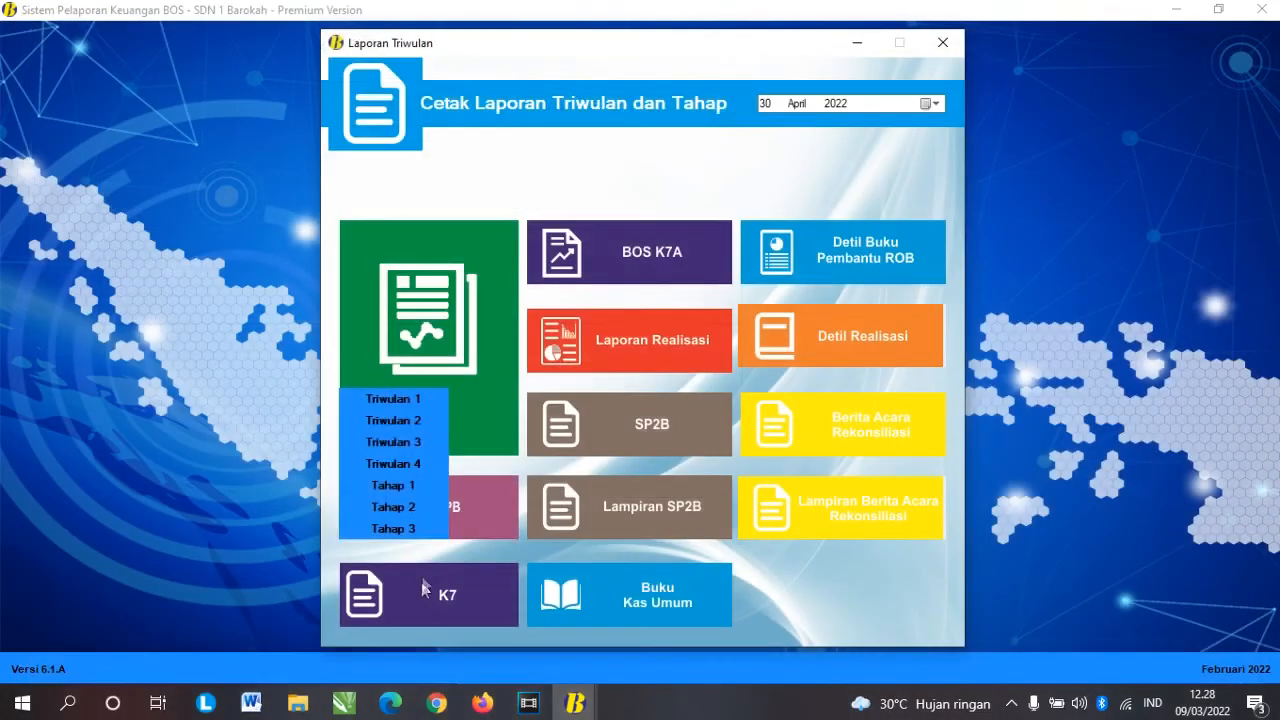
pyautogui.click(440, 500)
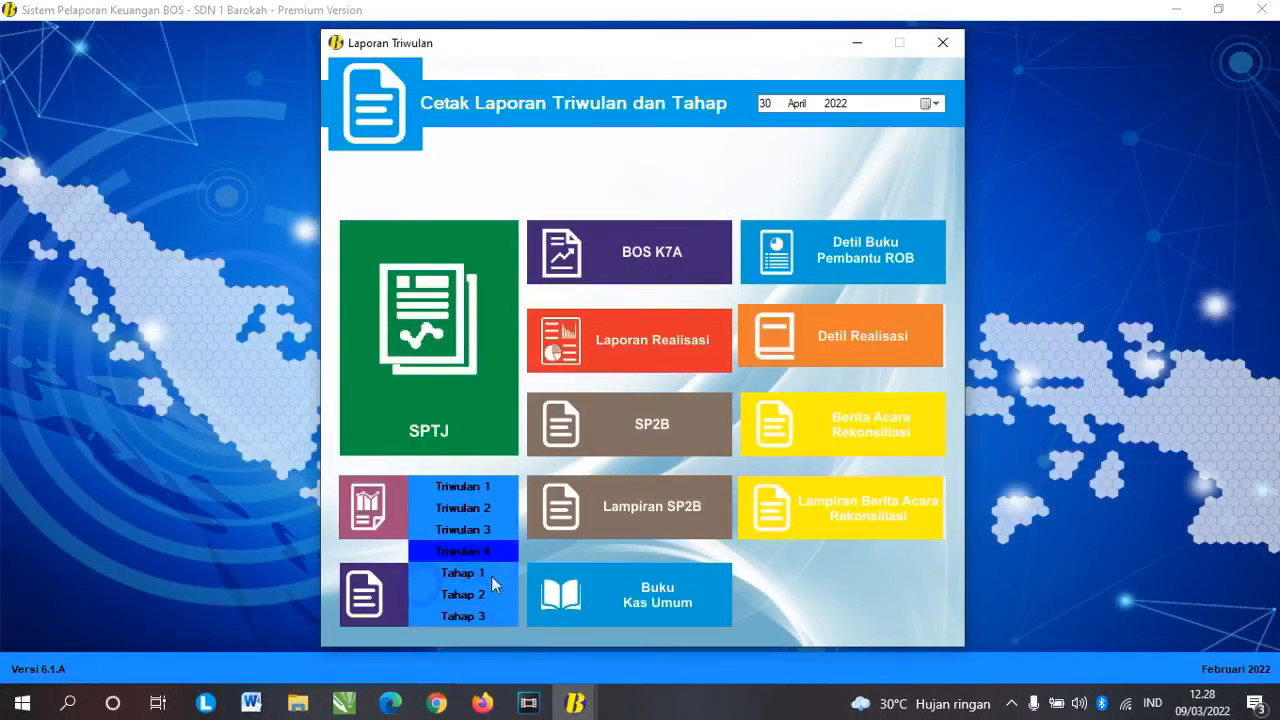
pyautogui.press('Return')
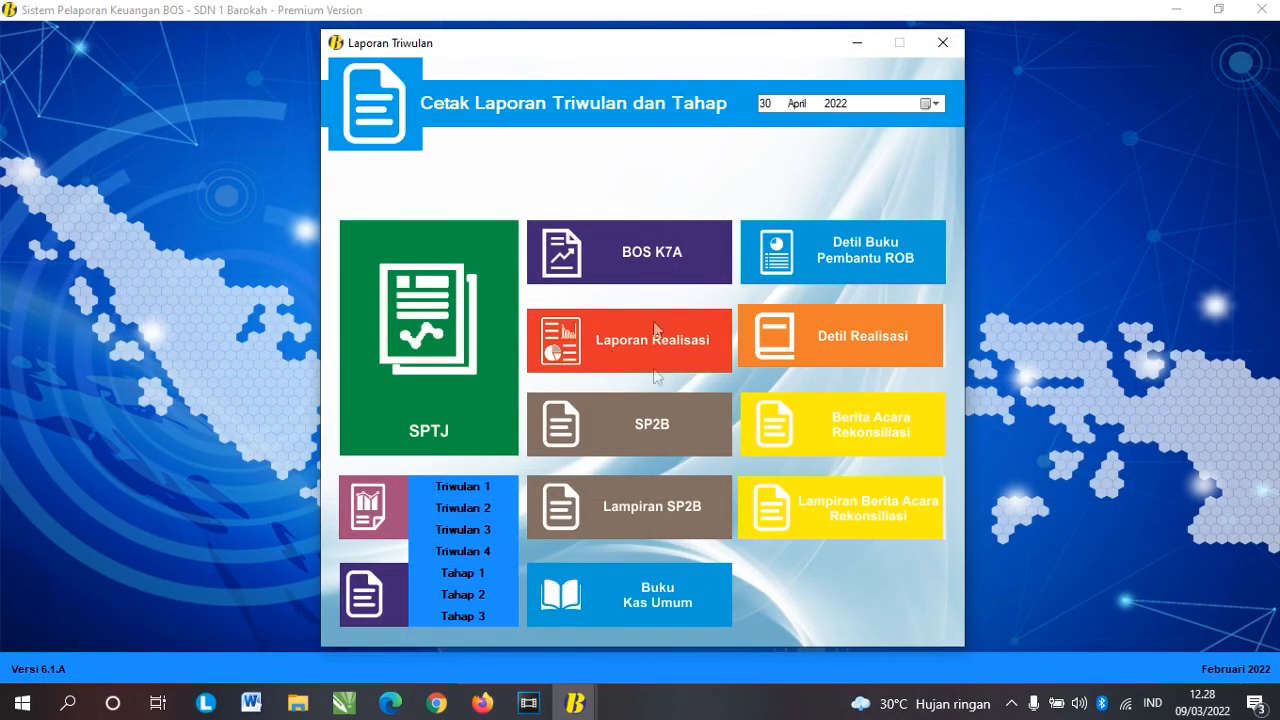
pyautogui.click(687, 417)
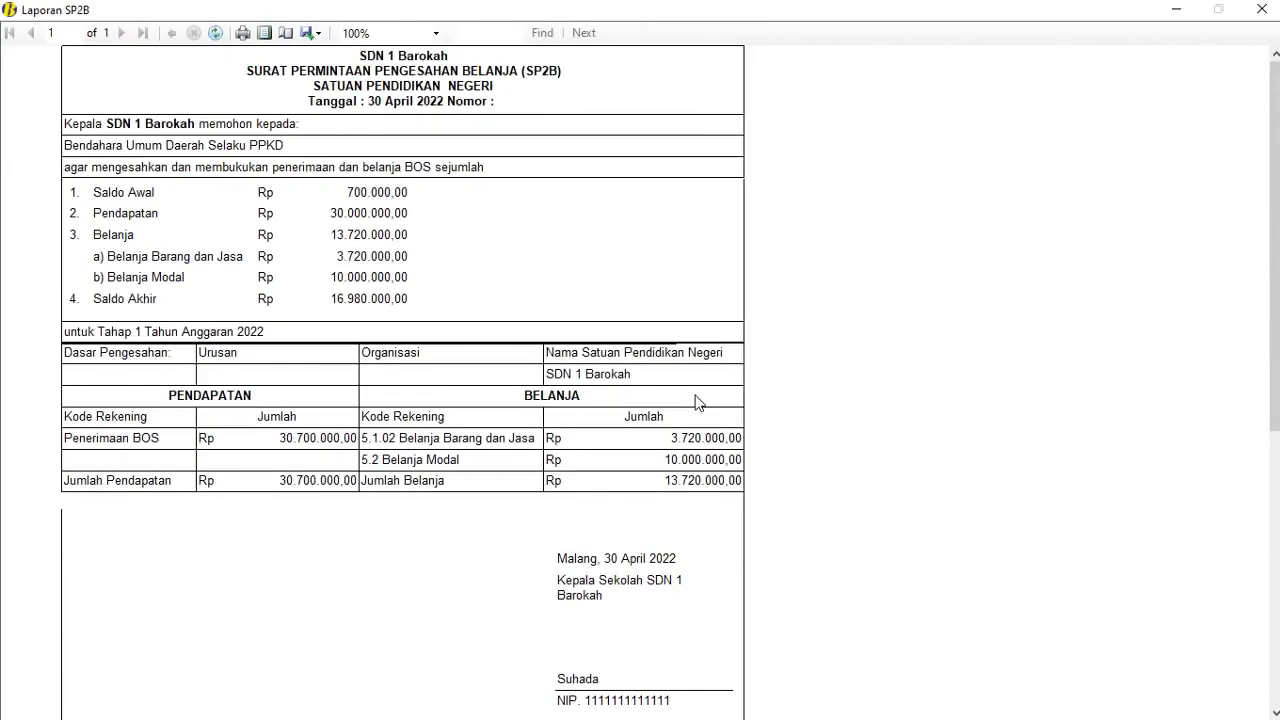
pyautogui.click(1262, 9)
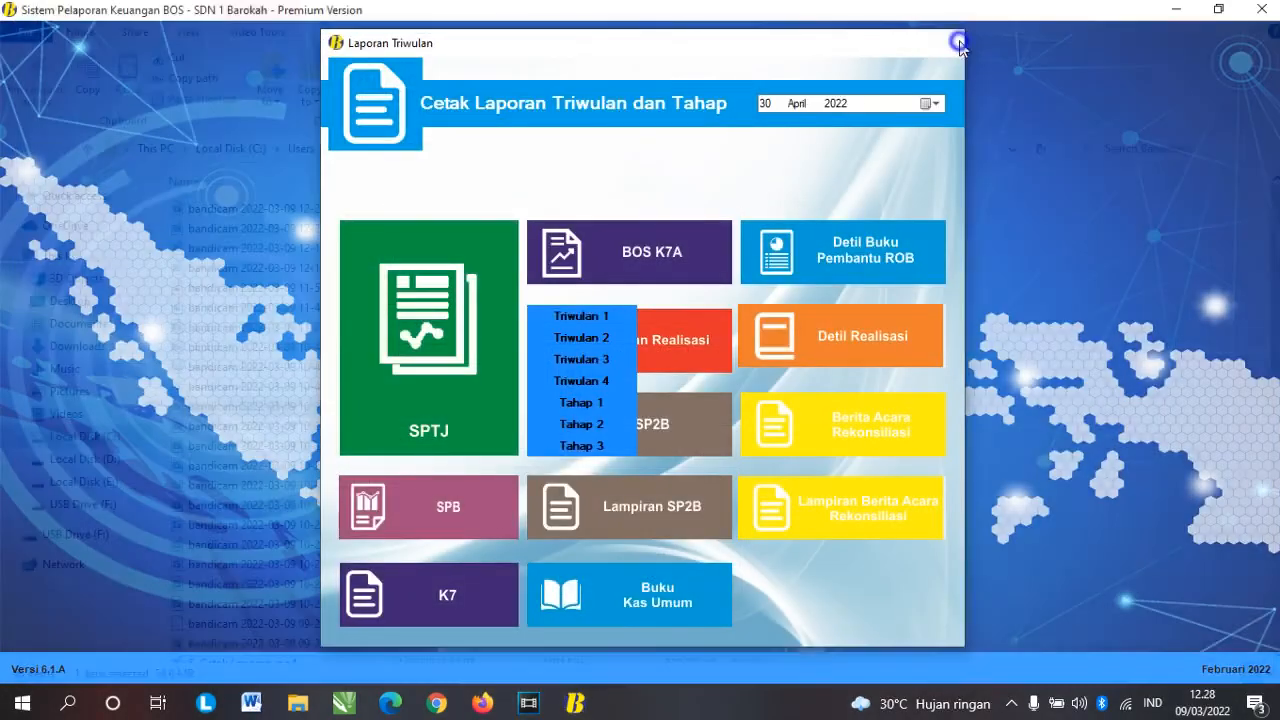
pyautogui.click(944, 40)
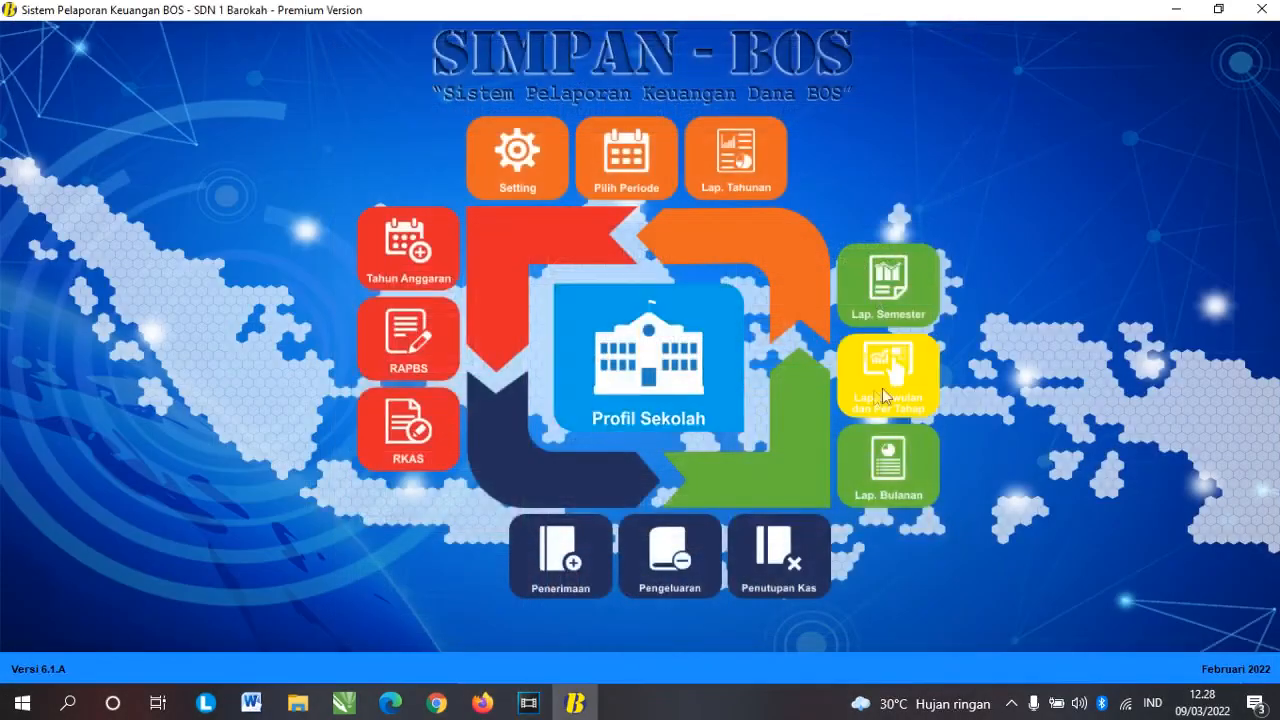
# Step: Open the semester reports and set the report date to 30 Juni 2022
pyautogui.click(877, 291)
pyautogui.click(932, 73)
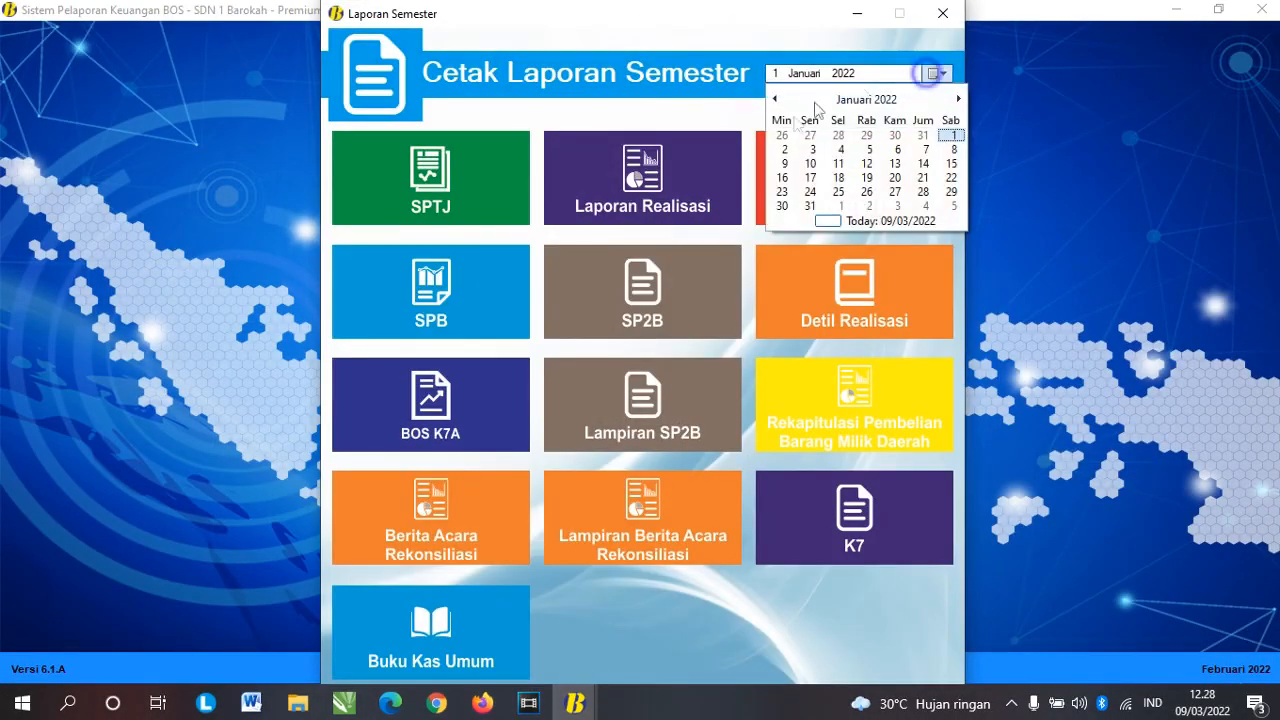
pyautogui.click(850, 100)
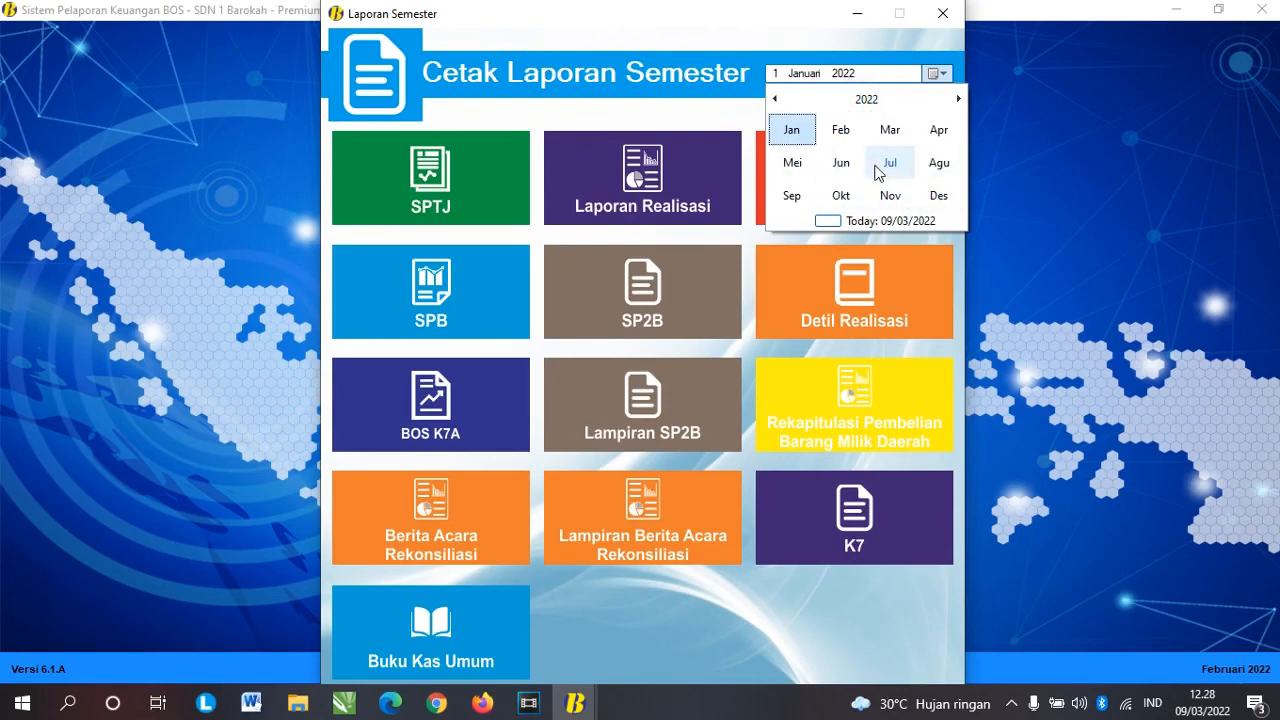
pyautogui.click(841, 162)
pyautogui.click(891, 197)
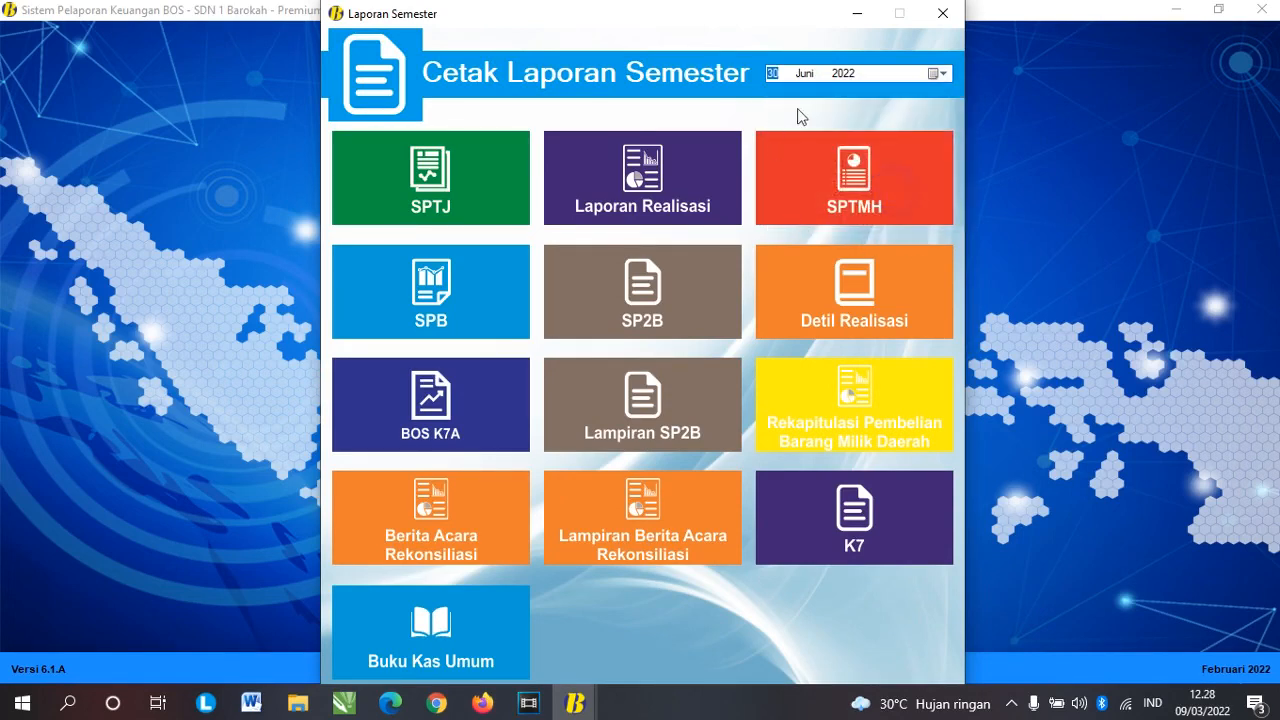
# Step: Preview the Semester 1 SPTJ and SPB reports
pyautogui.click(418, 182)
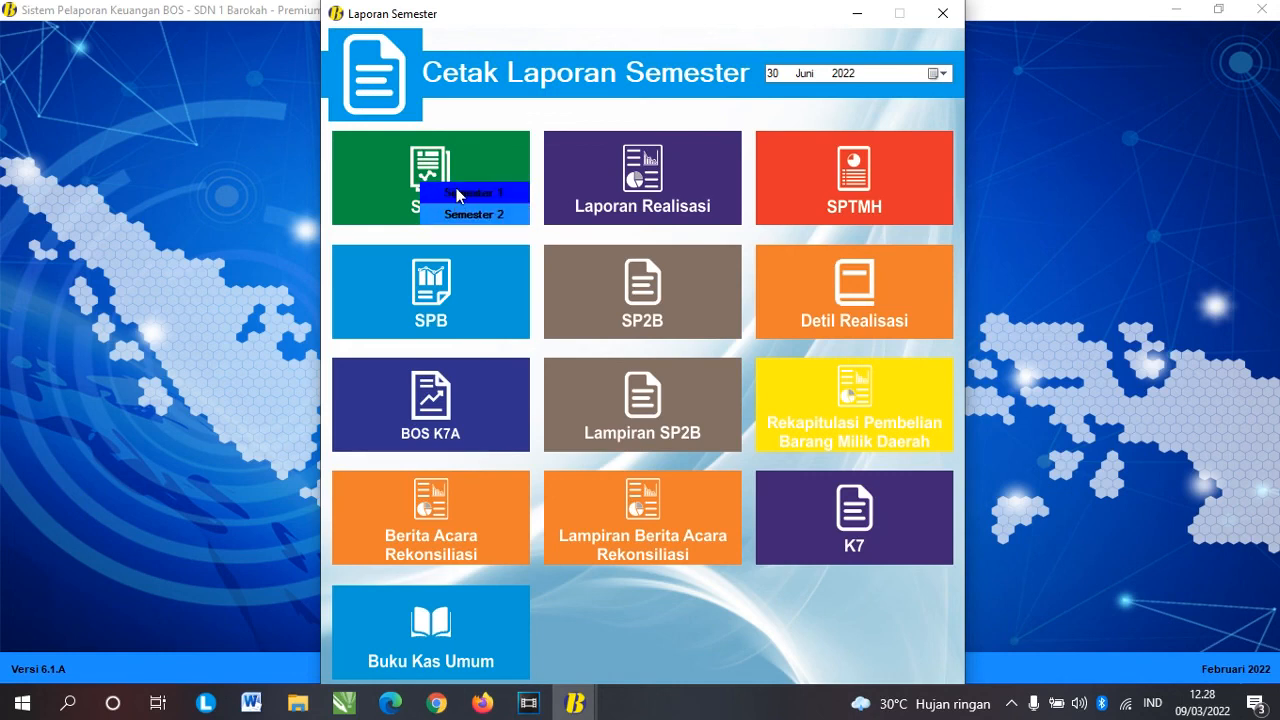
pyautogui.click(468, 193)
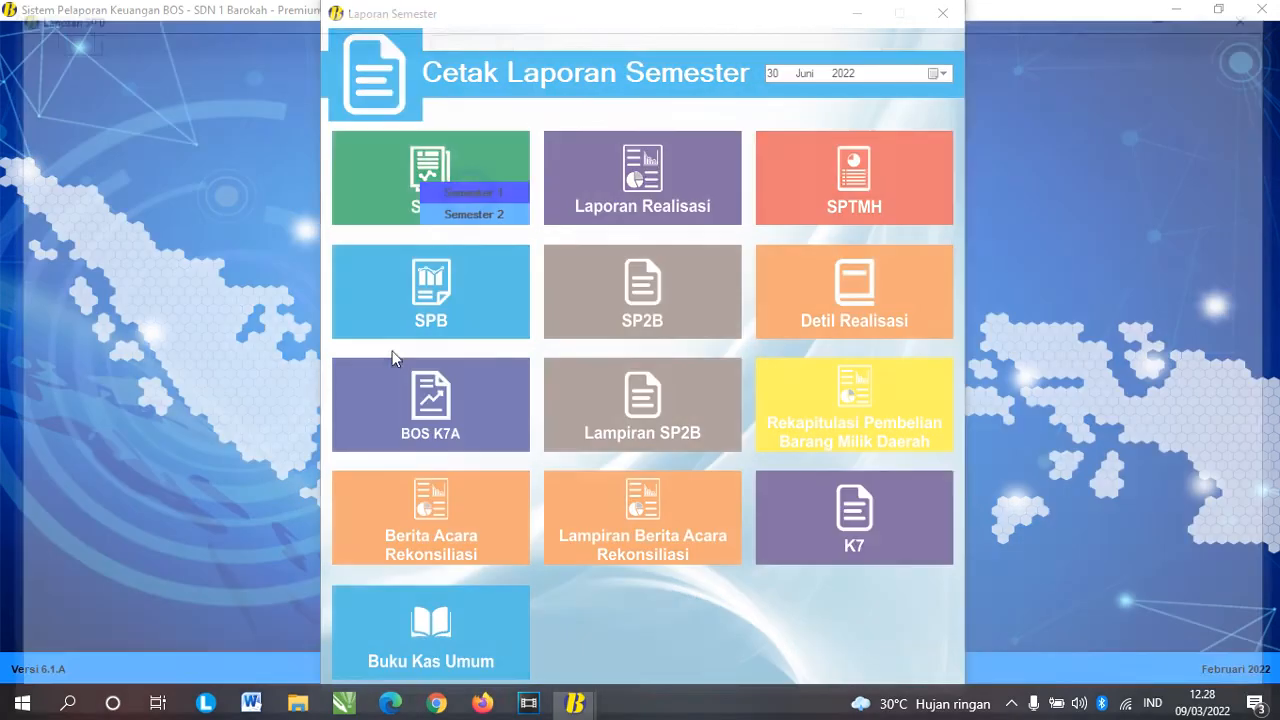
pyautogui.scroll(-3, 435, 360)
pyautogui.scroll(3, 464, 328)
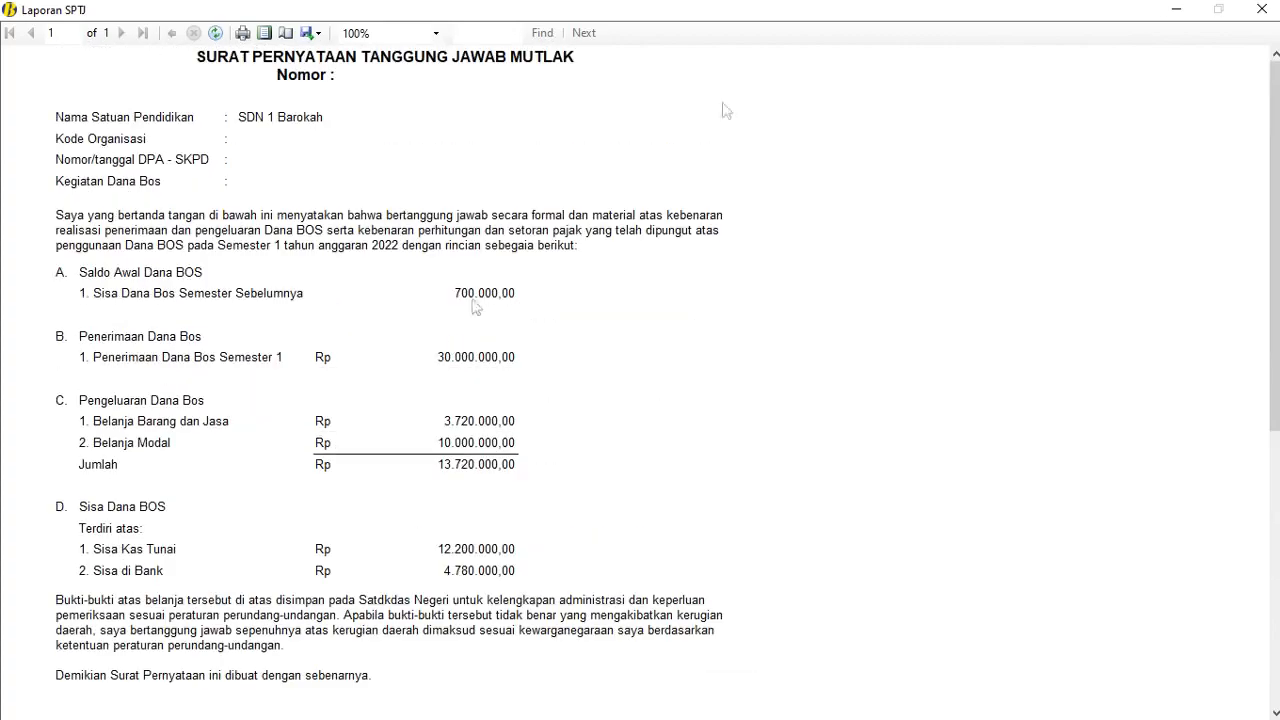
pyautogui.click(1264, 7)
pyautogui.click(441, 316)
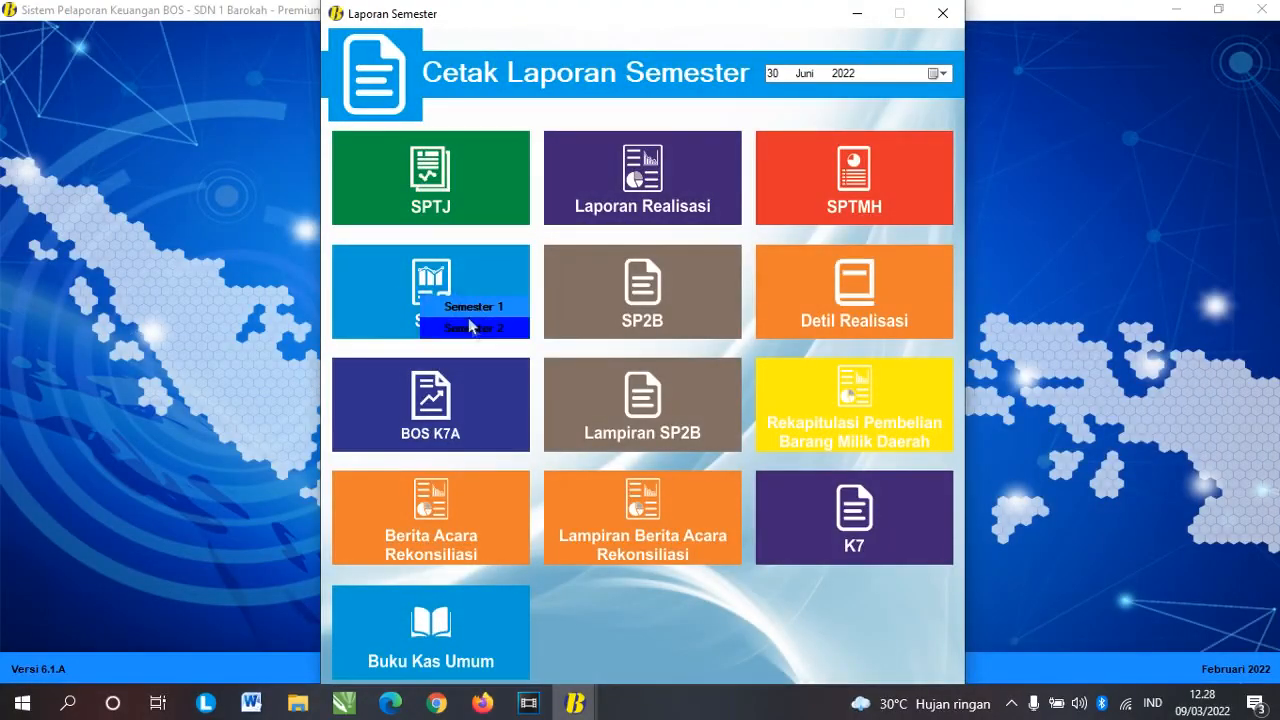
pyautogui.click(466, 306)
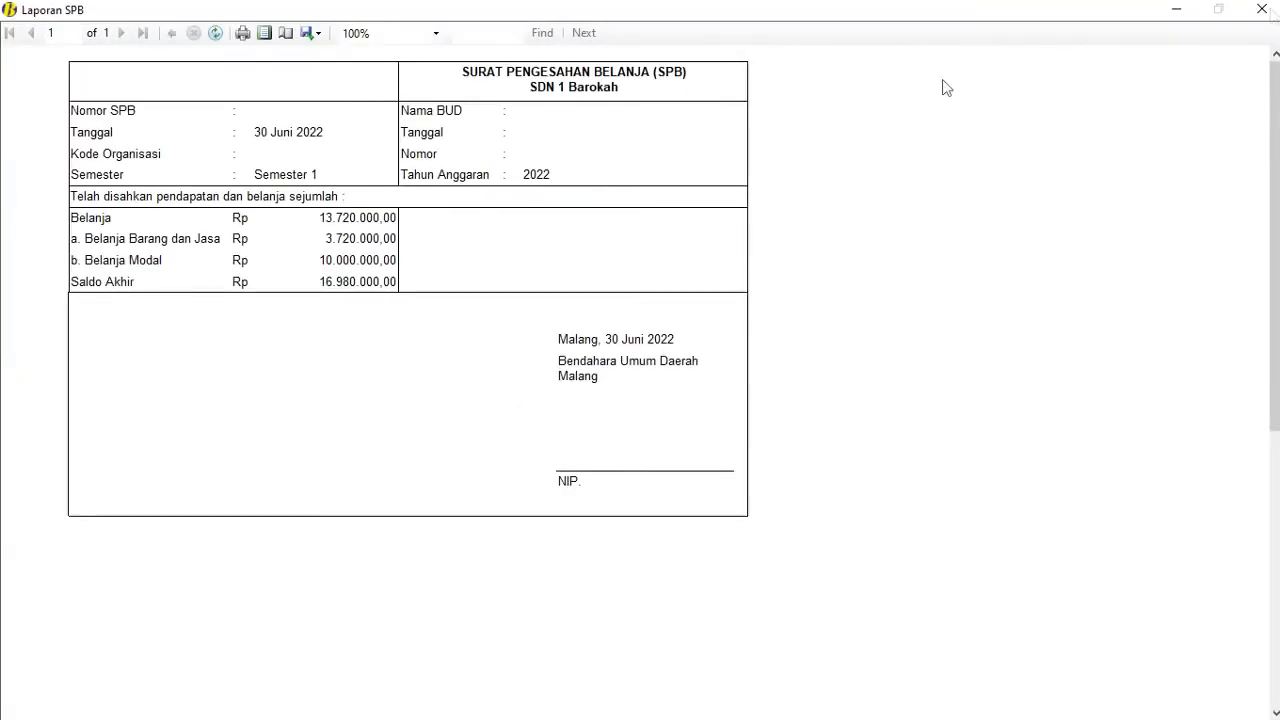
pyautogui.click(1262, 8)
# Step: Preview the Semester 1 BOS K7A, Berita Acara Rekonsiliasi and its Lampiran
pyautogui.click(471, 393)
pyautogui.click(459, 421)
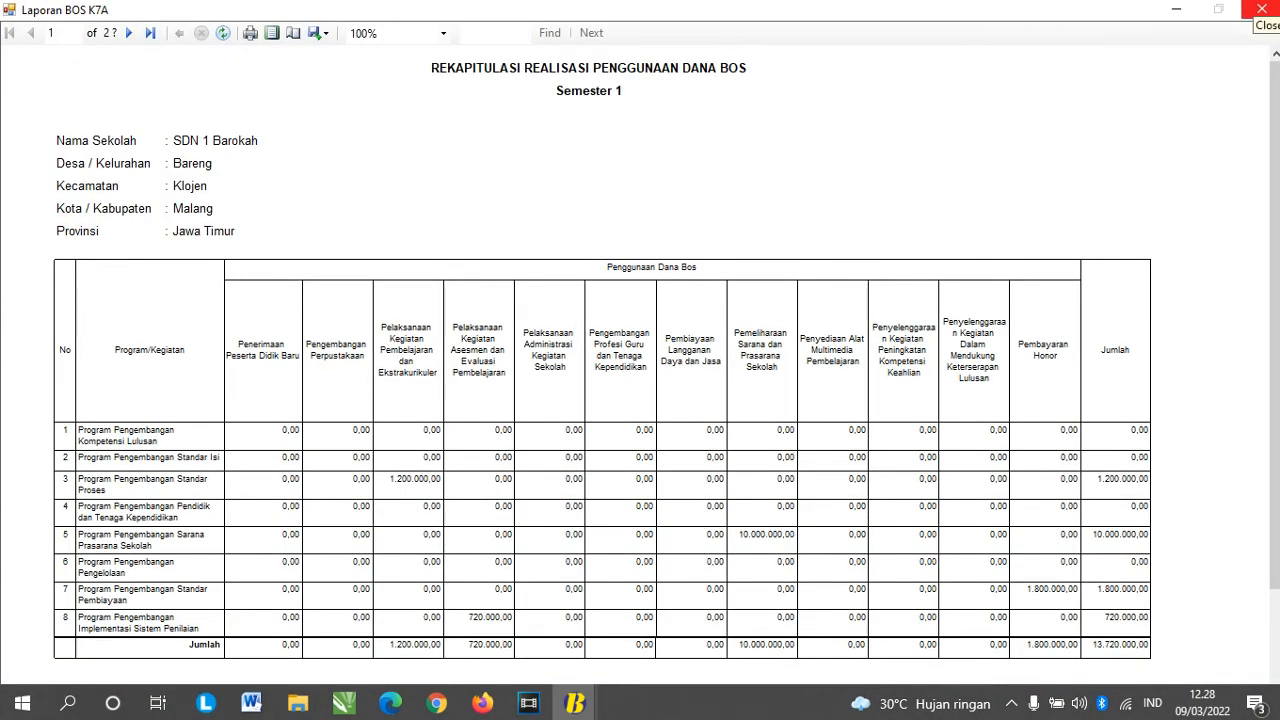
pyautogui.click(1262, 8)
pyautogui.click(455, 520)
pyautogui.click(495, 528)
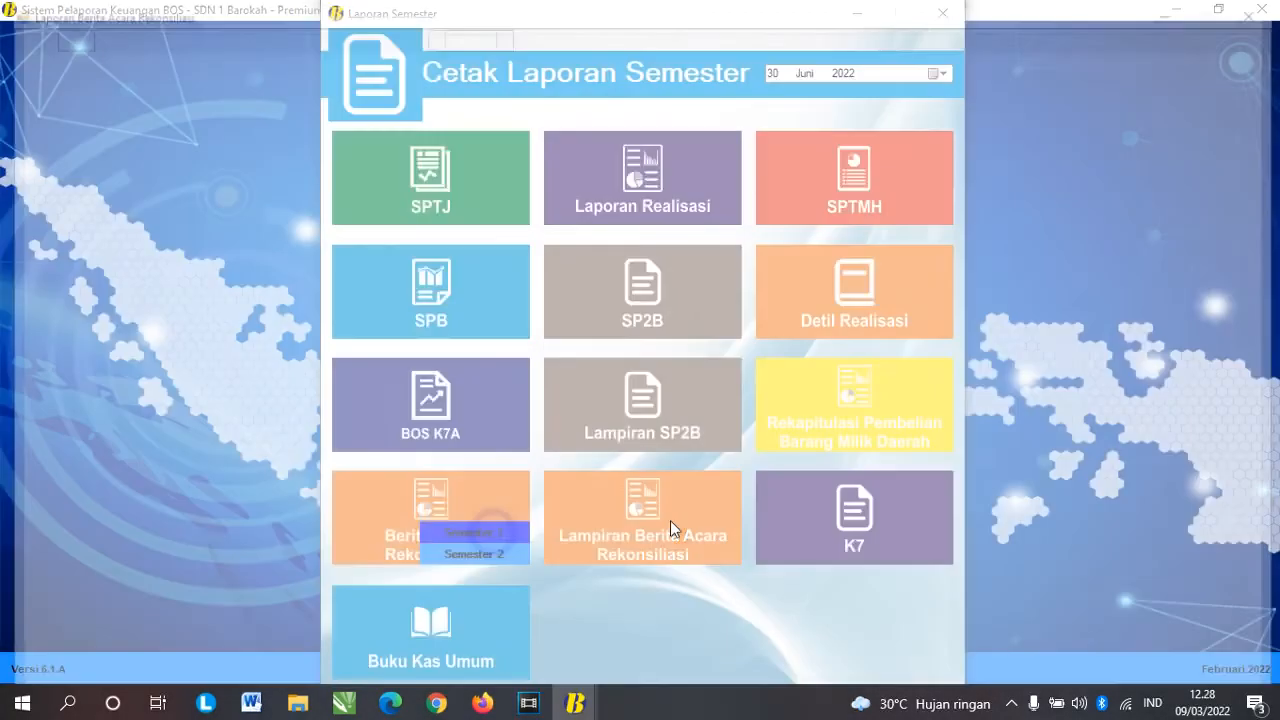
pyautogui.click(1262, 8)
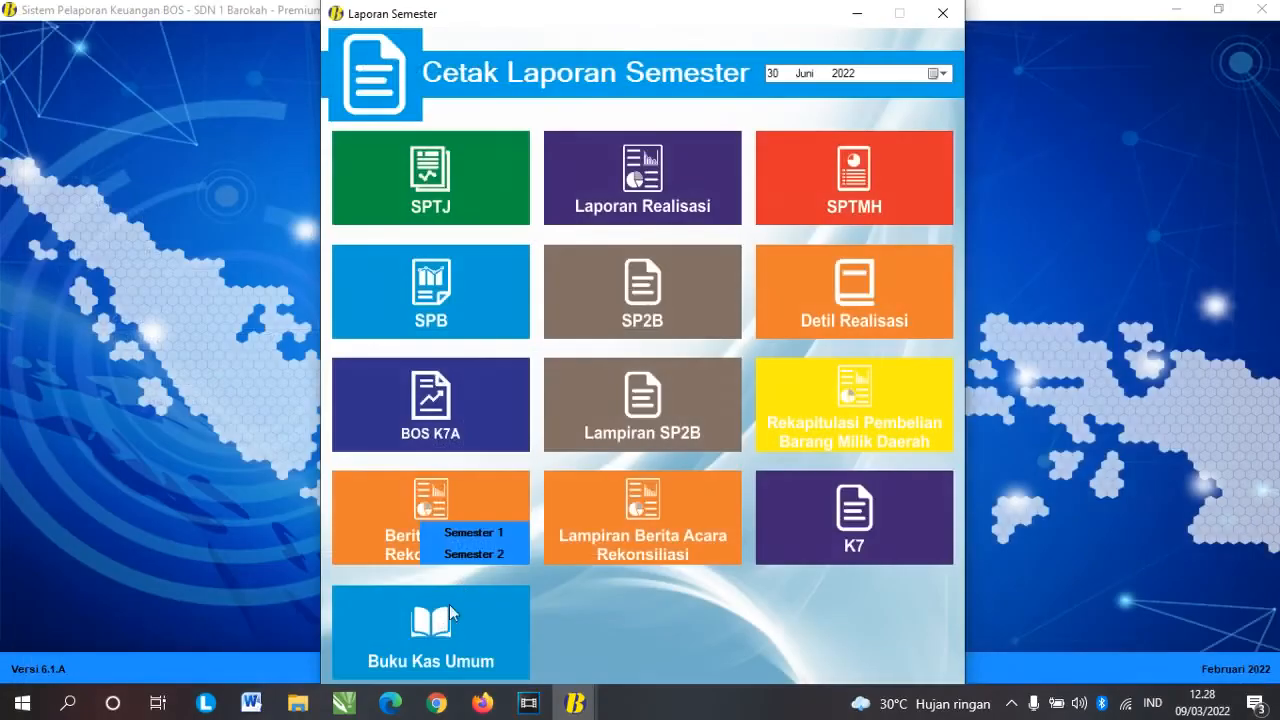
pyautogui.click(674, 528)
pyautogui.click(676, 531)
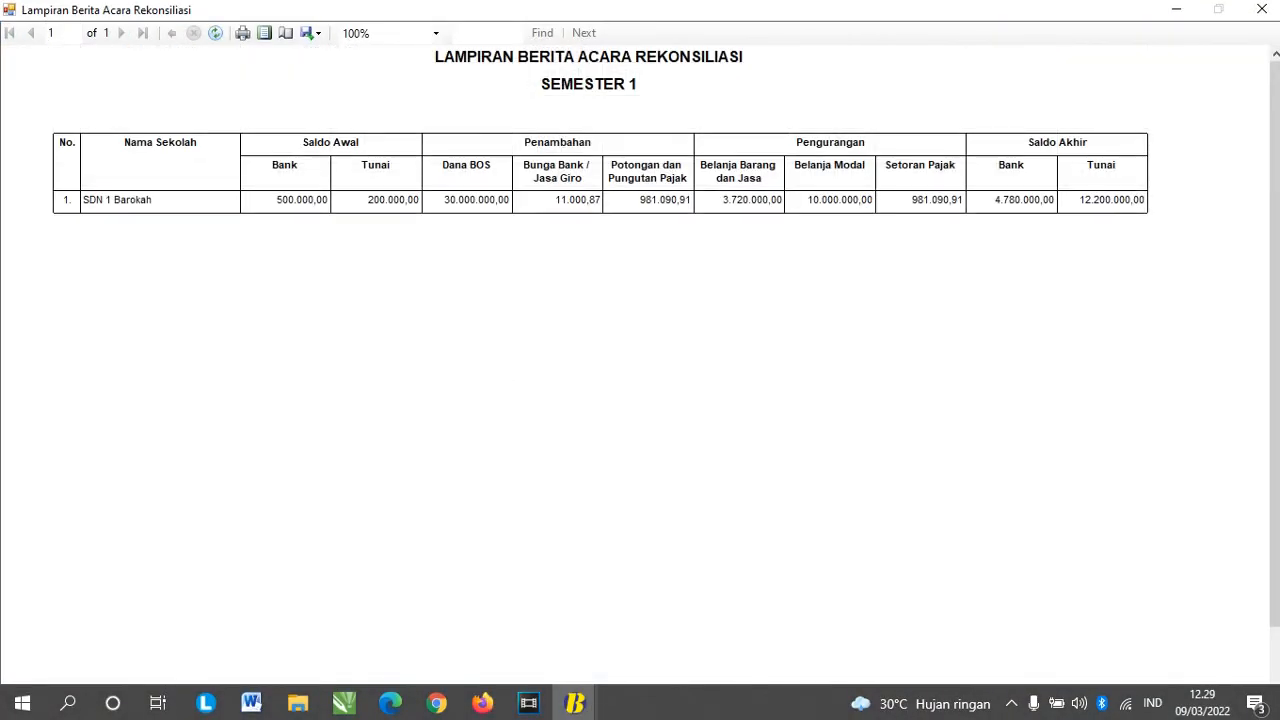
pyautogui.click(1262, 9)
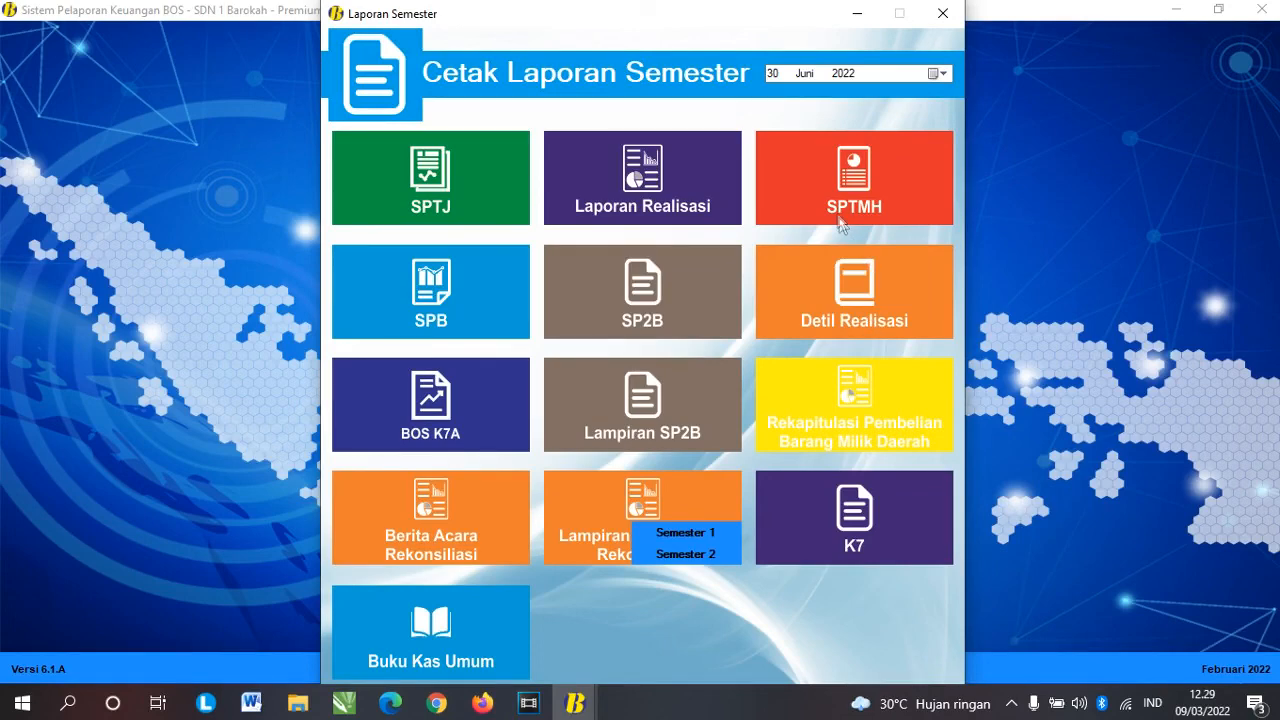
# Step: Preview the Semester 1 Buku Kas Umum, after first opening Semester 2 by mistake
pyautogui.click(466, 636)
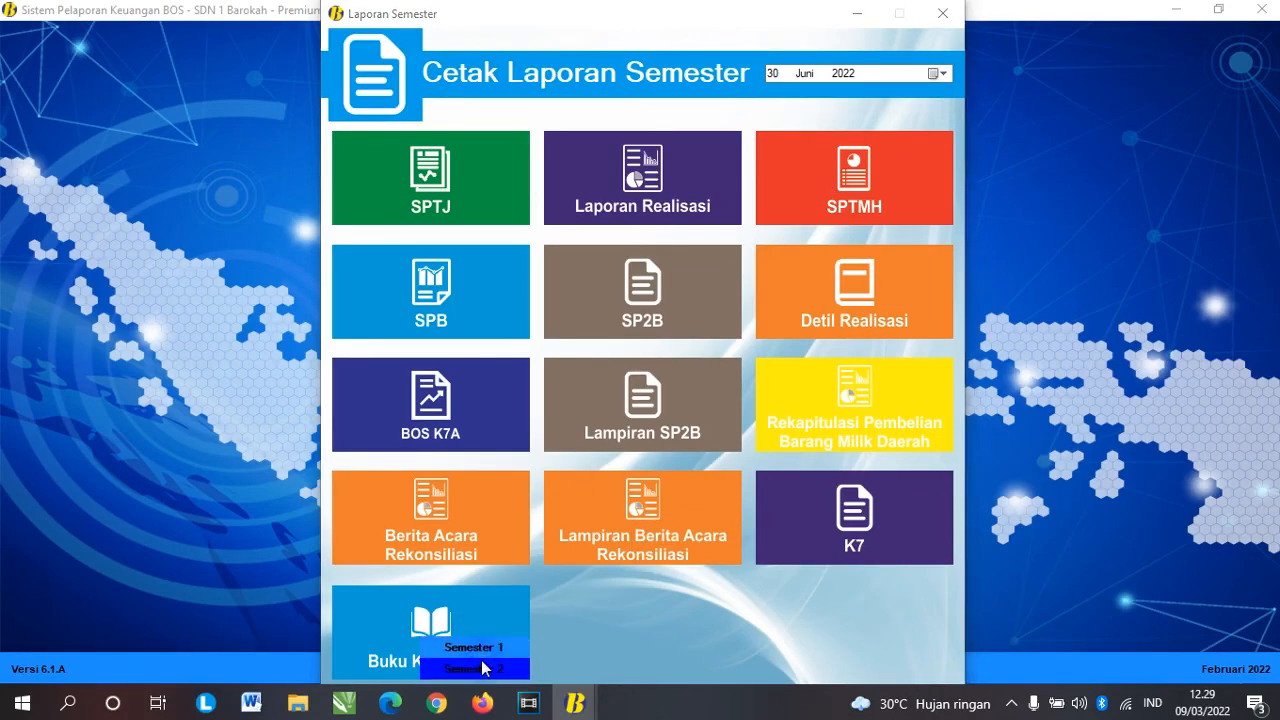
pyautogui.click(481, 660)
pyautogui.click(1262, 9)
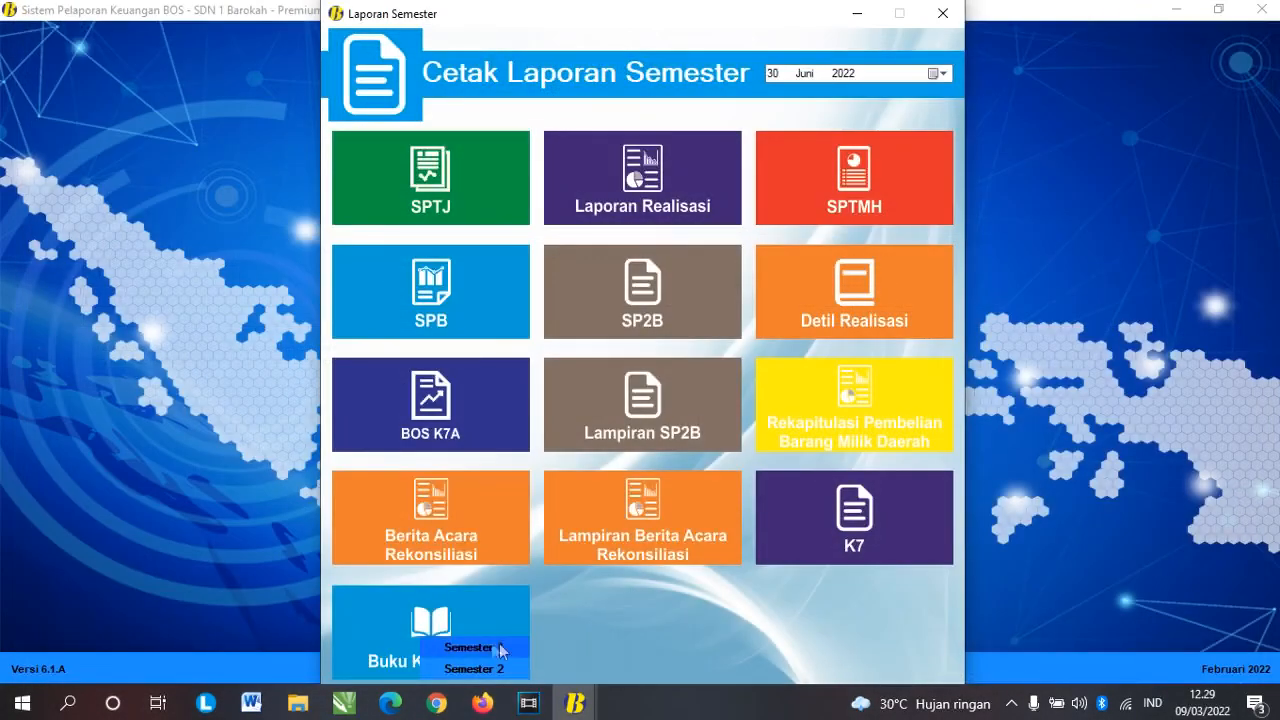
pyautogui.click(500, 651)
pyautogui.scroll(-3, 548, 271)
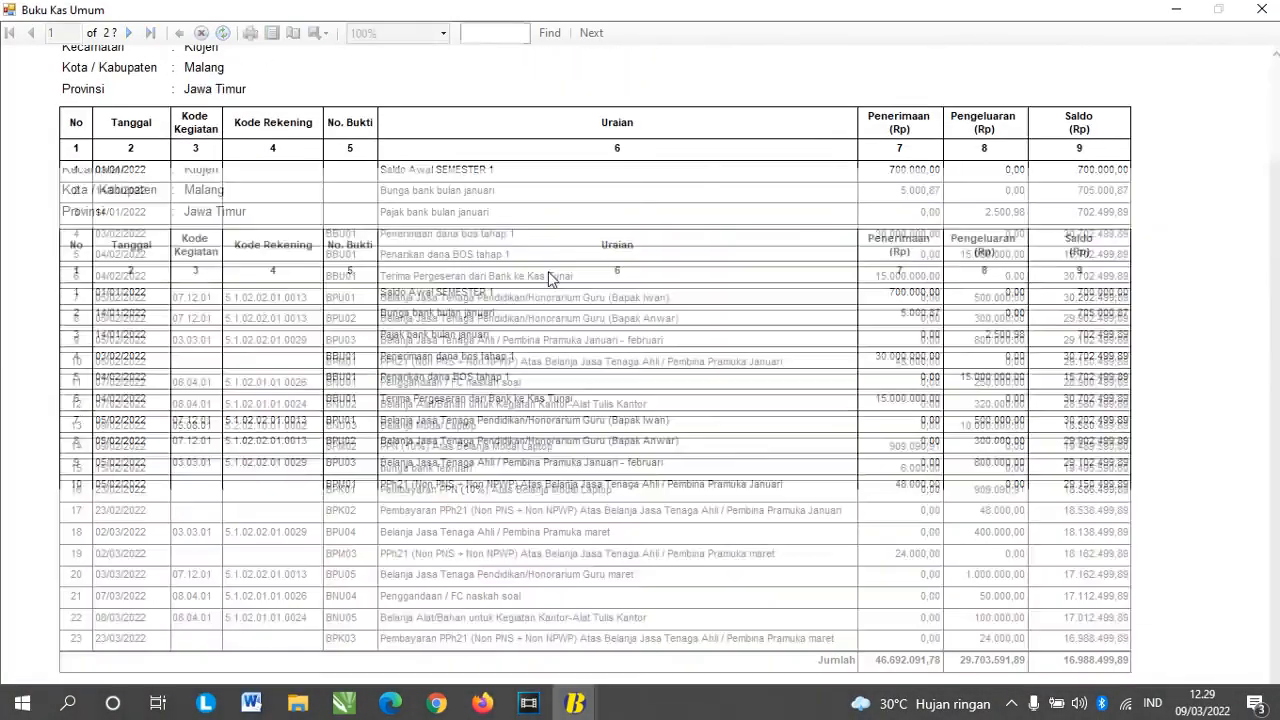
pyautogui.scroll(5, 548, 271)
pyautogui.click(1262, 9)
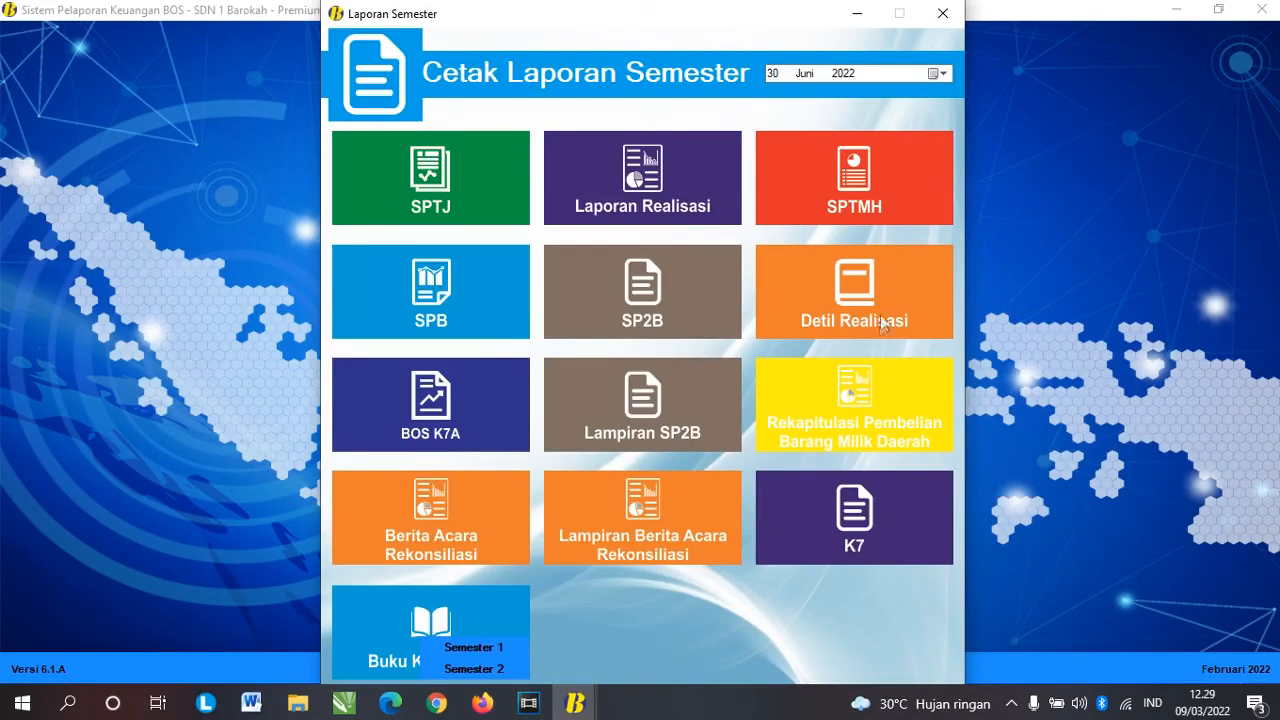
# Step: Preview the Semester 1 Rekapitulasi Pembelian Barang Milik Daerah, then close the semester reports
pyautogui.click(830, 446)
pyautogui.click(883, 422)
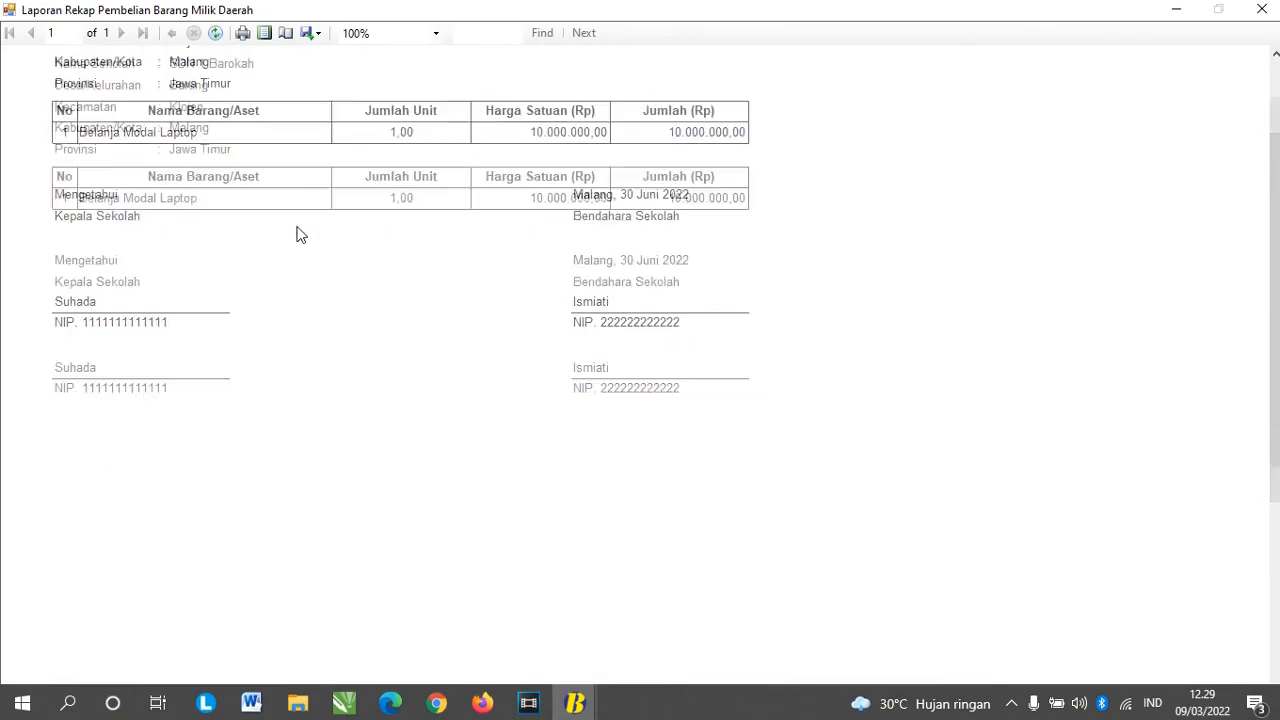
pyautogui.click(1262, 9)
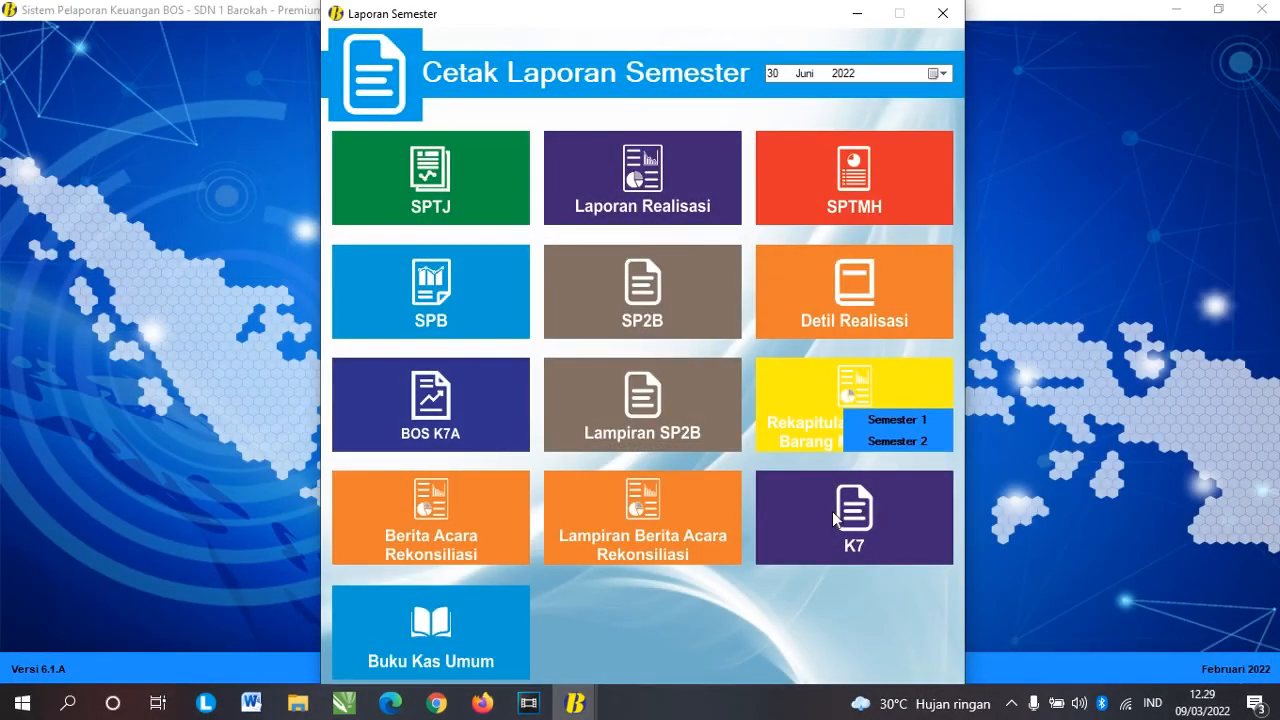
pyautogui.click(941, 21)
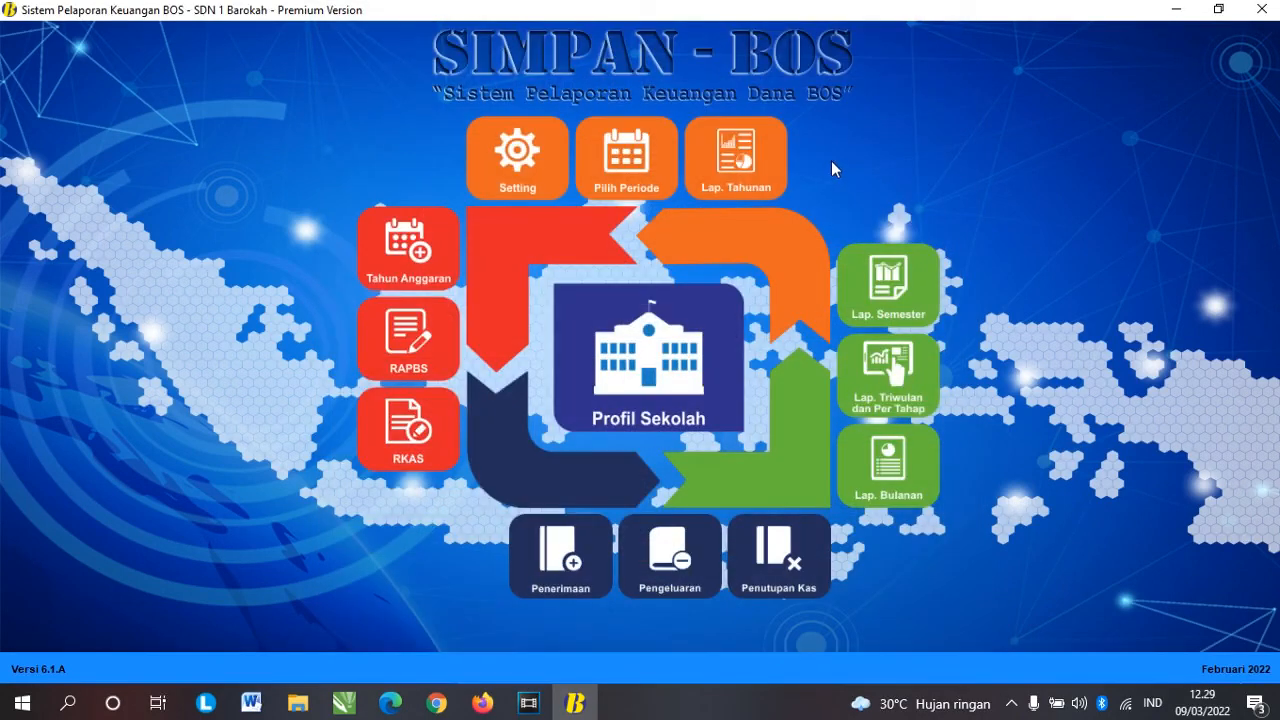
# Step: Open the annual reports and set the report date to 31 Desember 2022
pyautogui.click(753, 198)
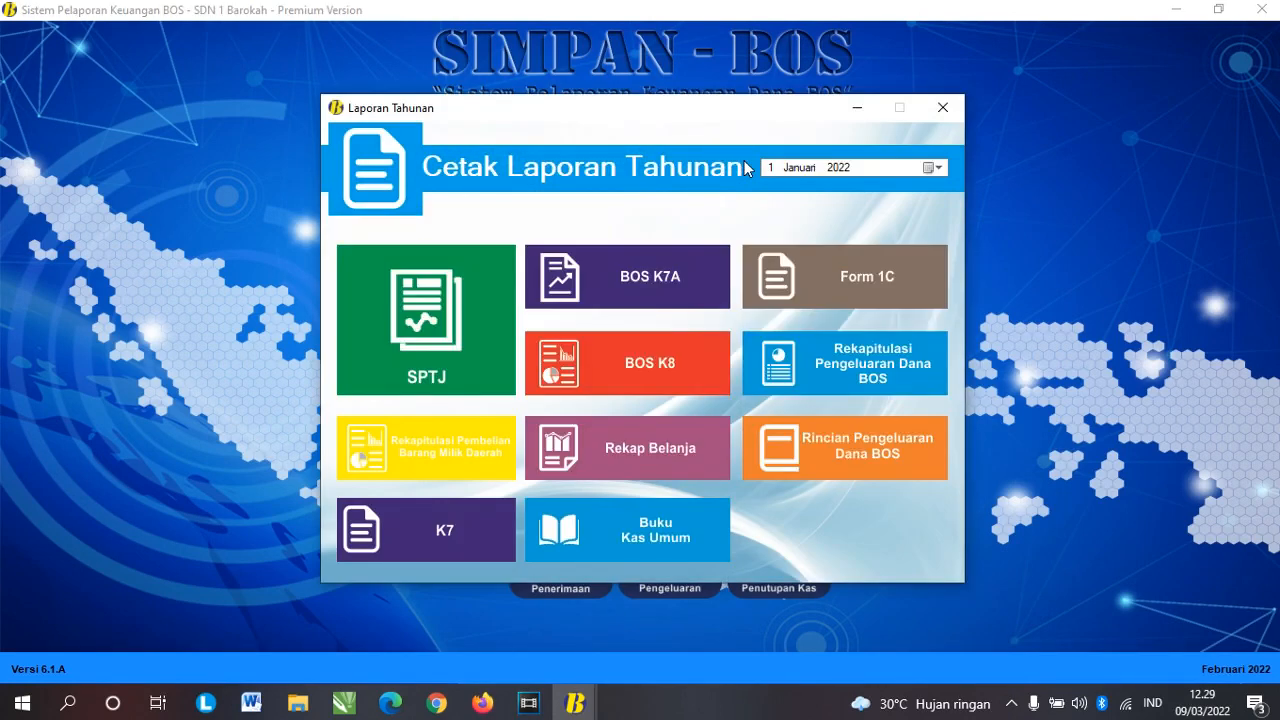
pyautogui.click(933, 167)
pyautogui.click(855, 193)
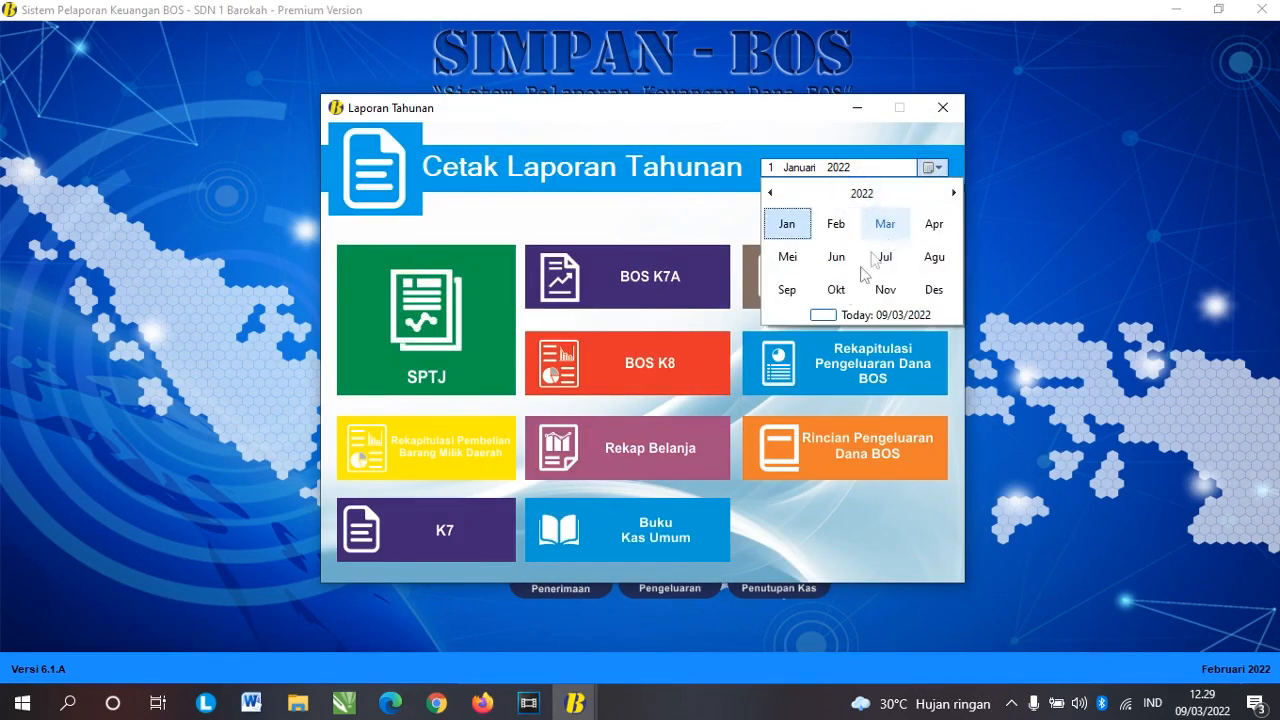
pyautogui.click(935, 290)
pyautogui.click(947, 287)
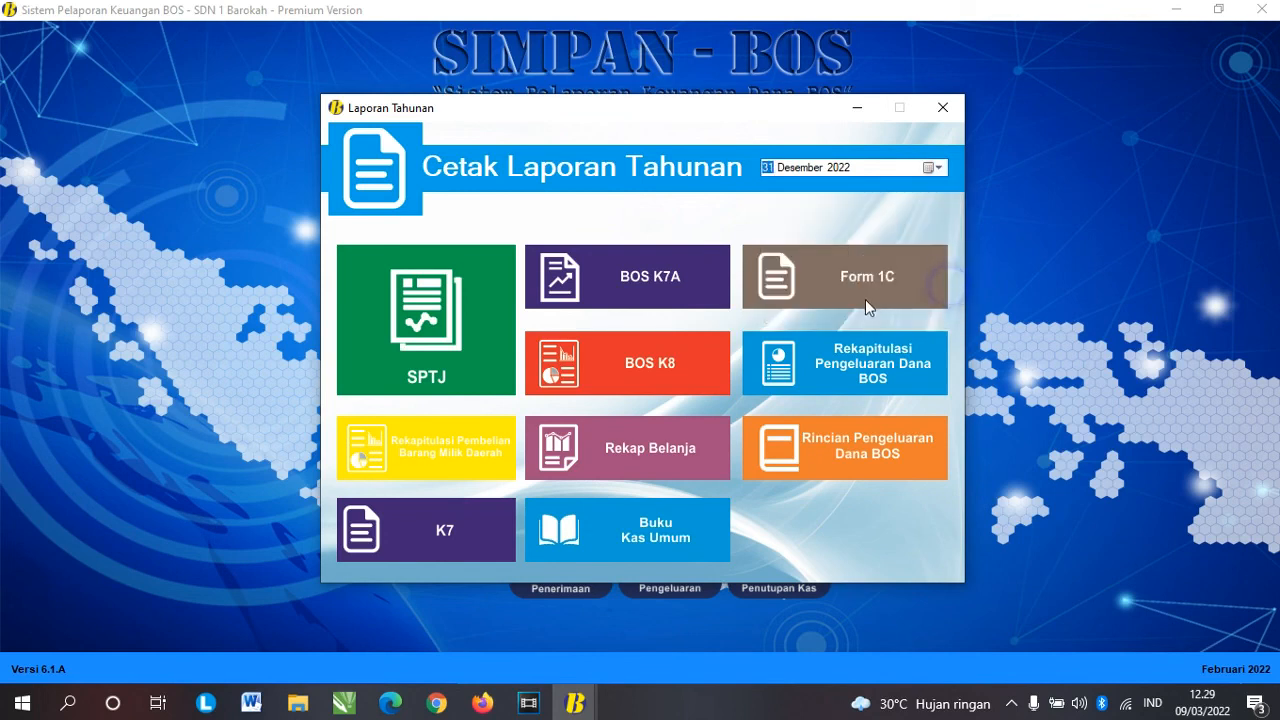
# Step: Preview the annual SPTJ, Rekapitulasi Pembelian Barang Milik Daerah and K7 reports
pyautogui.click(452, 380)
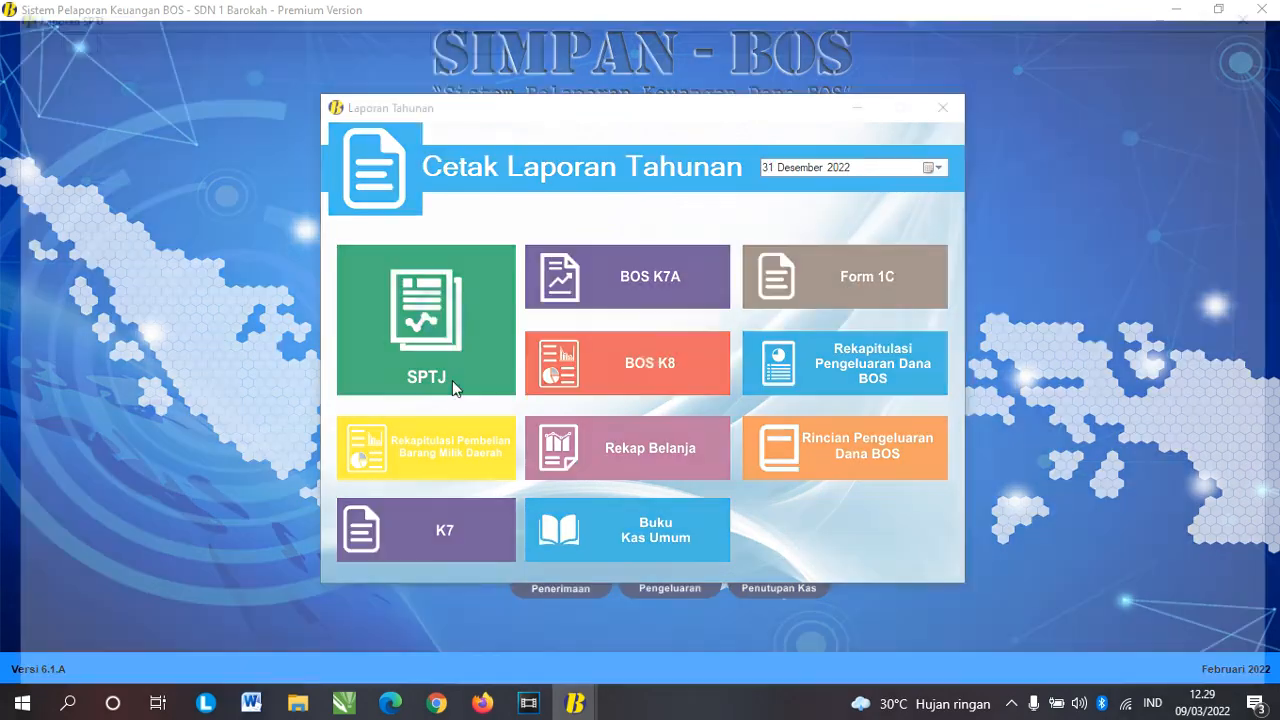
pyautogui.click(1262, 9)
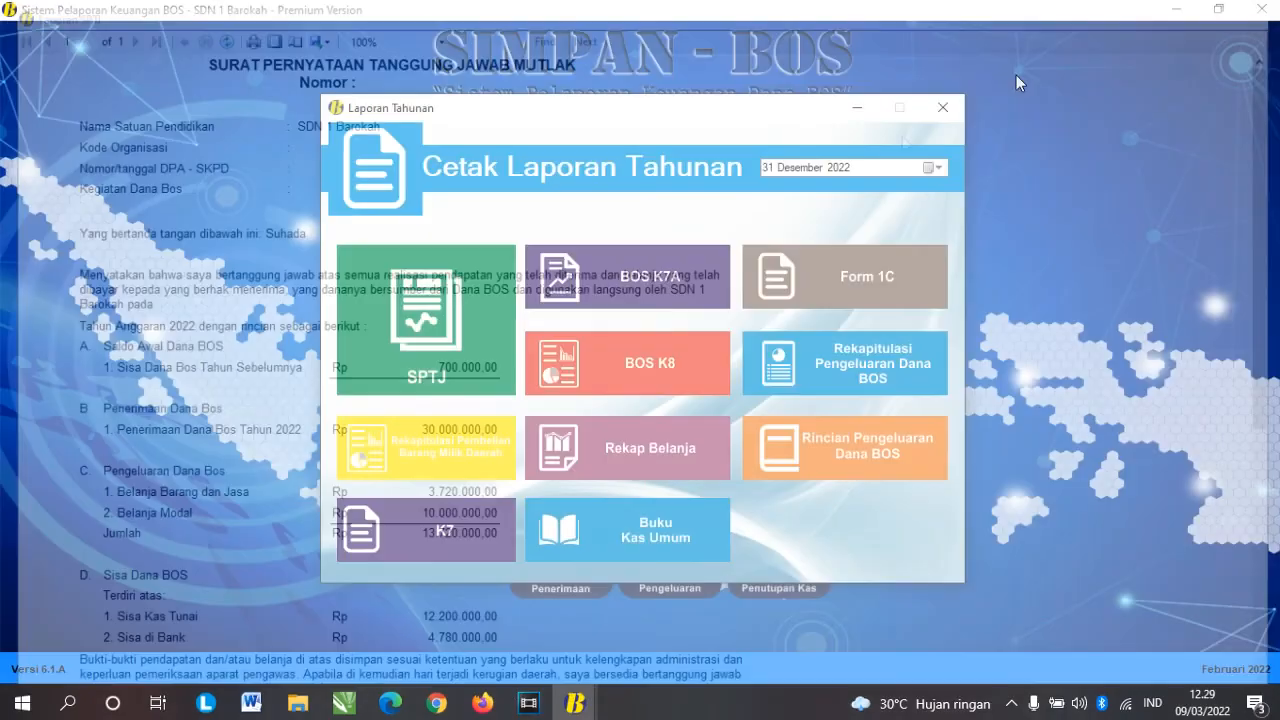
pyautogui.click(420, 455)
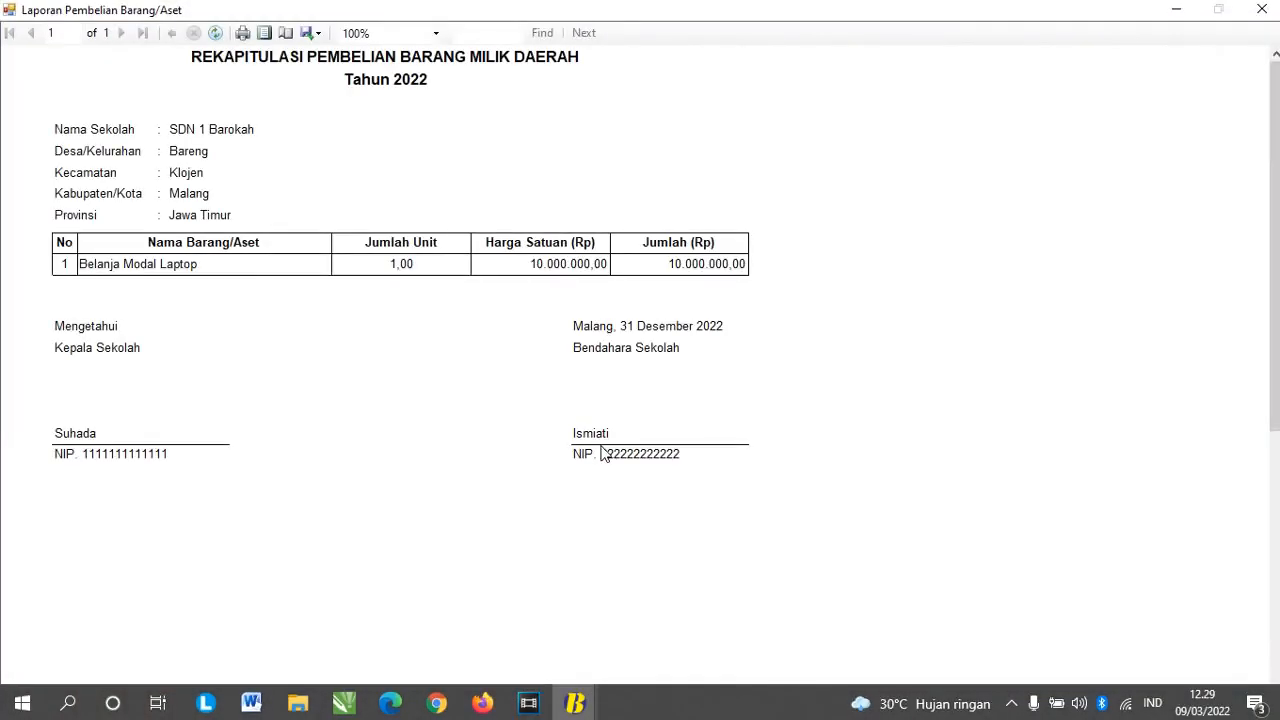
pyautogui.click(1262, 9)
pyautogui.click(490, 532)
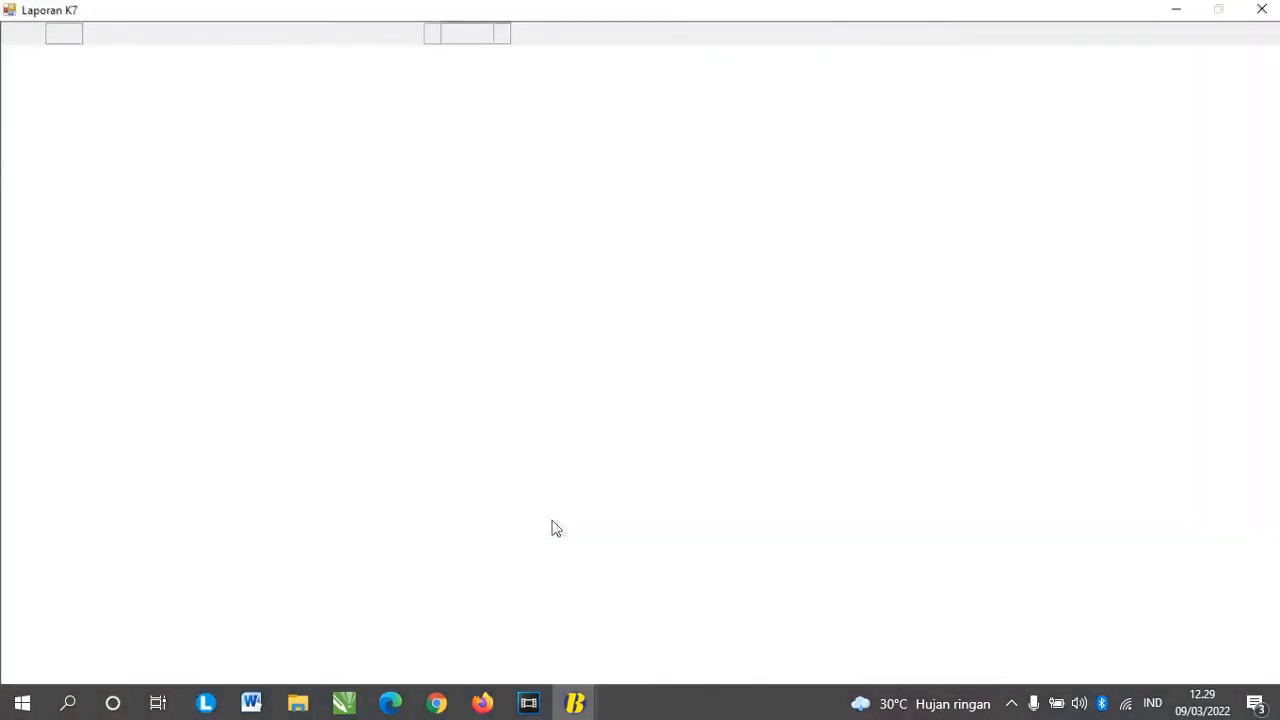
pyautogui.click(1262, 9)
# Step: Preview the annual BOS K7A, BOS K8 and 2022 Buku Kas Umum, then close the annual reports
pyautogui.click(596, 285)
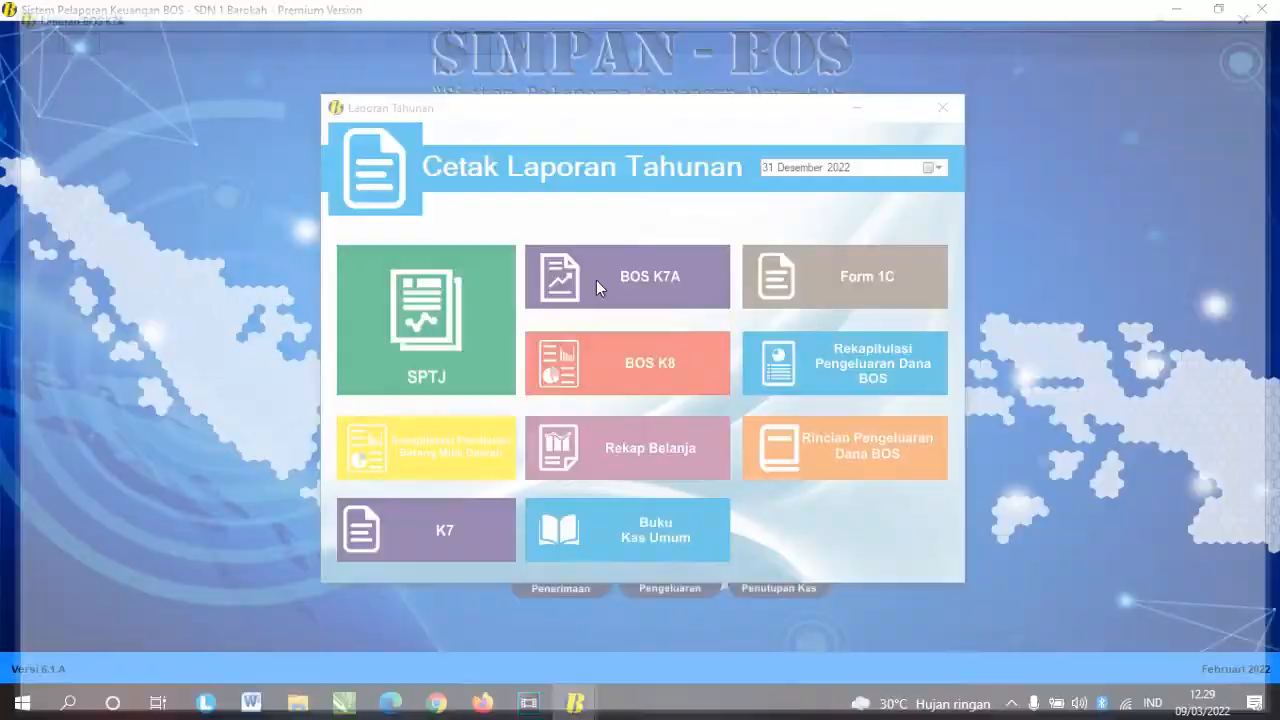
pyautogui.click(1262, 9)
pyautogui.click(647, 362)
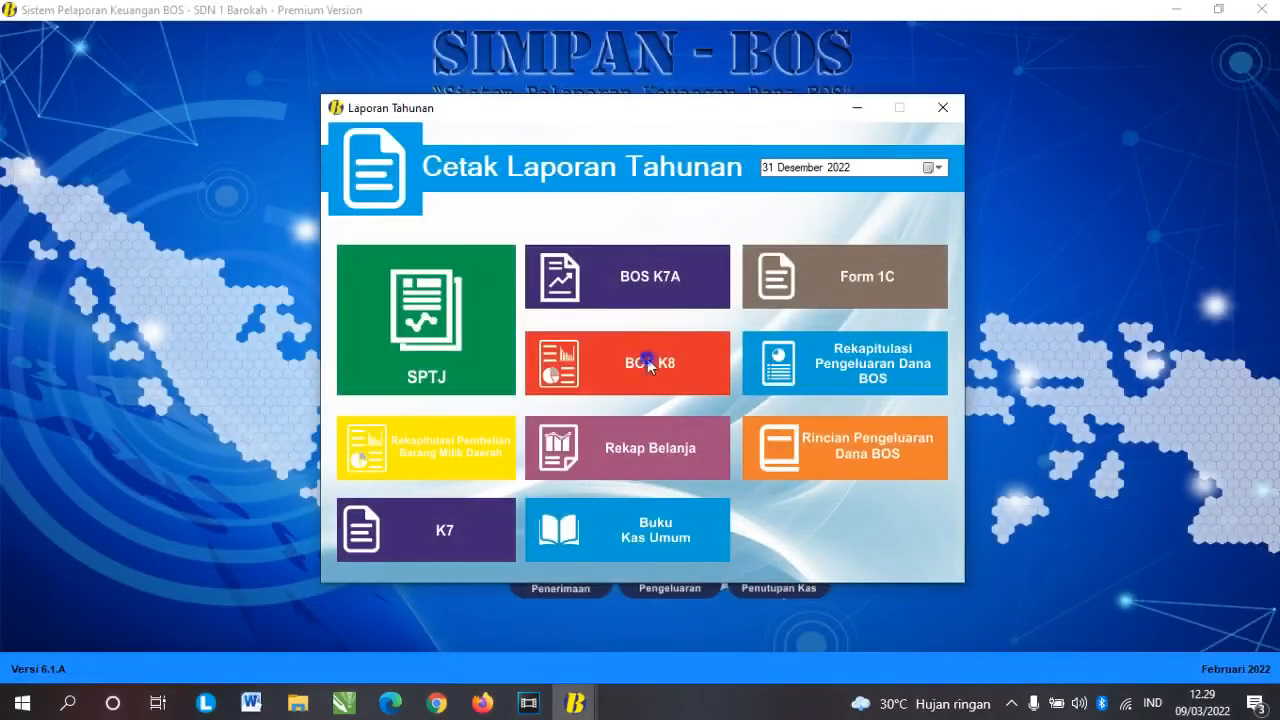
pyautogui.click(1262, 9)
pyautogui.click(622, 532)
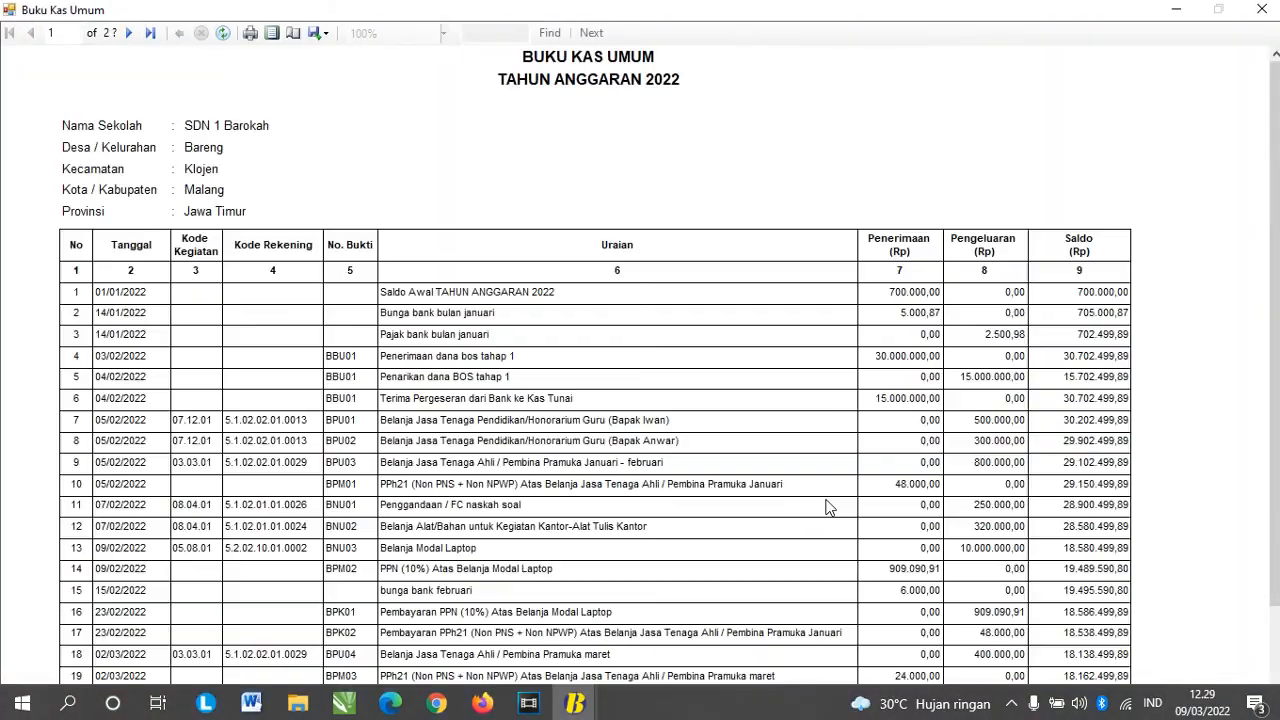
pyautogui.scroll(-3, 824, 497)
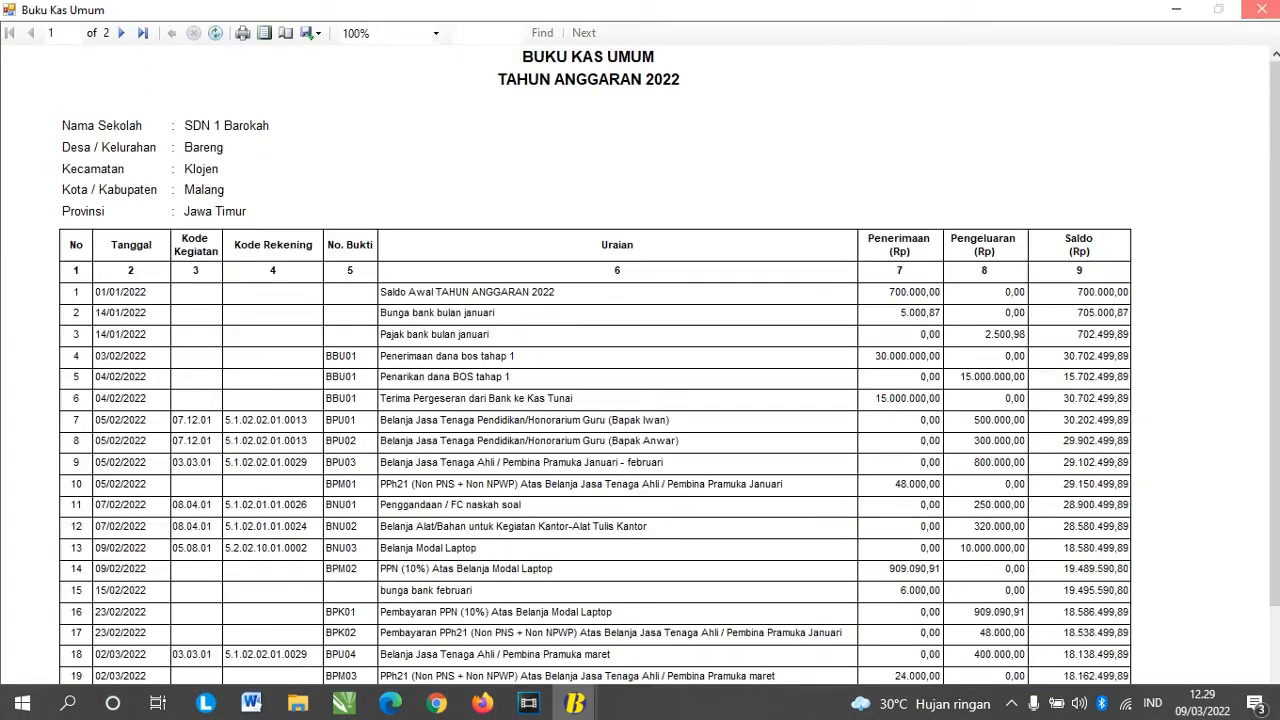
pyautogui.click(1262, 9)
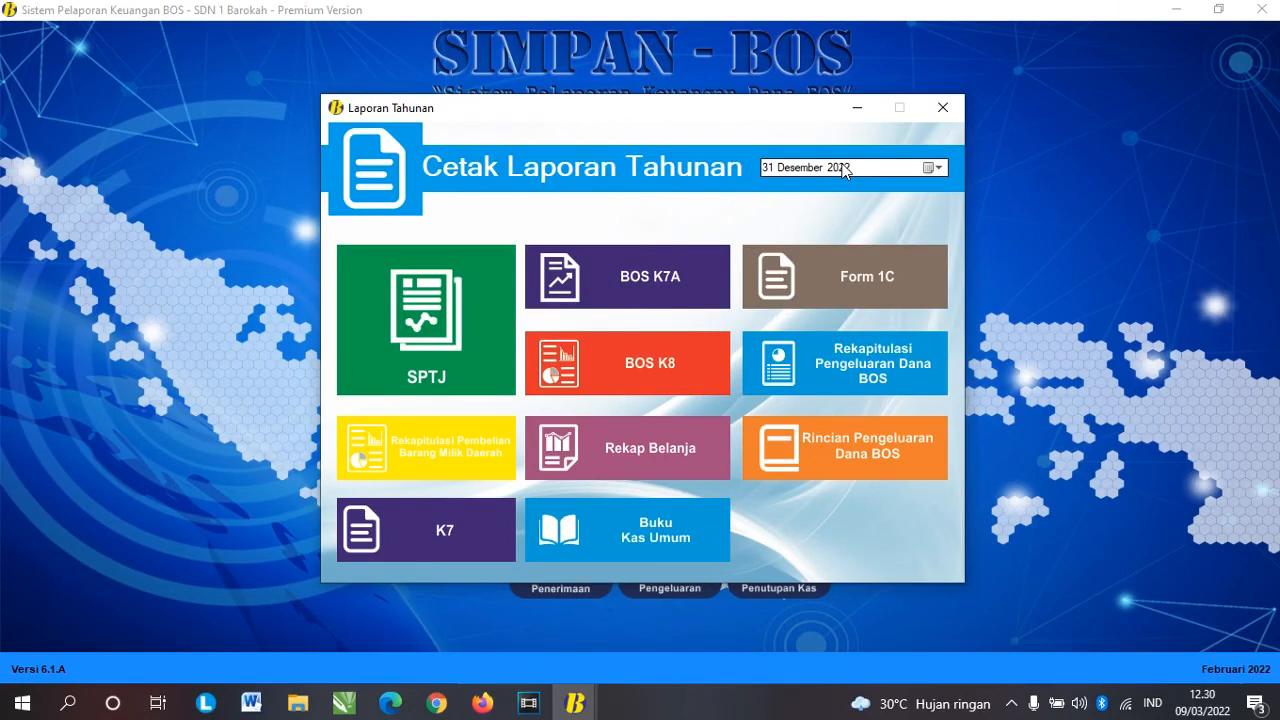
pyautogui.click(941, 108)
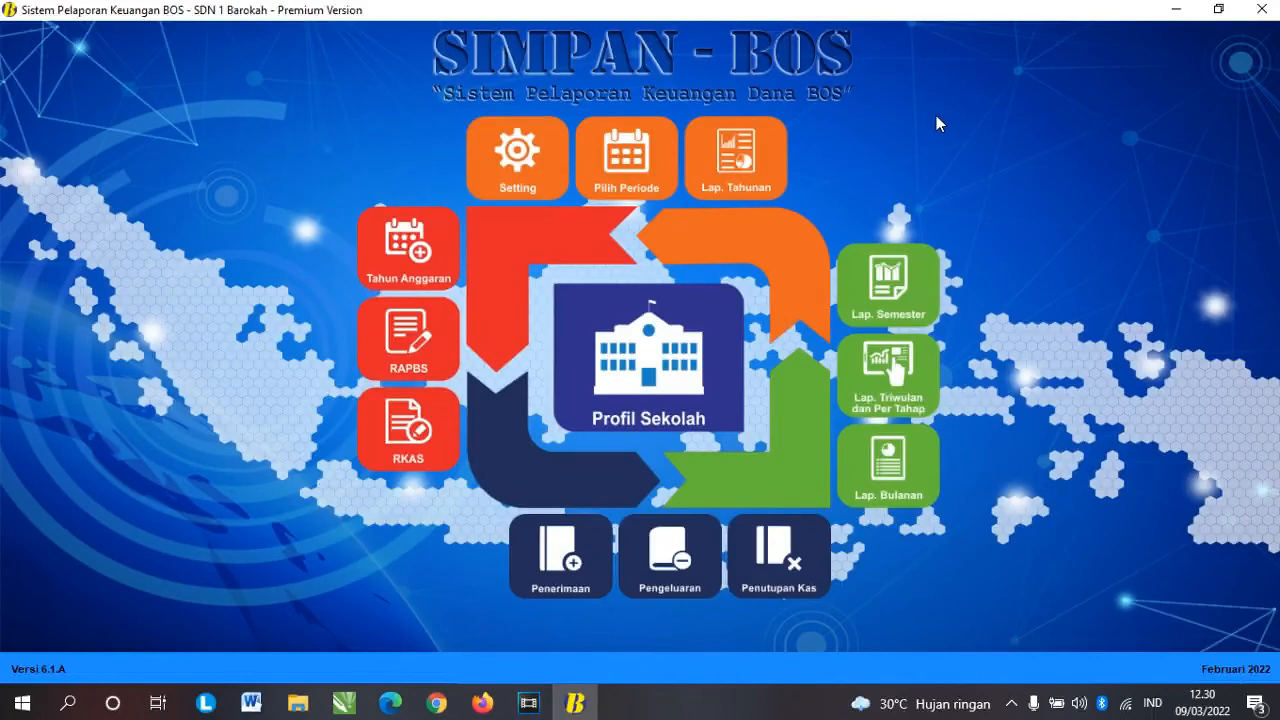